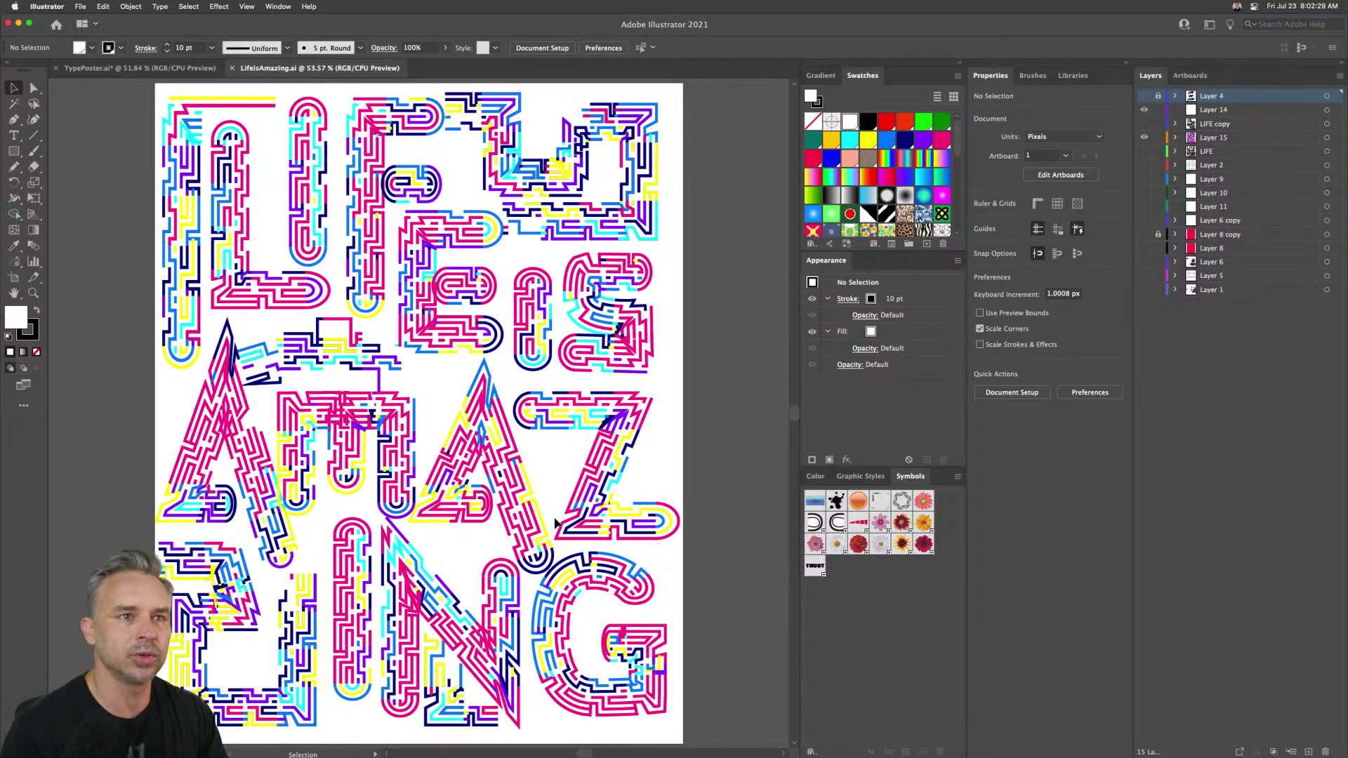
- Hide Layers 14 and 15, compare the grey text on Layer 5 with the brush lettering, and leave only Layer 6 shown
click(1178, 366)
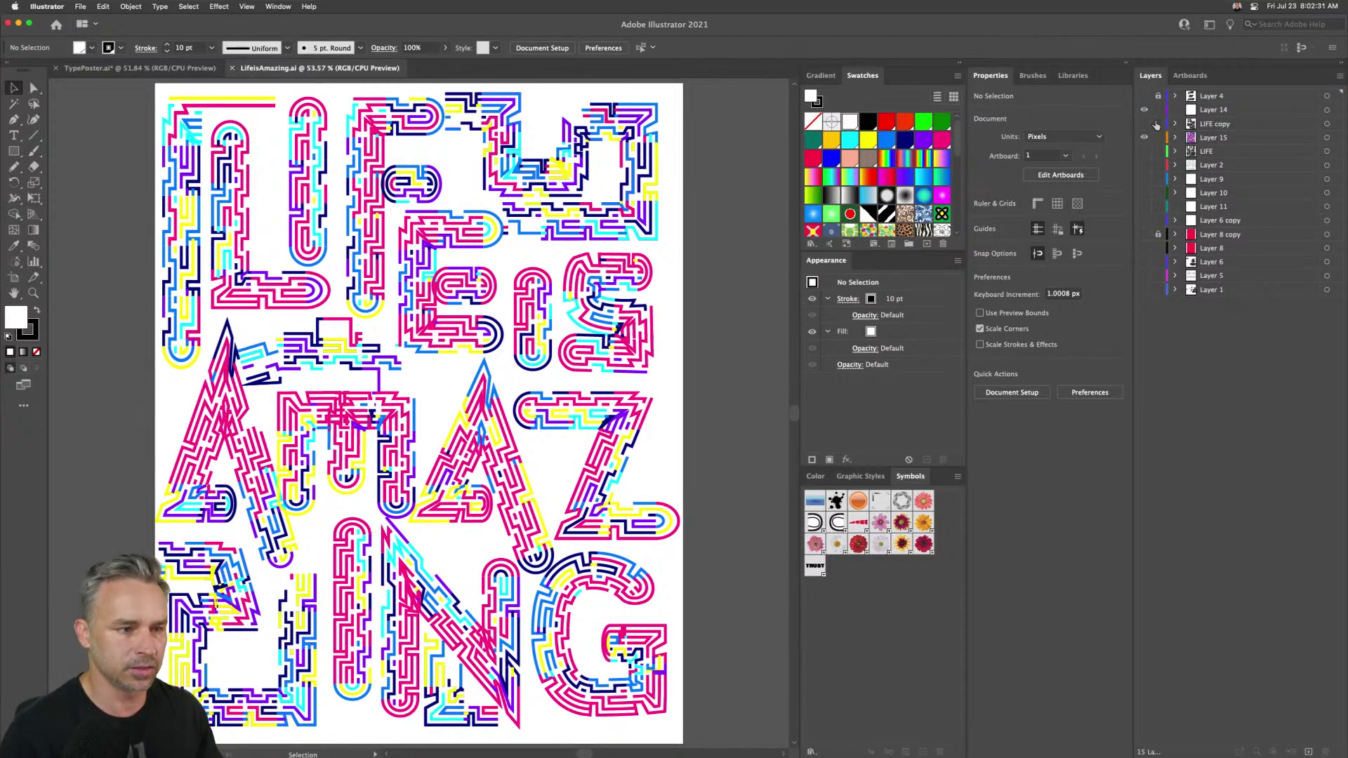
drag(1145, 111, 1154, 274)
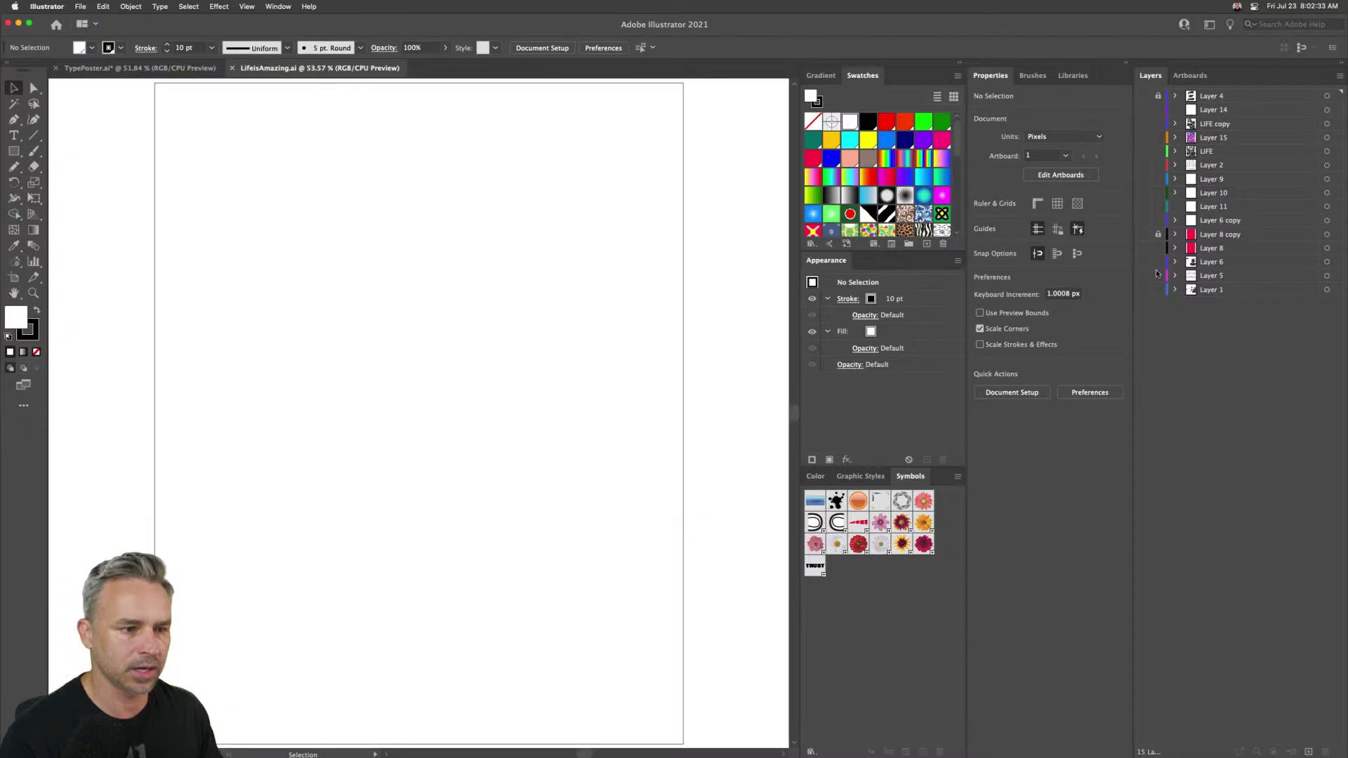
click(1146, 276)
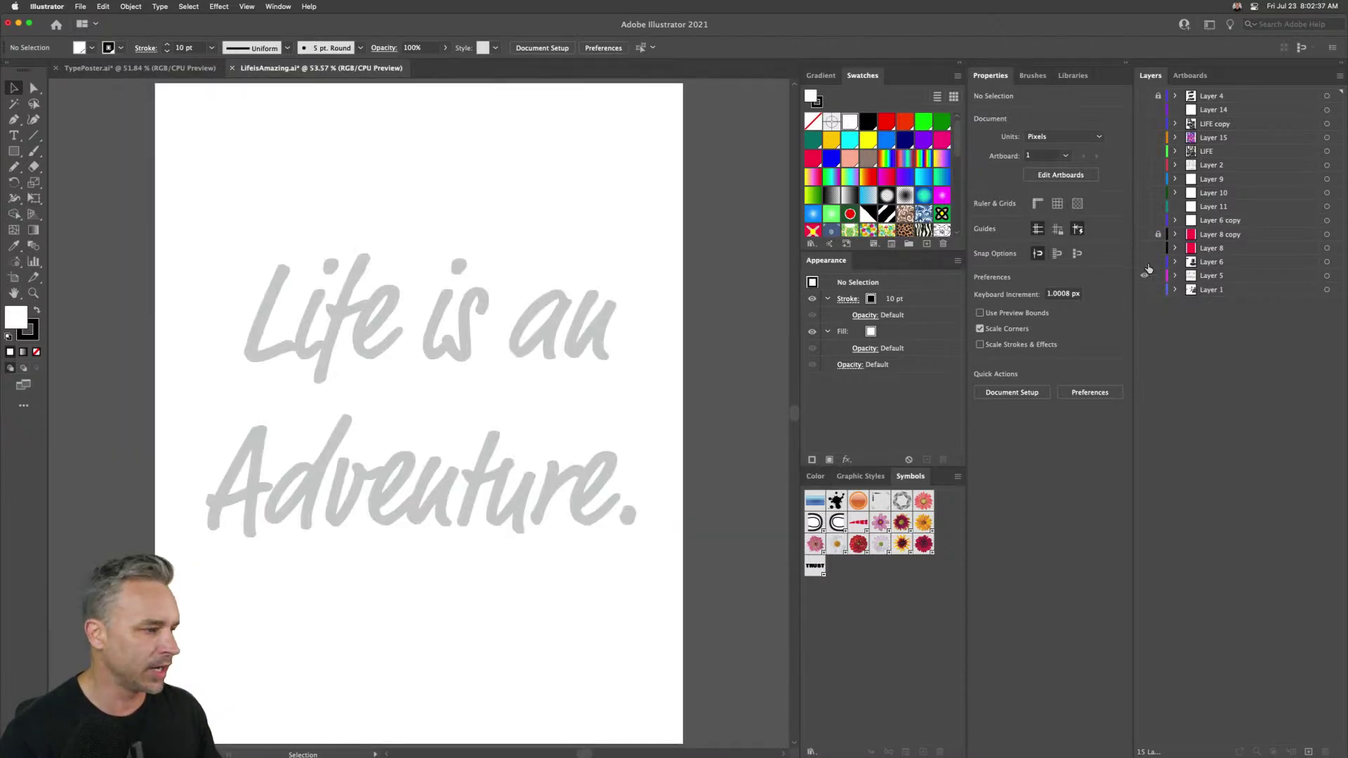
click(1146, 262)
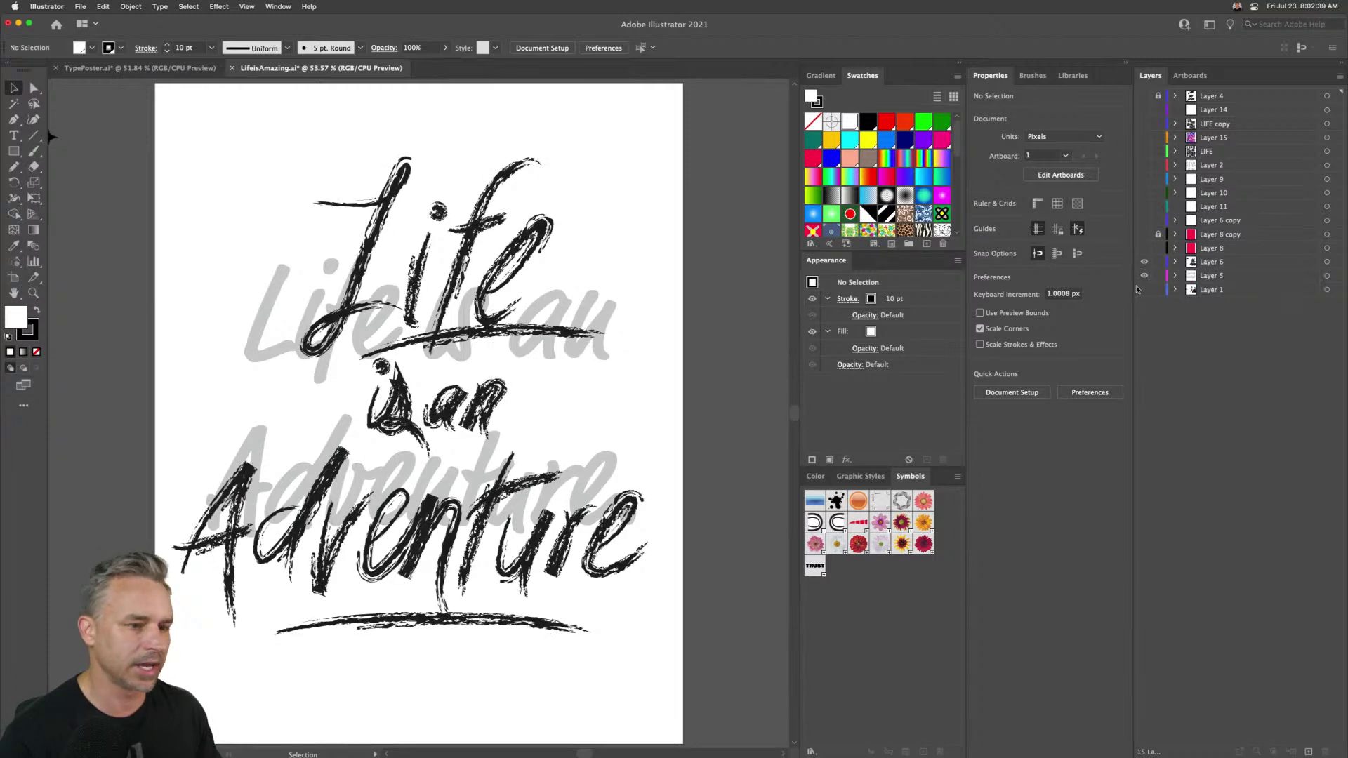
click(1145, 276)
- Inspect the paths of the Layer 6 lettering and compare it with the grey guide text on Layer 5
click(1222, 262)
drag(252, 150, 610, 691)
click(1144, 262)
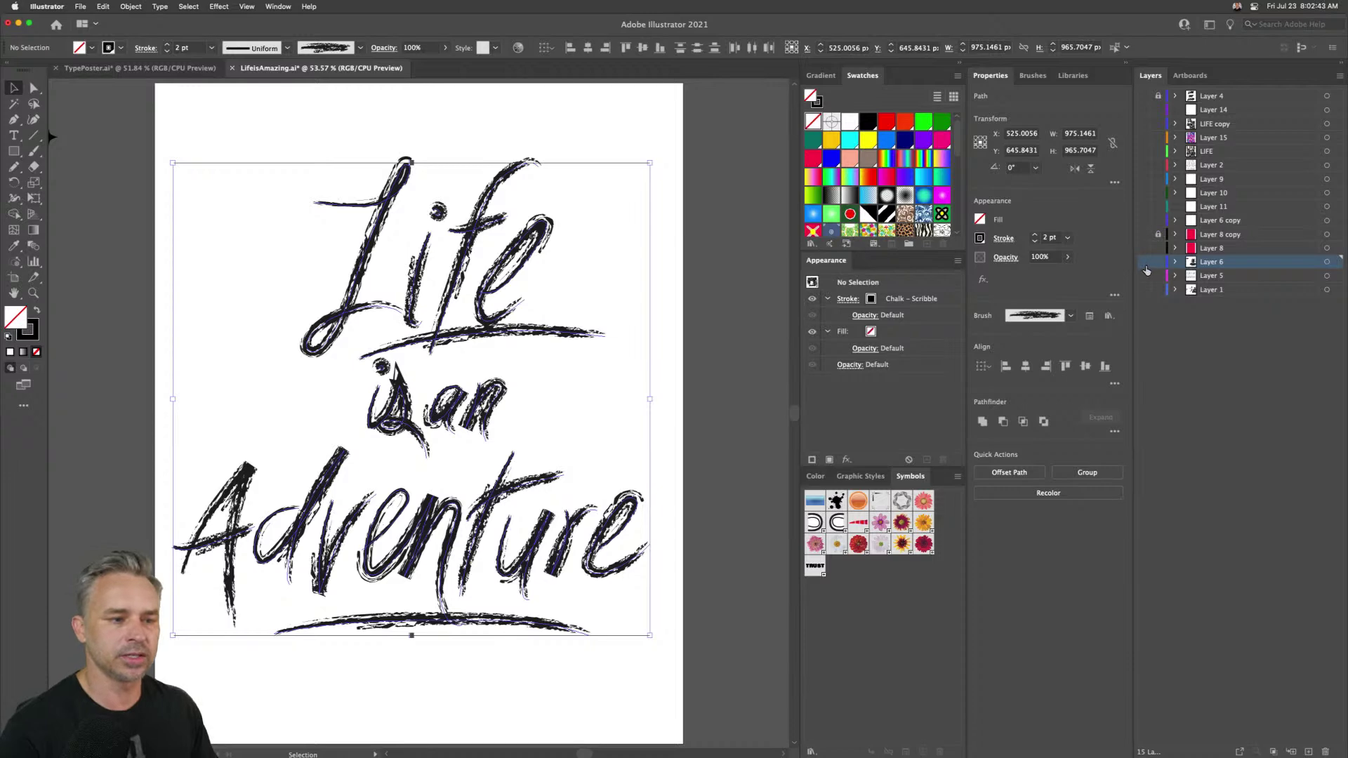
click(1145, 276)
click(1145, 262)
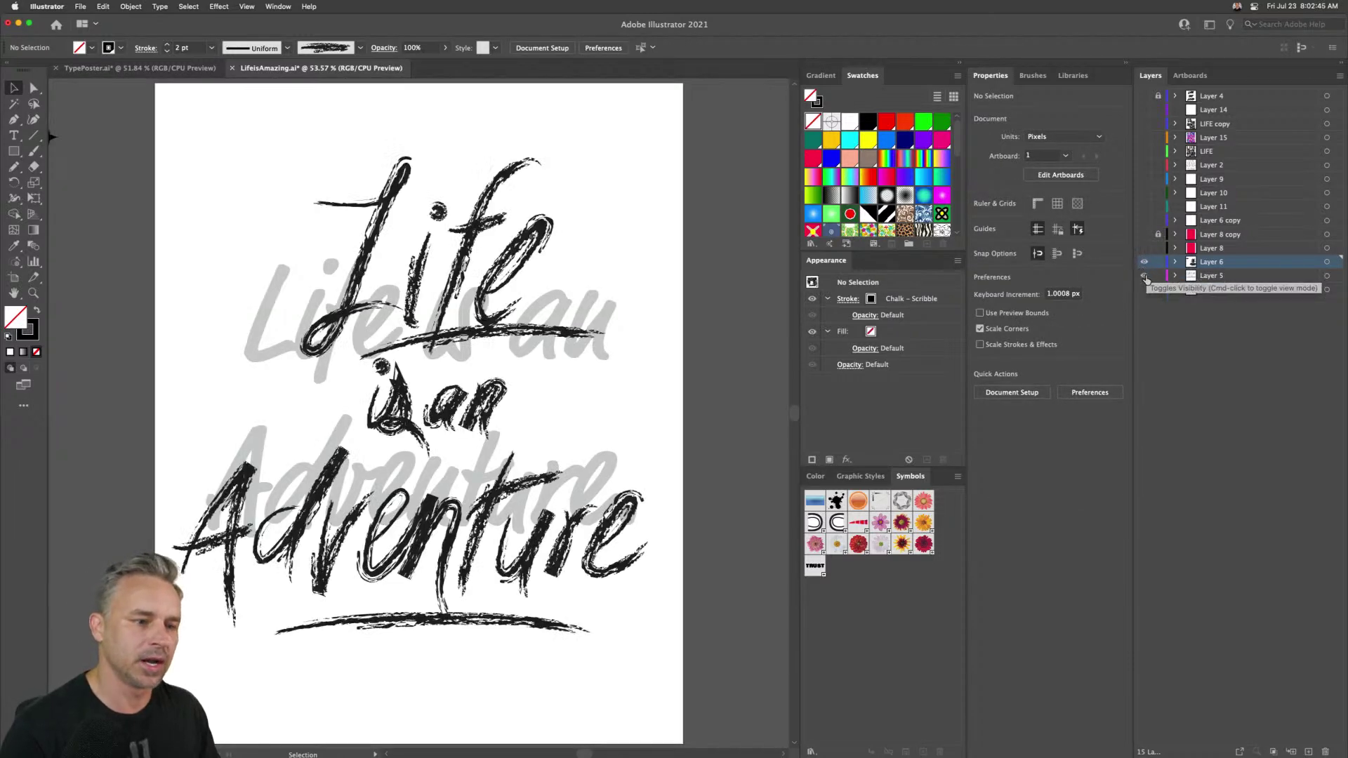
click(1145, 276)
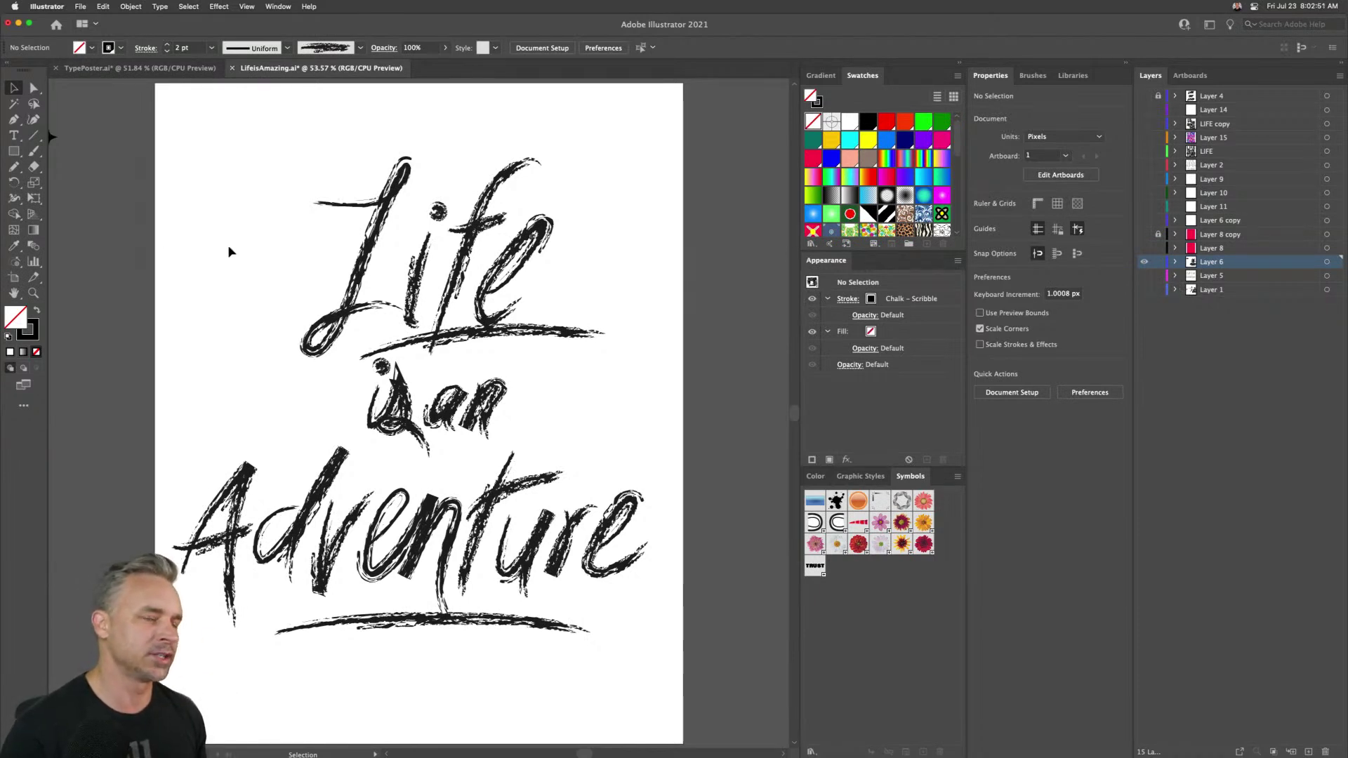
- Open the Artistic_ChalkCharcoalPencil brush library
click(277, 7)
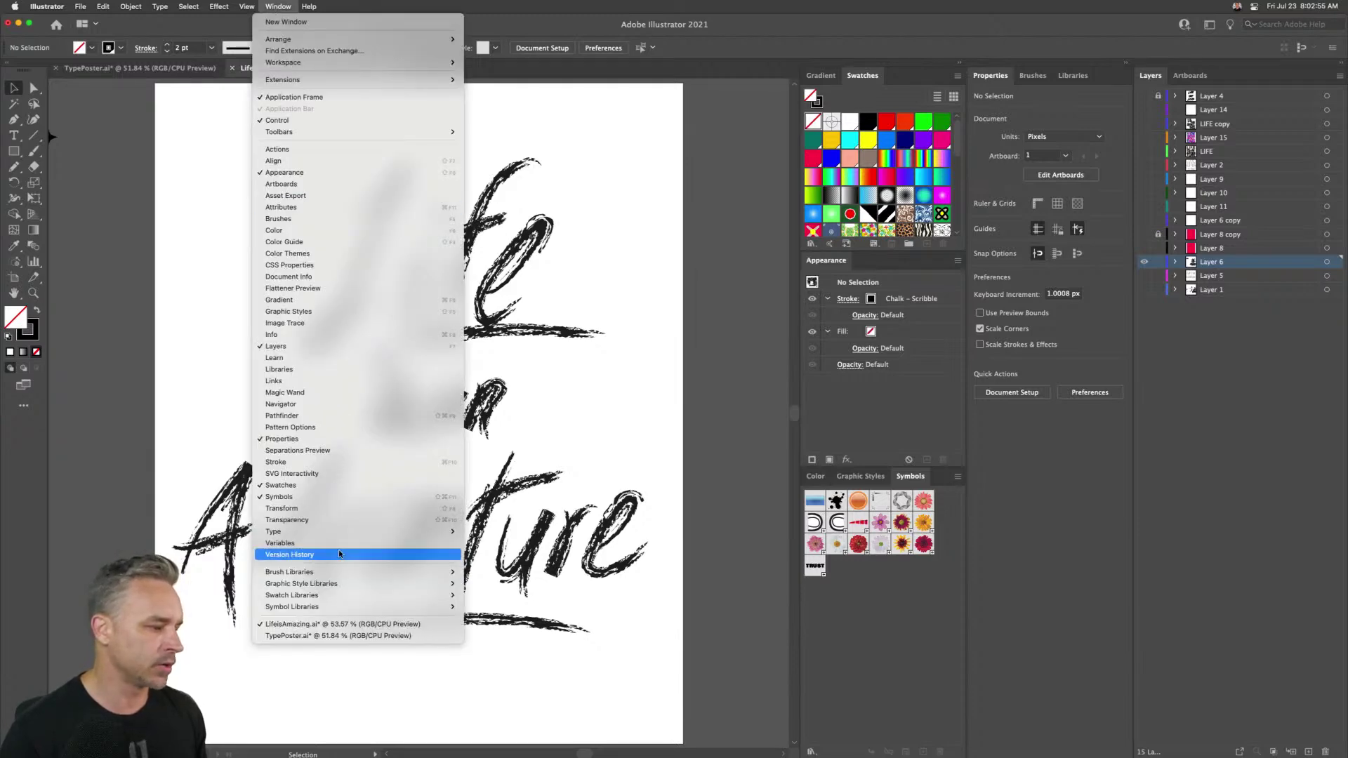
mouse_move(336, 575)
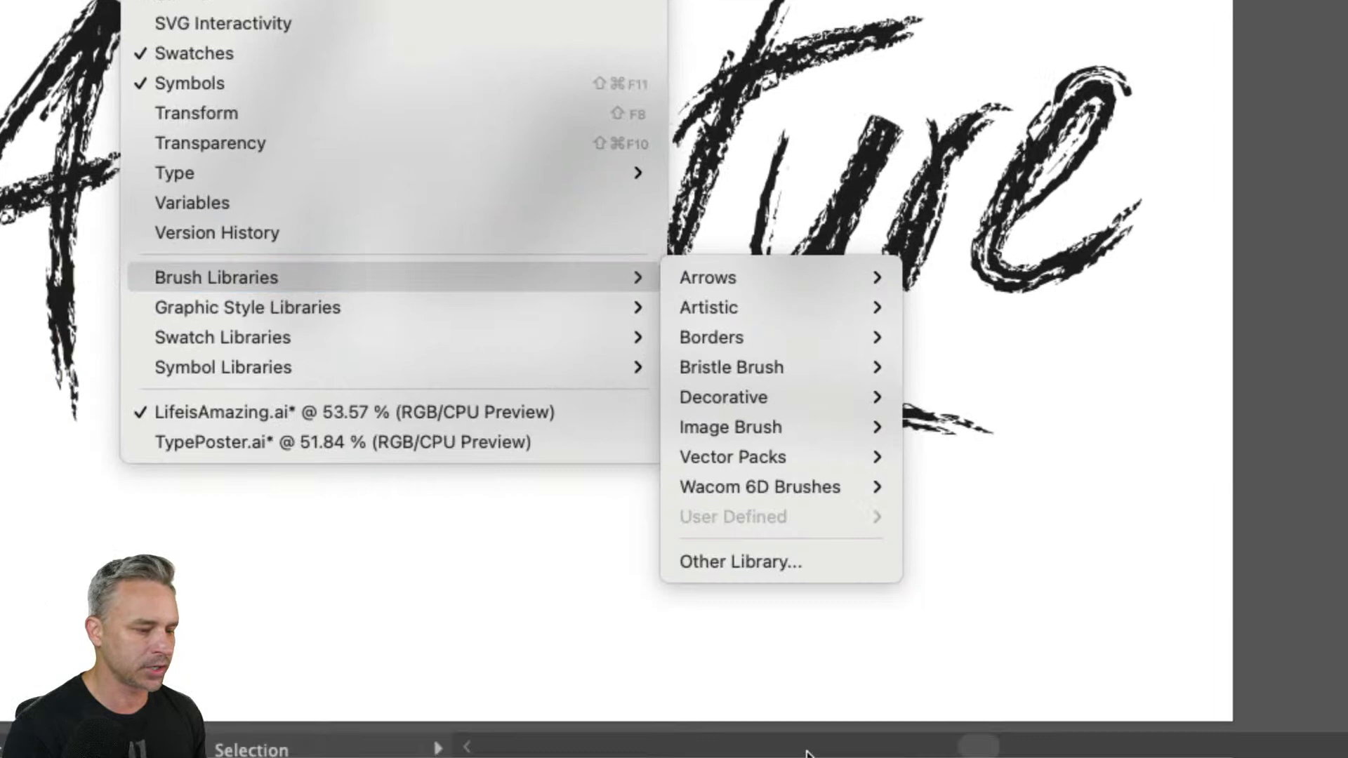
mouse_move(736, 305)
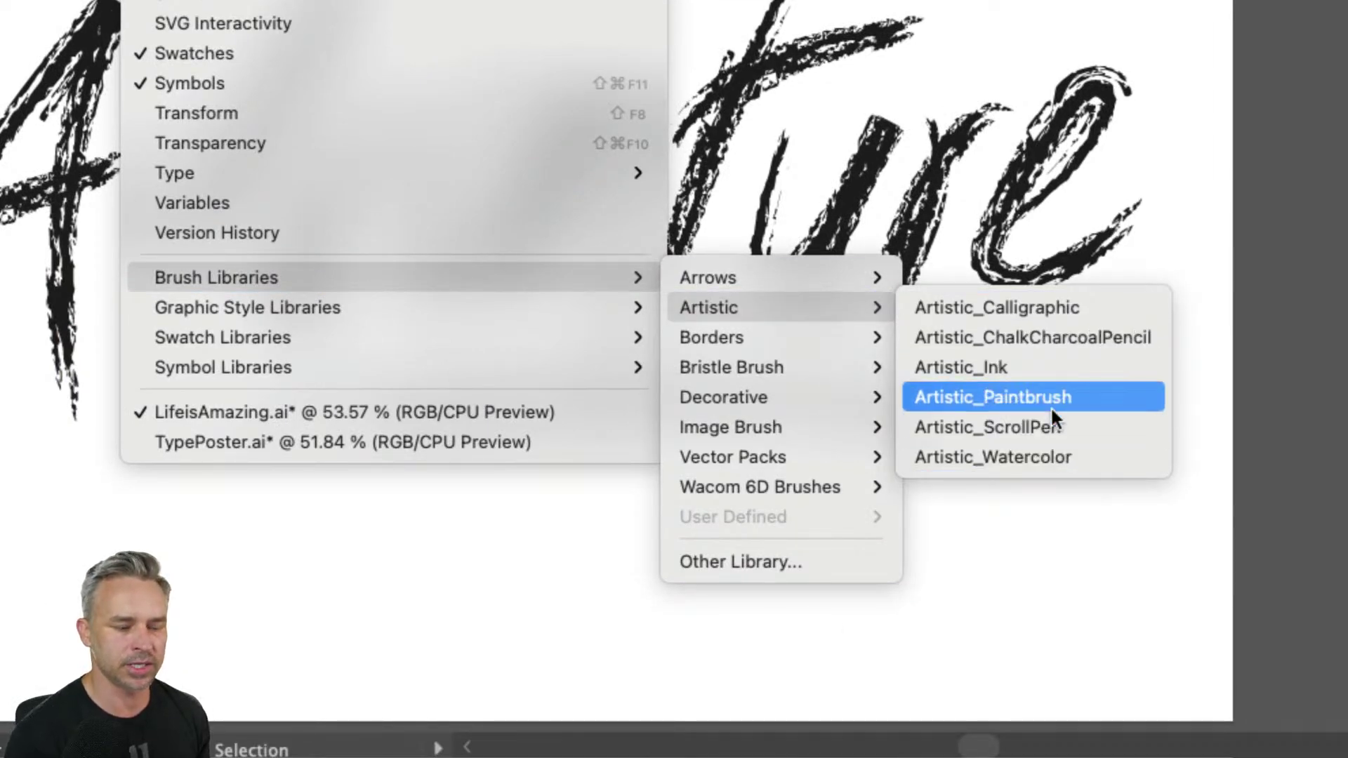
click(1063, 337)
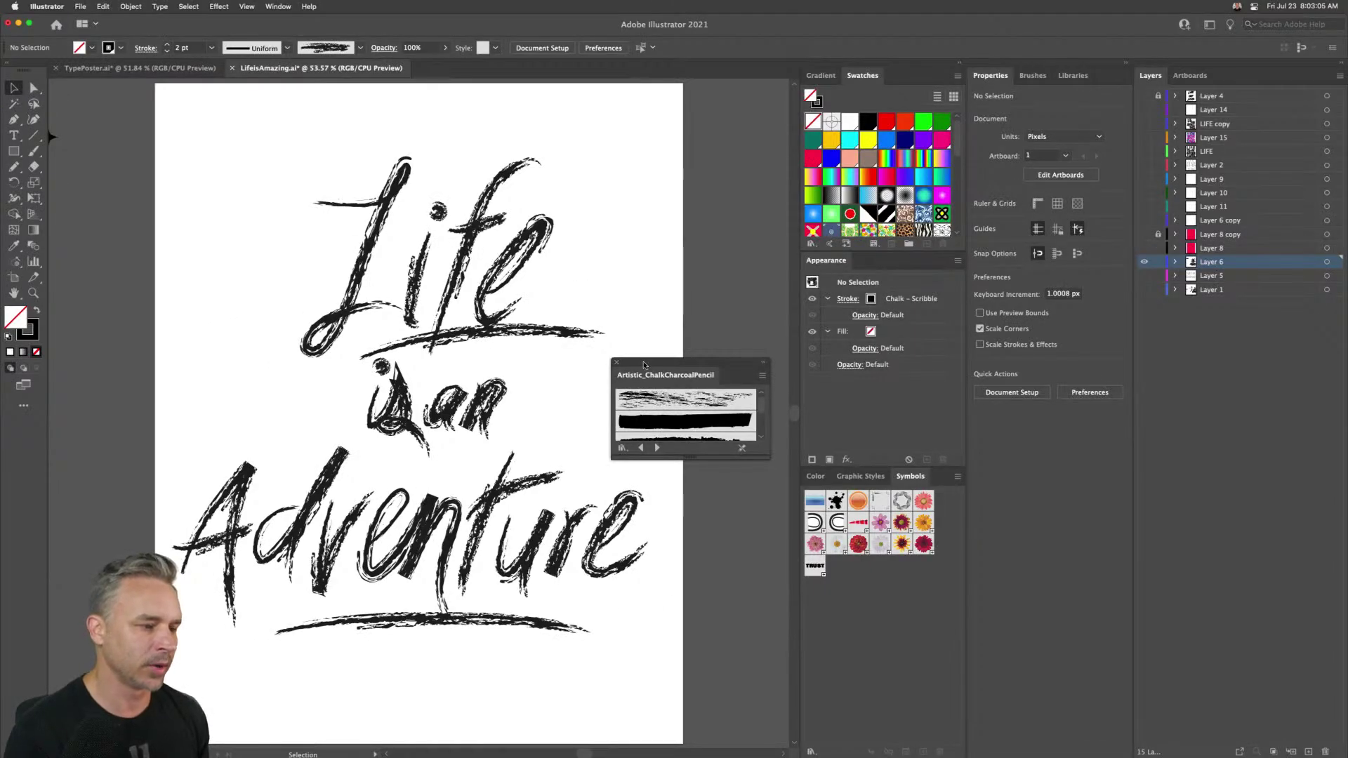
drag(642, 368, 622, 346)
- Select all the Layer 6 lettering, try Chalk - Round and Charcoal - Feather on it, and apply the Chalk - Scribble brush
drag(241, 171, 609, 746)
mouse_move(169, 151)
mouse_down()
mouse_move(226, 271)
mouse_move(730, 337)
mouse_move(633, 342)
mouse_move(643, 163)
mouse_move(649, 195)
mouse_up()
drag(686, 288, 686, 558)
click(650, 278)
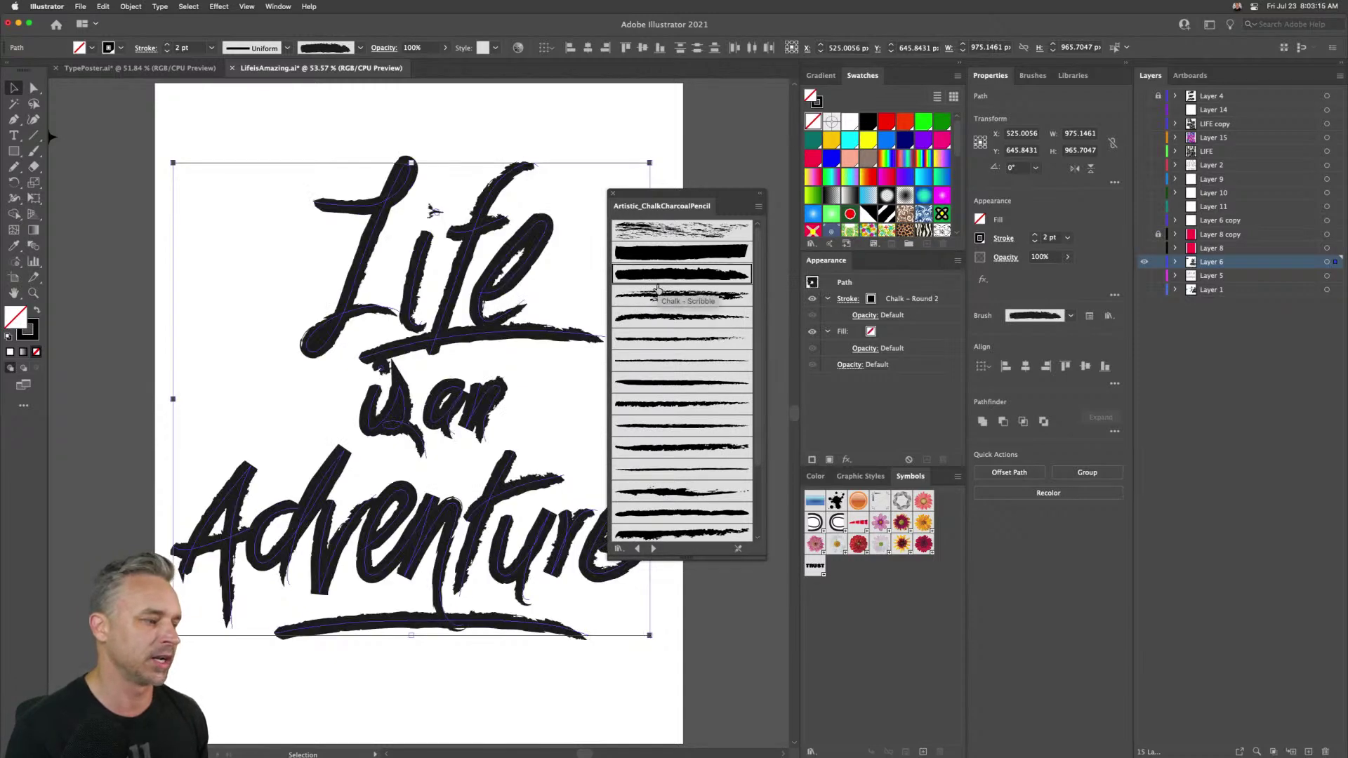
click(655, 297)
click(657, 317)
click(655, 340)
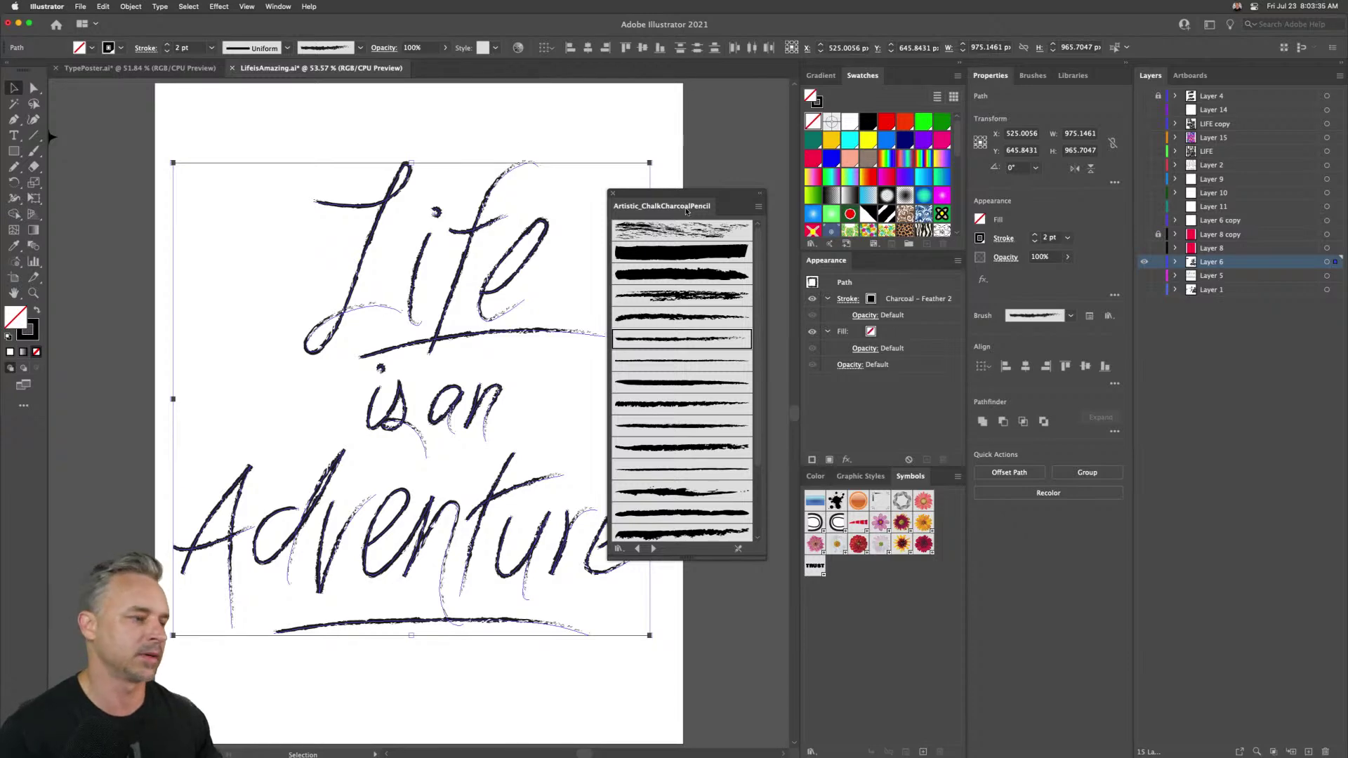
click(681, 301)
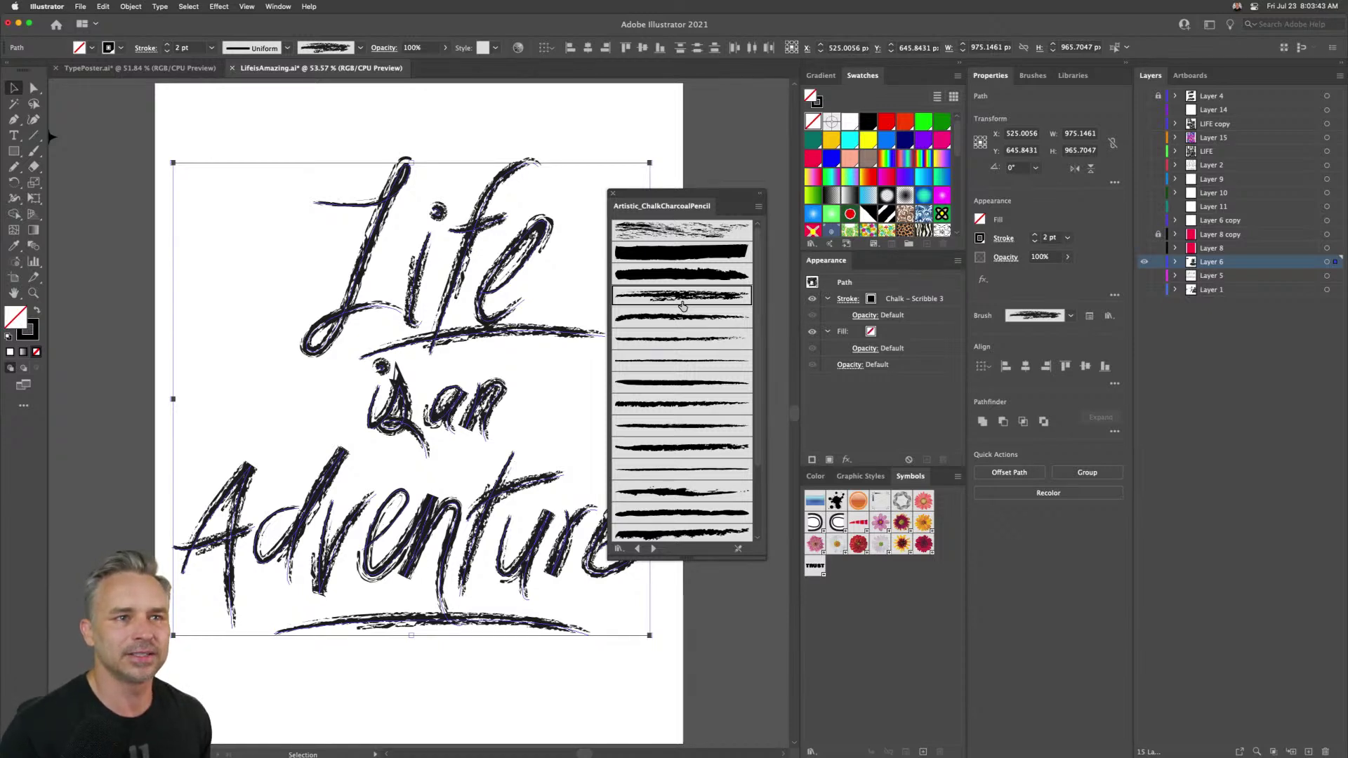
drag(649, 191, 720, 191)
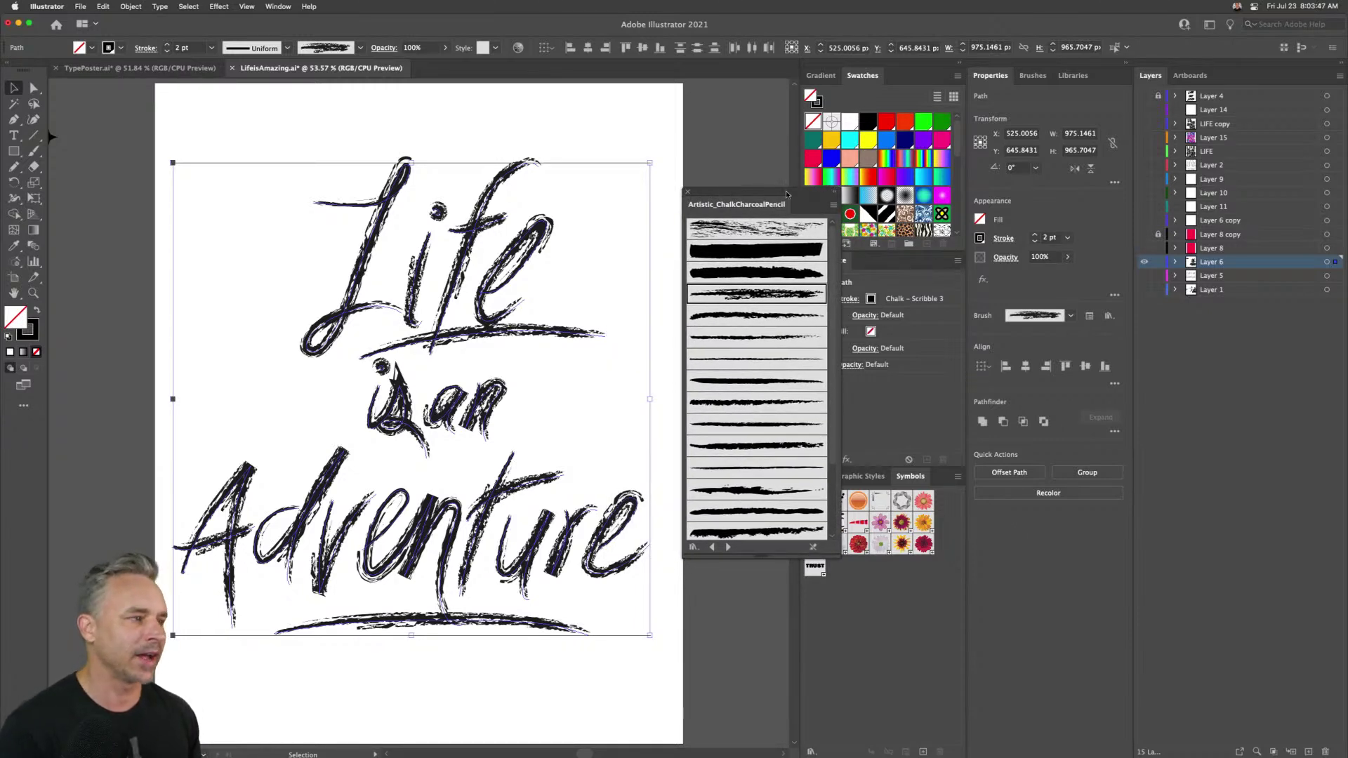
- Hide Layer 6 and briefly preview the LIFE, LIFE copy and Layer 9 layers one at a time
click(1145, 262)
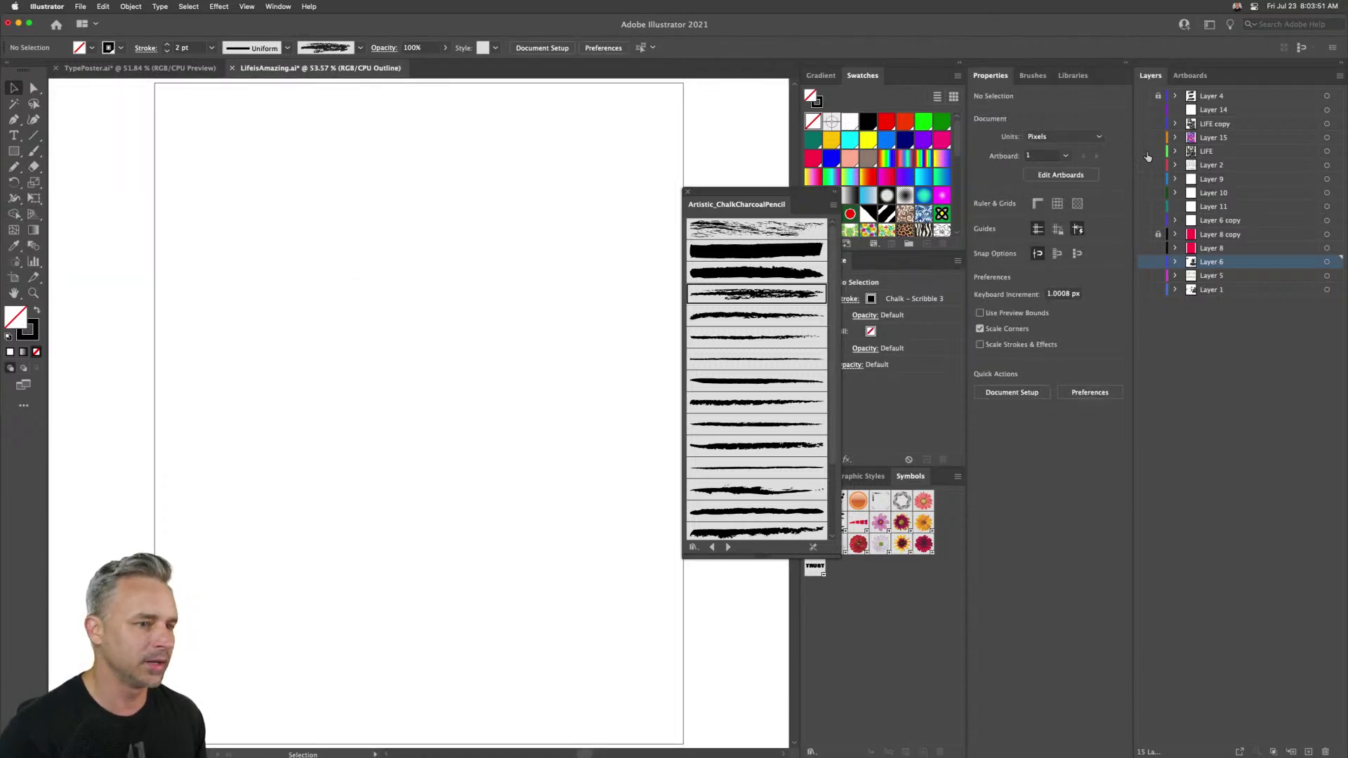
click(1147, 156)
click(1148, 156)
click(1145, 125)
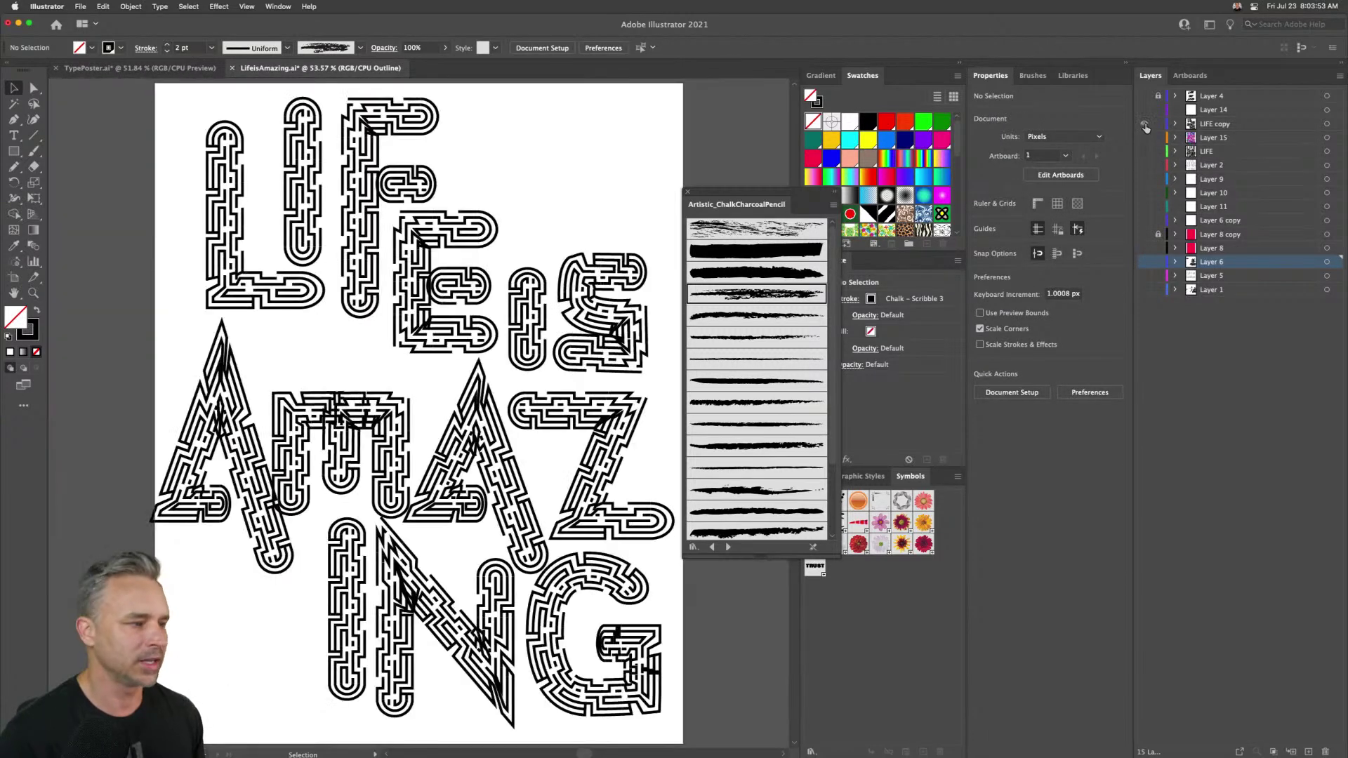
click(1145, 125)
click(1147, 180)
click(1147, 179)
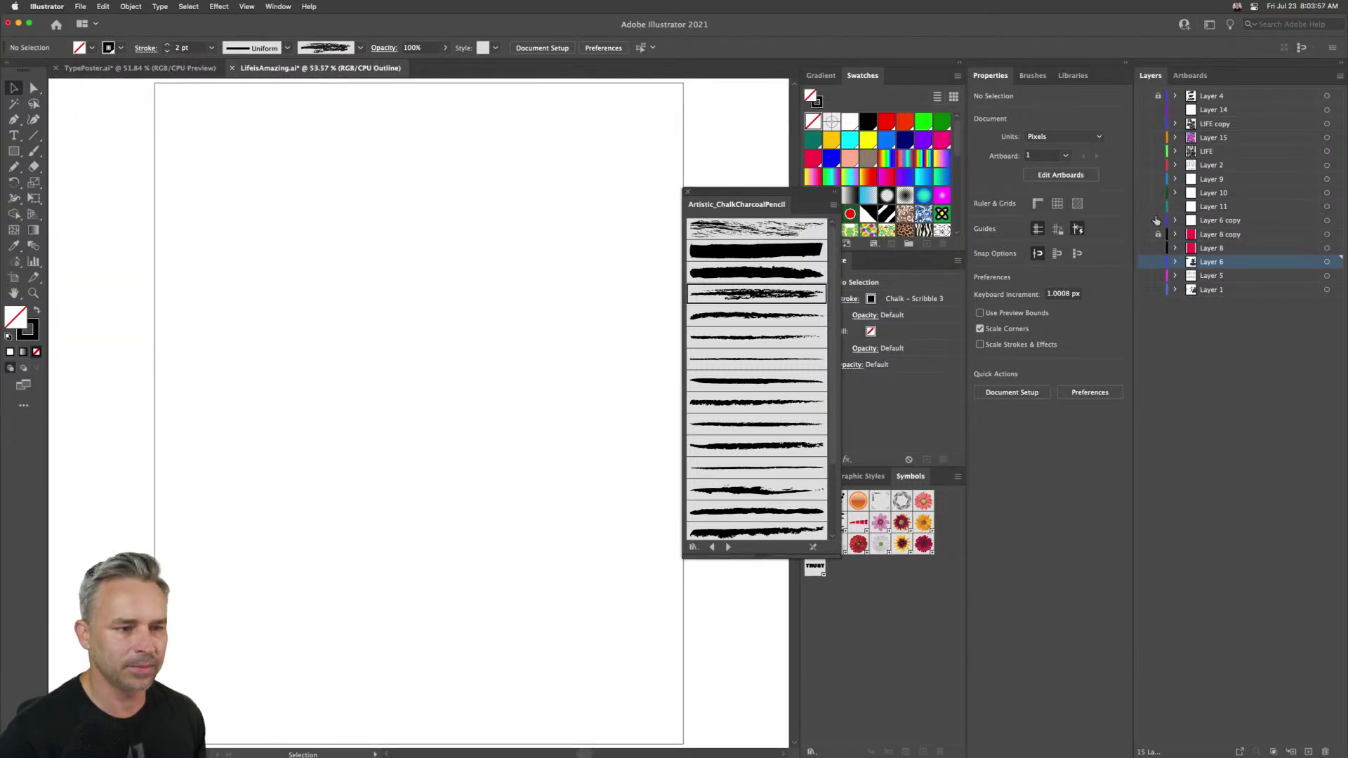
- Show Layer 6 copy, Layer 8 copy, Layer 10 and Layer 11 in full preview to display the red heart poster
drag(1146, 220, 1145, 237)
key(super+y)
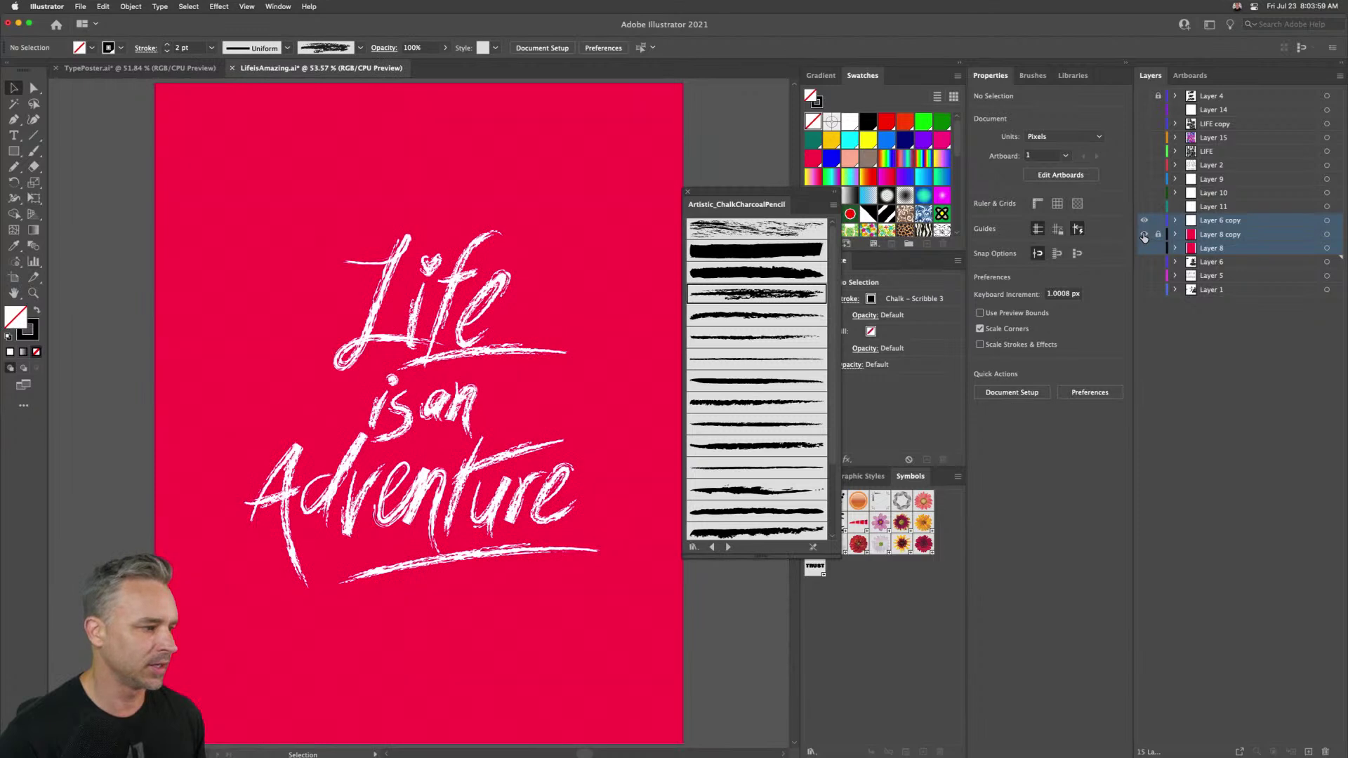
click(1146, 194)
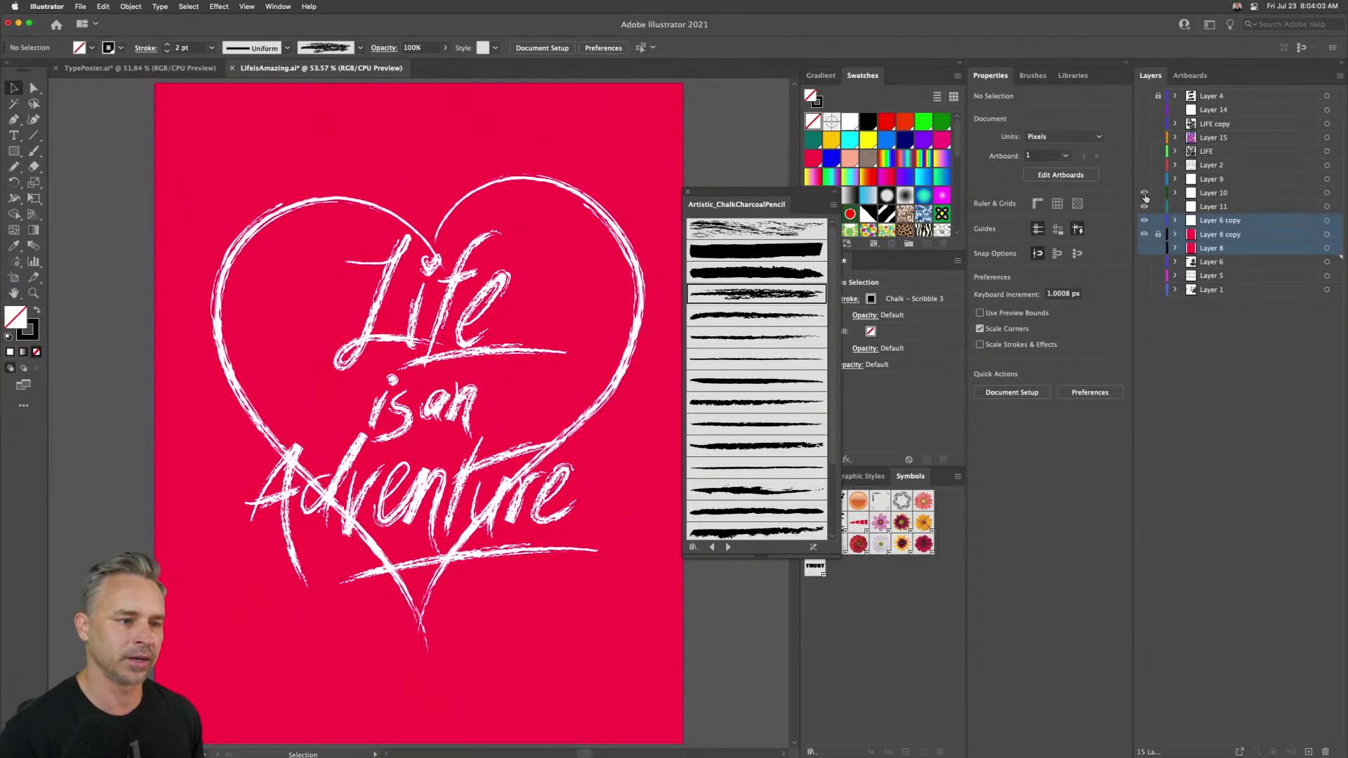
- In TypePoster.ai, close the chalk brush library and show only the list of quotes on Layer 1
key(super+grave)
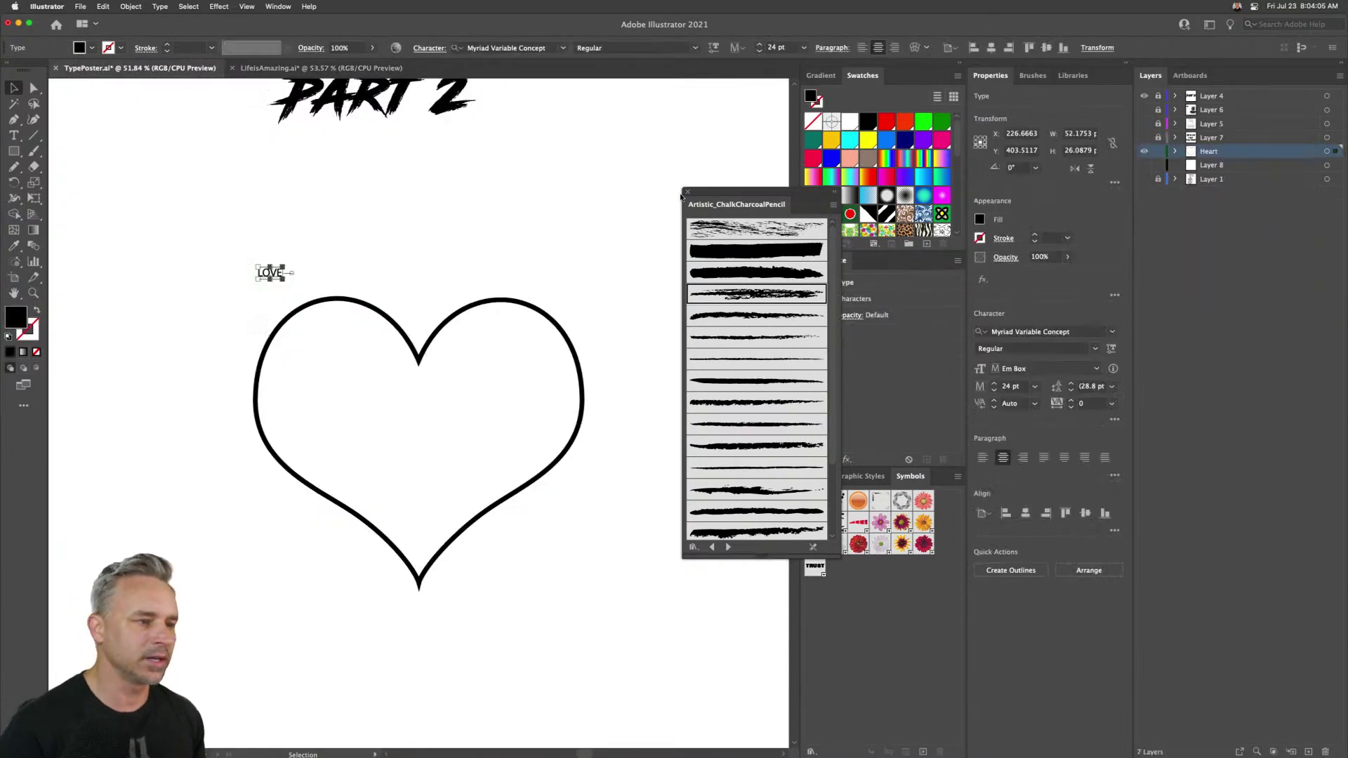
click(689, 192)
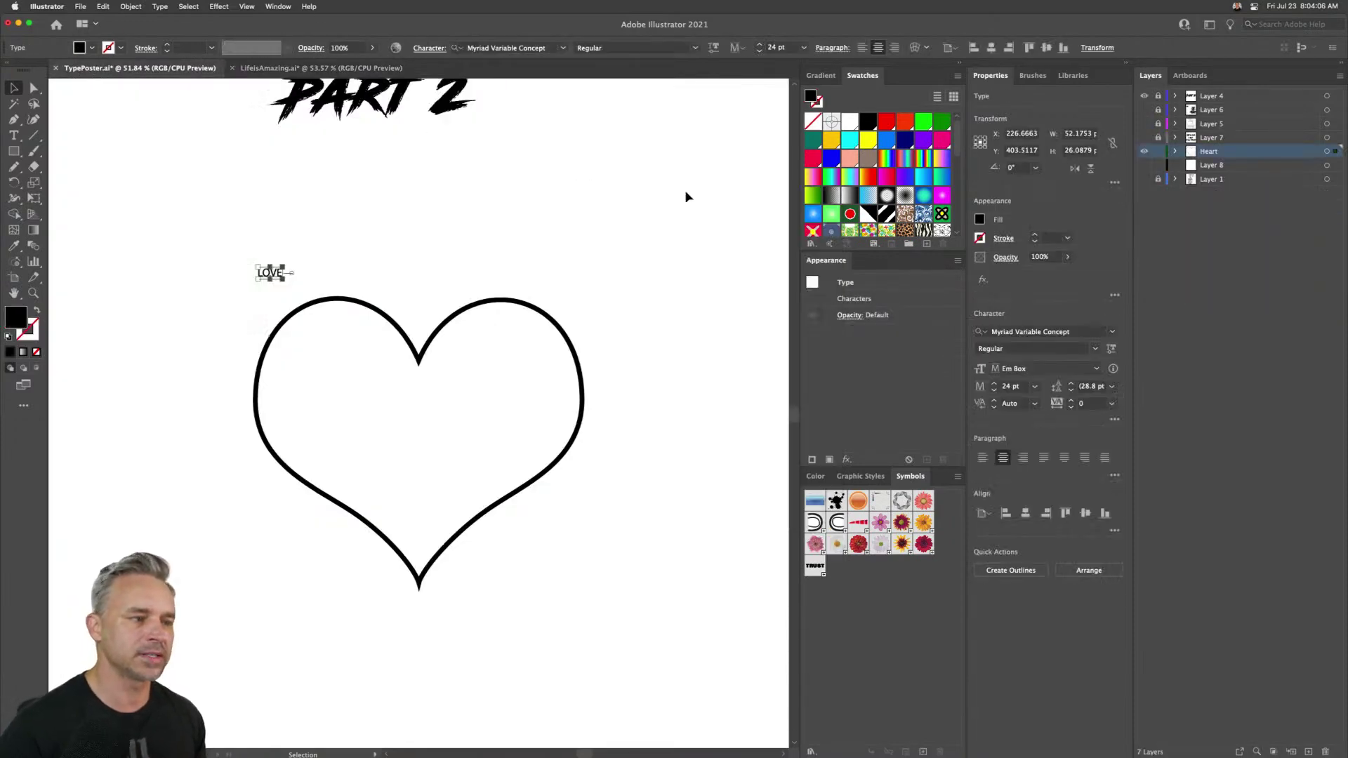
click(1144, 152)
click(1144, 97)
click(1144, 179)
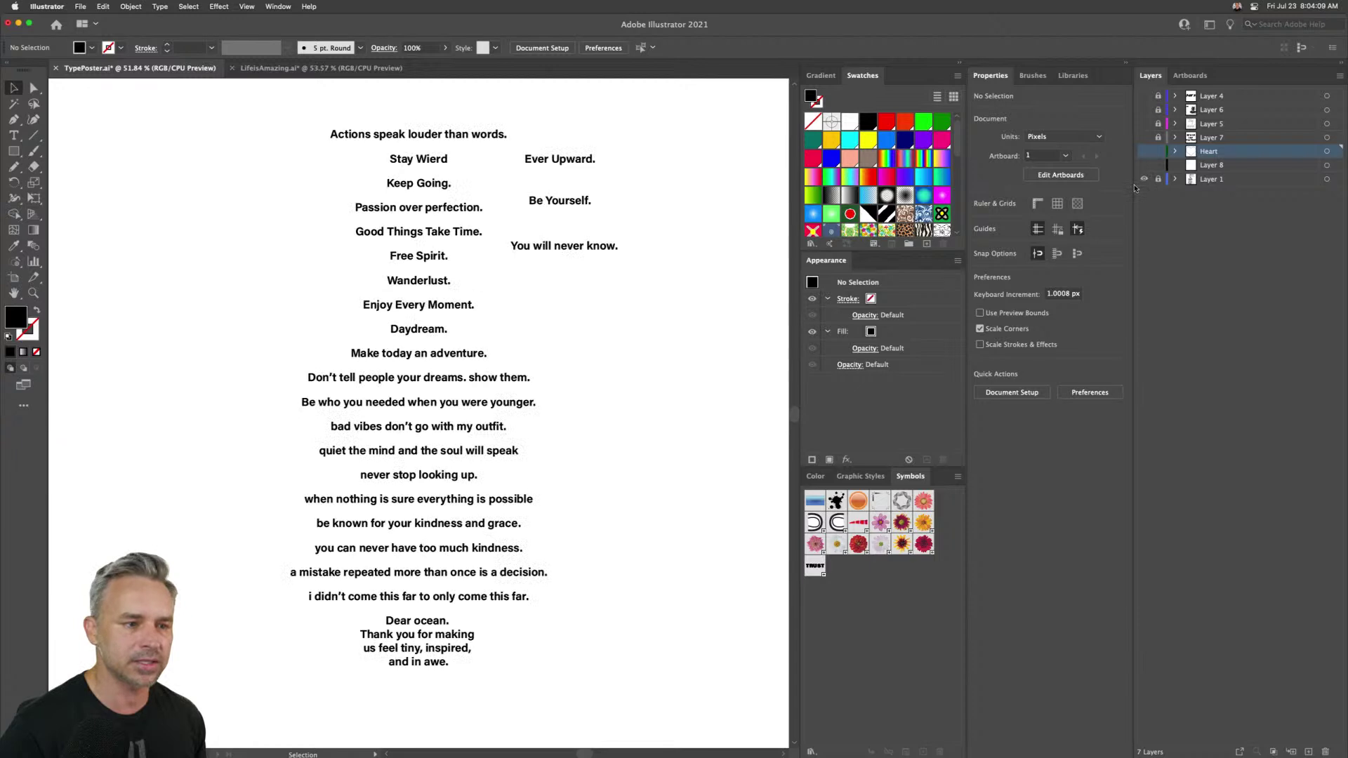
click(1257, 180)
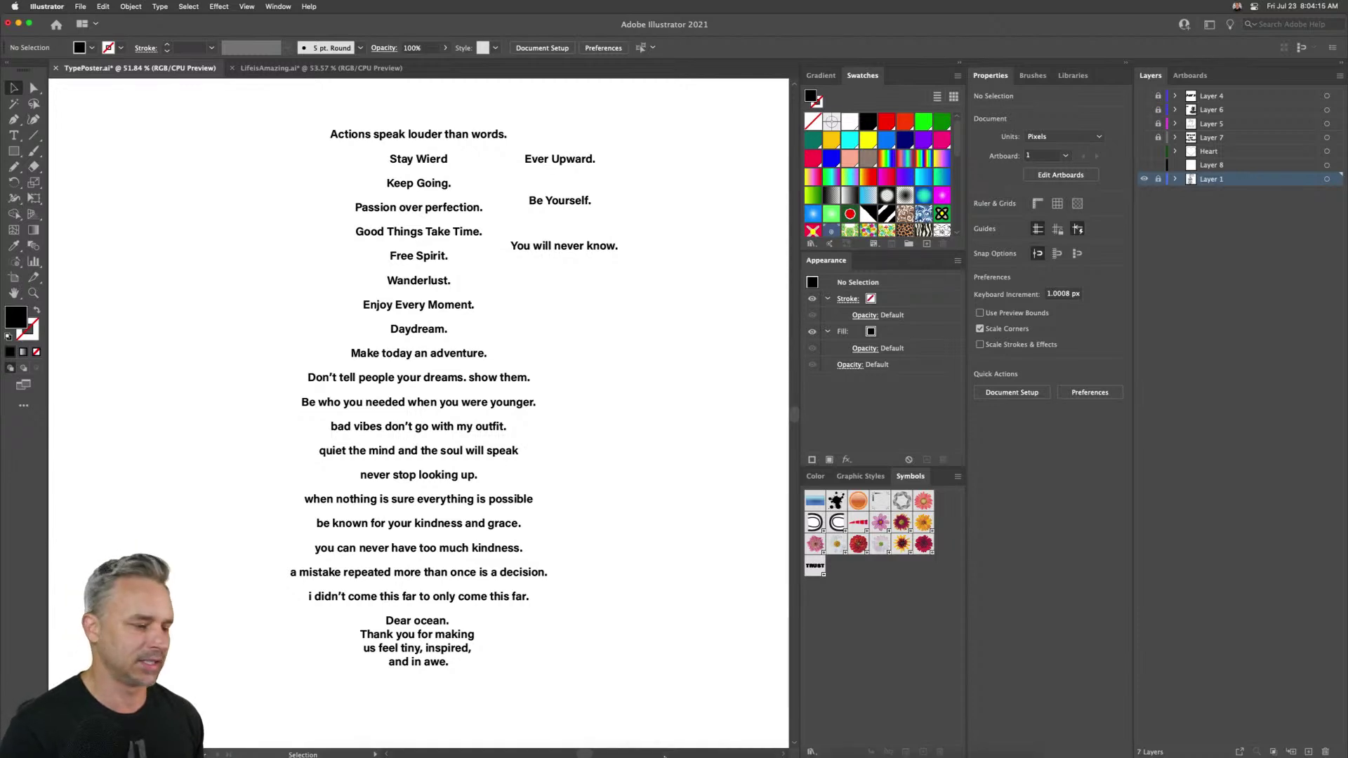
- Switch to Chrome and look through the Pinterest typography poster pins and the Behance typography poster design projects
mouse_move(671, 745)
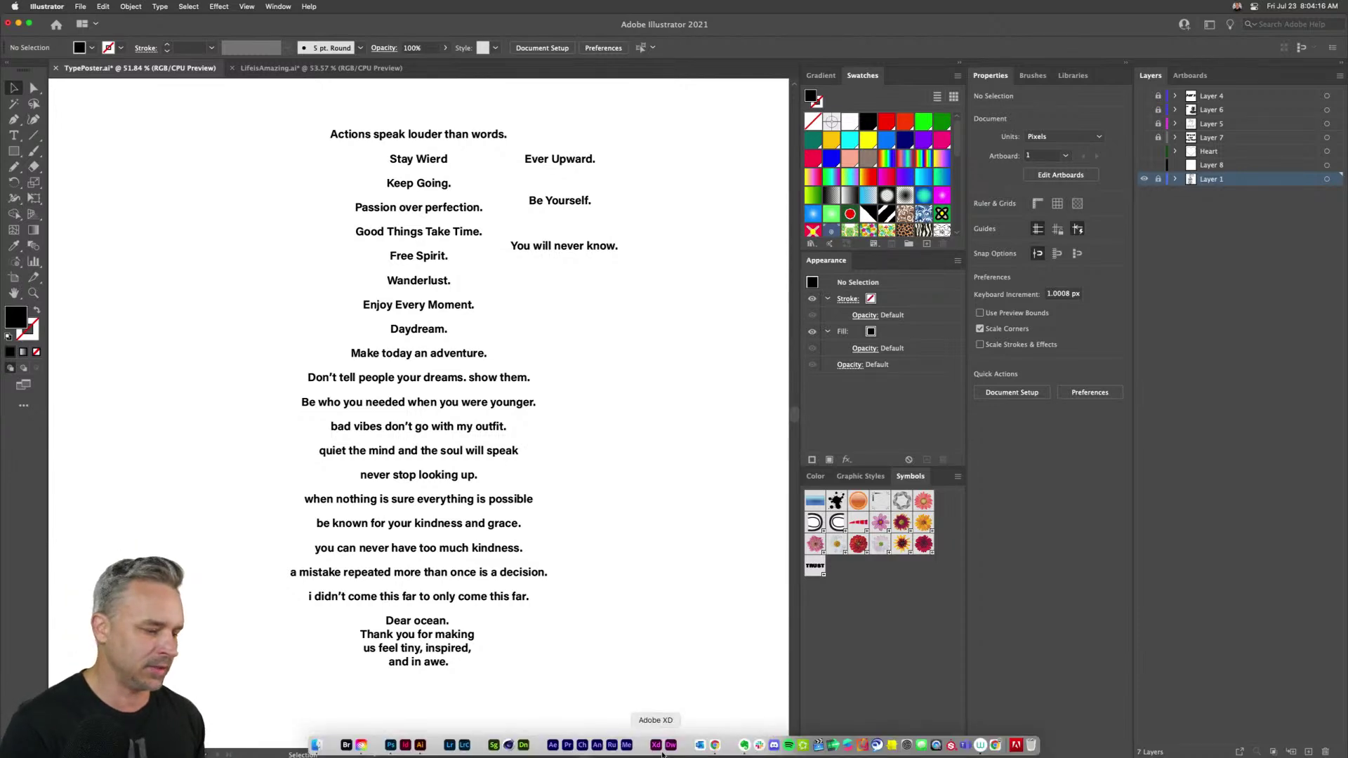
click(715, 747)
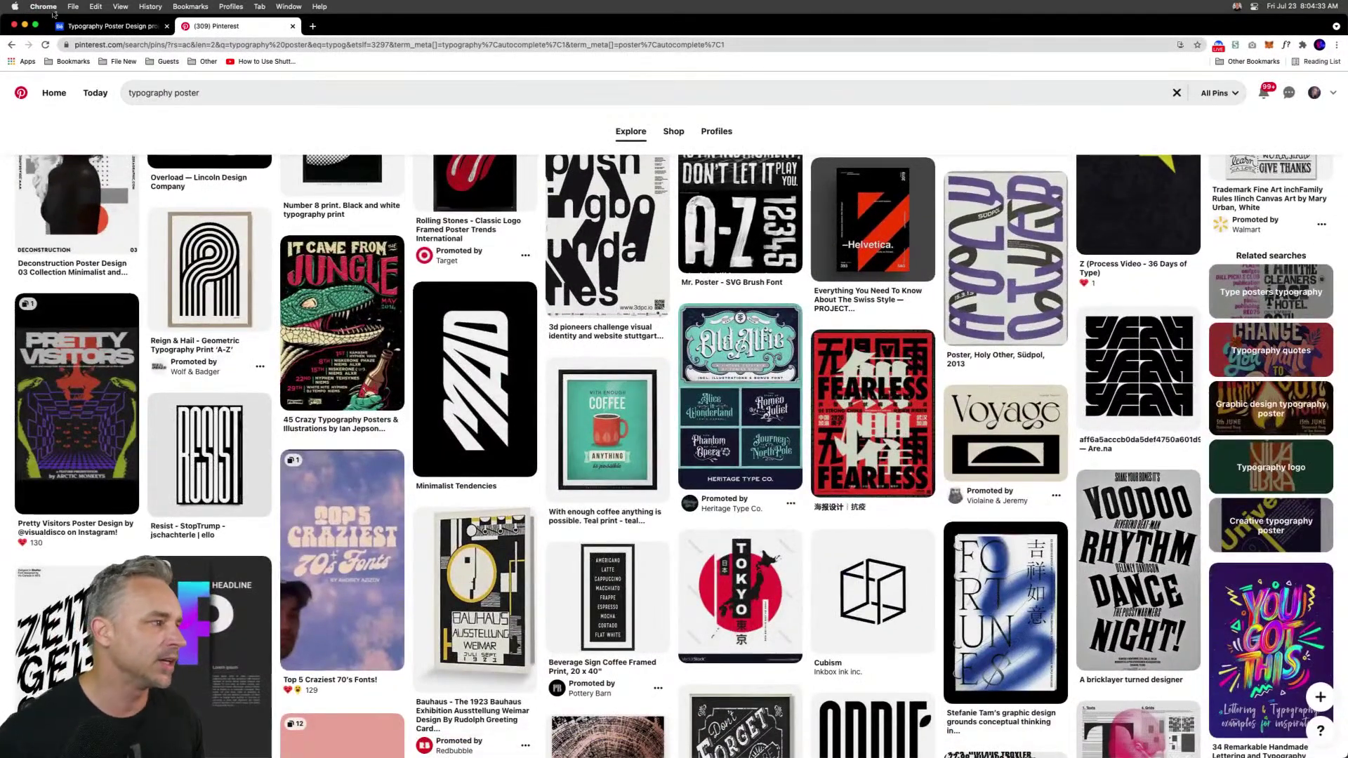
click(79, 27)
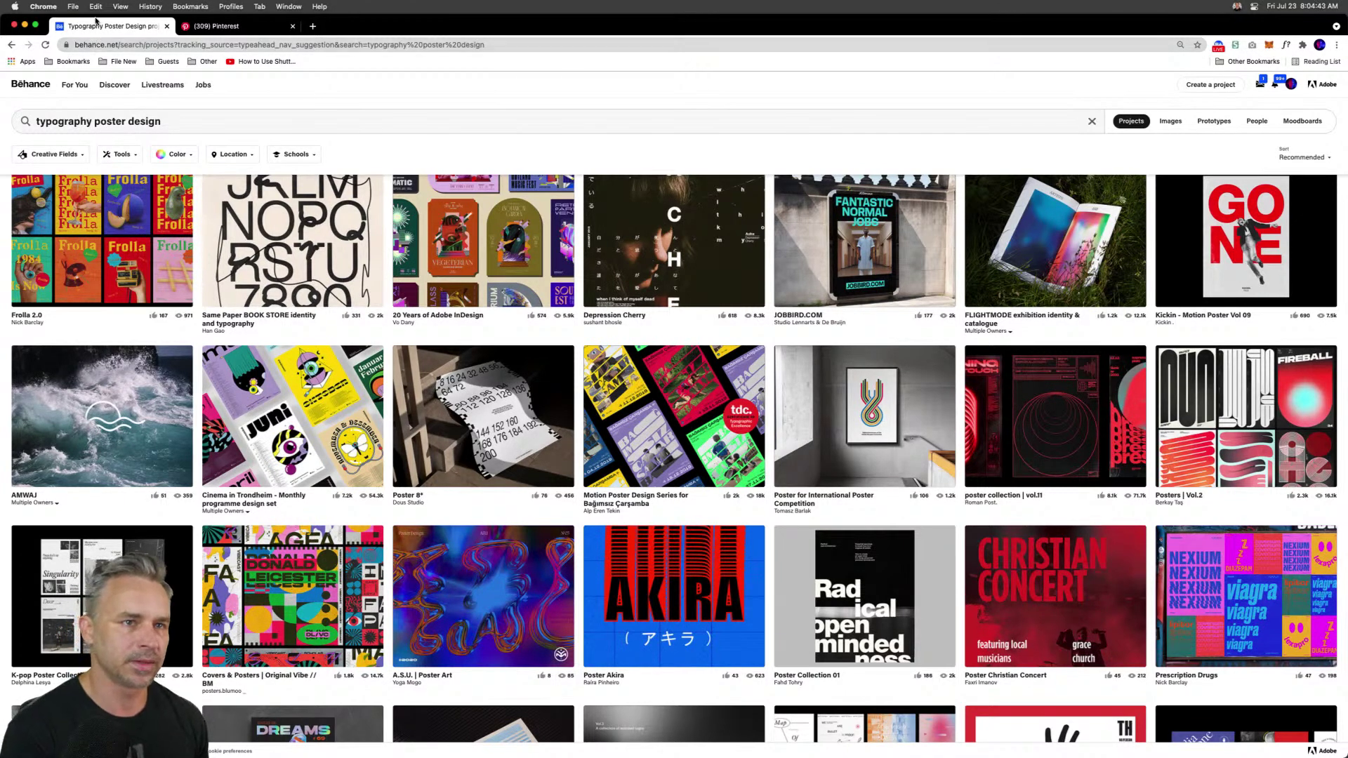
scroll(2, 130, down, 10)
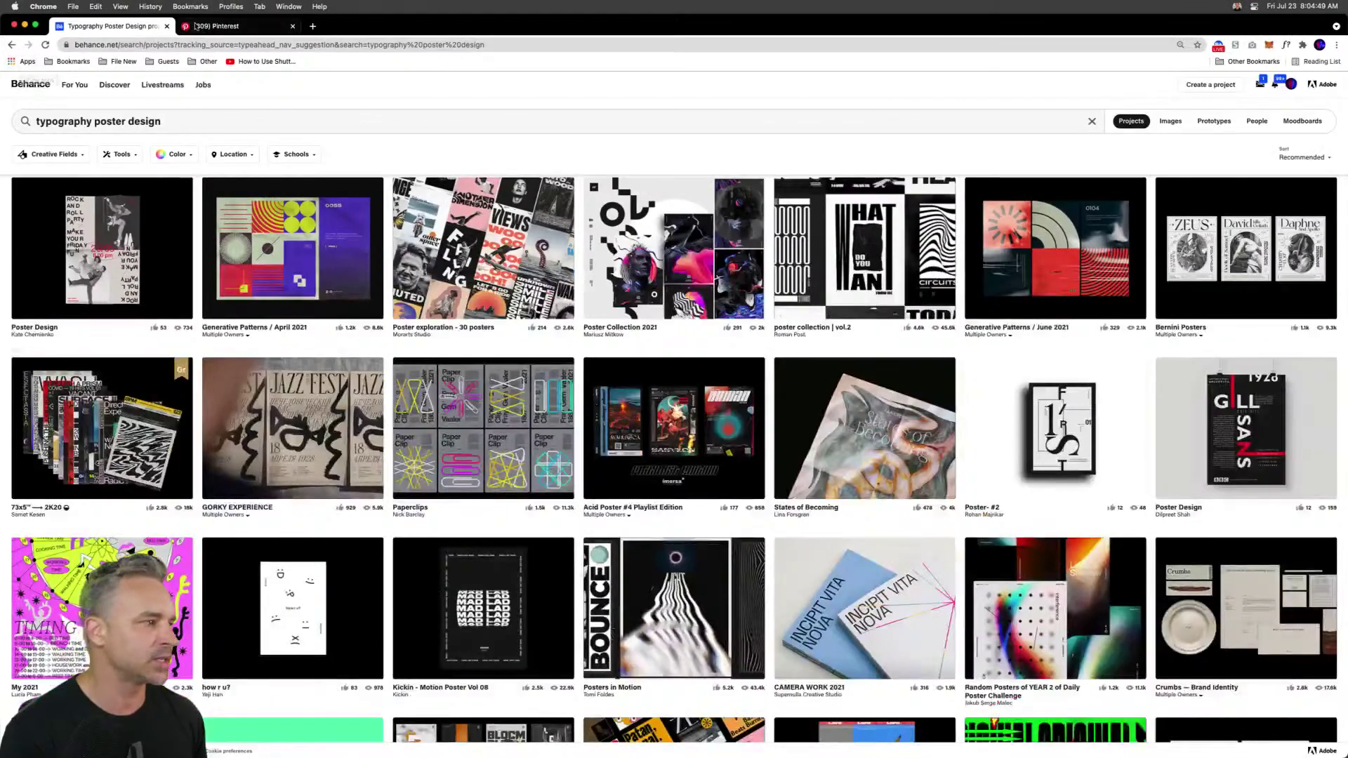
click(196, 26)
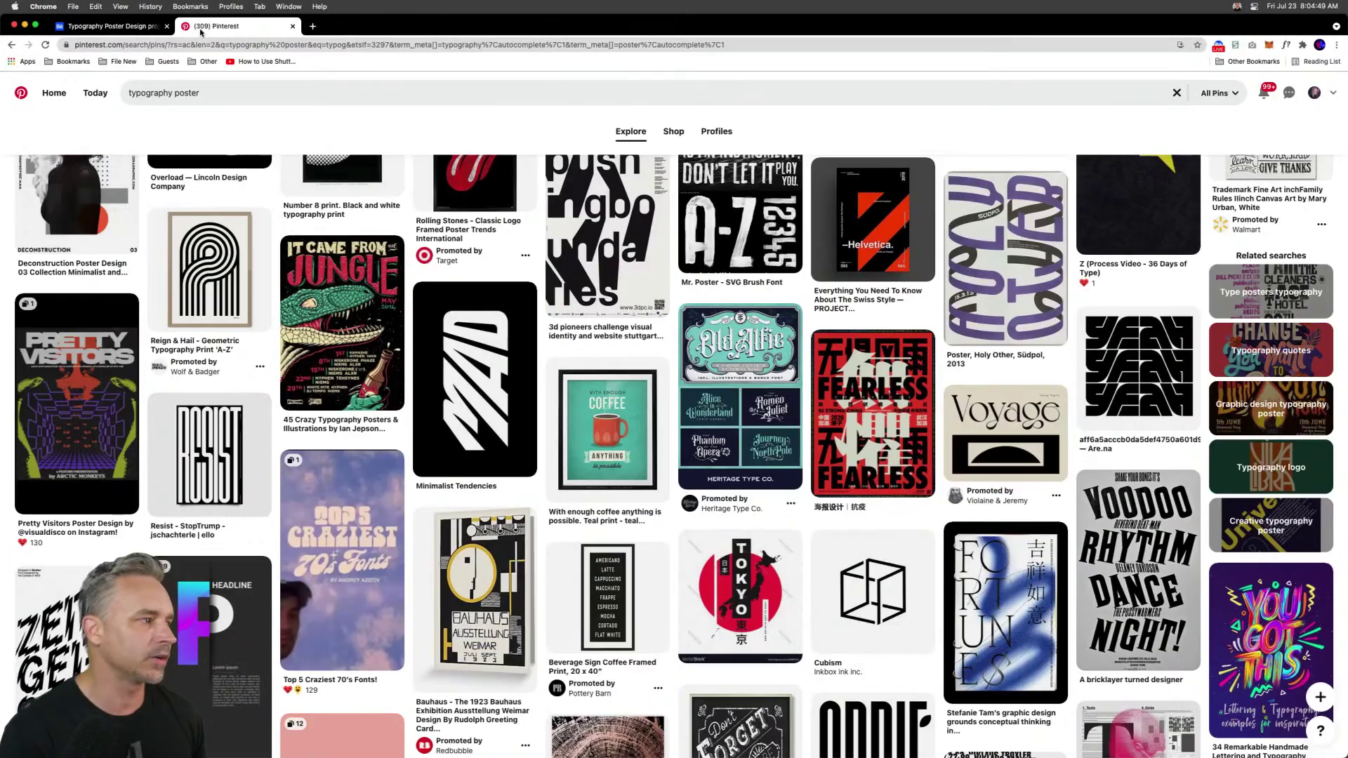
- Return to the Behance typography poster design results and browse further projects for inspiration
click(79, 27)
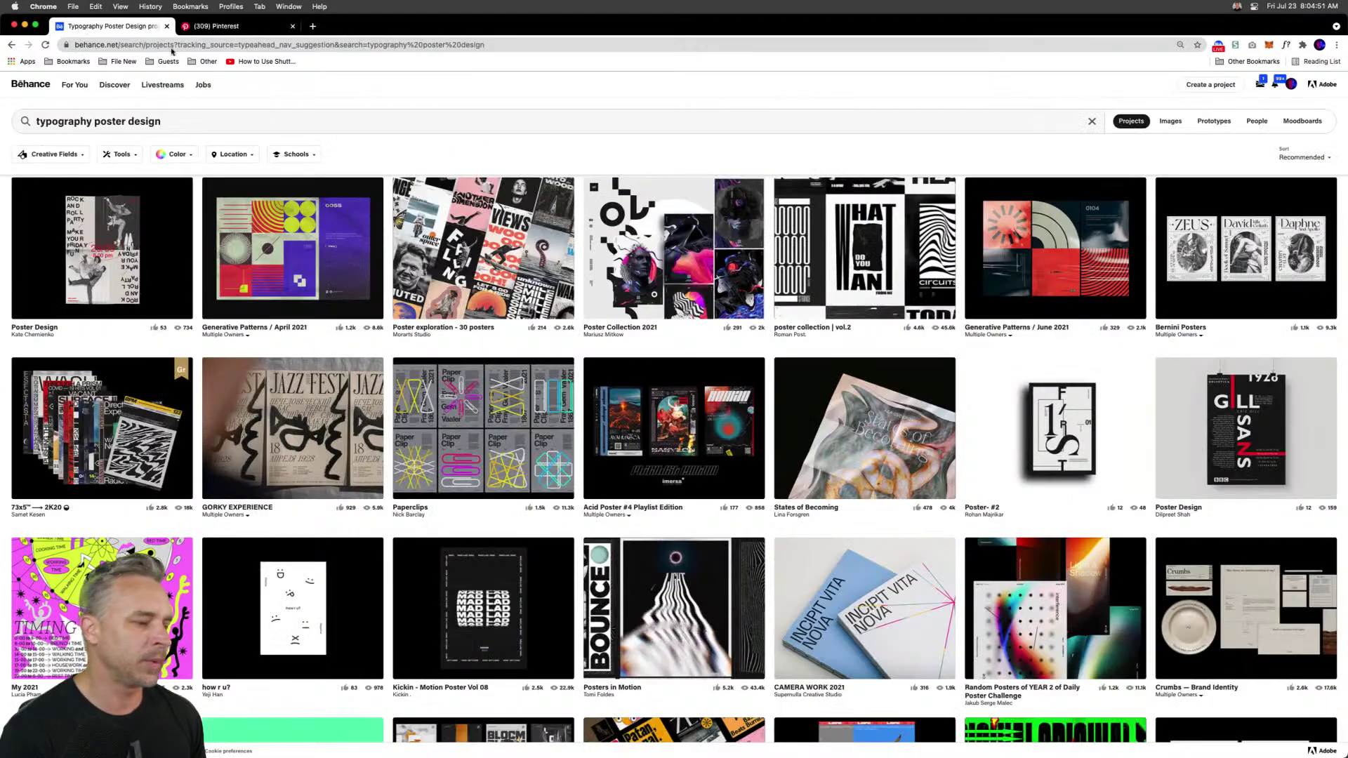
scroll(17, 391, down, 10)
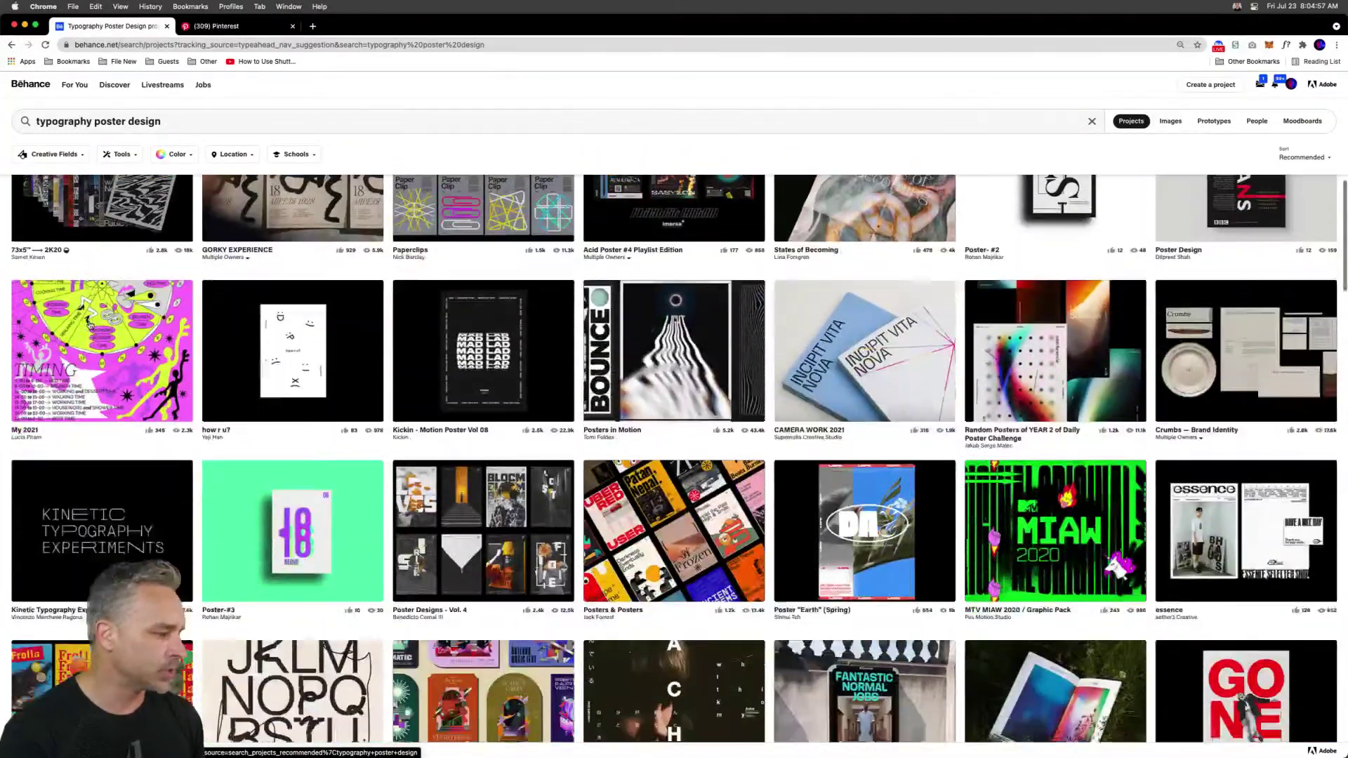
scroll(87, 322, up, 10)
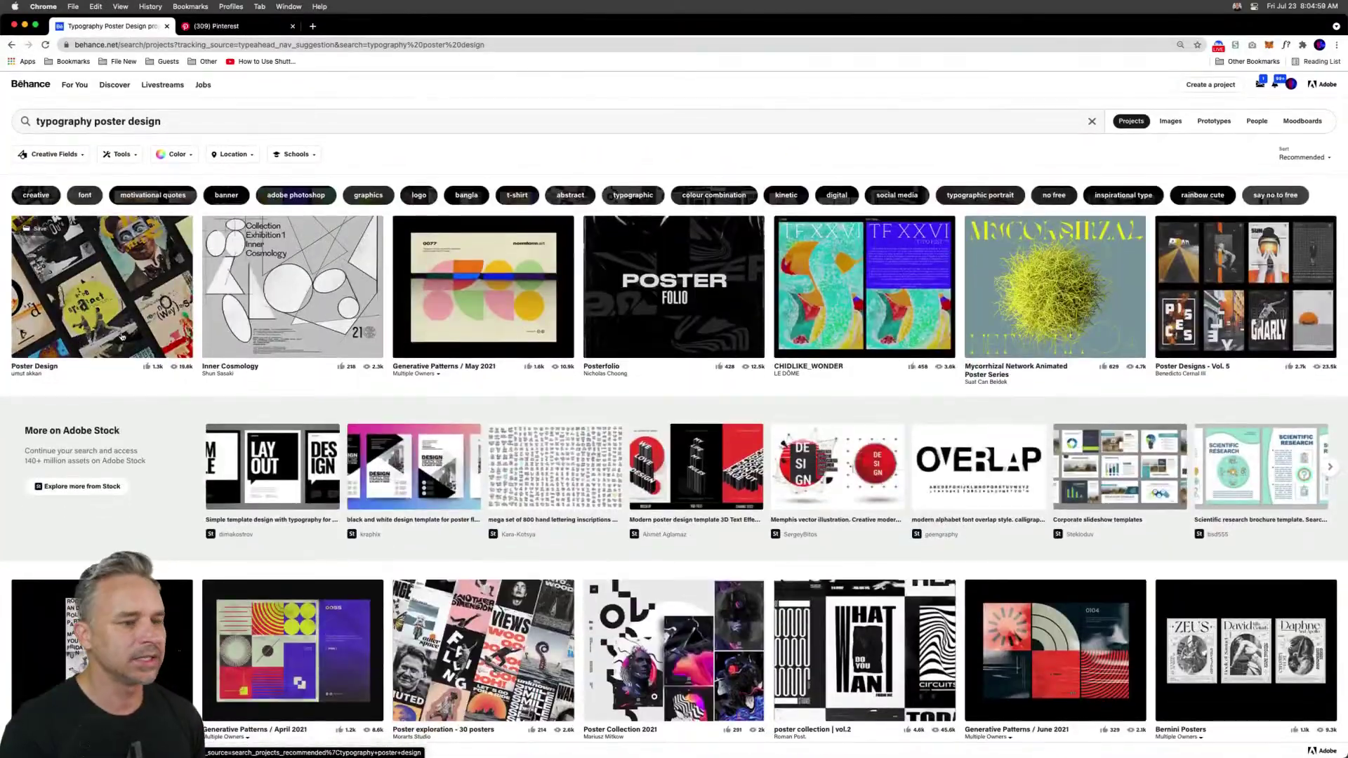
scroll(796, 307, down, 8)
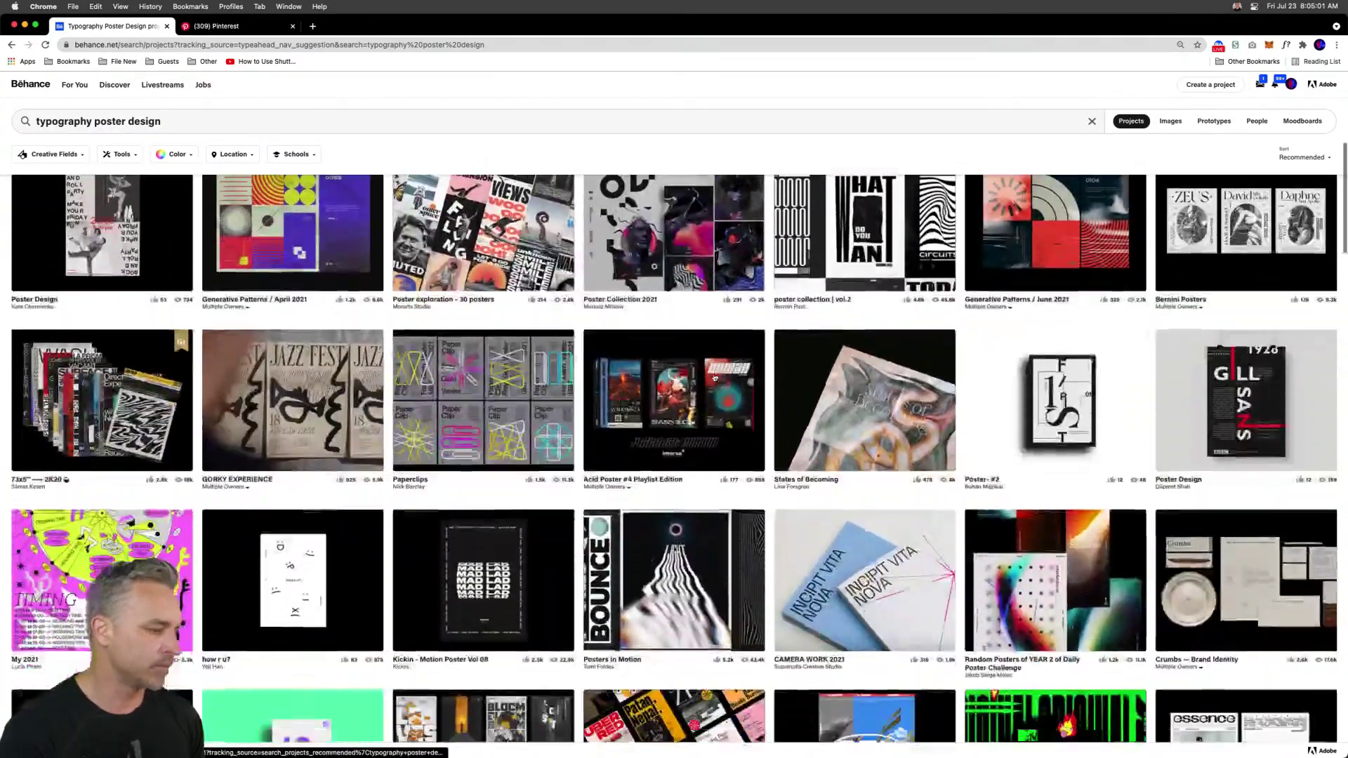
scroll(969, 396, down, 15)
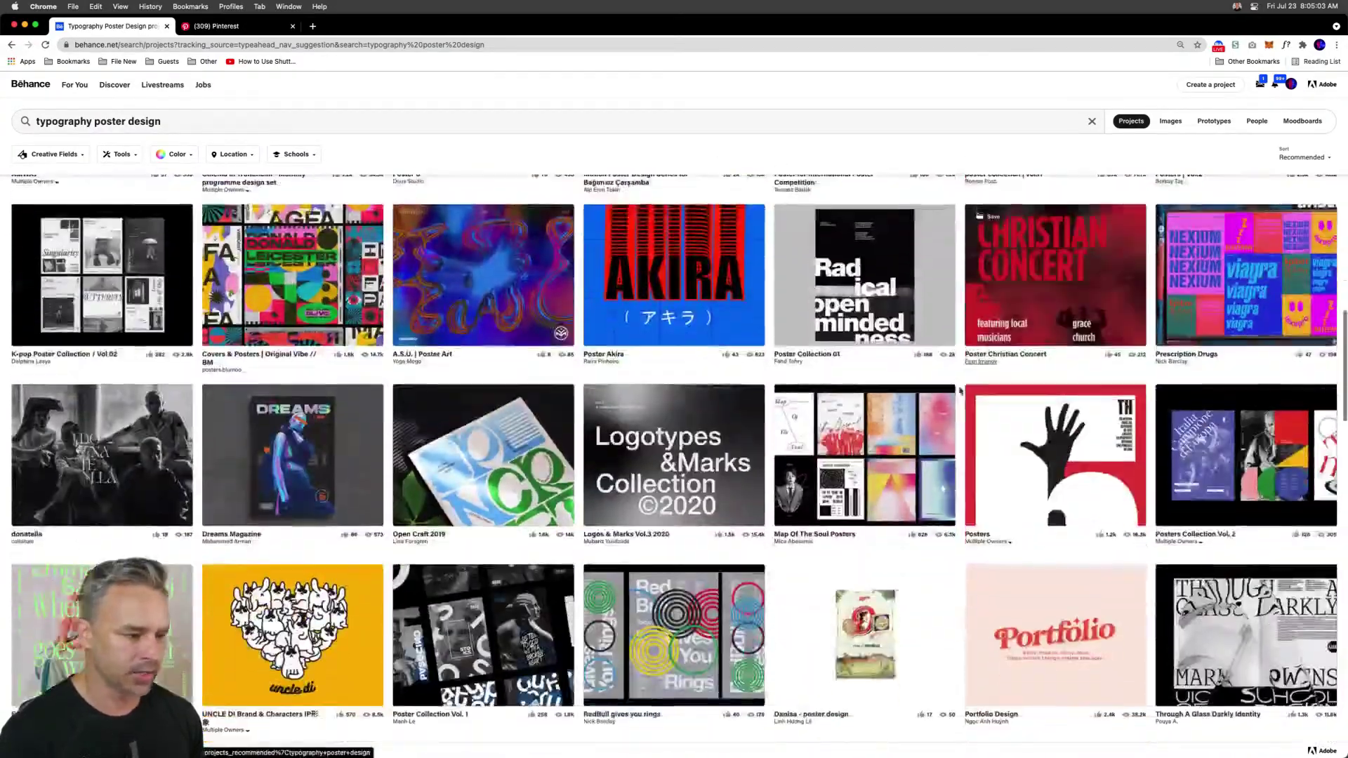
scroll(966, 394, down, 3)
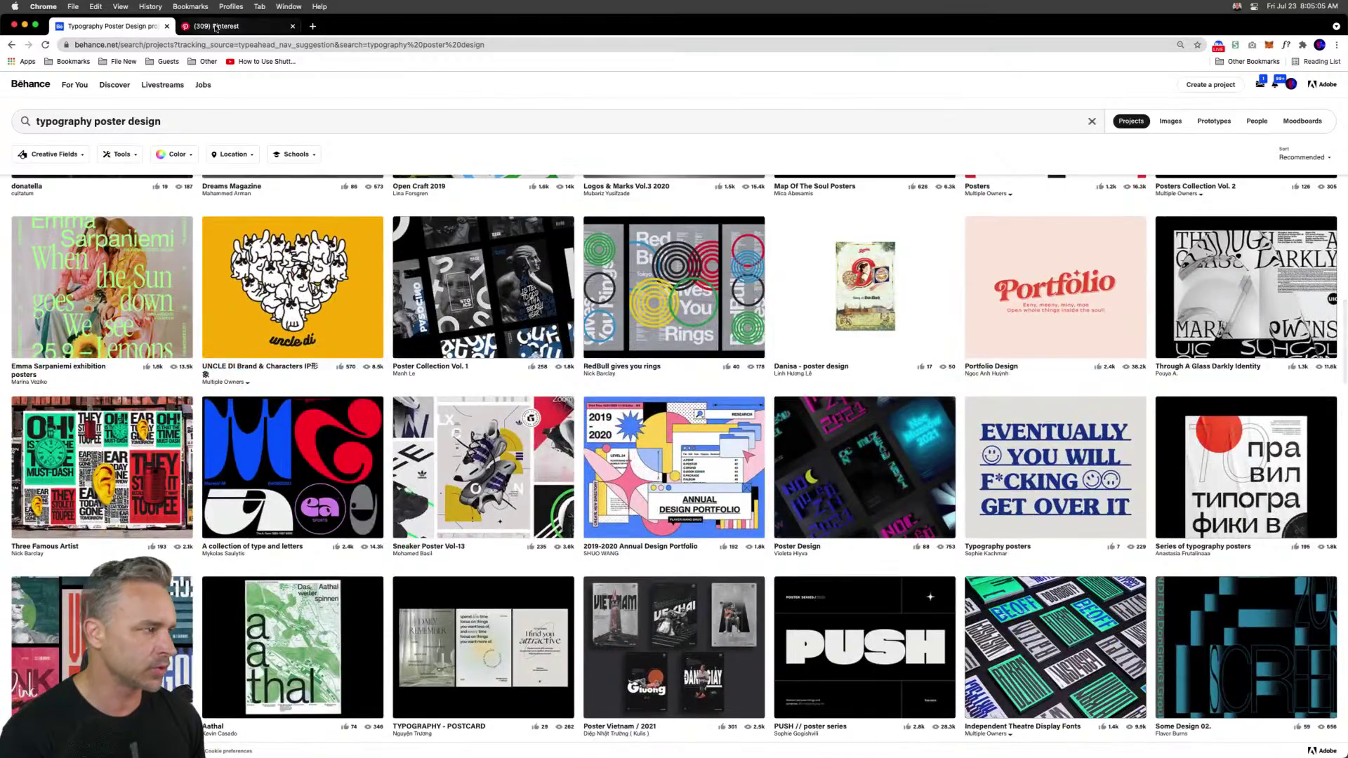
- Return to the Pinterest typography poster pins and browse further down, examining the One Small Step poster up close
click(214, 26)
scroll(817, 389, down, 10)
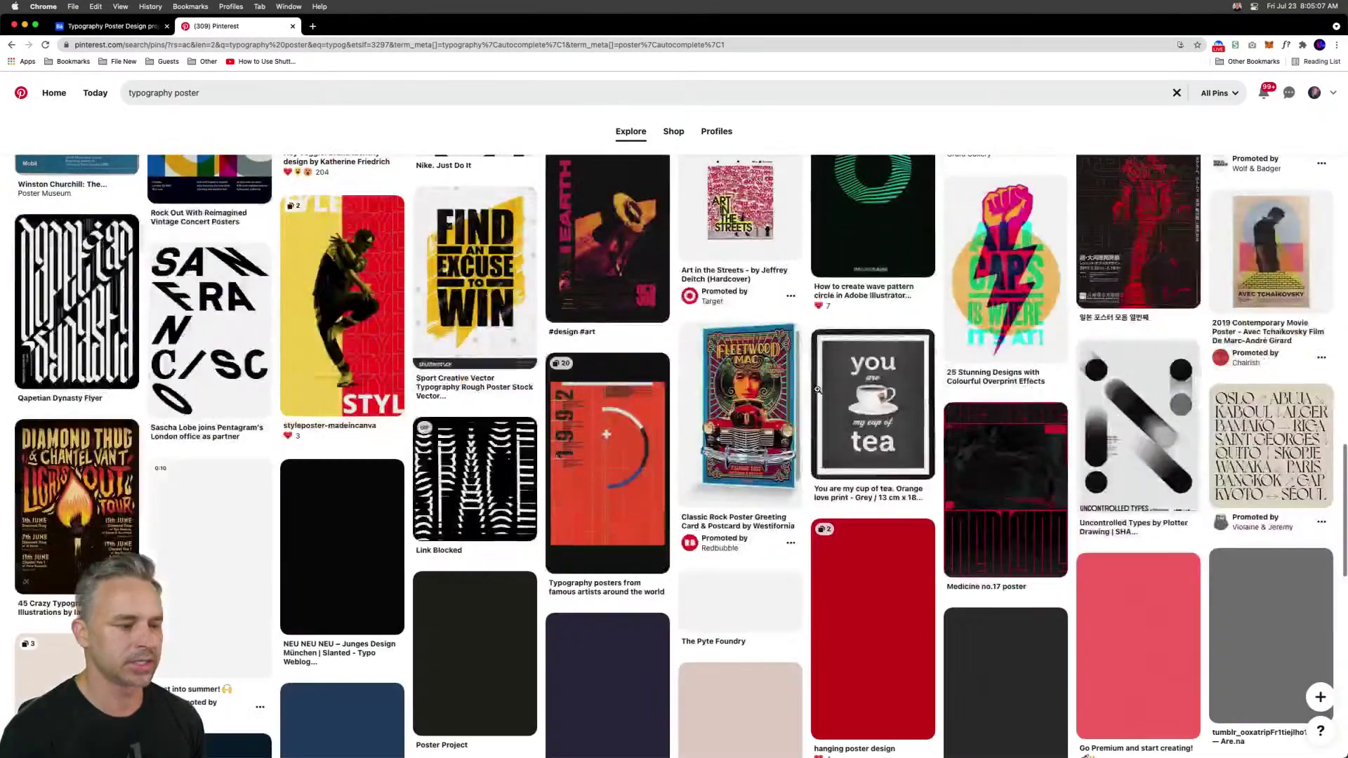
scroll(816, 390, down, 8)
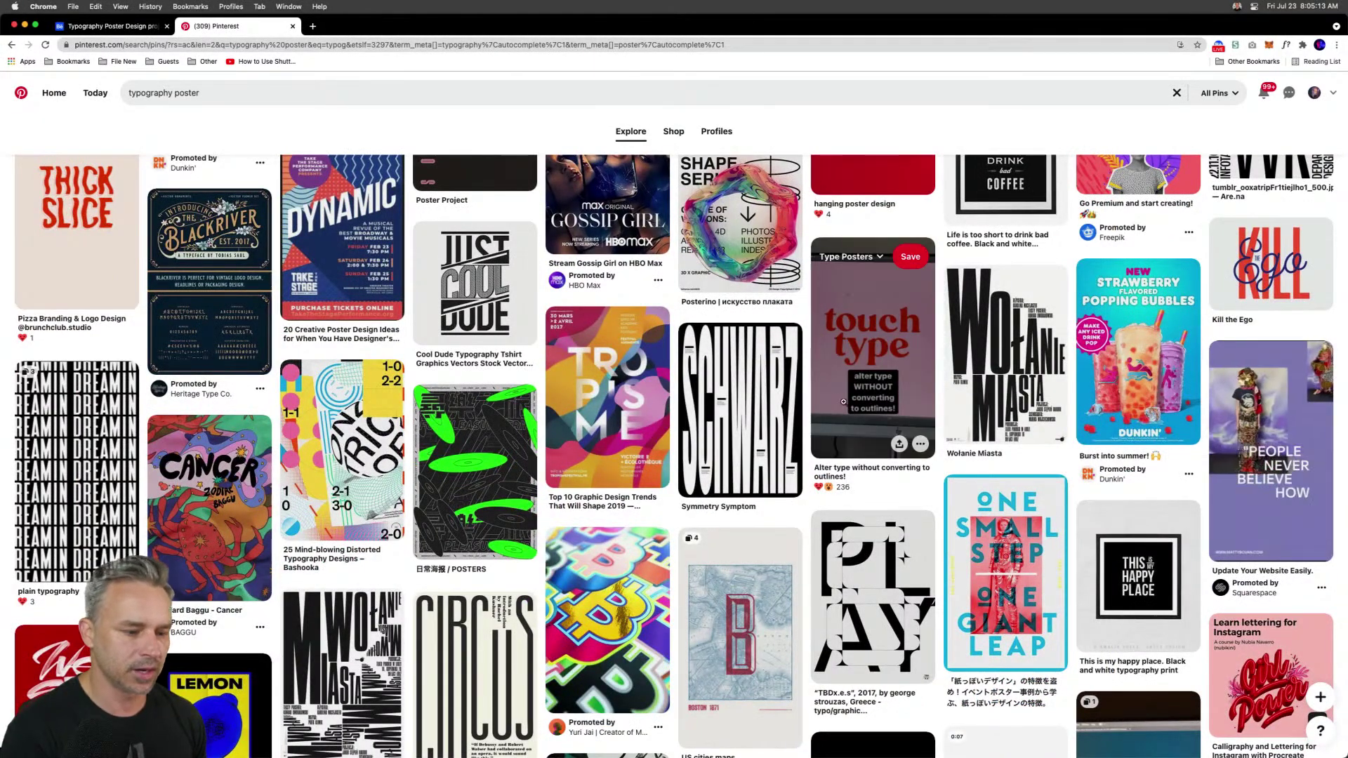
scroll(818, 387, down, 1)
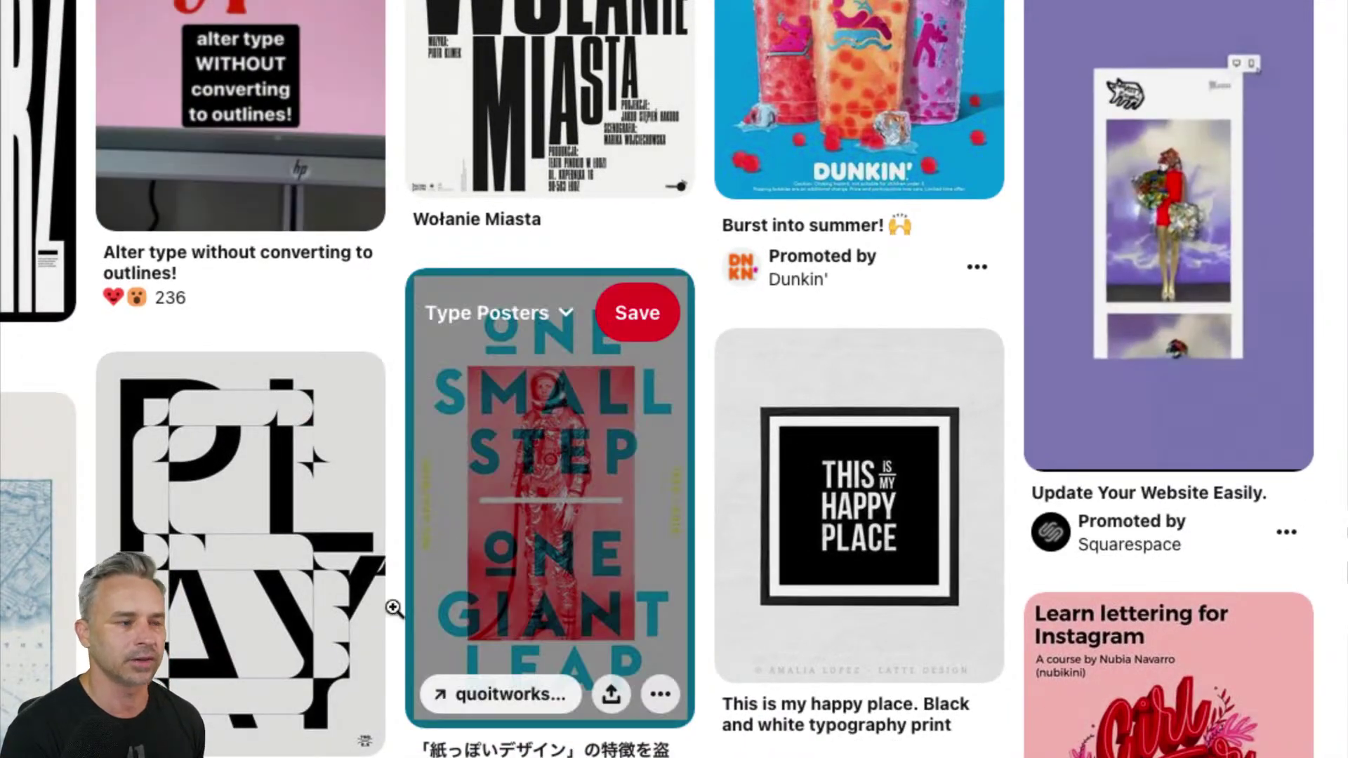
scroll(395, 744, down, 1)
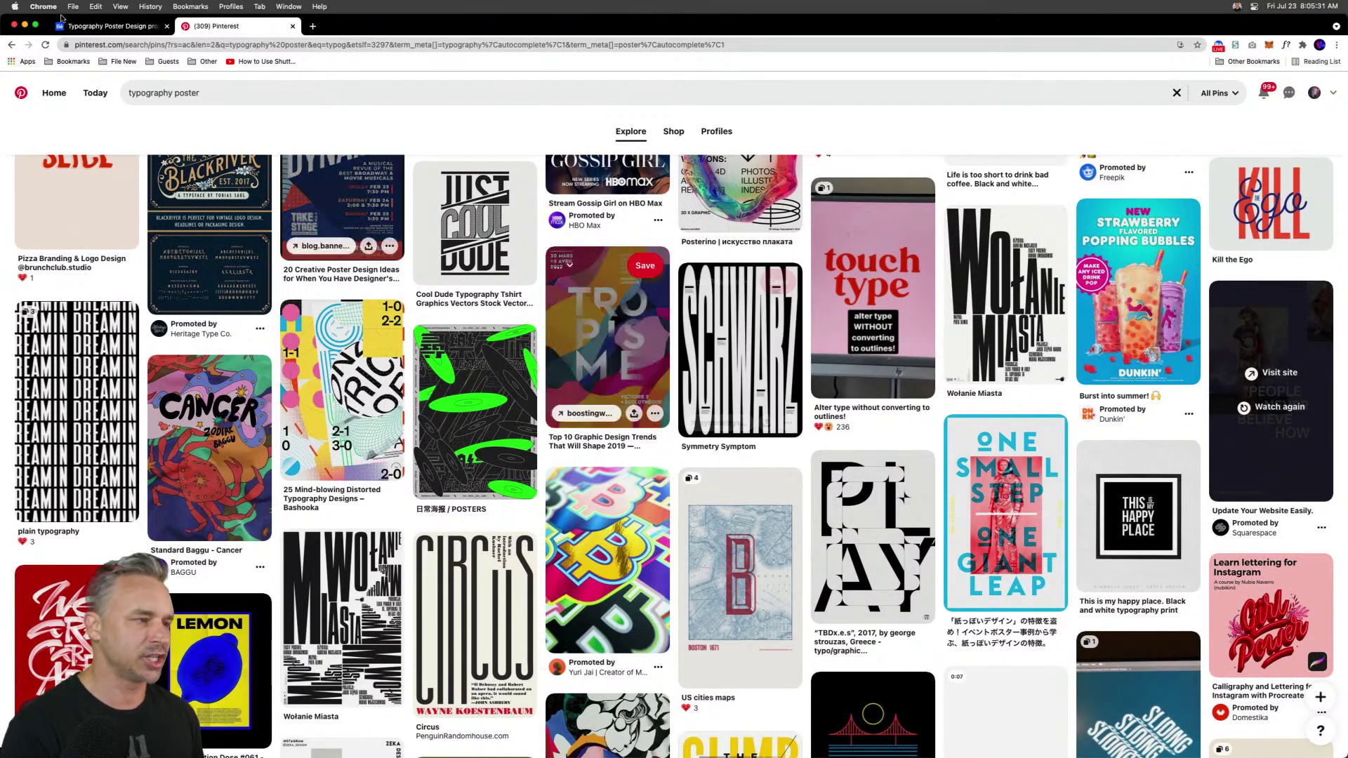
- Search the web for designspiration in a new browser tab, open the Designspiration site and dismiss its promotional pop-up
click(313, 26)
text(designspiration)
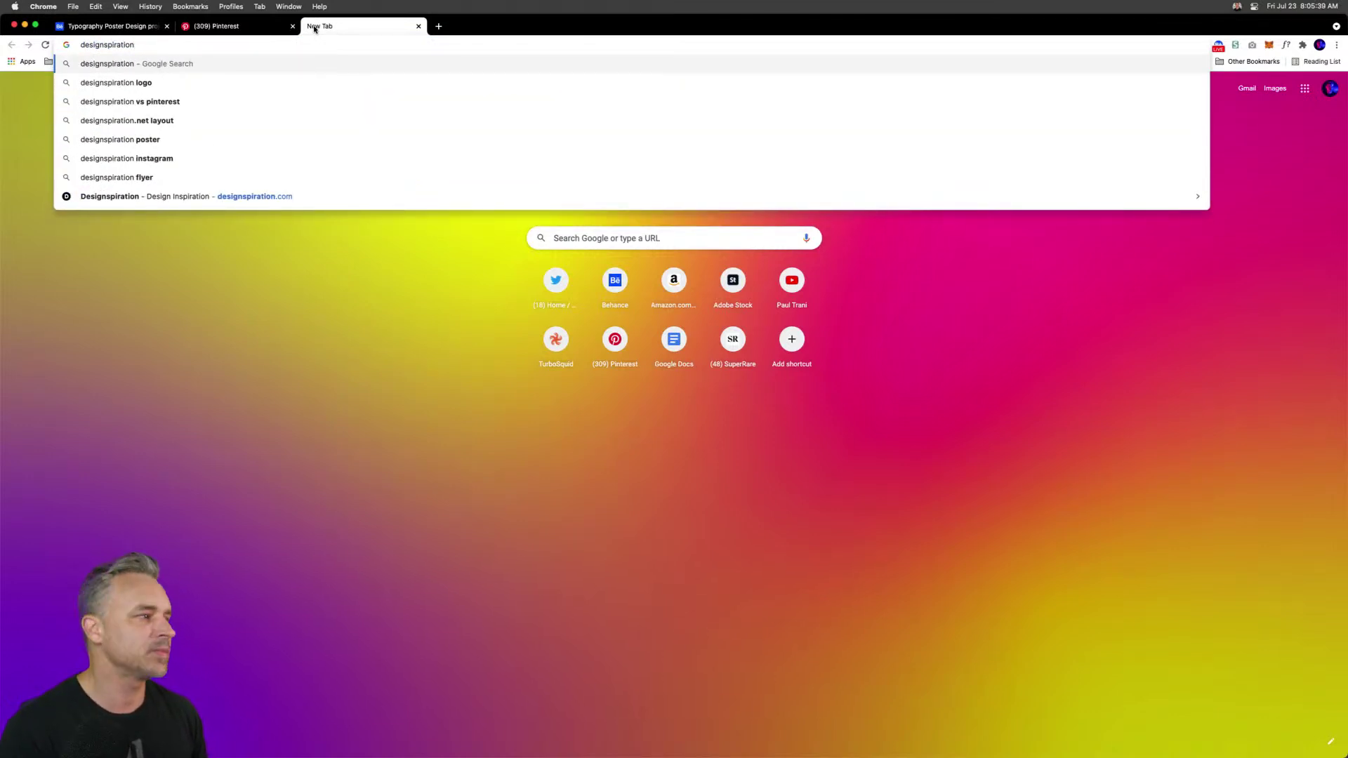
key(Return)
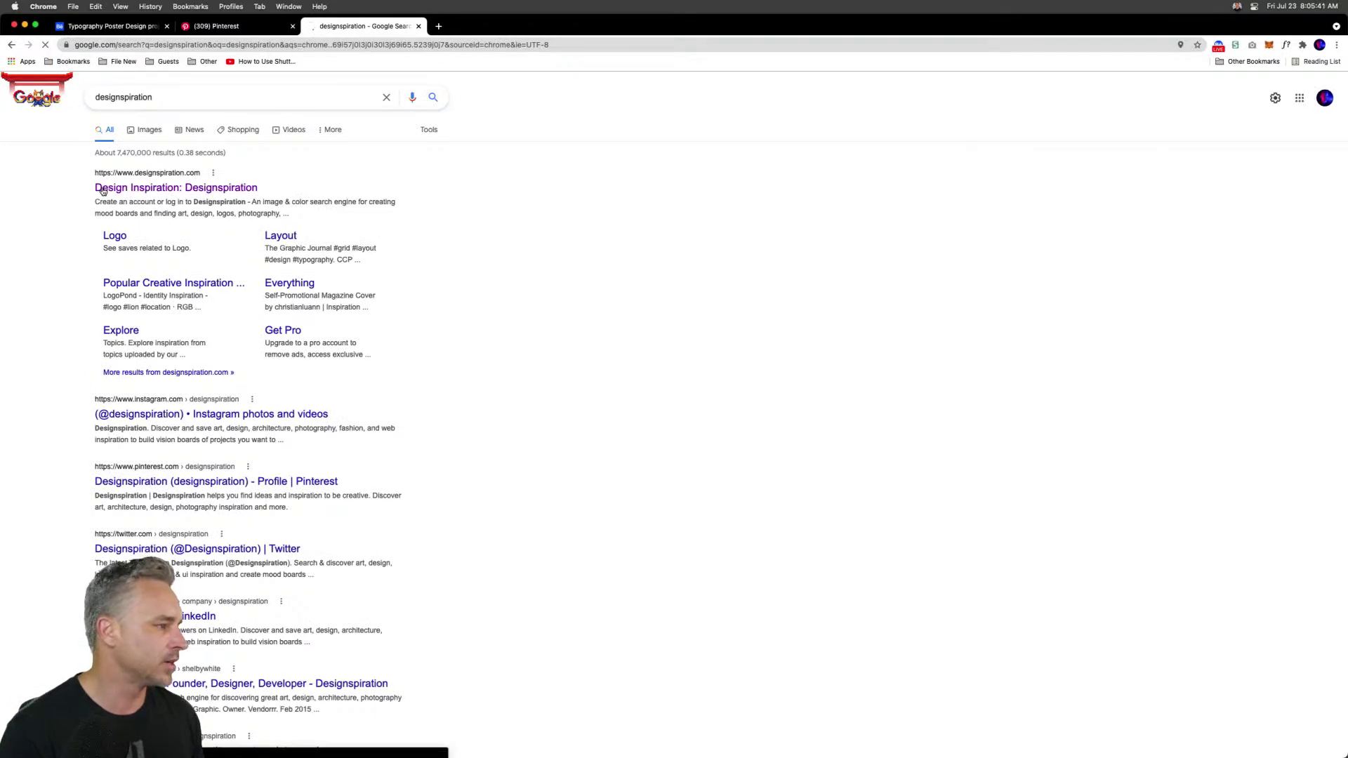
click(121, 188)
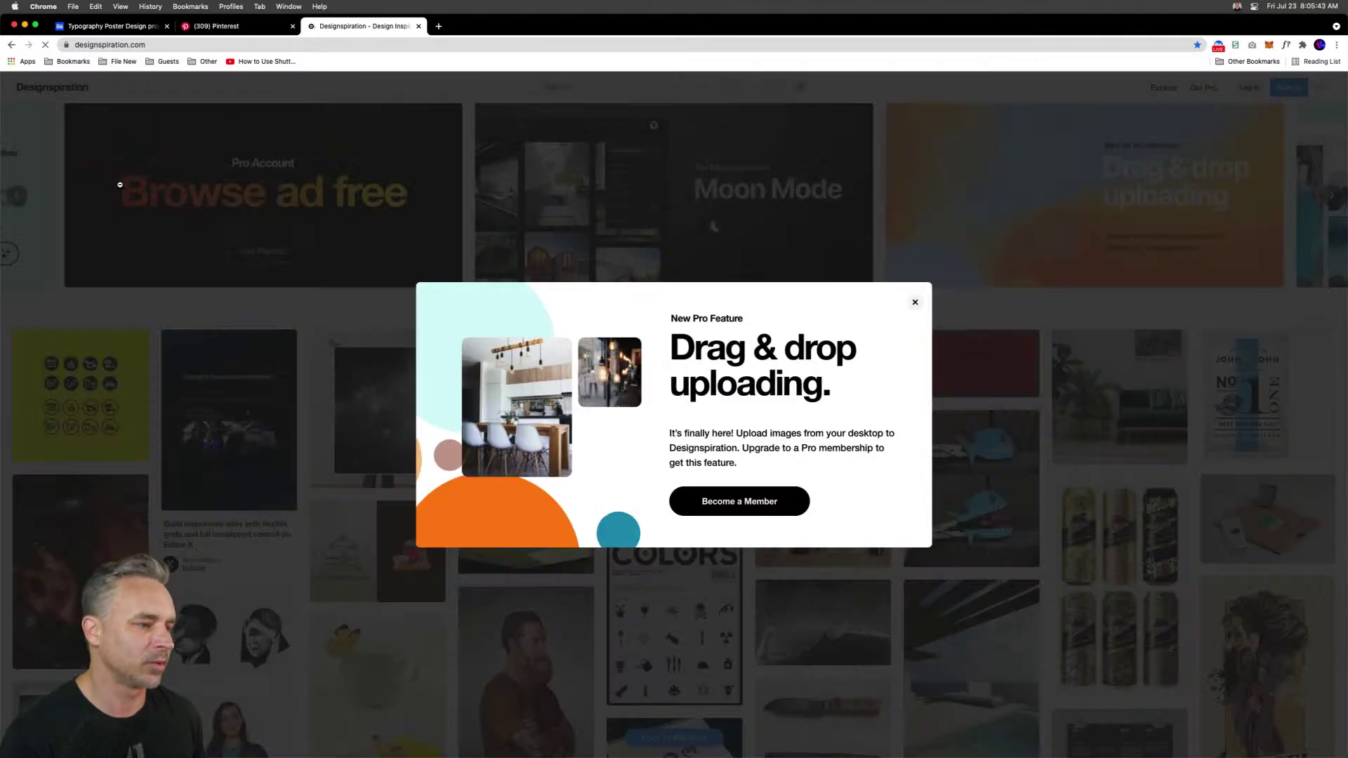
click(913, 304)
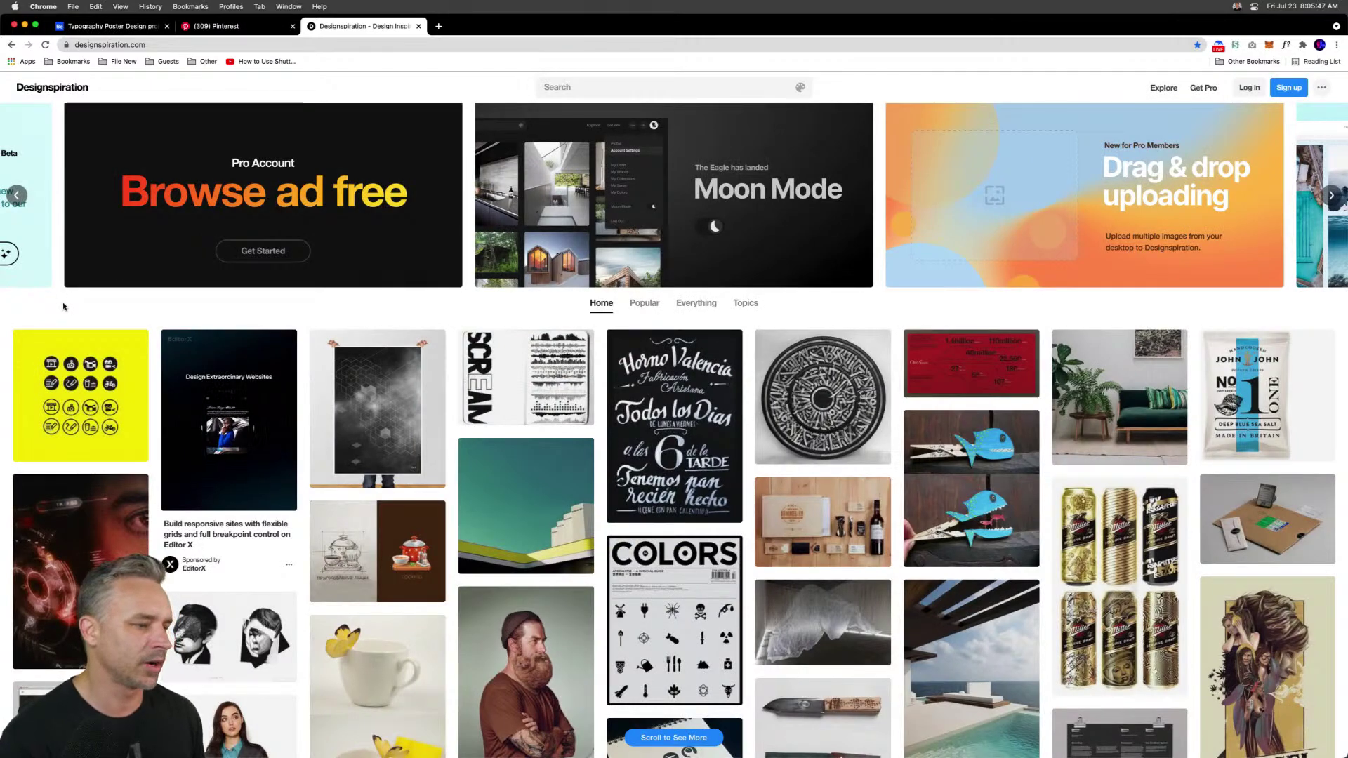
- Browse the Designspiration home feed for poster and lettering ideas
scroll(64, 307, down, 2)
scroll(64, 307, down, 10)
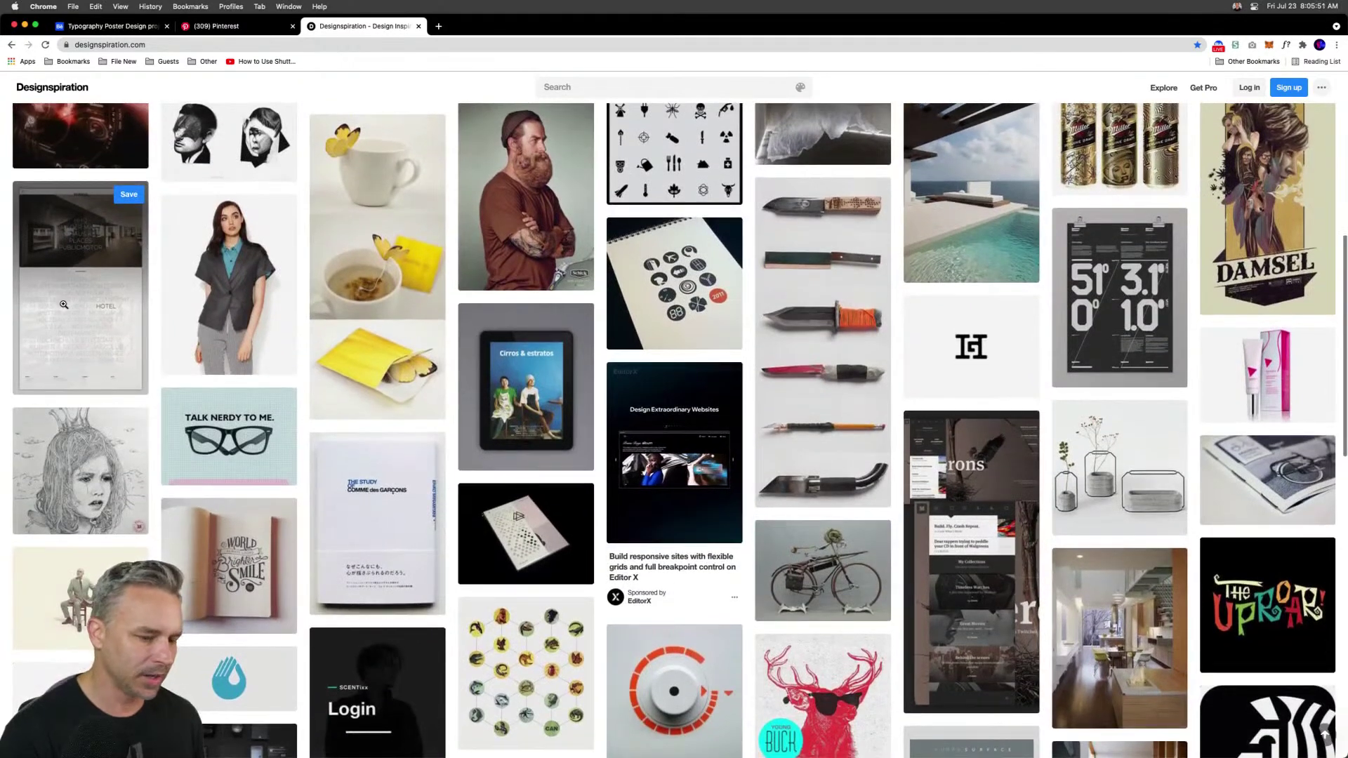
scroll(63, 304, down, 10)
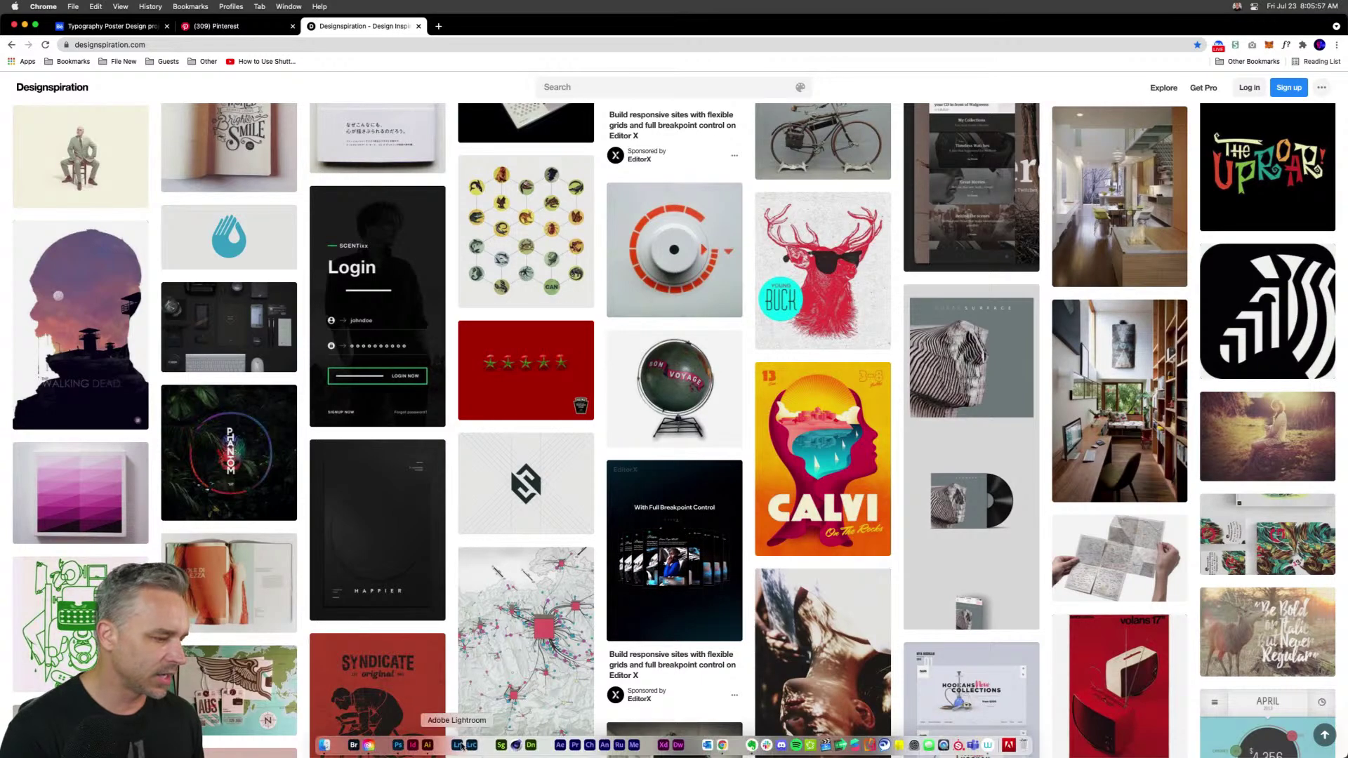
- Switch to Illustrator, copy the "Keep Going." quote from Layer 1 onto a new layer, and hide Layer 1
click(428, 754)
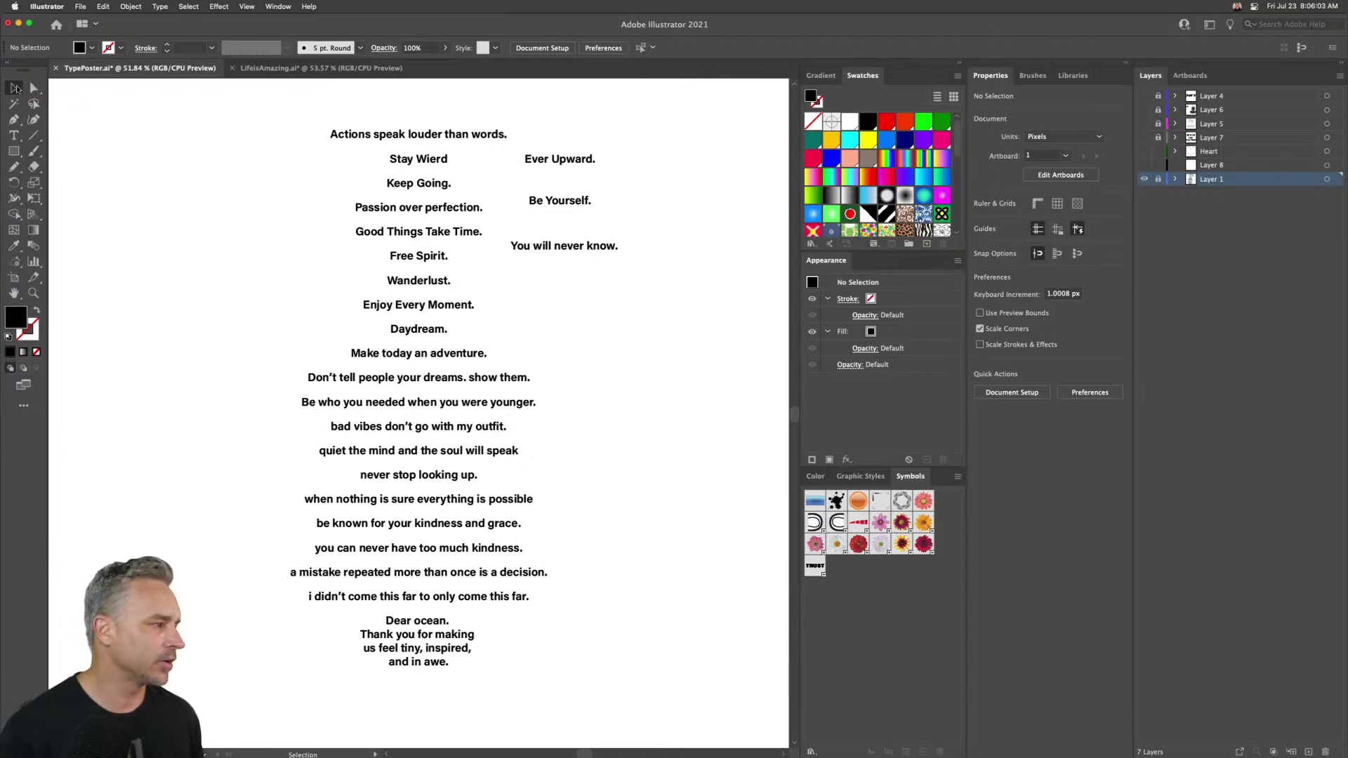
key(super+1)
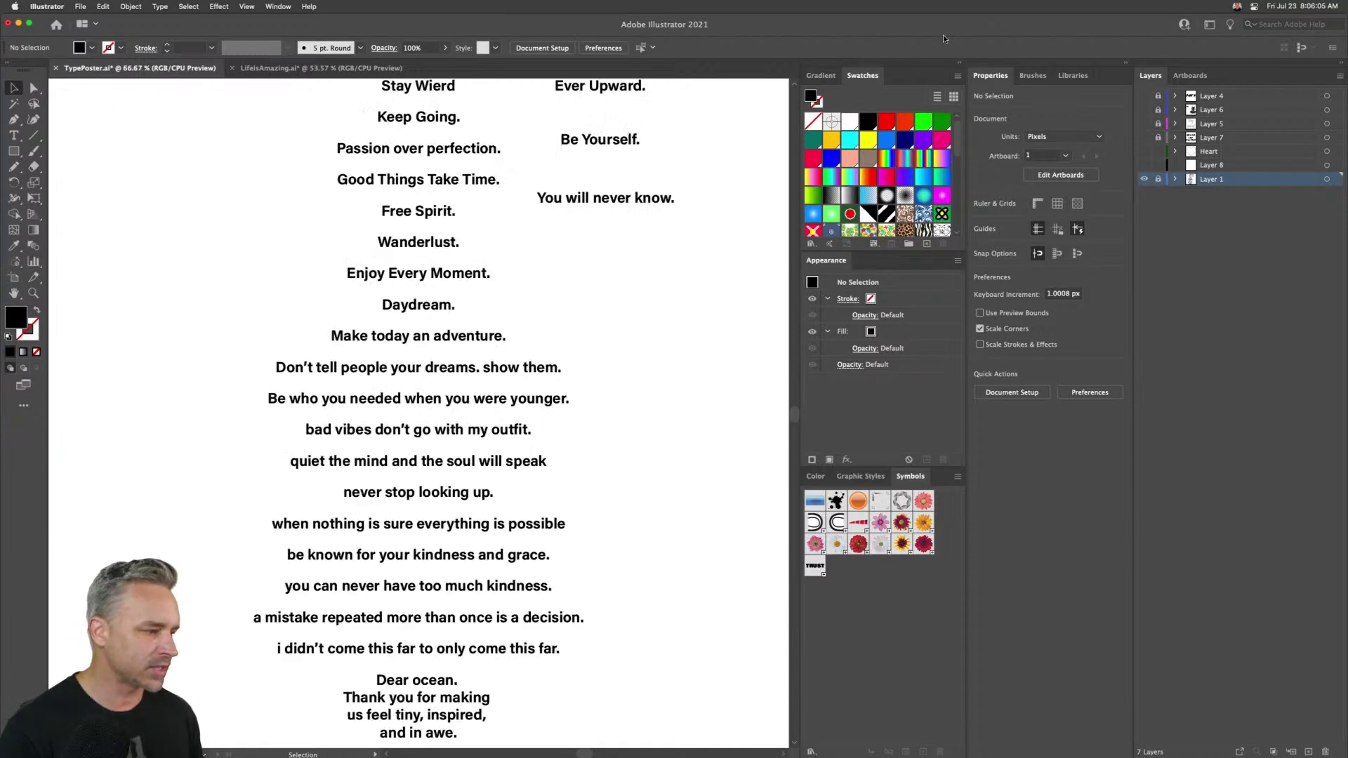
scroll(390, 528, left, 3)
scroll(390, 528, down, 1)
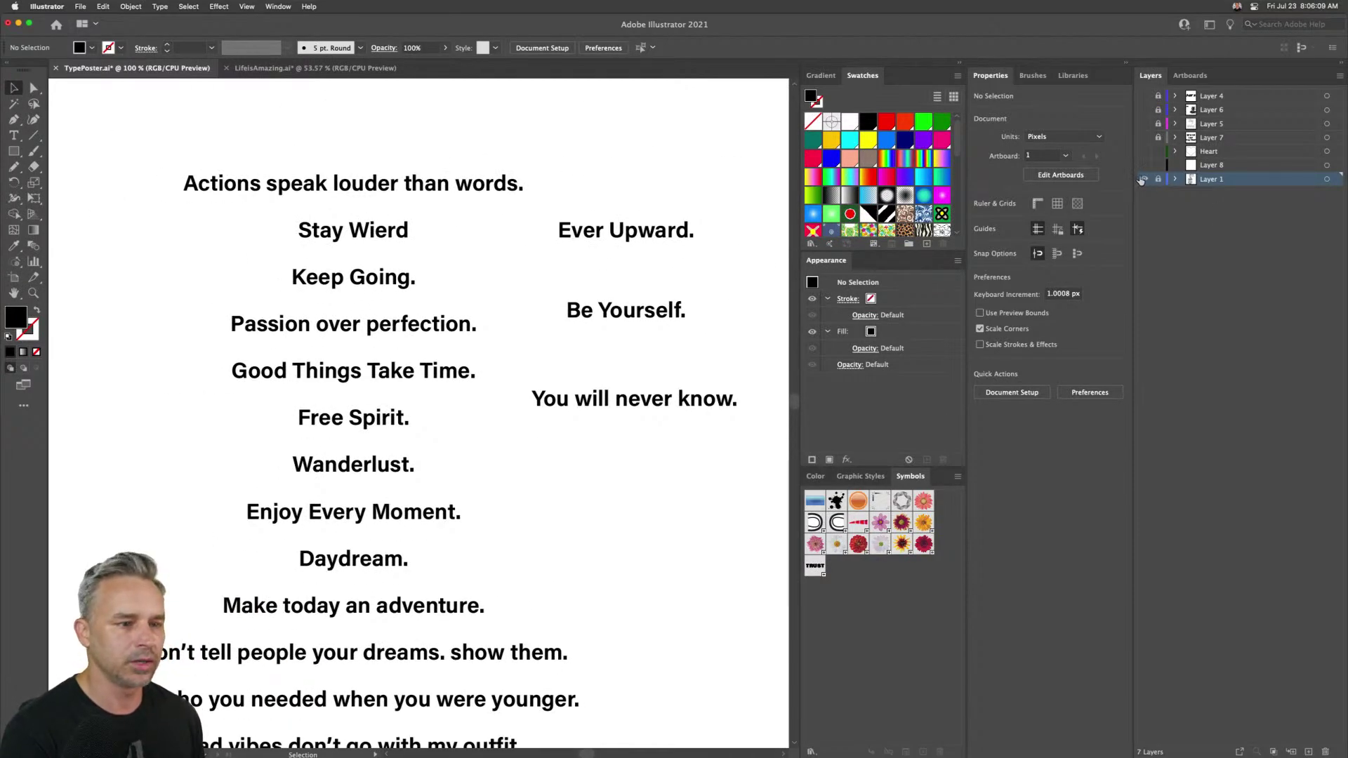
click(334, 285)
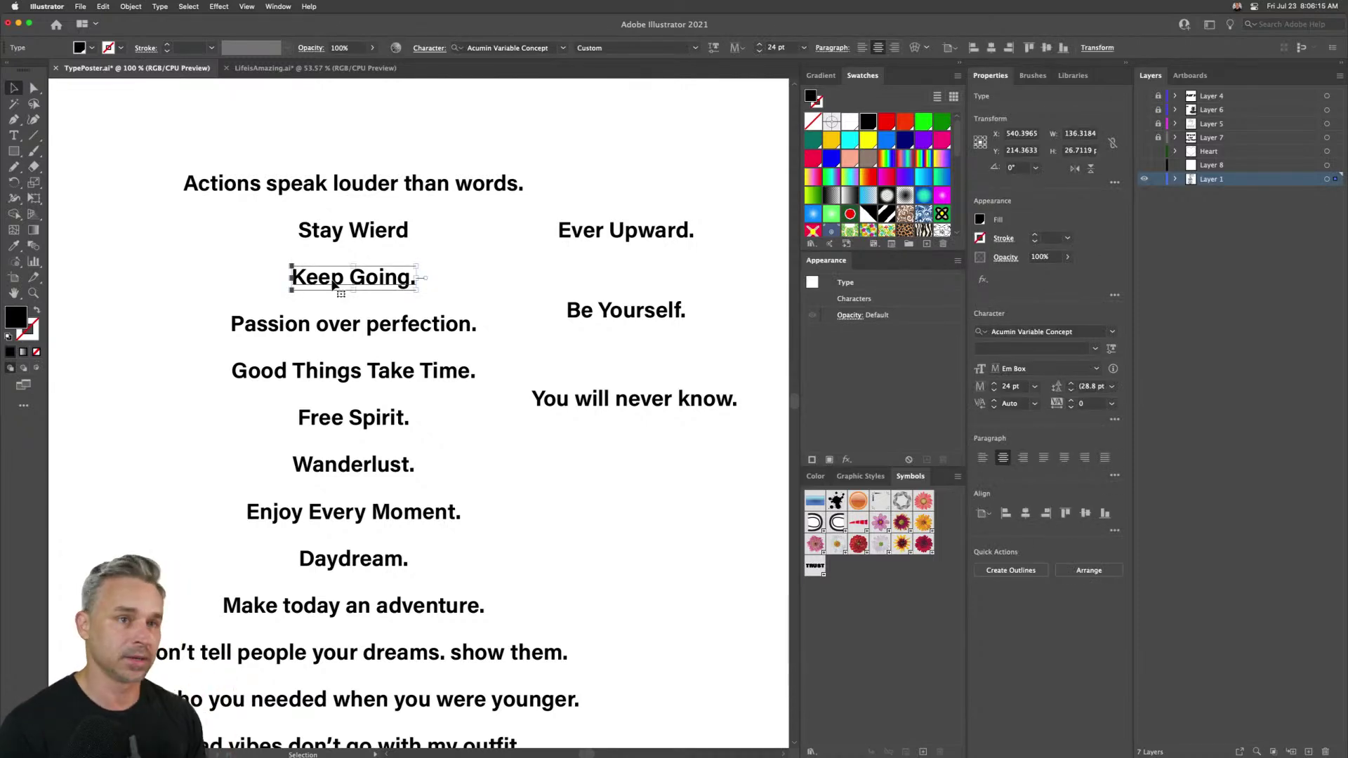
key(a)
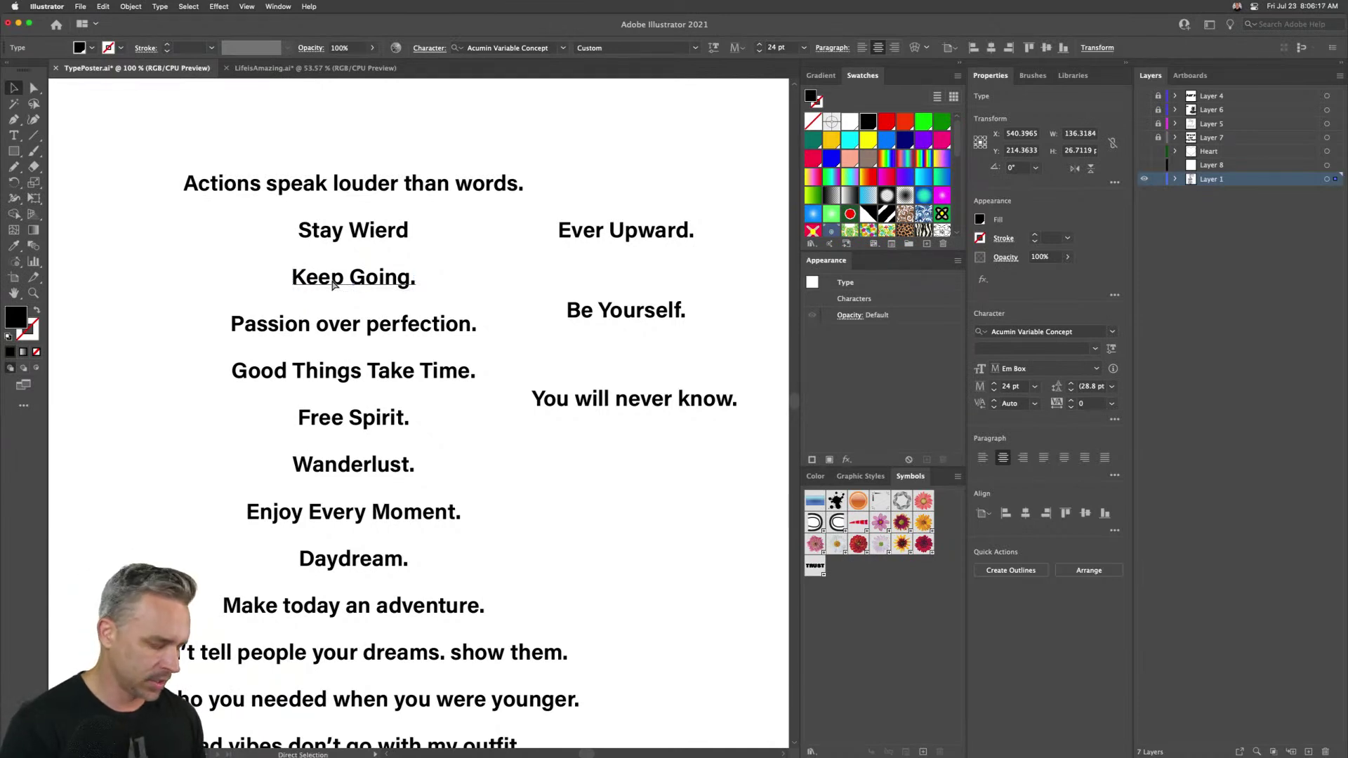
click(1308, 753)
click(1144, 193)
key(v)
key(ctrl+v)
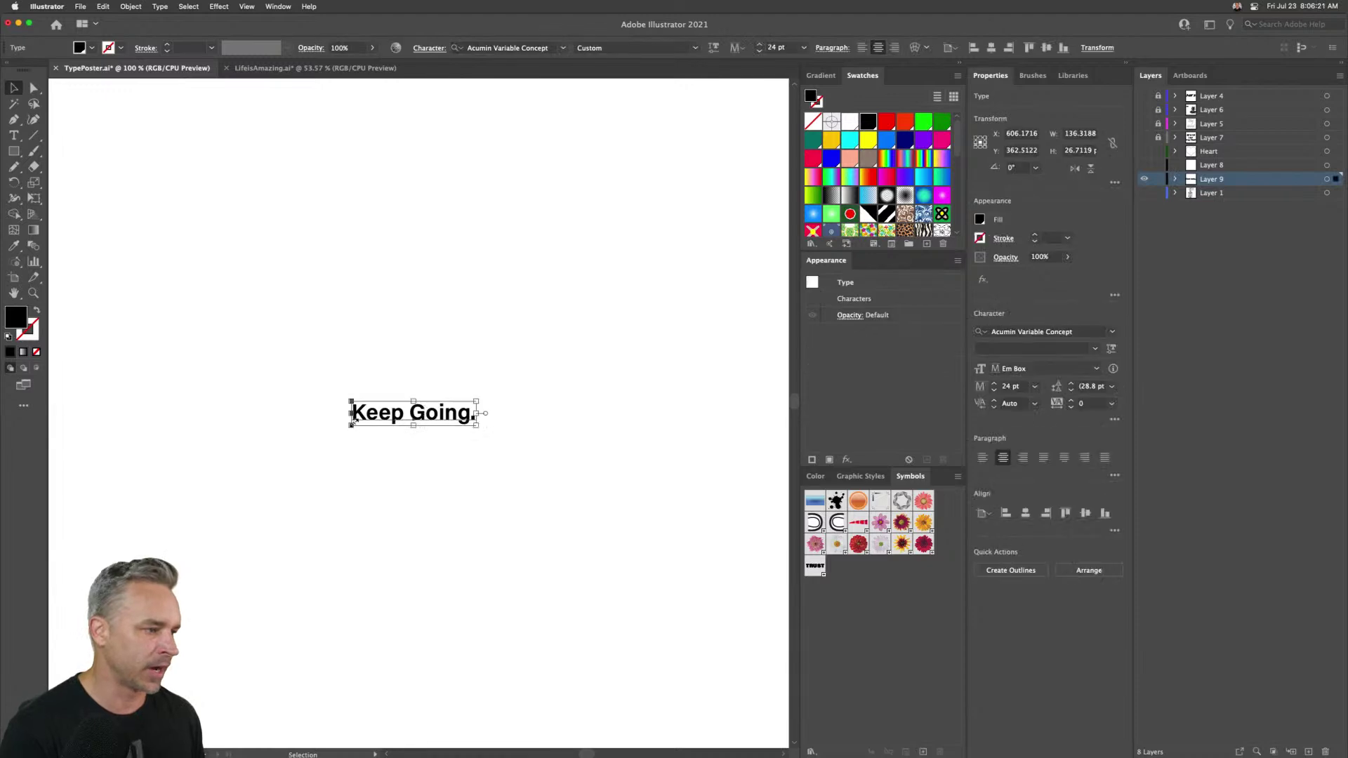
- Enlarge the "Keep Going." text to about 141 pt and place a duplicate directly above it on the artboard
click(471, 398)
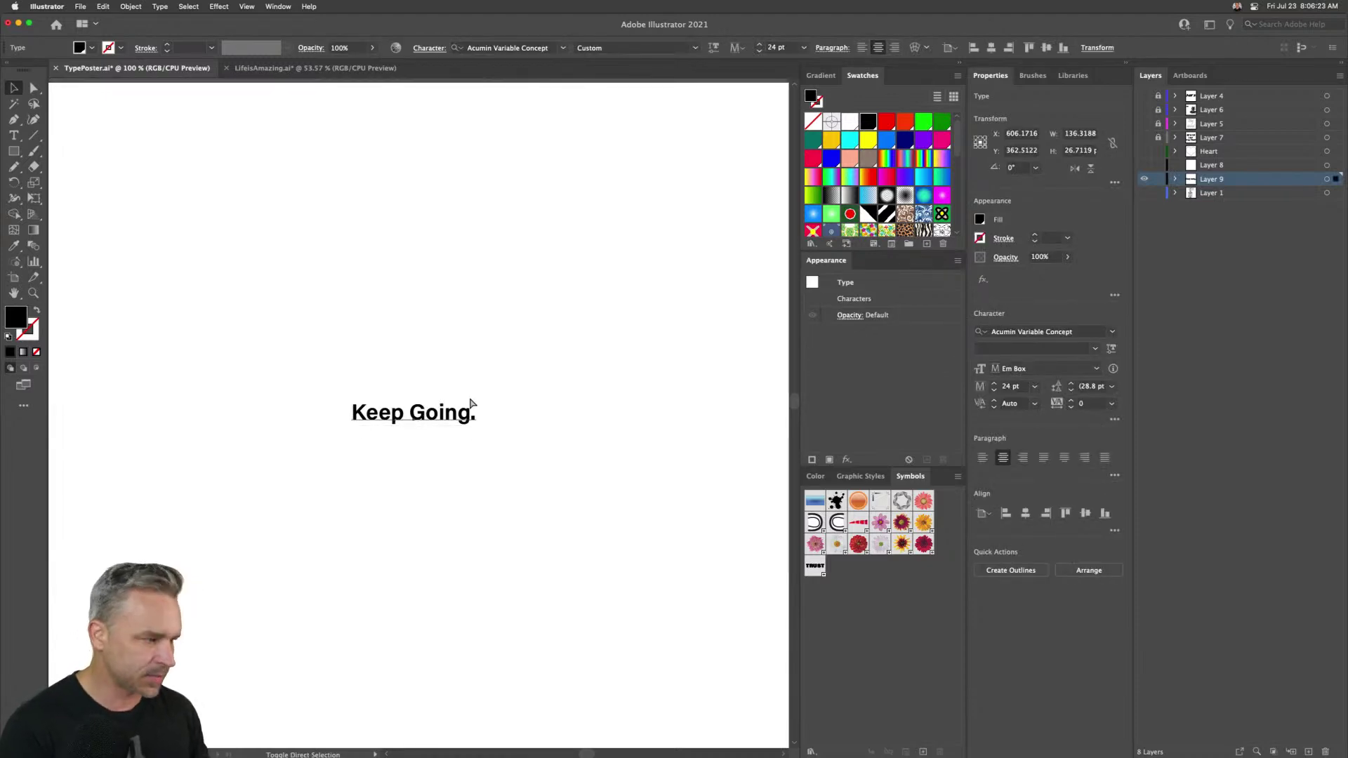
key(ctrl+0)
key(ctrl+a)
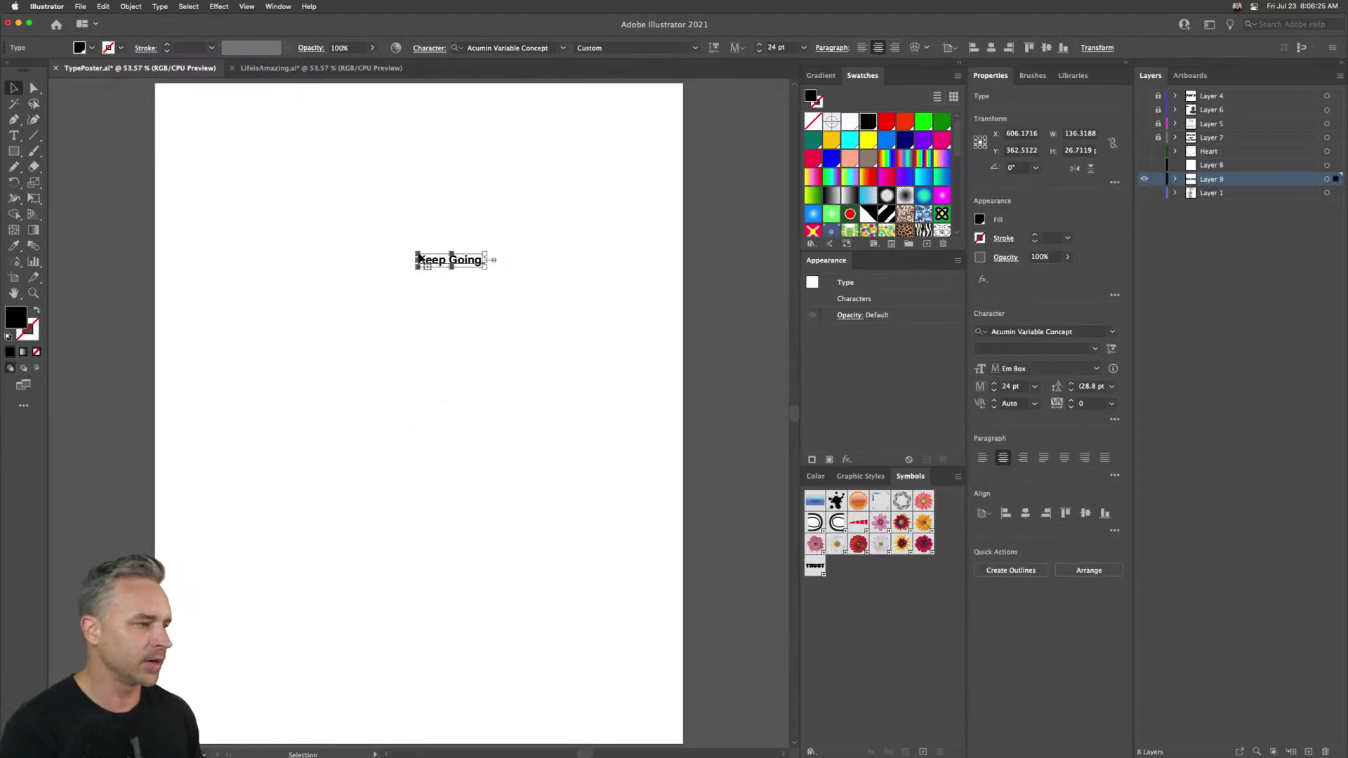
drag(417, 252, 90, 190)
drag(197, 296, 309, 481)
drag(308, 457, 398, 328)
drag(423, 379, 443, 275)
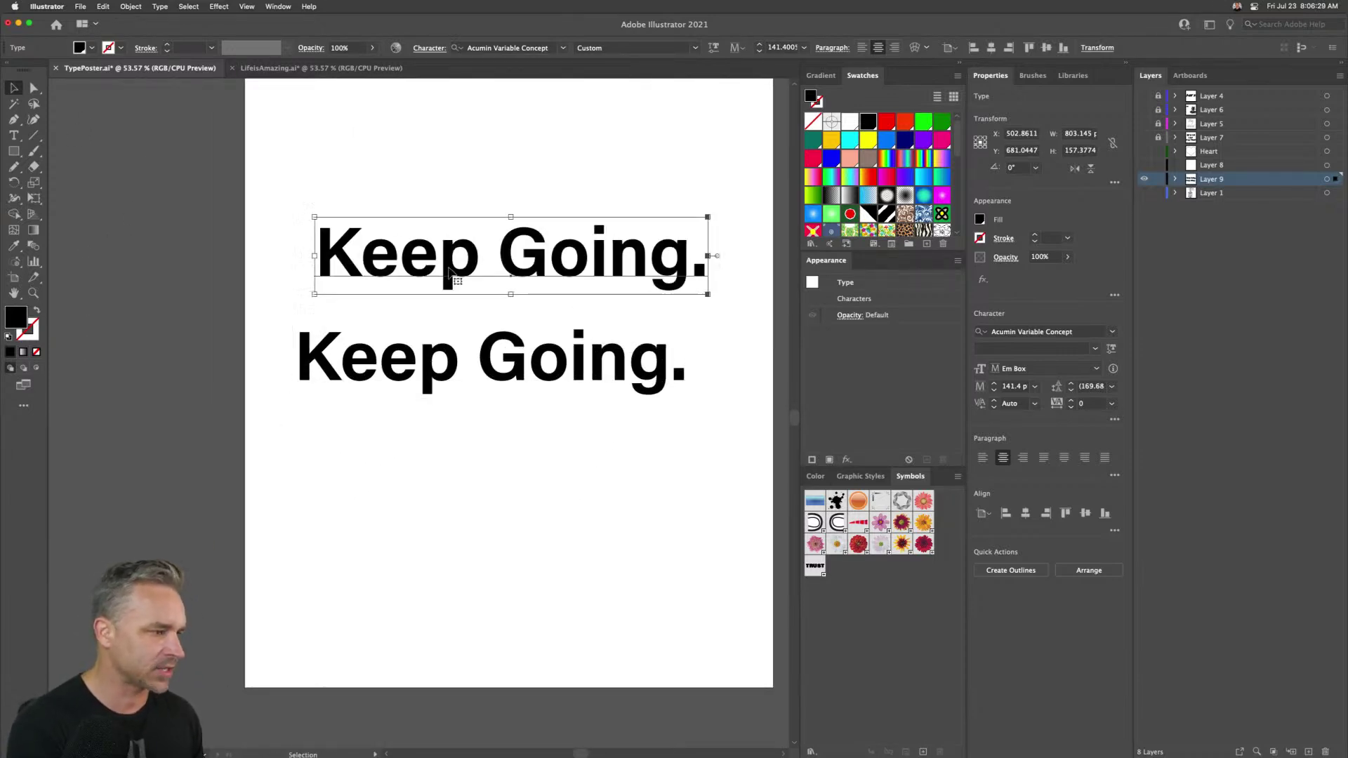
- Shorten the upper copy of the quote to the single word "Keep"
double_click(487, 253)
double_click(487, 253)
click(485, 256)
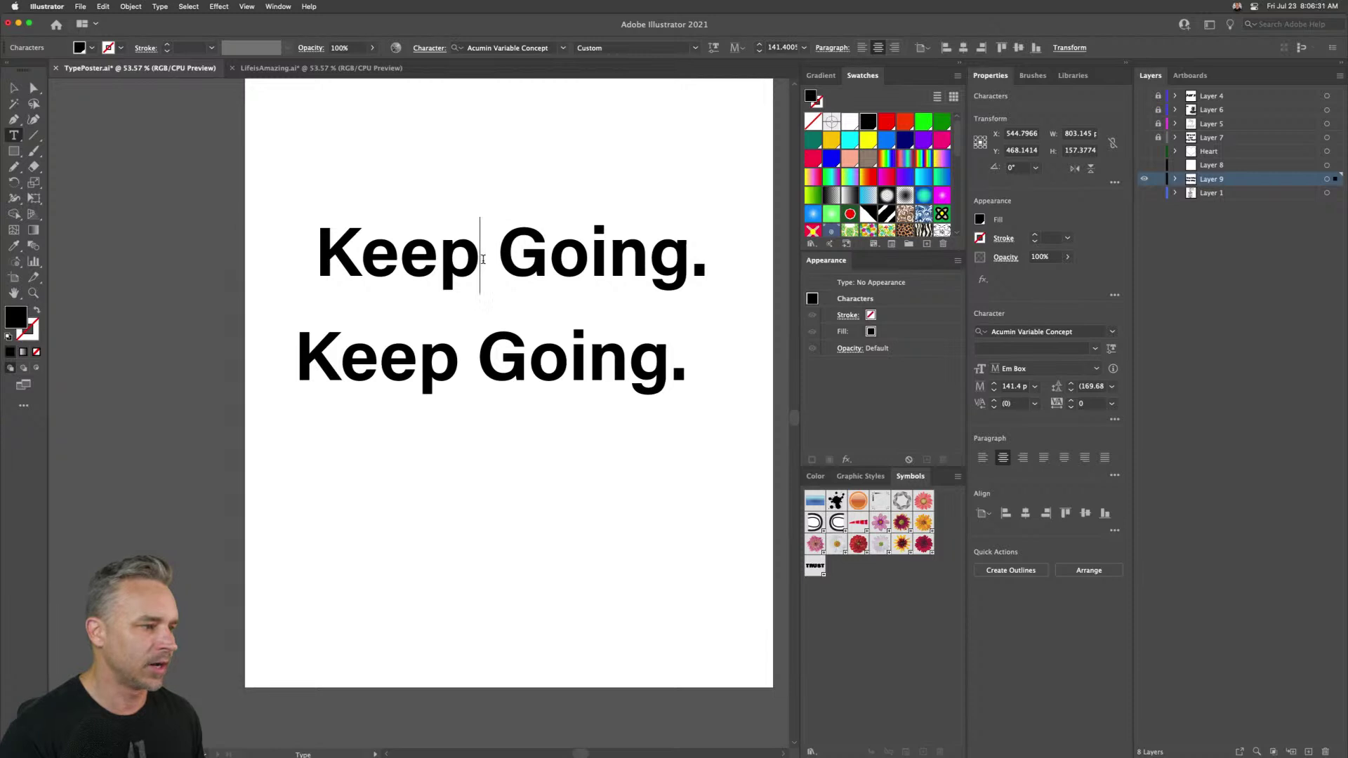
drag(483, 250, 795, 261)
key(BackSpace)
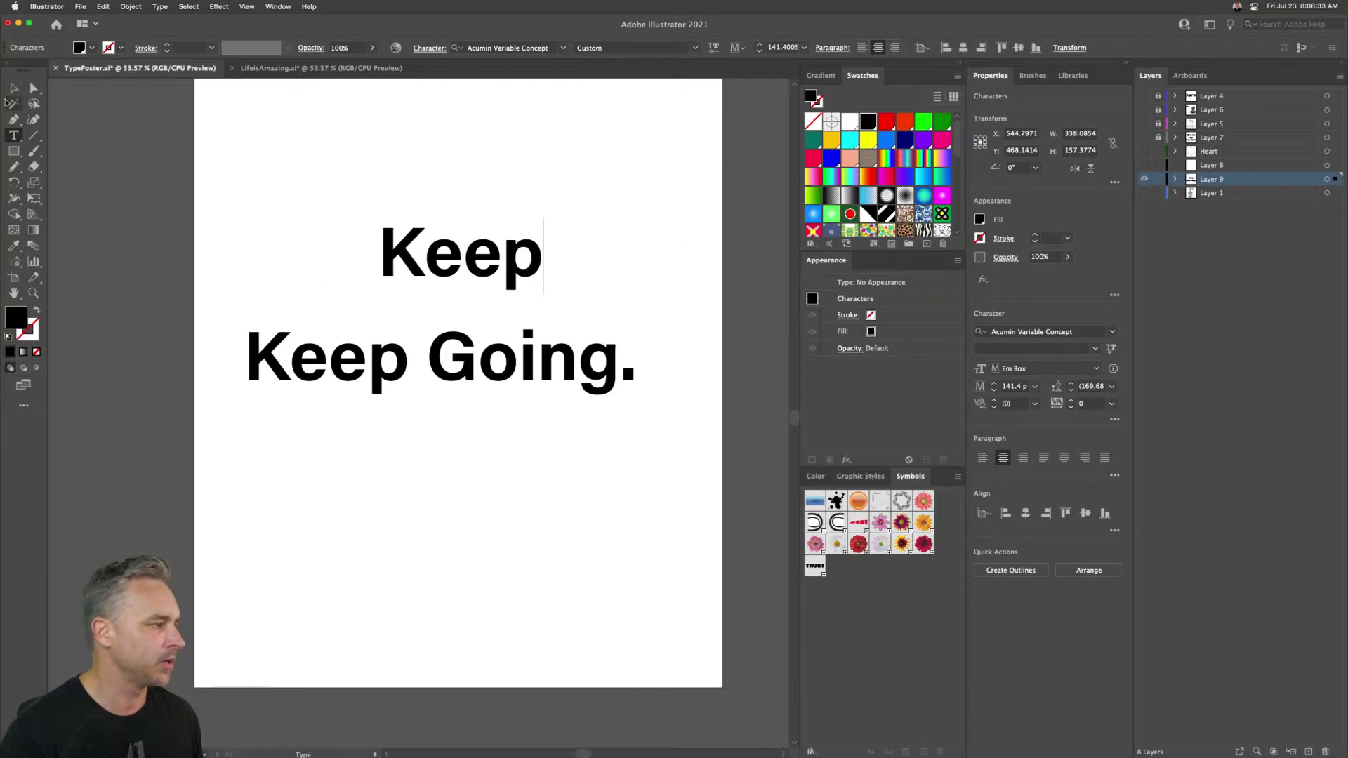
key(Escape)
- Shorten the lower copy of the quote to the single word "Going."
super+click(341, 365)
click(405, 362)
drag(428, 362, 199, 349)
key(BackSpace)
click(15, 88)
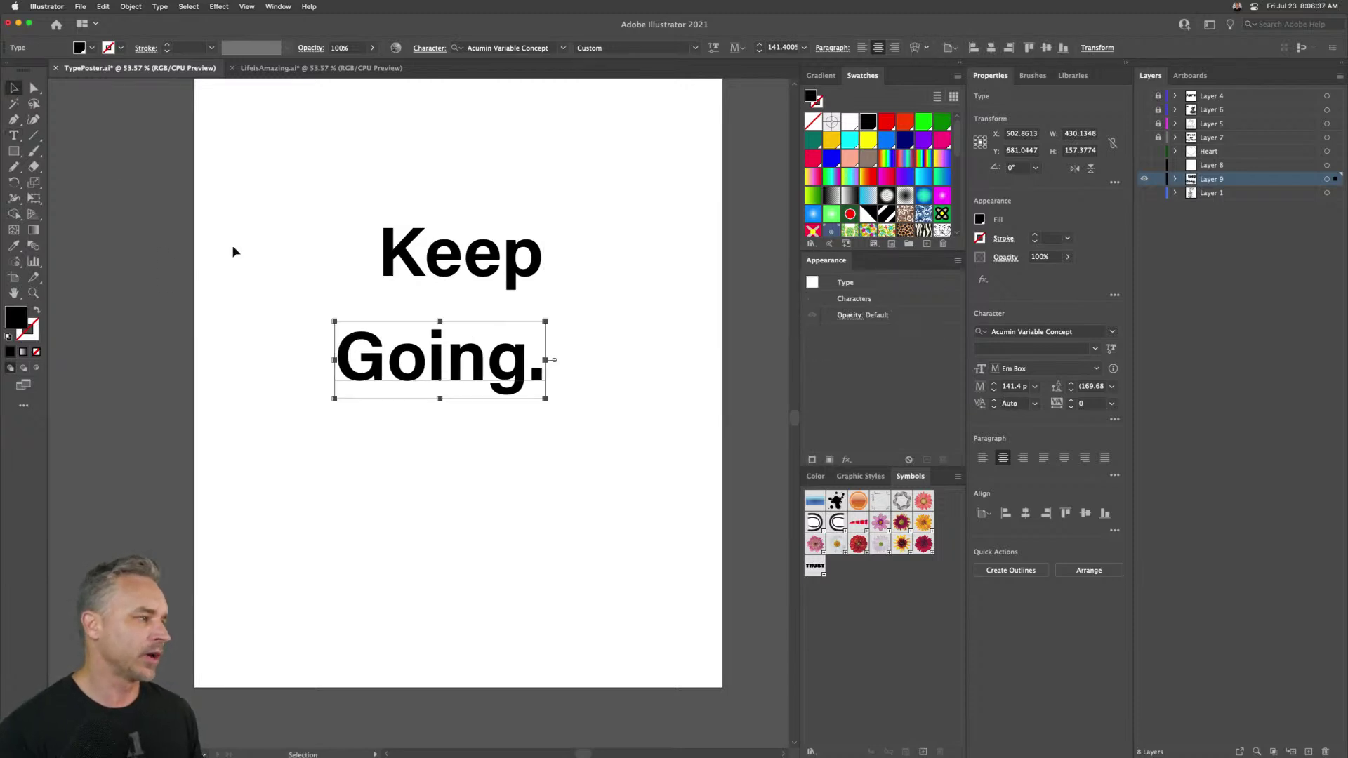
- Stagger "Keep" closely above and to the left of "Going.", and scale both words together to about 211 pt
drag(361, 357, 440, 388)
drag(409, 254, 384, 337)
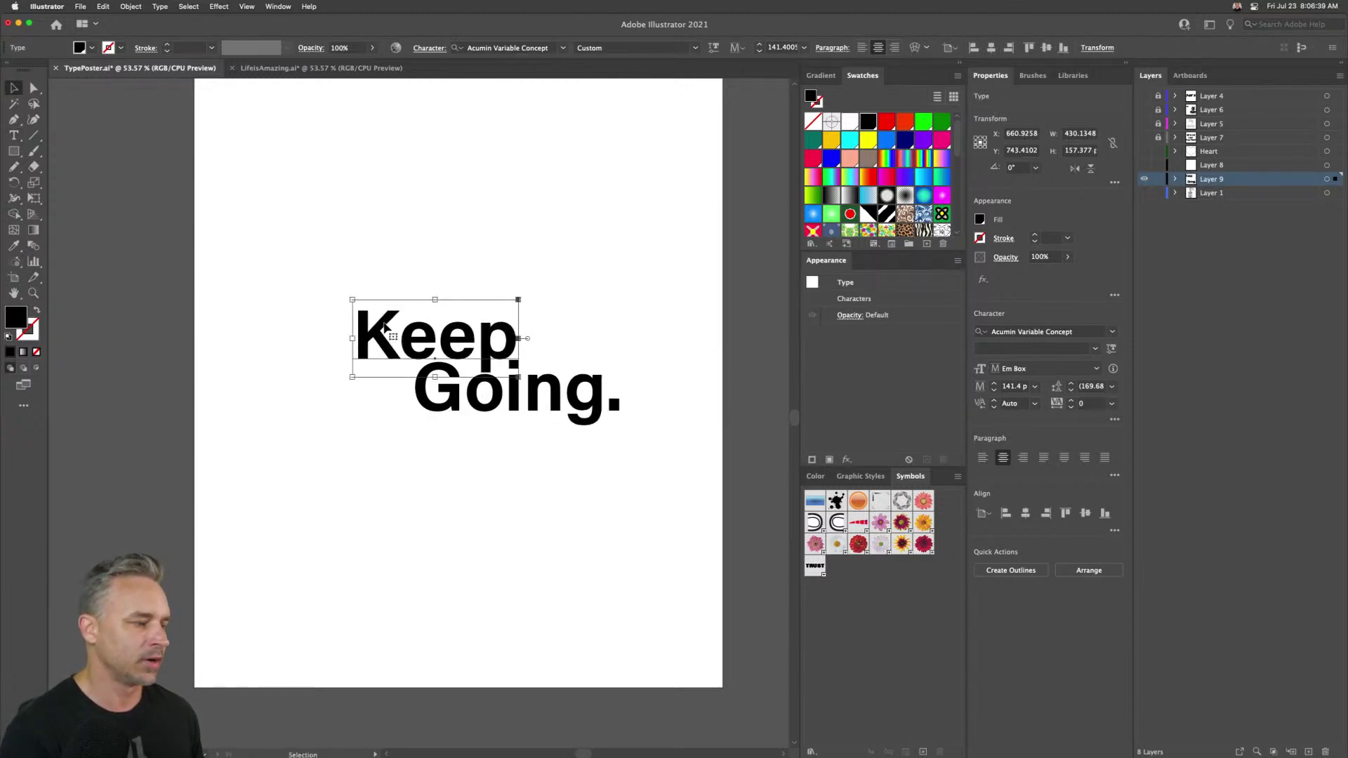
drag(238, 241, 572, 491)
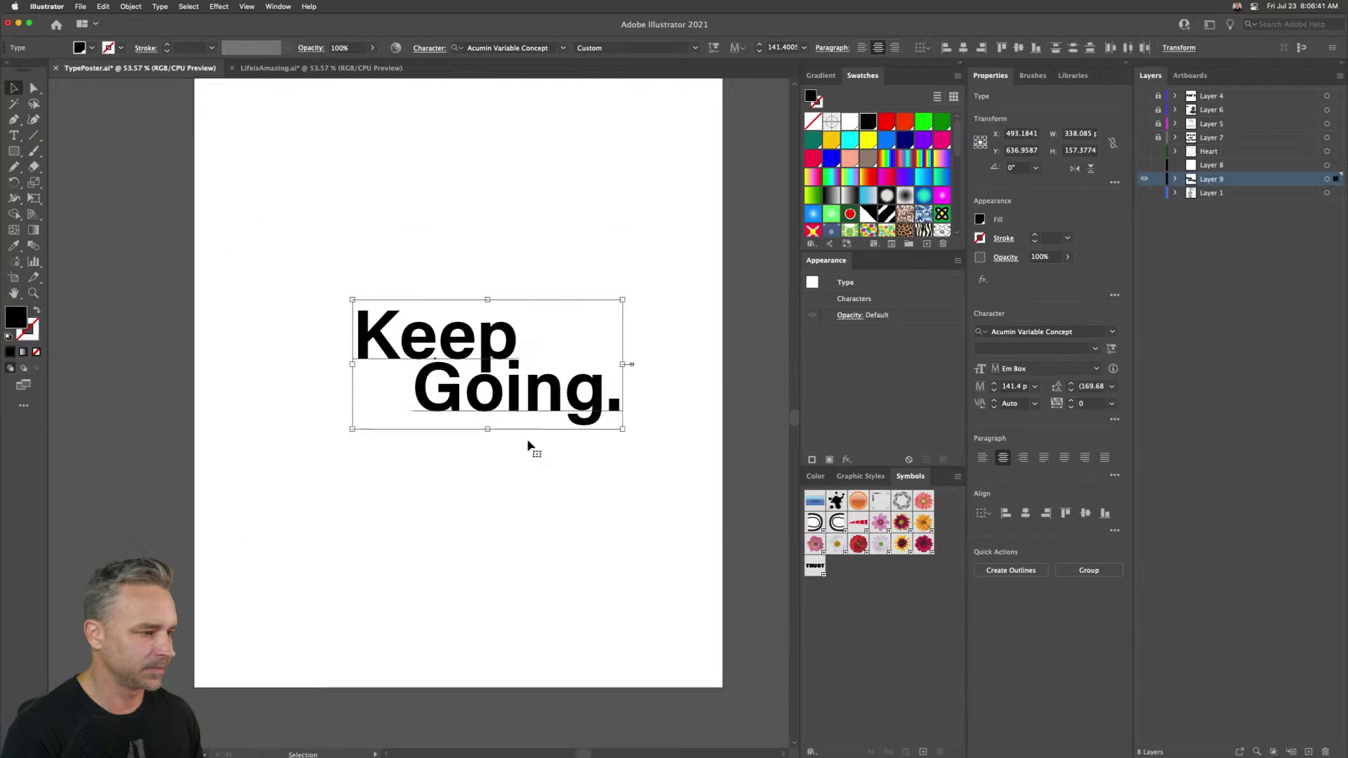
drag(353, 301, 219, 236)
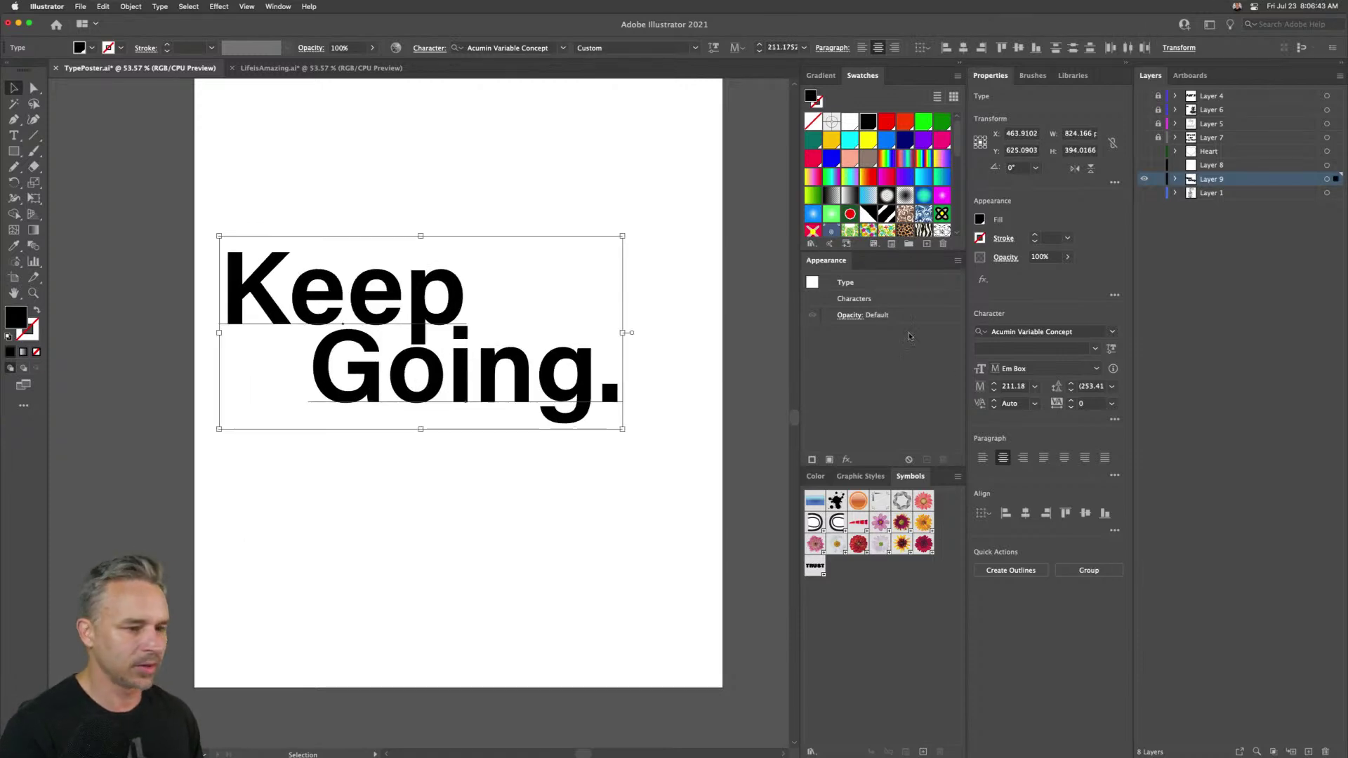
- Set the variable font slant of both words to 12
click(1109, 349)
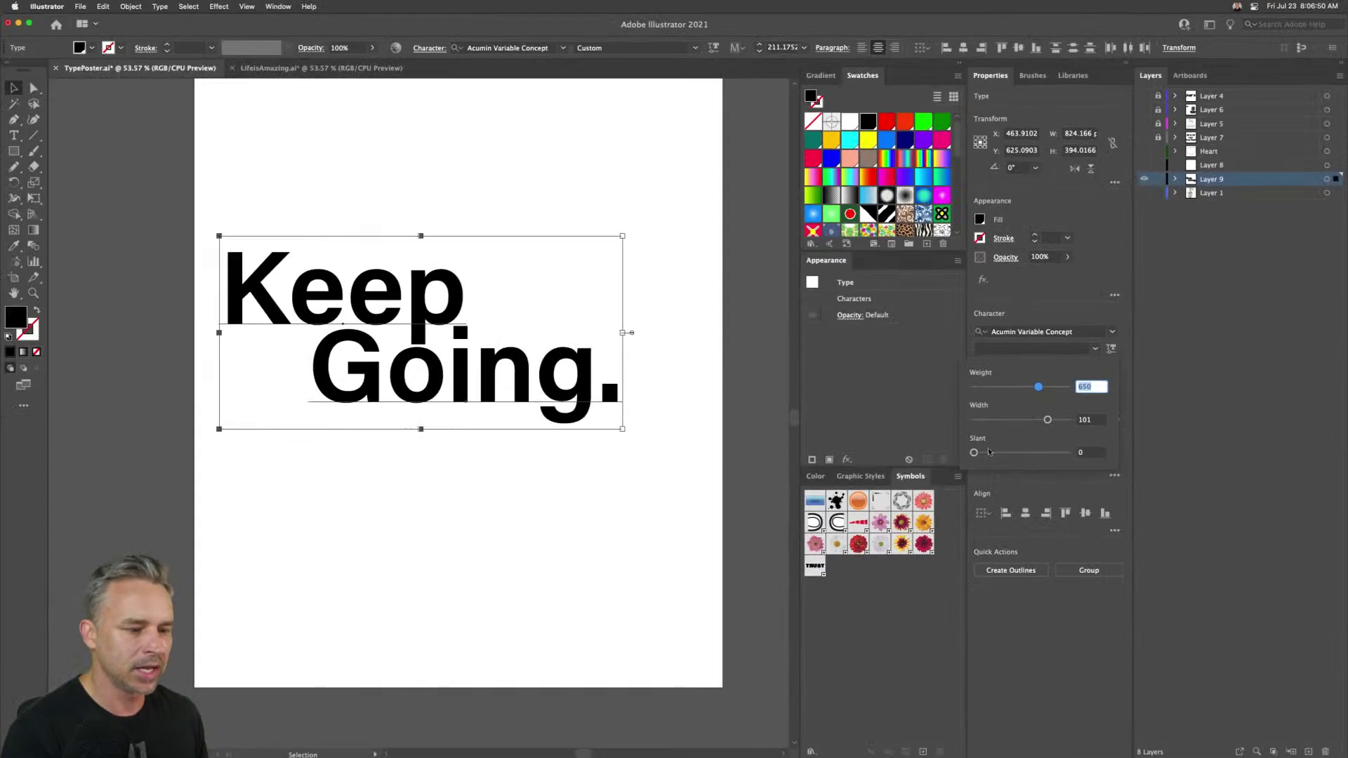
drag(519, 589, 523, 589)
drag(979, 454, 1084, 451)
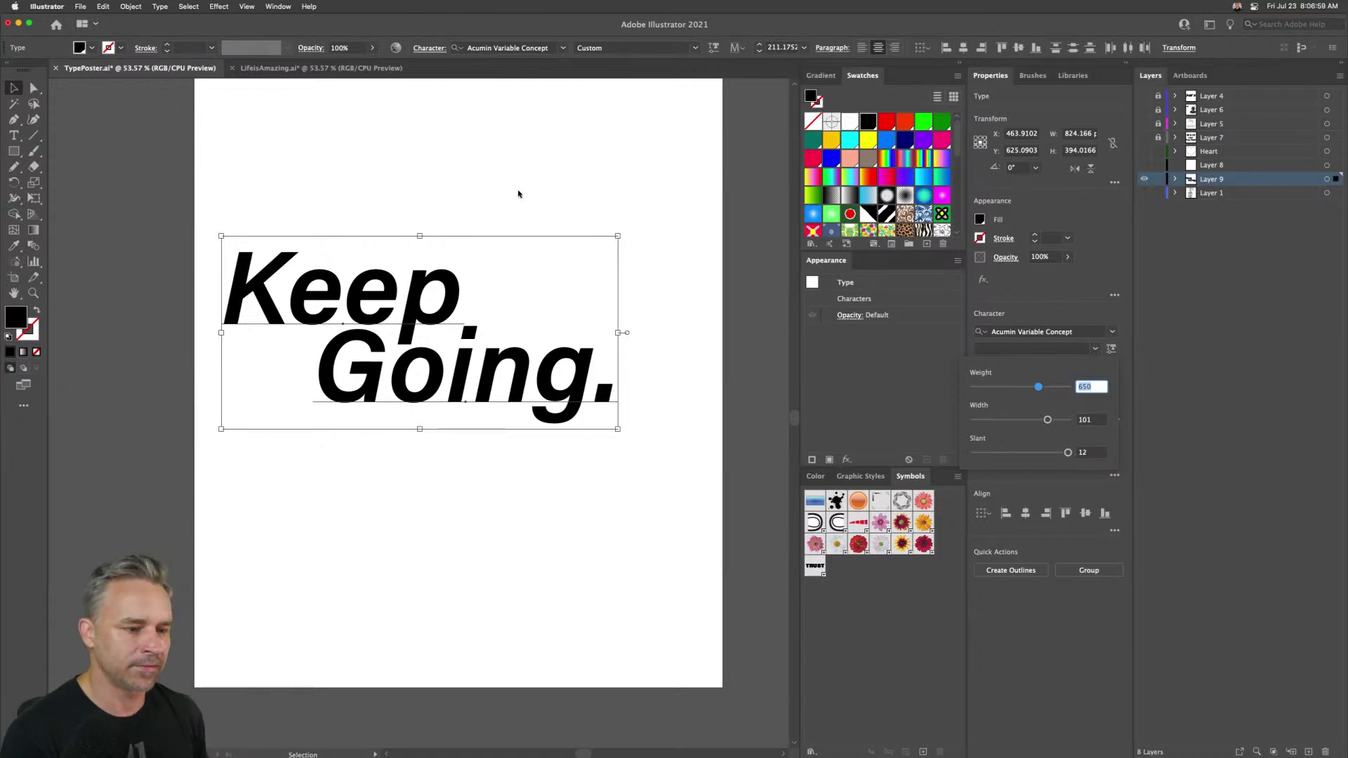
click(1040, 289)
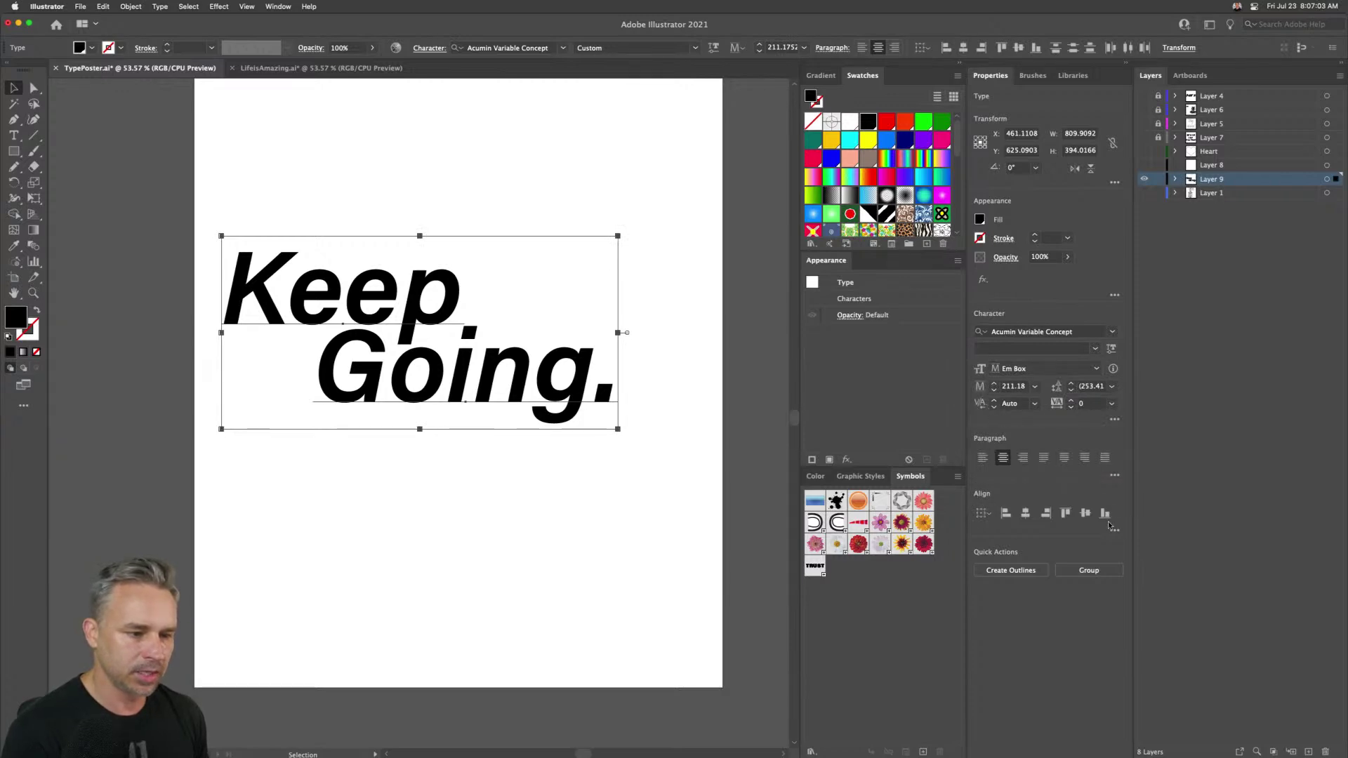
- Set both words in all caps using the extended character options
click(1115, 420)
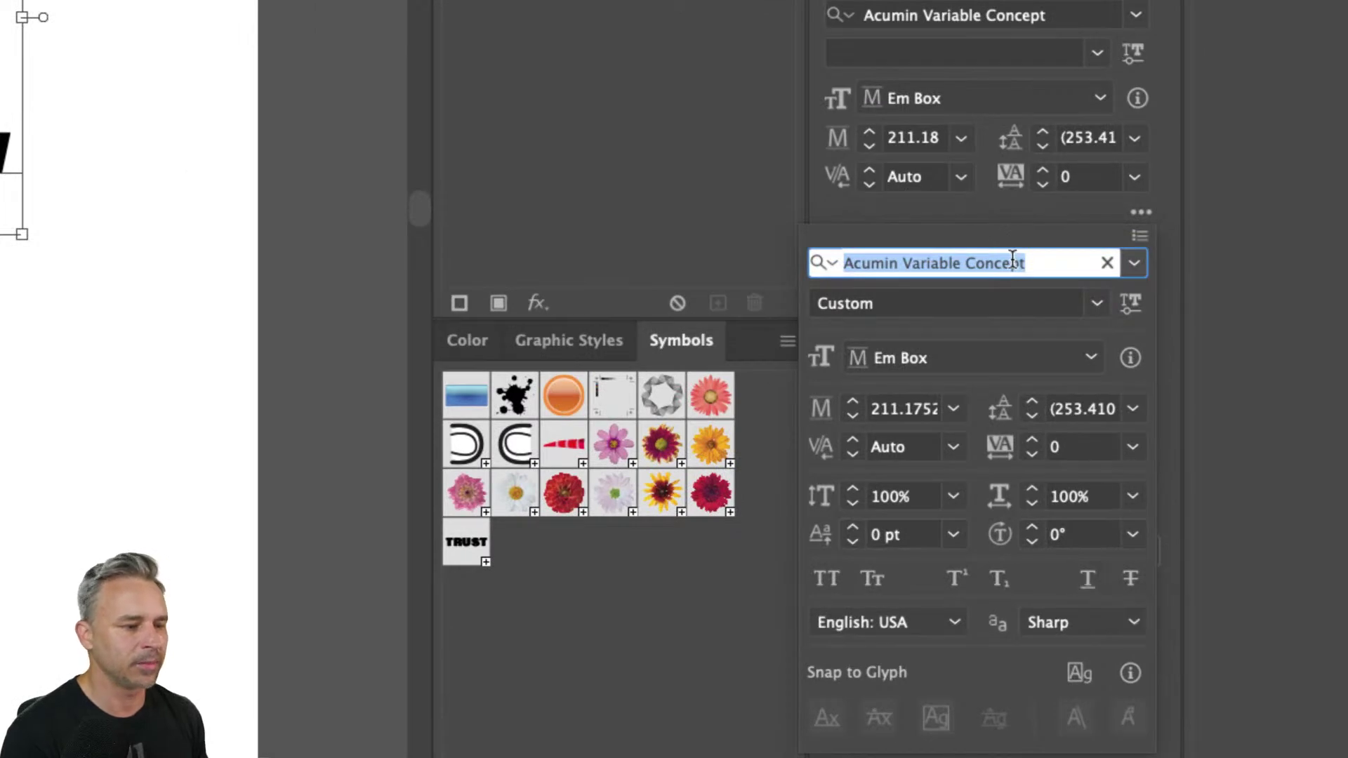
click(1029, 224)
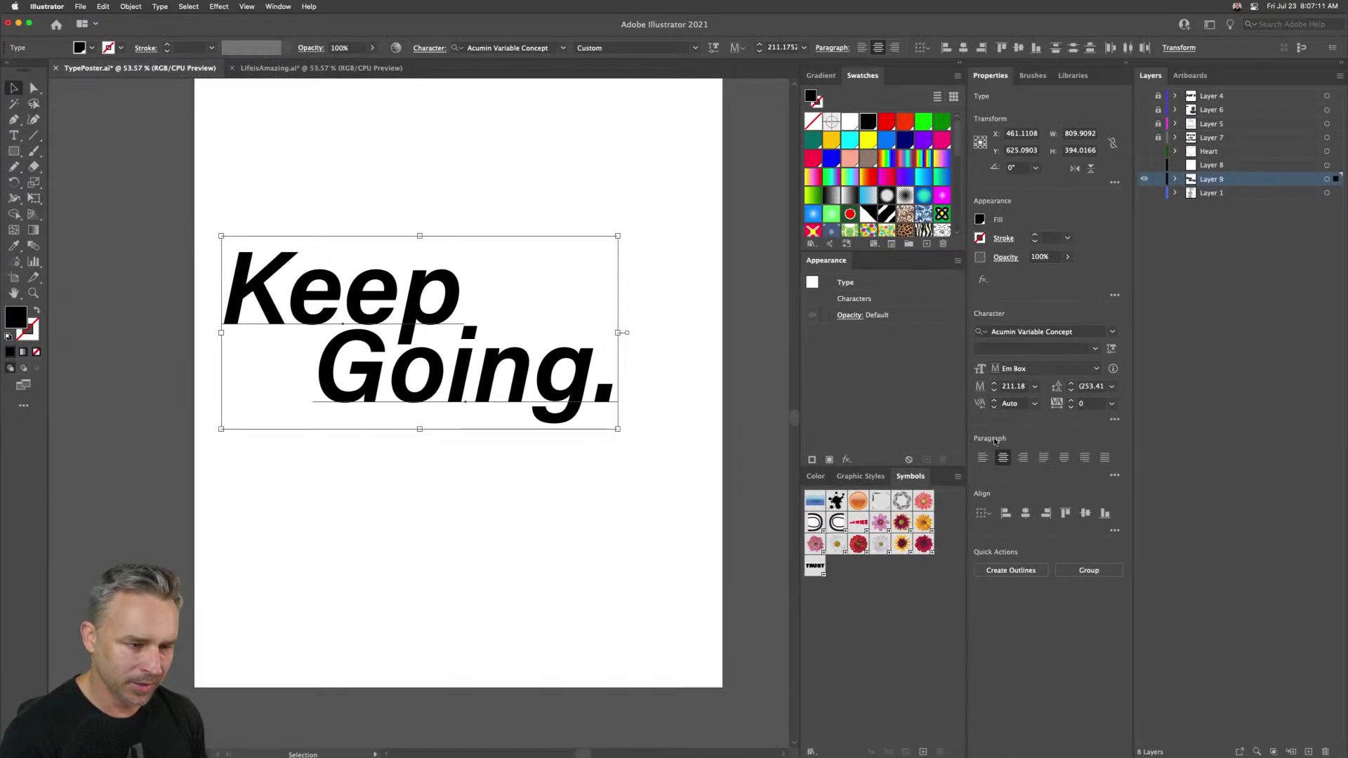
click(1114, 419)
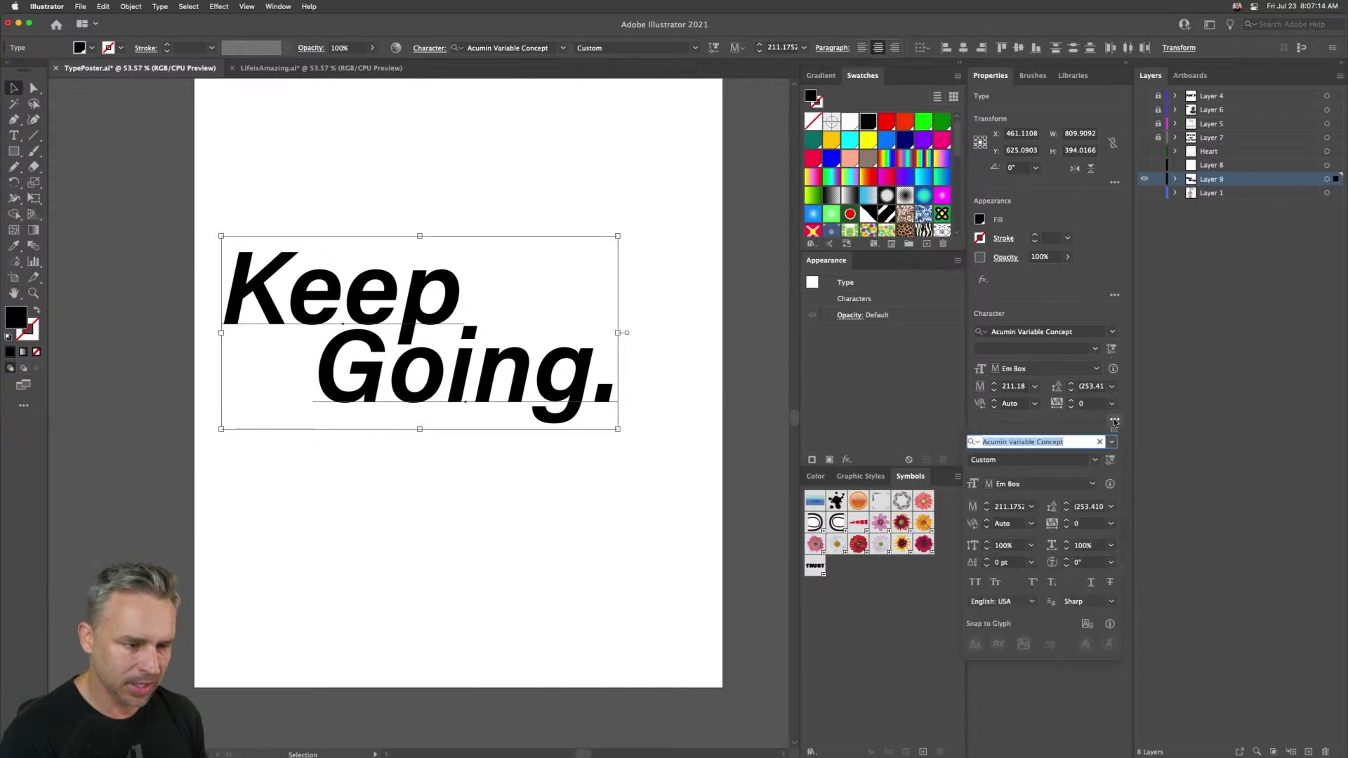
click(974, 585)
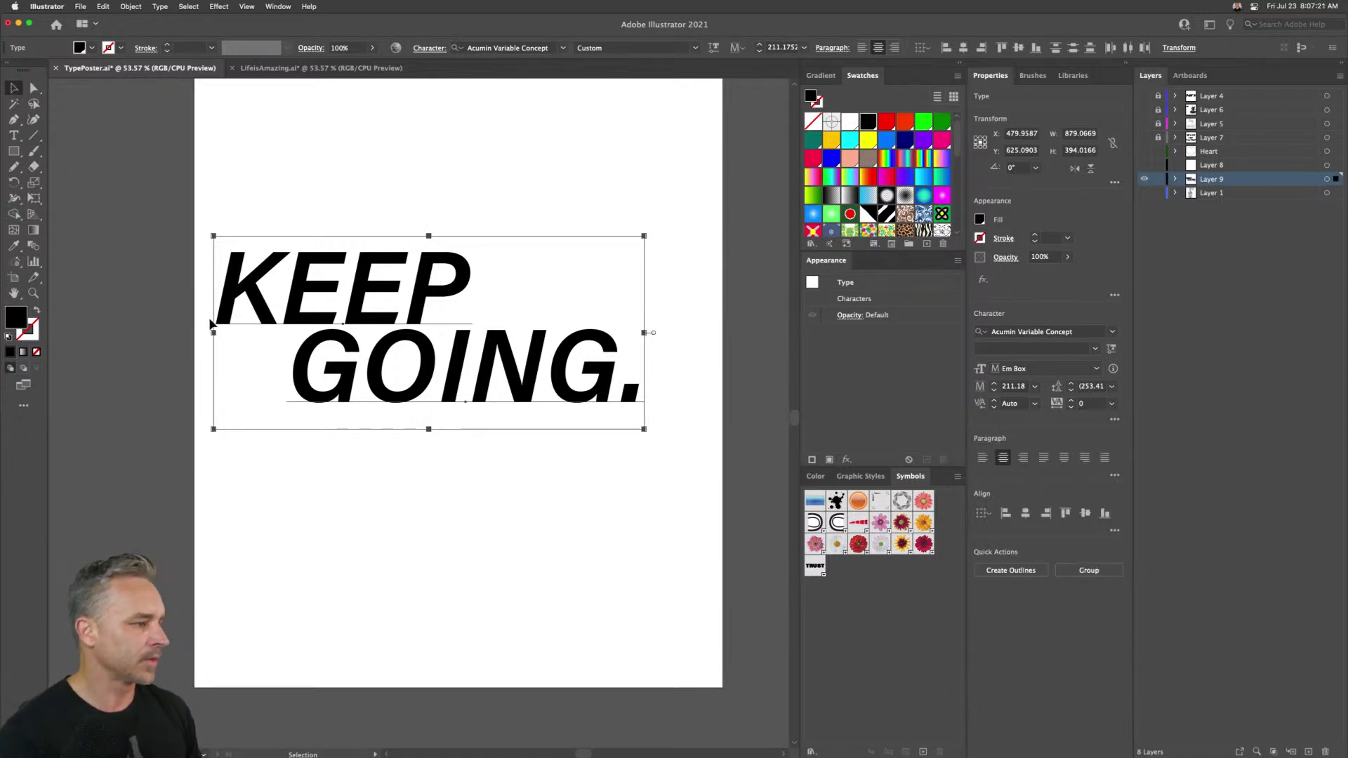
- Shear both words vertically with the Shear tool so their baselines rise toward the right
click(30, 185)
drag(31, 187, 92, 198)
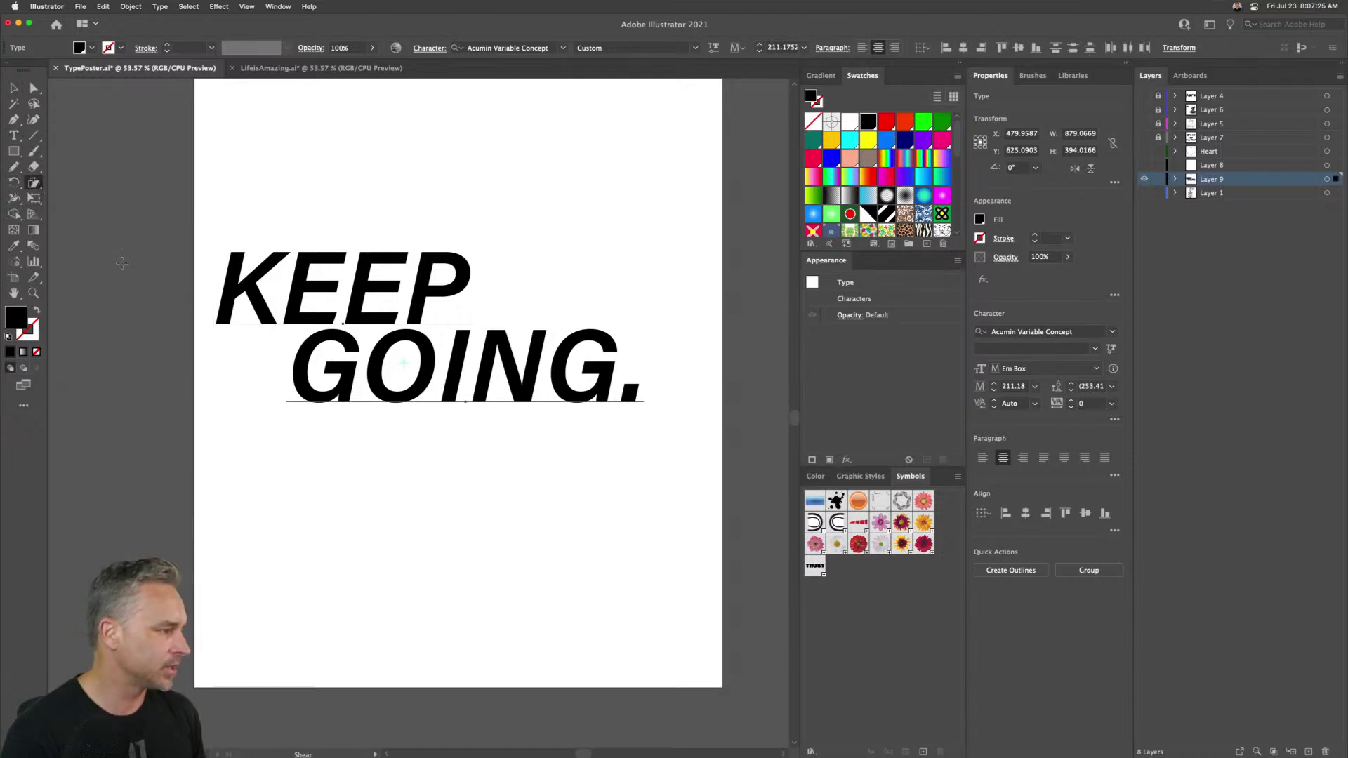
drag(217, 261, 219, 278)
- Nudge the sheared "KEEP GOING." text to the right in large increments
key(shift+Right)
key(shift+Right)
key(shift+Right)
key(shift+Right)
key(shift+Right)
key(shift+Right)
key(shift+Right)
key(shift+Right)
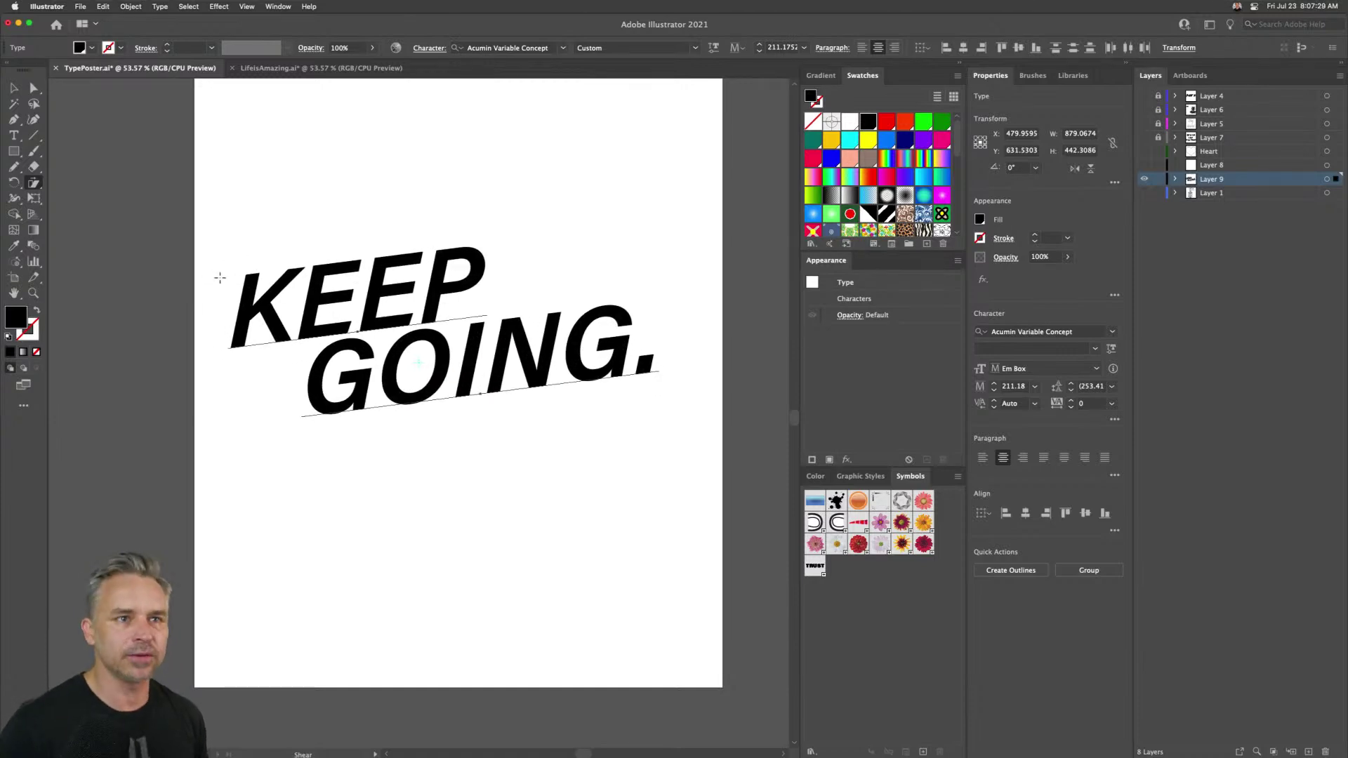
key(shift+Right)
key(shift+Right)
key(shift+Right)
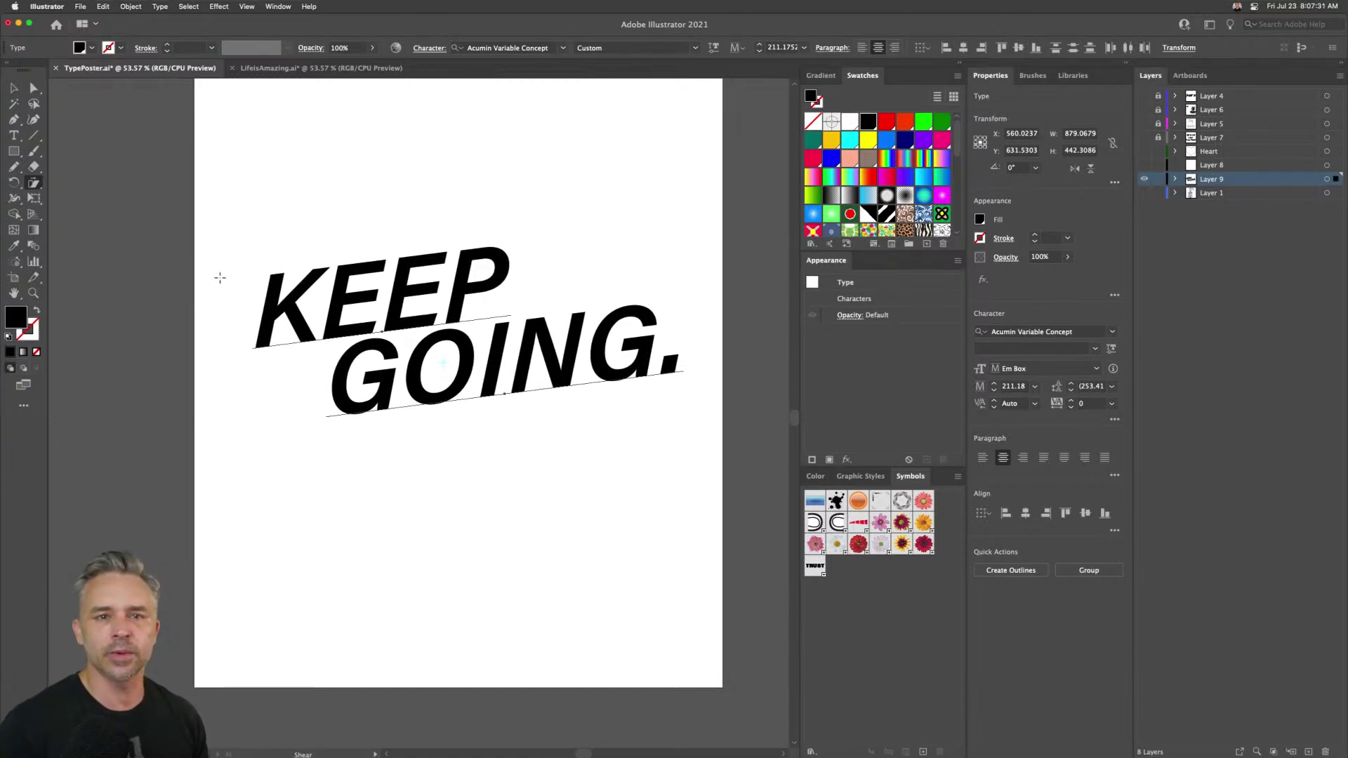
- Undo the nudge, the shear and the all caps formatting on both words
click(14, 87)
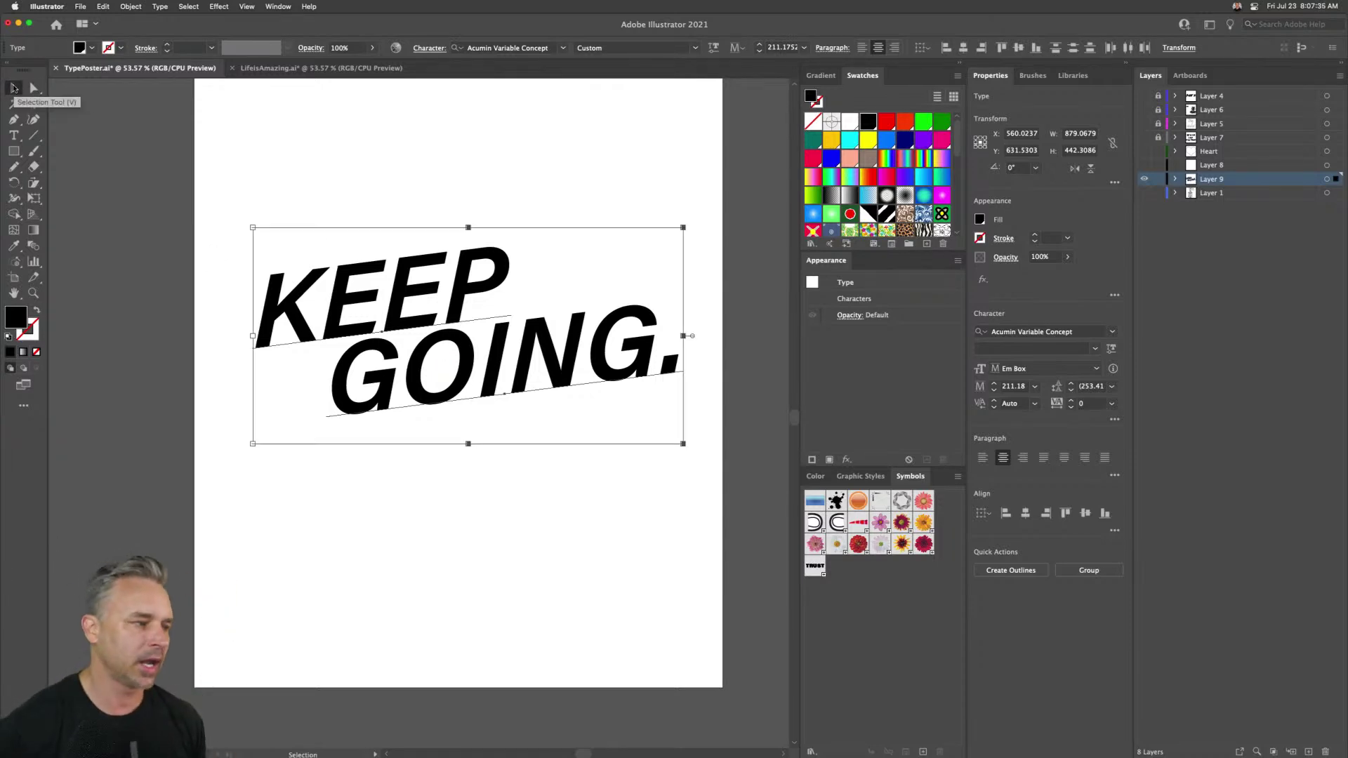
key(a)
key(shift+Left)
key(shift+Left)
key(shift+Left)
key(shift+Left)
key(shift+Left)
key(shift+Left)
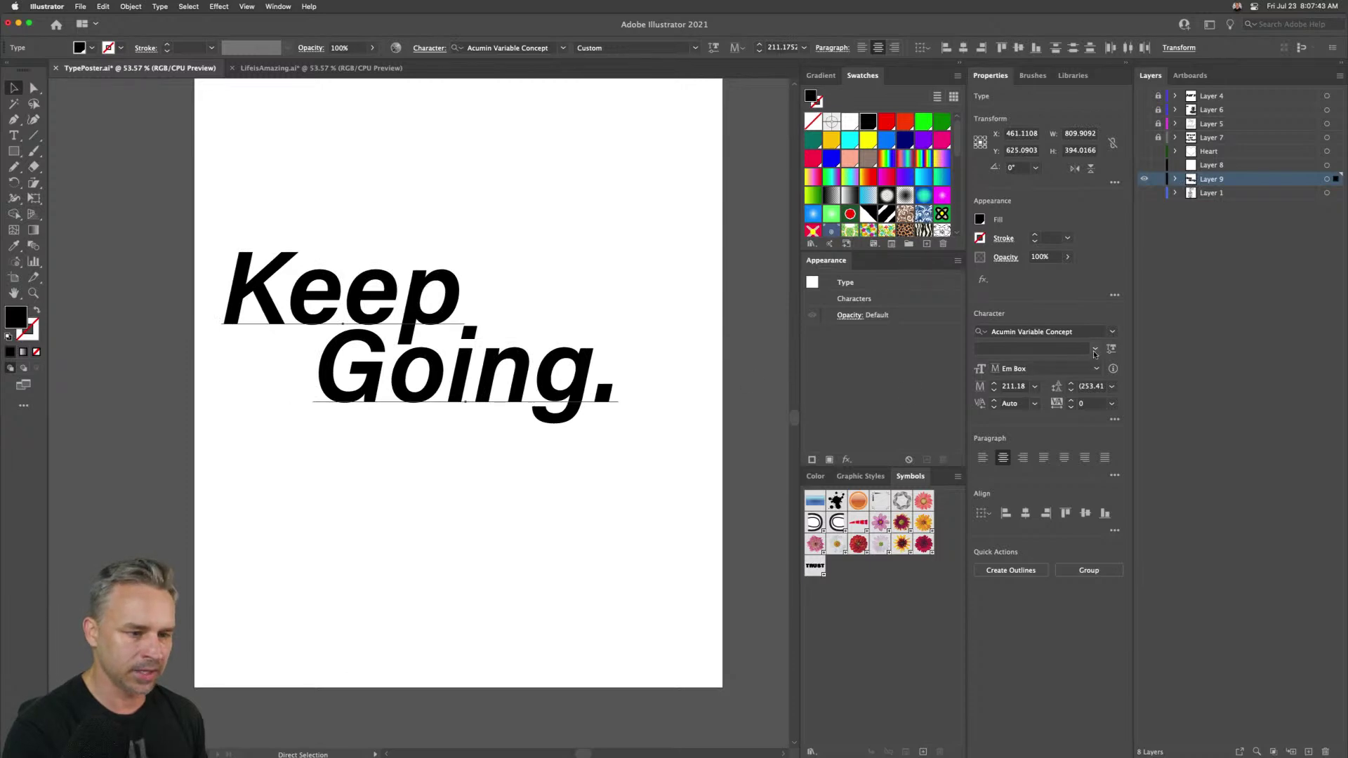
- Set the variable font slant of both words to 0 and apply all caps
click(1111, 348)
drag(1010, 452, 916, 458)
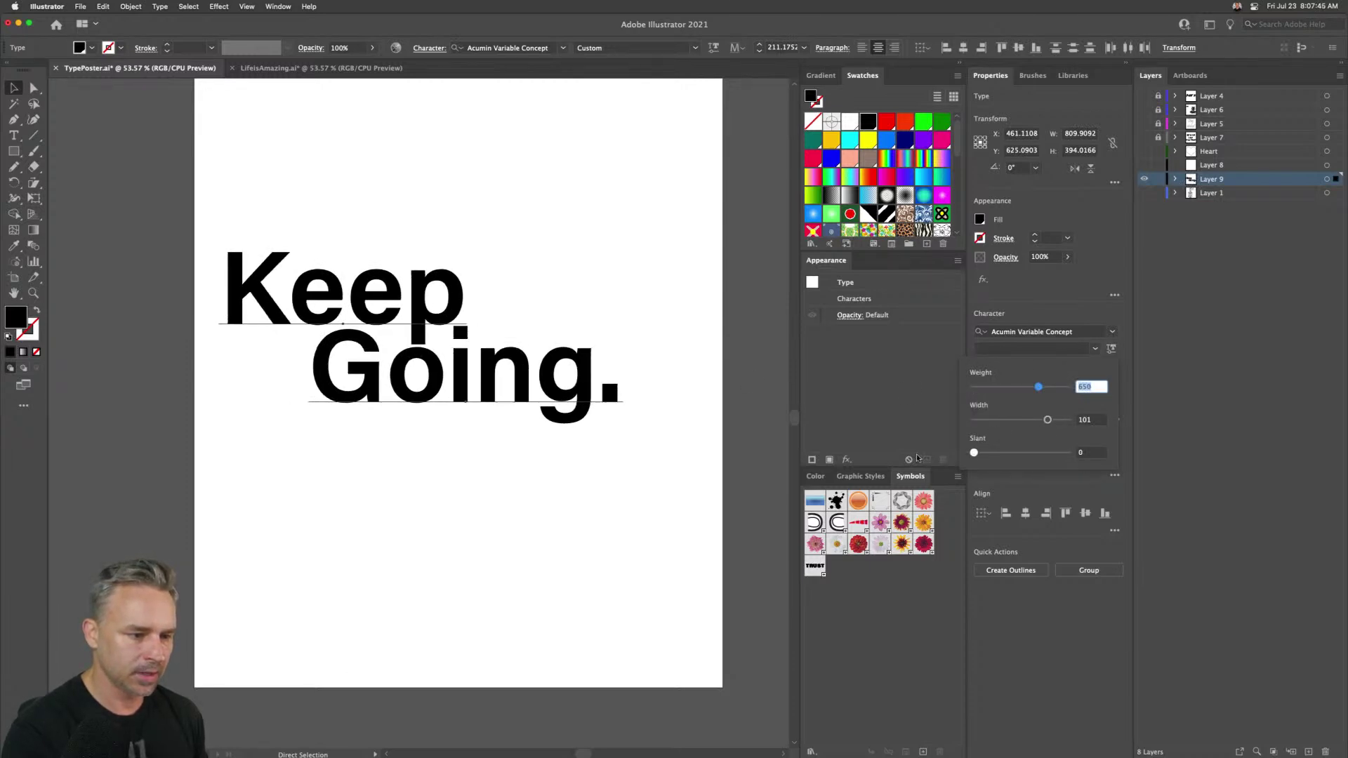
click(984, 474)
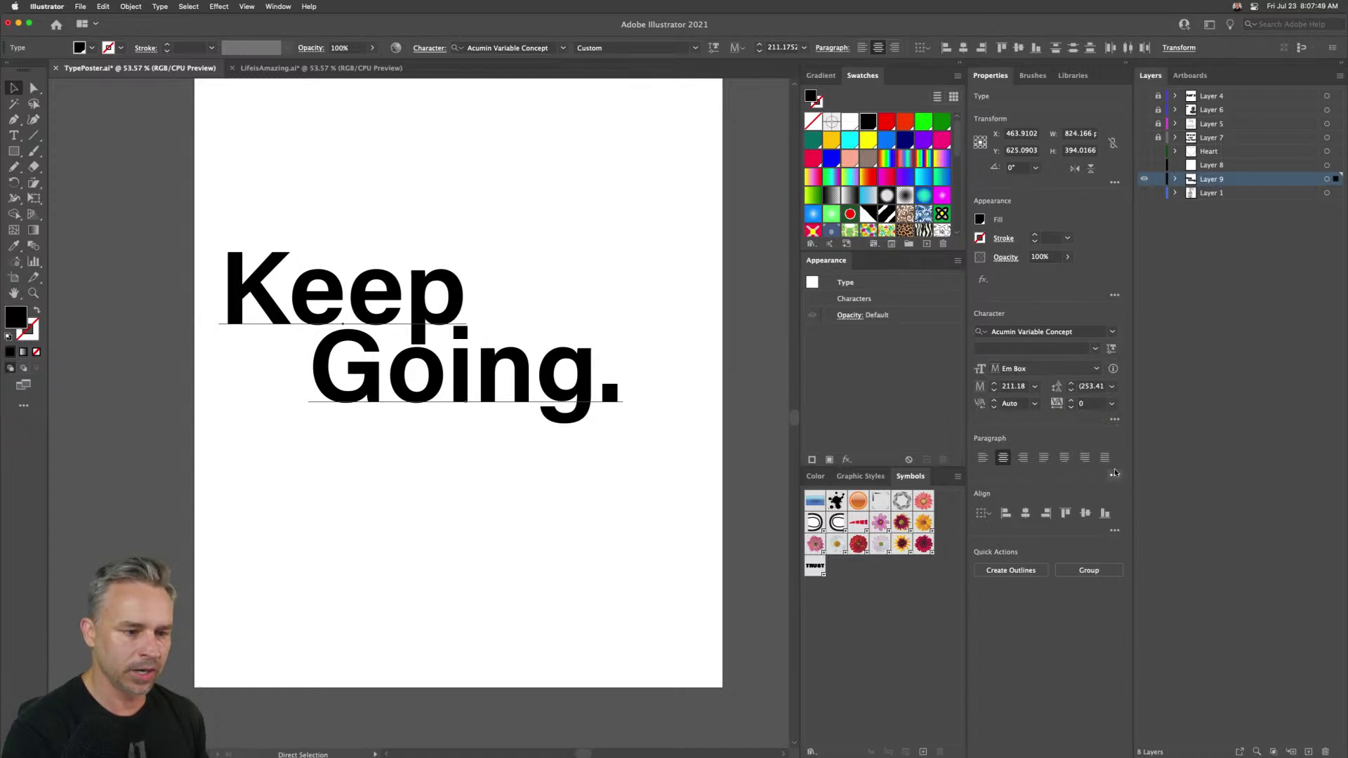
click(1115, 420)
click(974, 583)
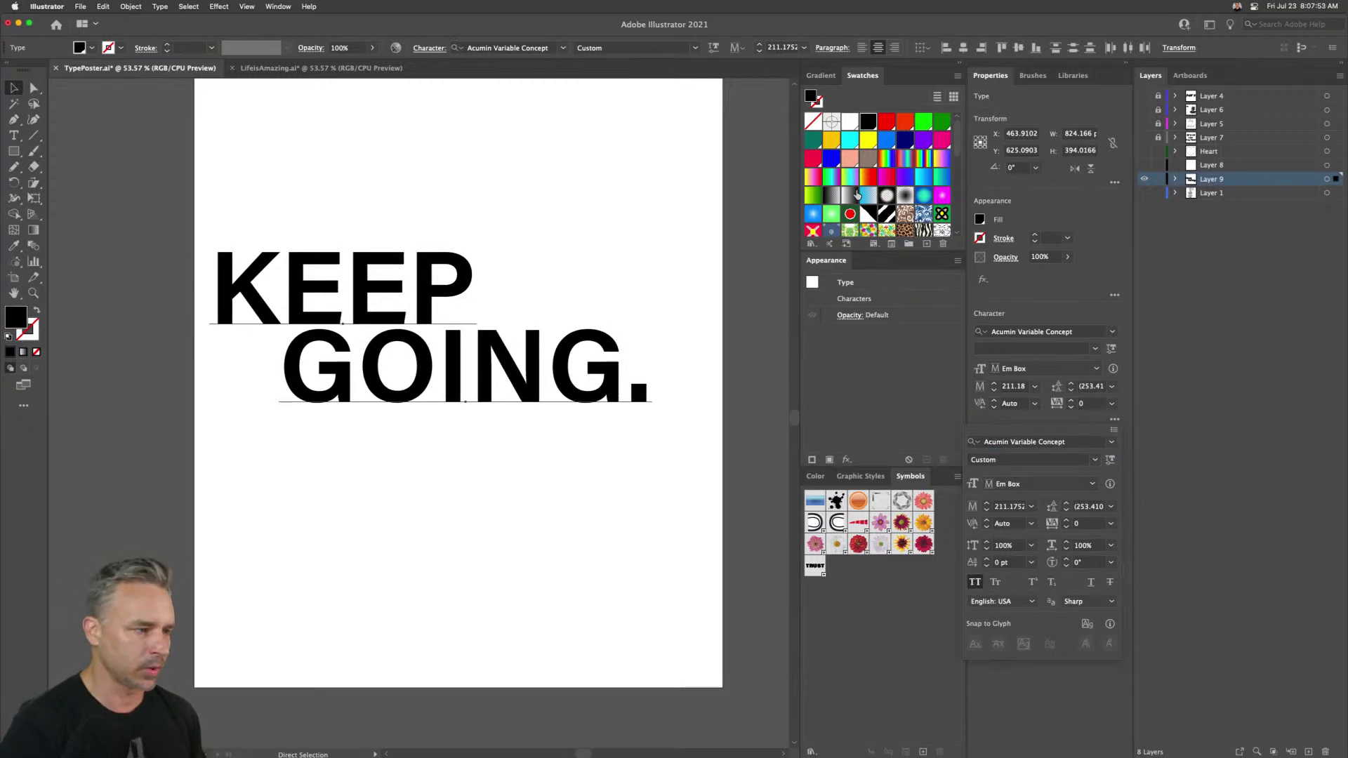
- Move both words together slightly right and down, then fill them with the bright red swatch
click(368, 304)
key(v)
drag(134, 183, 648, 495)
drag(449, 357, 462, 366)
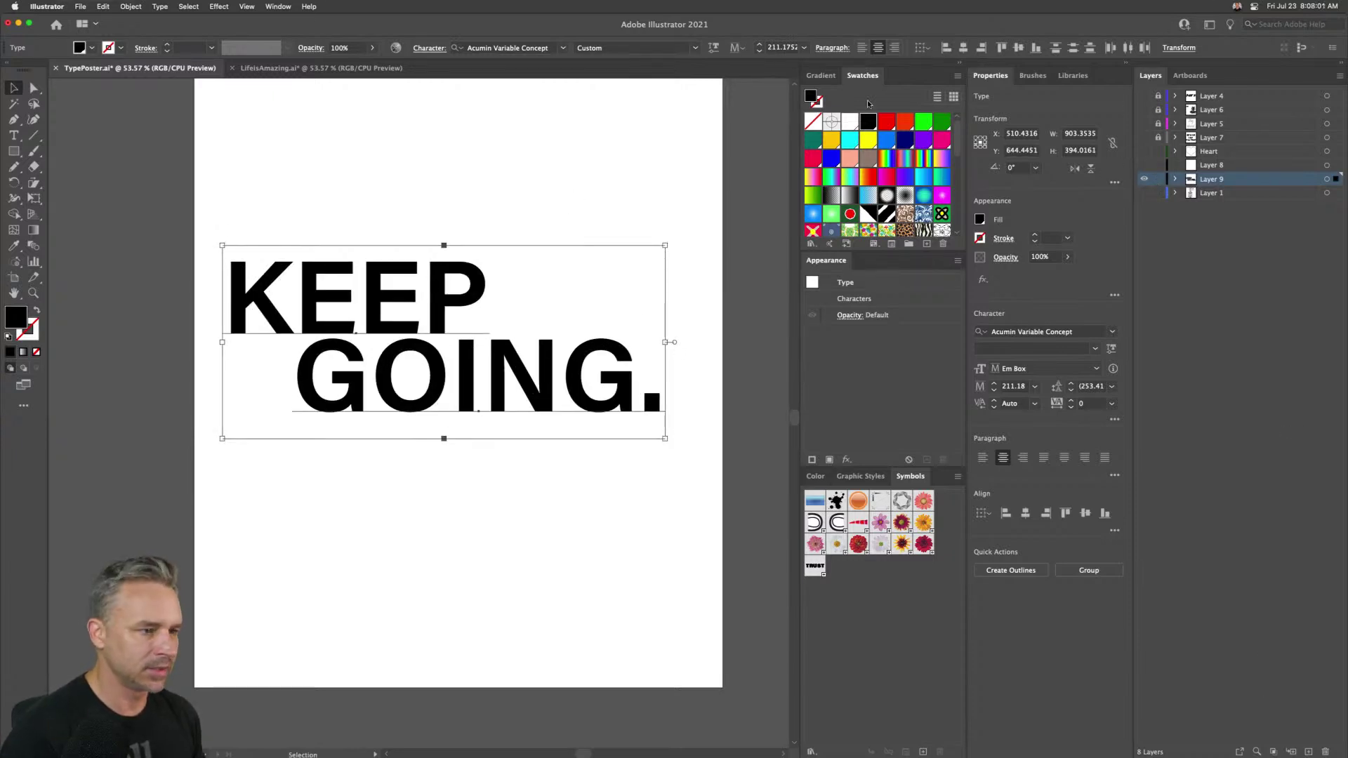
click(813, 141)
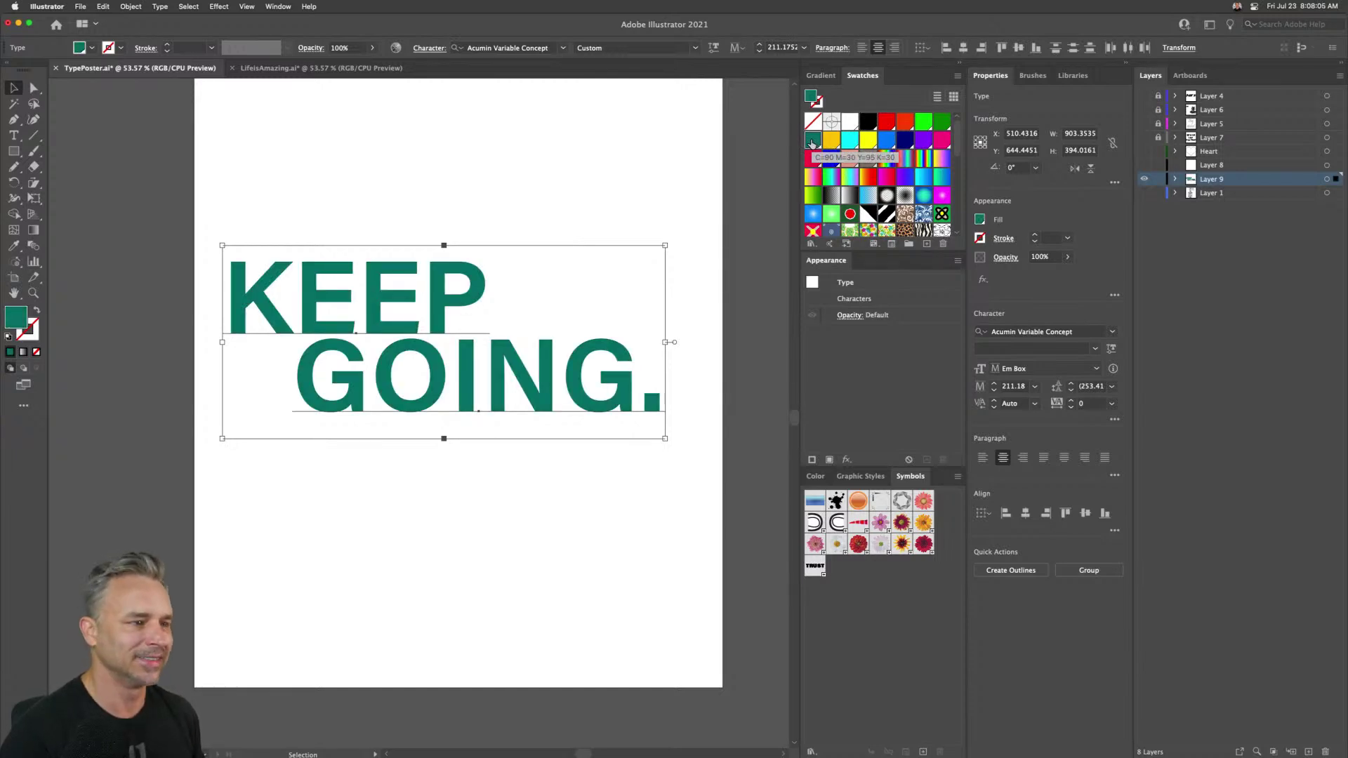
click(905, 122)
- Review the quote list on Layer 1 with Layer 9 hidden, then restore both layers' visibility
click(1144, 180)
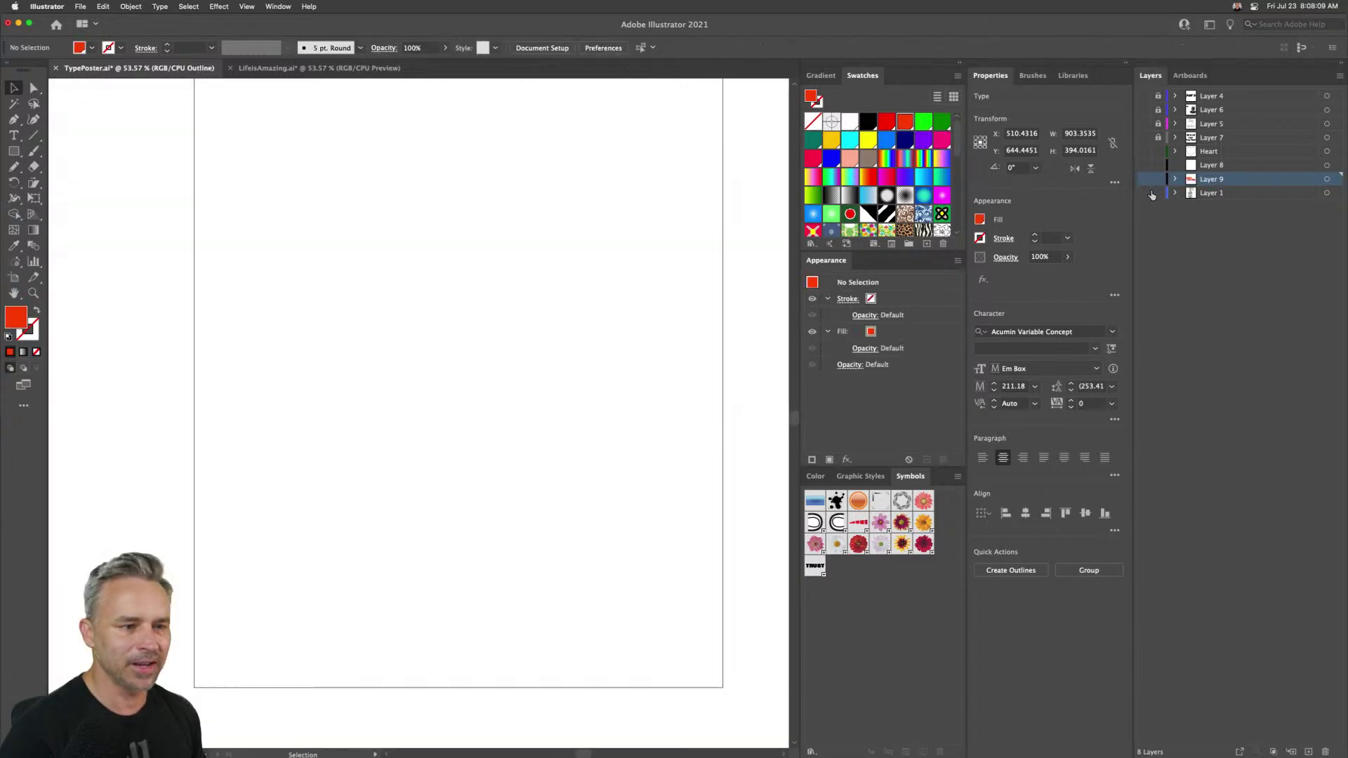
click(1145, 193)
drag(488, 186, 508, 264)
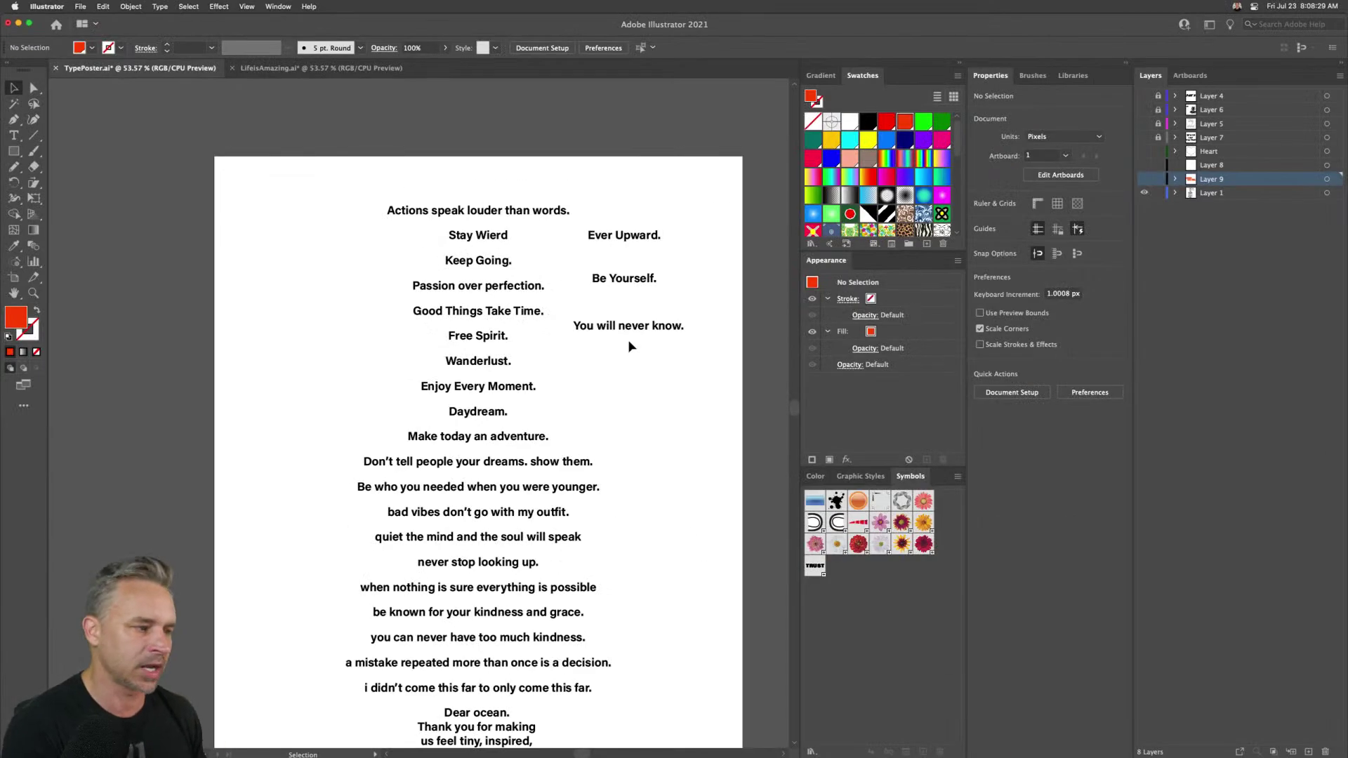
click(1144, 179)
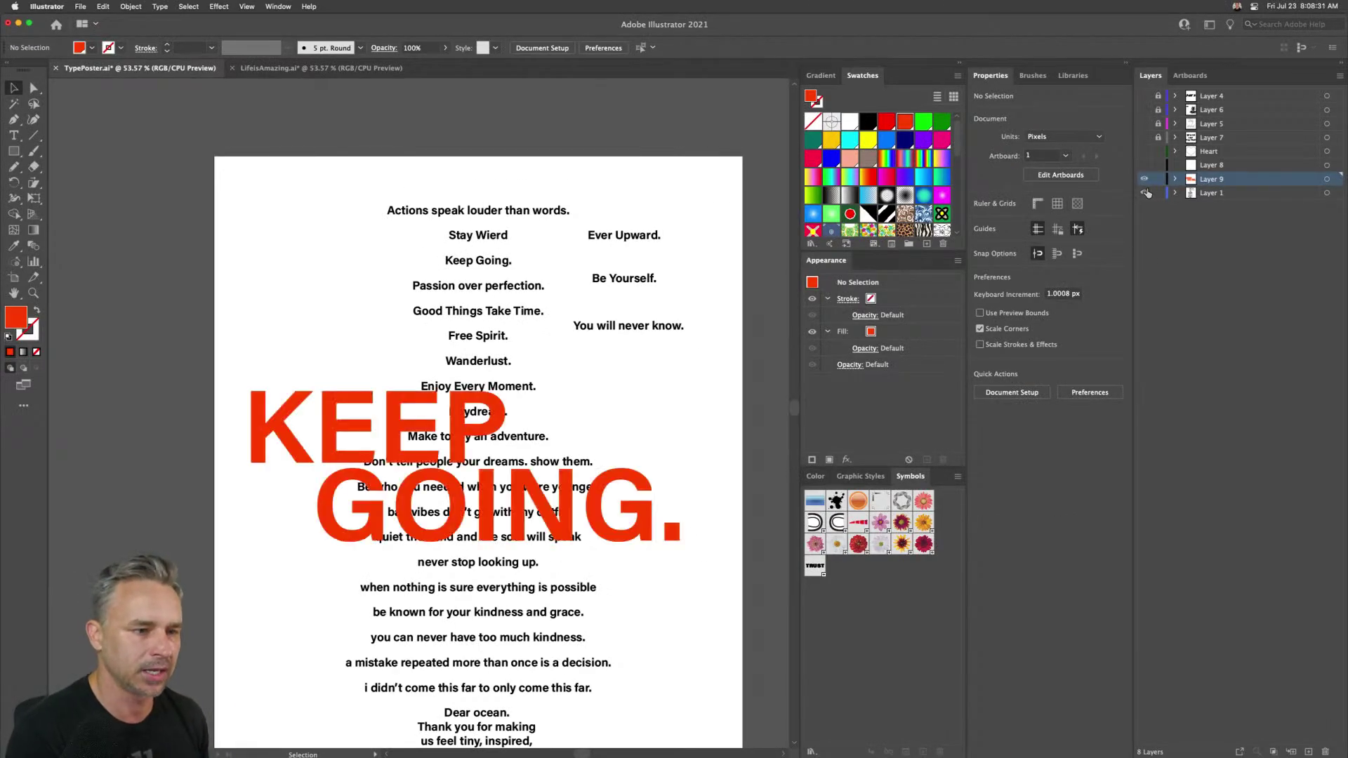
click(1145, 193)
- Create a new layer directly above Layer 9
click(1308, 752)
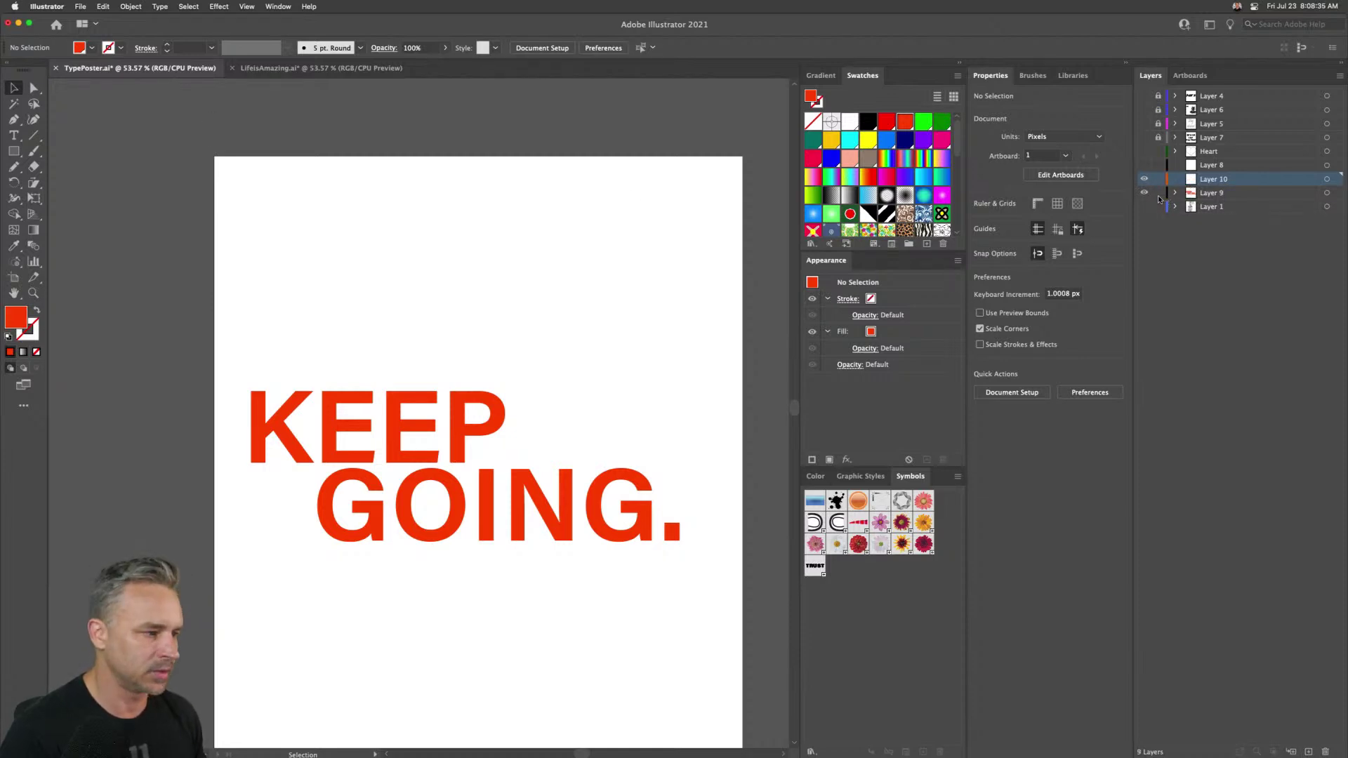
key(super+1)
scroll(340, 141, down, 4)
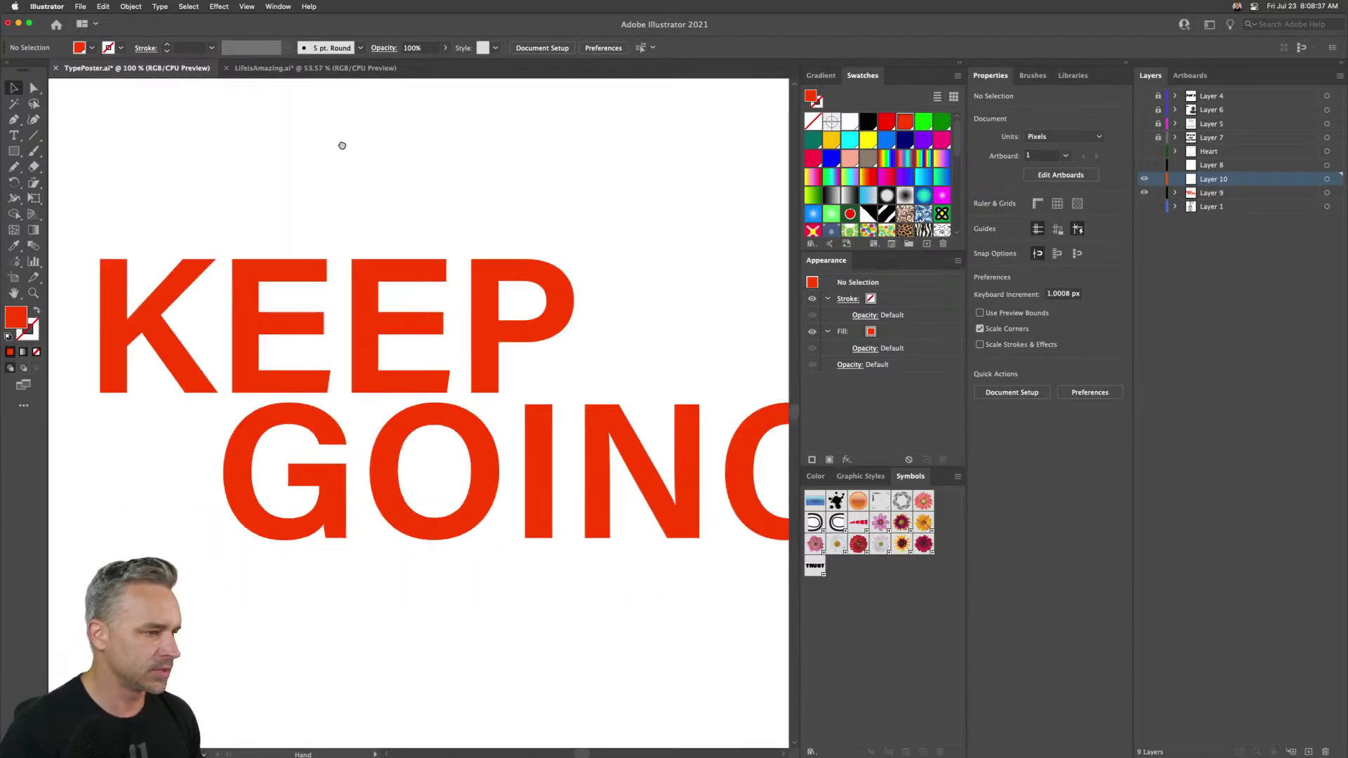
click(962, 64)
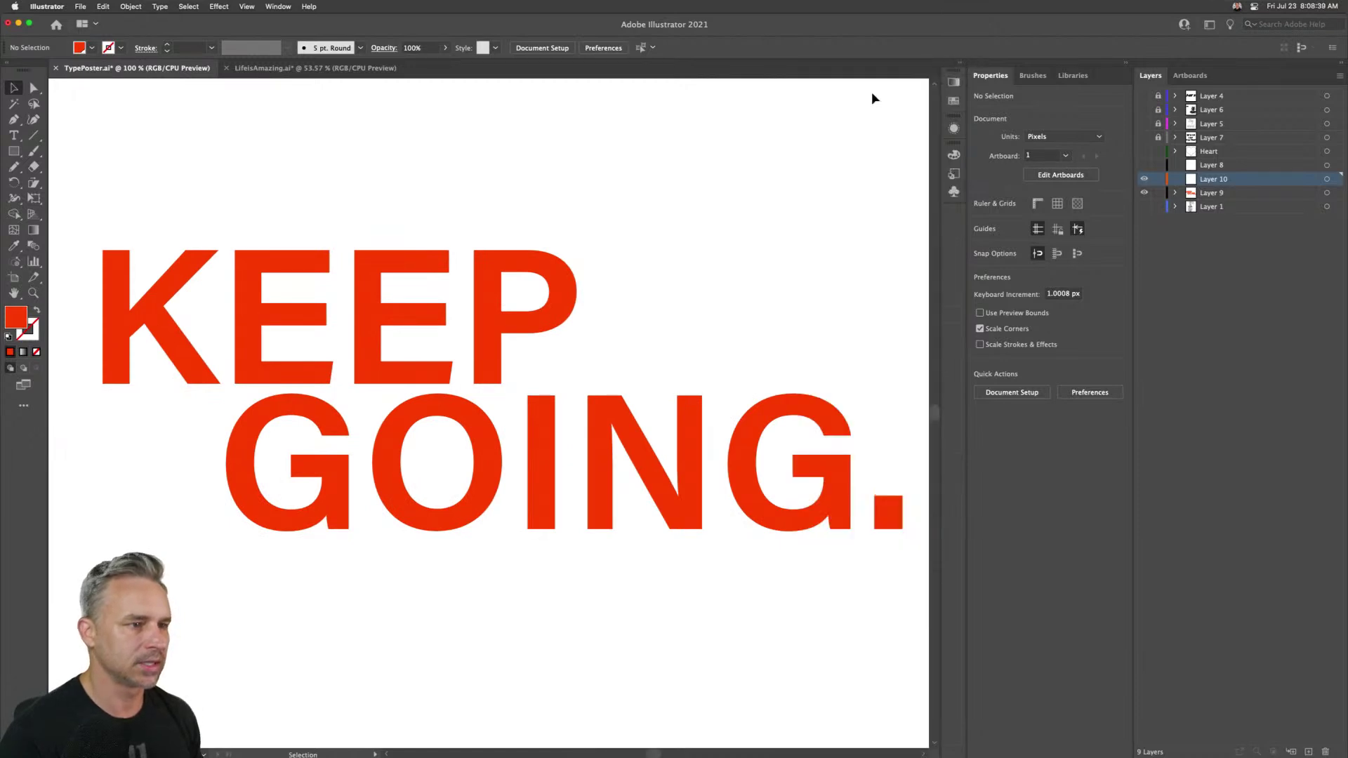
scroll(608, 141, left, 2)
- Set up the Line Segment tool with no fill and a black stroke
click(33, 137)
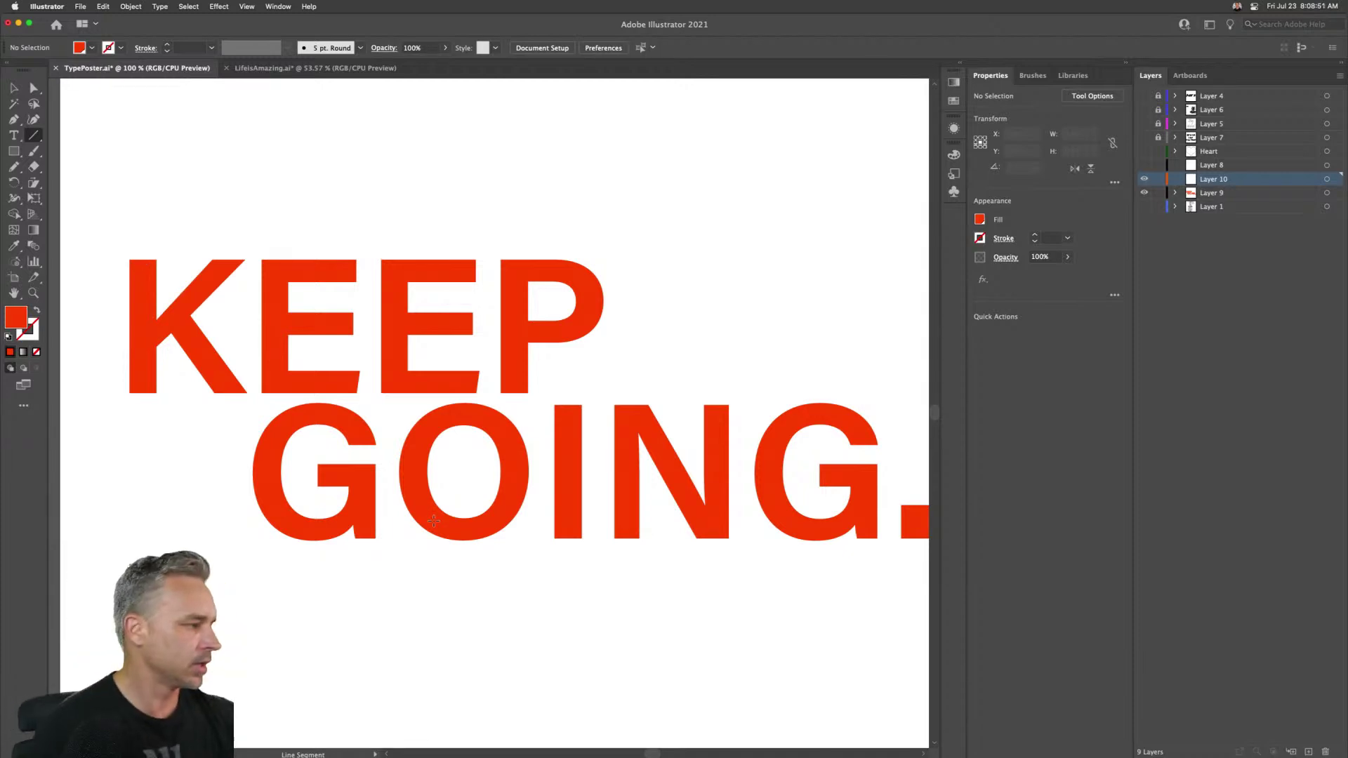
click(35, 312)
click(26, 334)
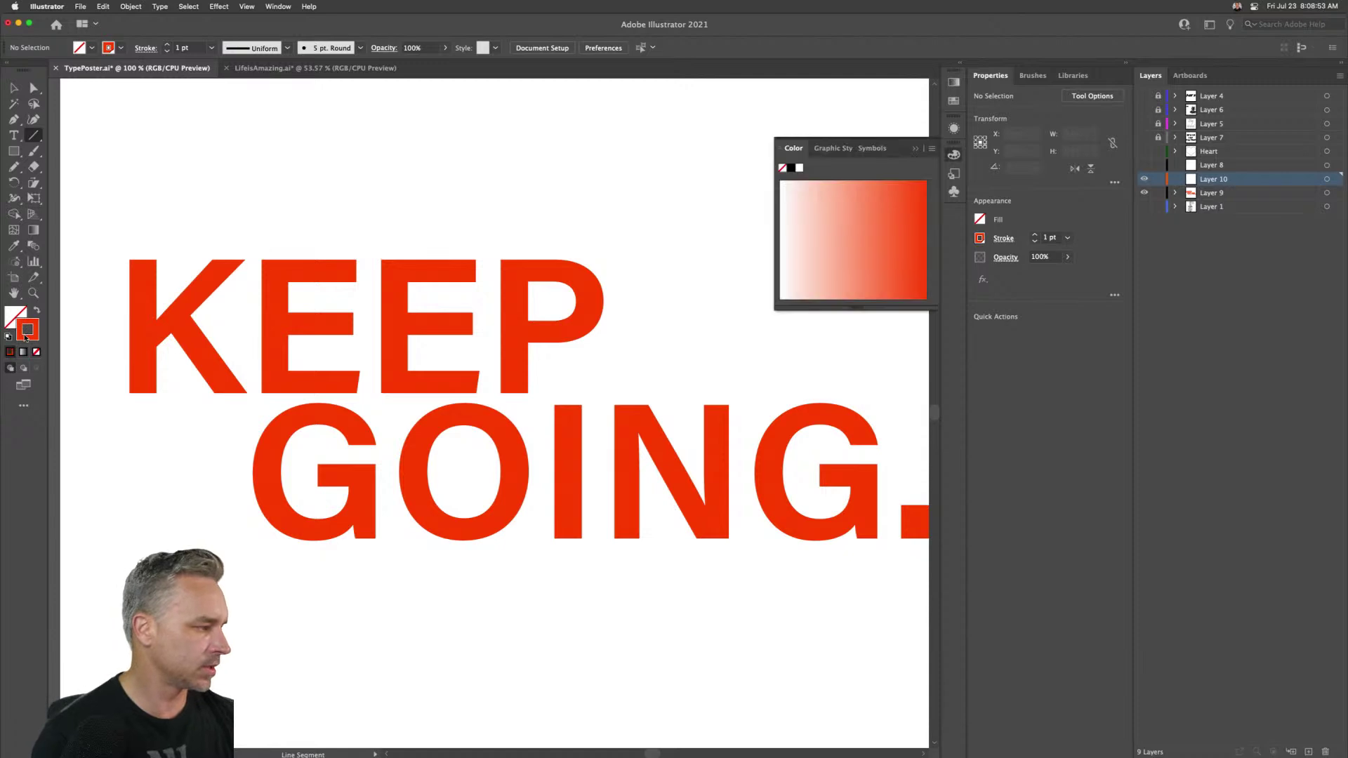
click(792, 168)
click(552, 347)
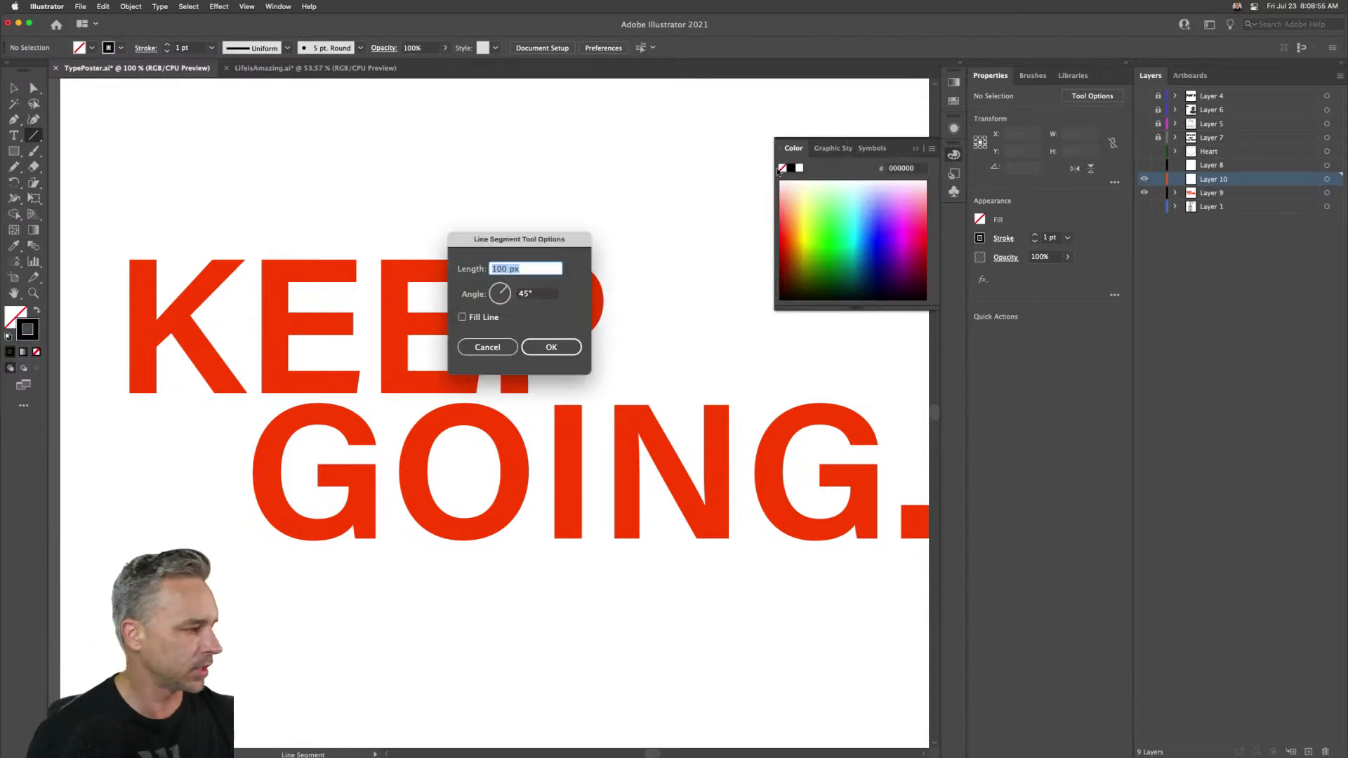
click(551, 348)
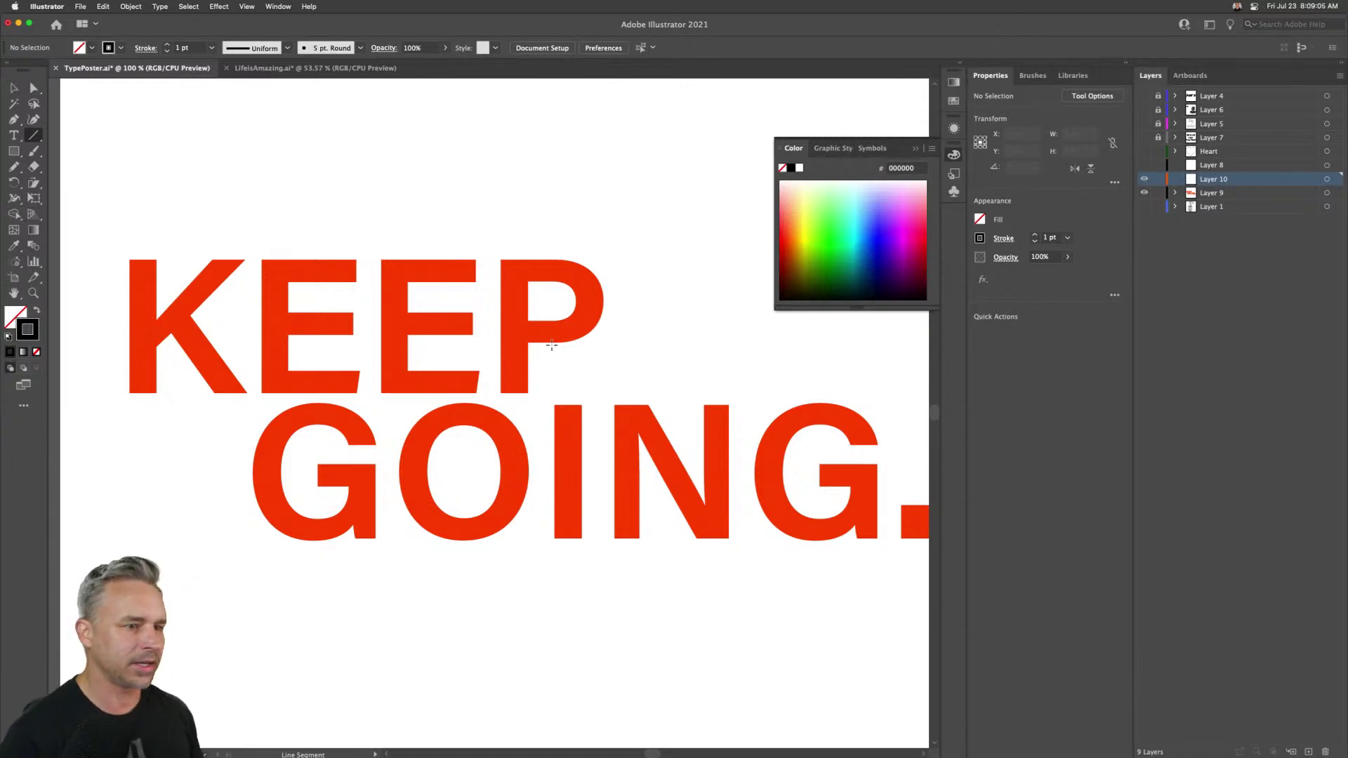
- Switch to the pull-down notes and add a line starting with "Fail harder." above the existing notes
scroll(21, 3, down, 2)
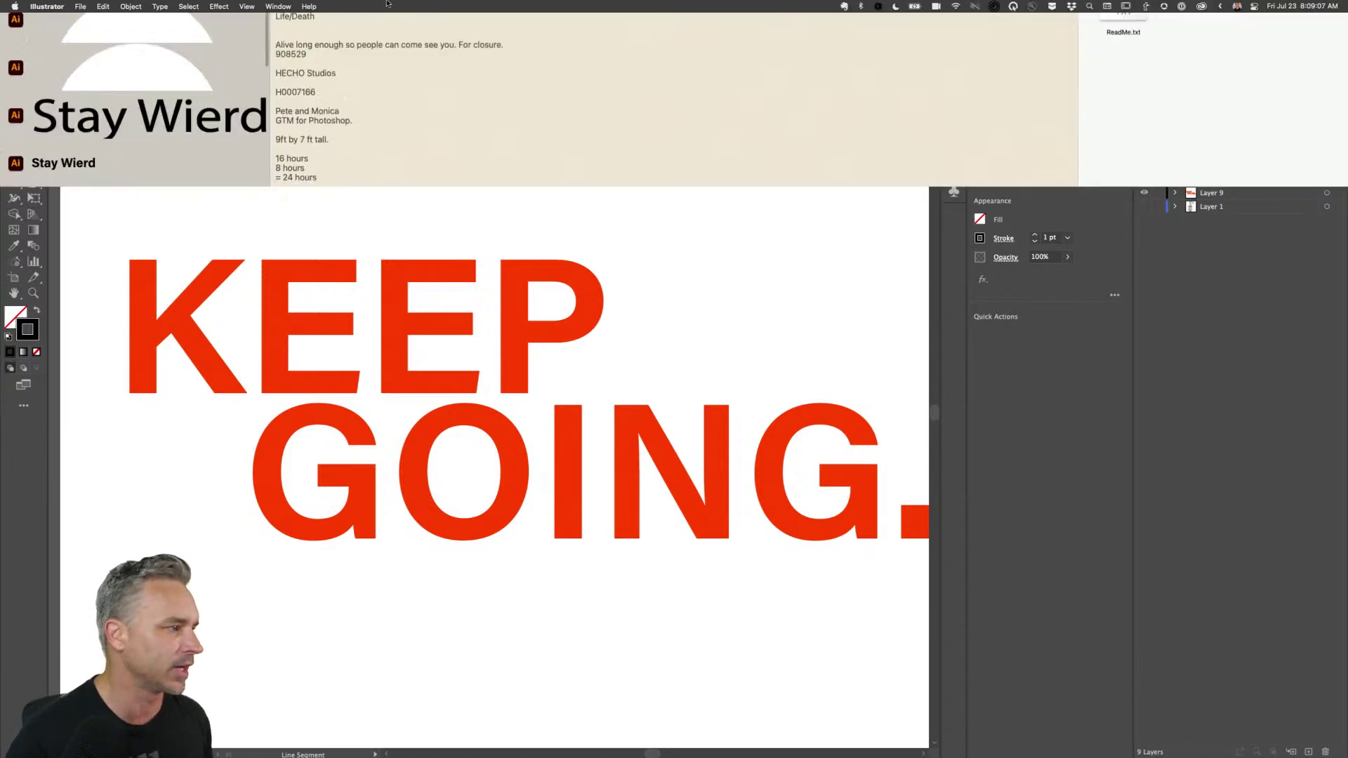
scroll(275, 39, up, 5)
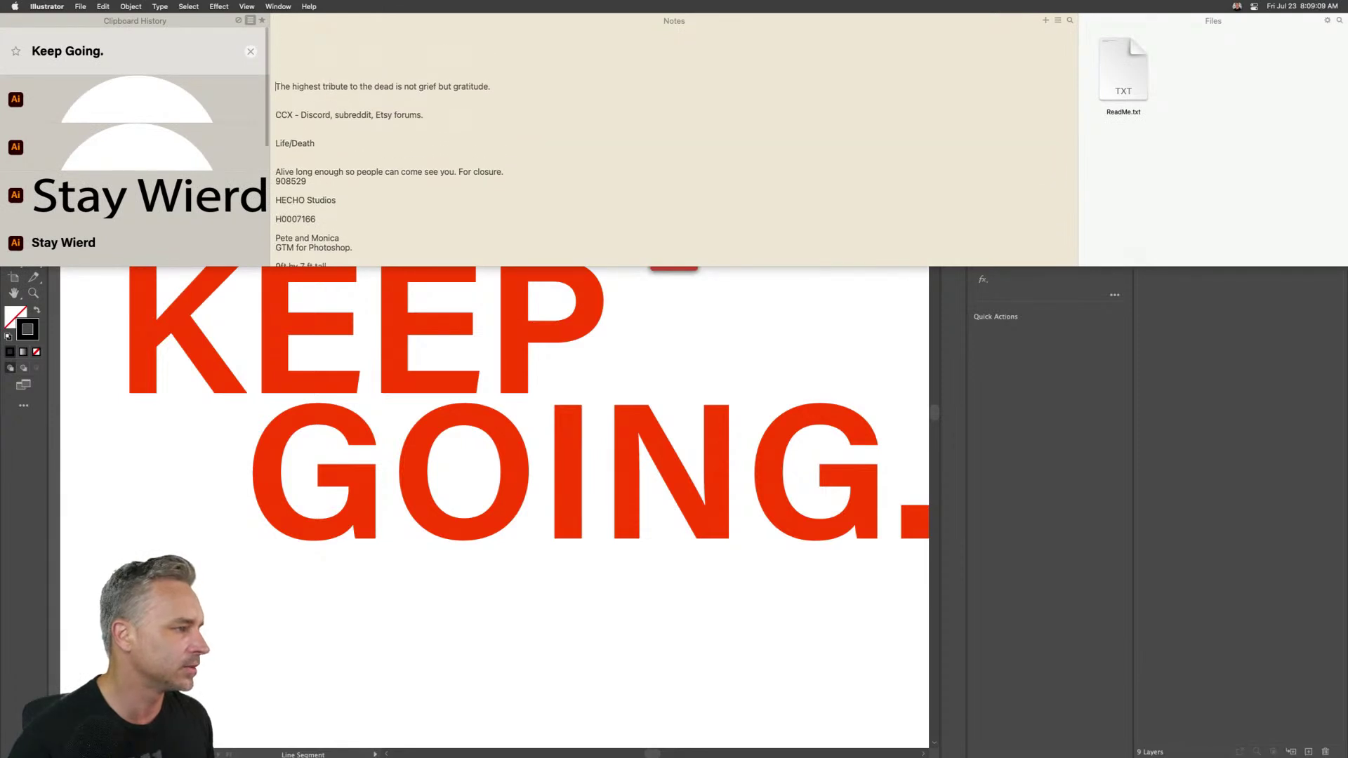
scroll(675, 140, up, 3)
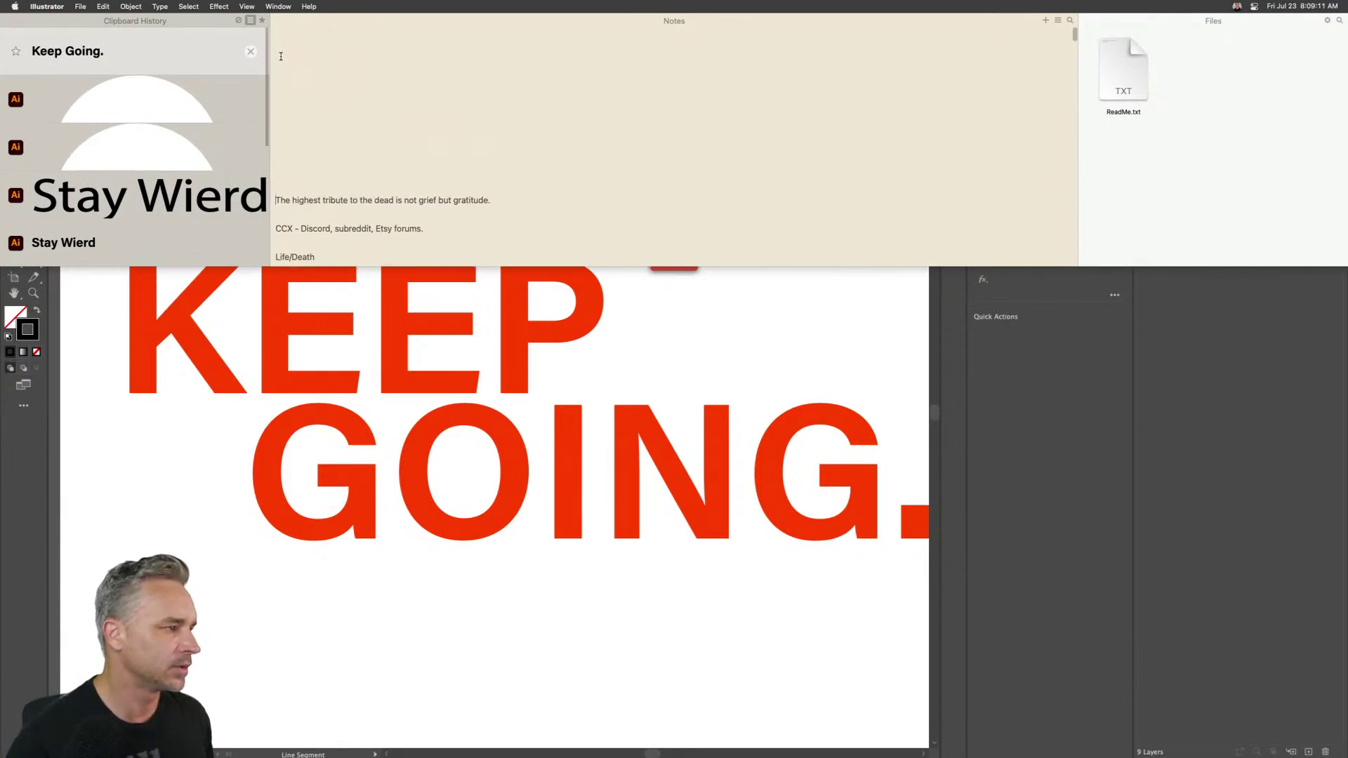
scroll(674, 141, up, 3)
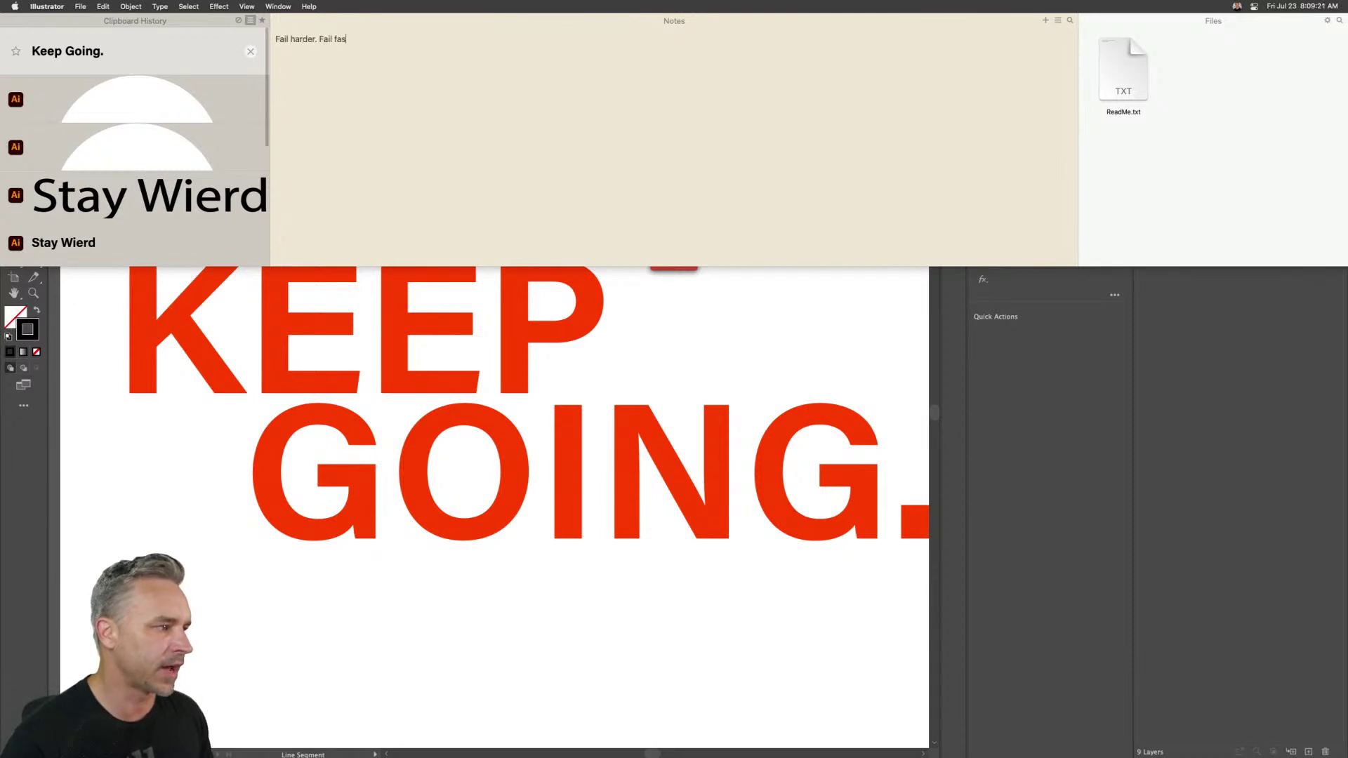
scroll(326, 3, up, 2)
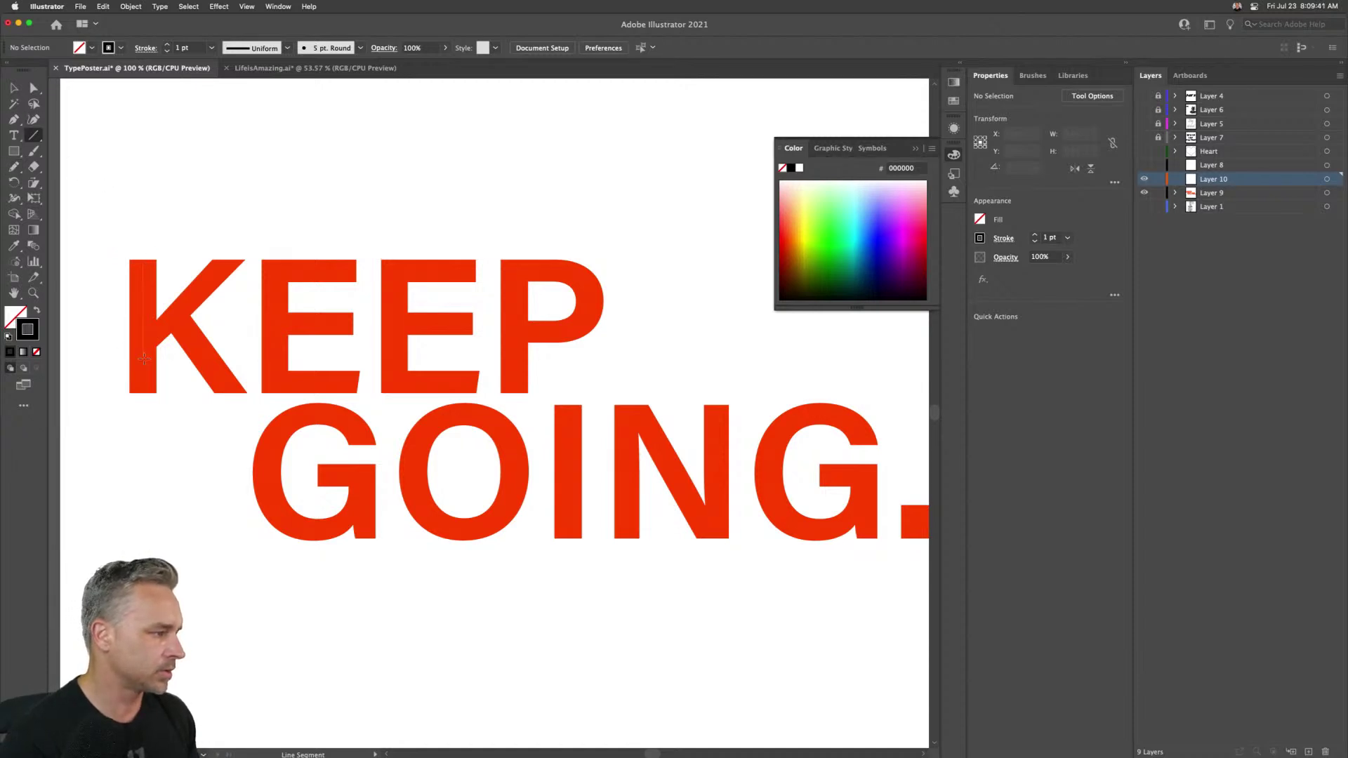
- Draw a vertical line about 142 px long down the K's stem and set Layer 10's color to Medium Blue
drag(144, 391, 143, 392)
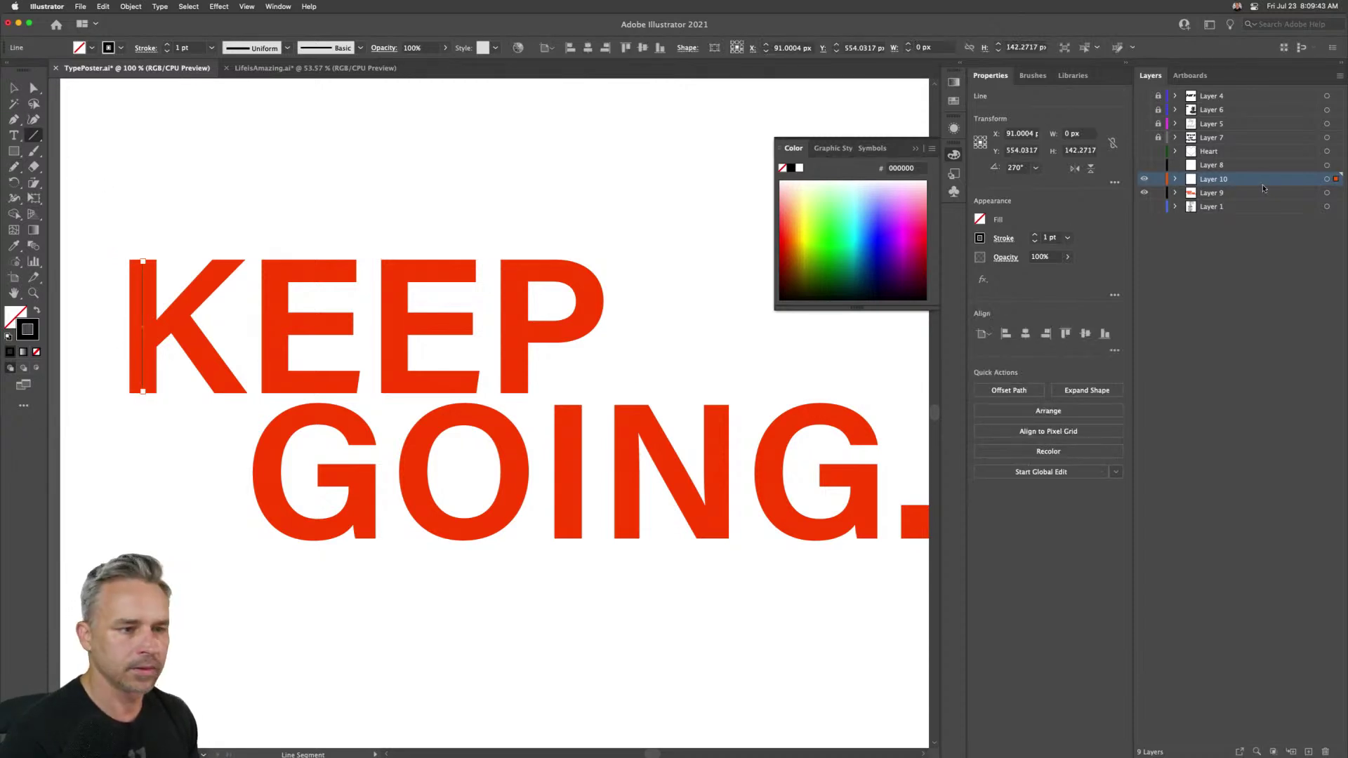
double_click(1263, 184)
click(417, 235)
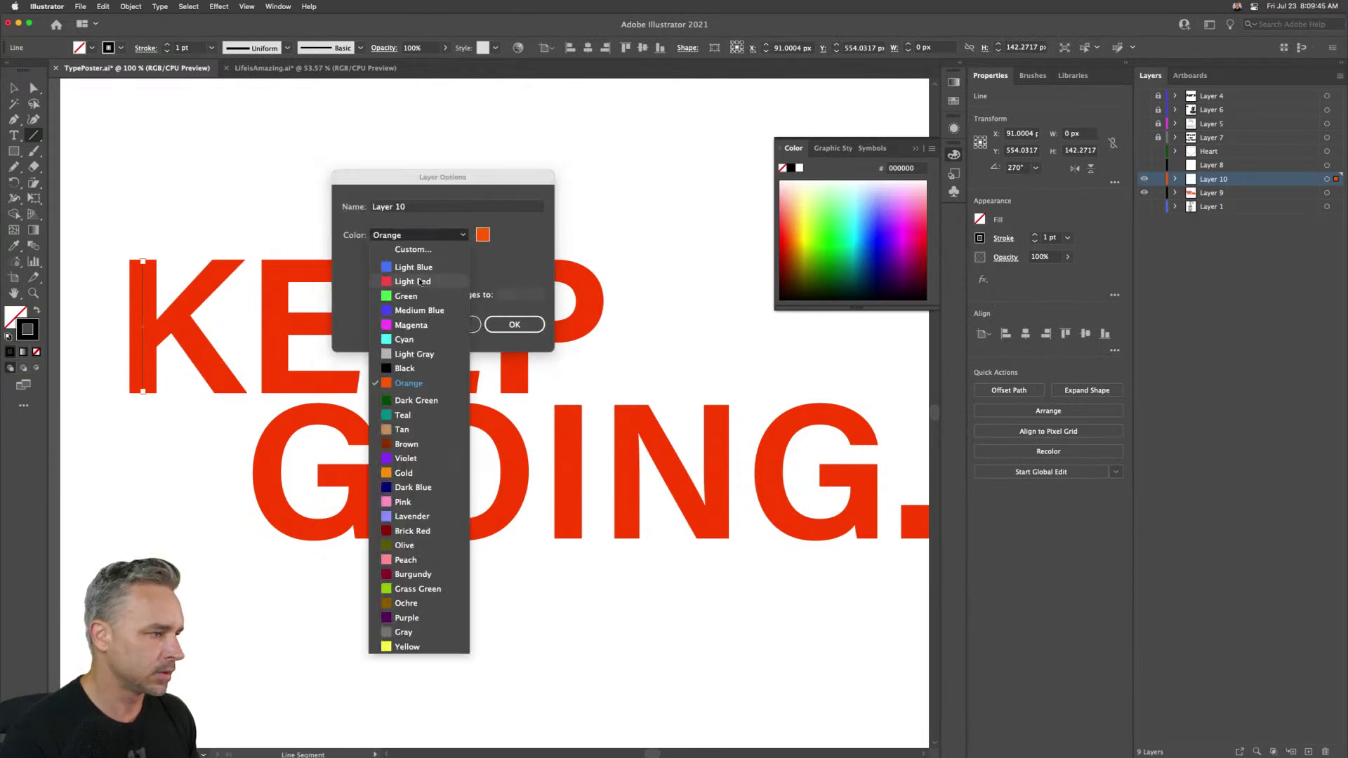
click(419, 311)
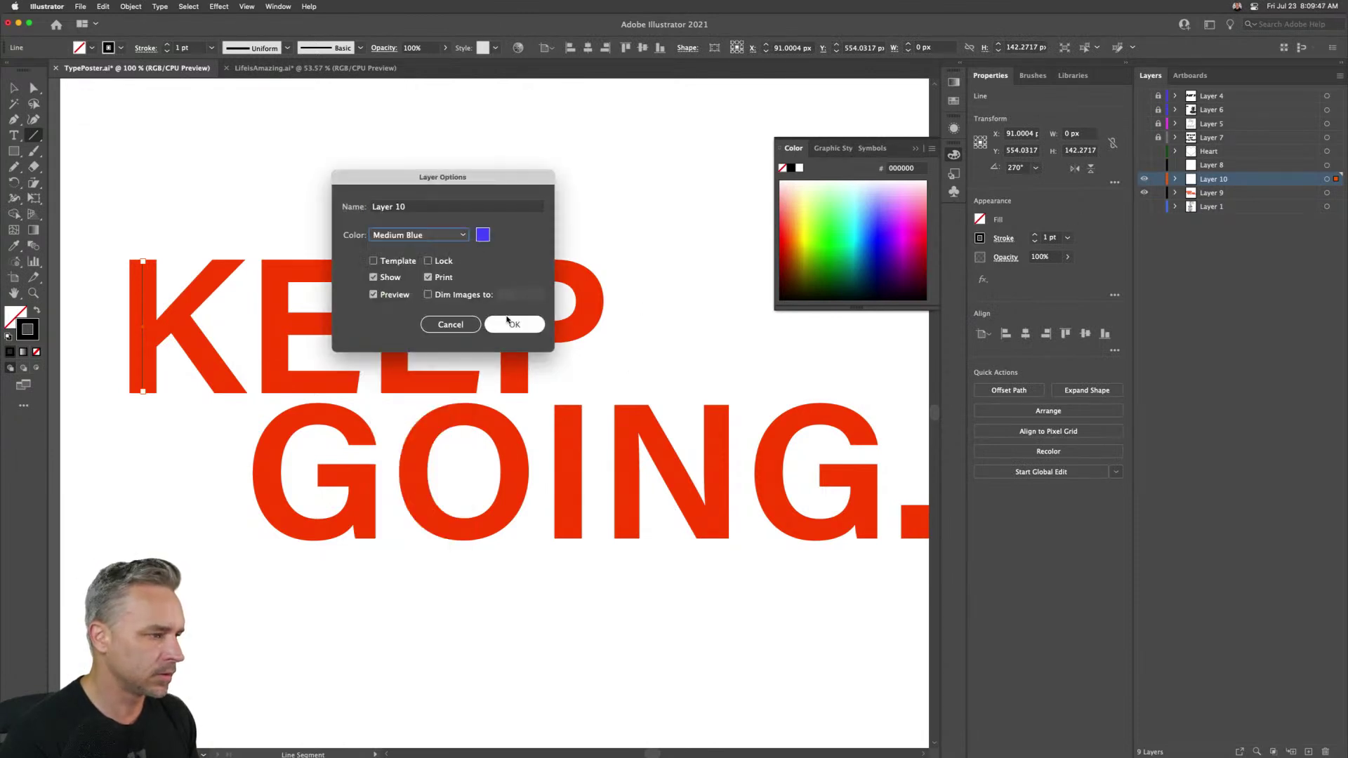
key(Return)
- Lock Layer 10 and give both words on Layer 9 a light aqua A6FFEF fill with no stroke
click(14, 87)
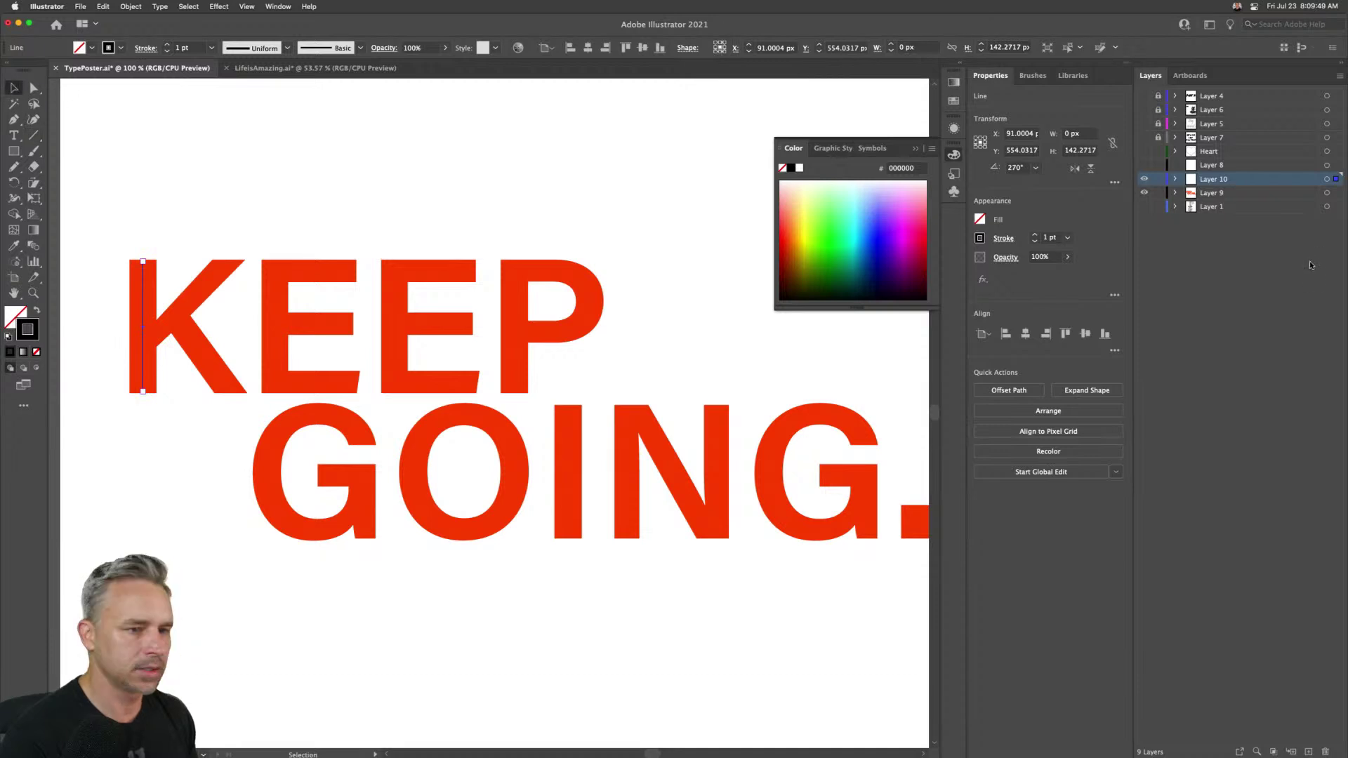
click(1192, 191)
click(1158, 179)
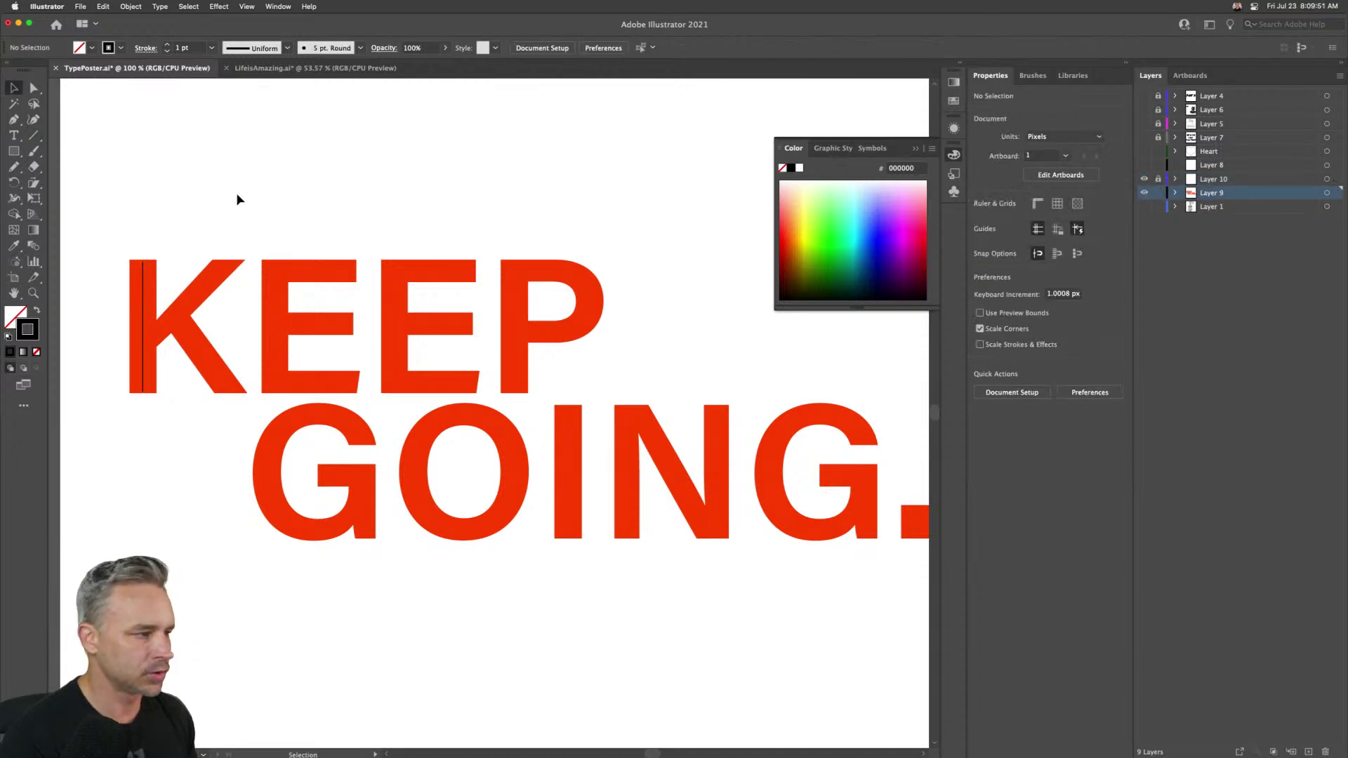
drag(120, 218, 927, 585)
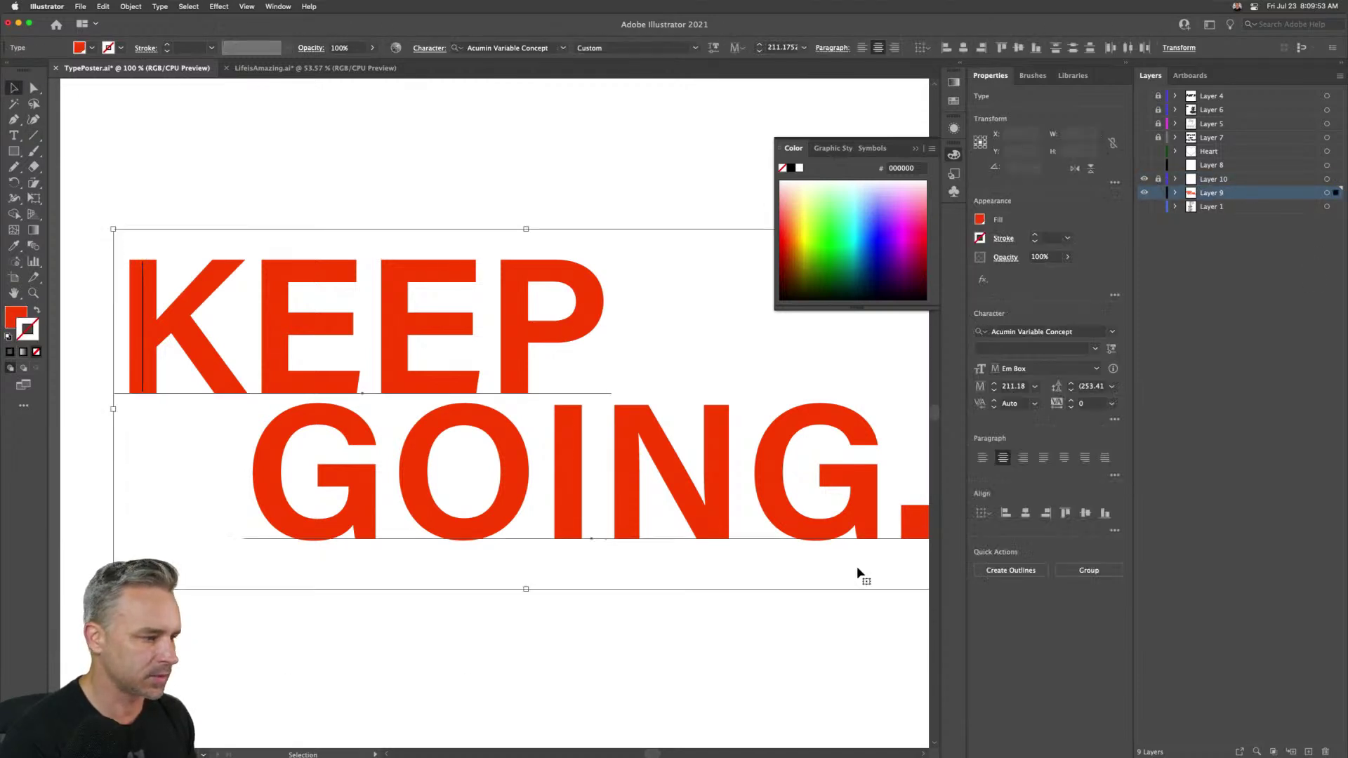
click(852, 196)
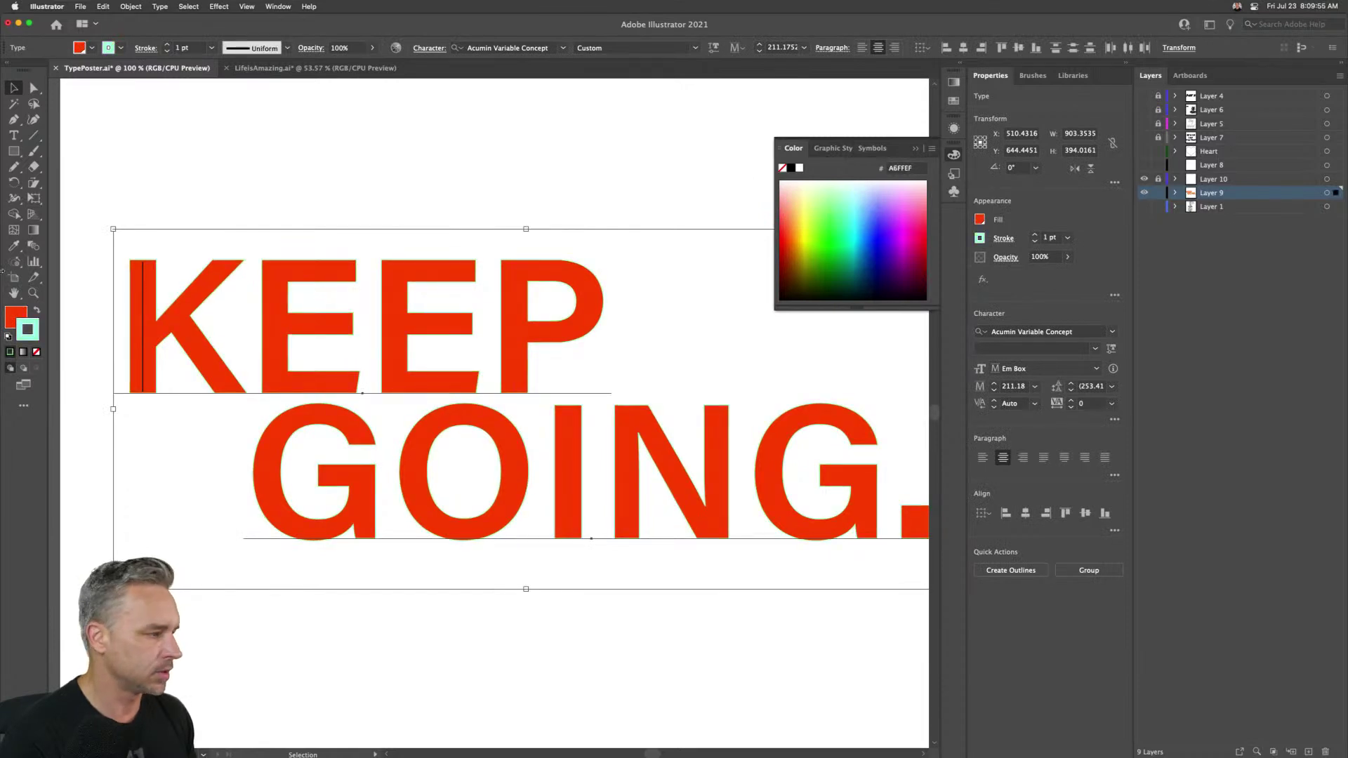
click(36, 310)
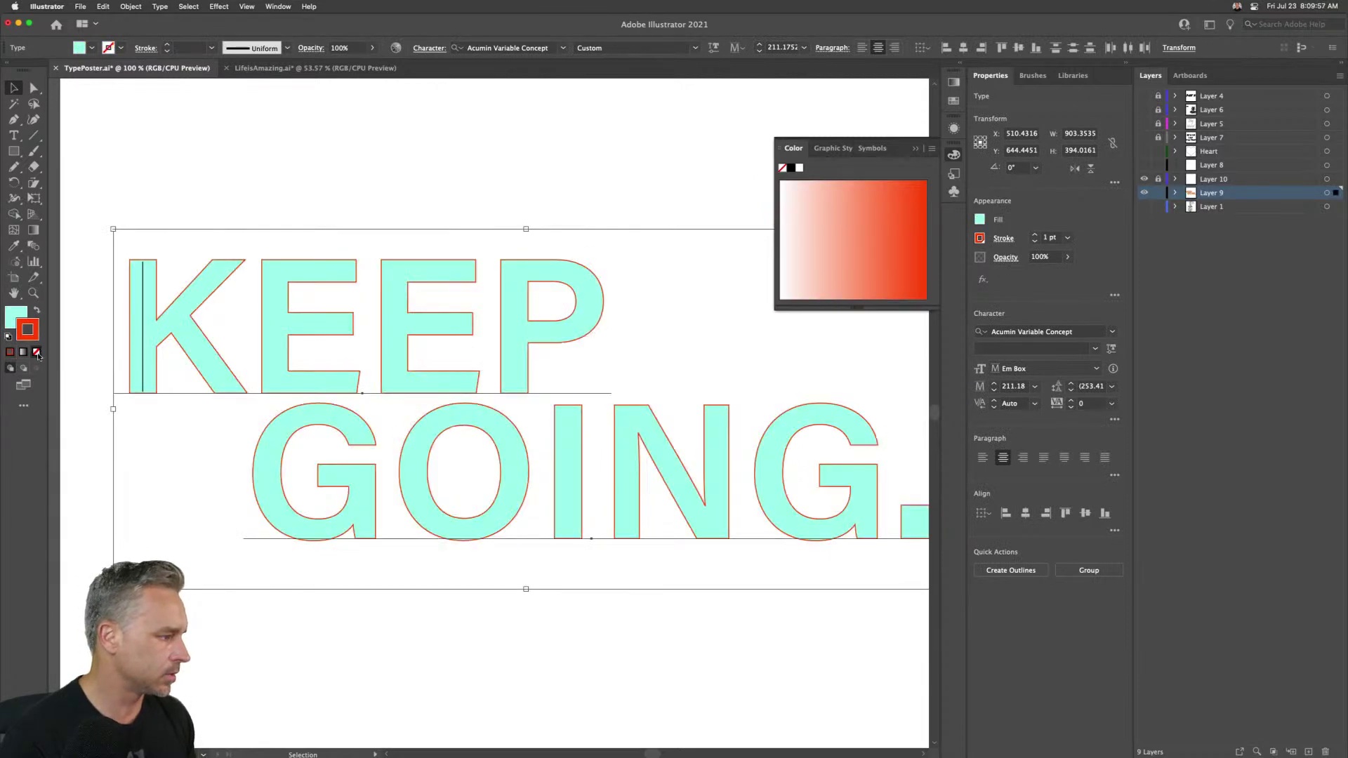
click(8, 316)
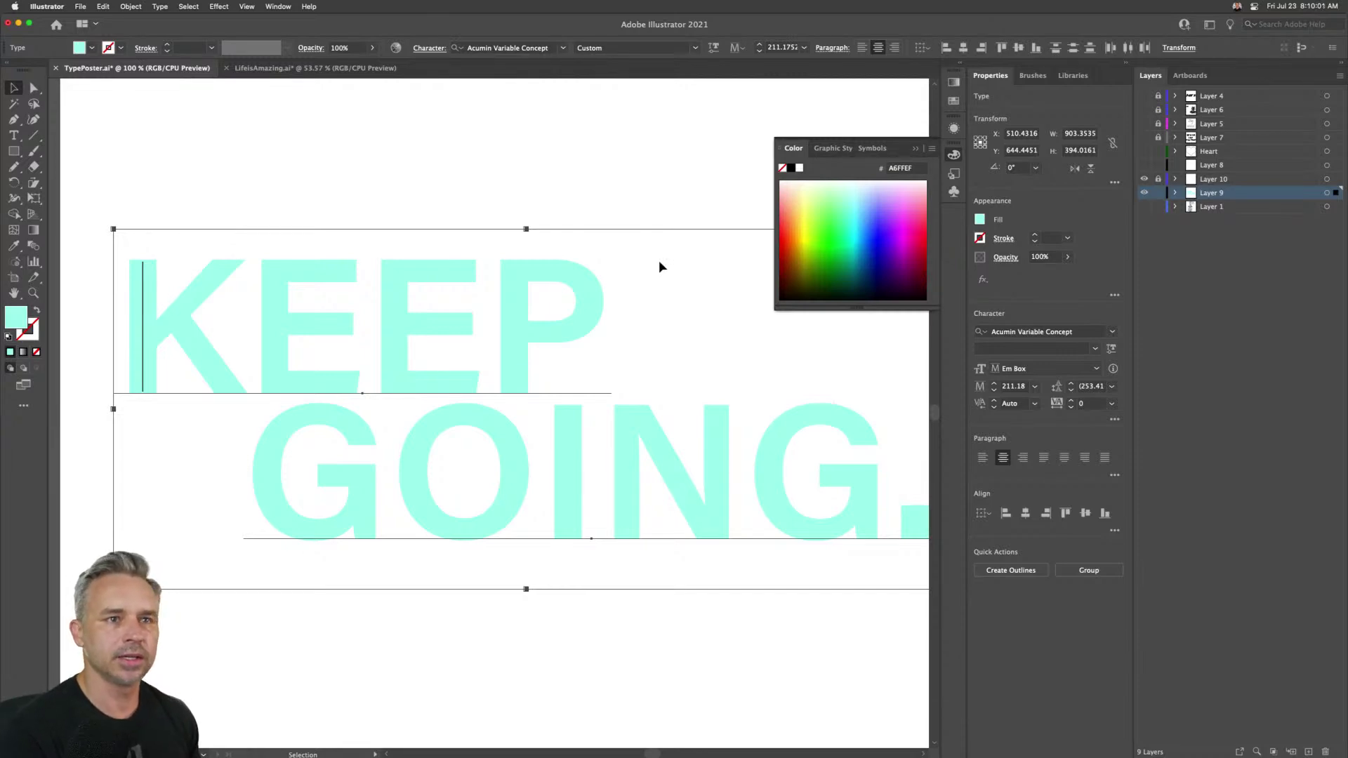
- Make Layer 10 the active, unlocked layer and lock Layer 9
click(1209, 181)
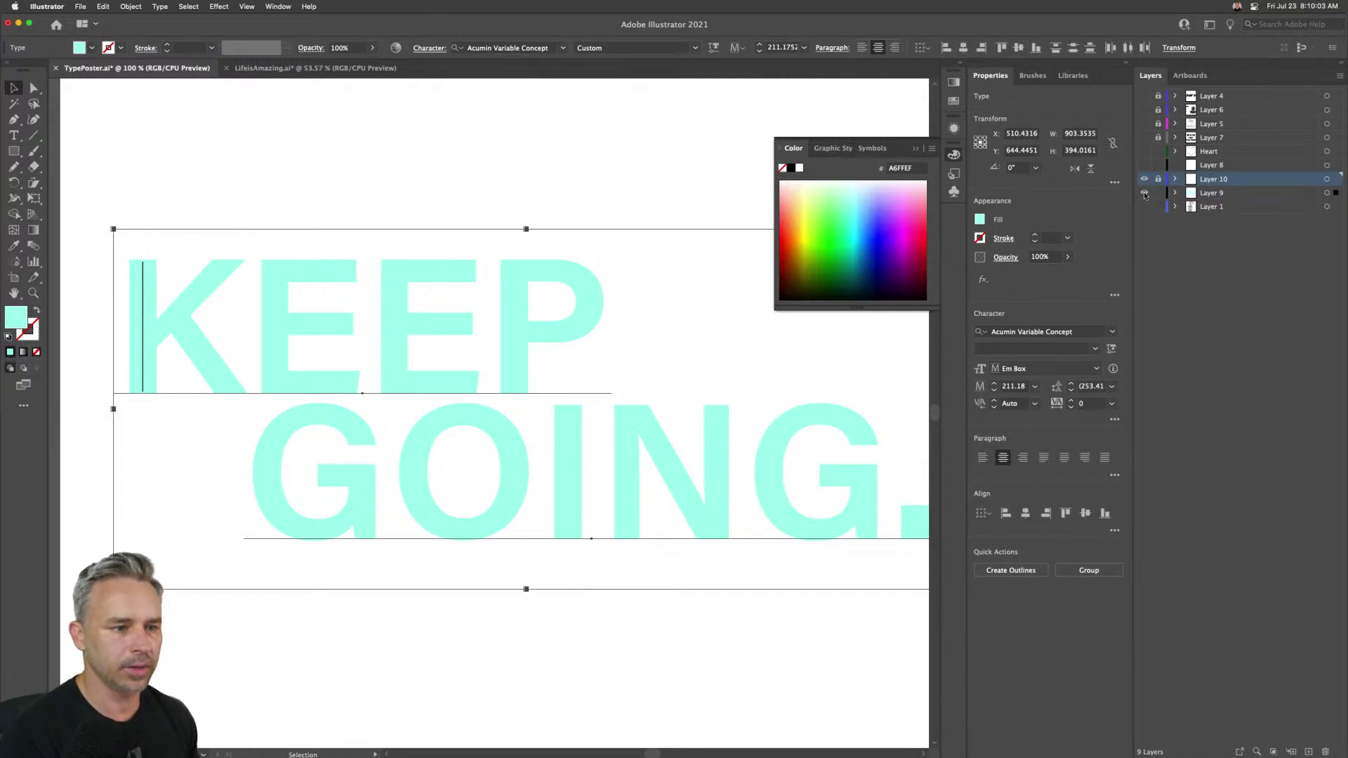
click(1158, 193)
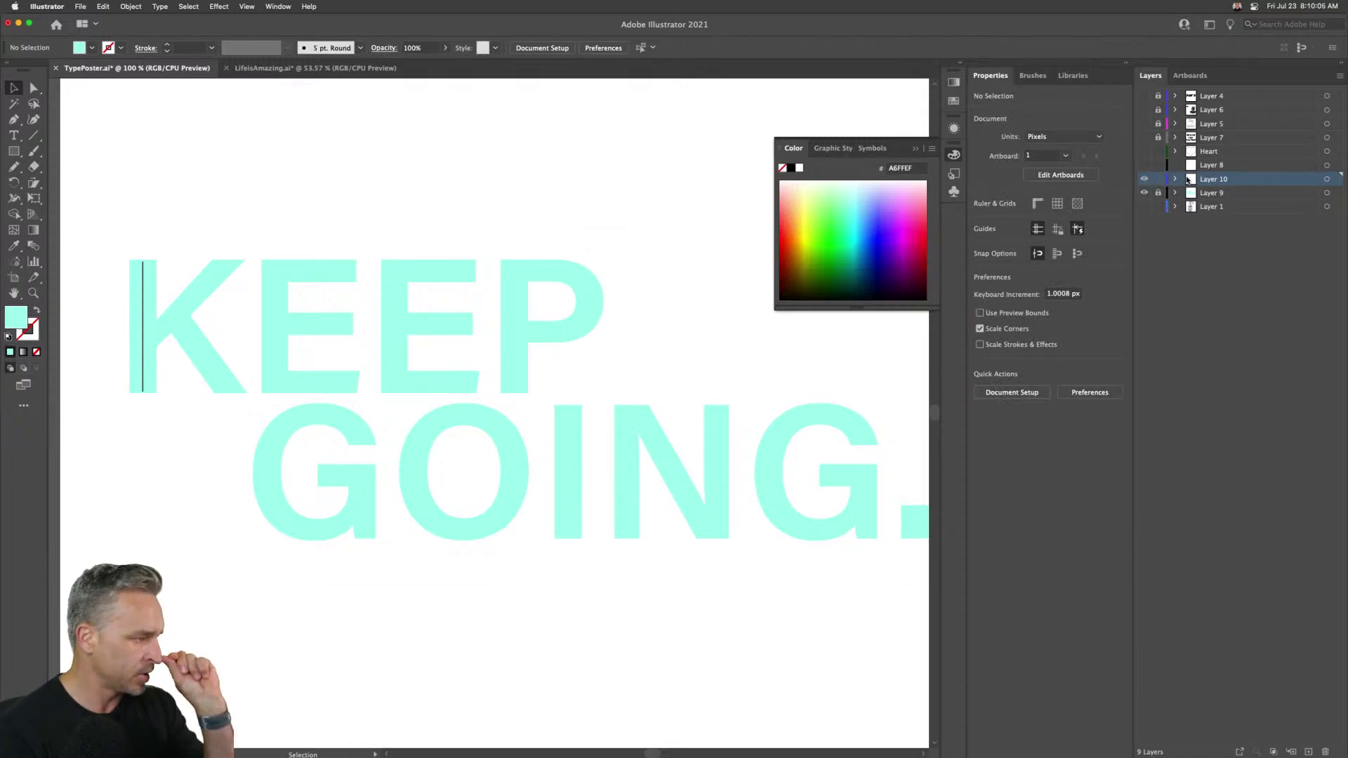
- Draw a diagonal line about 92 px wide and 90 px high along the K's upper arm and nudge it down 2 px
click(33, 294)
drag(107, 236, 395, 538)
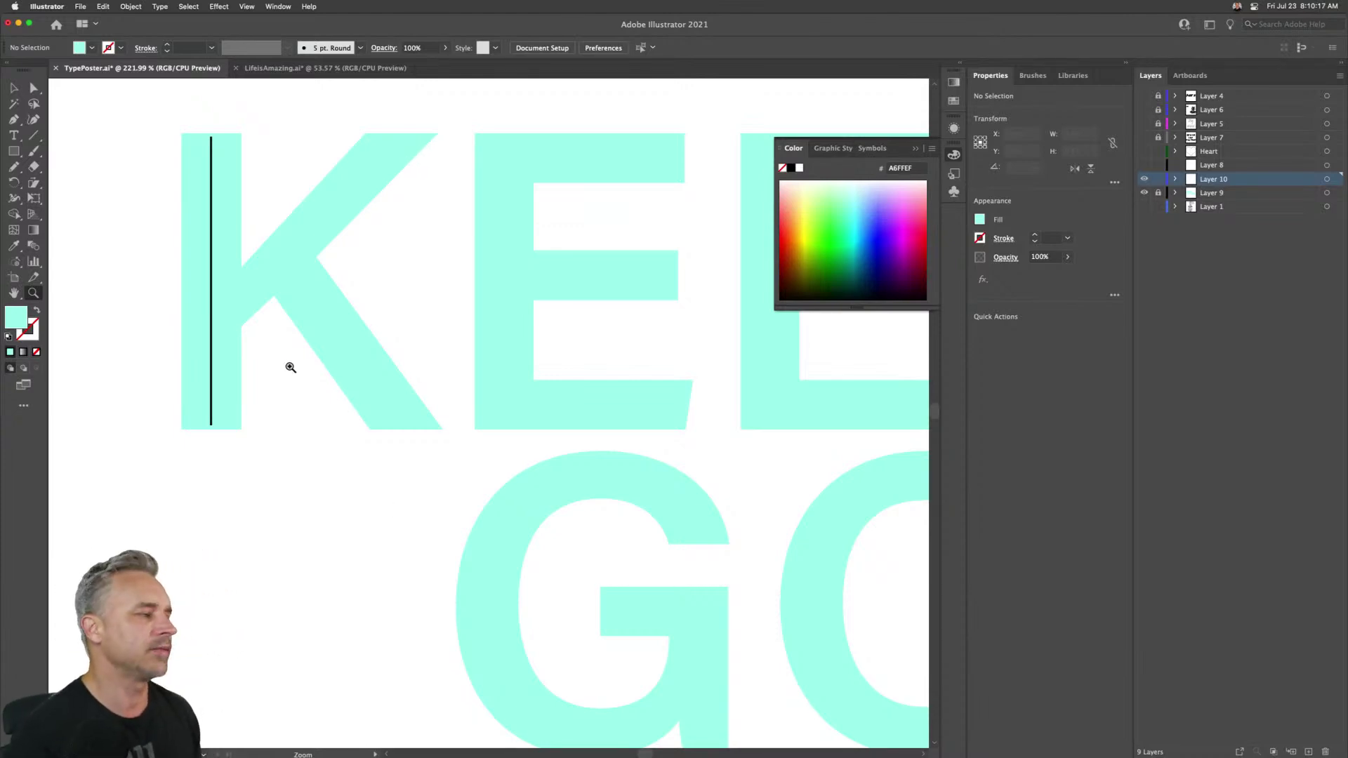
click(31, 136)
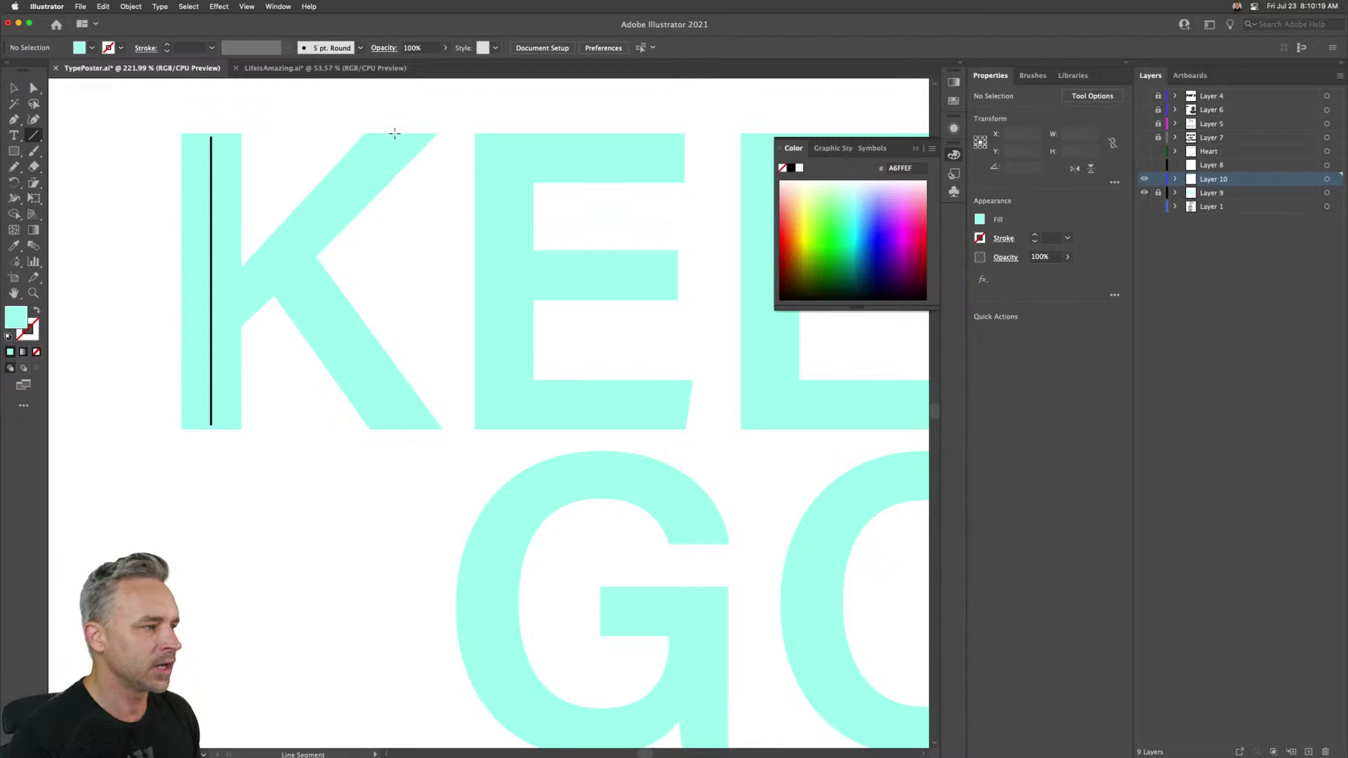
drag(397, 133, 210, 315)
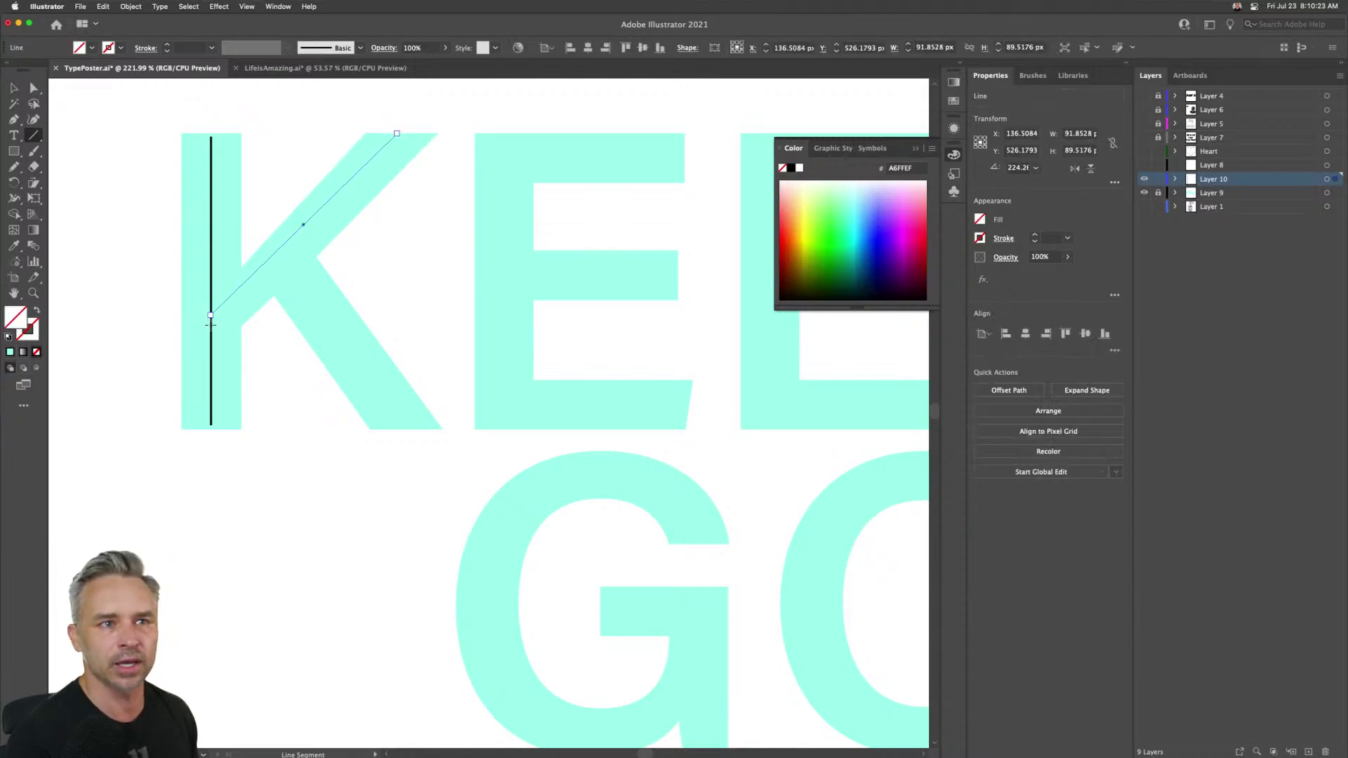
key(Down)
key(Down)
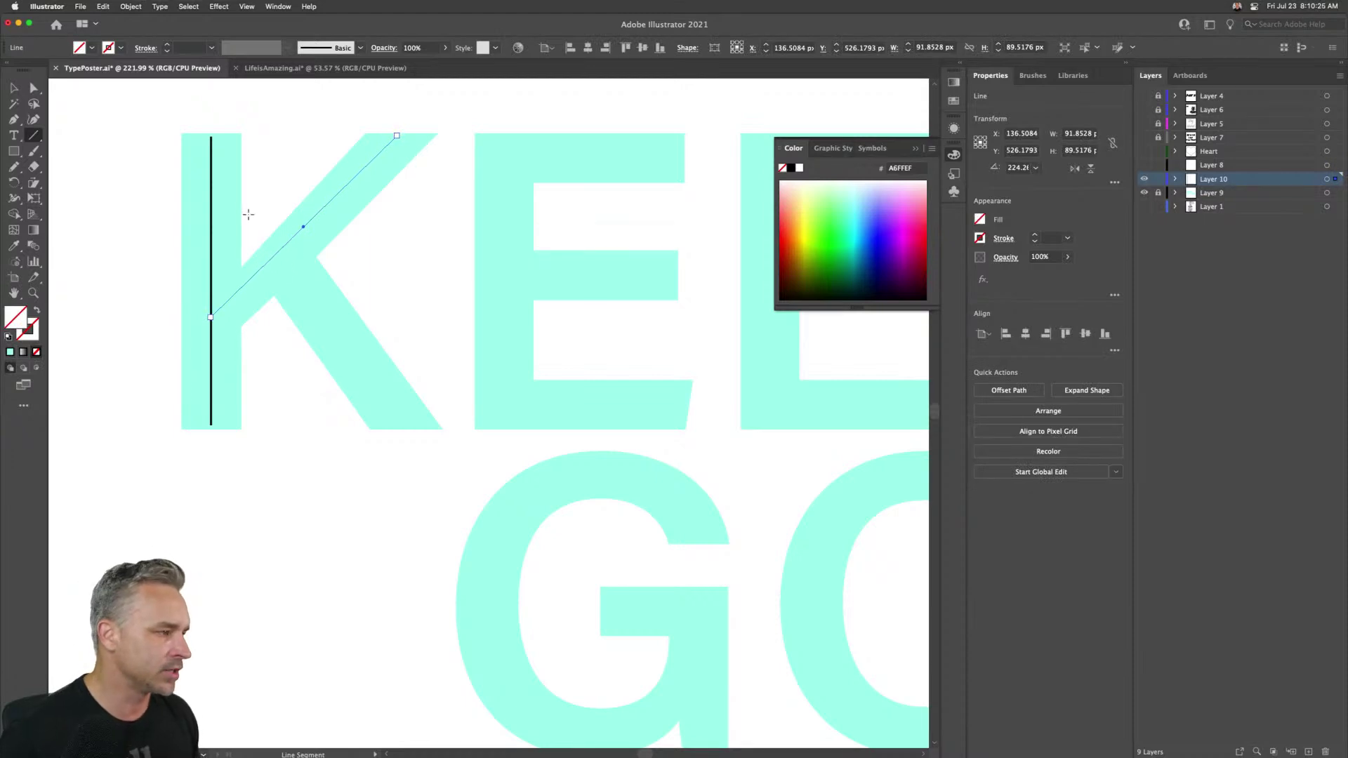
- Copy the stem's 1 pt black stroke to the K's upper arm and draw the lower leg line about 62 px wide and 88 px high
key(i)
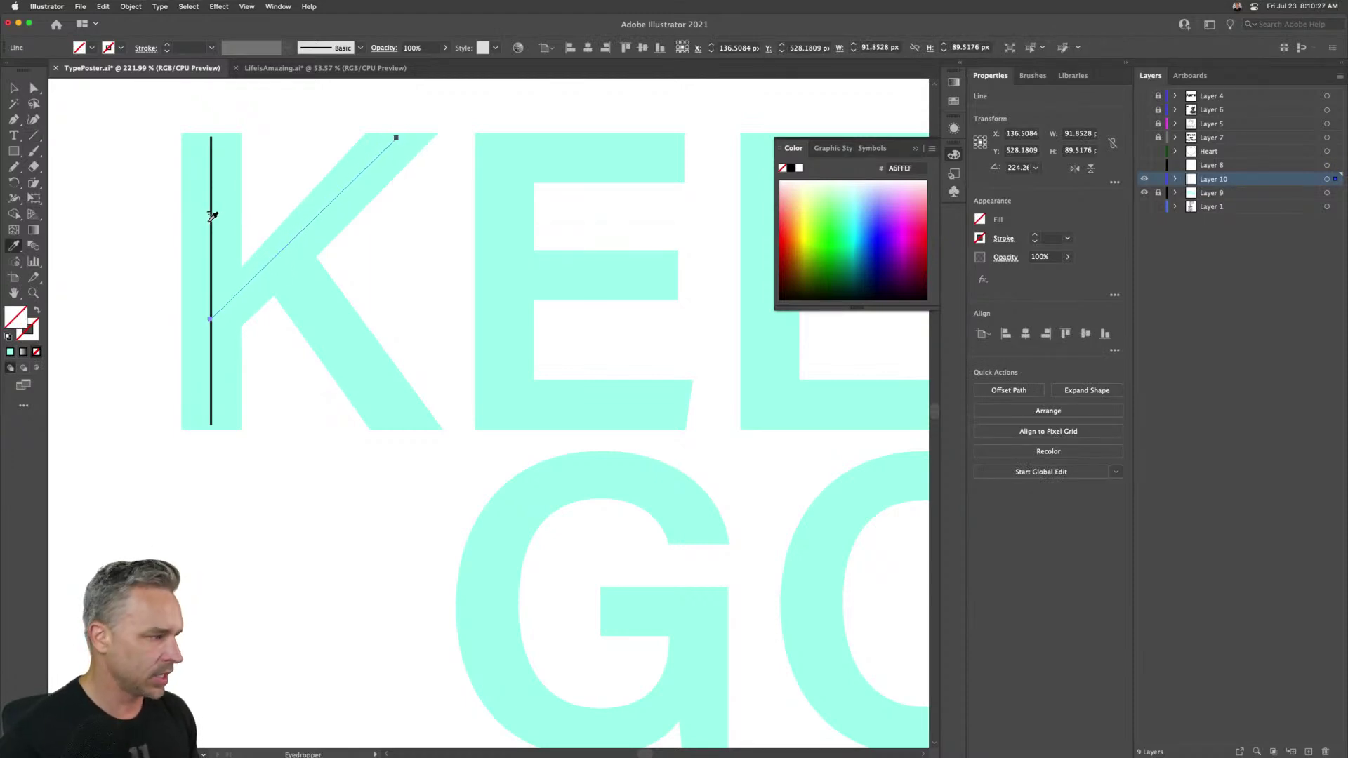
click(211, 218)
click(13, 89)
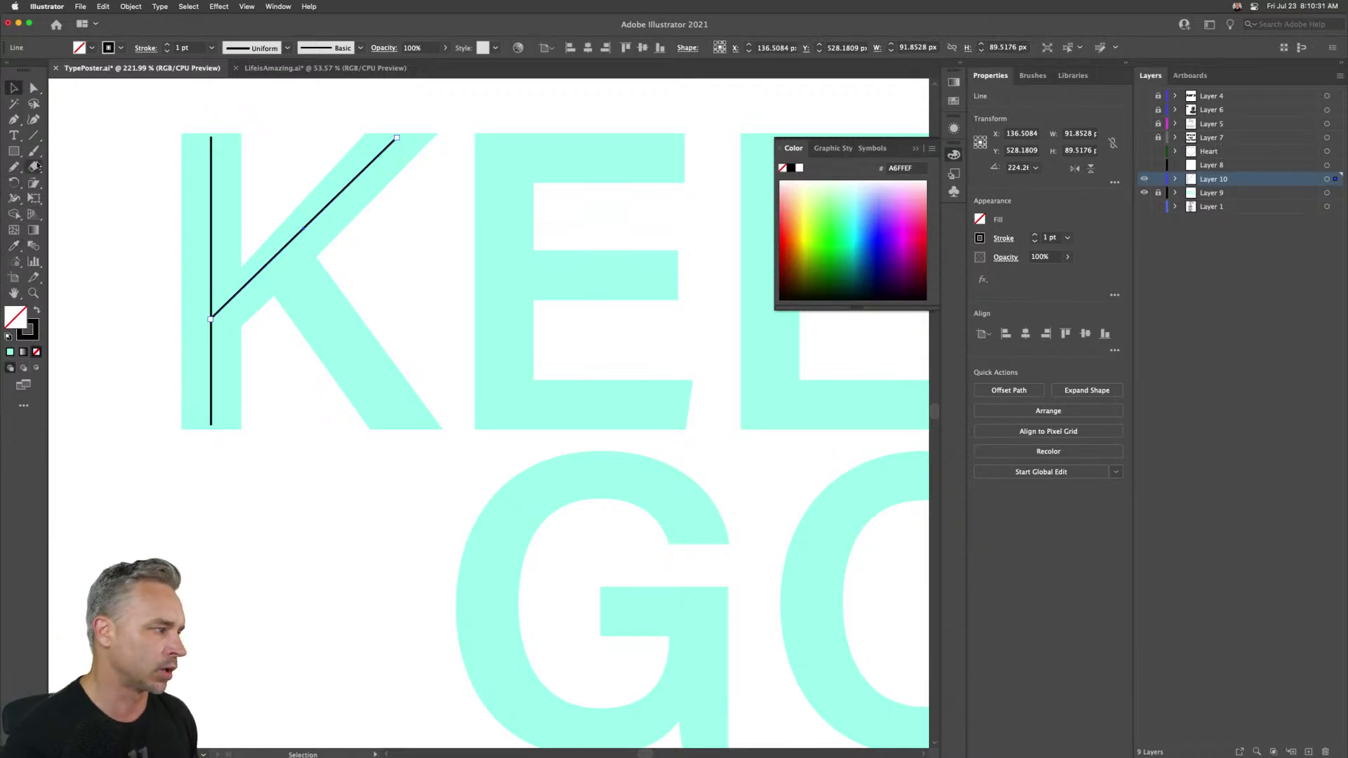
click(32, 136)
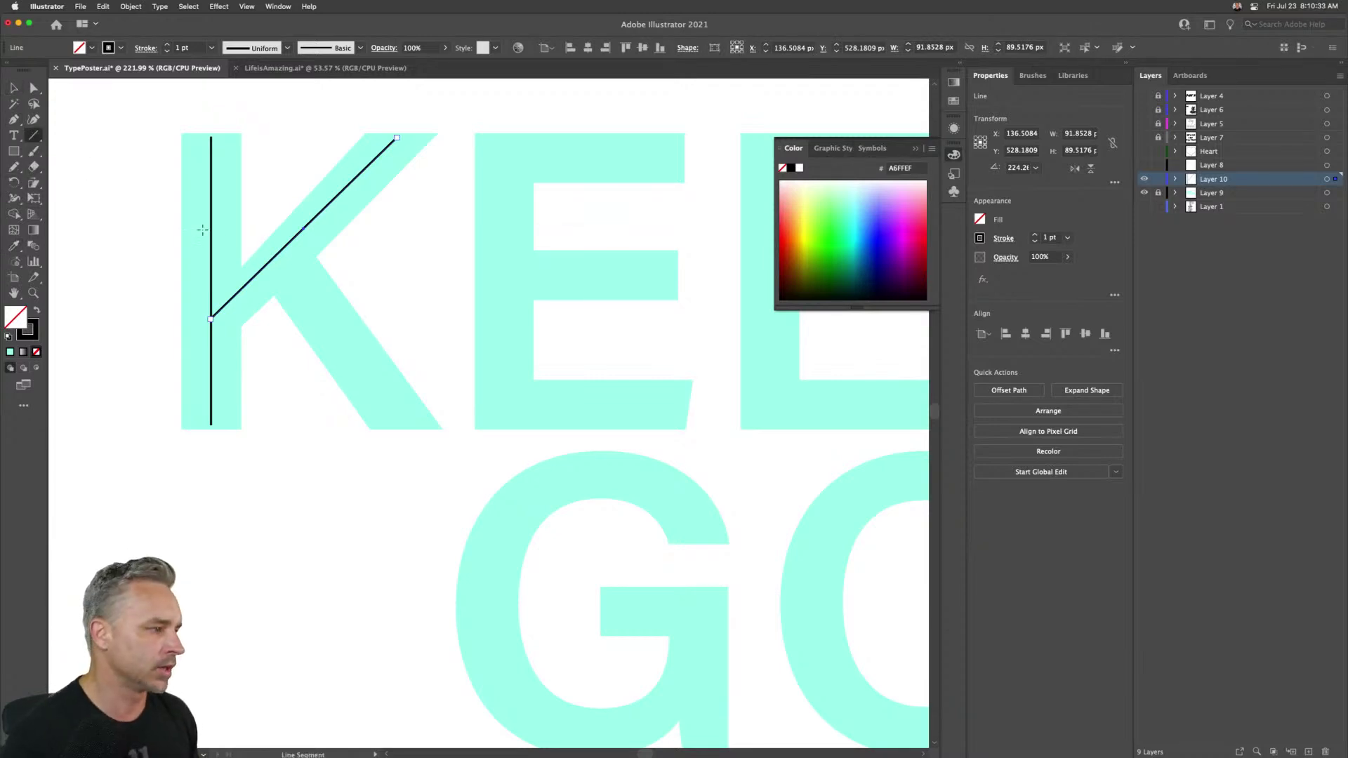
drag(281, 251, 407, 427)
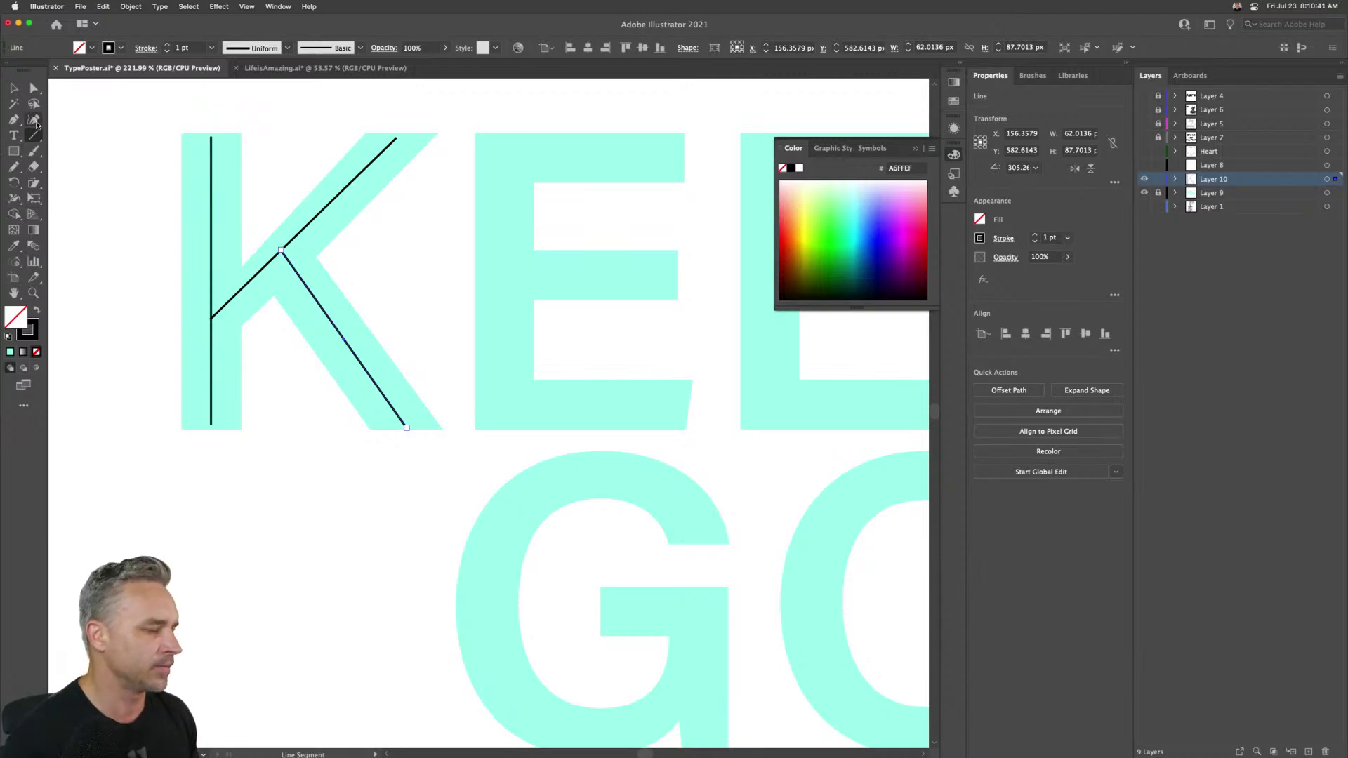
- Trace the first E with a Pen path along its top bar, stem and bottom bar, plus a middle line about 83 px long
click(14, 119)
click(681, 156)
shift+click(502, 155)
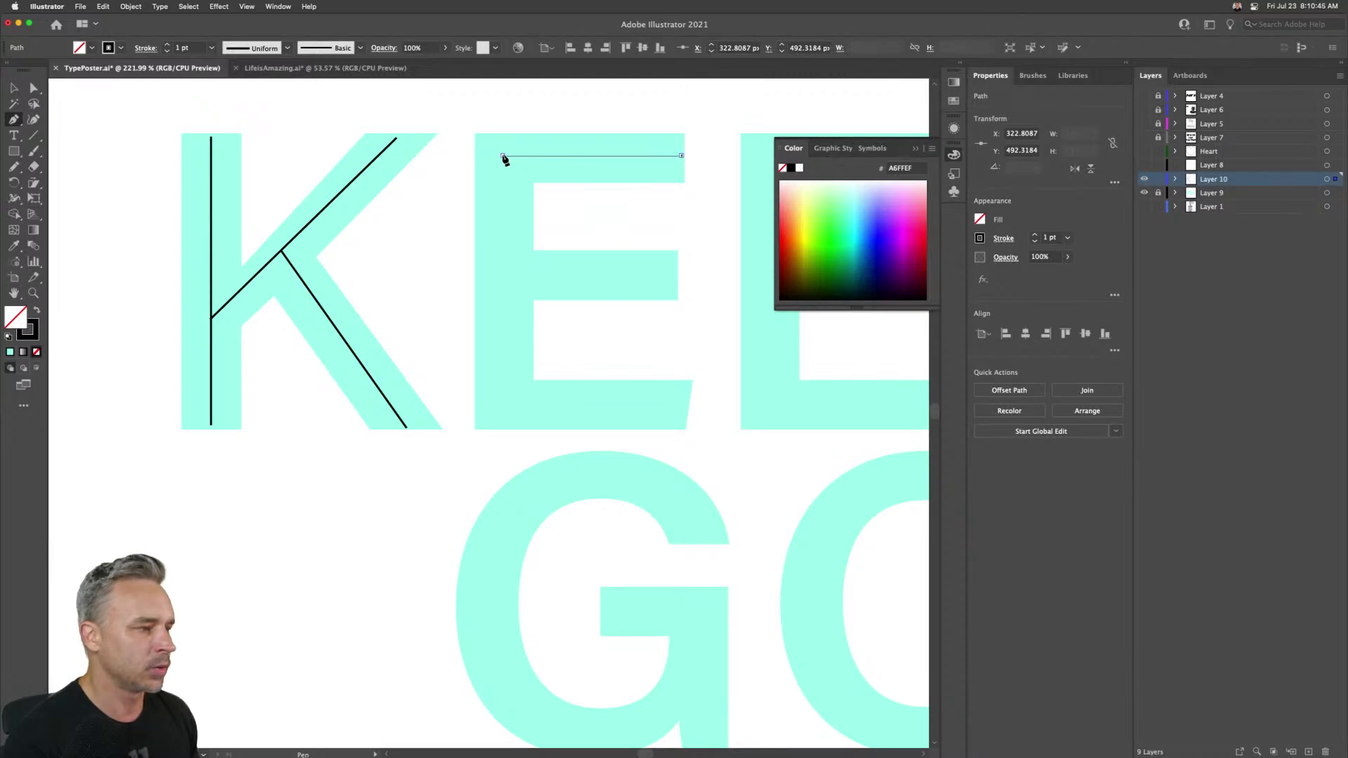
shift+click(504, 404)
shift+click(680, 407)
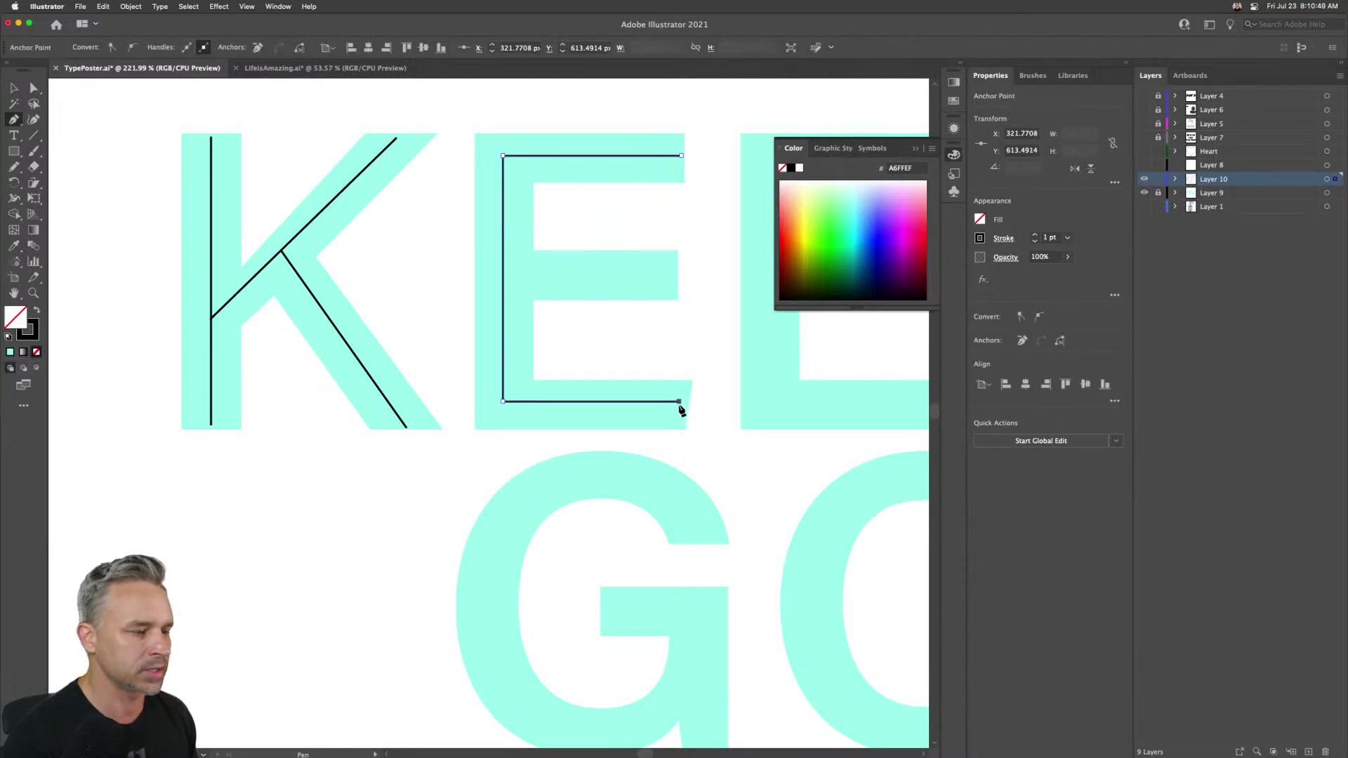
click(13, 88)
key(backslash)
drag(670, 273, 199, 310)
- Duplicate both paths of the traced E onto the second E of KEEP
click(14, 88)
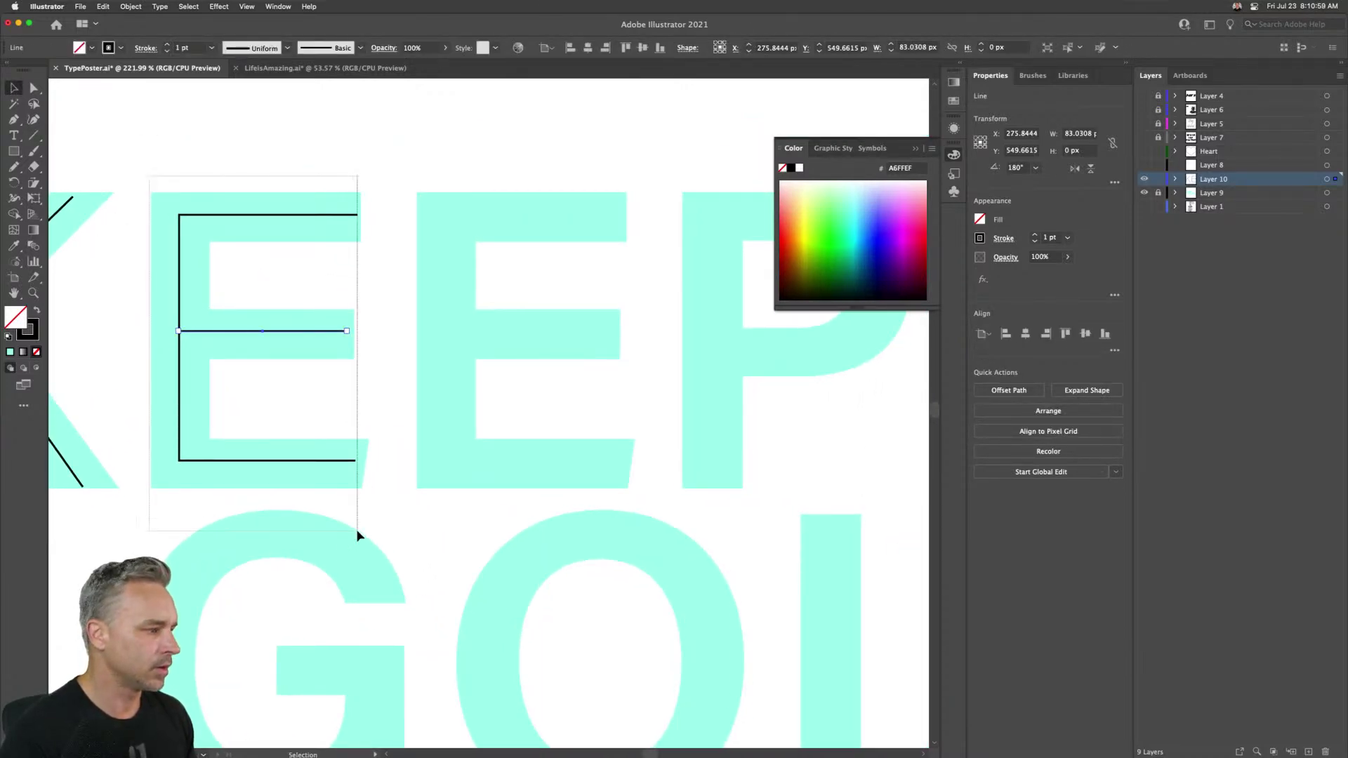
drag(410, 529, 475, 349)
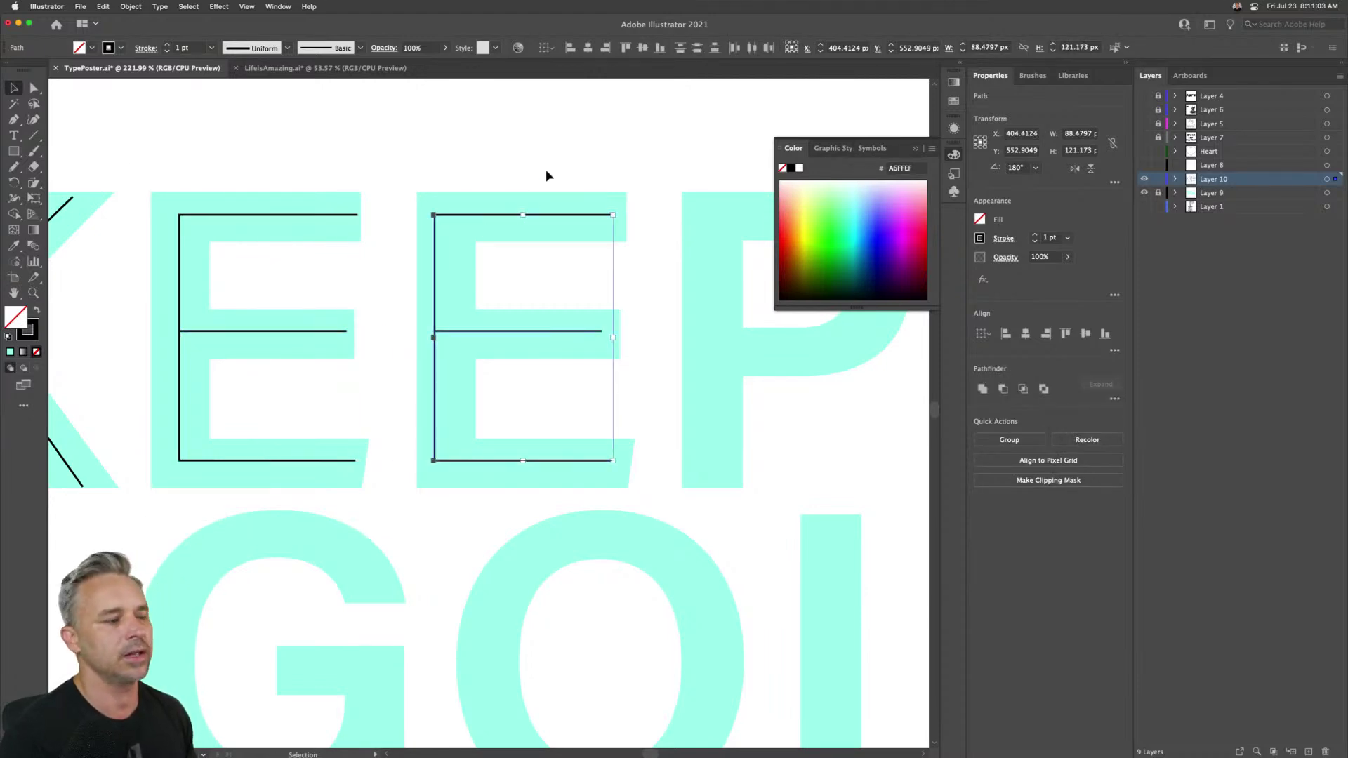
click(545, 168)
- Trace the P with one open Pen path running up the stem, along the top and around the curved bowl, ending short of the stem
scroll(555, 183, right, 5)
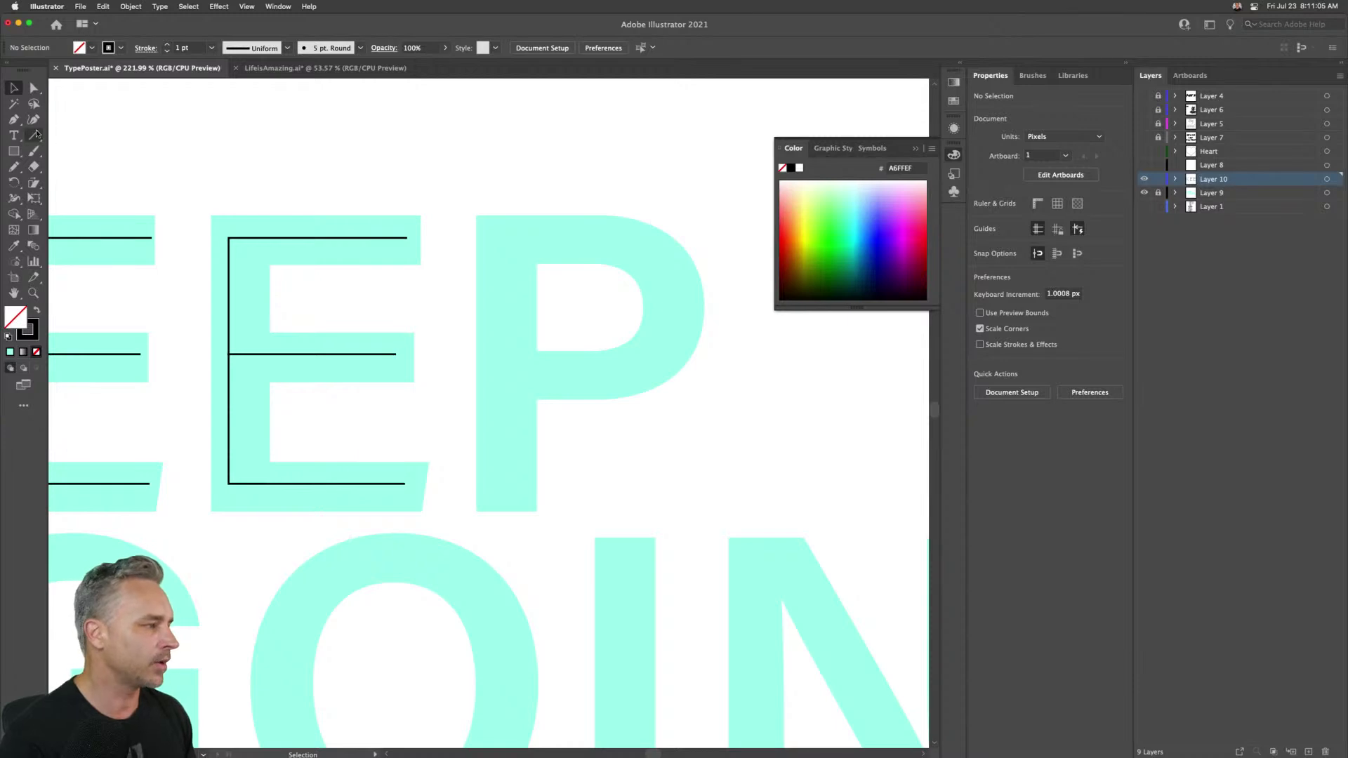
key(p)
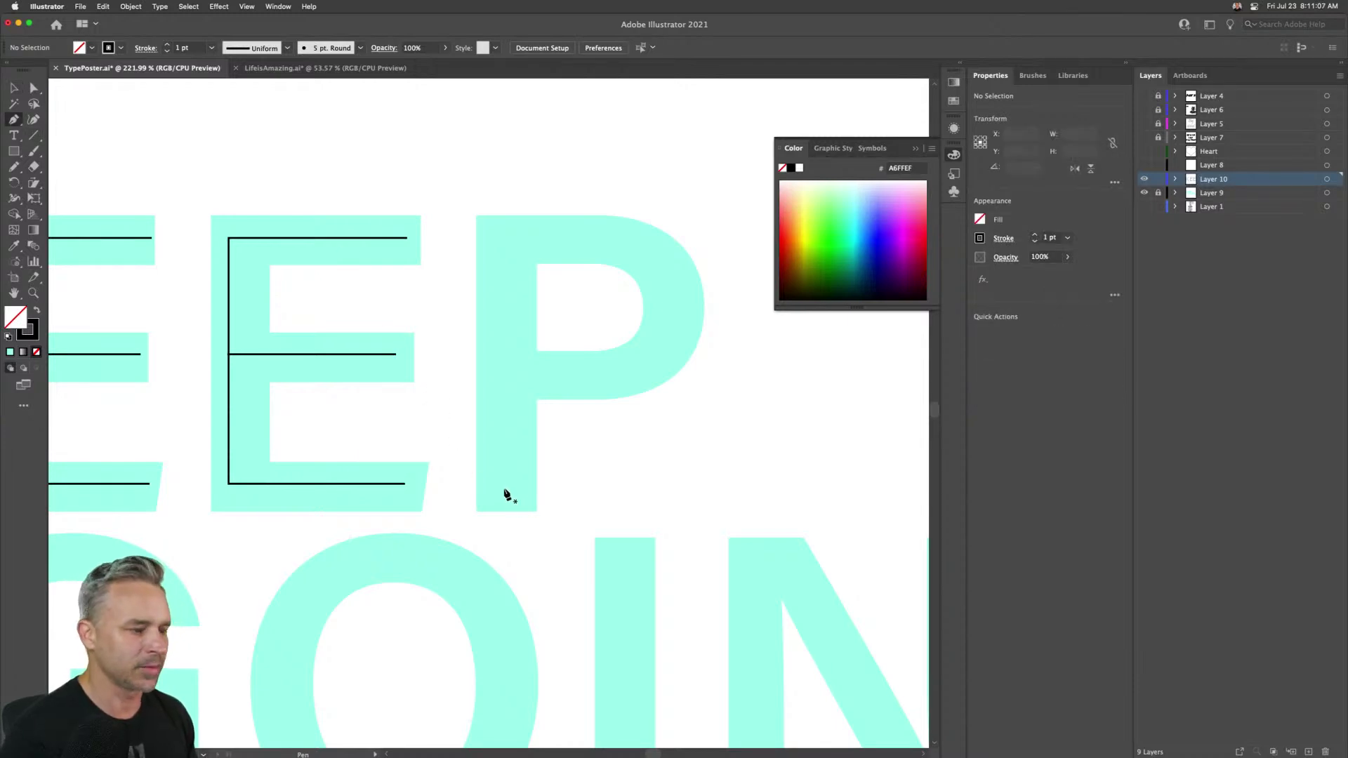
click(504, 487)
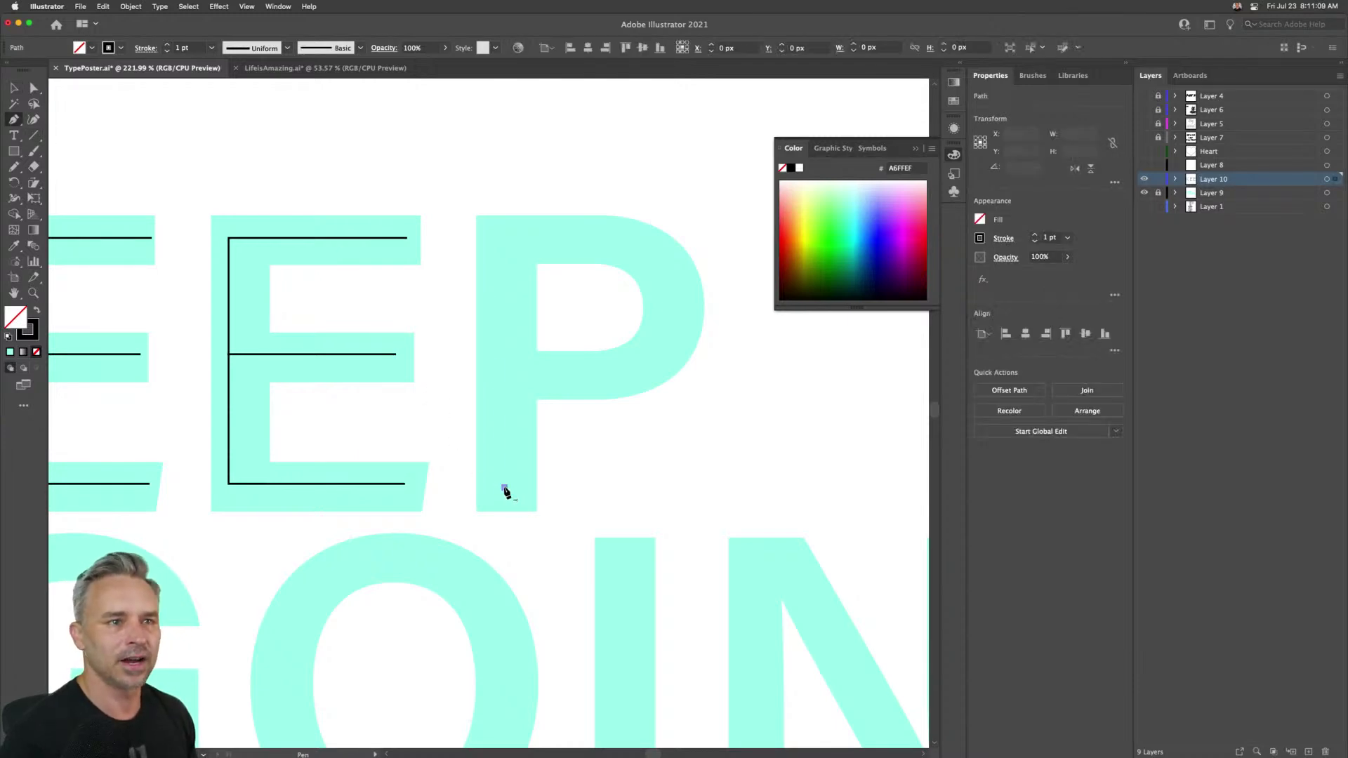
click(505, 240)
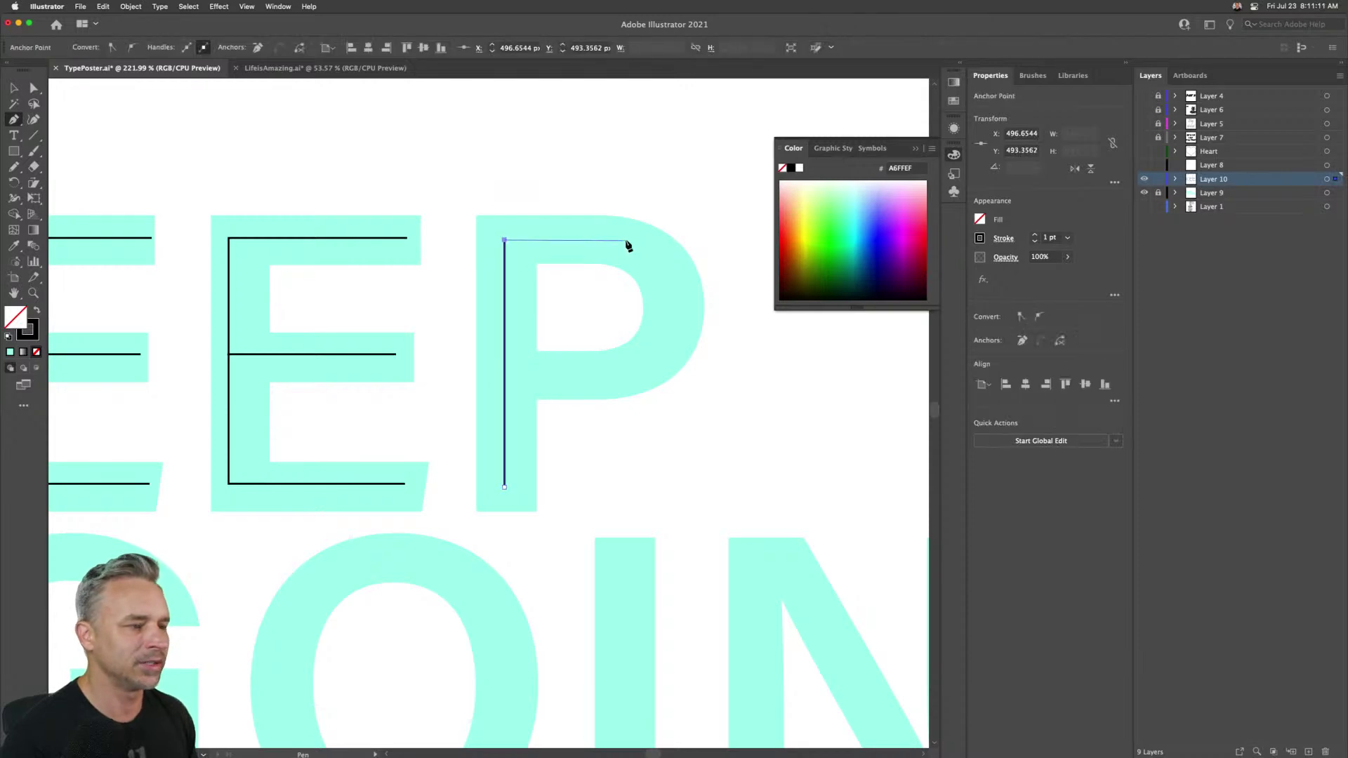
click(623, 240)
drag(672, 299, 602, 376)
click(575, 376)
click(13, 88)
- Trace the first G of GOING with one Pen path, curving around the bowl and finishing with a straight base, spur and inner crossbar
key(space)
drag(241, 187, 415, 79)
drag(202, 378, 367, 313)
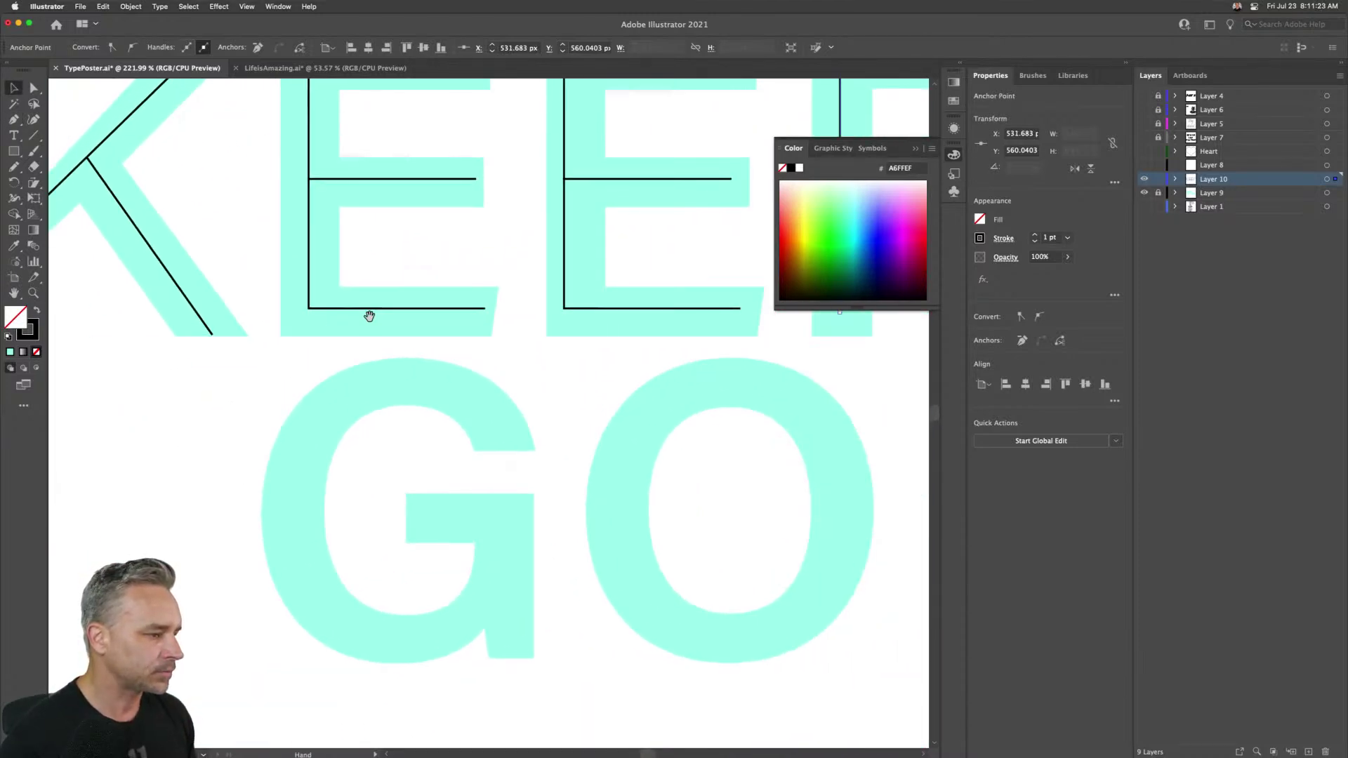
key(p)
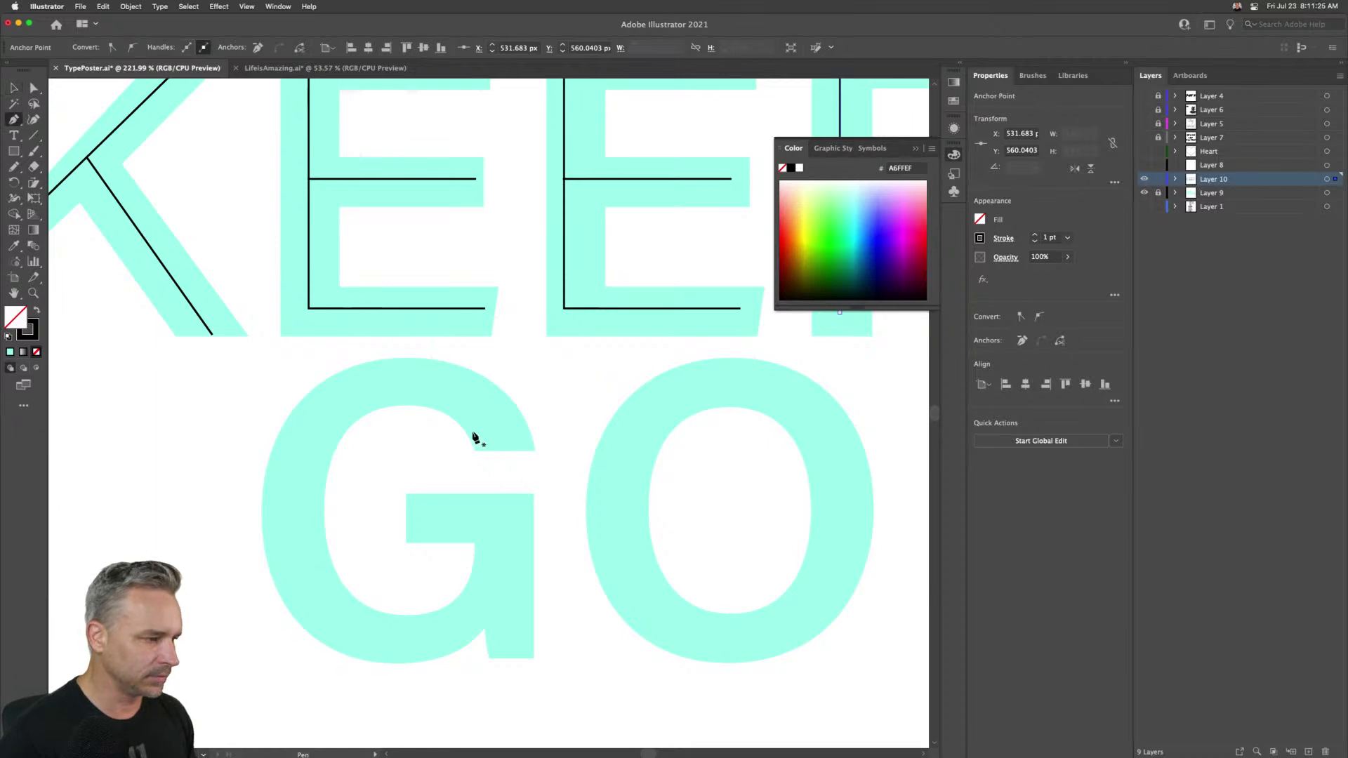
click(505, 450)
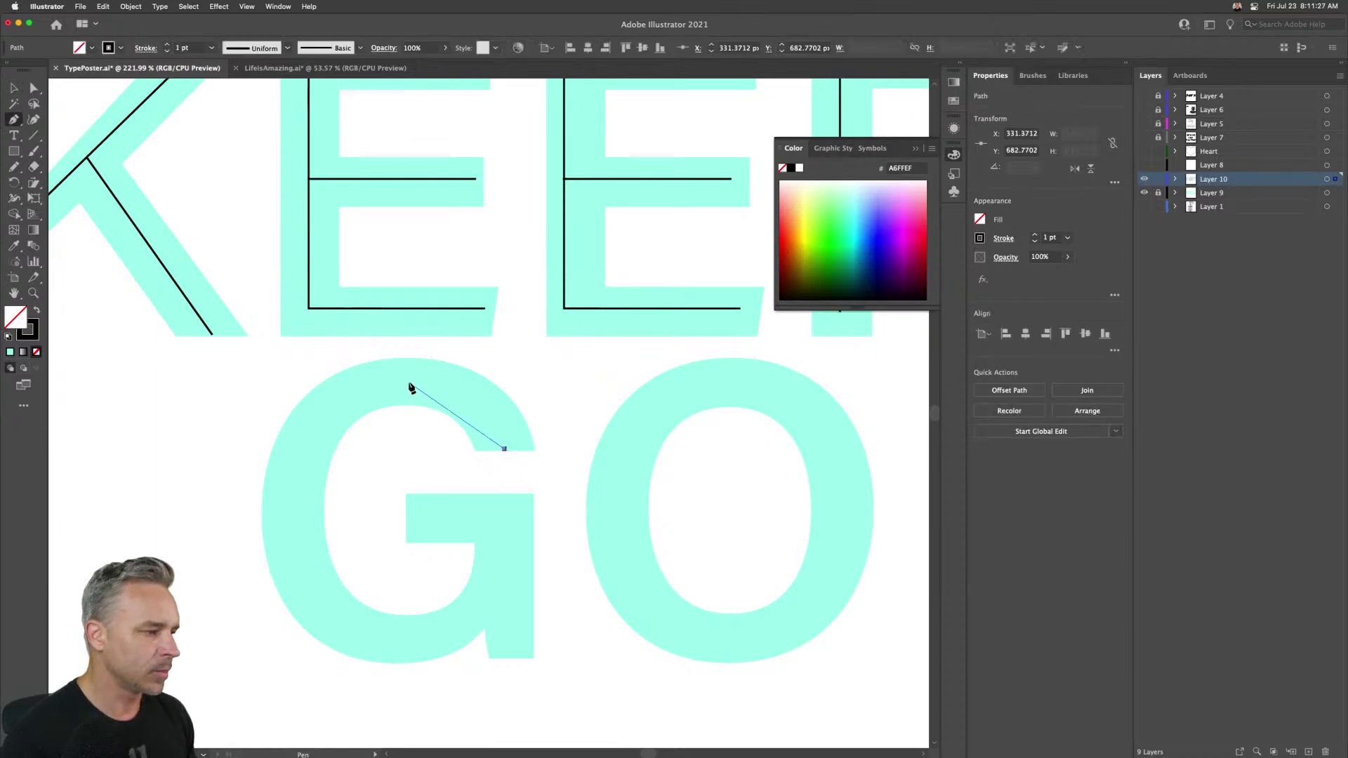
drag(407, 380, 311, 381)
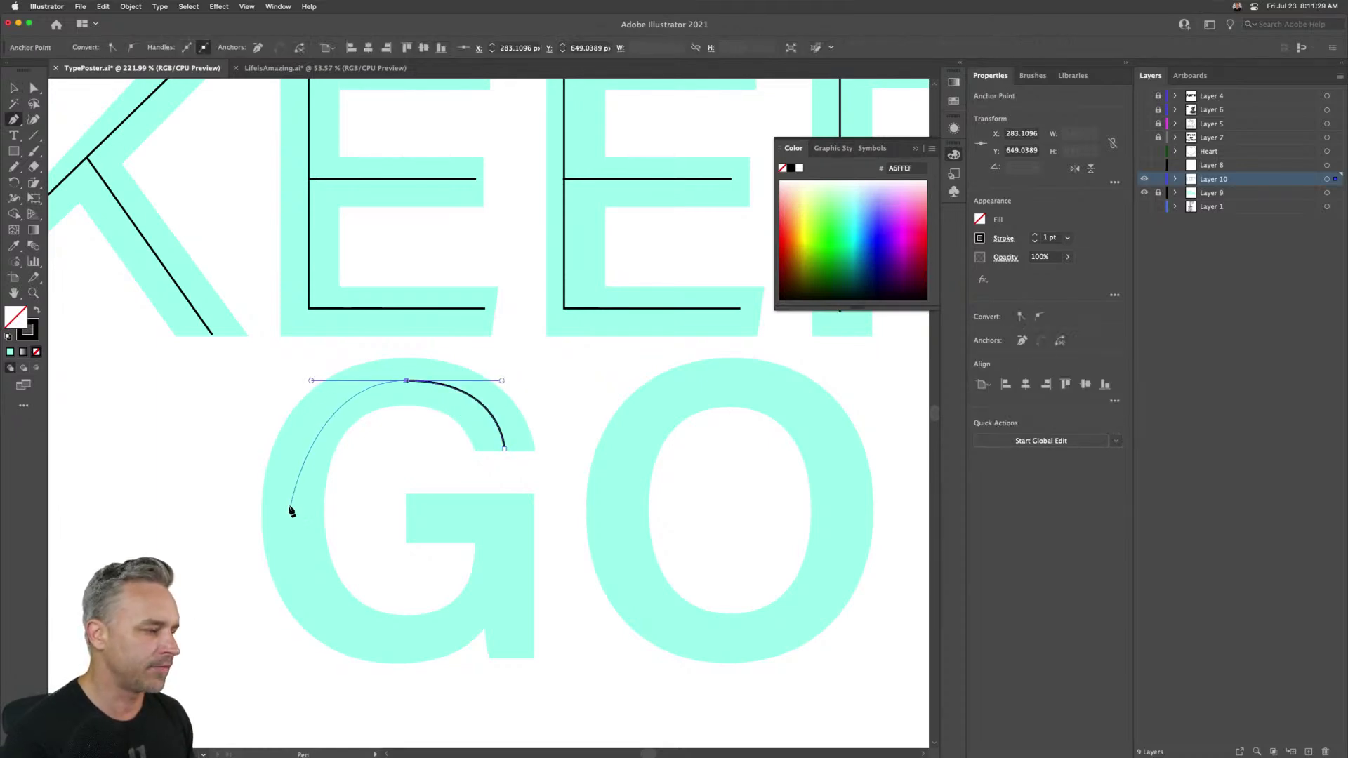
drag(296, 506, 296, 555)
drag(388, 637, 453, 637)
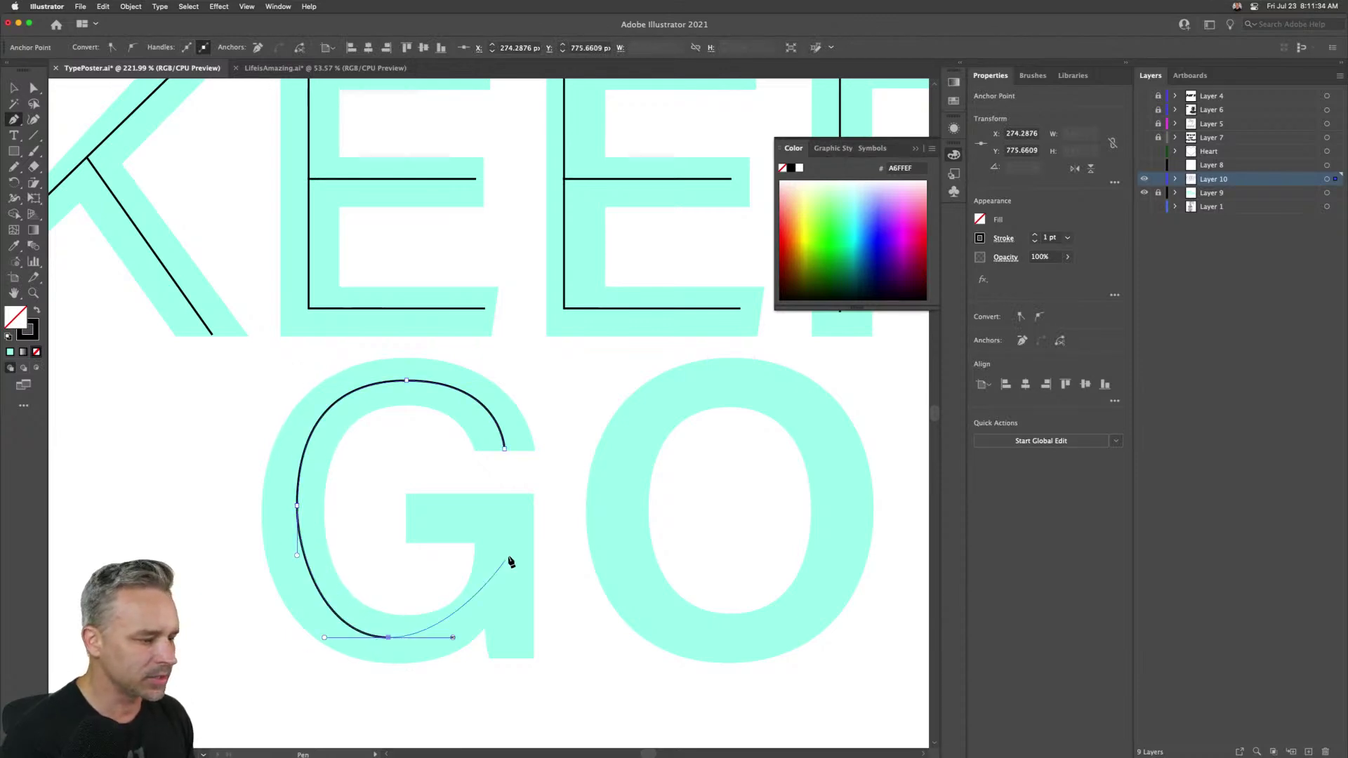
click(507, 639)
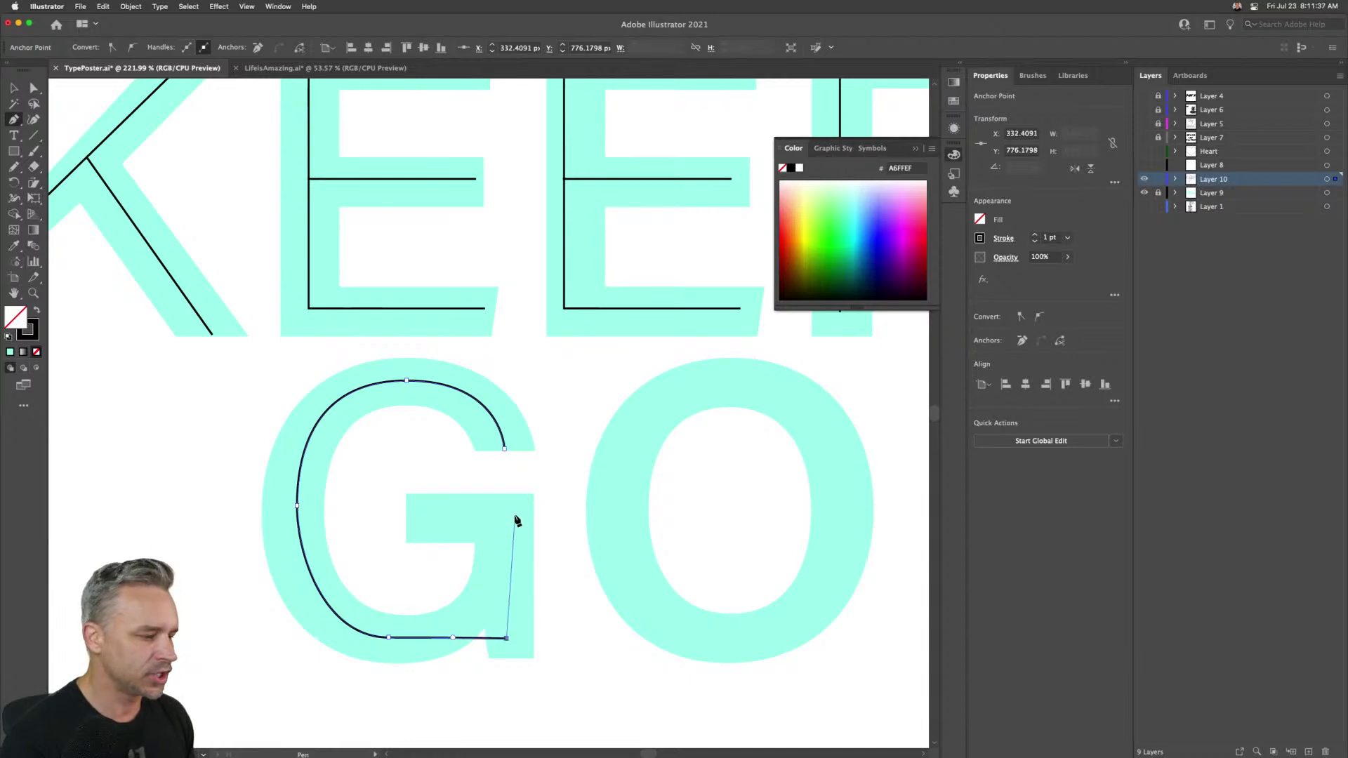
click(506, 521)
click(436, 521)
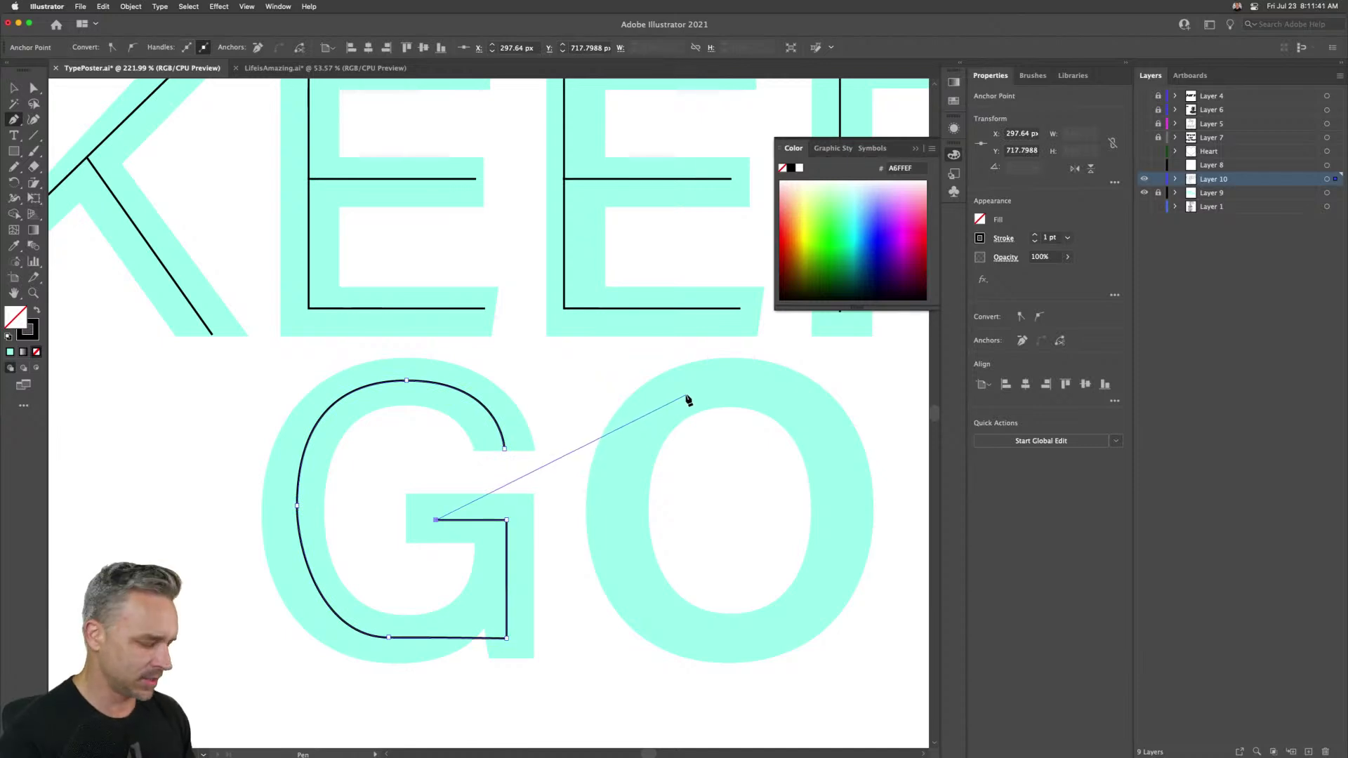
- Draw an ellipse about 108 px wide and 126 px high along the middle of the O's stroke
drag(689, 391, 625, 385)
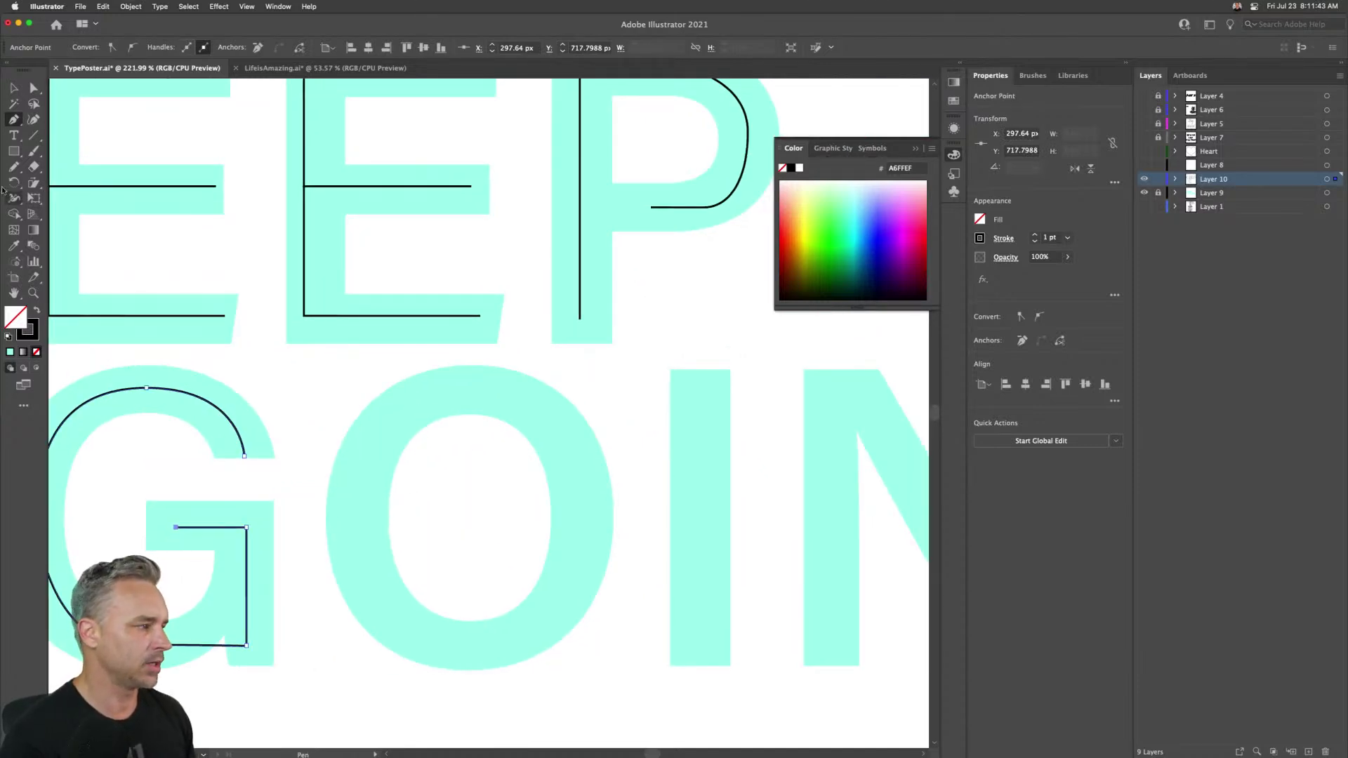
drag(14, 151, 63, 178)
drag(363, 387, 581, 644)
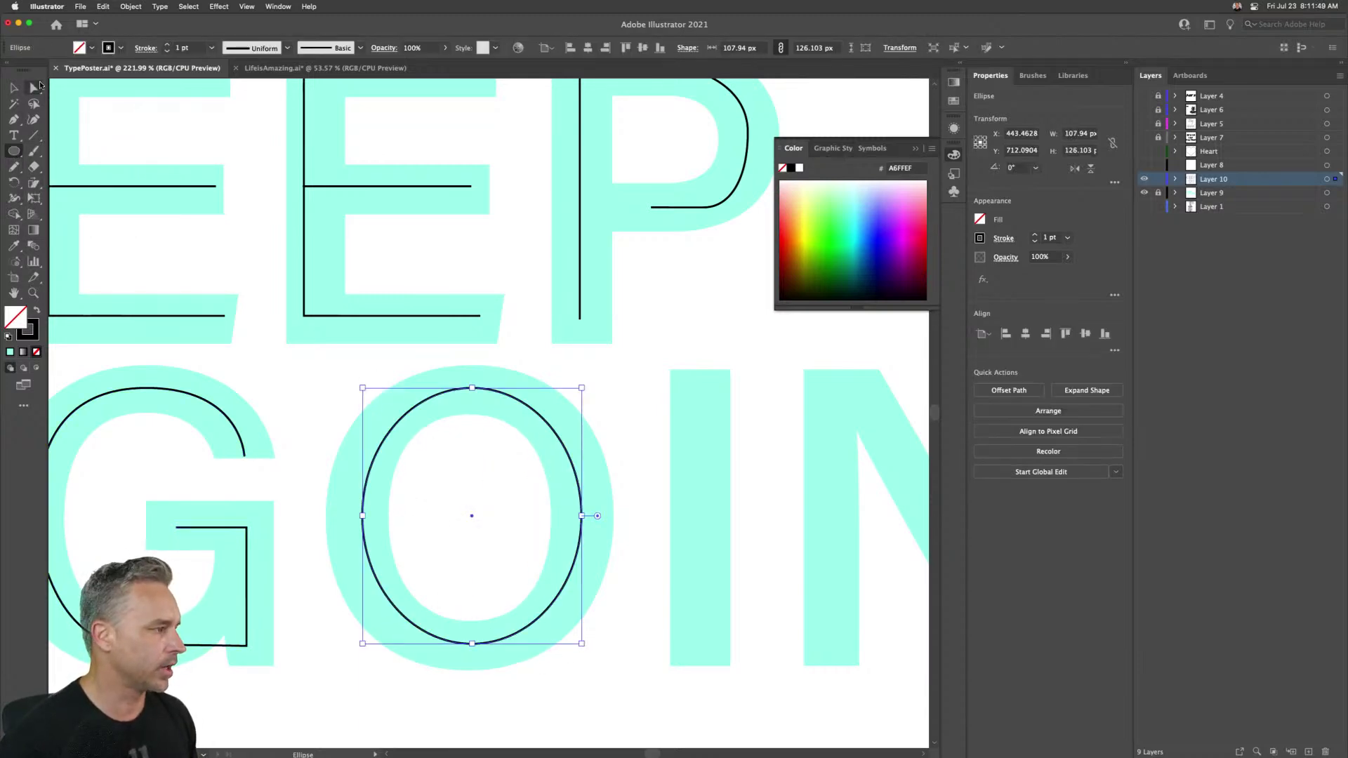
click(33, 87)
- Cut the O's ellipse with Scissors at its top anchor and on its upper-right curve, and delete the short segment between the cuts
mouse_move(33, 152)
mouse_down()
mouse_move(33, 168)
mouse_move(98, 182)
mouse_up()
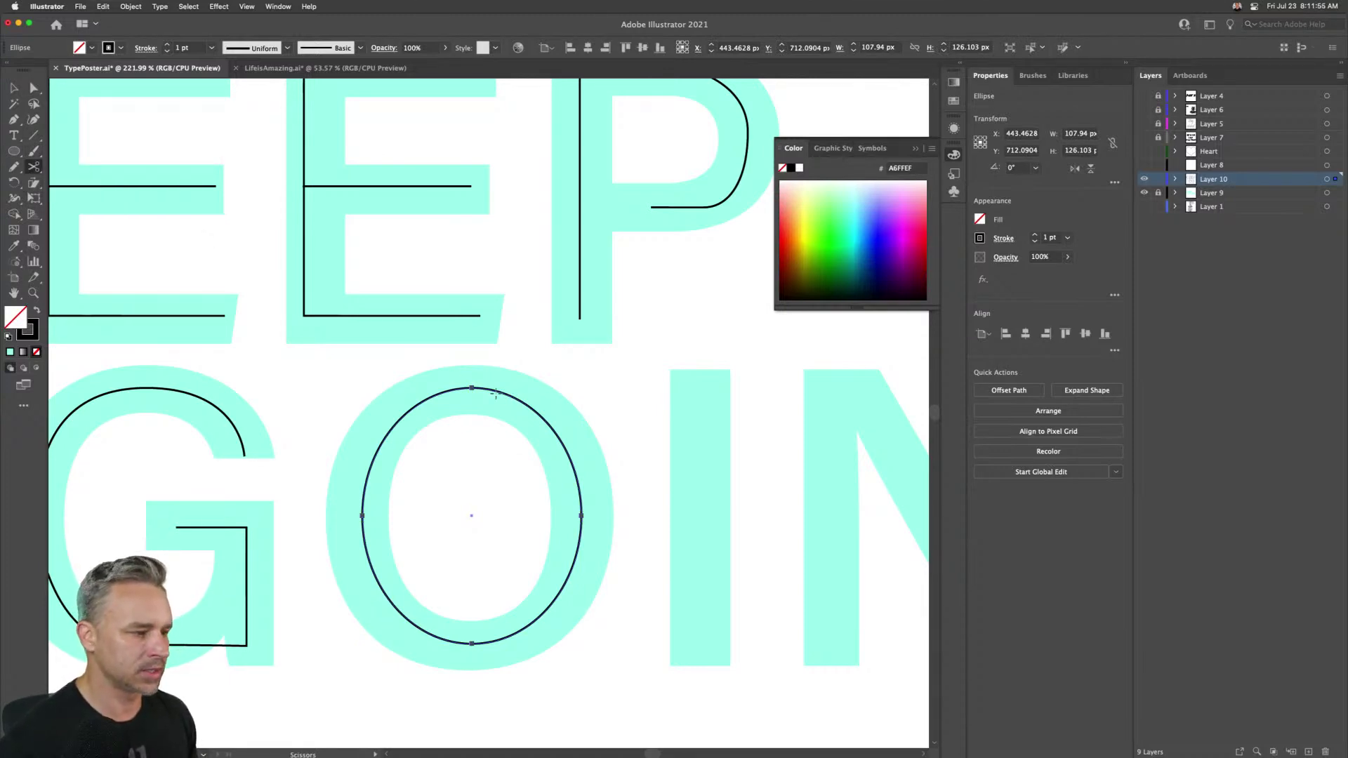
click(530, 406)
key(Return)
click(528, 405)
click(472, 387)
click(32, 88)
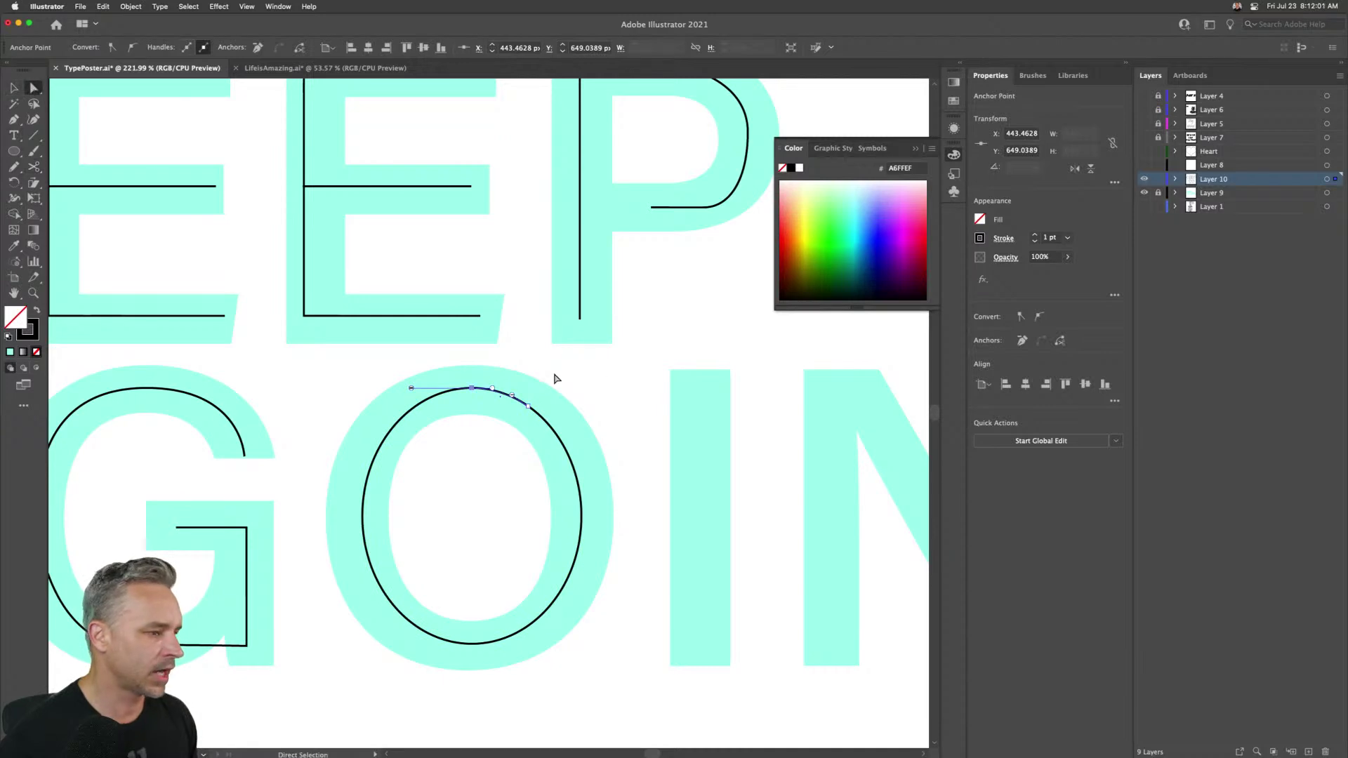
click(488, 411)
key(Delete)
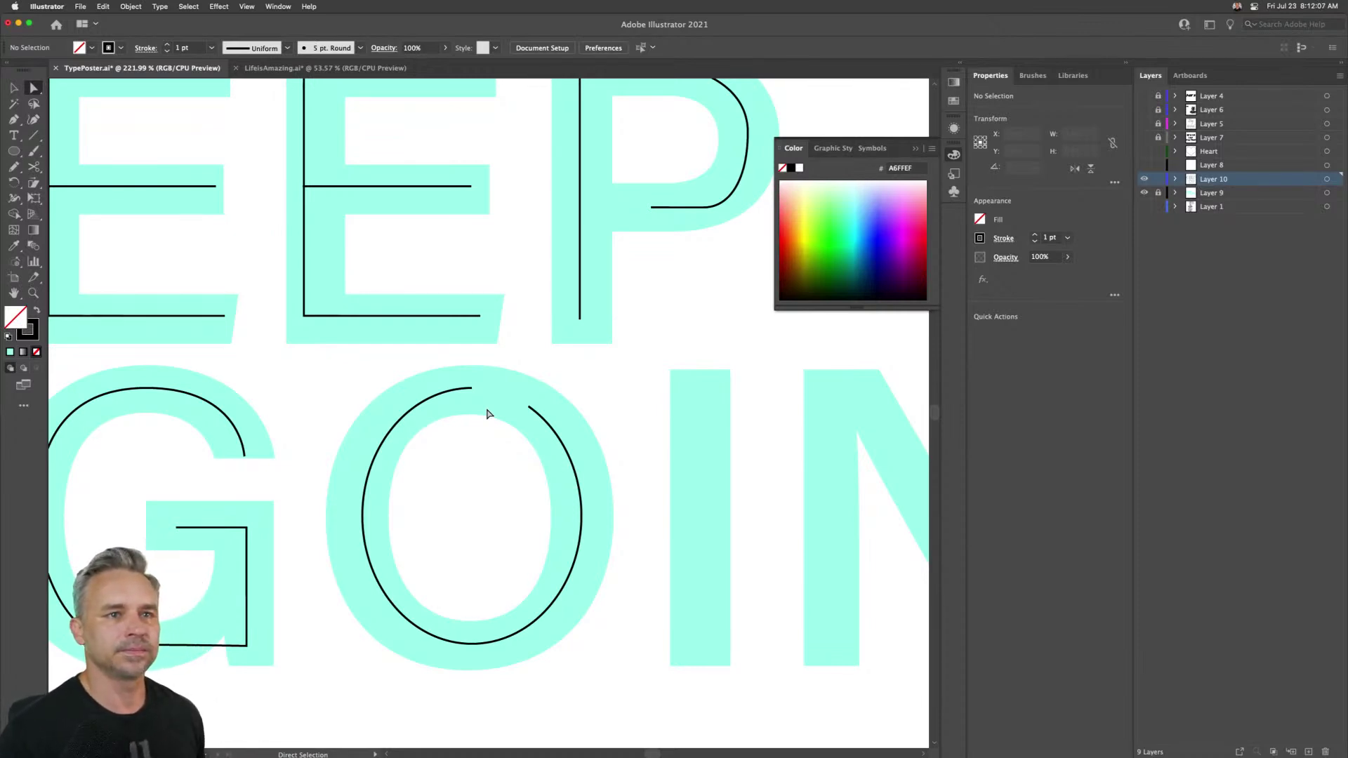
- Draw a vertical line about 140 px long down the center of the I
drag(541, 408, 272, 394)
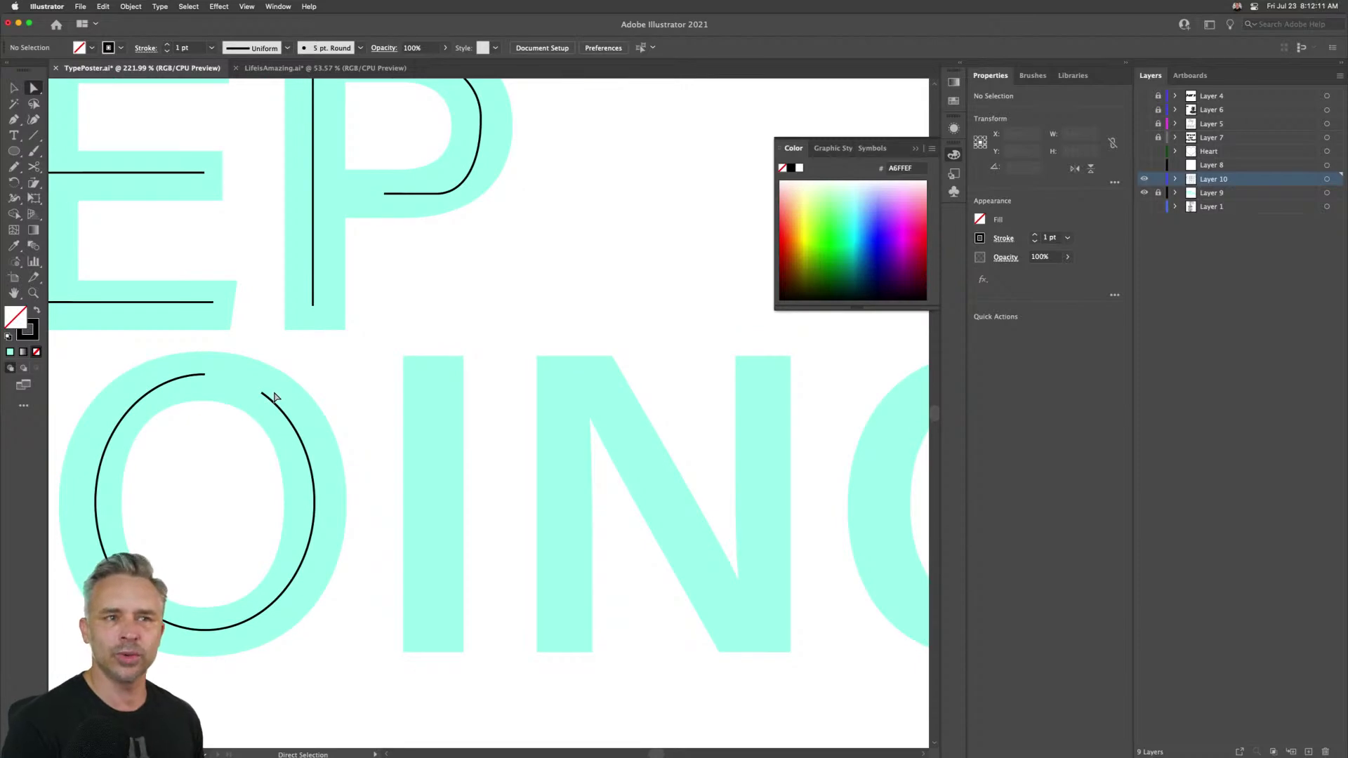
click(34, 135)
drag(434, 360, 415, 639)
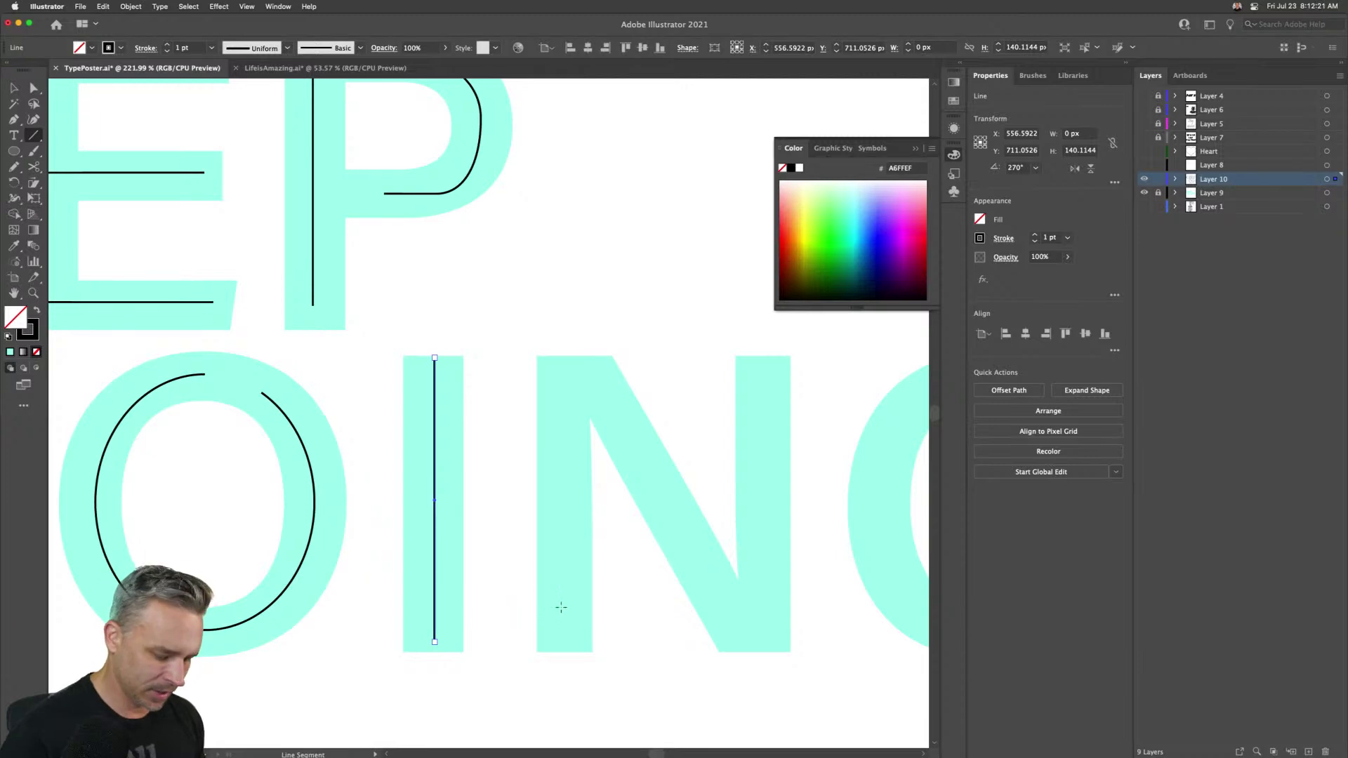
- Trace the N with one Pen path running up the first stem, down the diagonal and up the second stem
key(p)
click(564, 649)
shift+click(566, 370)
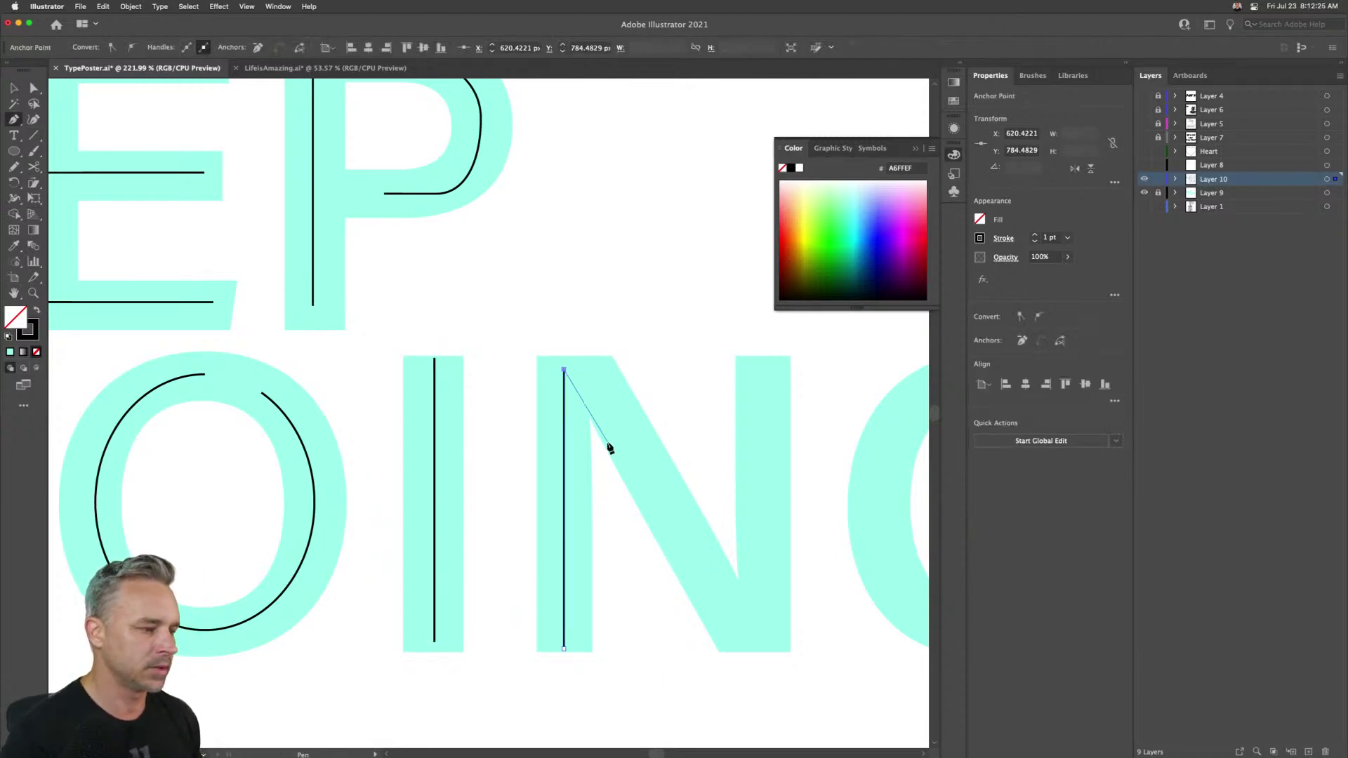
click(752, 640)
shift+click(752, 367)
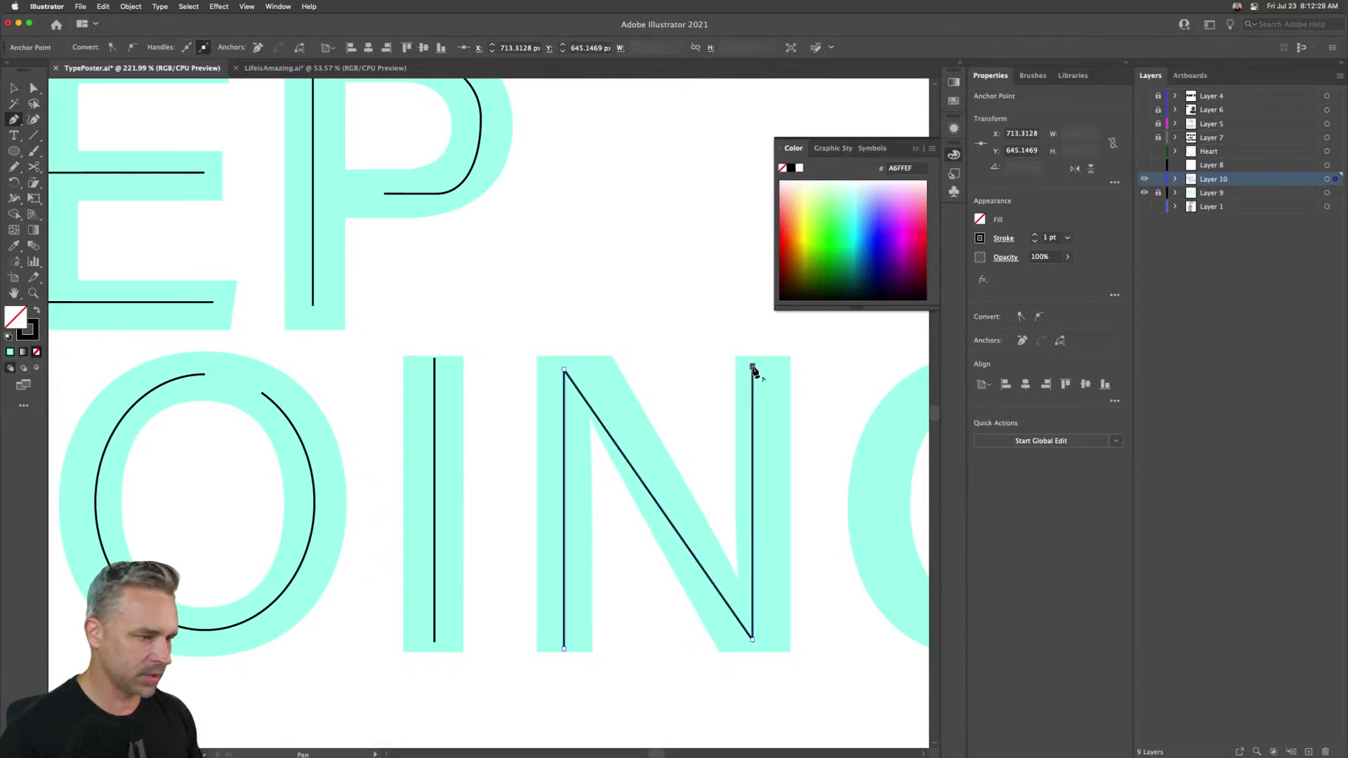
- Duplicate the traced G path onto the final G of GOING and deselect it
key(super+0)
key(v)
drag(412, 511, 618, 431)
click(541, 256)
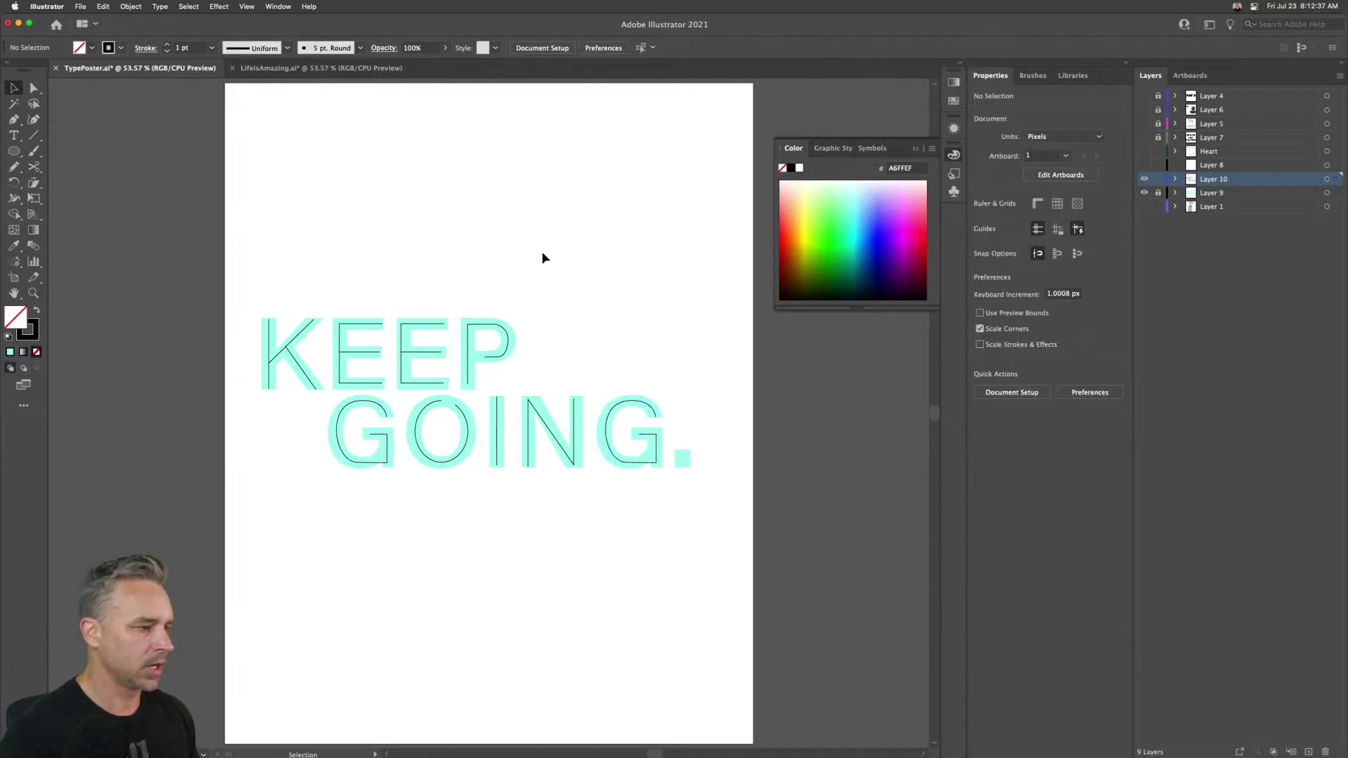
- Draw two black-filled, strokeless rectangles beside the P: a horizontal one and an upright one about 16 px wide and 58 px high
key(super+equal)
key(super+equal)
key(super+equal)
key(super+equal)
drag(544, 265, 472, 434)
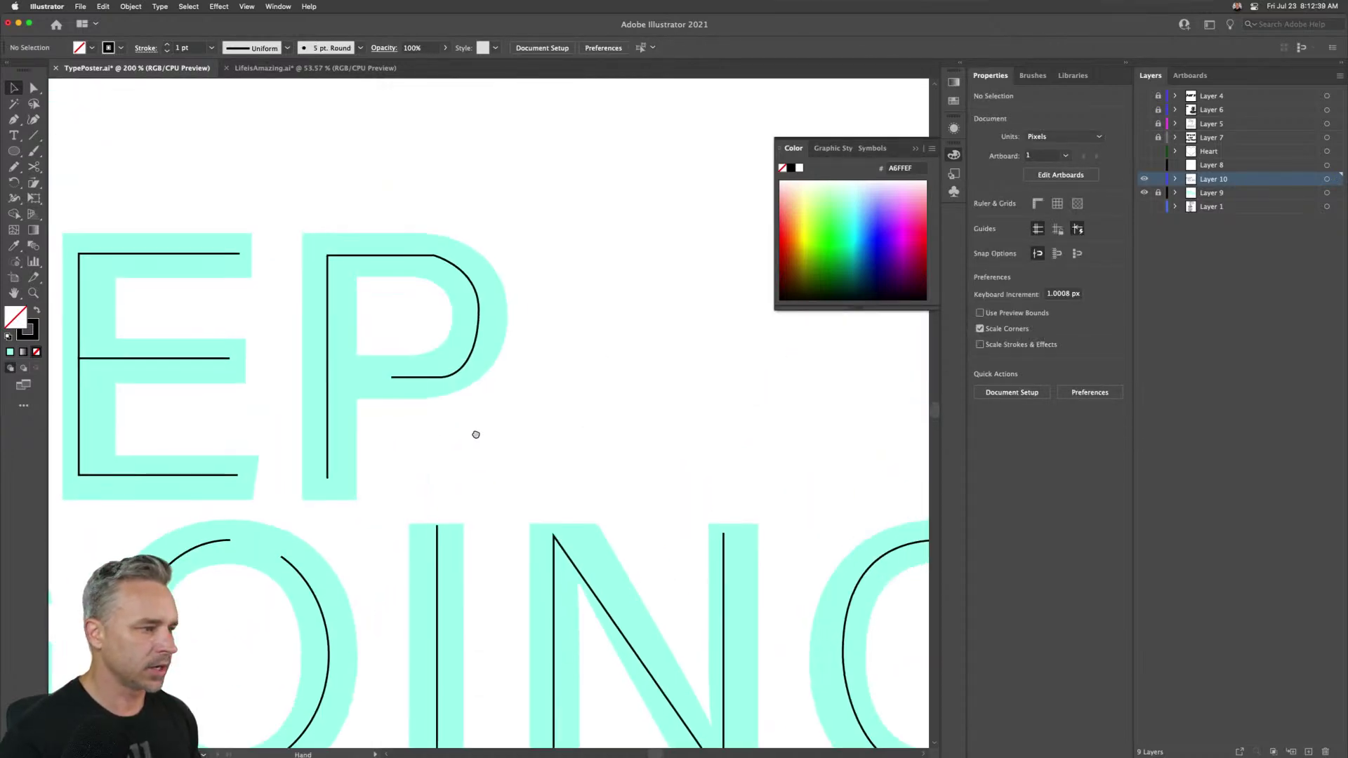
click(14, 151)
drag(14, 151, 70, 149)
click(36, 310)
mouse_move(544, 235)
mouse_down()
mouse_move(658, 279)
mouse_move(634, 277)
mouse_up()
drag(636, 203, 669, 309)
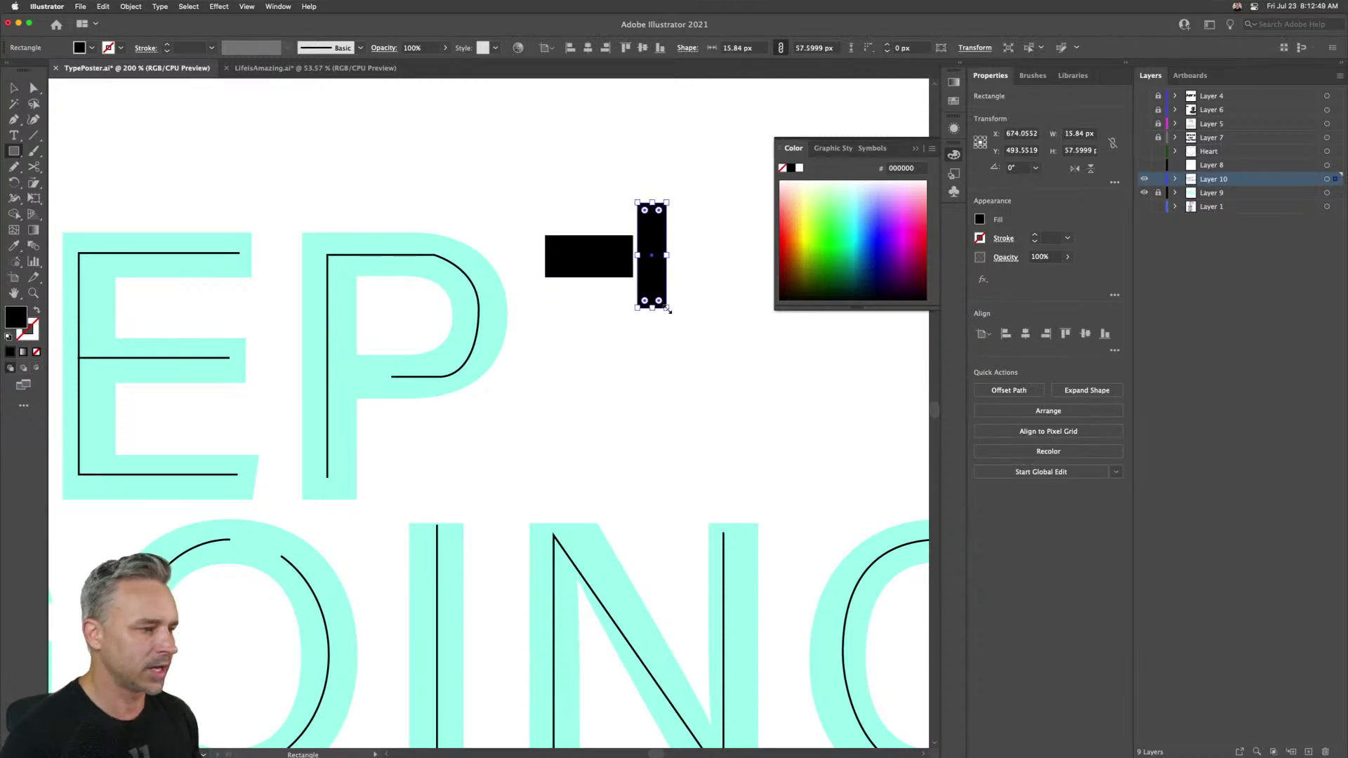
- Create a black three-point triangle beside the upright rectangle with the Star tool, using radii of 25 px and 50 px
key(super+equal)
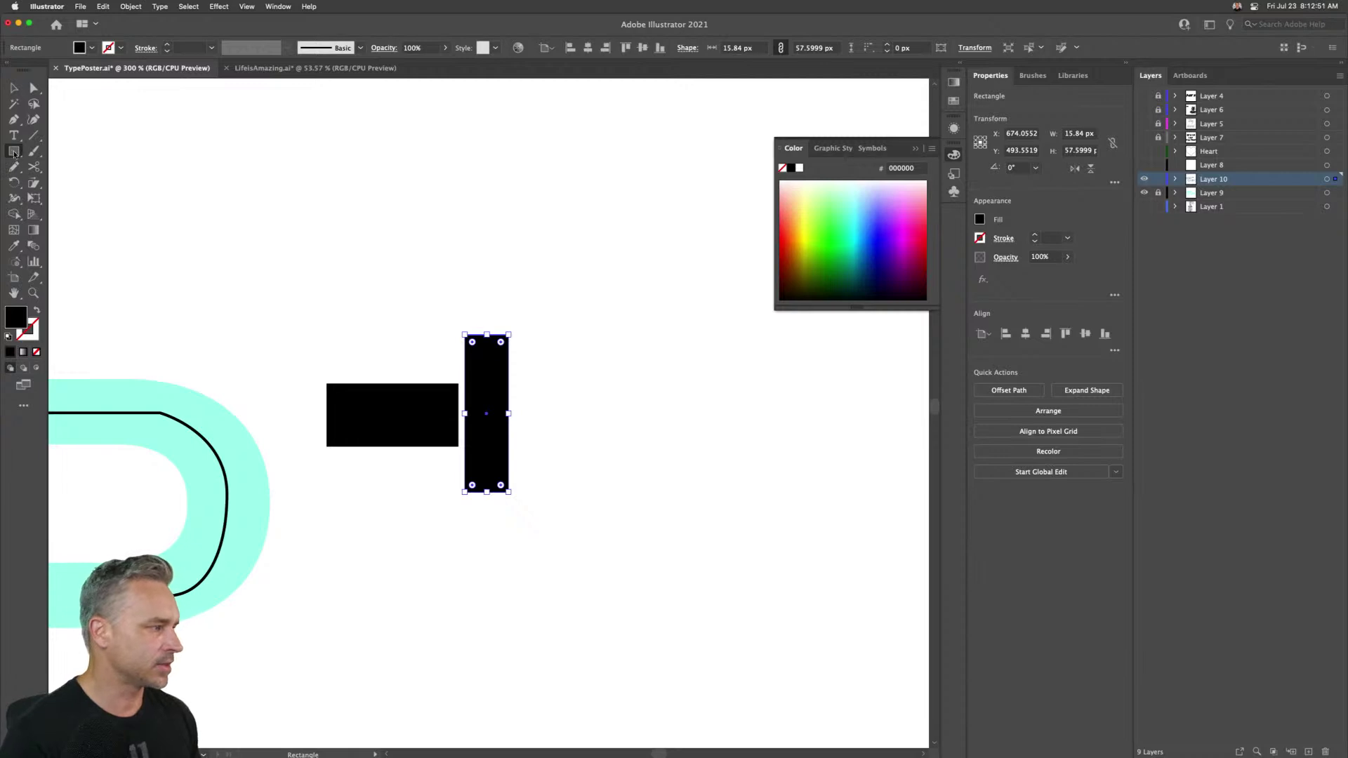
drag(15, 151, 60, 211)
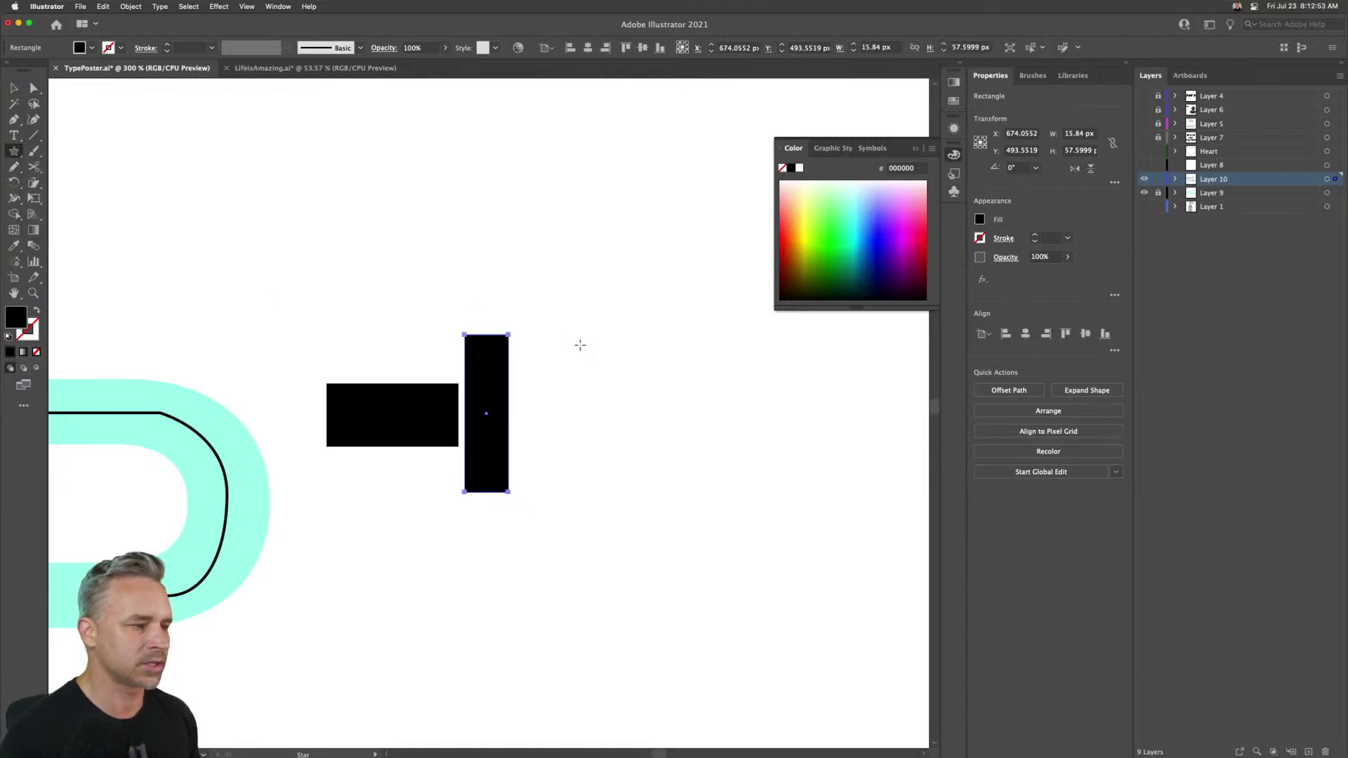
click(614, 377)
drag(421, 202, 638, 338)
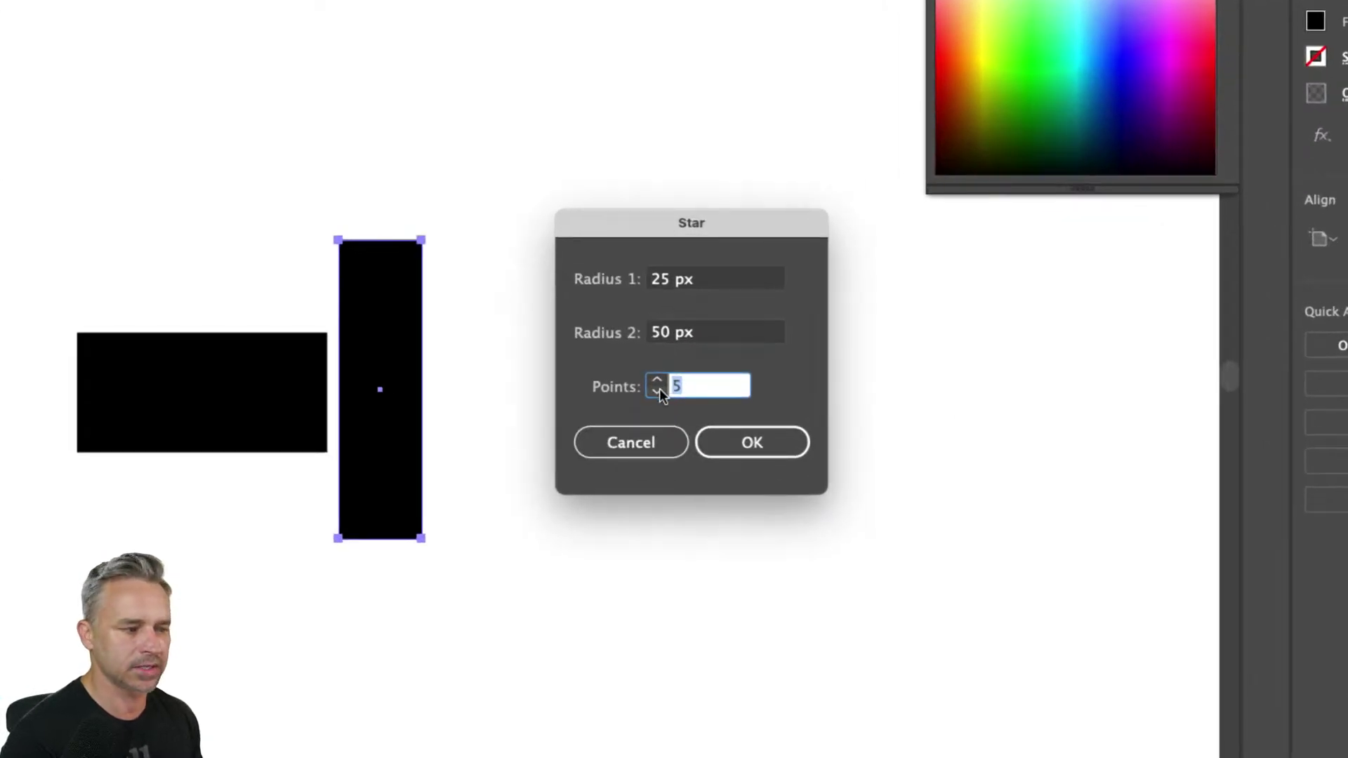
click(723, 445)
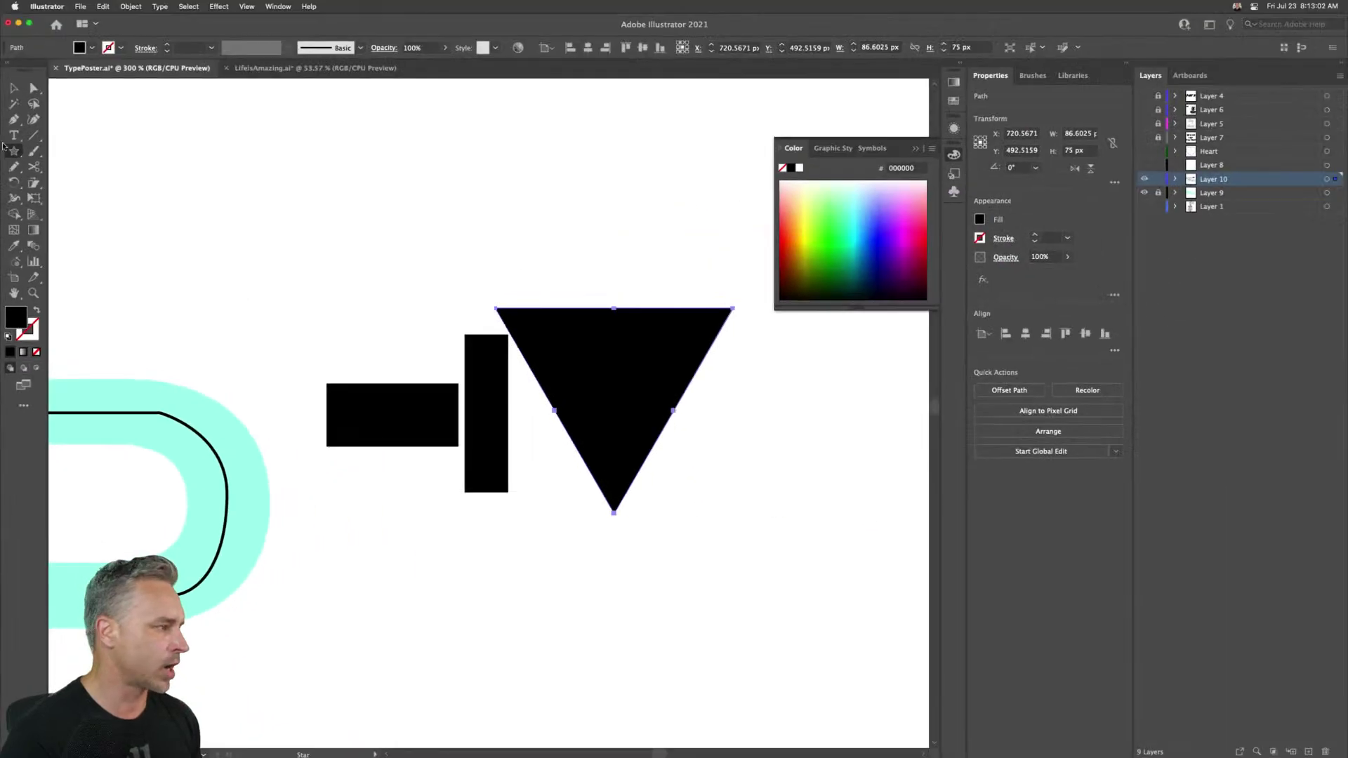
- Rotate the triangle 90° so that it points right and delete the upright rectangle
click(14, 88)
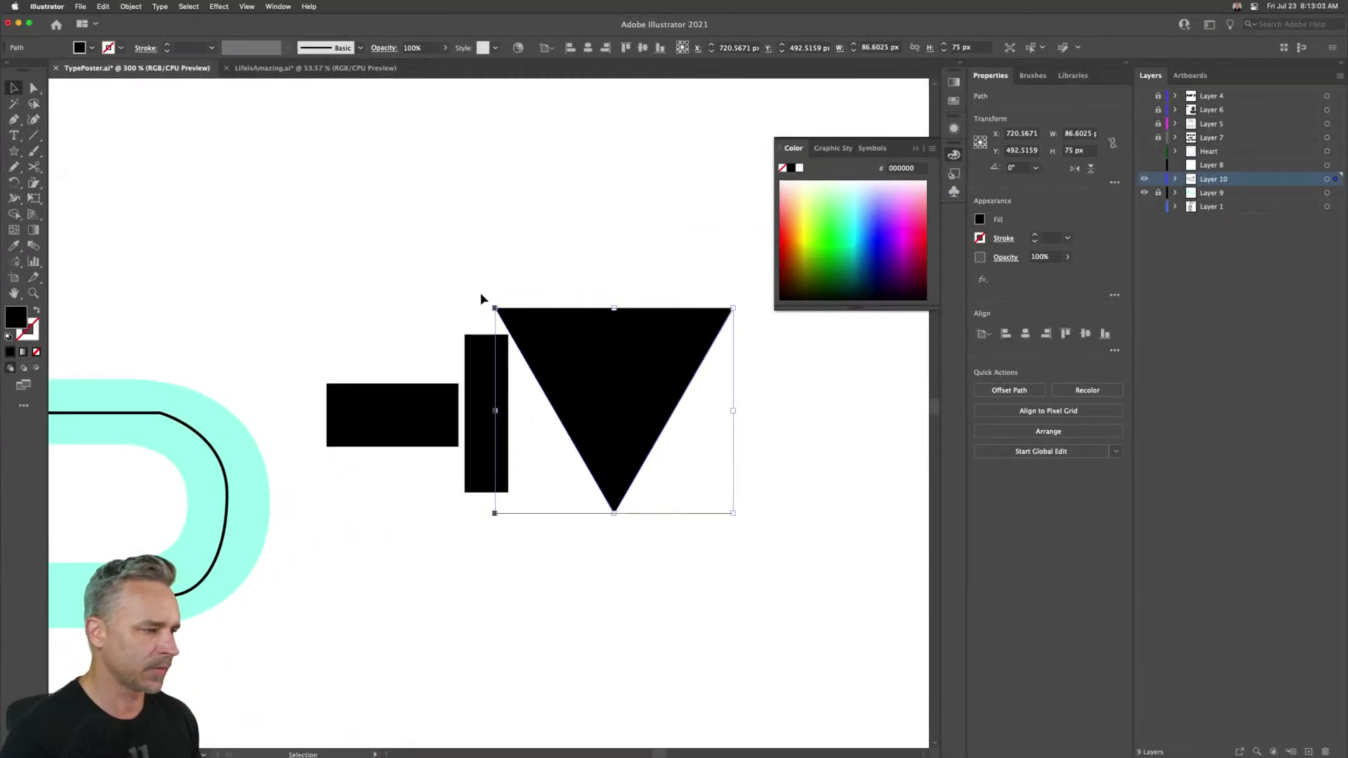
drag(490, 301, 492, 628)
click(486, 421)
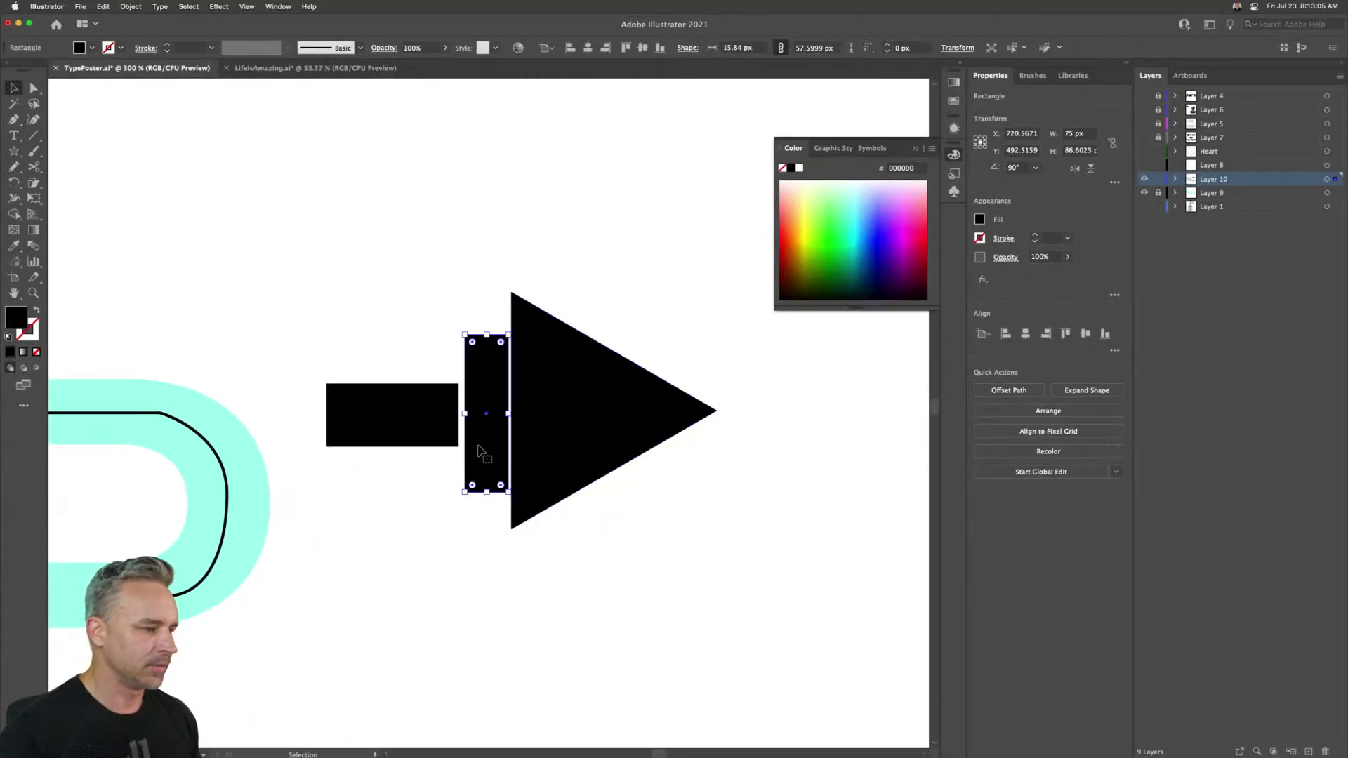
key(Delete)
- Scale the triangle down to about 41 px high and place the horizontal rectangle against its flat side to form an arrow
click(630, 392)
drag(718, 289, 609, 417)
drag(293, 312, 626, 528)
click(440, 351)
drag(423, 406, 473, 465)
- Align the rectangle and triangle on their vertical centers and nudge the rectangle slightly into the triangle to close the gap
shift+click(560, 478)
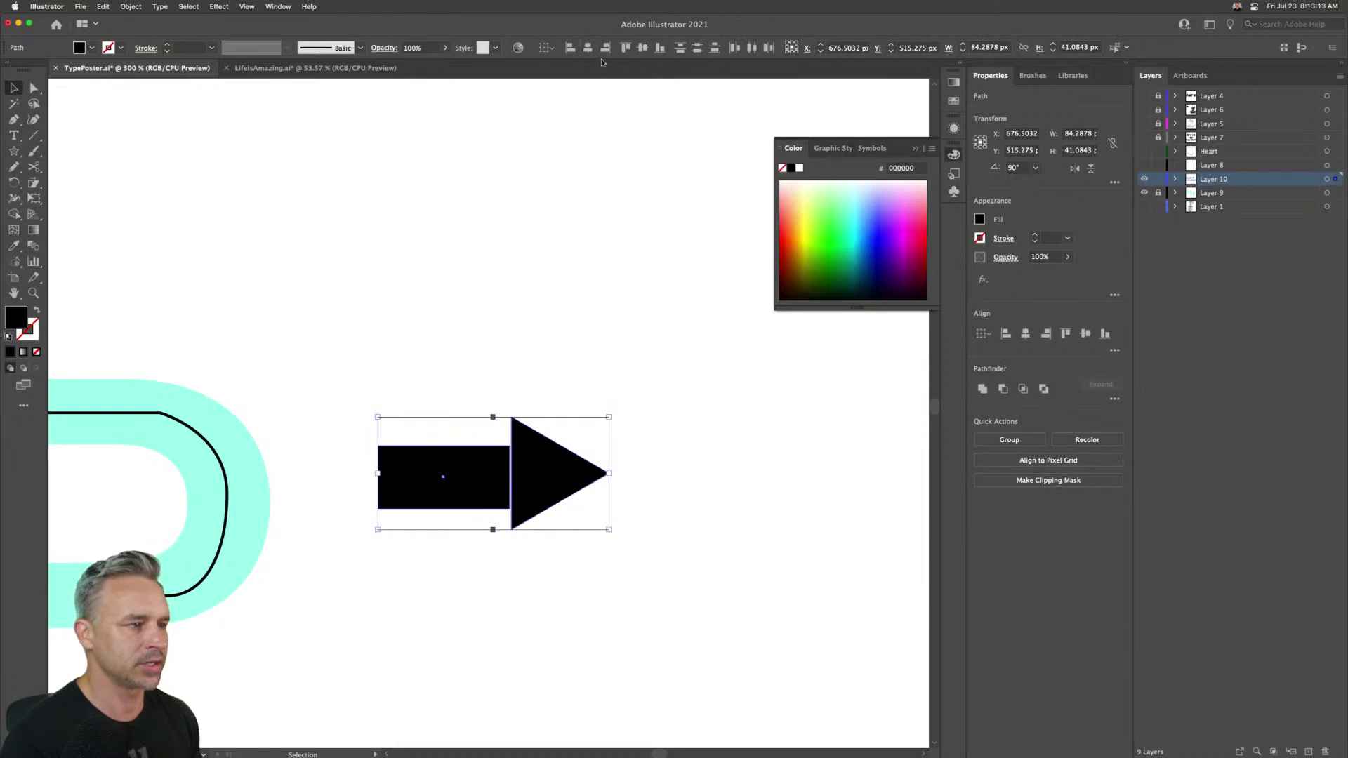
click(642, 49)
click(422, 337)
click(404, 484)
drag(404, 484, 410, 489)
click(405, 340)
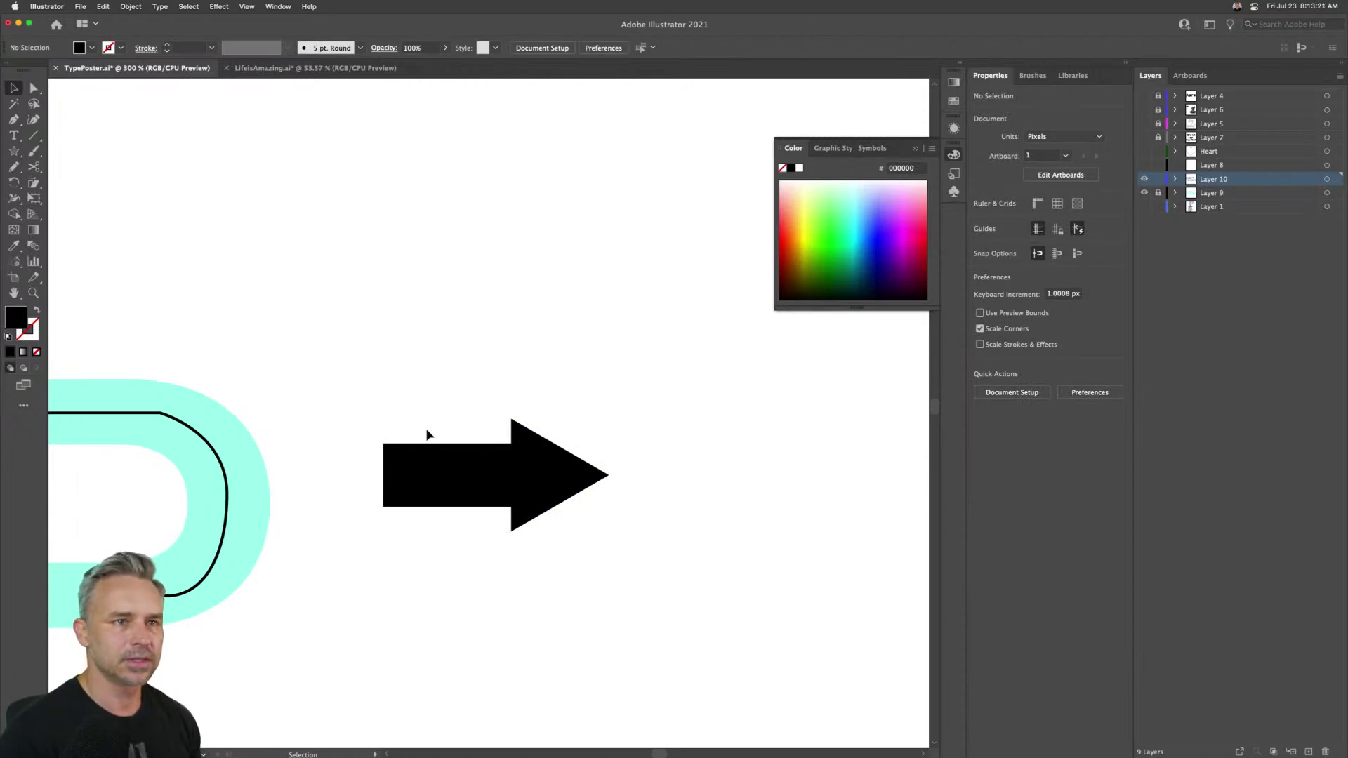
- Create a new Pattern Brush from the arrow's rectangular shaft
click(914, 148)
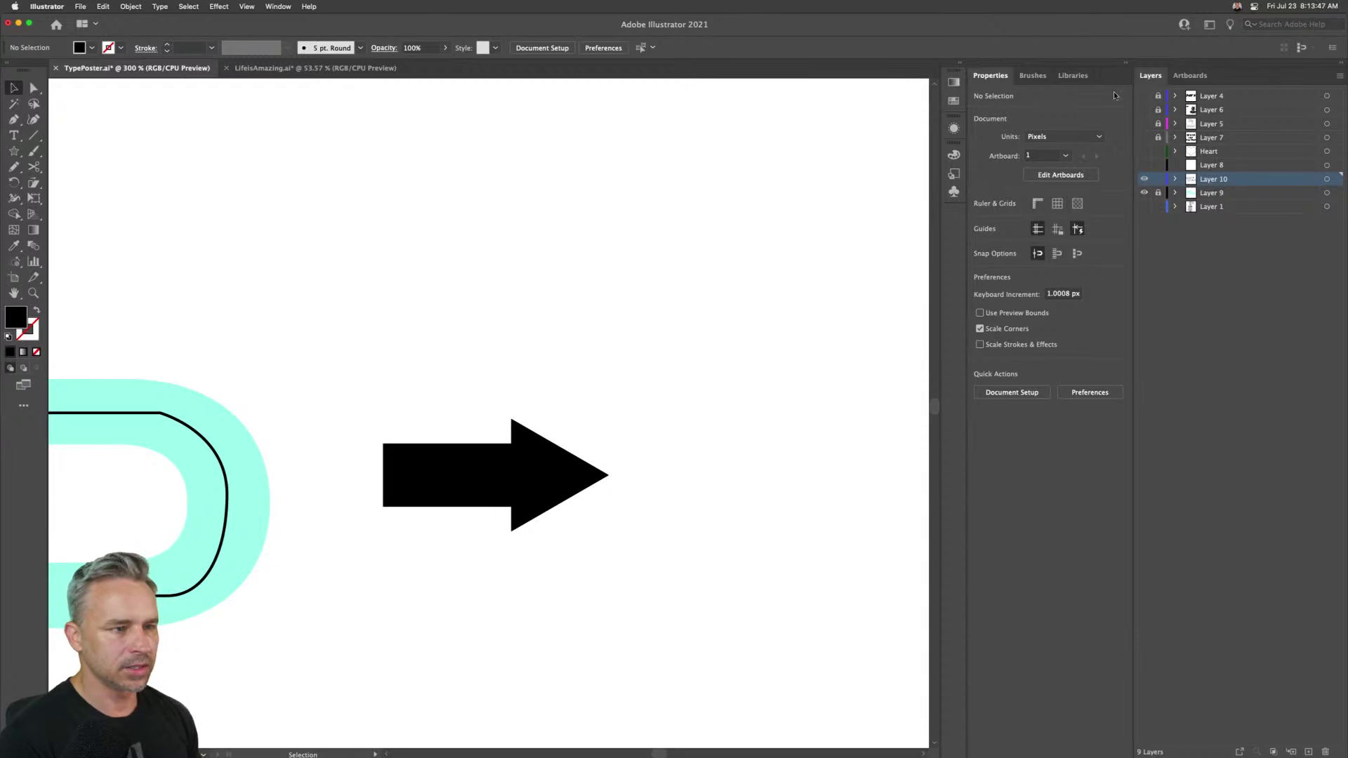
click(1073, 75)
click(995, 75)
click(1036, 76)
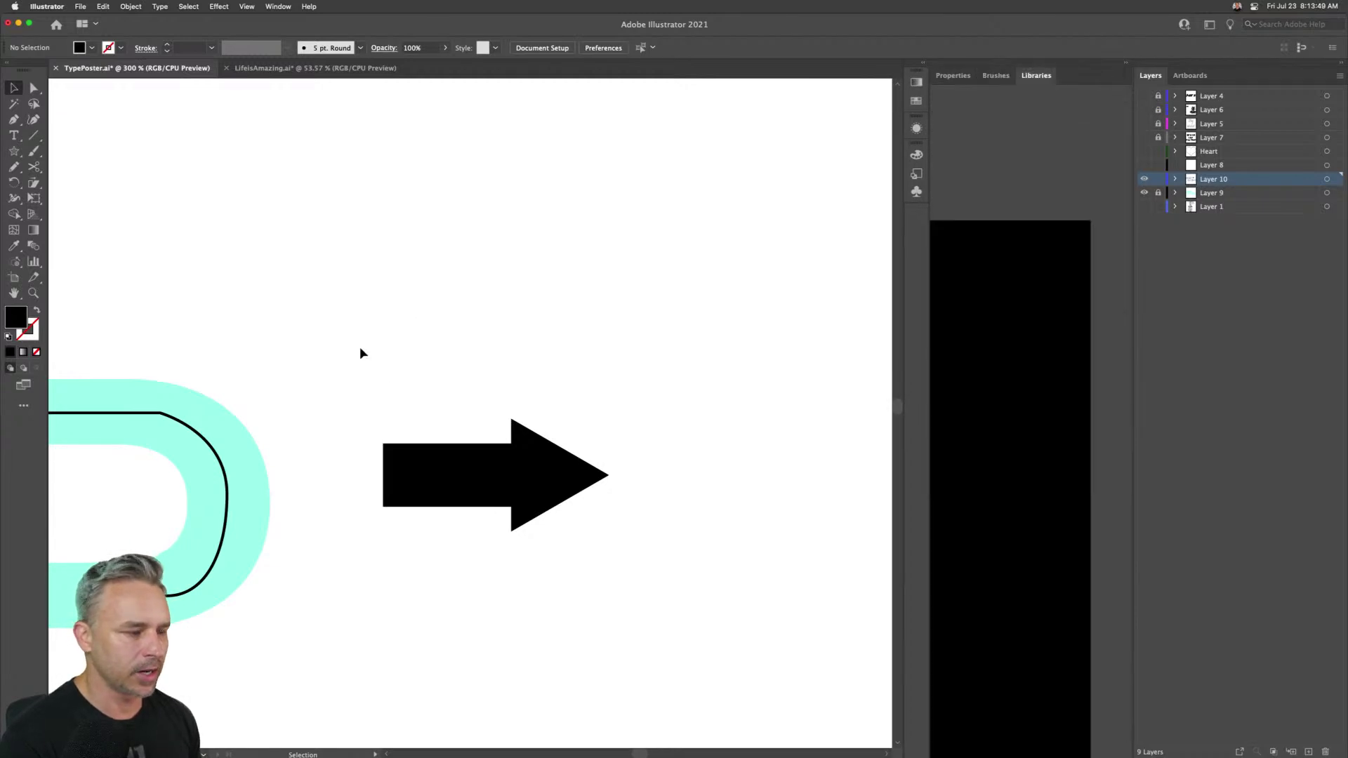
click(424, 490)
click(1000, 76)
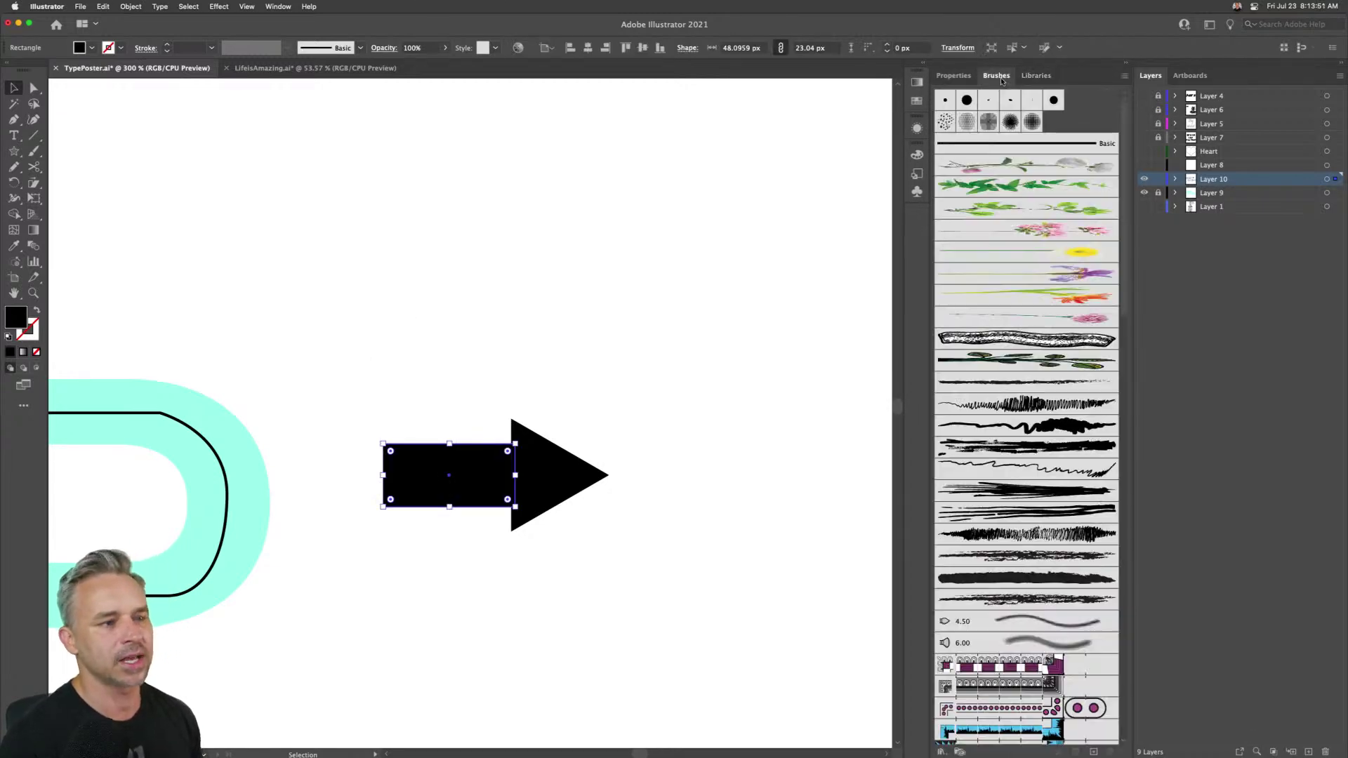
drag(430, 468, 960, 684)
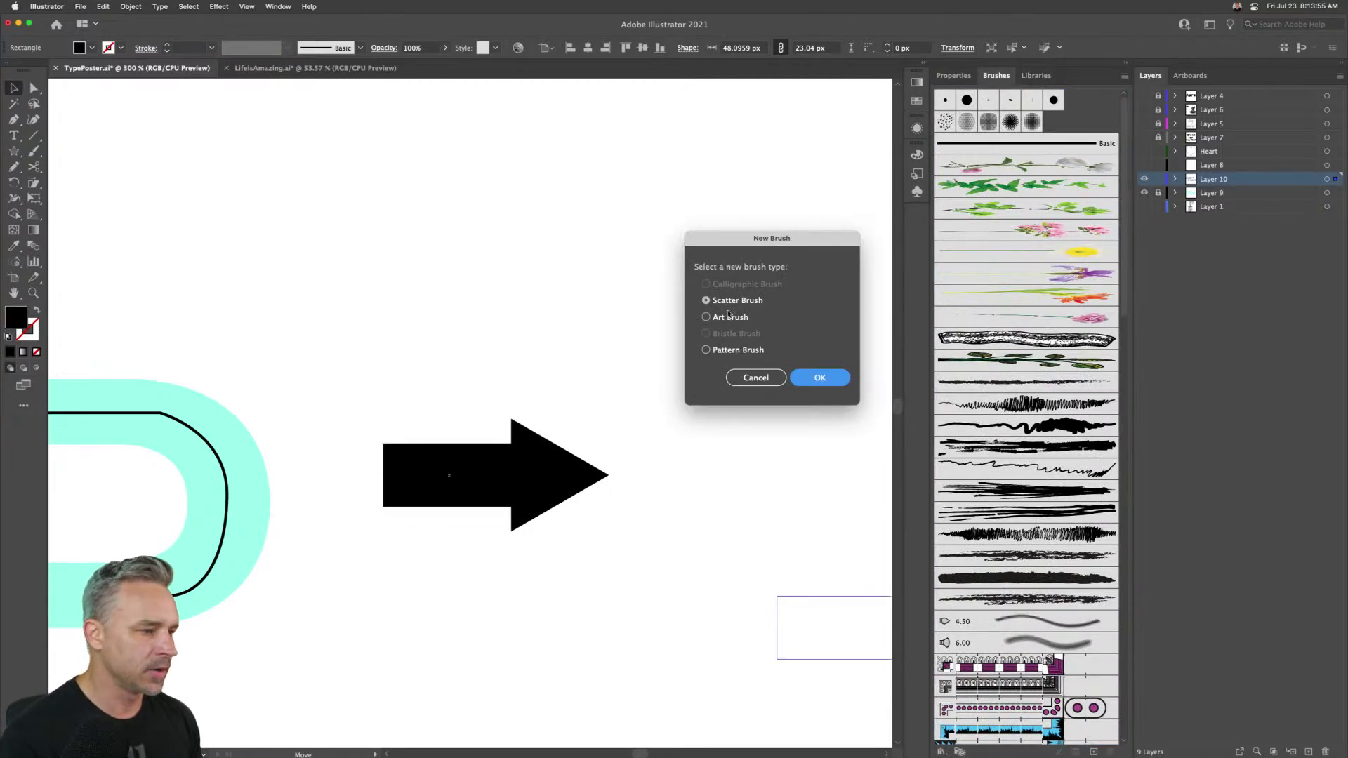
click(723, 350)
click(819, 378)
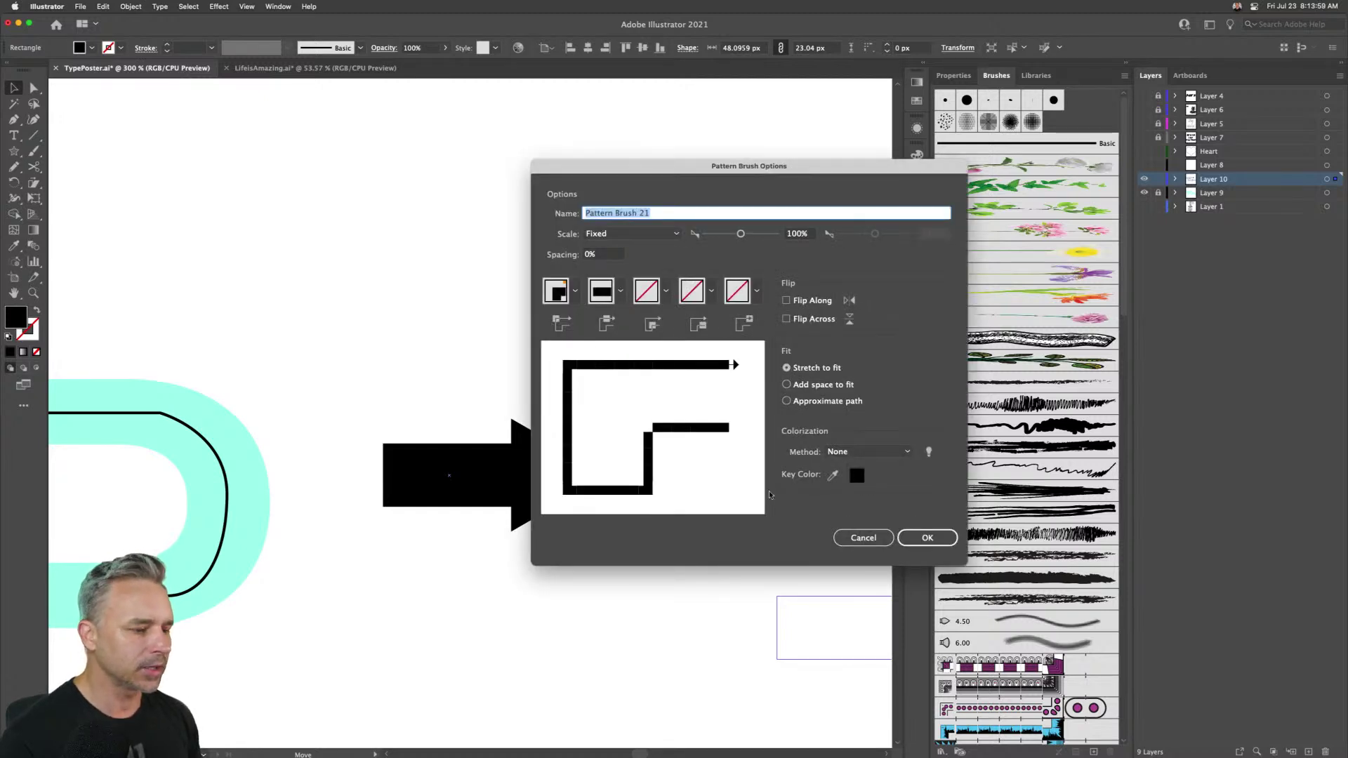
- Give the pattern brush an auto-generated inner corner tile, leave its start and end tiles empty, and save the brush
click(666, 291)
click(667, 294)
click(666, 294)
click(577, 406)
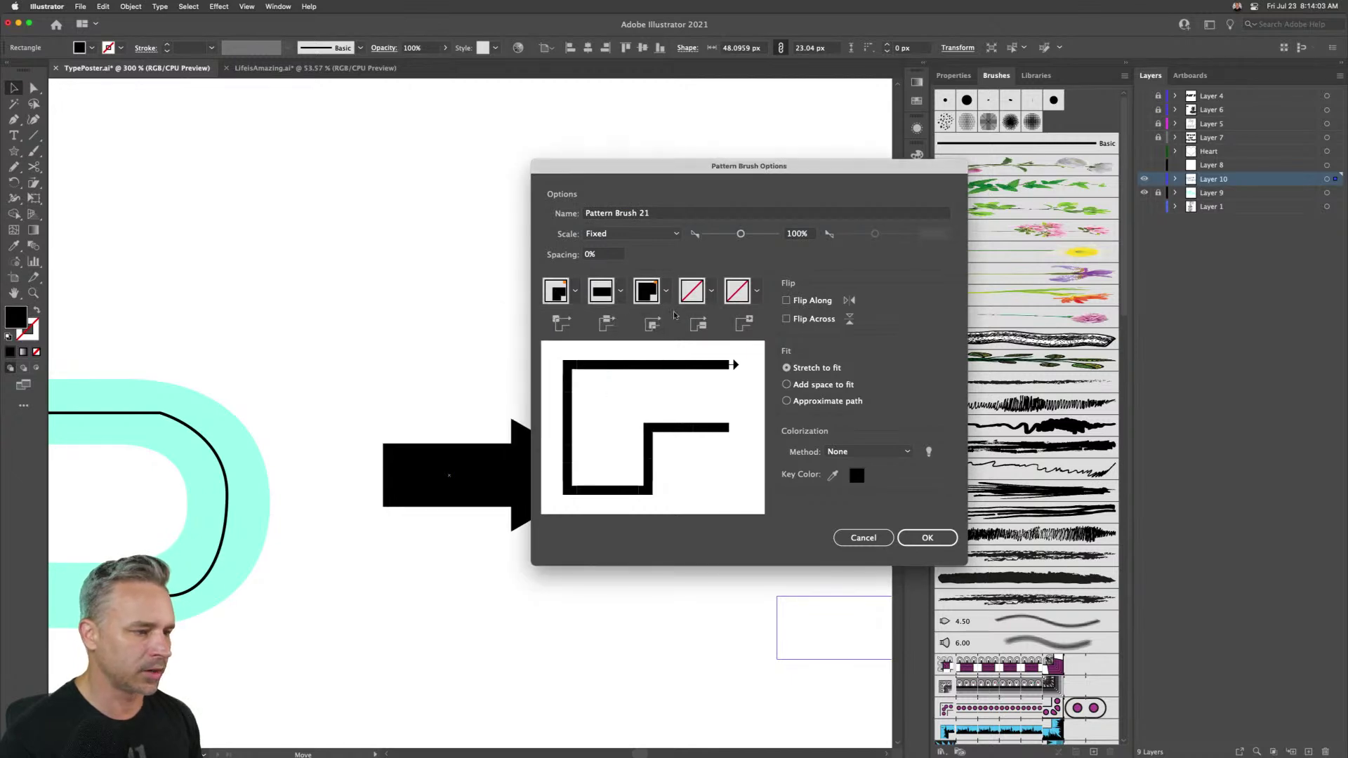
click(711, 291)
scroll(627, 391, down, 5)
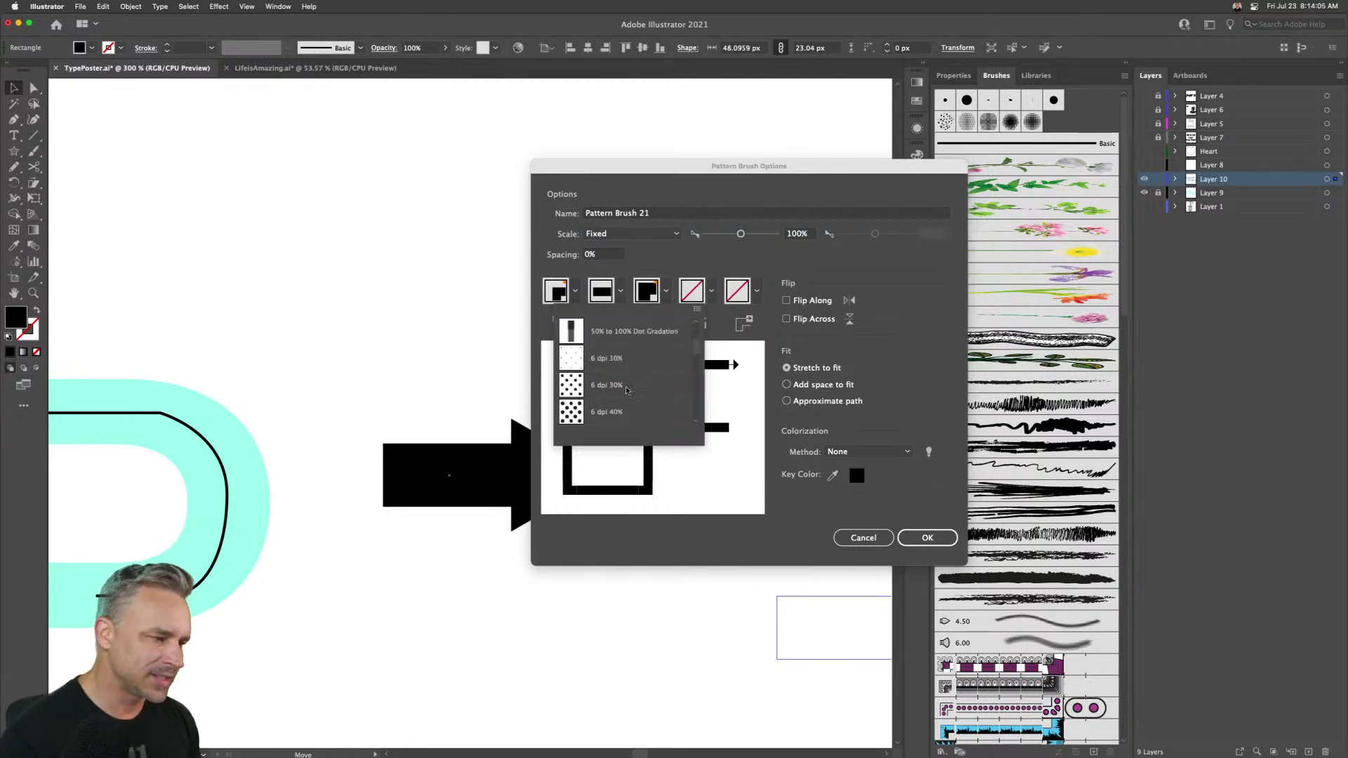
click(648, 271)
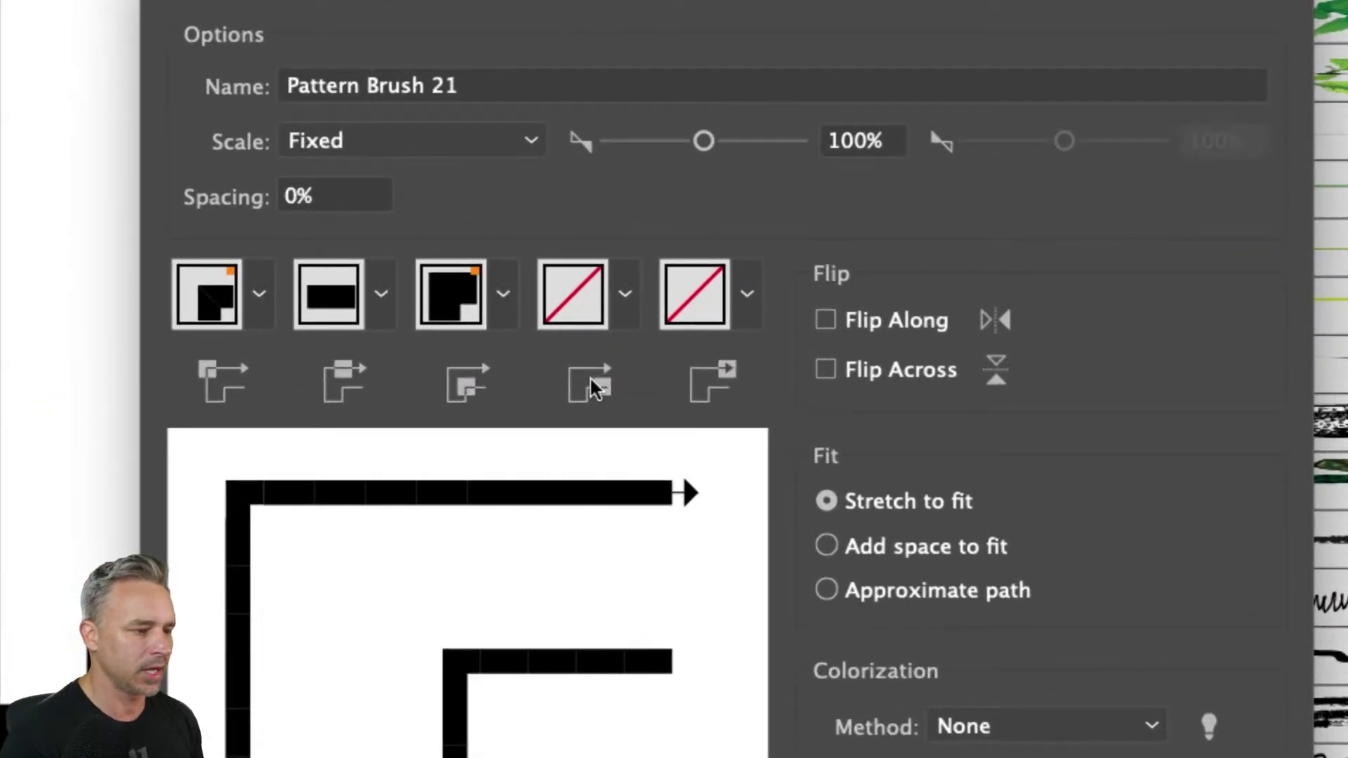
click(740, 293)
click(742, 296)
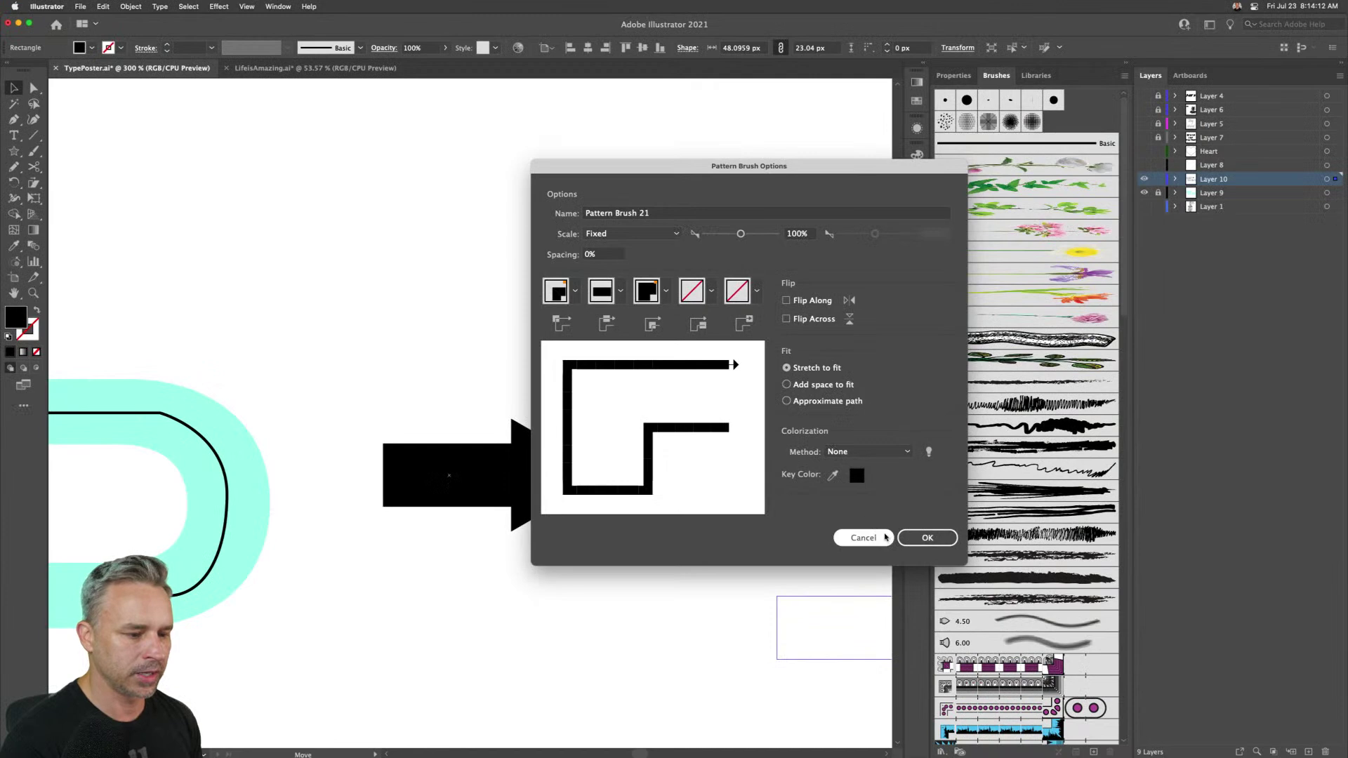
click(900, 538)
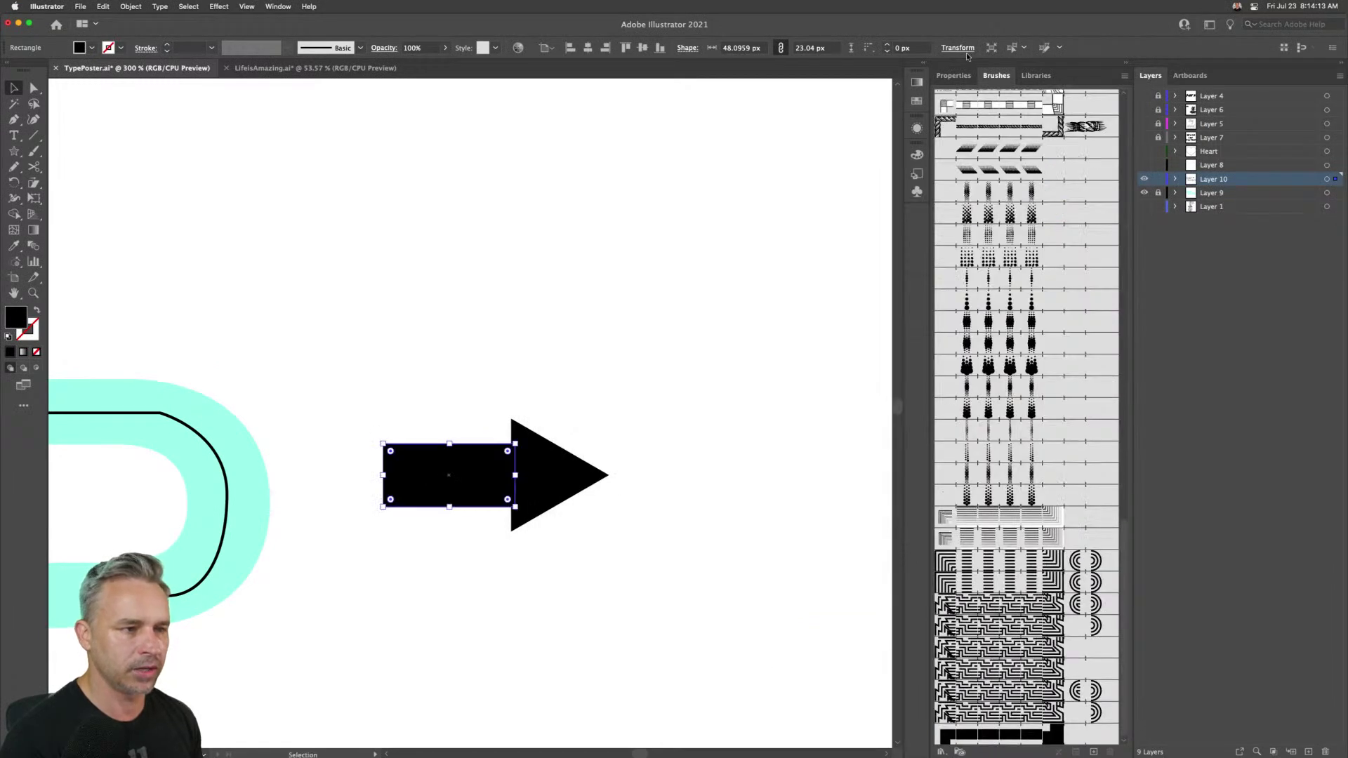
- Narrow the arrow's triangle to about 26 px wide and add it to the swatches as a pattern
click(1031, 77)
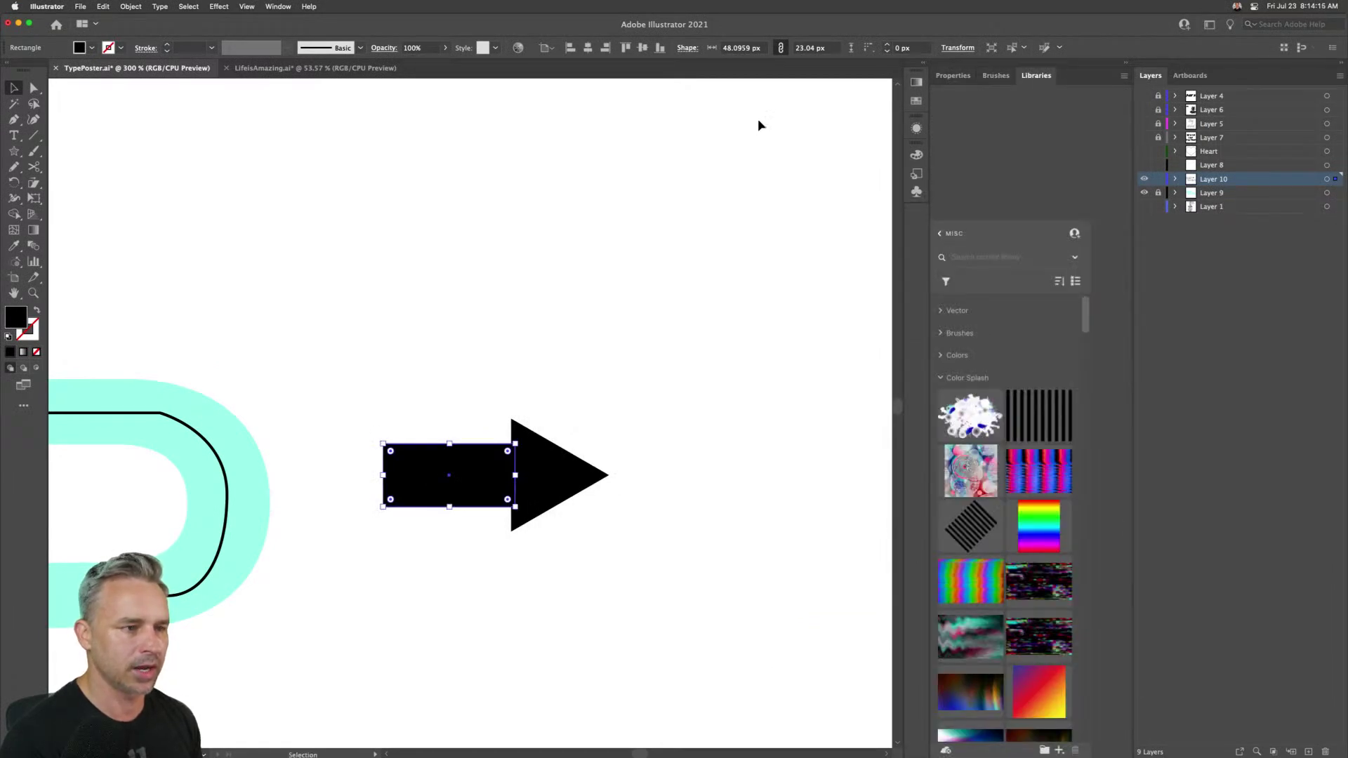
click(919, 65)
click(995, 75)
scroll(801, 230, down, 2)
scroll(801, 230, down, 5)
click(521, 267)
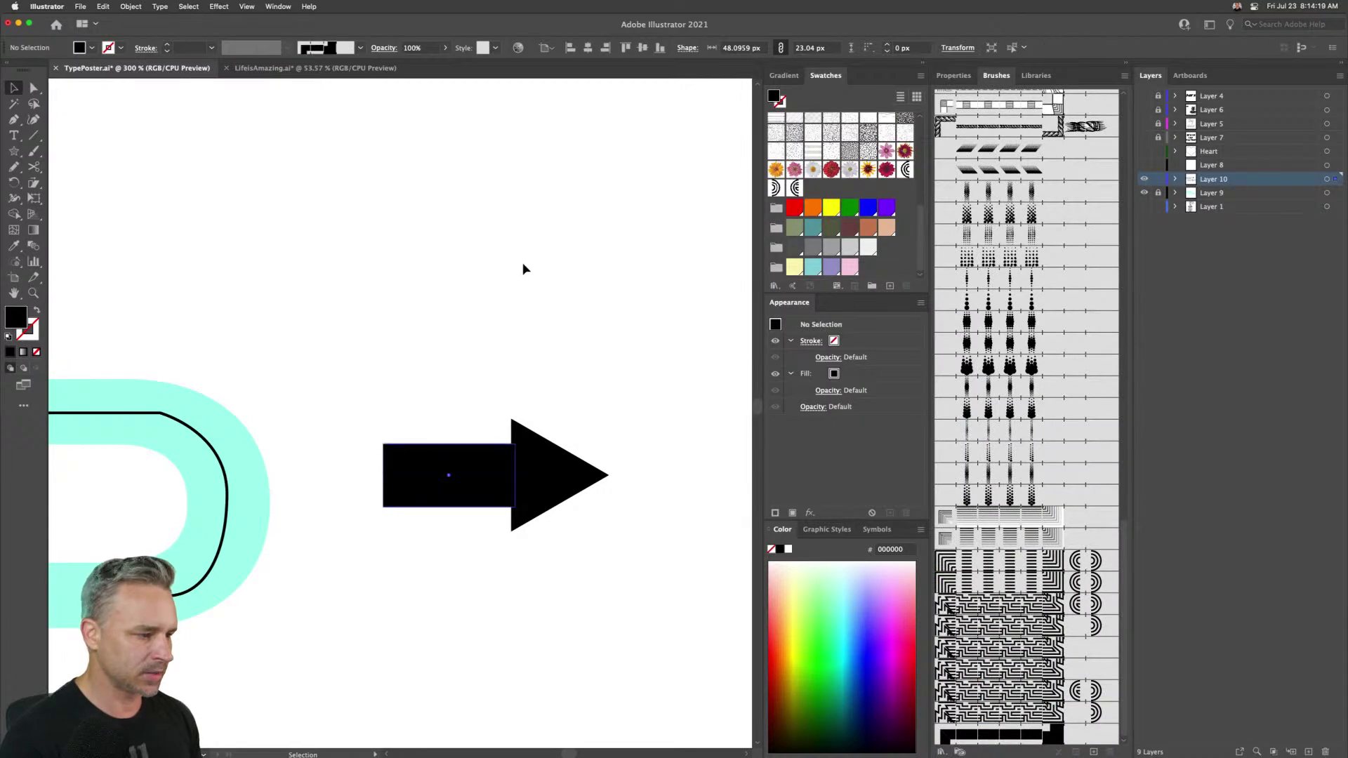
click(542, 477)
drag(608, 475, 828, 188)
- Try to rename the triangle's pattern swatch as Arrow1 and finish pattern editing
click(813, 188)
double_click(813, 187)
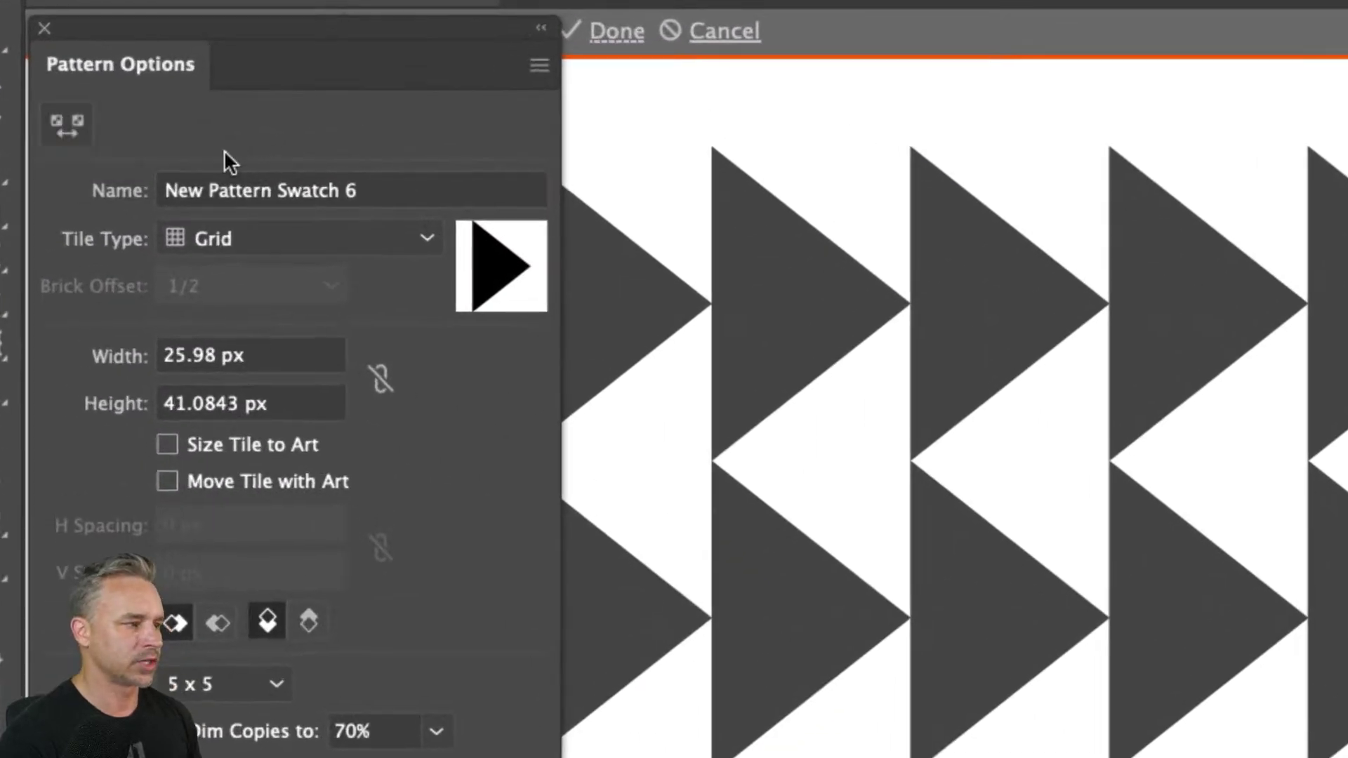
click(391, 191)
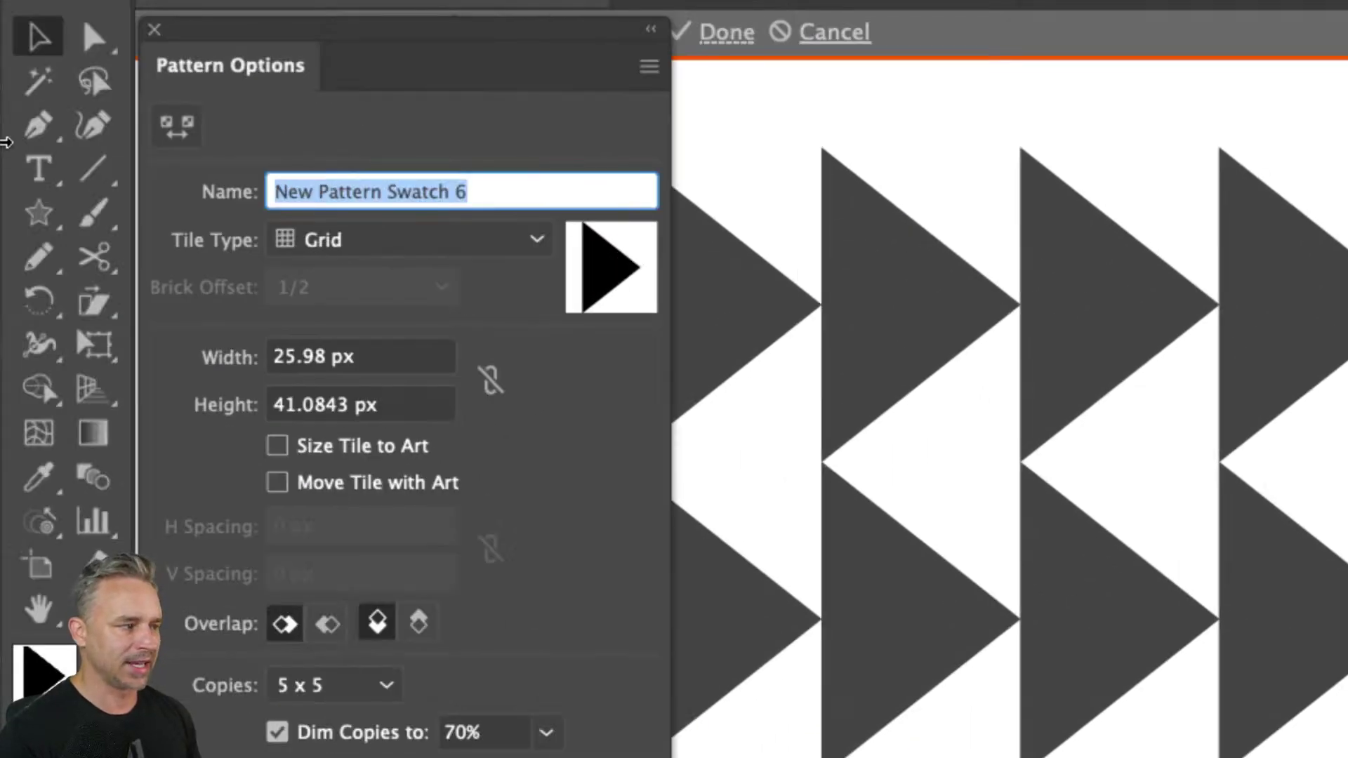
text(Arrow1)
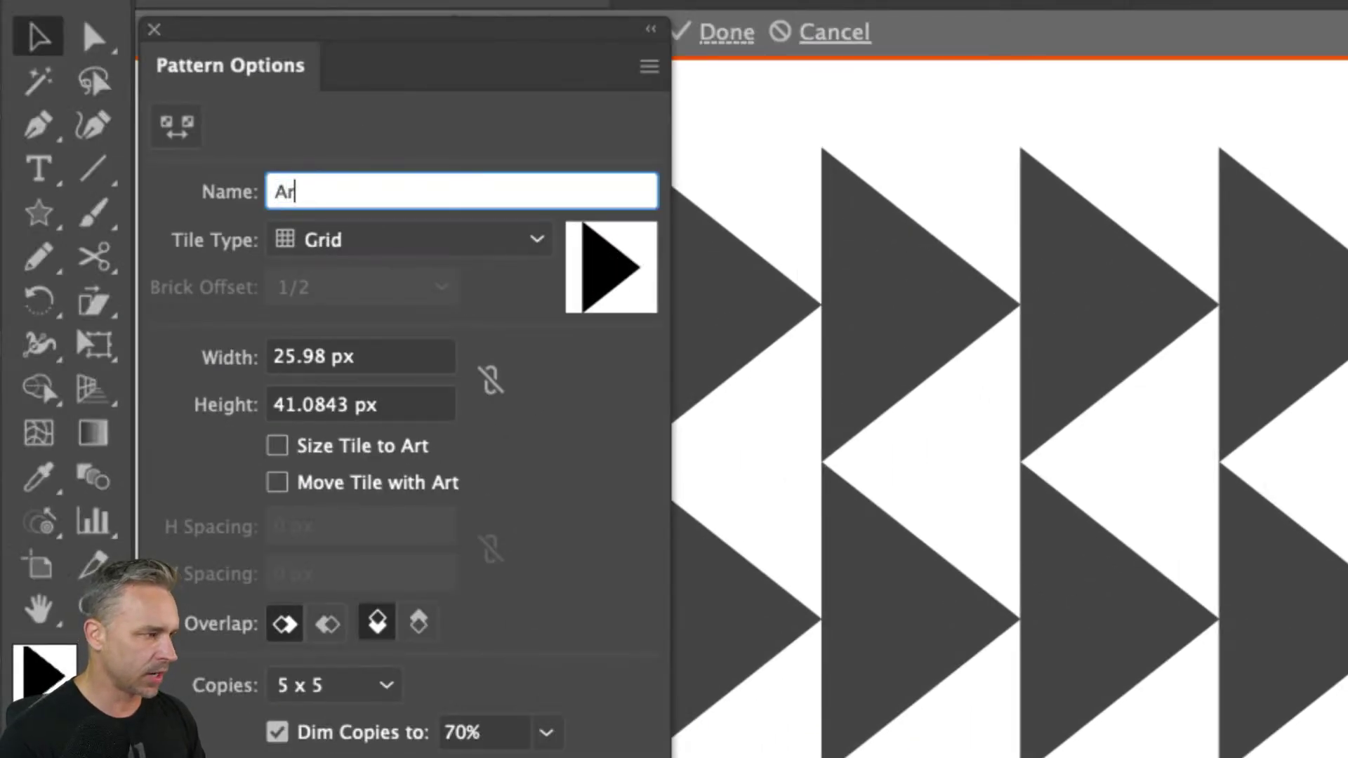
key(Return)
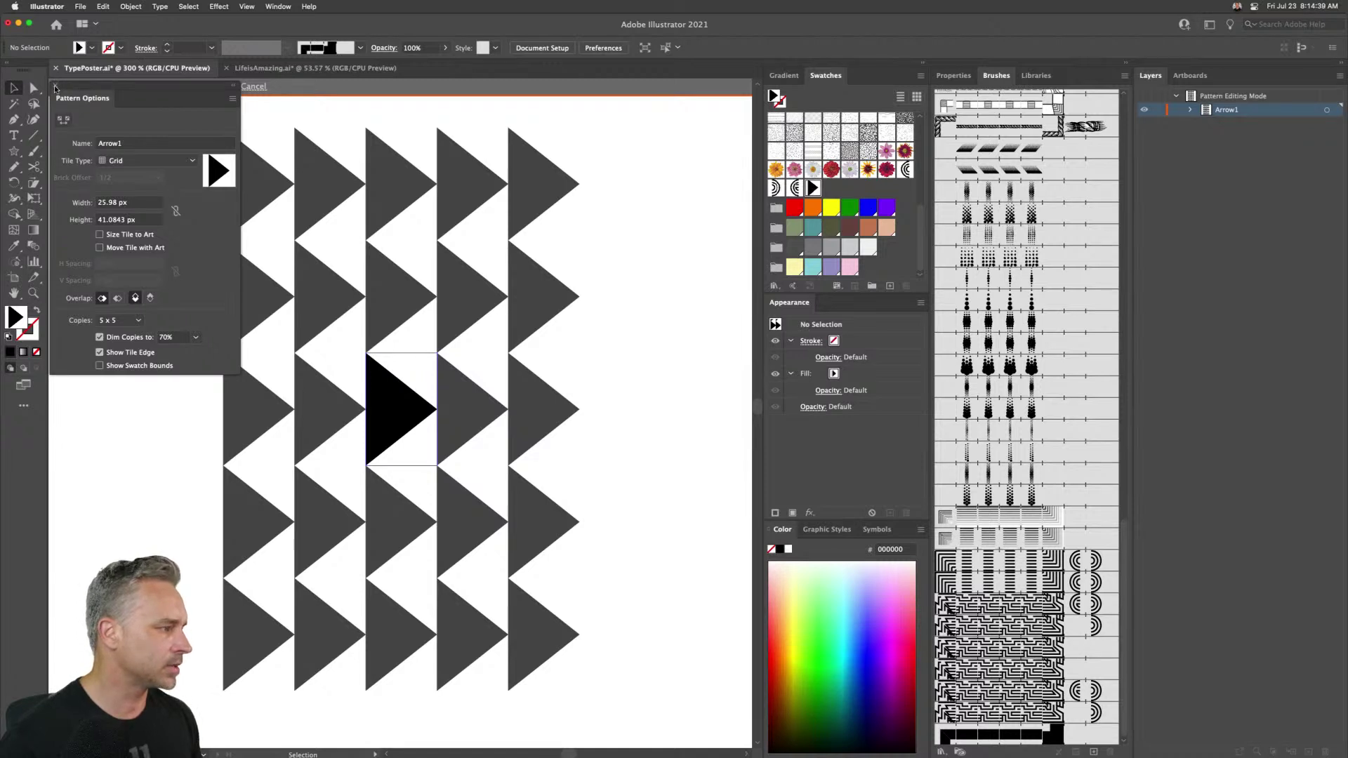
click(55, 88)
click(216, 87)
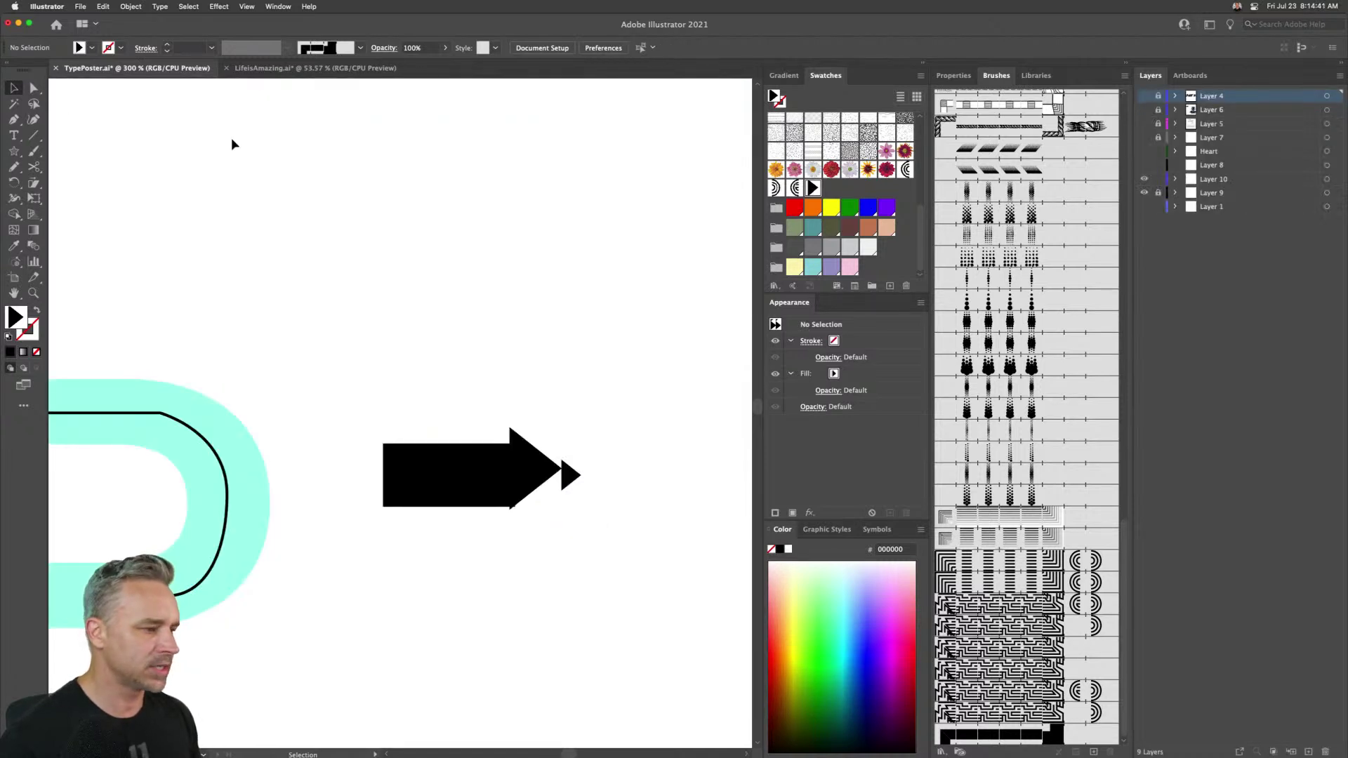
click(571, 478)
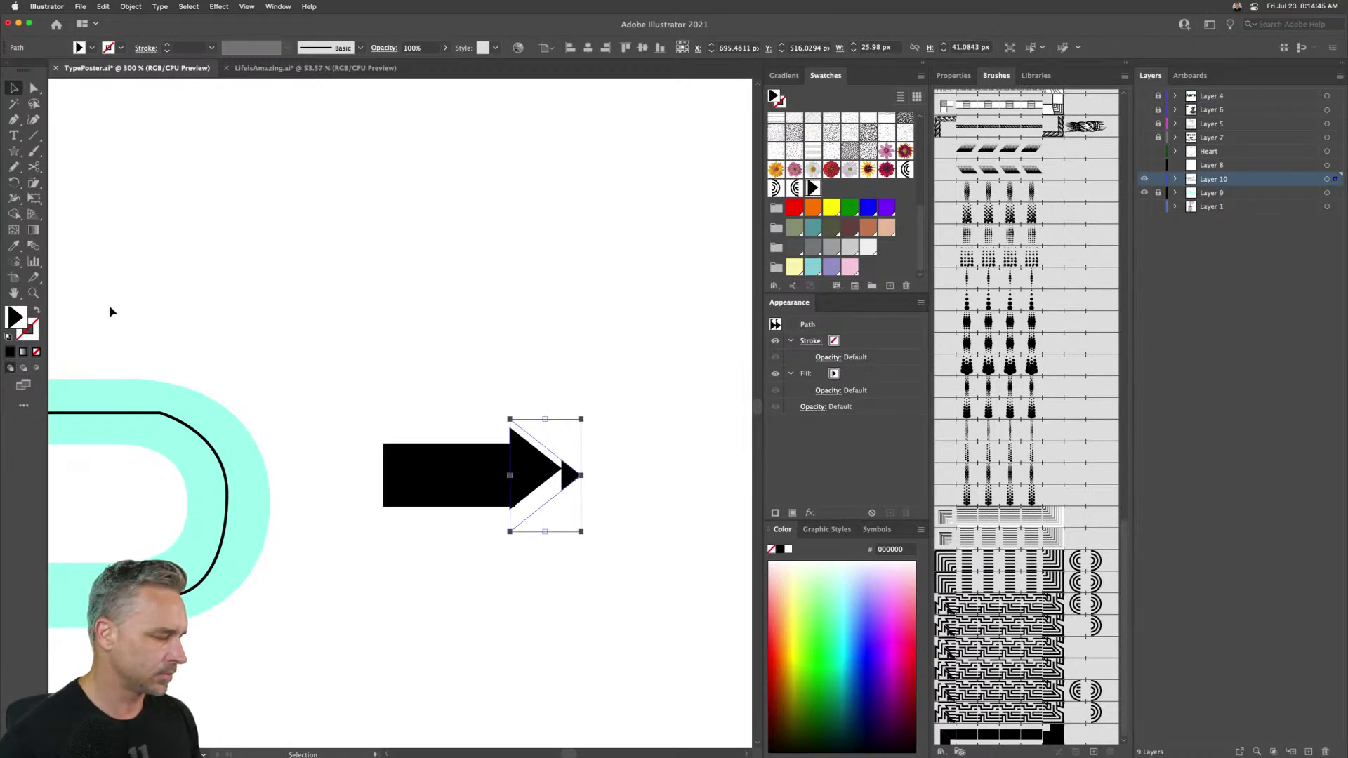
key(shift+super+F8)
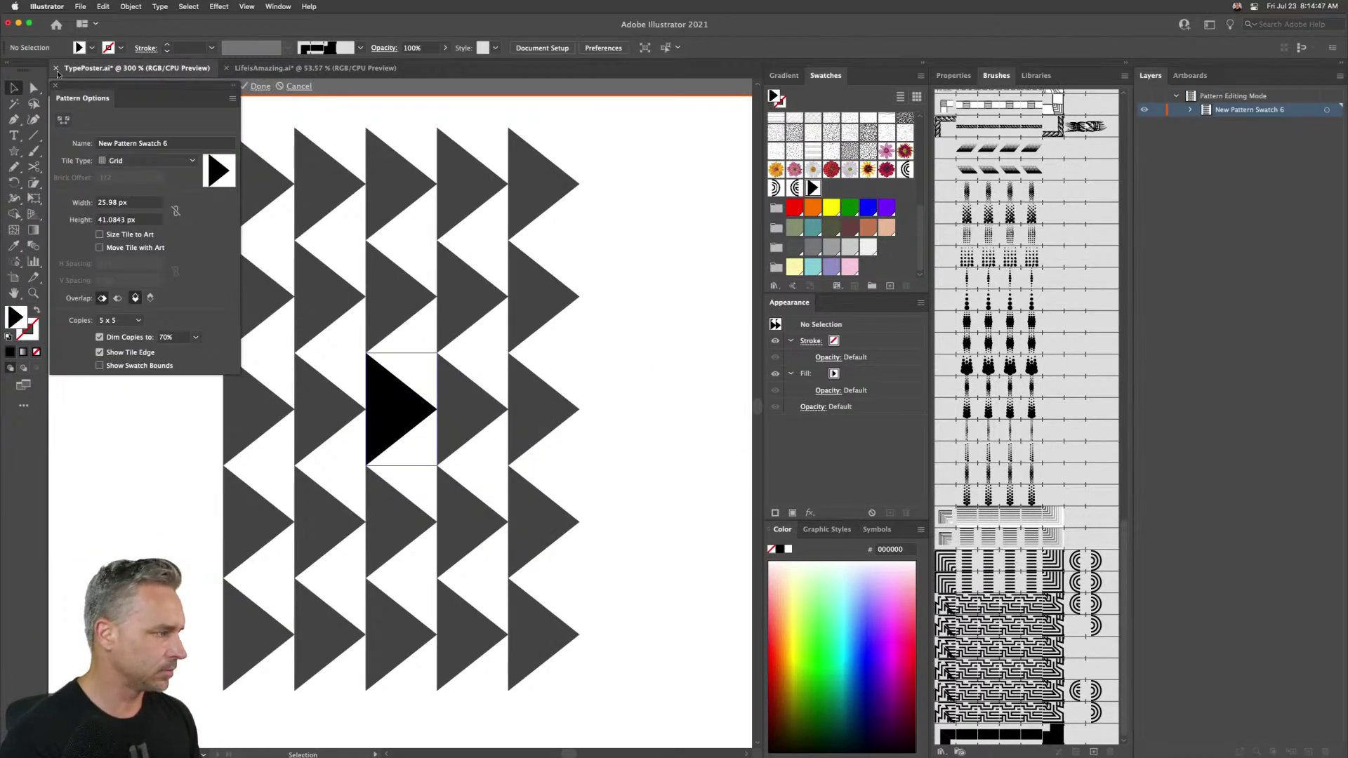
click(255, 86)
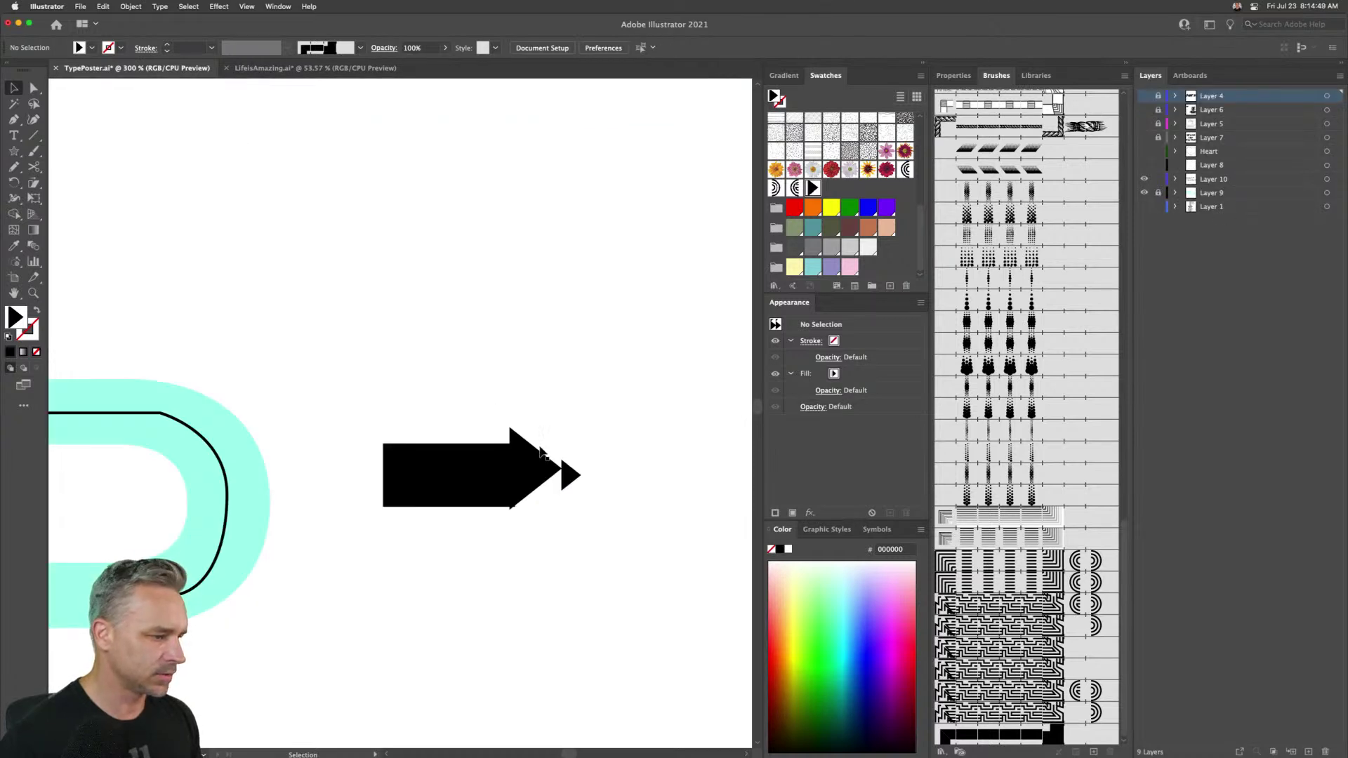
- Fill the arrow's triangle with solid black and deselect it
click(543, 449)
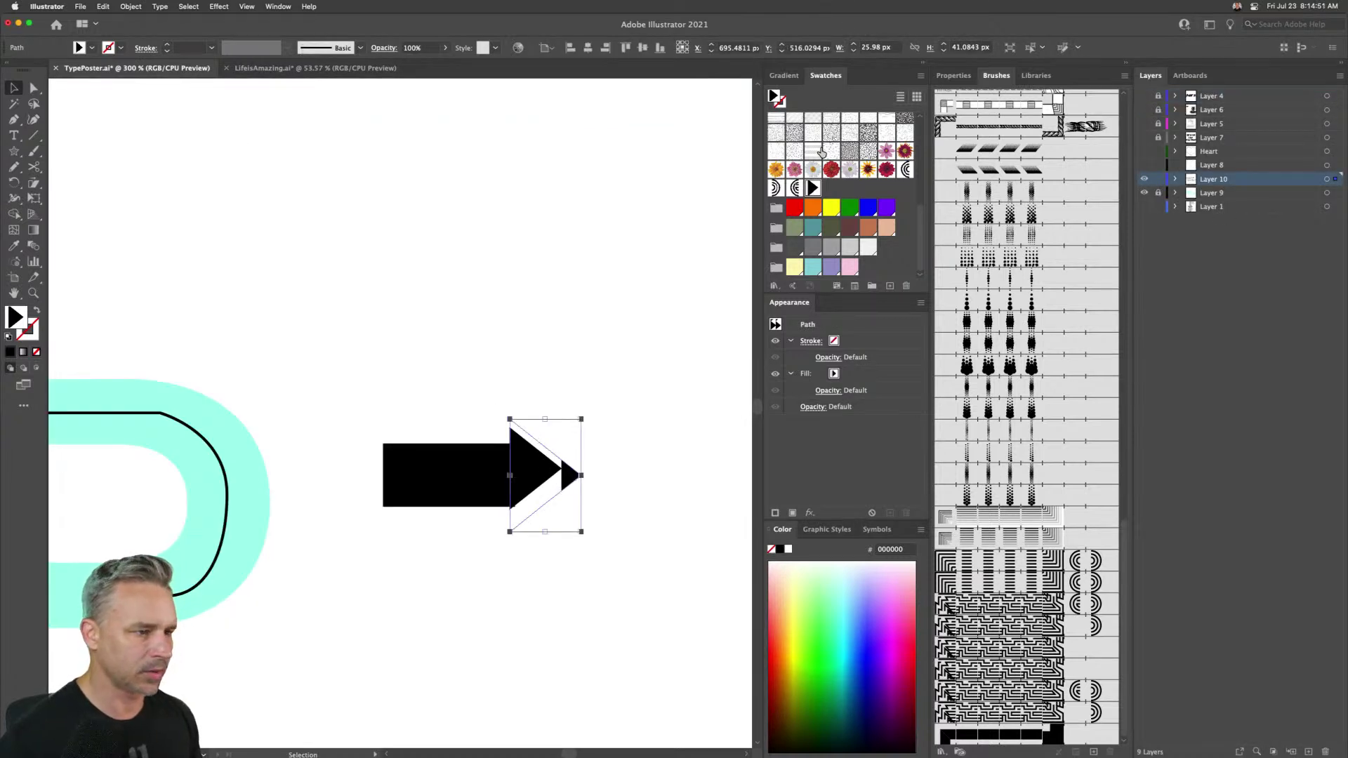
scroll(853, 180, up, 10)
click(833, 121)
click(515, 342)
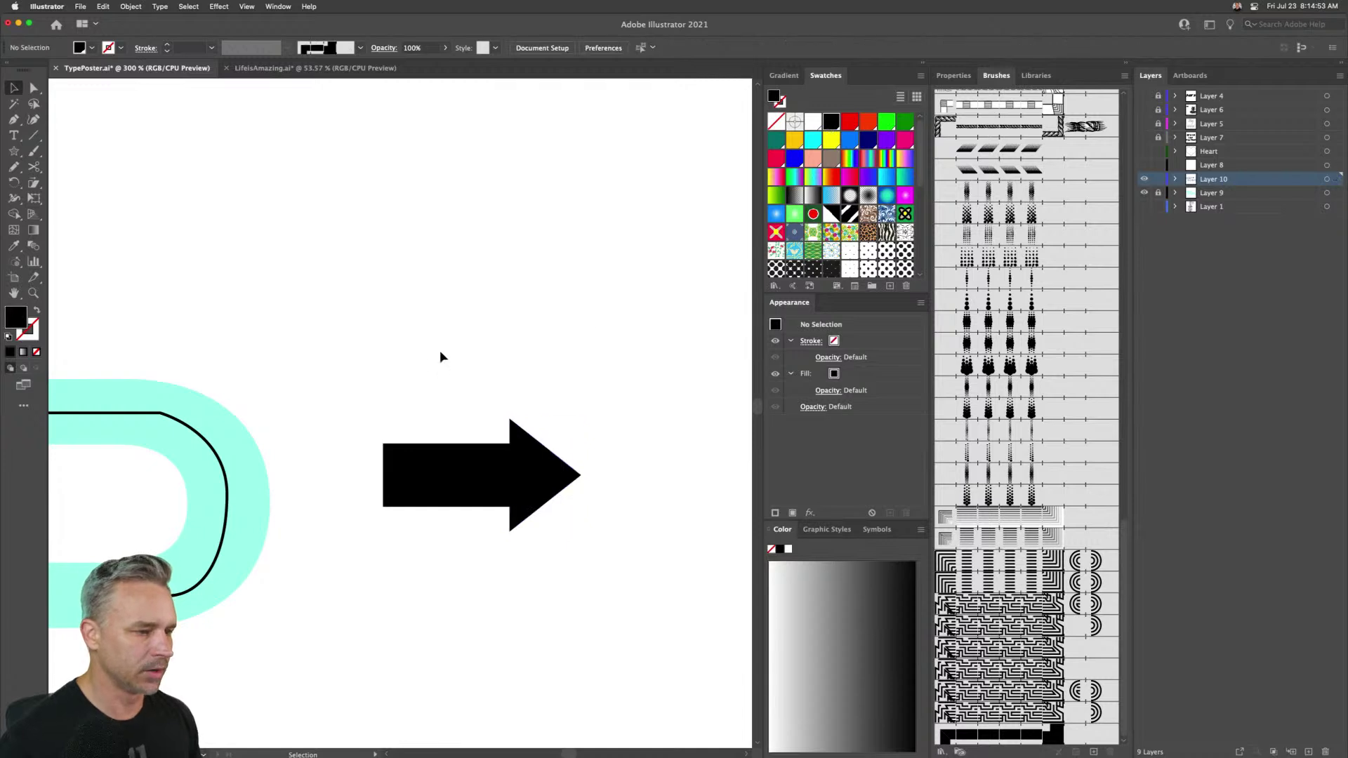
- Apply the rectangle pattern brush to the three traced lines of the K and open the brush's options
drag(266, 394, 651, 280)
drag(232, 289, 415, 266)
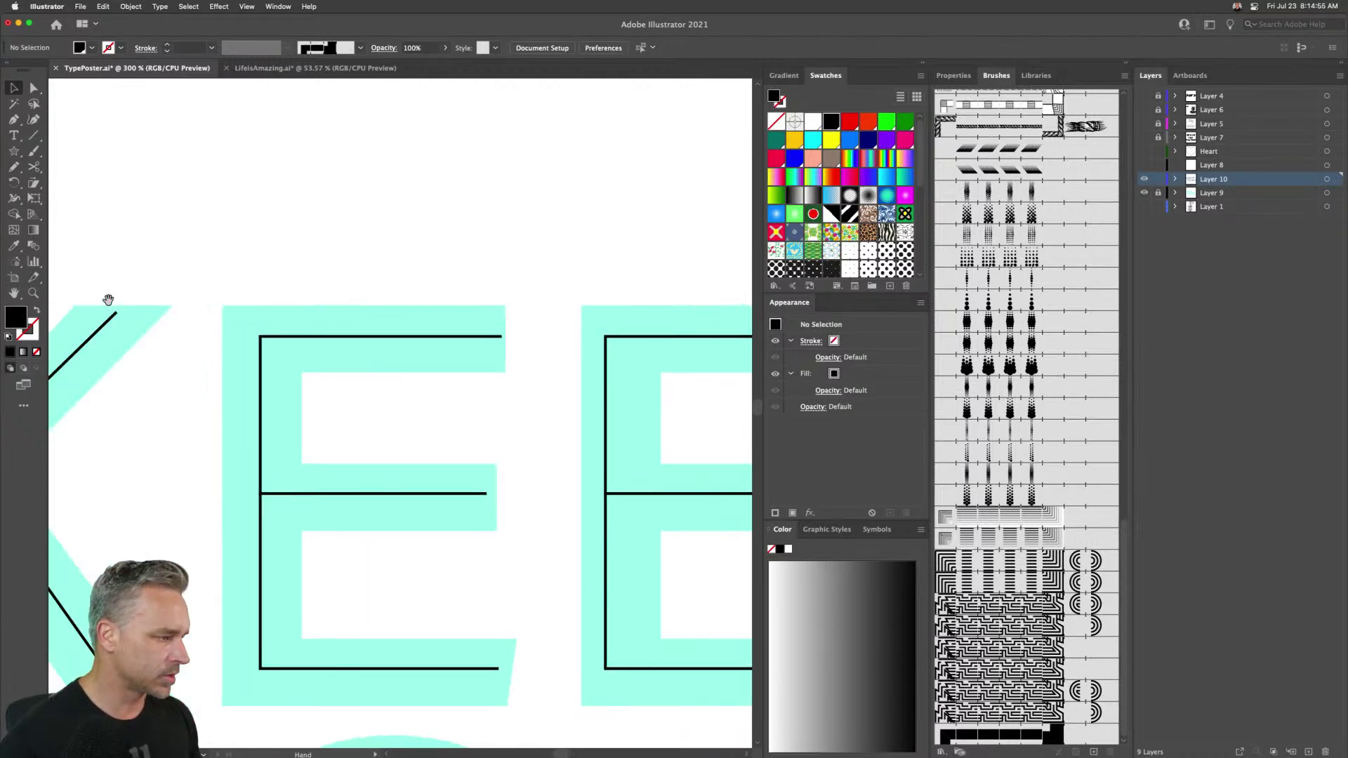
drag(108, 301, 470, 257)
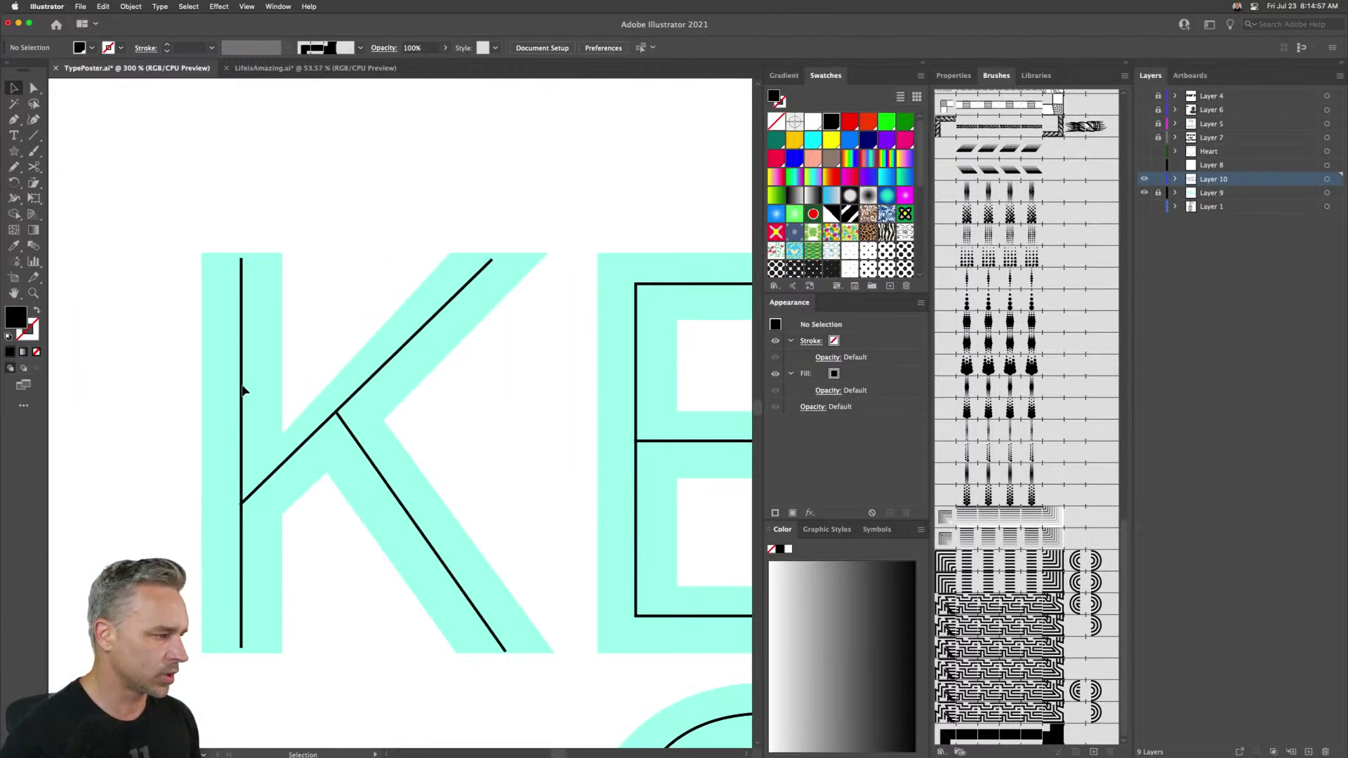
click(1144, 179)
click(1144, 179)
mouse_move(158, 214)
mouse_down()
mouse_move(297, 605)
mouse_move(399, 599)
mouse_up()
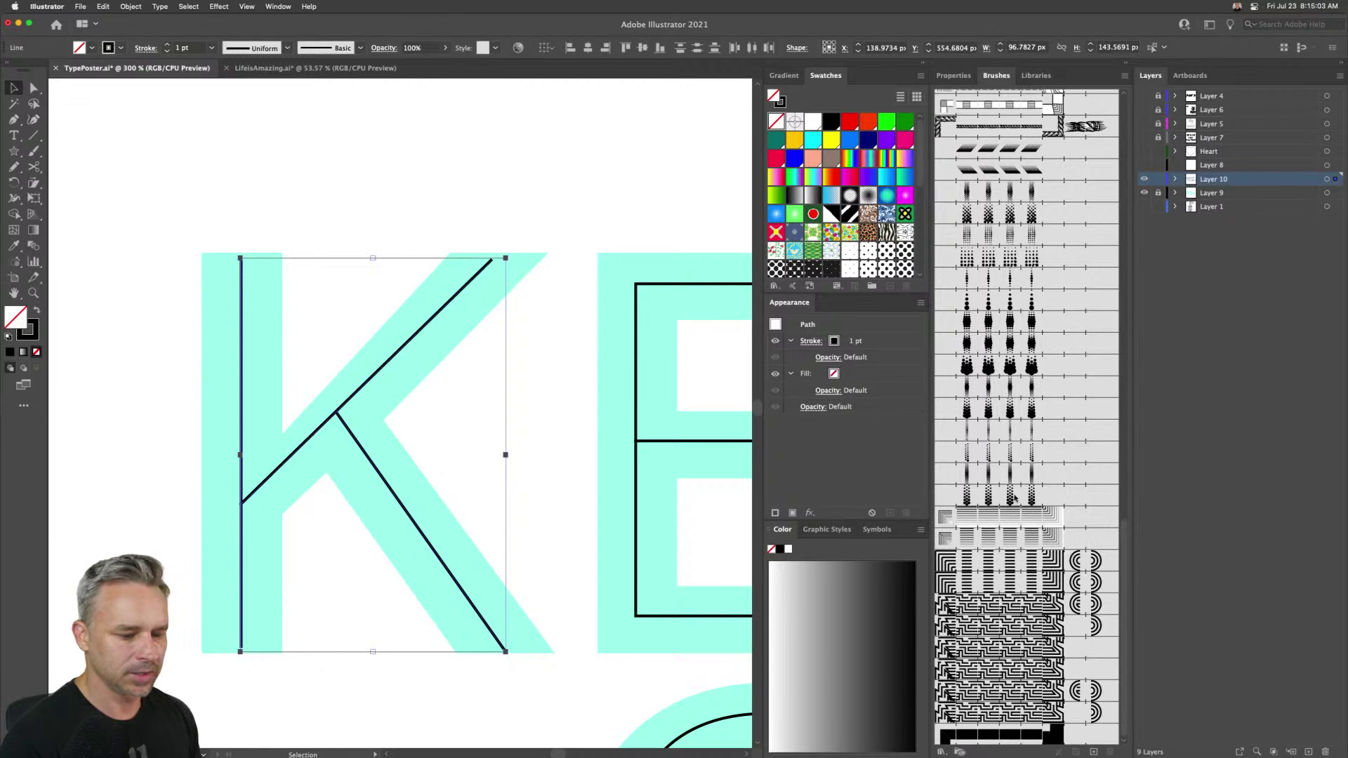
double_click(1069, 729)
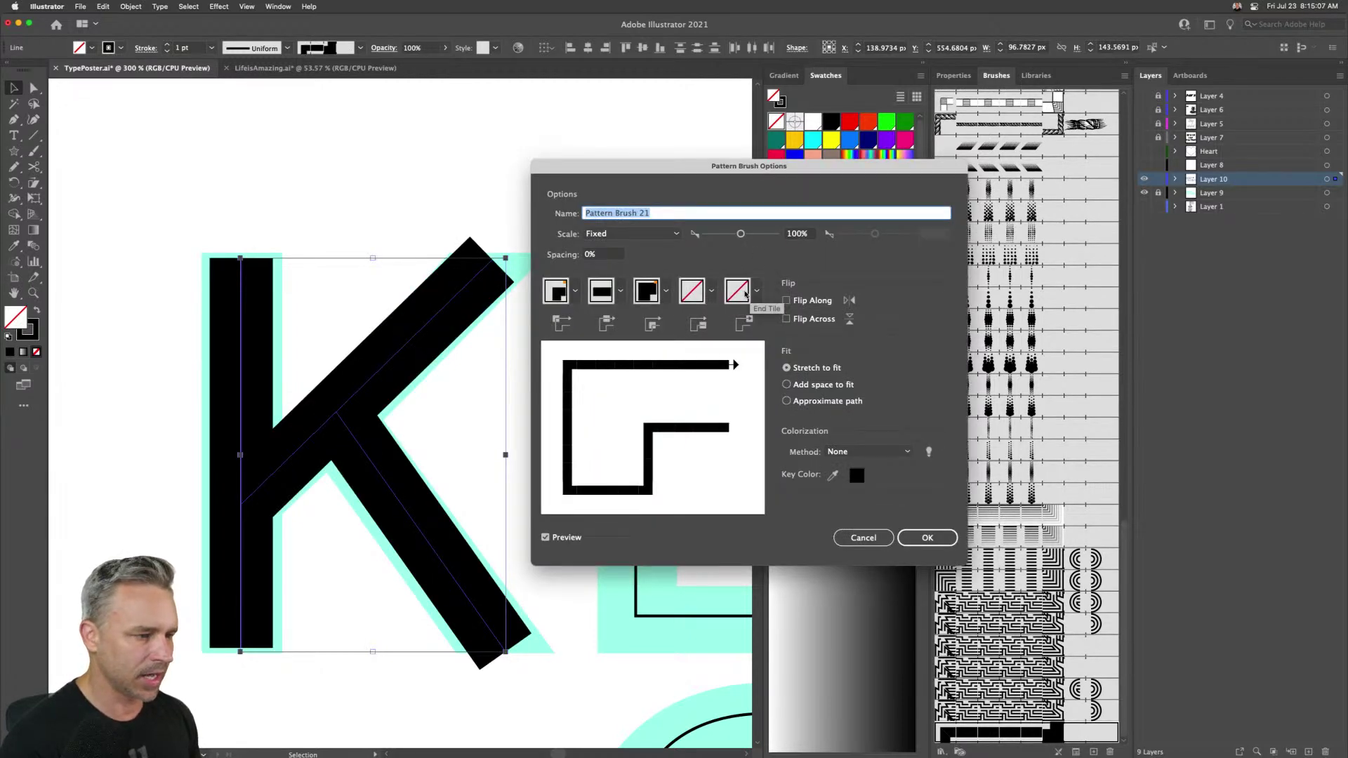
- Set the pattern brush's end tile to New Pattern Swatch 6, update the existing K strokes with it, and deselect
click(756, 292)
drag(736, 334, 752, 394)
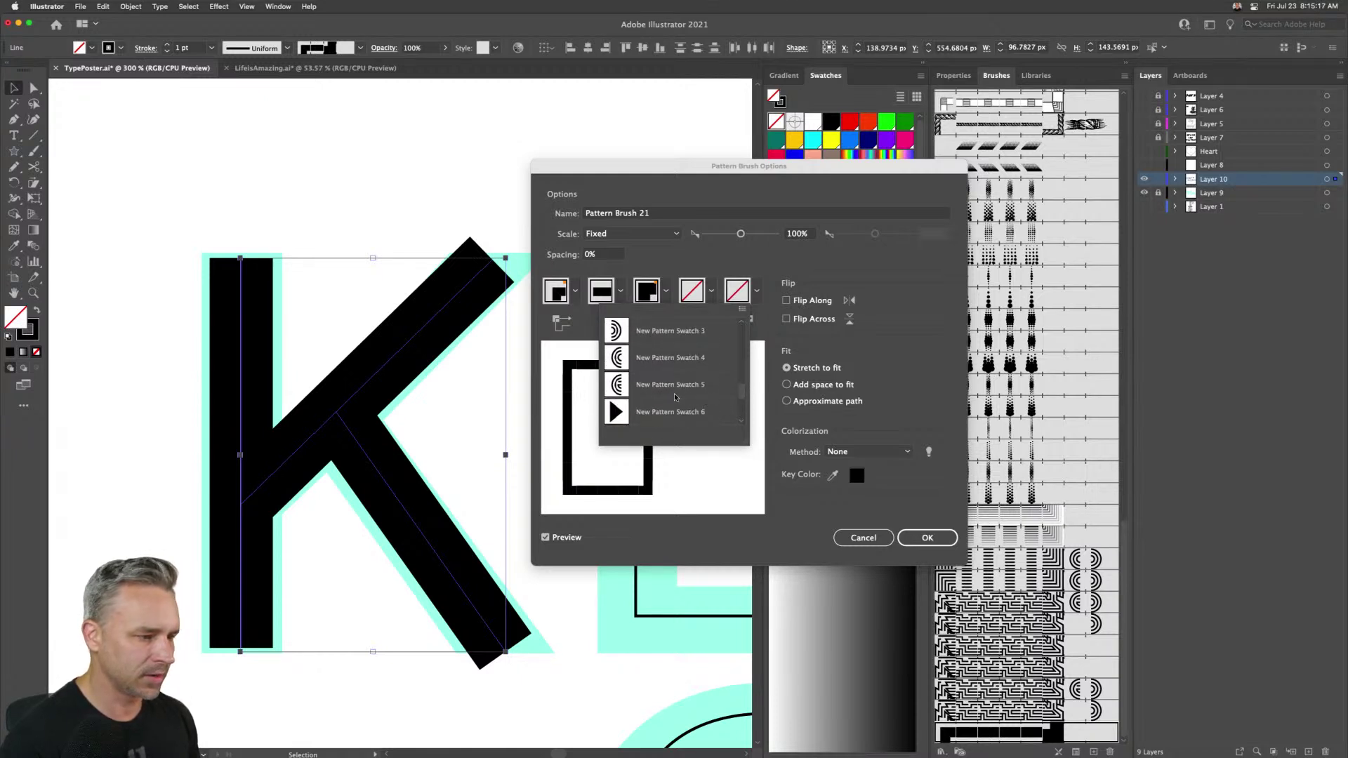
click(646, 413)
click(927, 537)
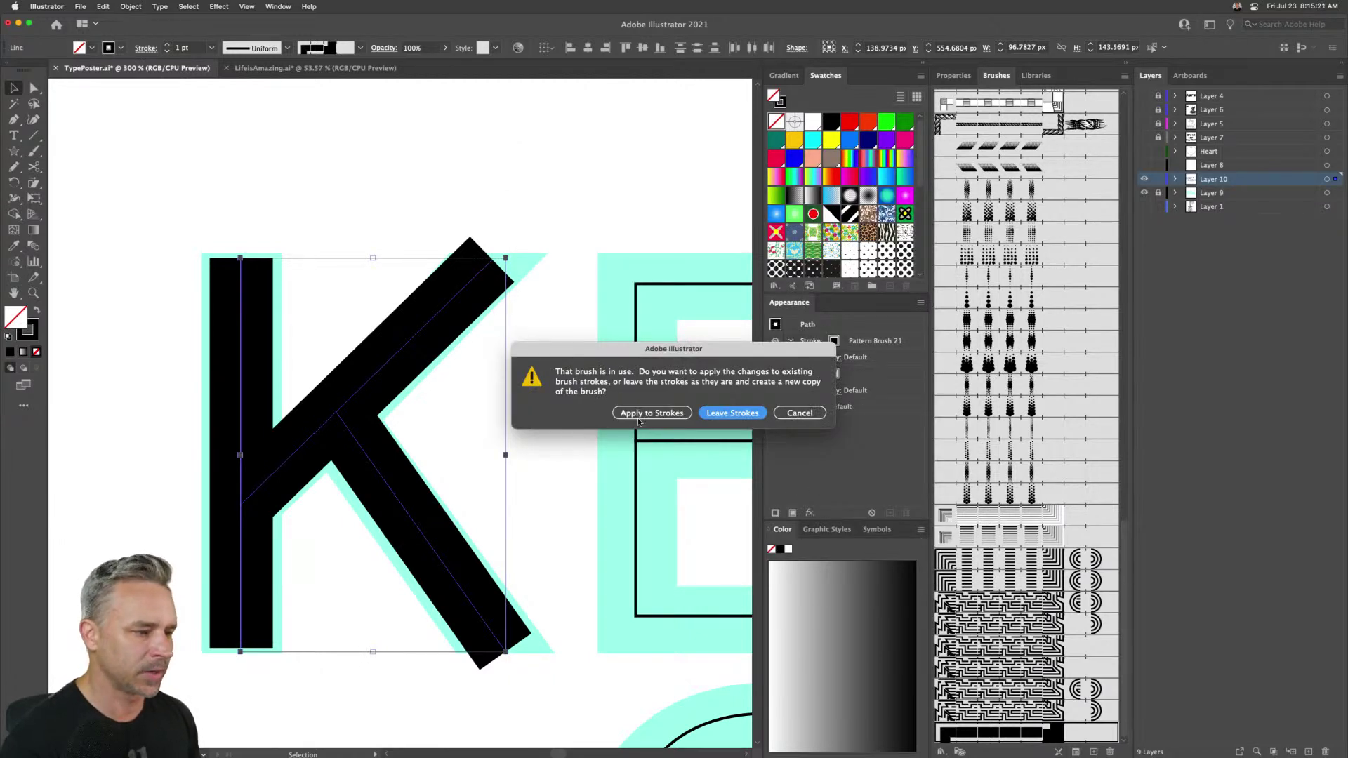
click(642, 418)
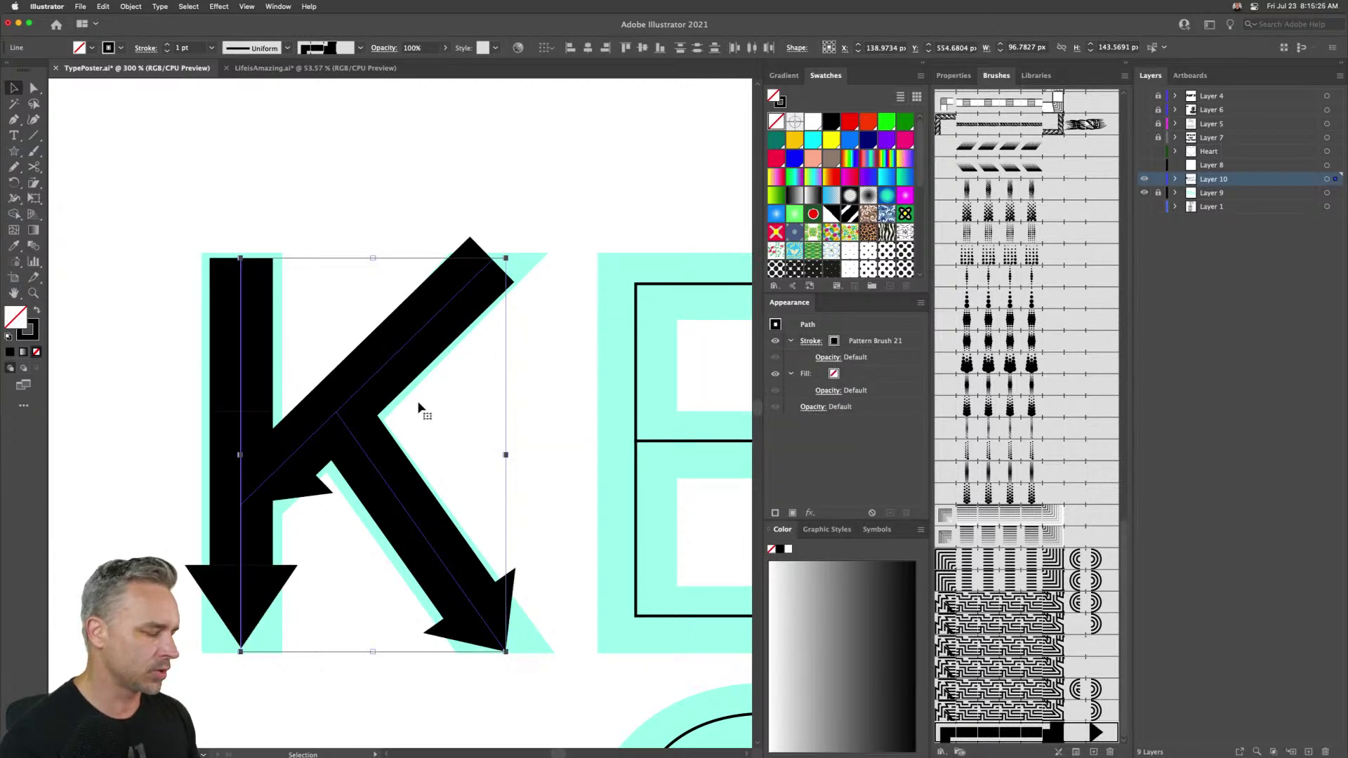
click(561, 155)
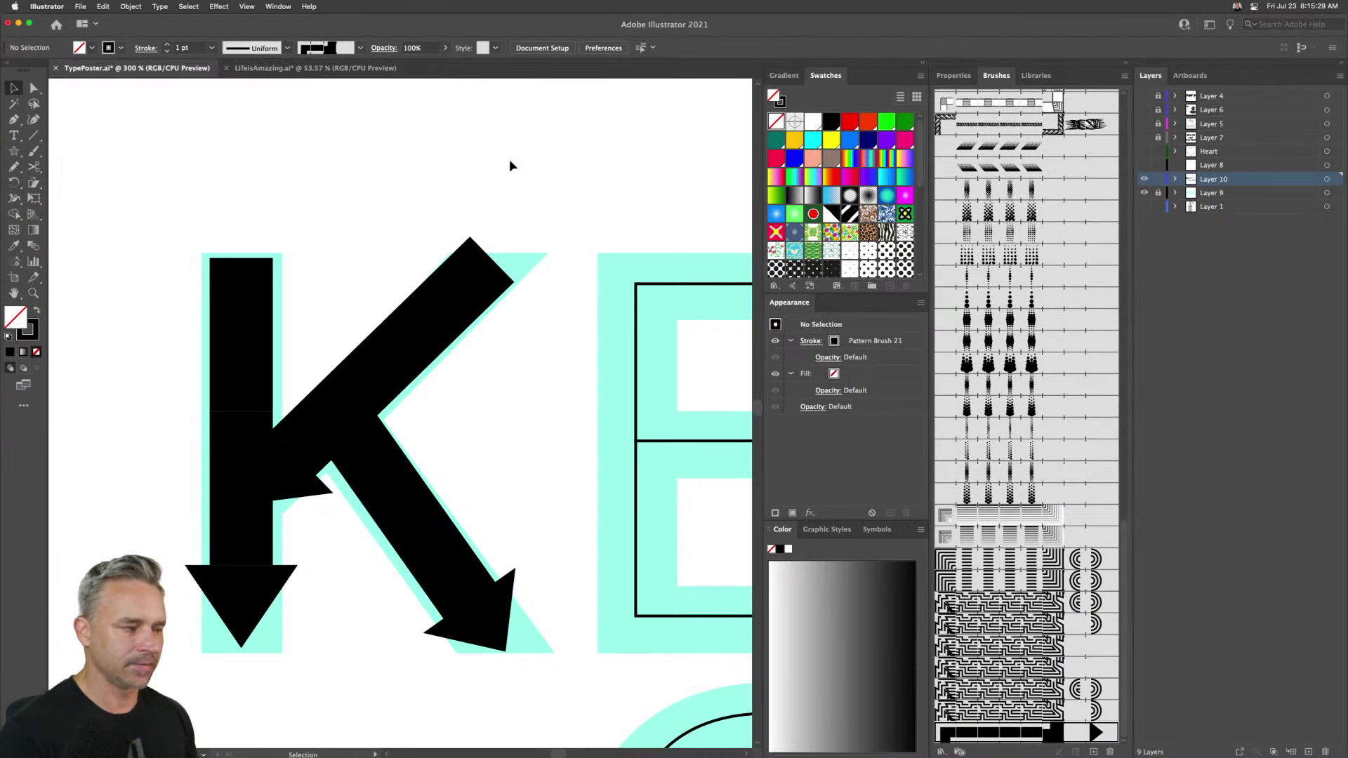
- Reverse the path direction of the K's vertical stem
key(super+minus)
key(super+minus)
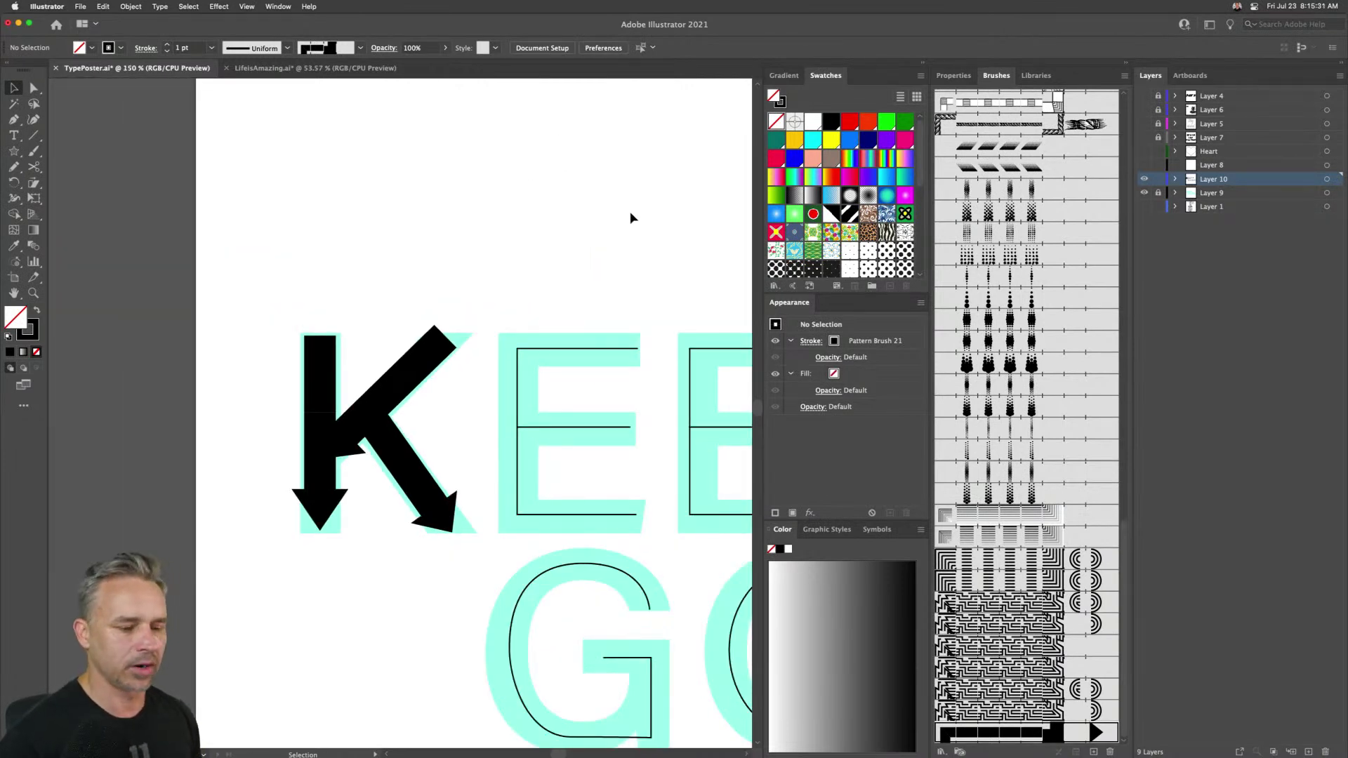
key(plus)
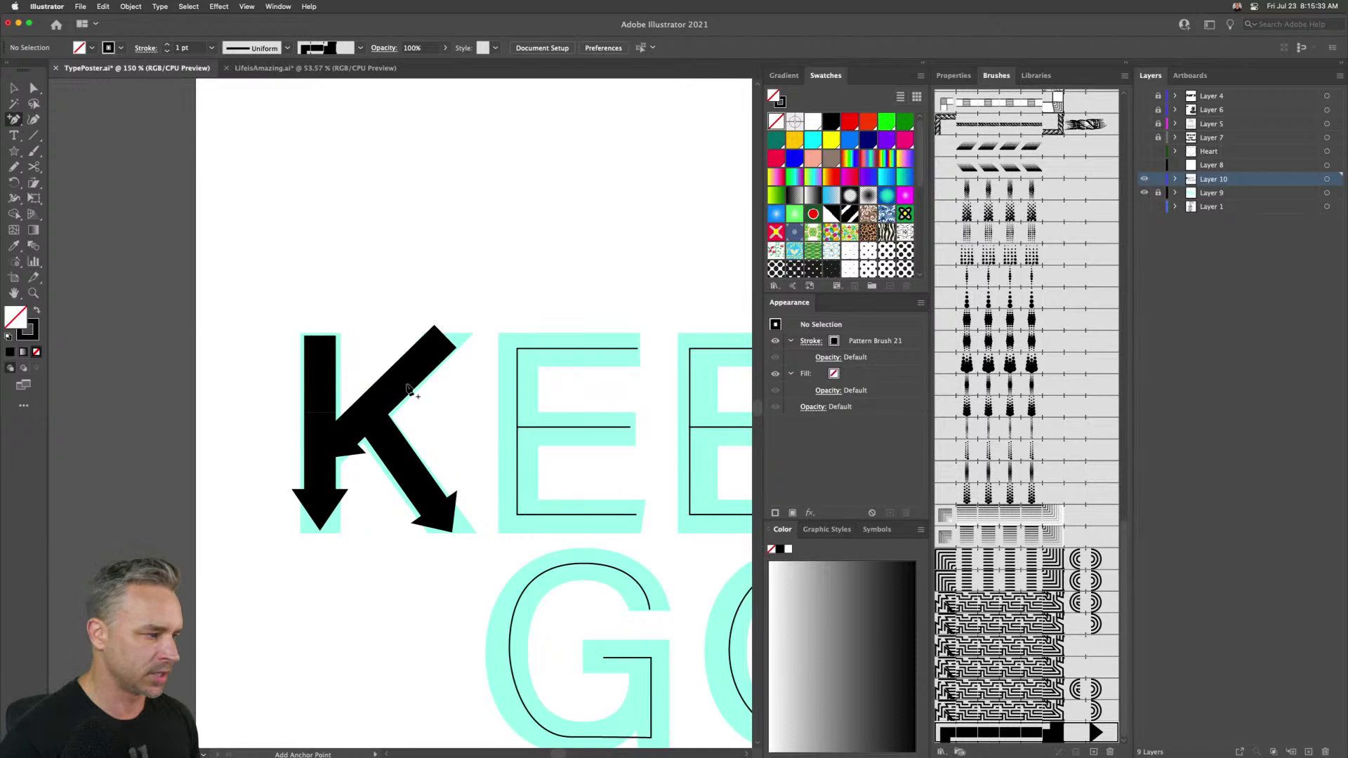
click(409, 391)
key(Return)
click(13, 88)
click(304, 375)
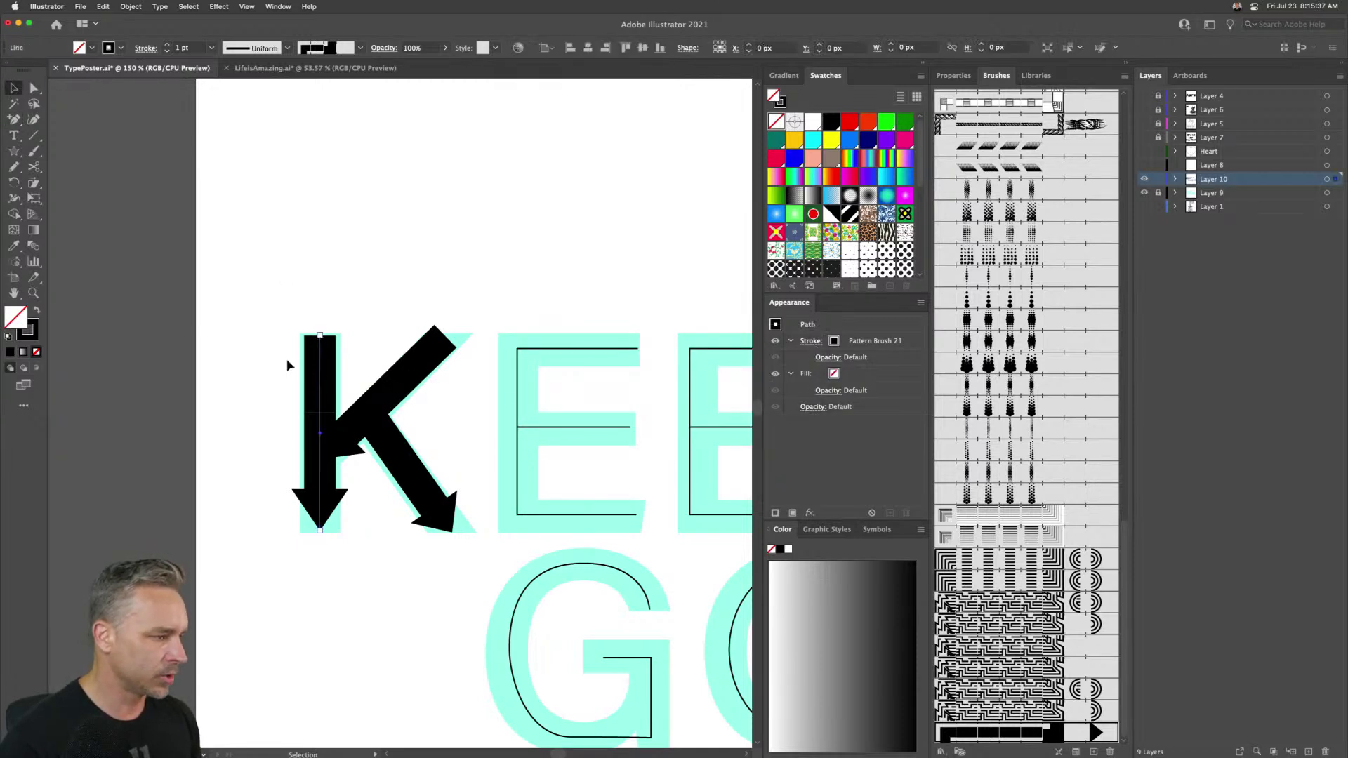
click(130, 7)
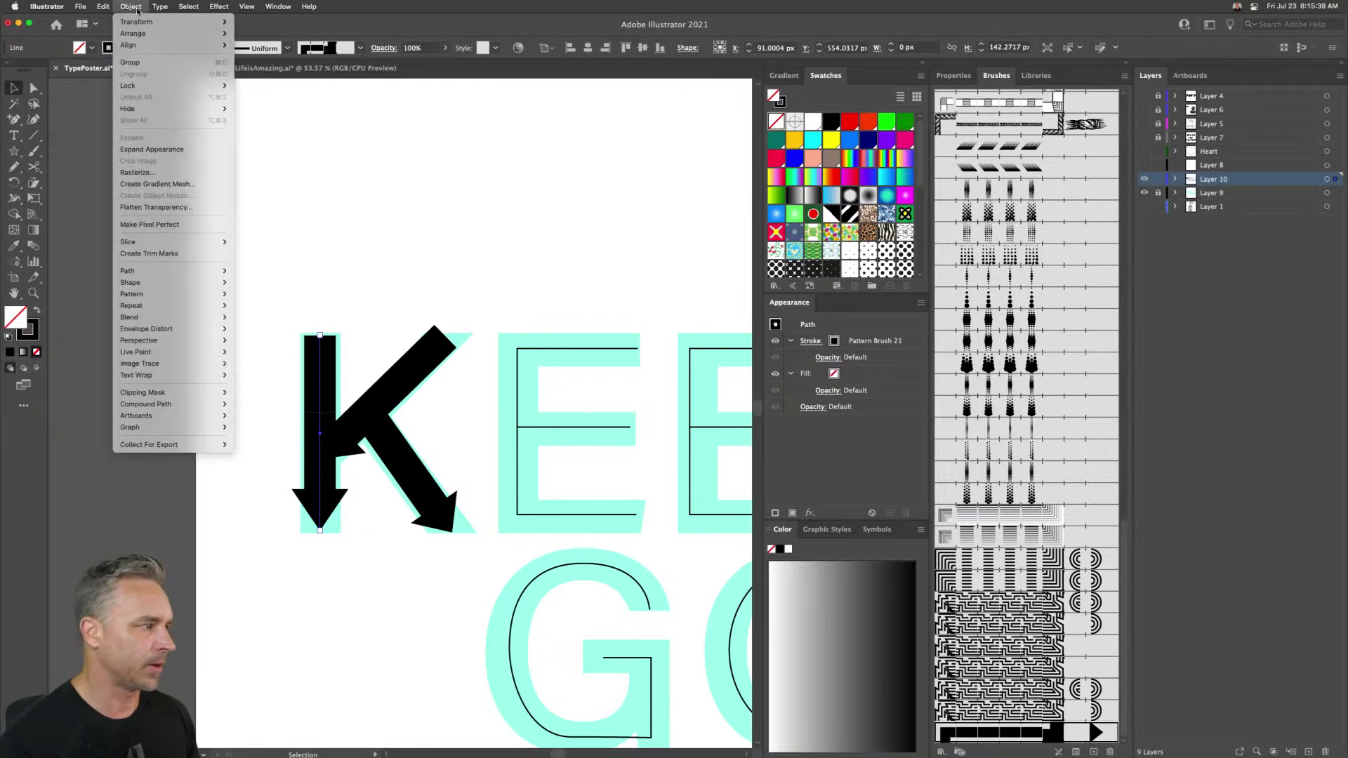
mouse_move(183, 271)
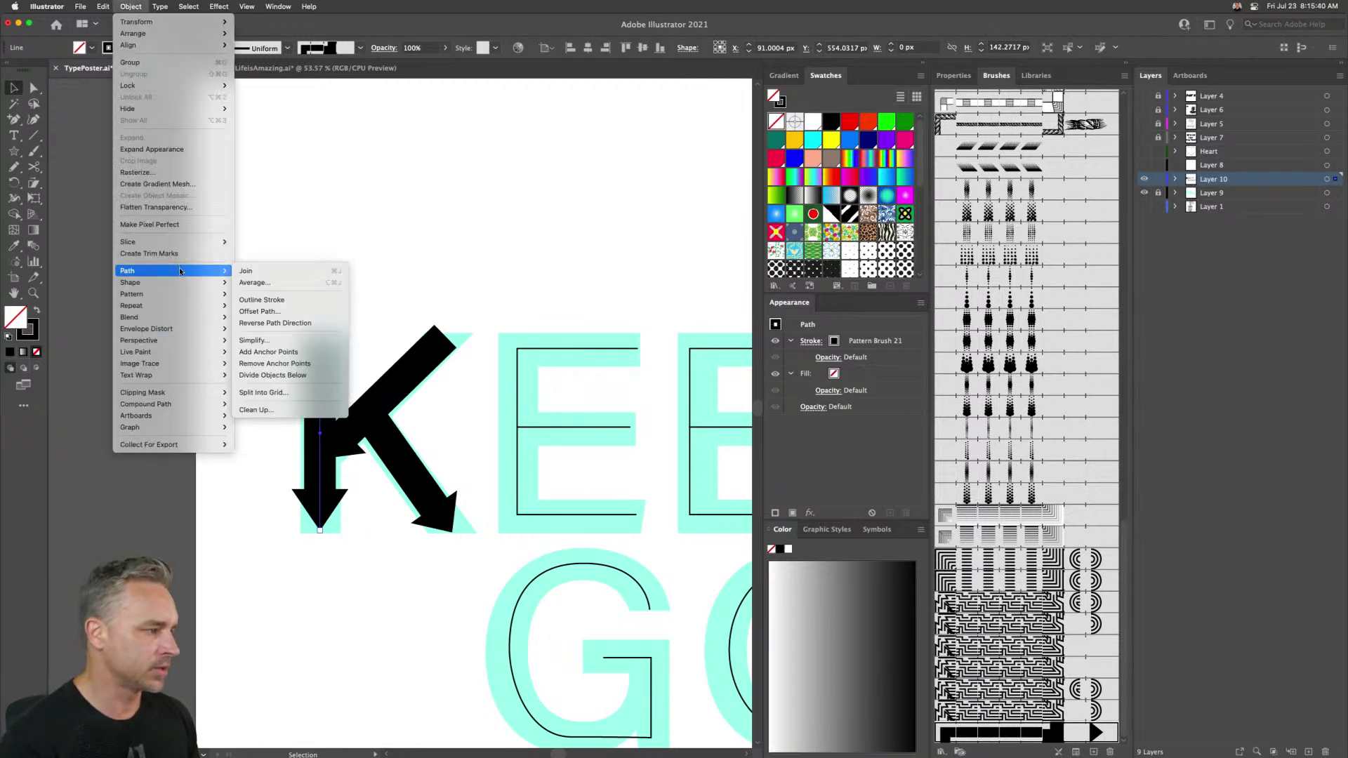
click(274, 323)
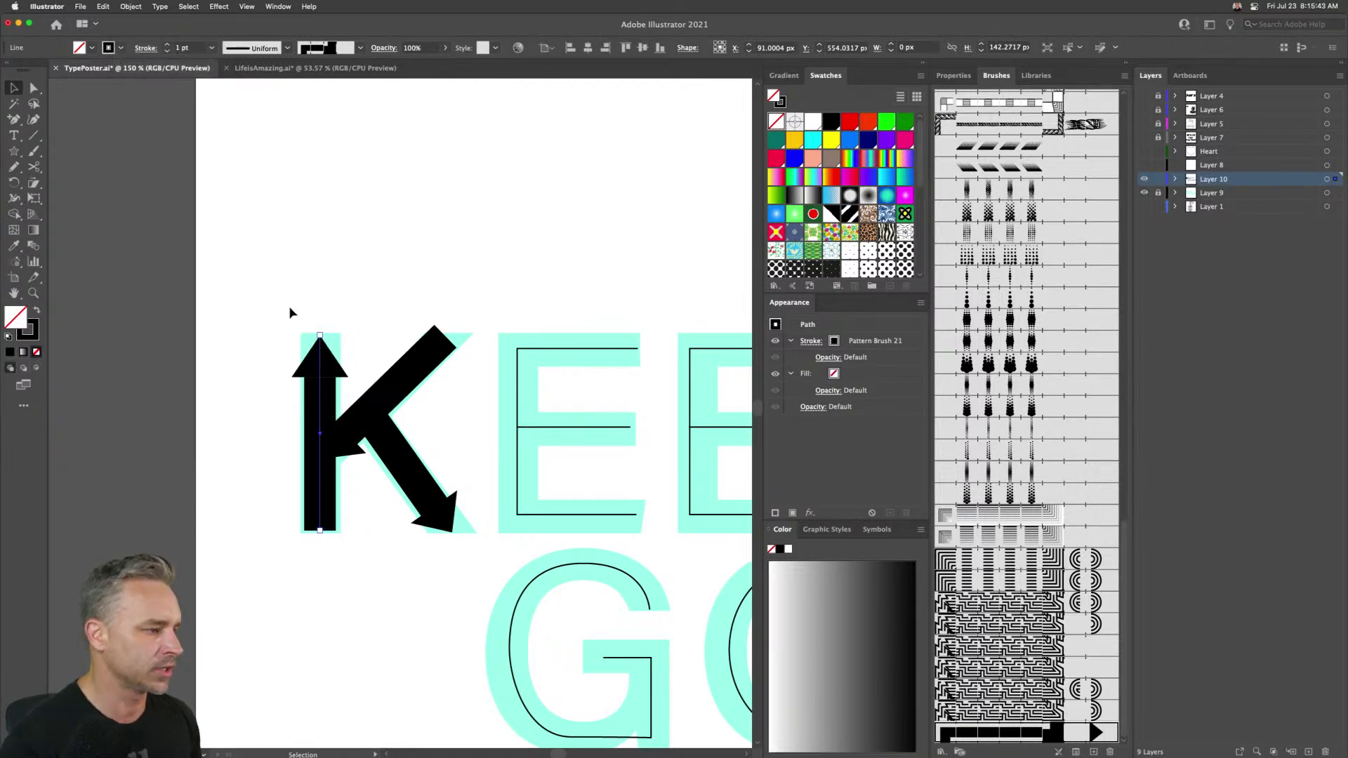
- Extend the top end of the K's stem straight up by about 27 px above the guide letter
key(a)
drag(266, 280, 327, 341)
drag(336, 396, 335, 354)
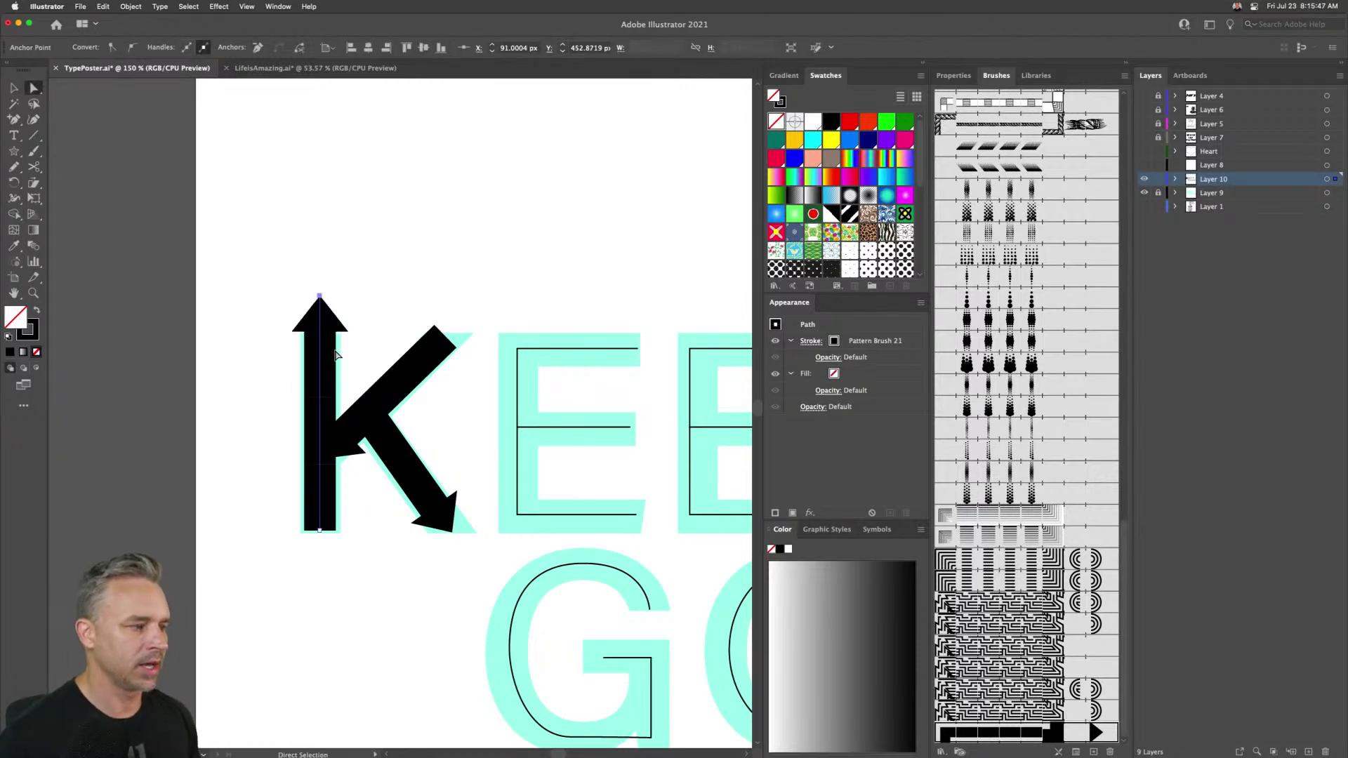
click(410, 370)
click(589, 149)
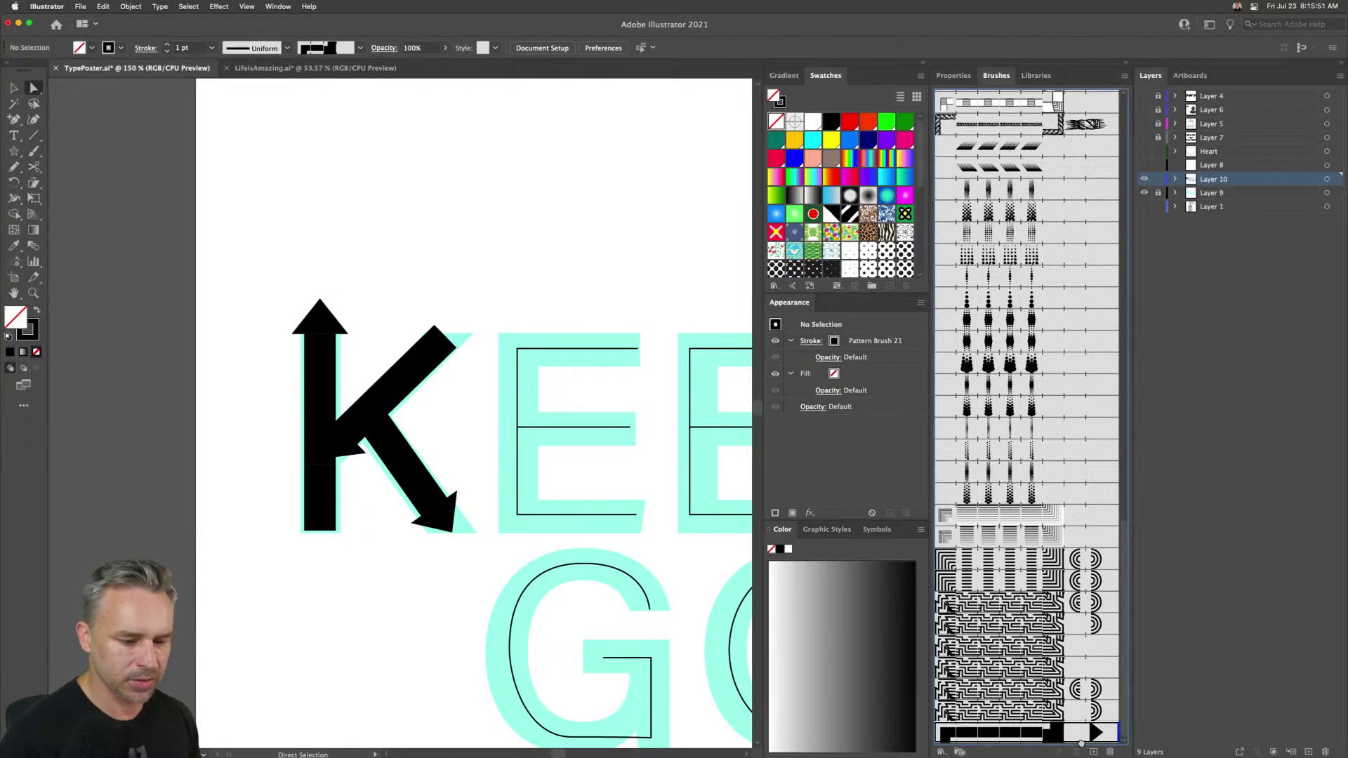
- Duplicate the arrow pattern brush, set the original brush's end tile to None, and update the existing strokes
scroll(1047, 730, down, 1)
double_click(1030, 715)
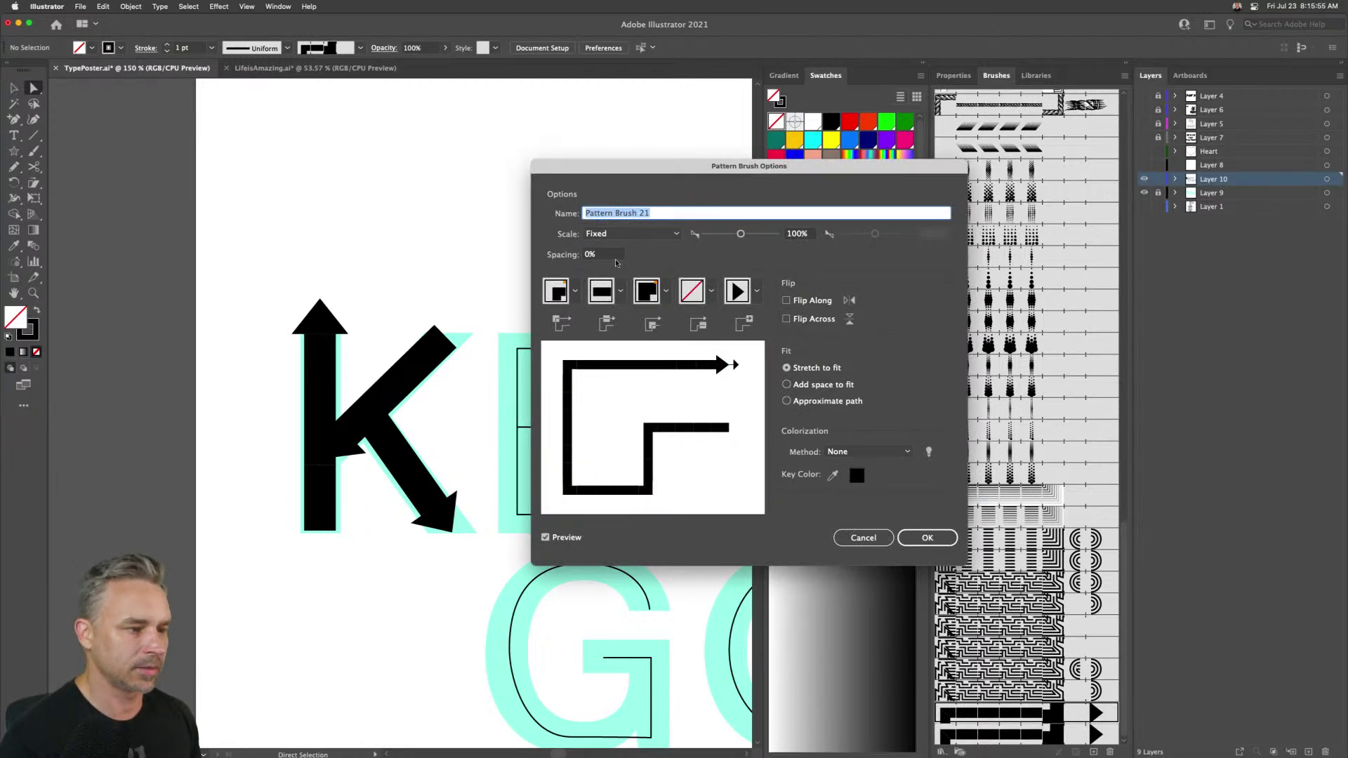
click(757, 291)
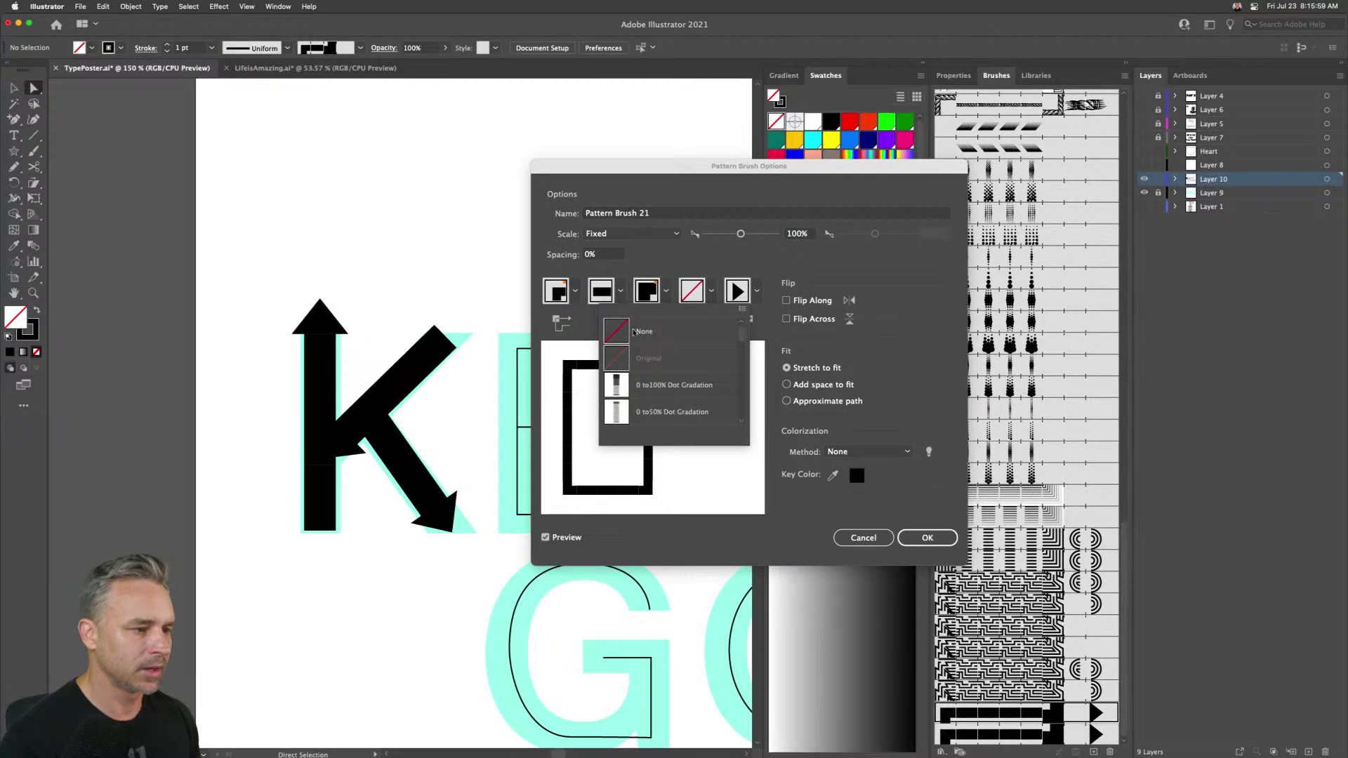
click(650, 332)
click(919, 538)
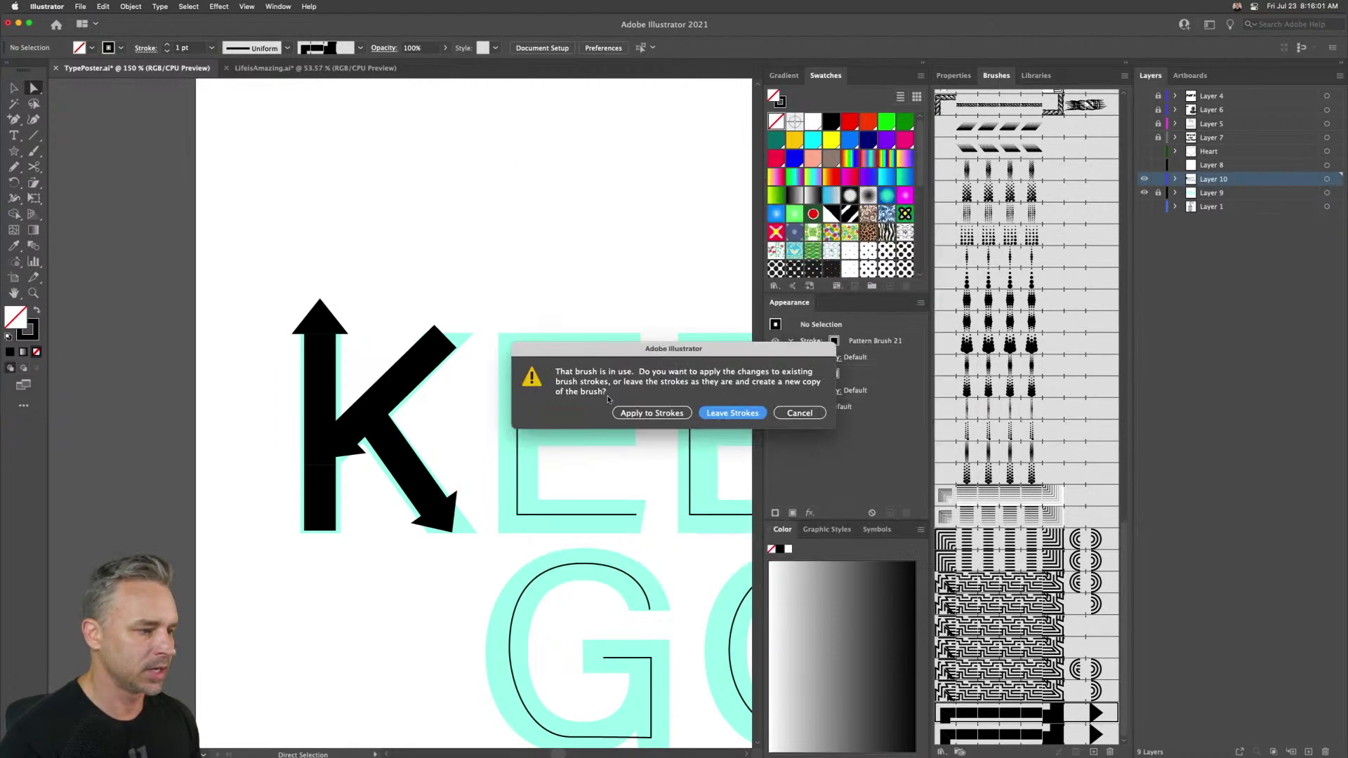
click(650, 413)
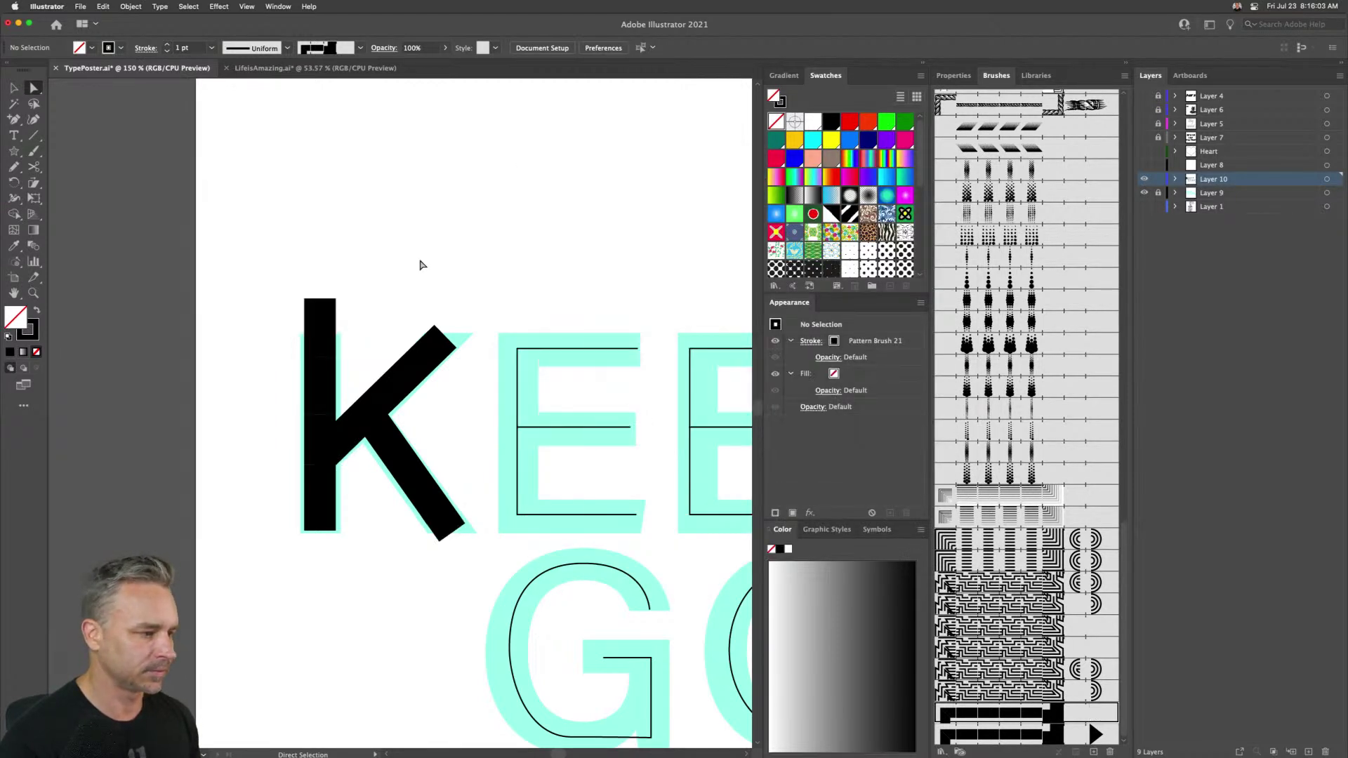
- Apply the duplicated arrow brush, Pattern Brush 21 copy, to the K's vertical stem
drag(257, 235, 349, 336)
key(v)
click(271, 295)
click(322, 337)
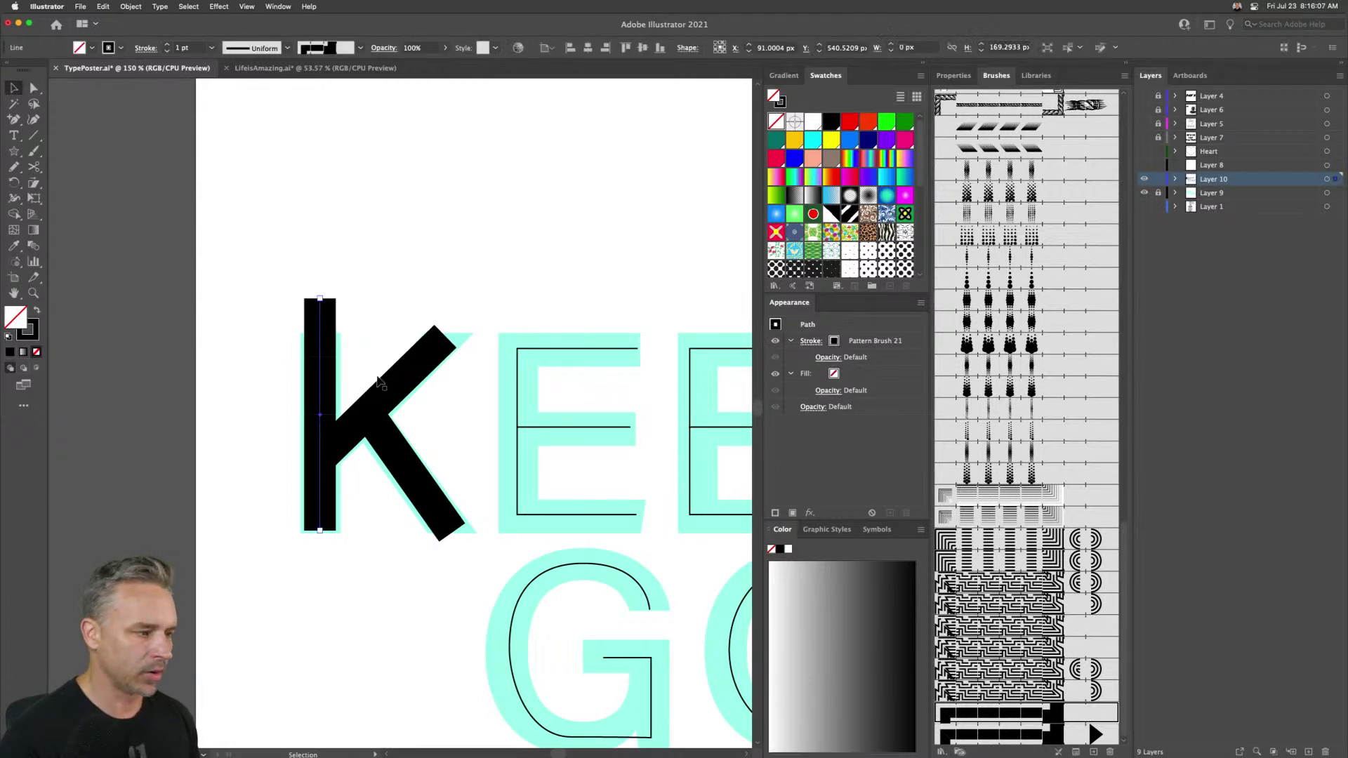
click(1045, 734)
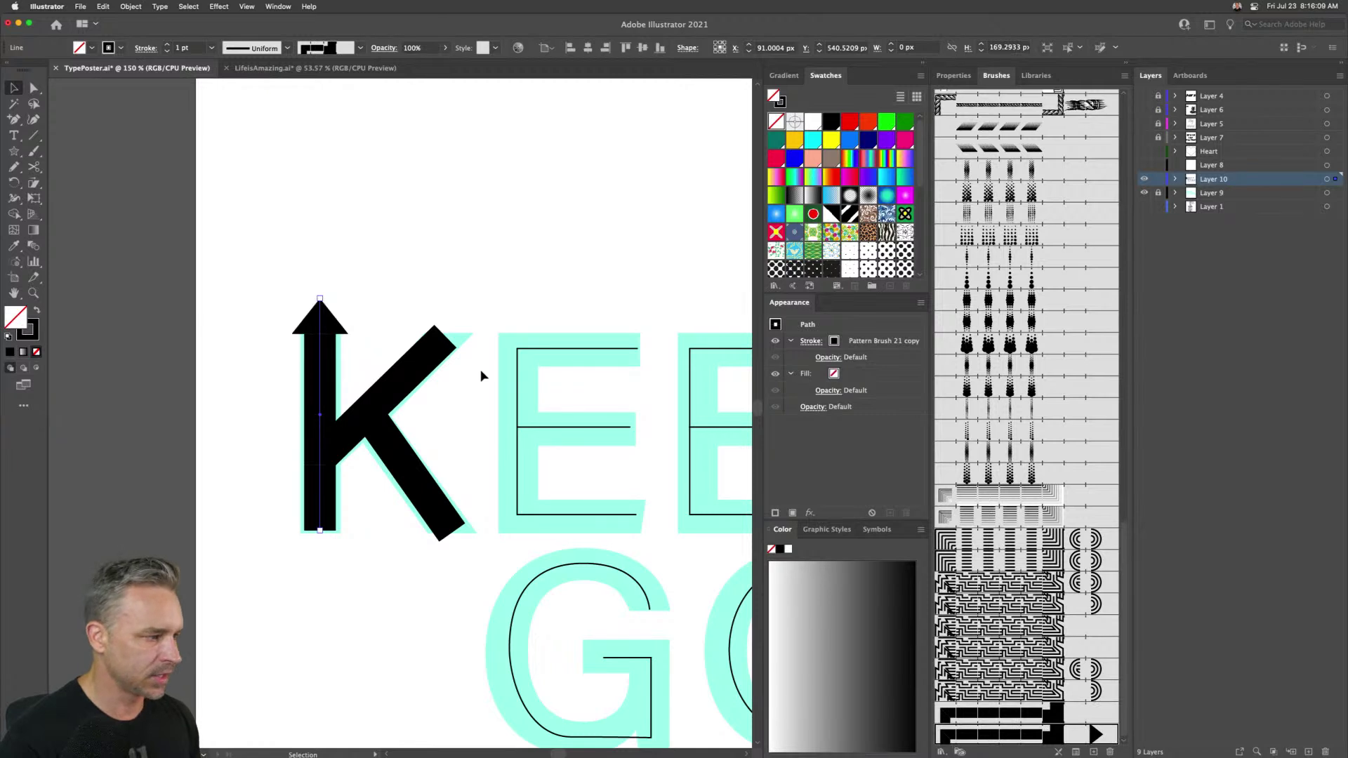
- Apply the arrow brush Pattern Brush 21 copy to the K's upper diagonal and reverse that path's direction
click(421, 361)
click(1004, 715)
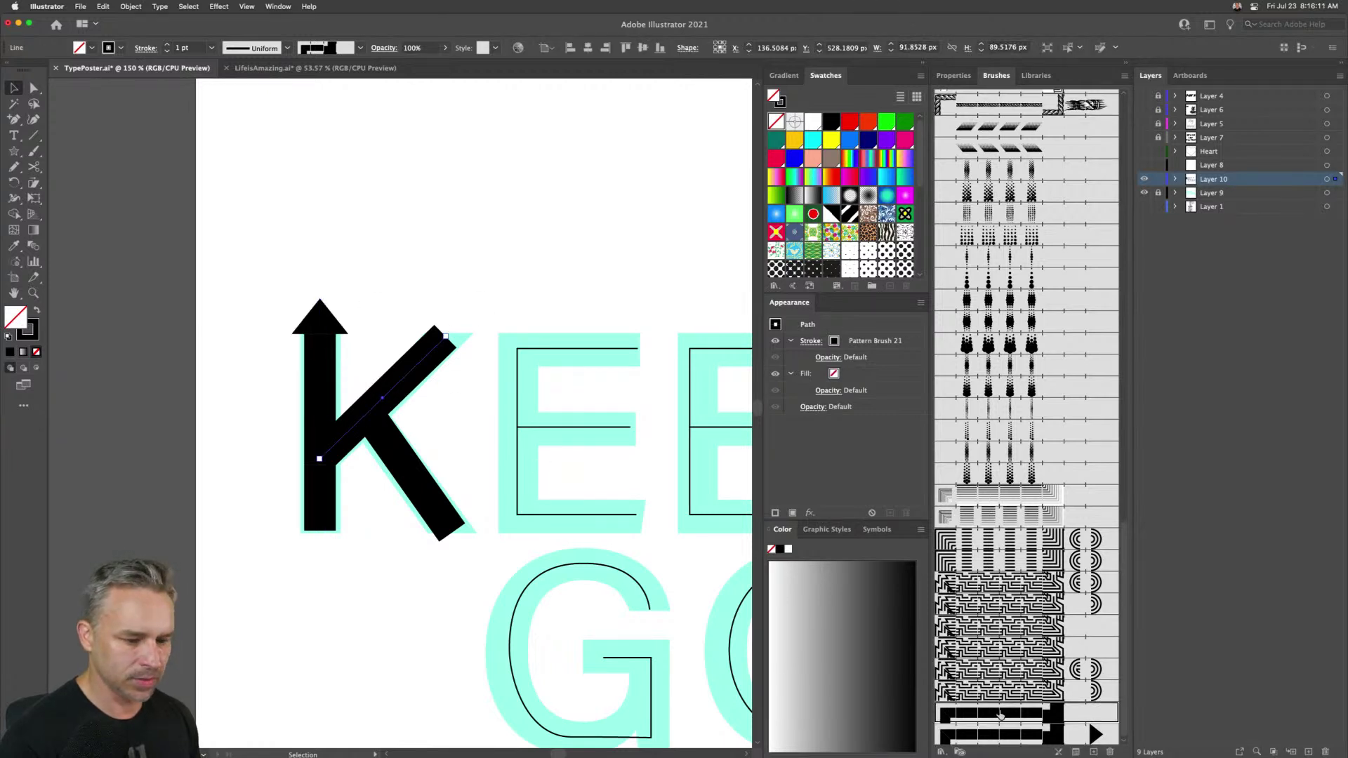
click(1025, 732)
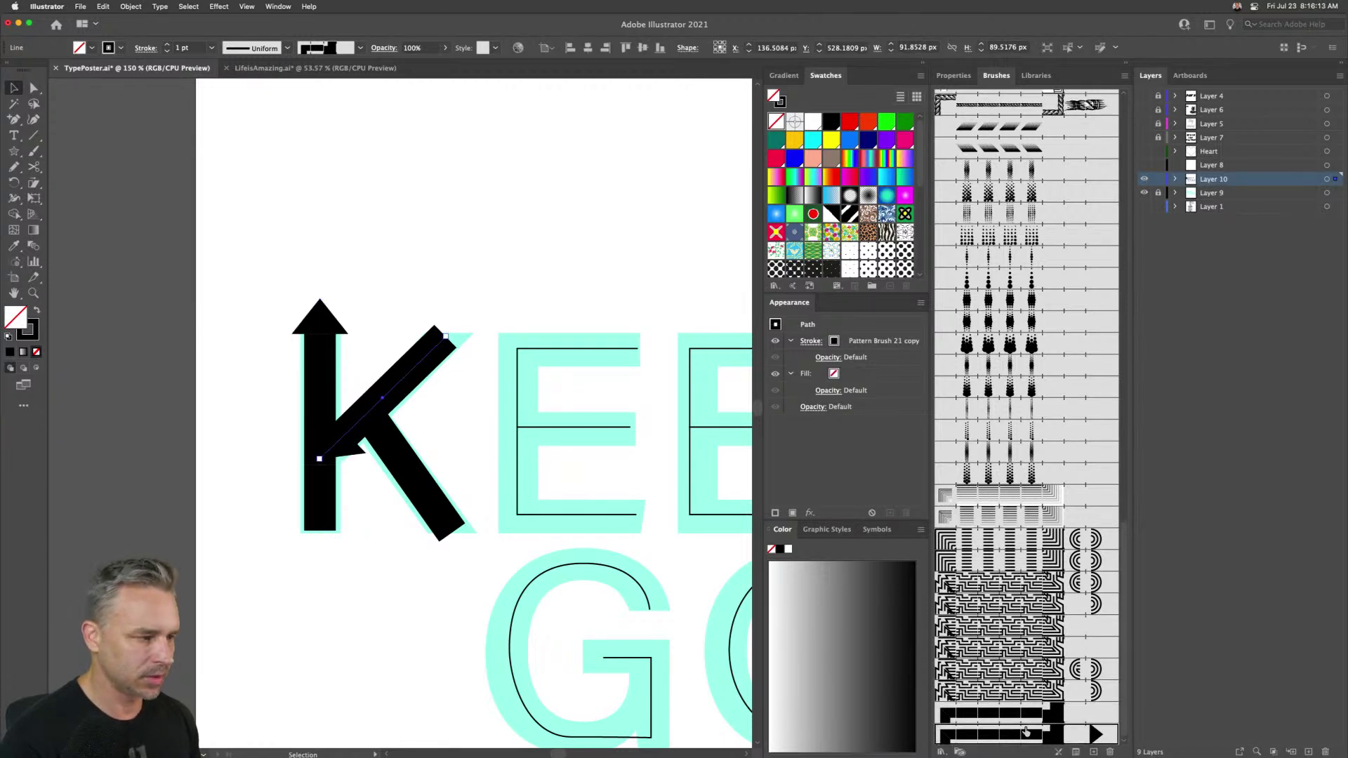
click(92, 6)
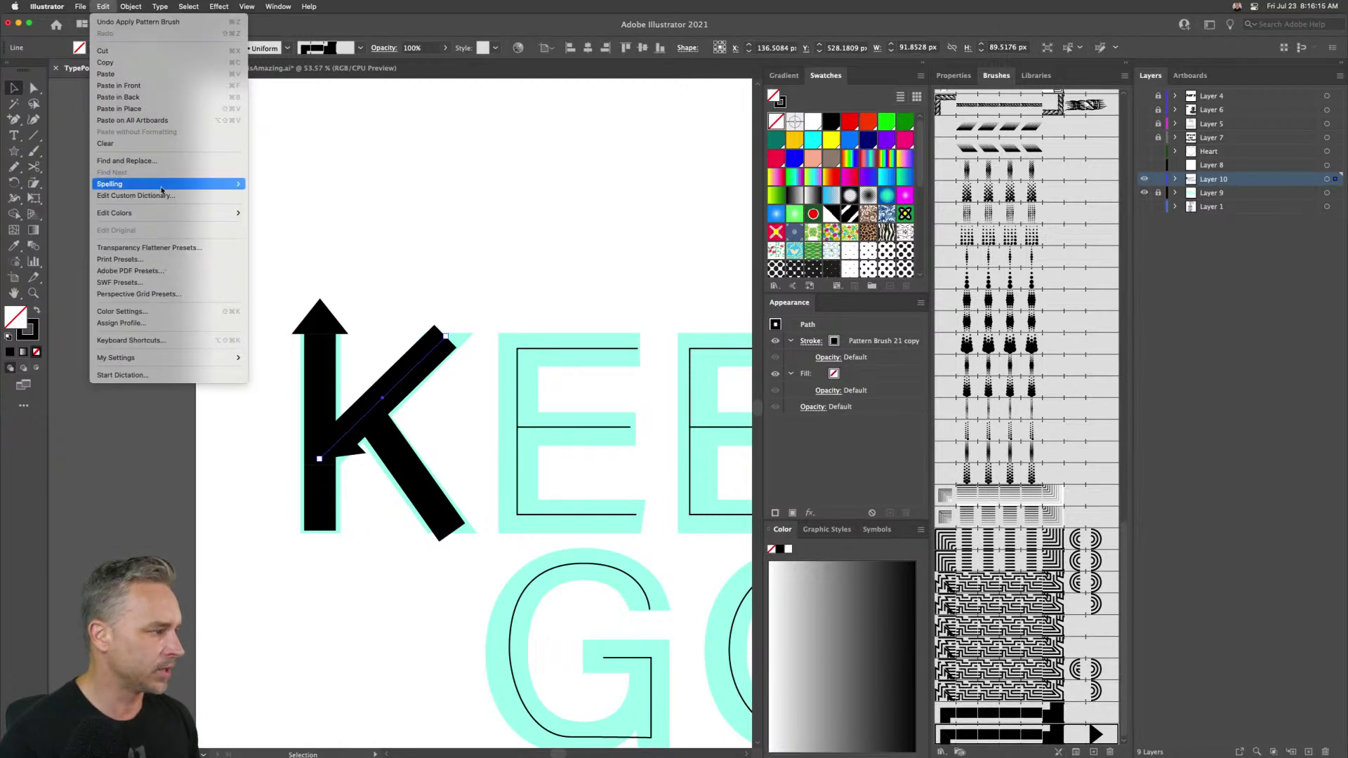
mouse_move(183, 273)
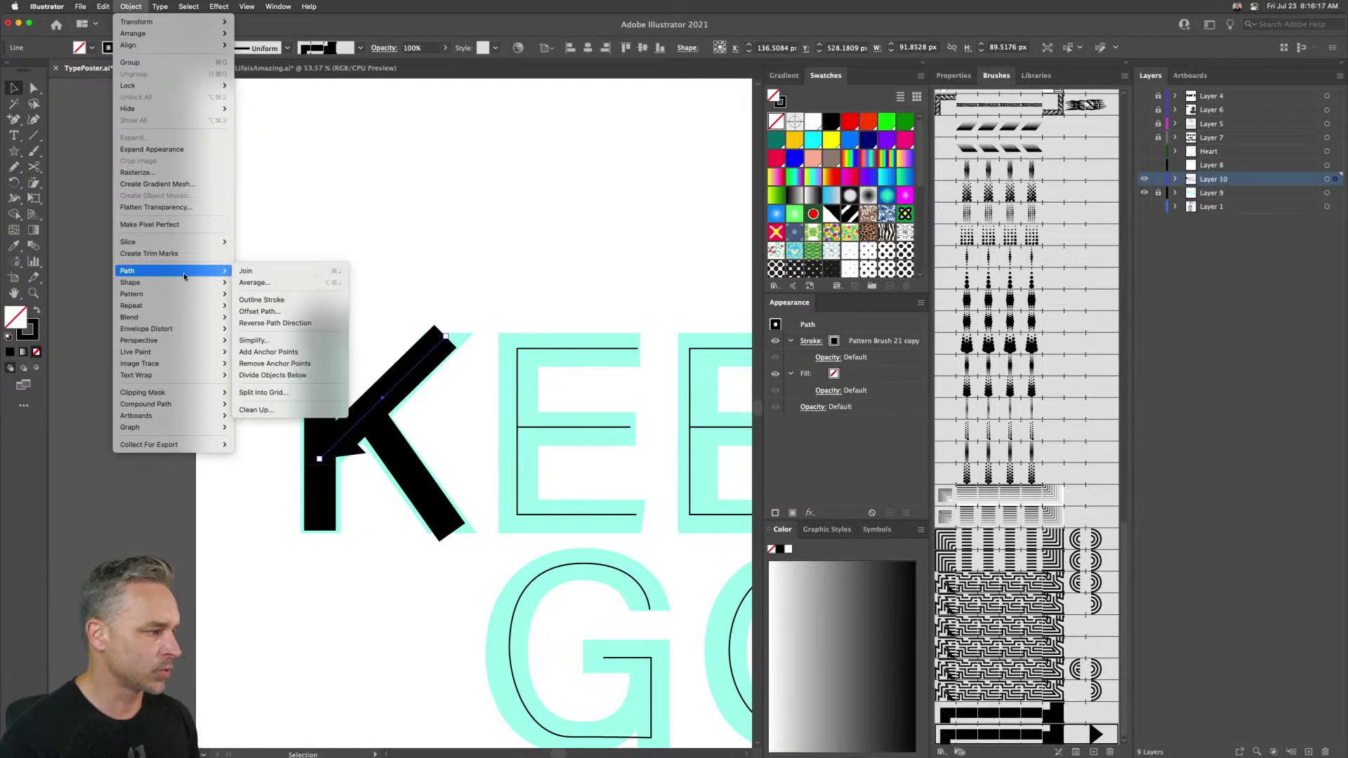
click(330, 323)
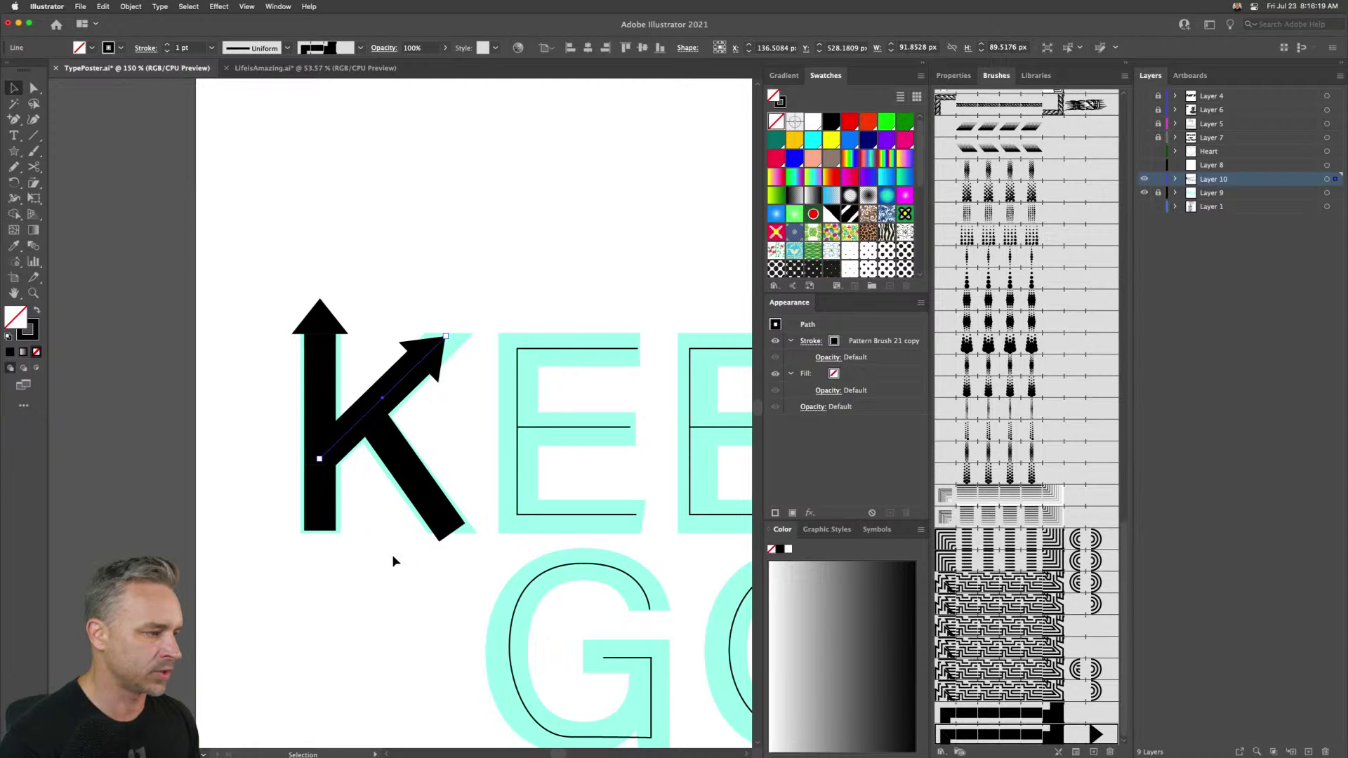
- Apply the arrow brush Pattern Brush 21 copy to the K's lower leg and deselect it
click(446, 486)
click(1006, 736)
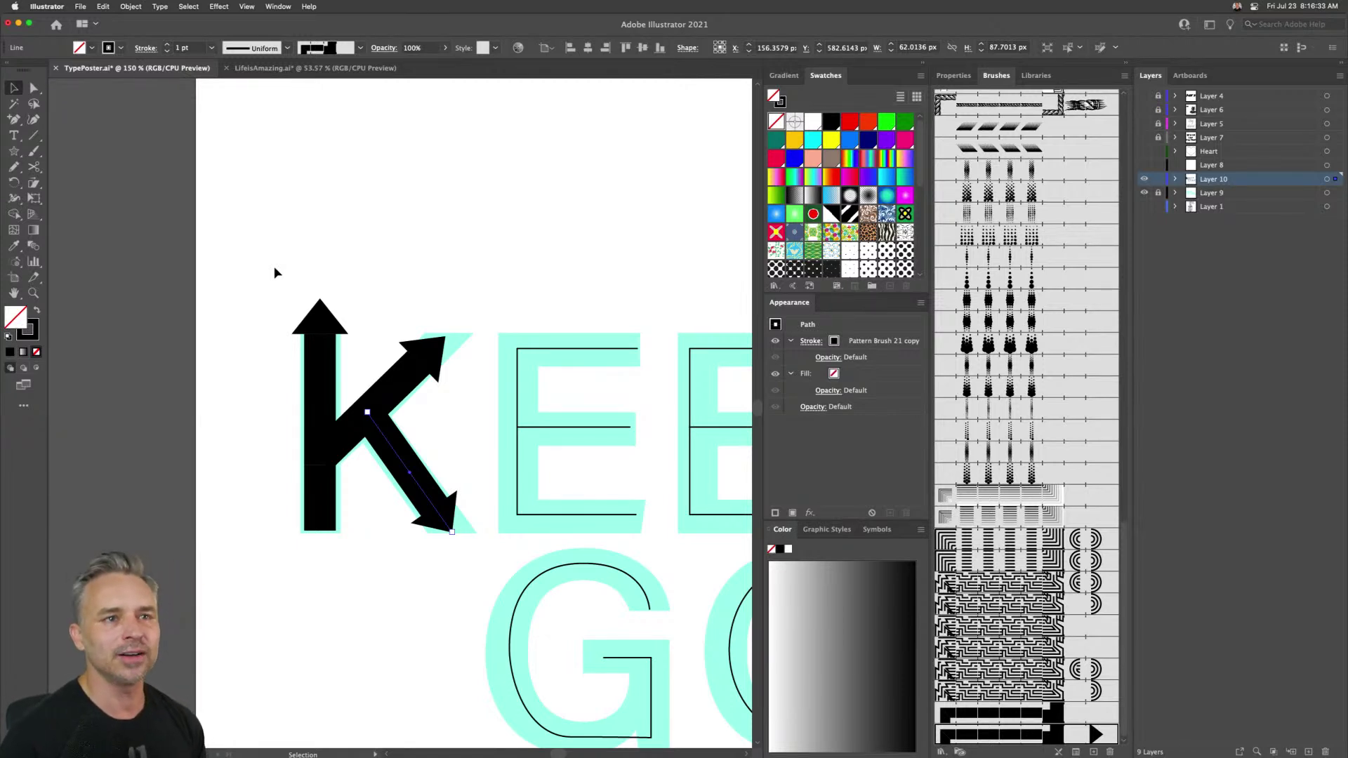
click(276, 272)
scroll(386, 235, right, 5)
scroll(386, 235, down, 2)
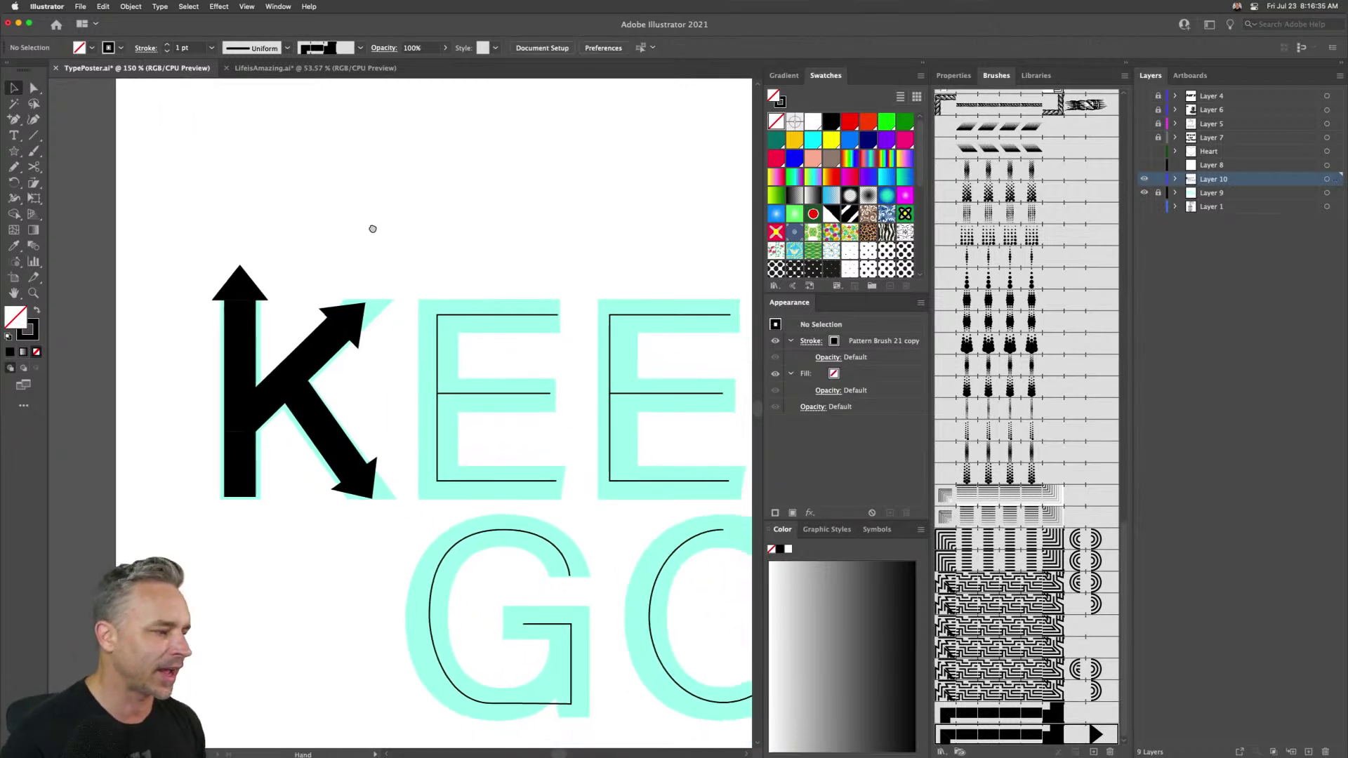
drag(279, 441, 344, 503)
key(shift+Down)
key(shift+Right)
key(shift+Down)
key(shift+Right)
key(shift+Down)
key(shift+Right)
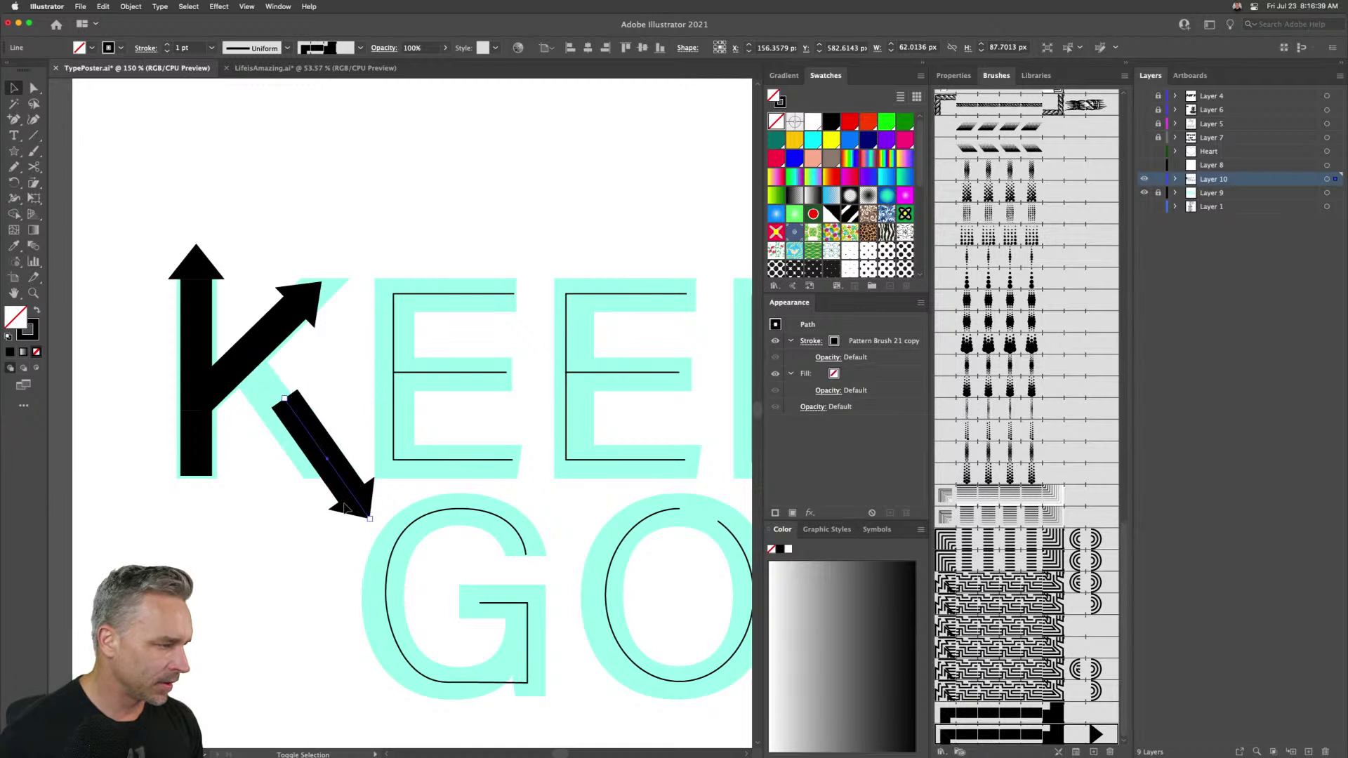
key(super+space)
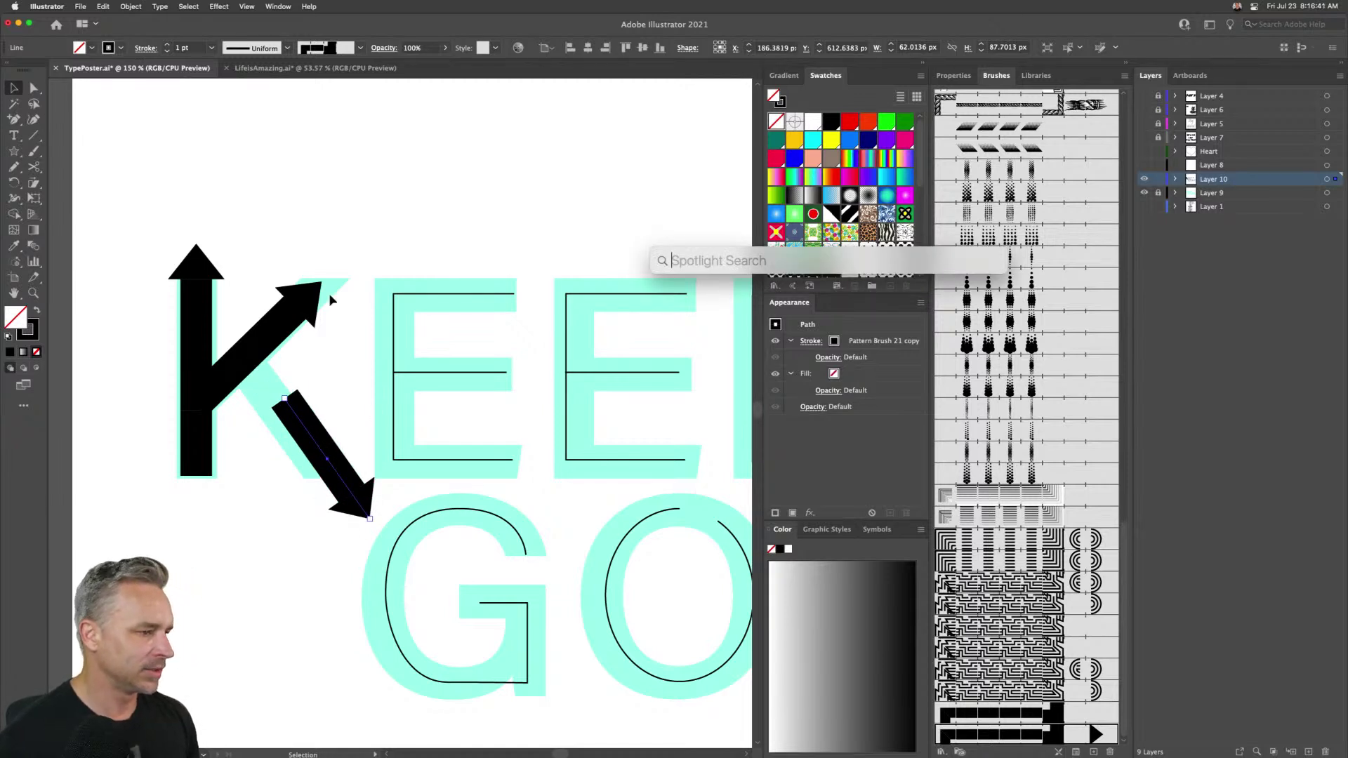
click(250, 232)
key(super+z)
key(super+z)
key(super+z)
key(super+z)
key(super+z)
key(super+z)
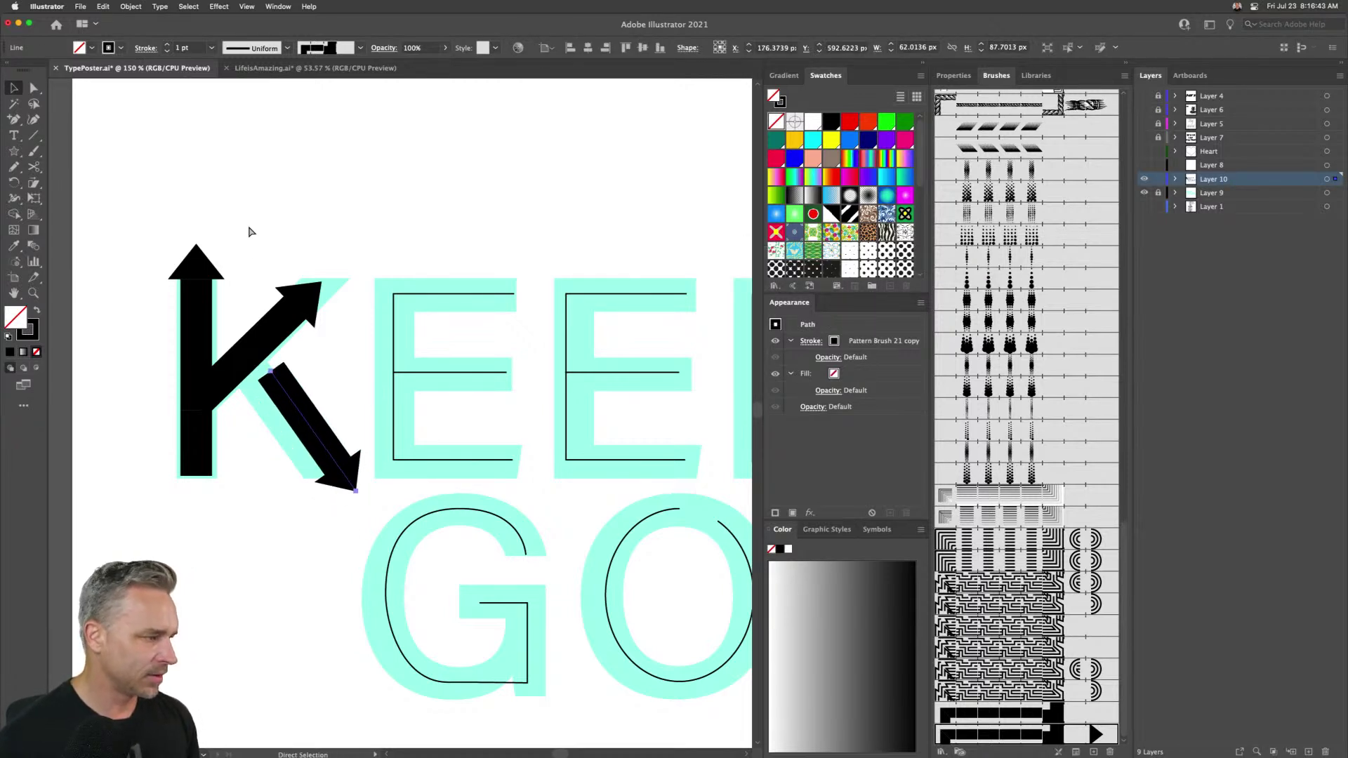
key(super+z)
- Lengthen the K's lower leg diagonally toward the G by shifting only its end anchor, to about 94 px wide by 128 px tall
key(a)
click(289, 416)
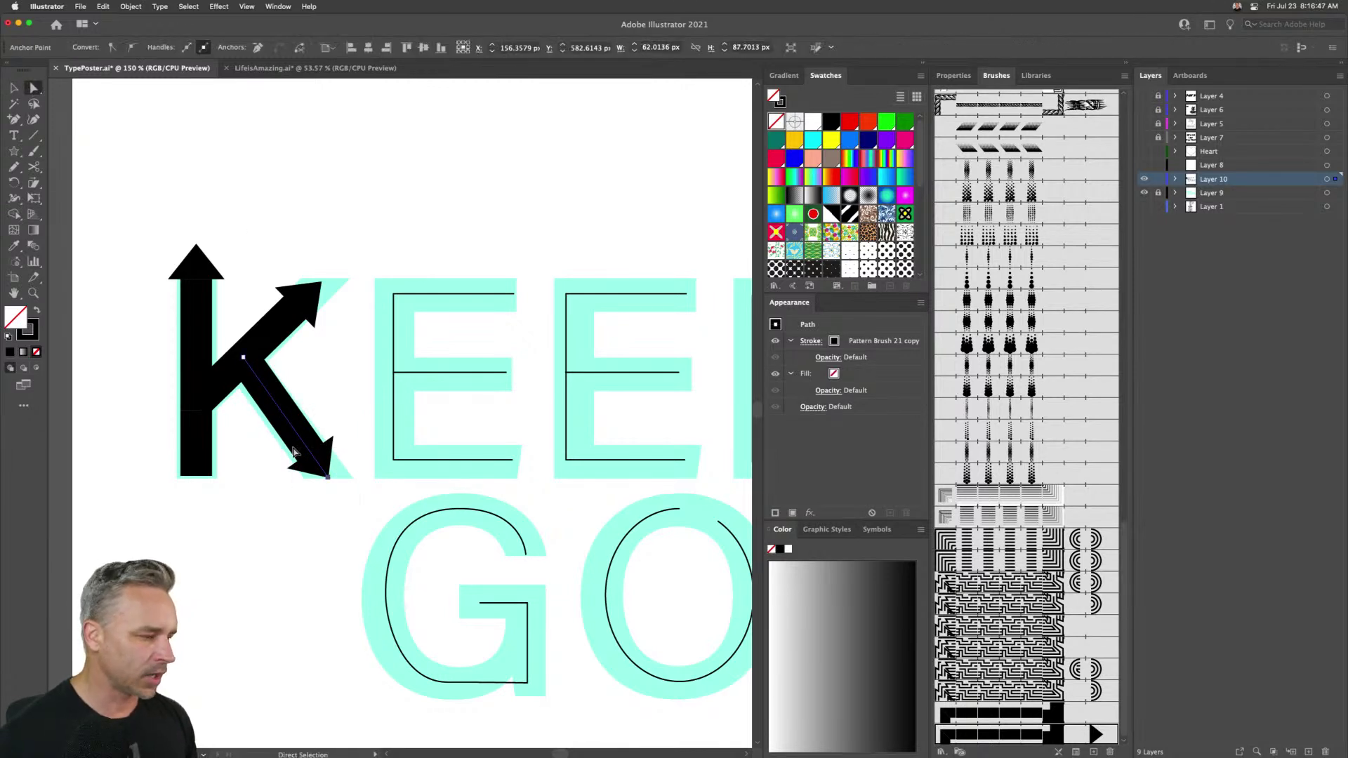
key(shift+Right)
key(shift+Right)
key(shift+Right)
key(shift+Down)
key(shift+Down)
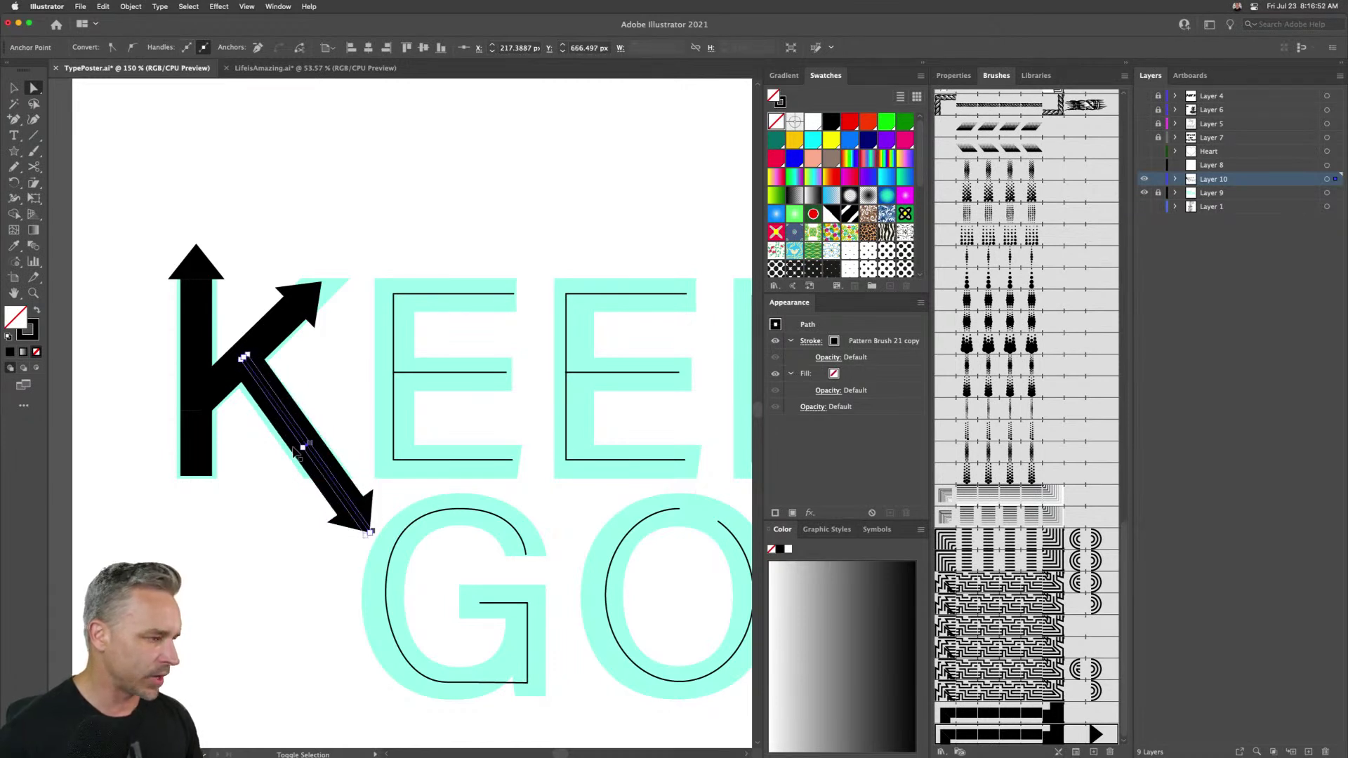
- Delete the extra duplicate path lying on the K's lengthened lower leg and deselect
click(14, 90)
key(Right)
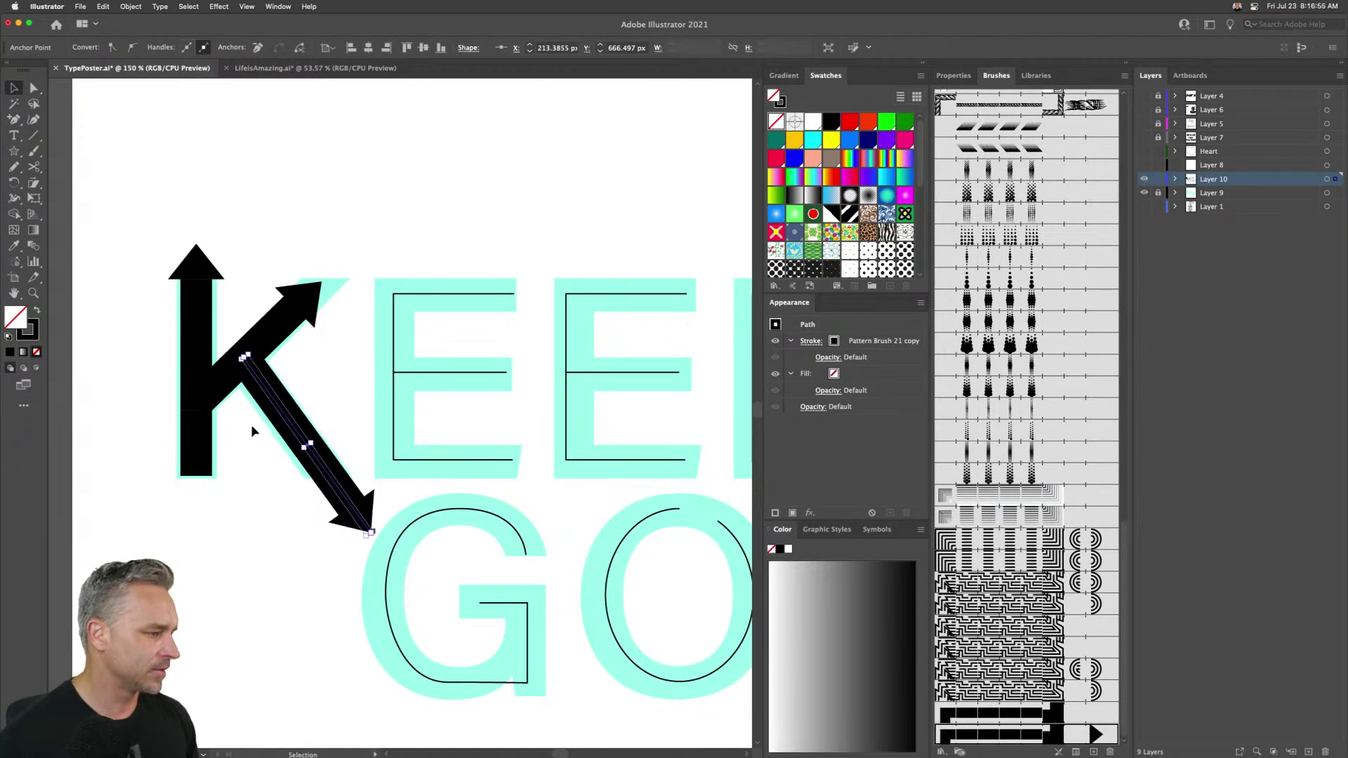
key(Delete)
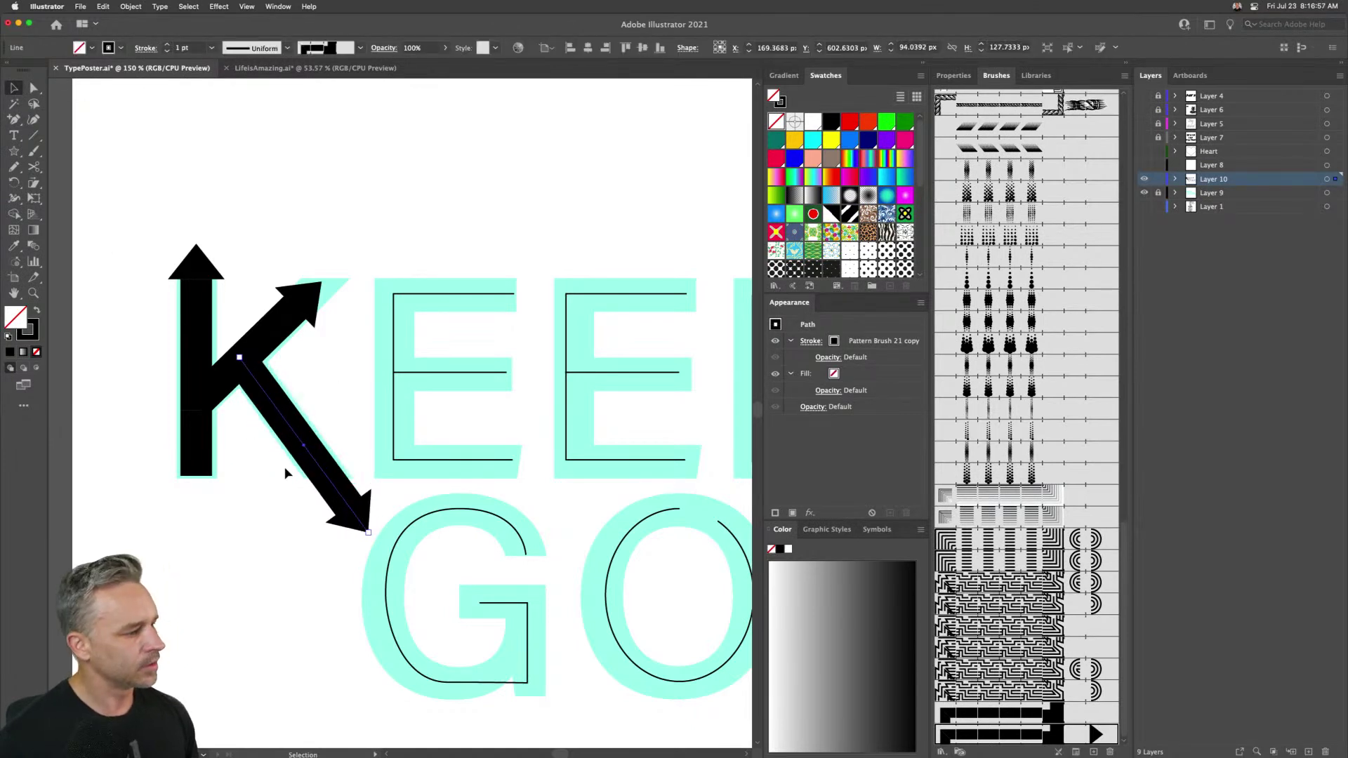
click(364, 223)
- Move the sample arrow off the artboard beside the K, and apply the brush Pattern Brush 21 copy to all remaining letter paths
key(super+0)
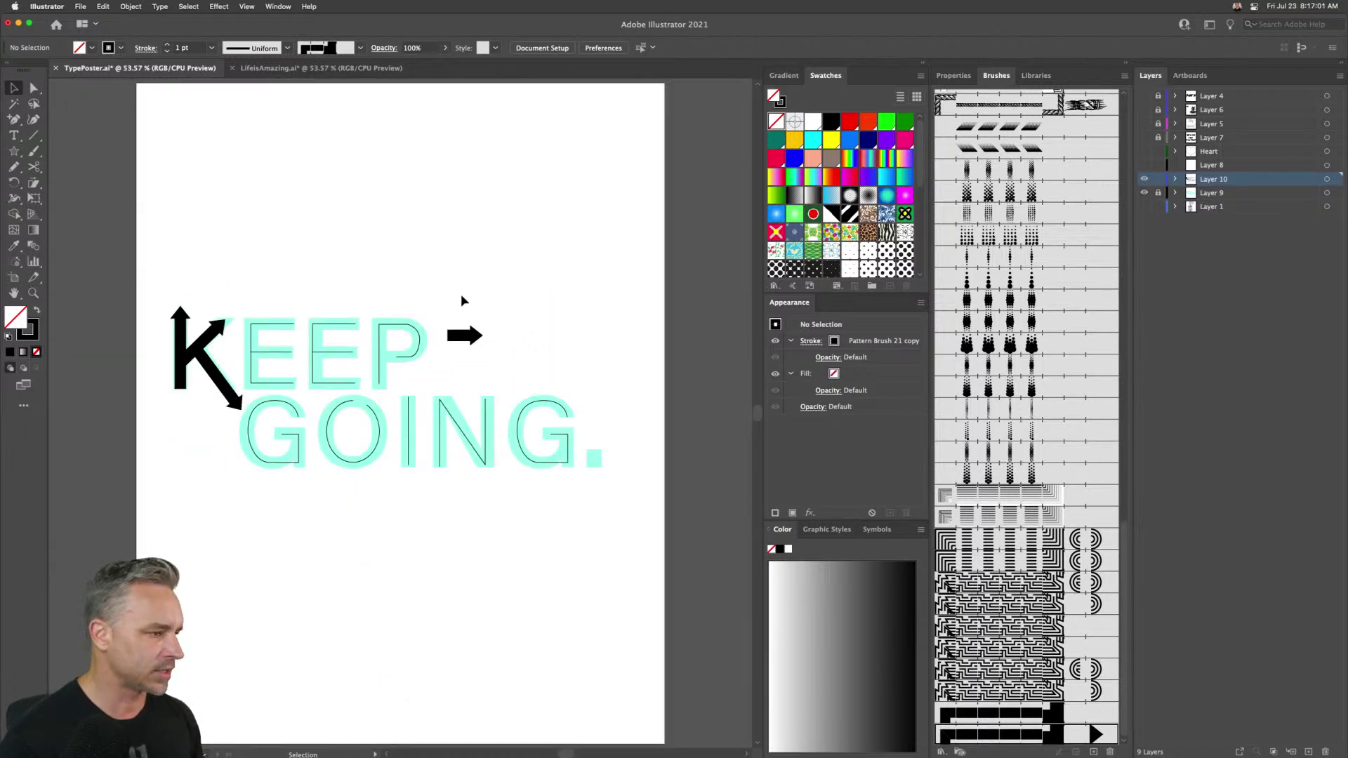
click(464, 335)
drag(464, 336, 90, 297)
drag(238, 287, 593, 508)
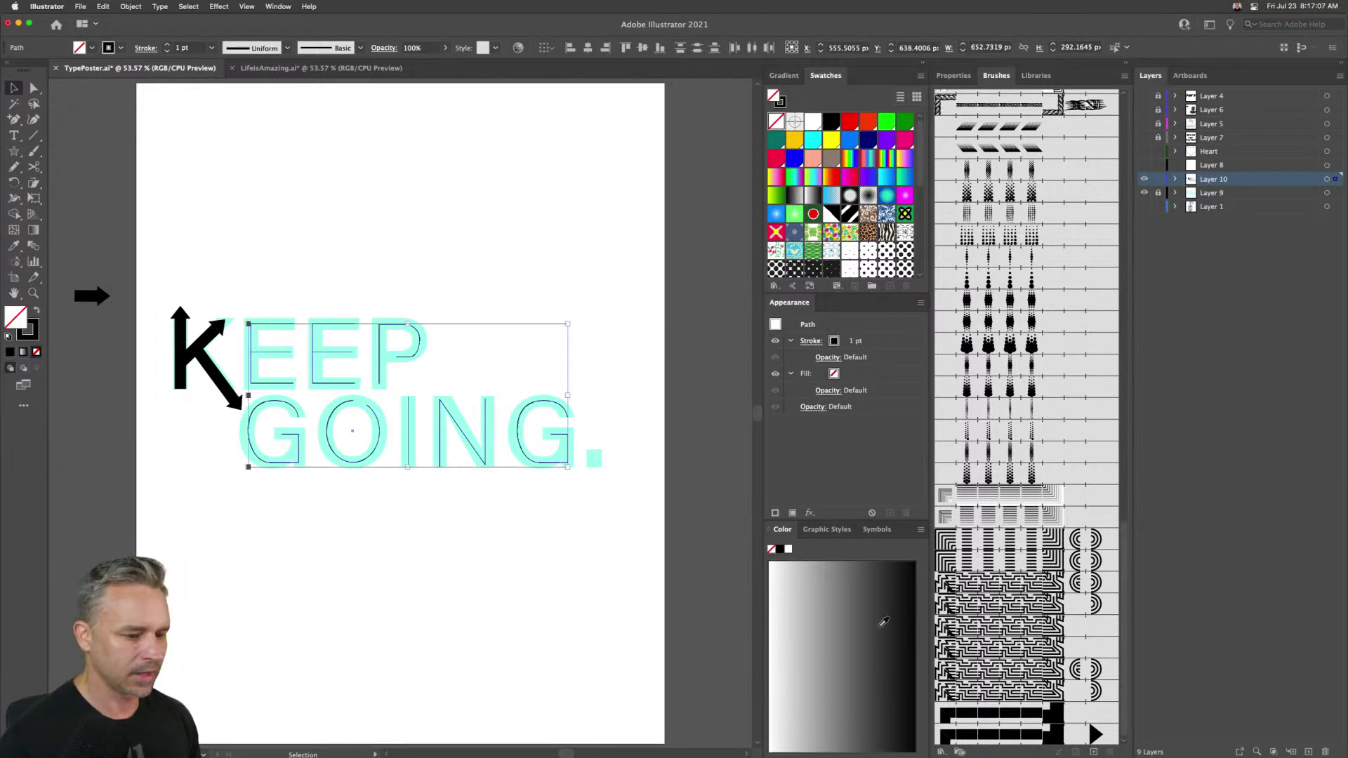
click(1020, 740)
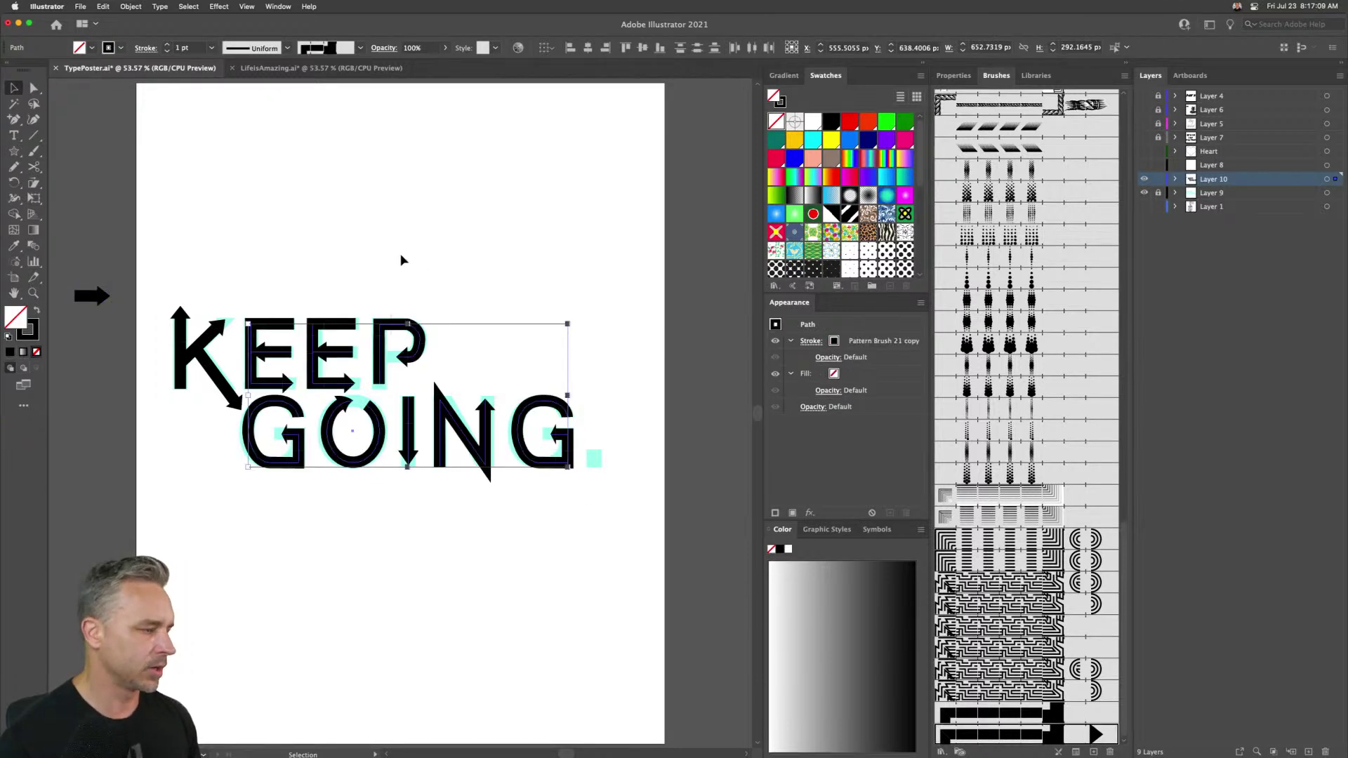
- Reverse the path direction of the first E's outline so its arrowhead moves to the upper arm, and deselect
key(super+1)
drag(370, 242, 524, 263)
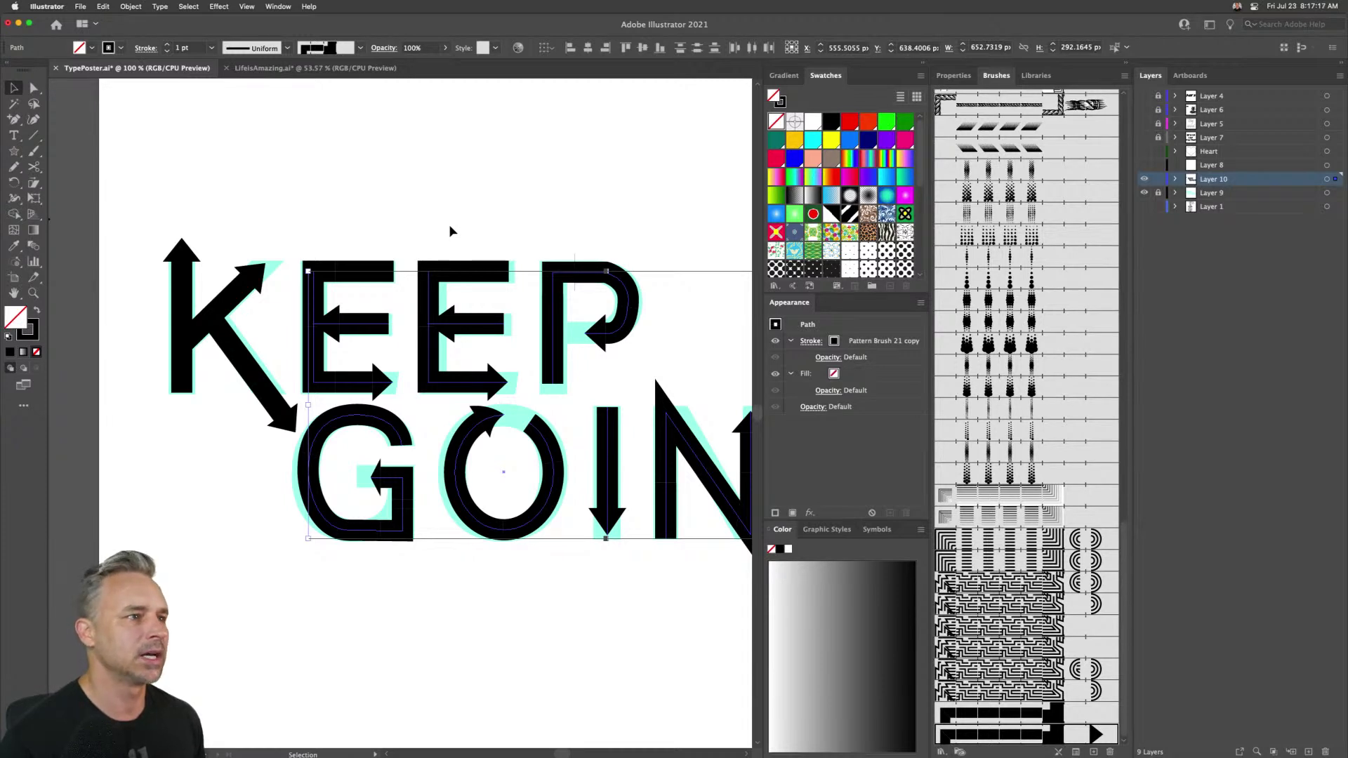
click(294, 135)
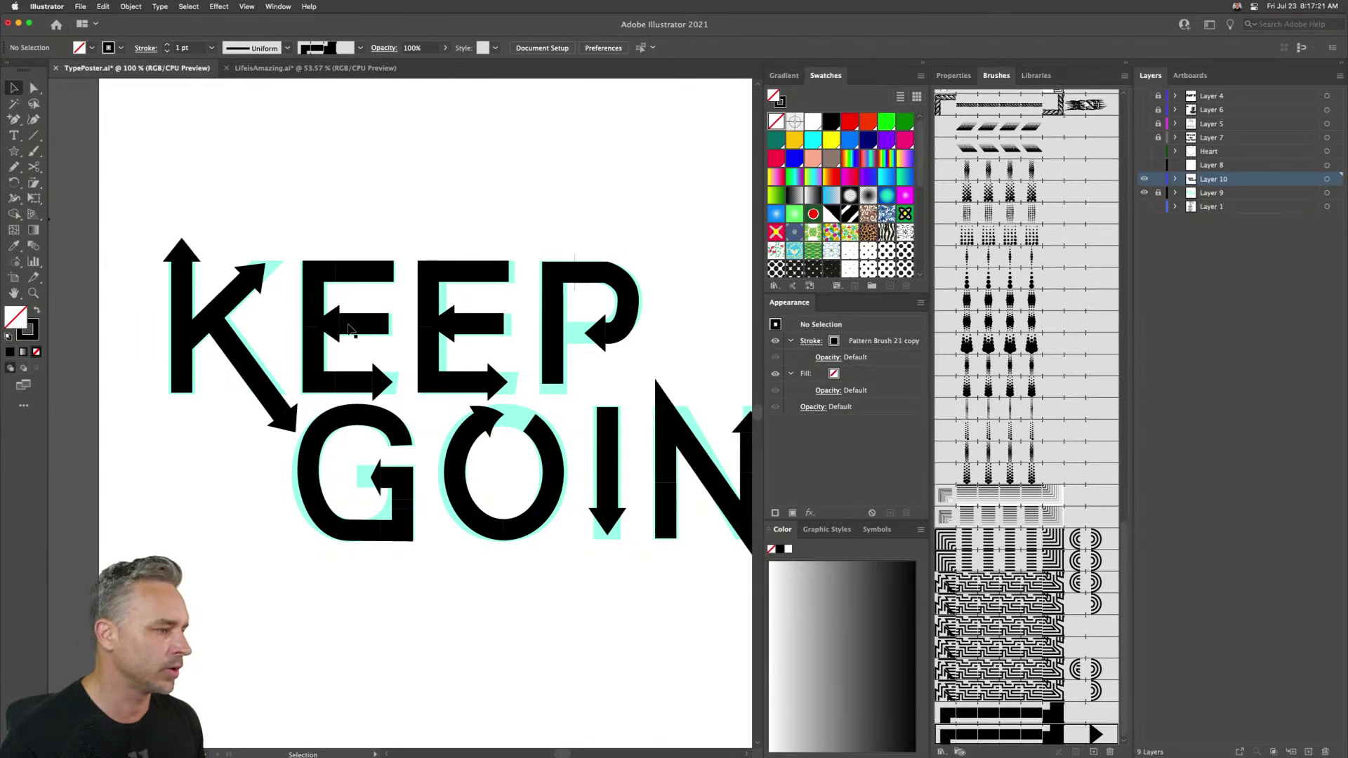
click(353, 273)
key(super+equal)
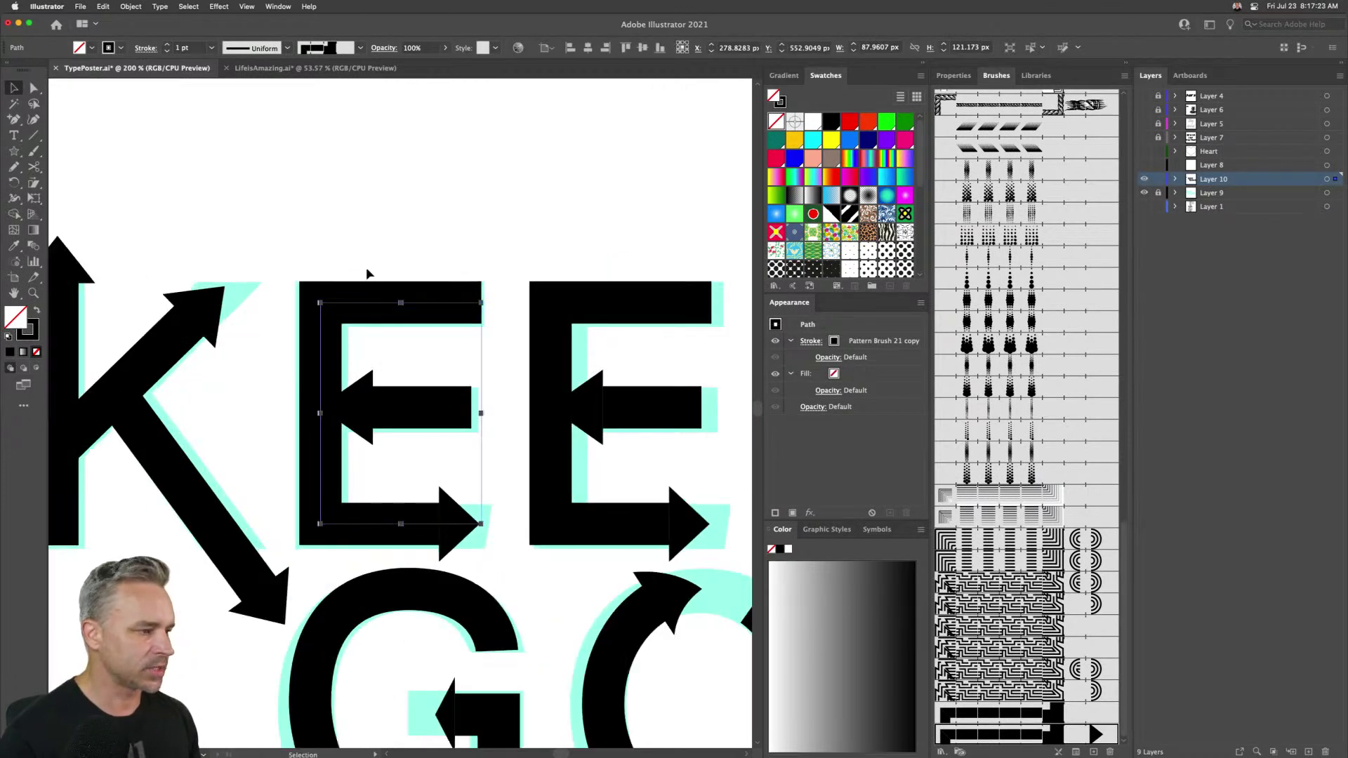
click(128, 7)
mouse_move(186, 269)
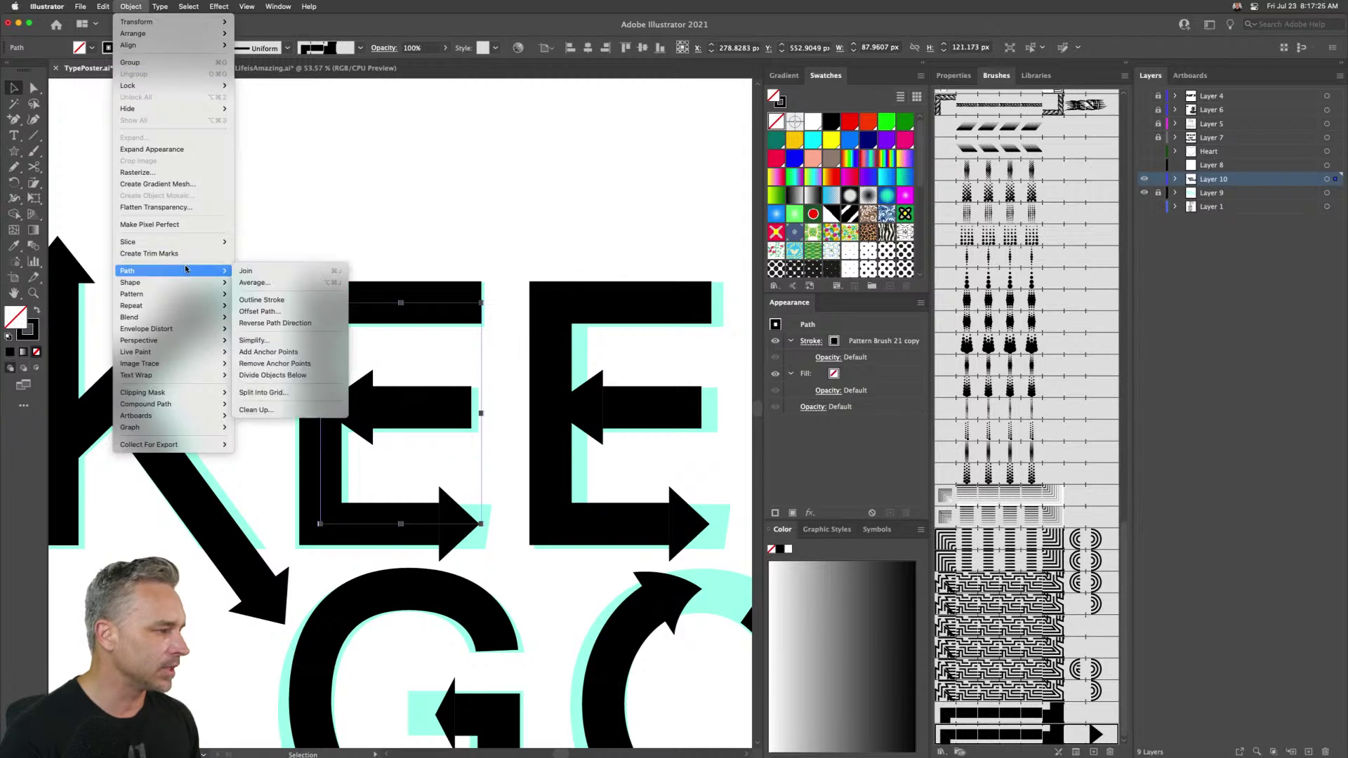
click(318, 327)
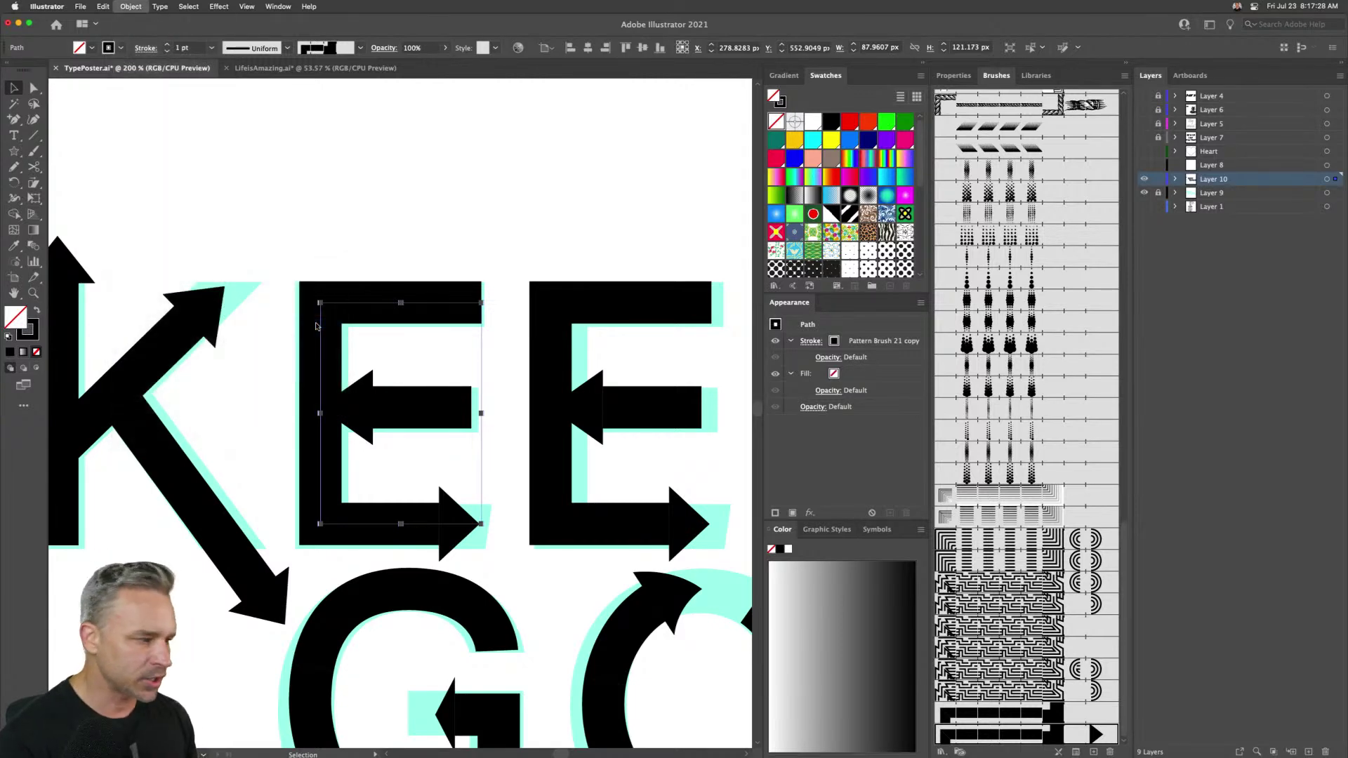
click(547, 234)
click(430, 411)
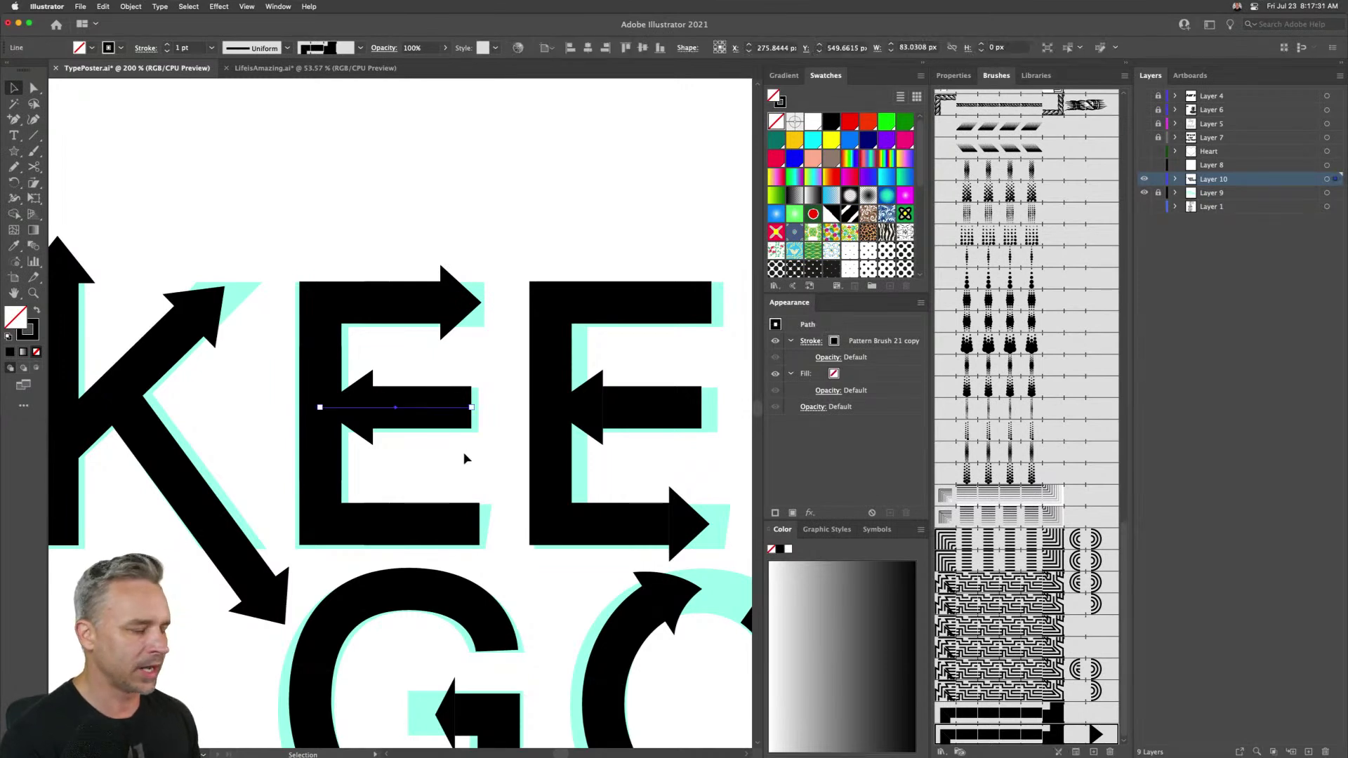
click(491, 231)
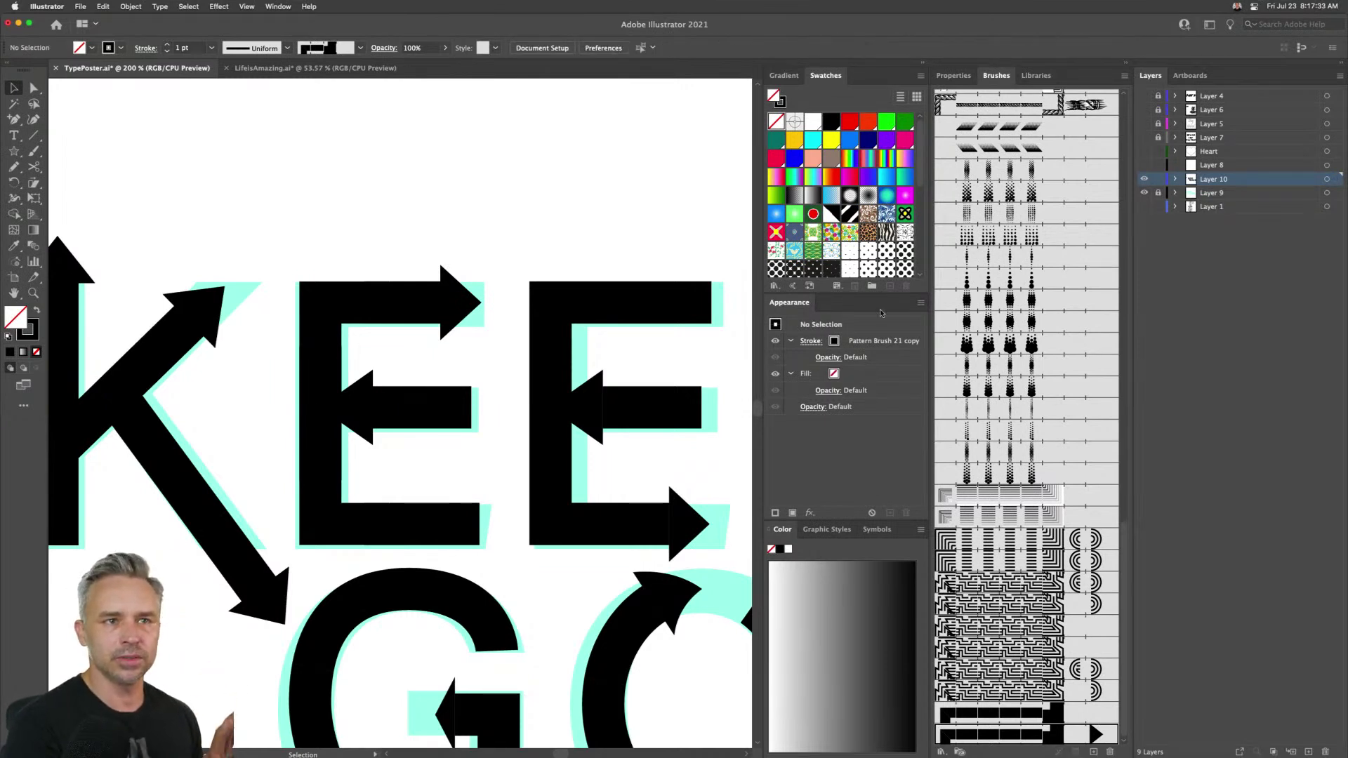
- Duplicate the brush Pattern Brush 21 copy and set the duplicate's start tile to New Pattern Swatch 6 with Flip Along enabled
click(1053, 732)
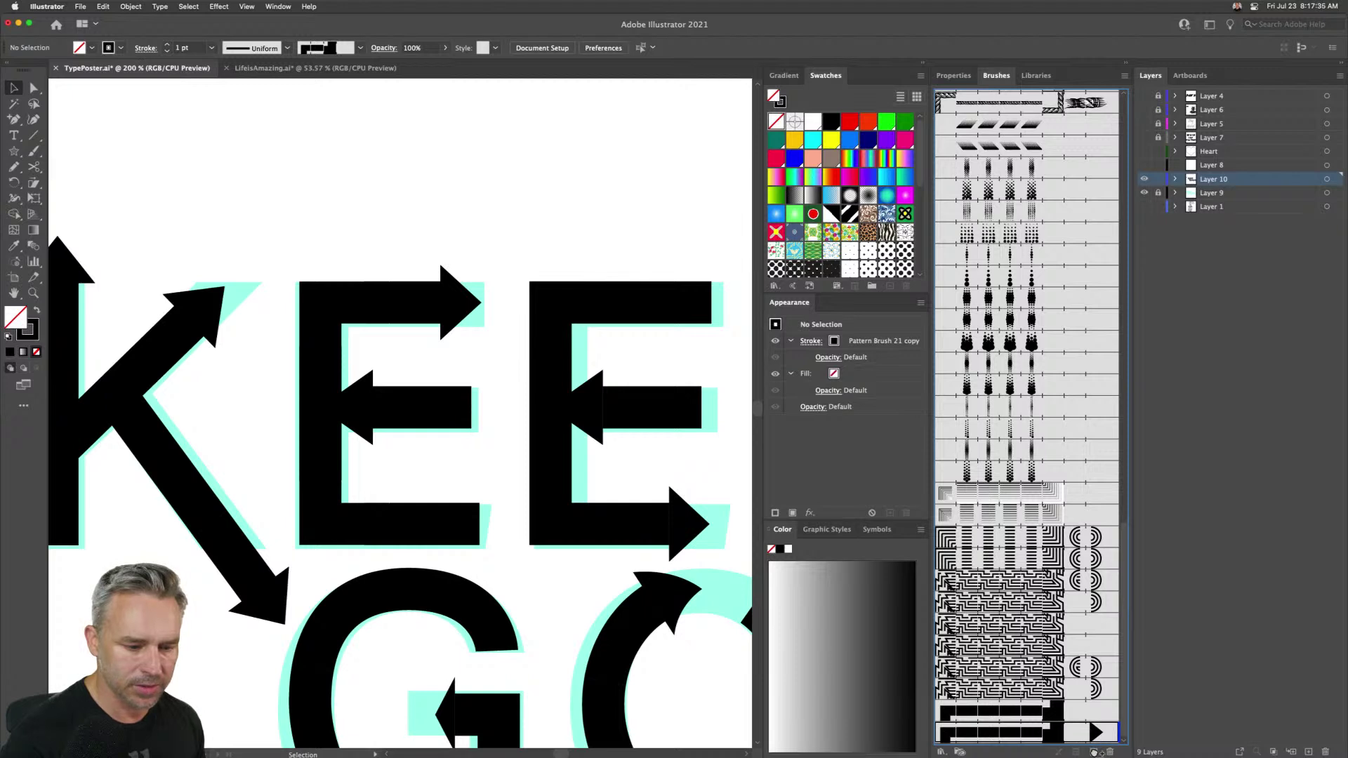
scroll(1066, 732, down, 1)
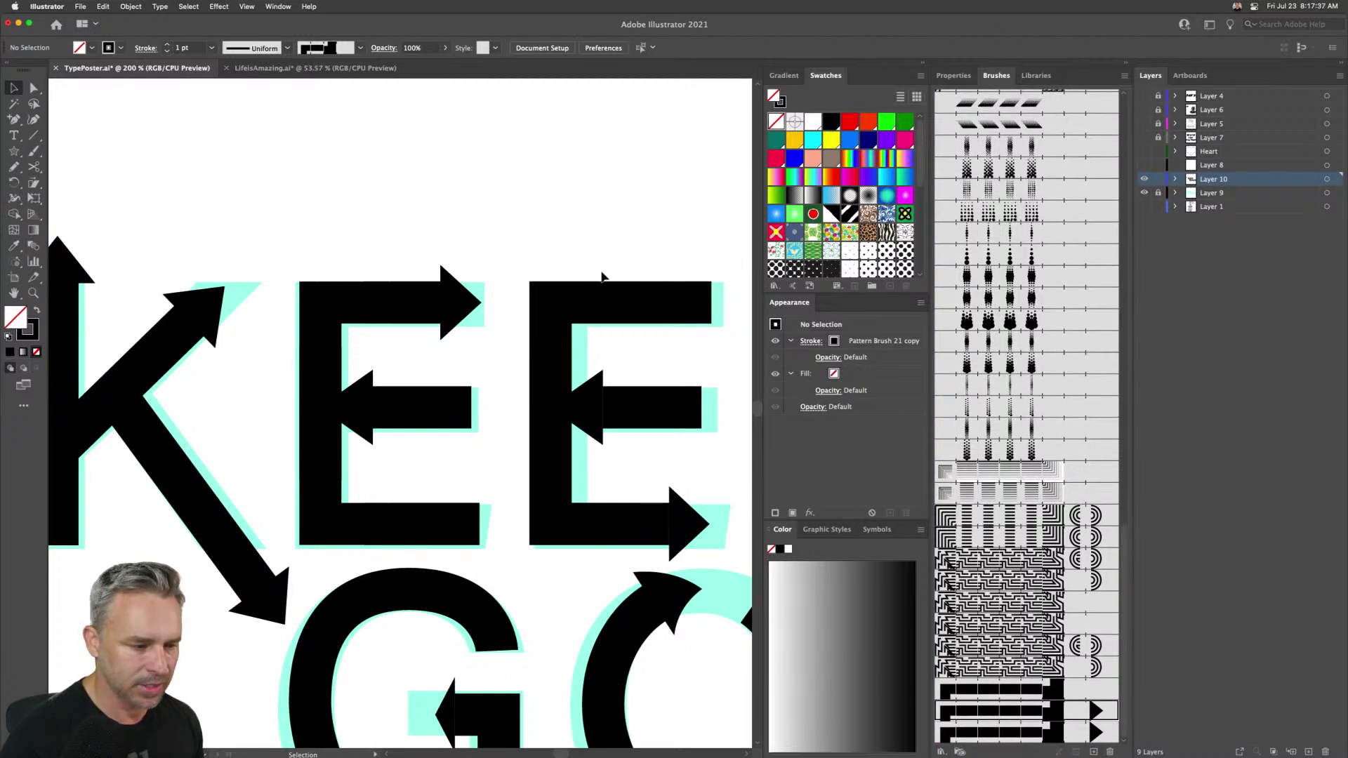
double_click(1014, 734)
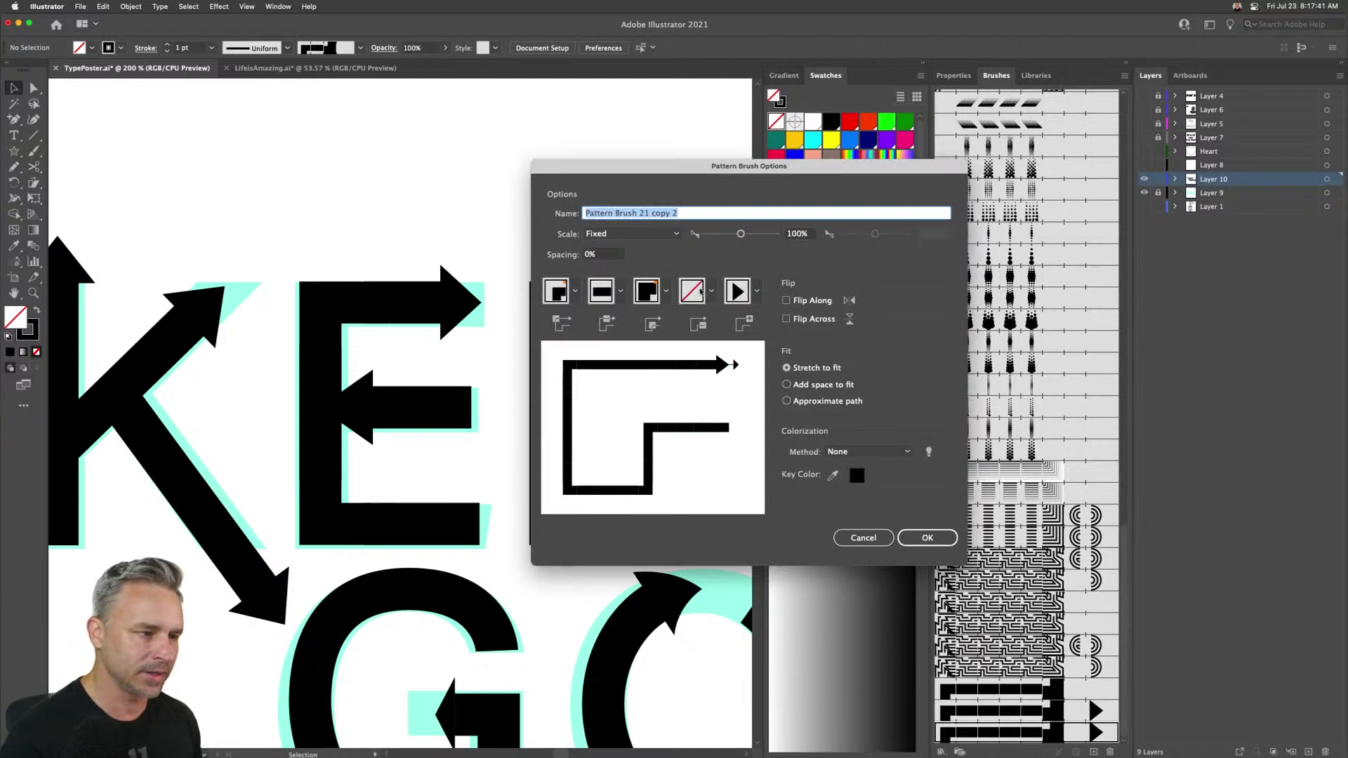
click(711, 291)
drag(700, 339, 679, 393)
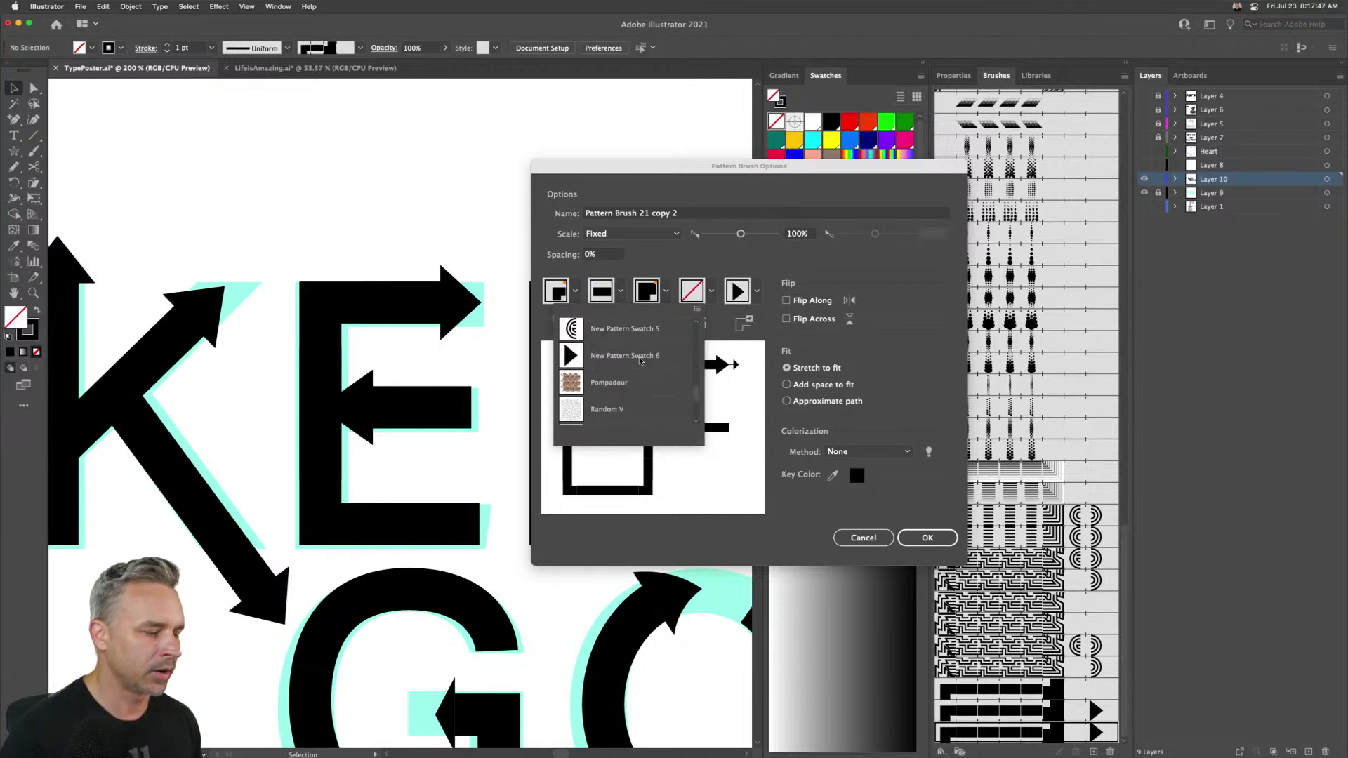
click(641, 360)
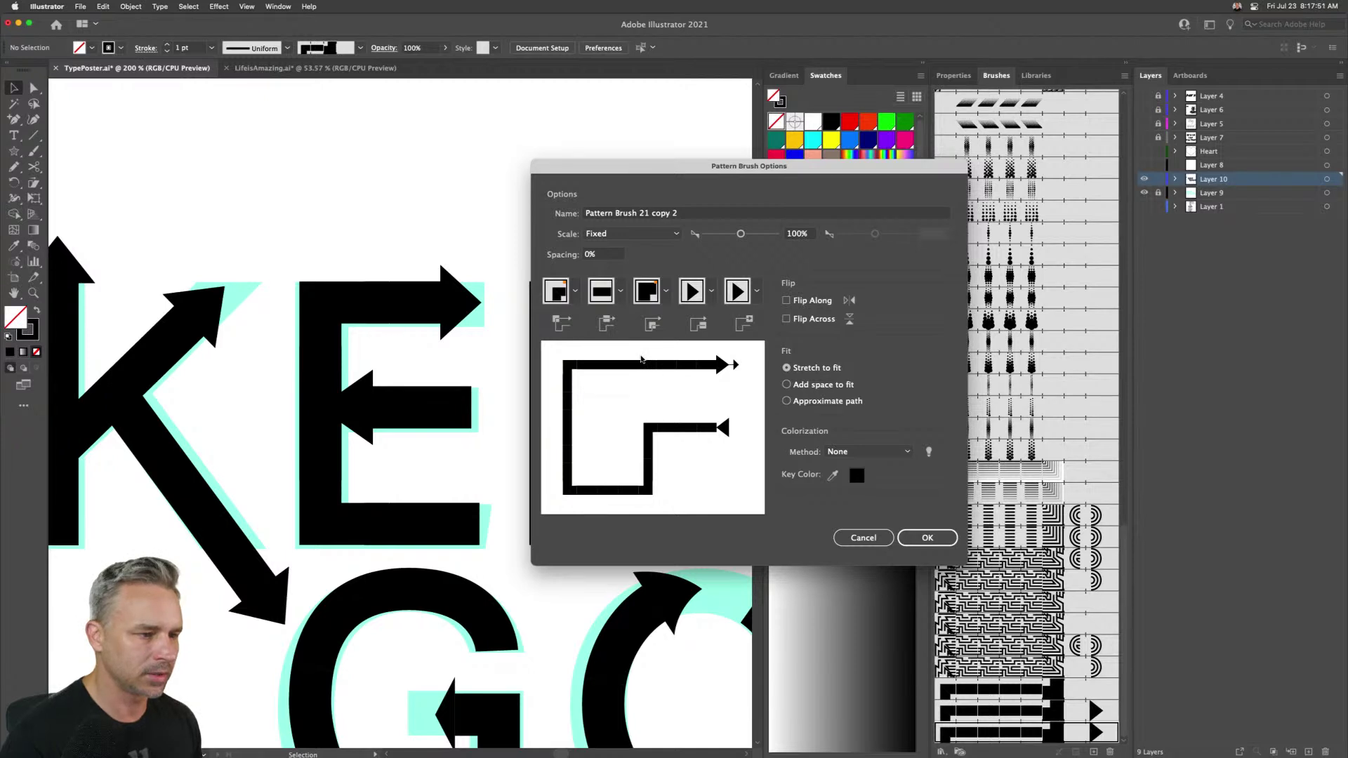
click(784, 301)
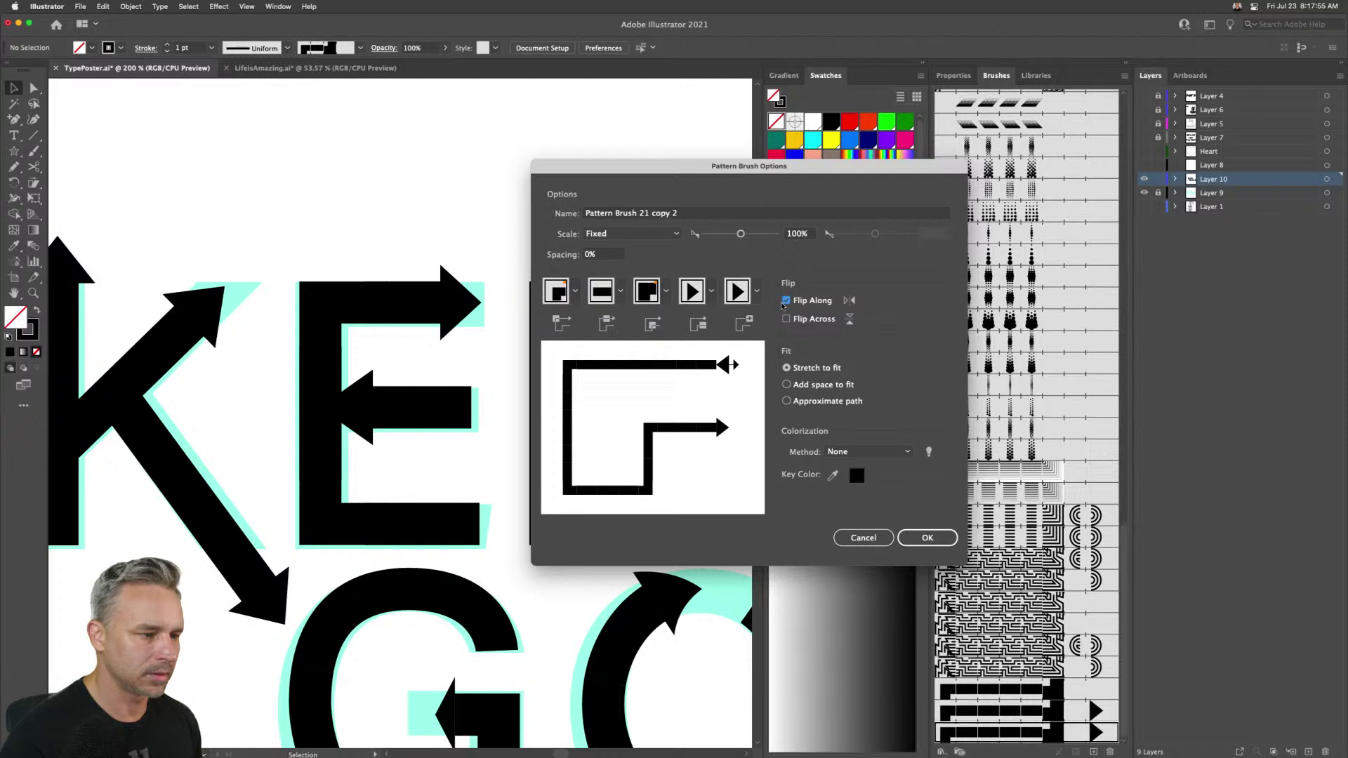
- Try None as the duplicate brush's end tile, and discard the brush option changes
click(756, 291)
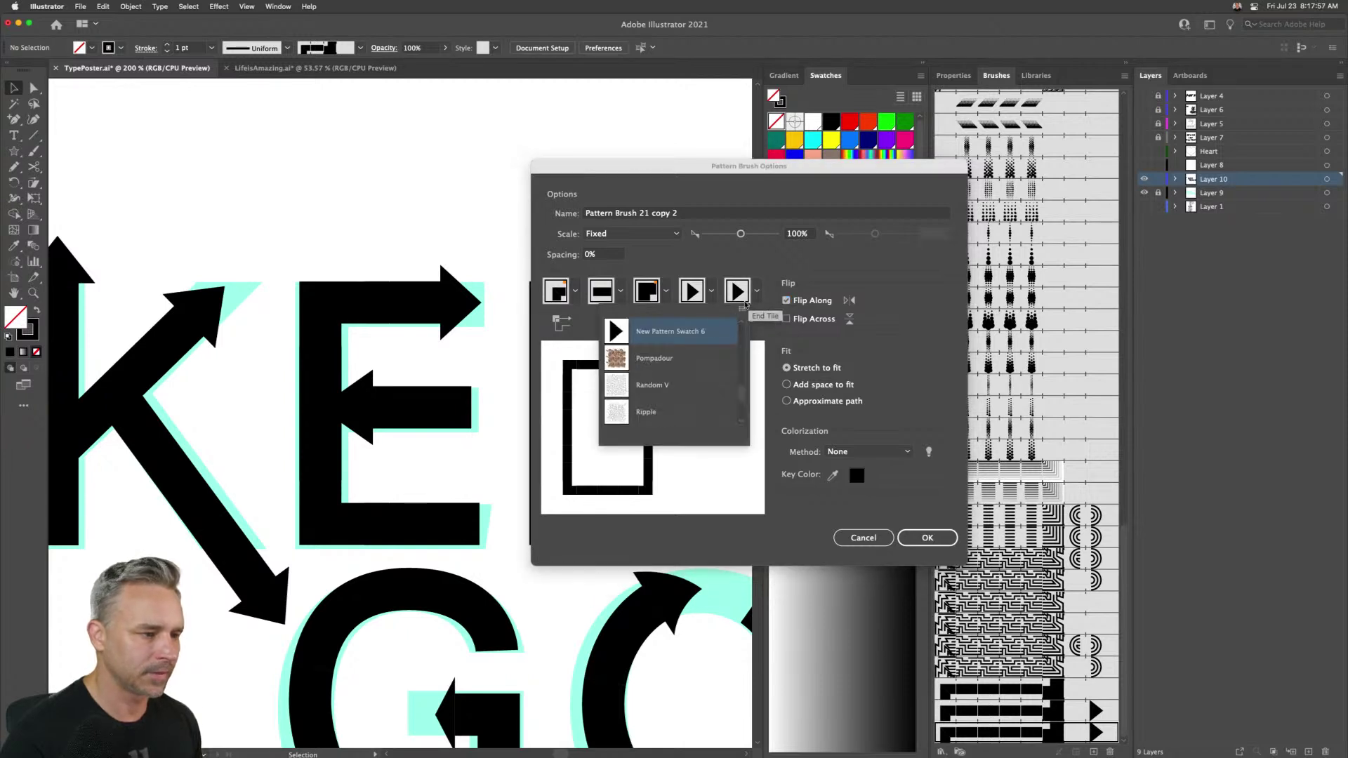
scroll(727, 401, up, 3)
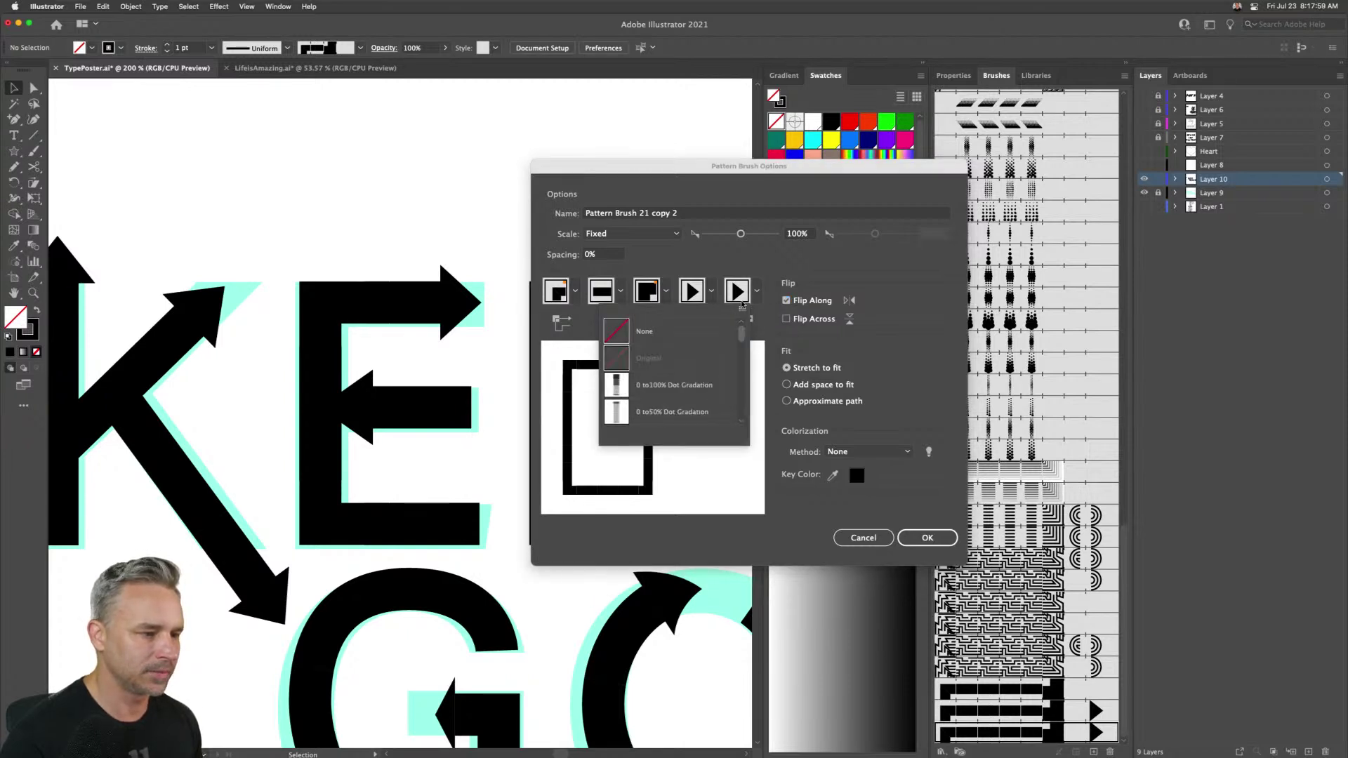
click(639, 328)
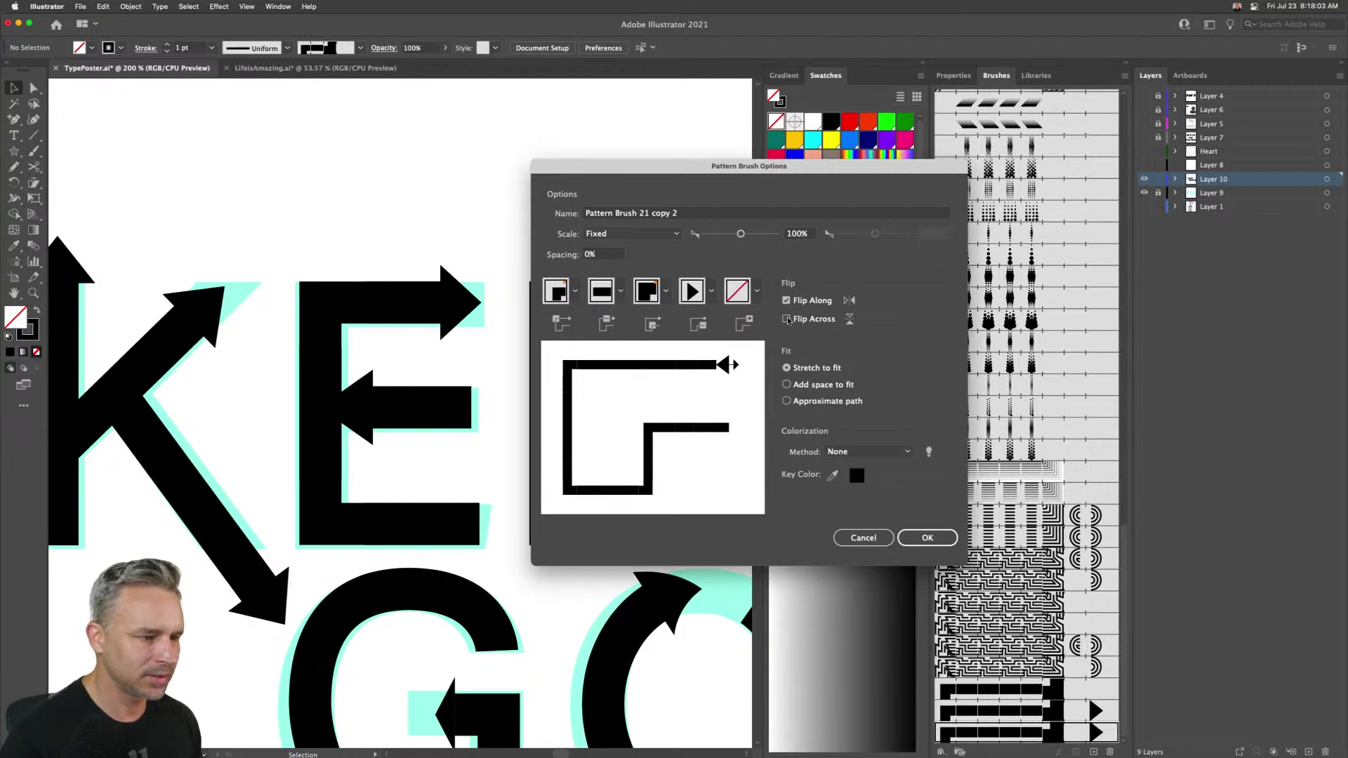
click(711, 291)
click(880, 403)
click(860, 538)
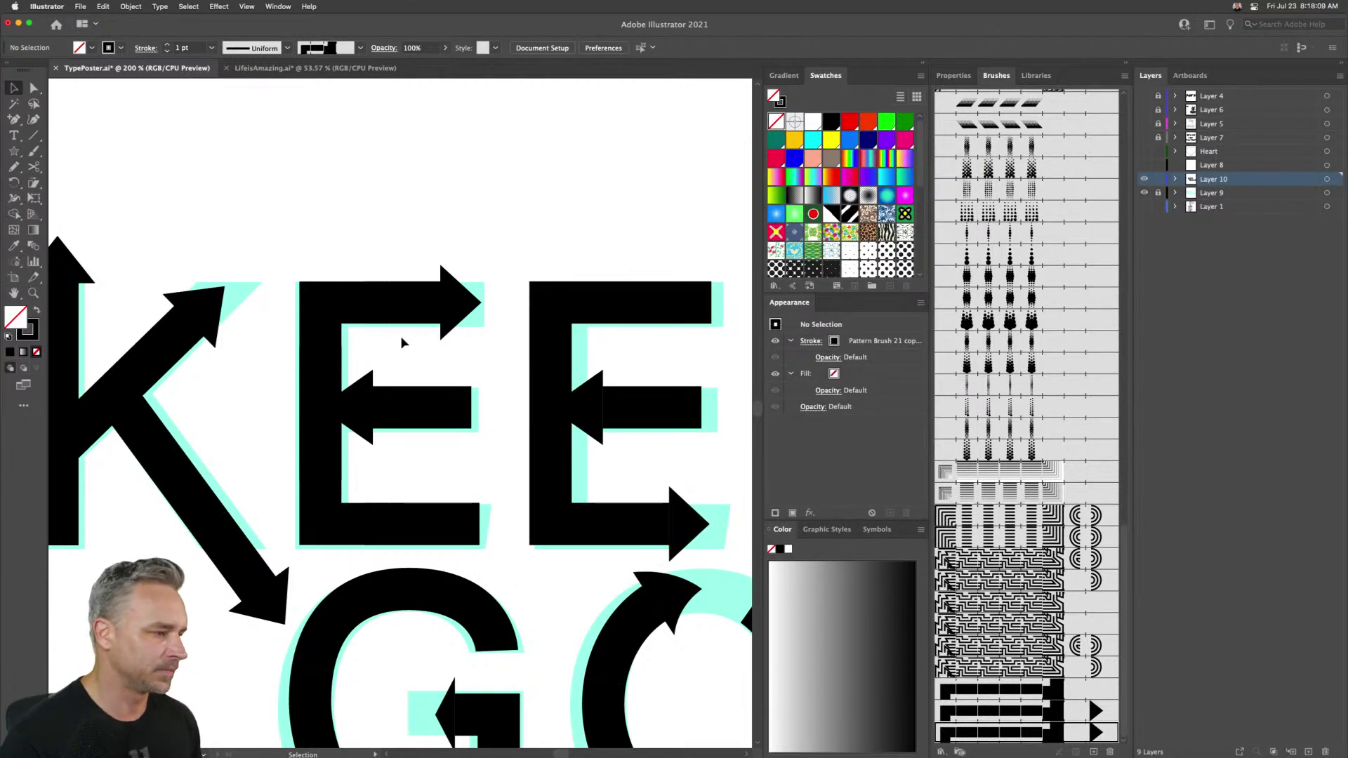
- Delete the duplicate brush Pattern Brush 21 copy 2 and clear the selection
click(420, 420)
click(104, 6)
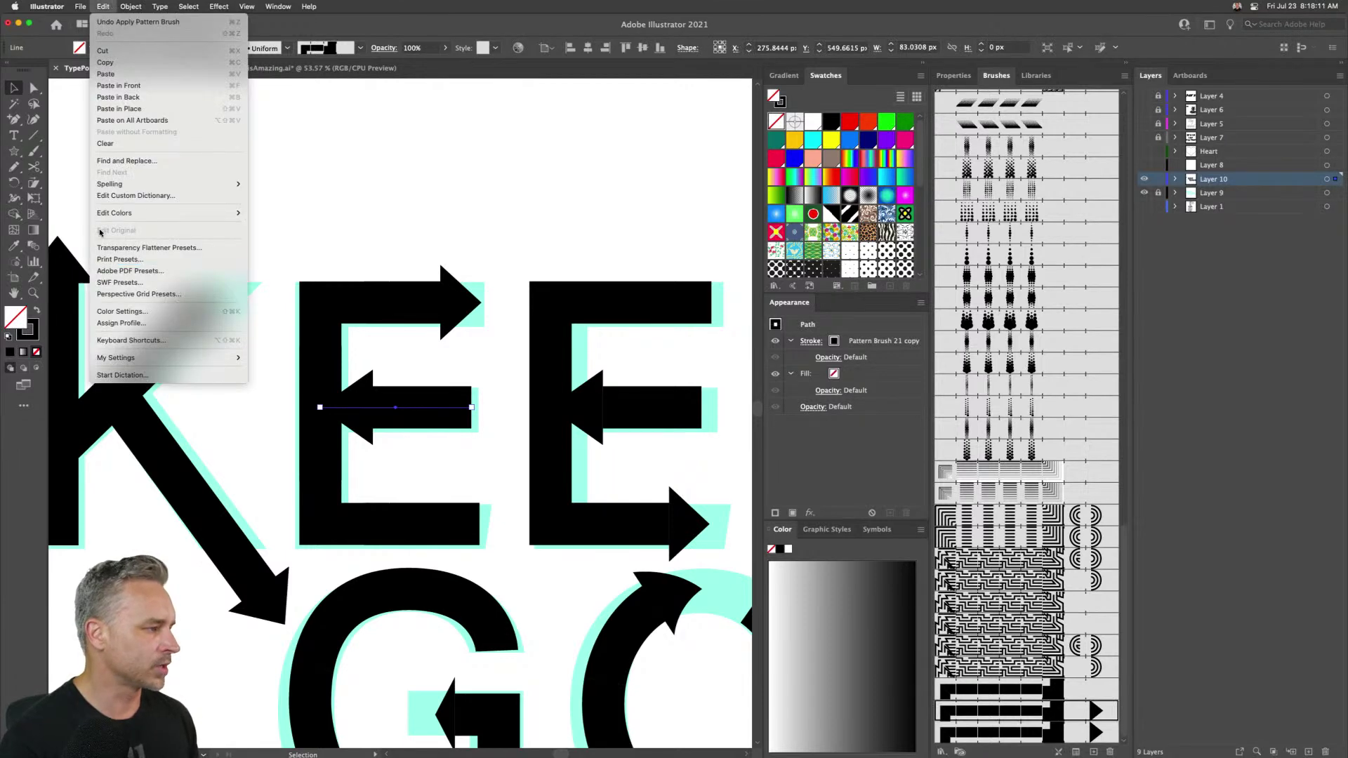
mouse_move(112, 211)
key(Escape)
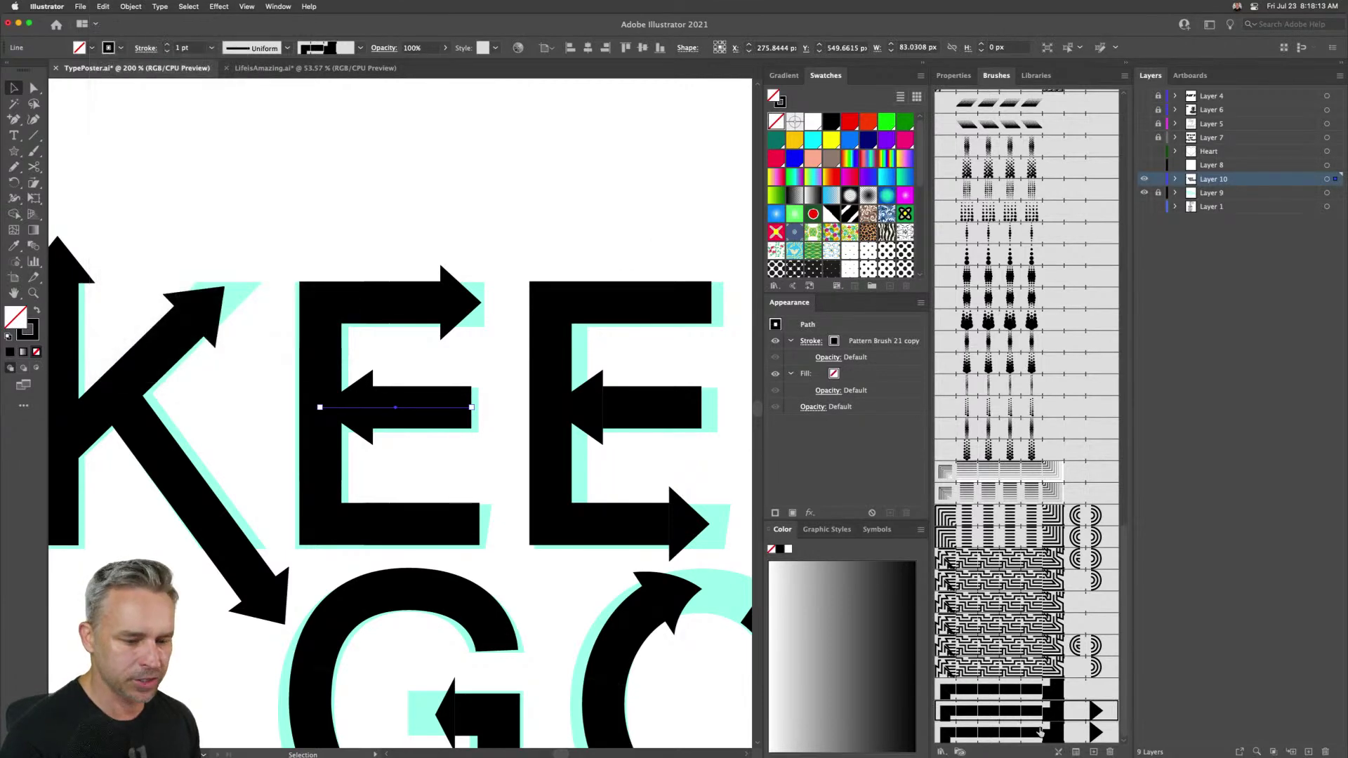
scroll(1108, 752, up, 1)
click(484, 190)
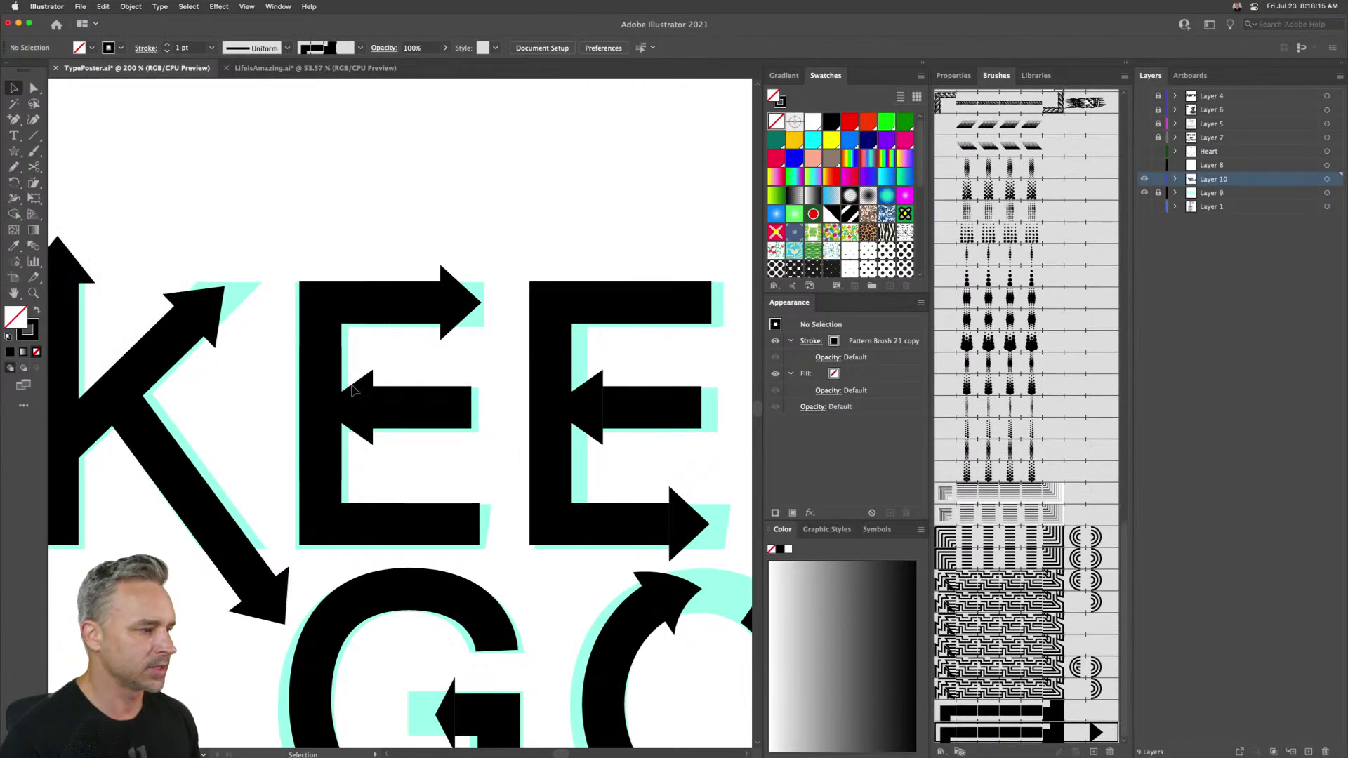
- Reverse the path direction of the first E's middle bar so its arrow points away from the stem
click(435, 410)
click(105, 6)
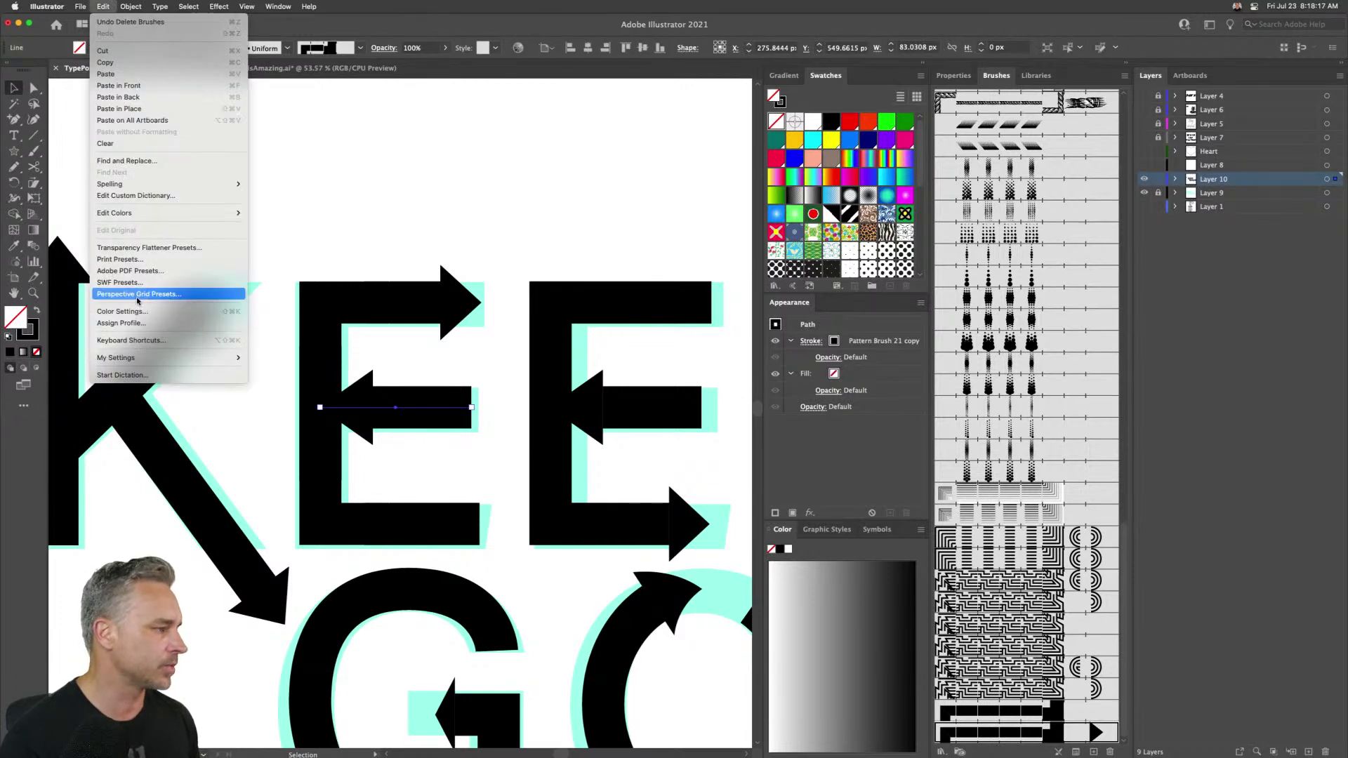
mouse_move(136, 212)
mouse_move(343, 225)
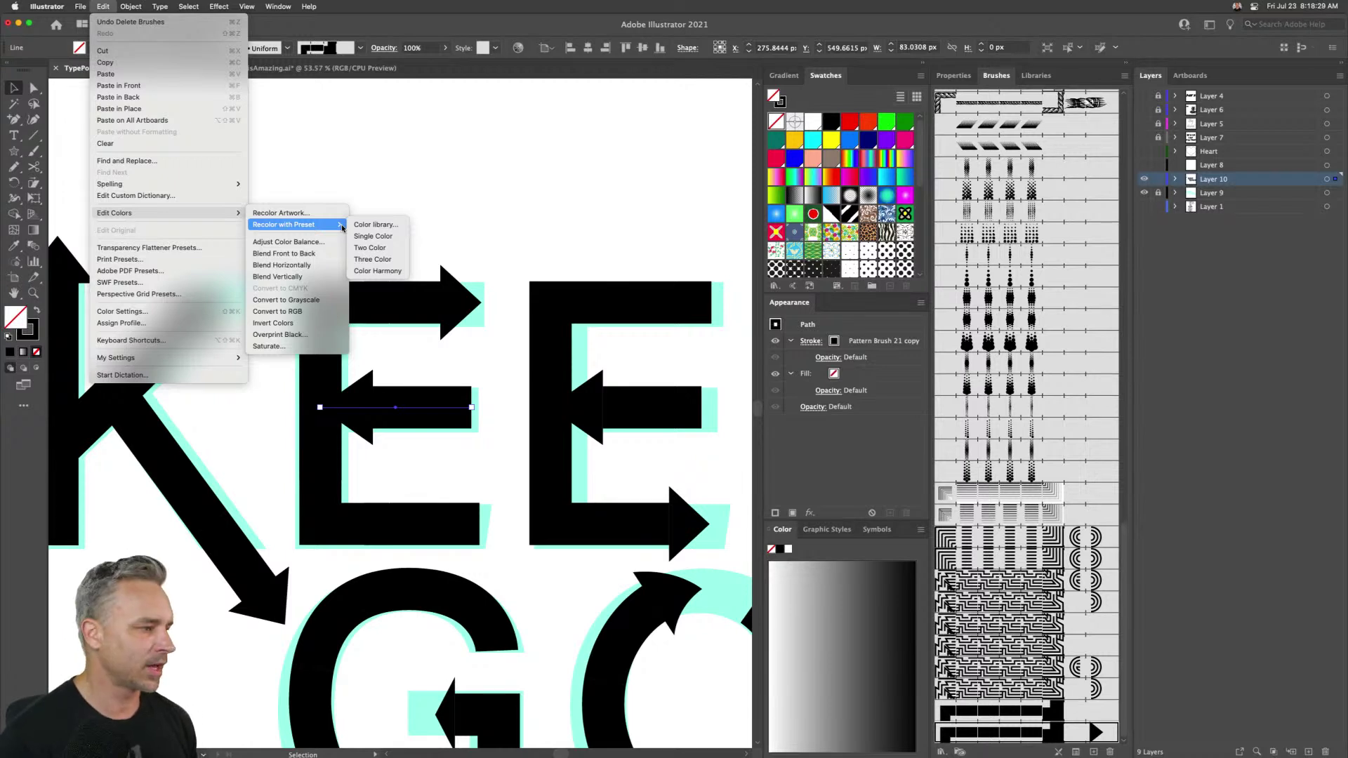
mouse_move(130, 6)
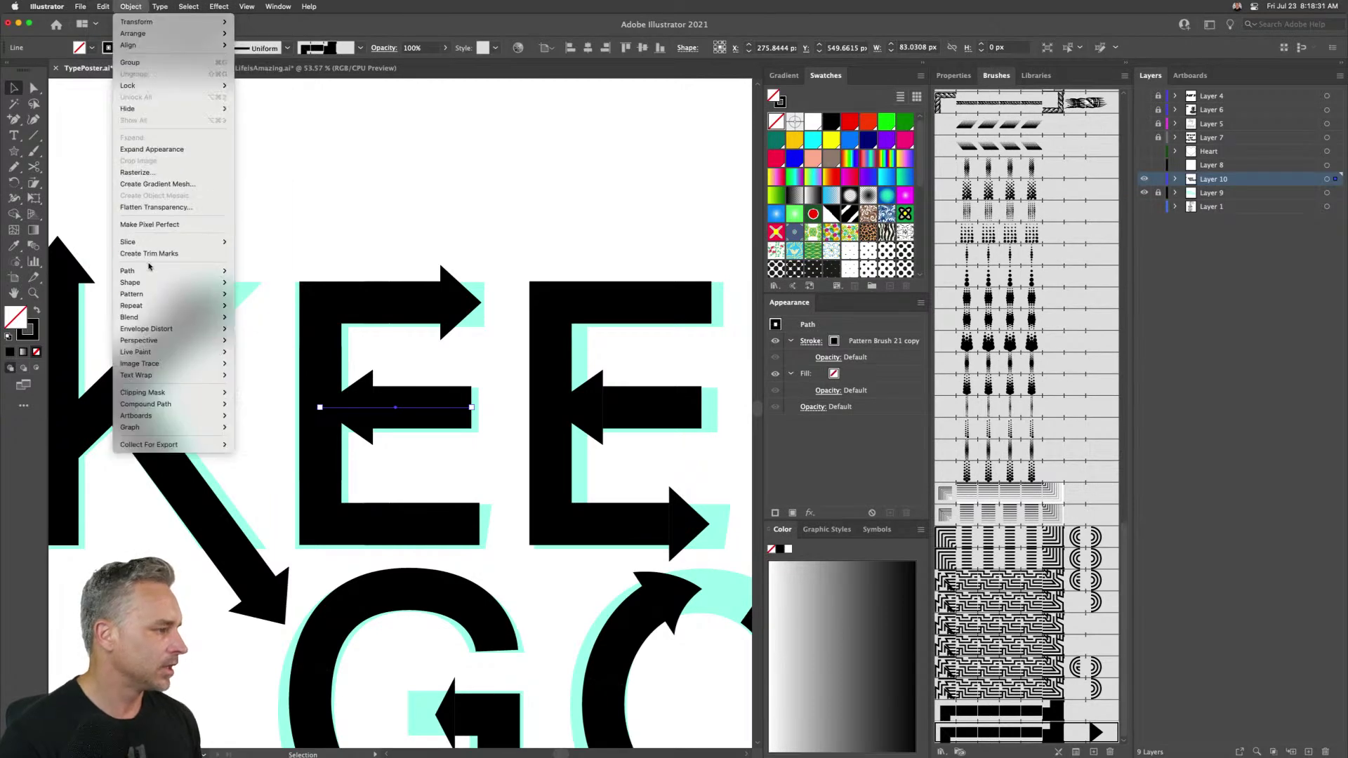
mouse_move(151, 271)
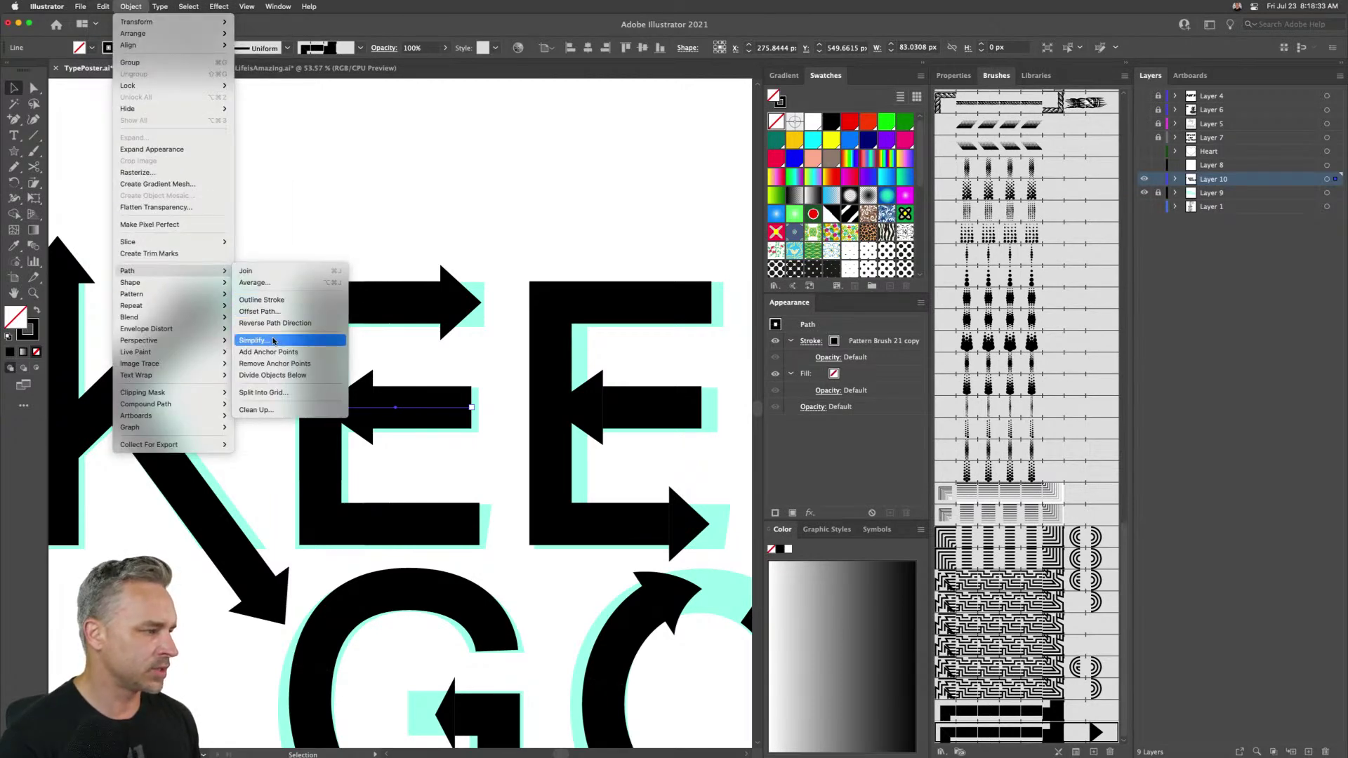
click(290, 323)
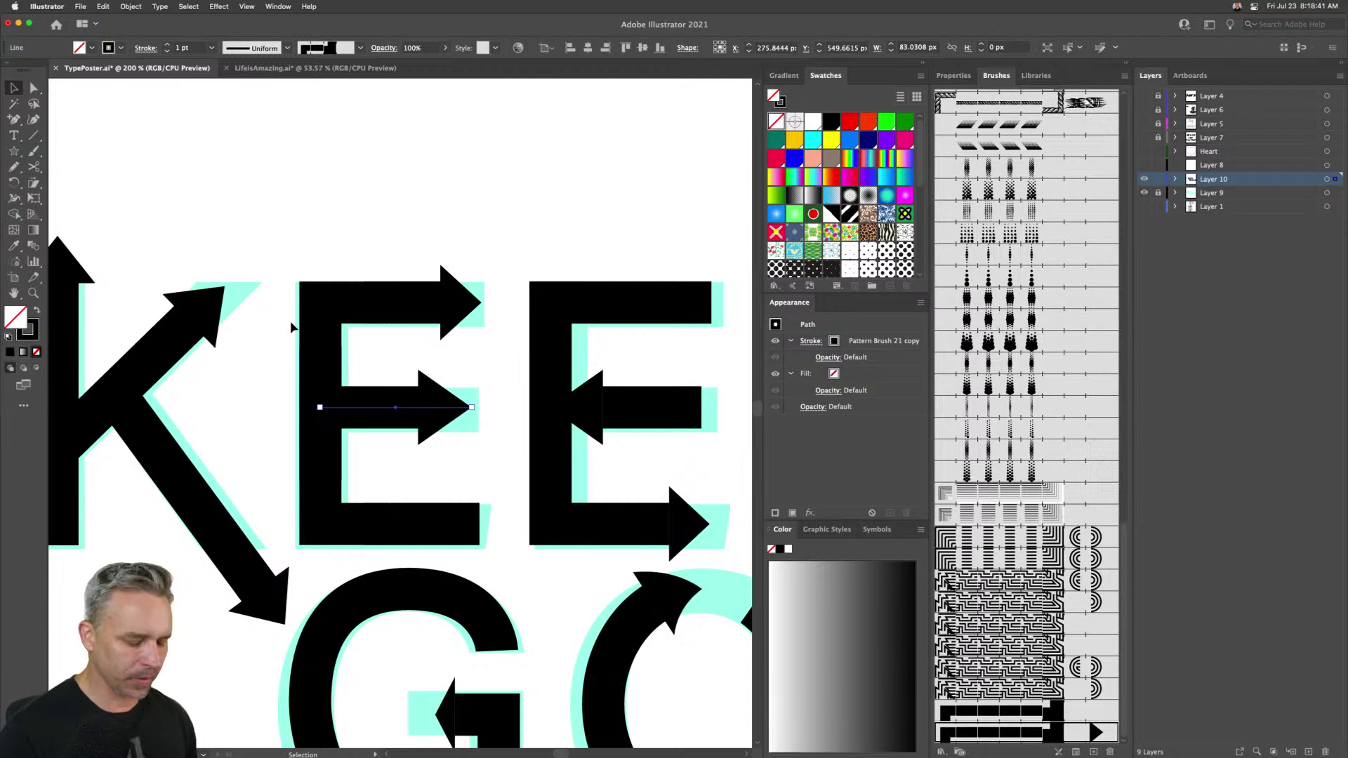
key(super+minus)
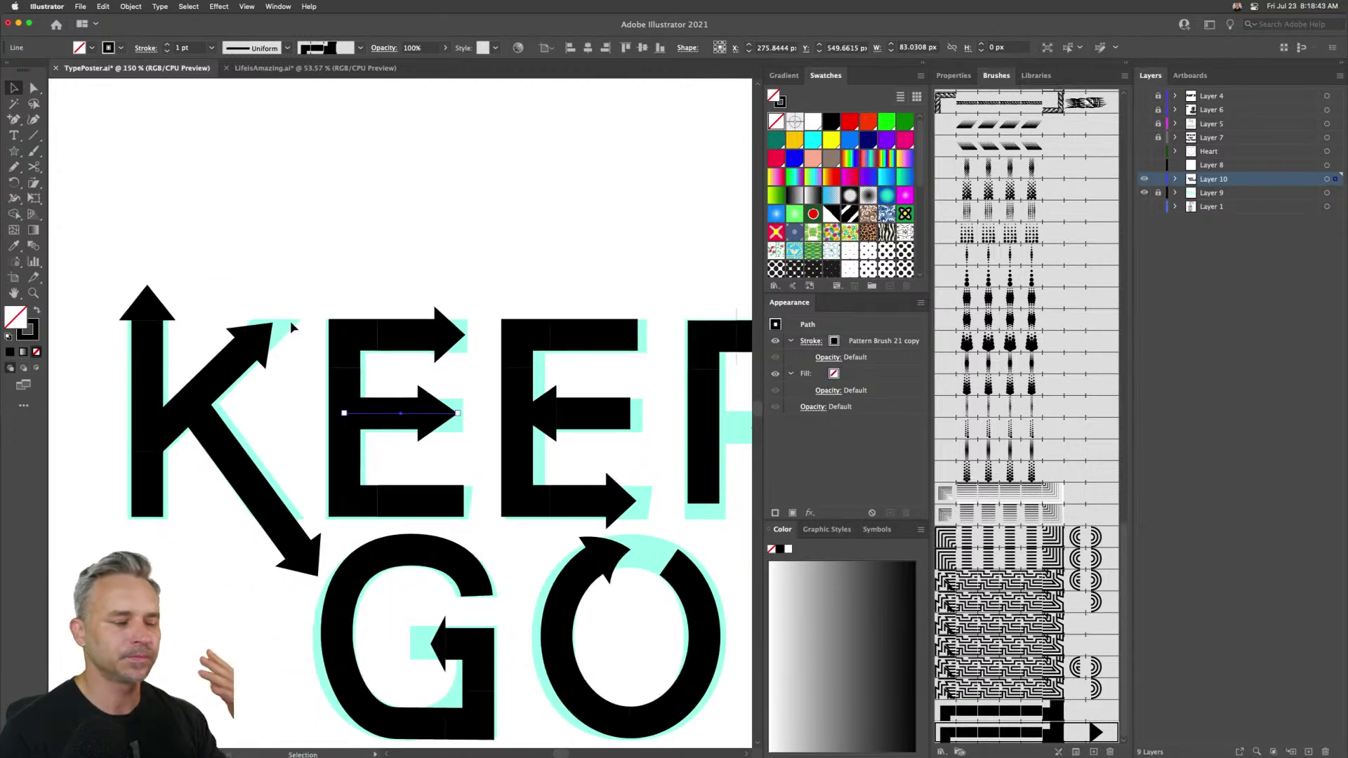
- Reverse the path direction of the second E's middle bar so its arrow points right, and deselect
click(477, 241)
drag(477, 240, 356, 242)
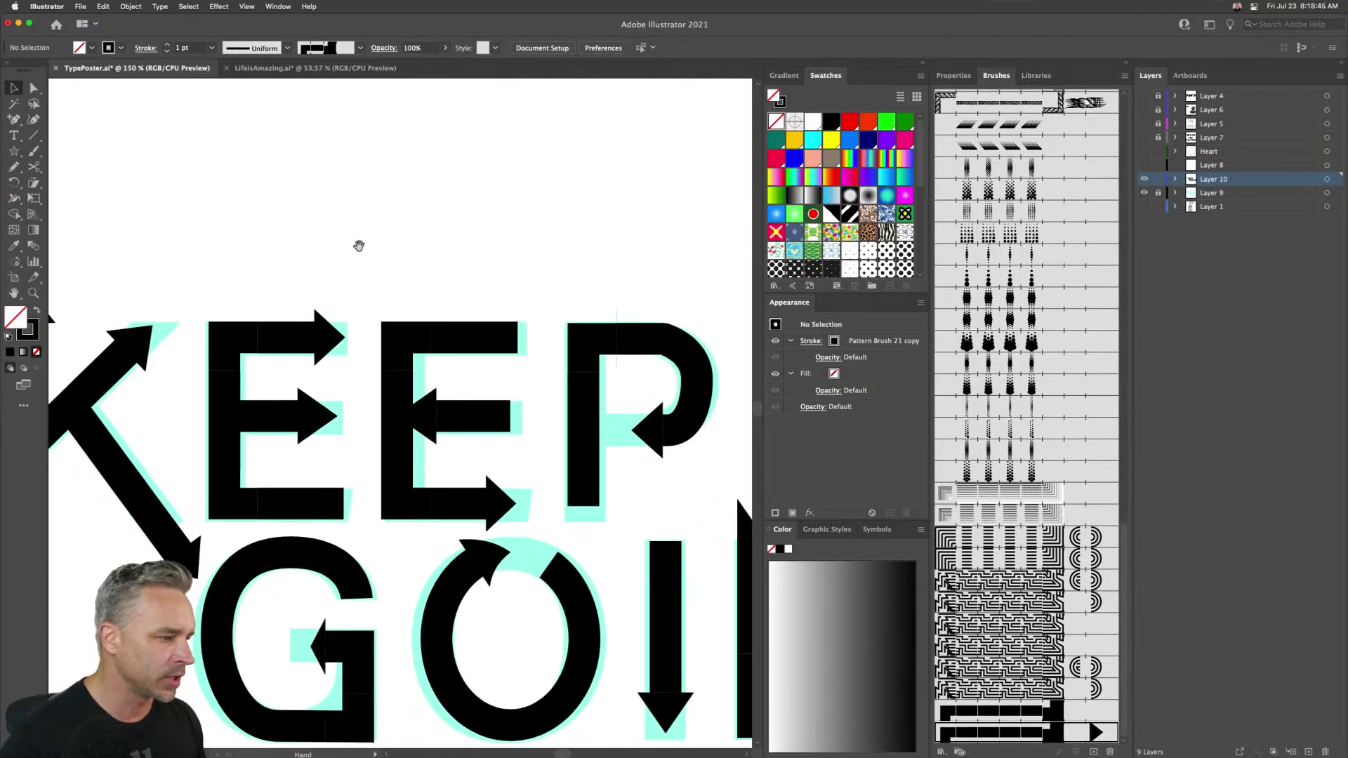
click(472, 415)
mouse_move(453, 416)
mouse_down()
mouse_move(275, 417)
mouse_move(451, 417)
mouse_up()
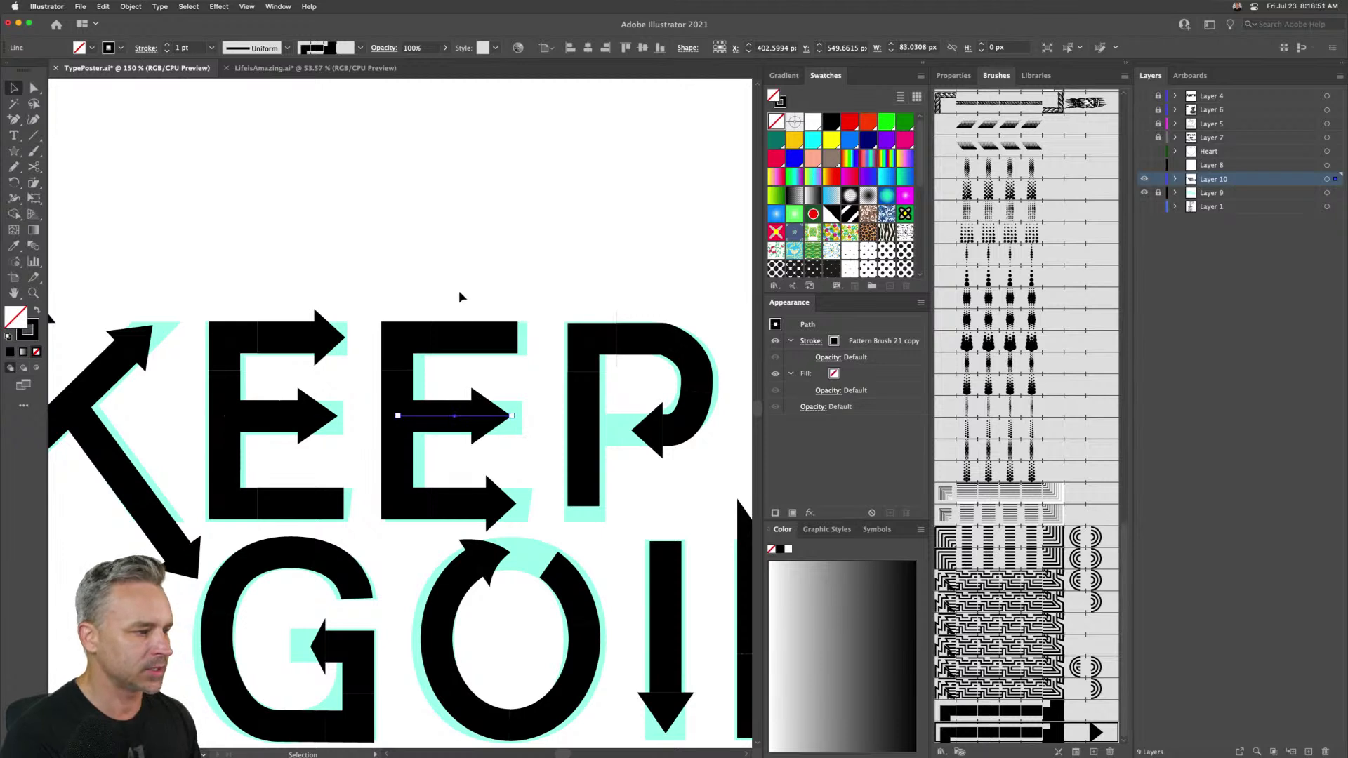
click(366, 252)
- Shorten the second E's upper arm slightly by shifting only its end anchor, to X about 438.6 px
click(33, 87)
drag(503, 308, 538, 366)
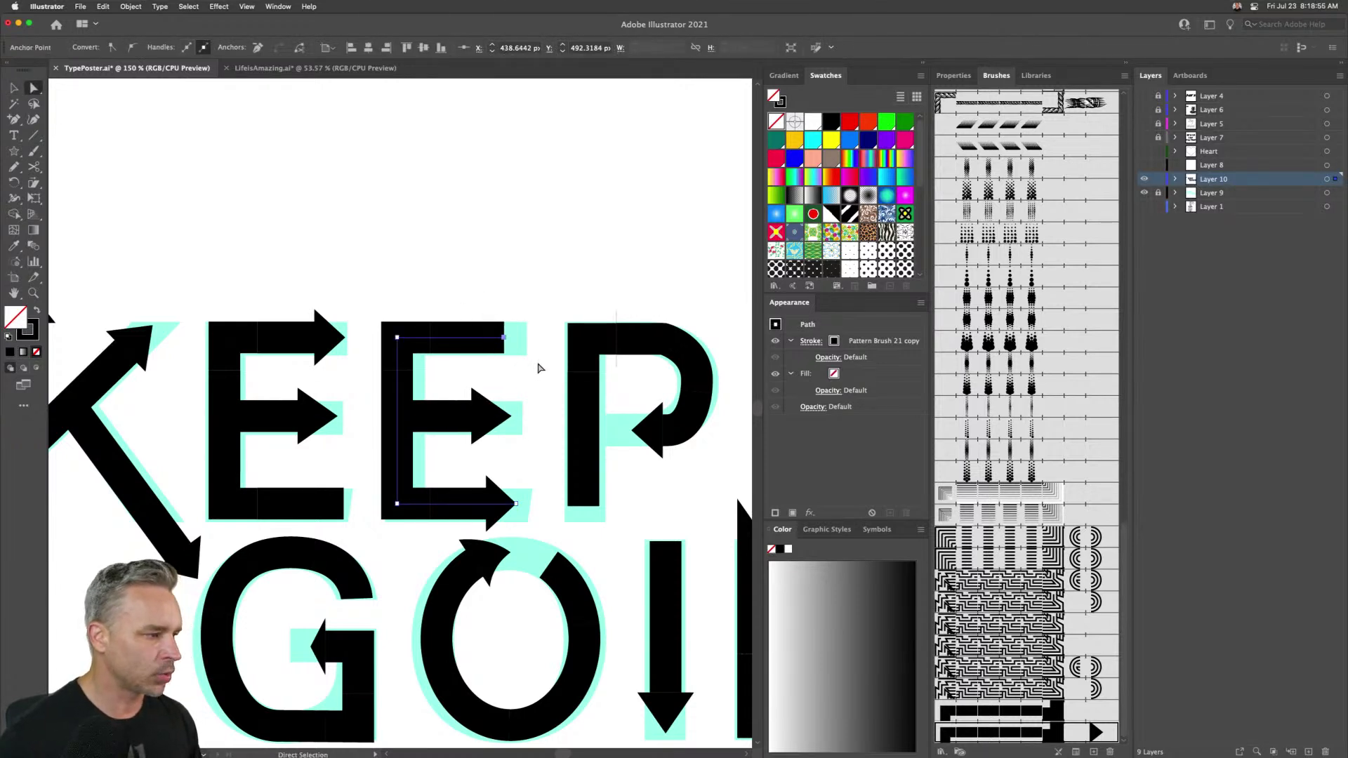
scroll(421, 225, right, 5)
scroll(421, 225, down, 1)
- Shift the whole P horizontally closer to the second E, to X about 529 px
key(v)
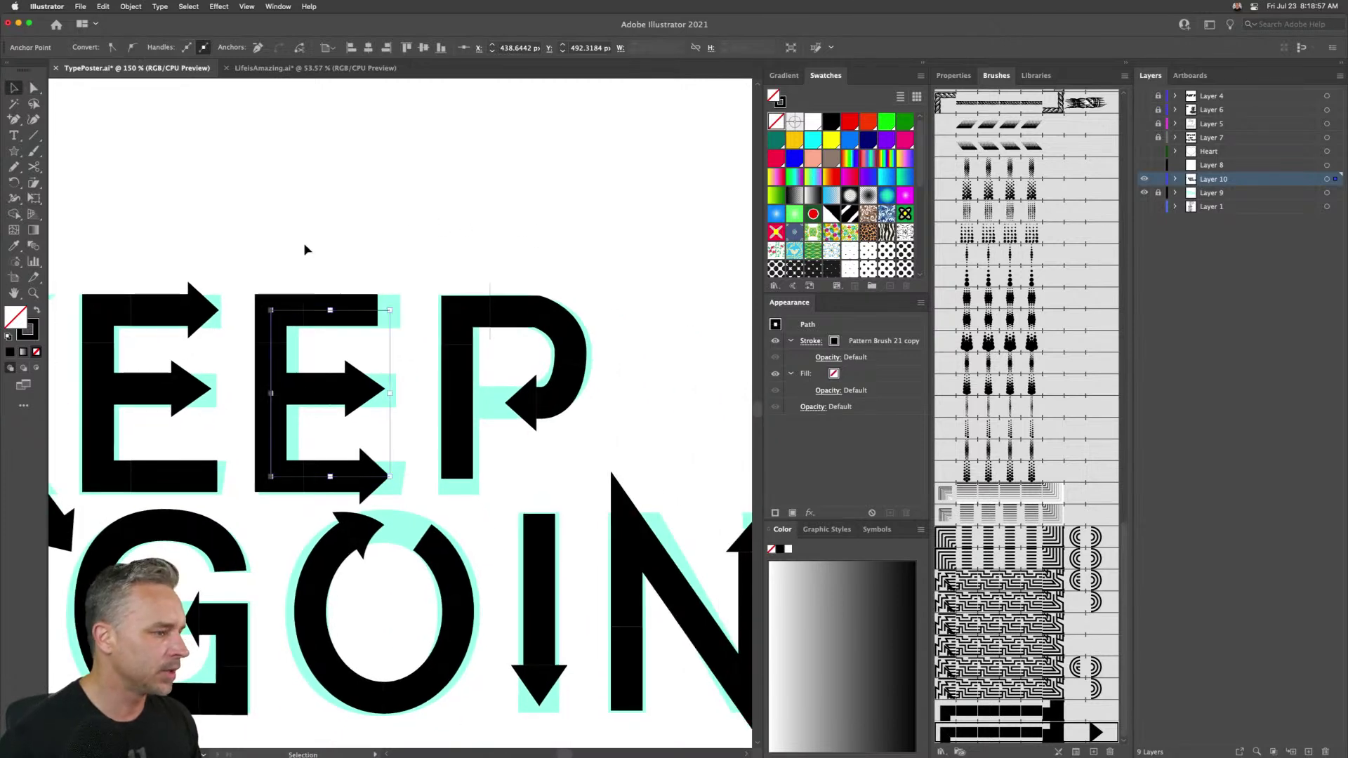
drag(493, 355, 592, 436)
key(Left)
key(Left)
key(Left)
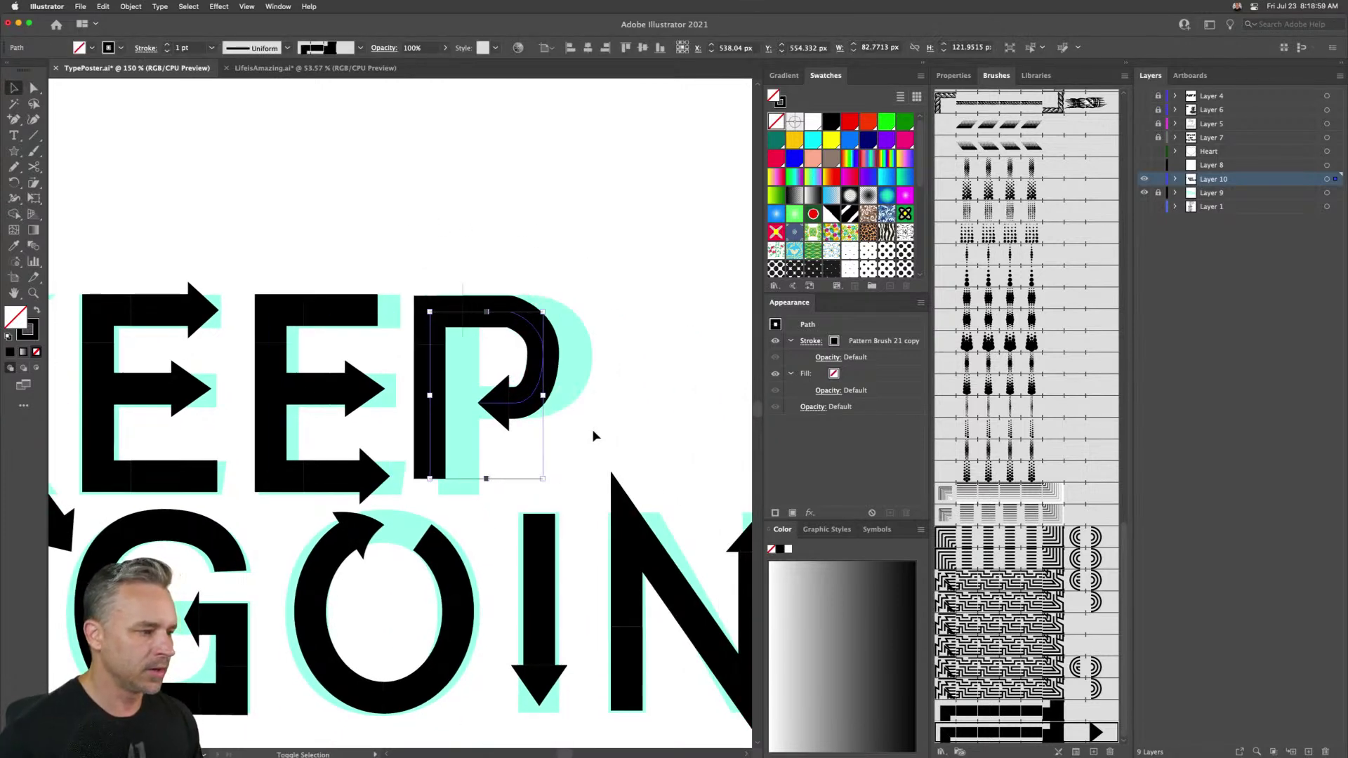
key(Right)
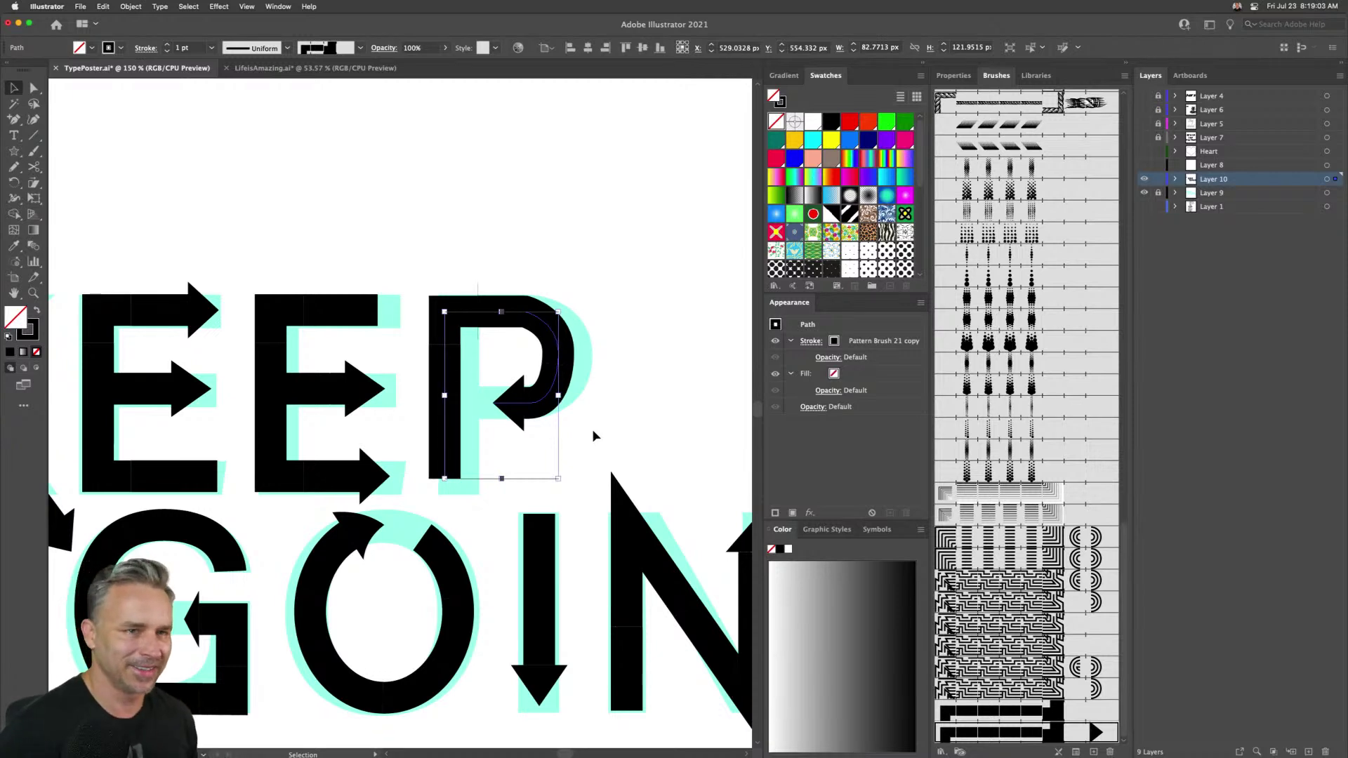
- Round out the P's bowl by moving its outermost anchor outward to X about 576.8 px and lengthening that anchor's upper handle
key(a)
key(v)
key(super+equal)
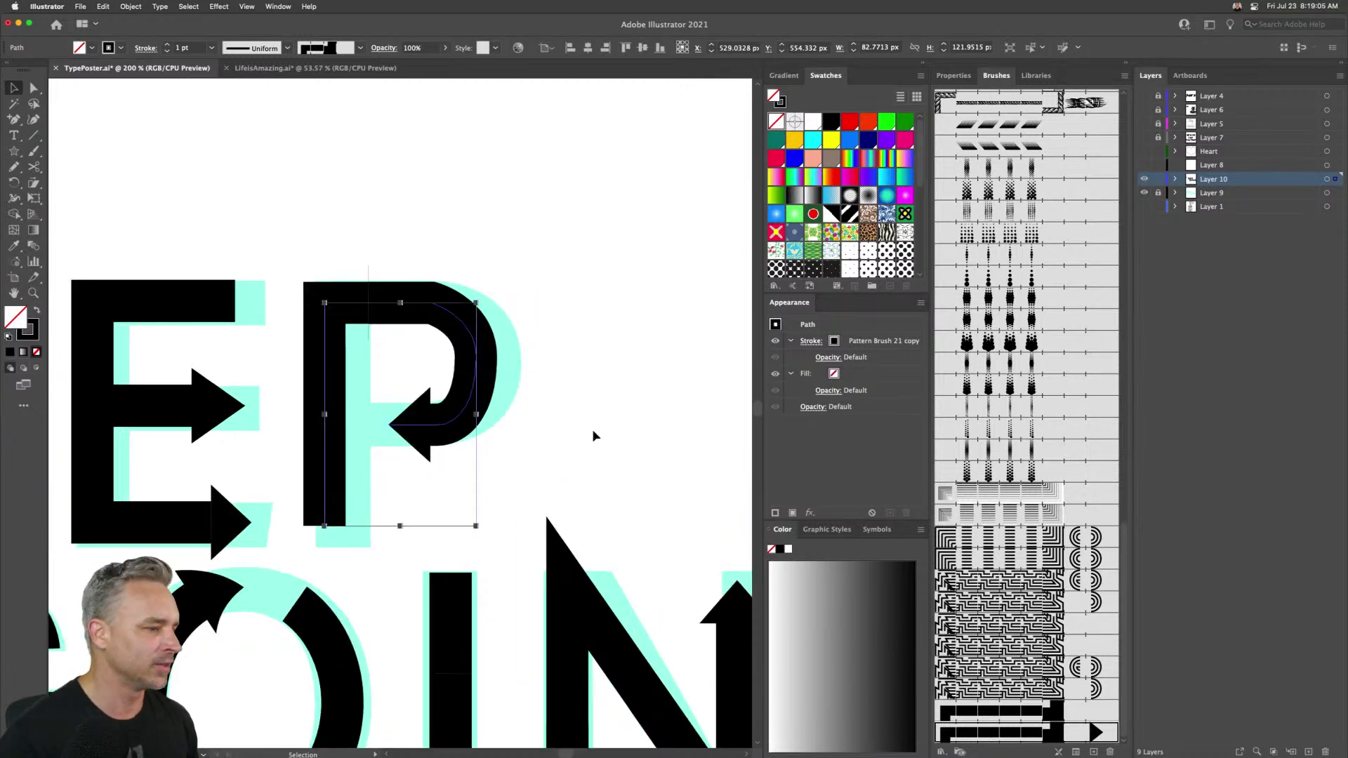
key(super+equal)
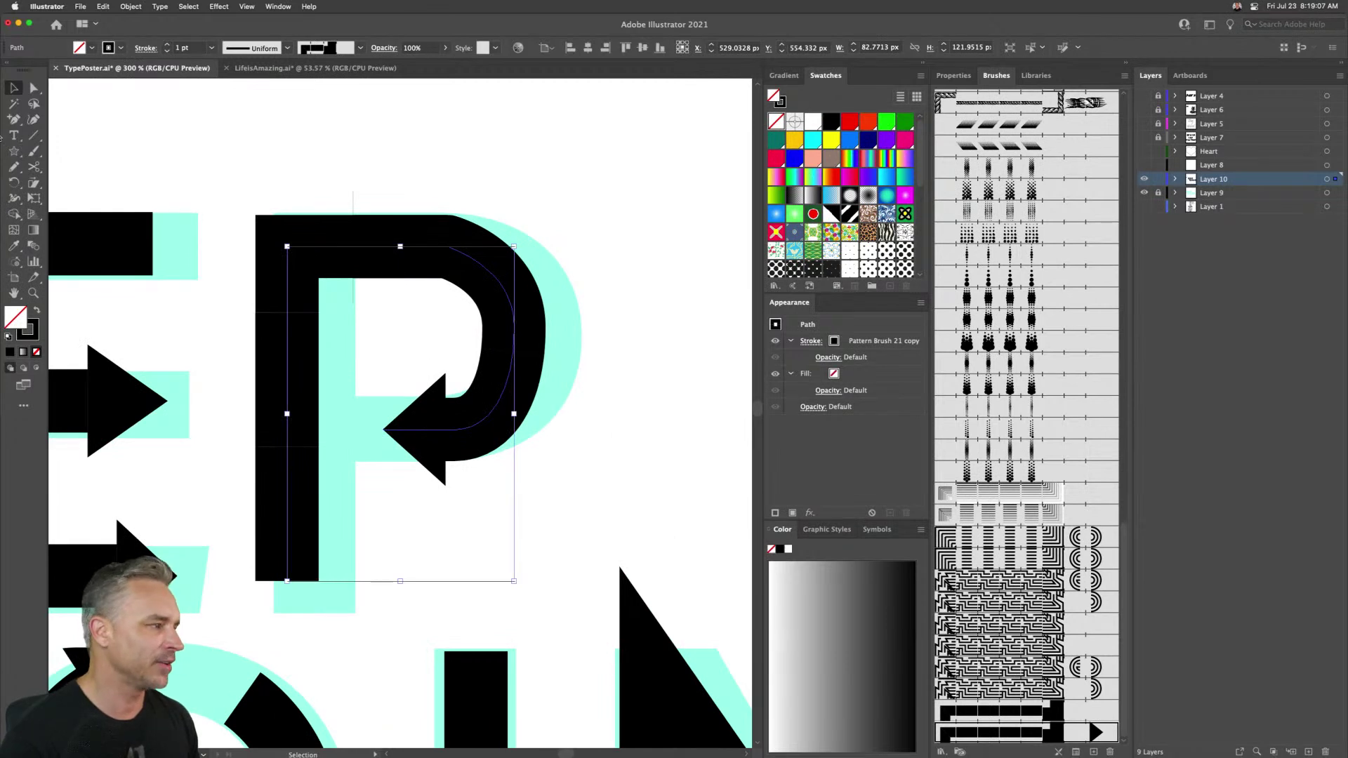
click(33, 88)
mouse_move(546, 298)
mouse_down()
mouse_move(500, 349)
mouse_move(532, 335)
mouse_up()
drag(532, 276, 531, 250)
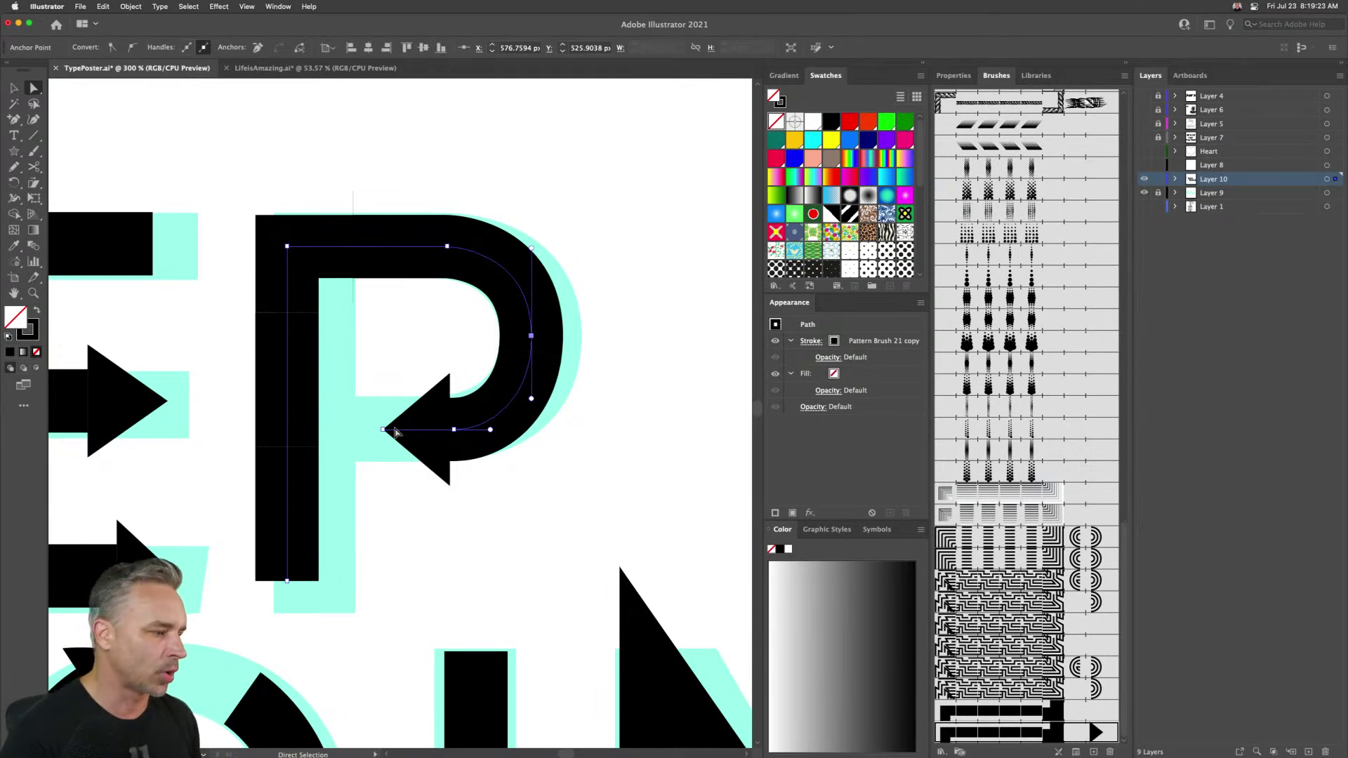
- Lengthen the P's lower arrow by shifting only its end anchor horizontally toward the stem, to X about 513 px, and deselect
drag(384, 430, 370, 429)
click(13, 88)
click(33, 89)
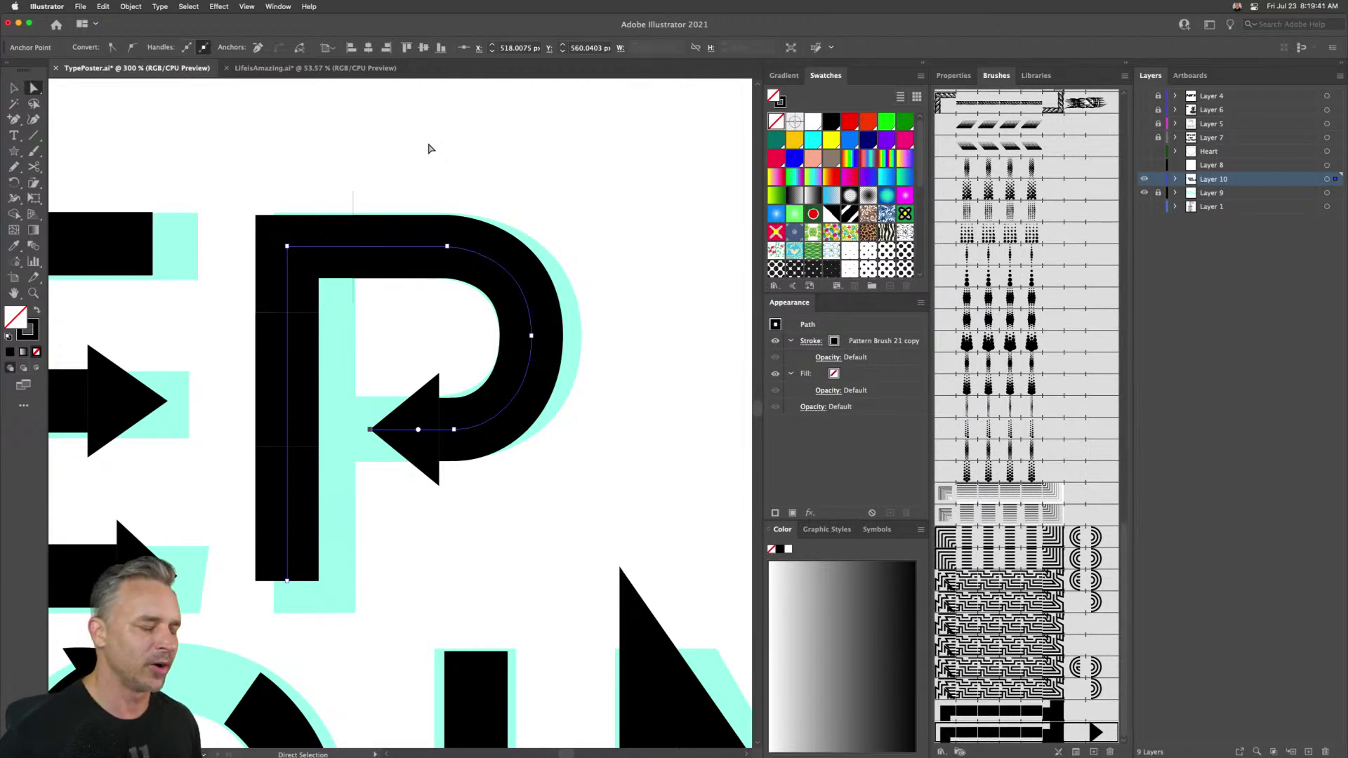
key(Left)
key(Left)
key(Left)
key(Left)
key(Left)
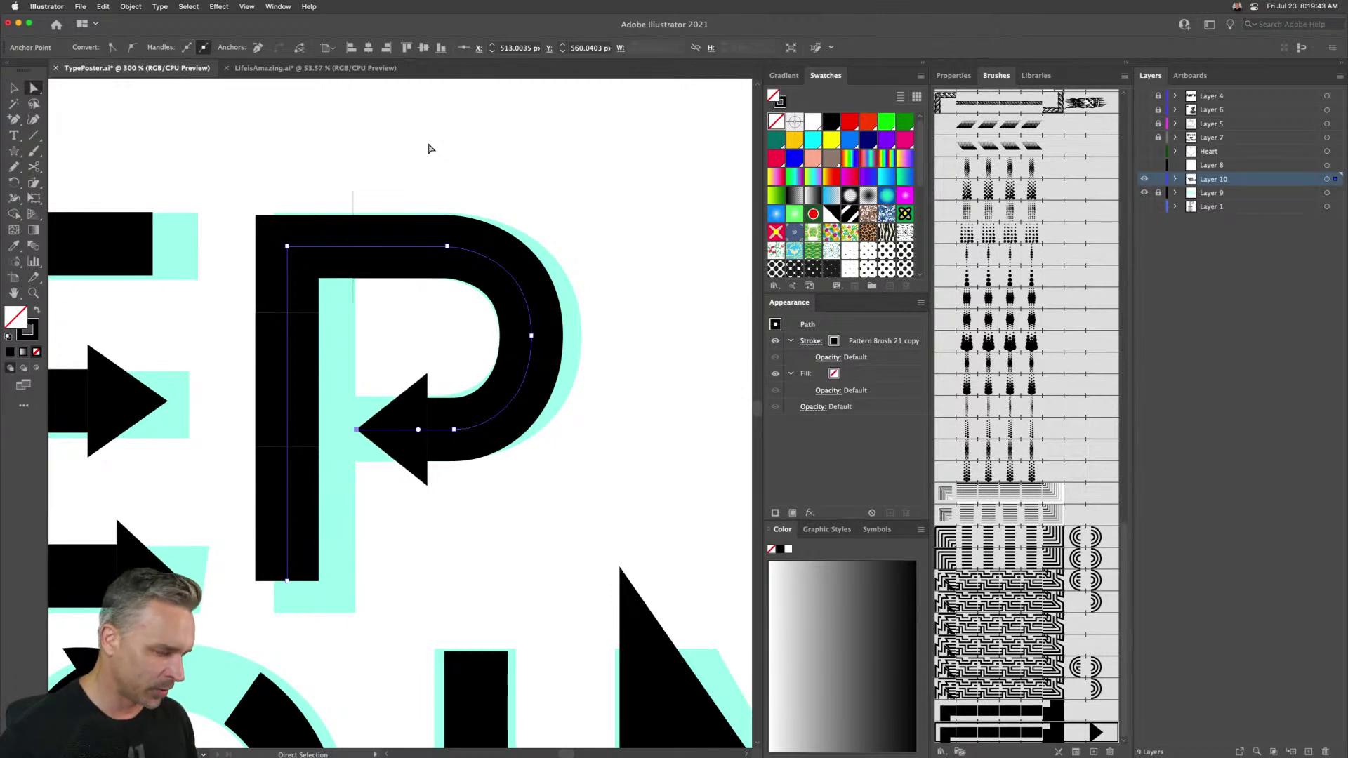
click(366, 194)
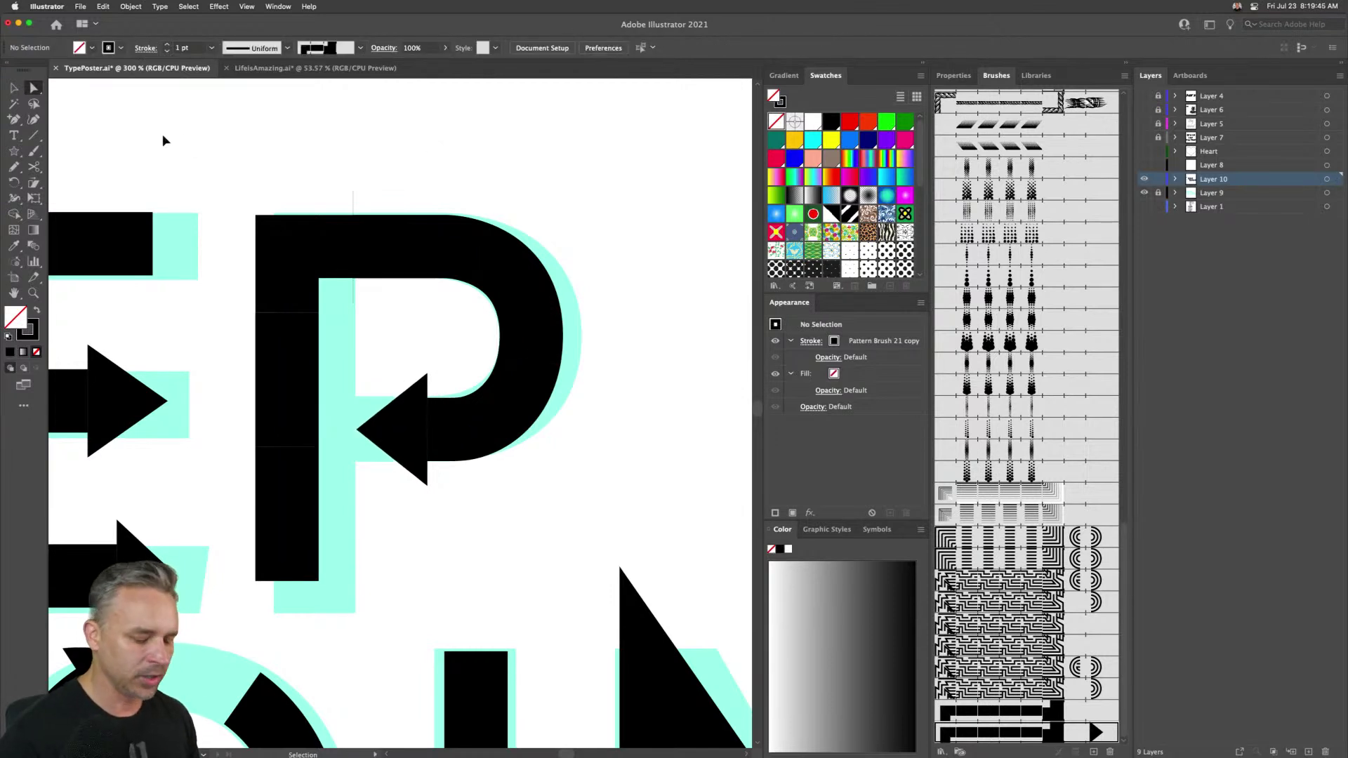
- Shift the whole P horizontally closer to the second E, so its stem sits at X about 485.6 px
key(super+minus)
key(super+minus)
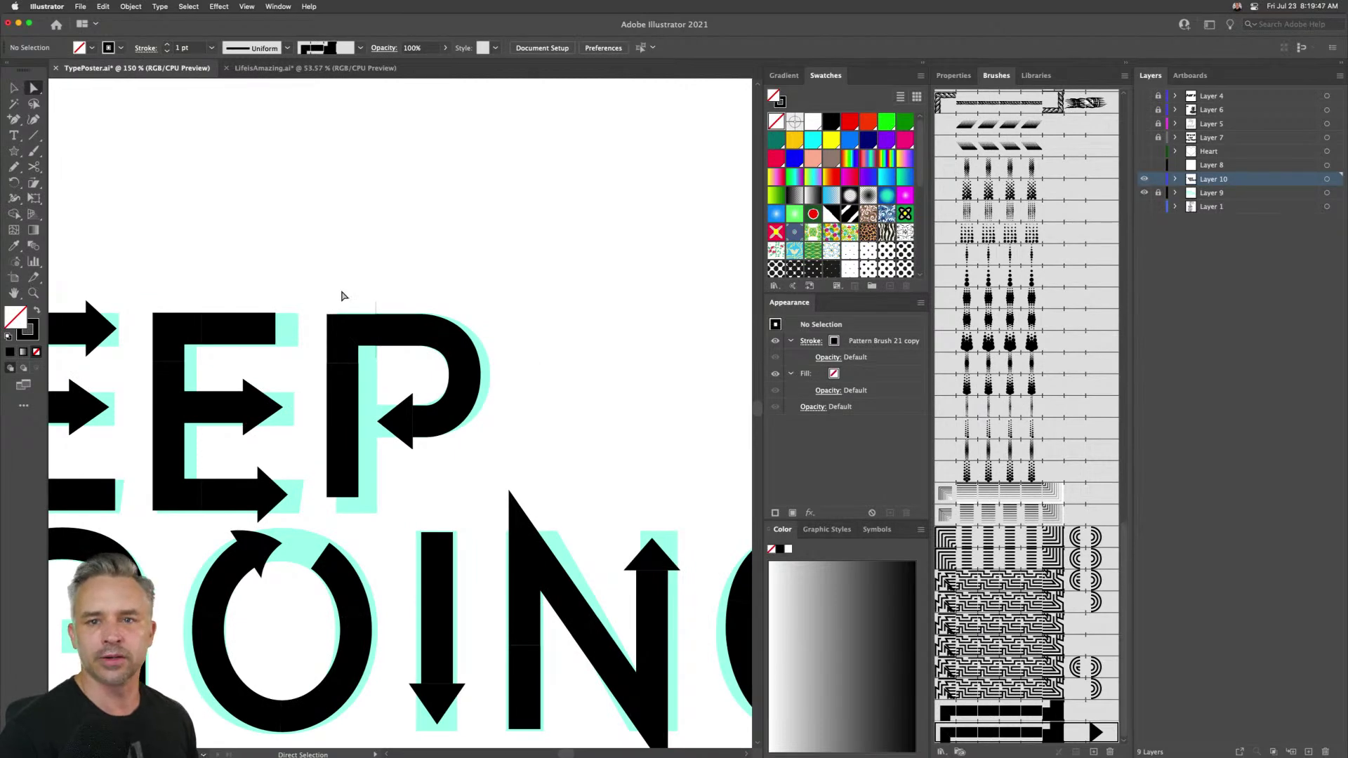
drag(316, 292, 355, 175)
drag(476, 184, 537, 403)
key(Right)
key(Right)
key(Right)
key(Right)
key(Right)
key(Right)
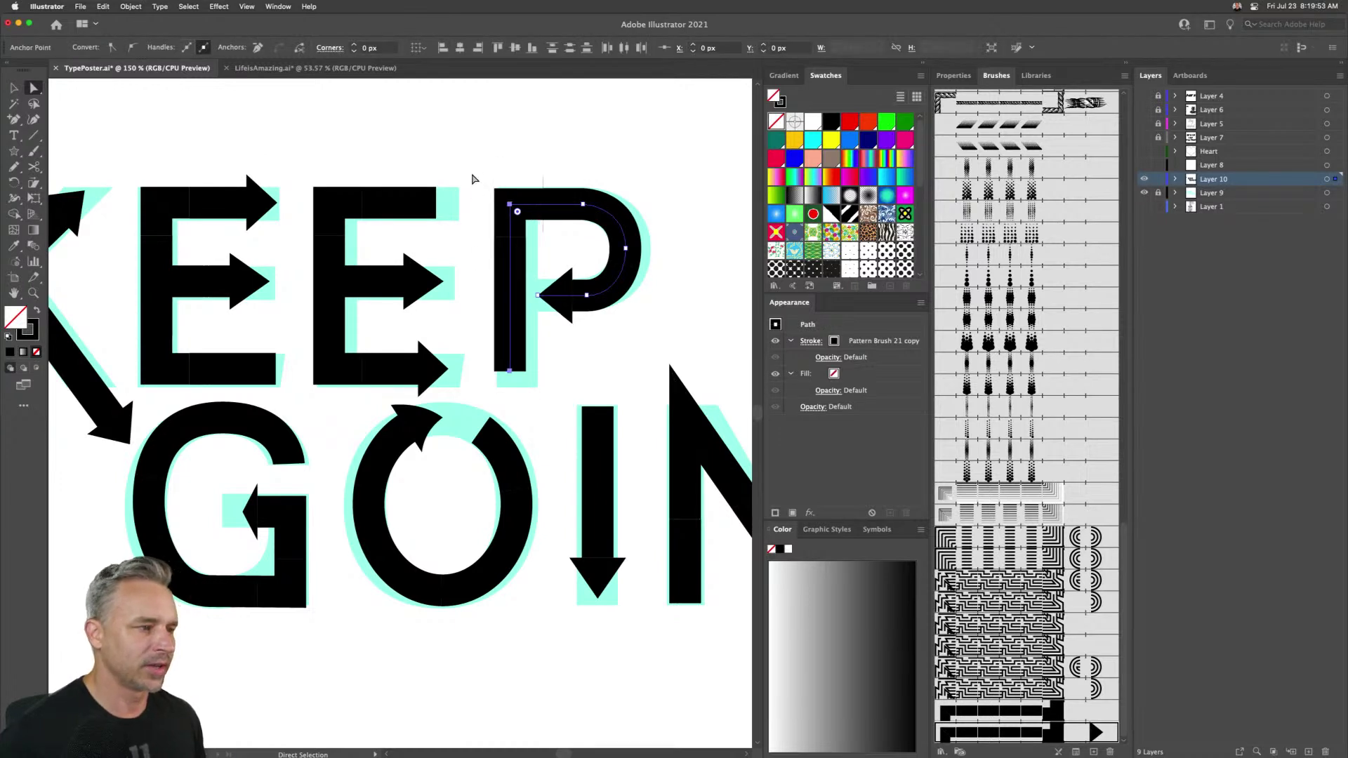
key(Left)
key(Left)
key(Left)
key(Left)
key(Left)
key(Left)
key(Left)
key(Left)
- Lengthen the P's stem downward by moving only its bottom anchor to Y about 627.3 px, matching the E's baseline
drag(523, 350, 483, 382)
key(Down)
key(Down)
key(Down)
key(Down)
key(Down)
key(Down)
key(Down)
key(Down)
key(Down)
key(Down)
key(Down)
key(Down)
key(Down)
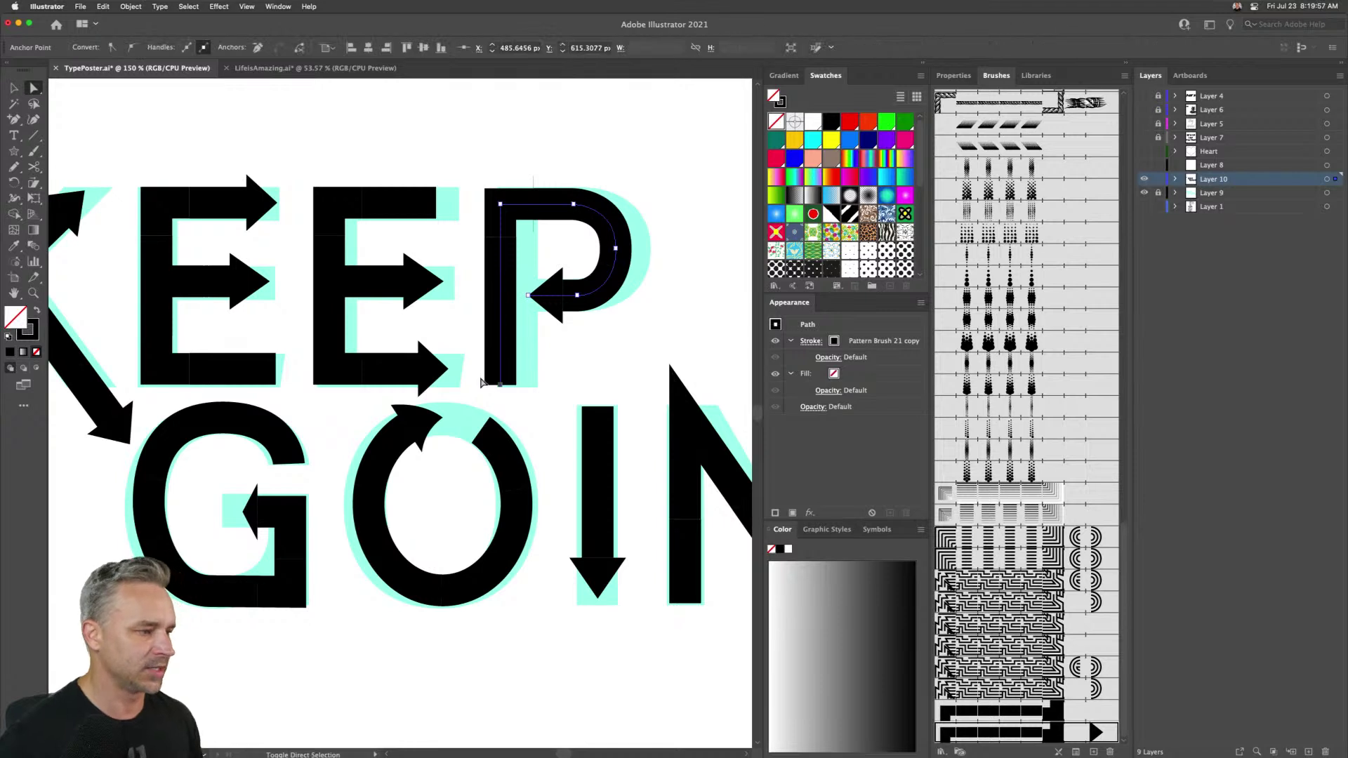
key(Down)
key(Down)
key(Down)
key(Down)
key(Down)
key(Down)
key(Down)
key(Down)
key(Down)
key(Down)
key(Down)
key(Down)
key(Down)
key(Down)
key(Down)
key(Down)
key(Down)
key(Down)
key(Down)
key(Down)
key(Up)
key(Up)
key(Up)
key(Up)
key(Up)
key(Up)
key(Up)
key(Up)
key(Up)
key(Up)
key(Up)
key(Up)
key(Up)
key(Up)
key(Up)
key(Up)
key(Up)
key(Up)
key(Up)
key(Up)
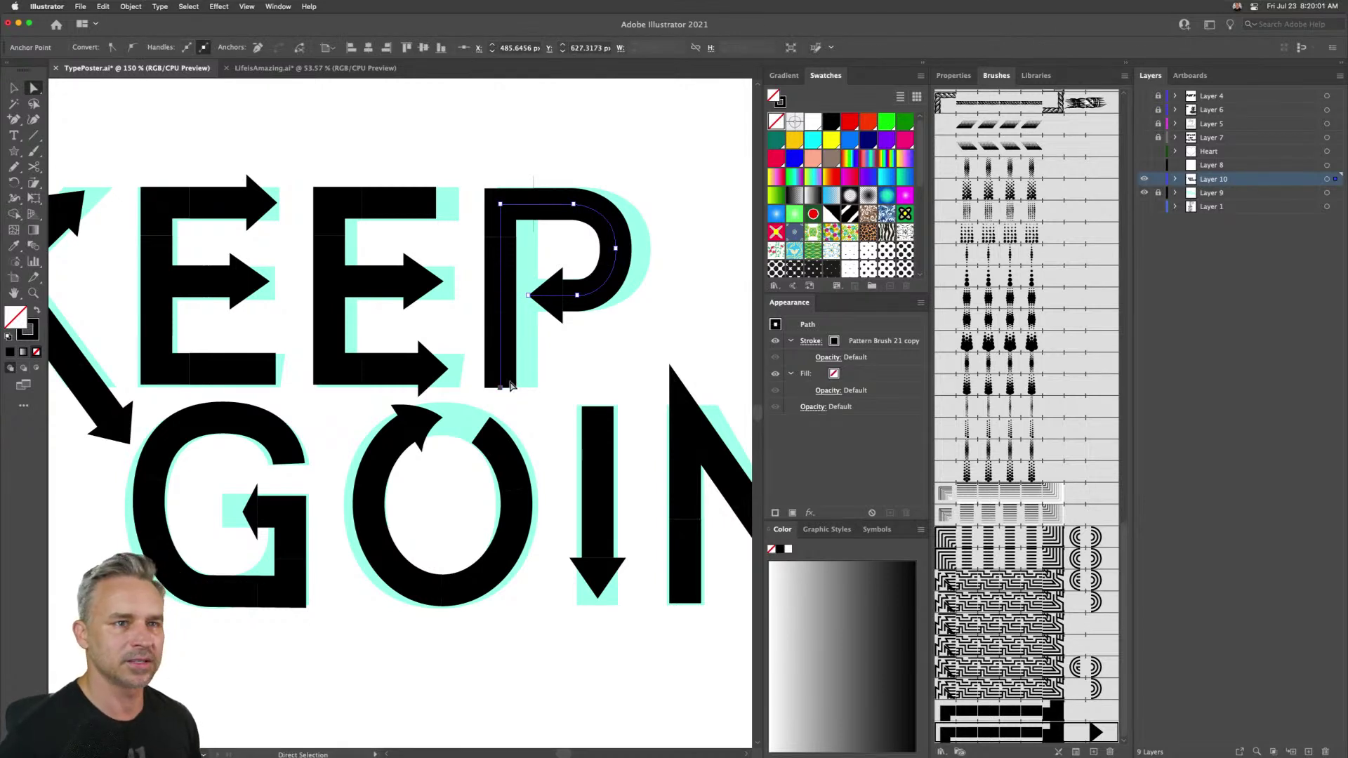
click(510, 386)
- Lengthen the first G's crossbar arrow by shifting its end anchor farther into the letter, and deselect
drag(441, 338, 496, 321)
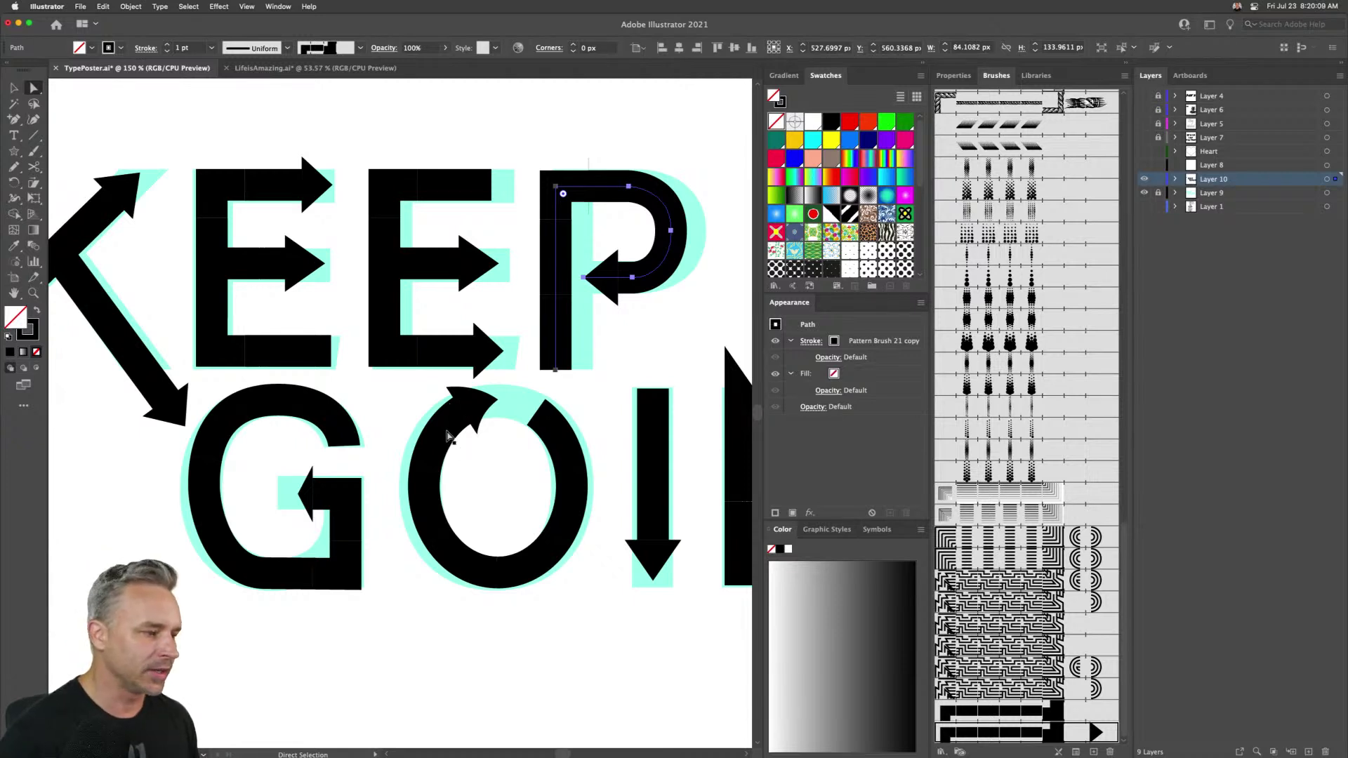
click(298, 525)
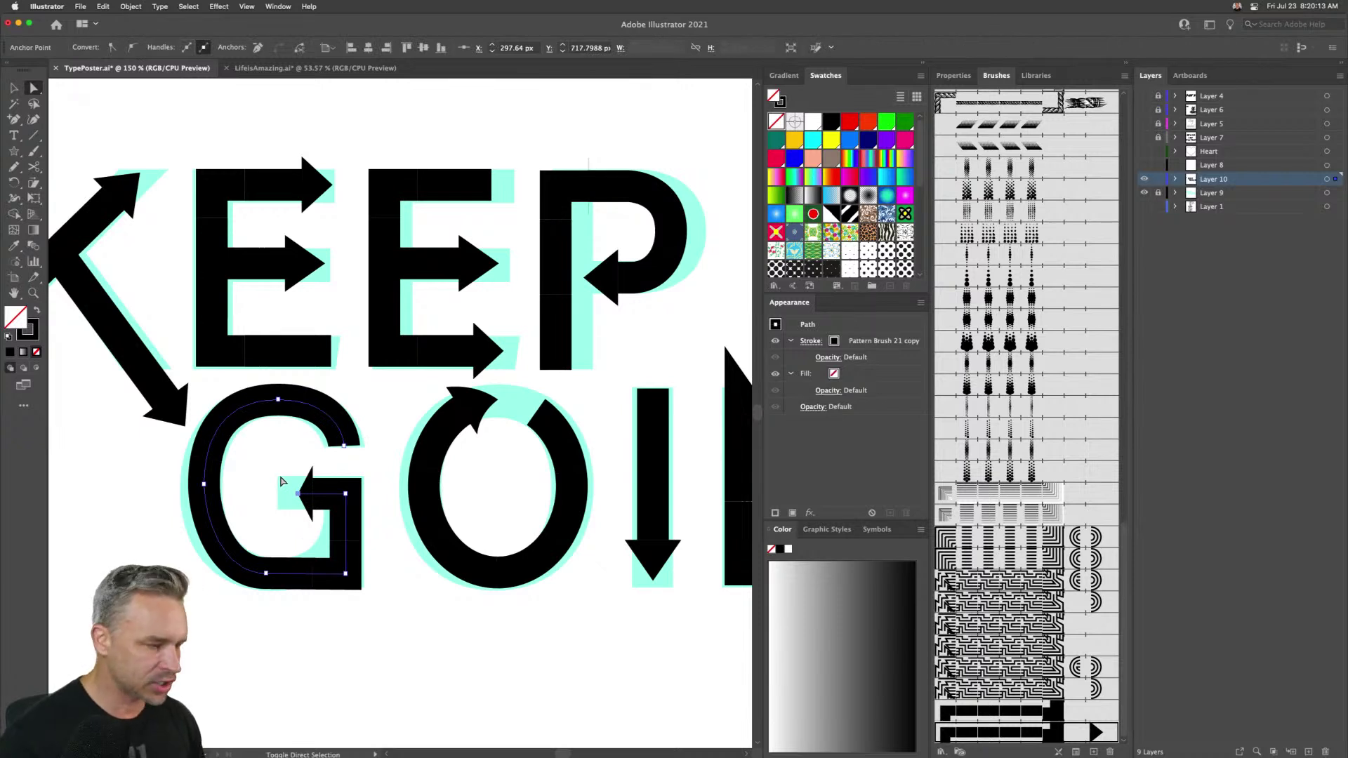
key(shift+Left)
key(shift+Left)
key(shift+Left)
key(shift+Right)
key(shift+Right)
key(shift+Left)
key(shift+Left)
key(shift+Left)
key(shift+Right)
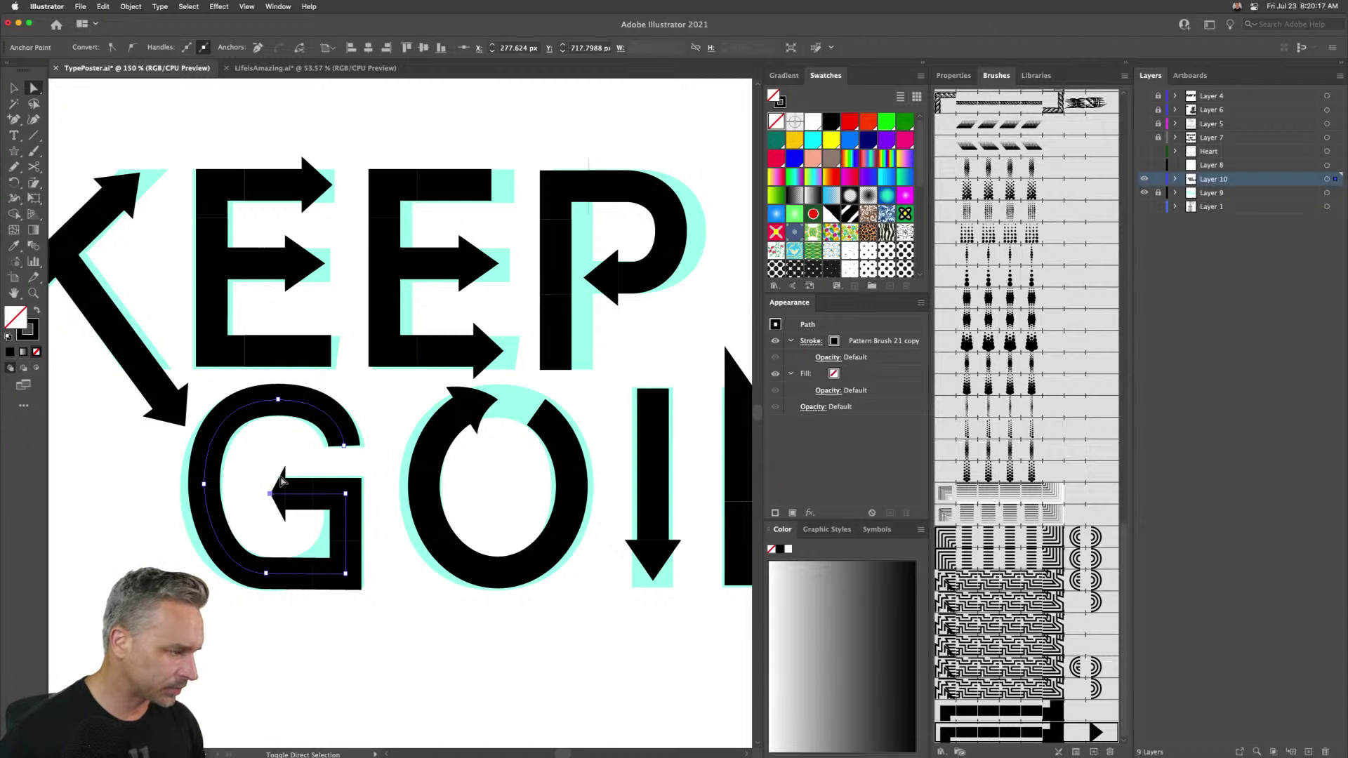
key(shift+Right)
click(611, 402)
- Compare the Stretch to fit, Add space to fit and Approximate path options of Pattern Brush 21 copy, and keep Stretch to fit
double_click(1022, 734)
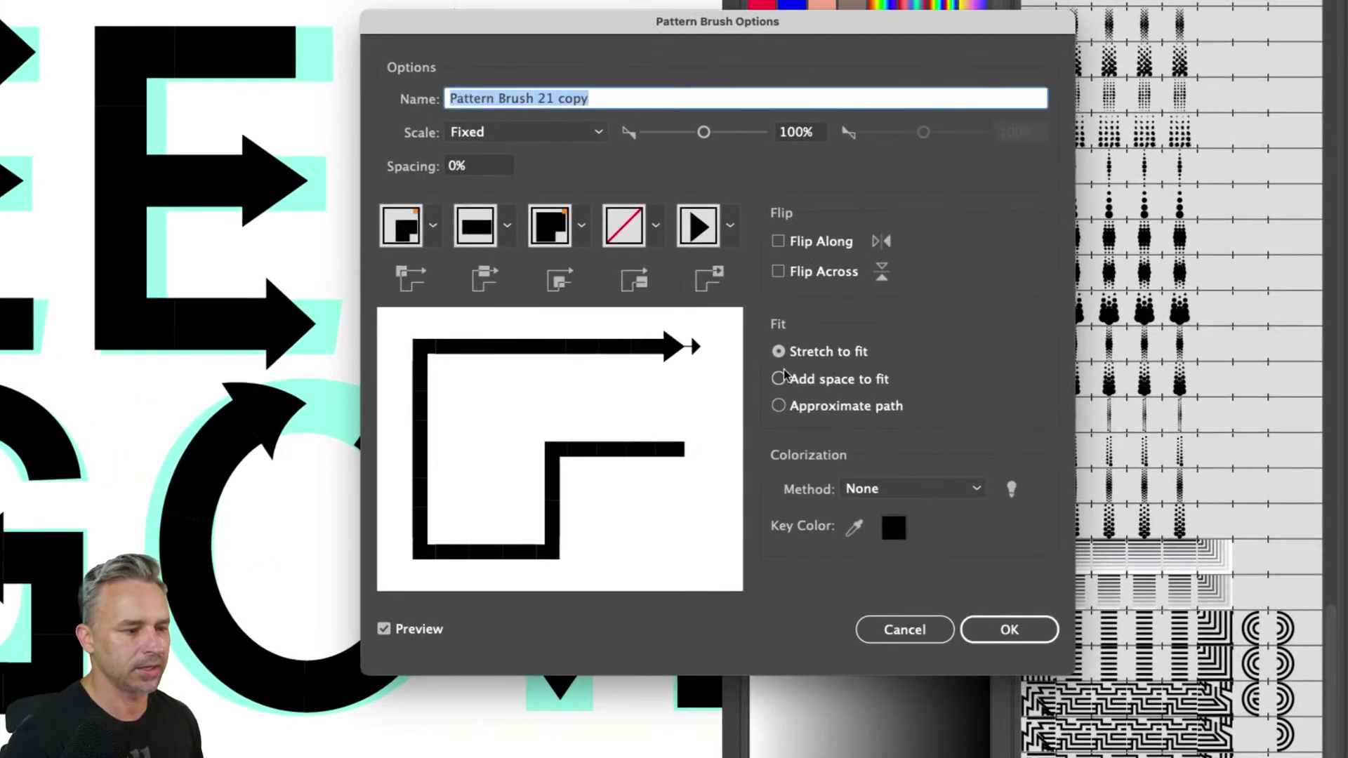
click(786, 384)
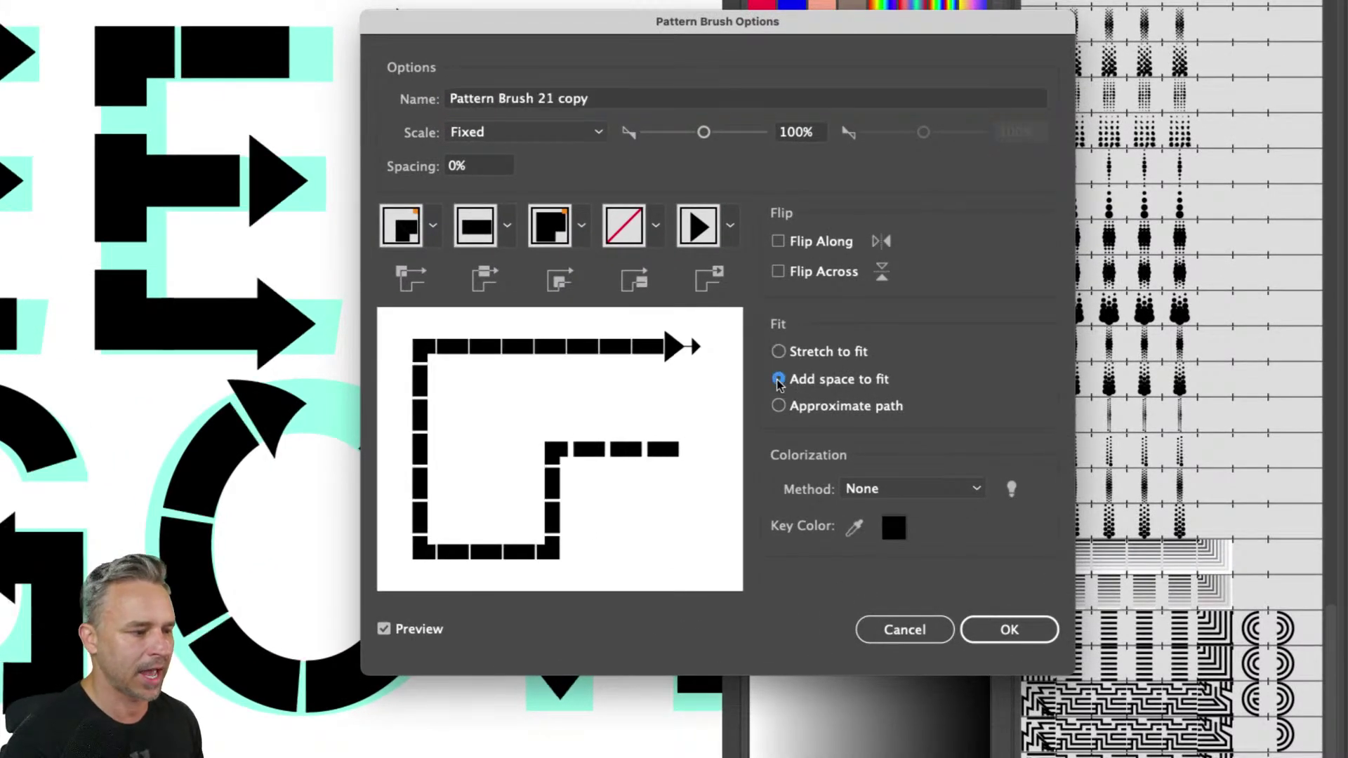
click(778, 406)
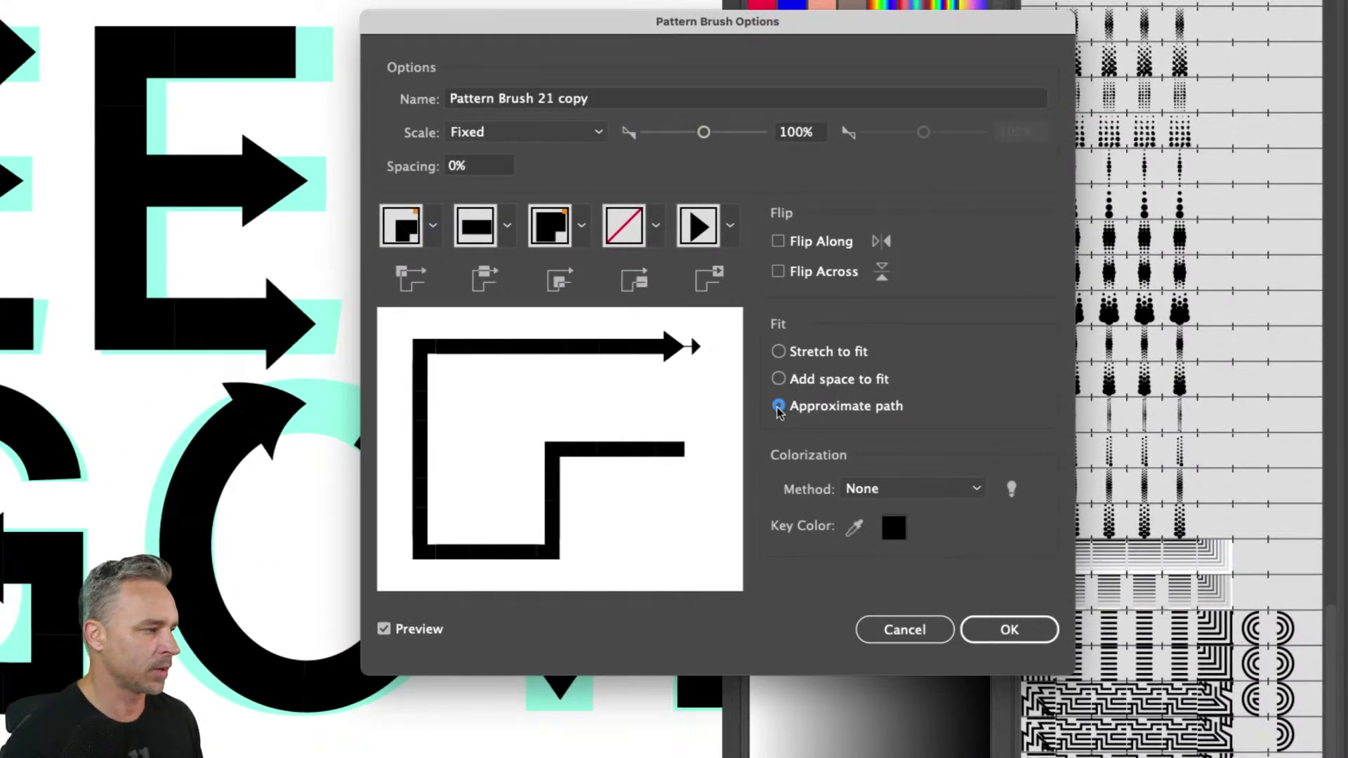
click(778, 351)
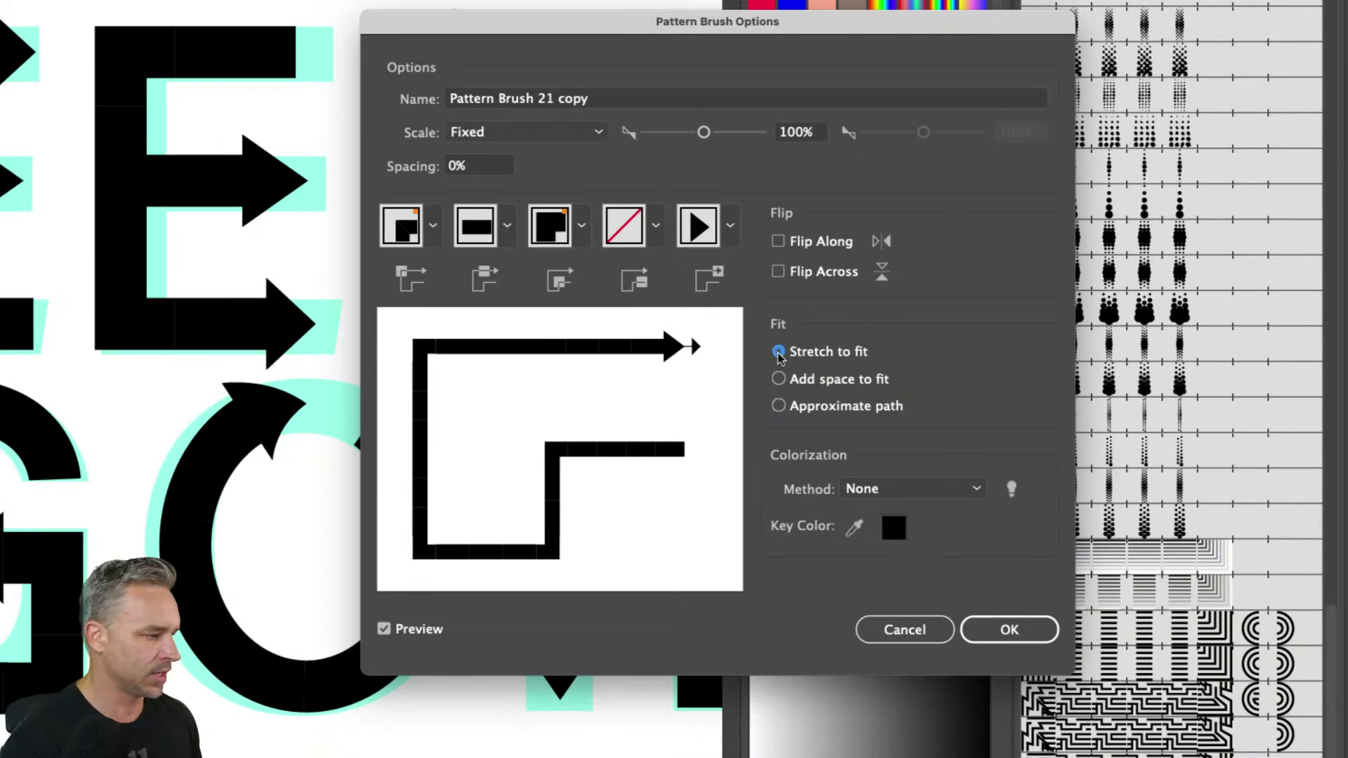
click(779, 407)
click(779, 352)
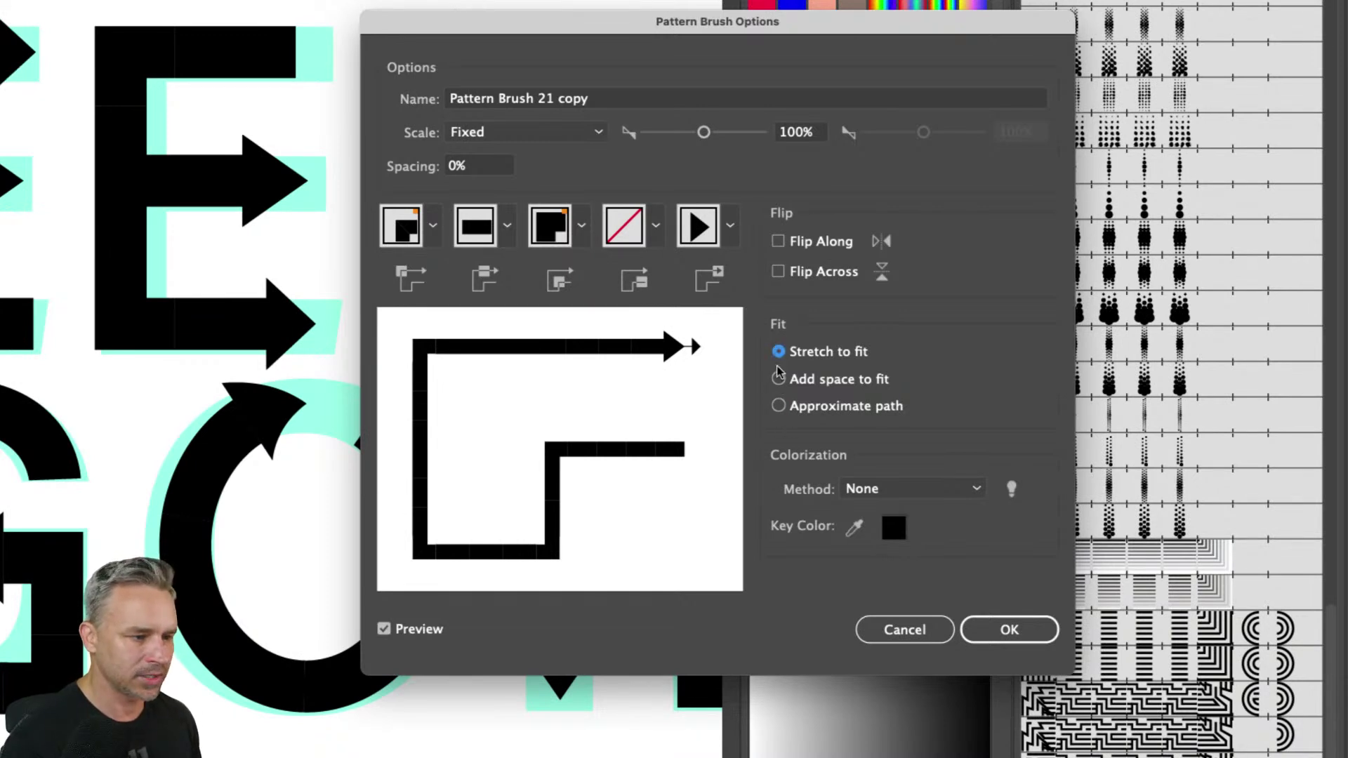
click(779, 407)
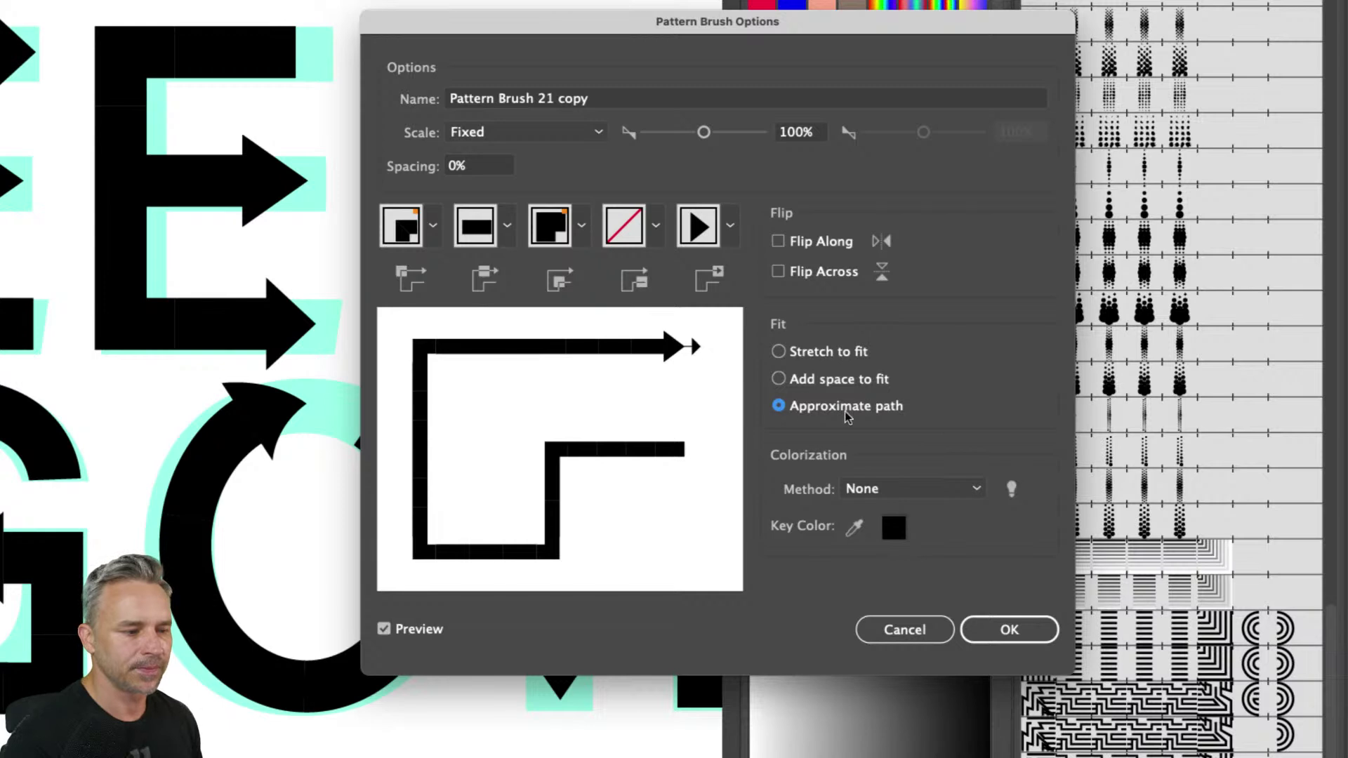
click(777, 380)
click(778, 352)
click(778, 380)
click(778, 407)
click(778, 380)
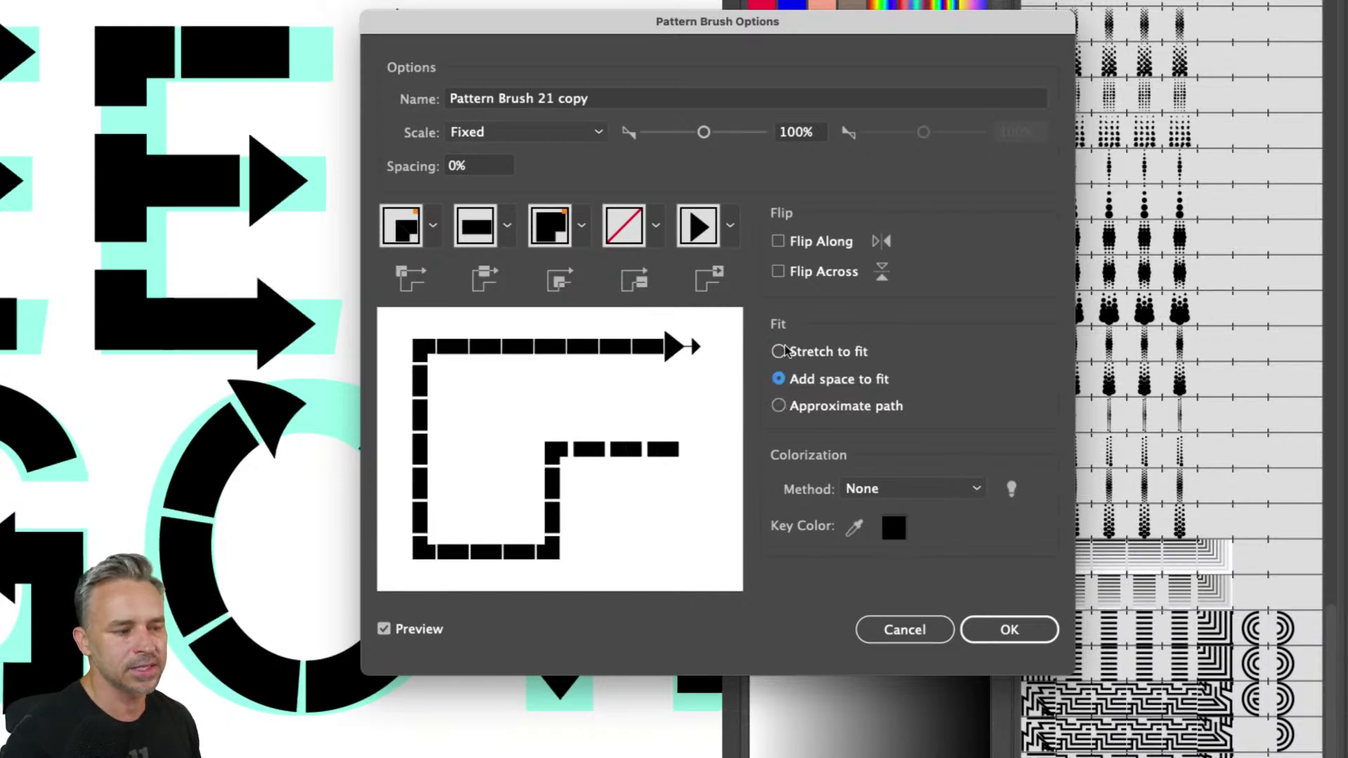
click(778, 352)
click(779, 407)
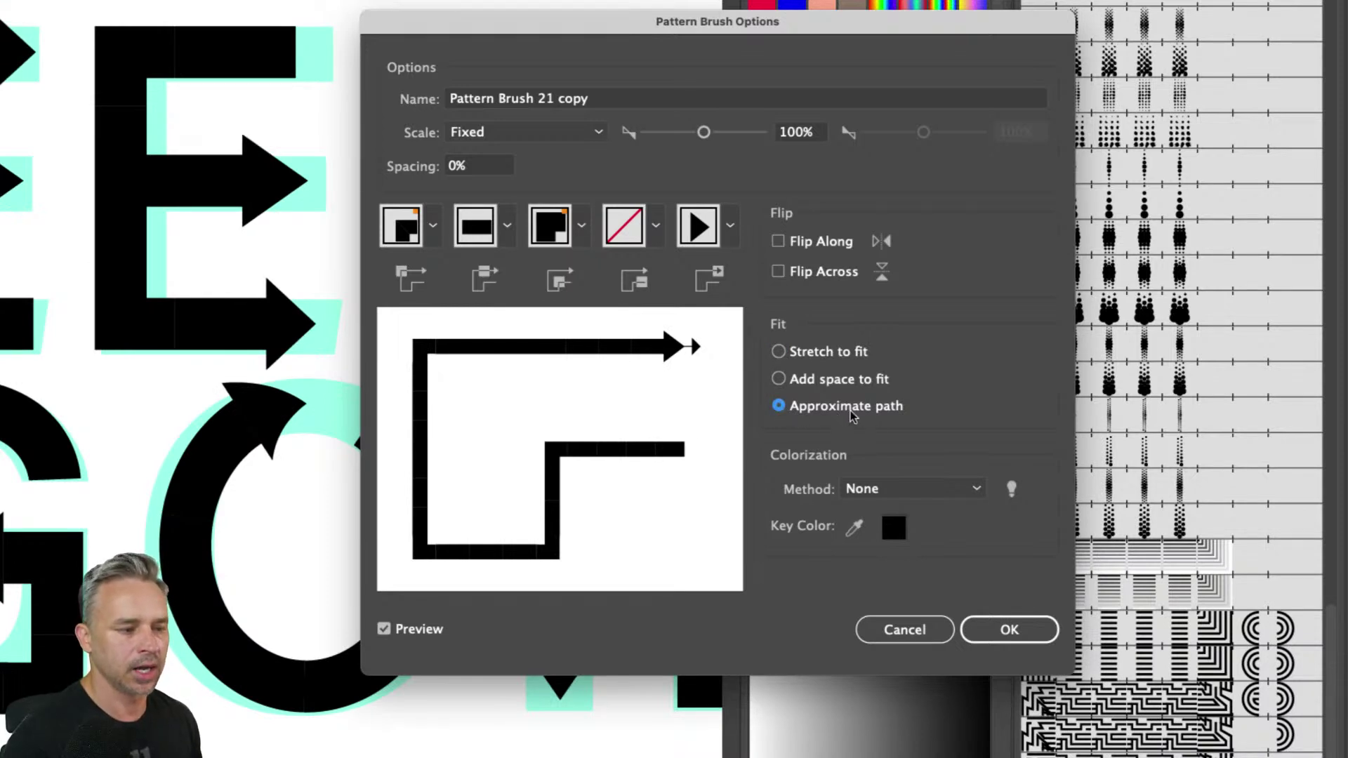
click(780, 353)
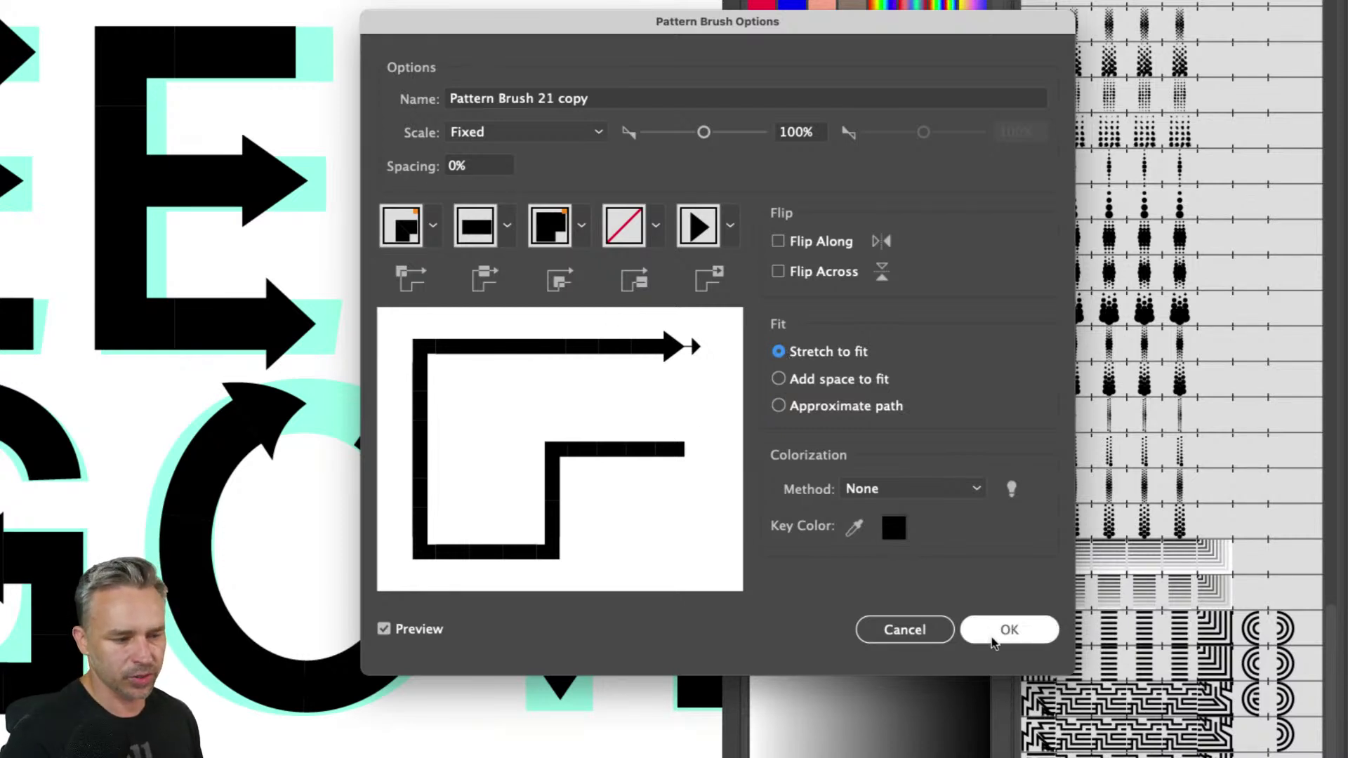
click(1009, 630)
- Draw a horizontal arrow-brush line about 199 px long in the empty area below GO and expand its appearance
scroll(533, 355, left, 5)
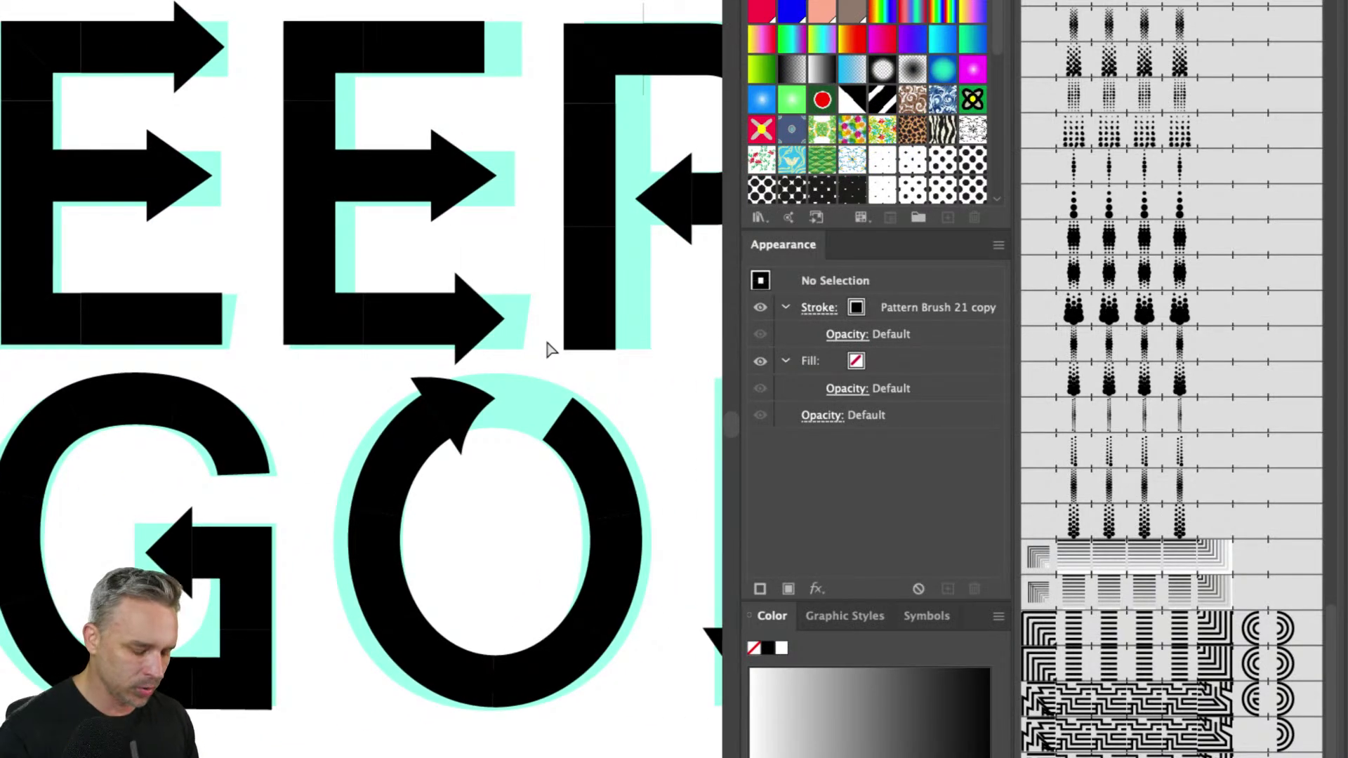
scroll(408, 385, down, 8)
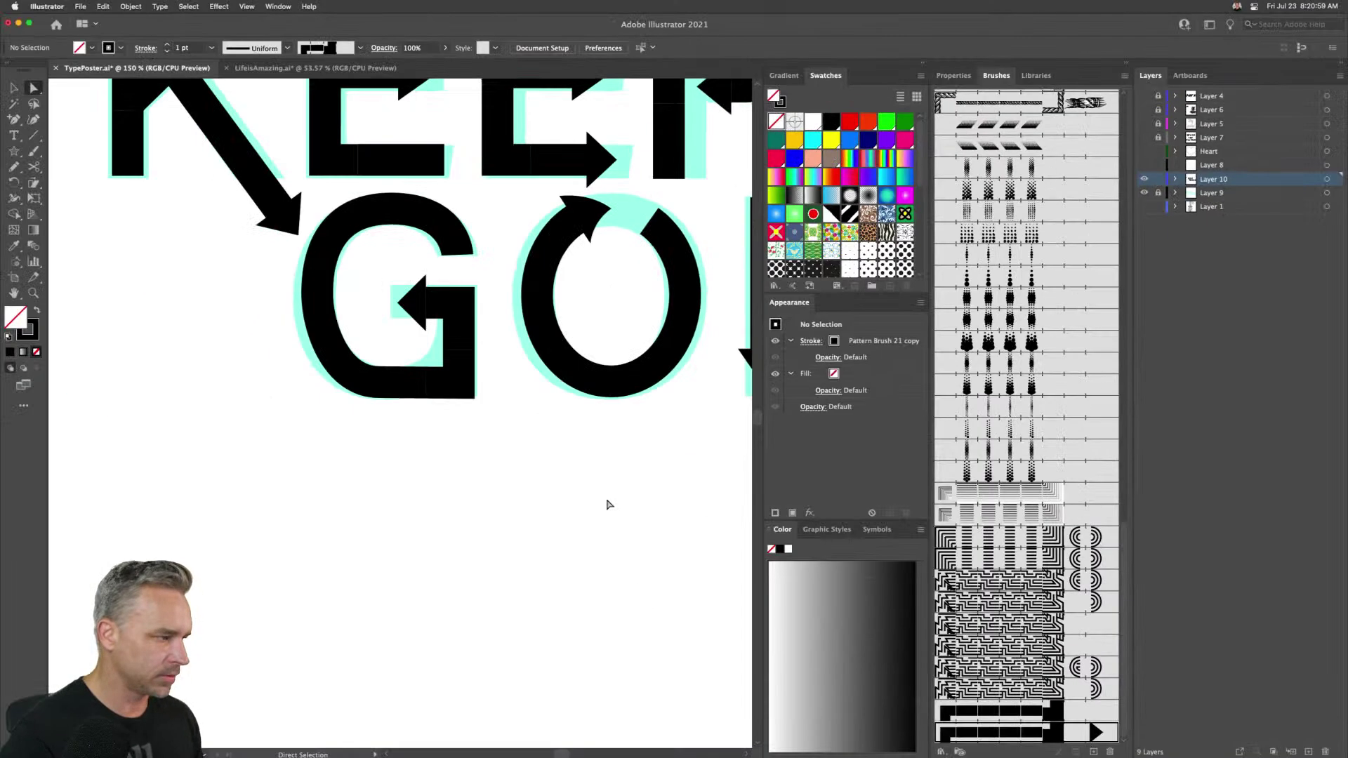
click(32, 136)
drag(372, 481, 645, 481)
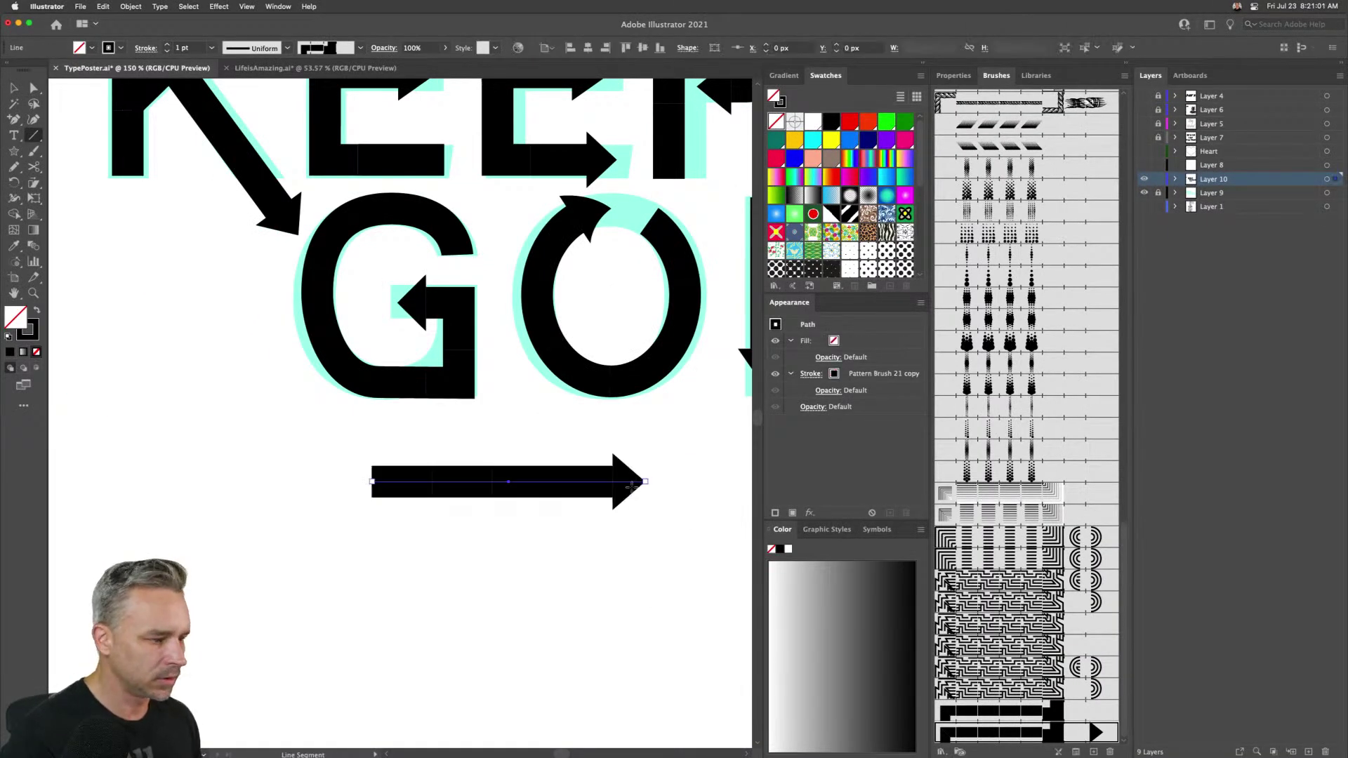
click(131, 7)
click(163, 154)
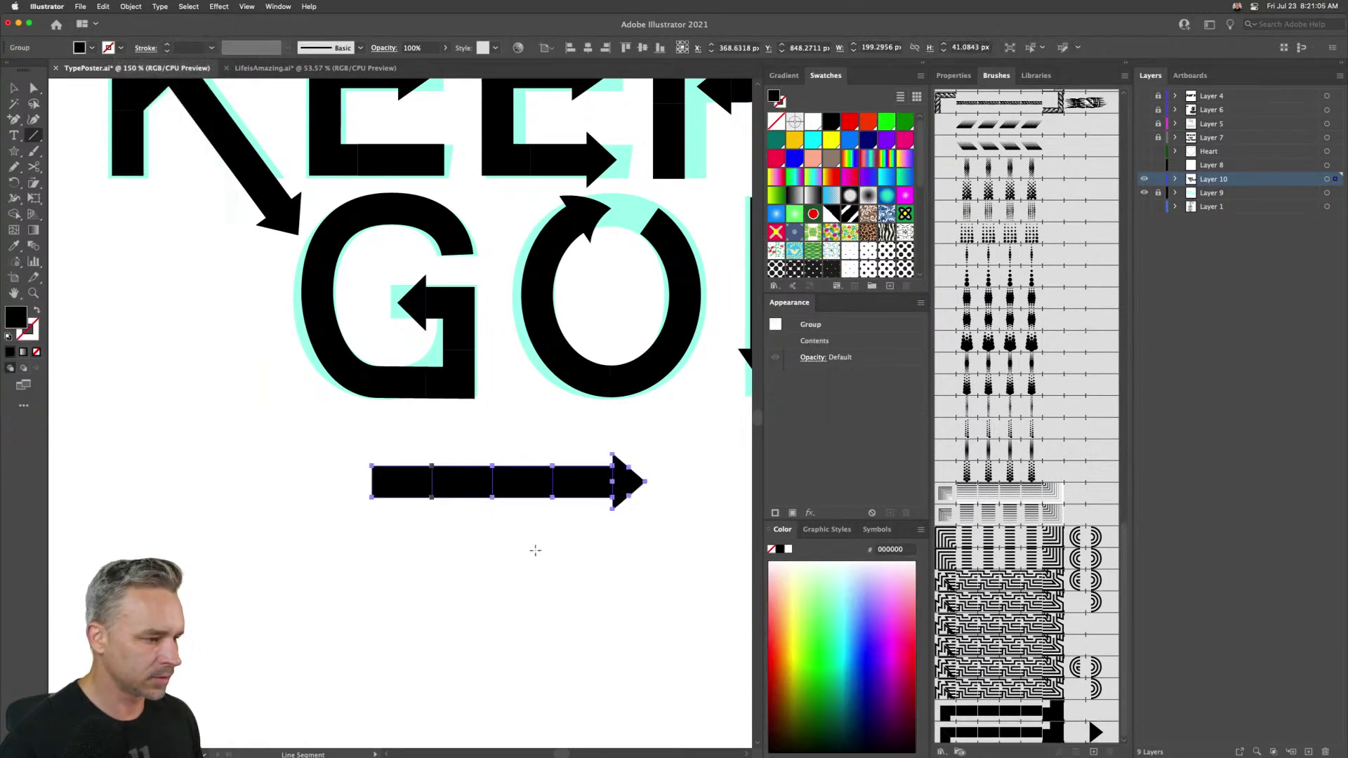
click(14, 88)
drag(335, 446, 572, 544)
key(Delete)
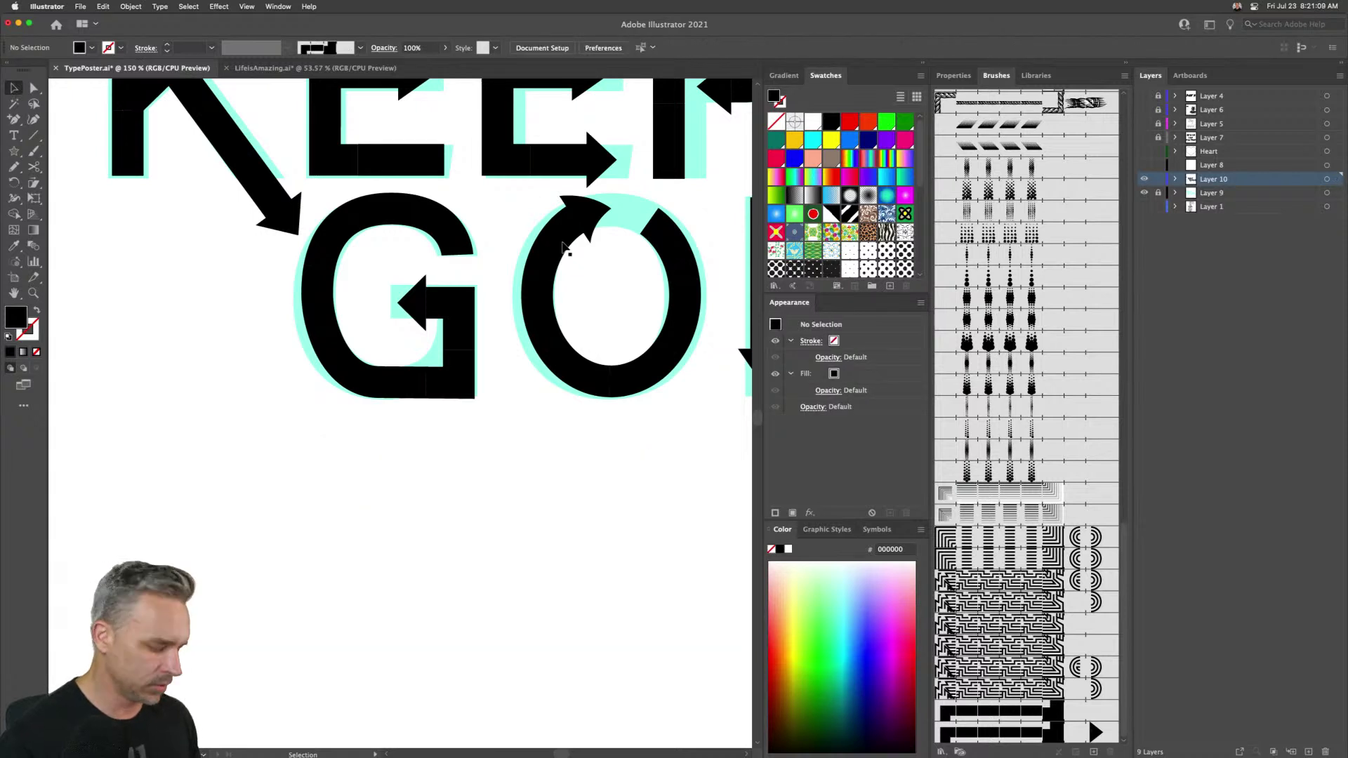
key(super+z)
- Ungroup the expanded arrow and delete its shaft pieces, keeping only the separate arrowhead
right_click(512, 494)
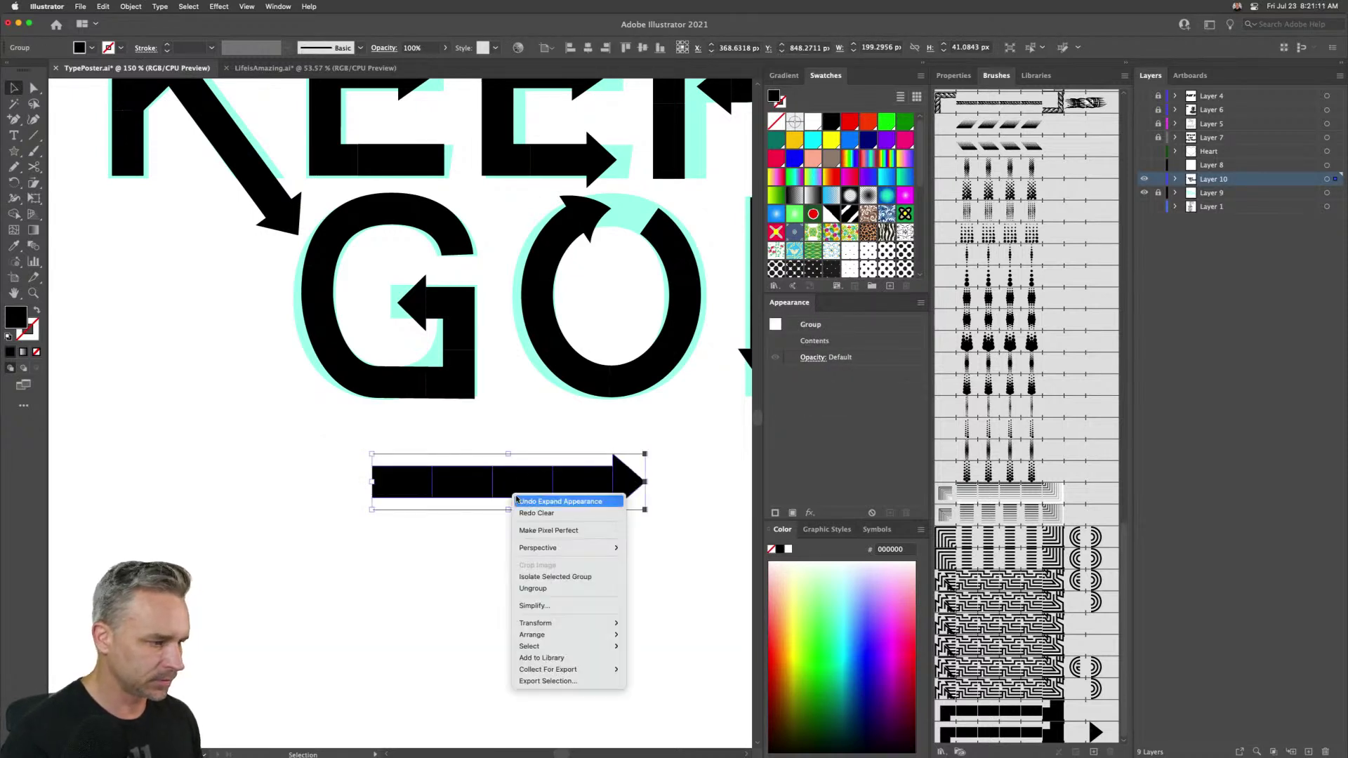
click(534, 589)
click(588, 453)
click(593, 482)
drag(352, 454, 576, 533)
key(Delete)
- Apply the arrowless Pattern Brush 21 to the O and place the loose arrowhead, rotated to follow the curve, on its upper-left arc
click(540, 239)
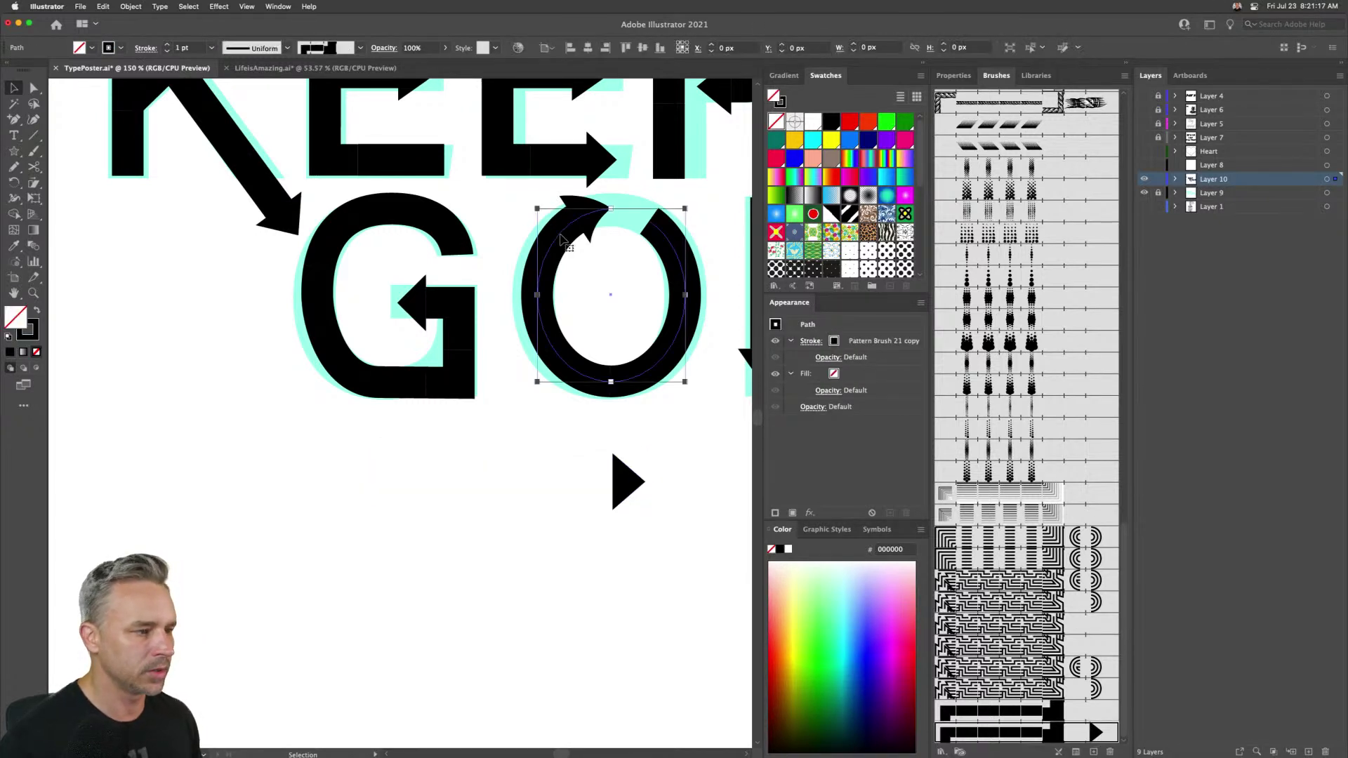
click(994, 720)
click(625, 493)
drag(625, 493, 591, 260)
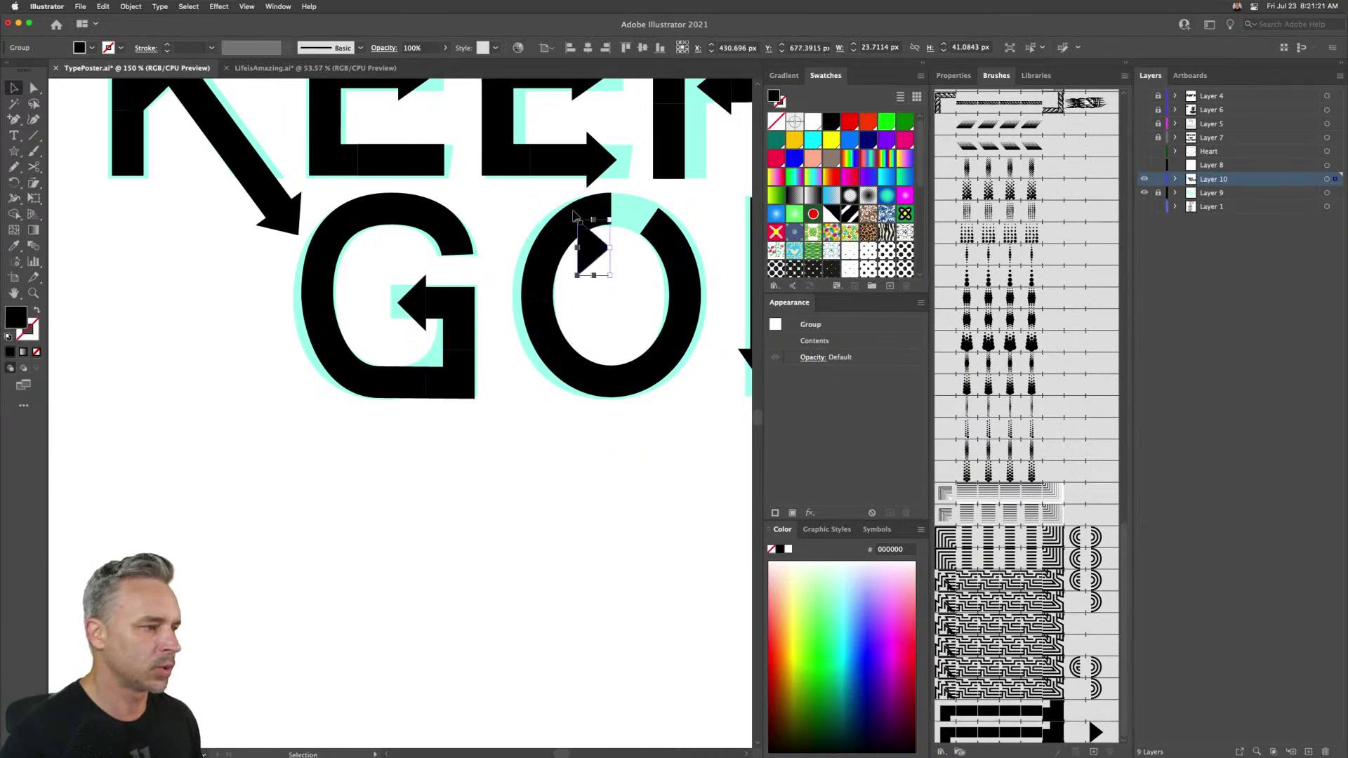
mouse_move(574, 212)
mouse_down()
mouse_move(594, 243)
mouse_move(570, 224)
mouse_up()
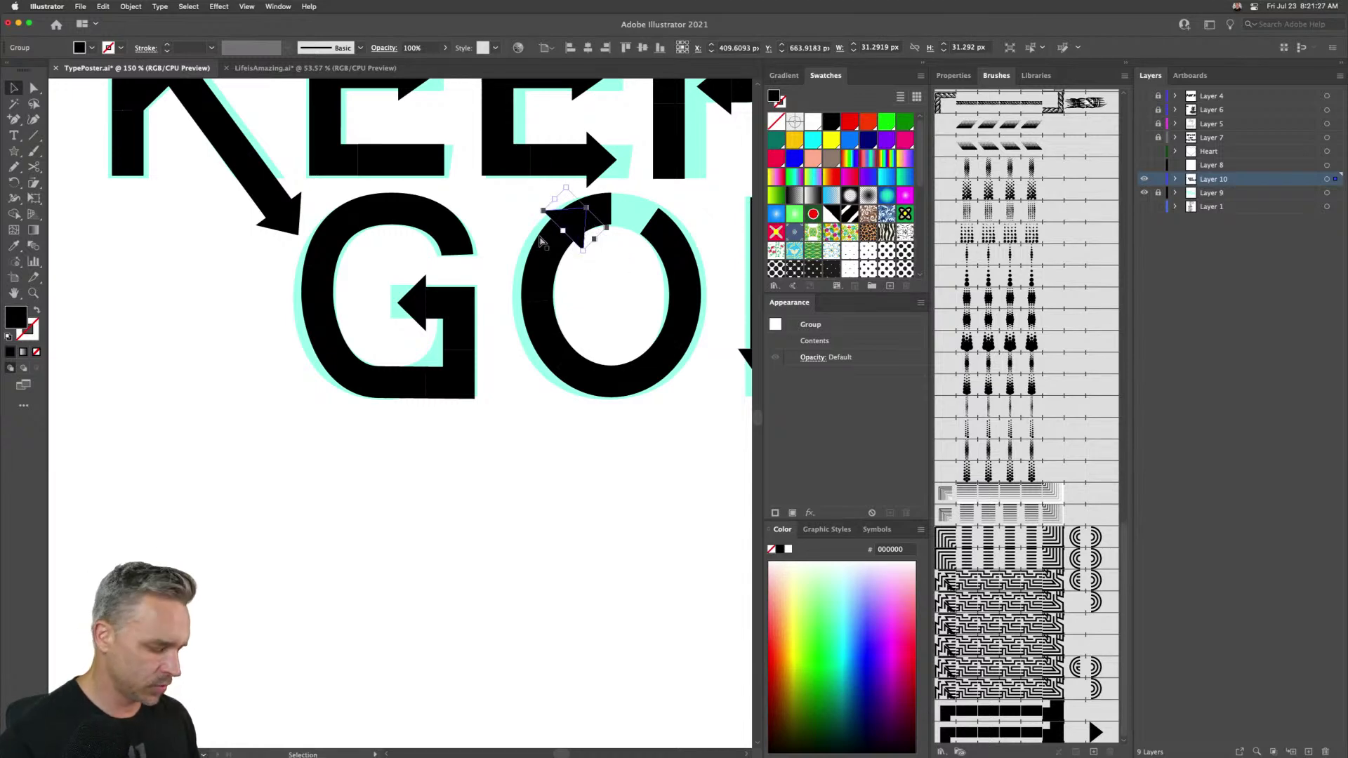
- Trim the O's path beneath the arrowhead by adding an anchor there and deleting the top end anchor
key(super+equal)
key(super+equal)
click(34, 88)
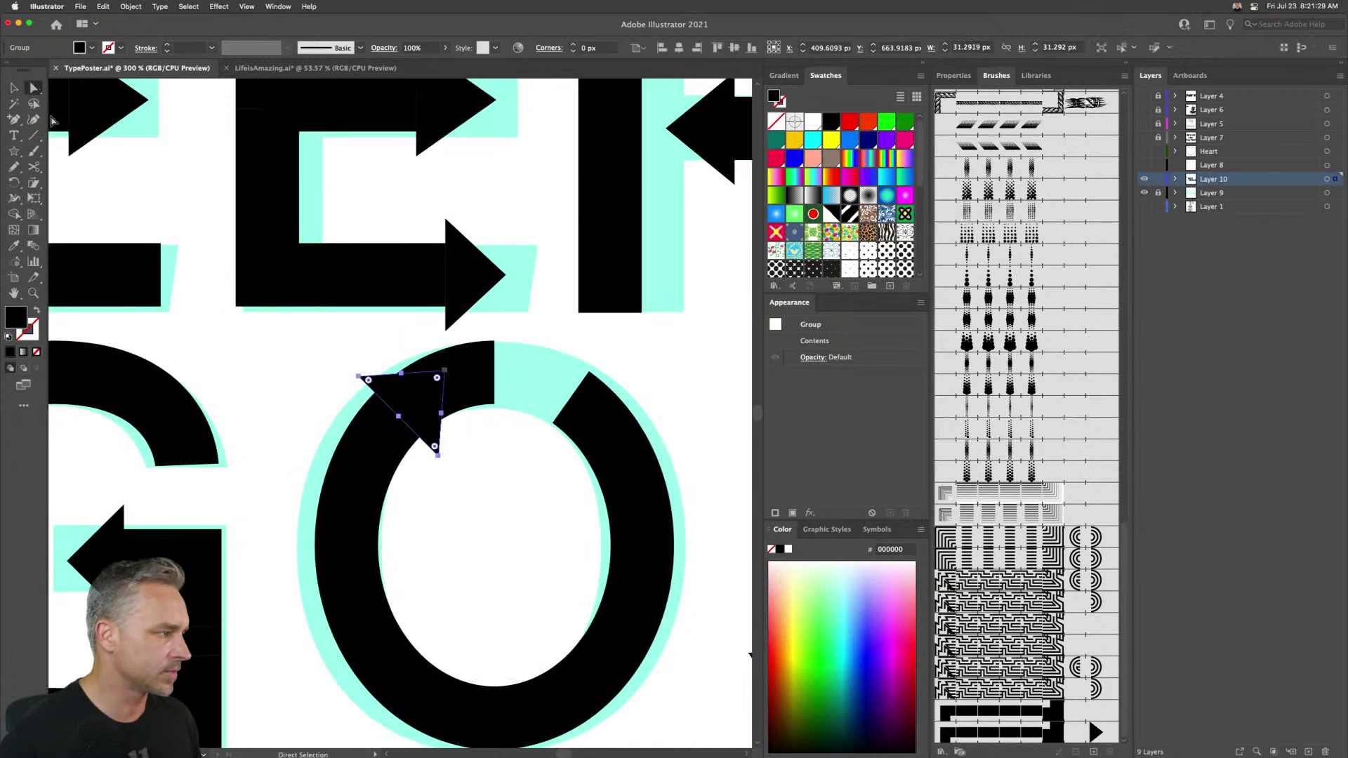
click(474, 382)
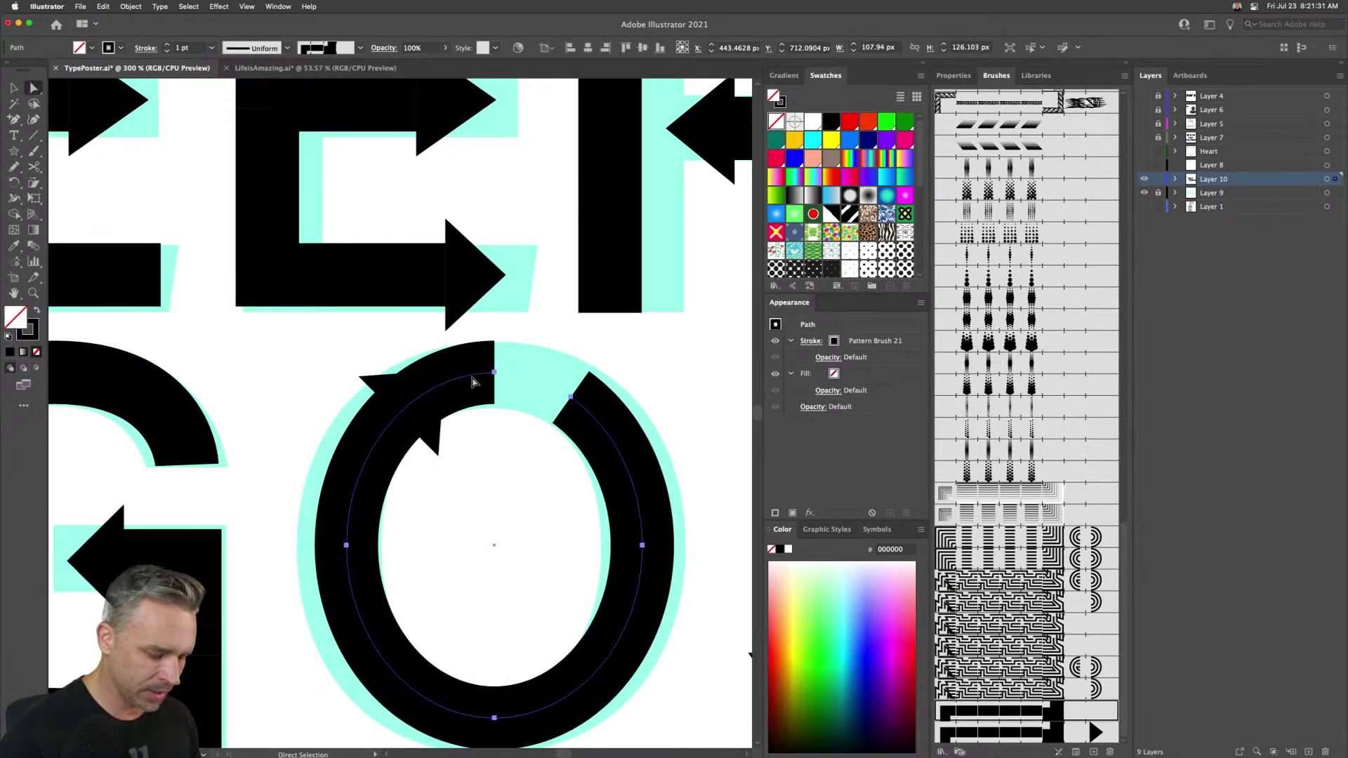
key(plus)
click(403, 410)
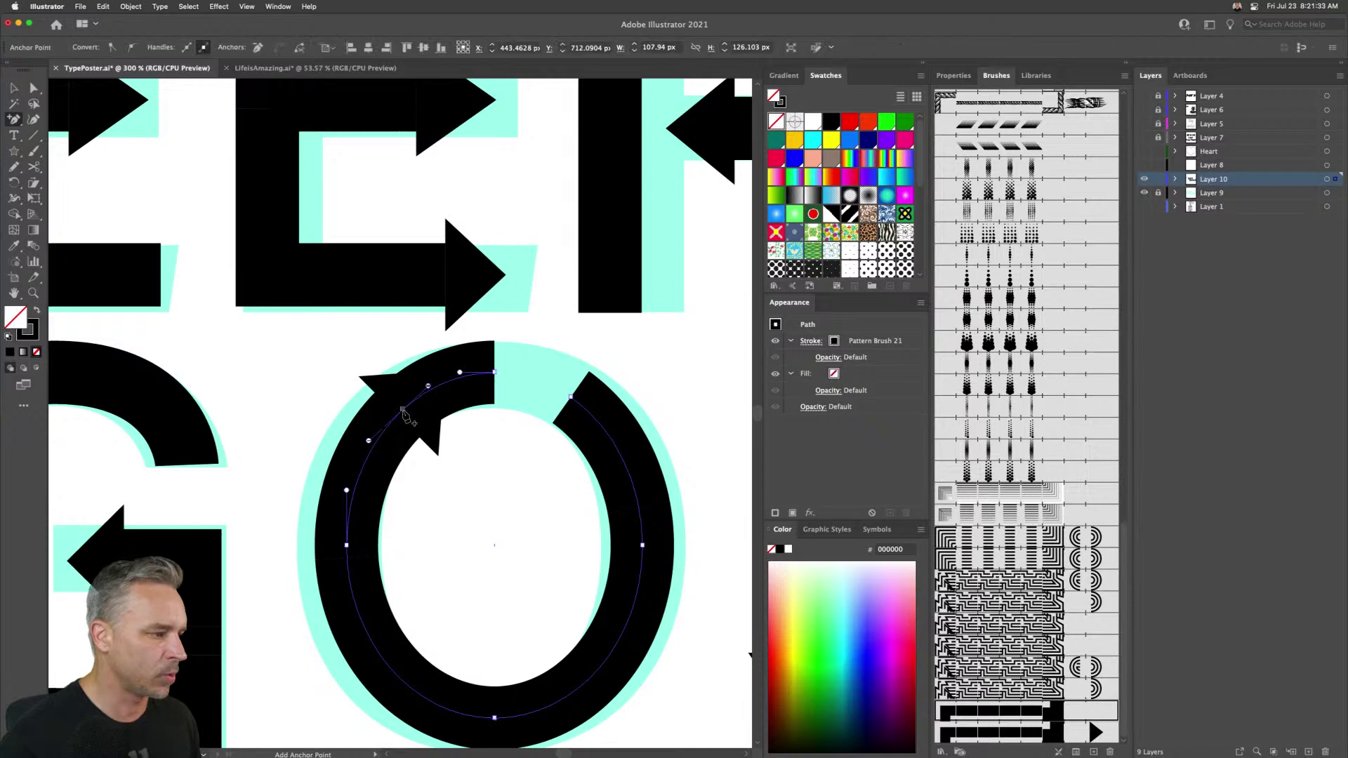
key(minus)
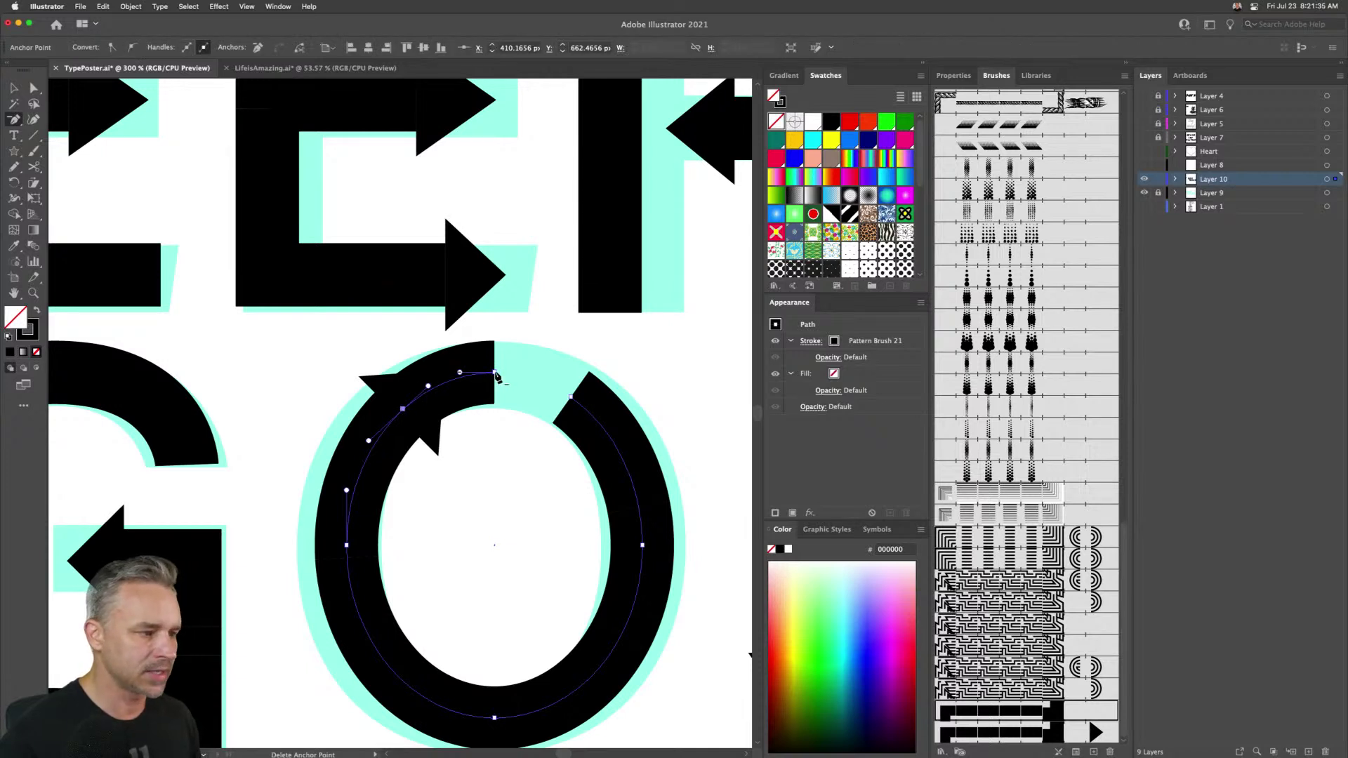
click(495, 373)
click(12, 86)
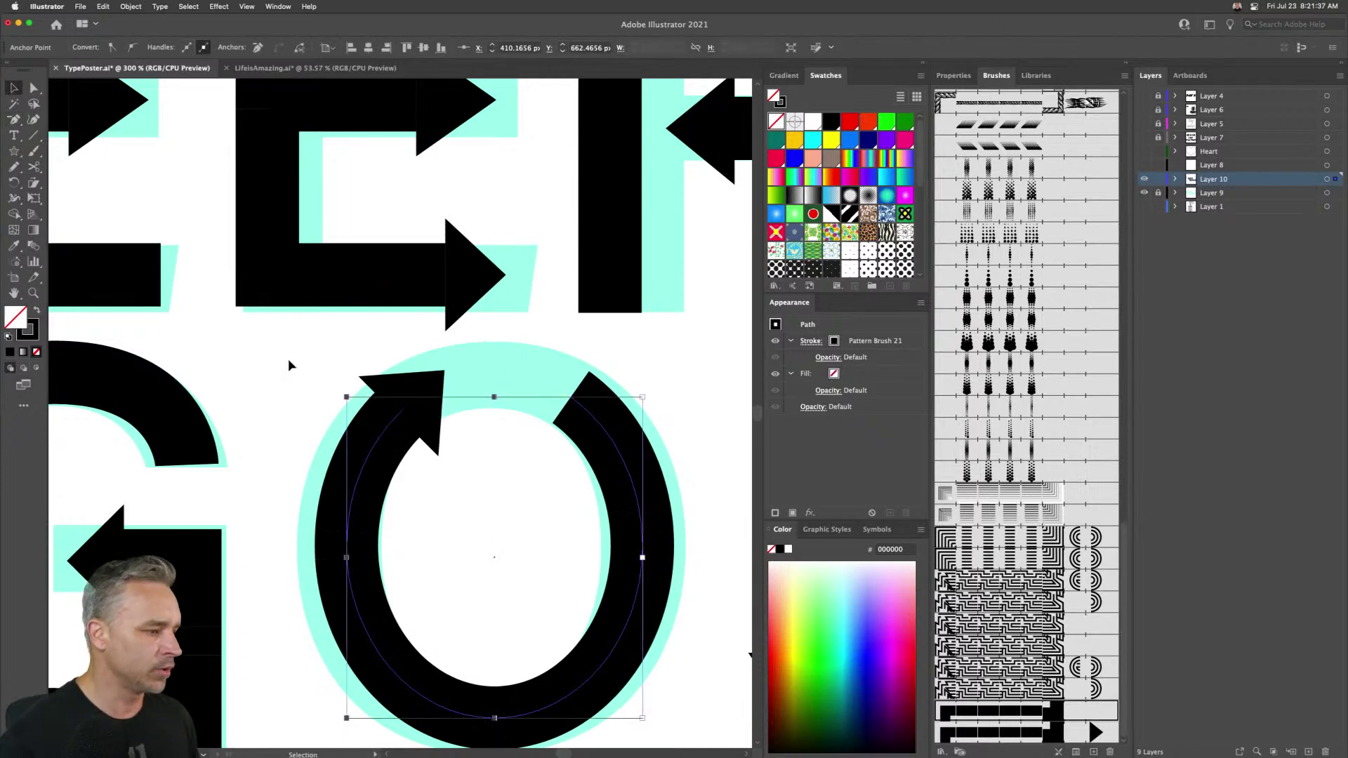
- Reverse the path direction of the I in GOING so its arrowhead points up
key(super+1)
scroll(292, 365, left, 2)
scroll(310, 536, right, 4)
scroll(309, 536, down, 1)
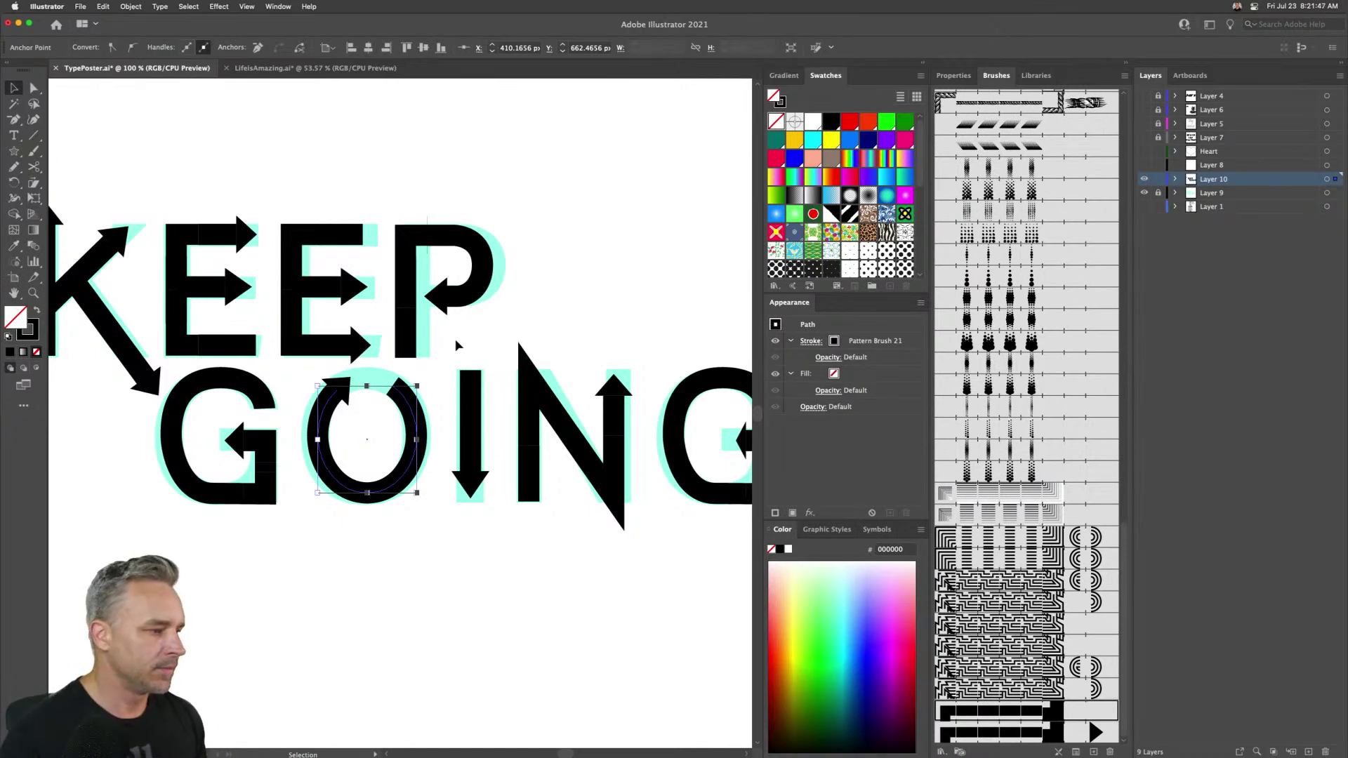
drag(446, 365, 492, 530)
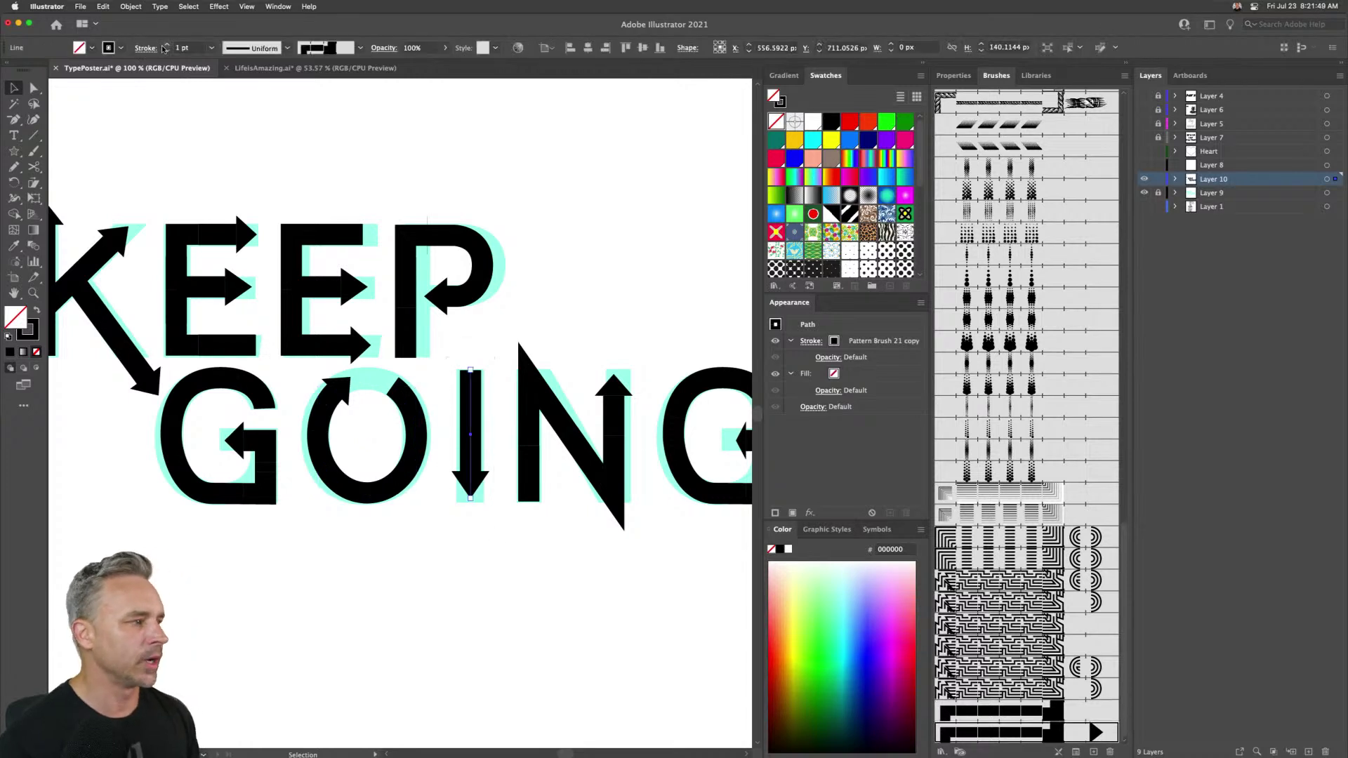
click(110, 4)
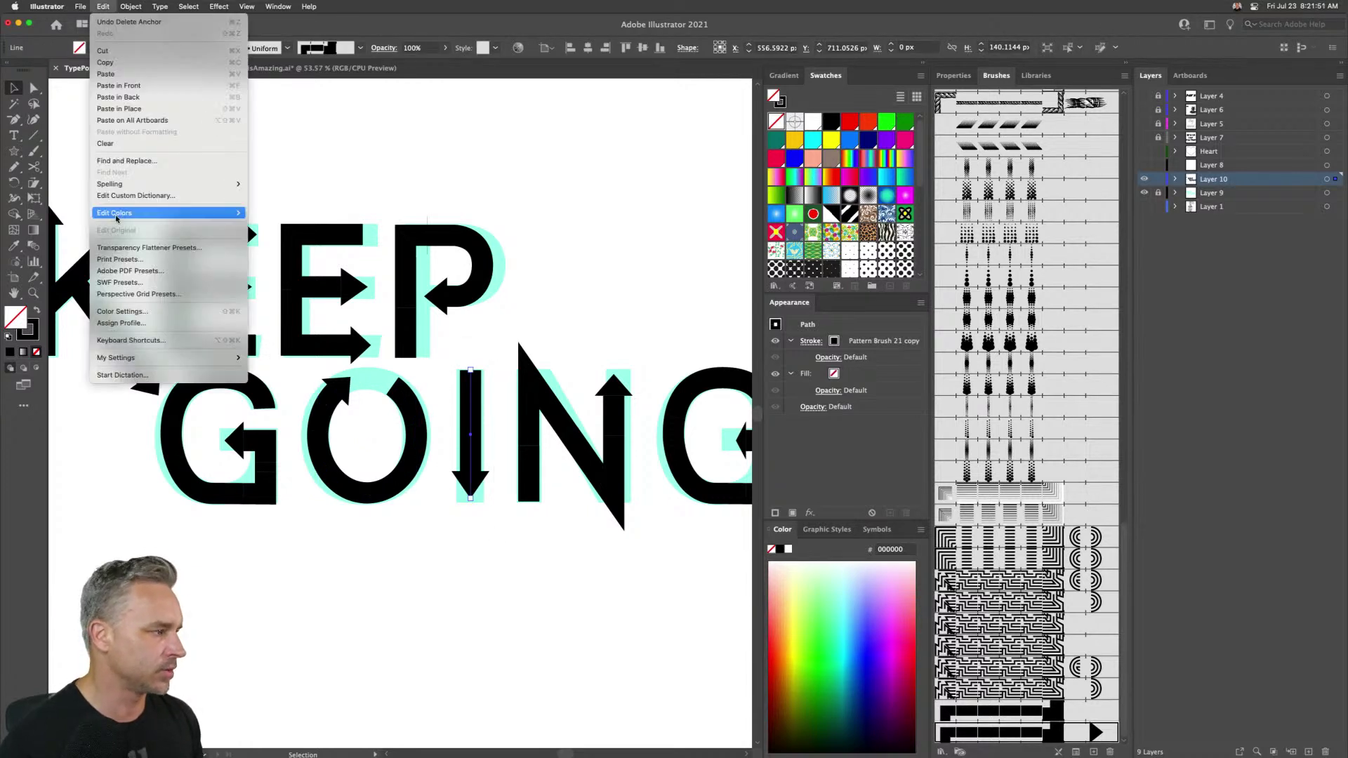
mouse_move(122, 4)
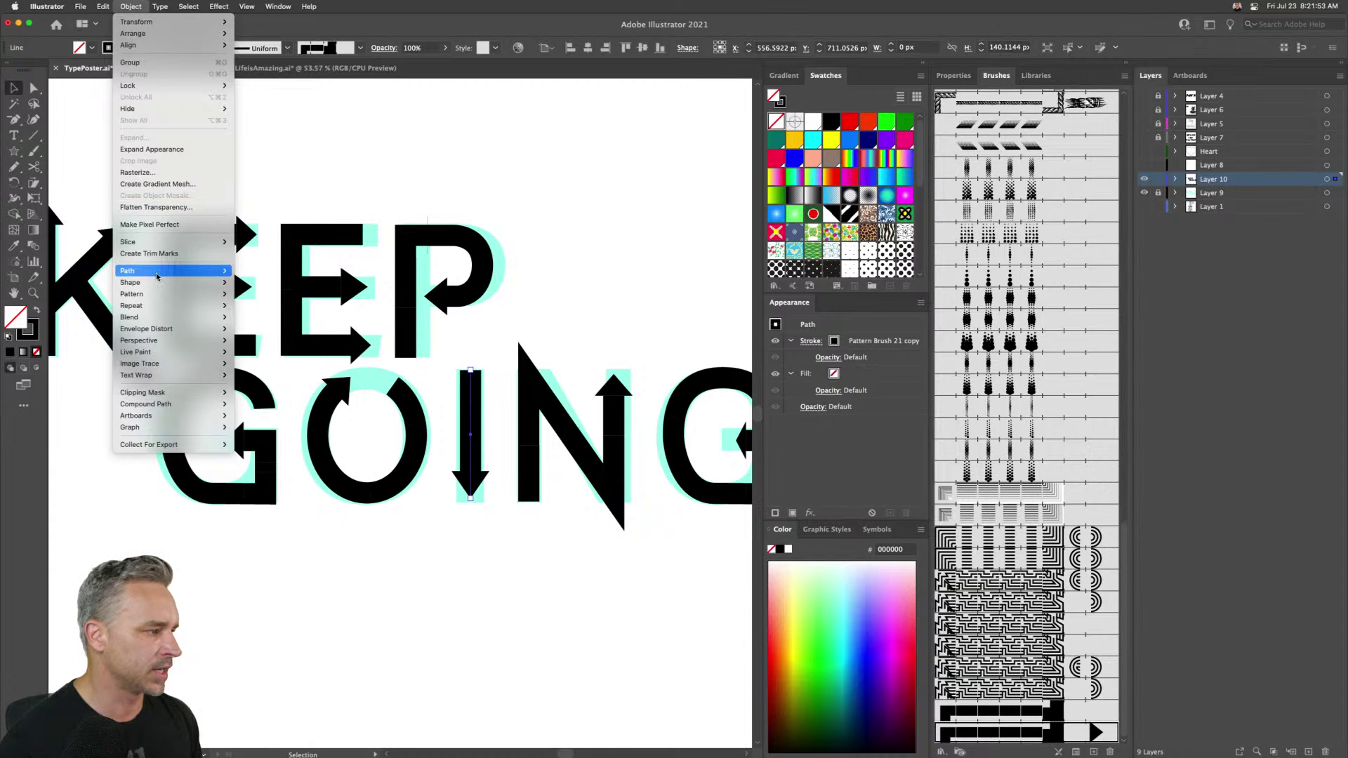
mouse_move(226, 270)
click(272, 323)
- Select the path of the first G in GOING, including its inner arrow bar
scroll(482, 423, up, 5)
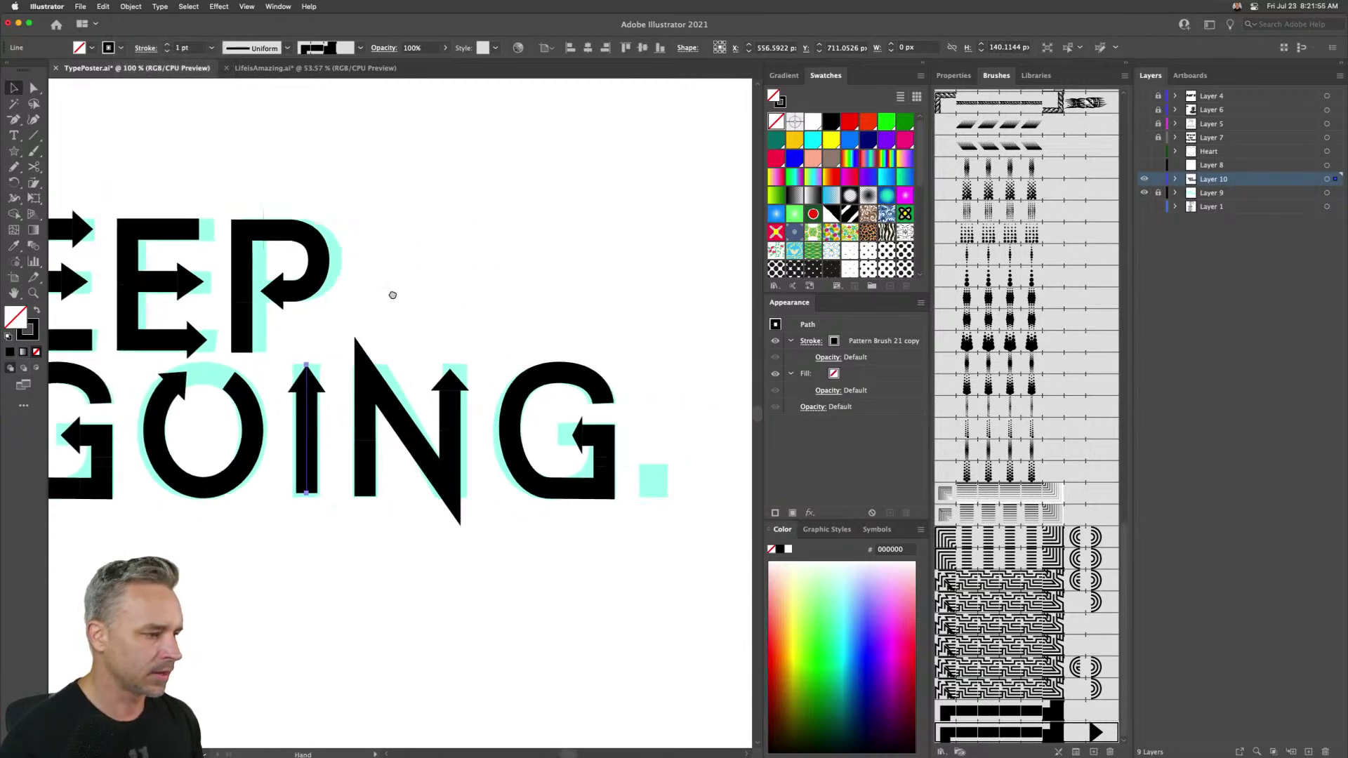
scroll(393, 361, left, 3)
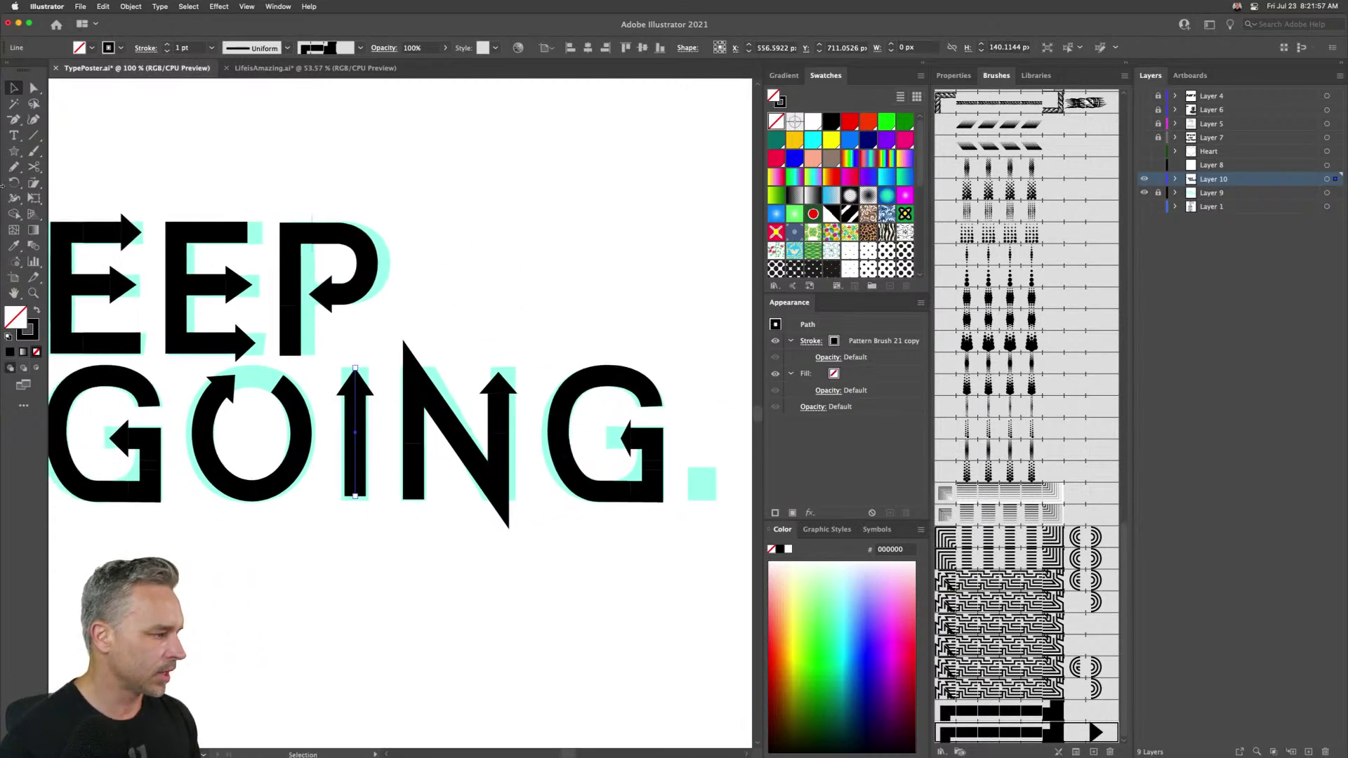
key(a)
click(117, 452)
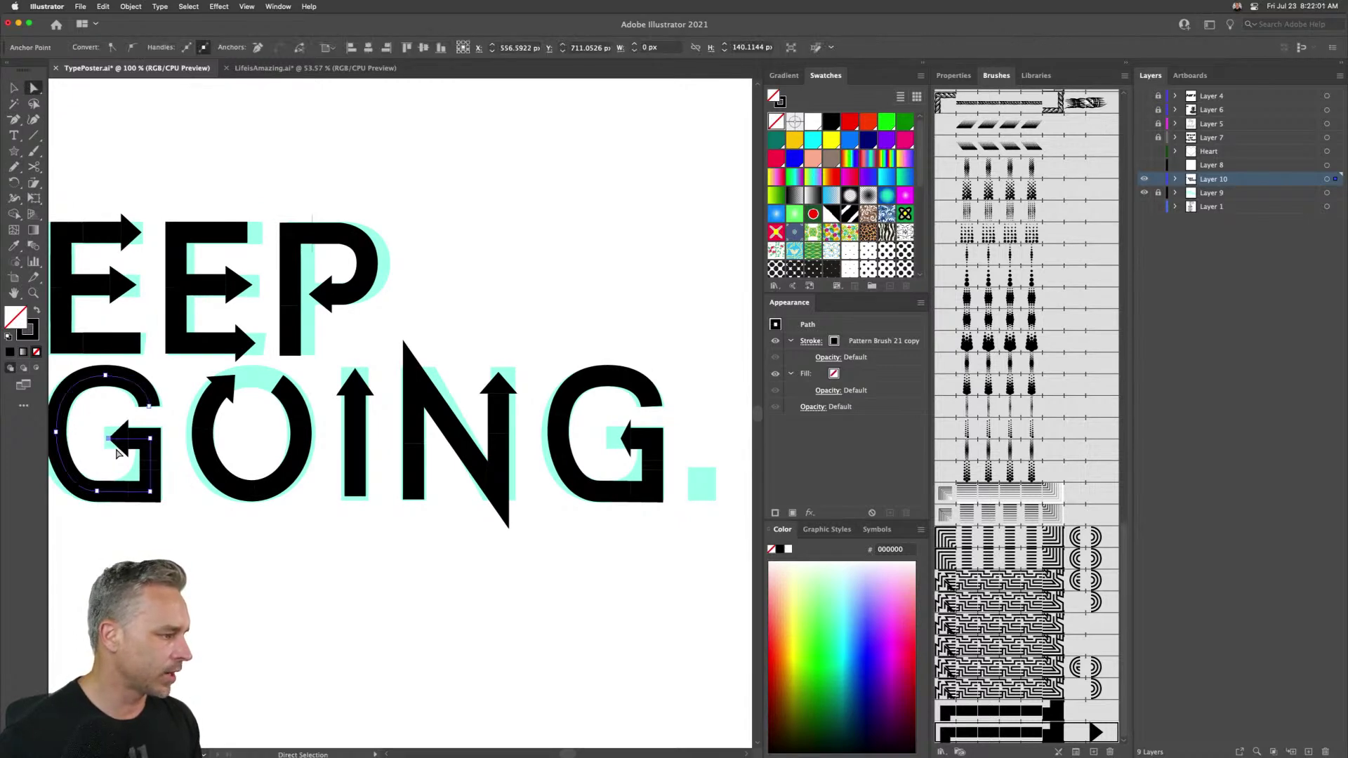
click(13, 87)
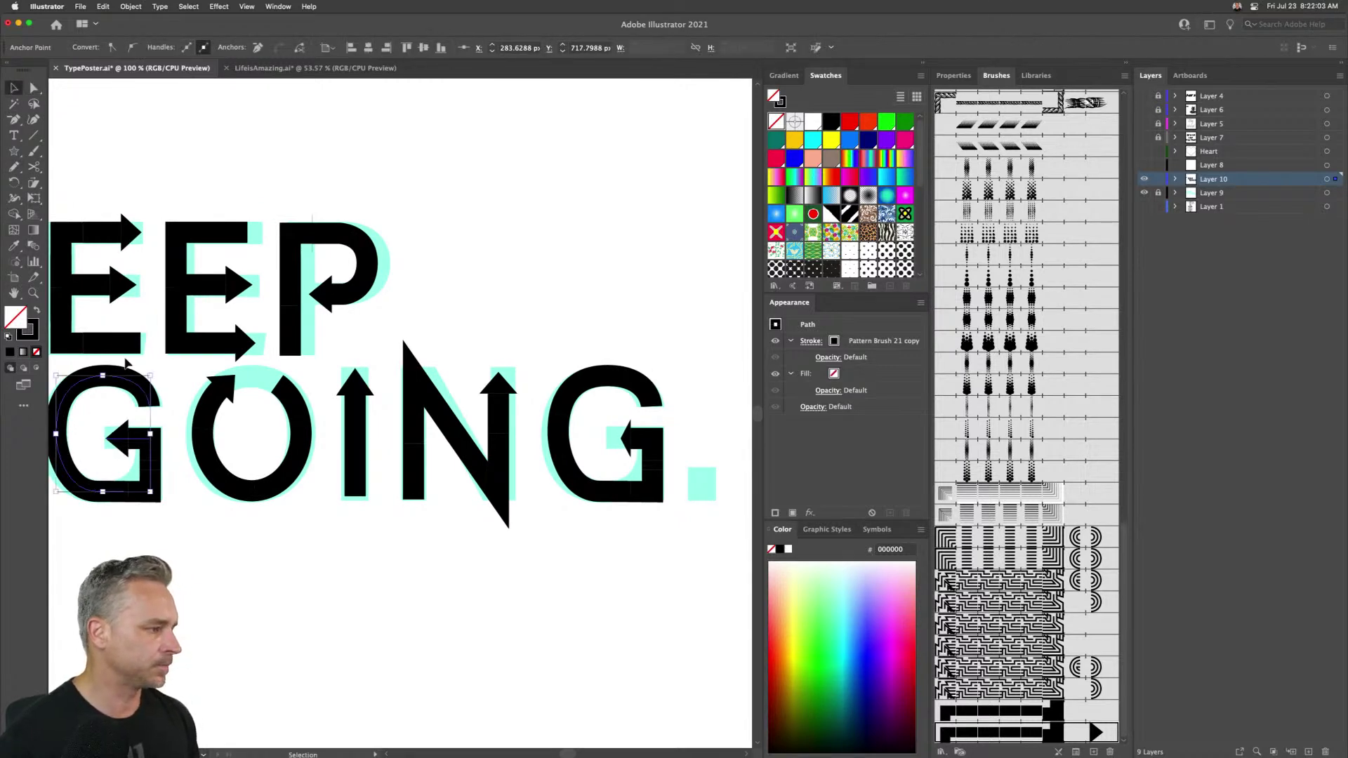
- Delete the final G of GOING and replace it with a copy of the word's first G
click(436, 210)
drag(542, 338, 663, 632)
key(Delete)
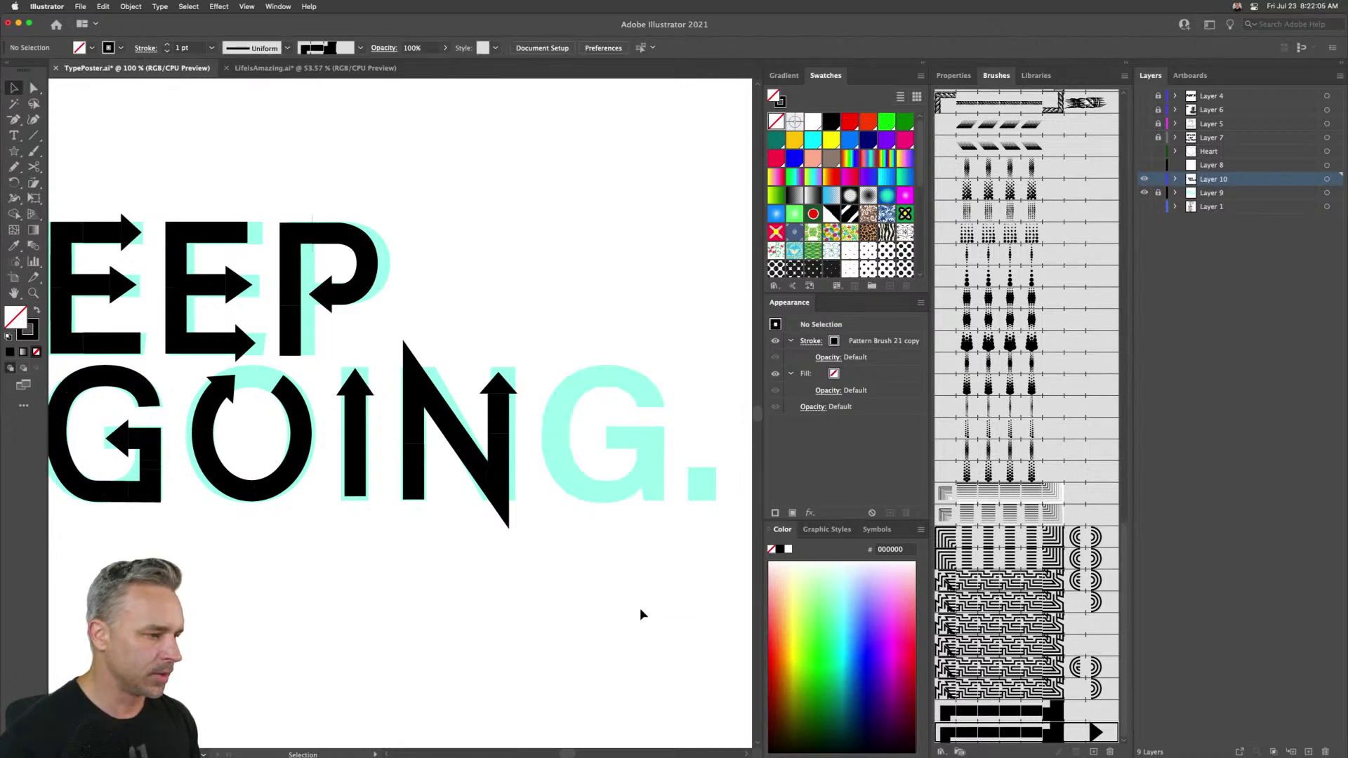
click(76, 391)
drag(75, 388, 558, 387)
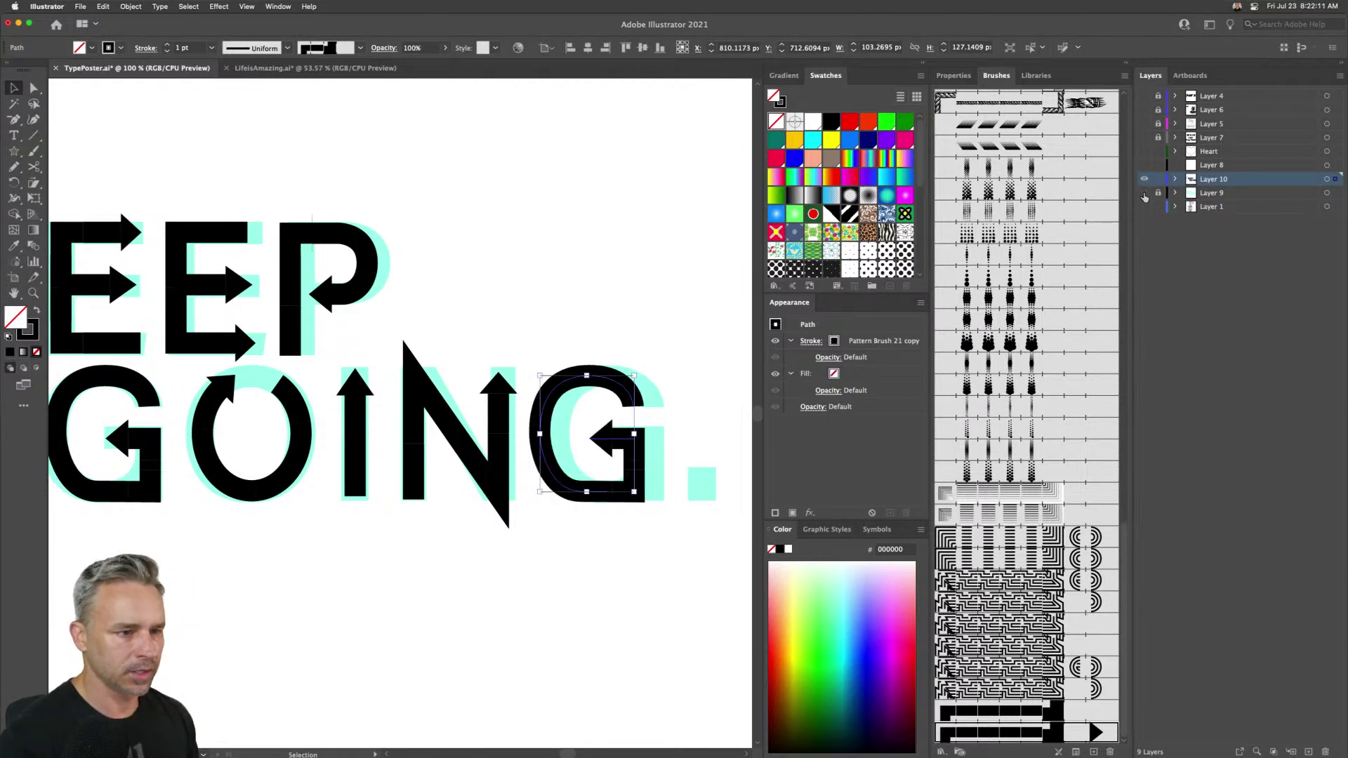
- Hide the Layer 9 template lettering and clear the selection on the new G
click(1144, 195)
key(super+0)
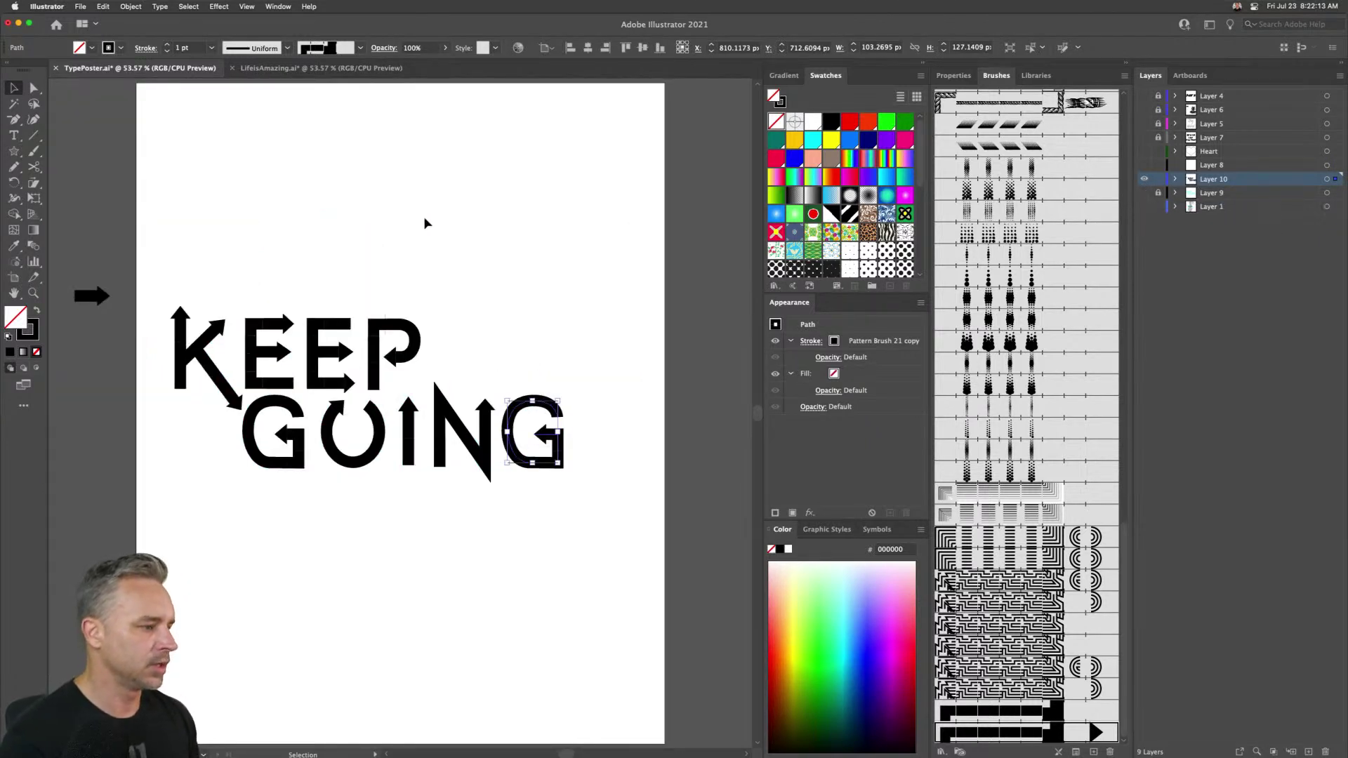
click(471, 215)
- Extend the plain open end of the O in GOING toward its arrowhead and adjust the end's curve handle
key(super+equal)
key(super+equal)
key(super+equal)
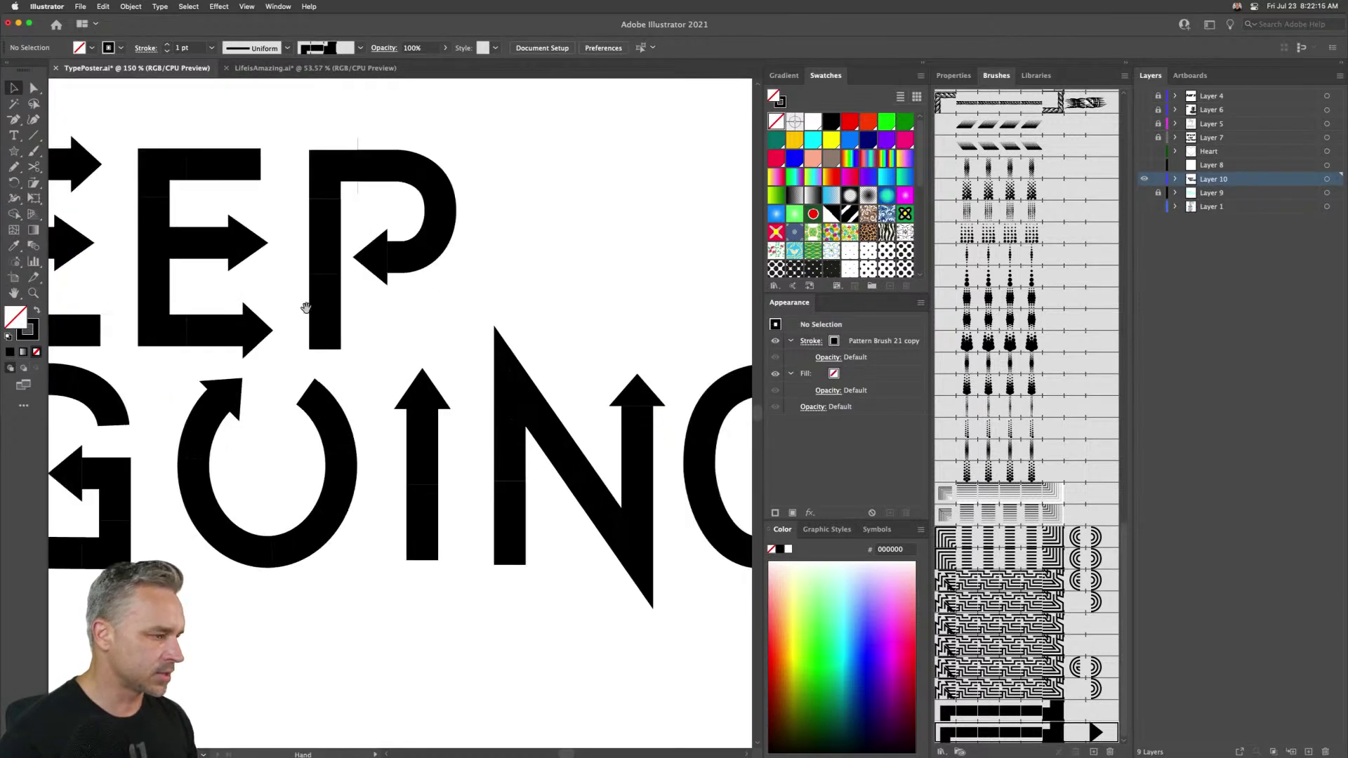
scroll(280, 289, left, 5)
click(448, 421)
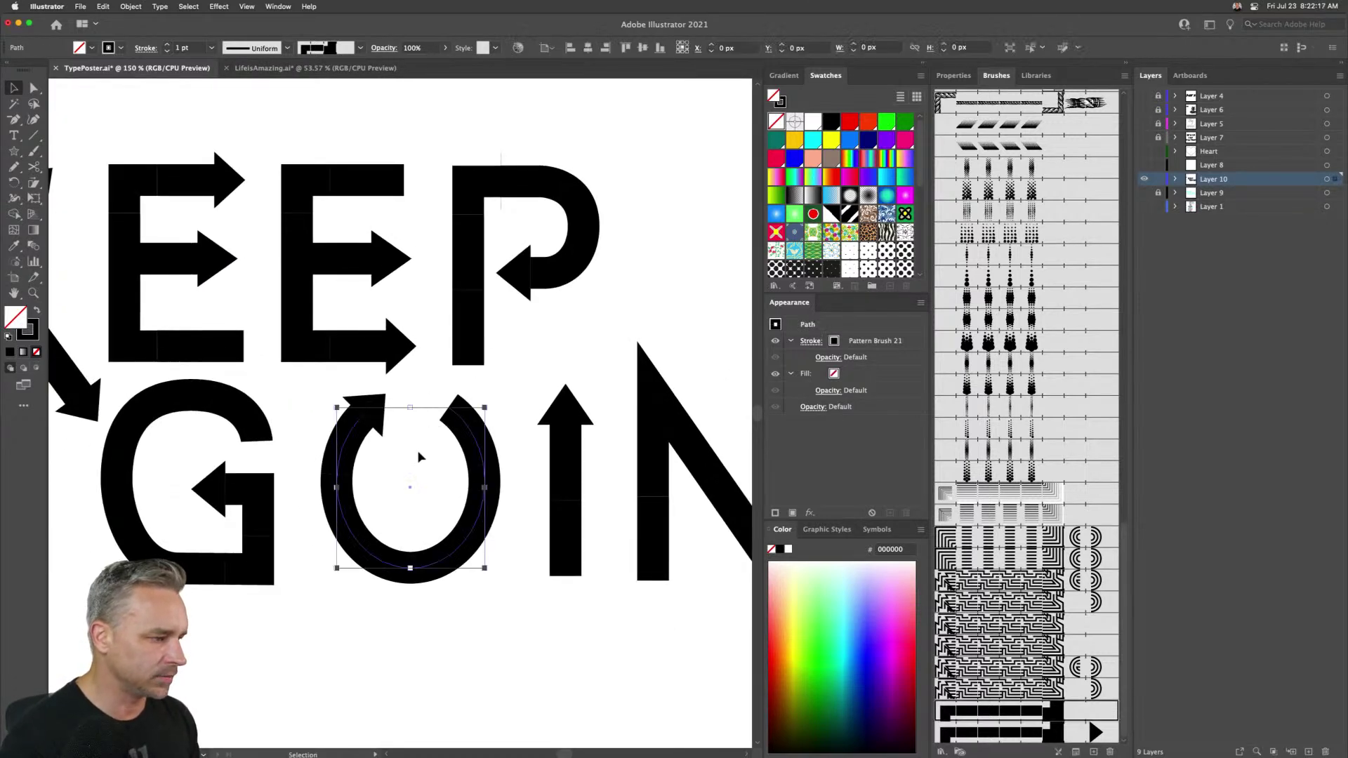
key(a)
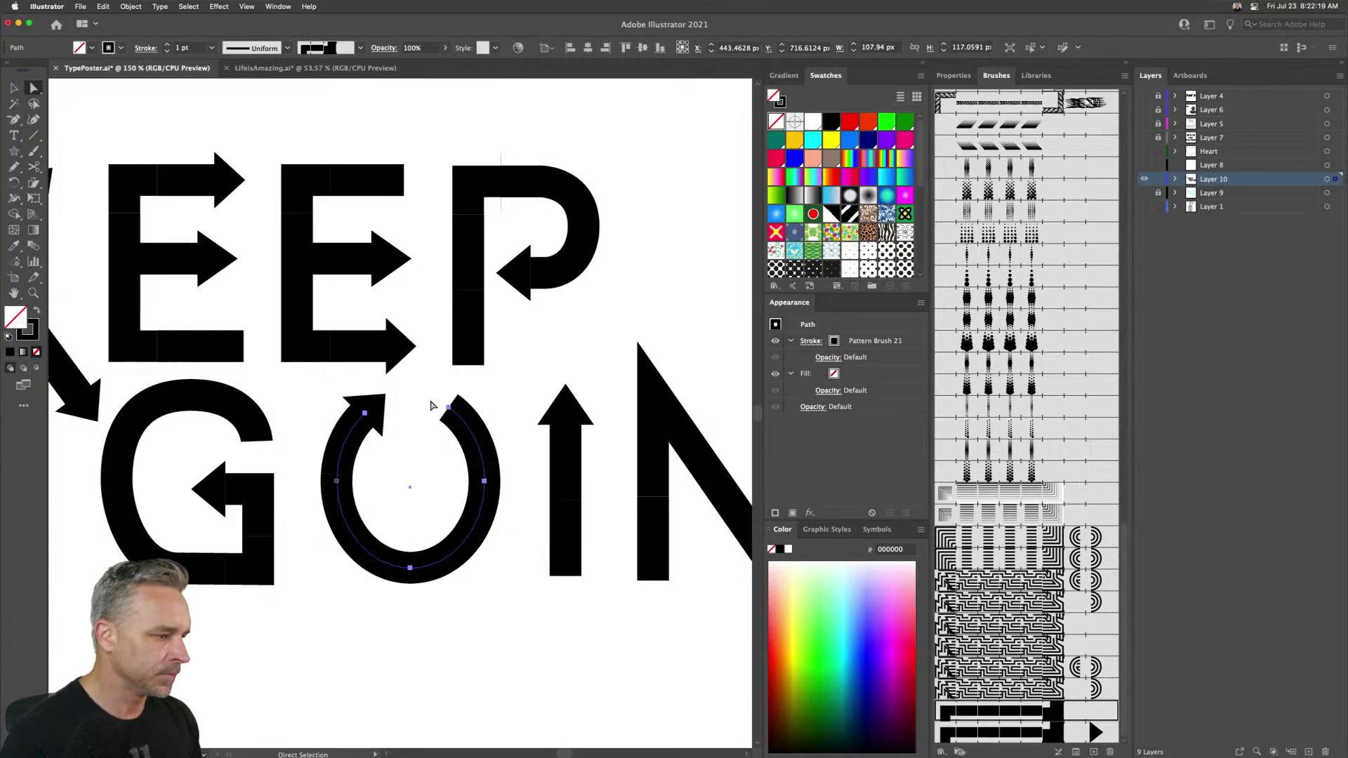
click(448, 409)
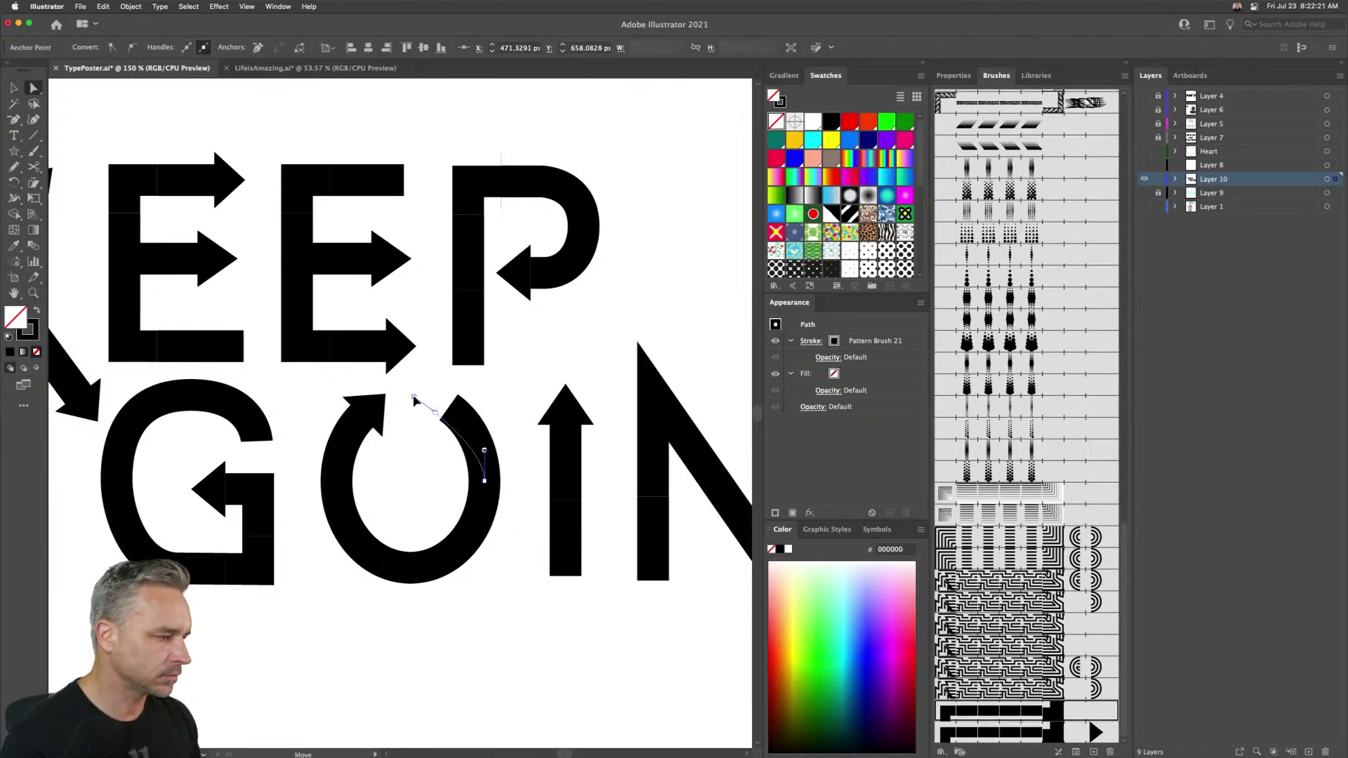
drag(422, 401, 420, 399)
drag(464, 416, 471, 407)
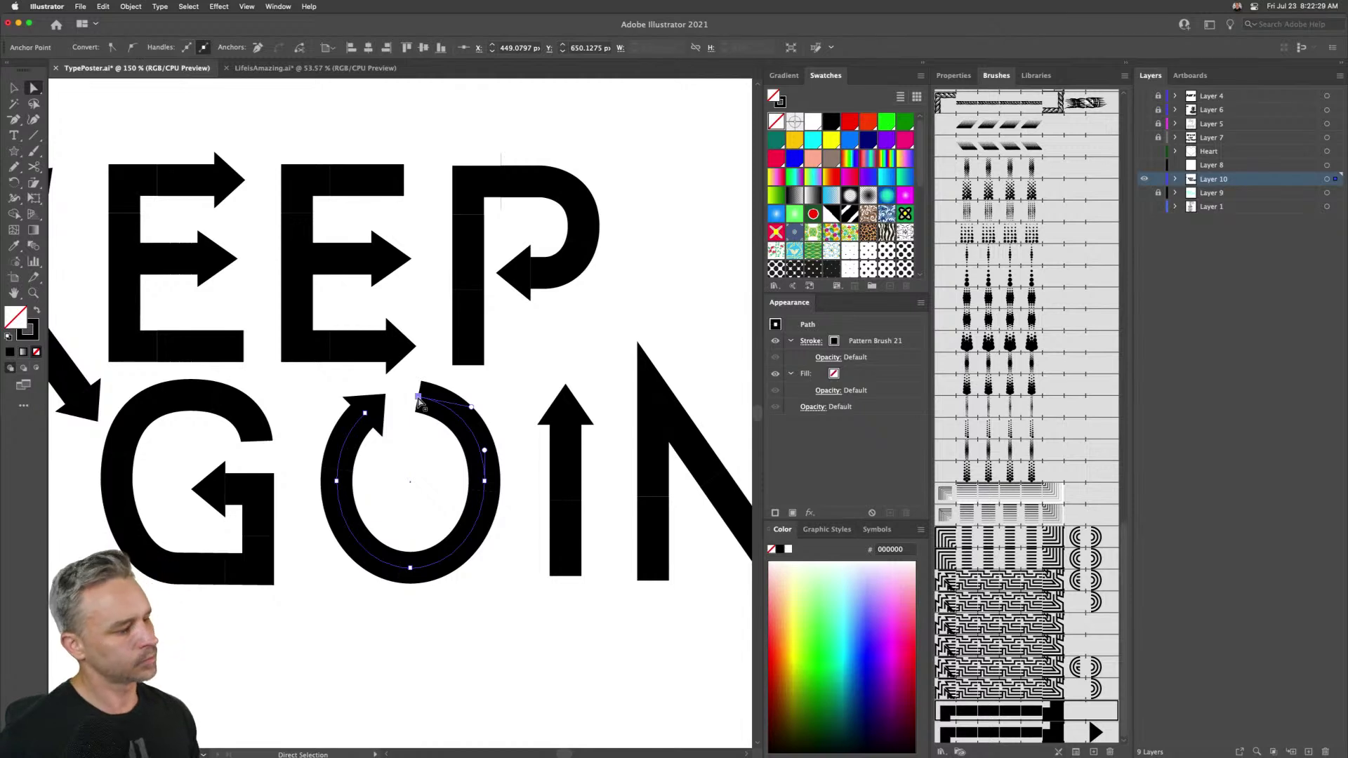
drag(419, 399, 403, 404)
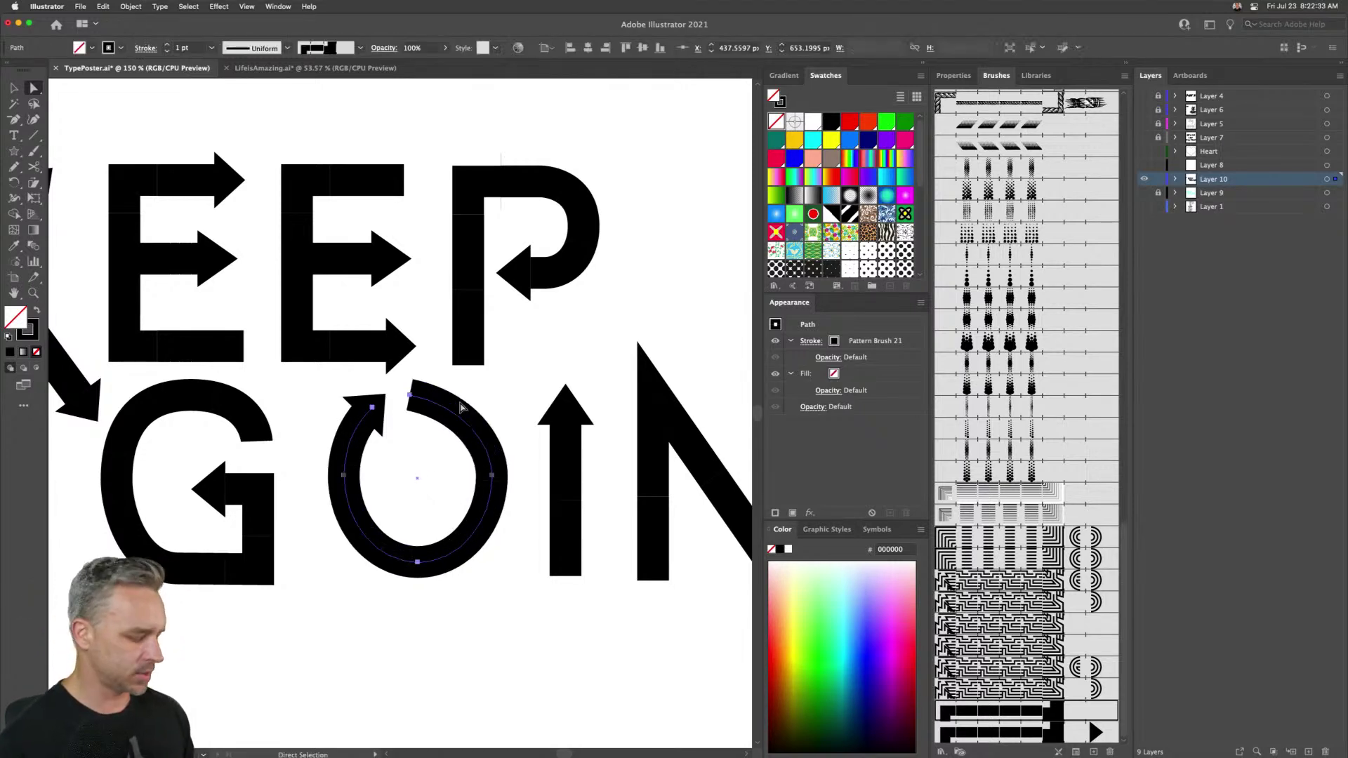
- Level the curve handle at the O's open end, nudge its anchor point 8 px right, and deselect it
click(435, 423)
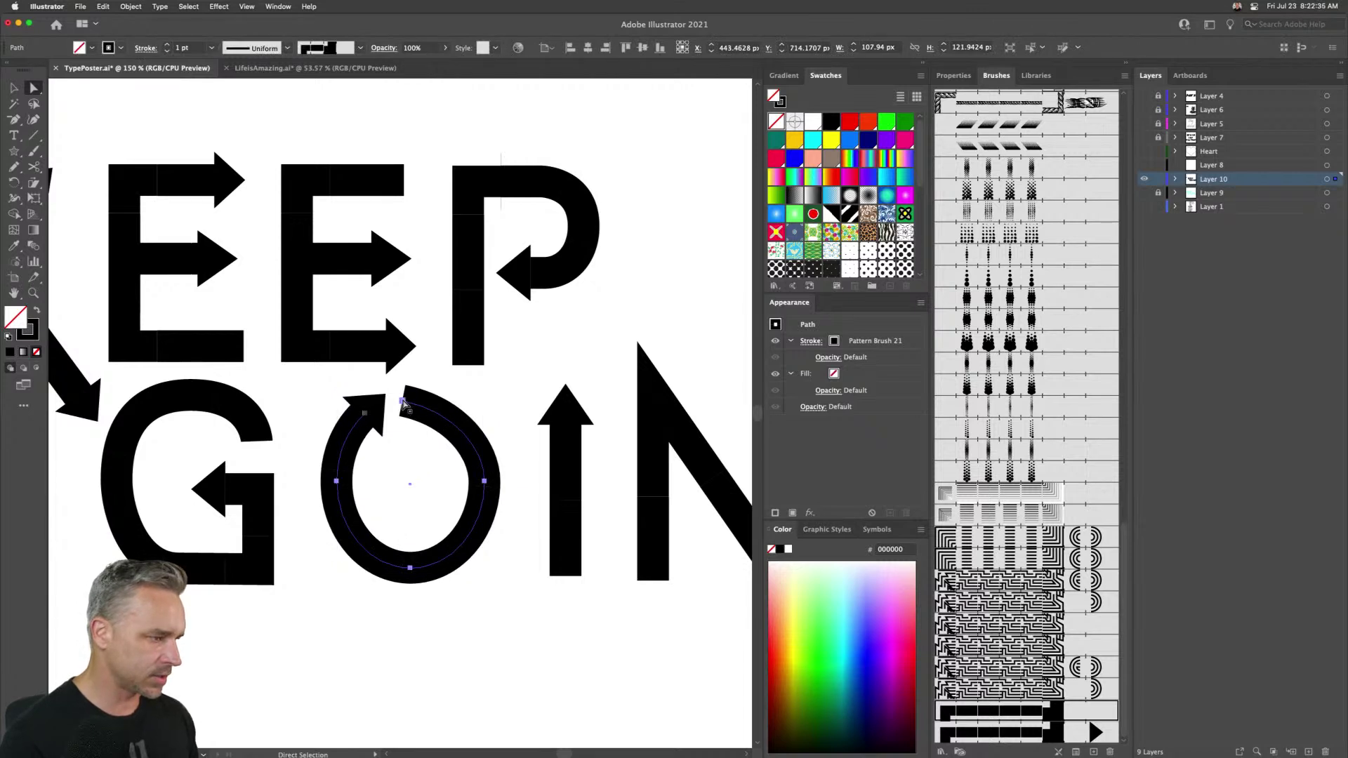
click(403, 403)
drag(457, 415, 471, 401)
key(Right)
key(Right)
key(Right)
key(Right)
key(Right)
key(Right)
key(Right)
key(Right)
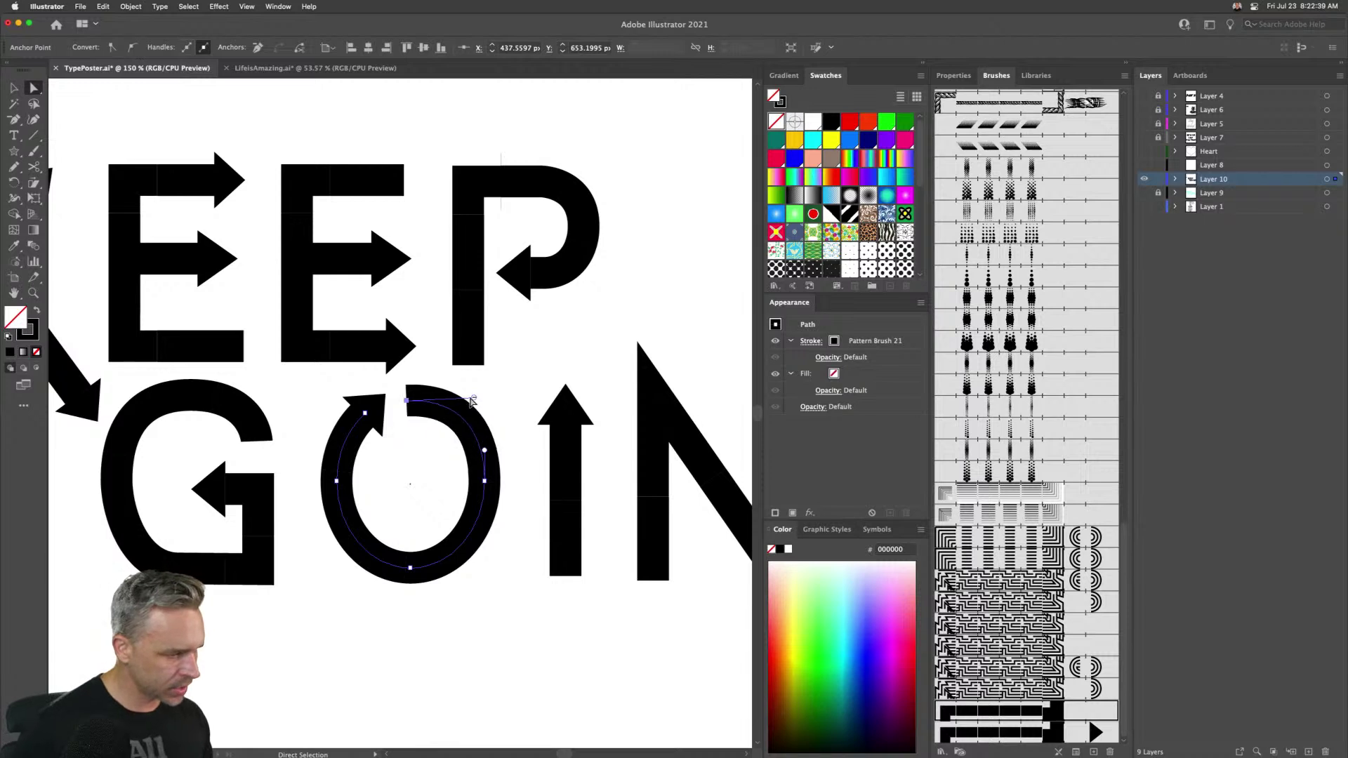
drag(480, 400, 468, 405)
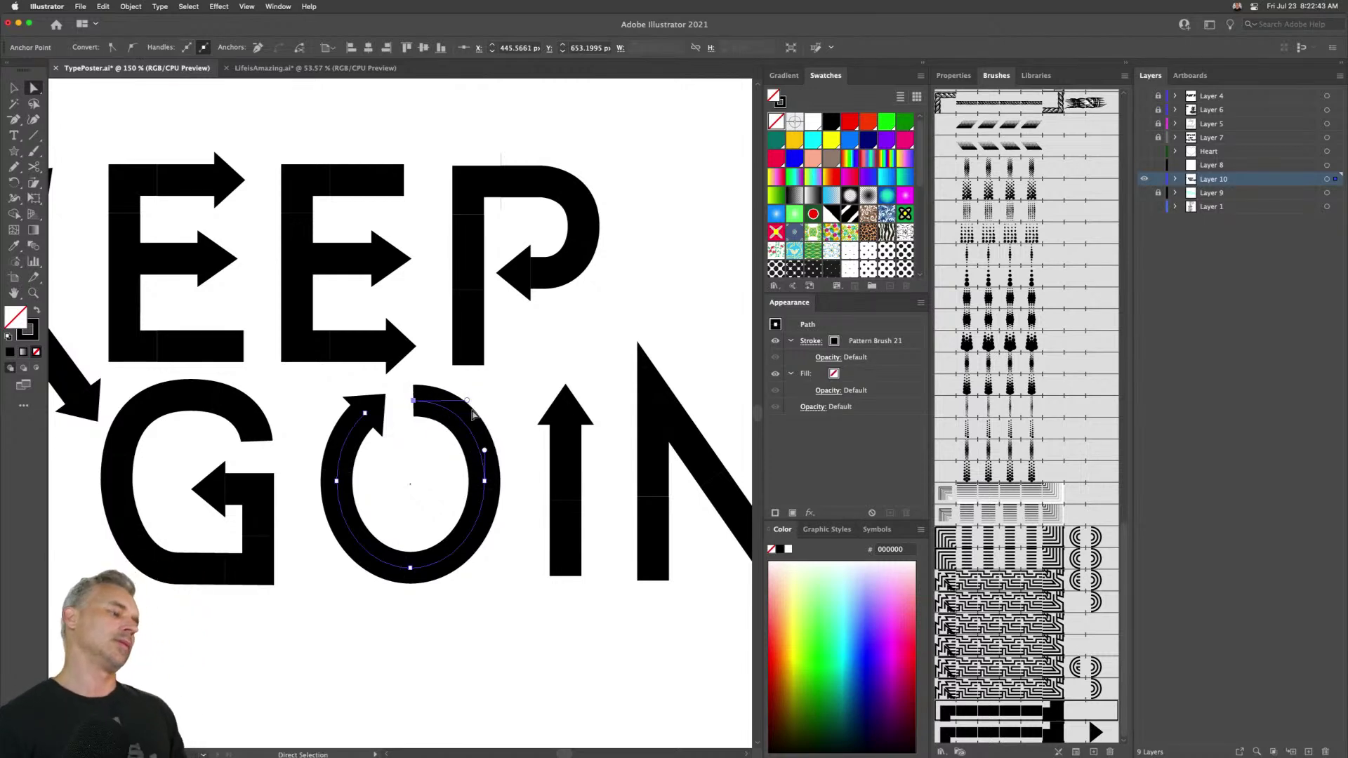
click(510, 393)
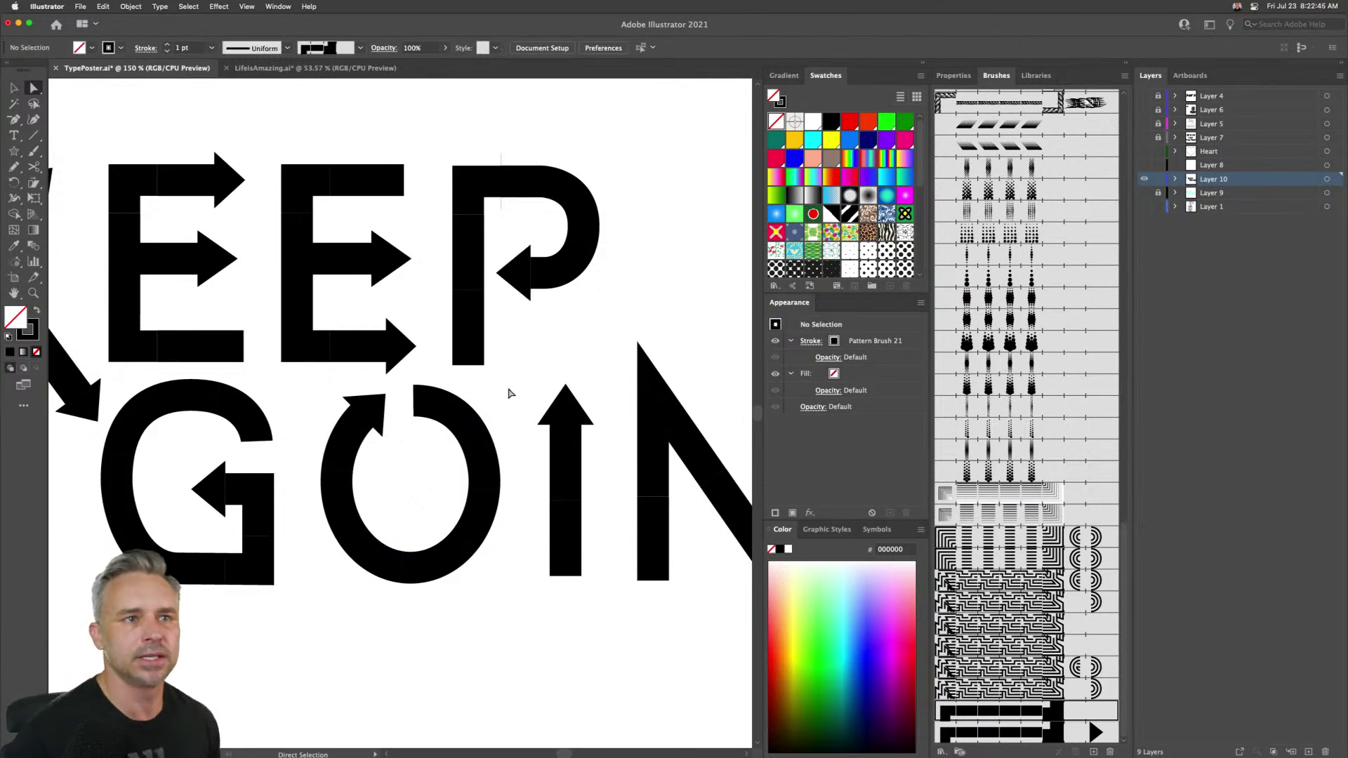
- Draw a brush-stroked ellipse about 128 by 143 px in the empty space below GOING
key(super+minus)
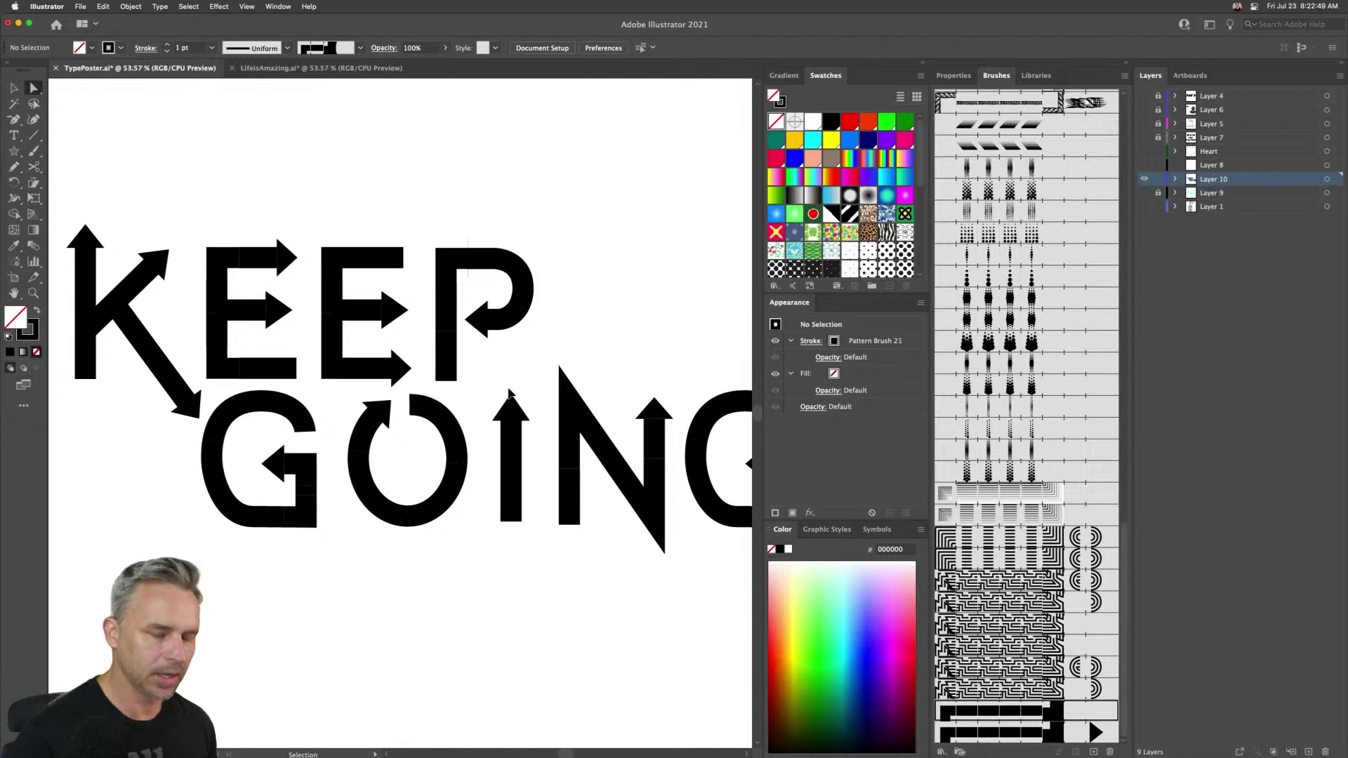
key(super+0)
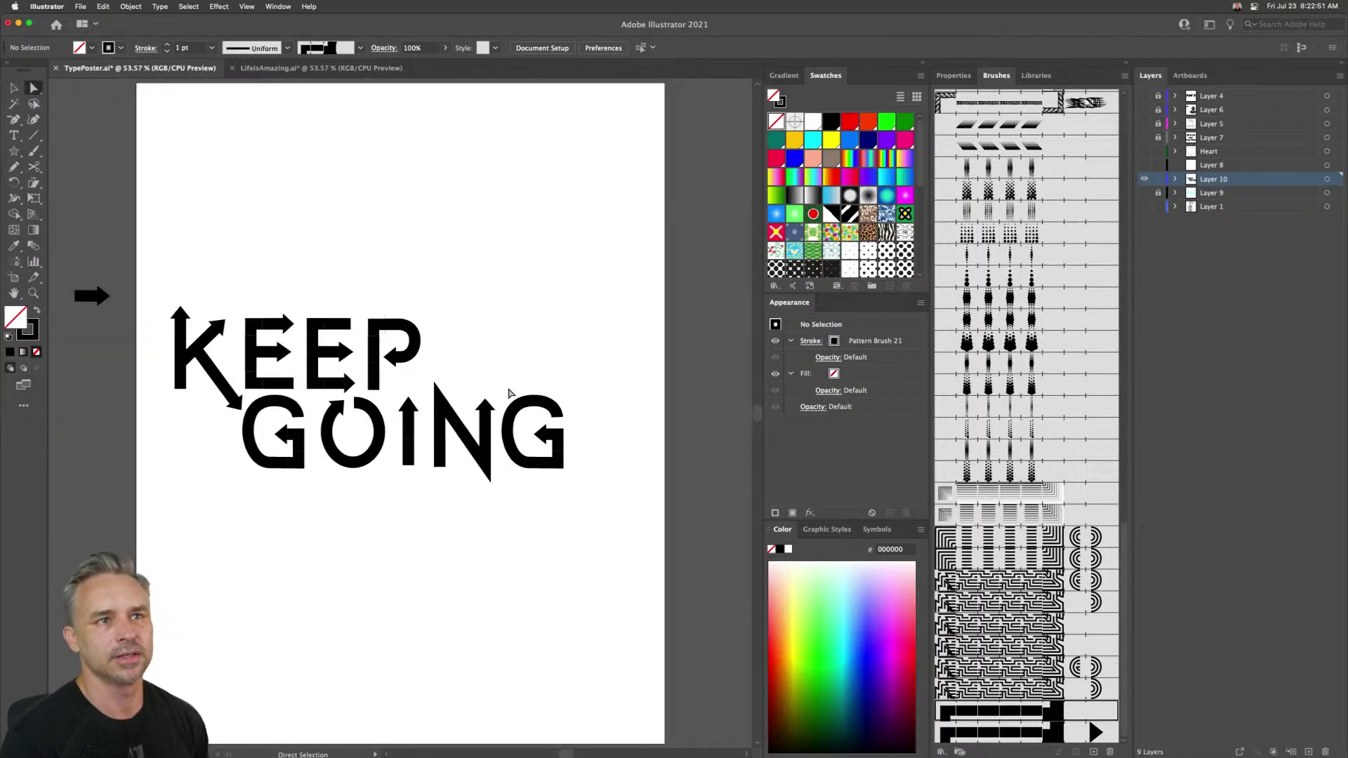
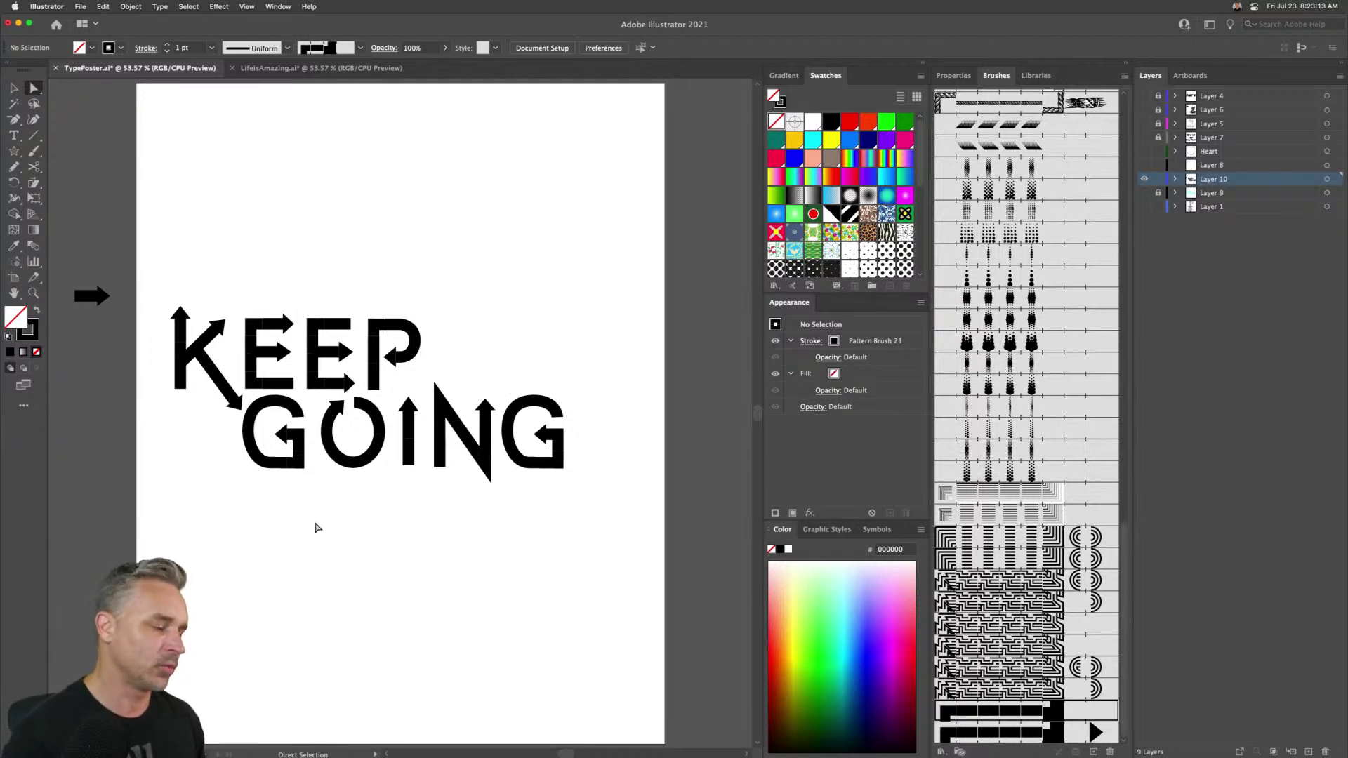
click(13, 152)
click(76, 181)
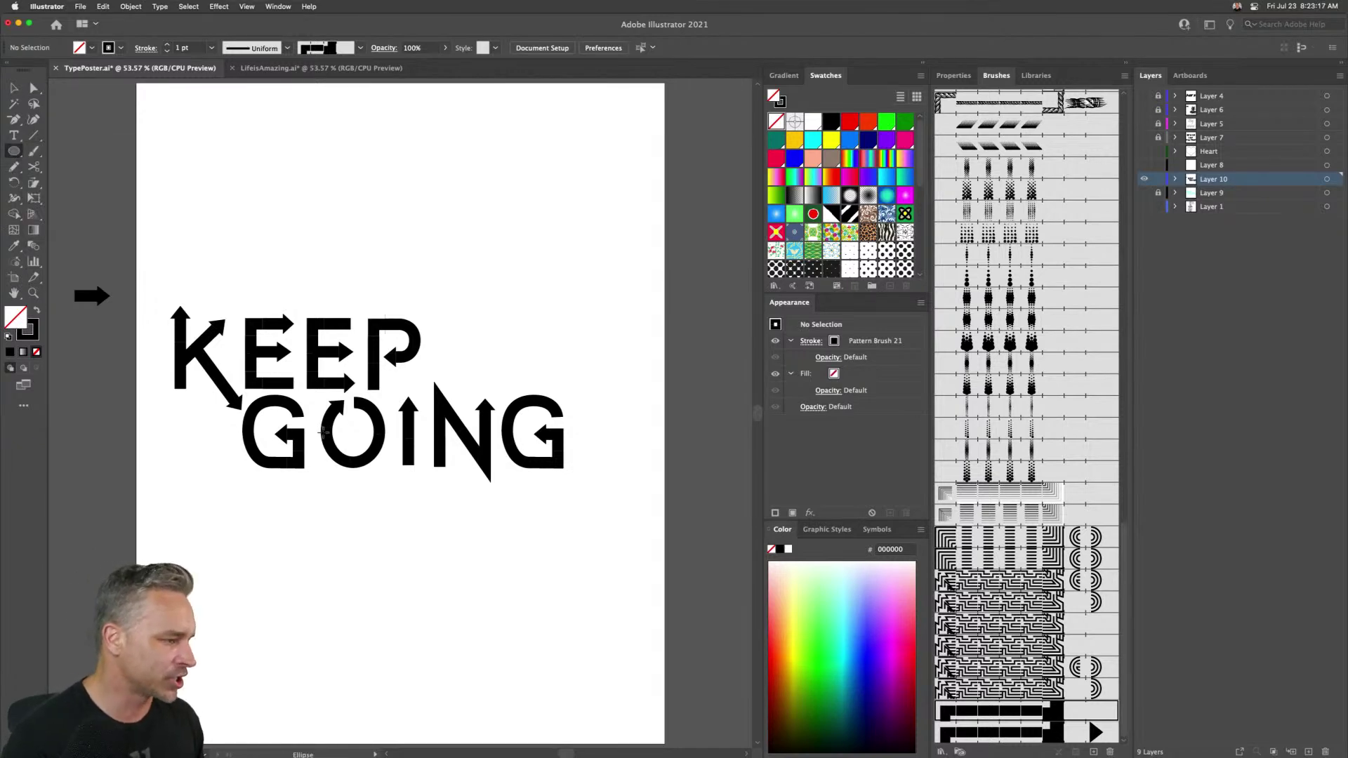
drag(344, 501, 408, 572)
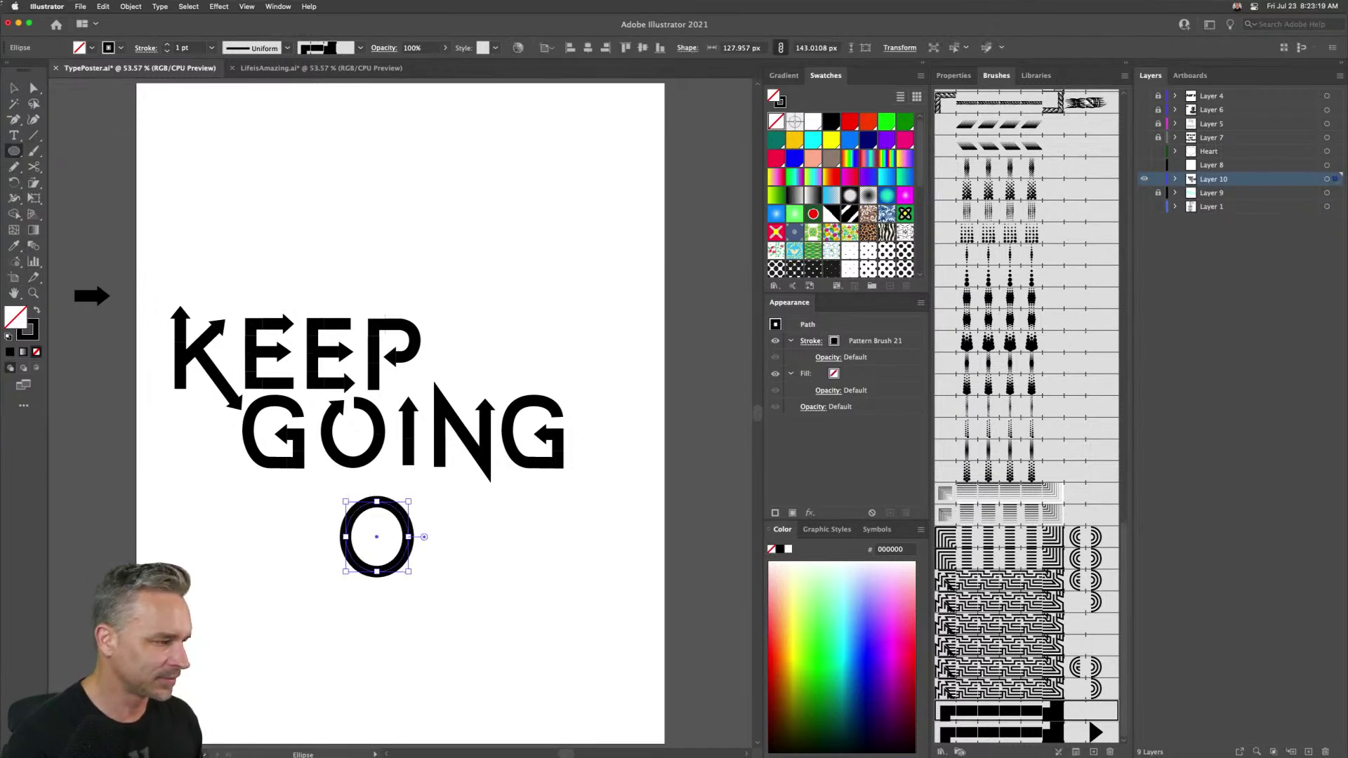
- Cut the ellipse with Scissors at its lower left and bottom anchor, and delete the segment between the cuts
click(33, 87)
key(super+equal)
key(super+equal)
key(super+equal)
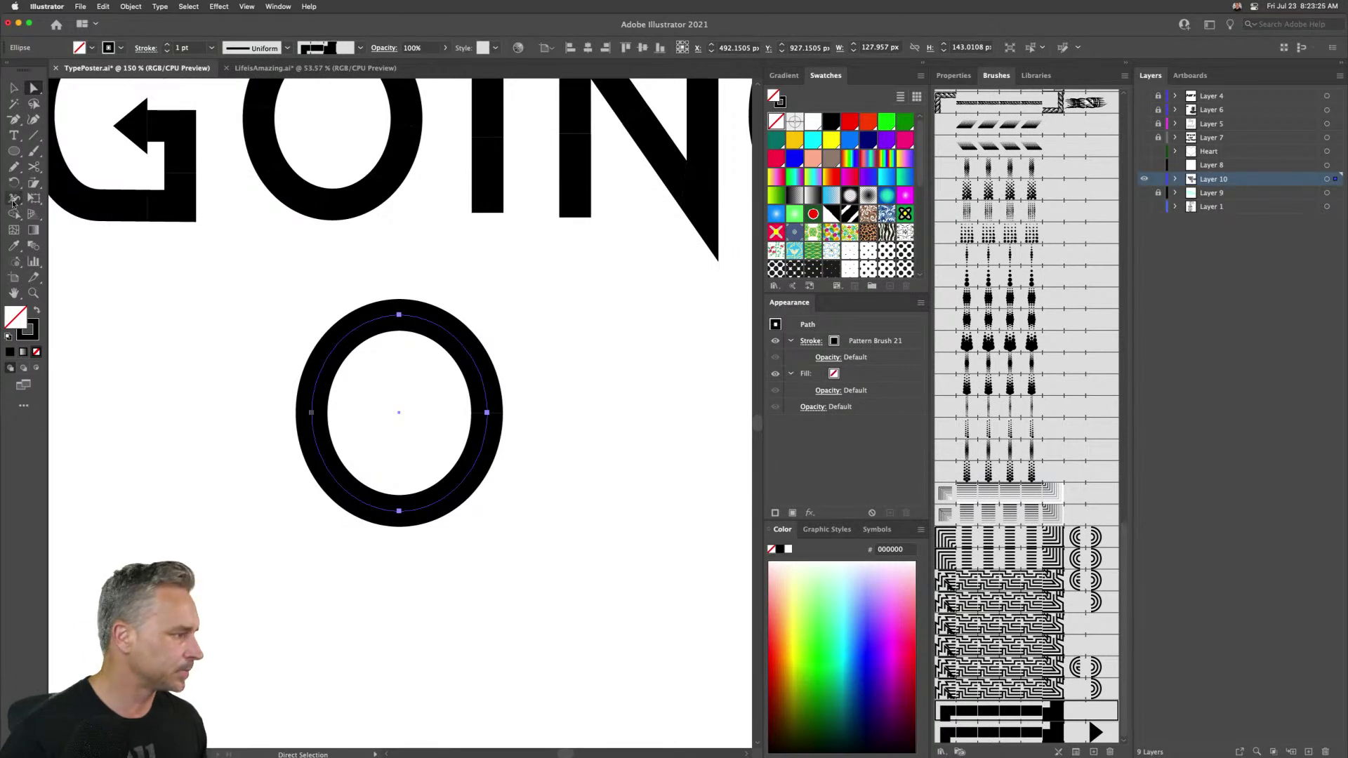
click(34, 166)
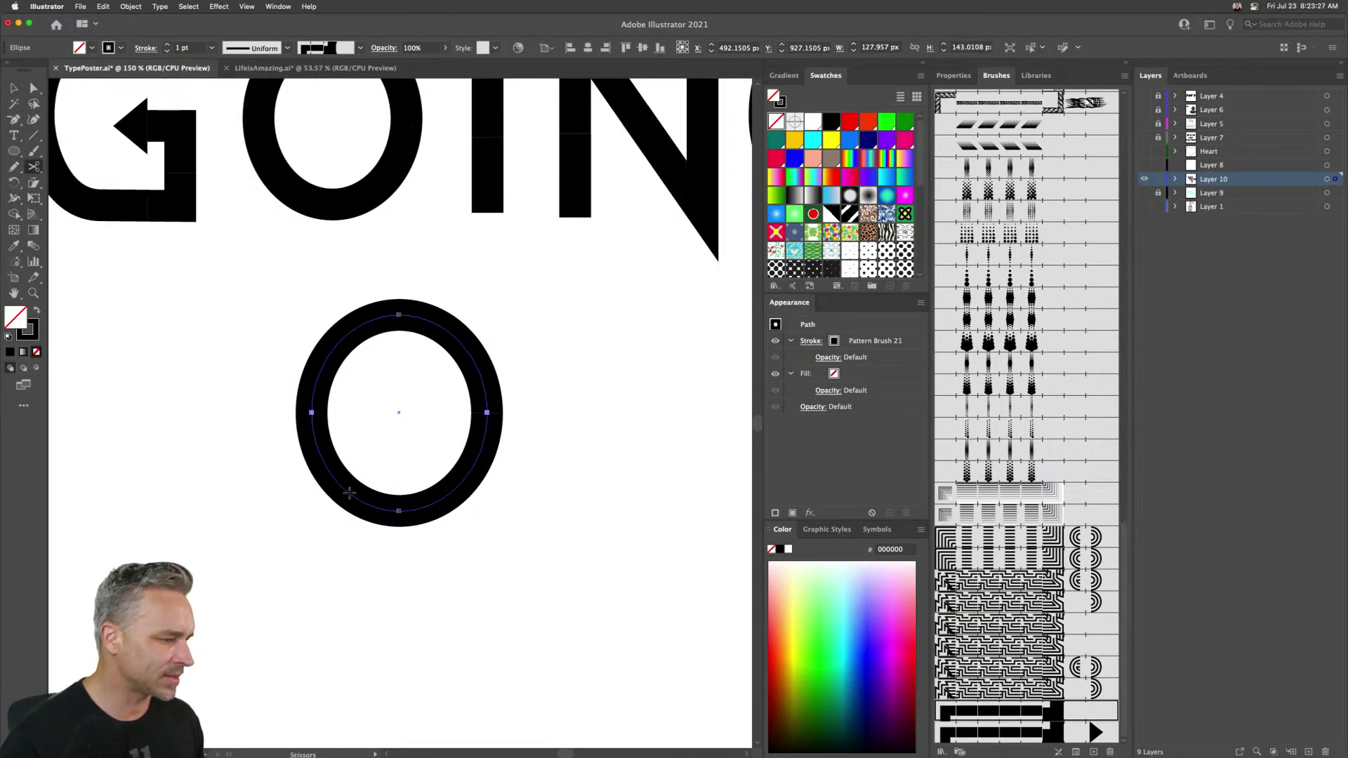
click(348, 493)
key(Return)
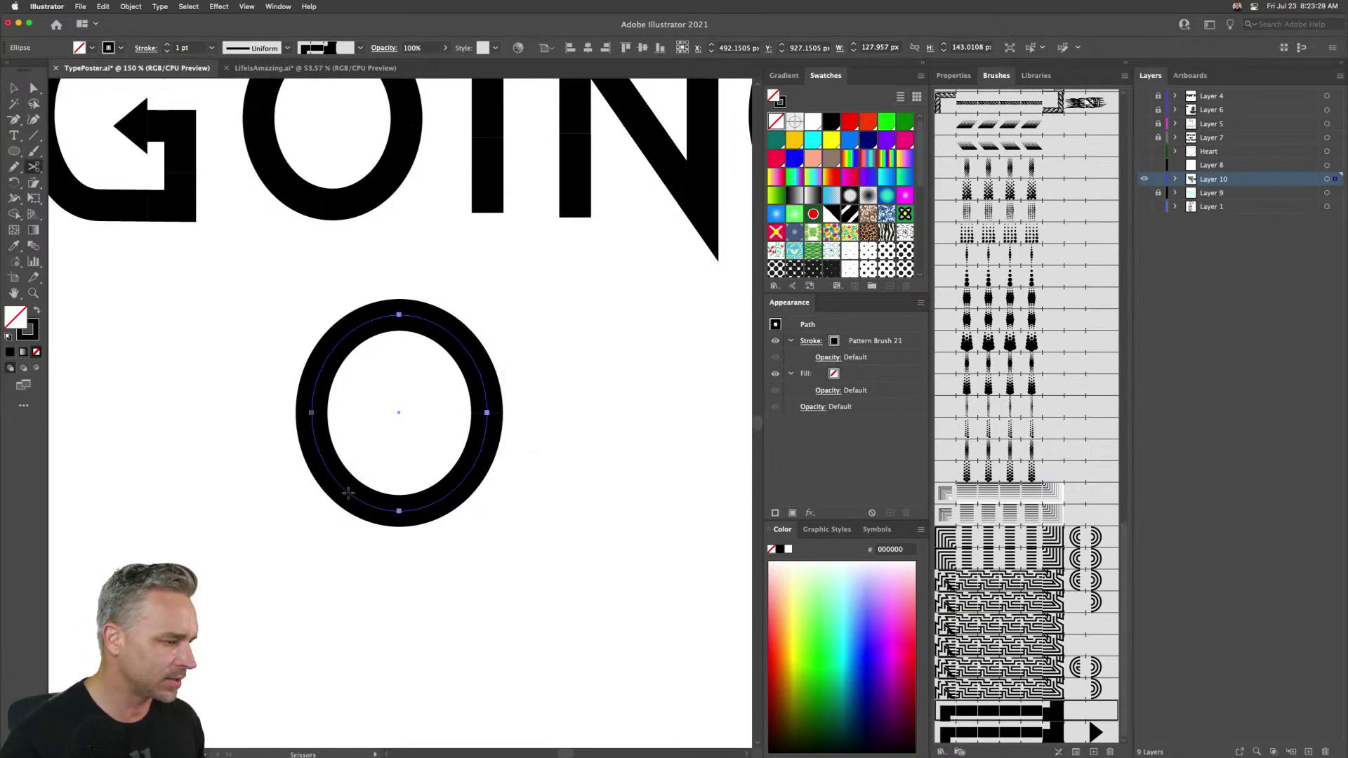
click(349, 494)
click(399, 511)
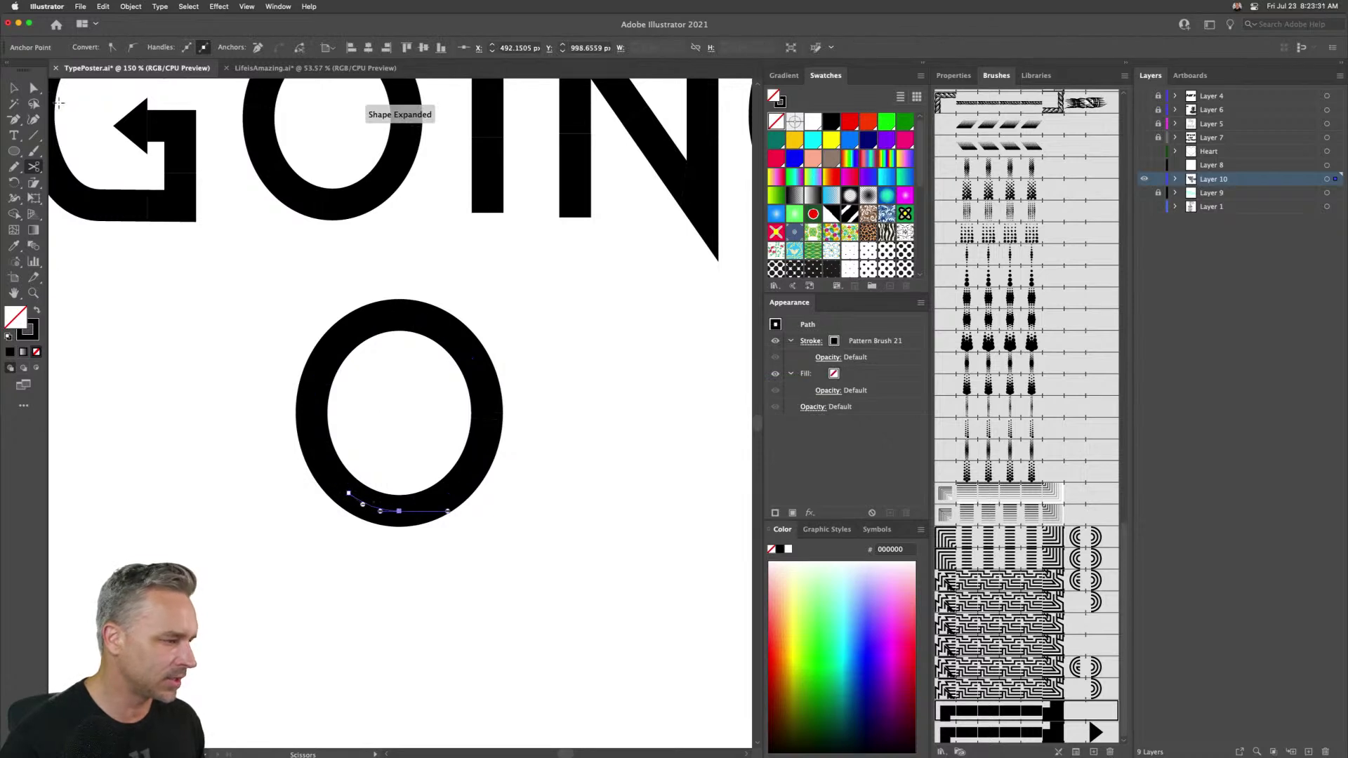
click(31, 88)
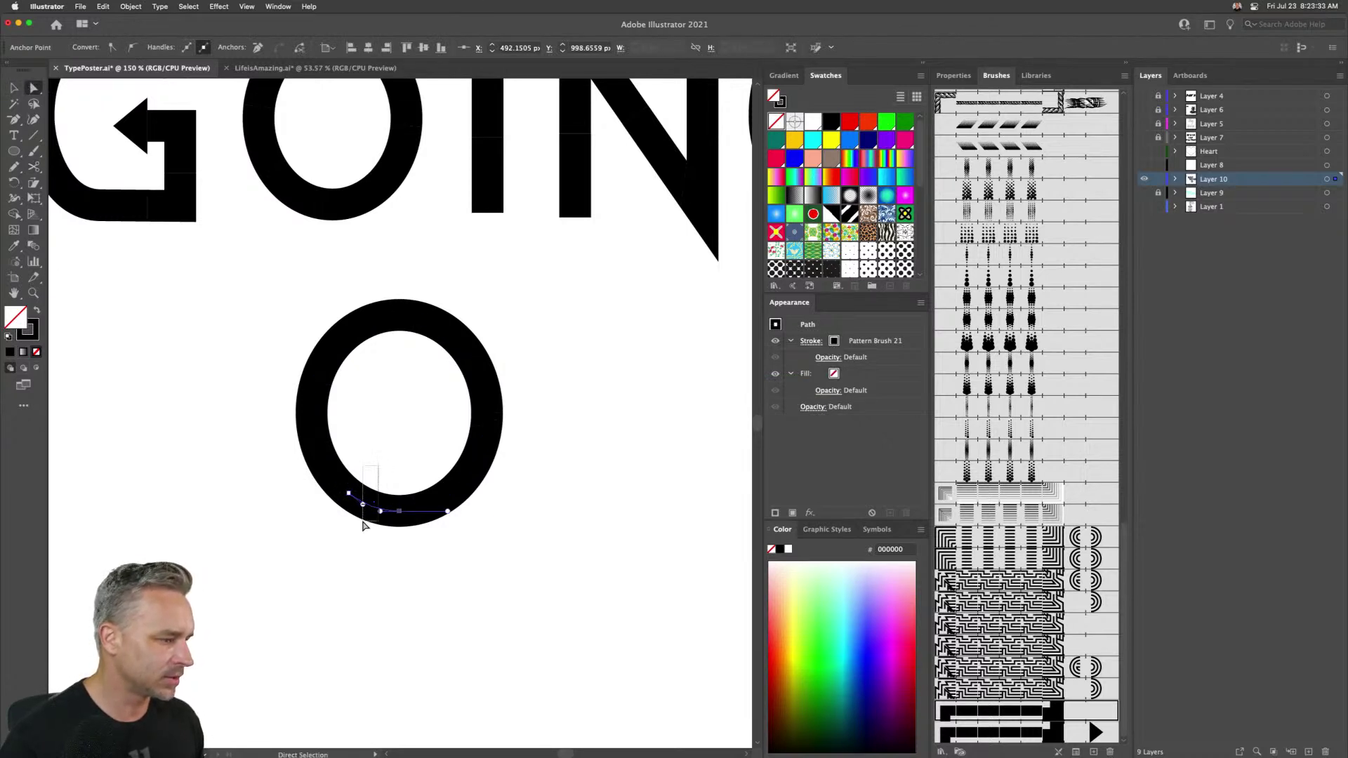
key(Delete)
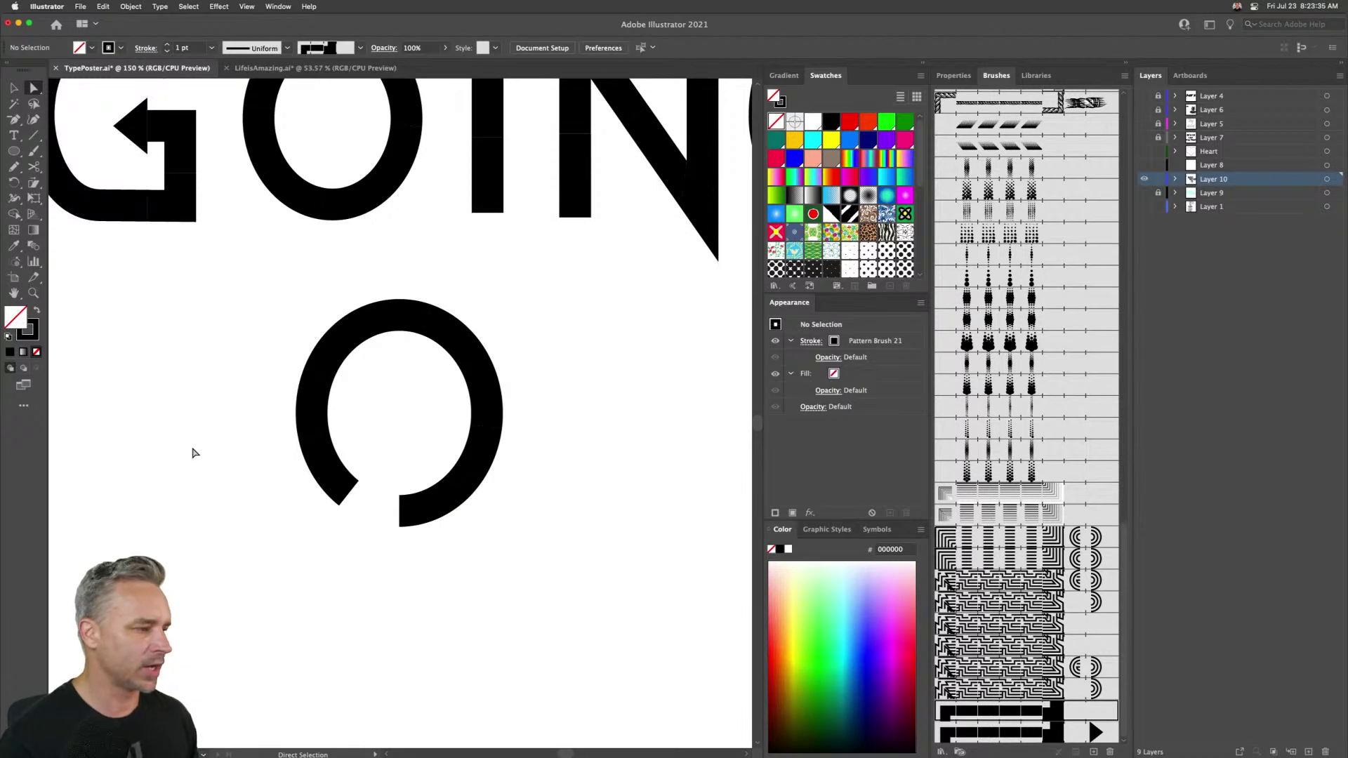
- Move the cut ellipse off the artboard to the left of the lettering
key(super+minus)
key(super+minus)
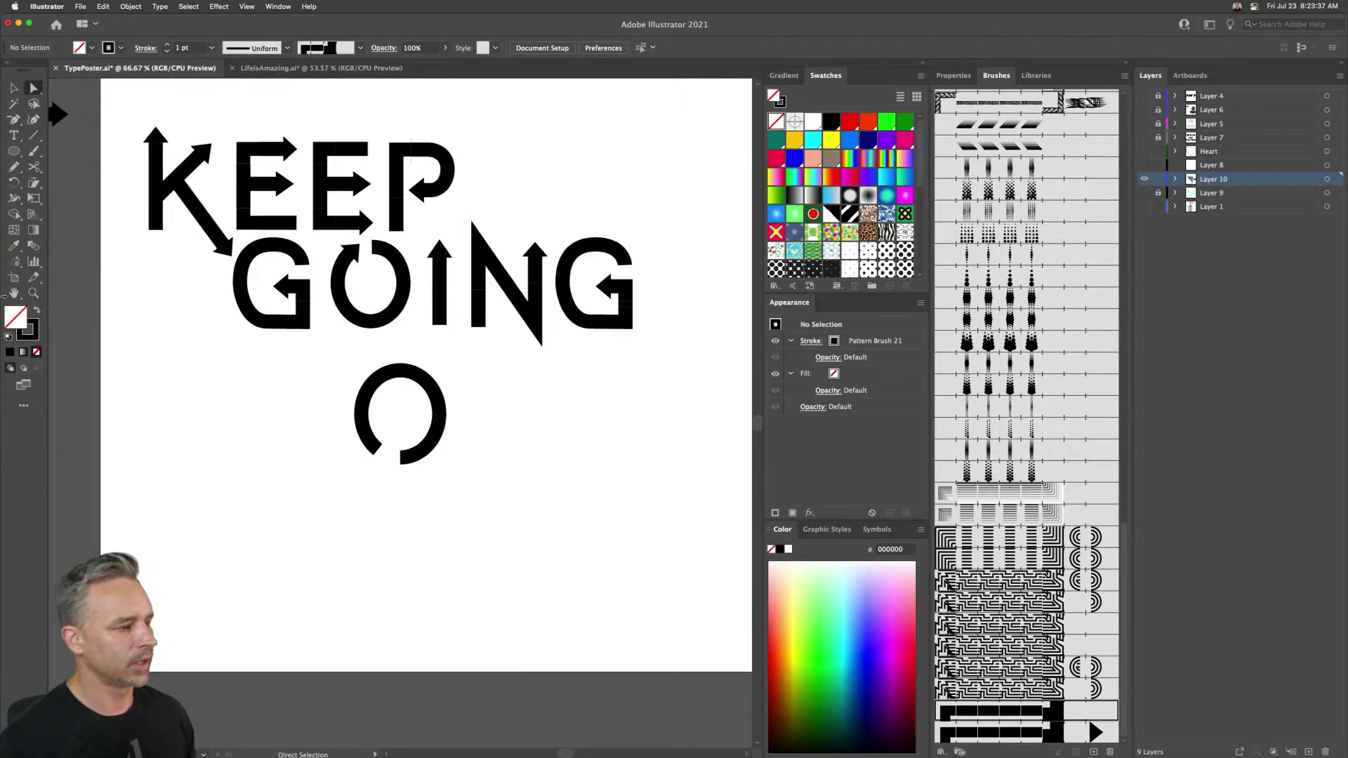
scroll(337, 391, left, 3)
scroll(338, 391, up, 1)
drag(426, 388, 552, 517)
drag(523, 416, 148, 444)
scroll(370, 386, right, 3)
scroll(370, 385, up, 1)
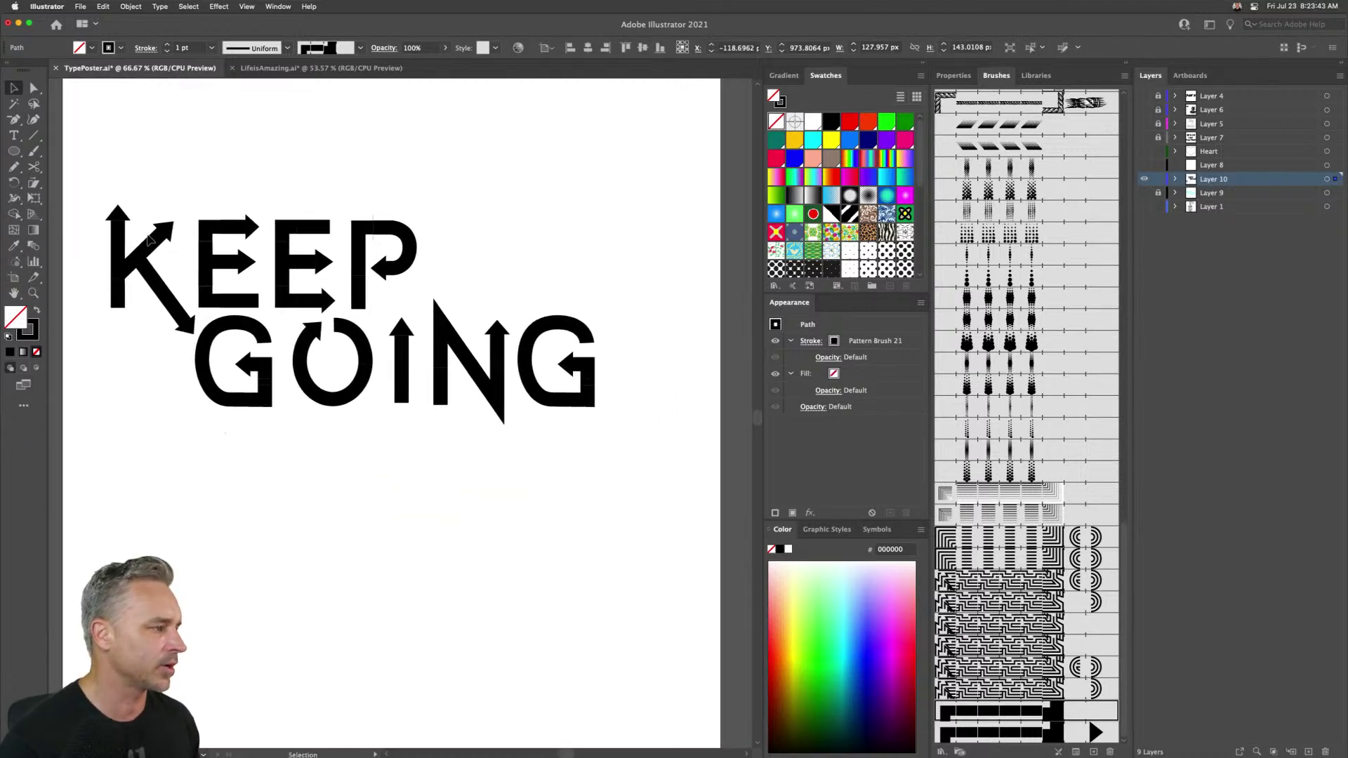
- Scale the whole KEEP GOING lettering up proportionally to about 932 by 397 px and deselect it
key(a)
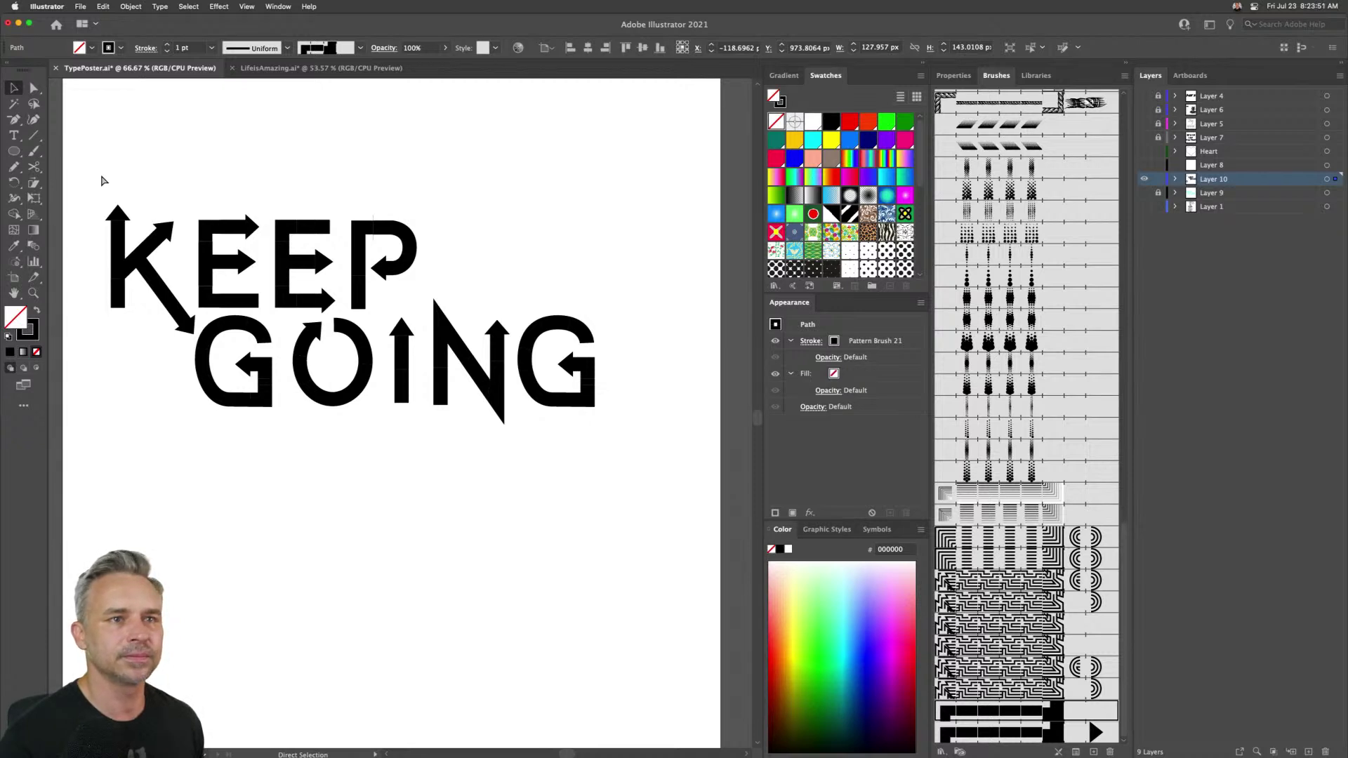
key(v)
drag(102, 181, 620, 486)
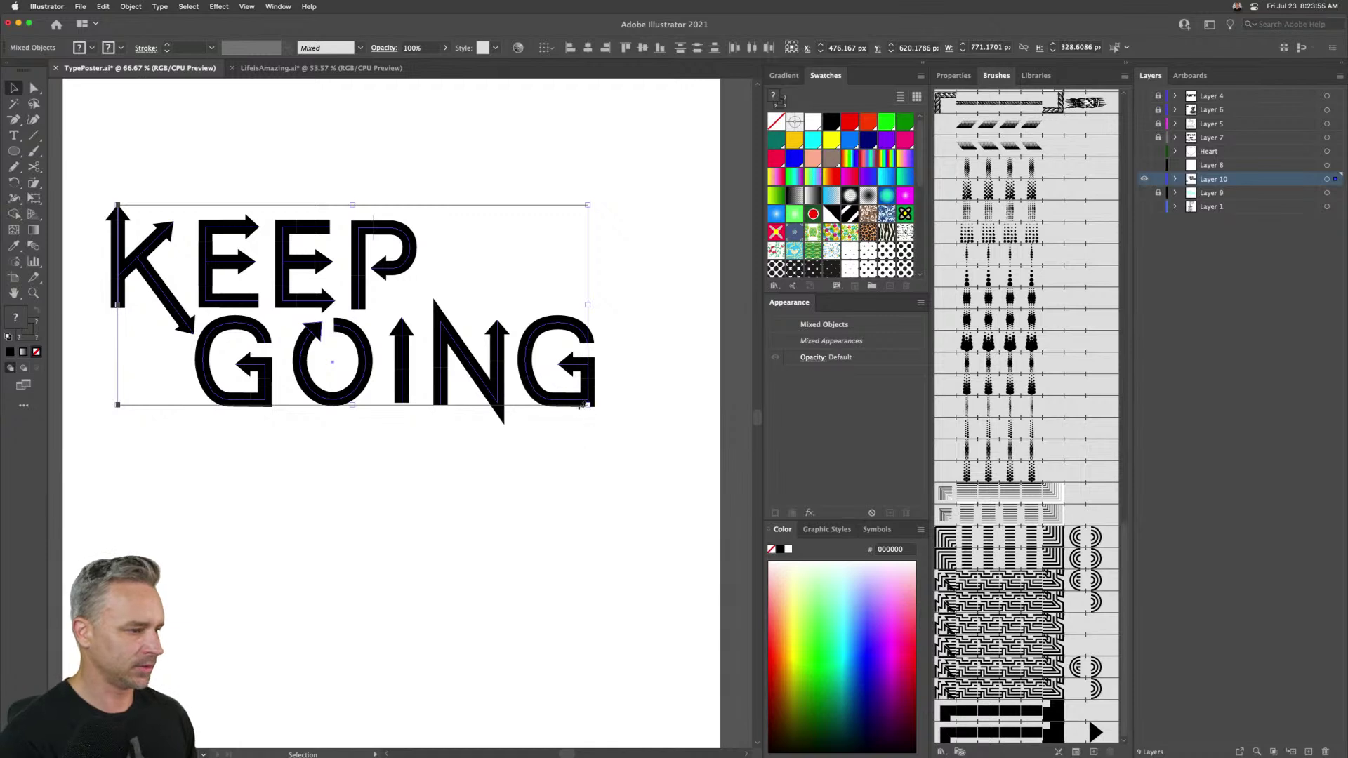
drag(587, 406, 632, 484)
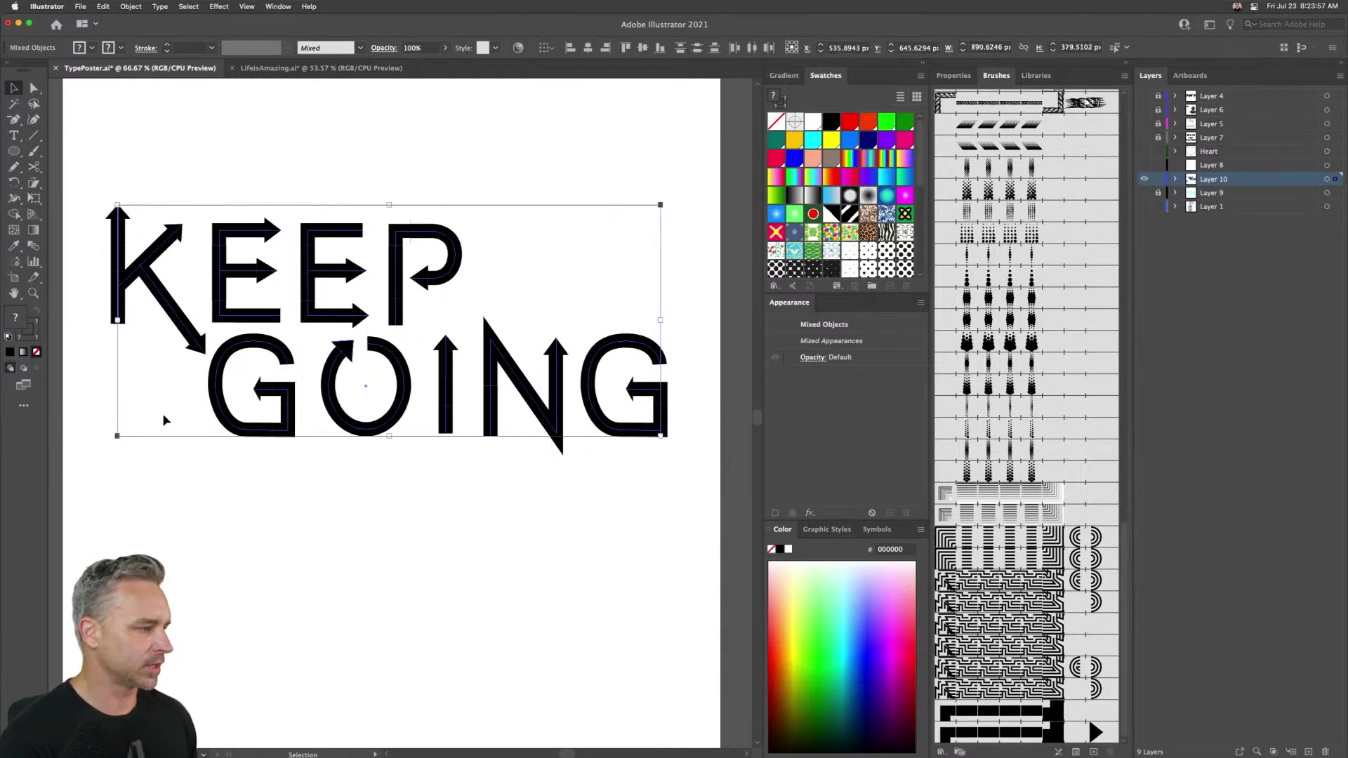
drag(115, 439, 87, 474)
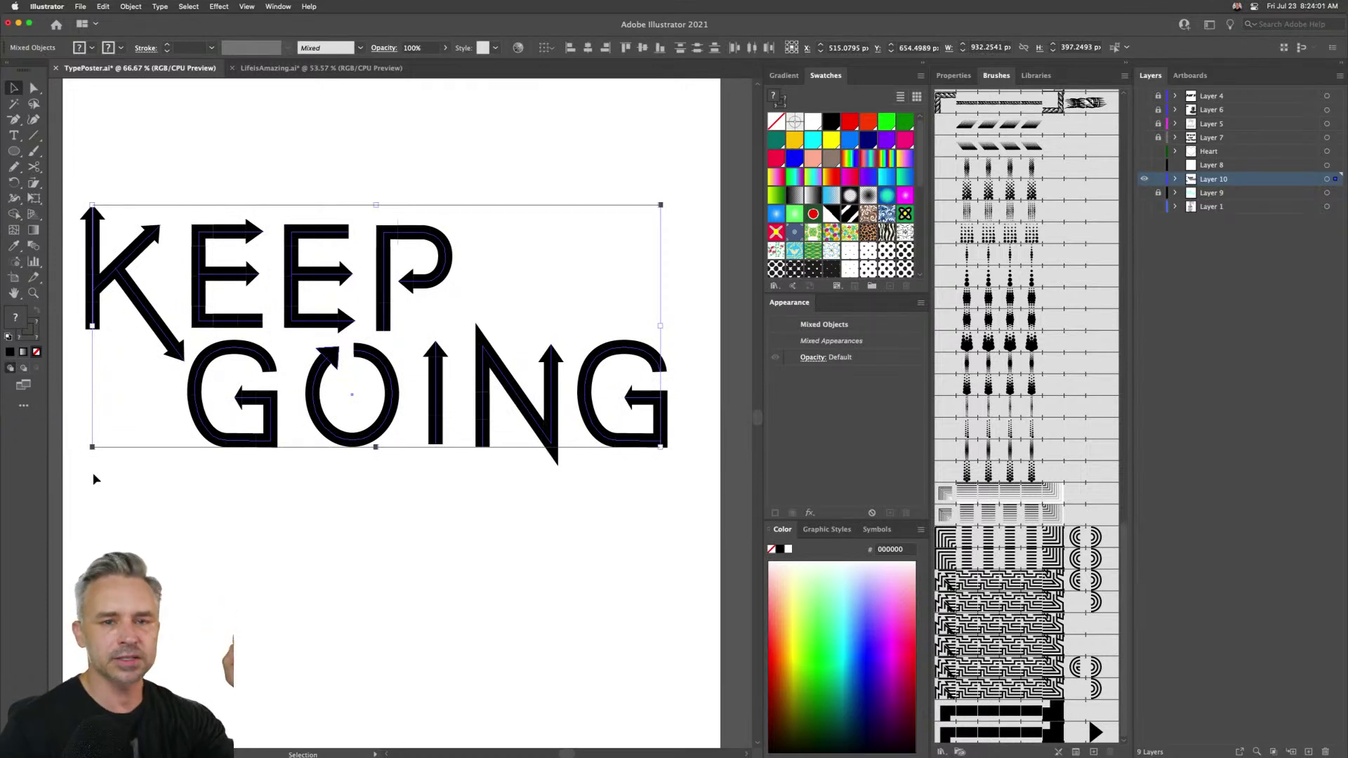
click(187, 583)
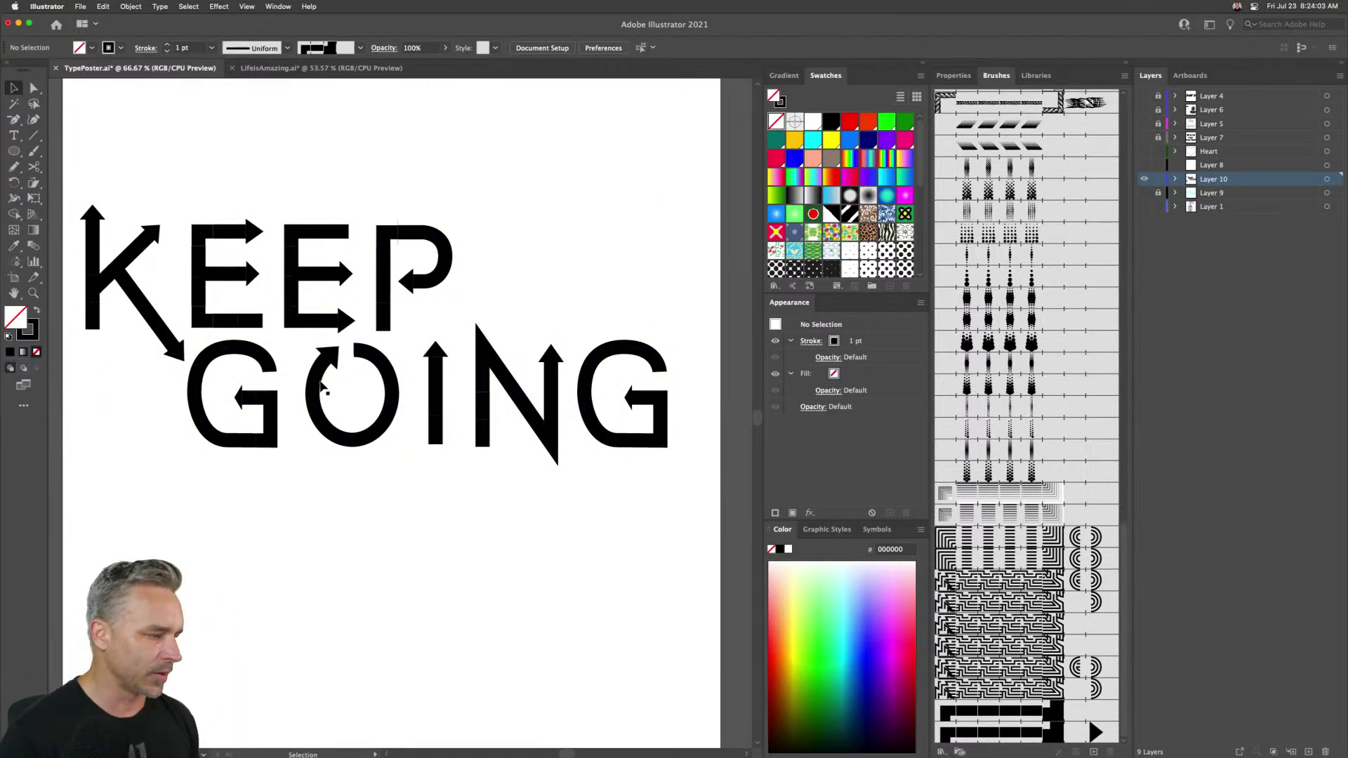
- Move the separate triangular arrowhead off the O in GOING into the space to its left
key(super+equal)
key(super+equal)
key(super+equal)
drag(325, 337, 597, 549)
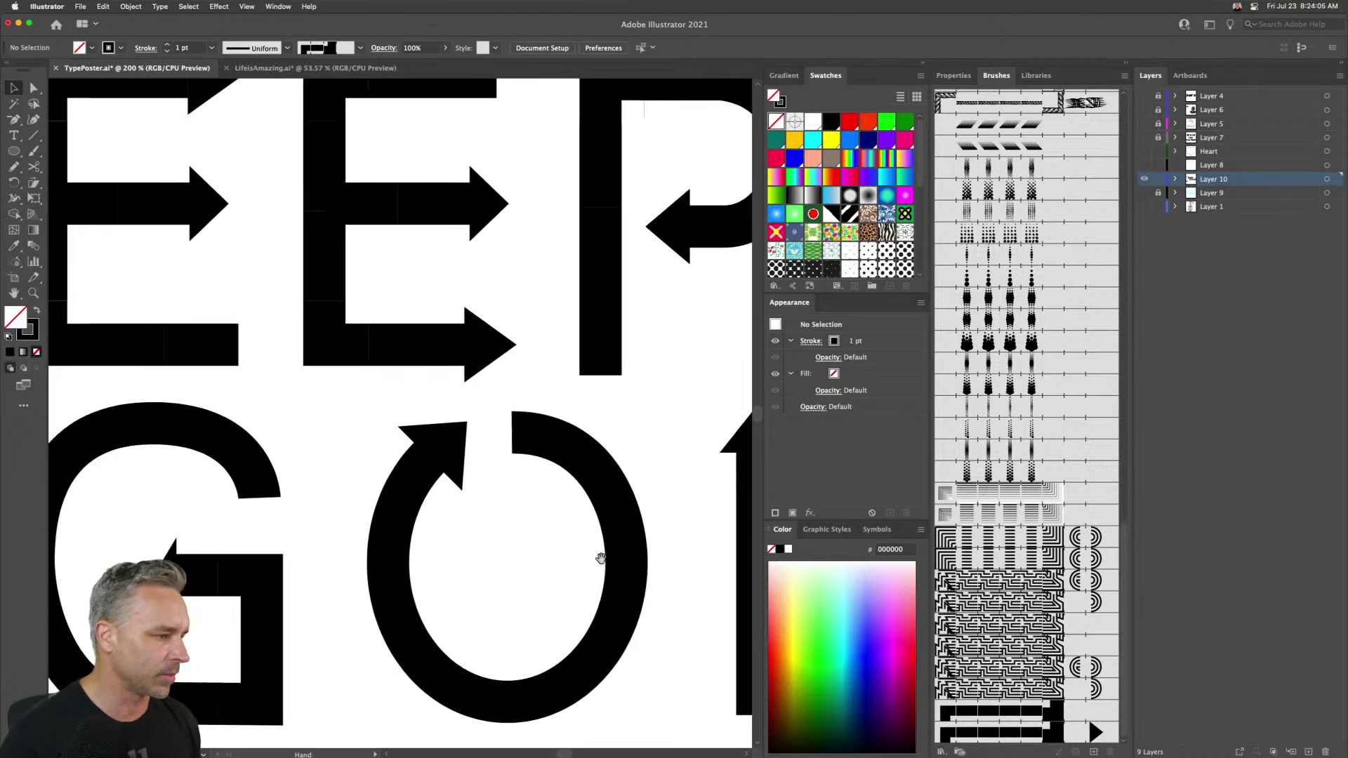
drag(438, 453, 307, 446)
- Extend the open O path in GOING with the Pen tool, adding a curved end point toward its top gap
click(393, 485)
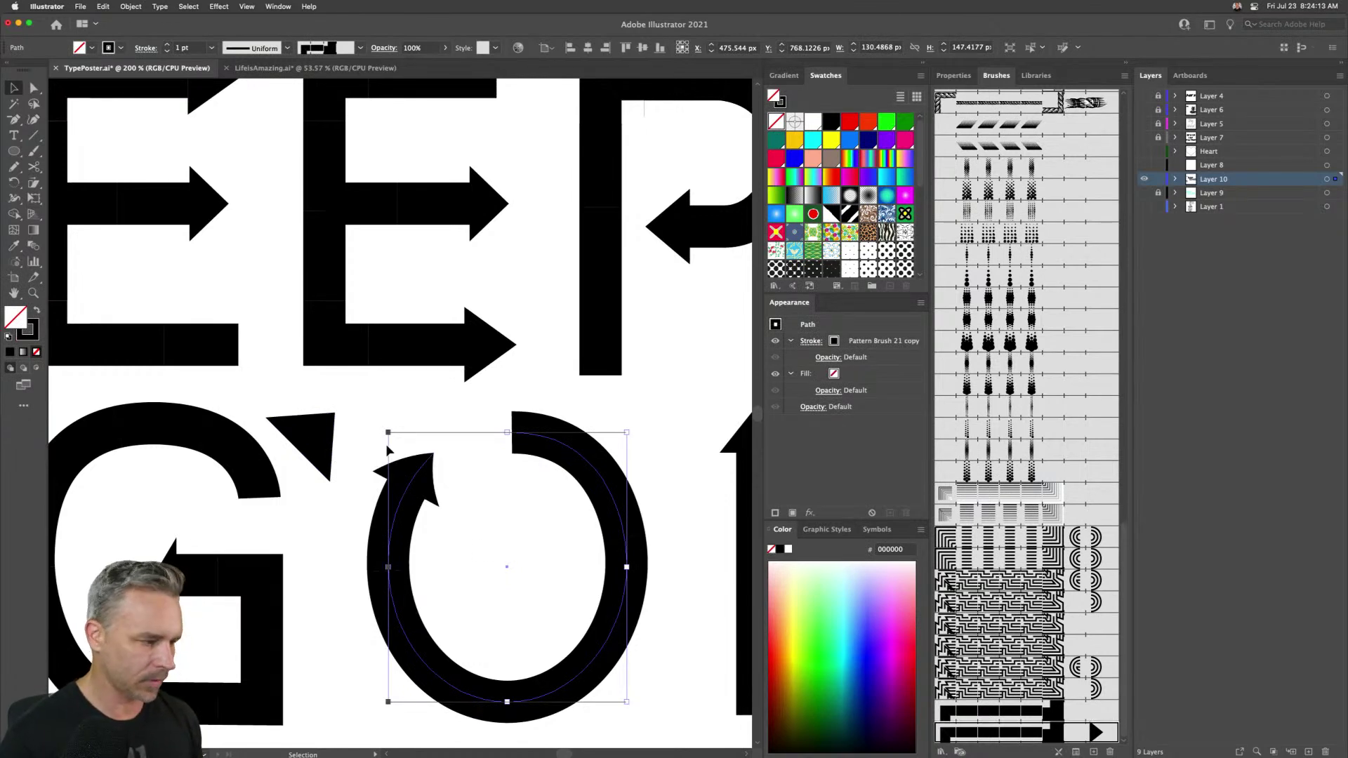
key(p)
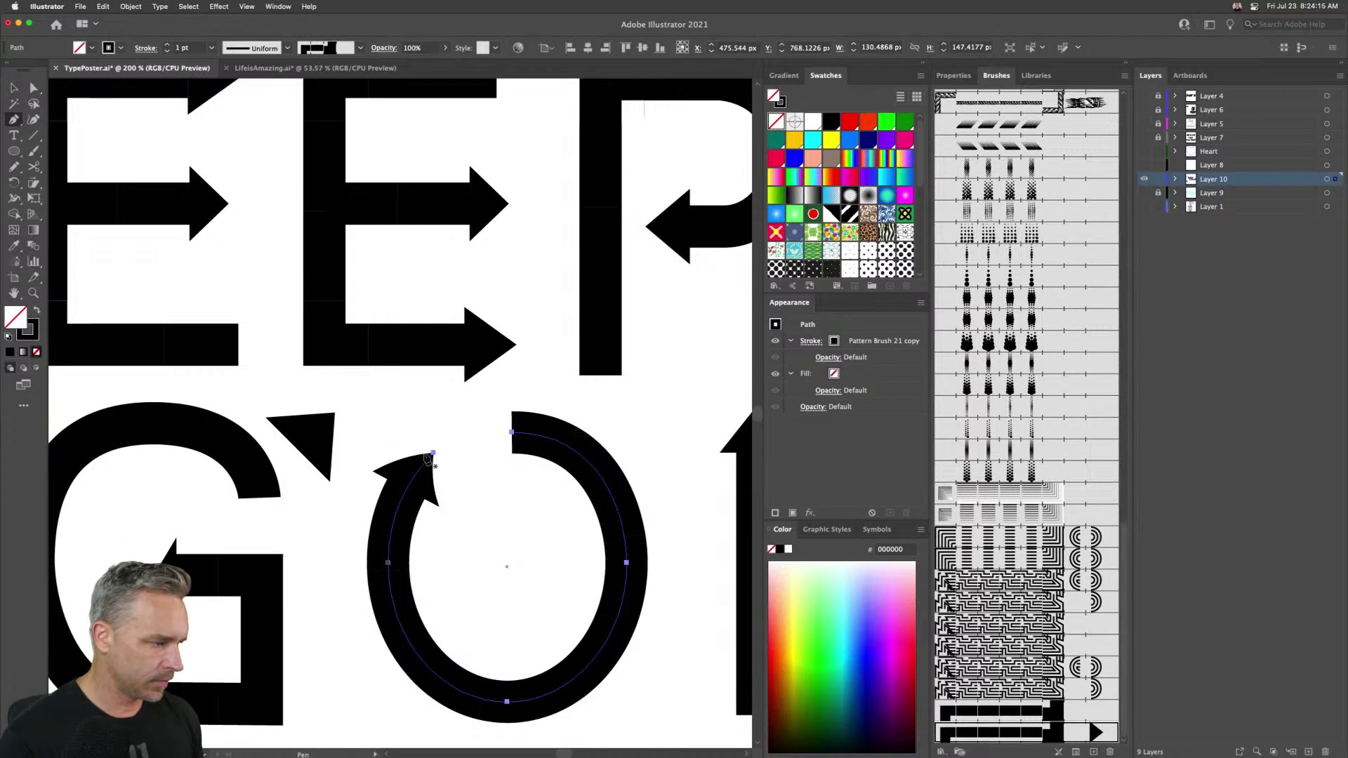
click(433, 454)
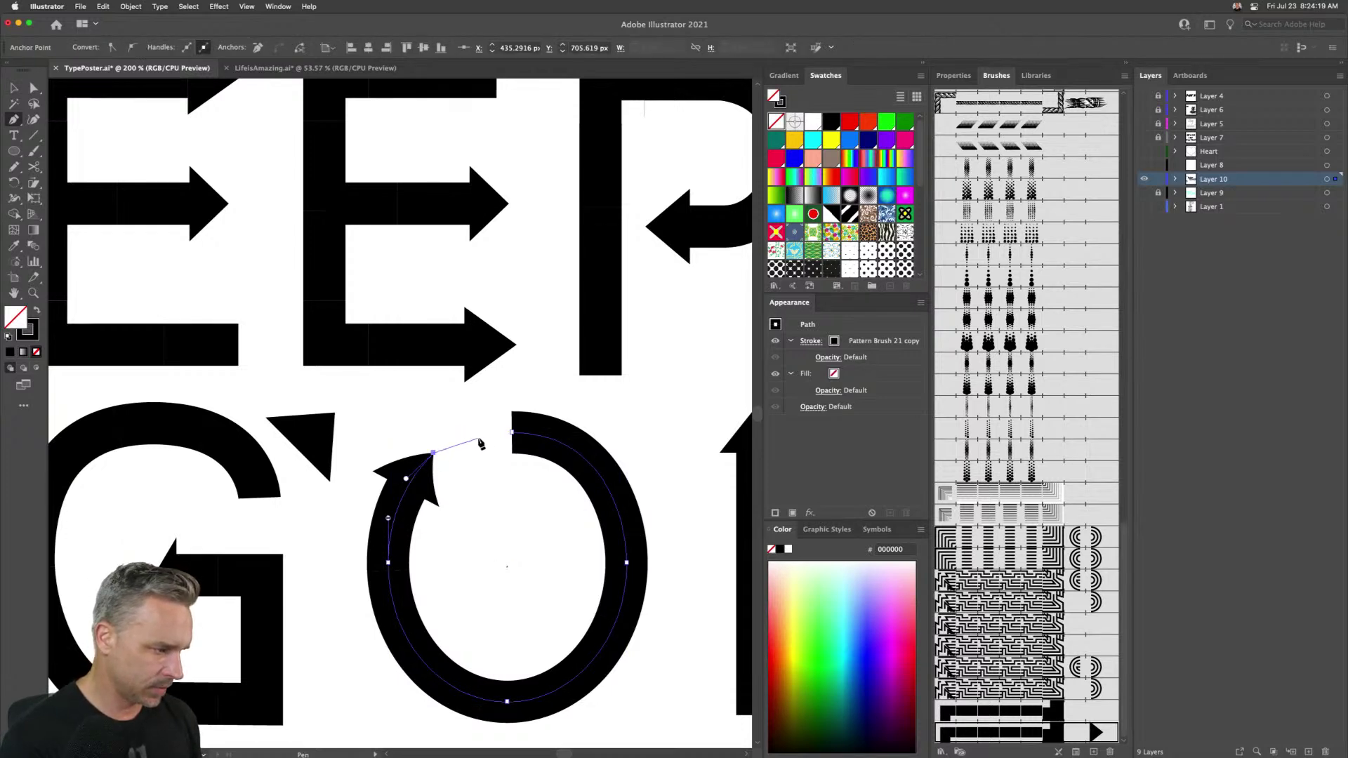
click(478, 439)
key(super+z)
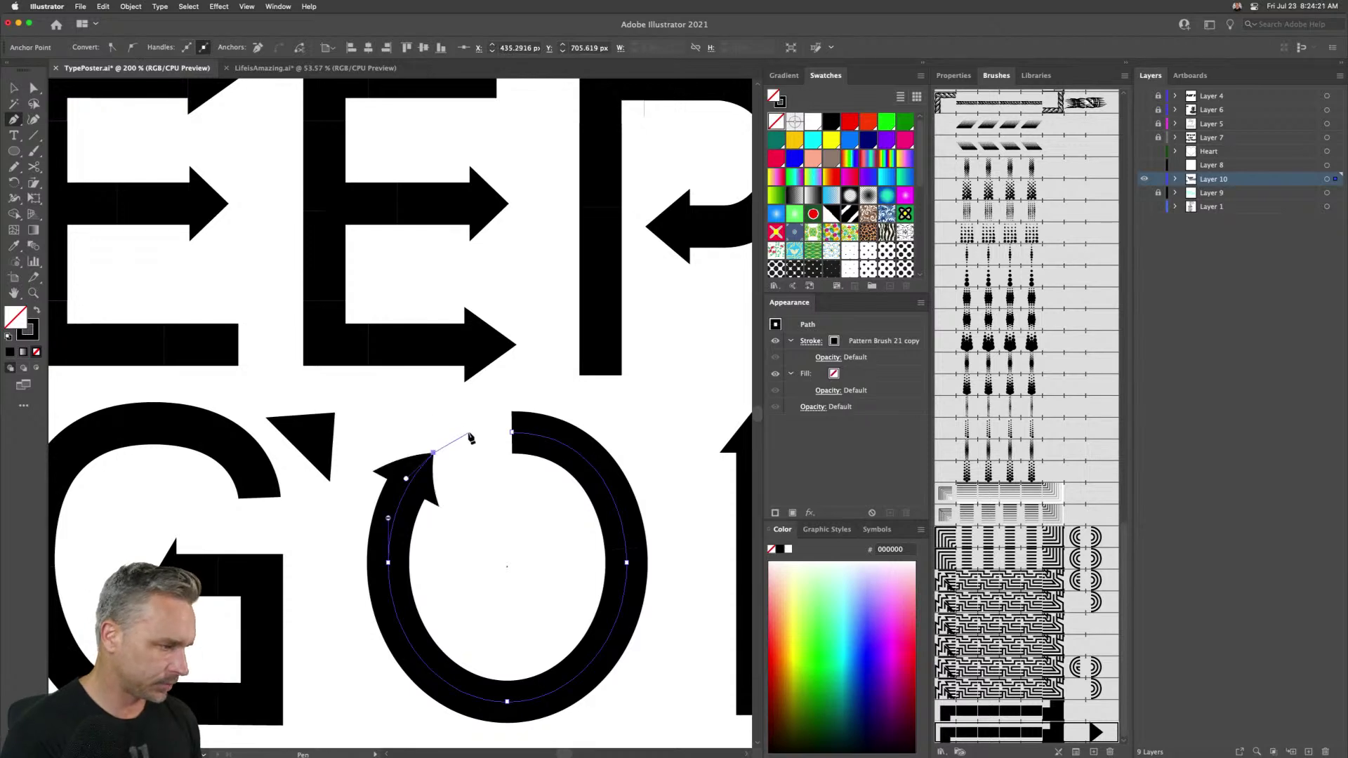
click(483, 404)
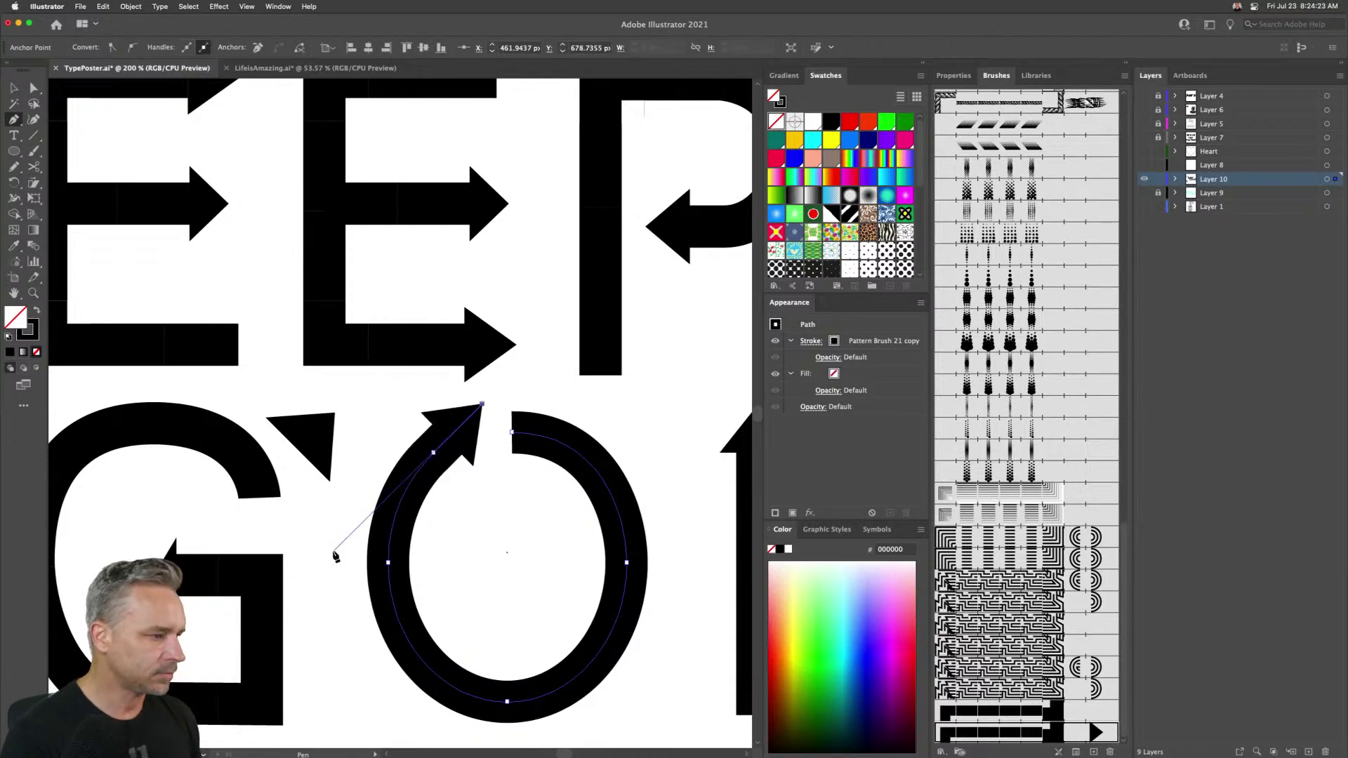
- Delete the separate triangular arrowhead between the G and the O
click(13, 87)
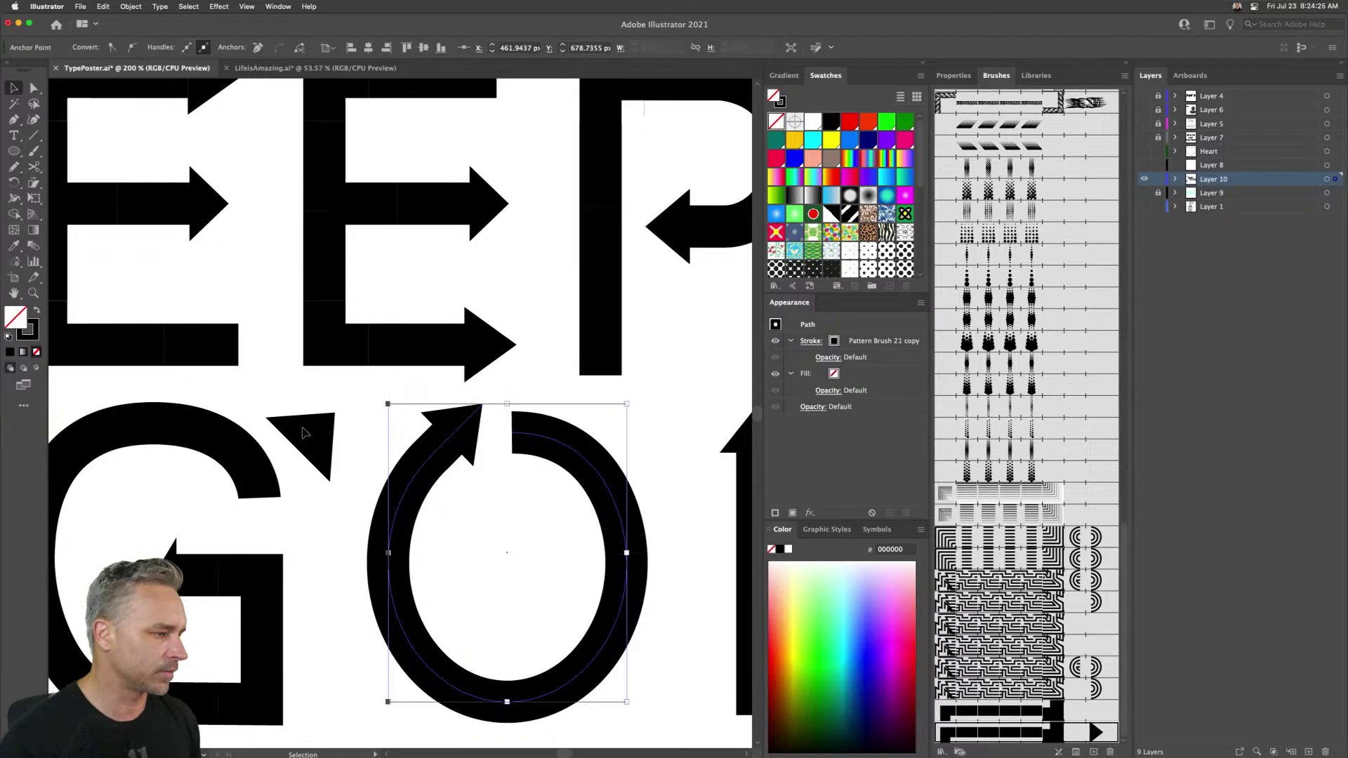
click(296, 423)
key(super+0)
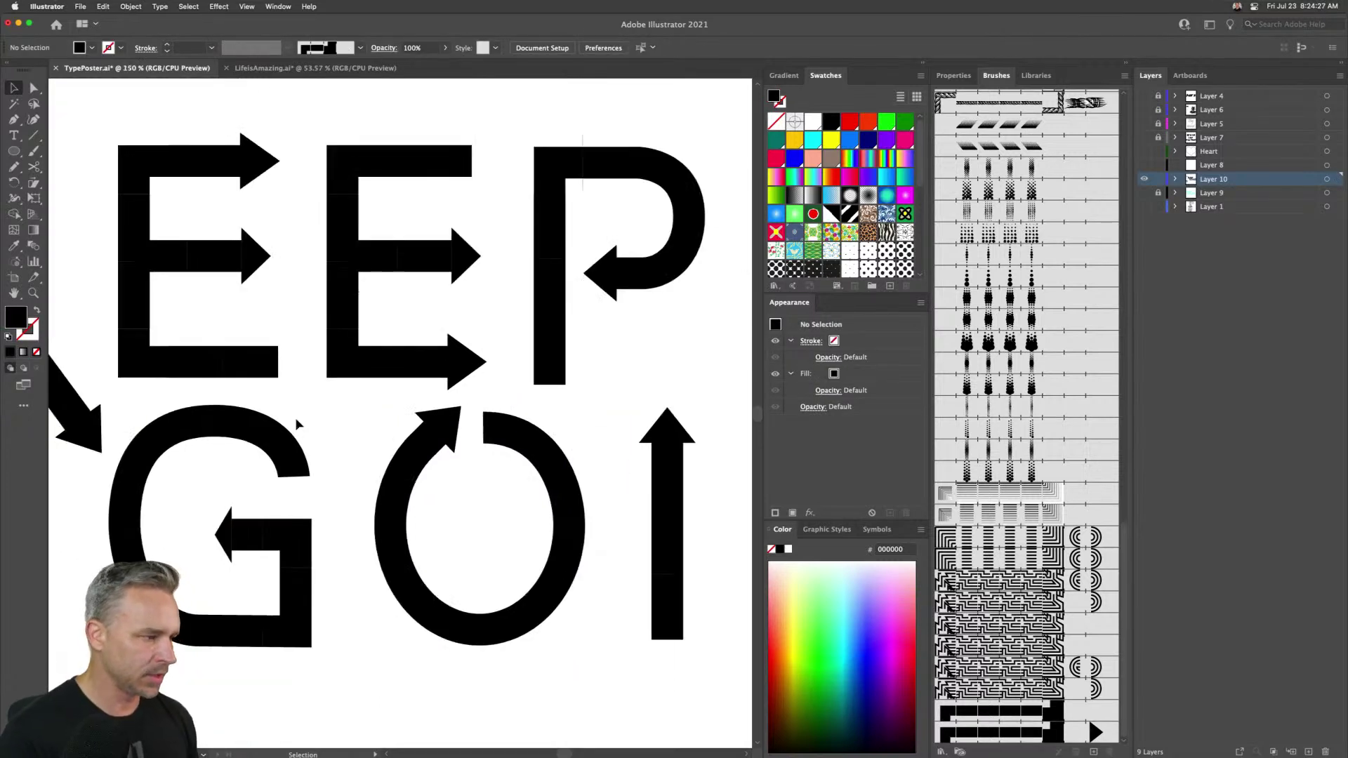
- Set the stroke weight of the whole KEEP GOING lettering to 2 pt and deselect it
mouse_move(139, 251)
mouse_down()
mouse_move(223, 405)
mouse_move(615, 566)
mouse_up()
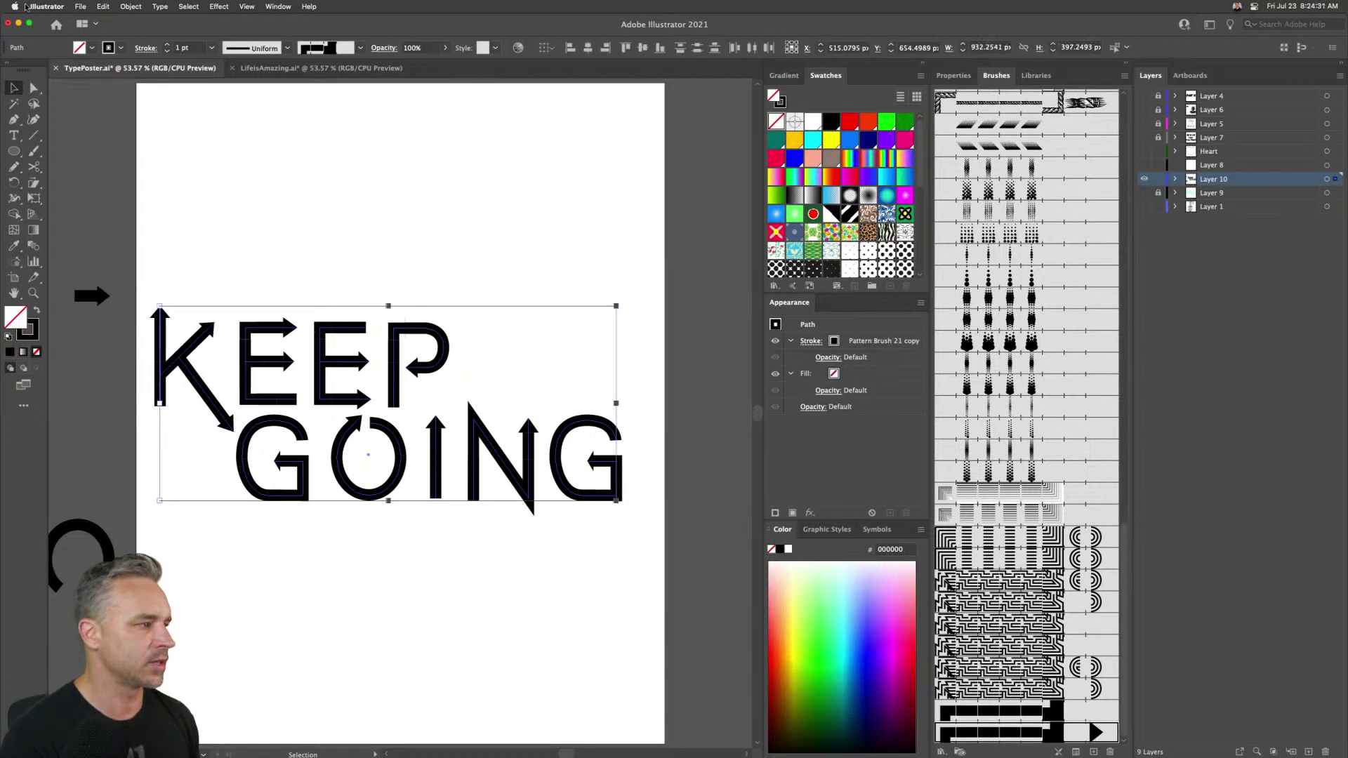
key(shift+x)
click(169, 45)
click(167, 51)
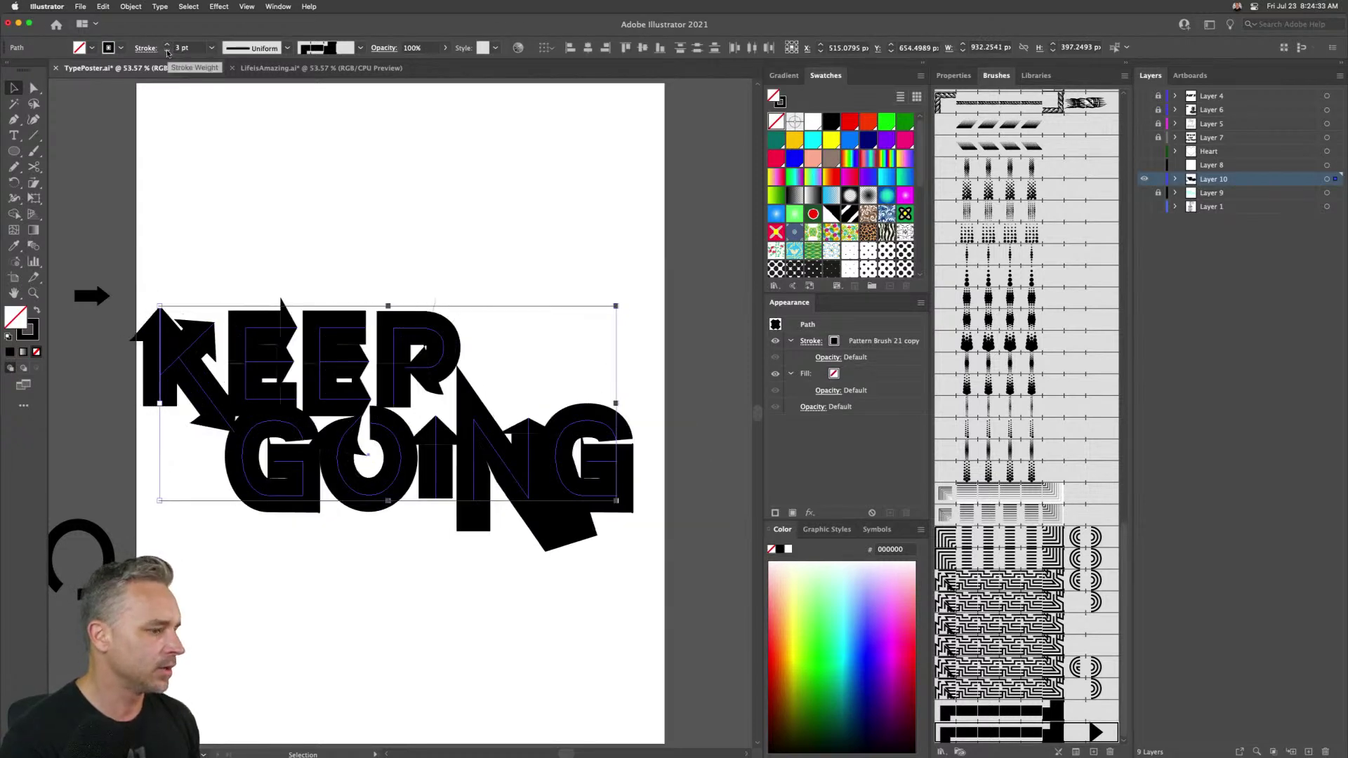
click(167, 51)
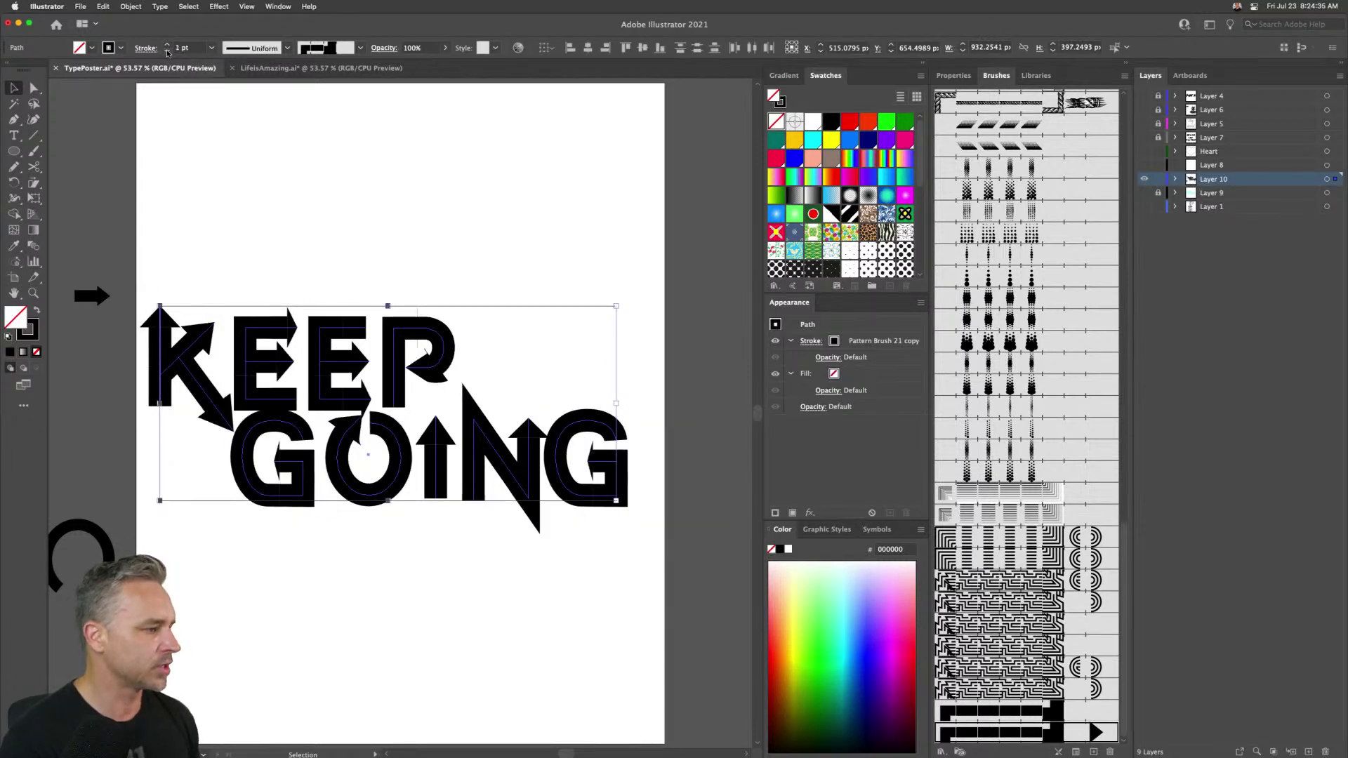
click(167, 51)
click(167, 44)
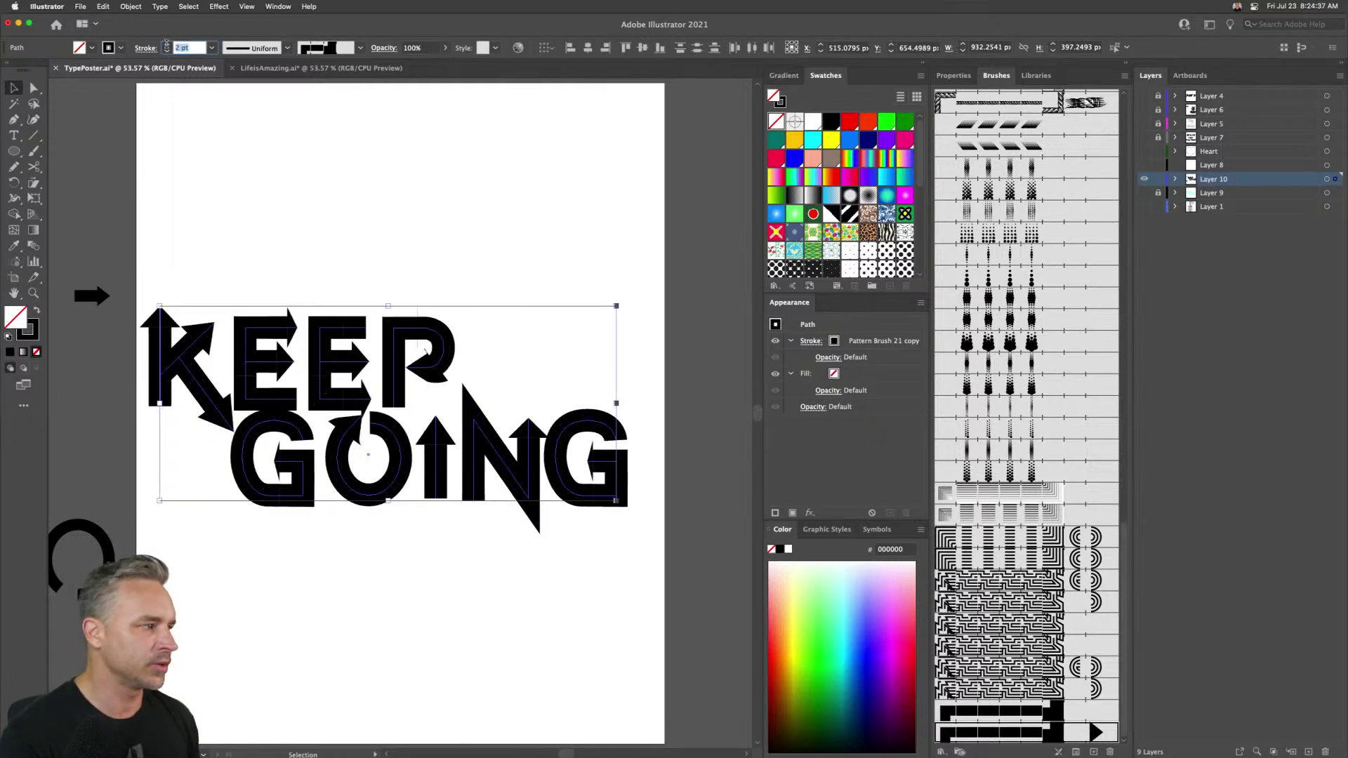
click(188, 153)
- Set the stroke weight of all the KEEP GOING letters to 1.5 pt
drag(140, 225, 457, 390)
click(423, 372)
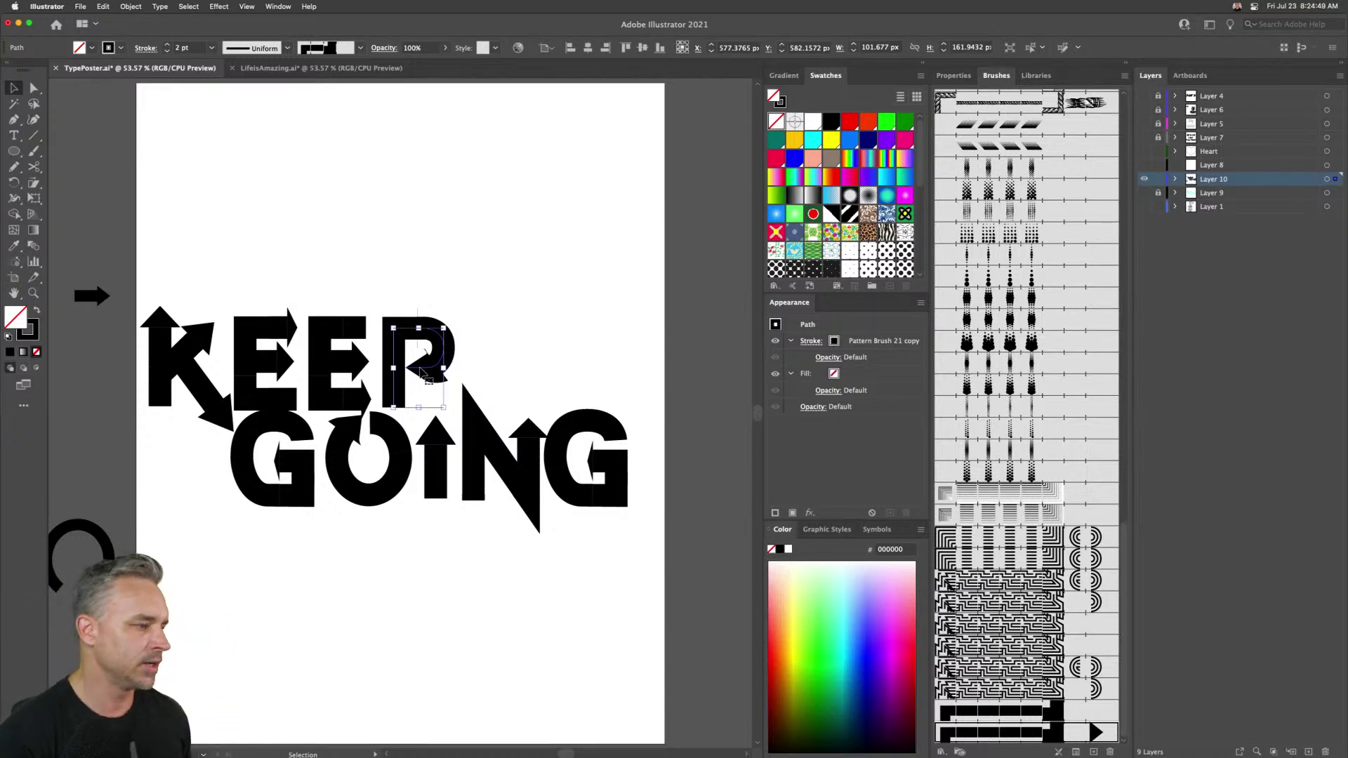
click(169, 230)
drag(139, 256, 573, 597)
click(184, 47)
key(Return)
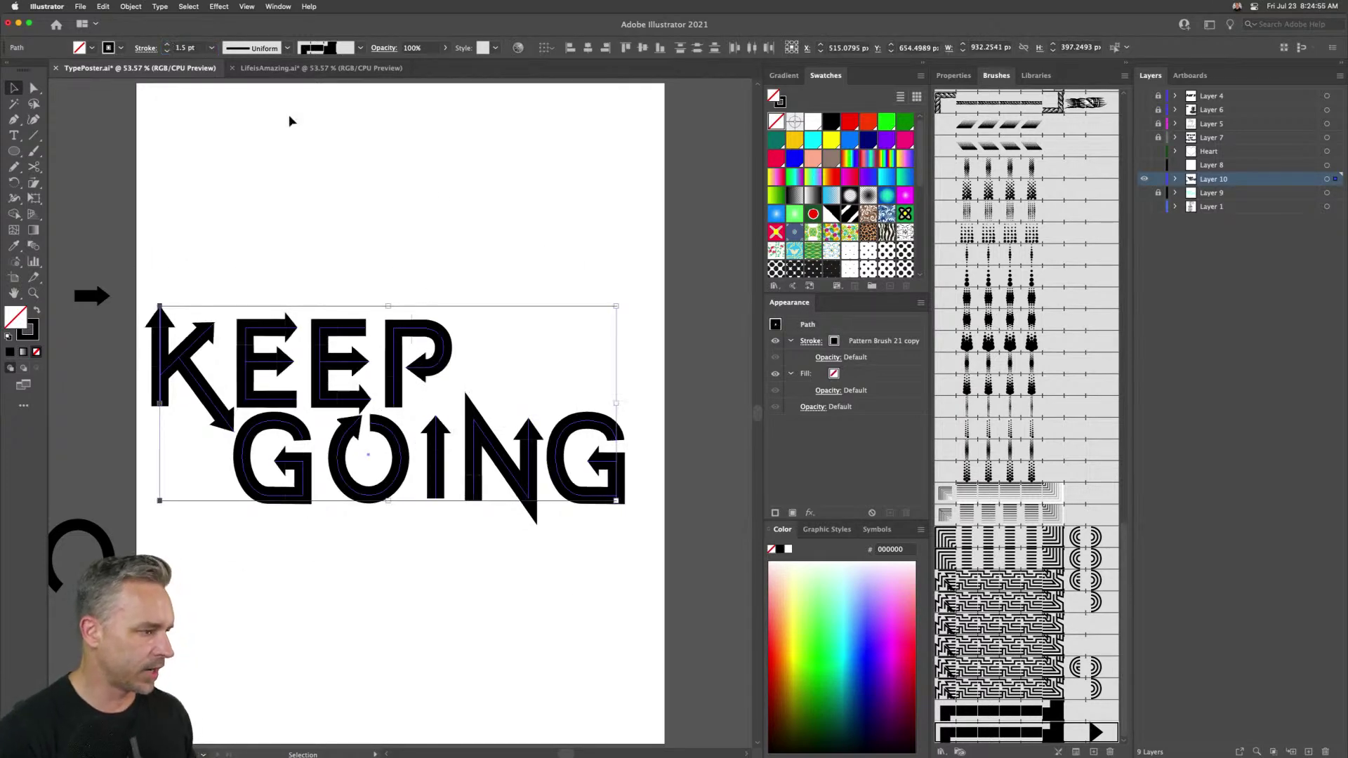
- Move the word KEEP right and slightly up so it starts above the first G of GOING
click(137, 256)
drag(144, 243, 419, 400)
drag(250, 365, 331, 343)
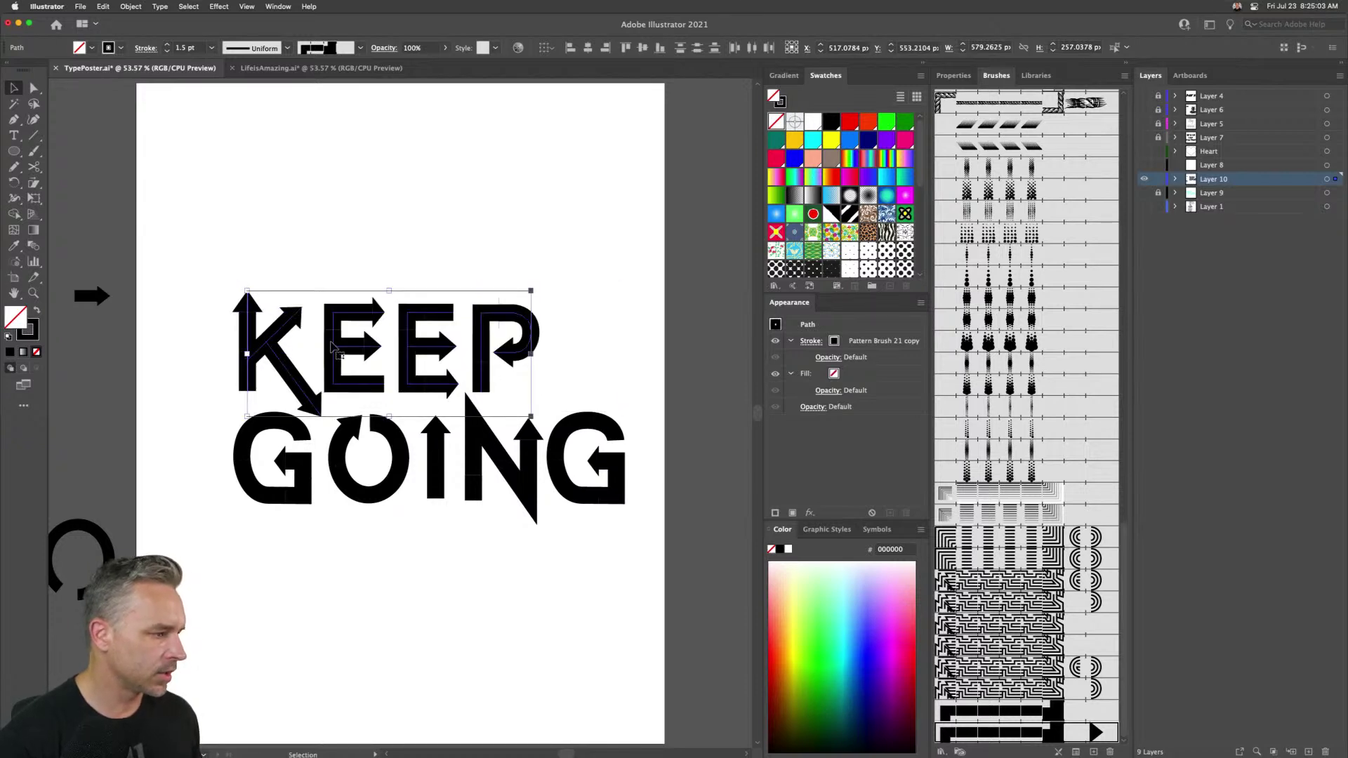
- Scale the whole KEEP GOING lettering up proportionally to about 910 by 510 px
drag(155, 205, 641, 587)
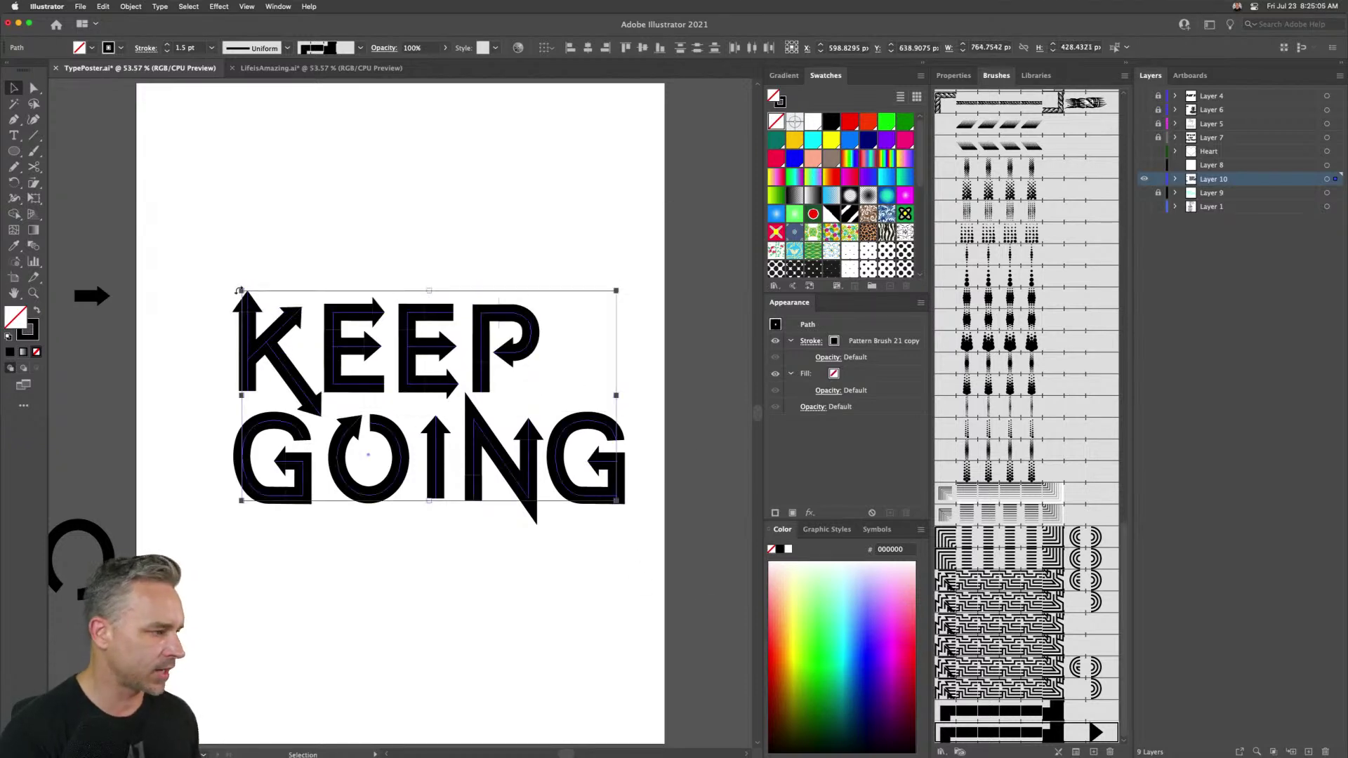
drag(238, 289, 189, 239)
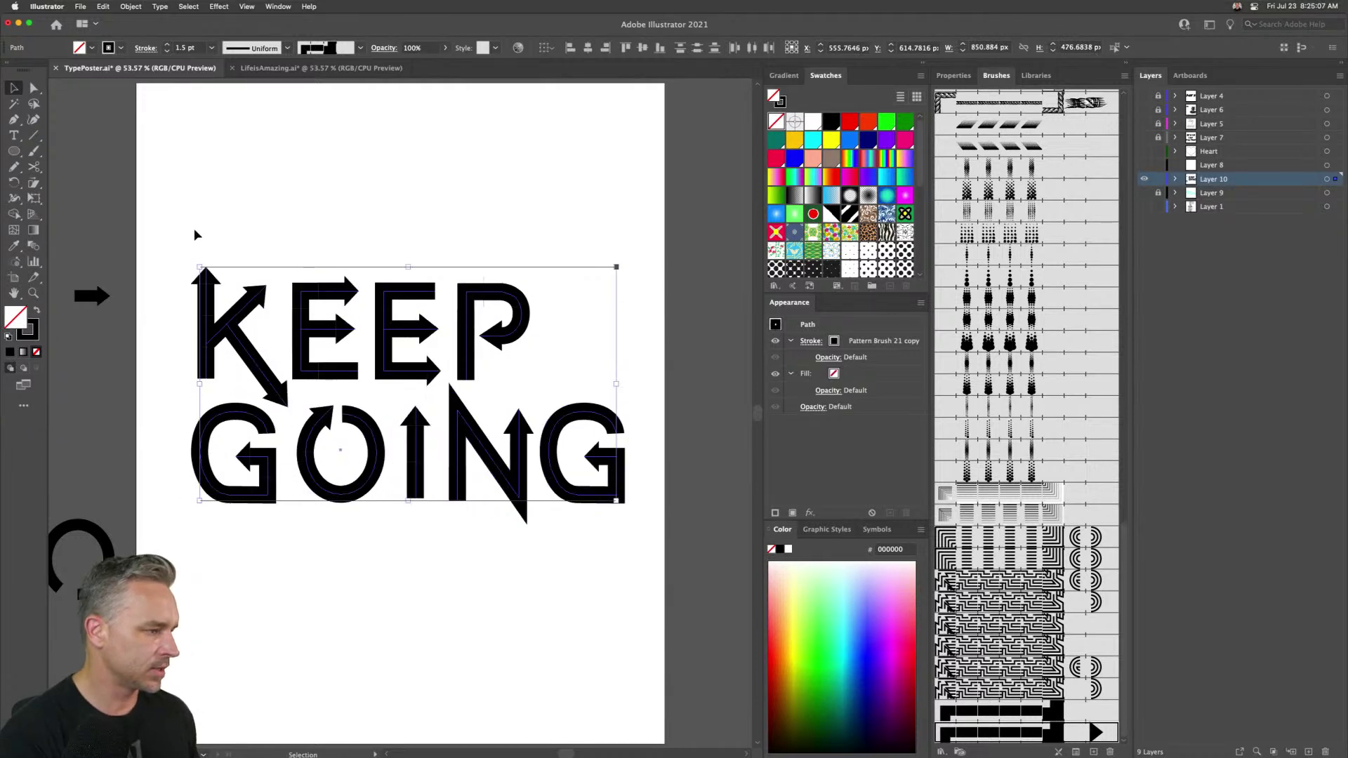
key(super+z)
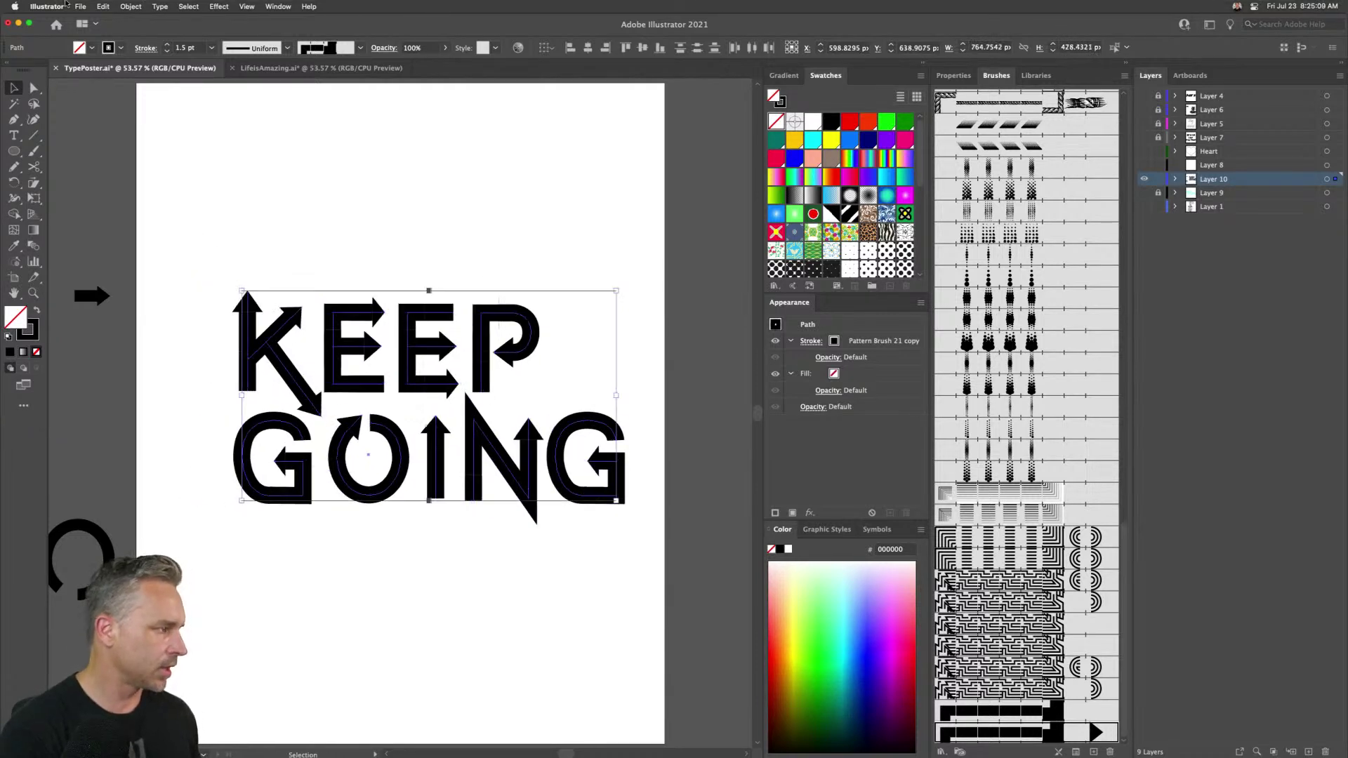
drag(241, 290, 175, 201)
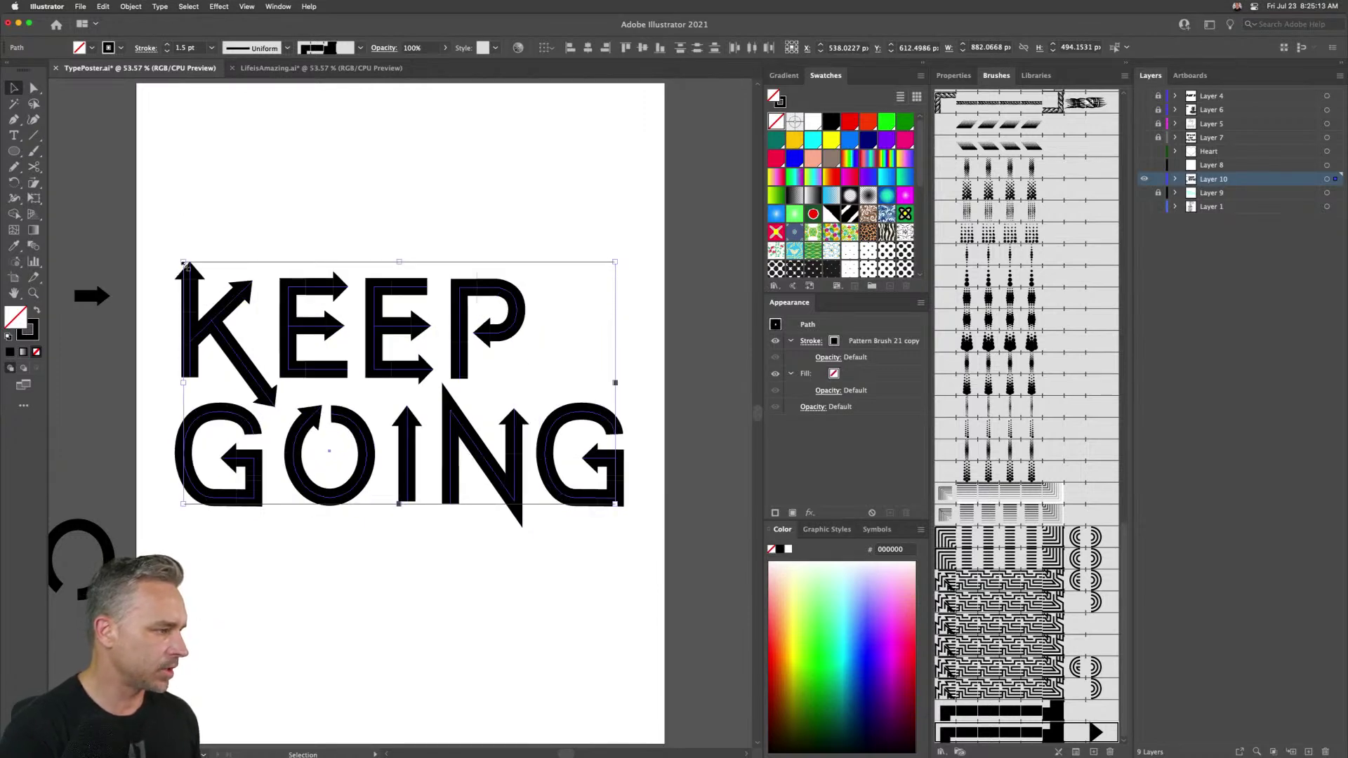
drag(180, 258, 170, 254)
- Set the stroke weight of the enlarged lettering to 2 pt
click(186, 48)
text(2)
key(Return)
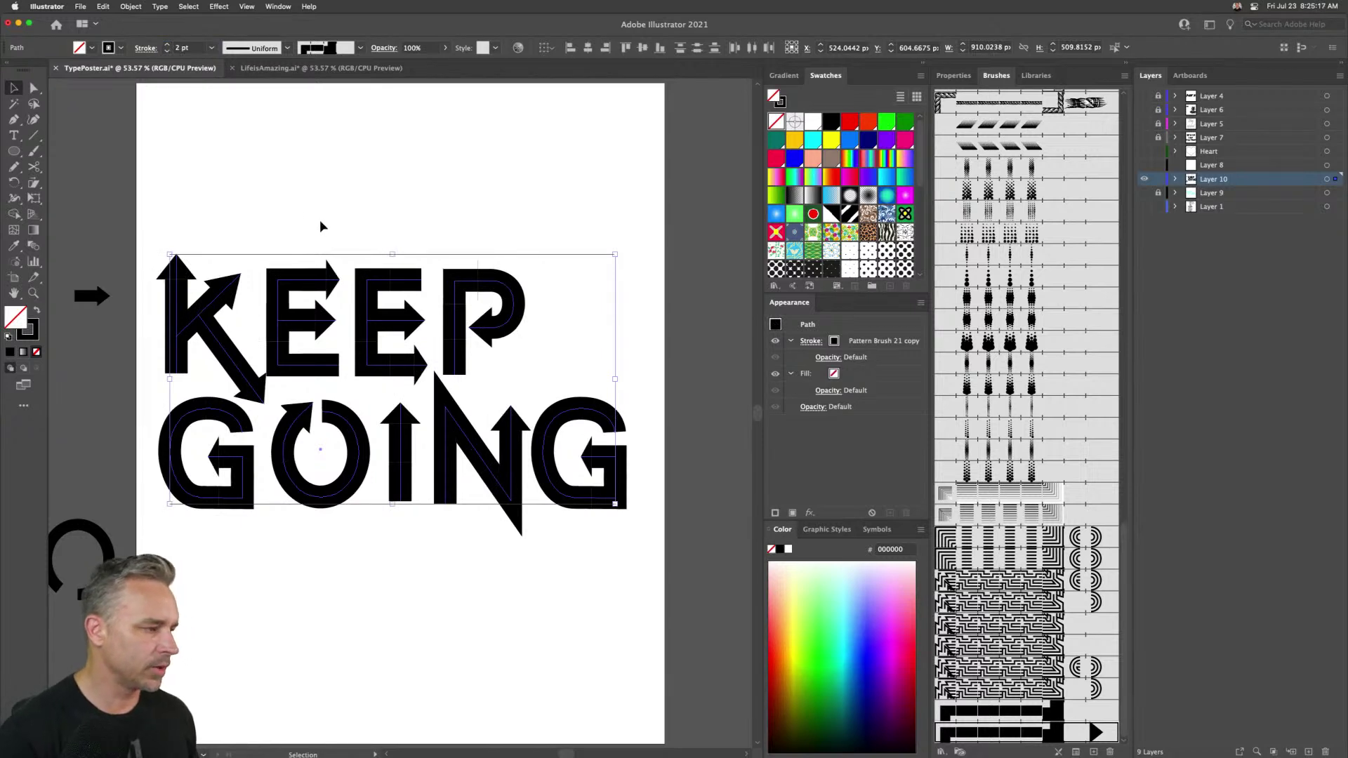
- Nudge the word KEEP up about 9 px and slightly right above GOING, and deselect it
scroll(295, 222, left, 3)
drag(206, 246, 594, 363)
key(Up)
key(Up)
key(Up)
key(Up)
key(Up)
key(Up)
key(Up)
key(Up)
key(Up)
key(shift+Right)
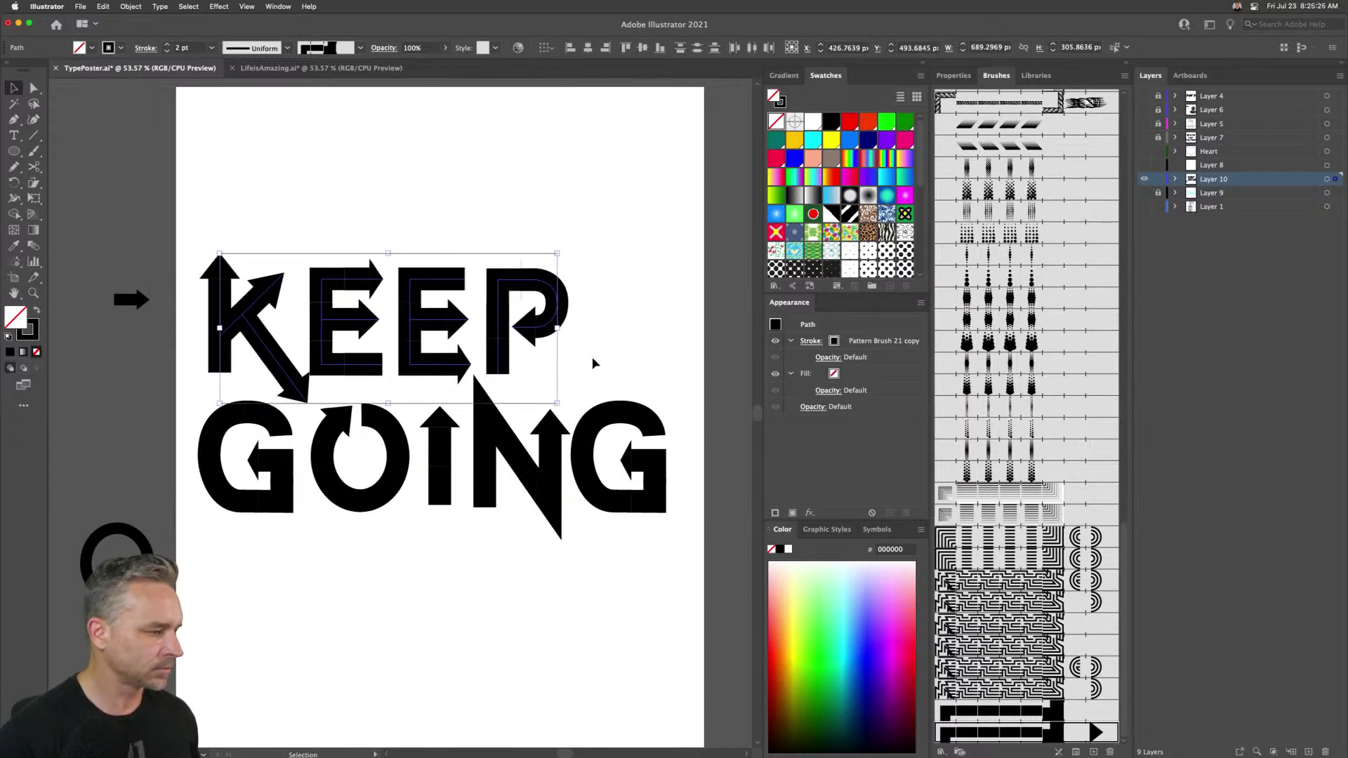
click(204, 204)
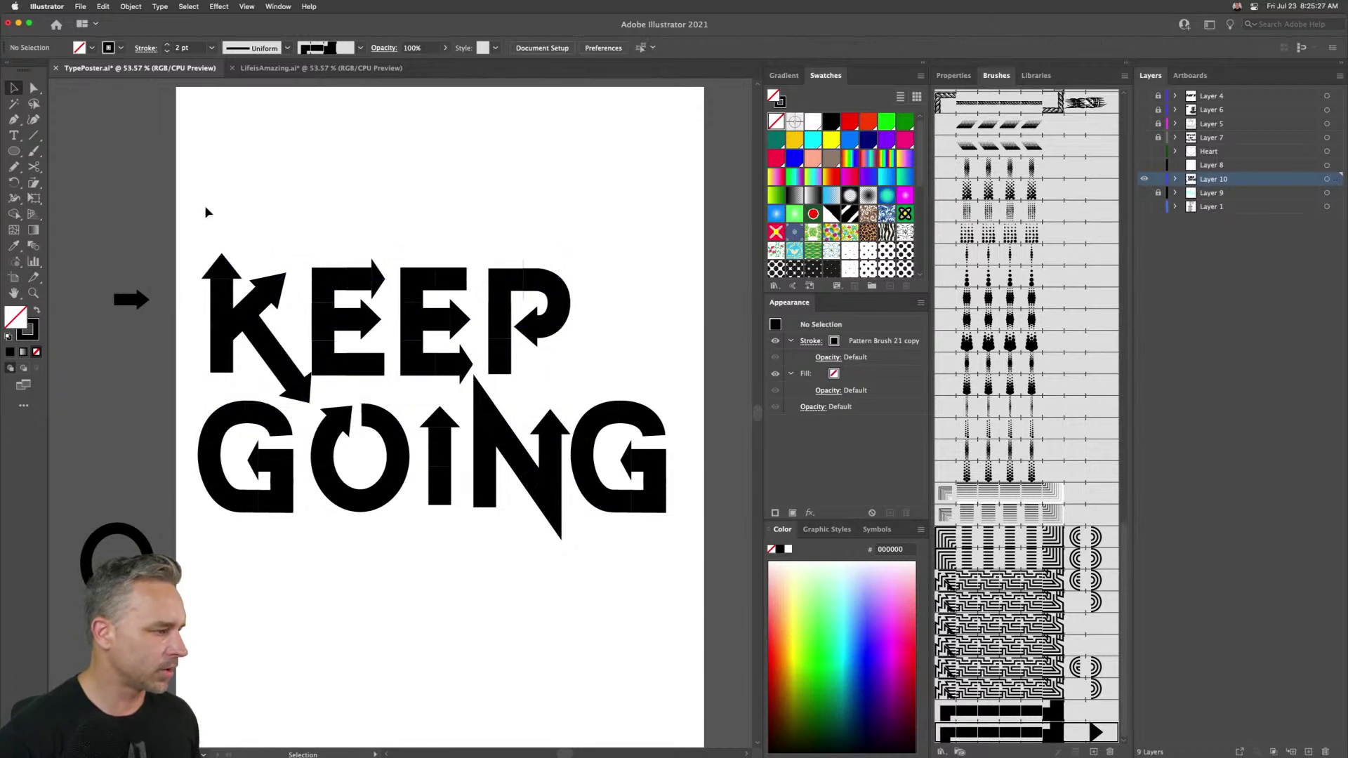
- Move the lower diagonal arrow of the K slightly down and to the left, and deselect it
click(272, 352)
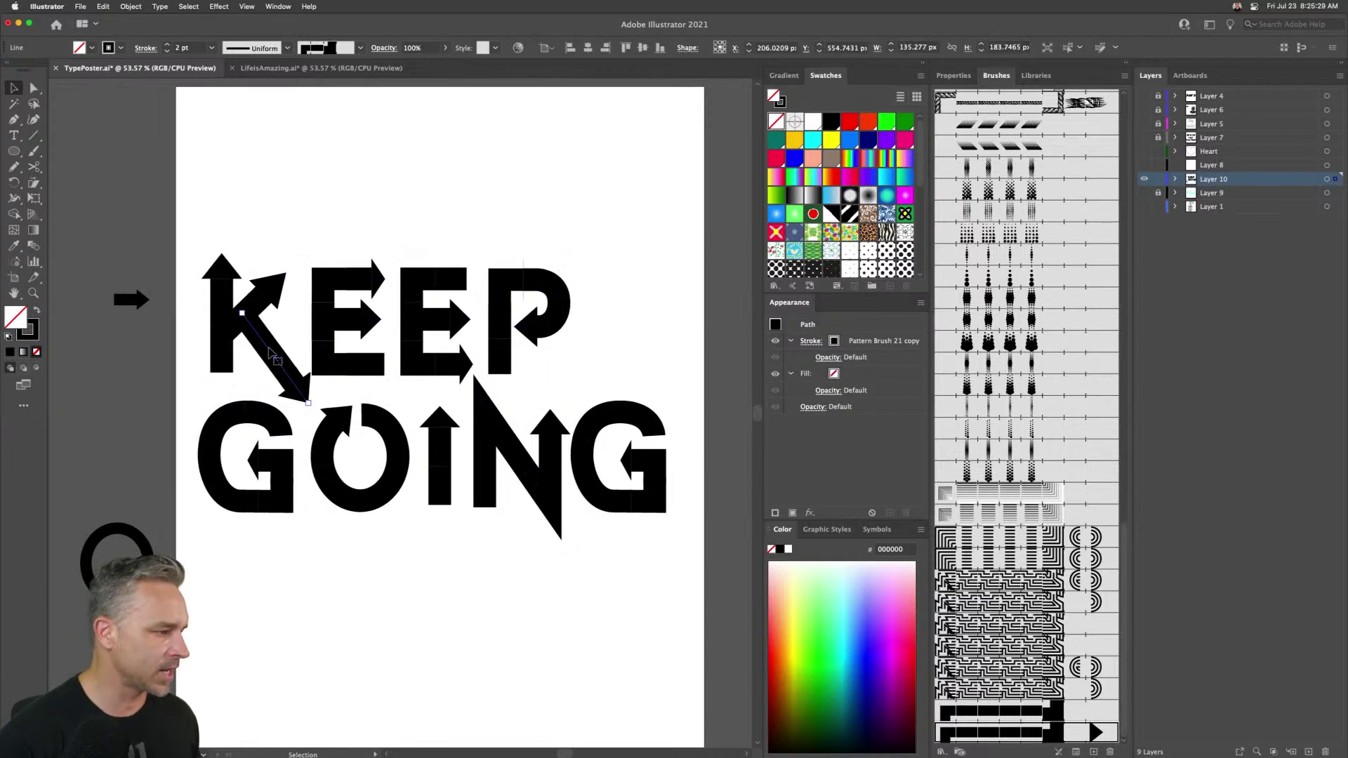
drag(273, 354, 267, 349)
click(319, 194)
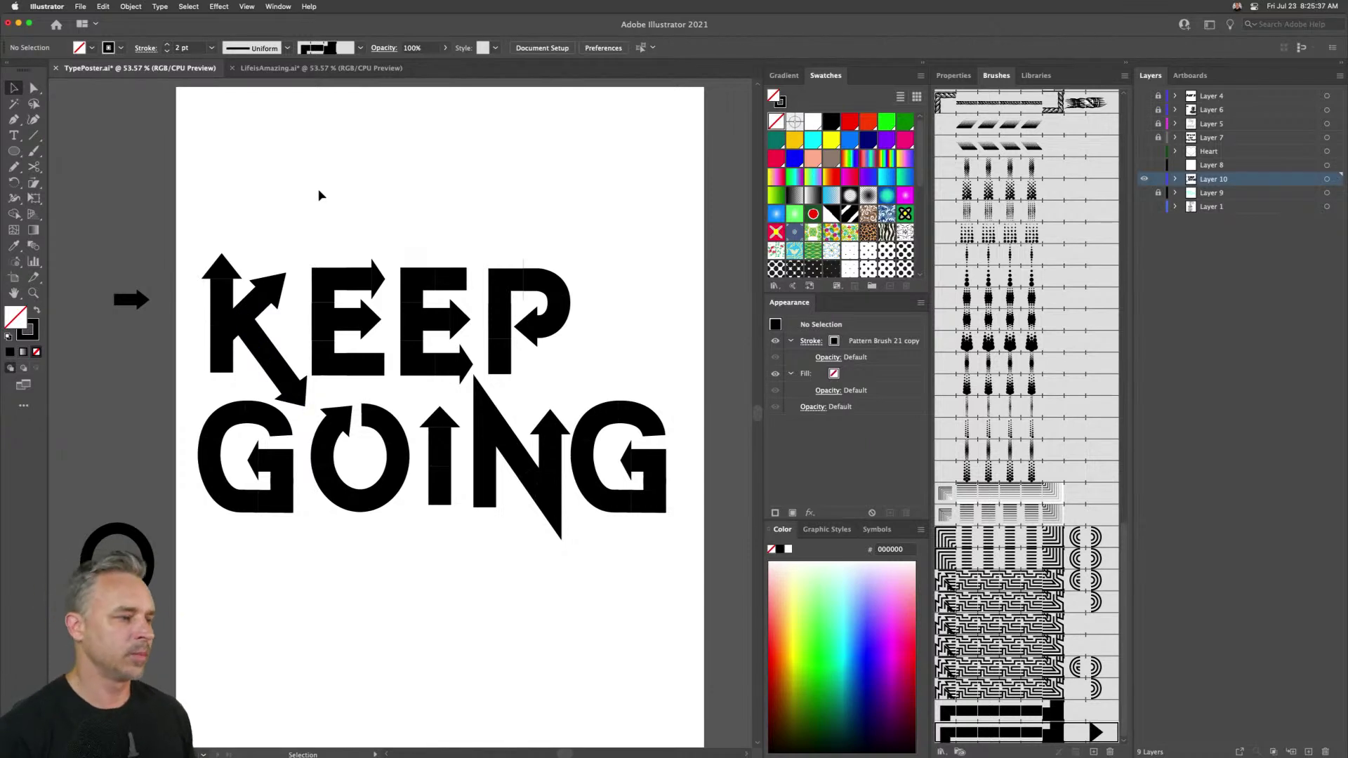
click(528, 284)
click(456, 197)
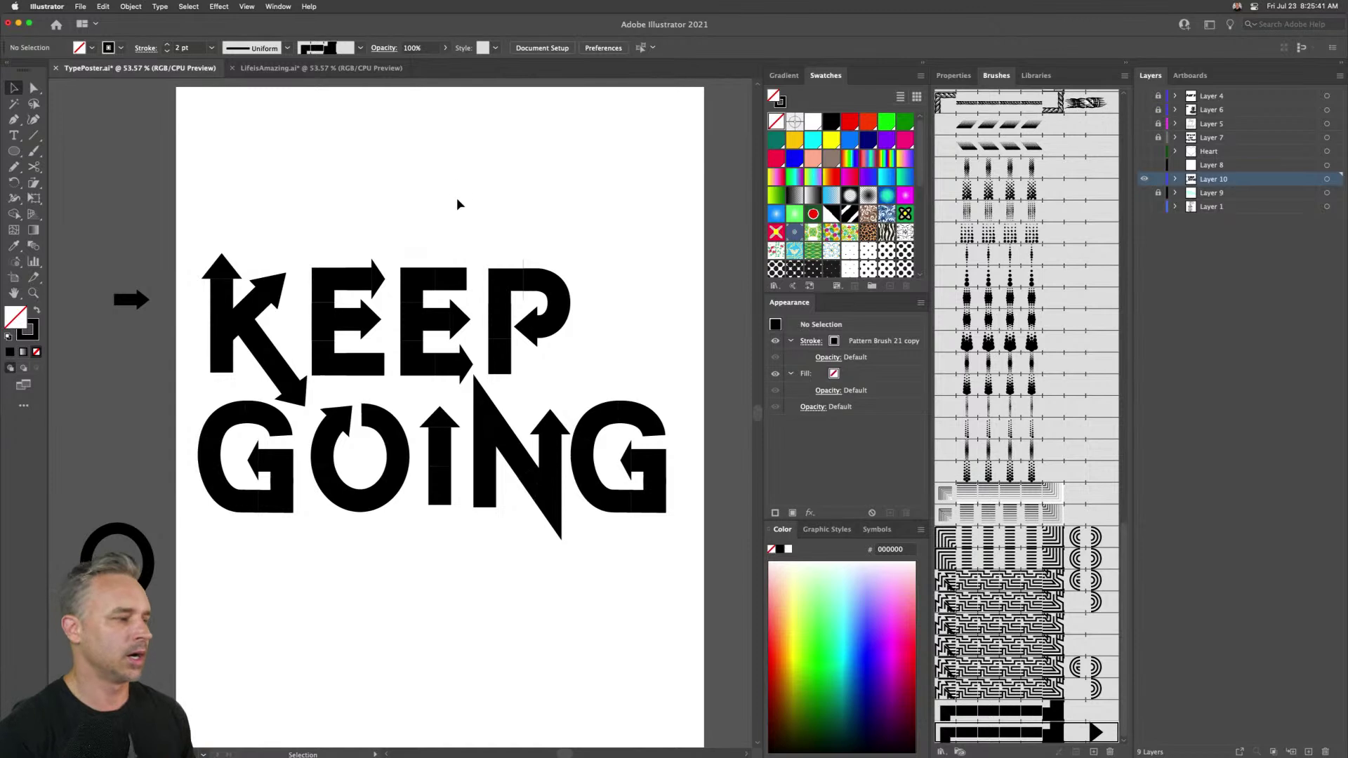
- Set the colorization method of Pattern Brush 21 copy to Hue Shift and apply the change to the existing lettering strokes
drag(194, 203, 647, 570)
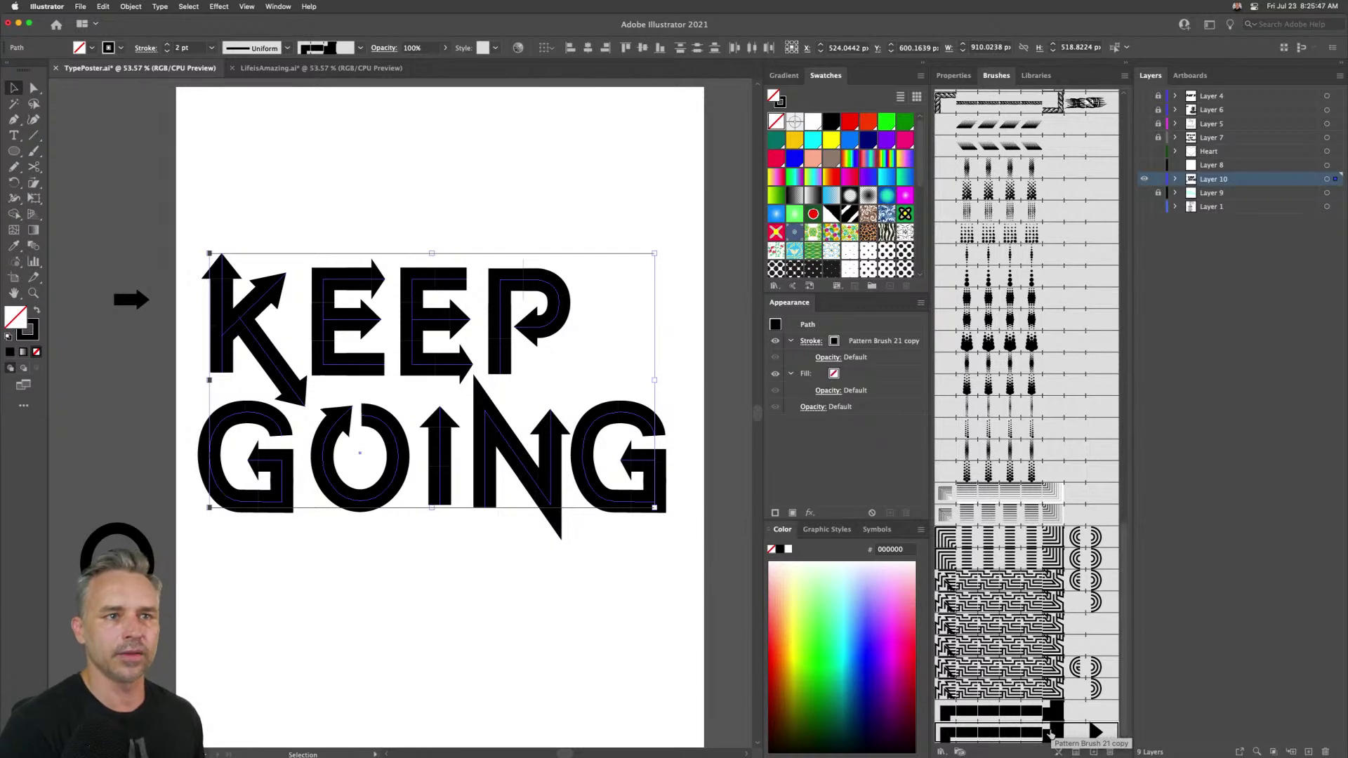
double_click(1051, 735)
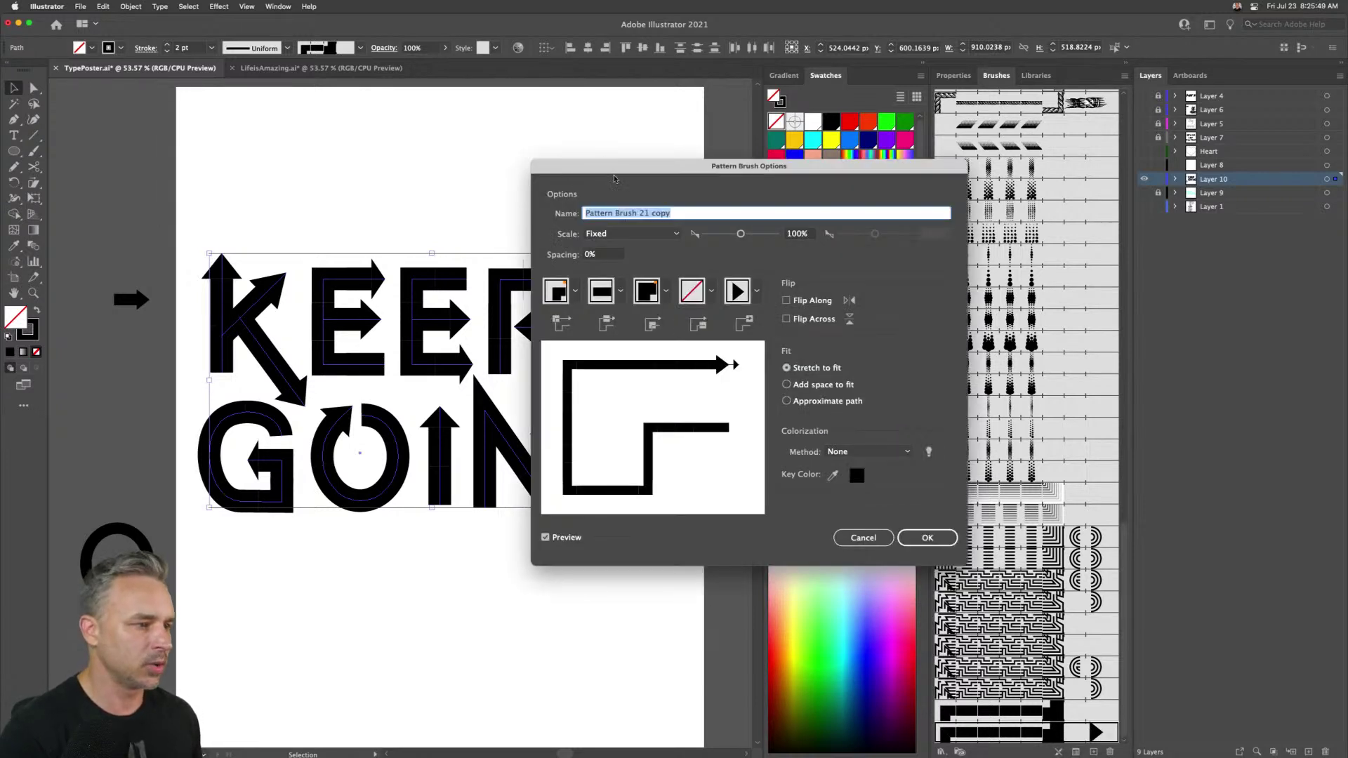
click(832, 475)
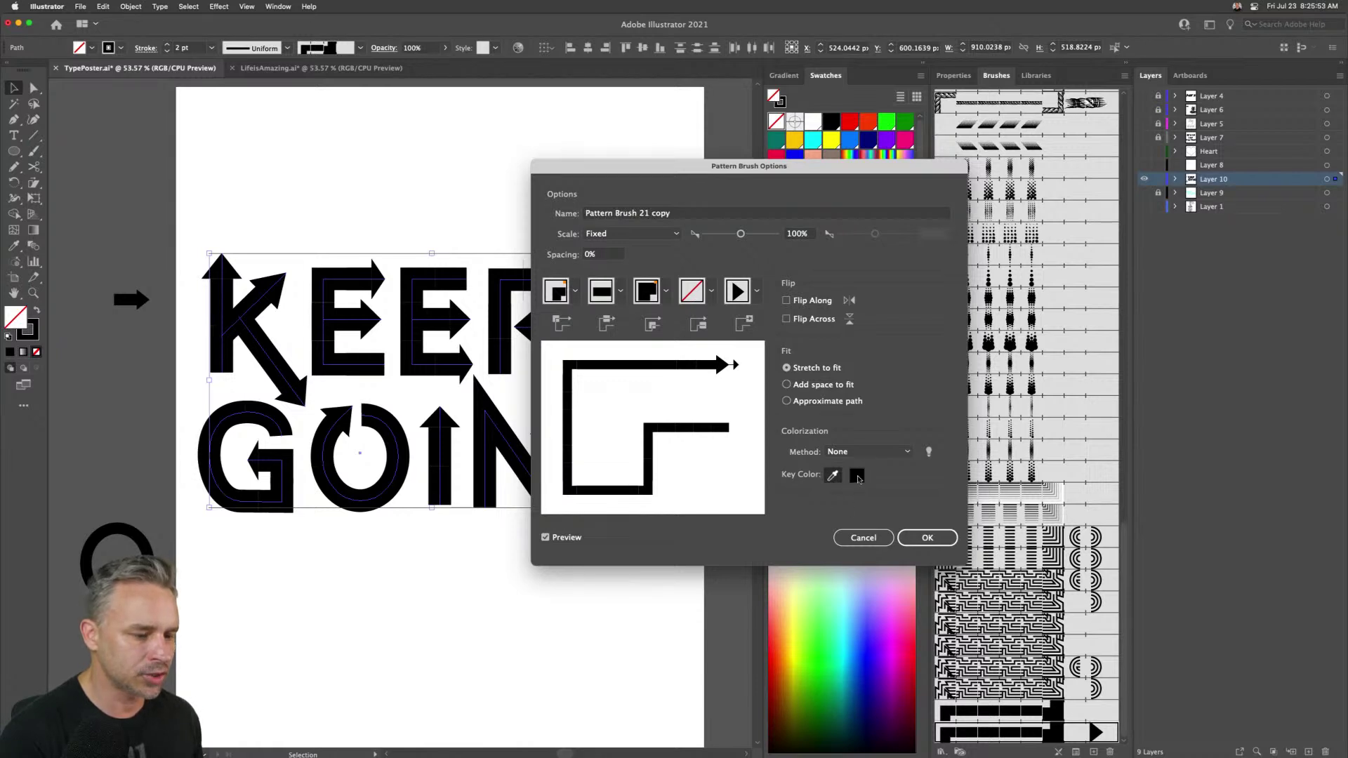
click(868, 451)
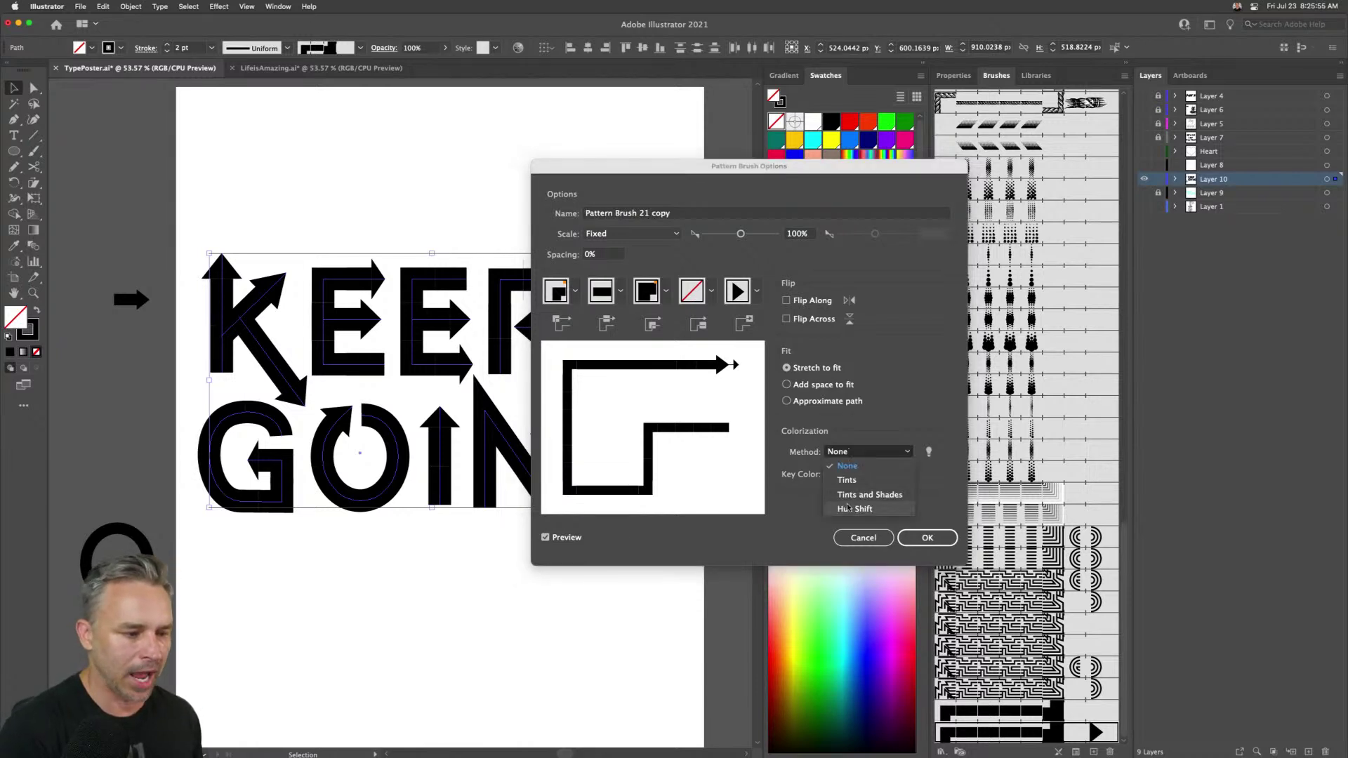
click(851, 510)
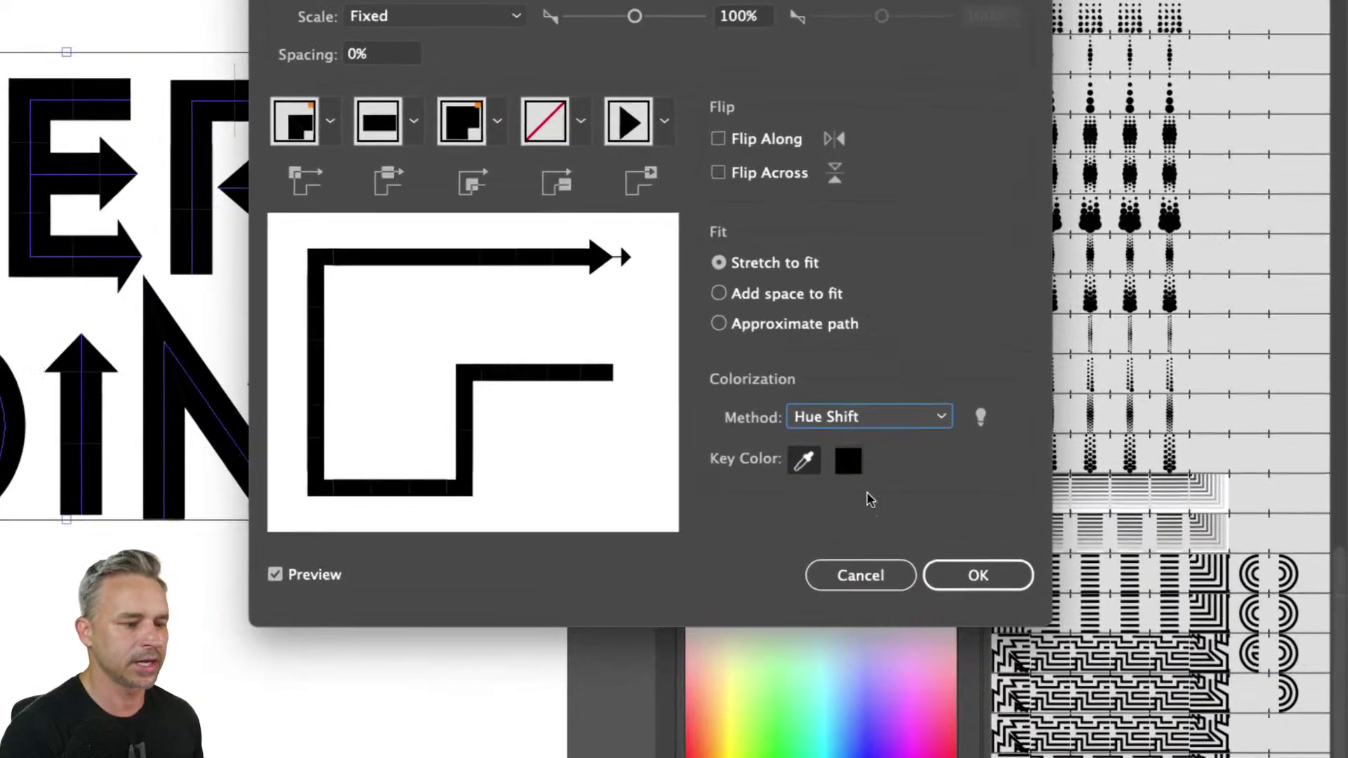
click(927, 537)
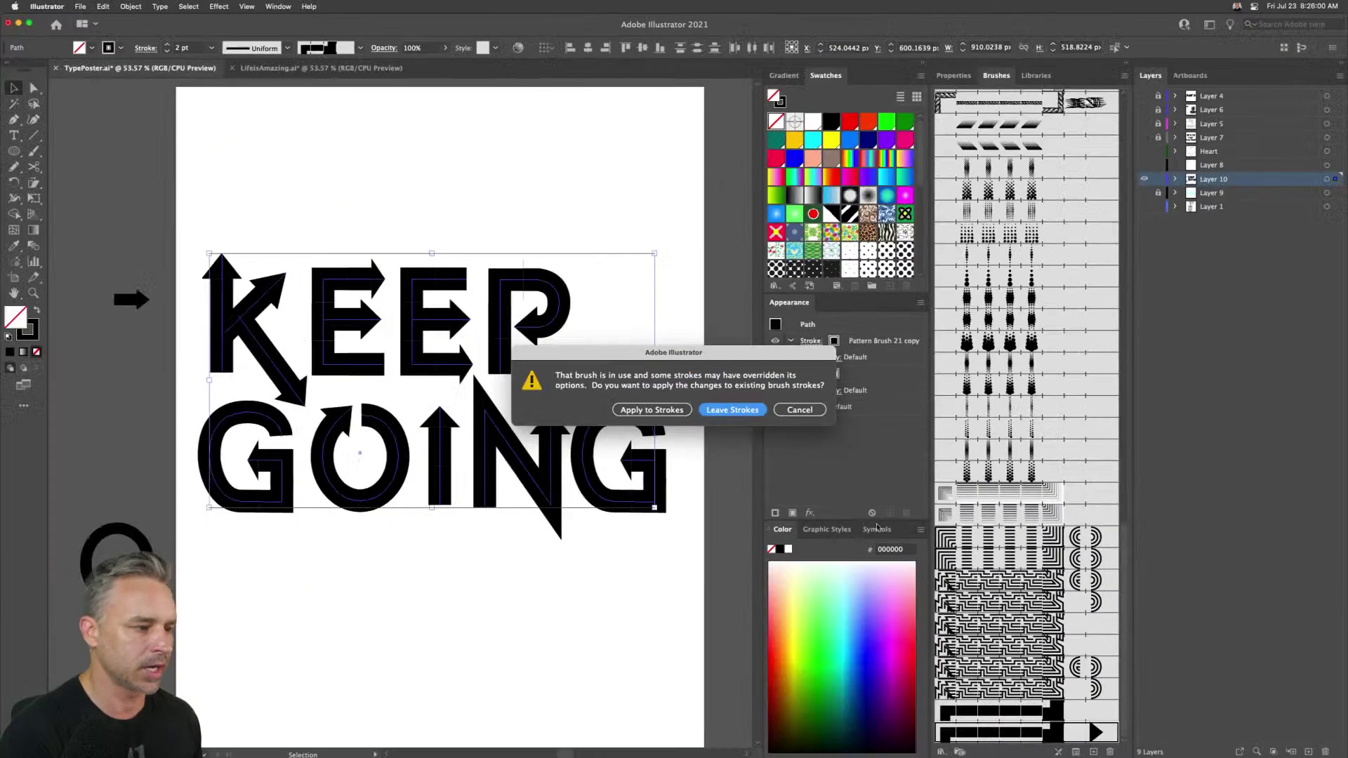
click(636, 411)
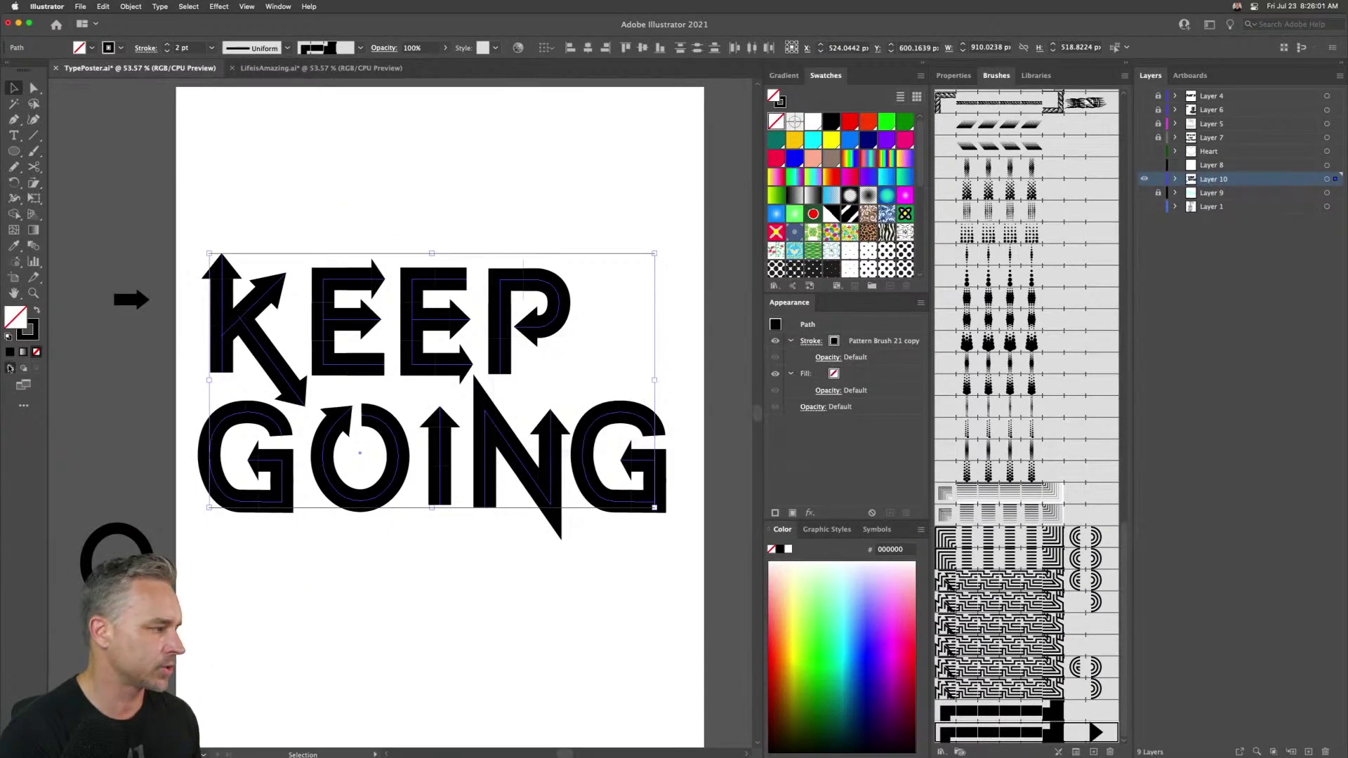
- Color the stroke of the P in KEEP with the crimson red swatch
click(25, 337)
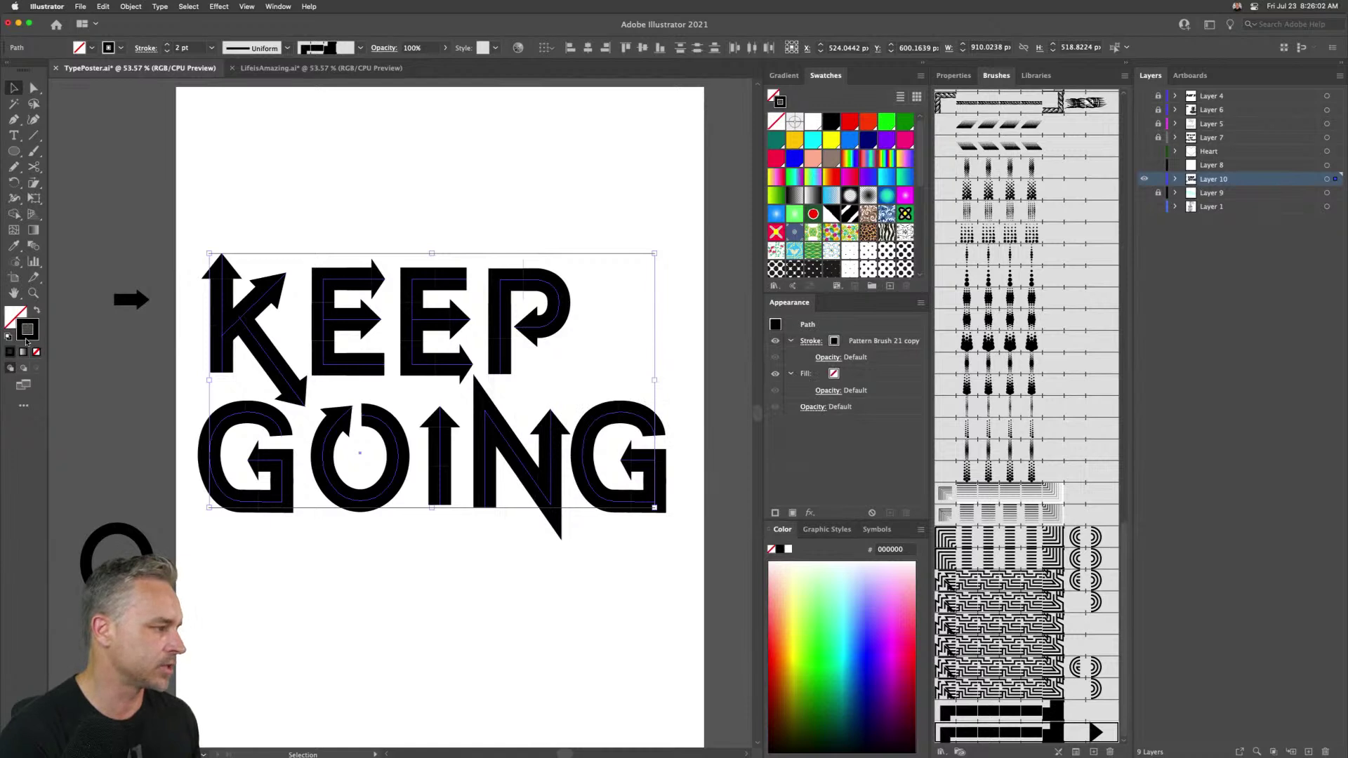
click(598, 170)
drag(483, 242, 572, 331)
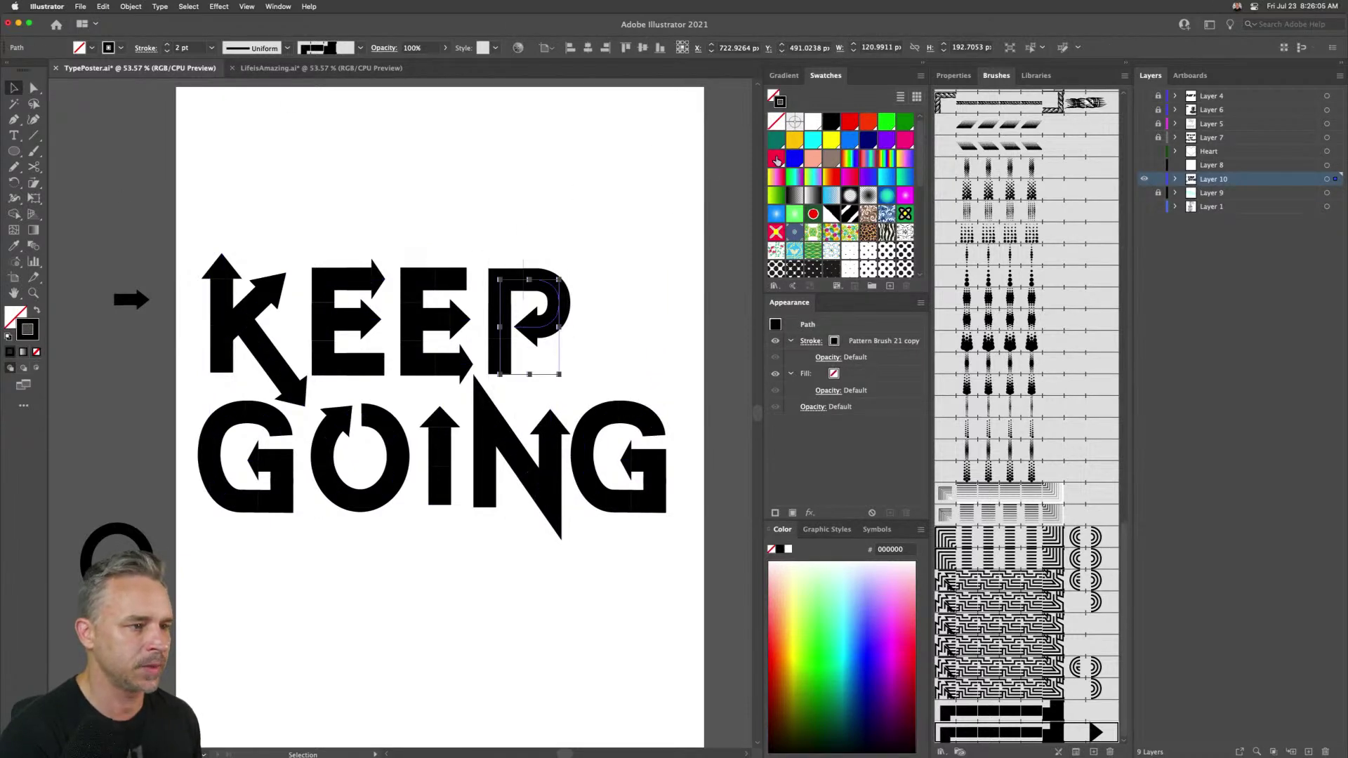
click(777, 160)
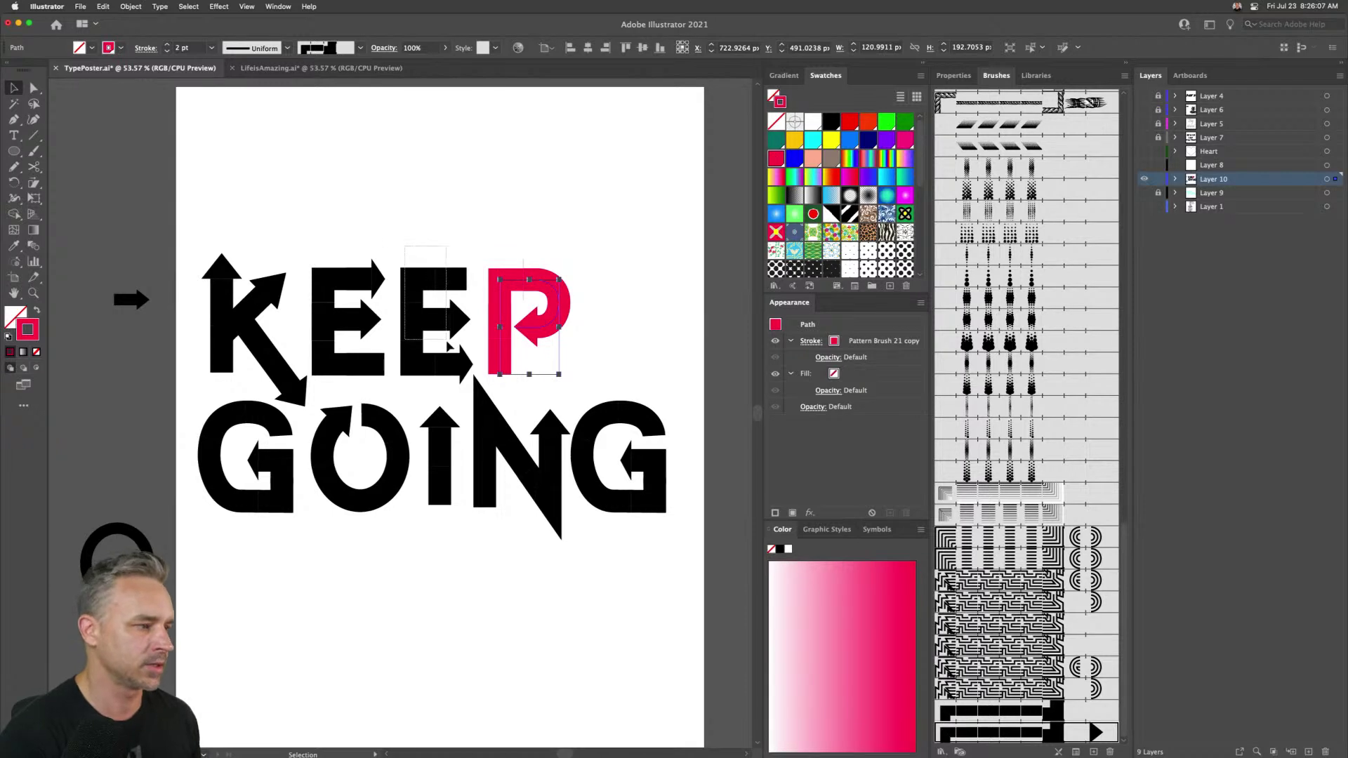
- Color the second E of KEEP with the violet swatch and the first E with the dark teal swatch
click(450, 344)
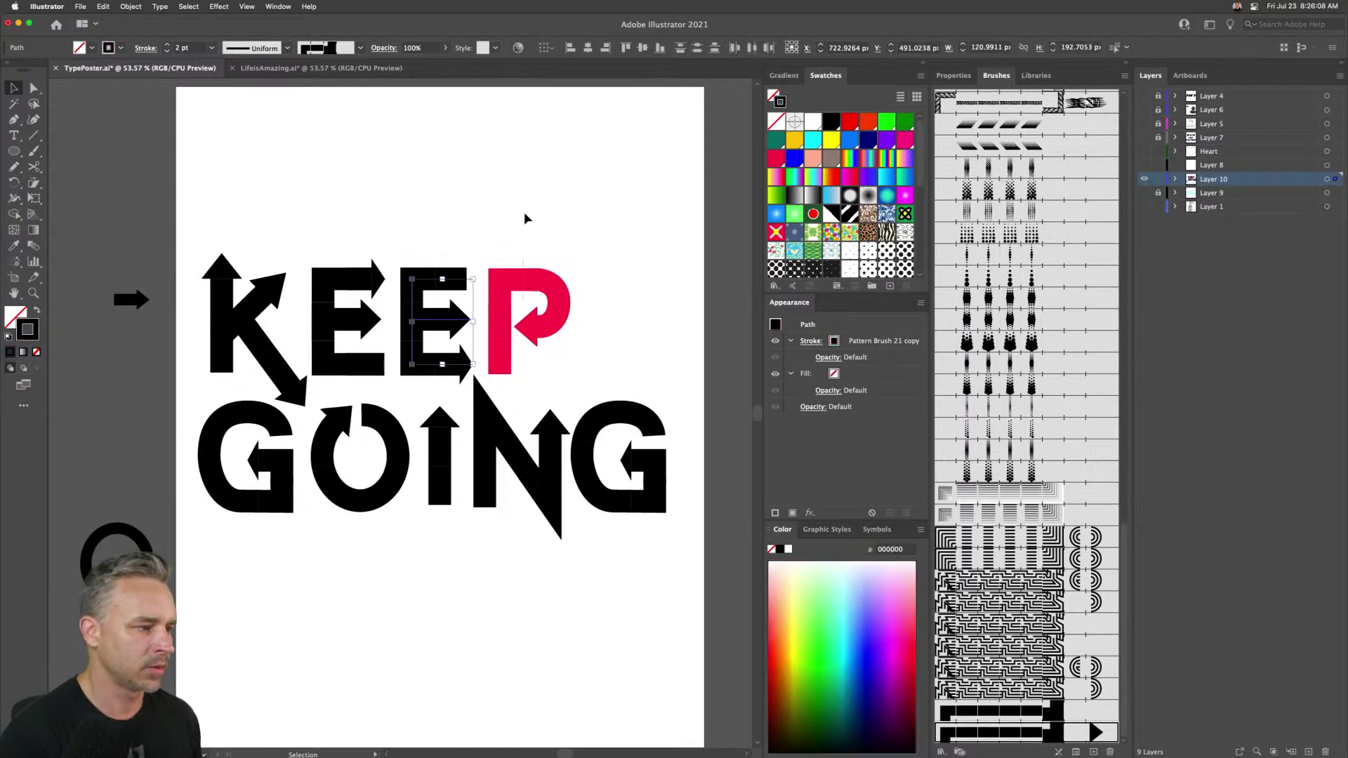
click(887, 141)
click(378, 386)
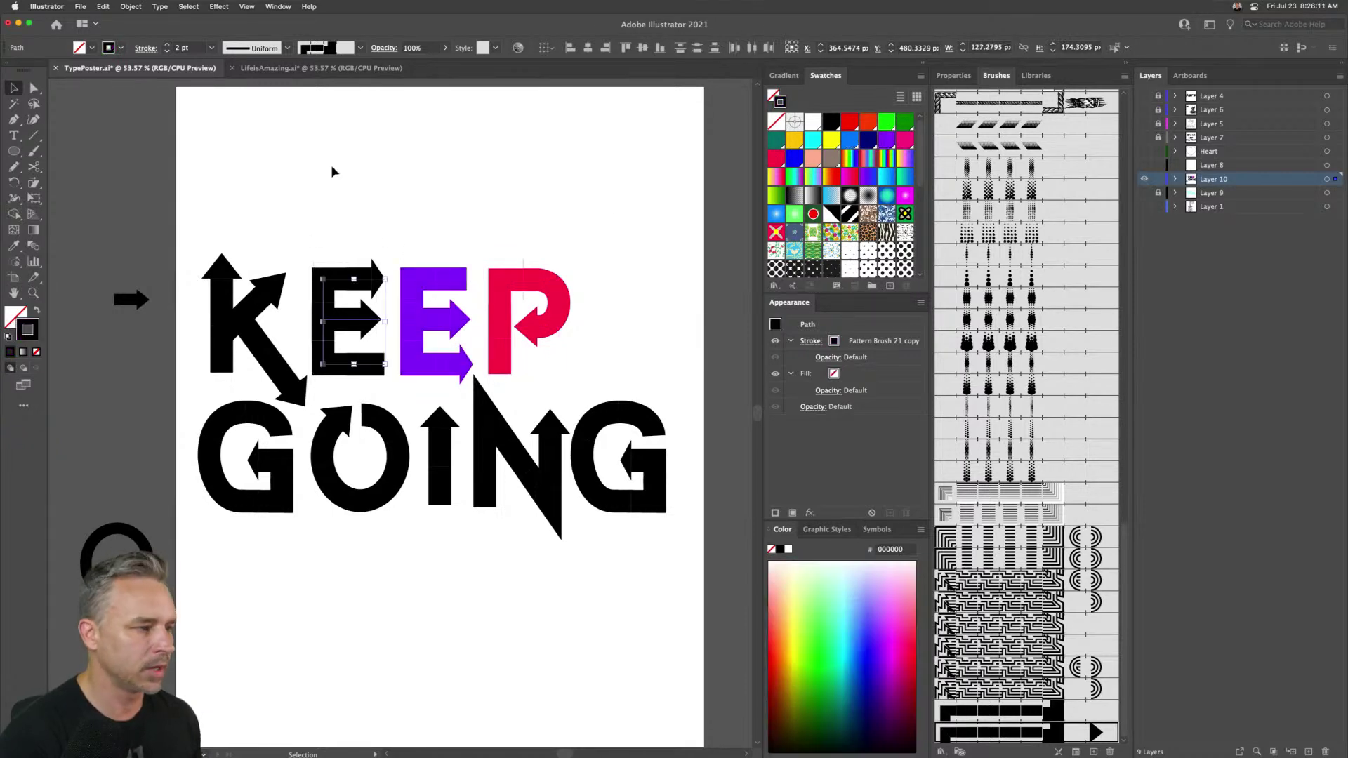
click(775, 139)
- Color all strokes of the K in KEEP with the violet swatch and deselect them
drag(191, 238, 281, 367)
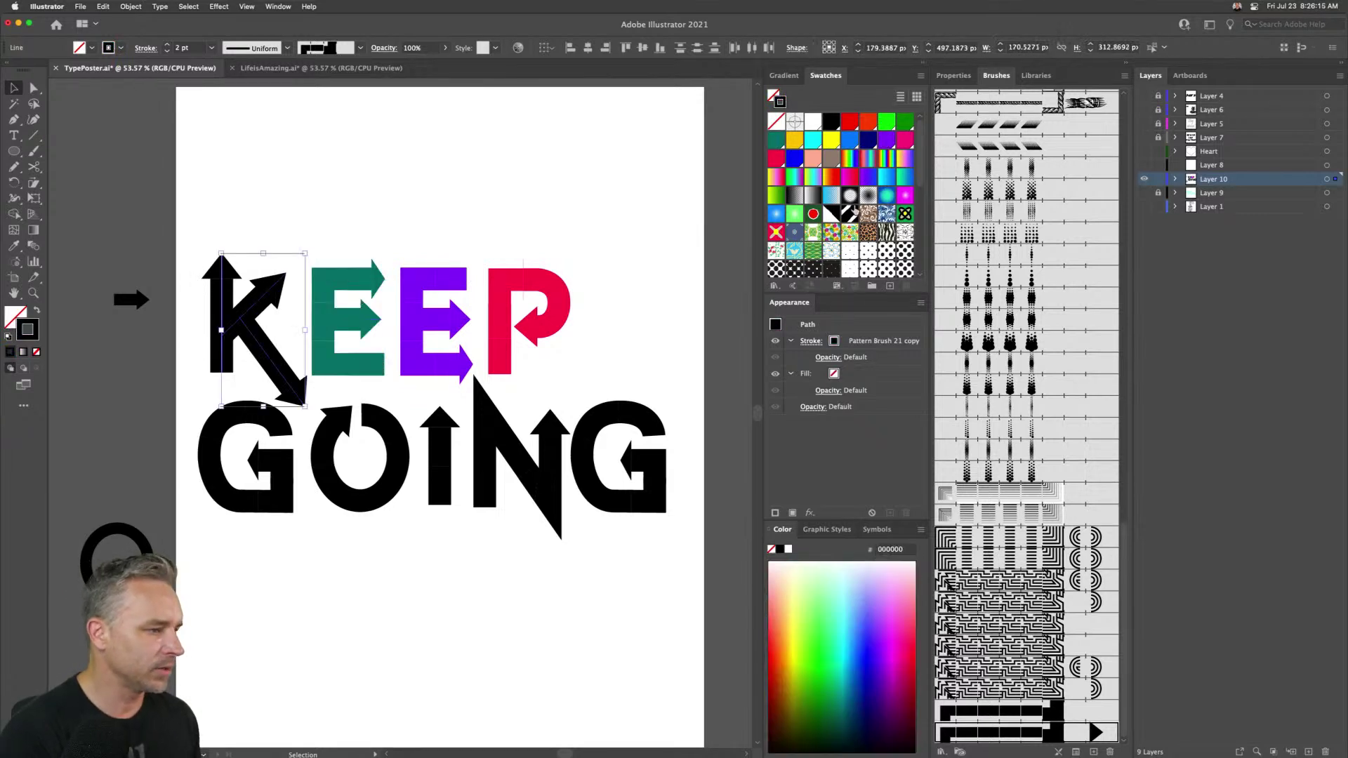
click(888, 141)
click(650, 289)
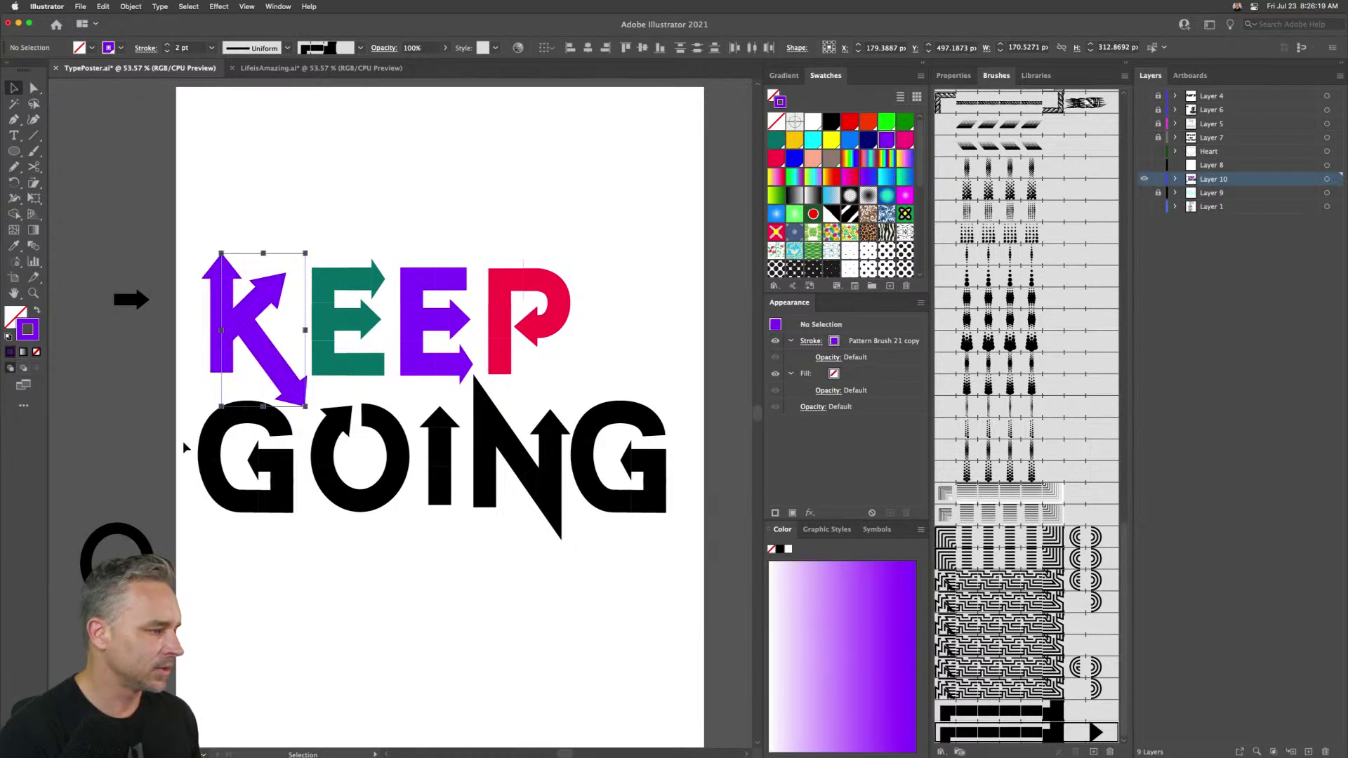
- Open the Celebration swatch library, enlarge it to look over its color groups, and close it
click(920, 78)
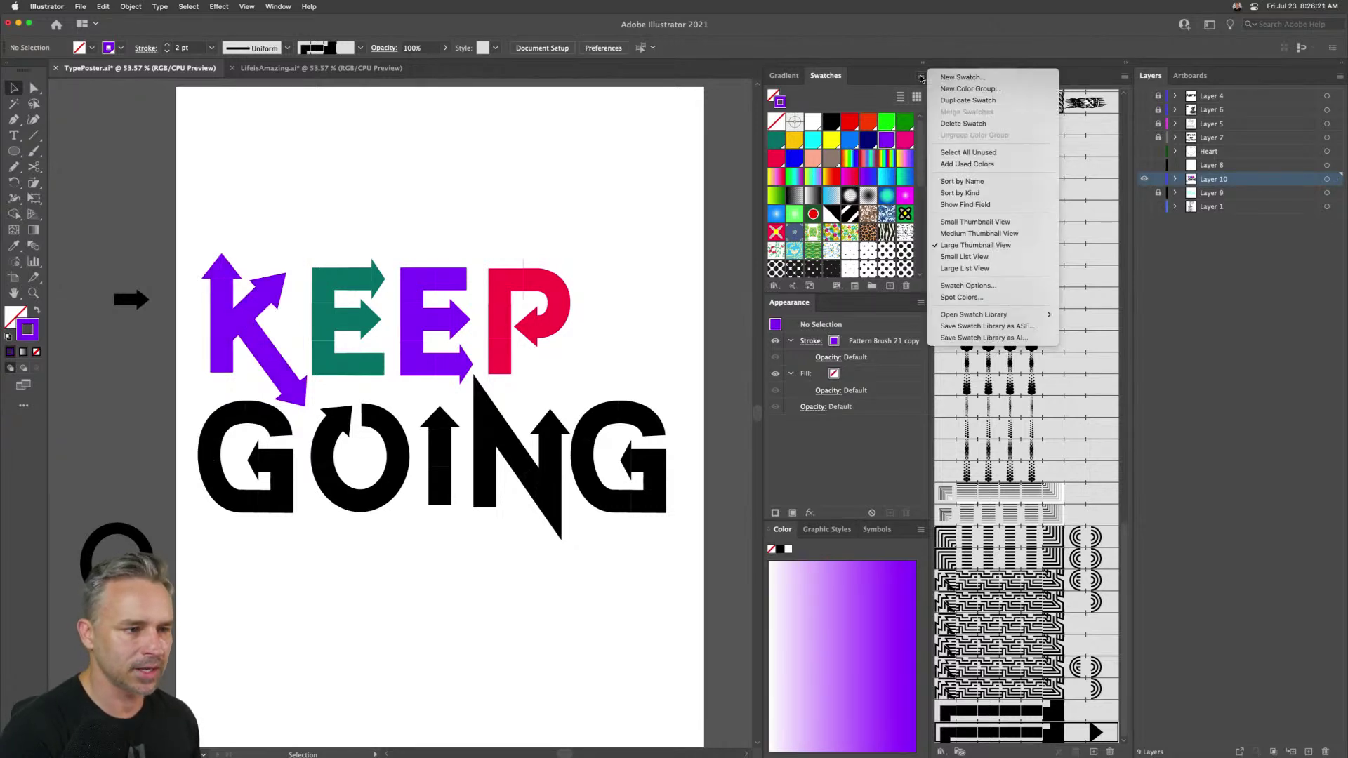
mouse_move(1019, 314)
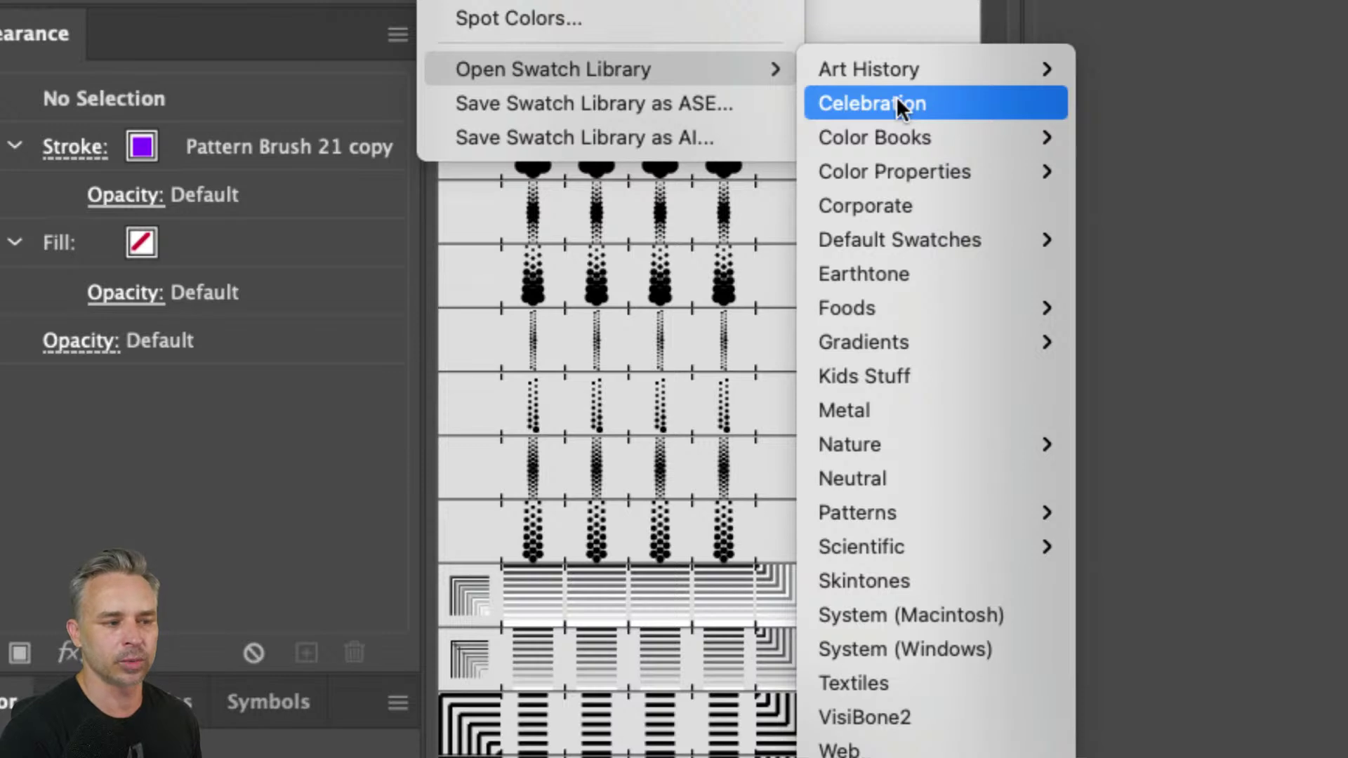
click(897, 98)
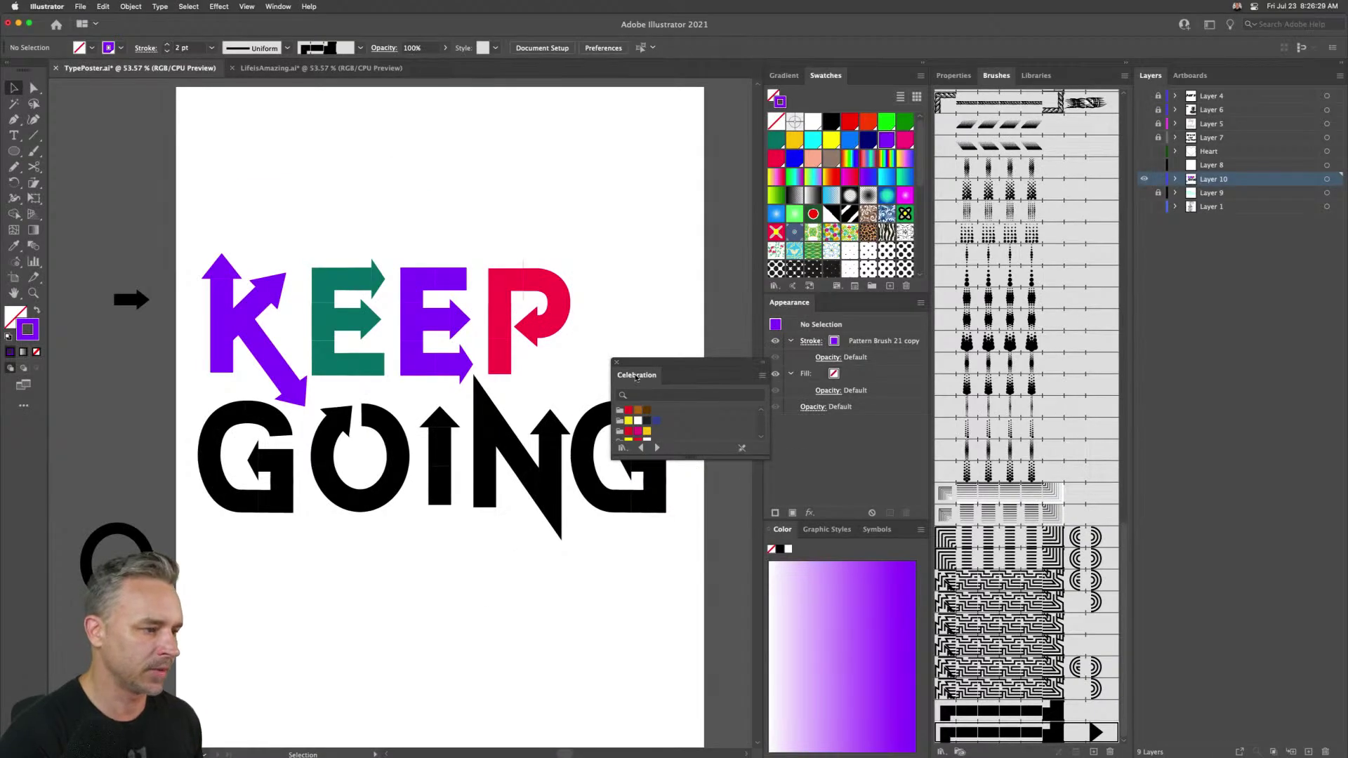
drag(636, 377, 637, 241)
drag(667, 322, 667, 585)
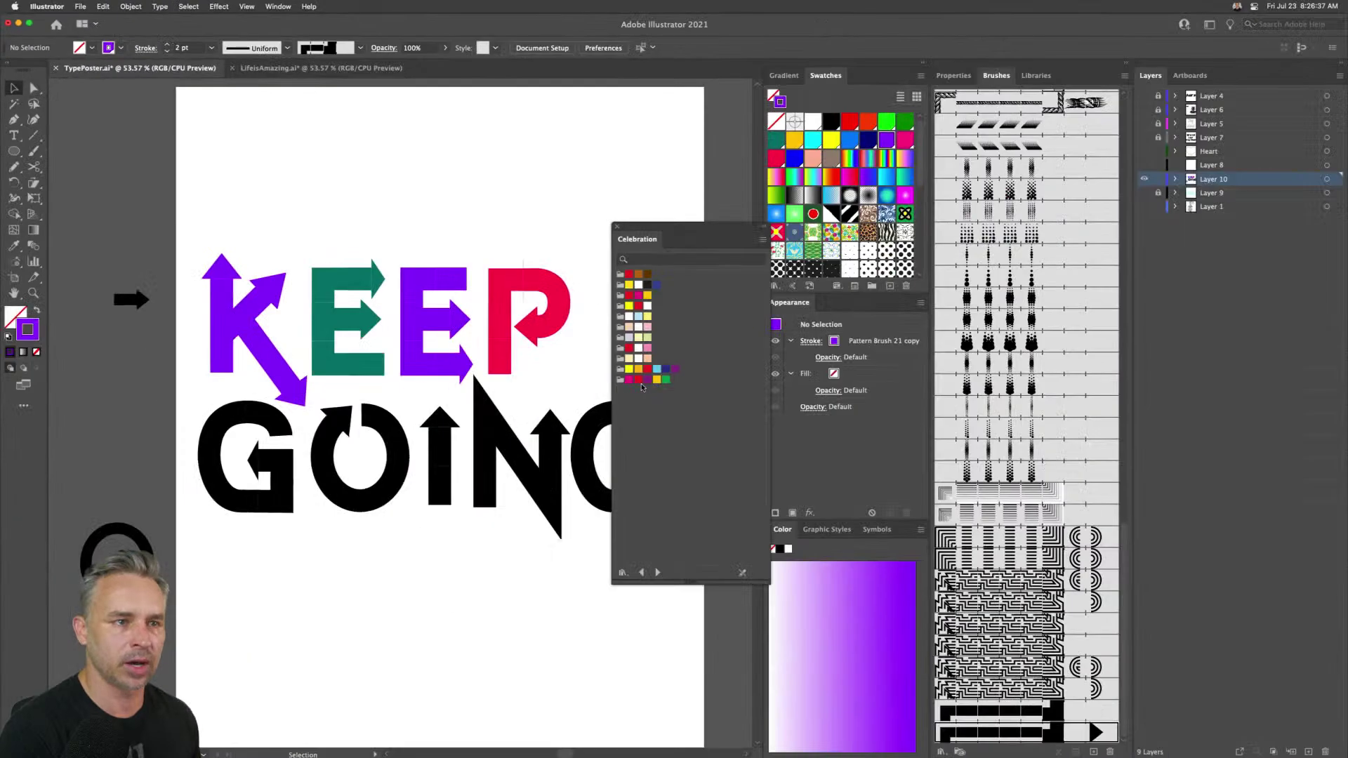
click(616, 228)
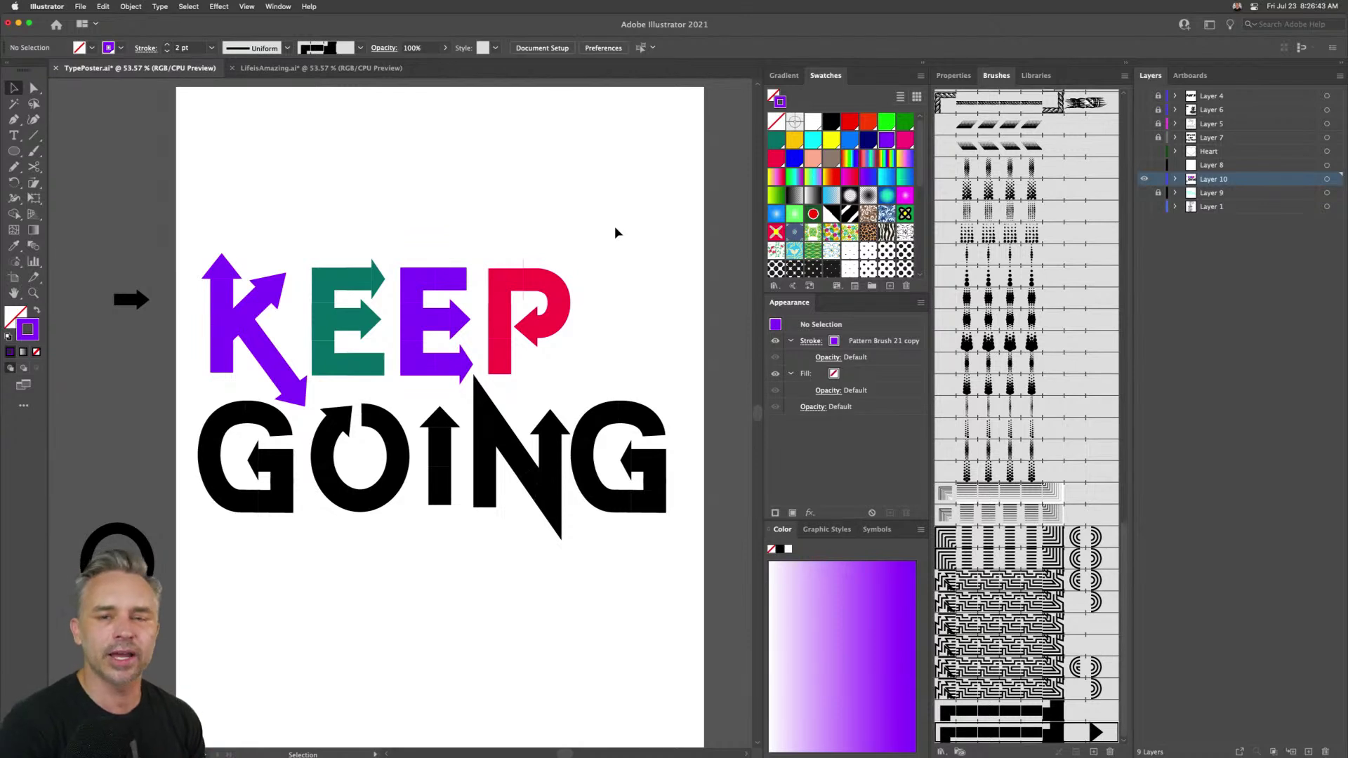
- Color the first G of GOING with the magenta pink swatch and the O with the medium blue swatch
drag(180, 433, 267, 512)
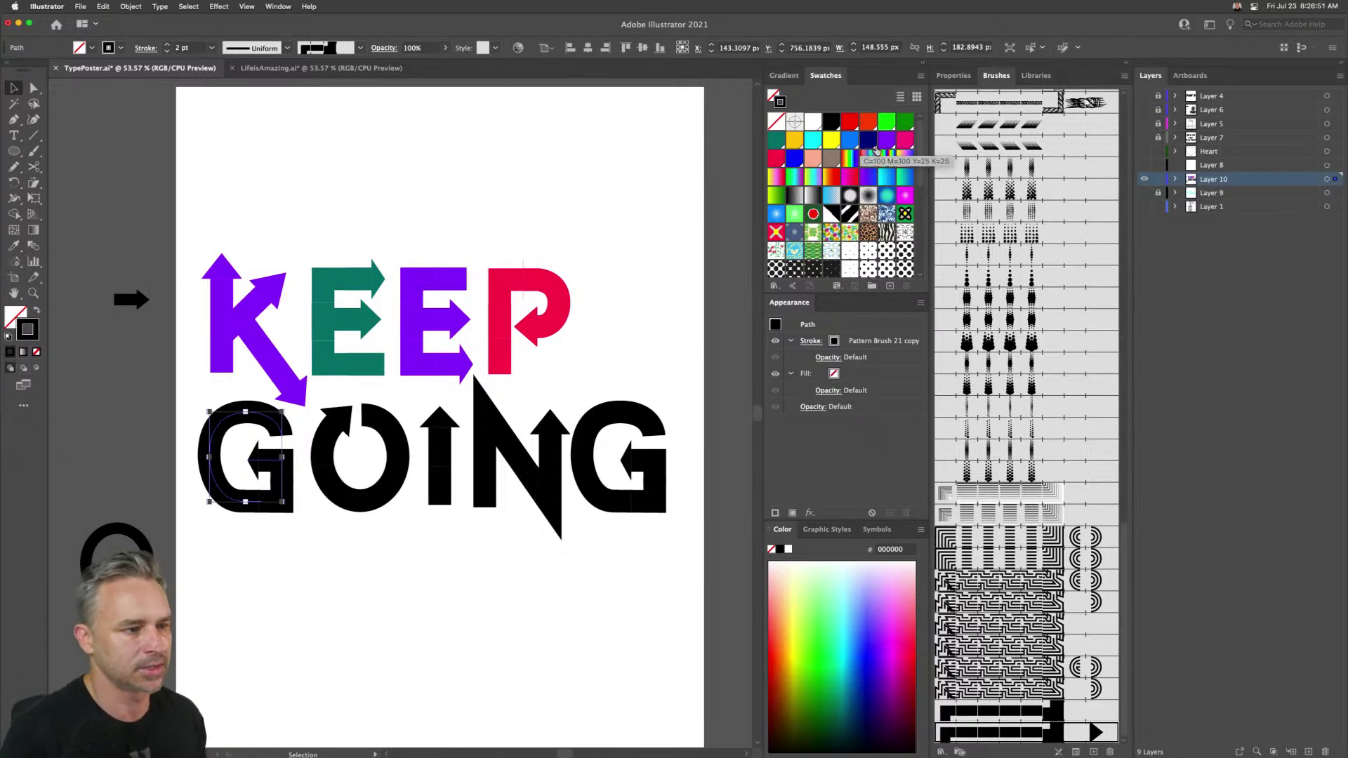
click(849, 123)
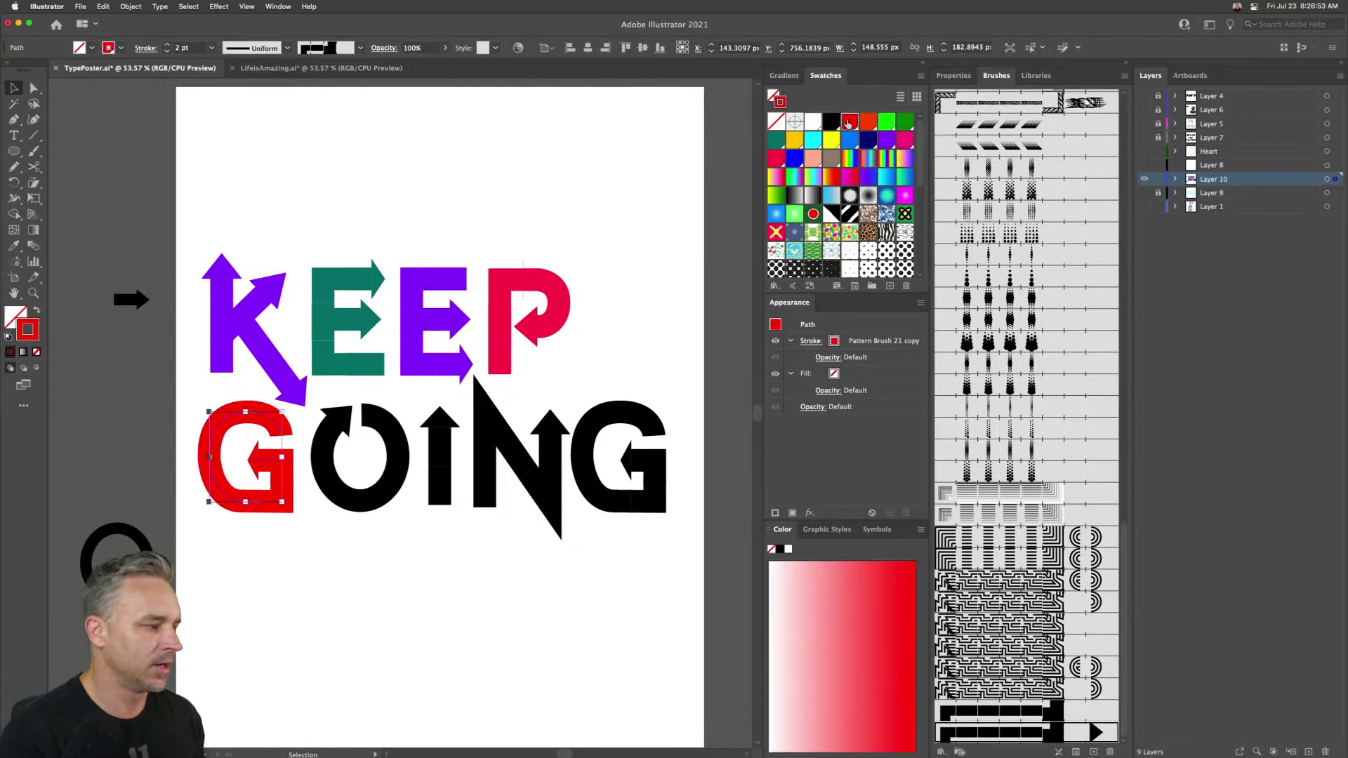
click(905, 140)
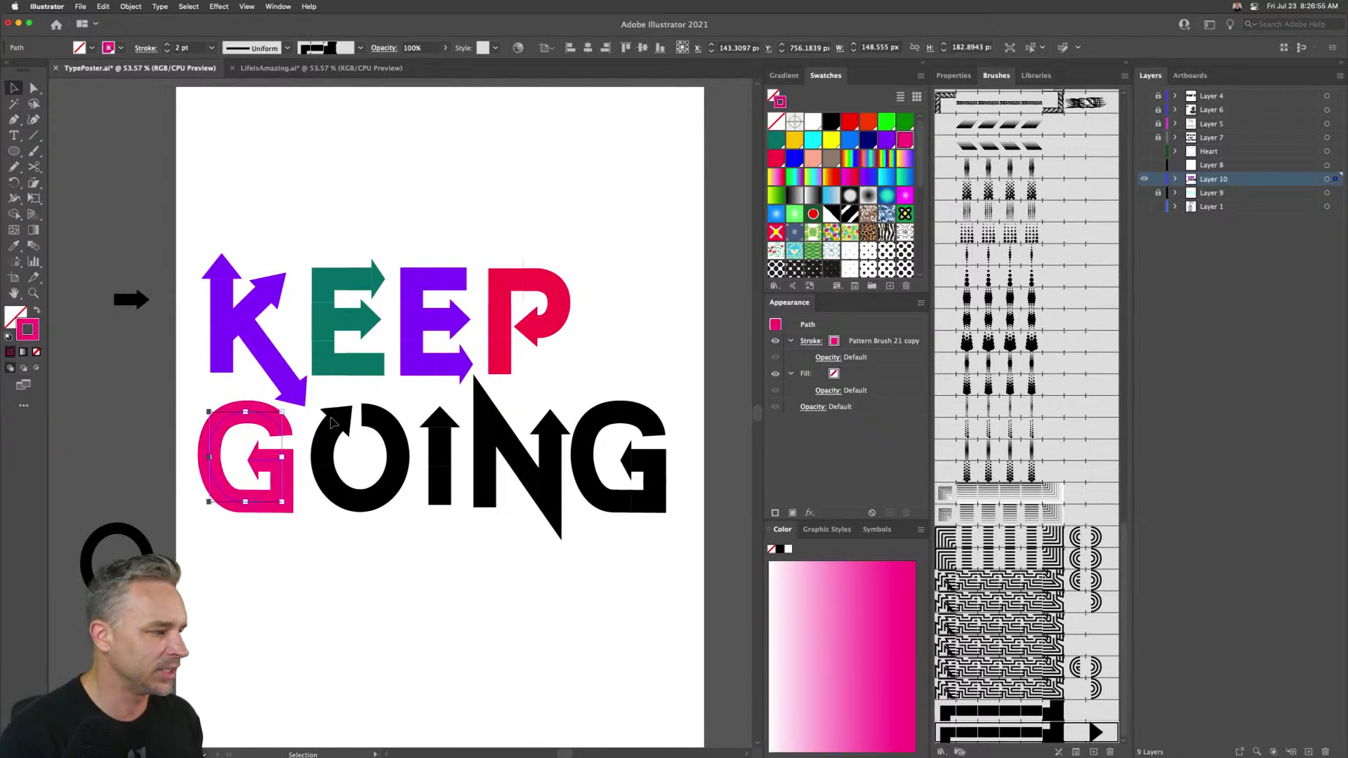
click(333, 422)
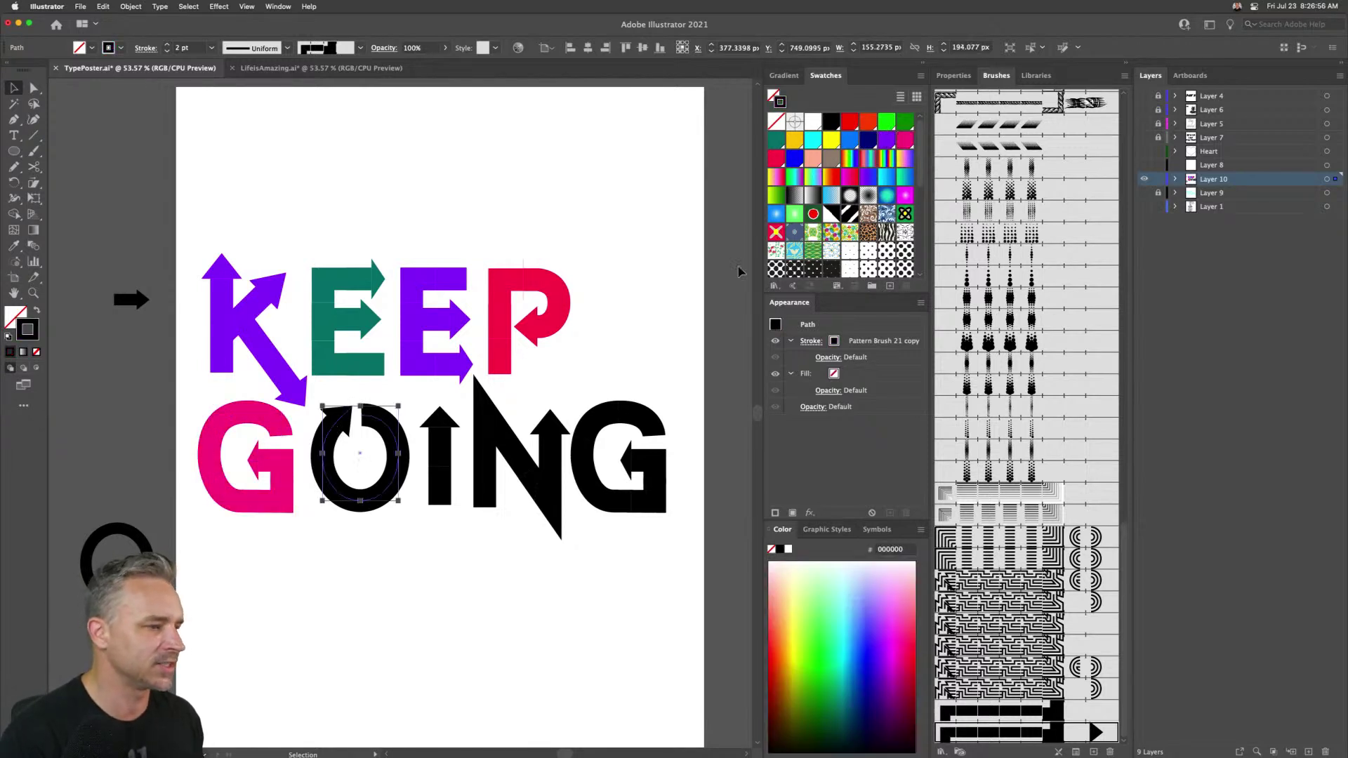
click(813, 140)
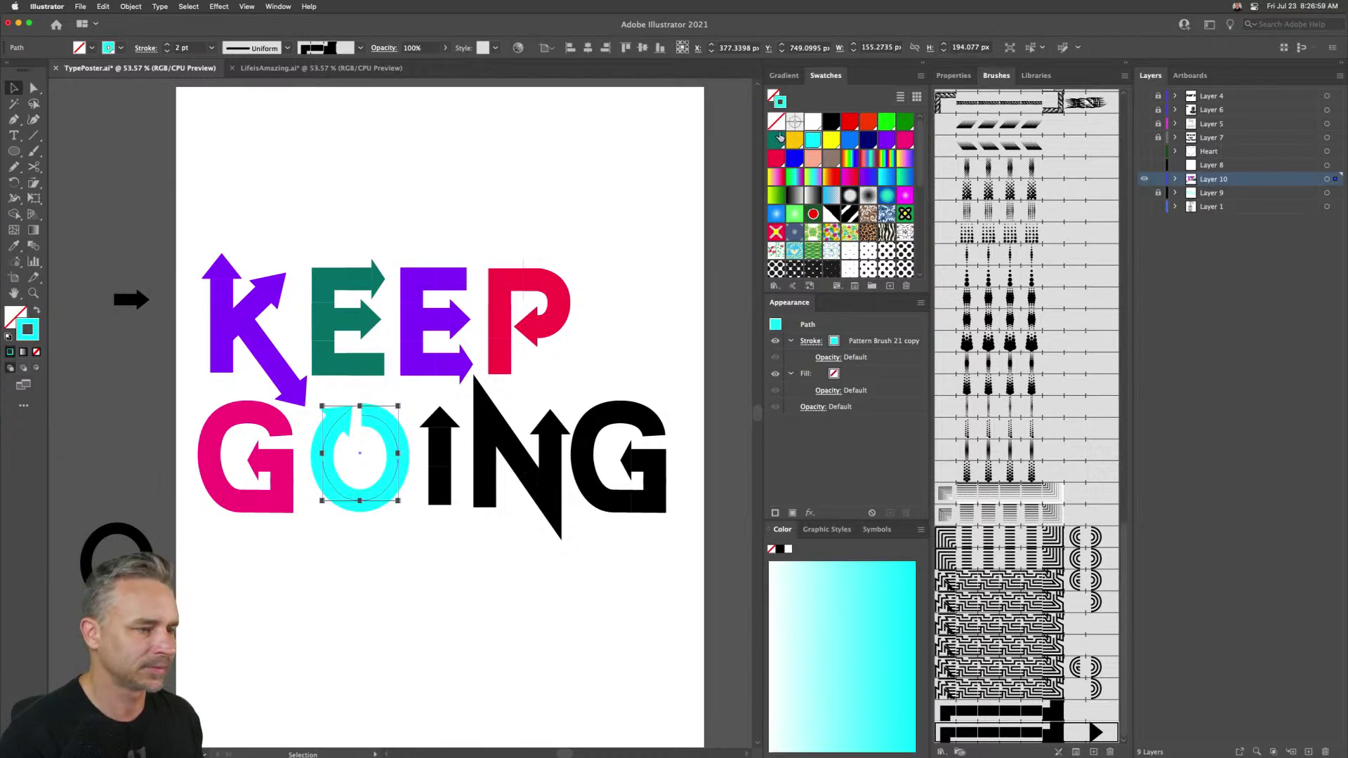
click(851, 140)
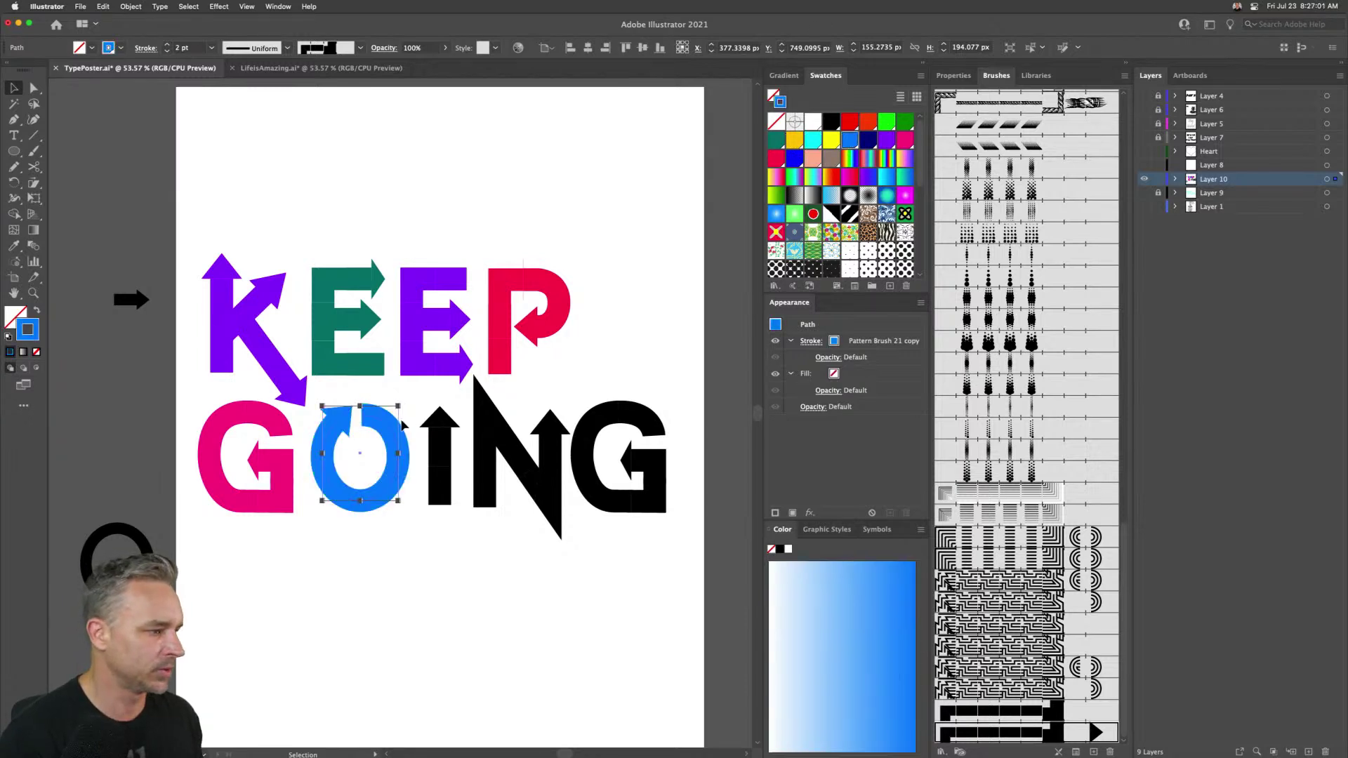
- Color the I of GOING with the bright green swatch and edit that global swatch to R 0, G 190, B 132 with preview enabled
click(428, 438)
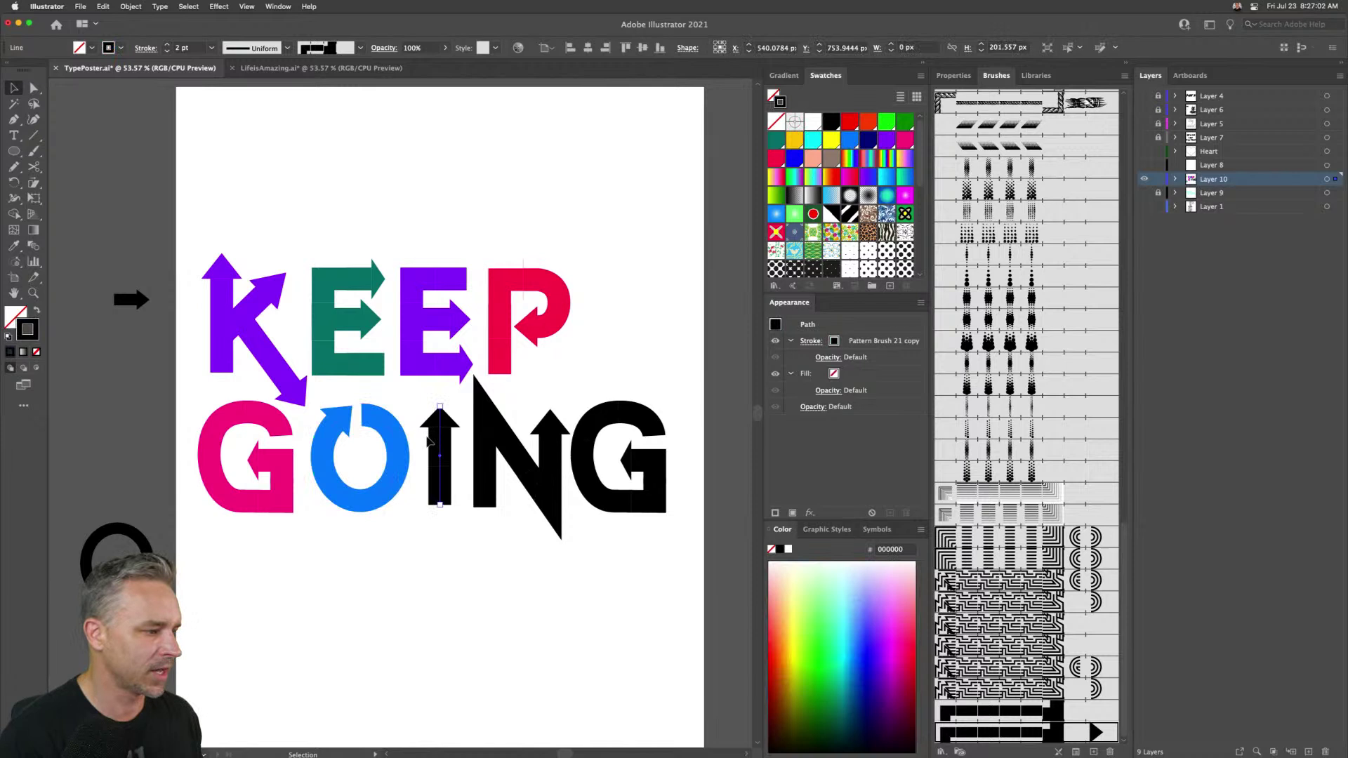
click(888, 123)
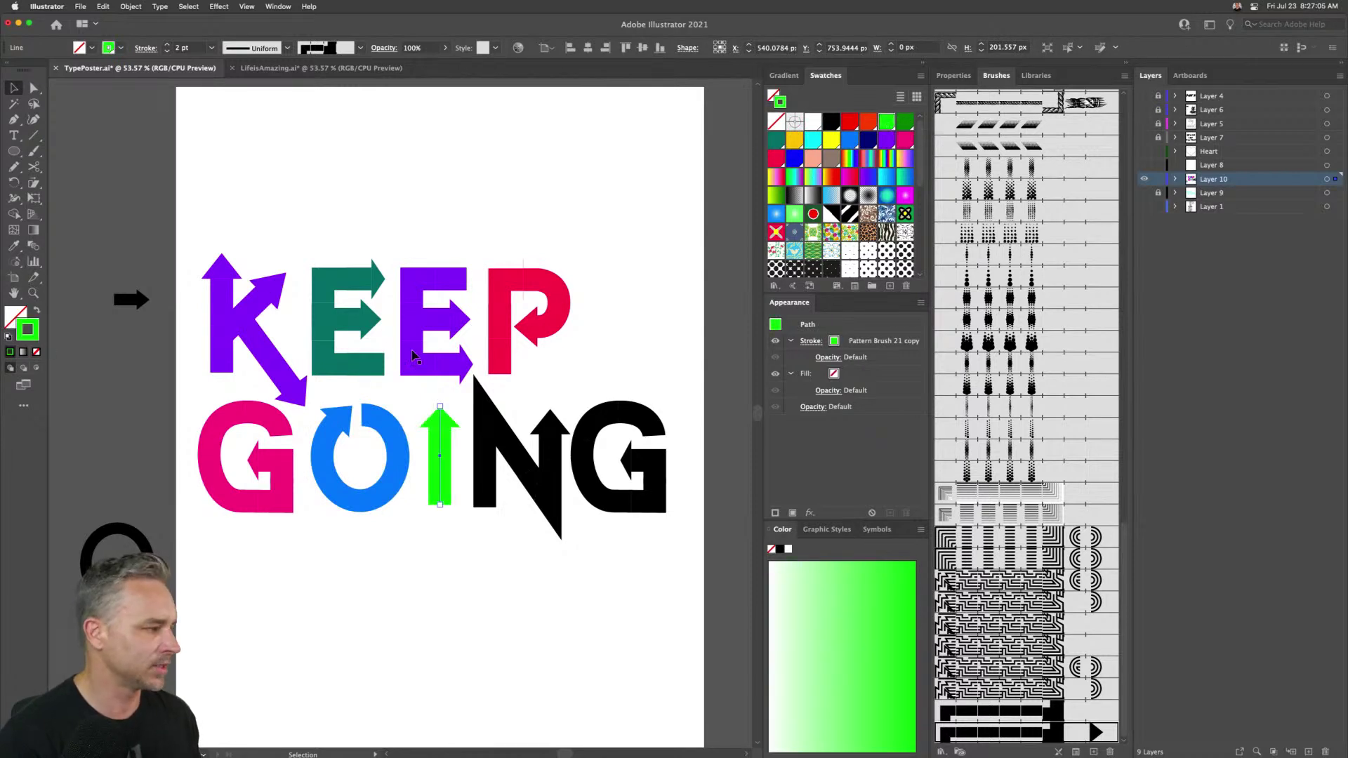
double_click(887, 124)
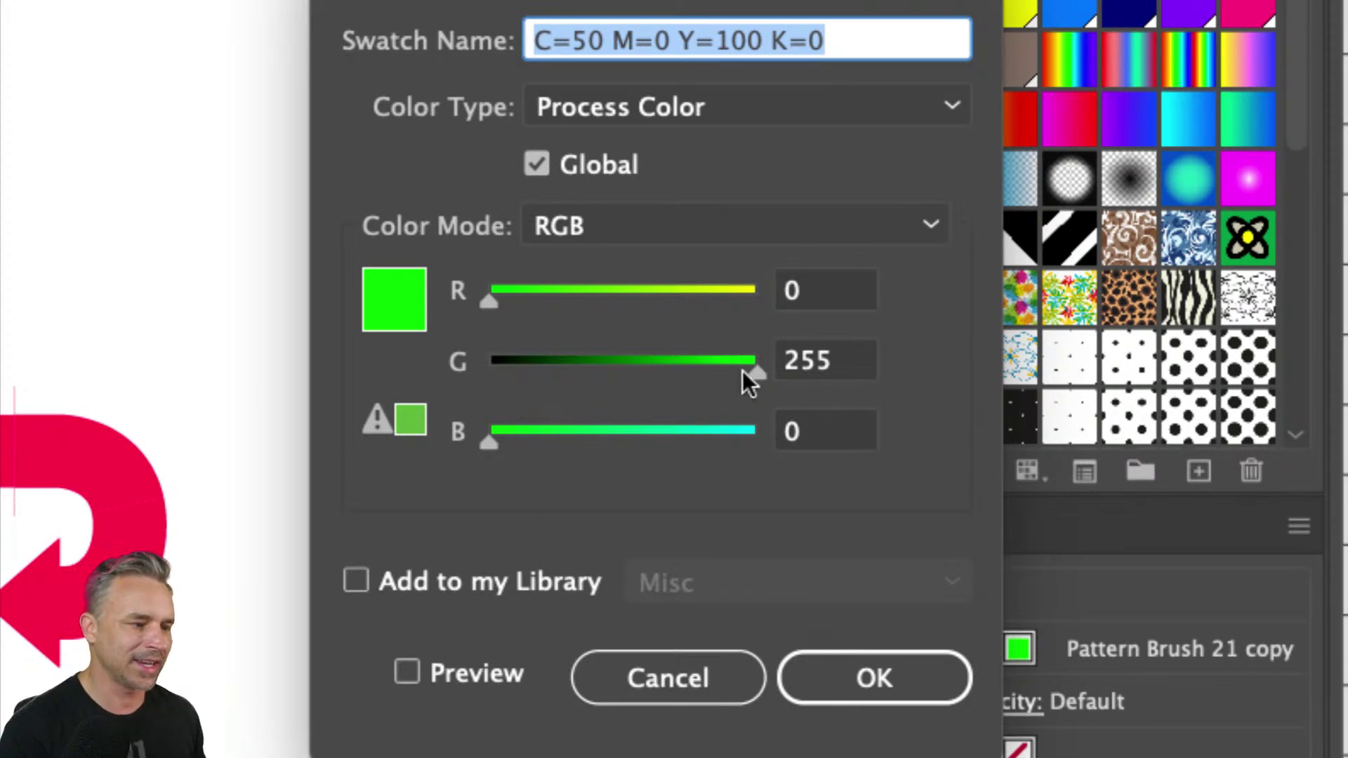
drag(749, 372, 683, 372)
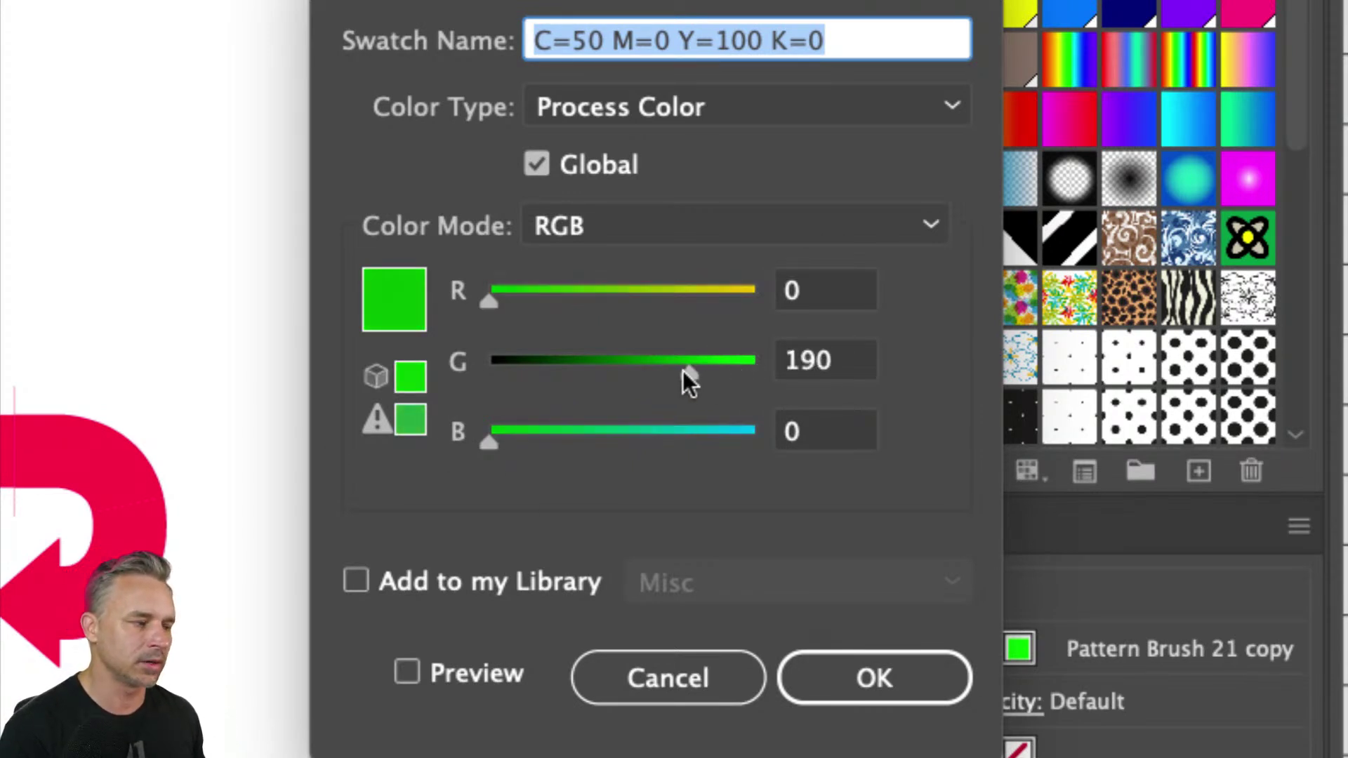
drag(491, 441, 577, 441)
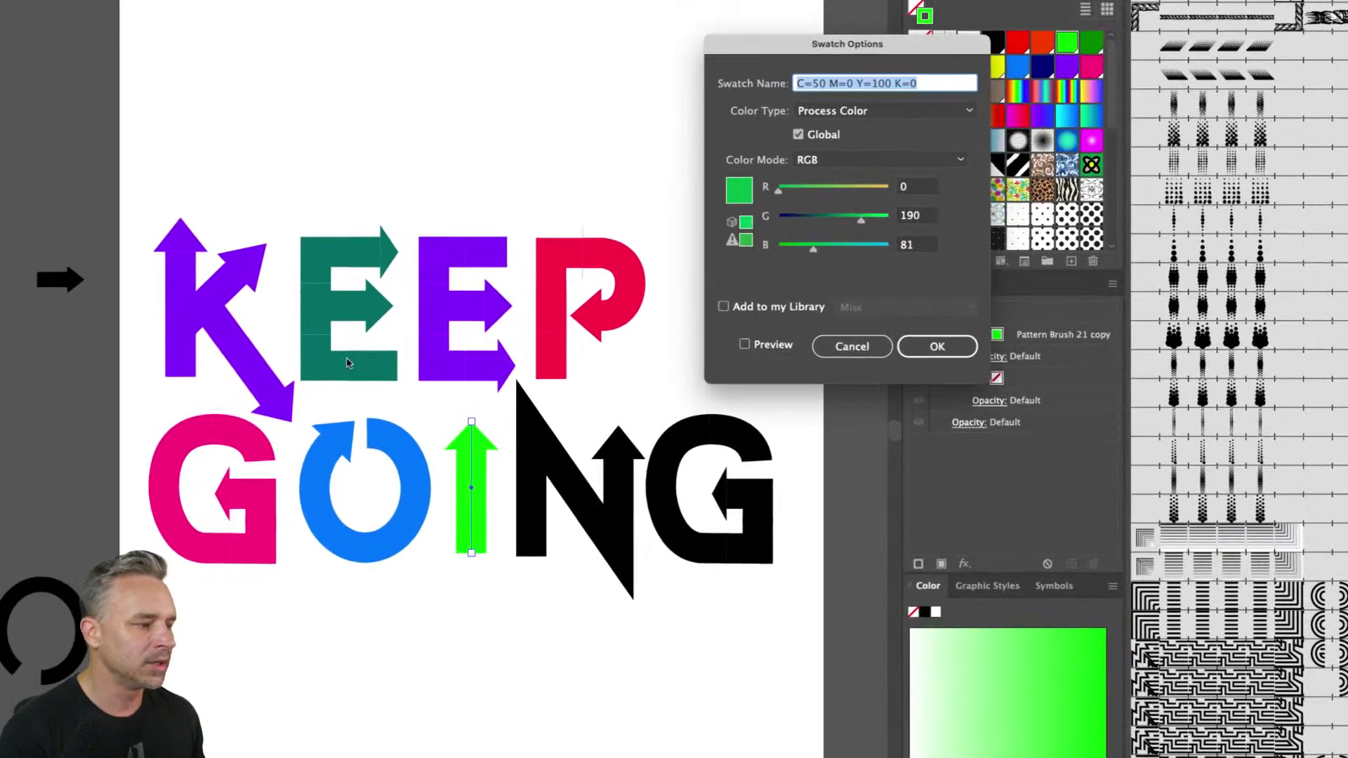
drag(822, 253, 837, 253)
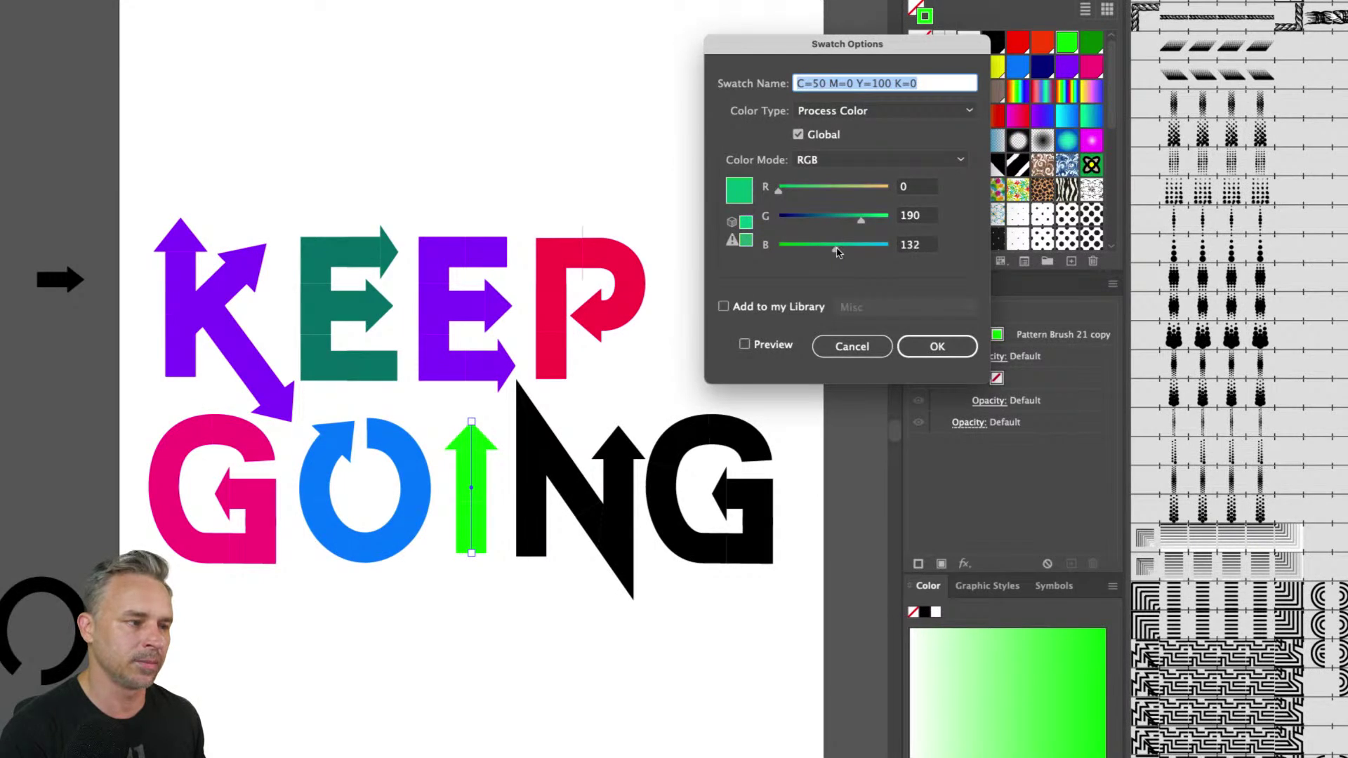
click(745, 344)
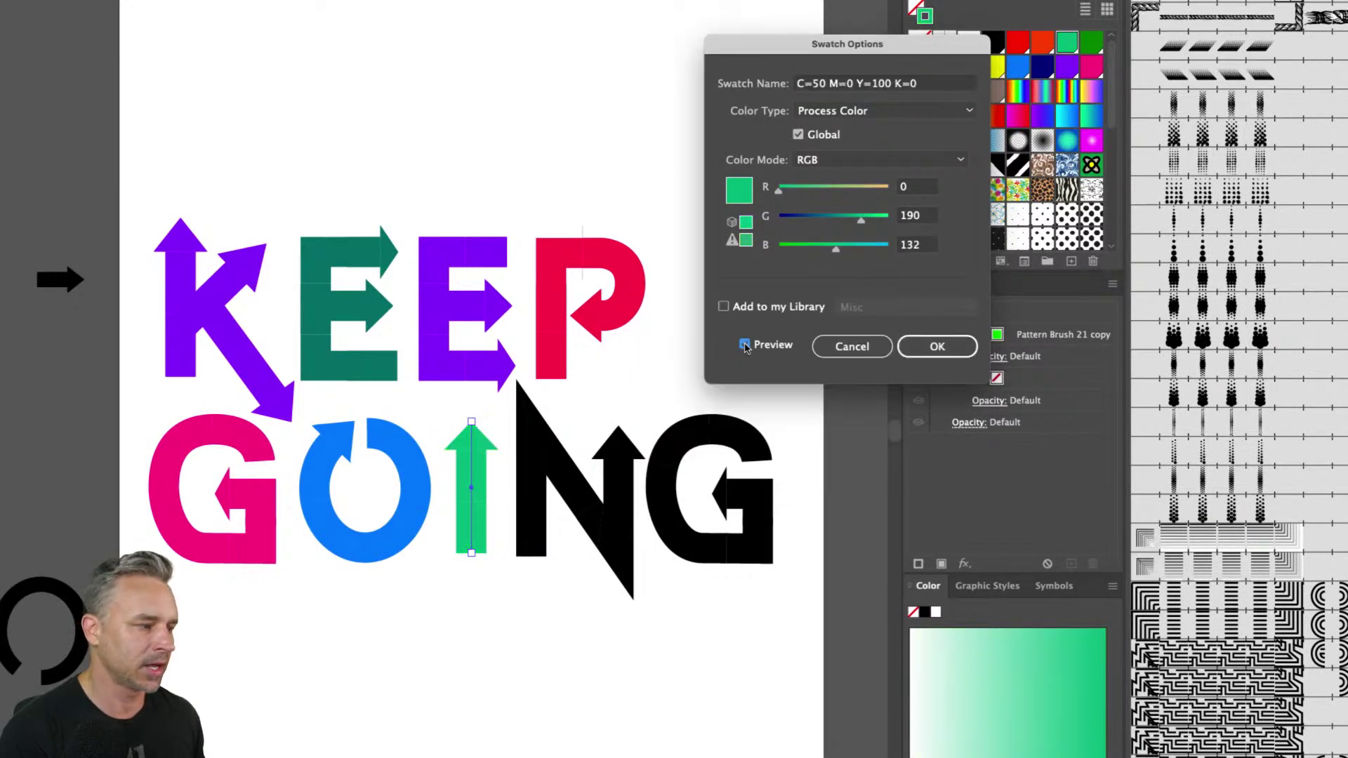
click(938, 346)
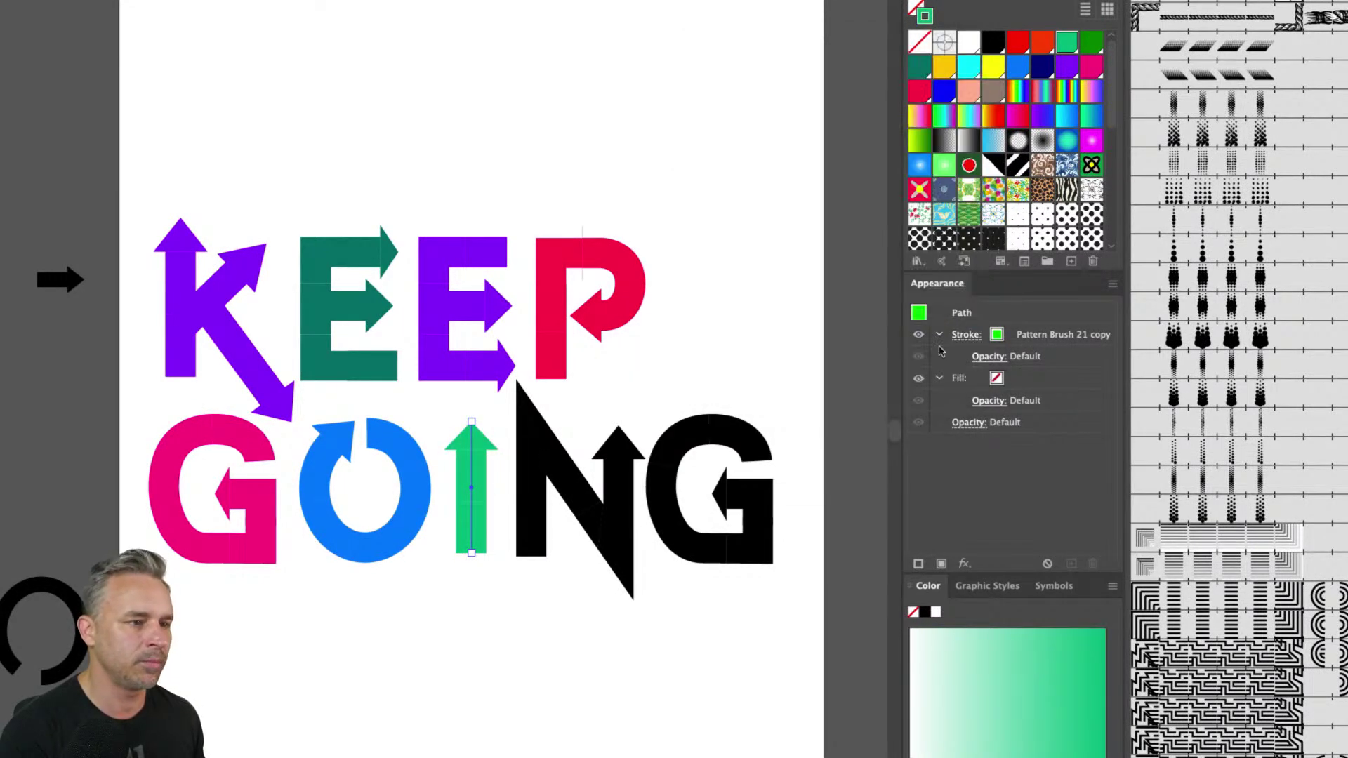
- Color the first E of KEEP with the edited green swatch and the N of GOING with the magenta pink swatch
click(351, 253)
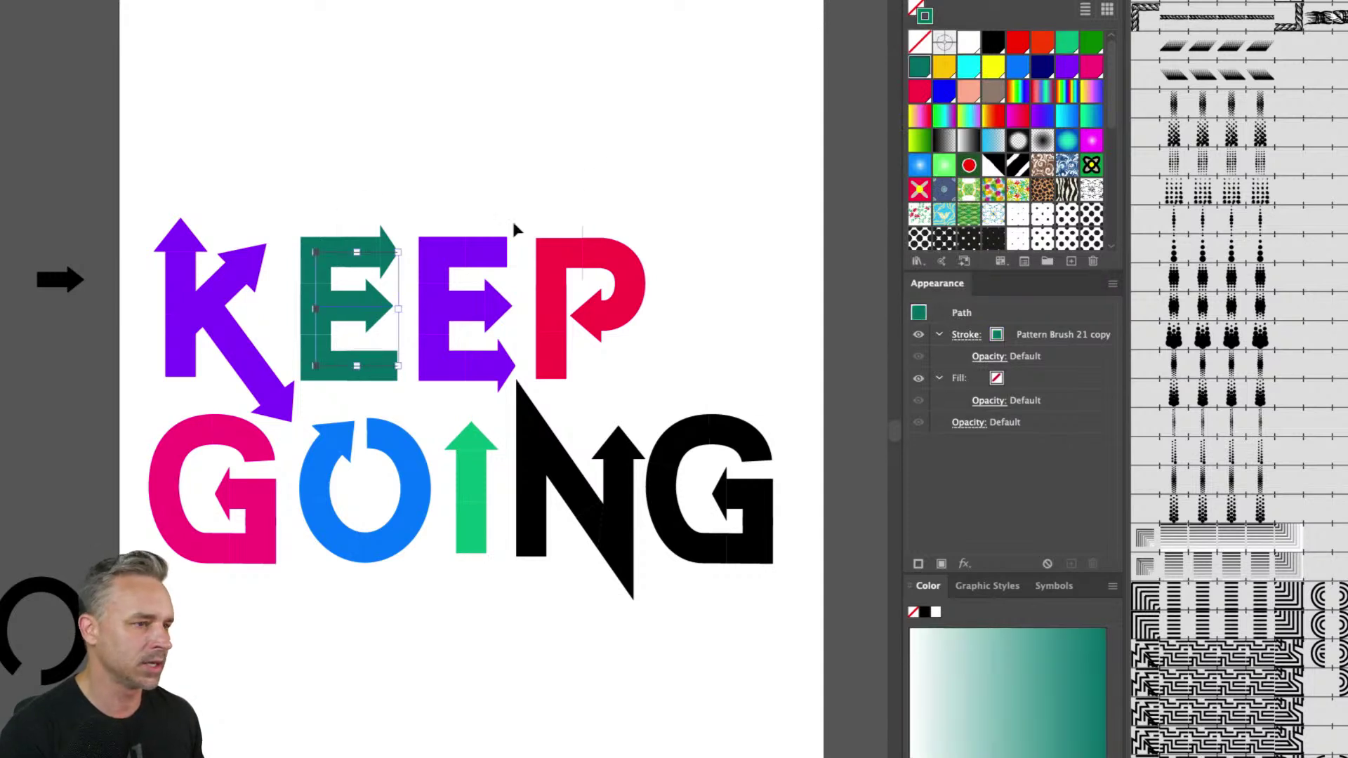
click(1066, 43)
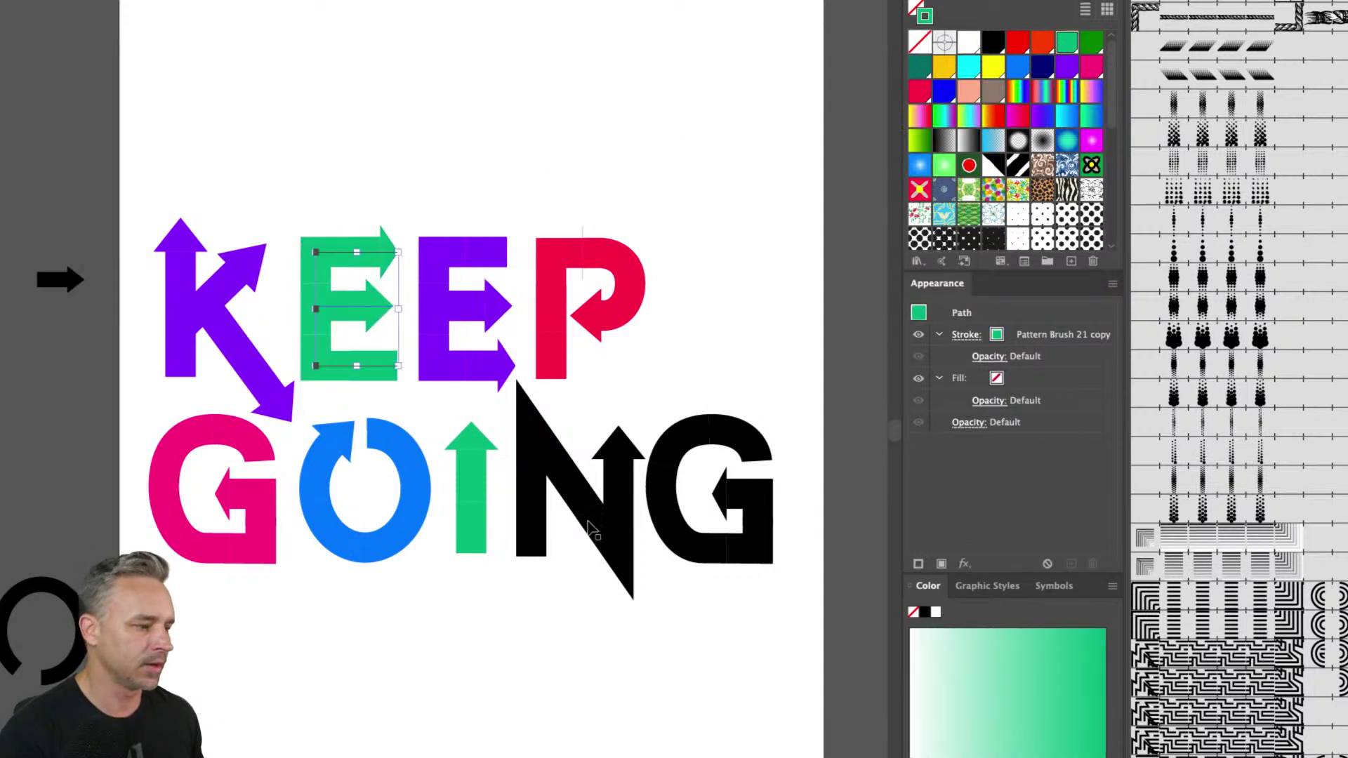
click(534, 480)
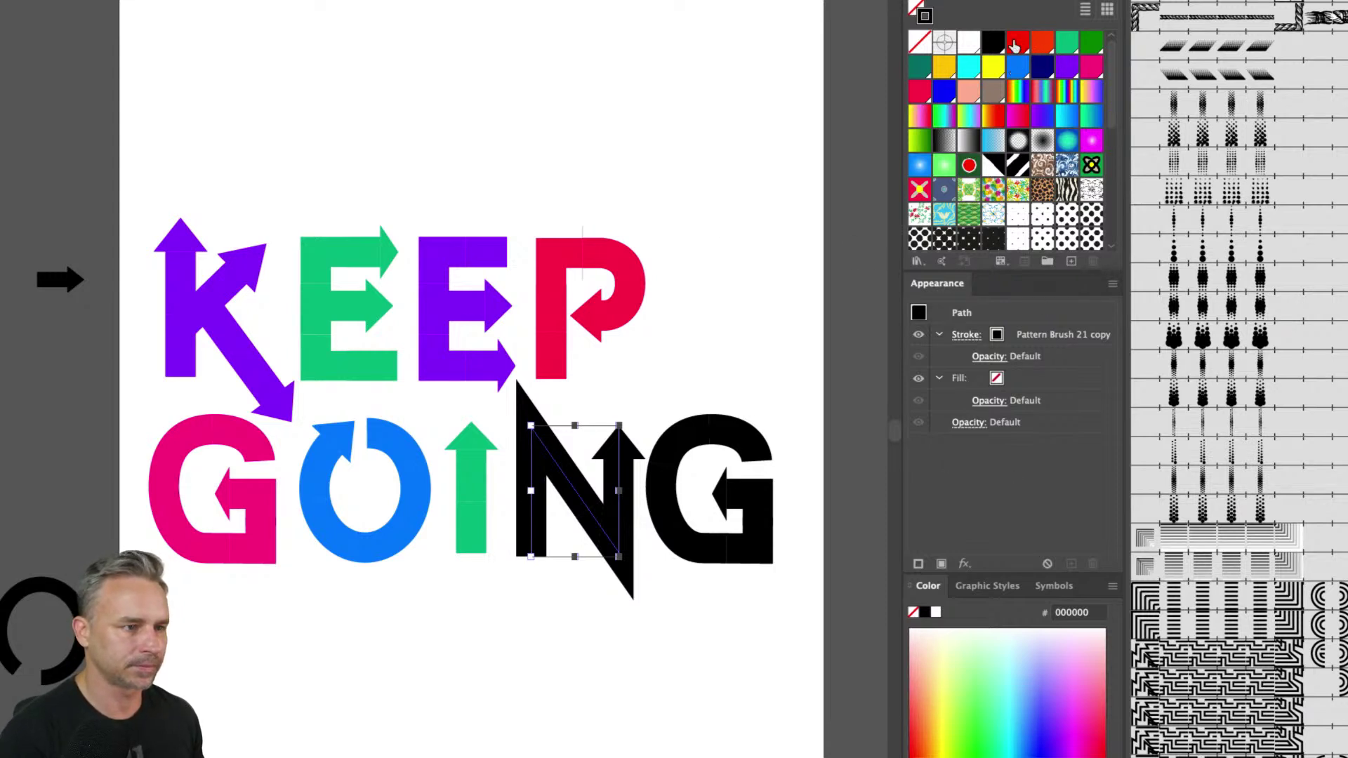
click(1015, 43)
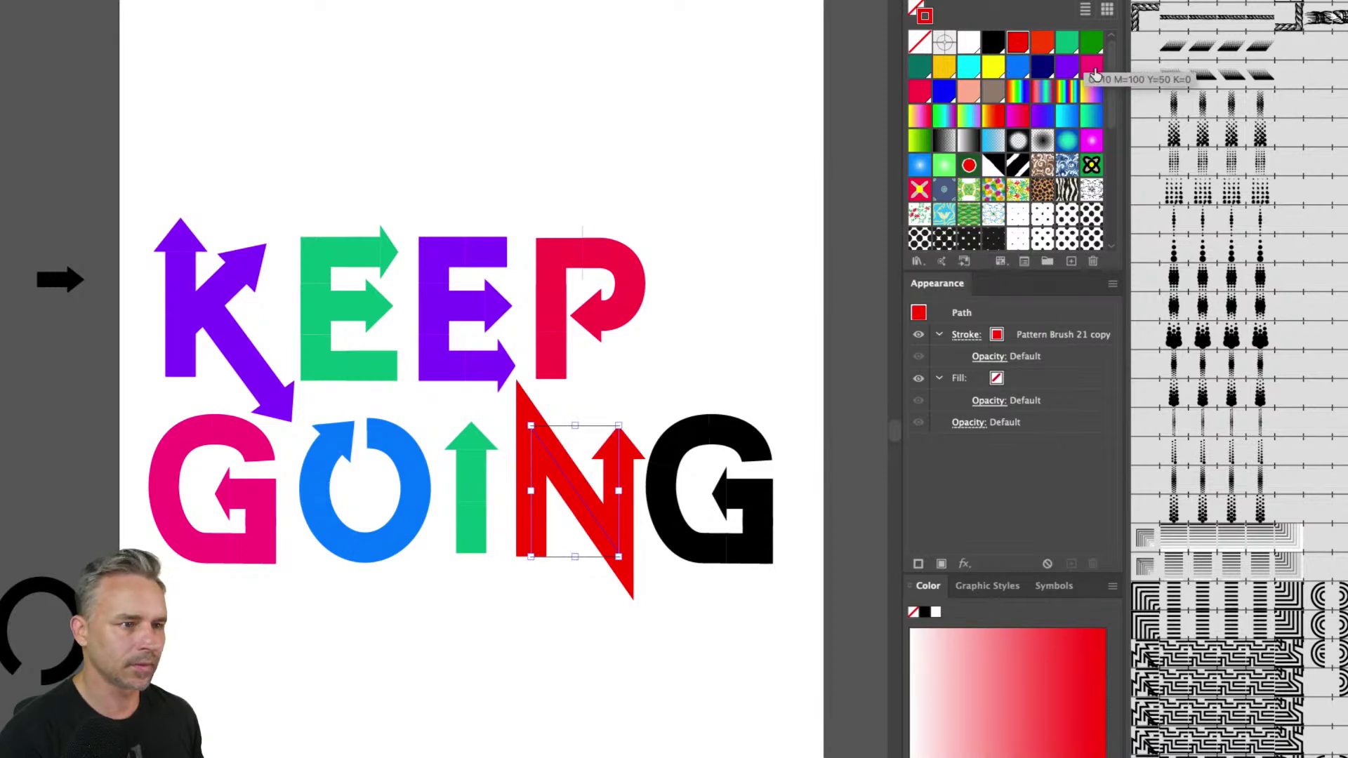
click(1091, 66)
click(670, 380)
drag(546, 195, 295, 516)
click(335, 181)
click(572, 242)
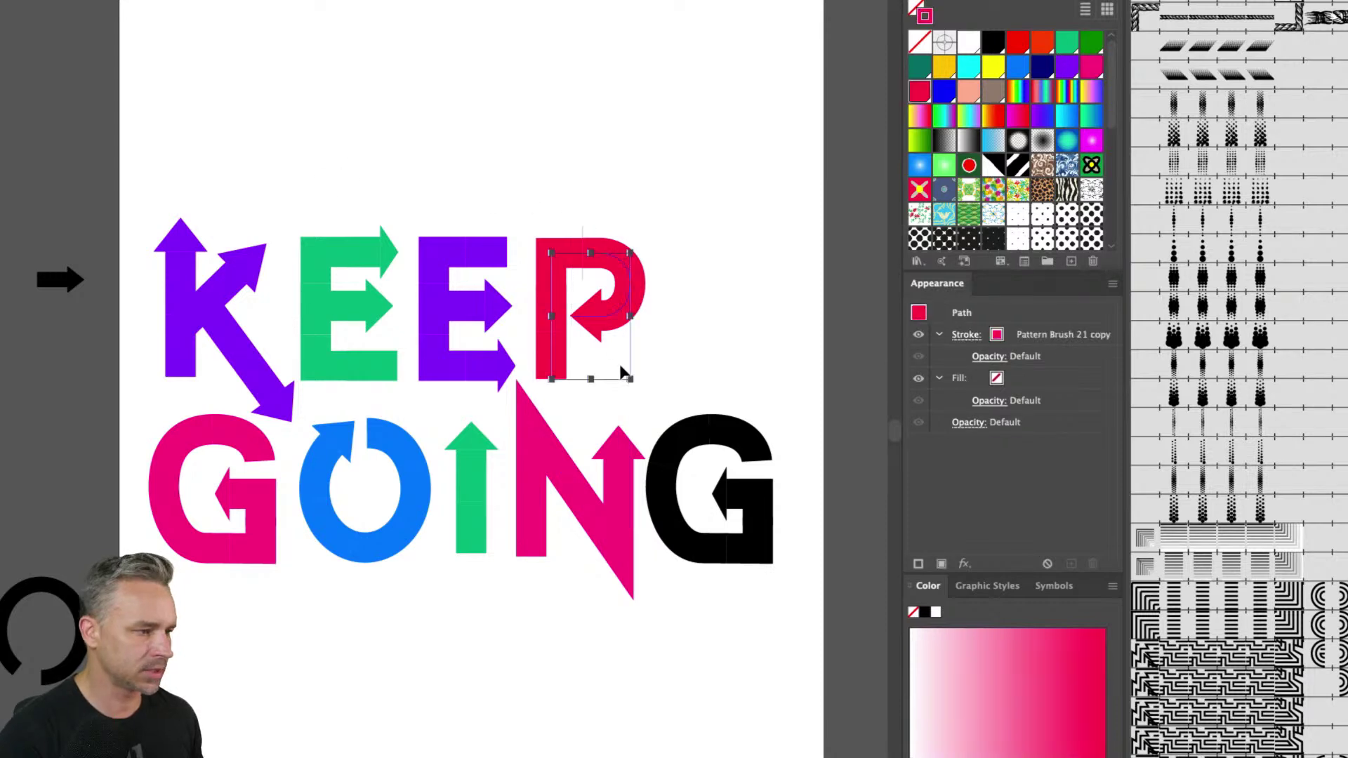
- Color the last G of GOING blue by sampling the O with the Eyedropper, and deselect it
click(746, 555)
key(i)
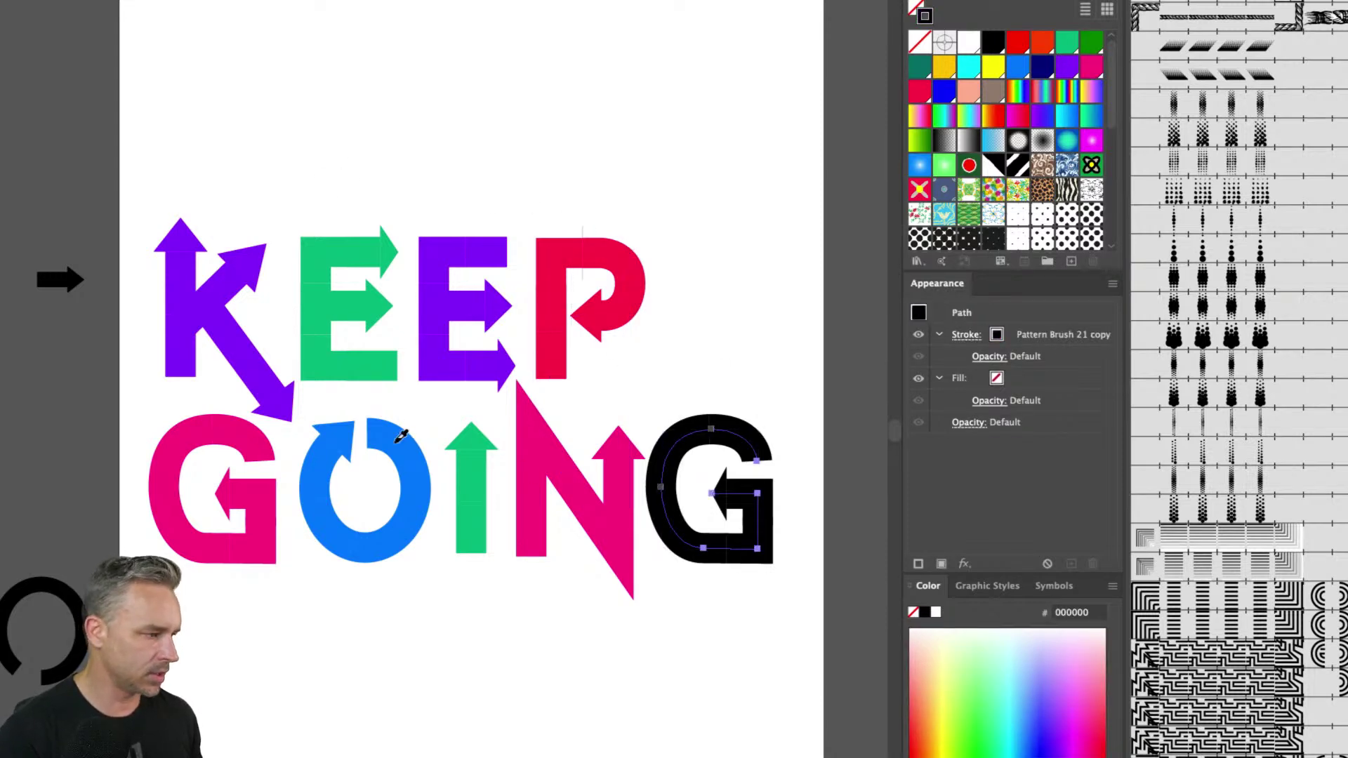
click(379, 449)
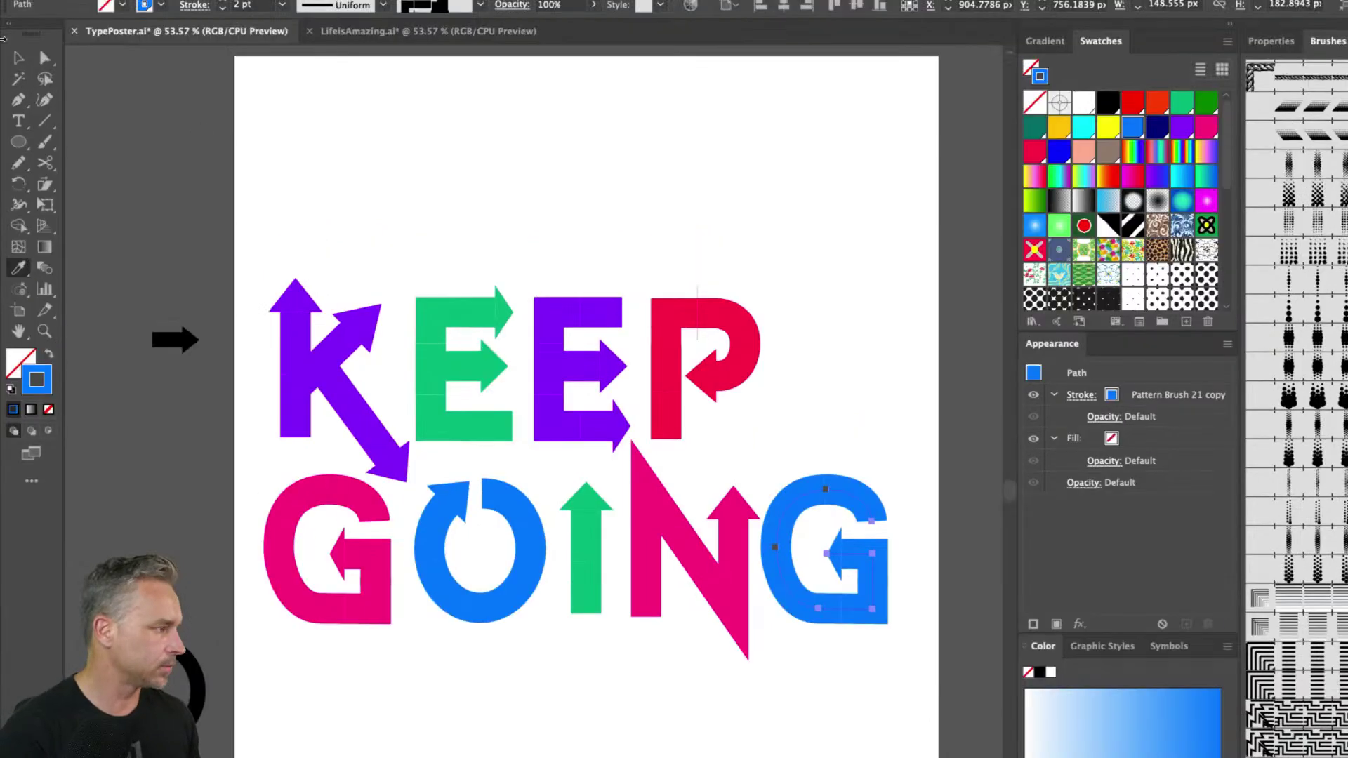
key(v)
click(403, 235)
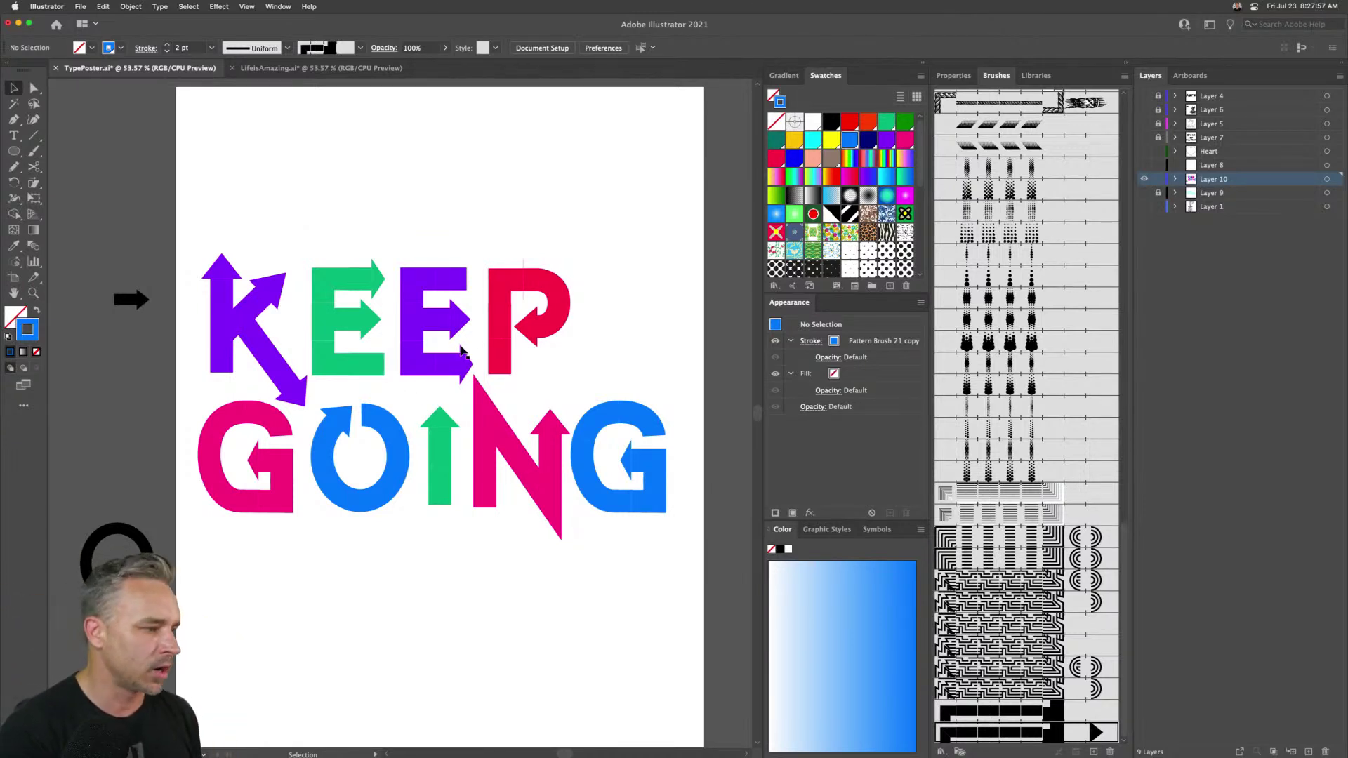
- Recolor the P of KEEP green by sampling the first E with the Eyedropper, and clear the selection
click(503, 338)
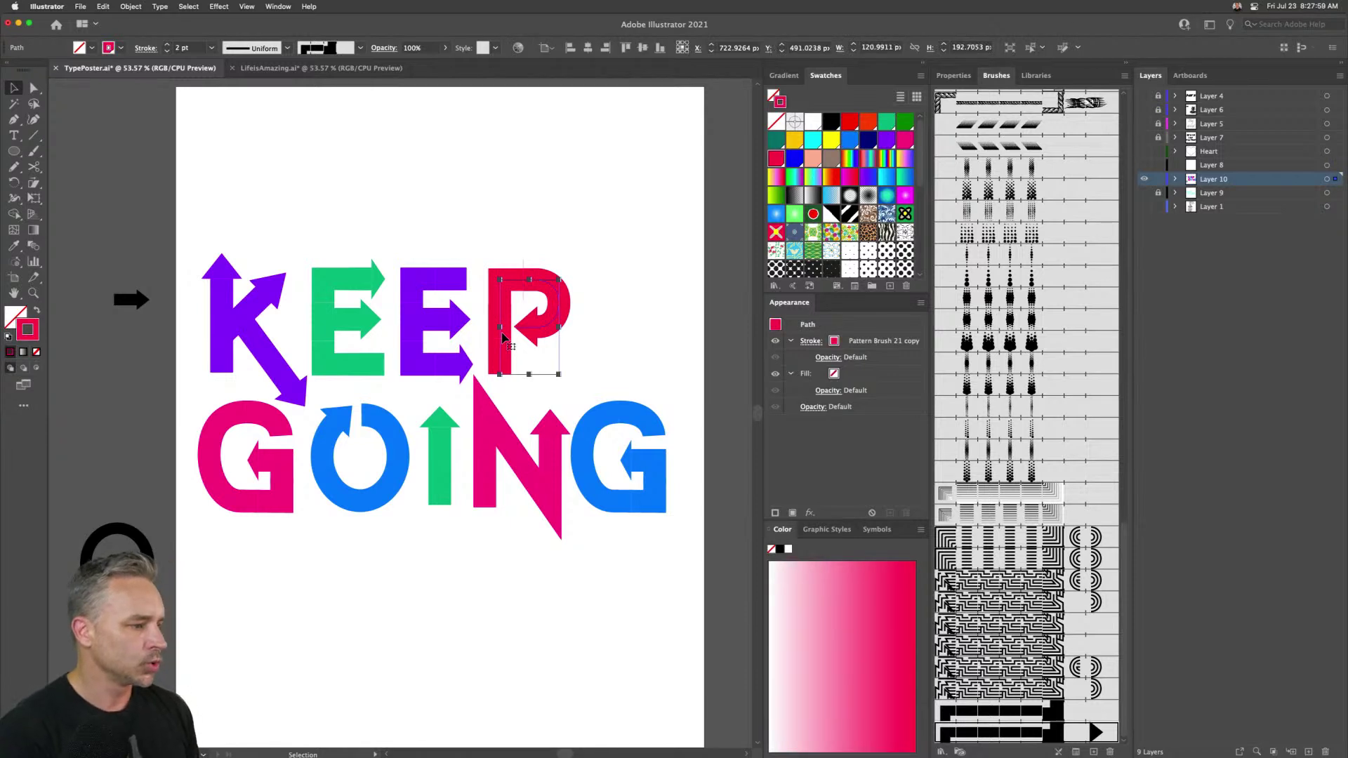
key(i)
click(327, 309)
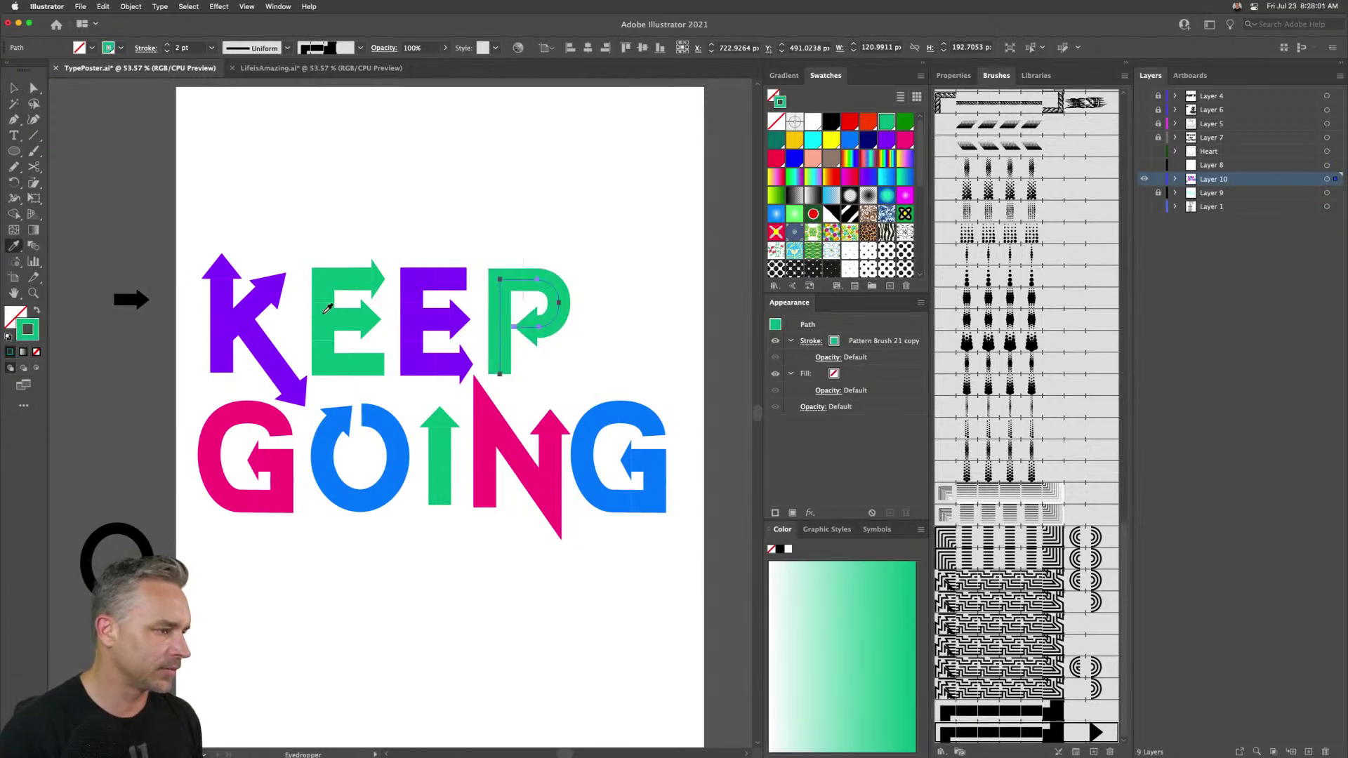
click(13, 88)
drag(203, 219, 266, 332)
click(315, 186)
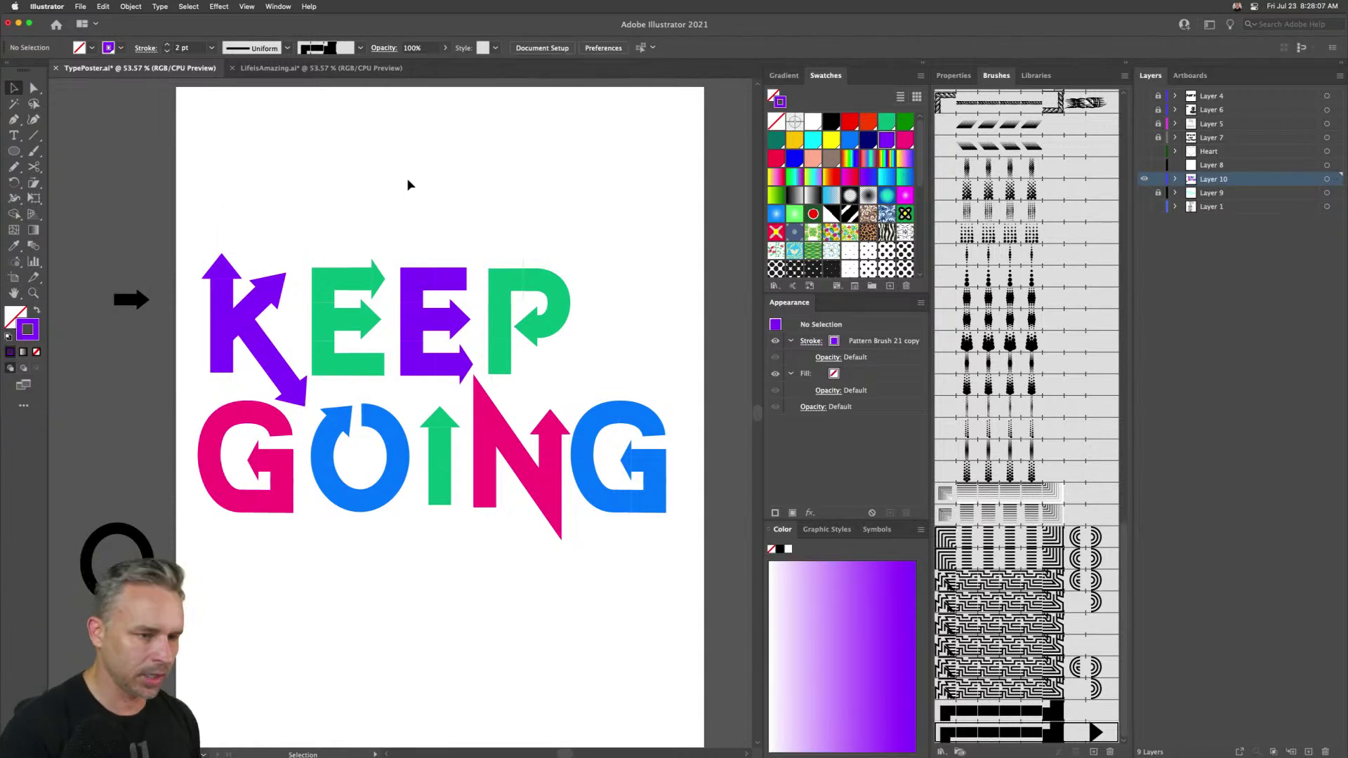
- Duplicate Layer 10 and hide the original layer, leaving only the copy visible
drag(1235, 183, 1283, 677)
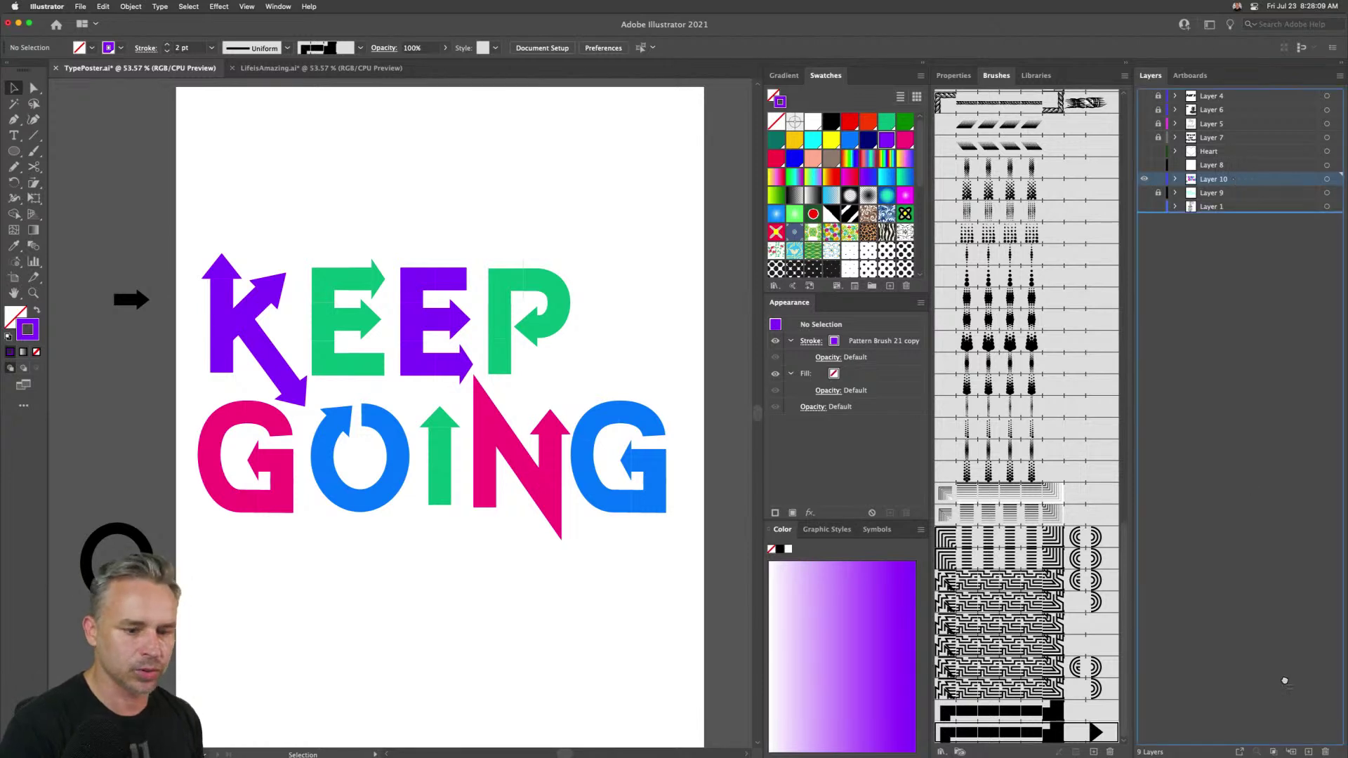
drag(1313, 741, 1309, 750)
click(1144, 193)
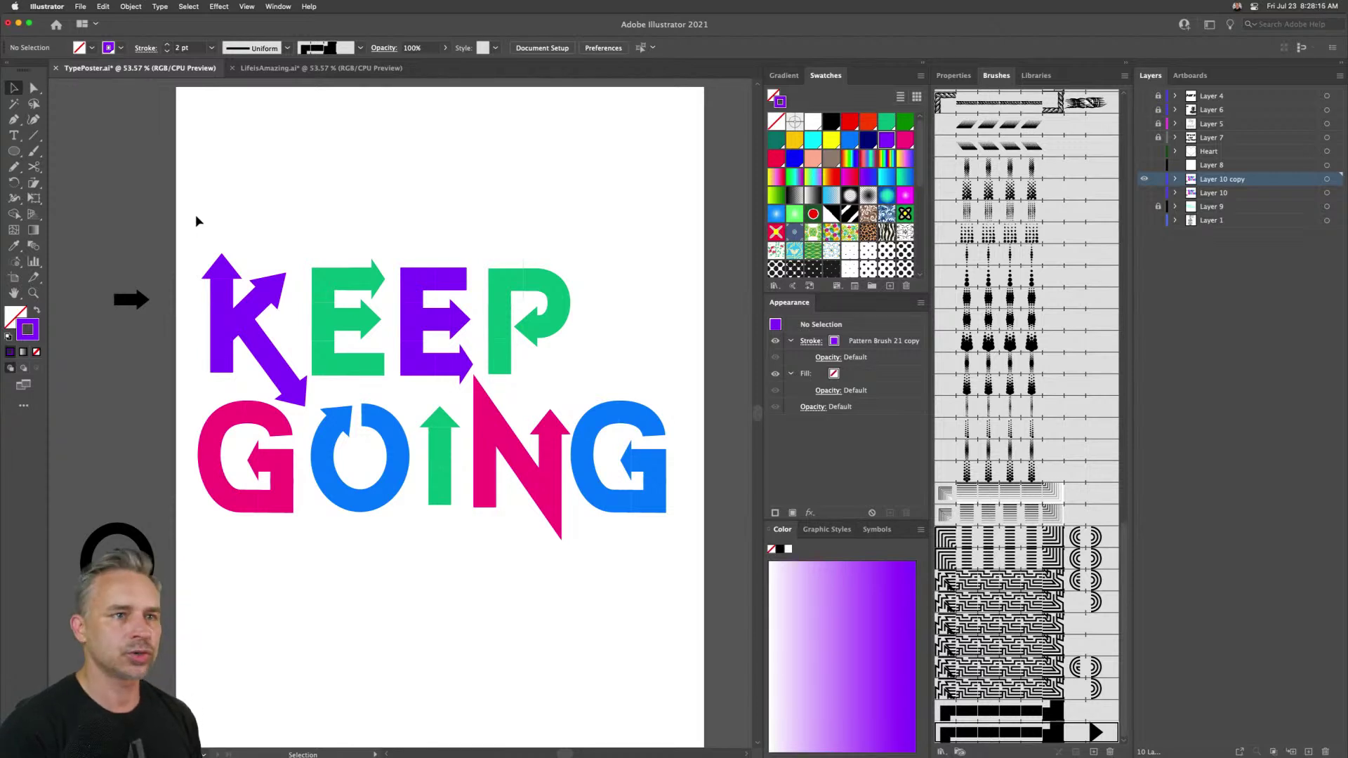
- Select all the KEEP GOING lettering on the layer copy and expand its appearance
drag(196, 216, 643, 579)
click(130, 6)
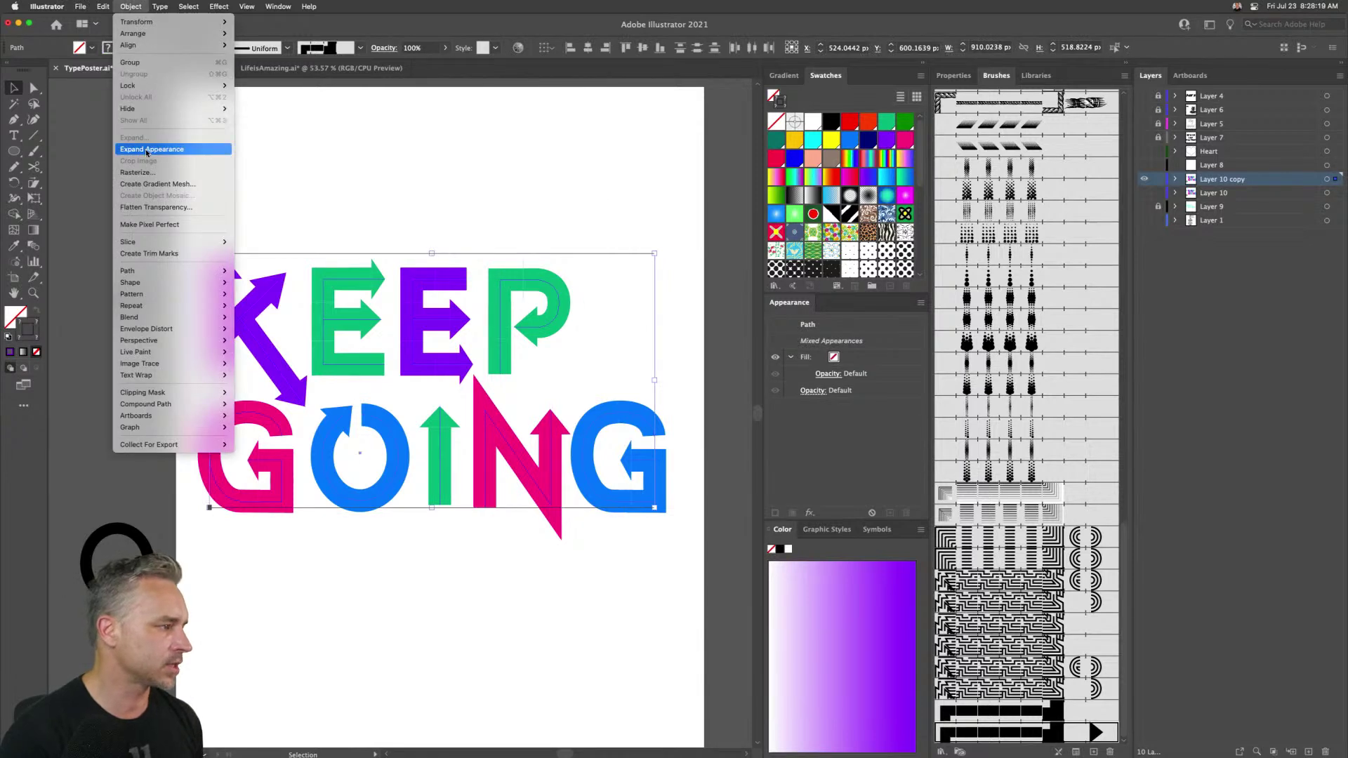
click(147, 148)
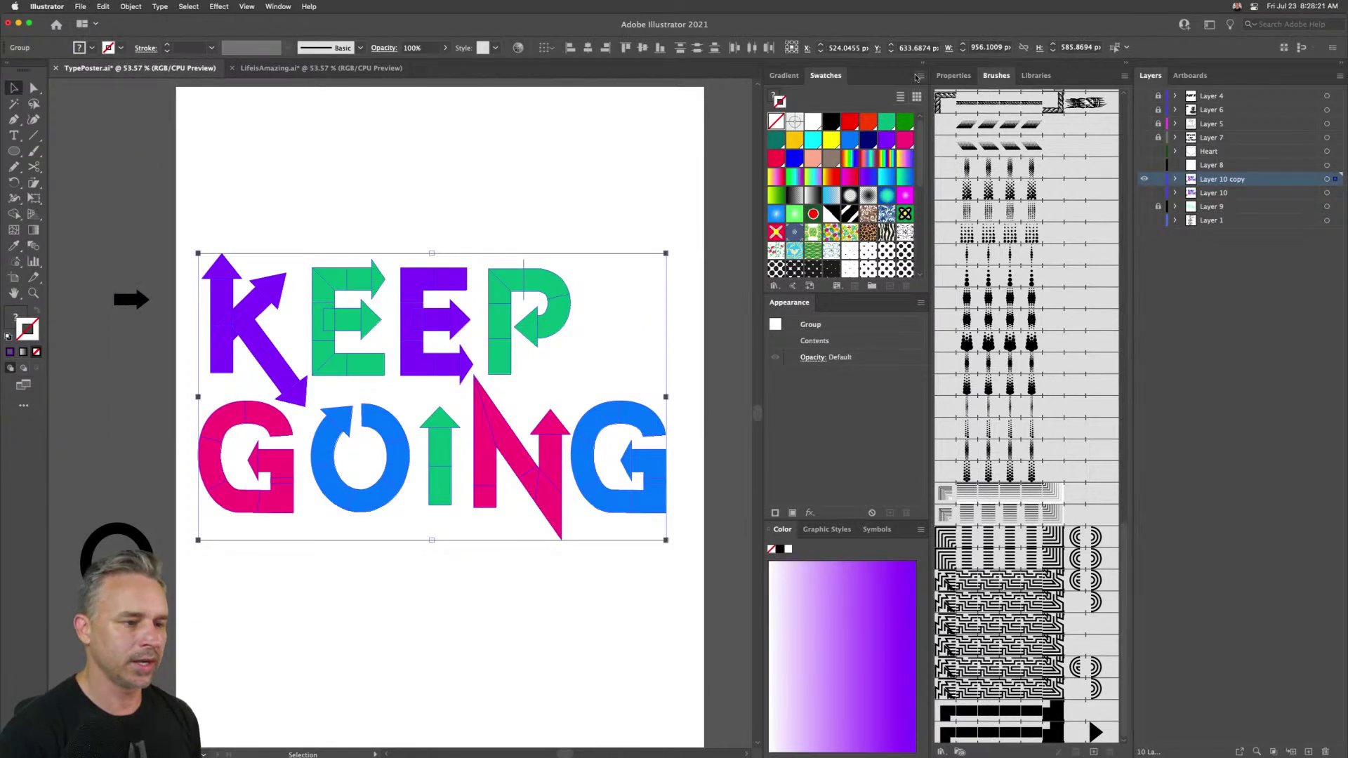
- Unite the expanded pieces of the K in KEEP into one shape with Pathfinder
click(952, 75)
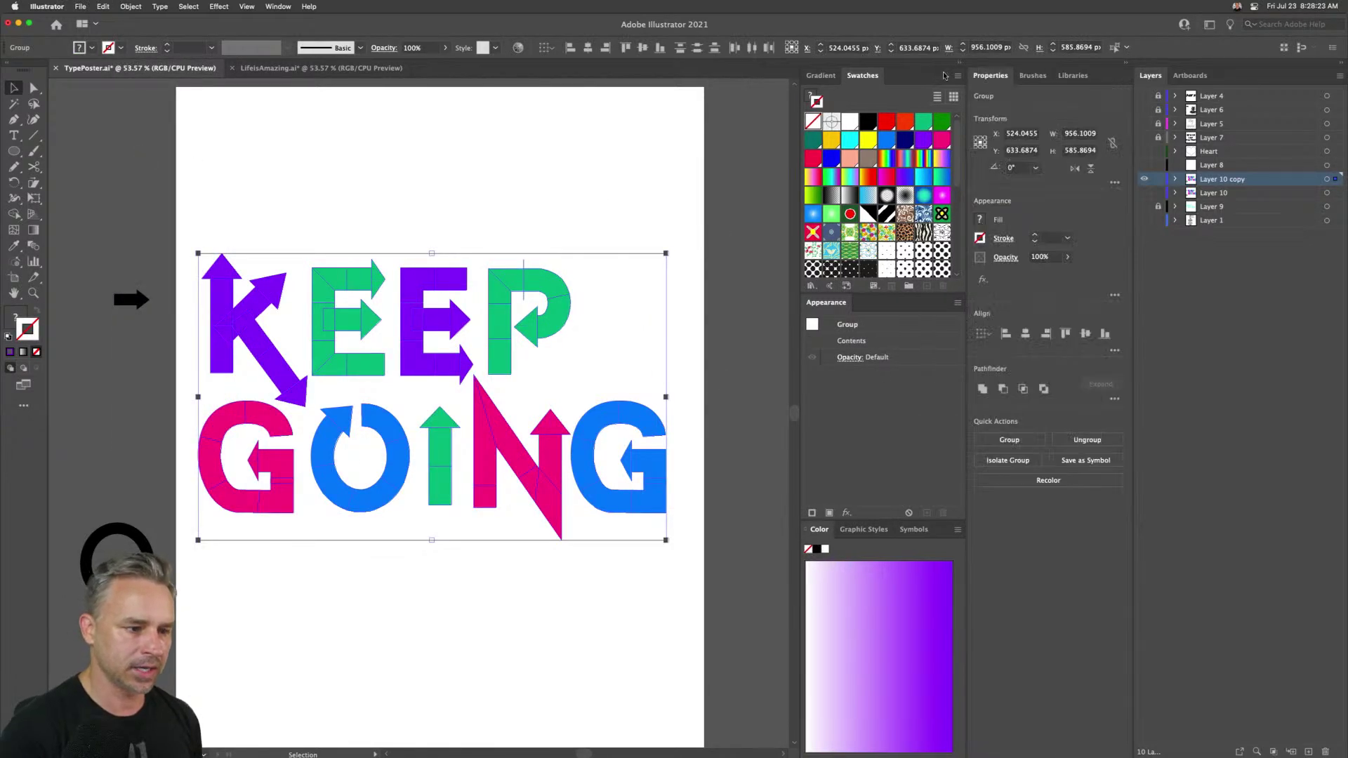
click(178, 250)
drag(195, 226, 295, 397)
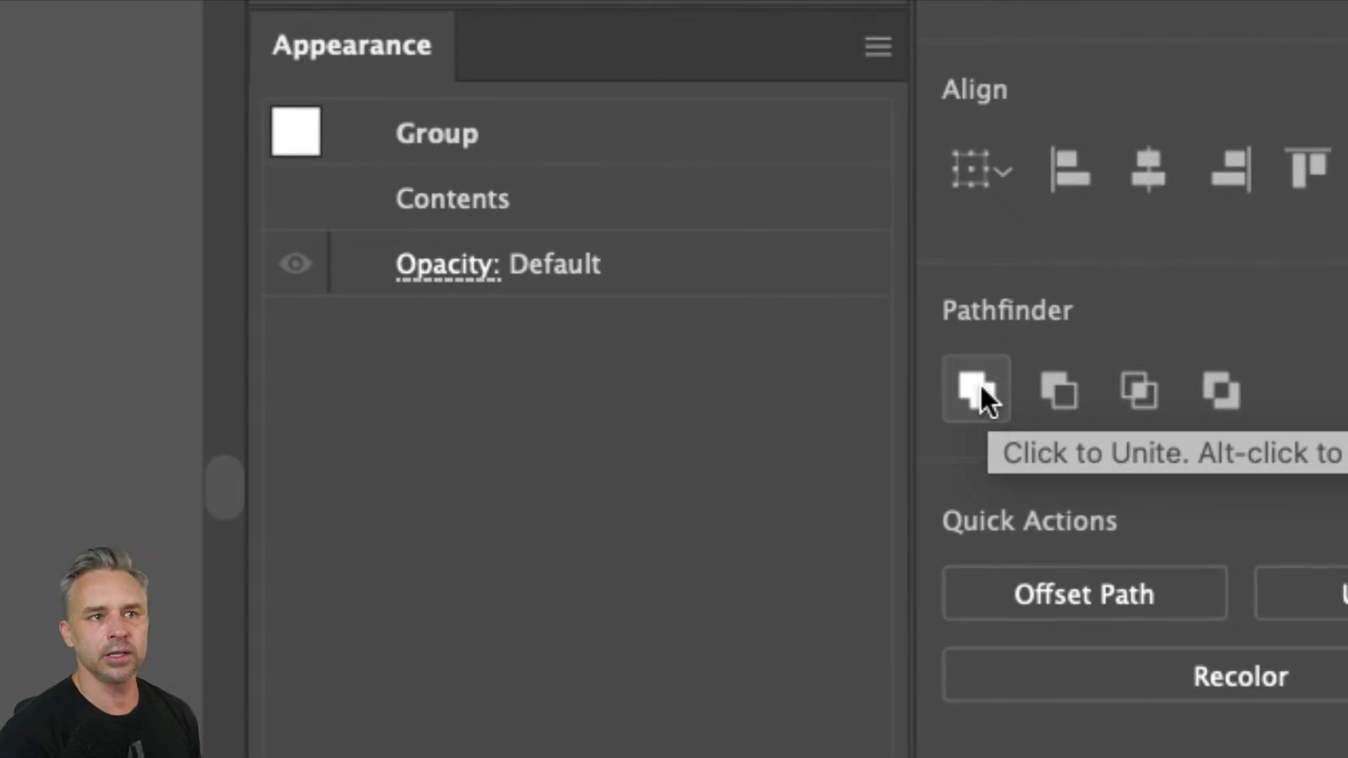
click(981, 387)
- Try to unite the pieces of the first E in KEEP with Pathfinder
drag(341, 230, 386, 385)
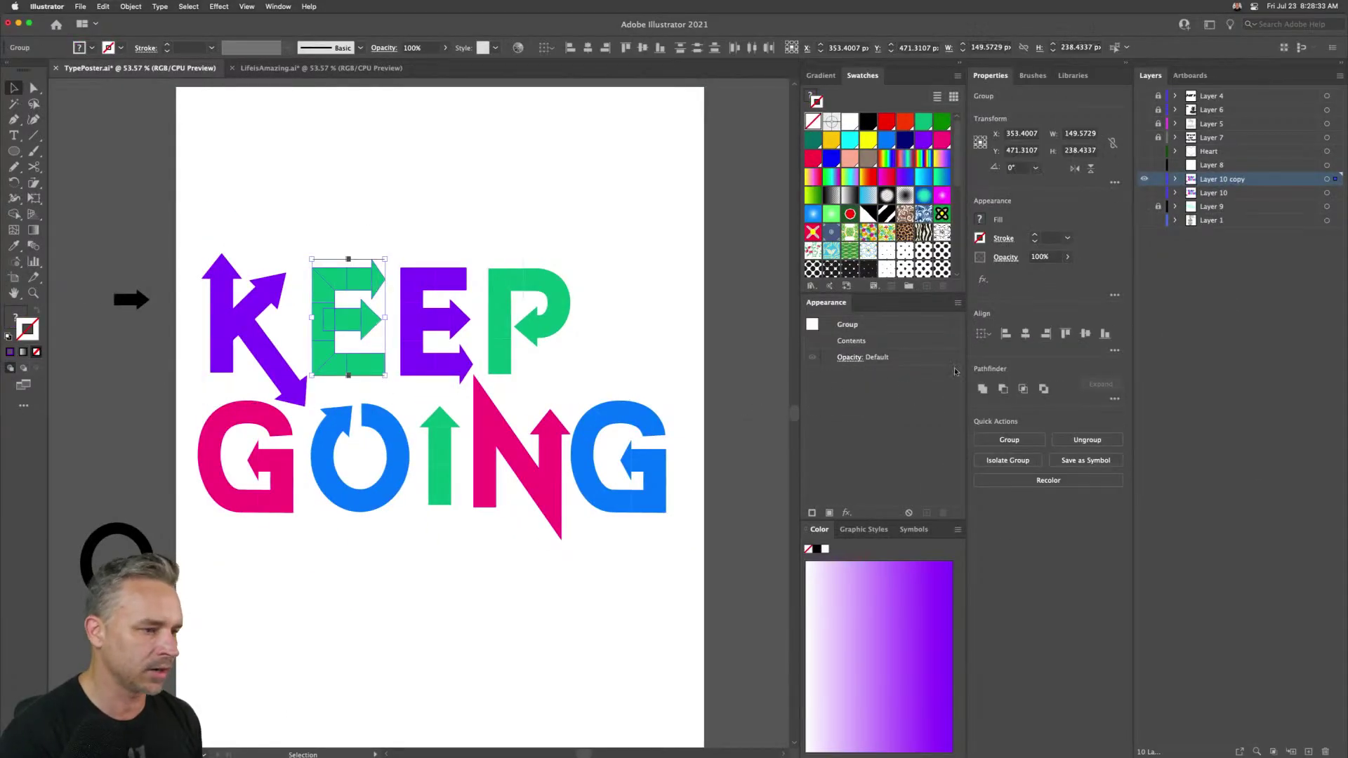
click(982, 390)
key(a)
key(v)
- Merge the first E's upper arrowhead with its shaft and the middle arrow with the stem section using the Shape Builder
key(super+equal)
key(super+equal)
key(super+equal)
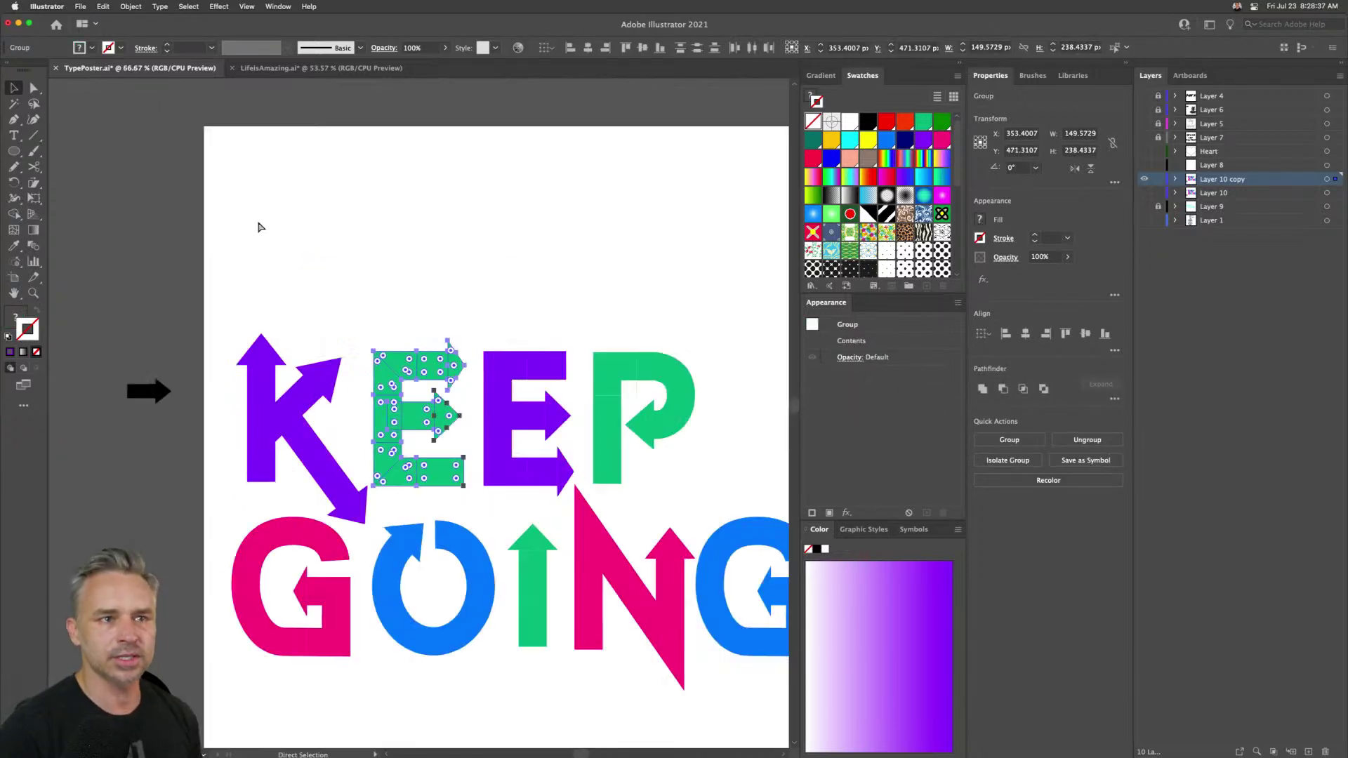
drag(259, 226, 386, 241)
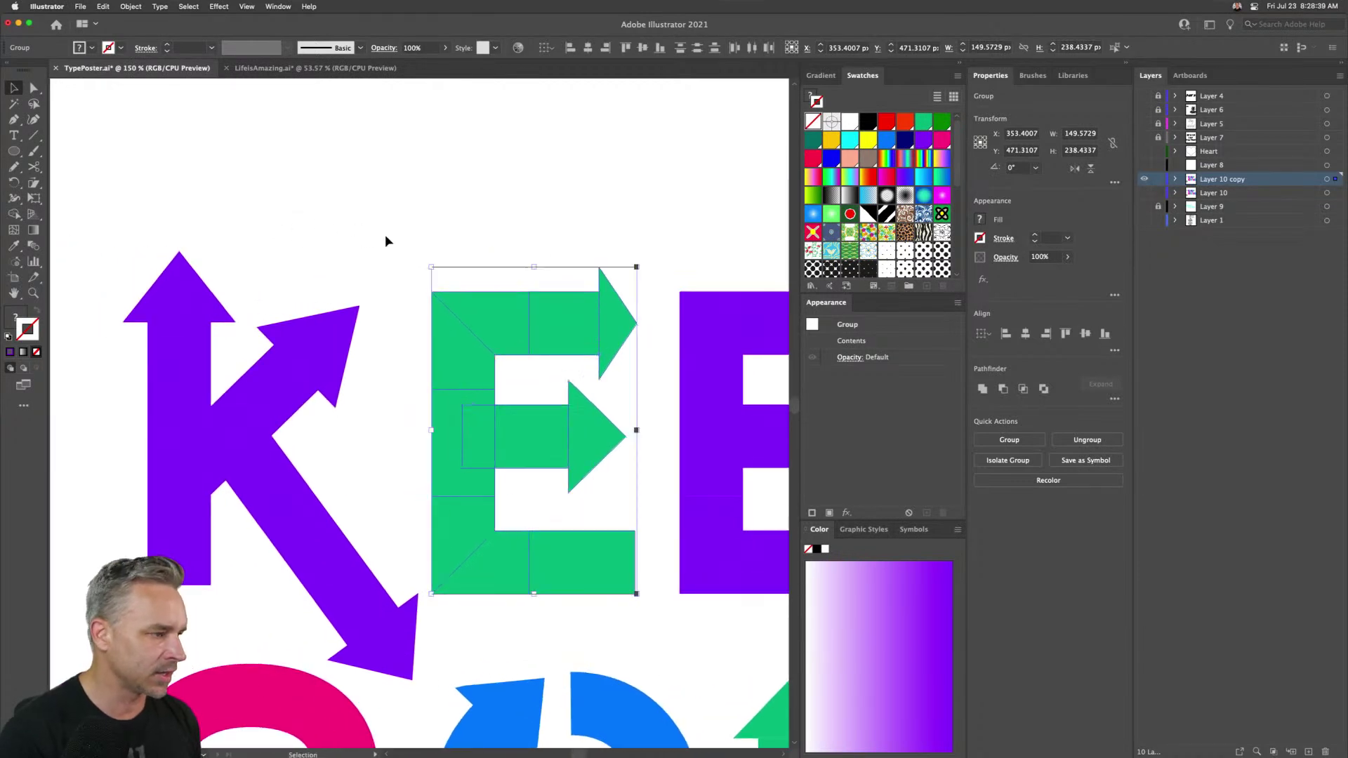
click(17, 215)
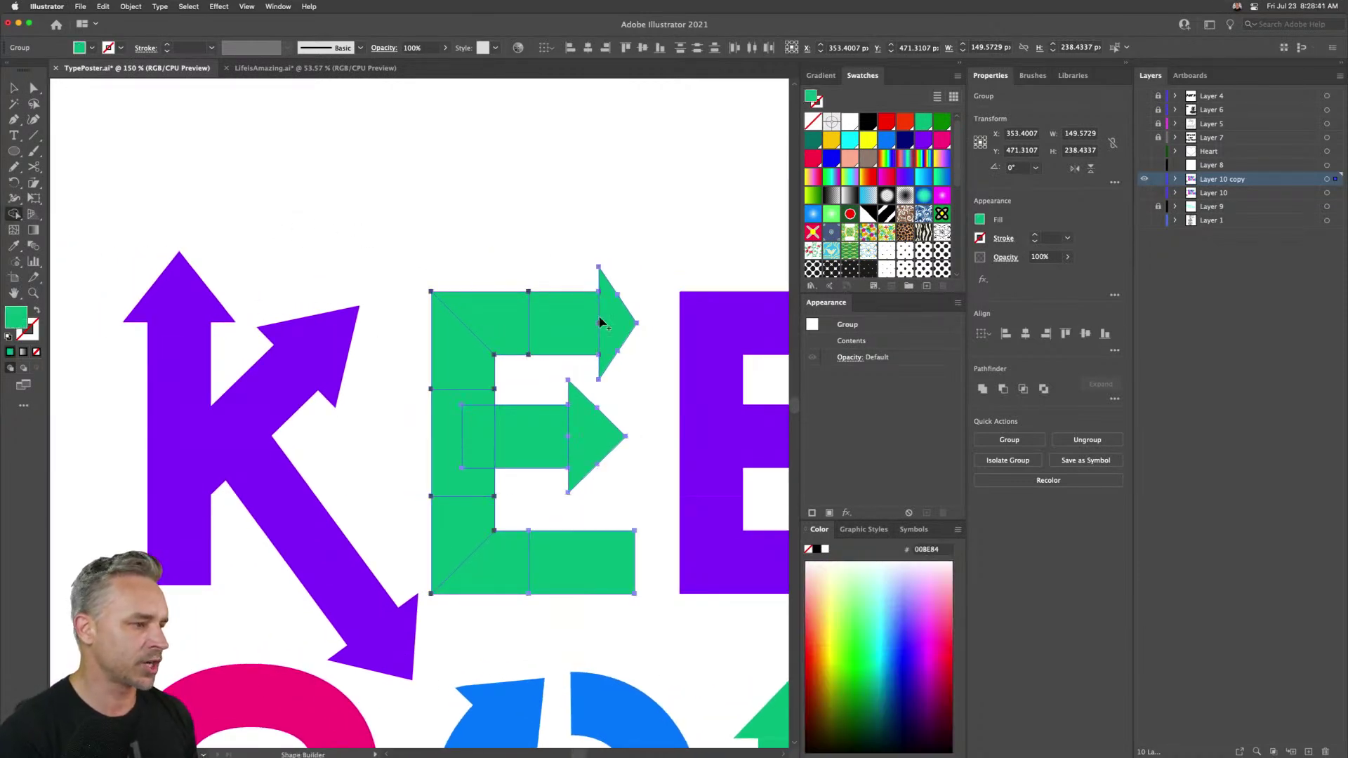
mouse_move(611, 323)
mouse_down()
mouse_move(483, 323)
mouse_move(460, 336)
mouse_move(460, 410)
mouse_move(481, 302)
mouse_move(451, 350)
mouse_move(505, 448)
mouse_move(587, 446)
mouse_up()
mouse_move(463, 439)
mouse_down()
mouse_move(541, 581)
mouse_move(555, 576)
mouse_up()
- Ungroup the first E of KEEP into its separate pieces
key(v)
click(334, 171)
click(431, 319)
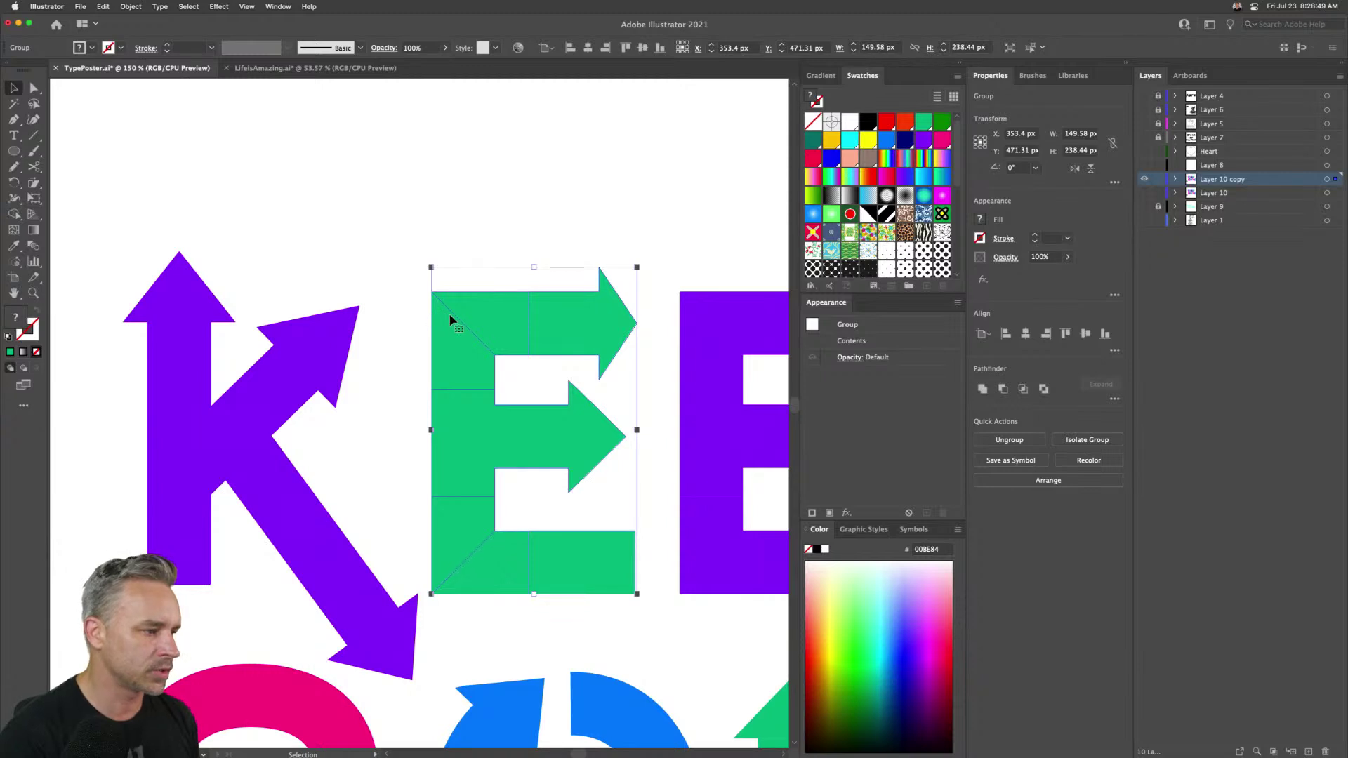
right_click(452, 320)
click(482, 416)
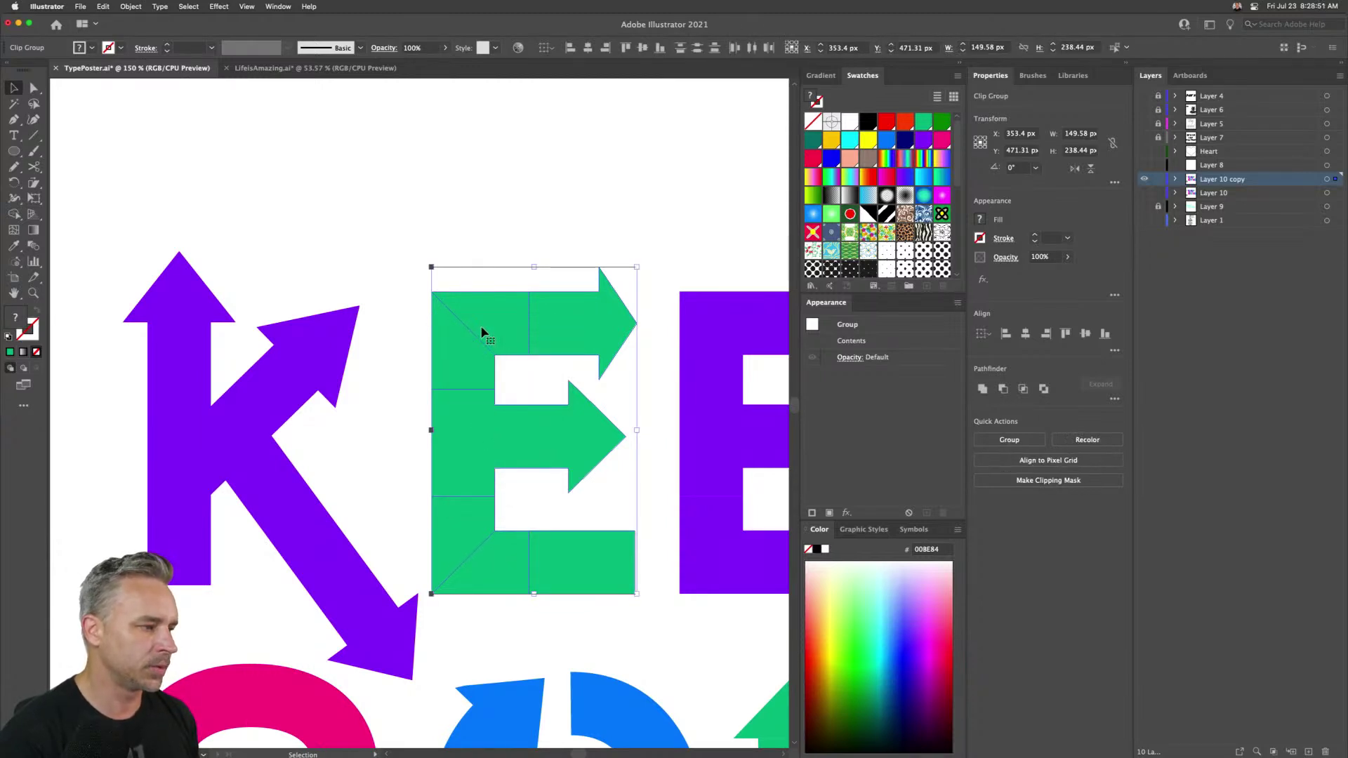
- Try to unite all the ungrouped pieces of the first E with Pathfinder, and undo it
click(438, 233)
click(451, 340)
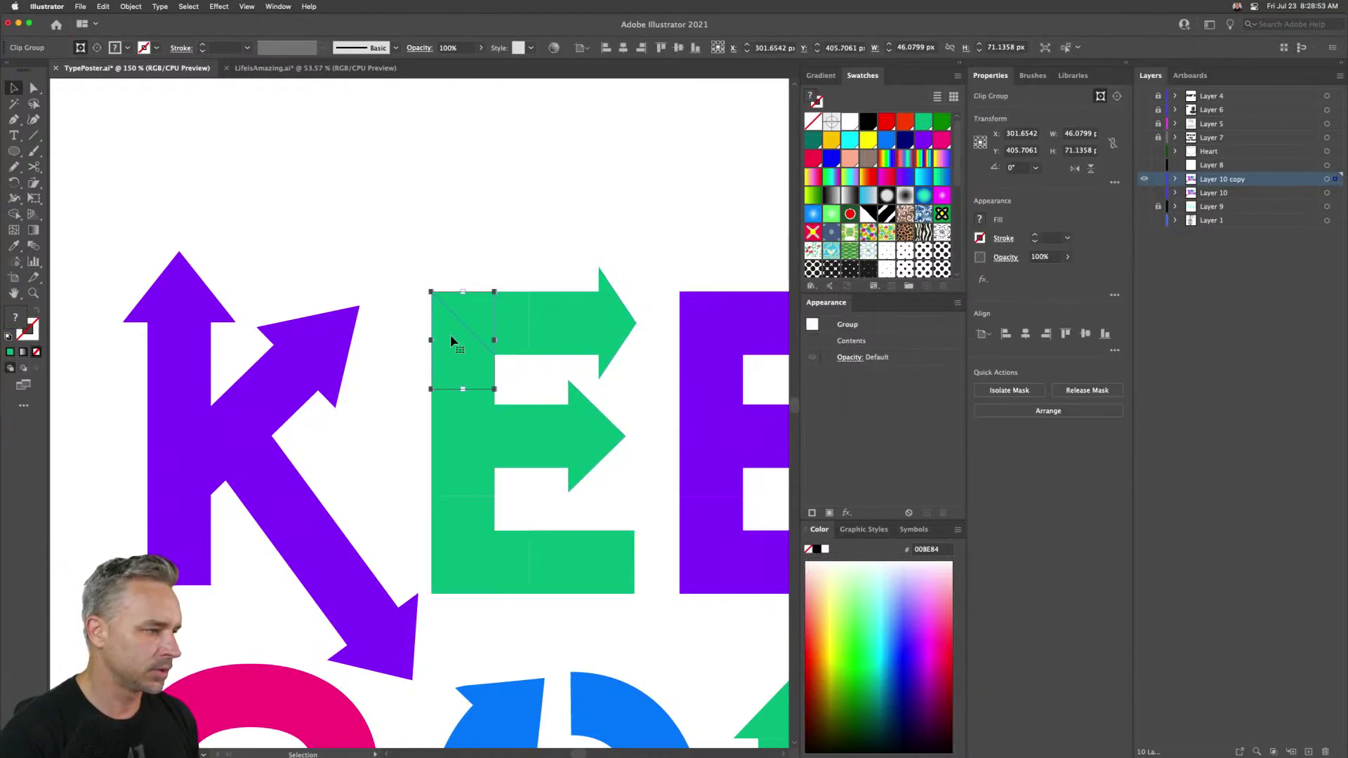
click(437, 218)
drag(432, 243, 623, 587)
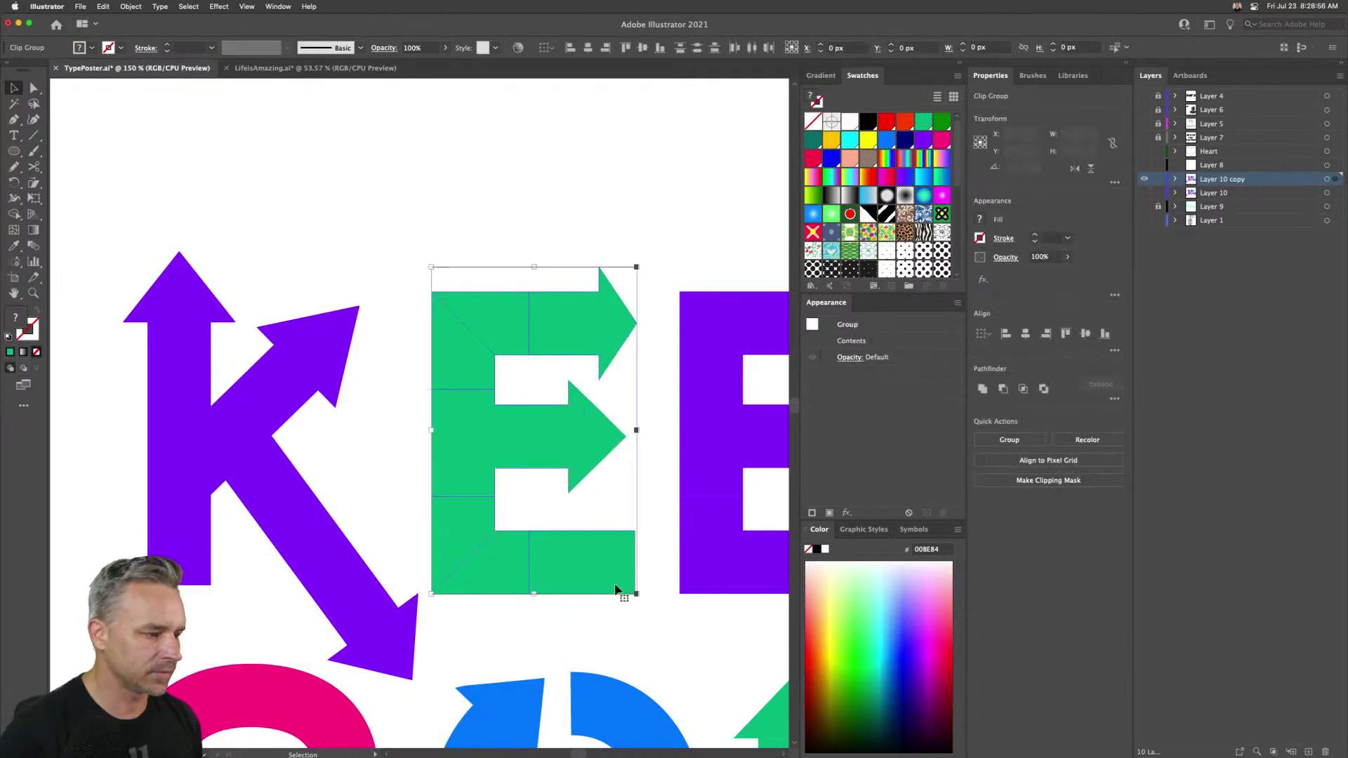
click(986, 389)
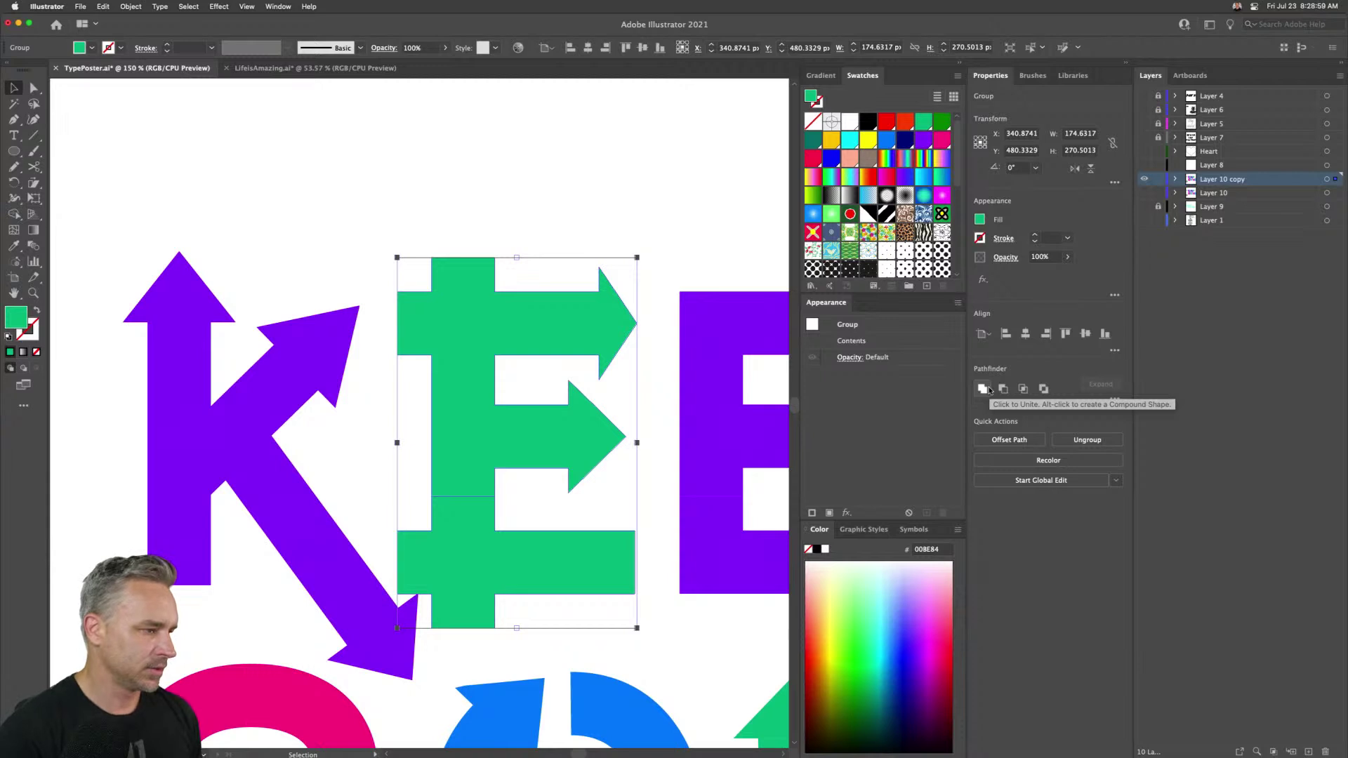
click(469, 197)
key(p)
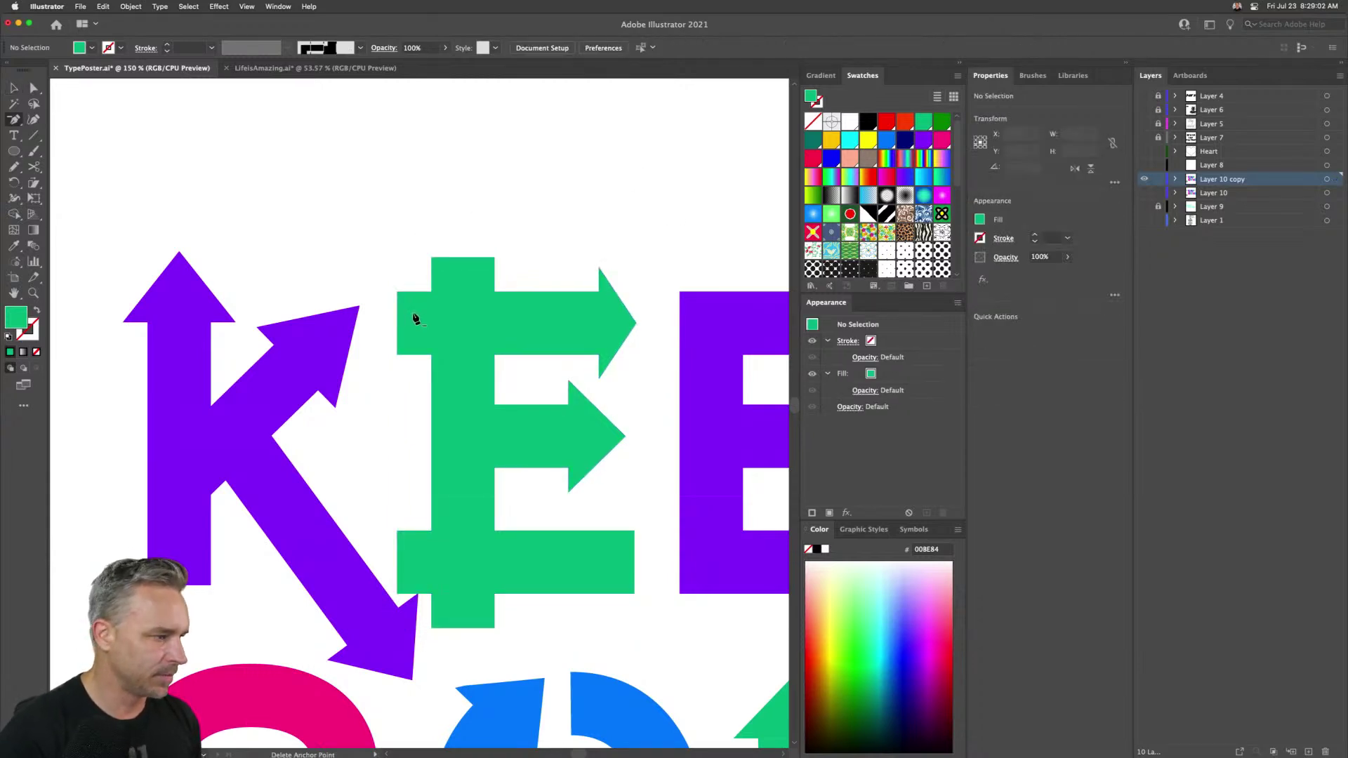
key(super+z)
- Release the clipping mask on the upper stem piece of the first E and delete the released artwork
click(12, 89)
click(437, 318)
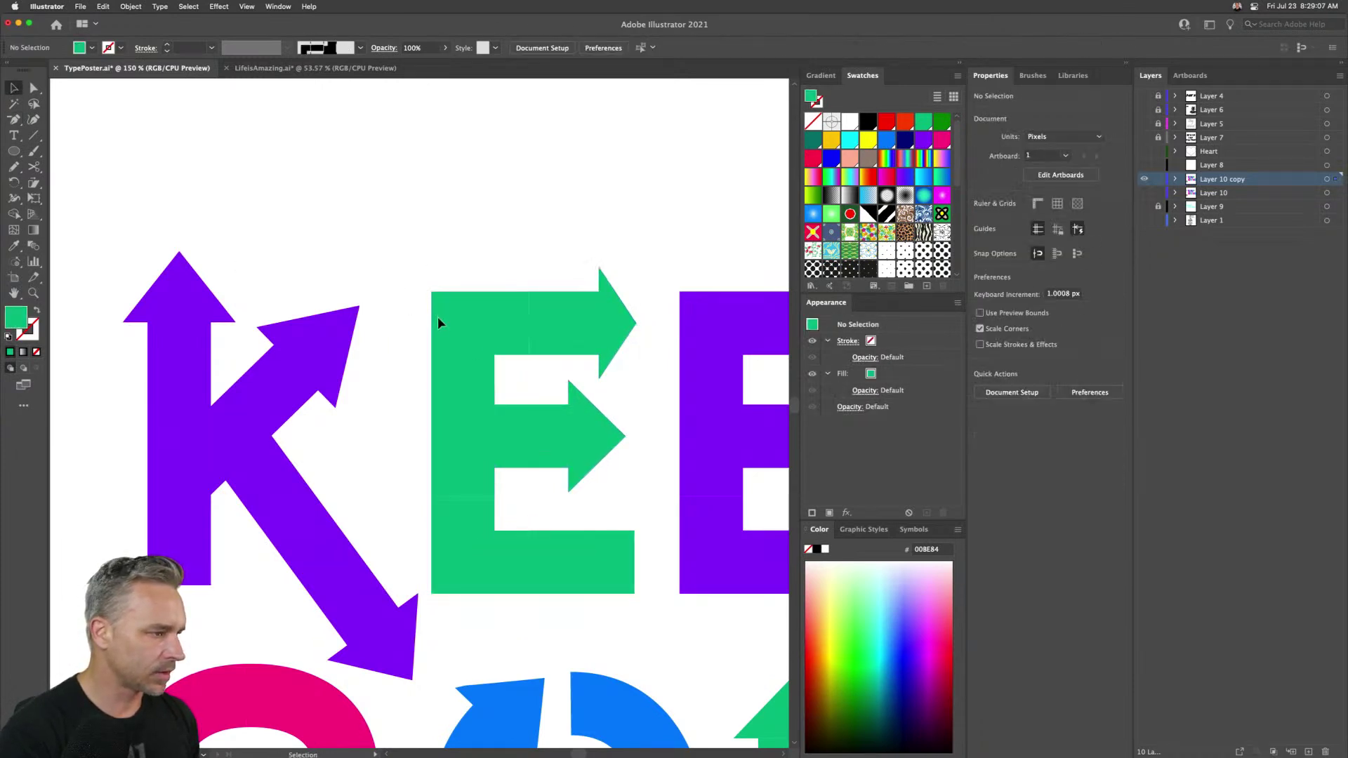
right_click(438, 319)
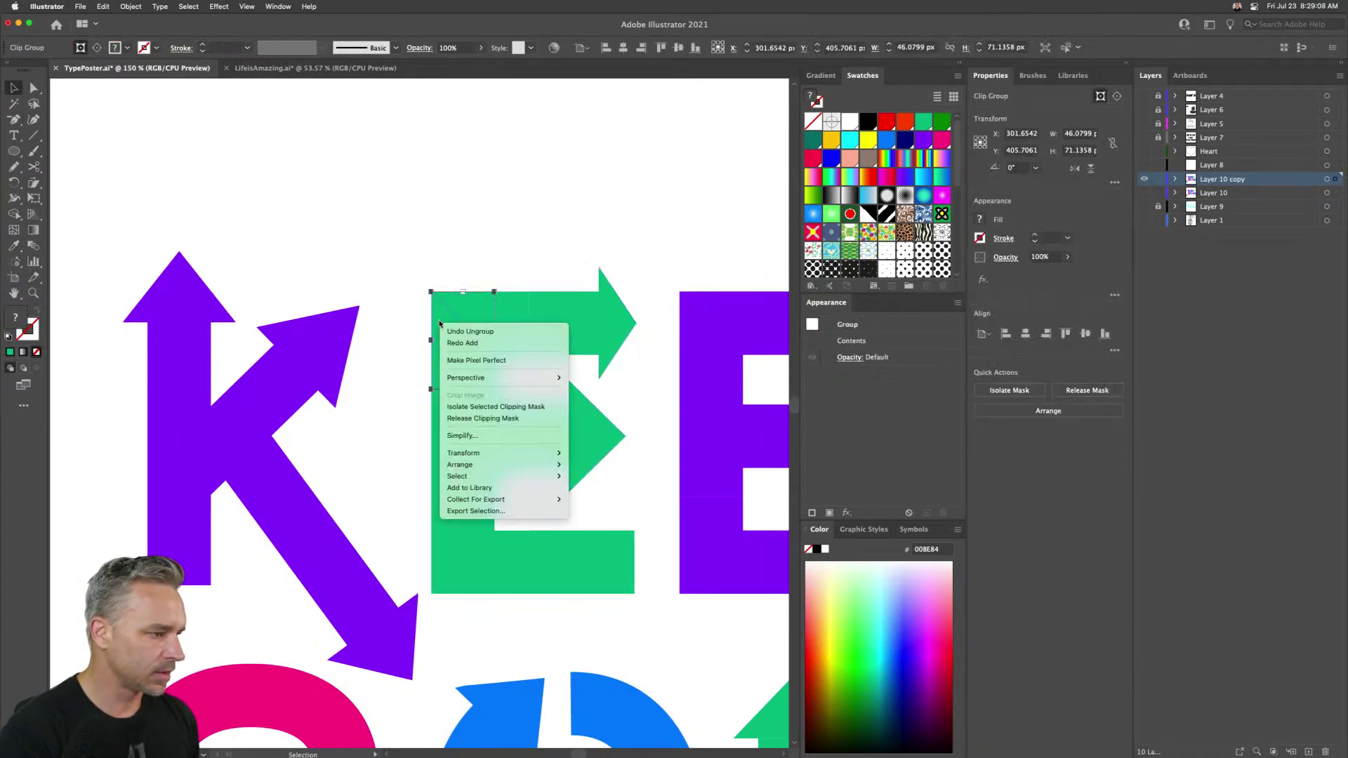
click(472, 420)
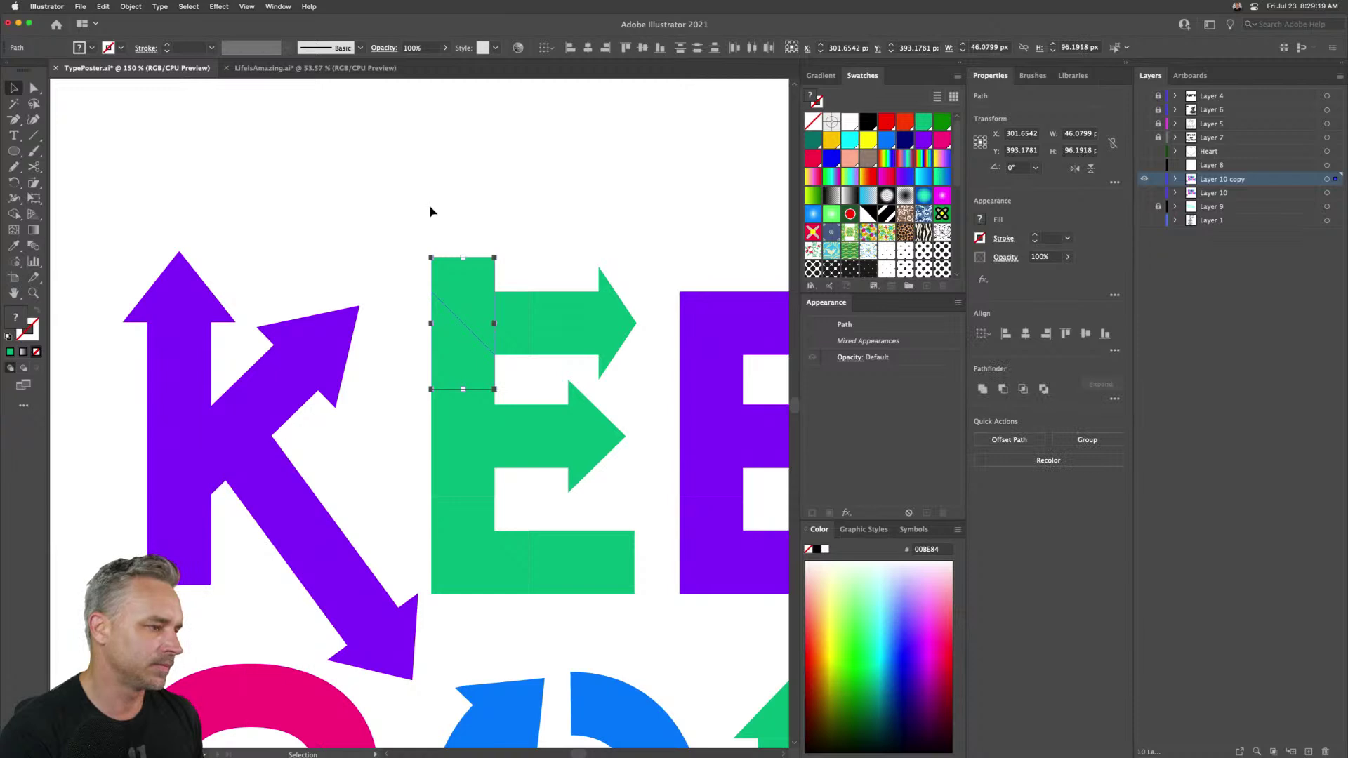
key(Delete)
- Fill the empty mask path in the first E's upper stem with green sampled from the neighboring arm
drag(410, 355, 457, 376)
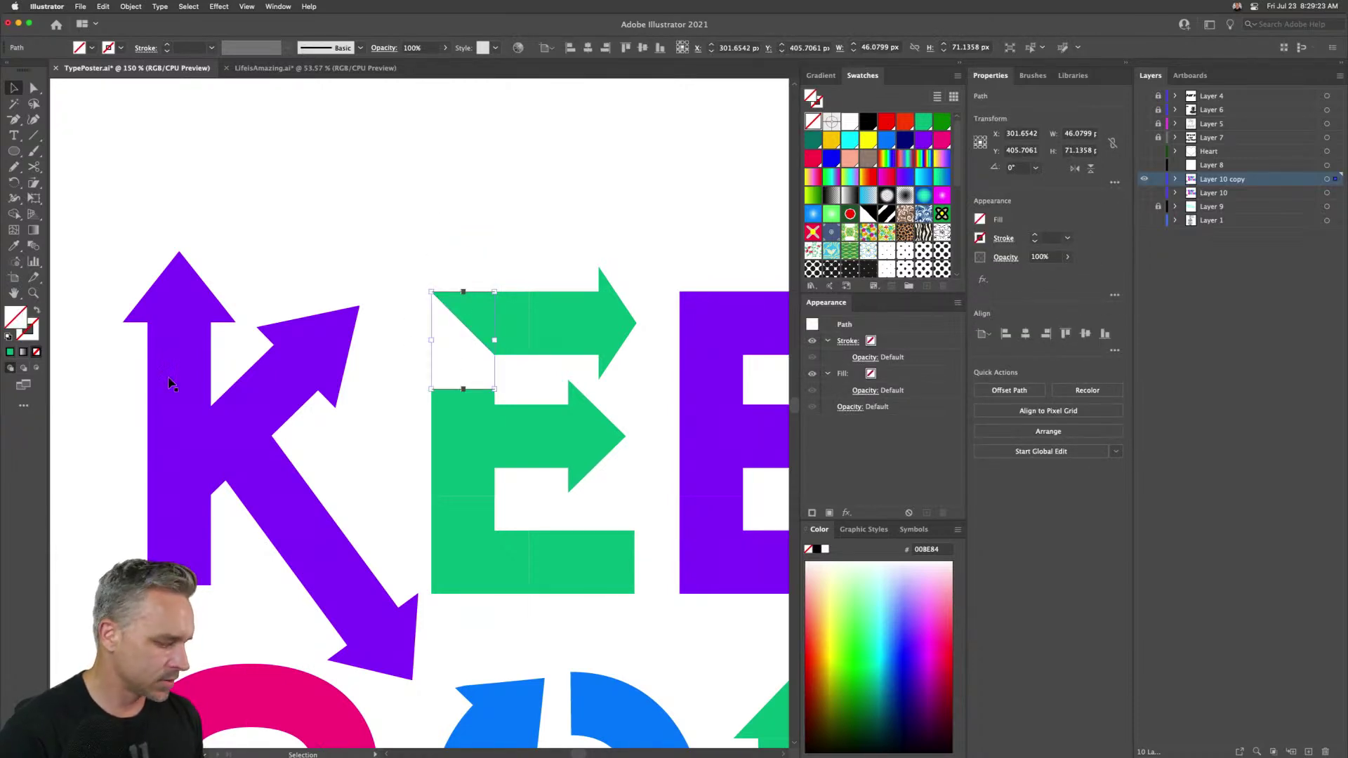
key(i)
click(510, 321)
key(v)
- Release the clipping mask on the corner piece of the first E's top arm and delete the released artwork
click(503, 313)
right_click(502, 313)
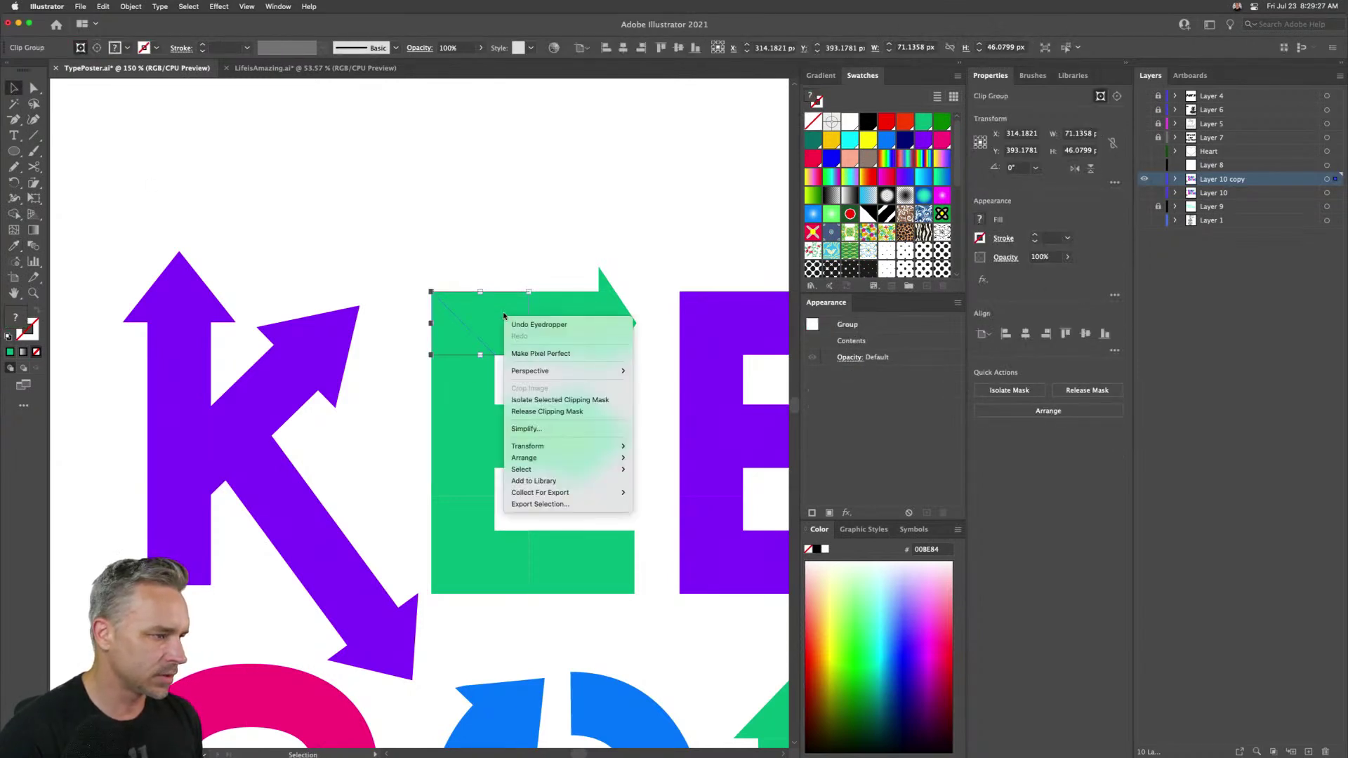
click(551, 414)
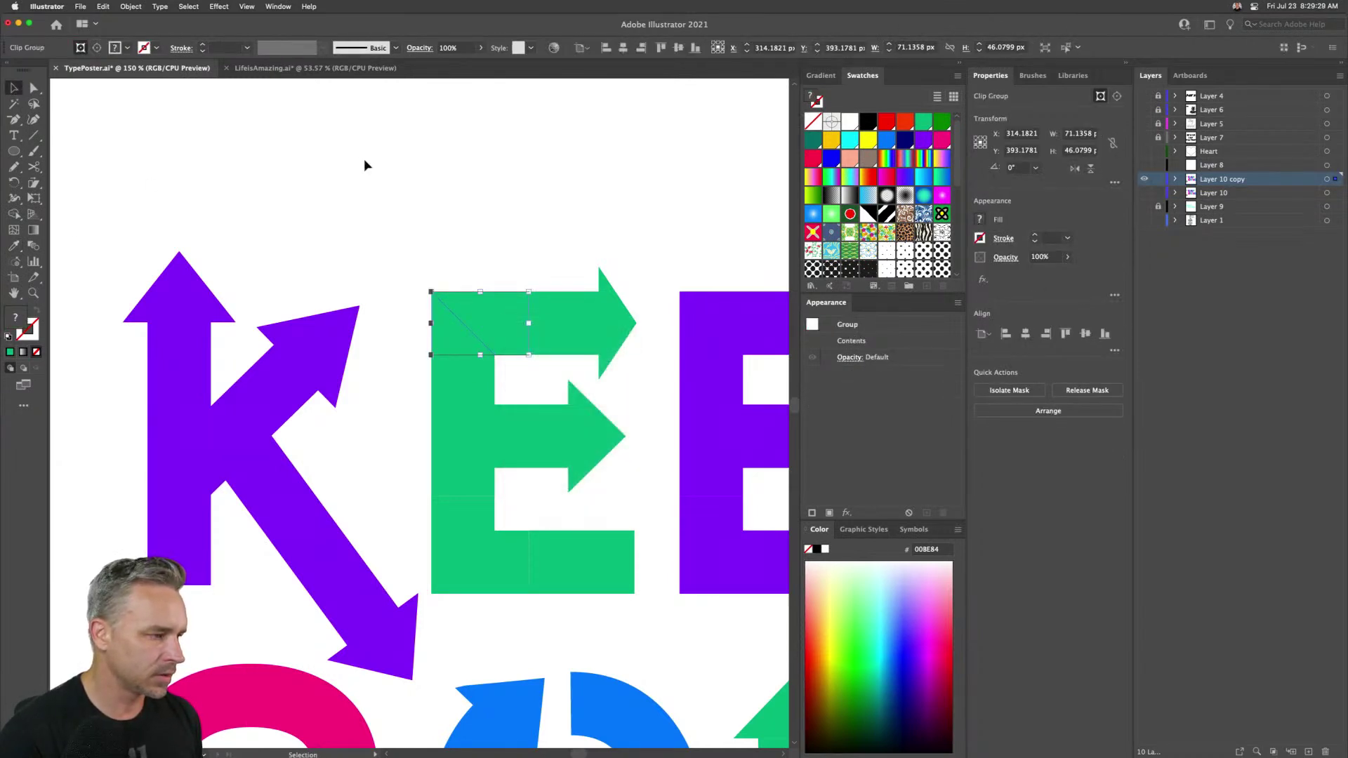
click(409, 223)
click(417, 322)
key(Delete)
- Fill the empty mask path in the first E's top arm with green sampled from the stem
click(499, 327)
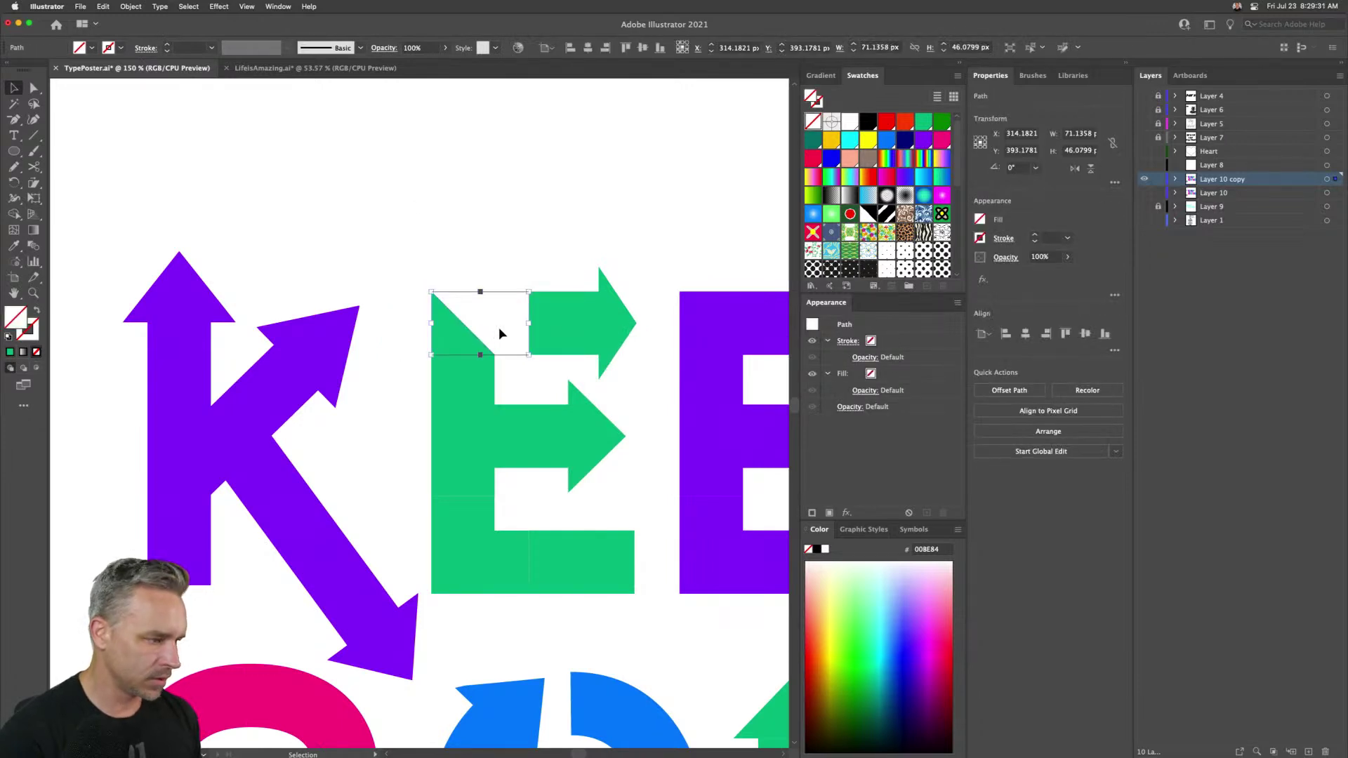
key(i)
click(461, 367)
key(v)
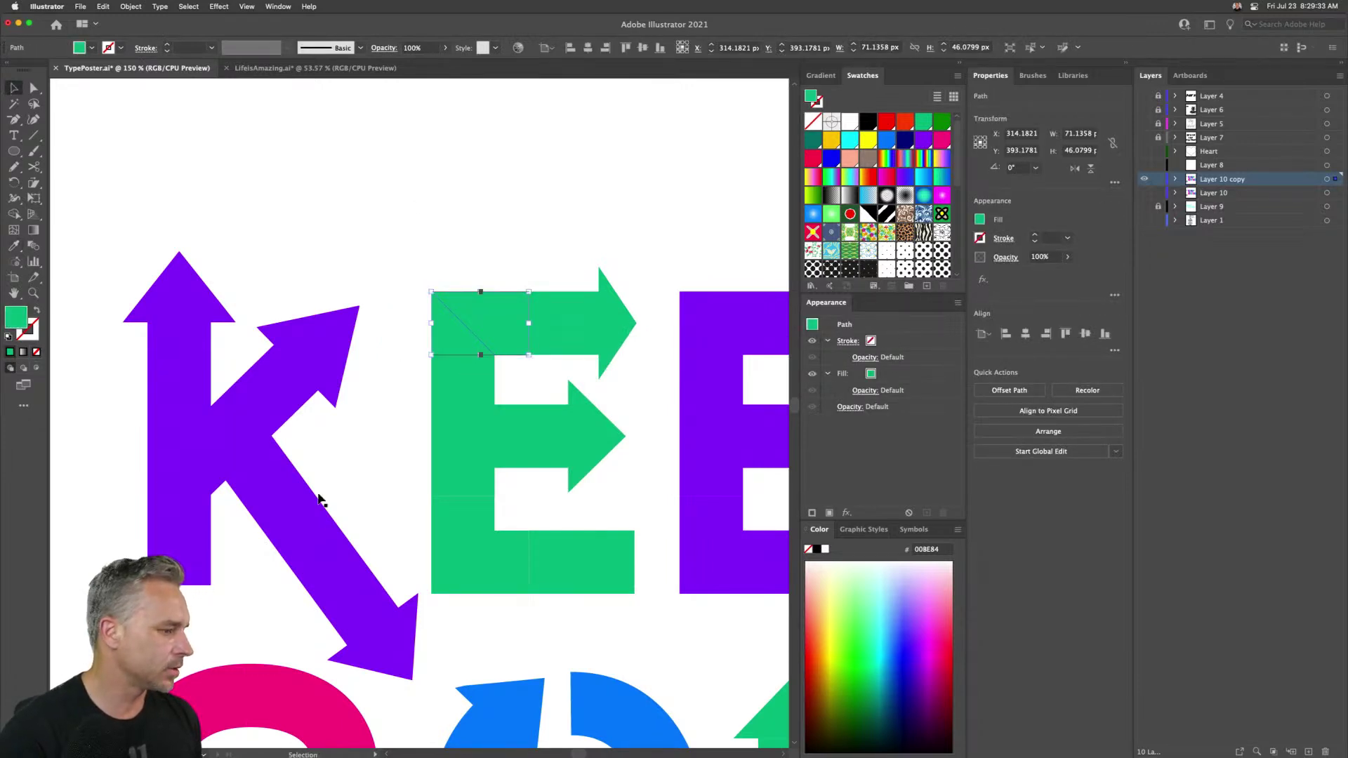
- Release the clipping masks on the first E's lower-left corner pieces and delete the released artwork
click(463, 555)
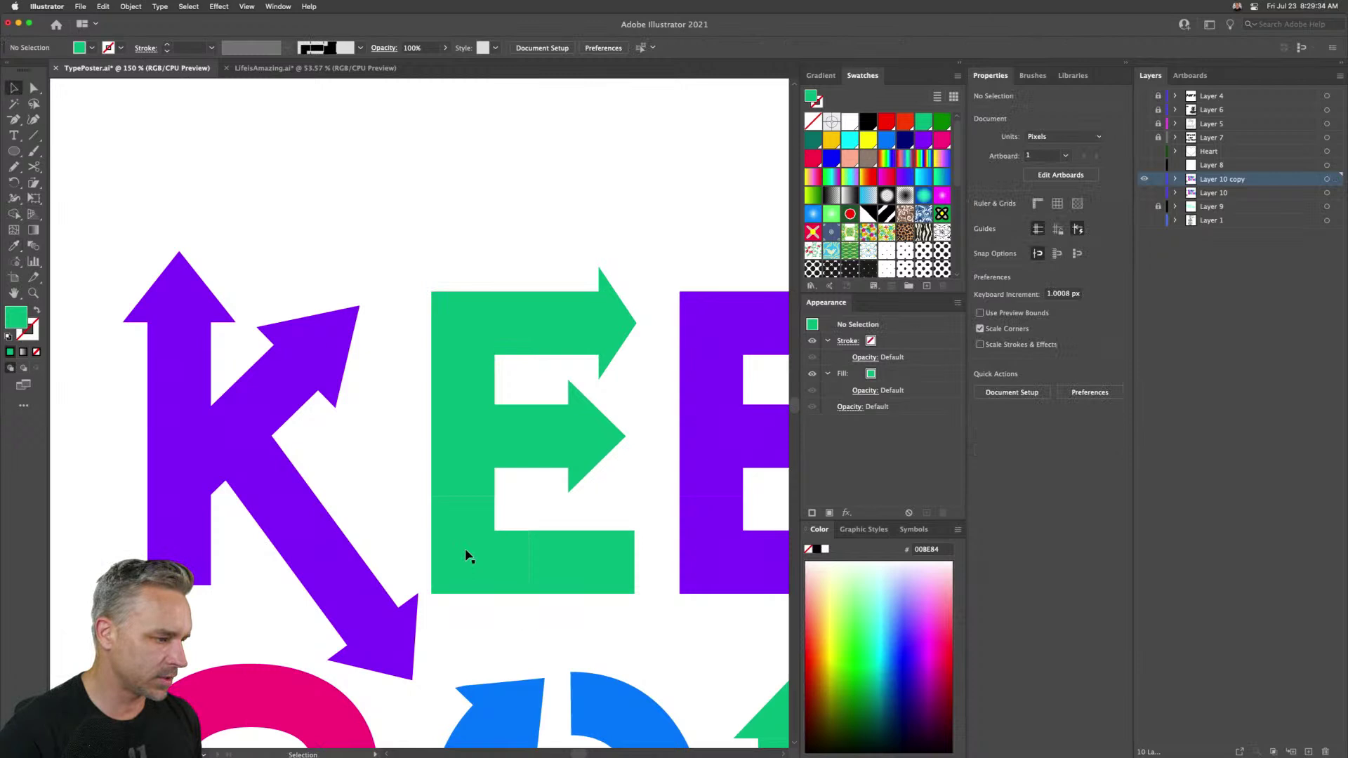
right_click(510, 565)
click(546, 631)
key(Delete)
click(405, 567)
key(Delete)
click(463, 623)
key(Delete)
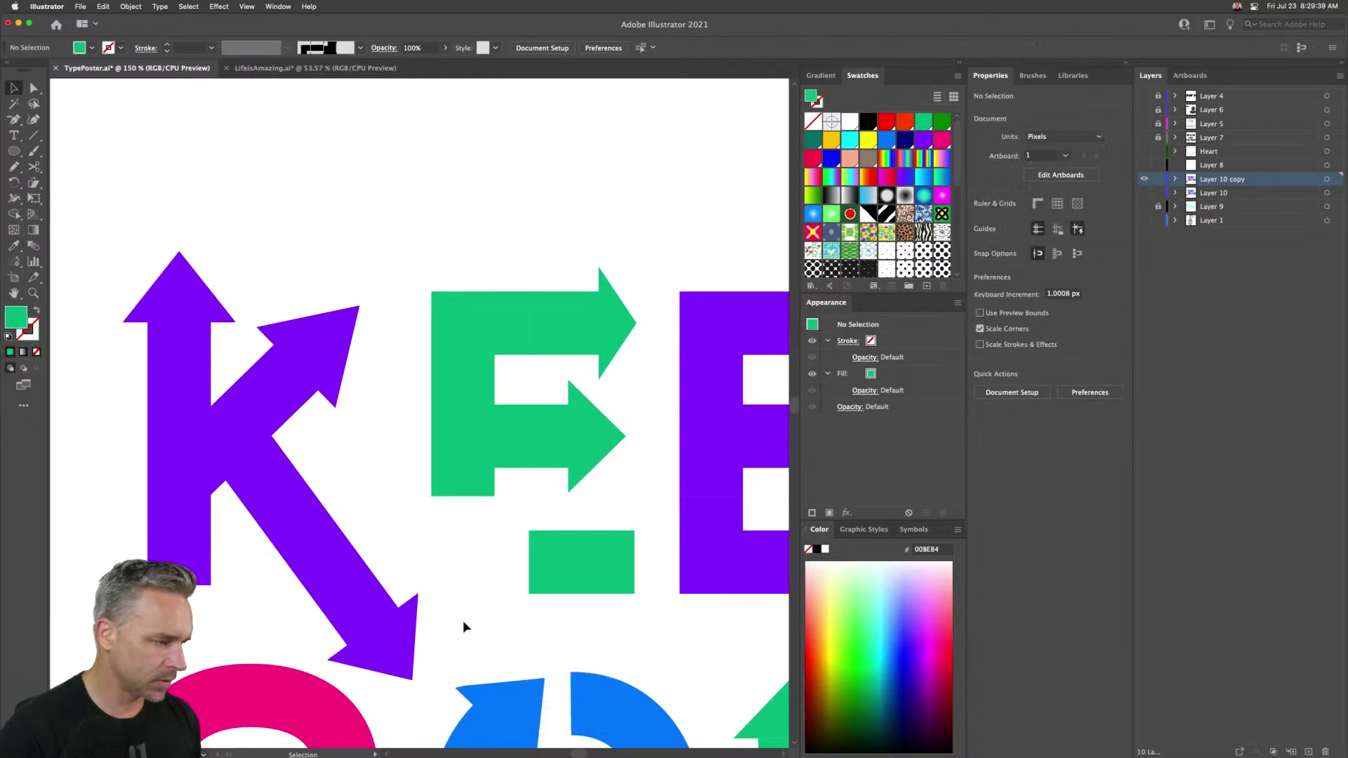
- Fill the lower corner mask paths with green sampled from the stem, and unite all pieces of the first E
drag(457, 559, 503, 587)
key(i)
click(457, 463)
key(v)
drag(496, 249, 632, 572)
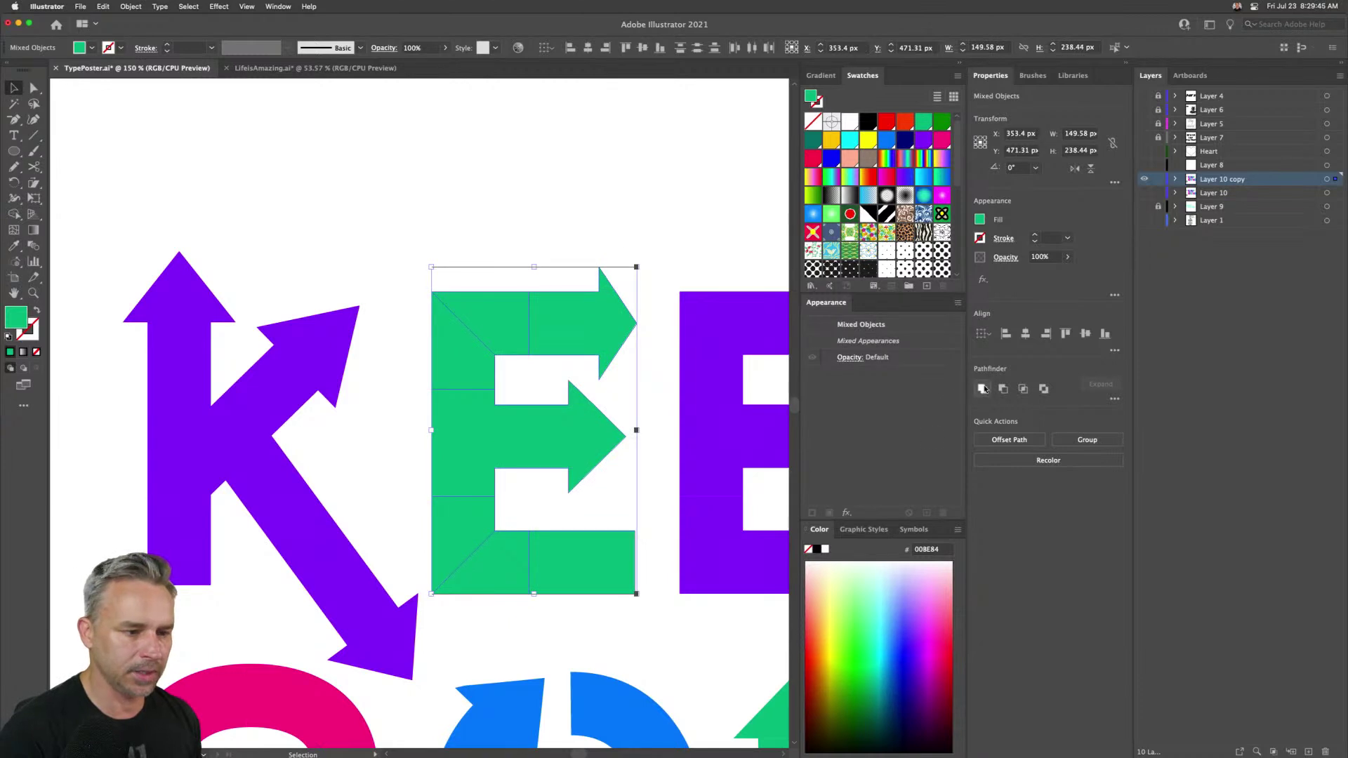
click(982, 388)
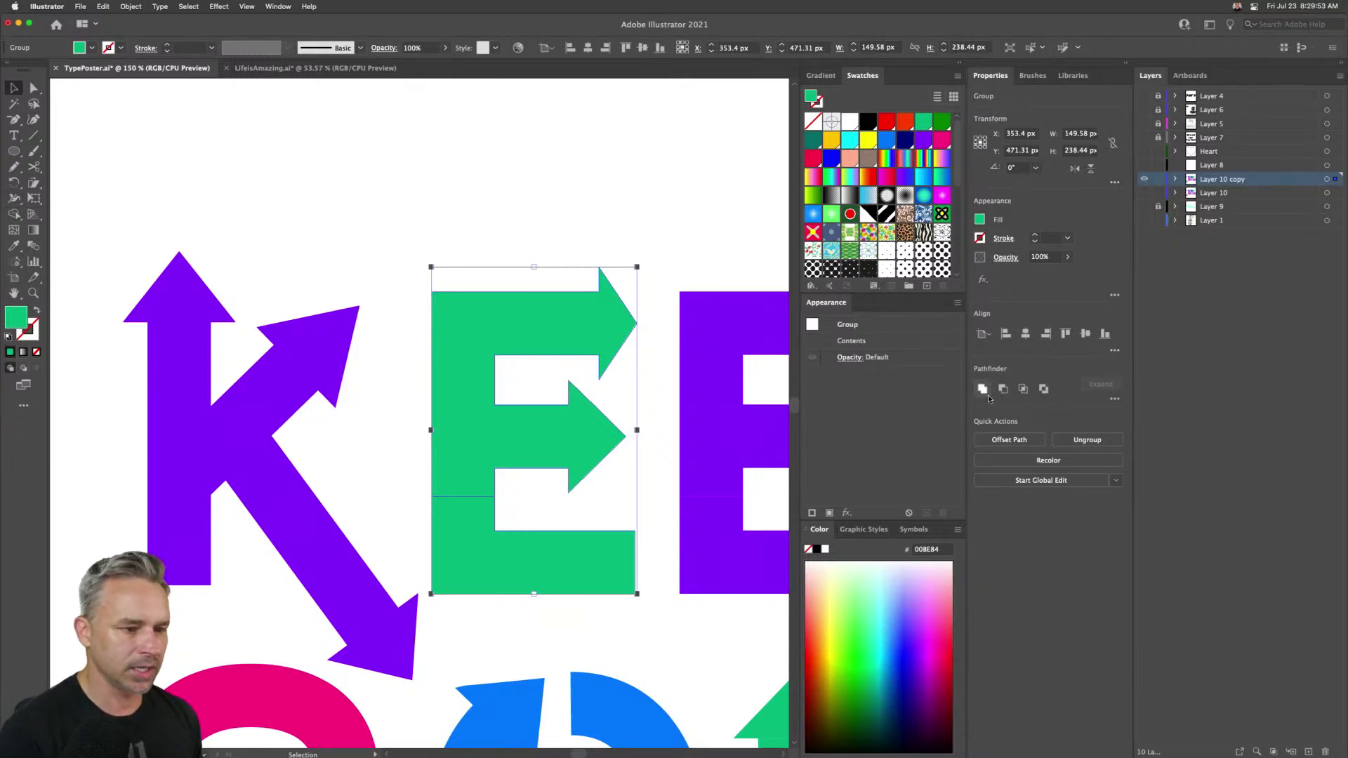
- Nudge the two top anchor points of the first E's lower piece up one increment to overlap the stem above
click(33, 87)
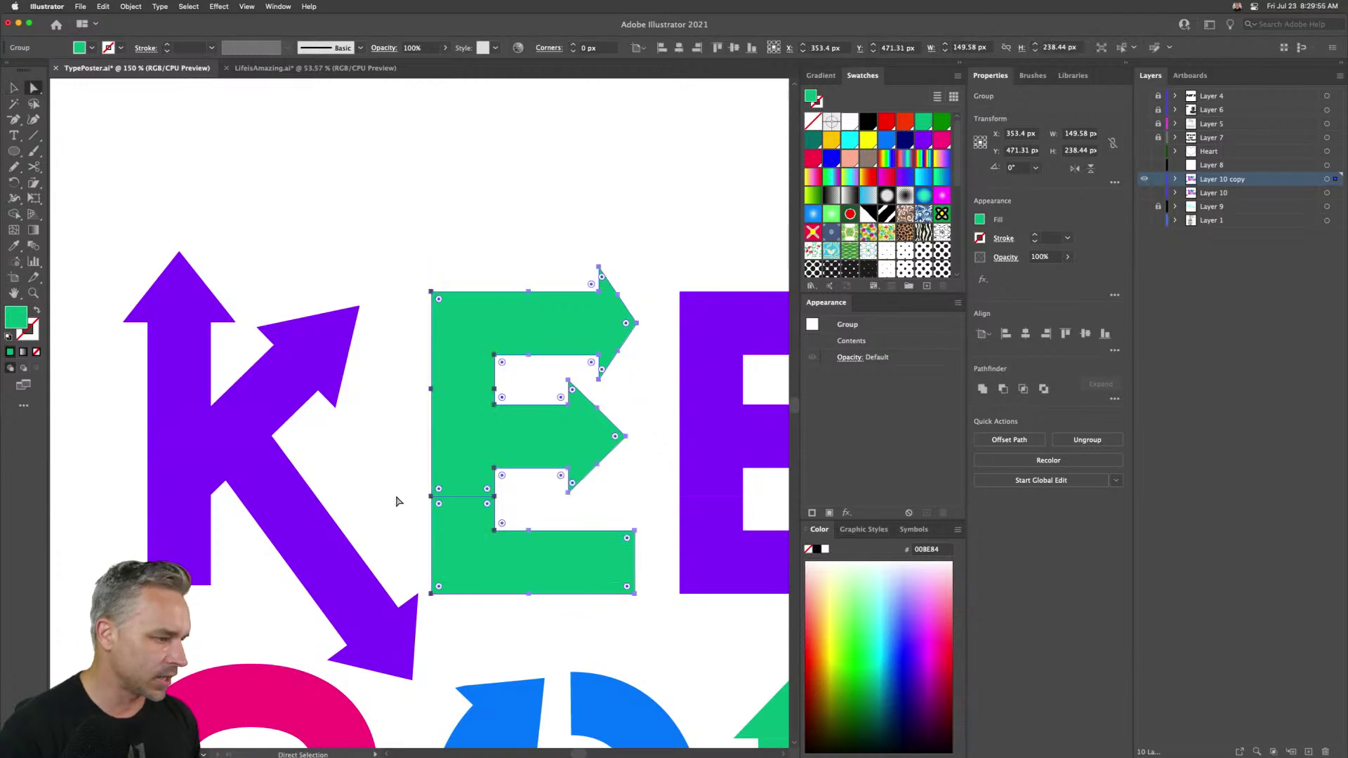
key(super+equal)
drag(397, 482, 558, 481)
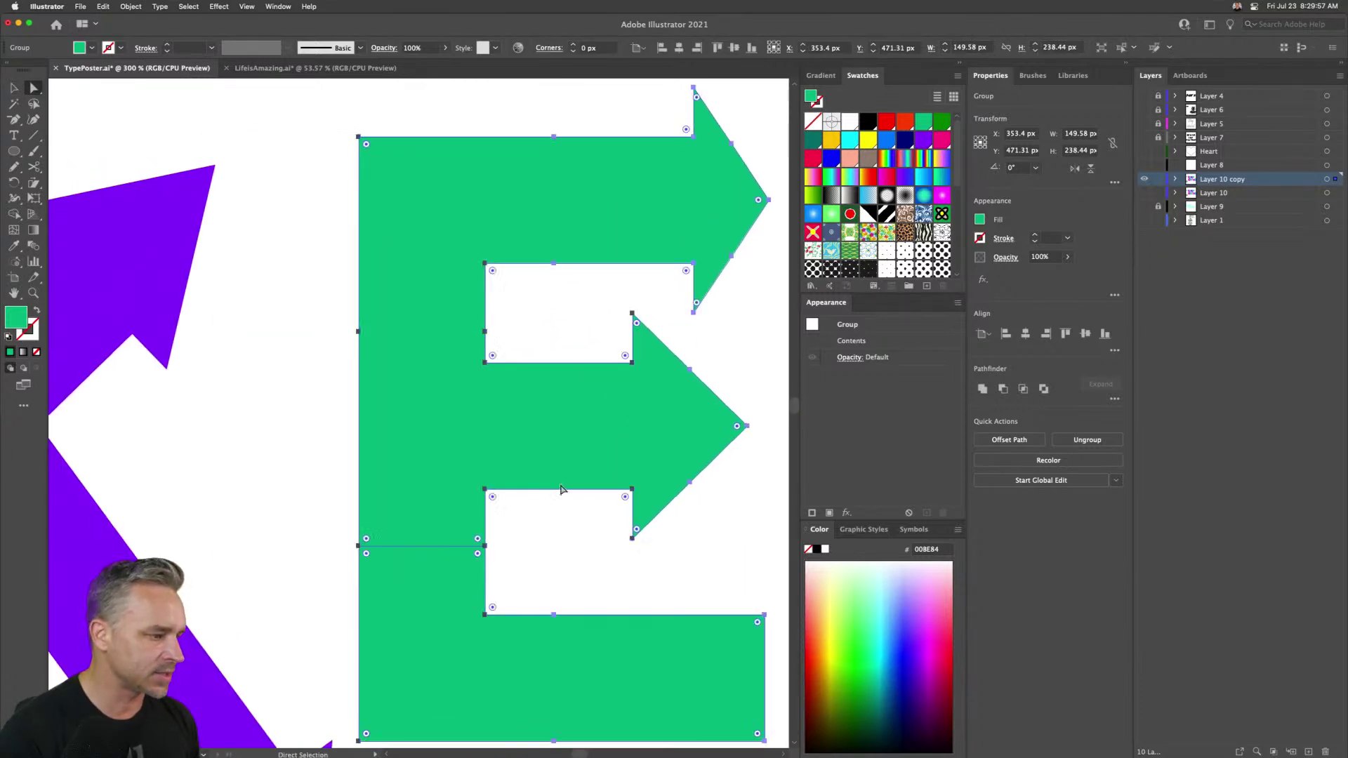
click(295, 562)
click(359, 545)
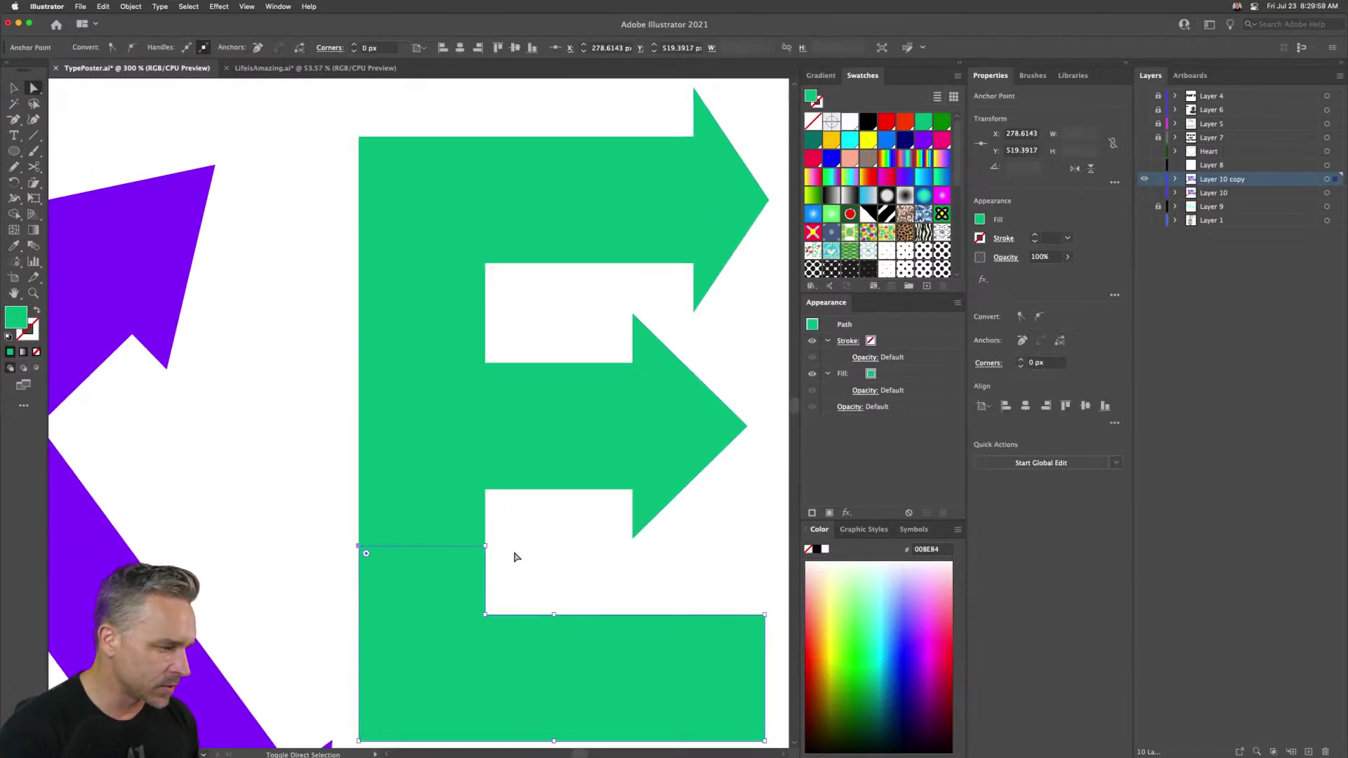
shift+click(486, 546)
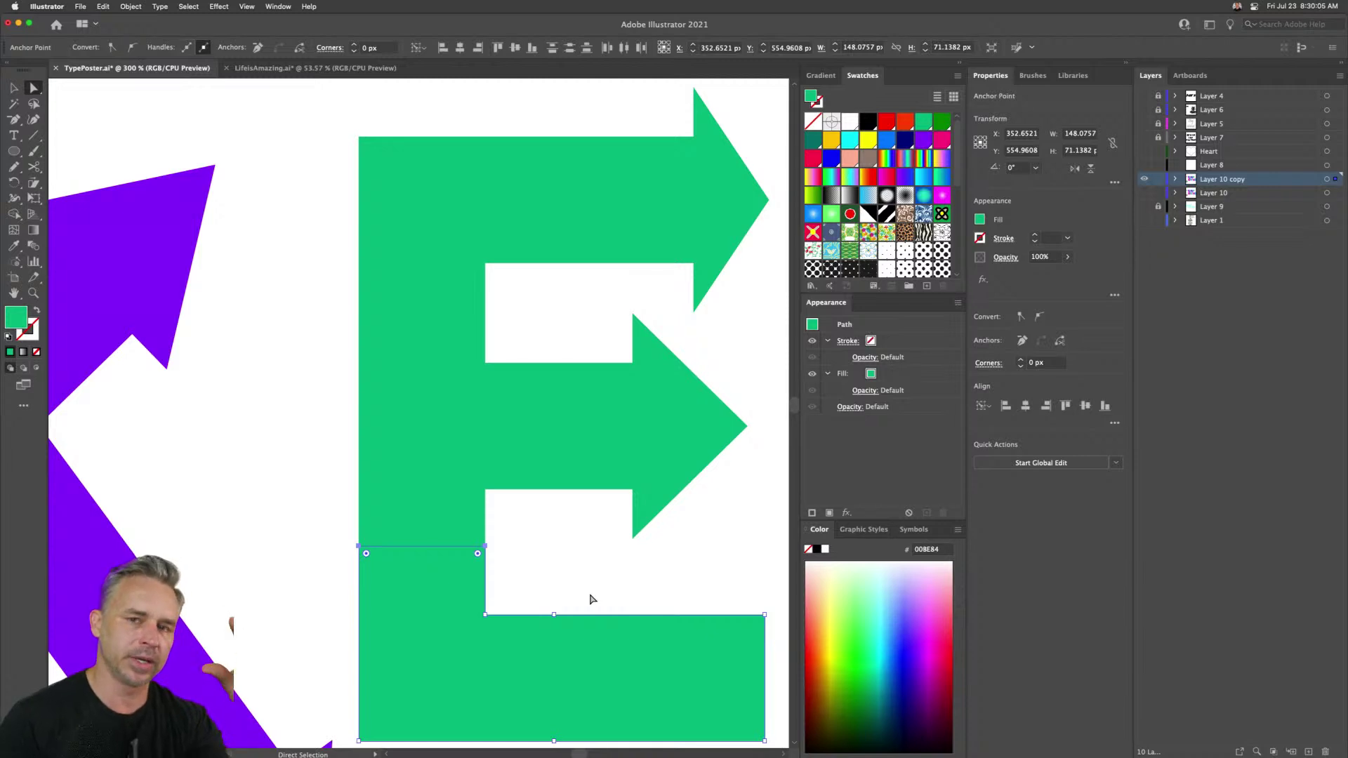
key(Up)
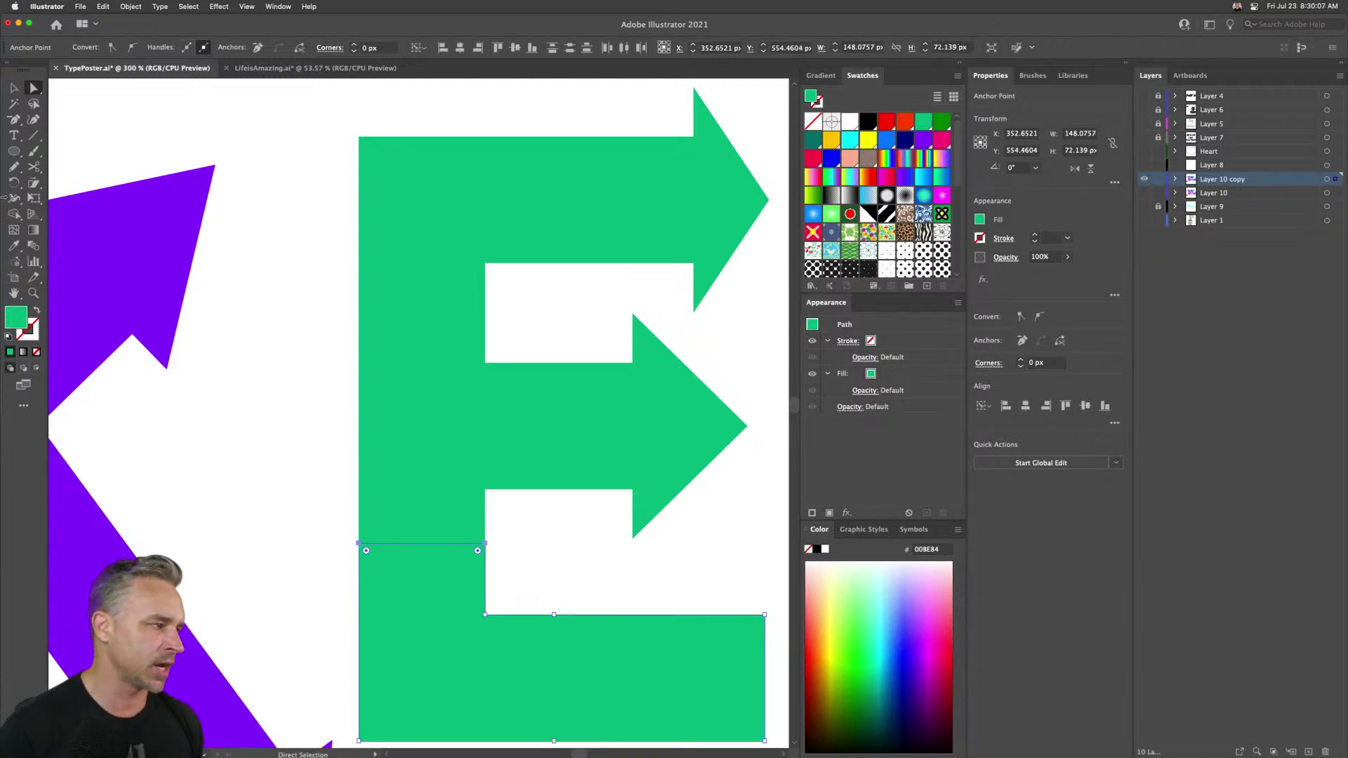
- Unite the two overlapping parts of the first E into a single path and fit the artboard in view
key(v)
click(333, 453)
drag(333, 453, 656, 604)
click(982, 389)
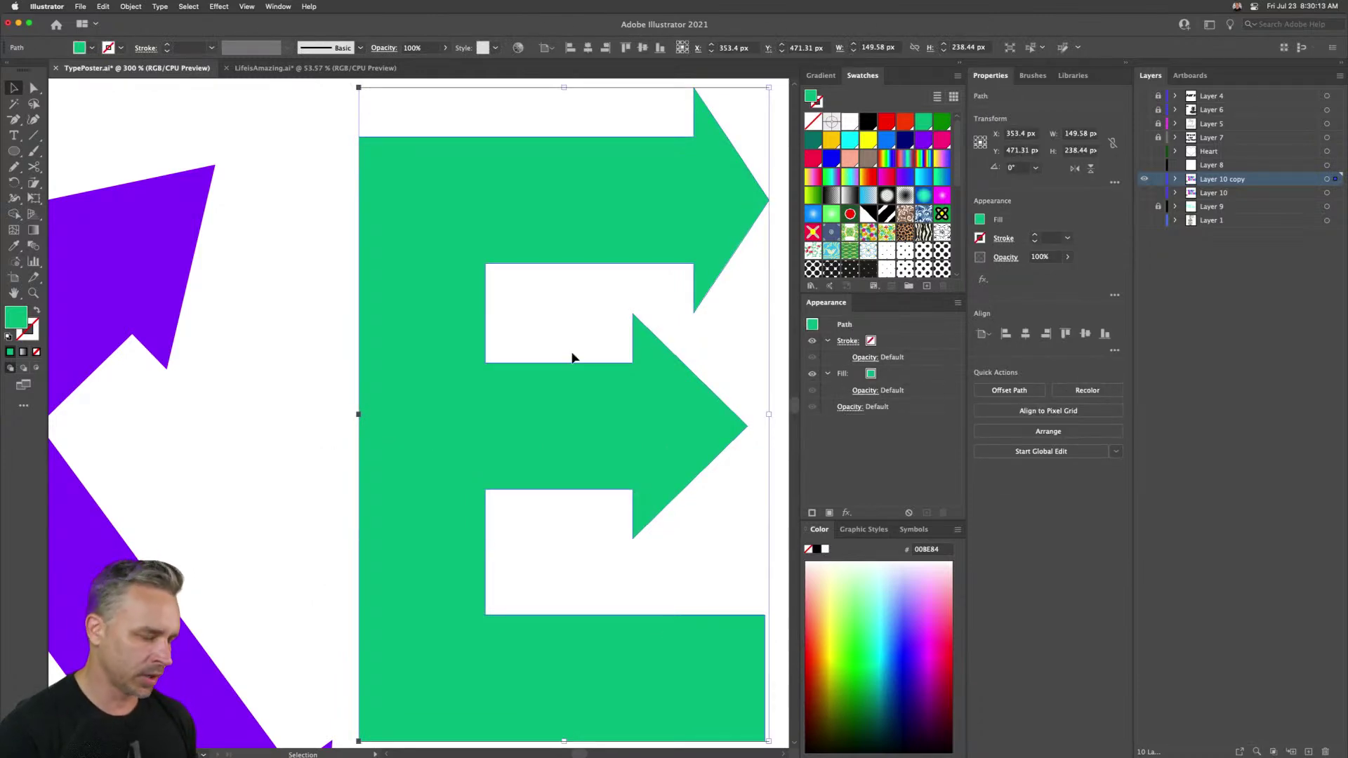
key(super+0)
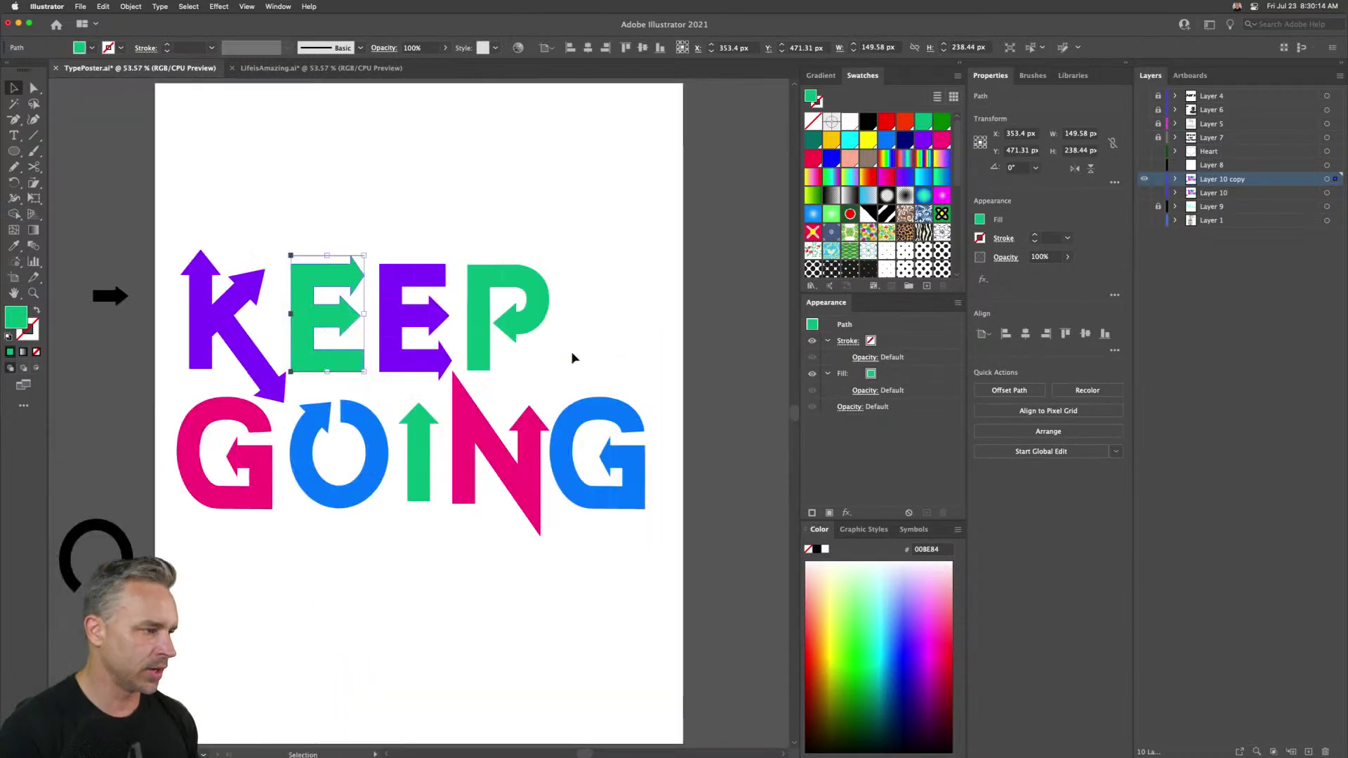
- Delete the purple second E and replace it with a horizontally aligned duplicate of the green first E
click(239, 156)
click(397, 278)
key(Delete)
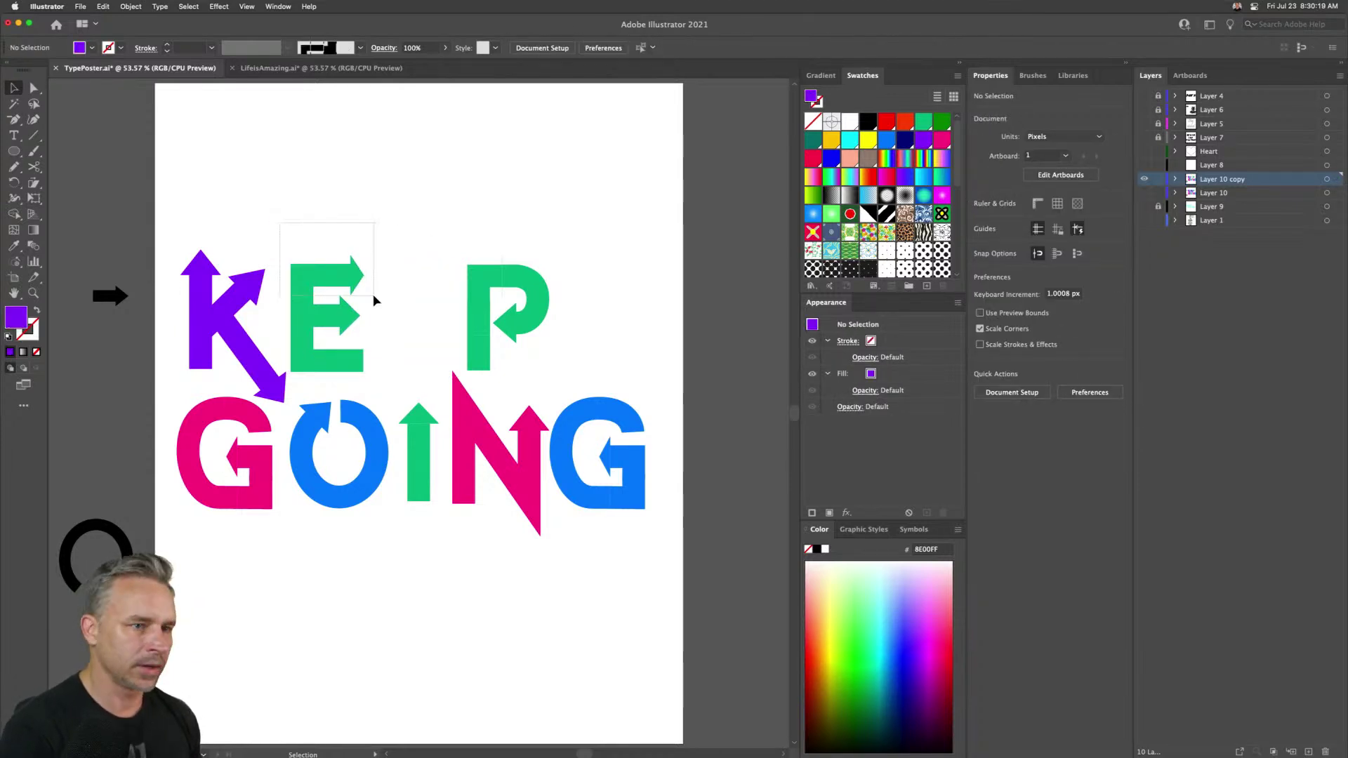
click(364, 273)
drag(300, 339, 383, 344)
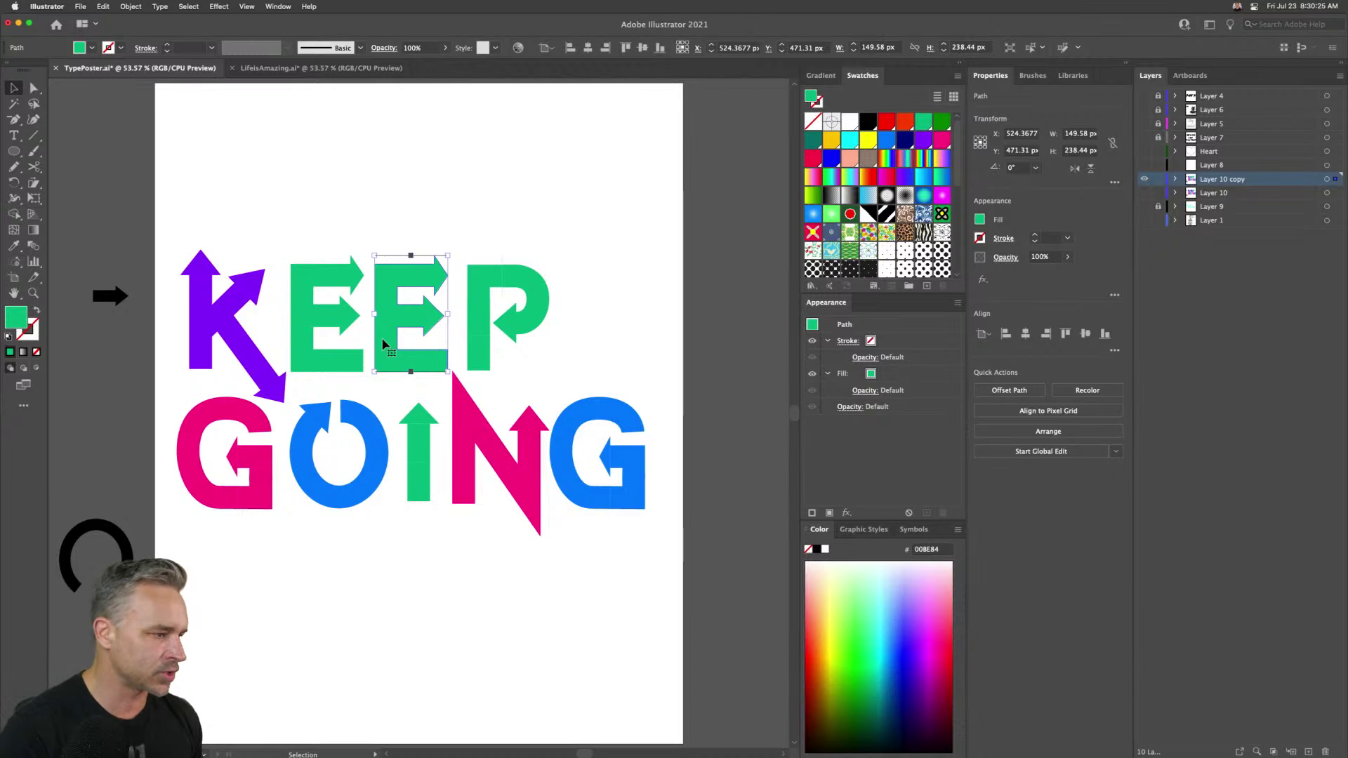
- Recolor the duplicated second E with blue sampled from the O, and clear the selection
key(i)
click(361, 413)
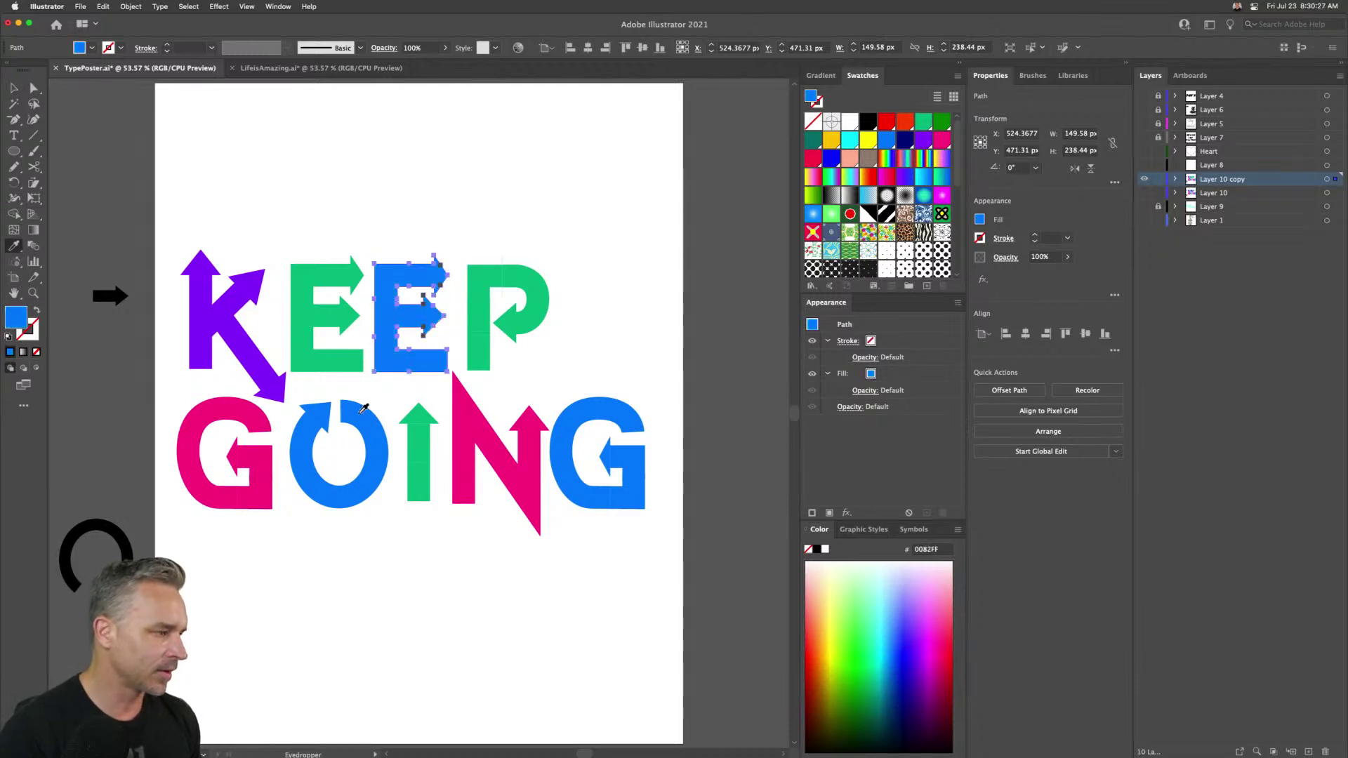
key(v)
key(shift+super+a)
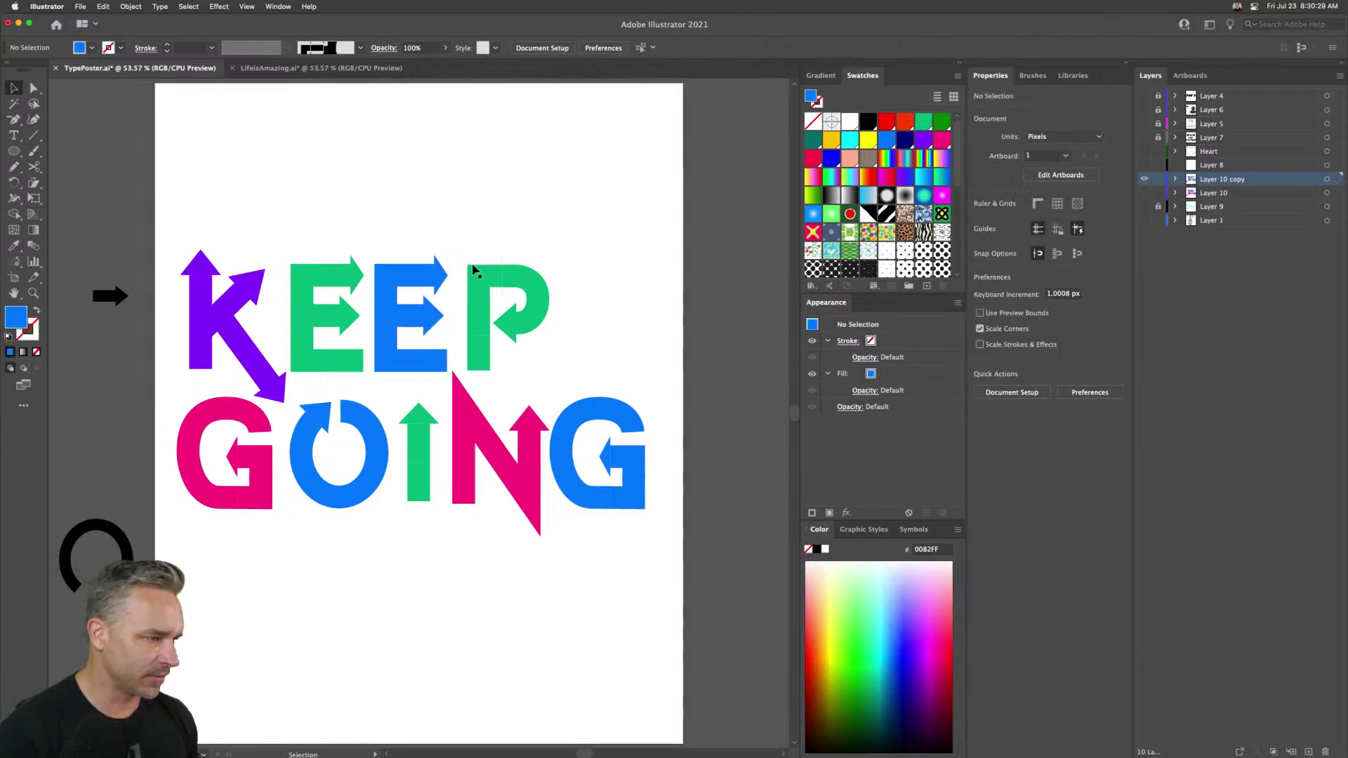
- Ungroup the green P's nested artwork into its separate pieces
key(super+equal)
key(super+equal)
key(super+equal)
drag(488, 309, 328, 614)
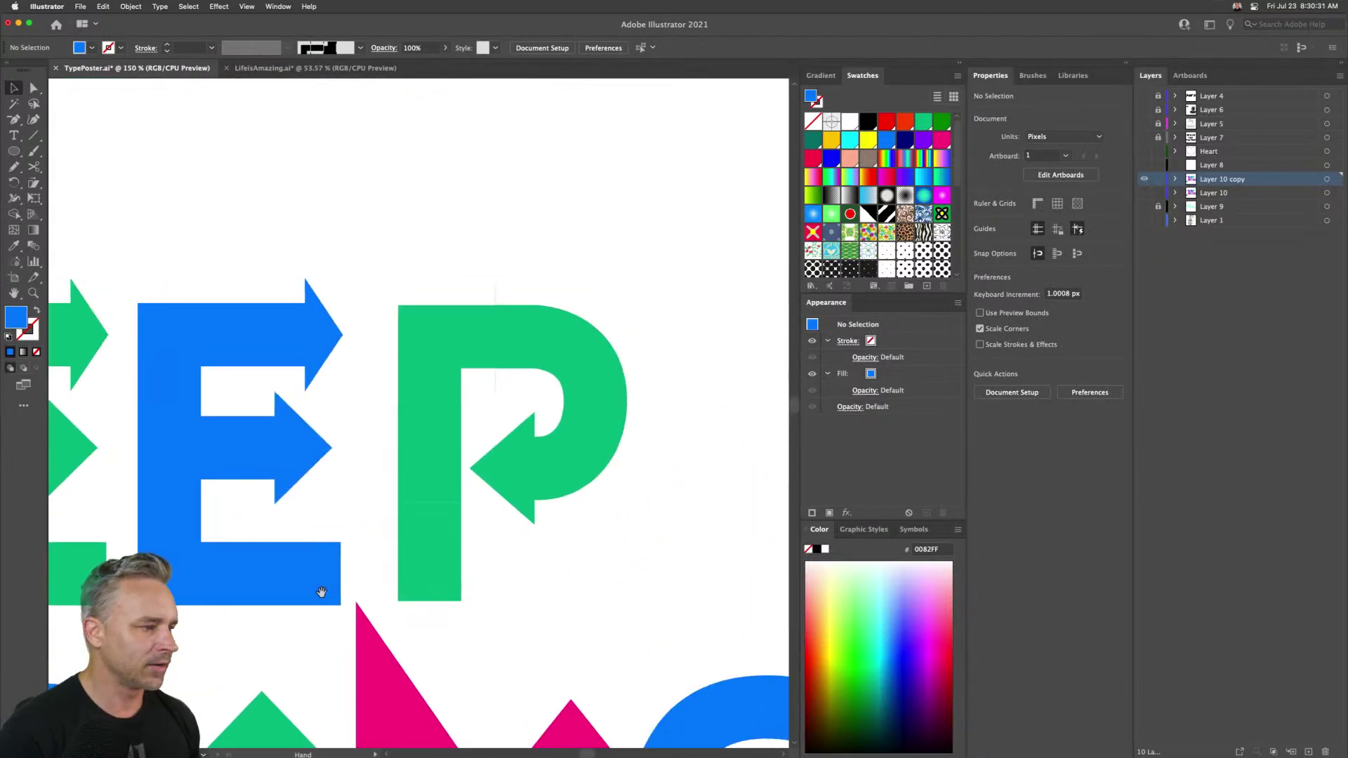
click(448, 340)
right_click(450, 338)
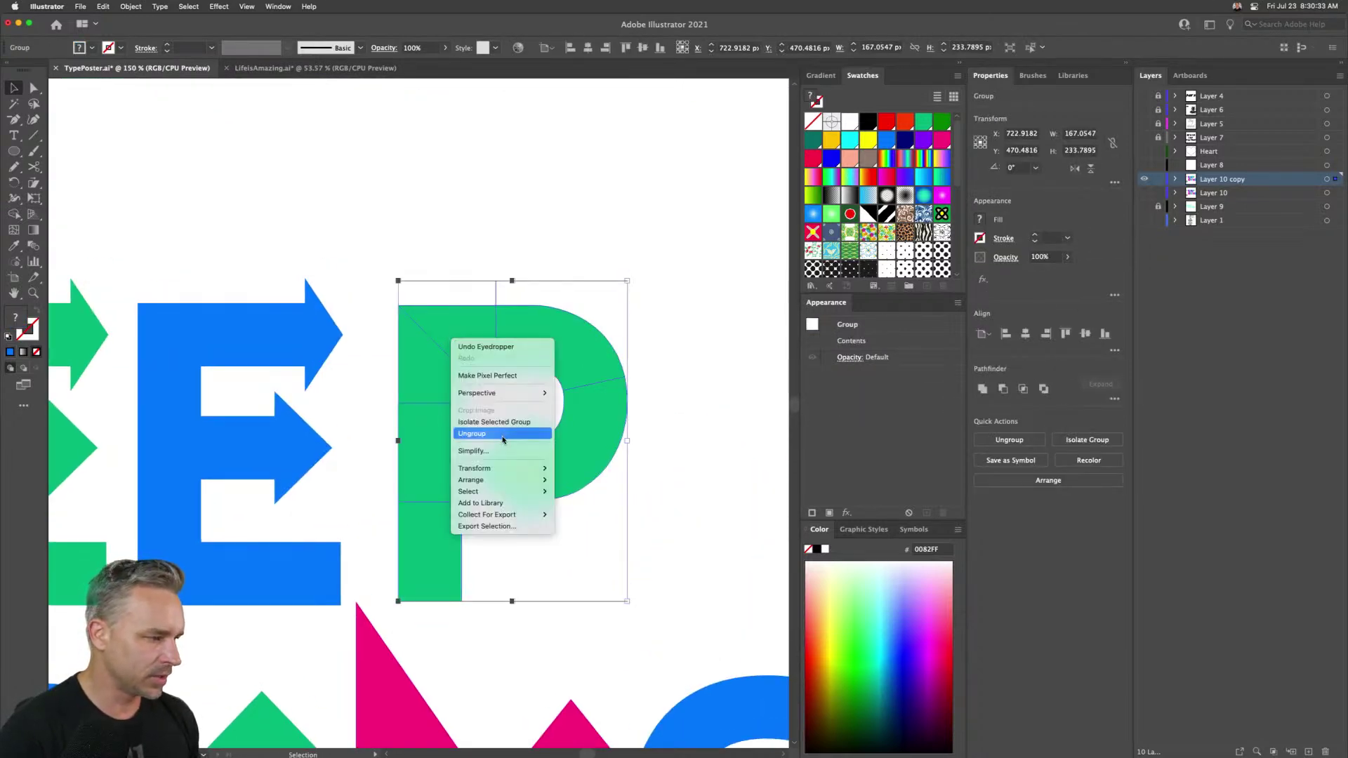
click(503, 434)
right_click(460, 328)
click(488, 429)
right_click(453, 335)
click(505, 440)
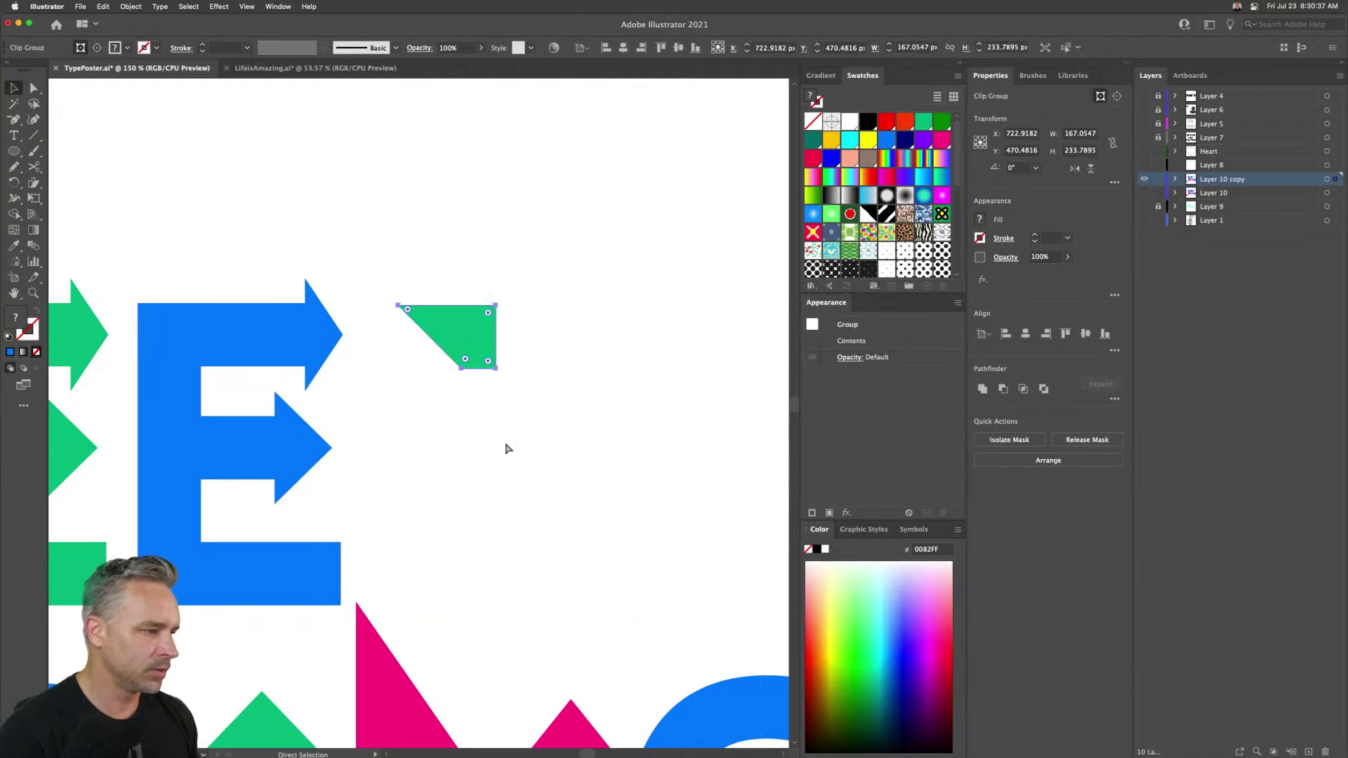
- Release the clipping masks on the P's upper-left corner pieces and delete the released artwork
click(499, 259)
click(435, 344)
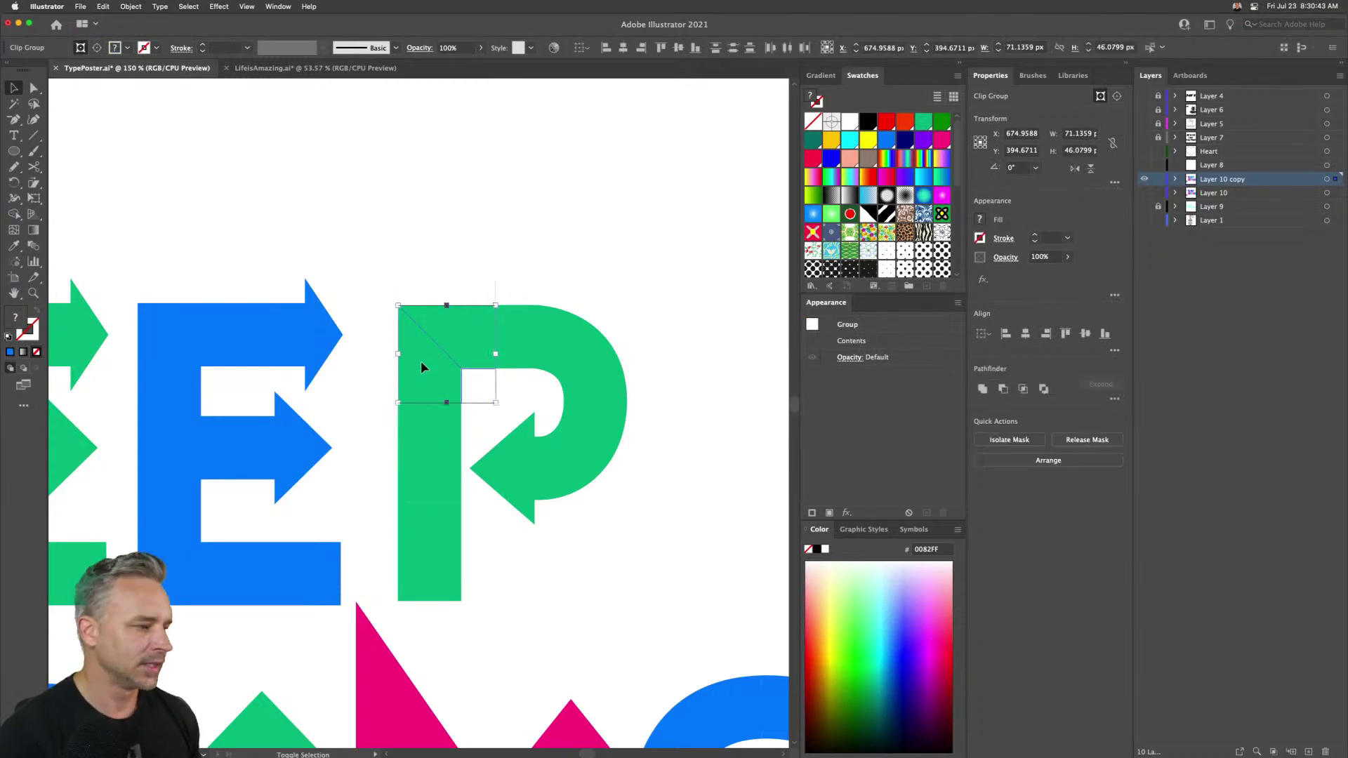
right_click(419, 362)
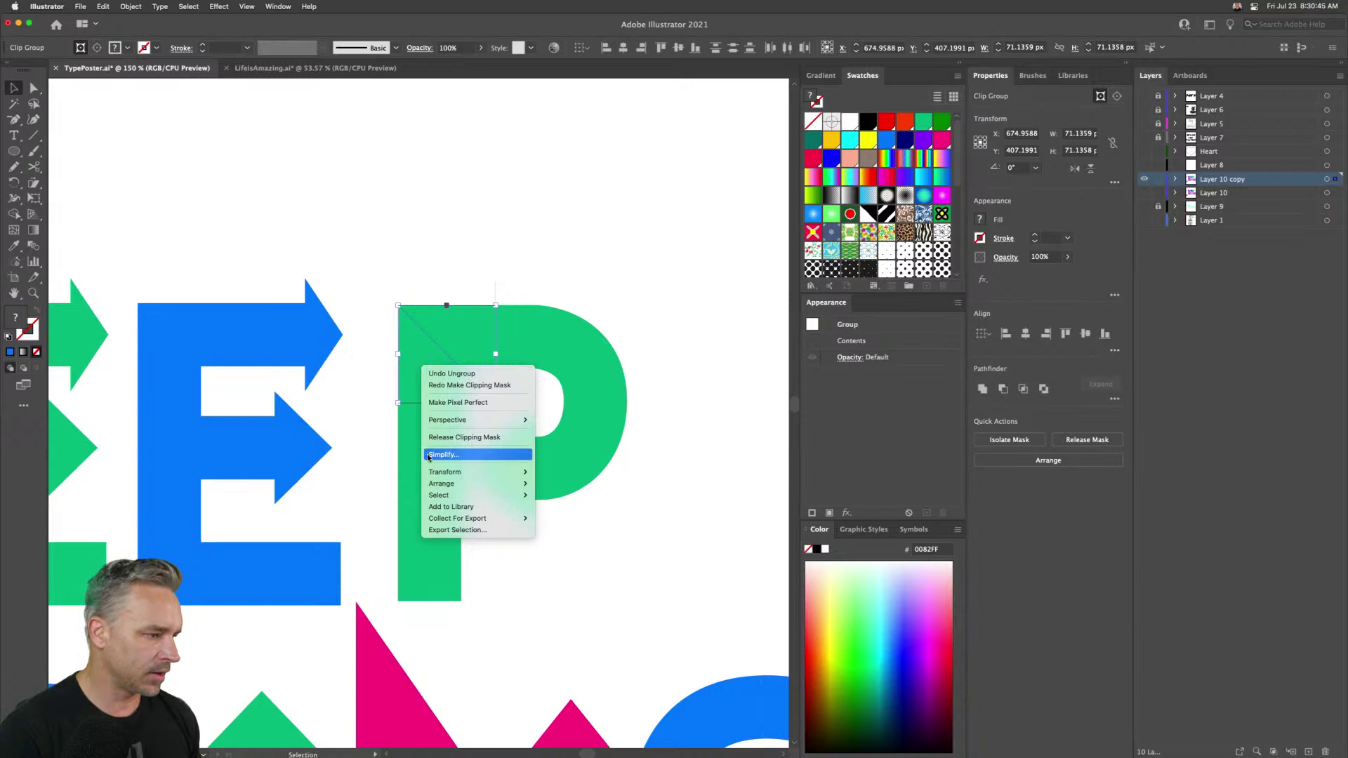
click(464, 438)
click(398, 205)
click(370, 310)
- Fill all pieces of the P with the green swatch and unite them into a single path
drag(415, 285, 625, 545)
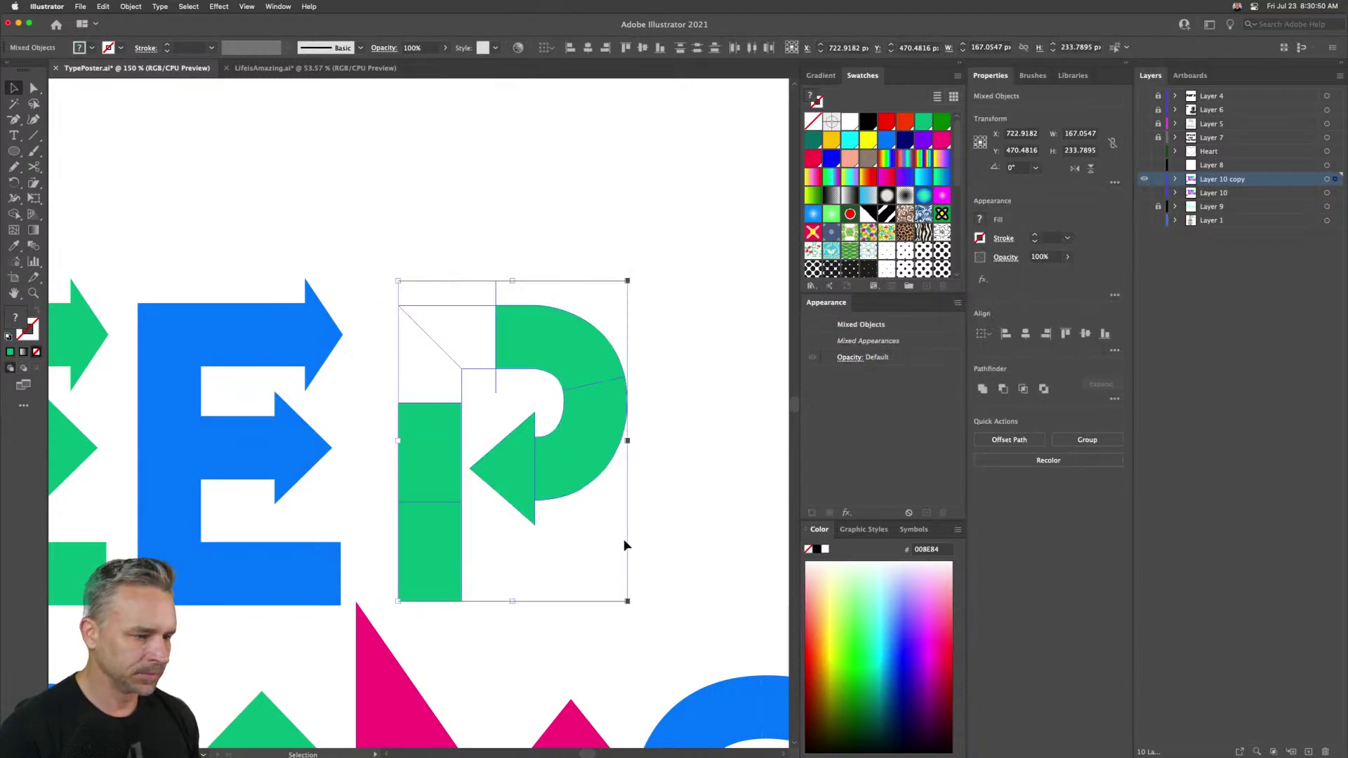
click(924, 122)
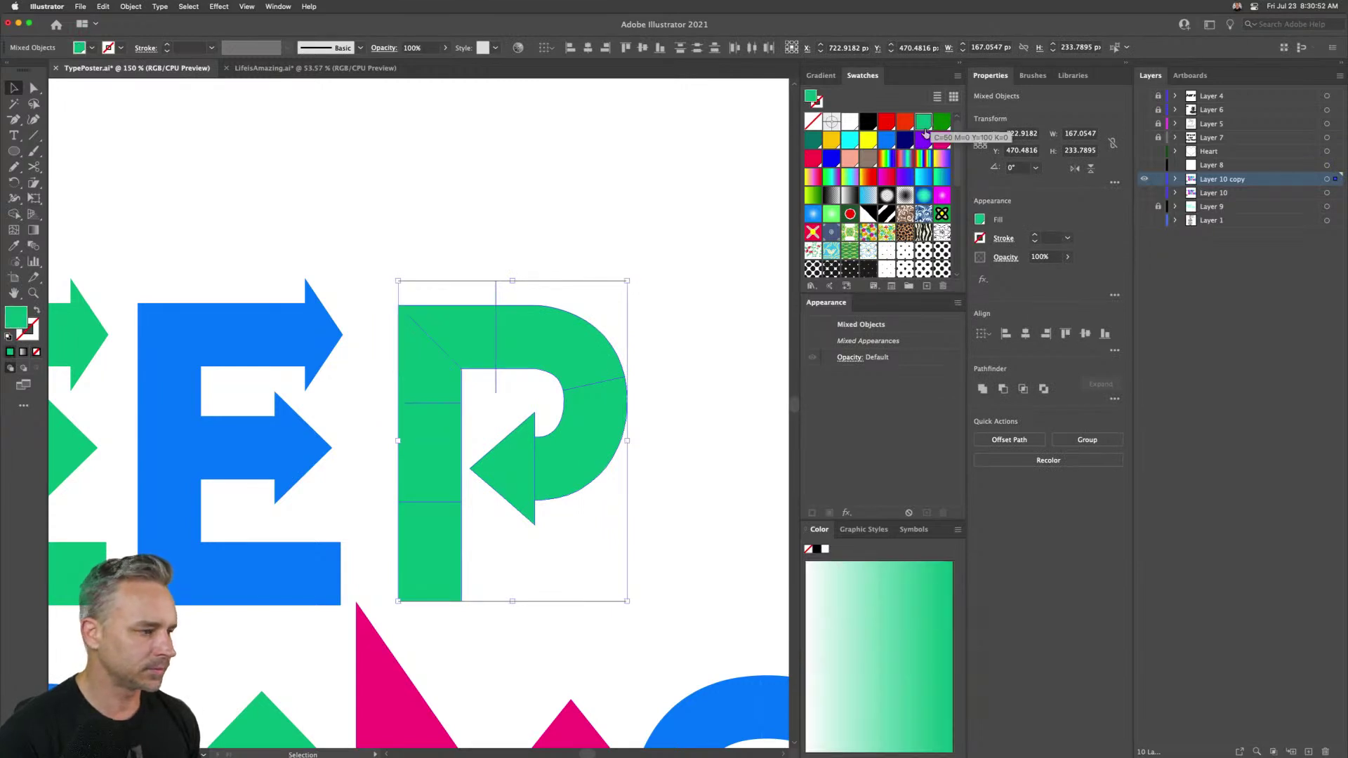
click(541, 274)
click(527, 340)
right_click(526, 340)
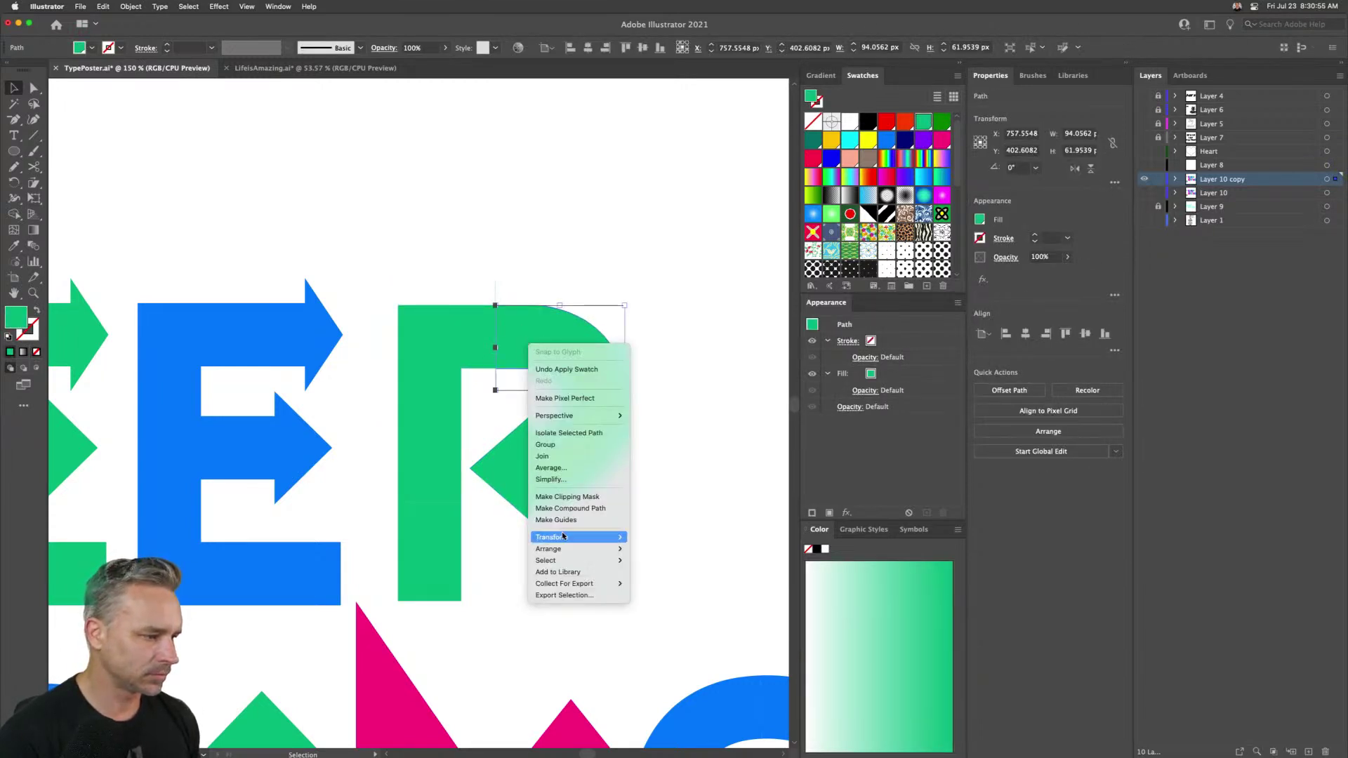
click(578, 242)
drag(400, 265, 630, 584)
click(982, 390)
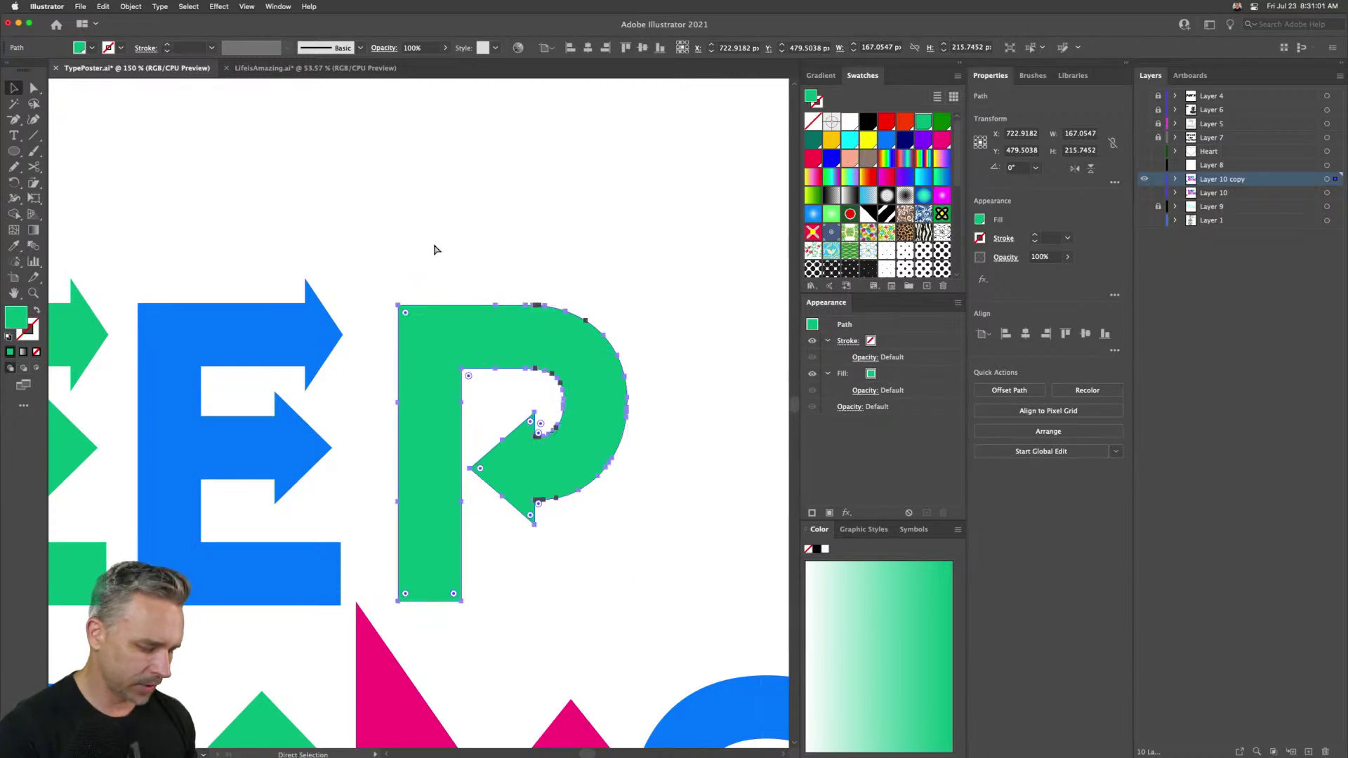
key(super+0)
click(33, 294)
drag(177, 395, 418, 570)
click(15, 90)
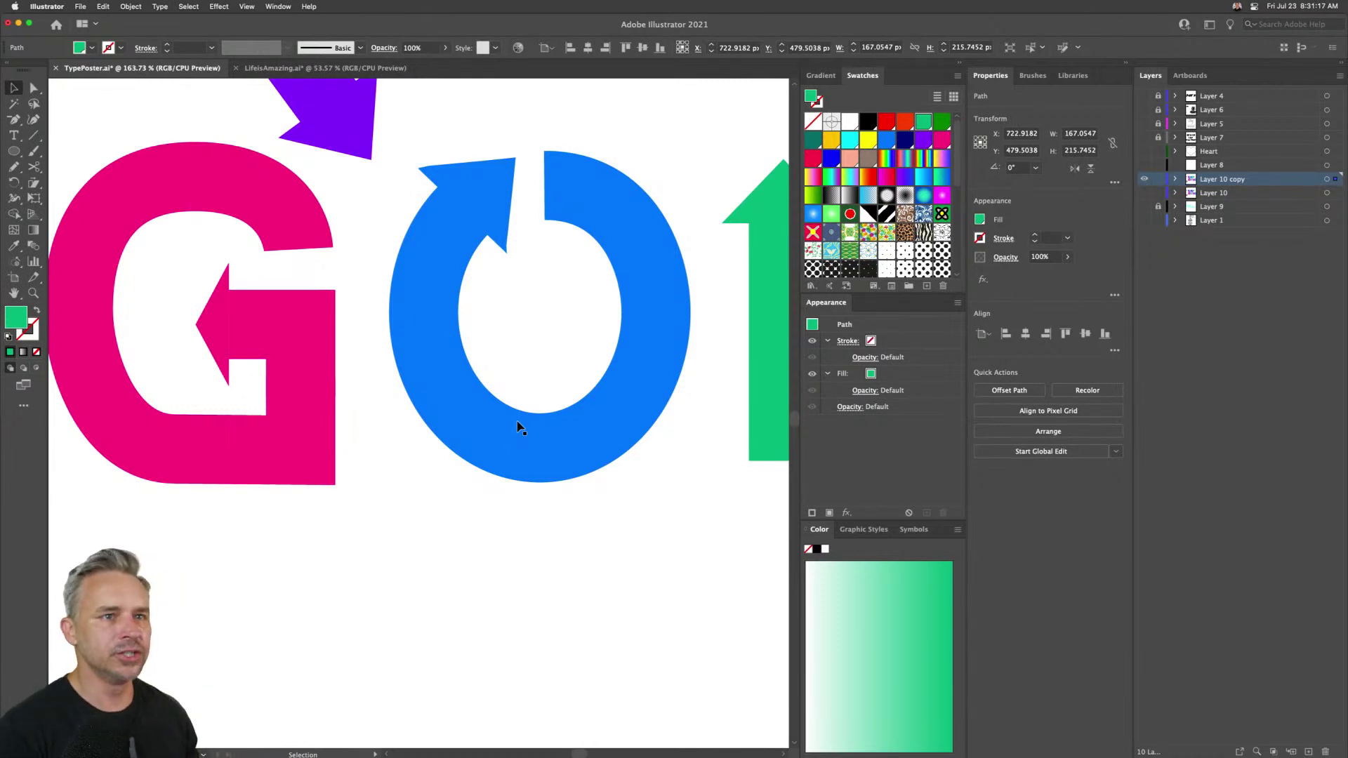
scroll(337, 2, down, 2)
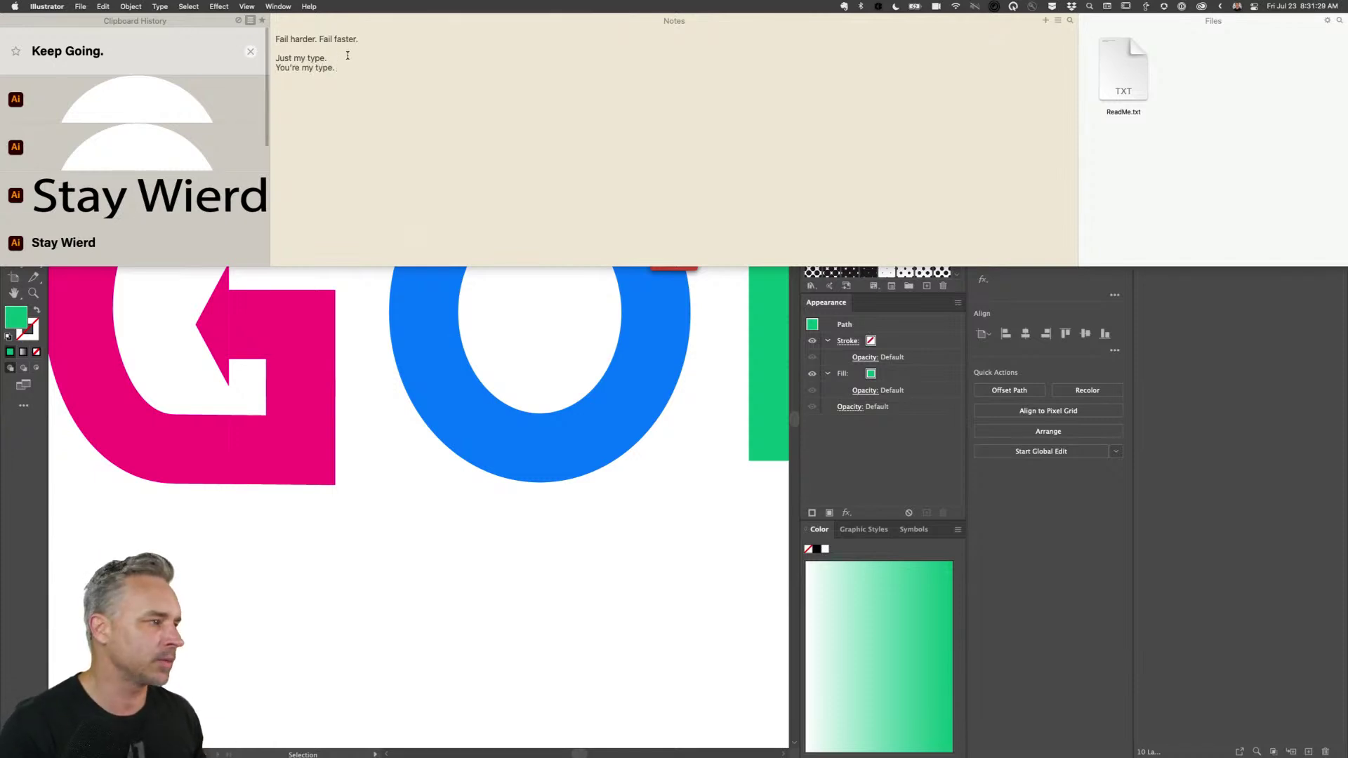
key(Escape)
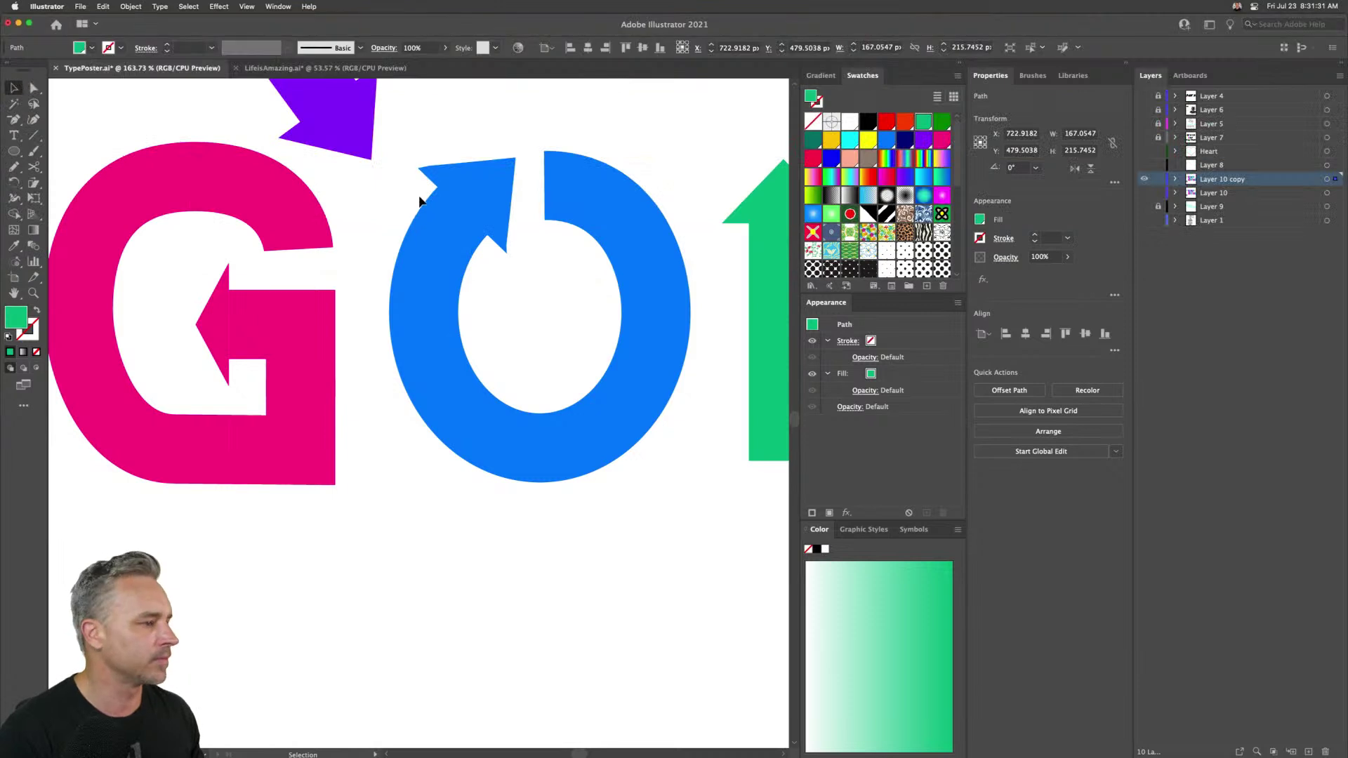
key(super+0)
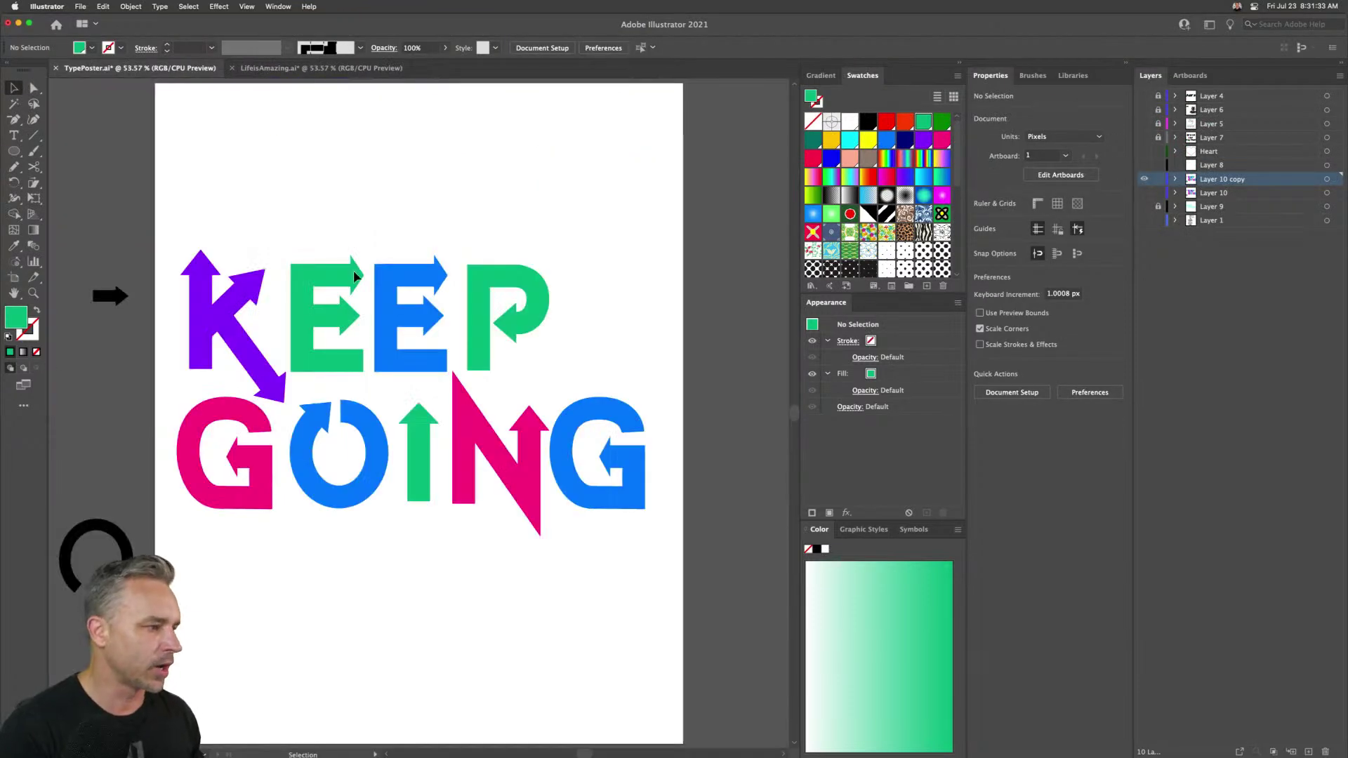
- Examine the KEEP and GOING letter paths in outline view, comparing the united shapes with the separate pieces, and return to the color preview
drag(186, 229, 558, 355)
key(a)
key(super+y)
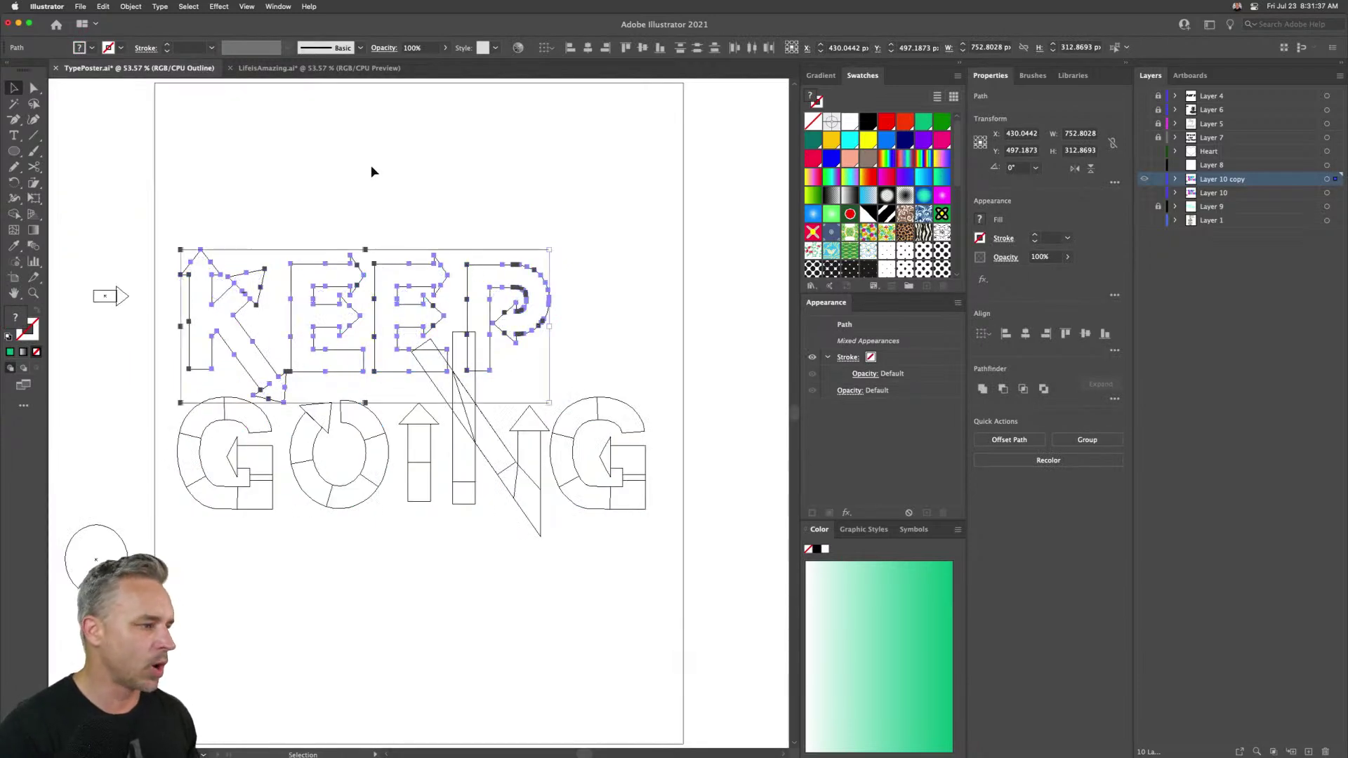
key(v)
click(369, 166)
click(33, 293)
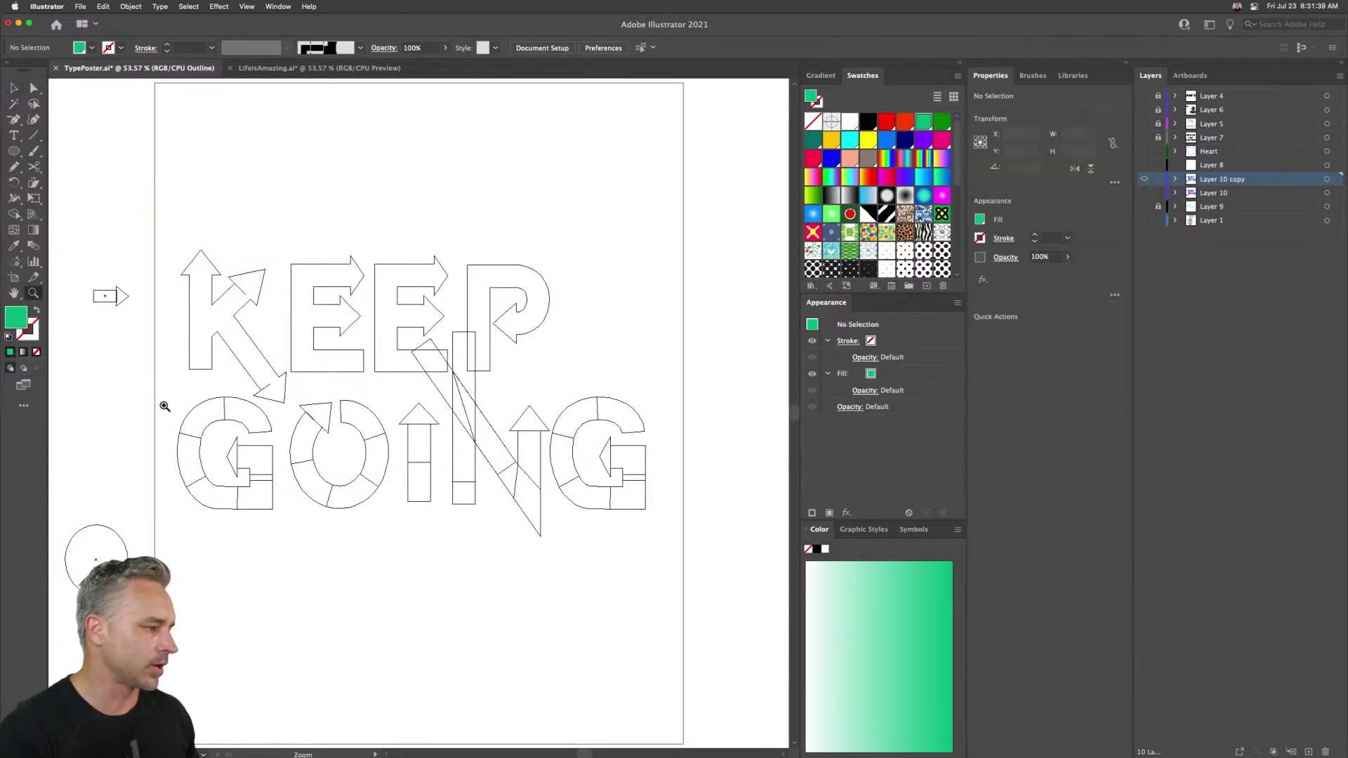
scroll(617, 572, up, 3)
scroll(406, 445, left, 5)
scroll(406, 445, up, 2)
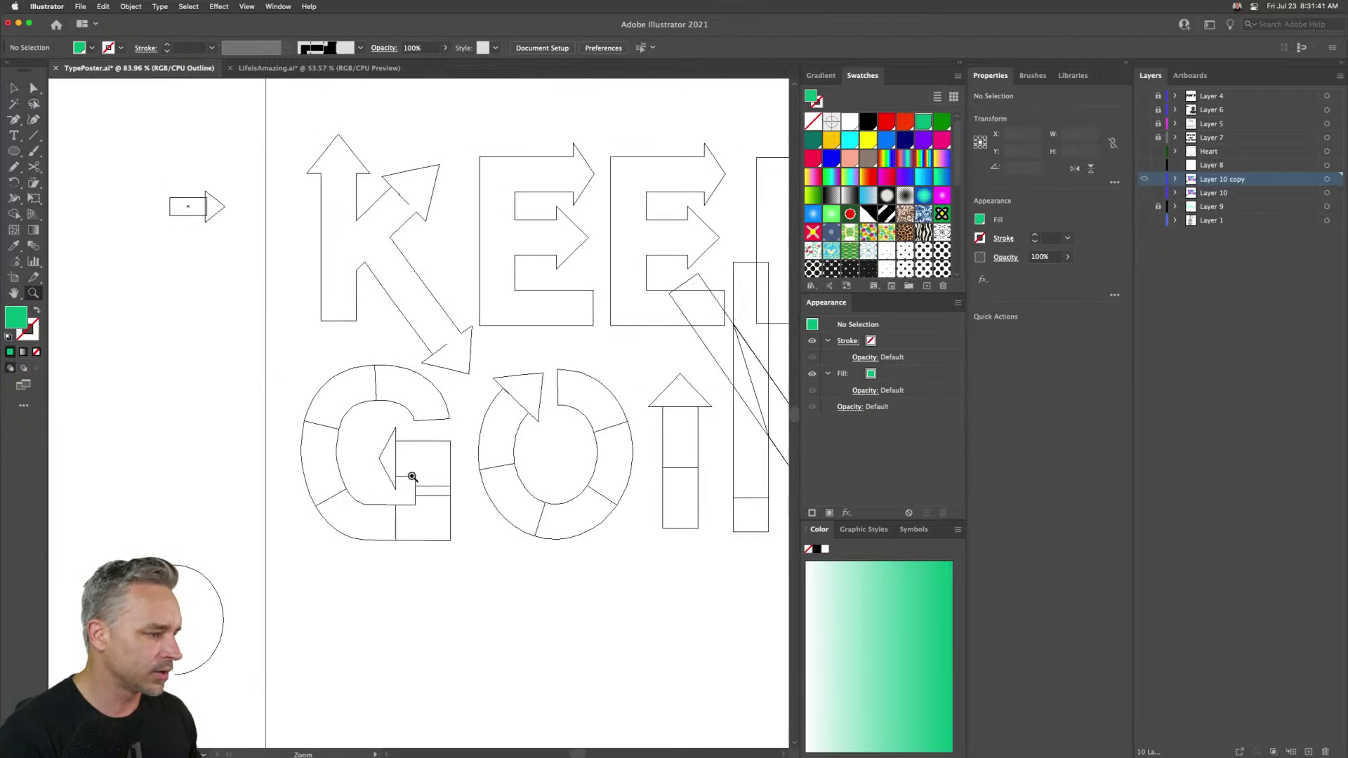
scroll(441, 405, right, 2)
scroll(441, 405, right, 3)
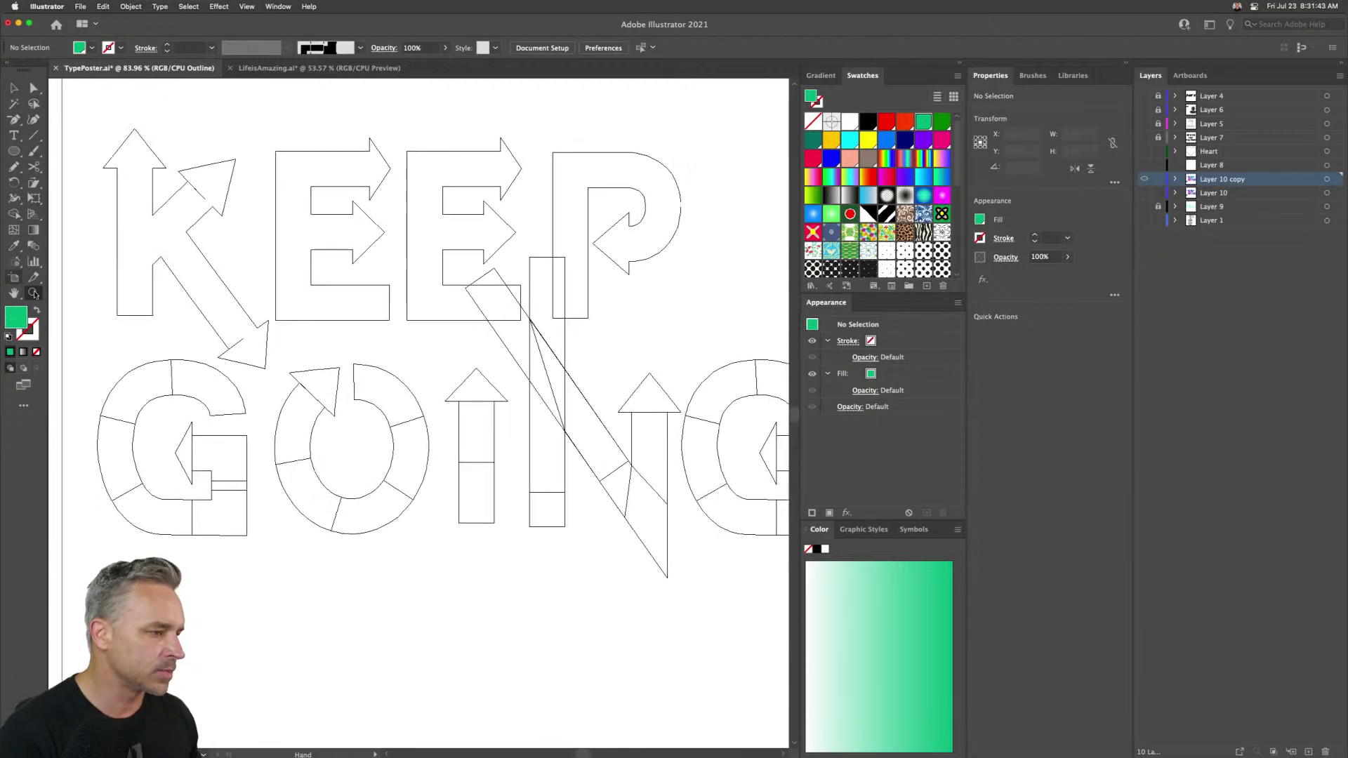
click(14, 88)
key(super+y)
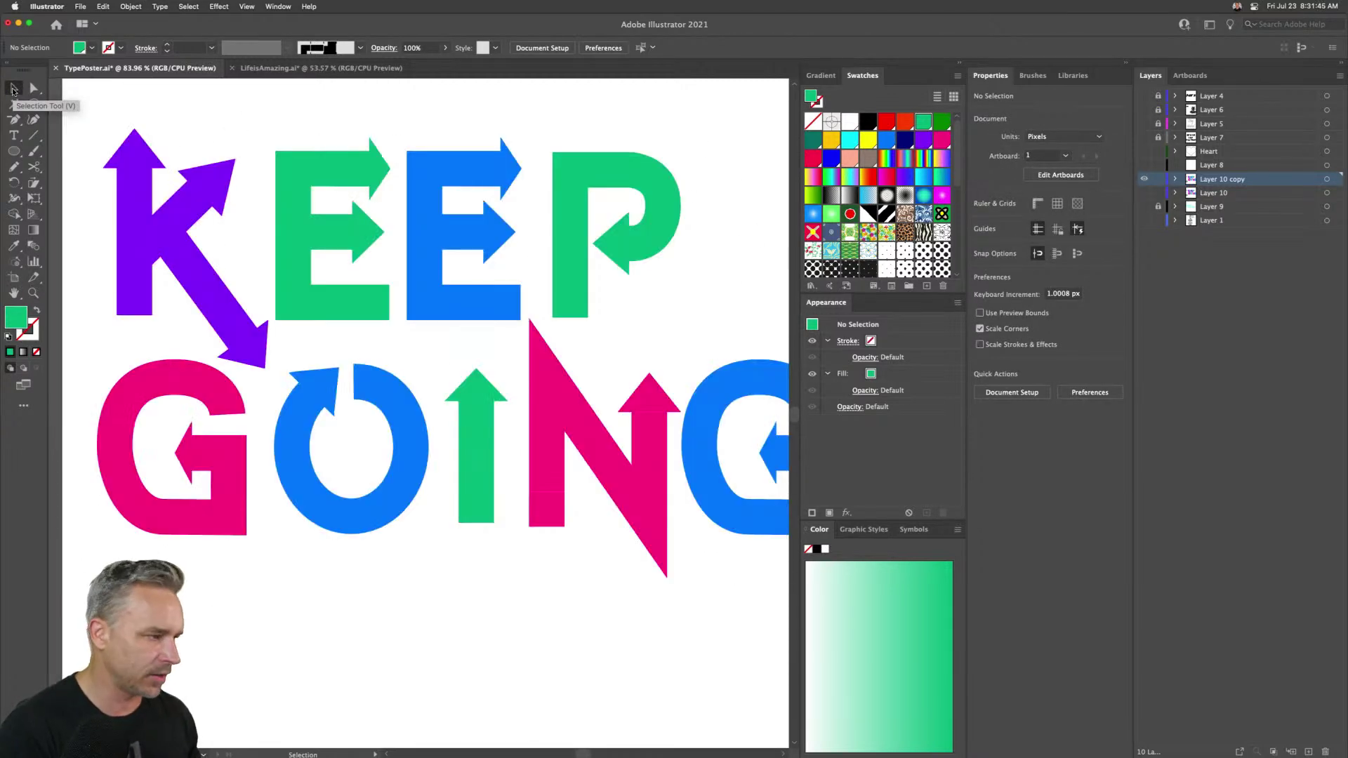
- Unite the overlapping pieces of all the GOING letters and ungroup the result into individual letters
drag(70, 379, 609, 580)
scroll(576, 282, right, 2)
click(985, 390)
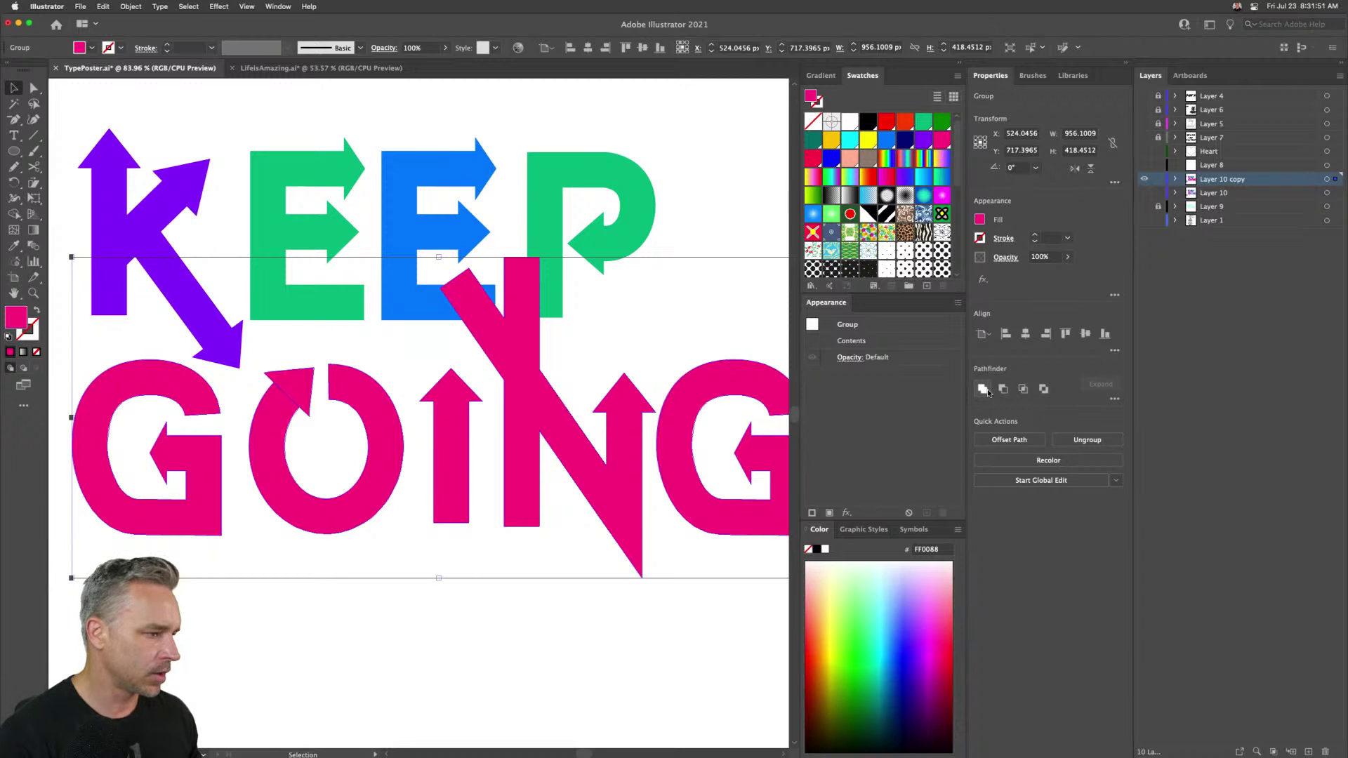
right_click(509, 427)
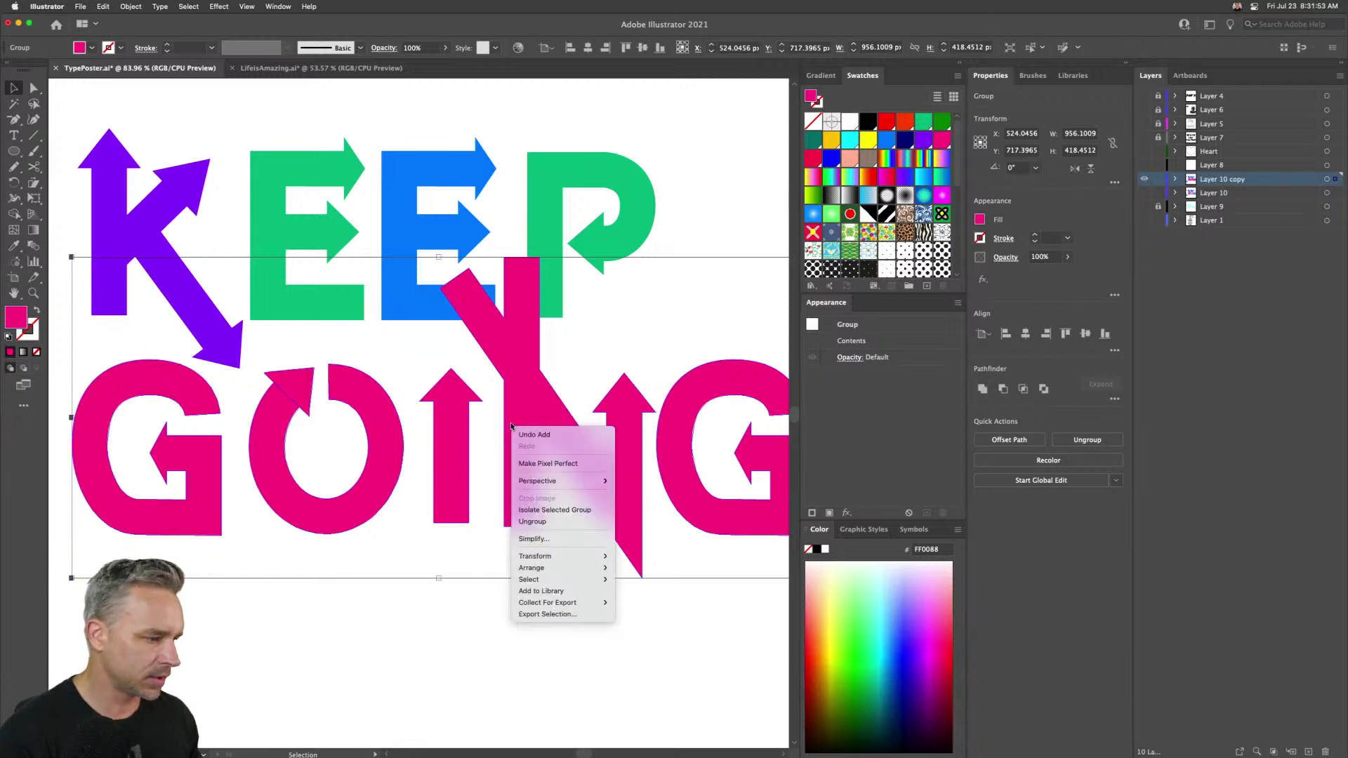
click(535, 521)
right_click(523, 396)
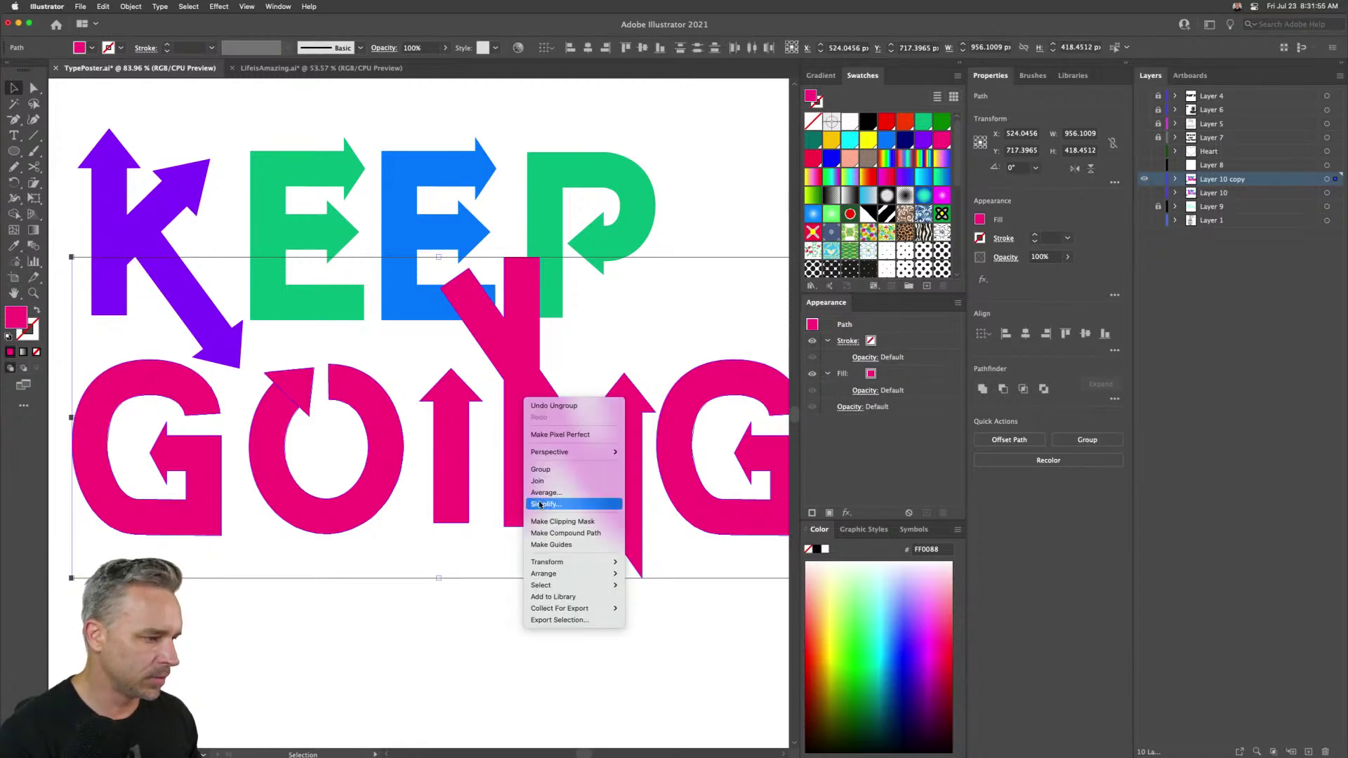
click(446, 662)
- Delete the N's protruding upper anchor points and move the remaining inner one to about X 609, Y 580 px as a sharp upper-left corner
click(441, 359)
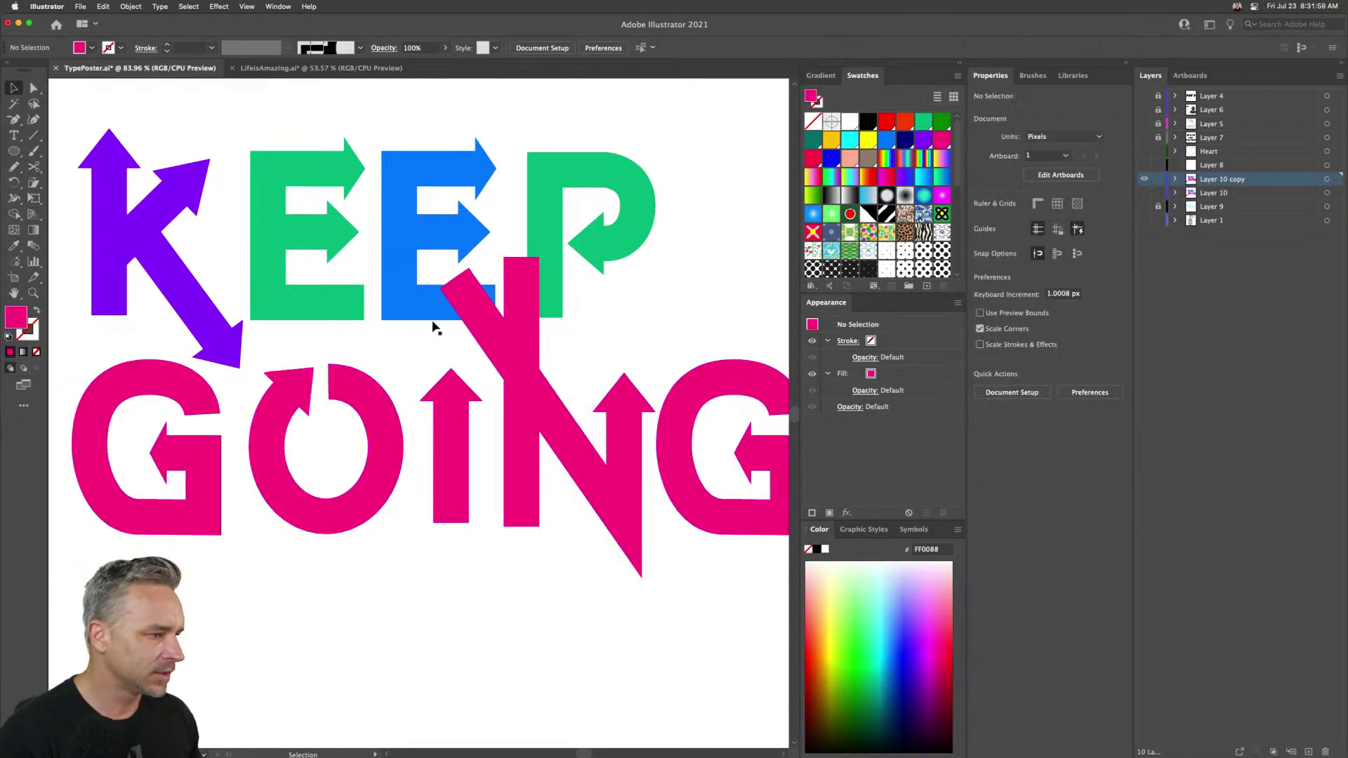
key(p)
click(442, 289)
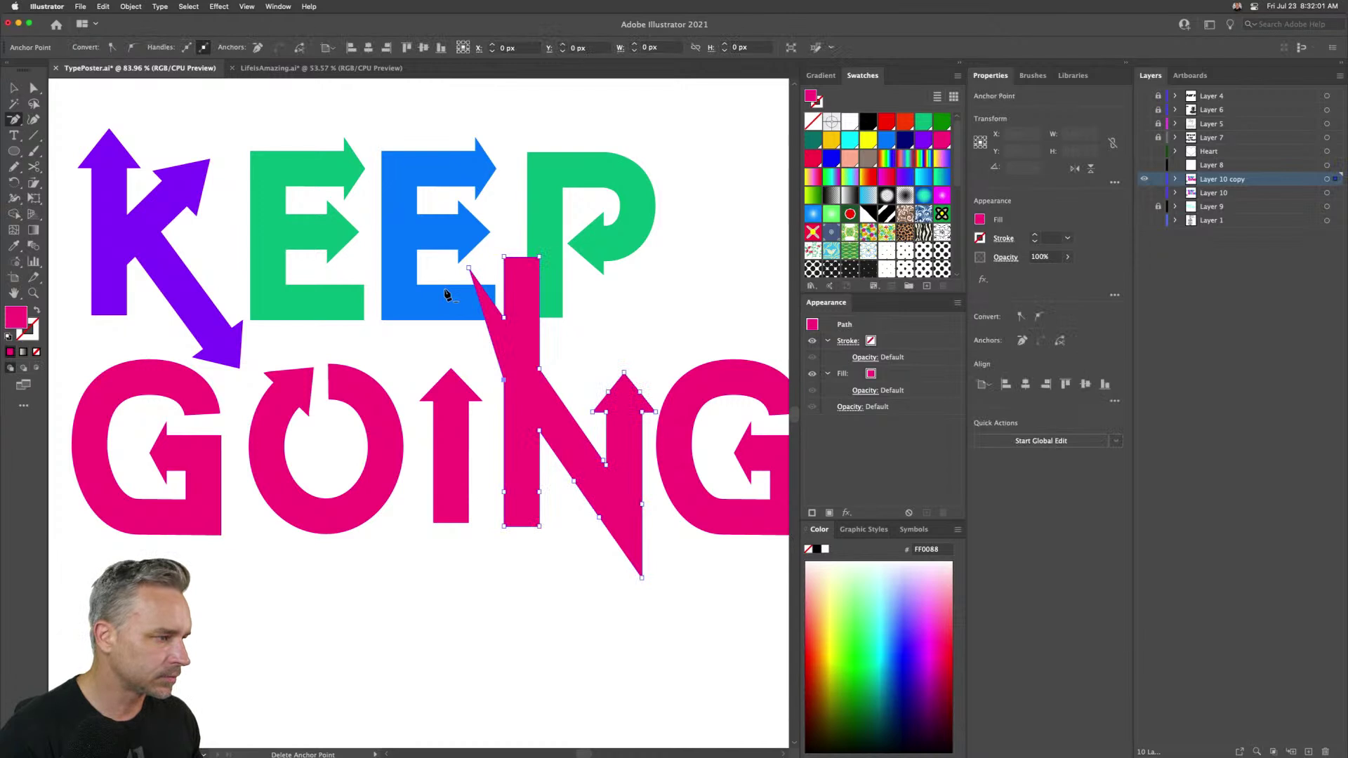
click(470, 269)
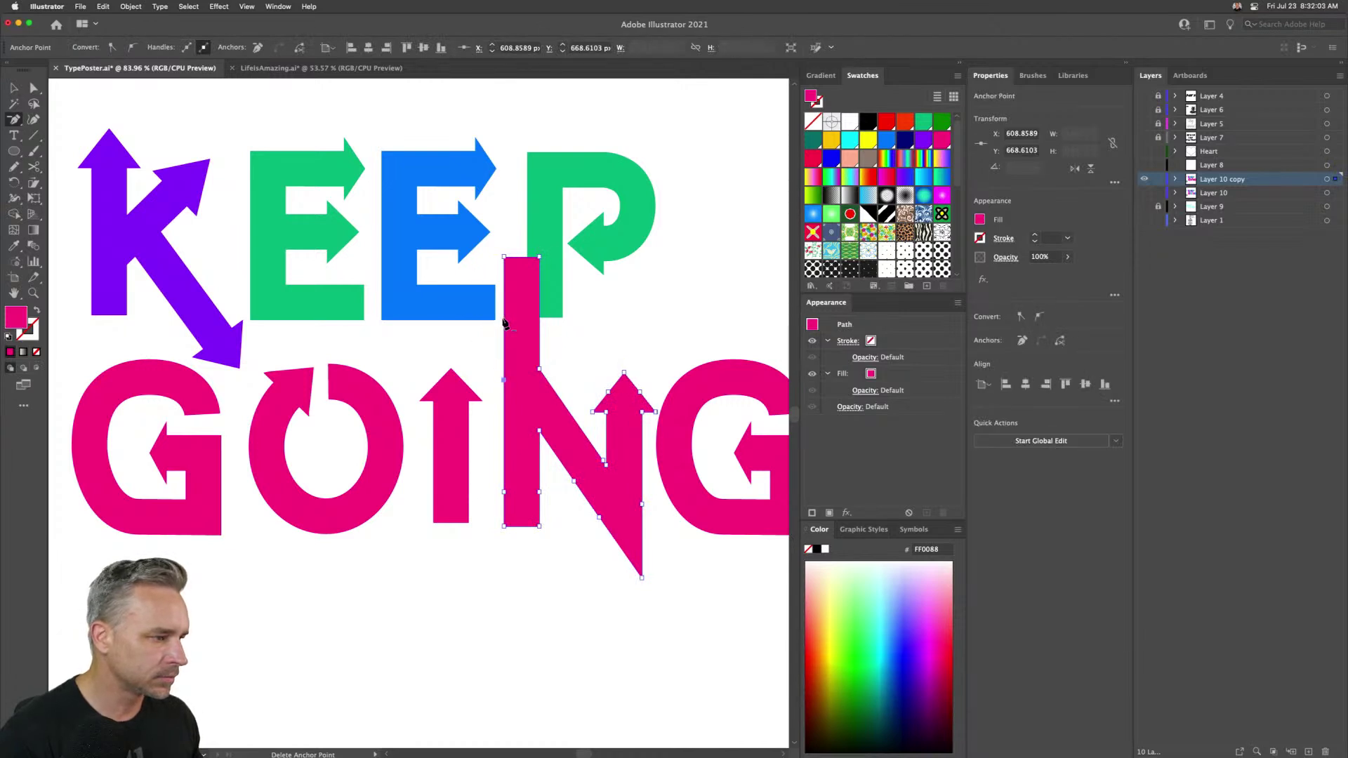
click(539, 258)
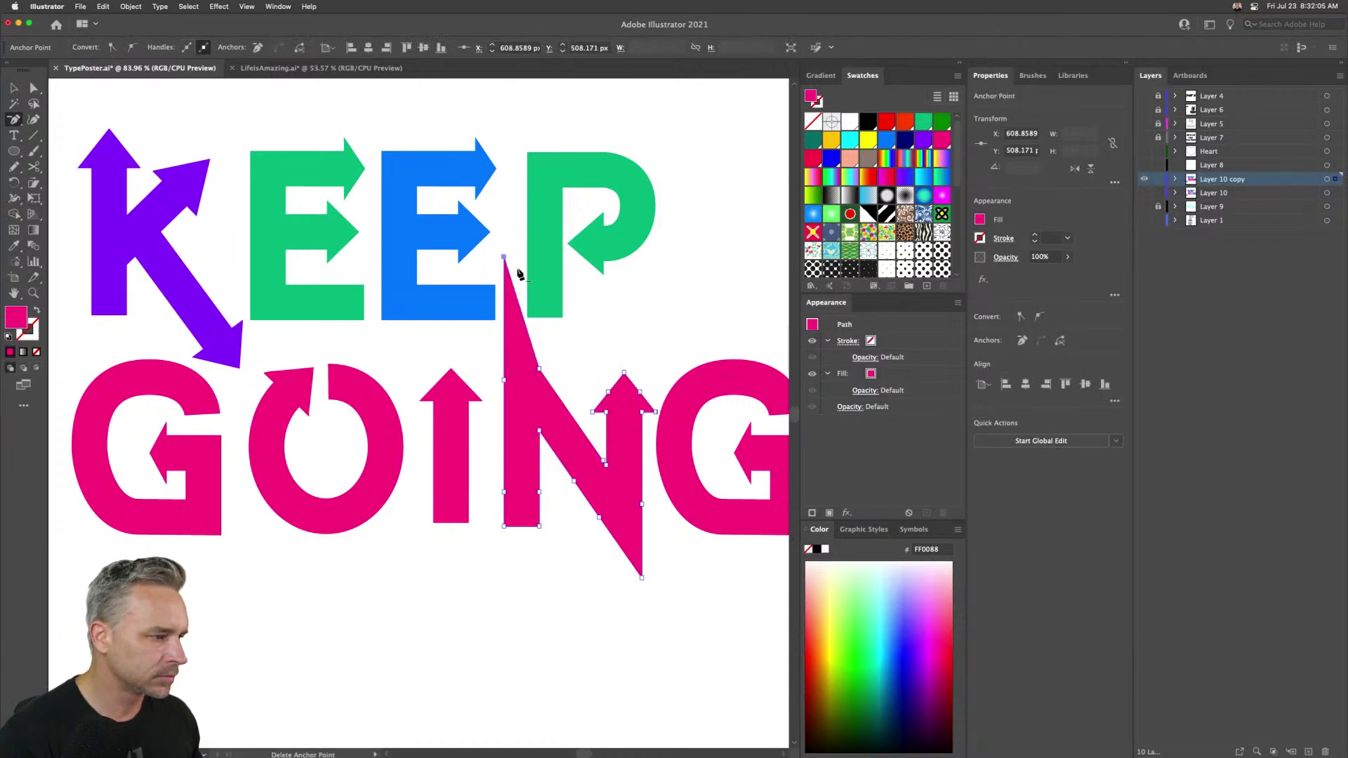
click(504, 259)
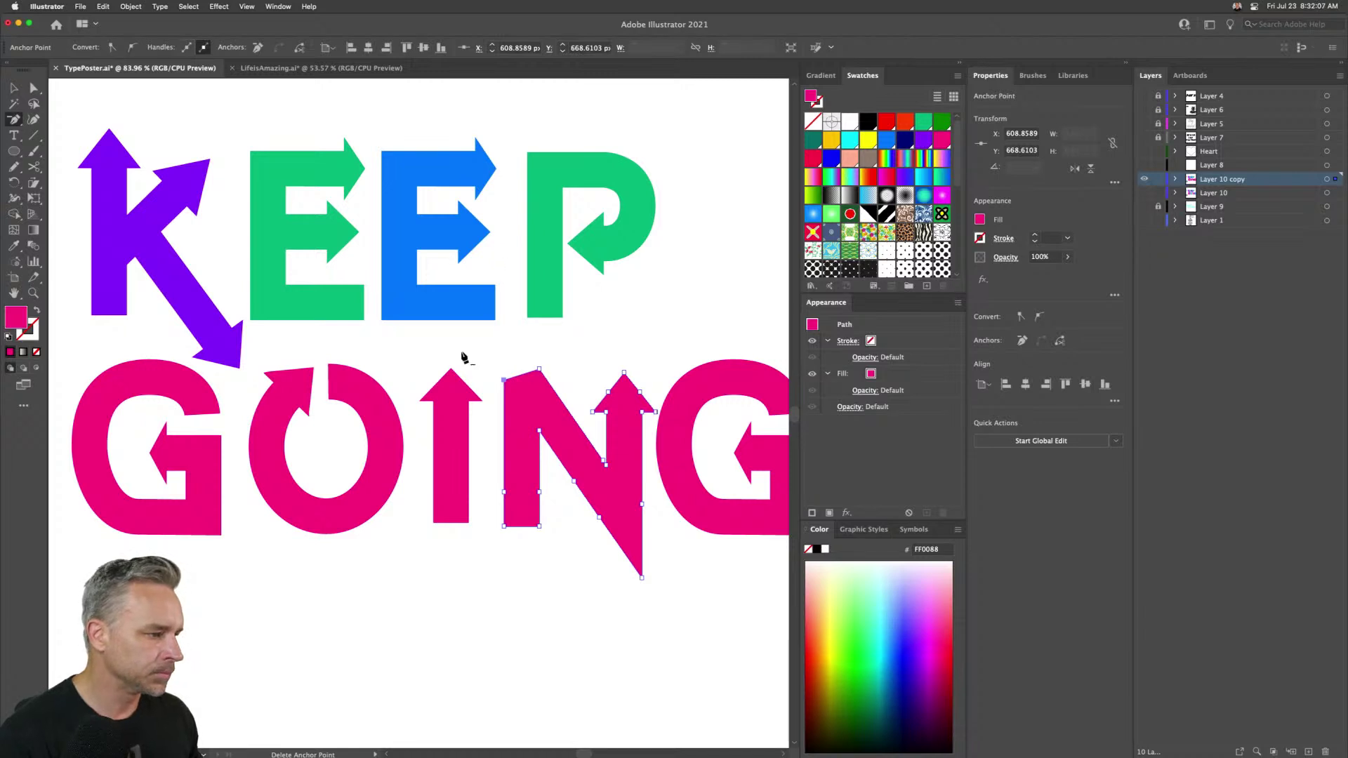
click(33, 87)
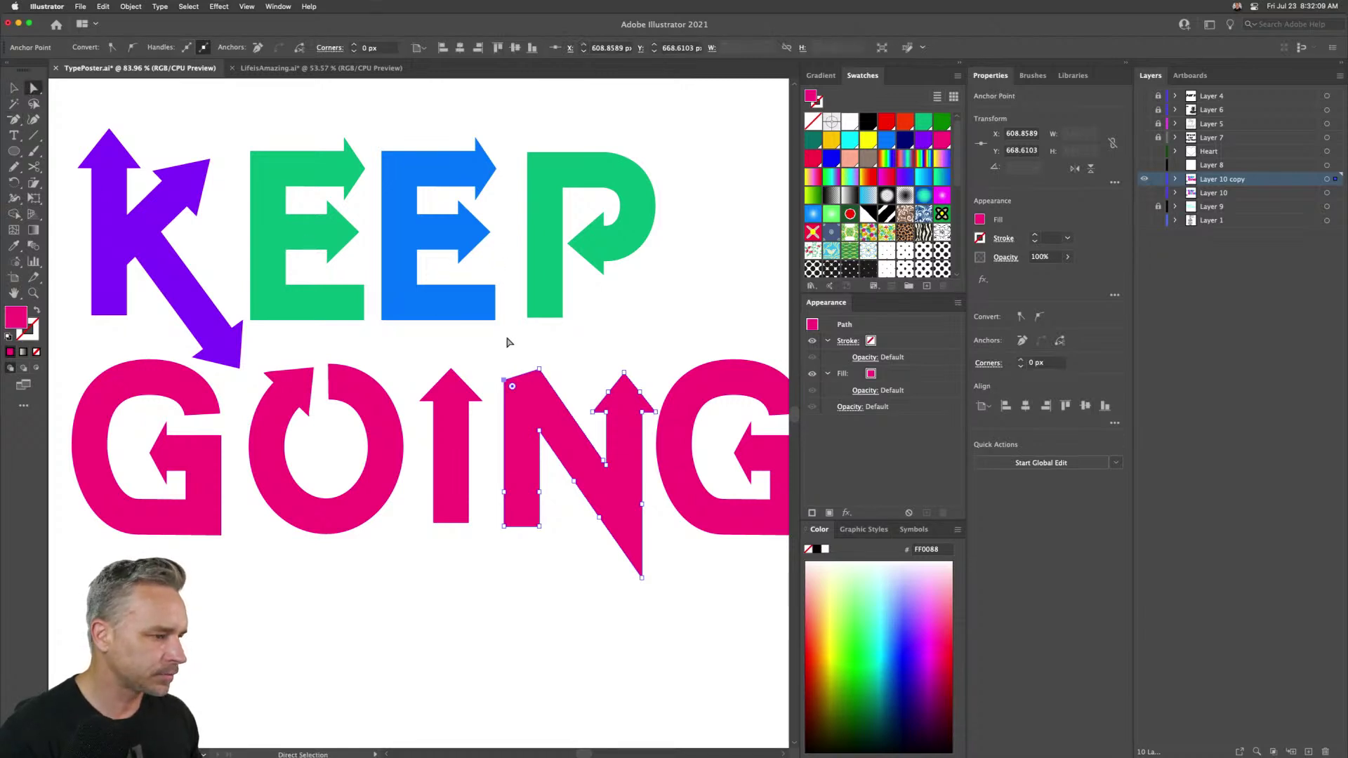
drag(539, 369, 502, 310)
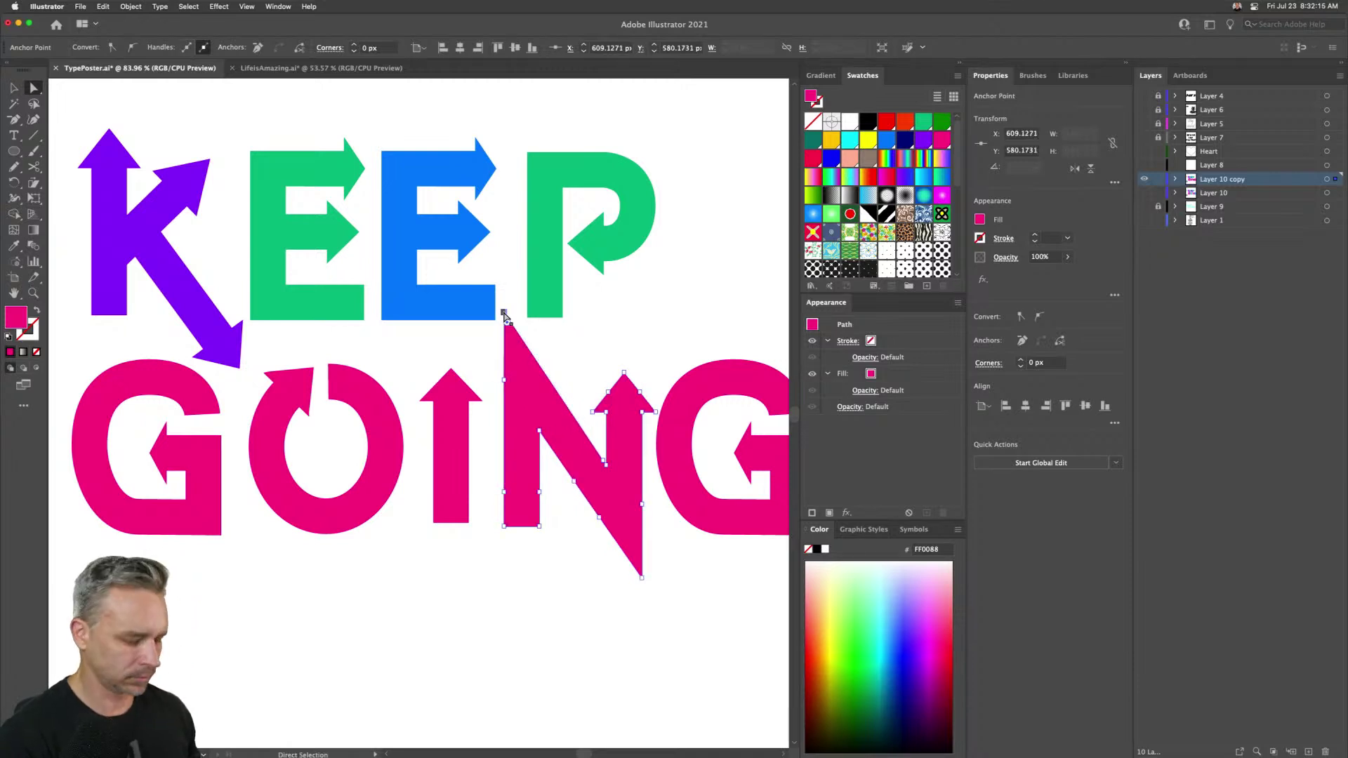
- Delete the redundant intermediate anchor points along the N's left vertical edge
key(p)
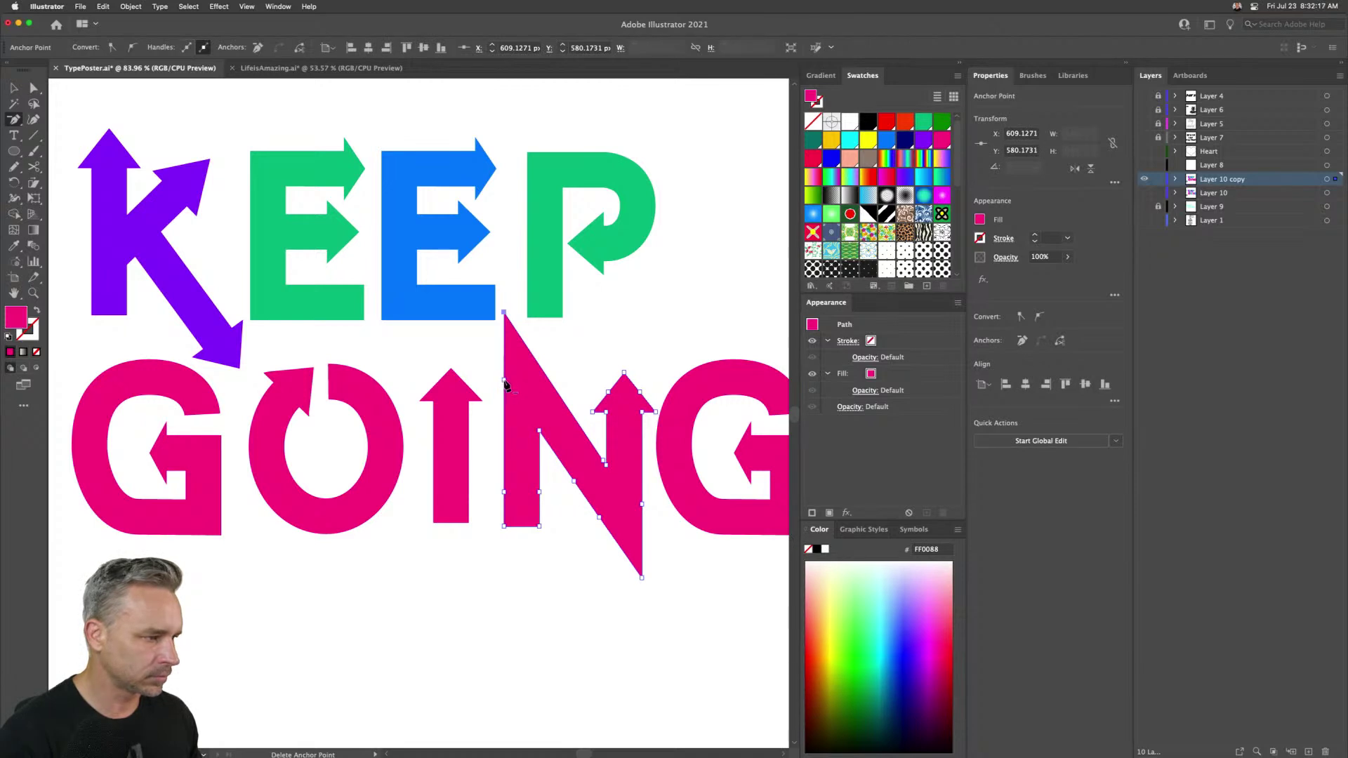
click(503, 498)
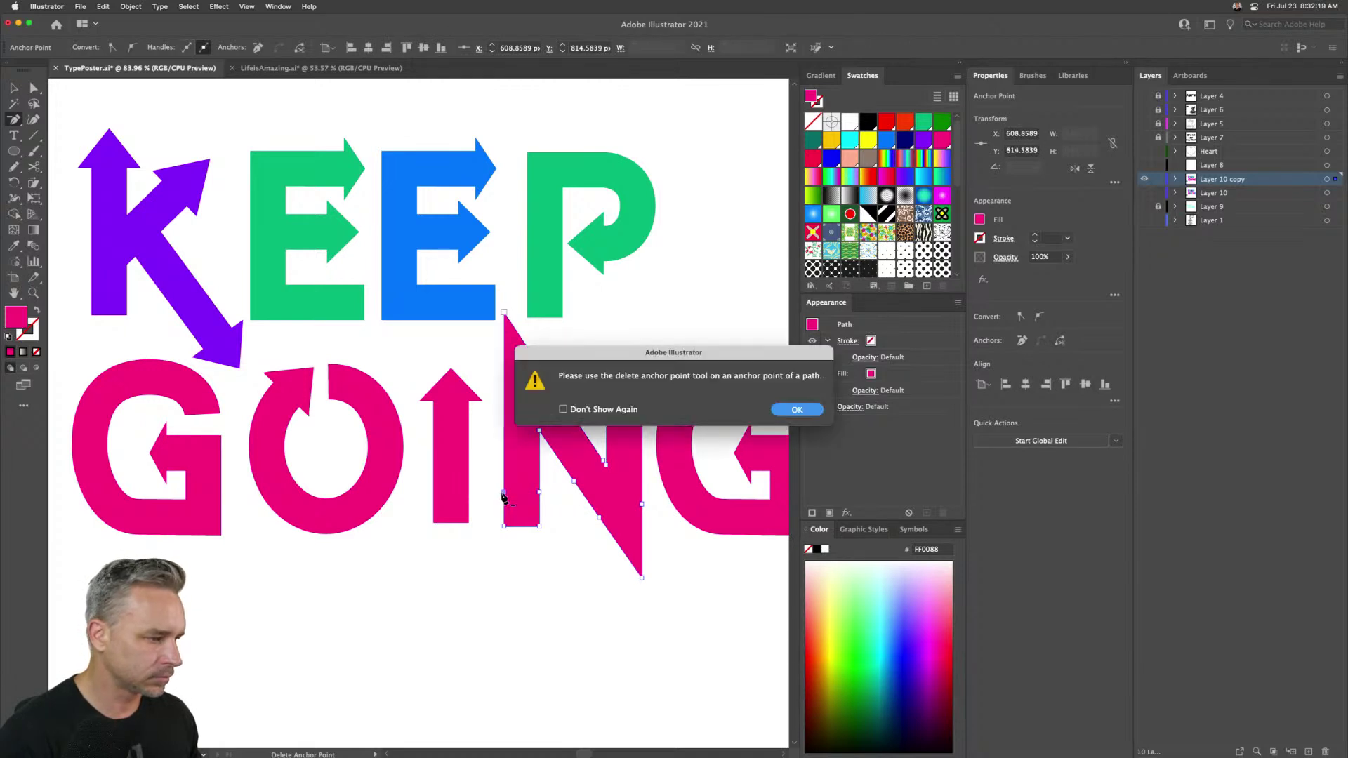
key(Return)
click(515, 499)
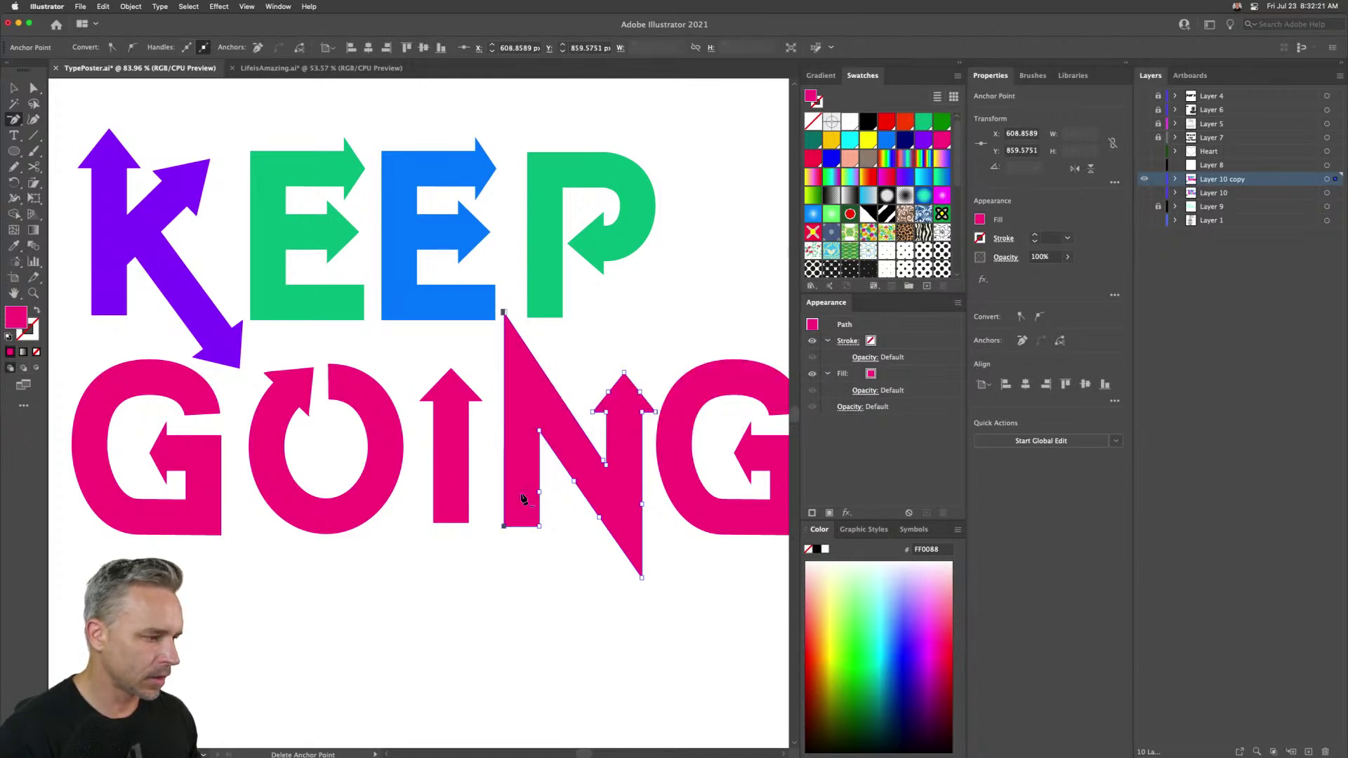
- Delete the redundant intermediate anchor points along the N's diagonal edges and right vertical edge, leaving the letter deselected
click(573, 482)
click(599, 519)
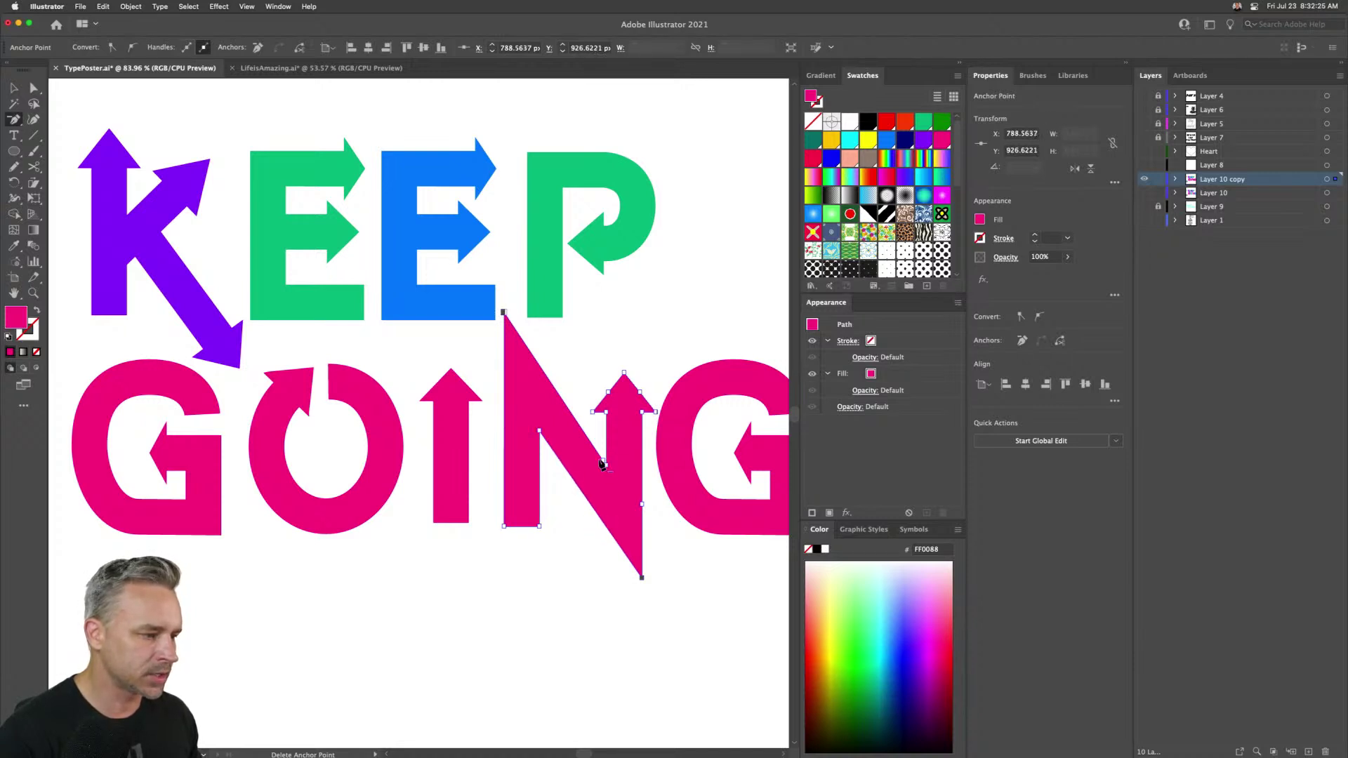
click(601, 464)
key(Return)
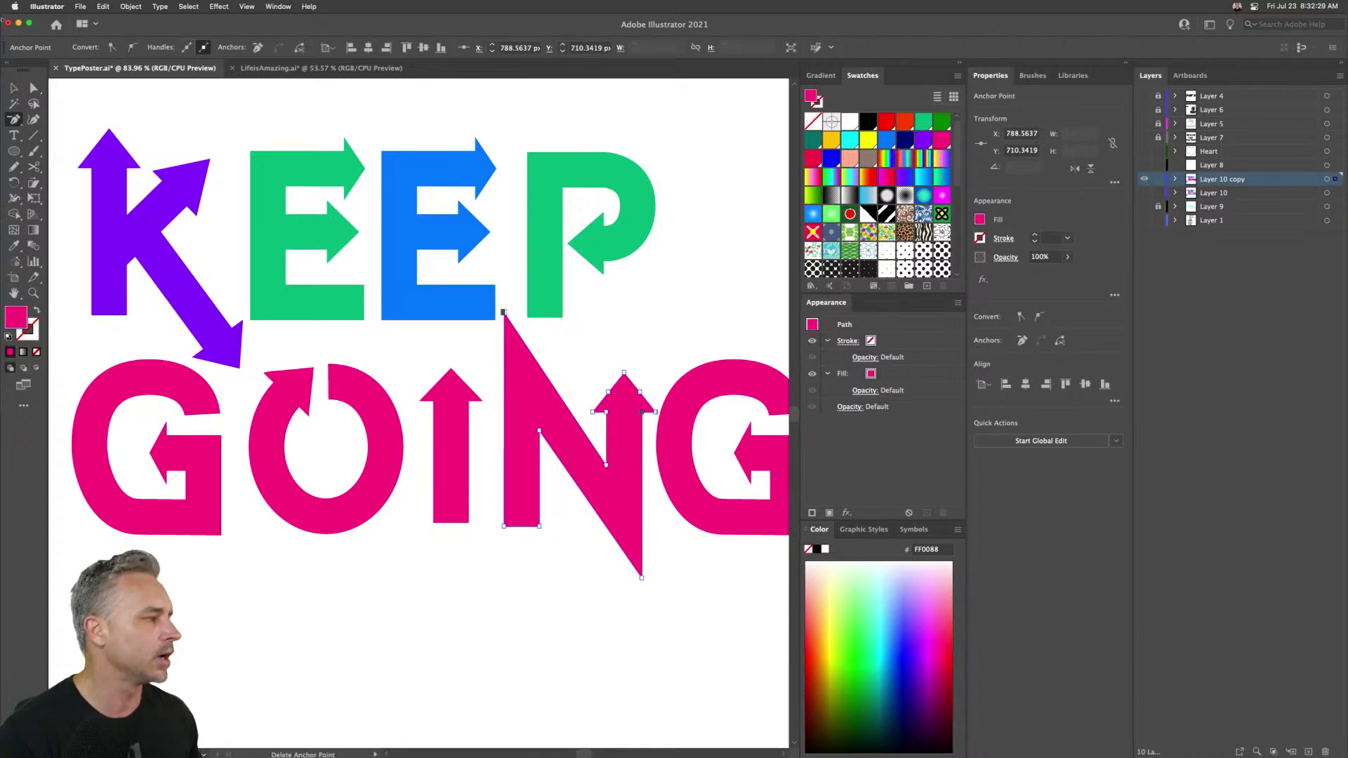
click(14, 88)
click(267, 323)
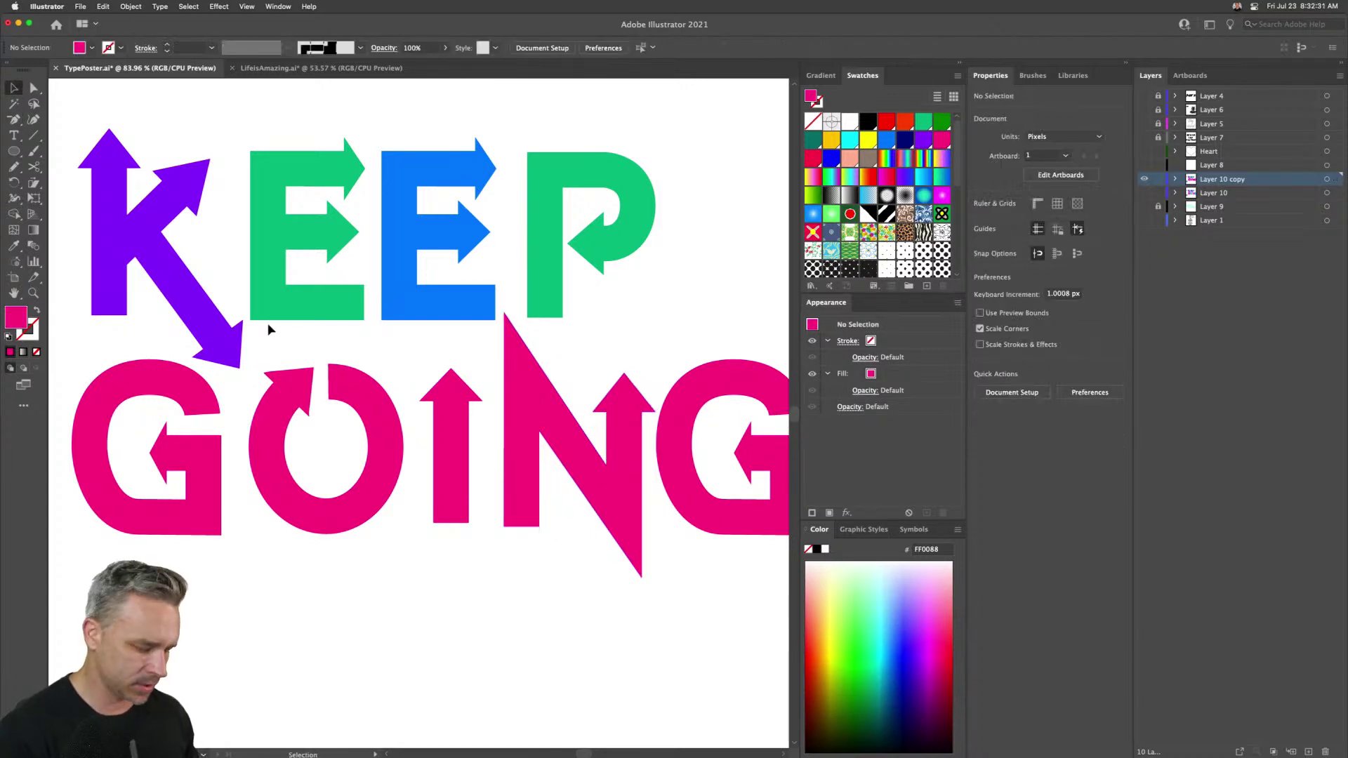
- Select all the KEEP GOING letters and show their paths in outline view
key(super+0)
drag(156, 205, 630, 611)
key(super+y)
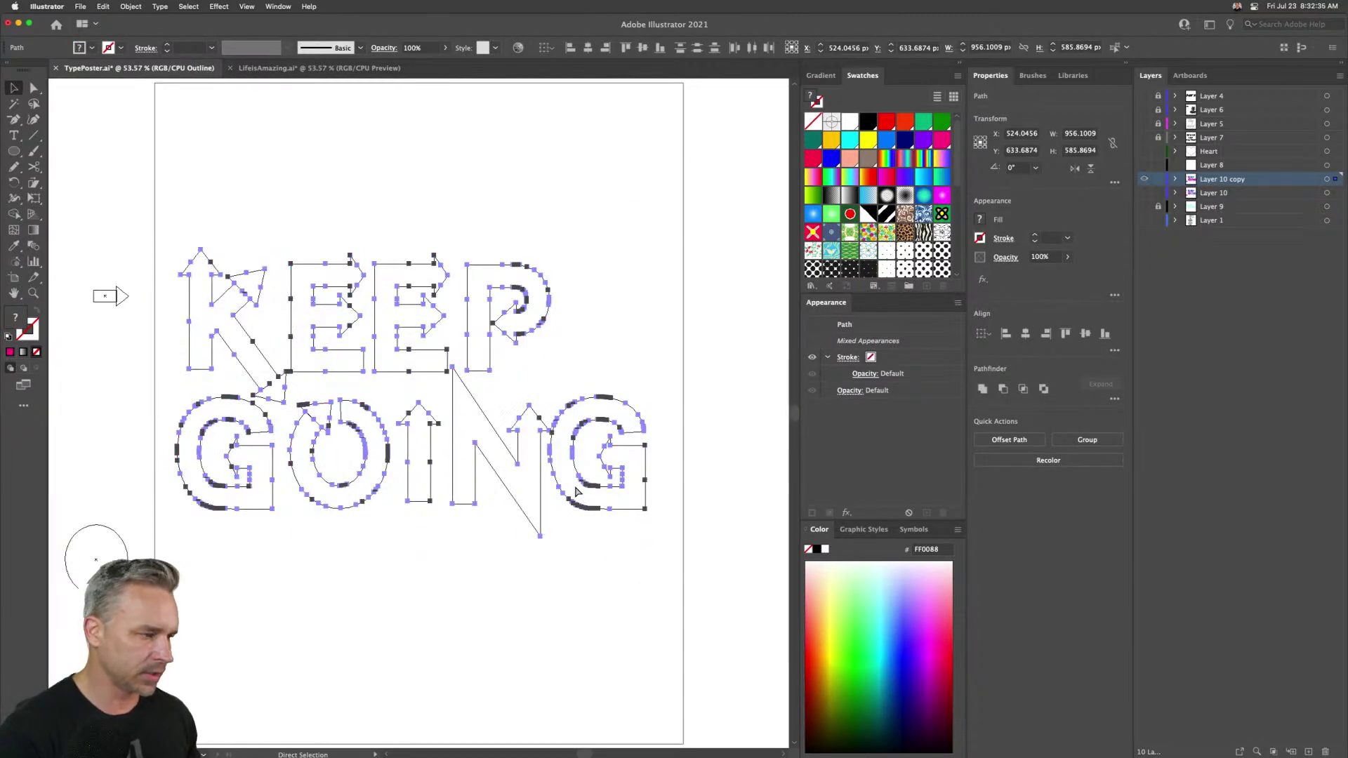
key(super+equal)
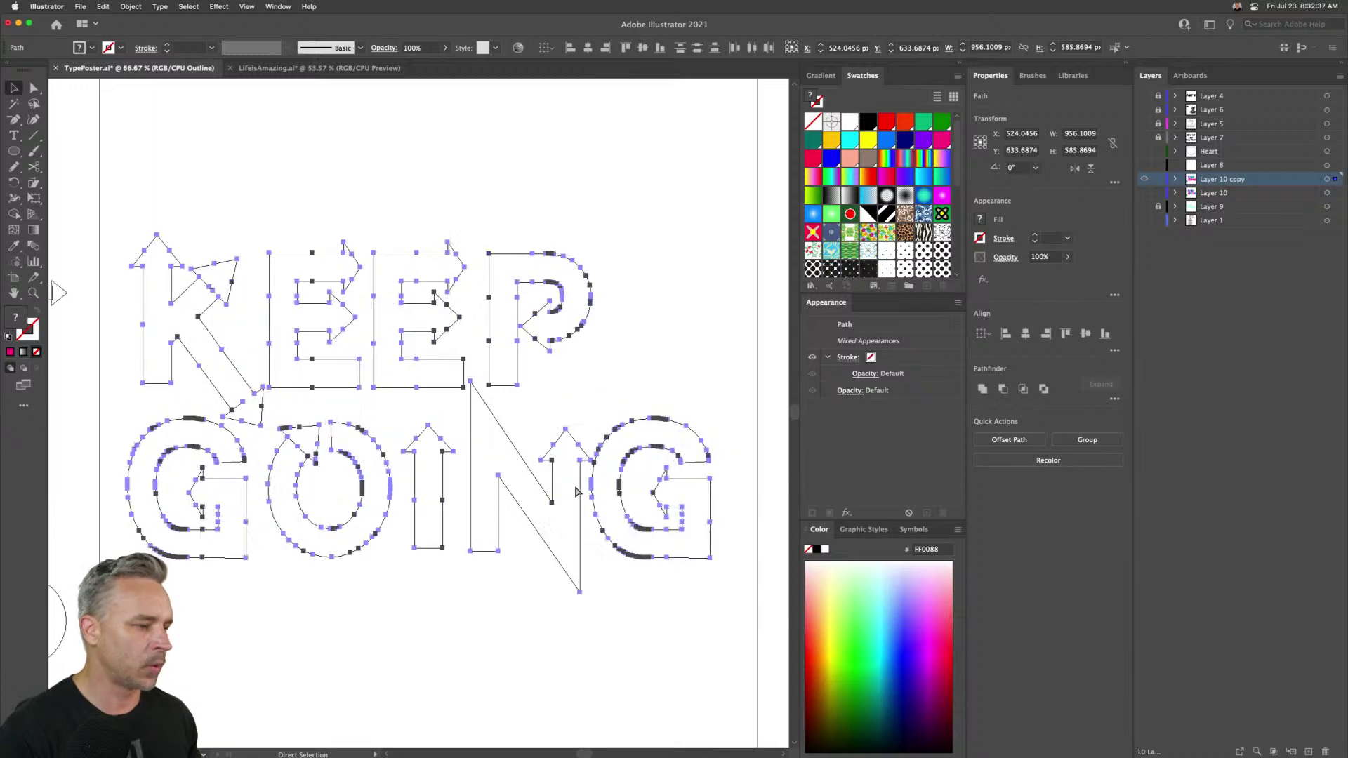
key(v)
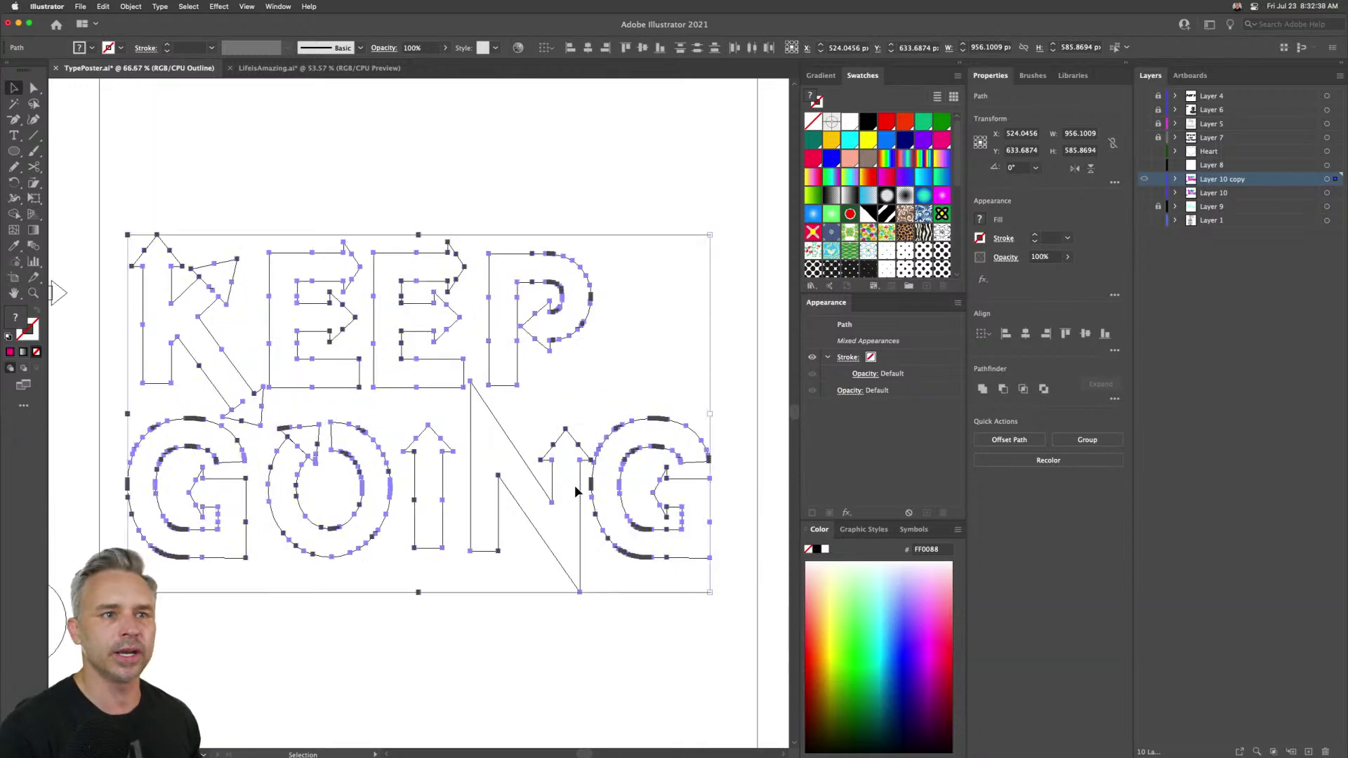
- Simplify the paths of all selected letters to reduce their anchor points, and return to the color preview
click(101, 7)
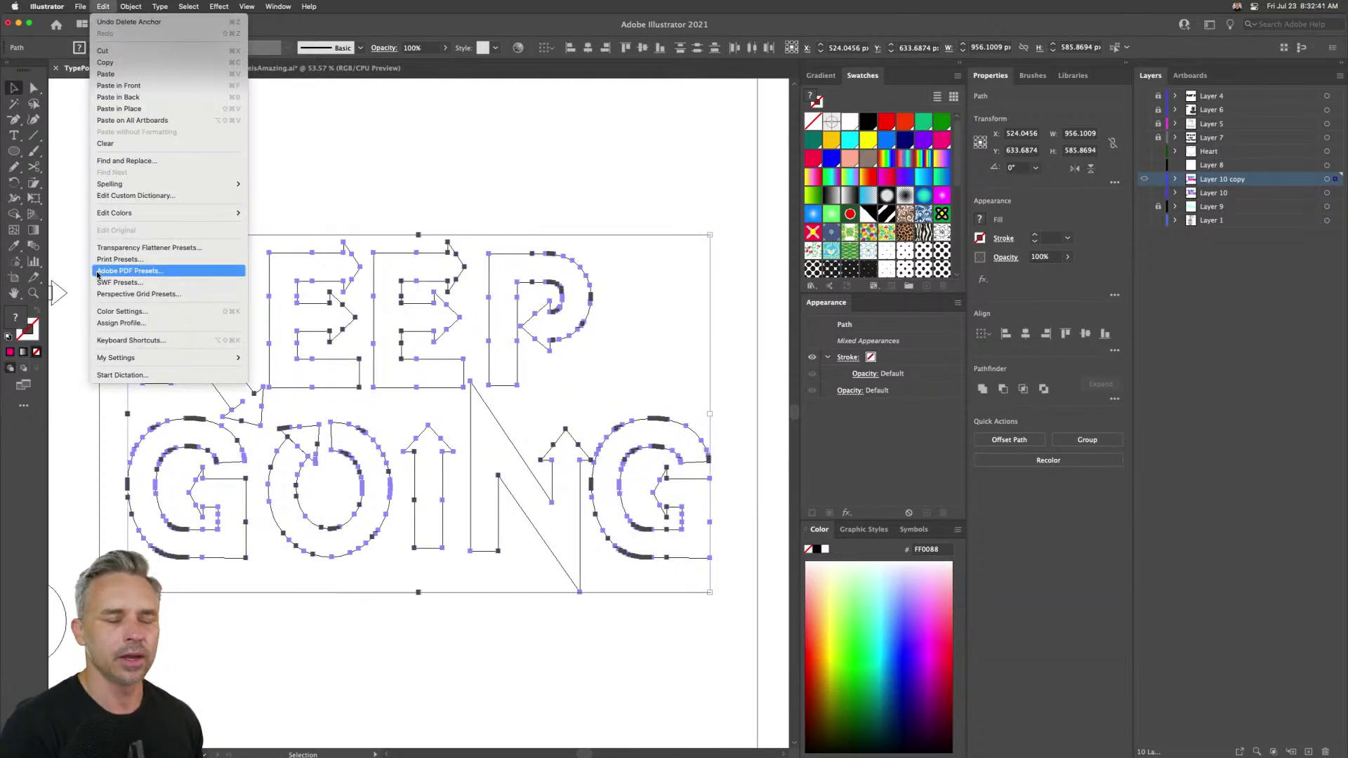
mouse_move(131, 6)
mouse_move(132, 273)
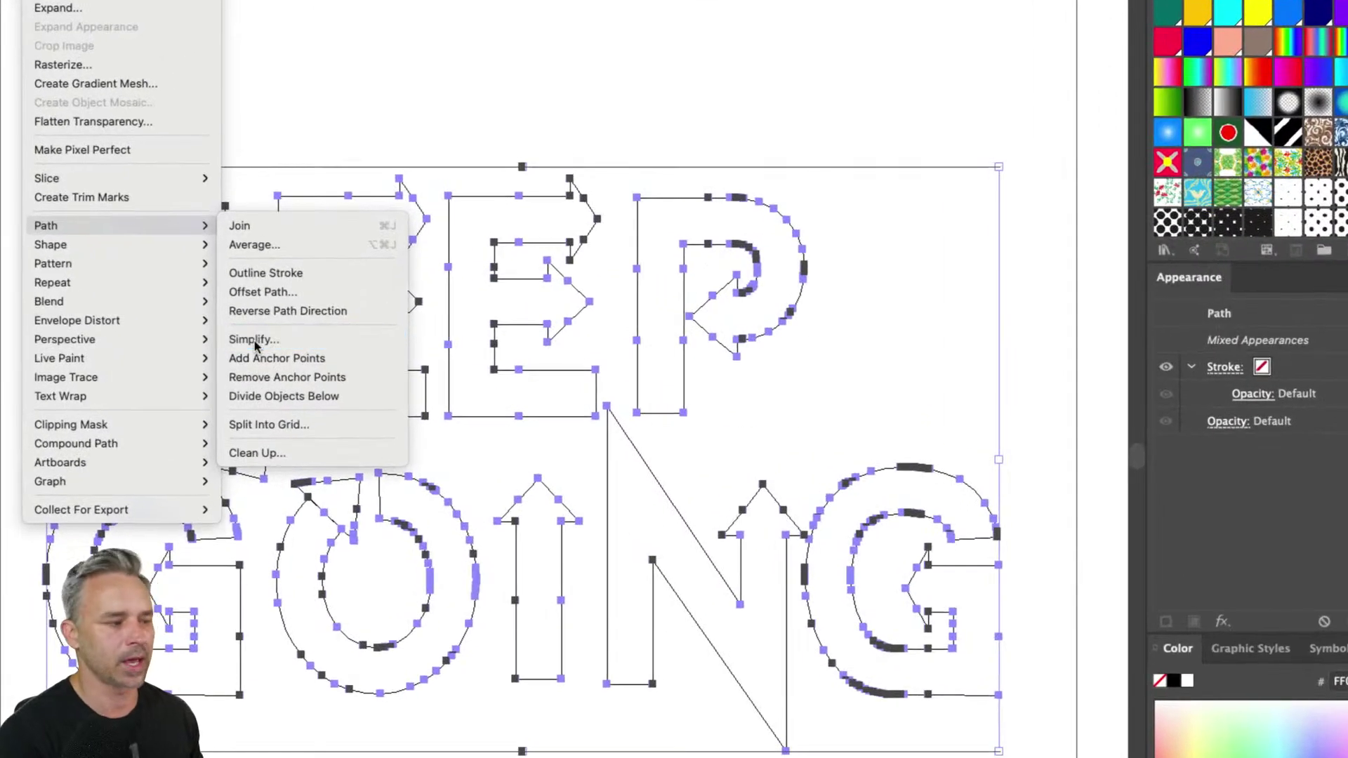
click(254, 341)
mouse_move(508, 482)
mouse_down()
mouse_move(467, 483)
mouse_move(483, 482)
mouse_up()
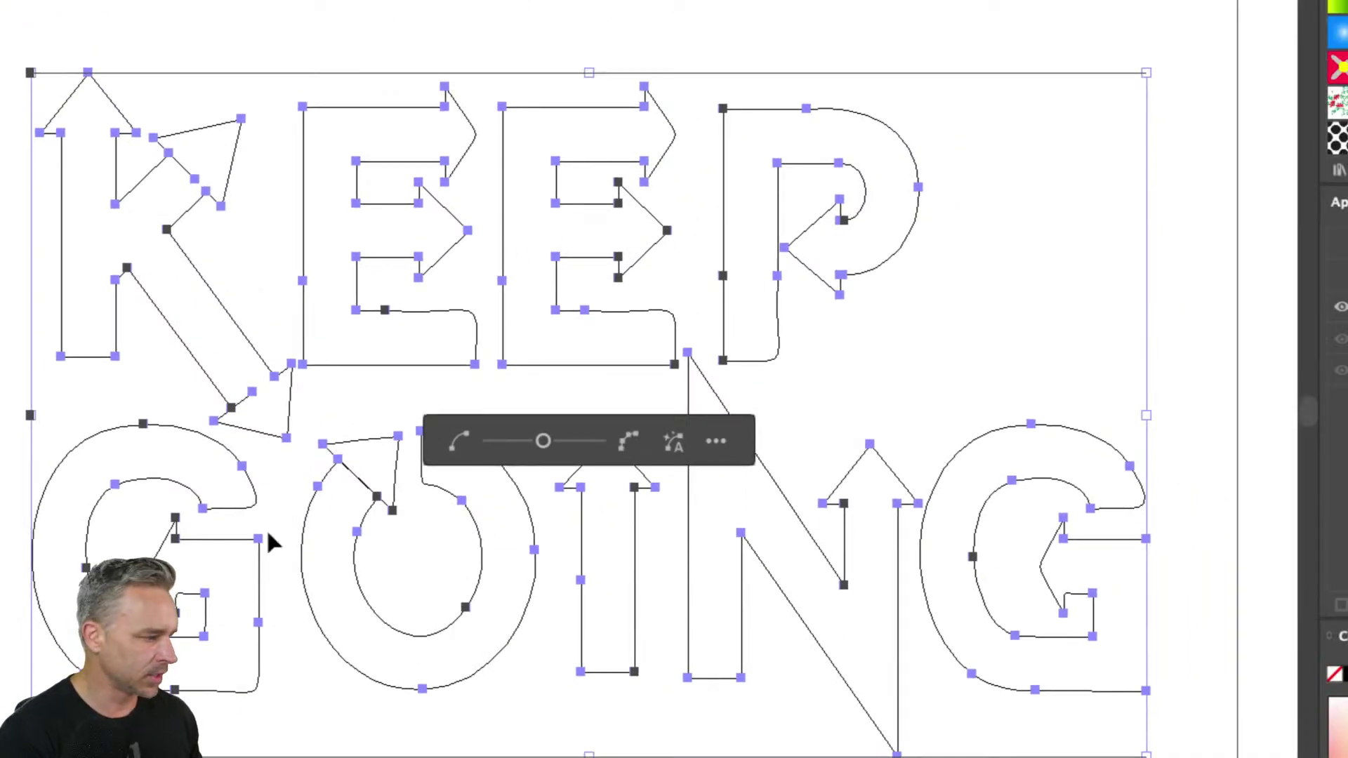
mouse_move(543, 441)
mouse_down()
mouse_move(554, 444)
mouse_move(542, 442)
mouse_up()
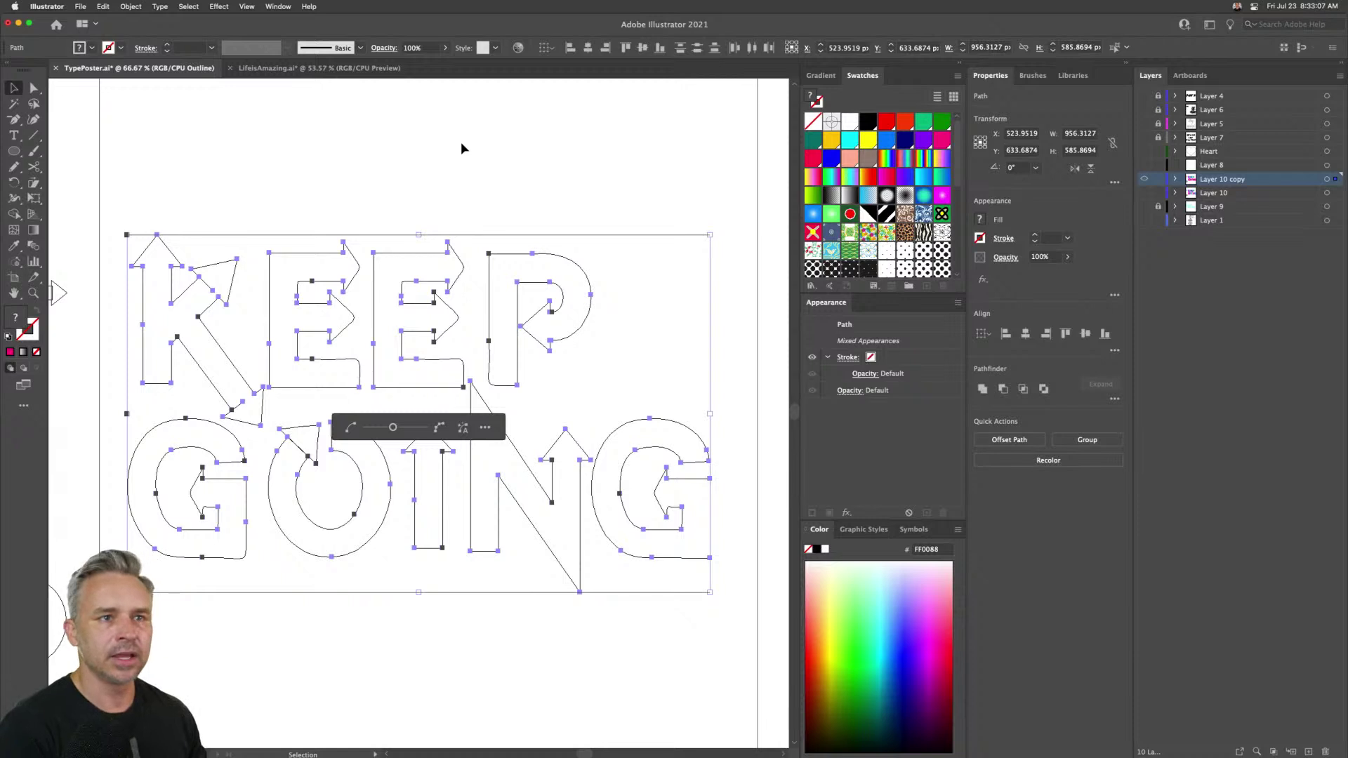
key(Return)
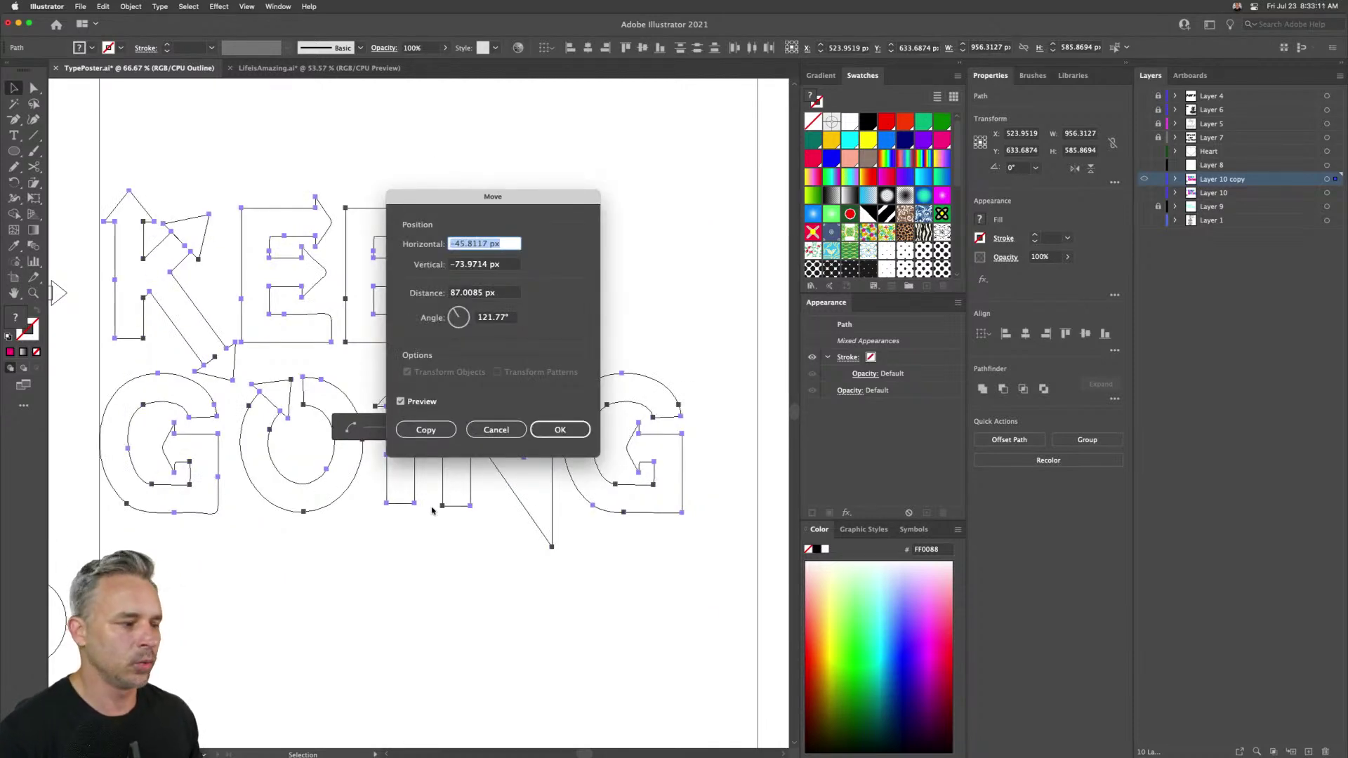
click(473, 430)
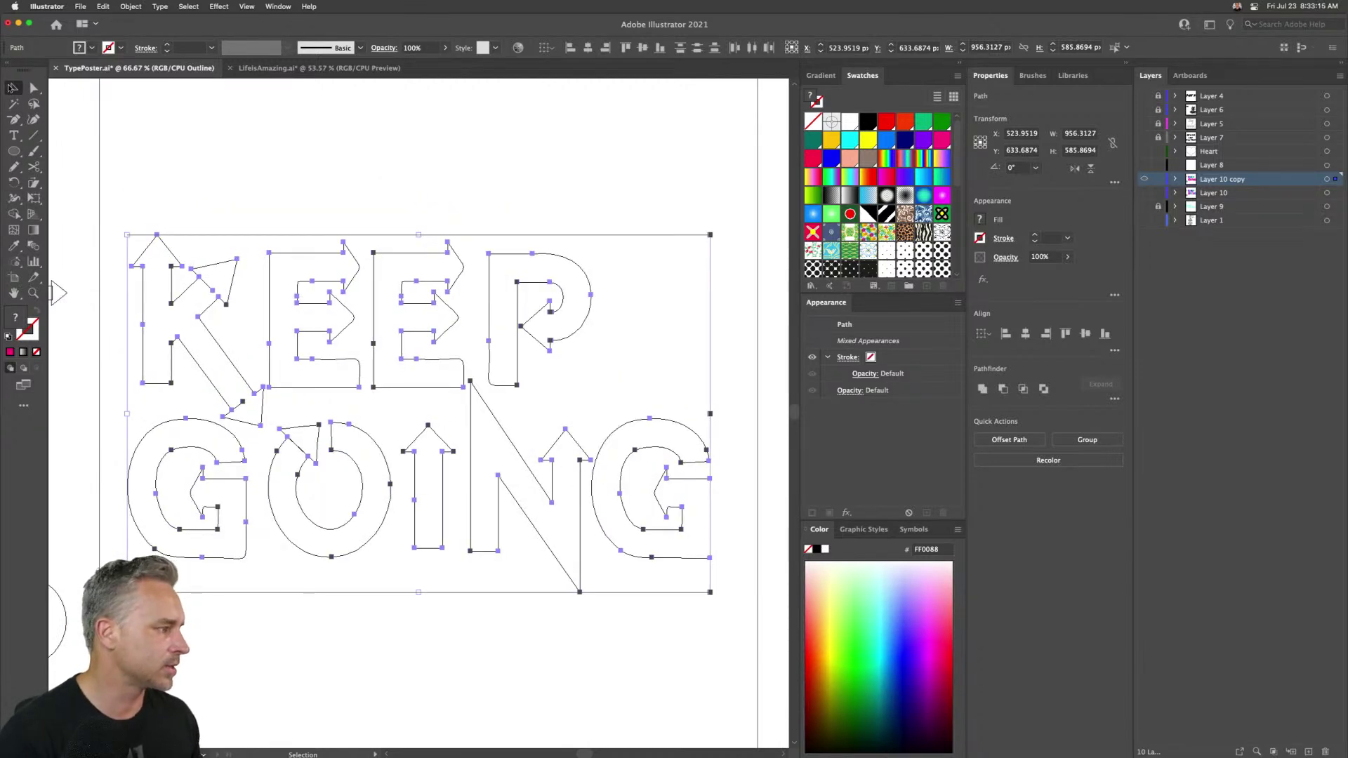
key(super+y)
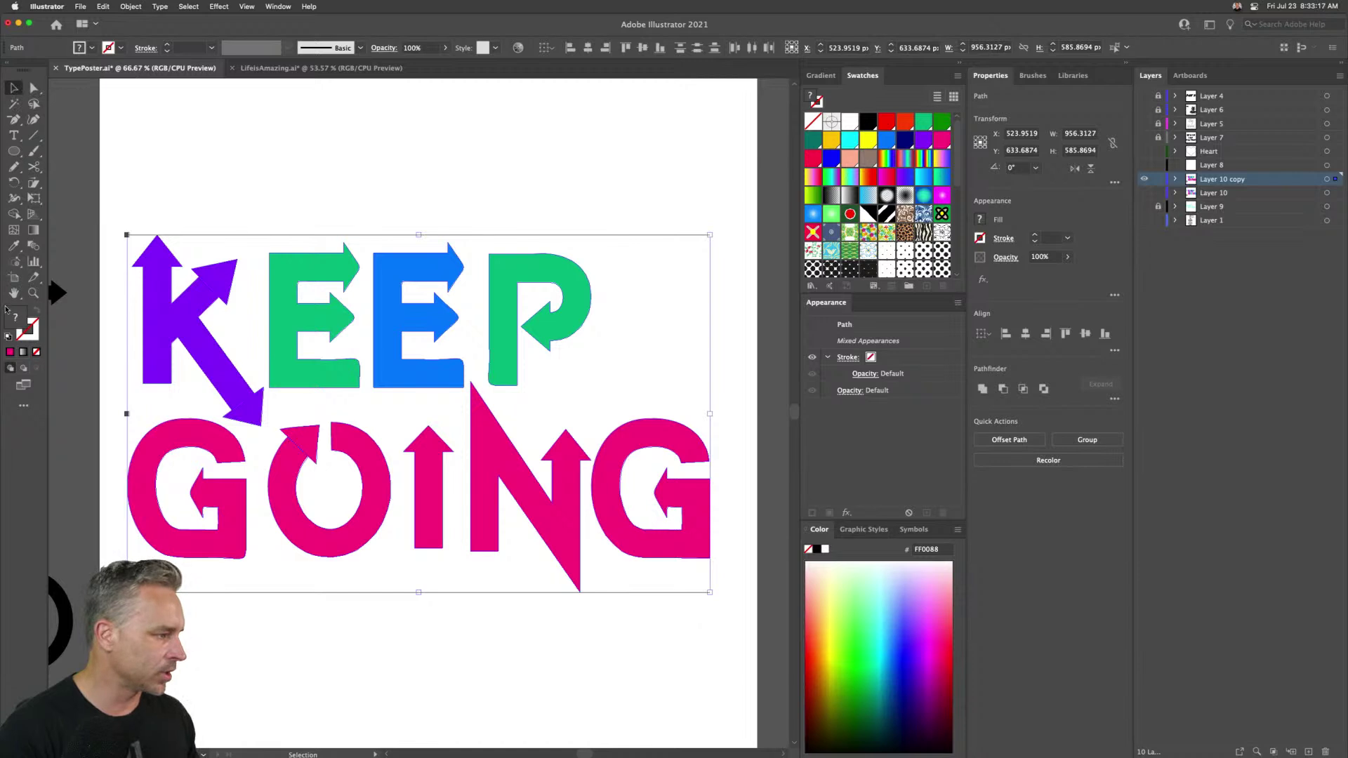
- Add an anchor point at the first G's rounded lower-right corner, about X 239, Y 867 px, and delete the one along its bottom edge
click(32, 293)
drag(188, 510, 294, 622)
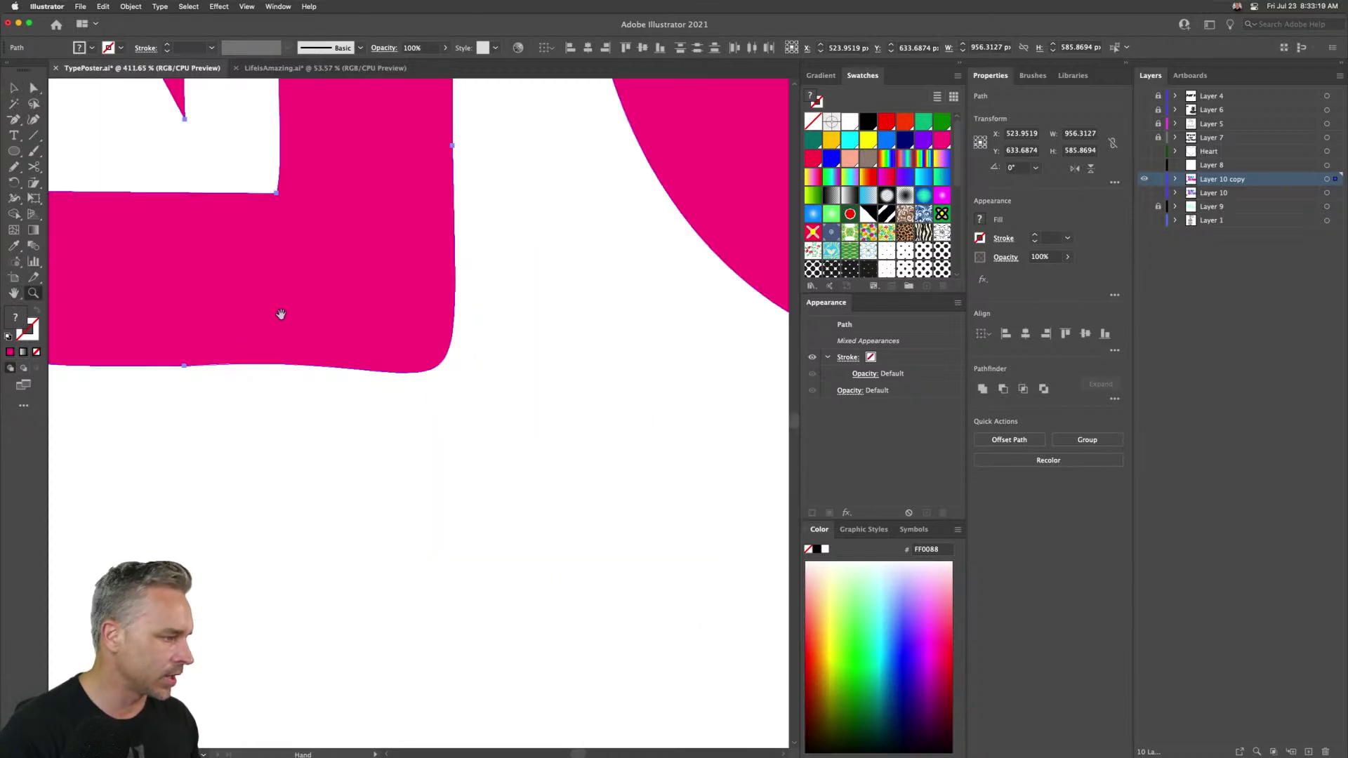
drag(293, 330, 358, 471)
click(35, 89)
click(514, 501)
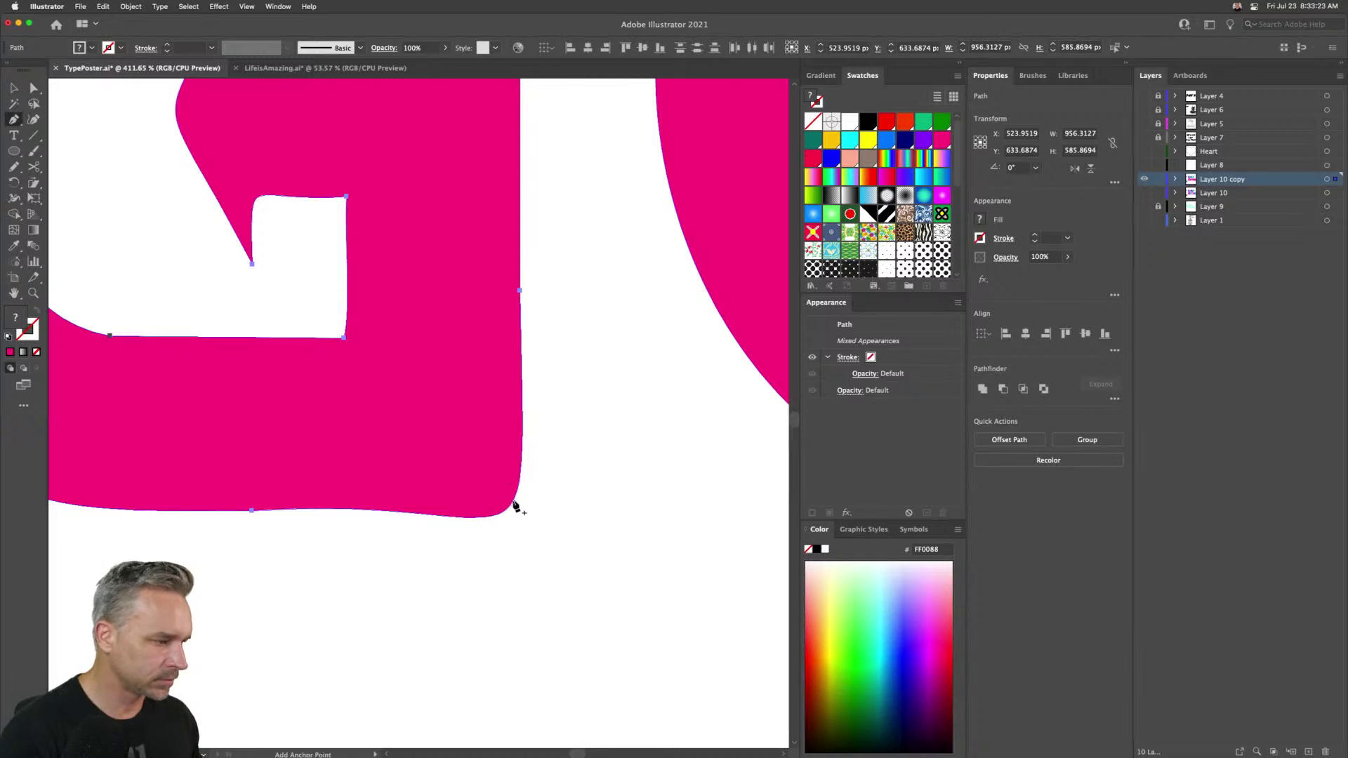
key(p)
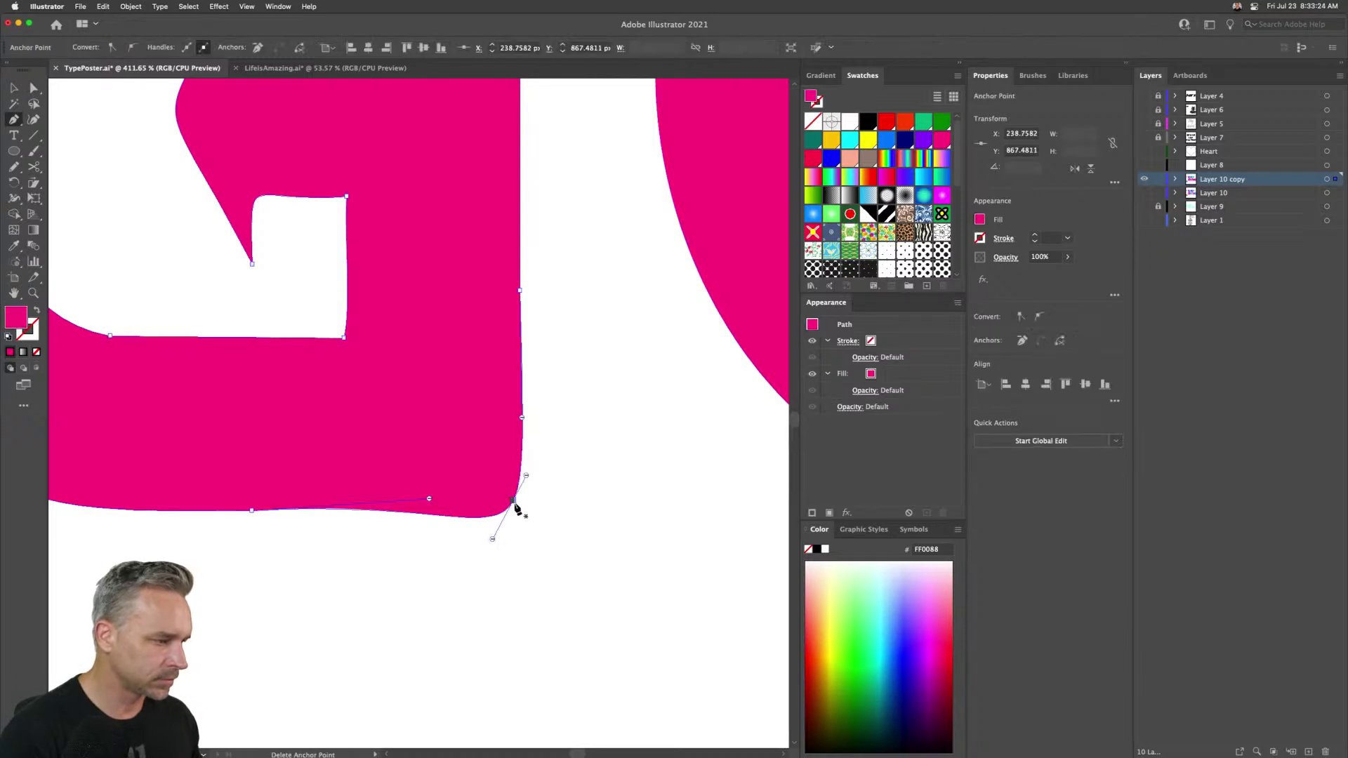
click(252, 511)
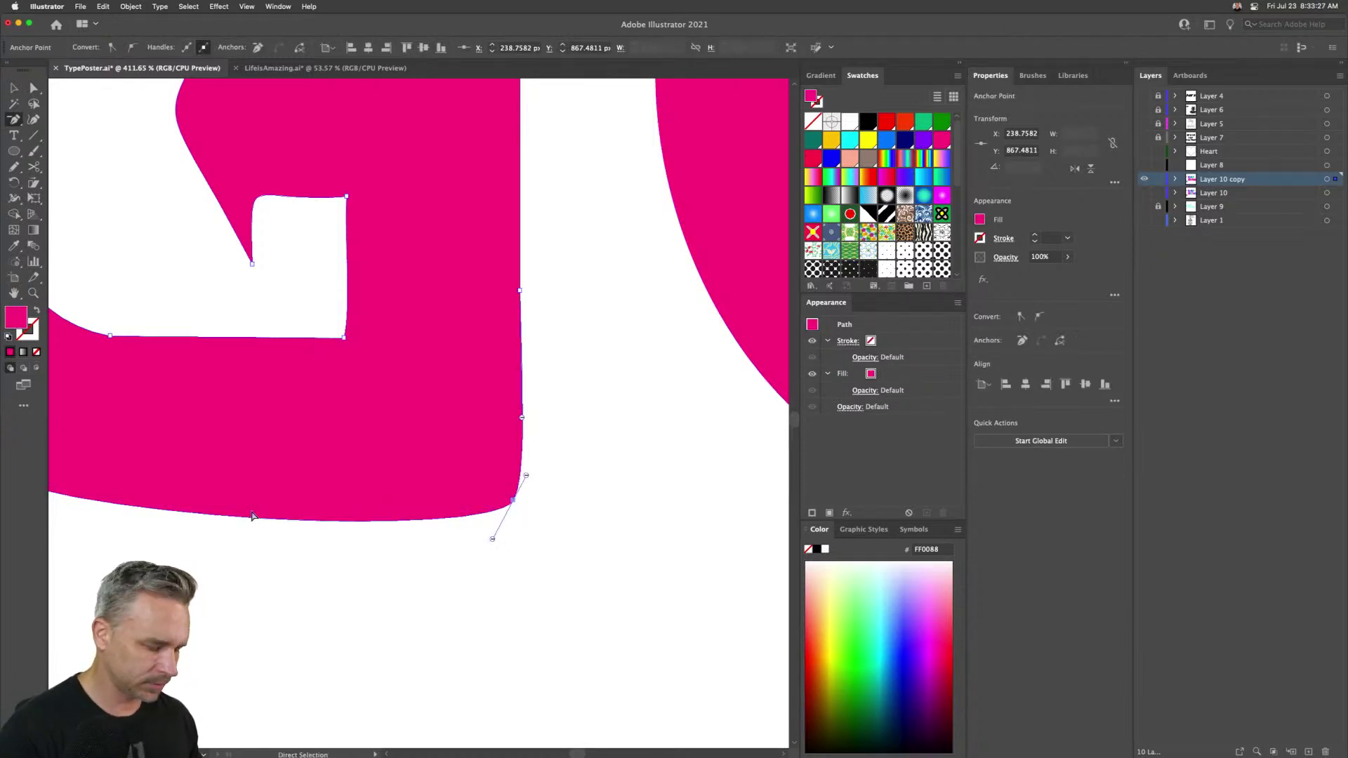
- Convert the first G's lower-right anchor point to a sharp corner and delete the intermediate anchor point on its outer right edge
key(super+0)
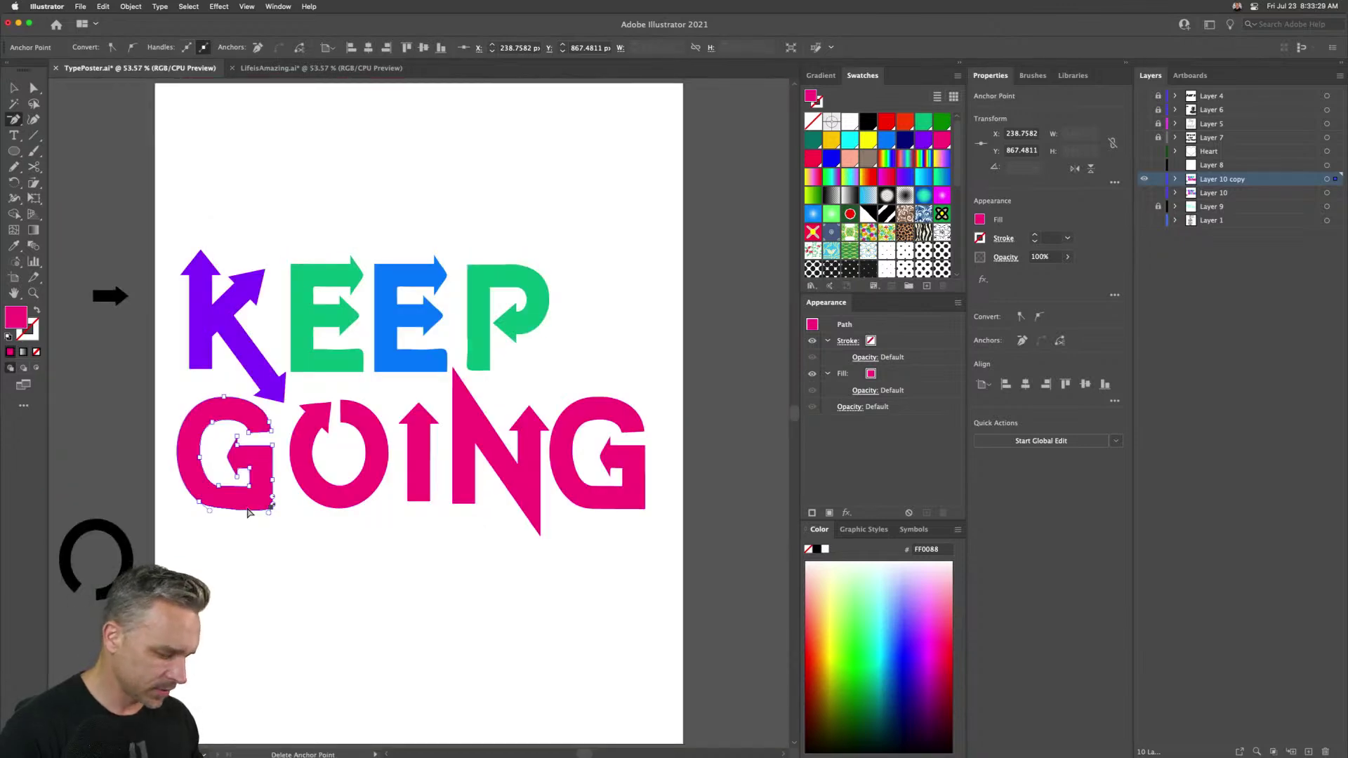
key(super+1)
key(shift+v)
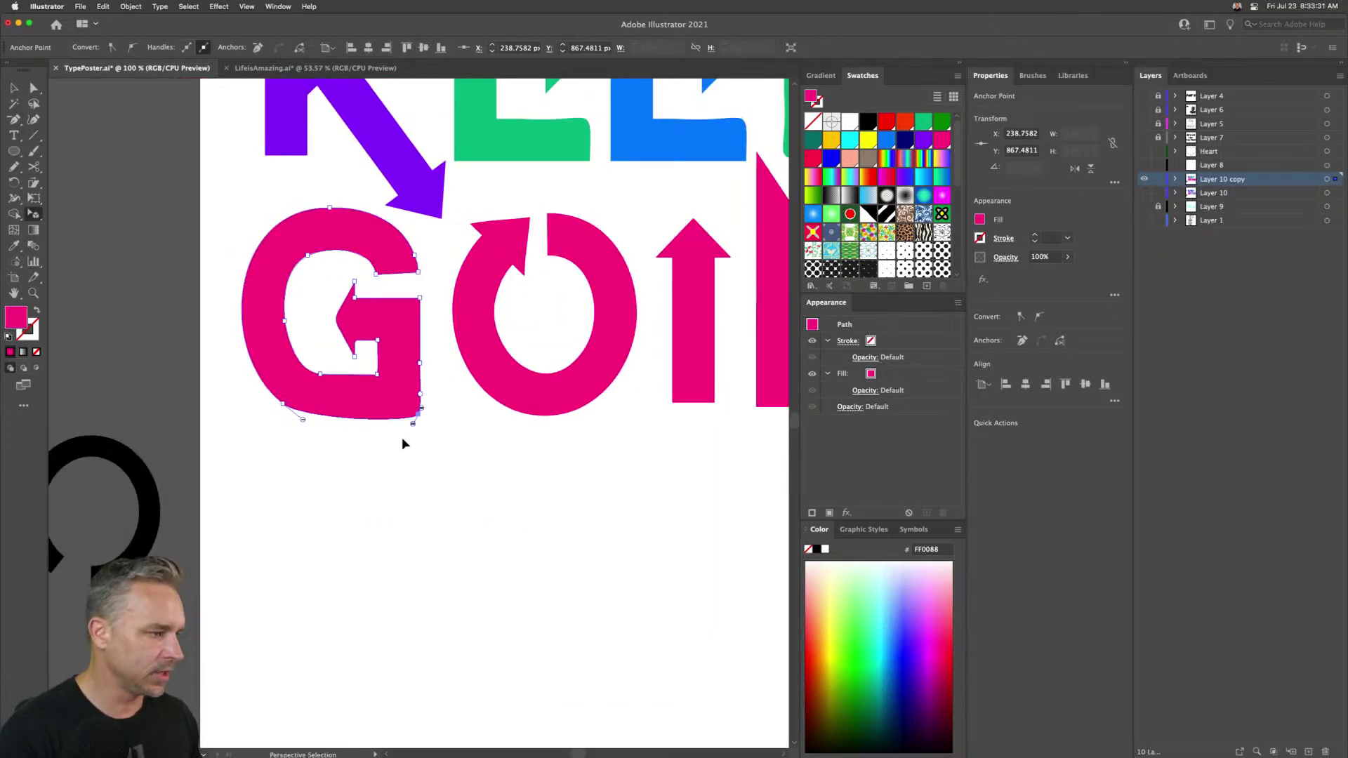
click(418, 419)
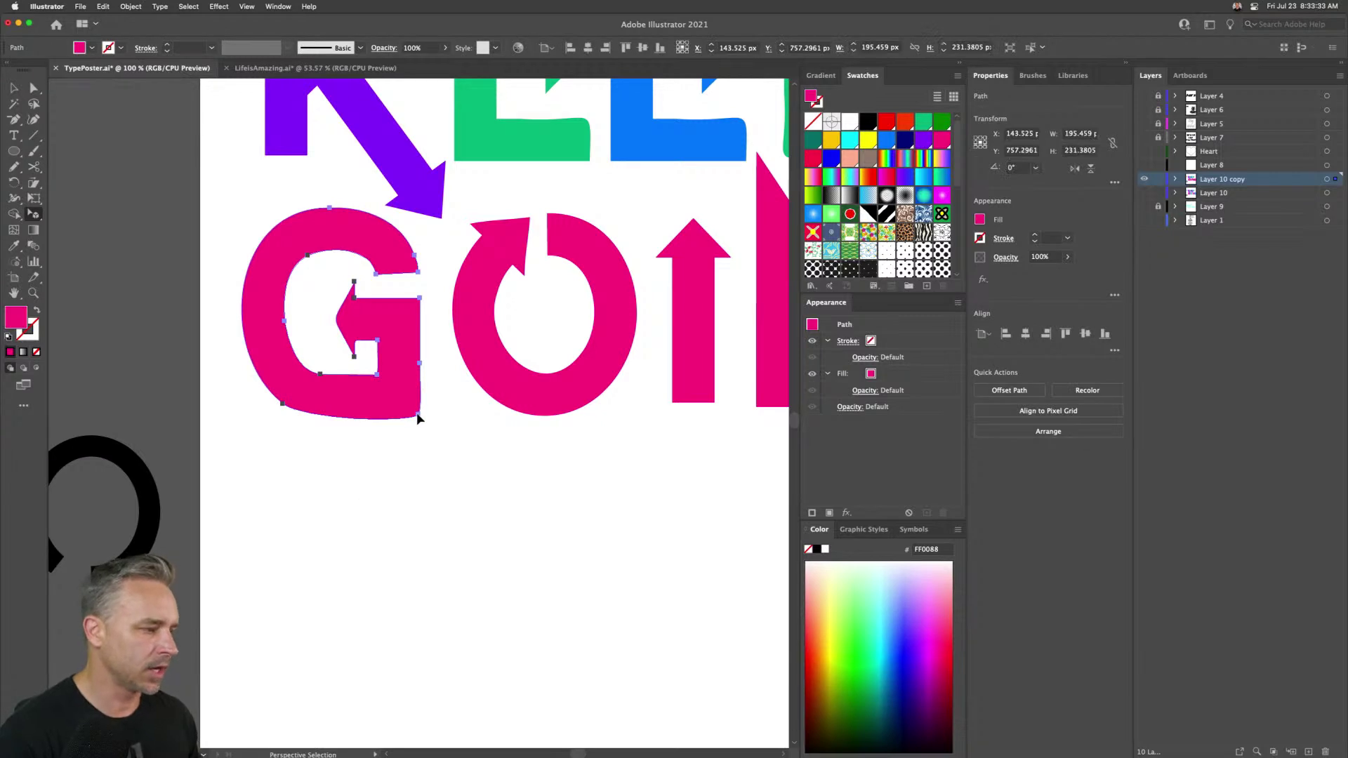
key(shift+c)
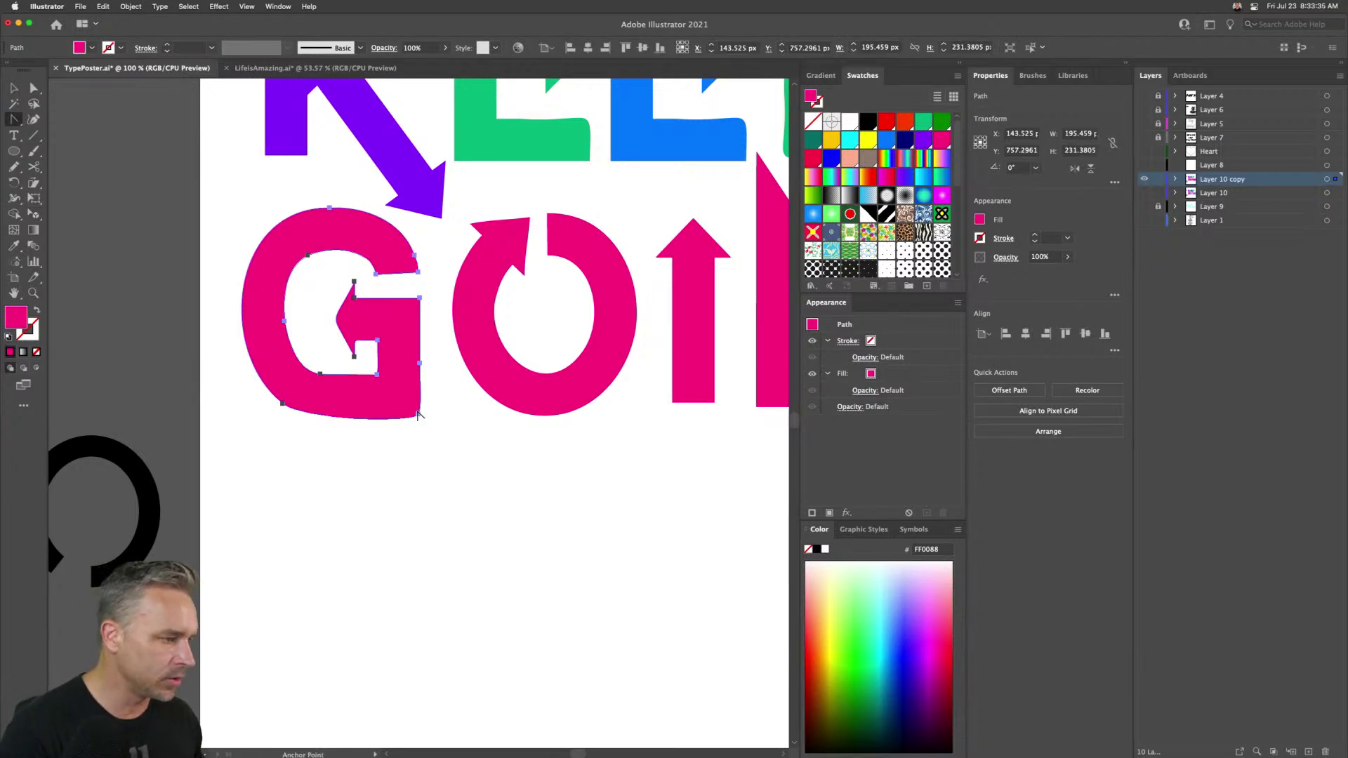
click(418, 417)
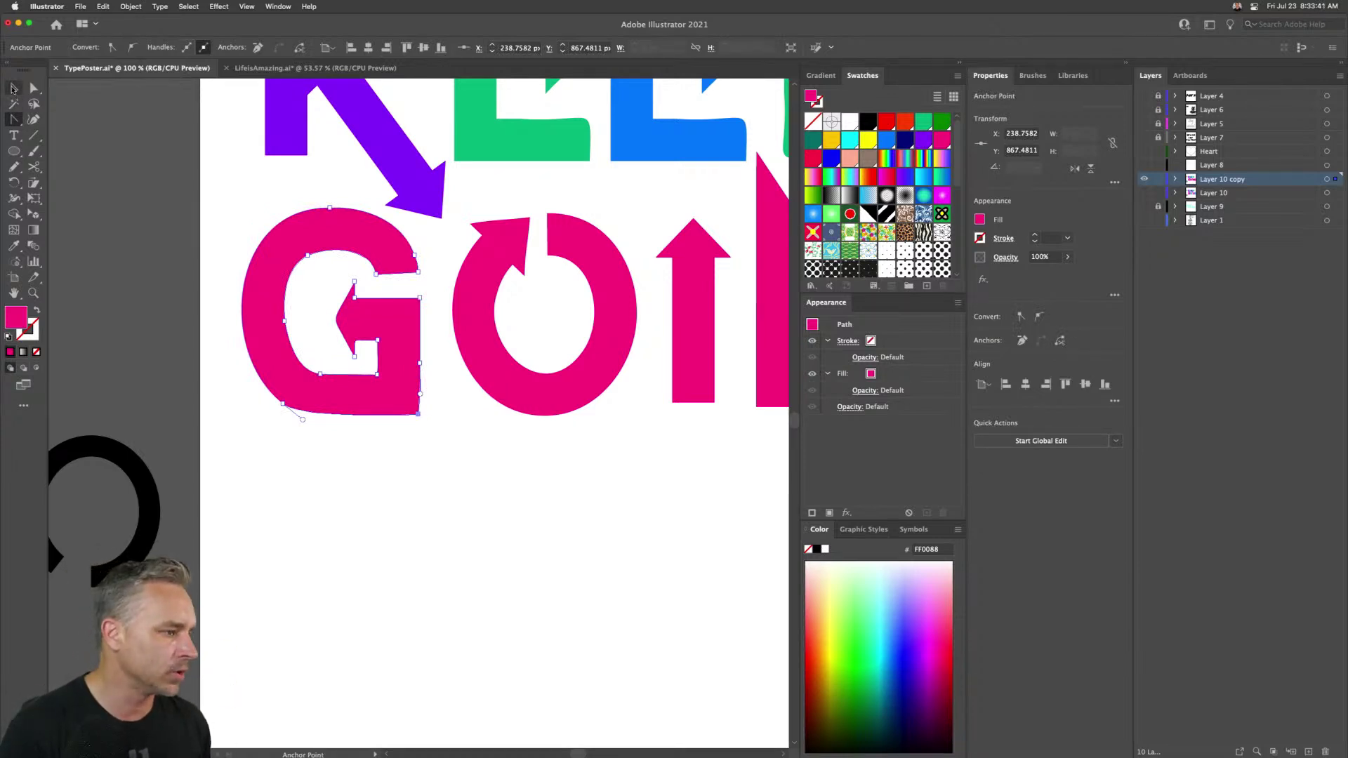
key(minus)
click(420, 366)
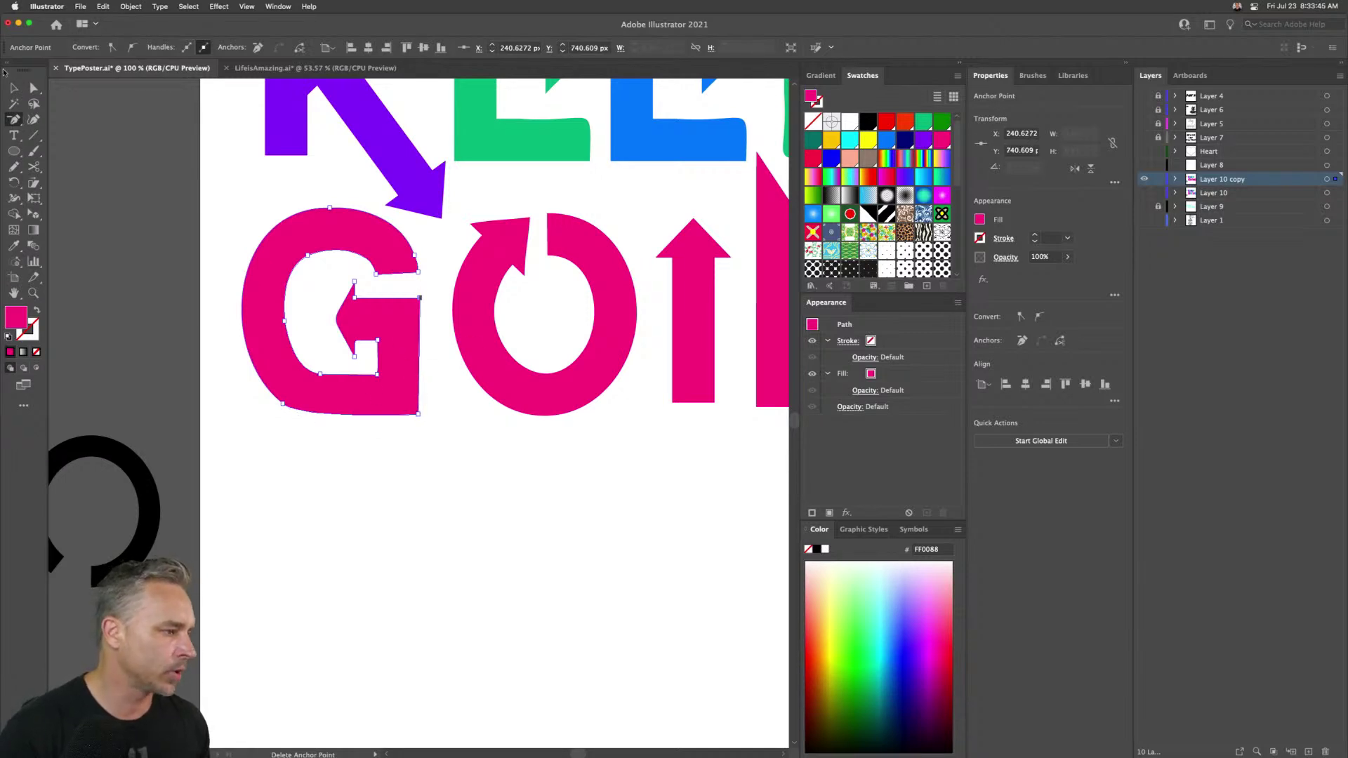
- Add anchor points on the first G at the rounded notch below its arrowhead, about X 171, Y 787 px, and at the arrow tip
click(33, 87)
key(super+equal)
key(super+equal)
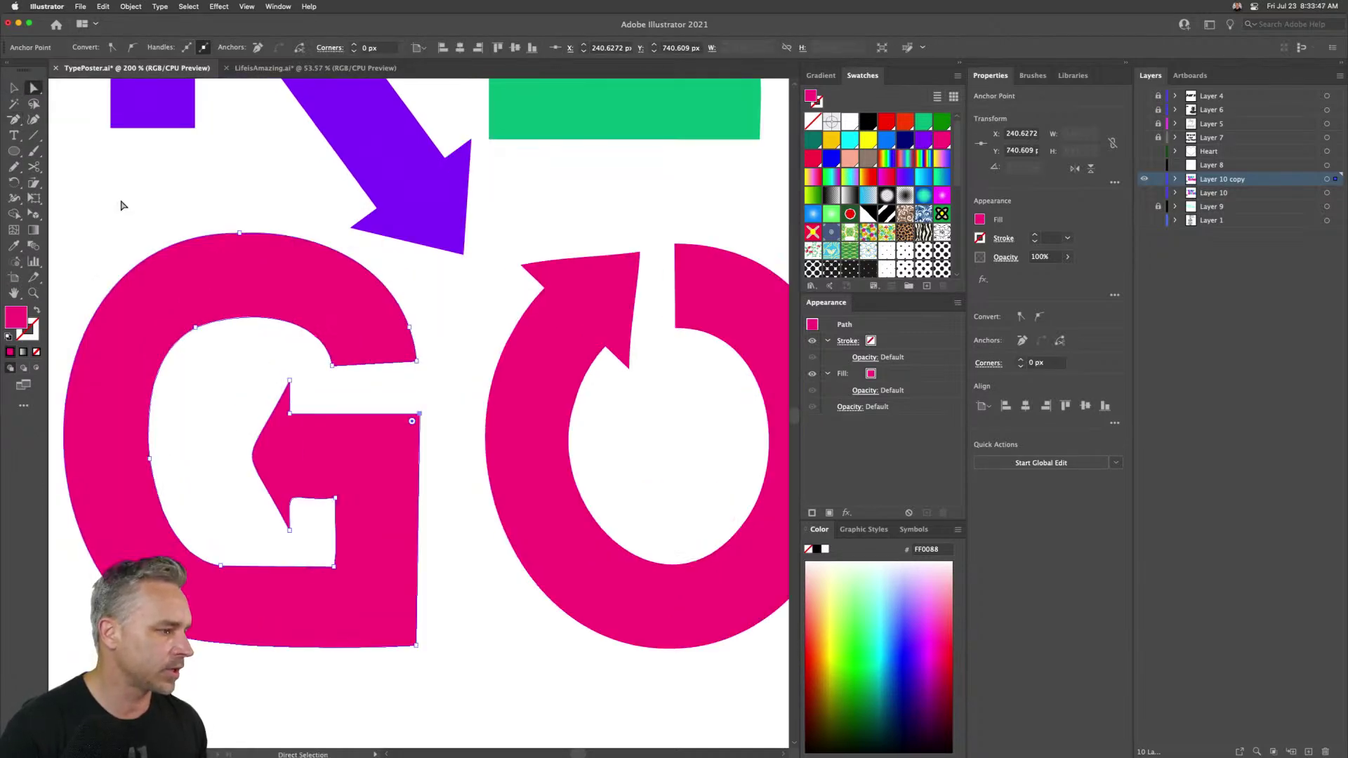
scroll(503, 319, left, 5)
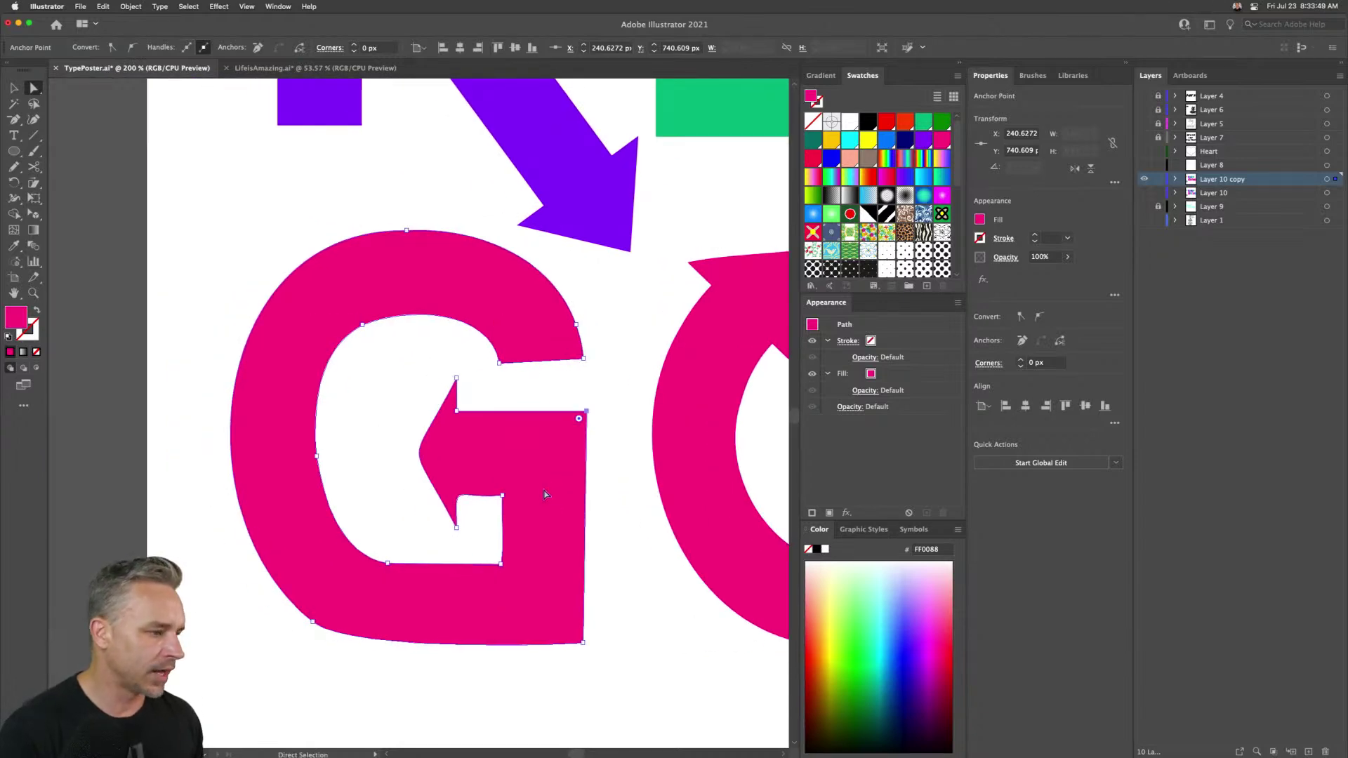
key(minus)
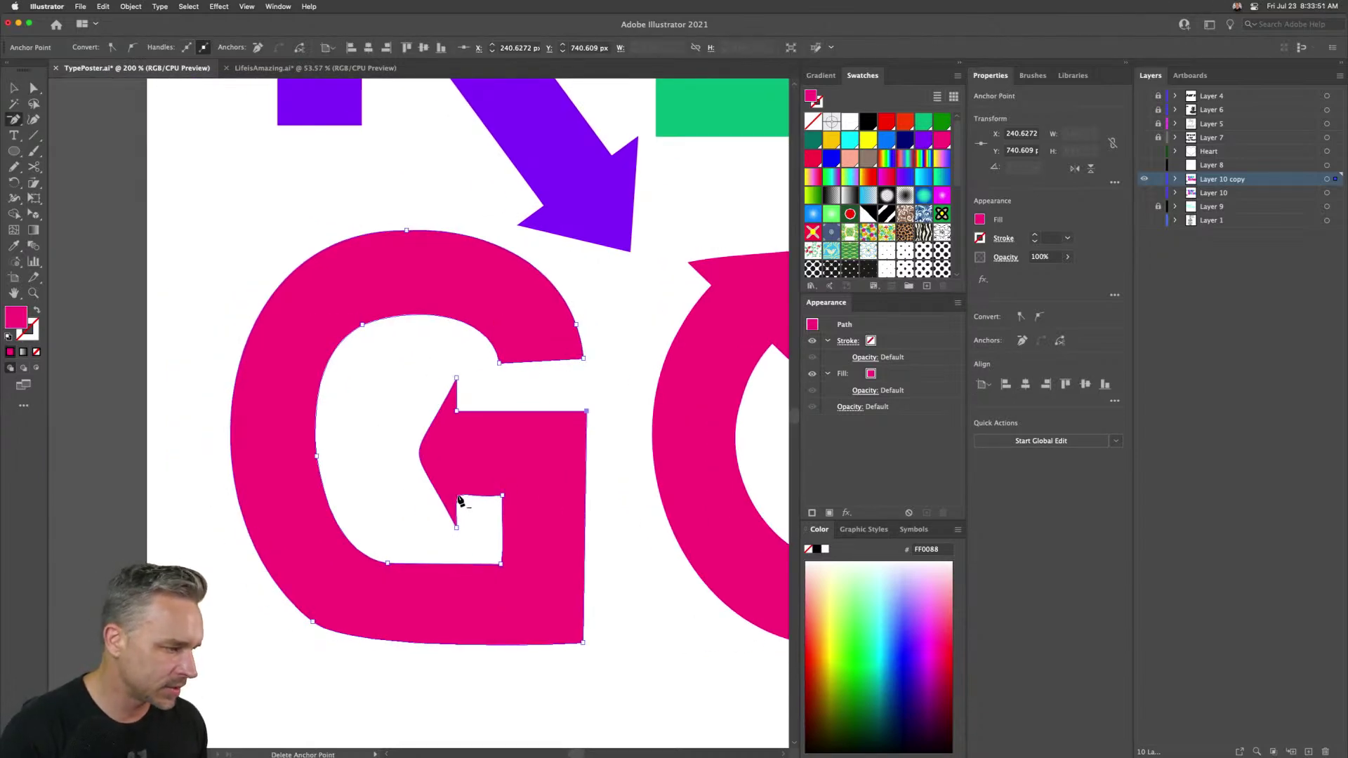
click(460, 501)
key(Return)
click(462, 495)
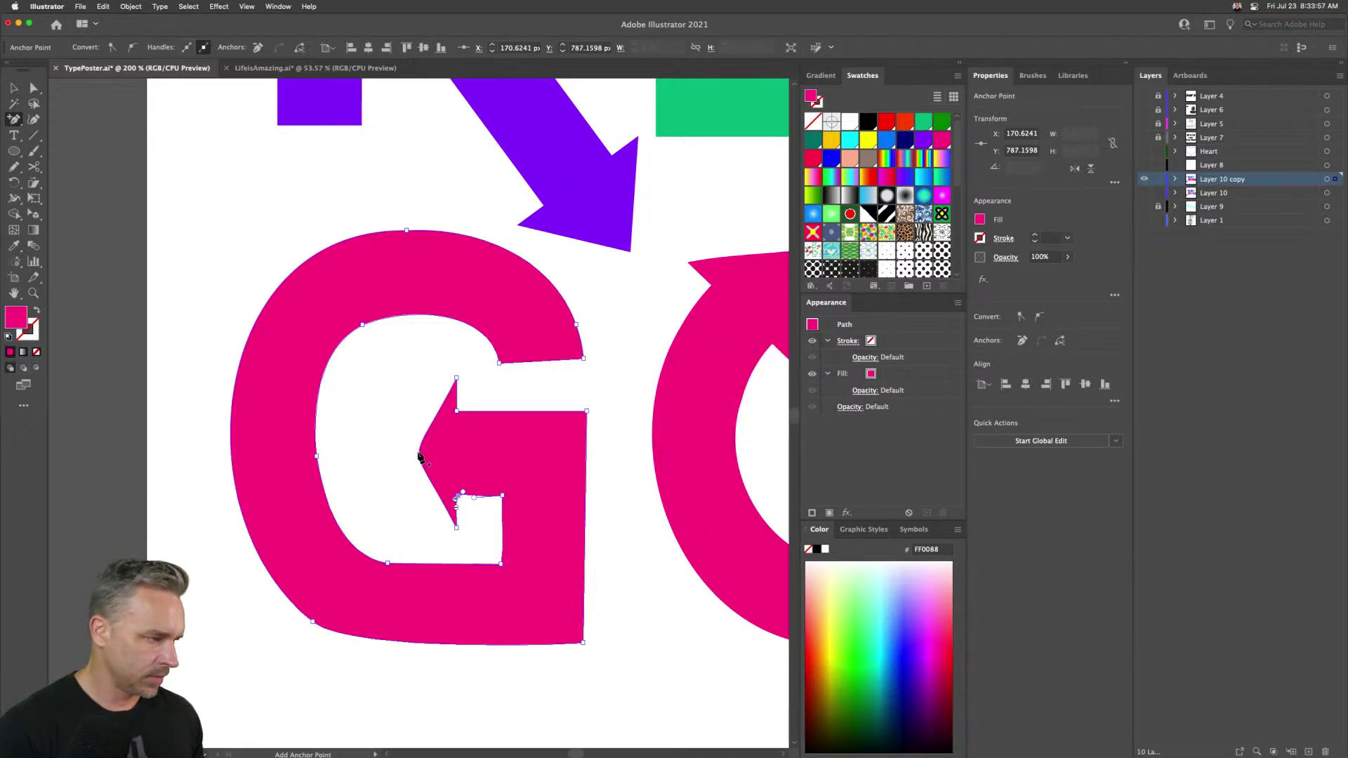
click(420, 458)
key(Return)
click(420, 458)
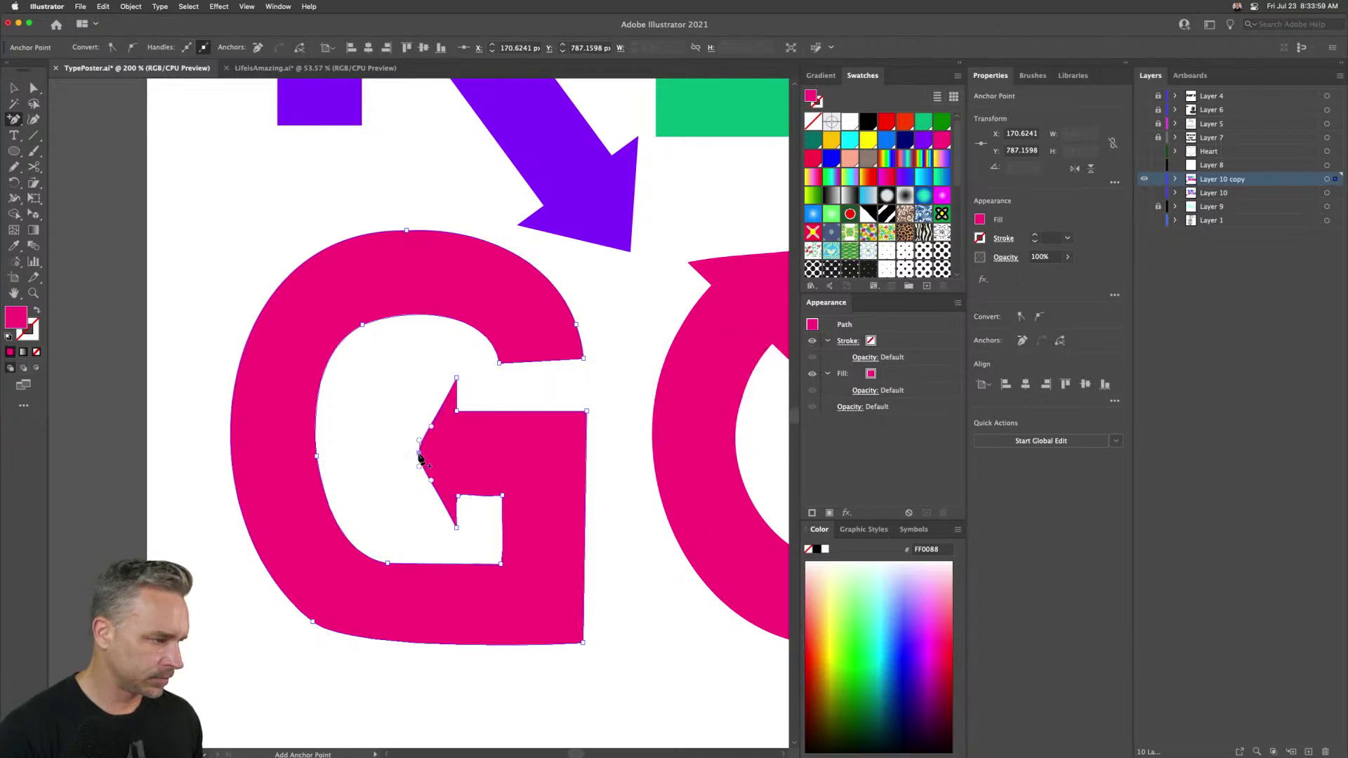
- Convert the first G's arrow tip, lower arrowhead notch and barb, and inner lower-right anchor points to sharp corners
key(a)
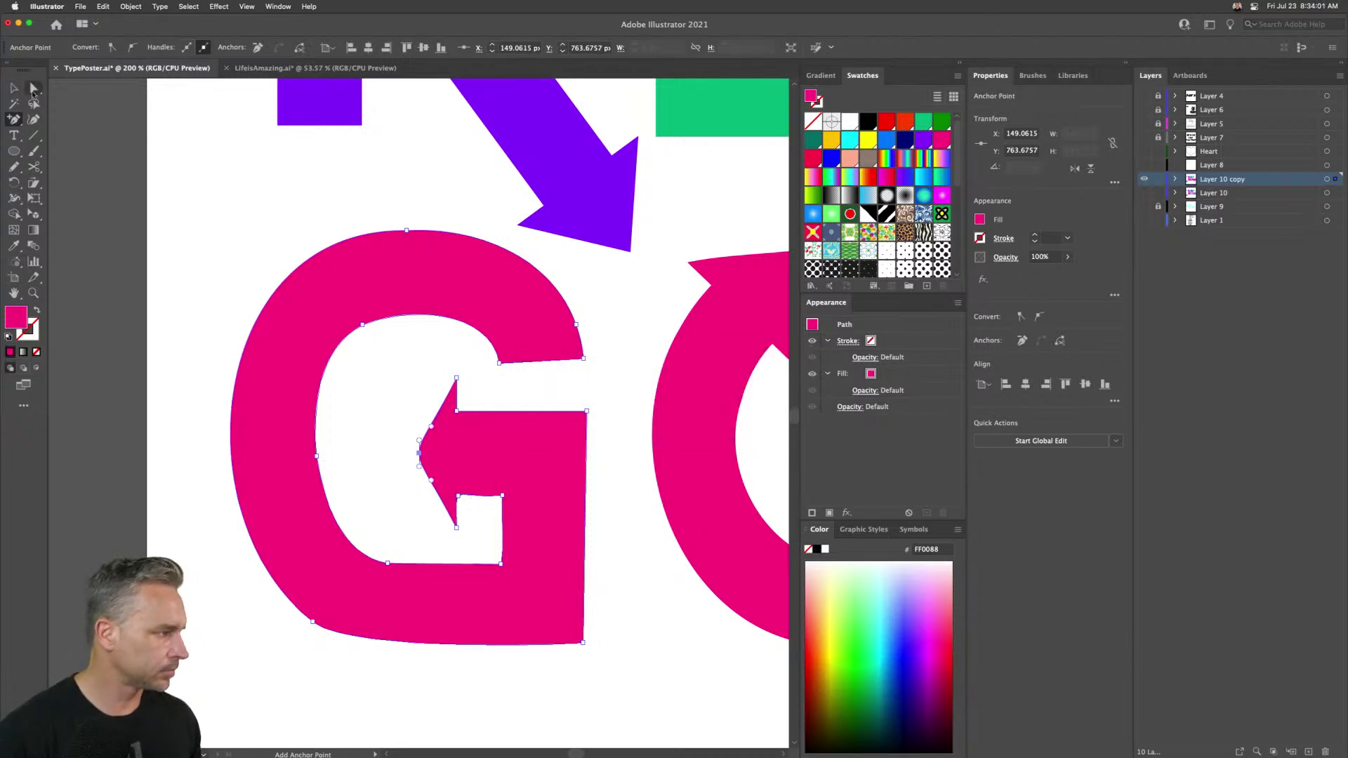
key(shift+c)
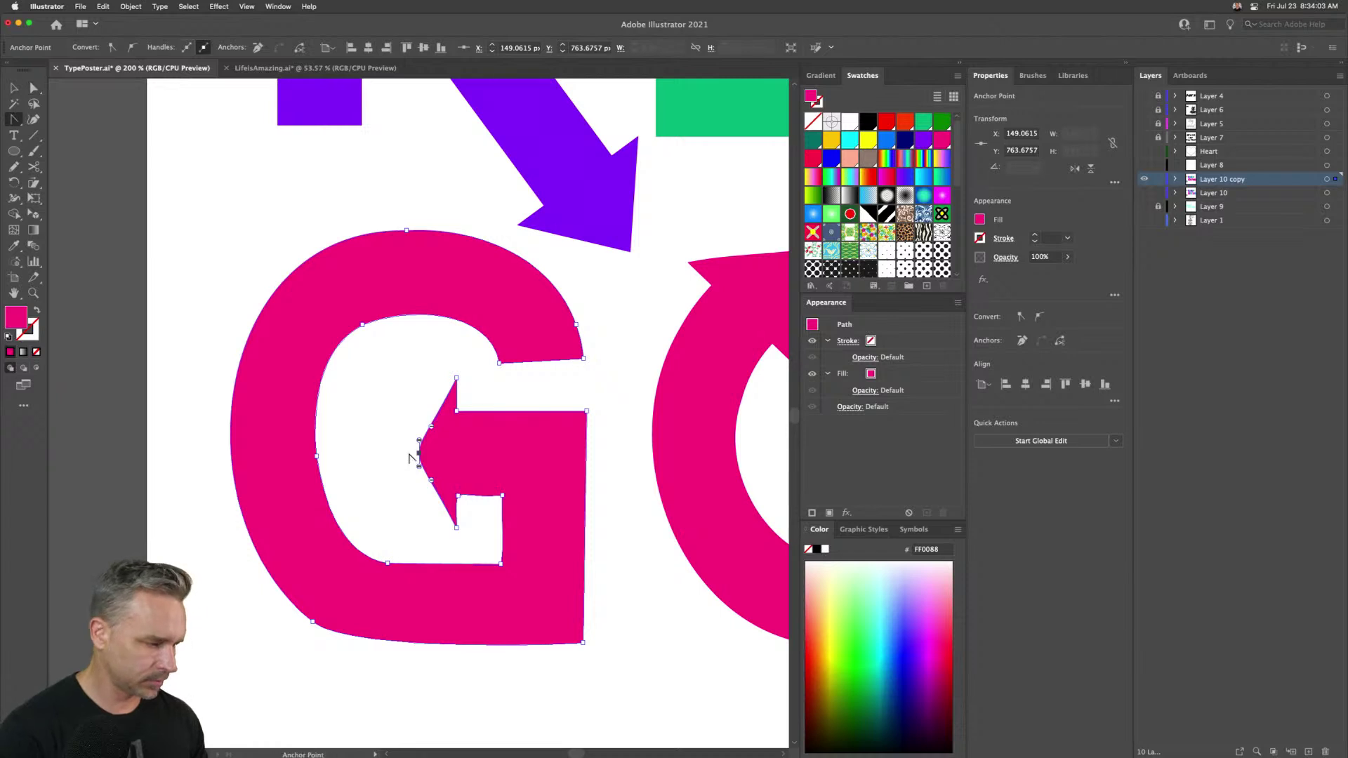
click(419, 454)
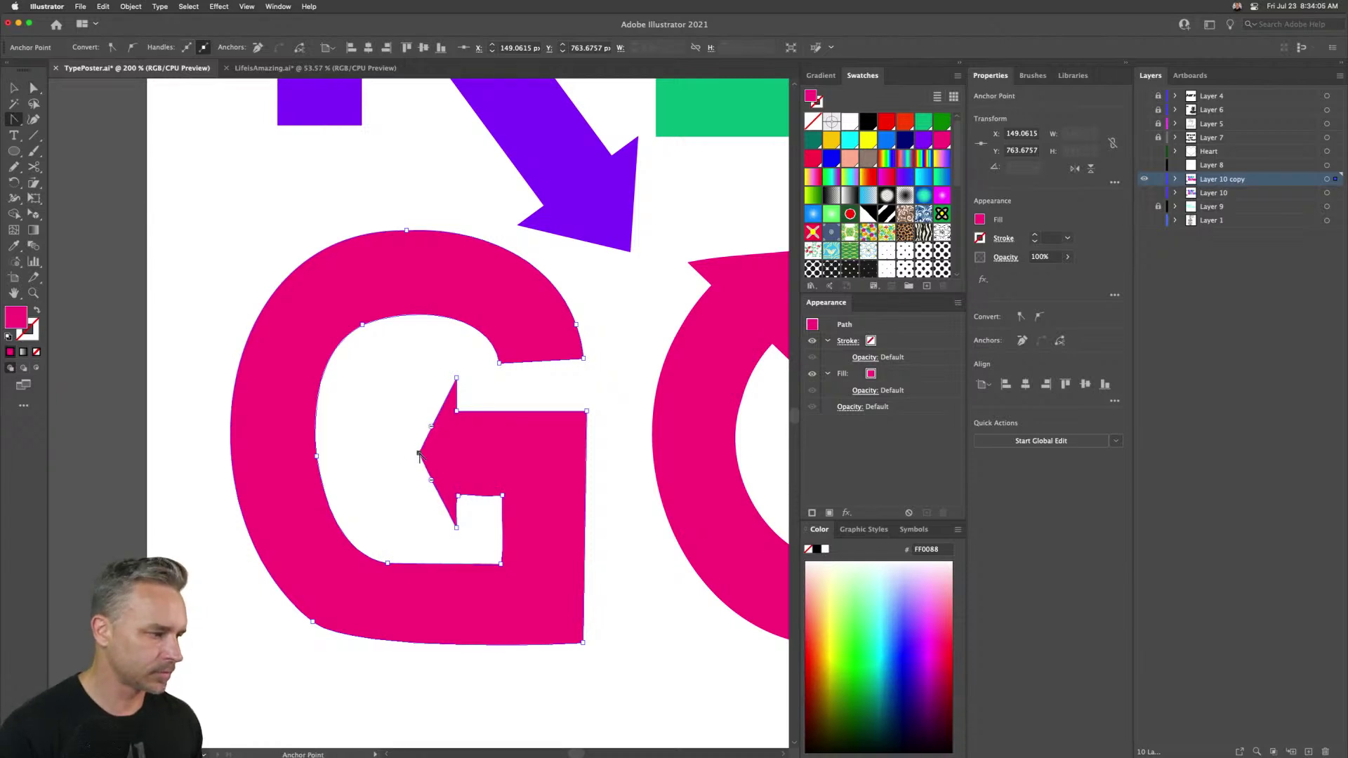
click(457, 497)
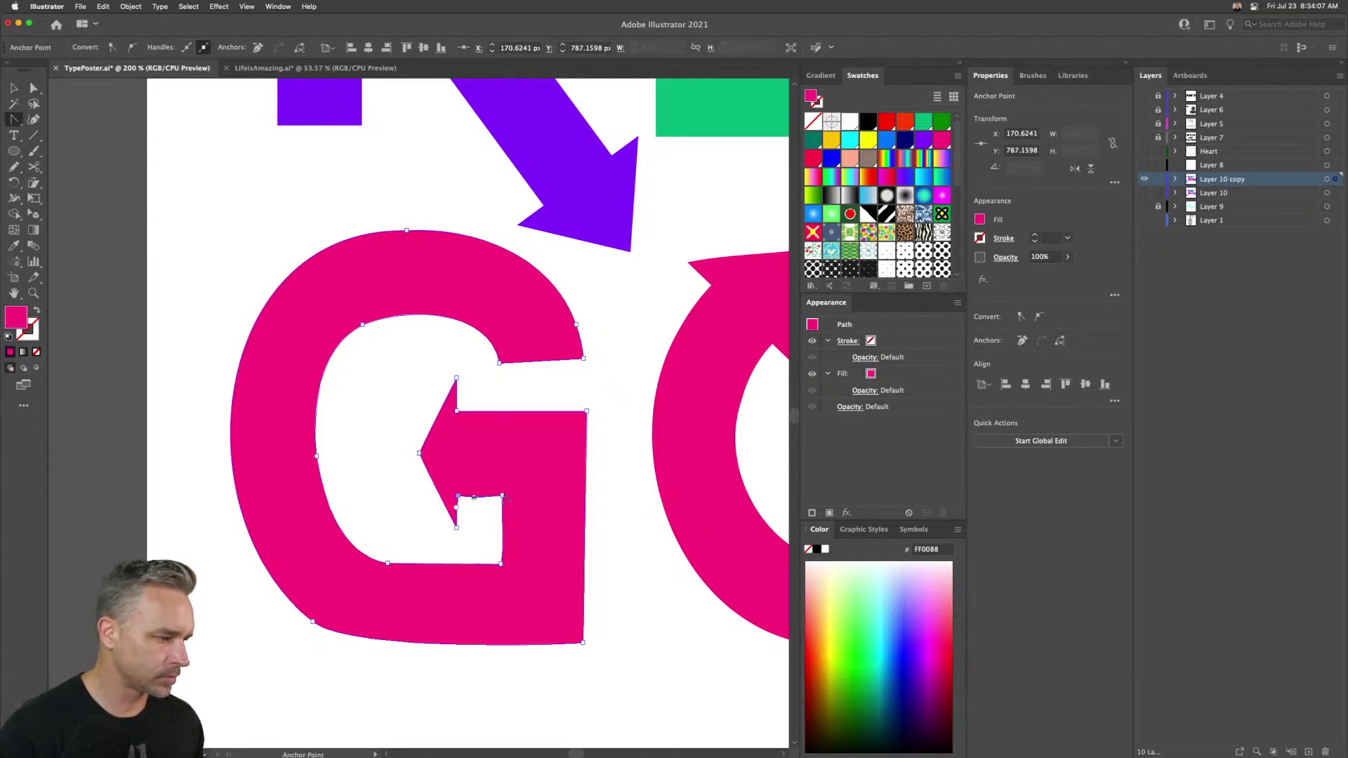
click(457, 526)
click(500, 565)
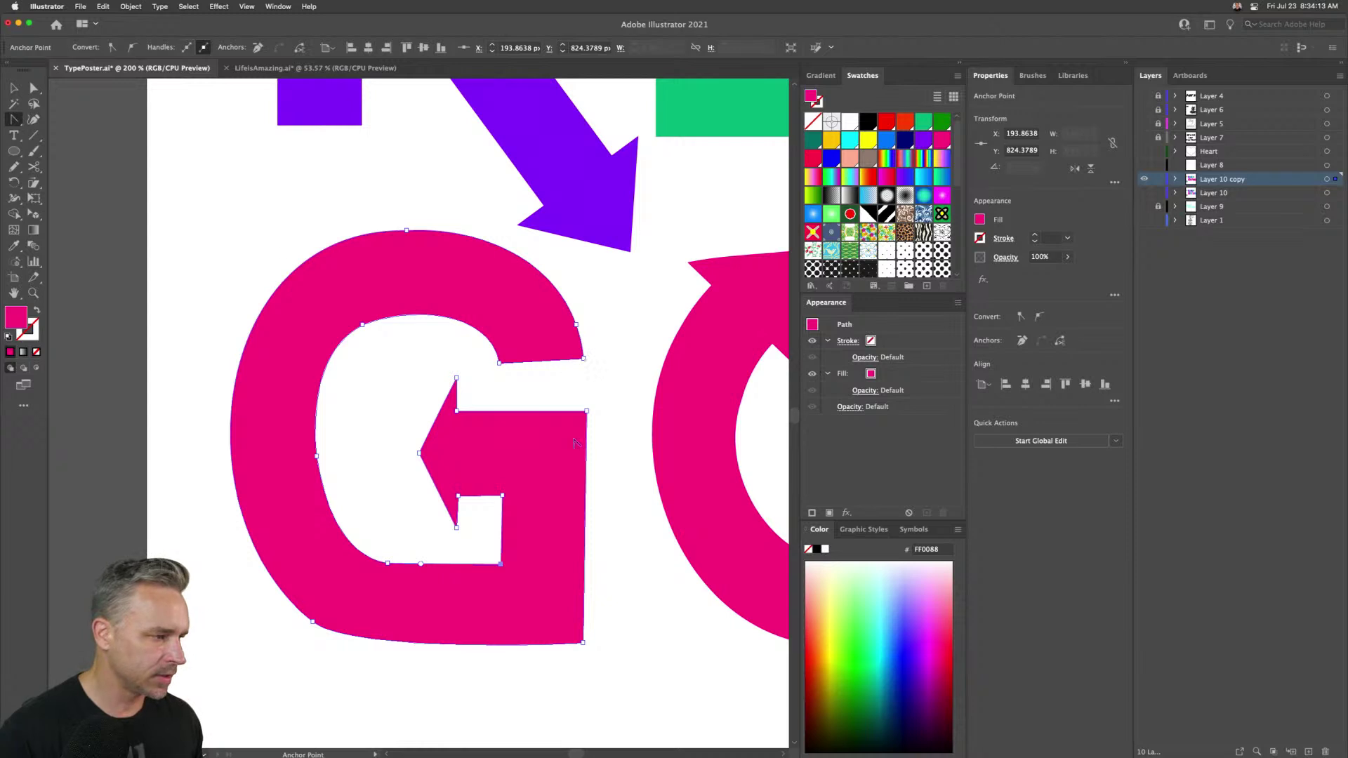
- Convert the first G's two outer right anchor points to corners, nudge the lower one right to about X 240.8 px, and deselect
click(587, 413)
click(582, 643)
click(14, 88)
key(Right)
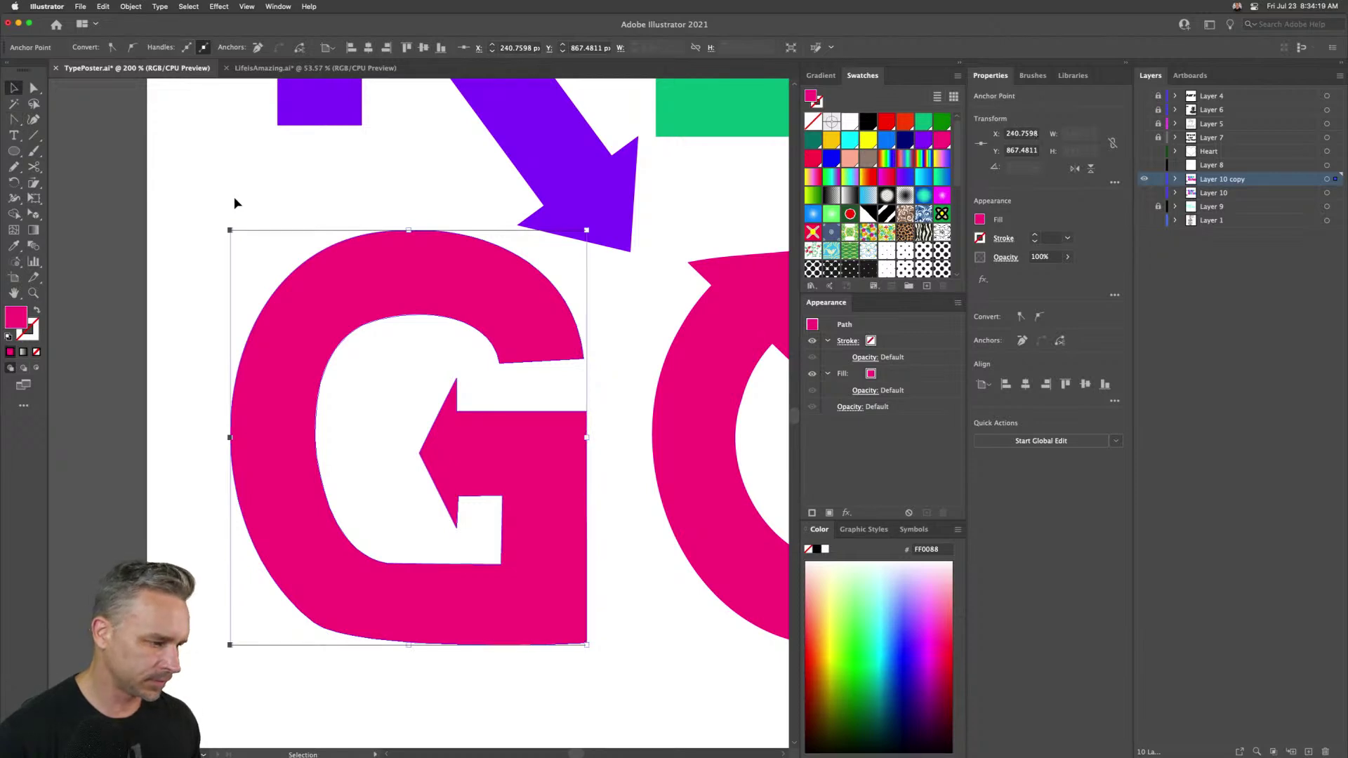
click(183, 254)
key(a)
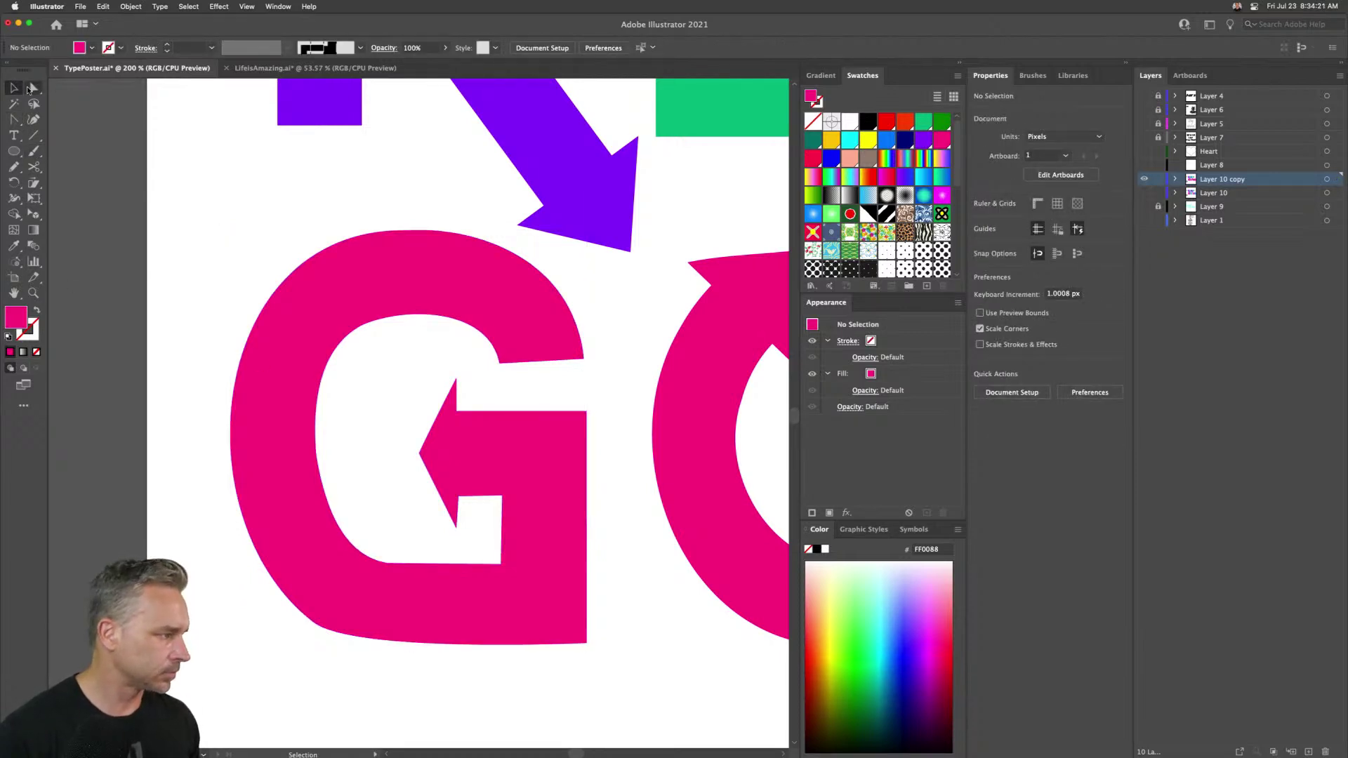
- Move the first G's arrow tip left to about X 119 px, restore its upper barb as a sharp corner, and deselect
click(419, 453)
drag(419, 453, 363, 453)
key(shift+c)
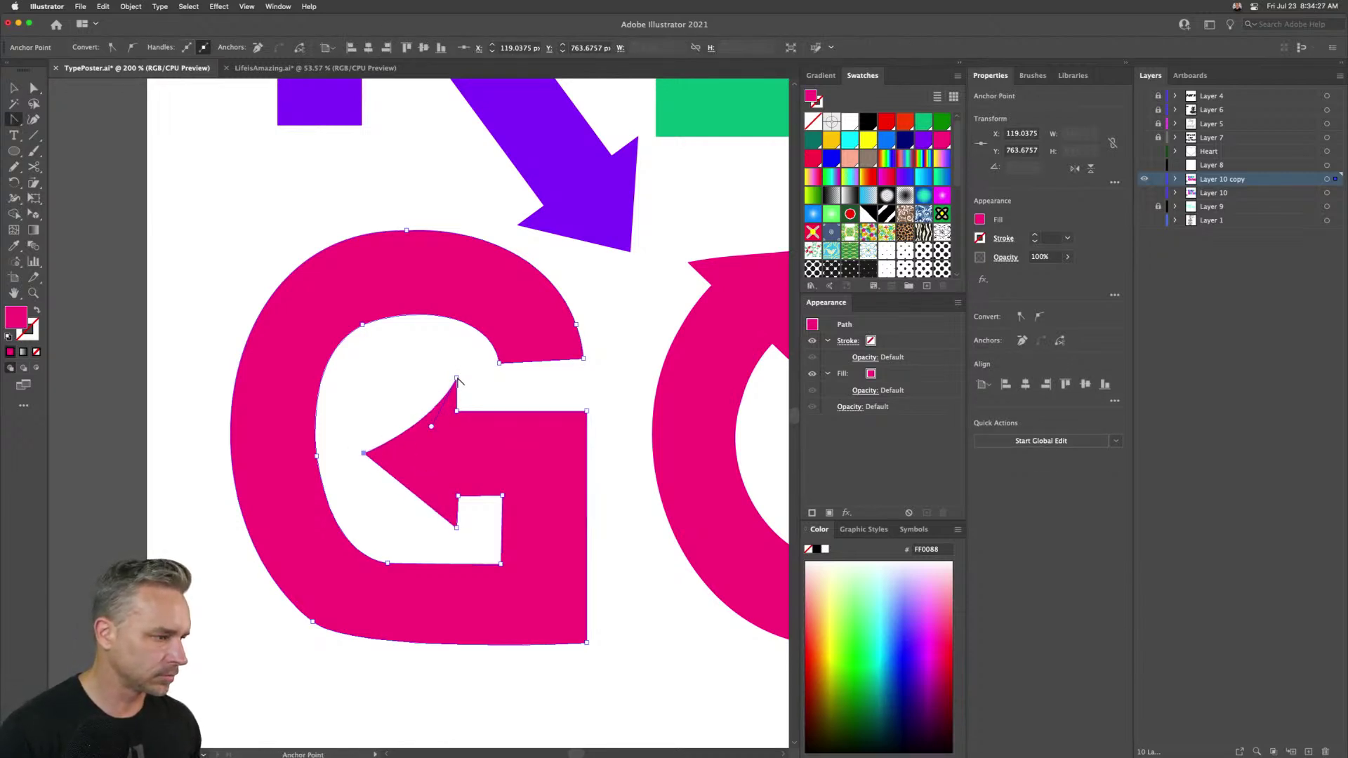
click(457, 379)
click(34, 87)
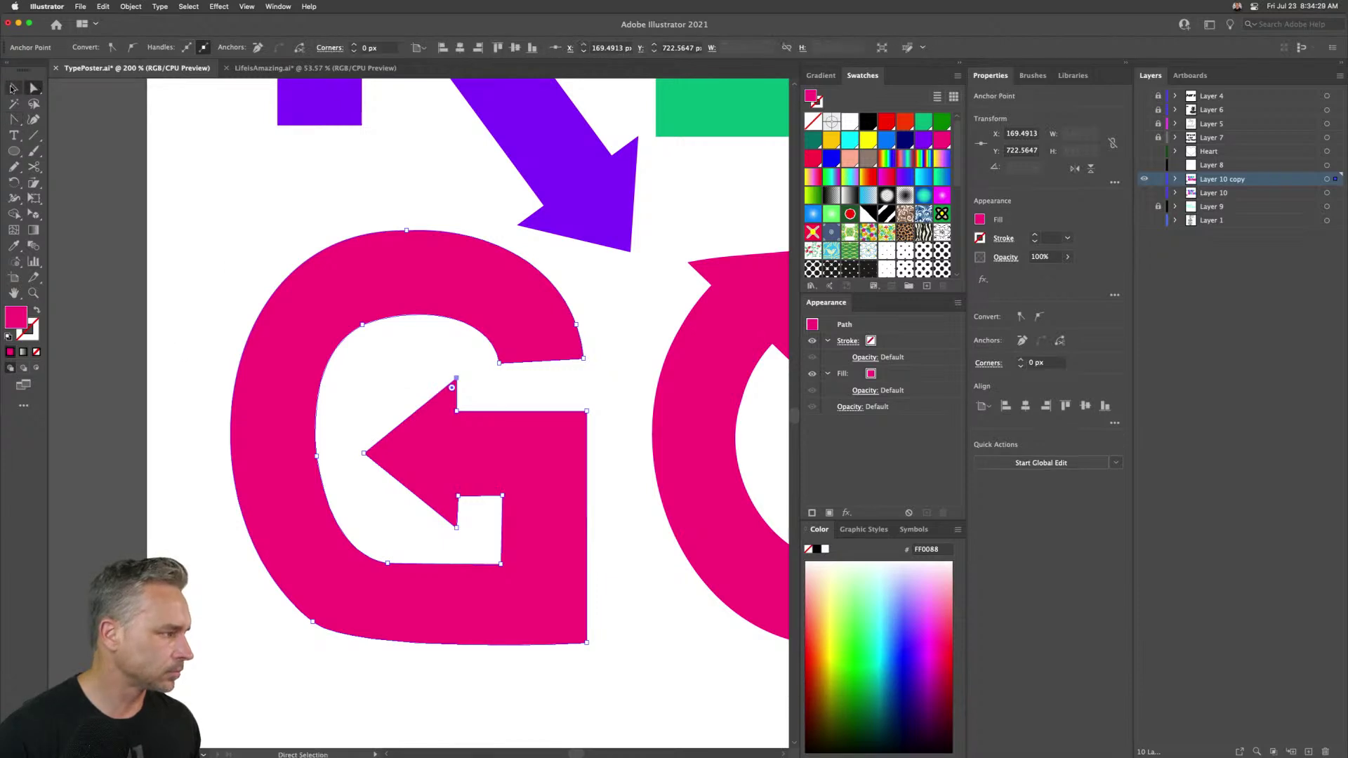
click(346, 418)
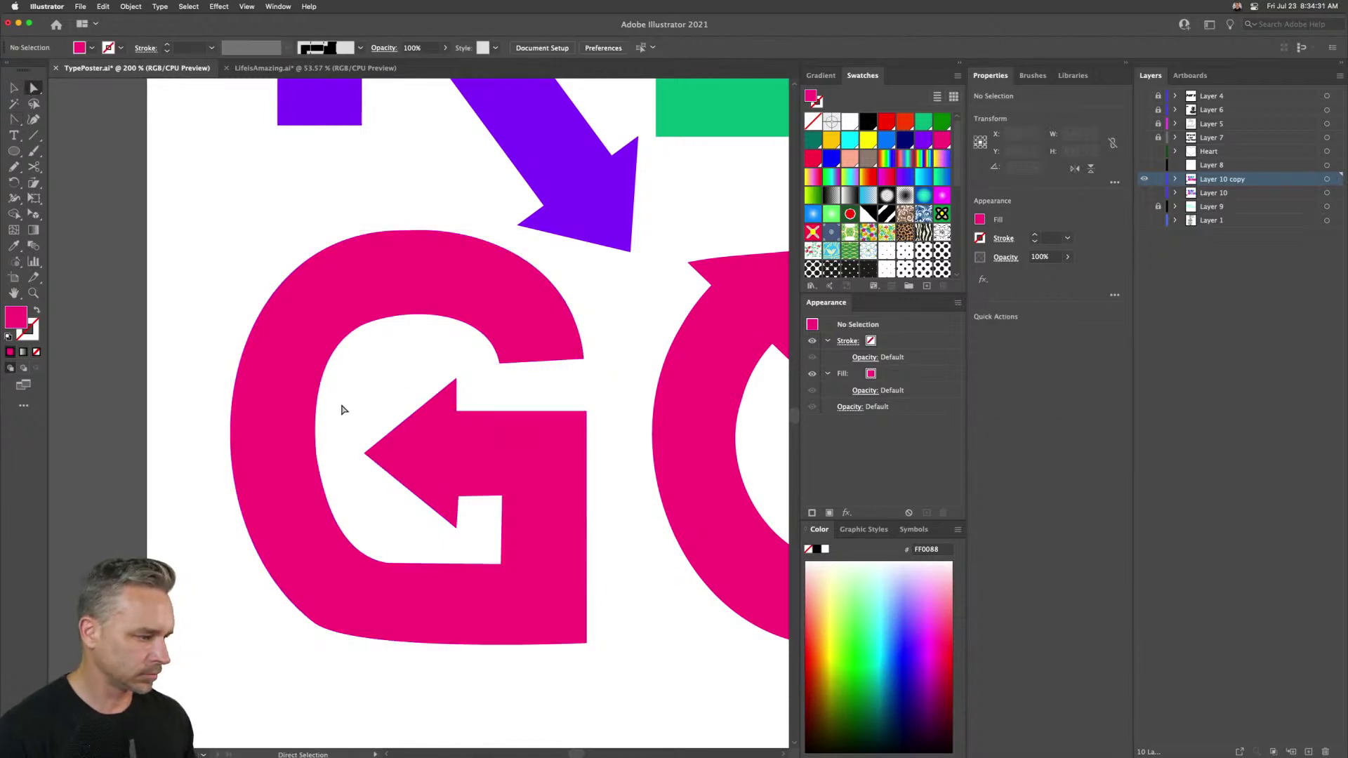
drag(305, 693, 376, 609)
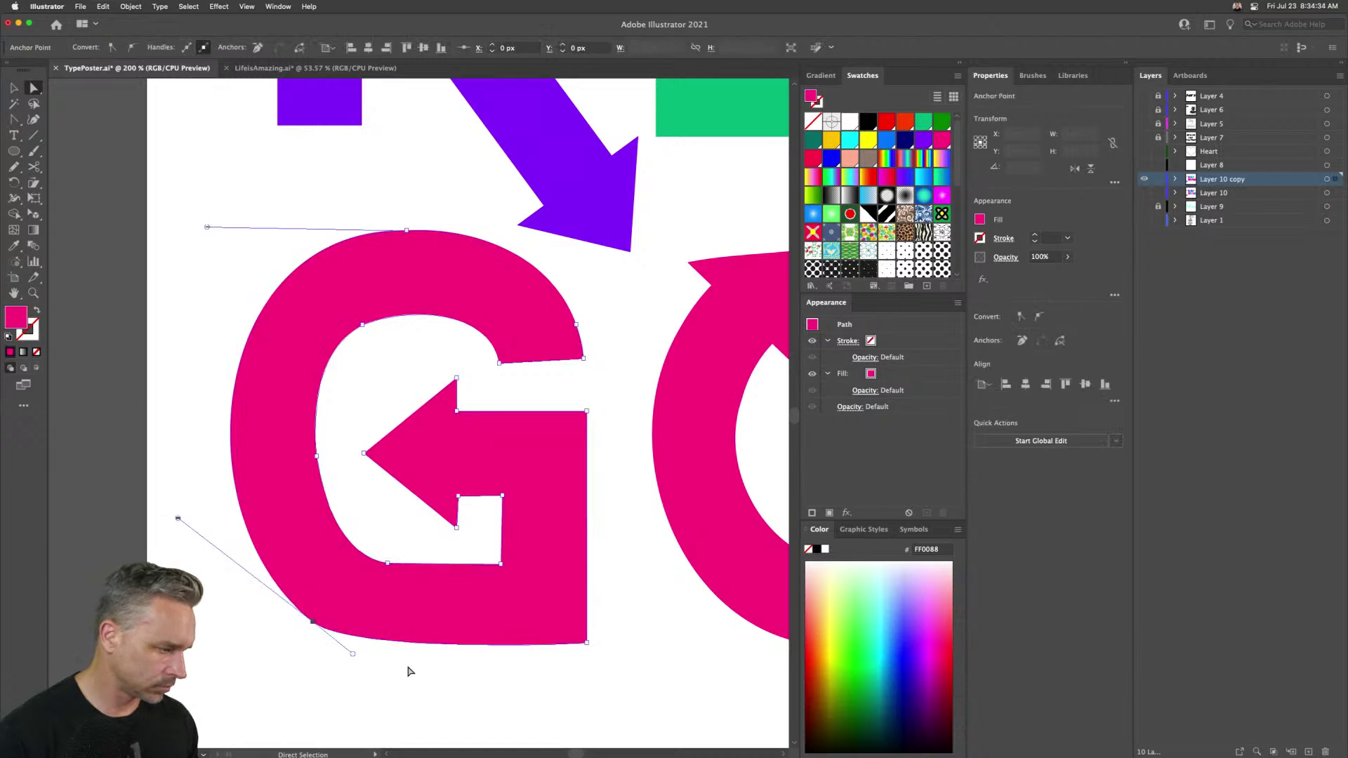
click(169, 468)
key(v)
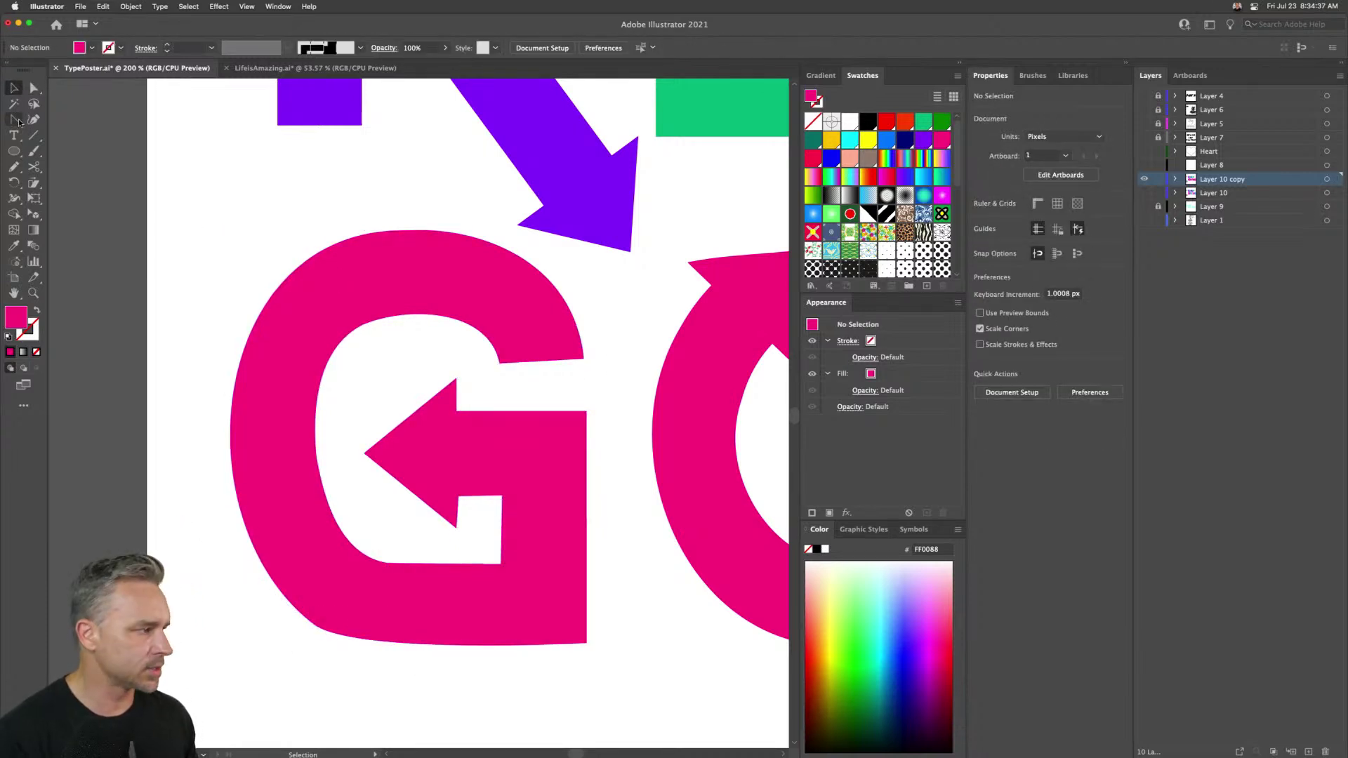
- Delete the last G of GOING
key(super+minus)
key(super+minus)
key(super+minus)
key(super+minus)
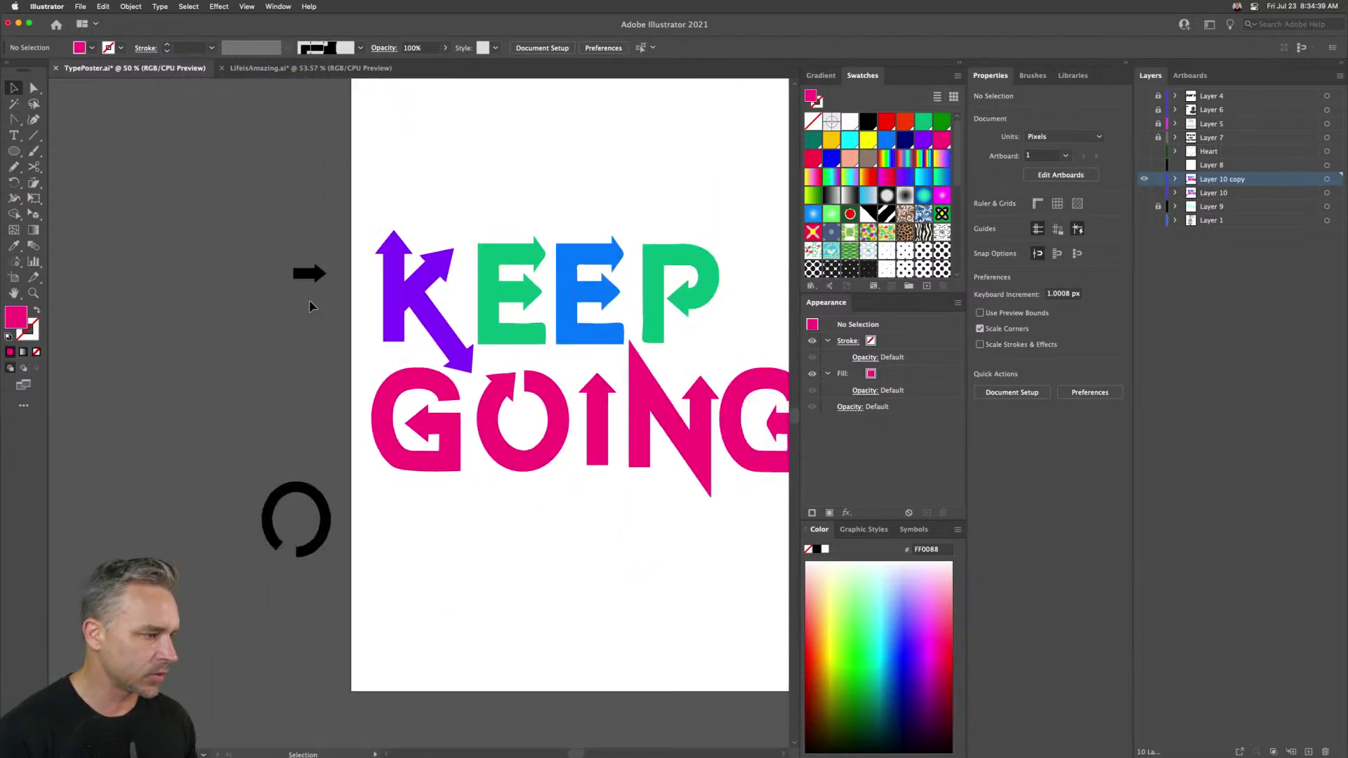
scroll(330, 358, right, 5)
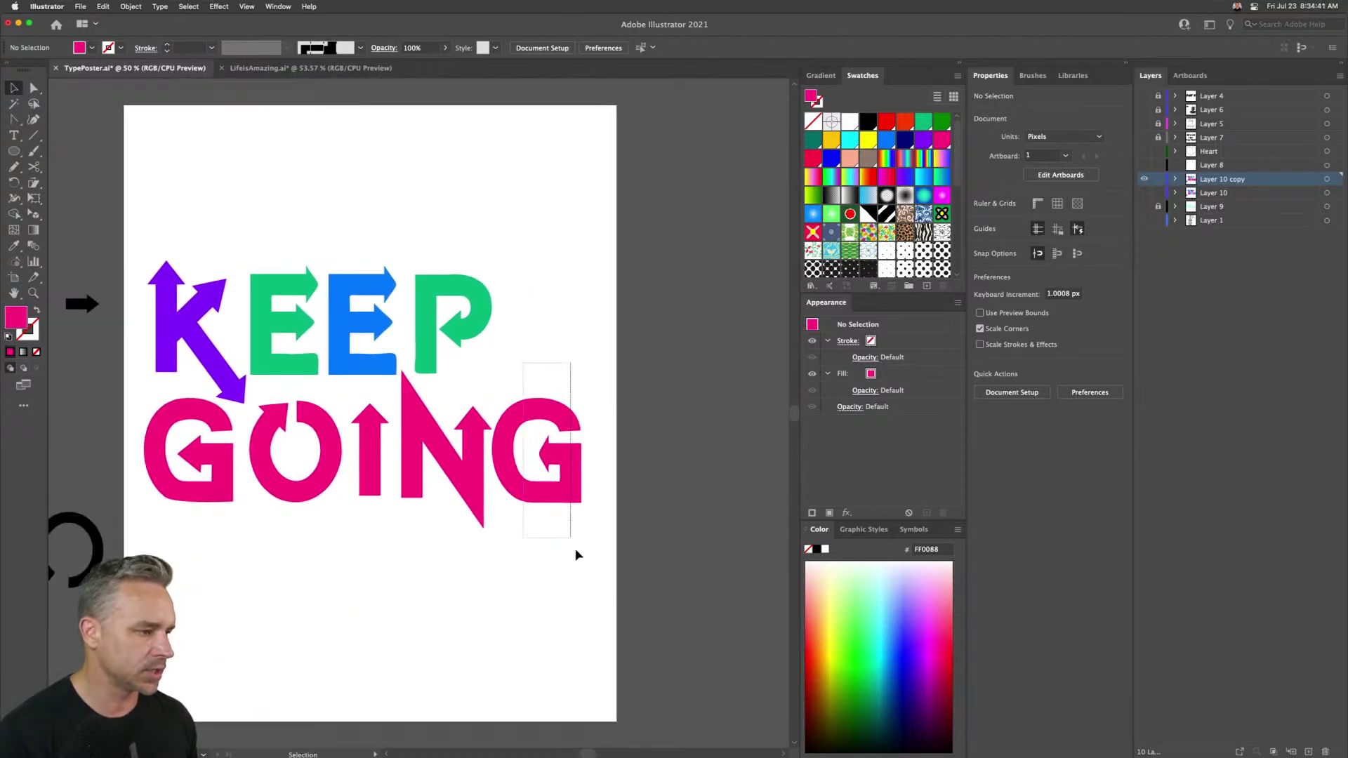
drag(570, 537, 590, 574)
key(Delete)
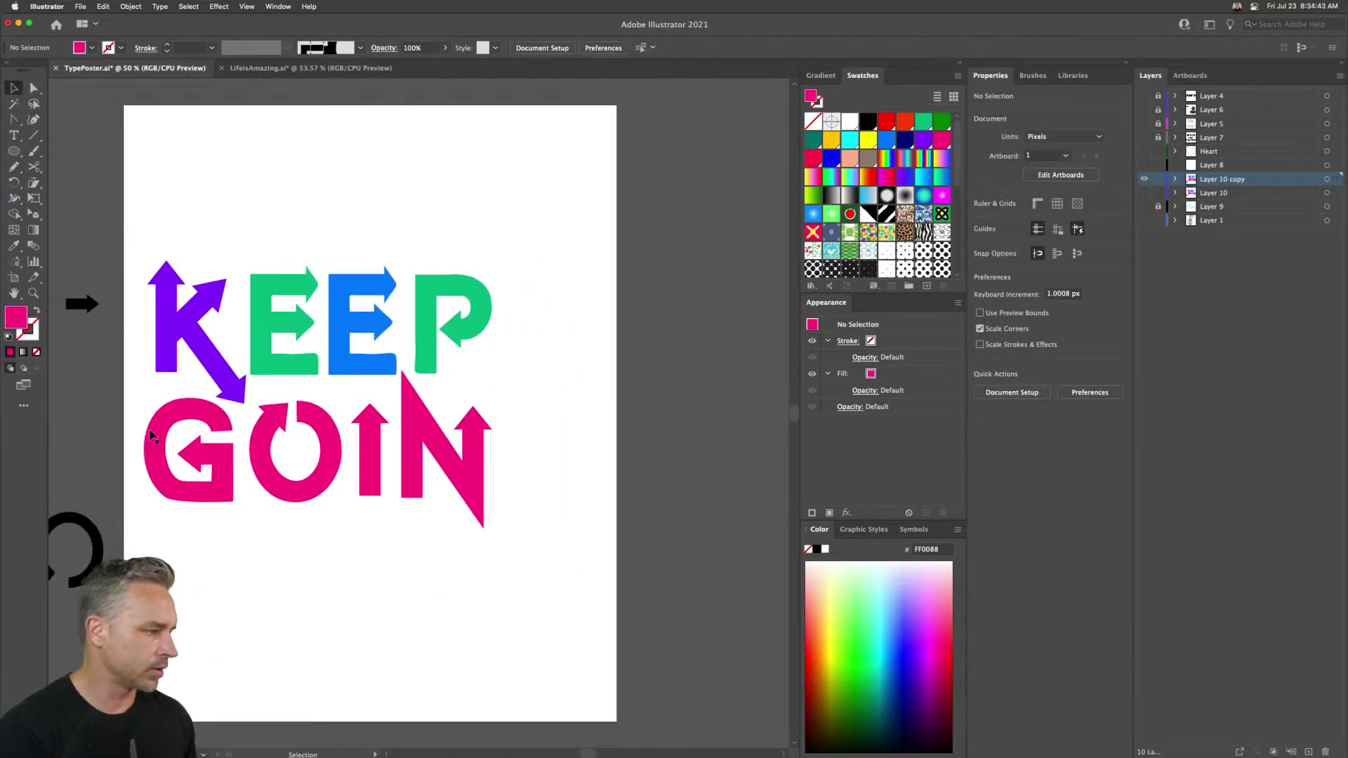
- Copy the first G straight across to the end of GOING, at about X 914 px, and fill the copy with purple
click(167, 455)
drag(160, 441, 513, 441)
scroll(508, 425, left, 5)
scroll(507, 425, up, 3)
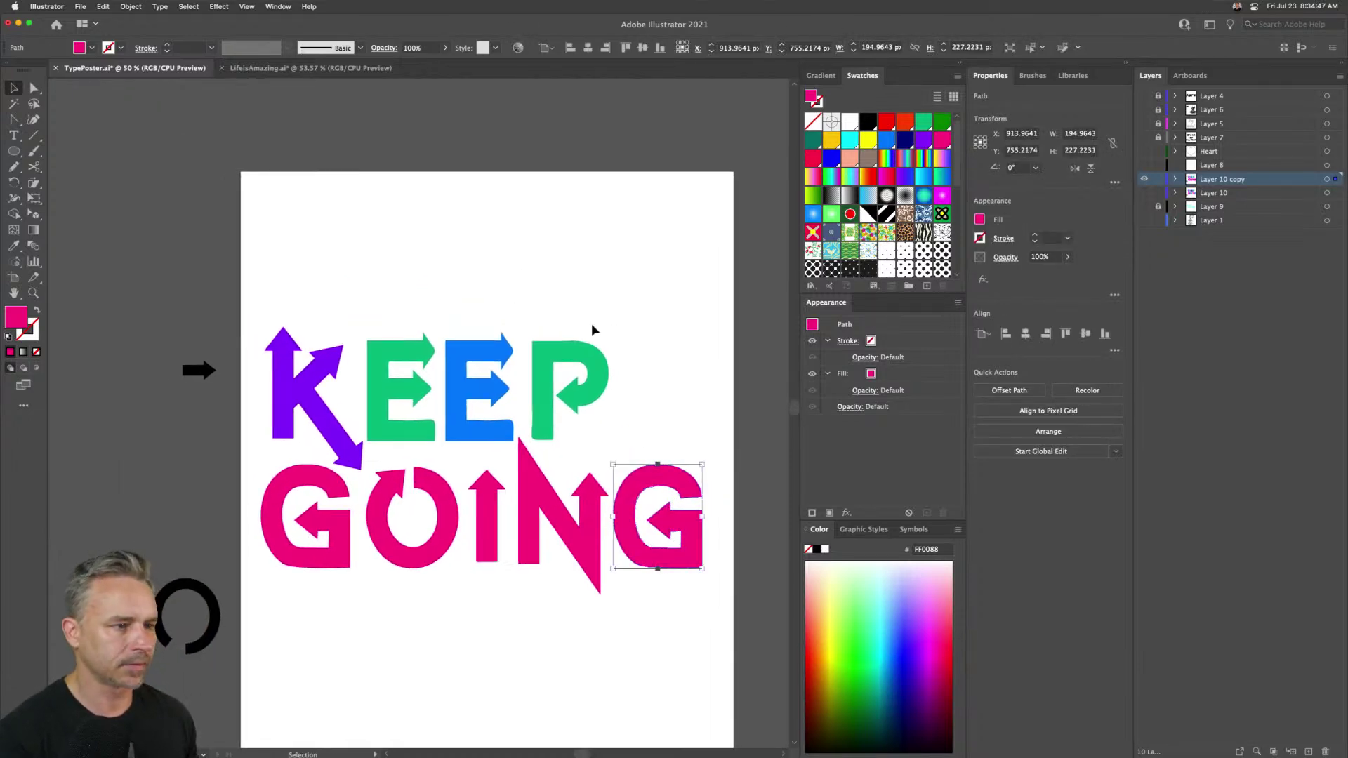
click(924, 142)
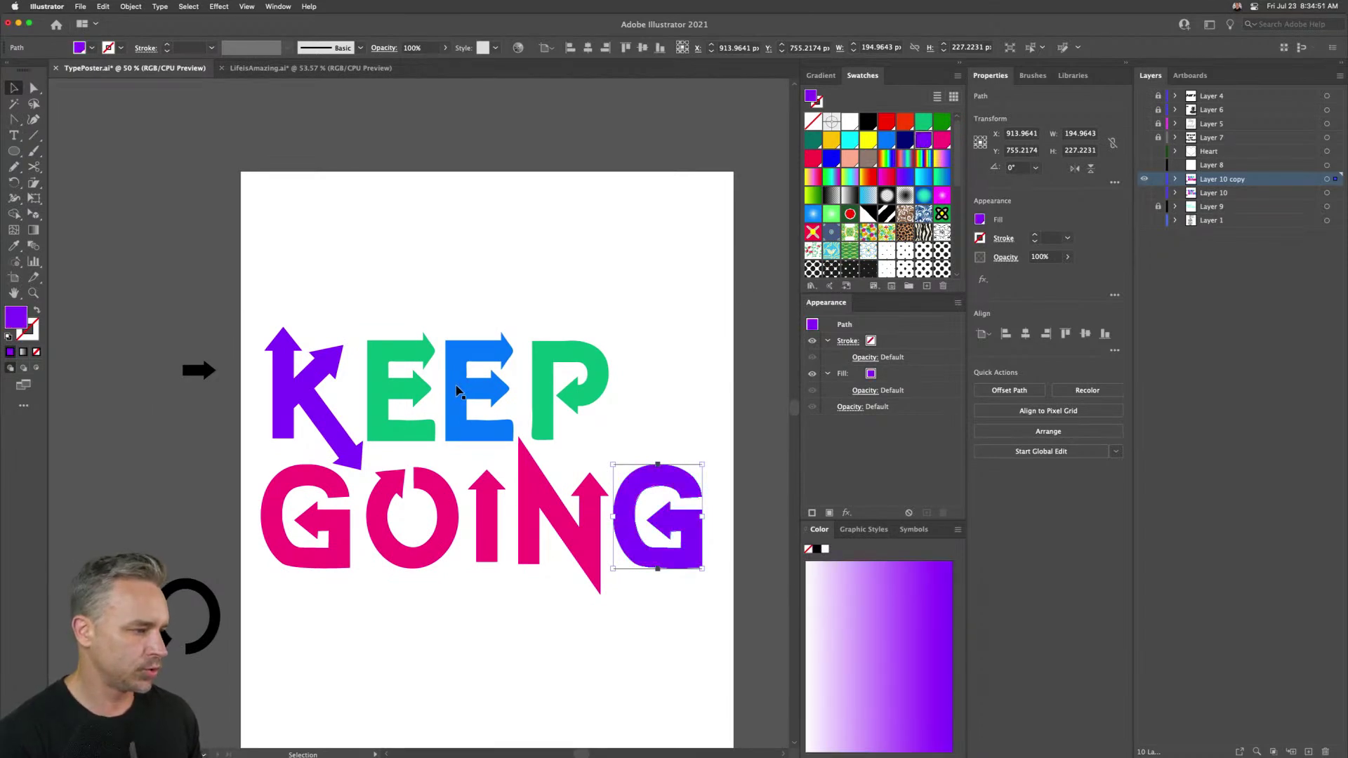
- Examine up close how the O's arrowhead overlaps its ring in GOING
click(375, 390)
click(384, 518)
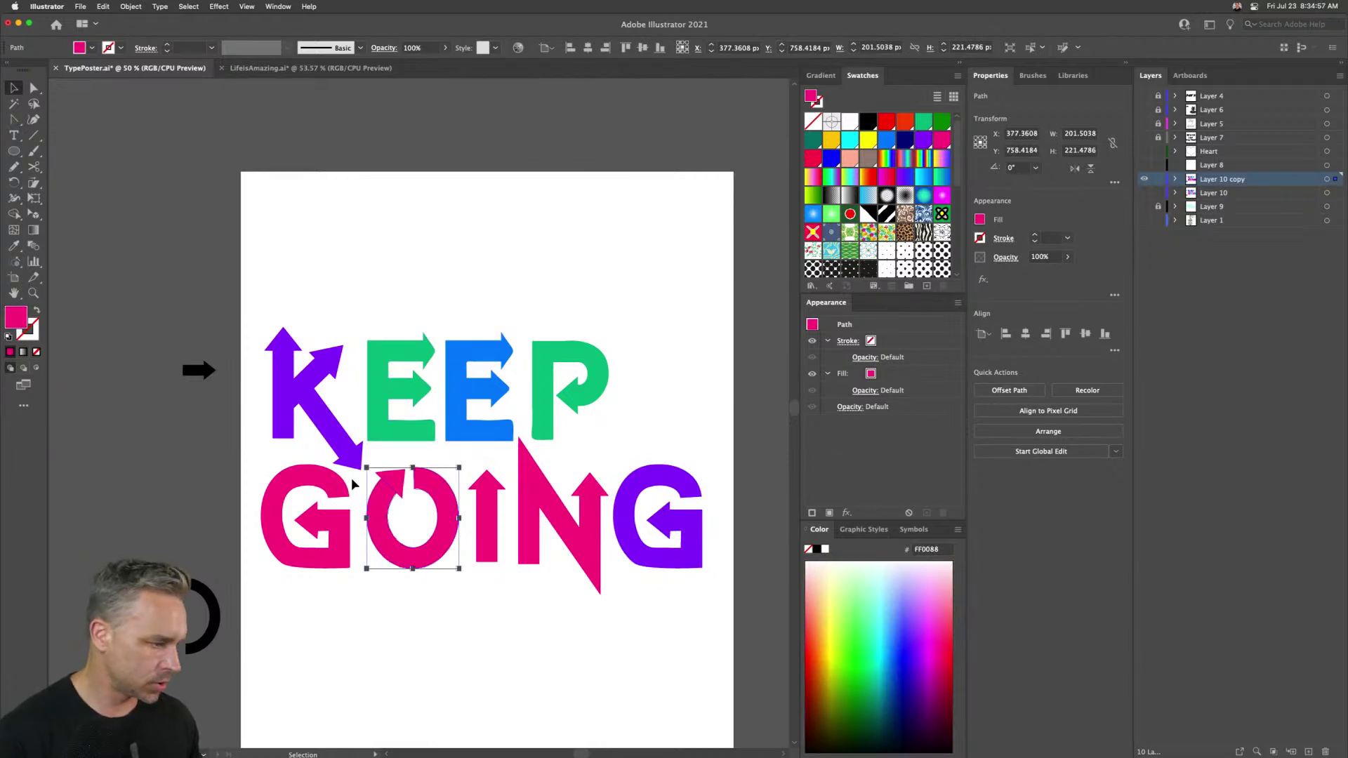
key(super+equal)
key(super+equal)
key(super+equal)
key(super+equal)
drag(379, 422, 475, 499)
key(space)
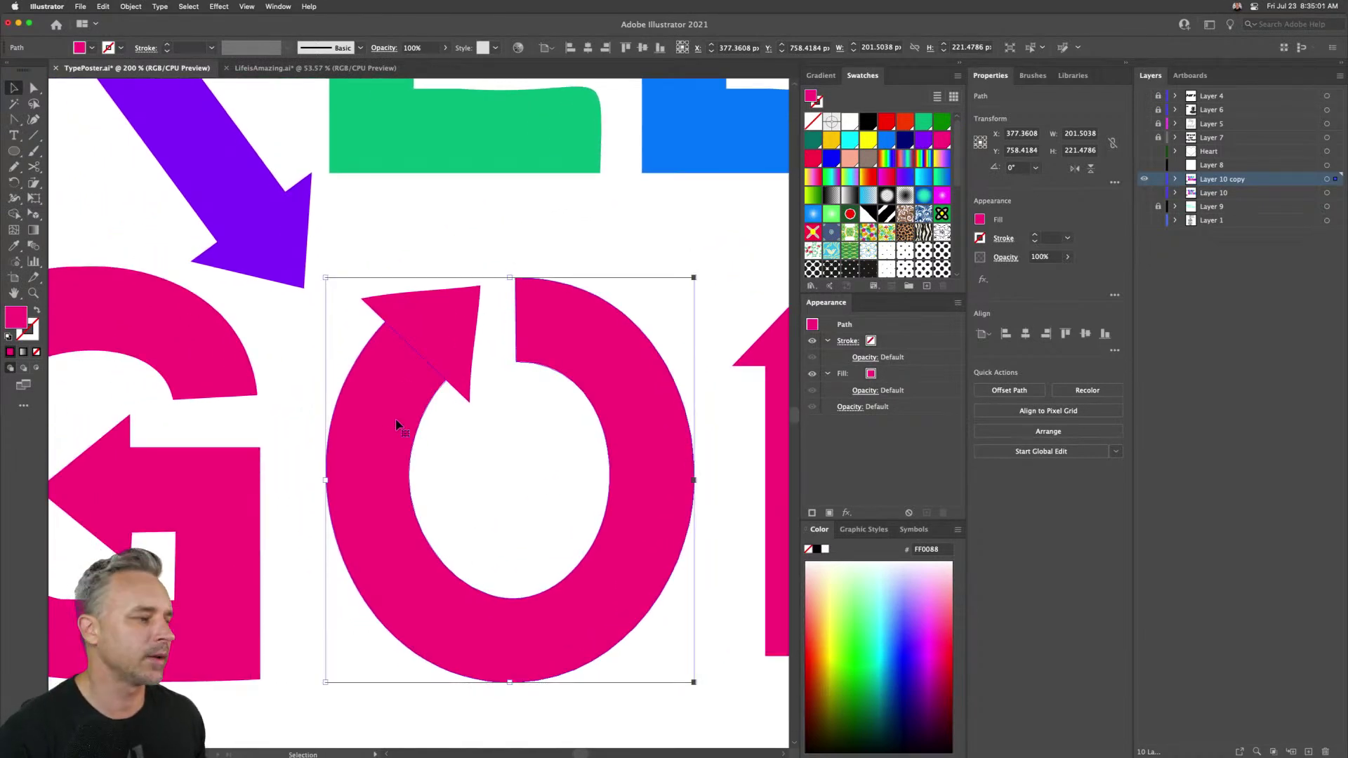
right_click(438, 316)
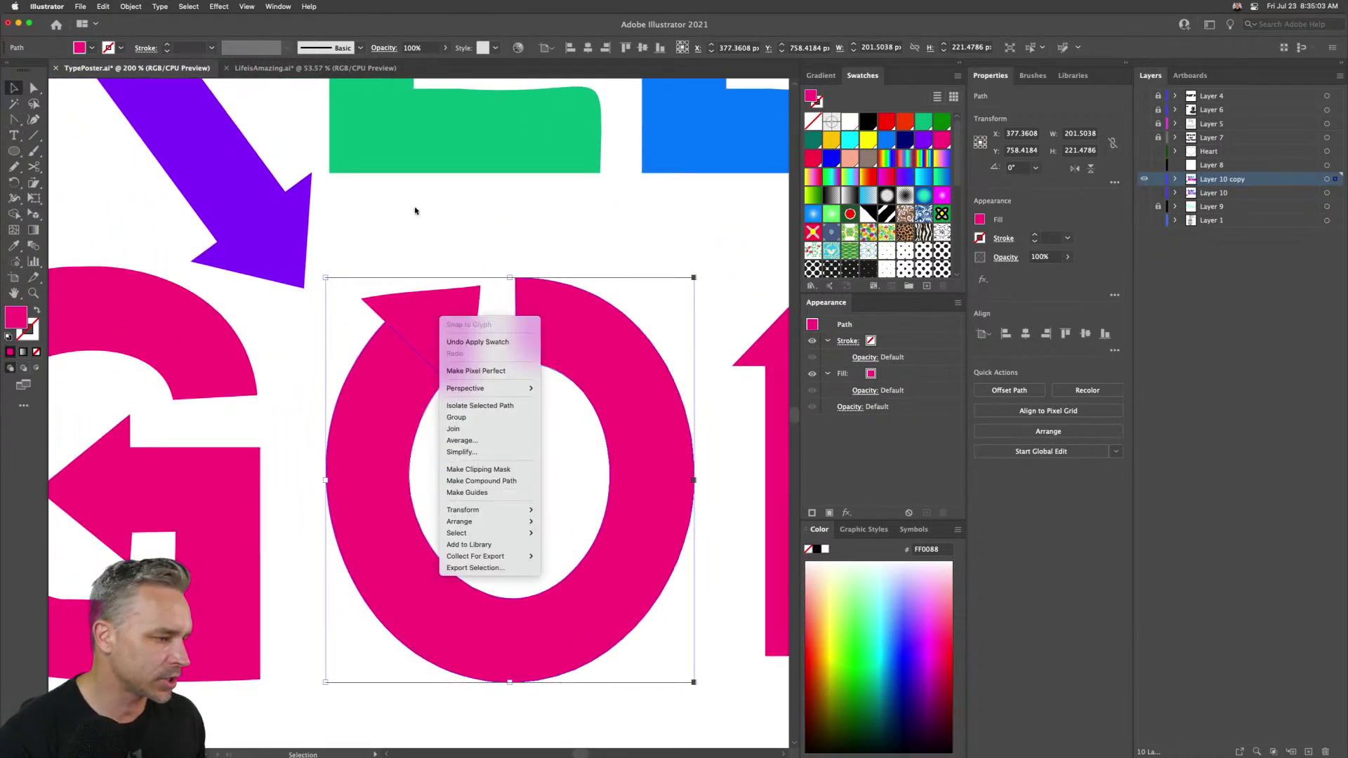
click(405, 295)
right_click(417, 330)
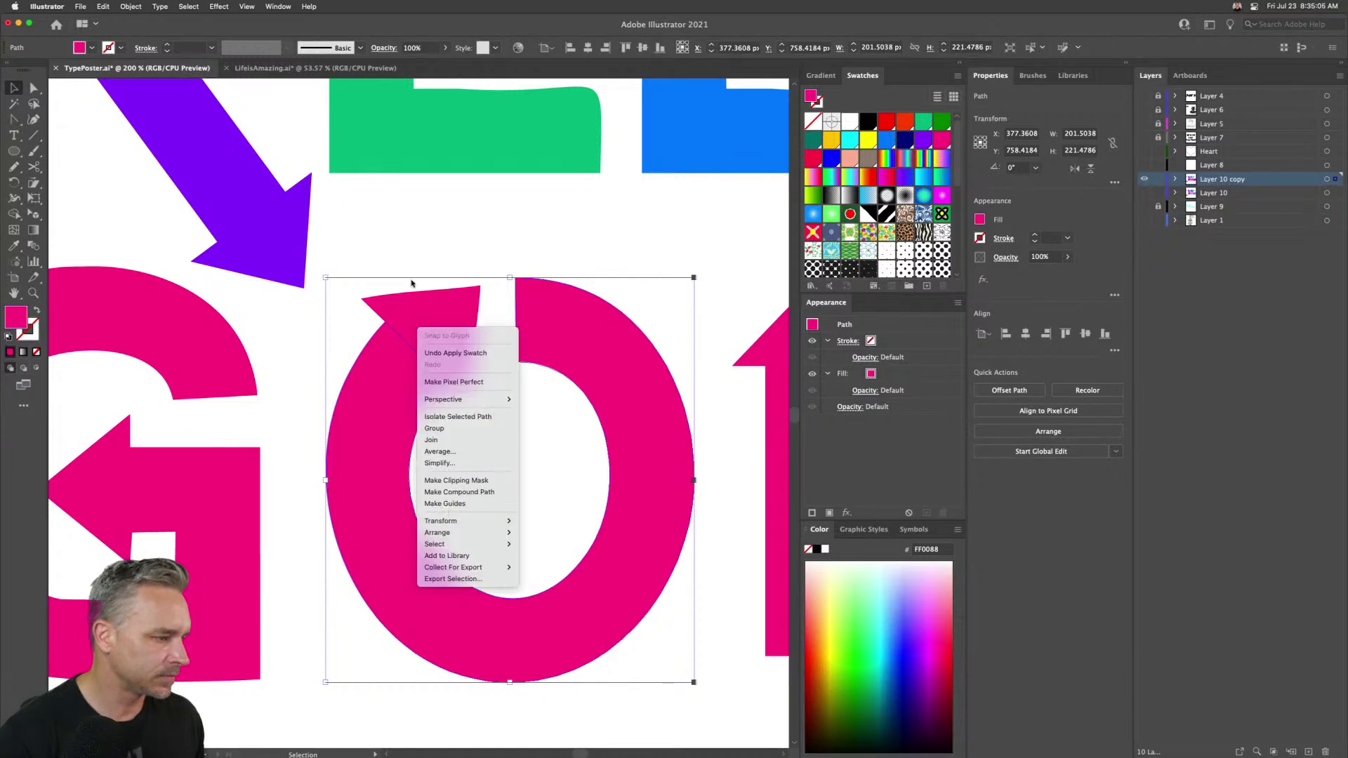
click(394, 254)
click(397, 261)
- Shift the O's arrowhead slightly left and unite it with the ring into a single shape
click(440, 326)
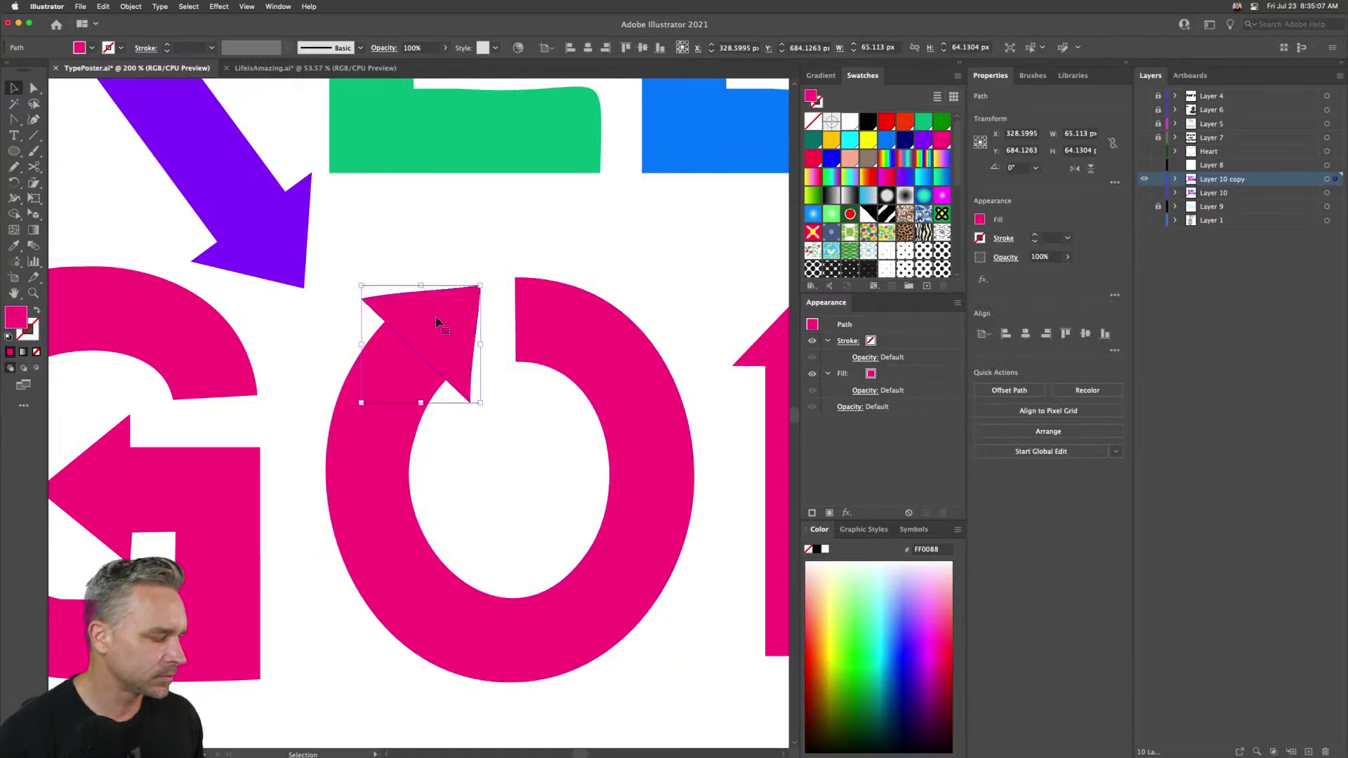
shift+click(382, 444)
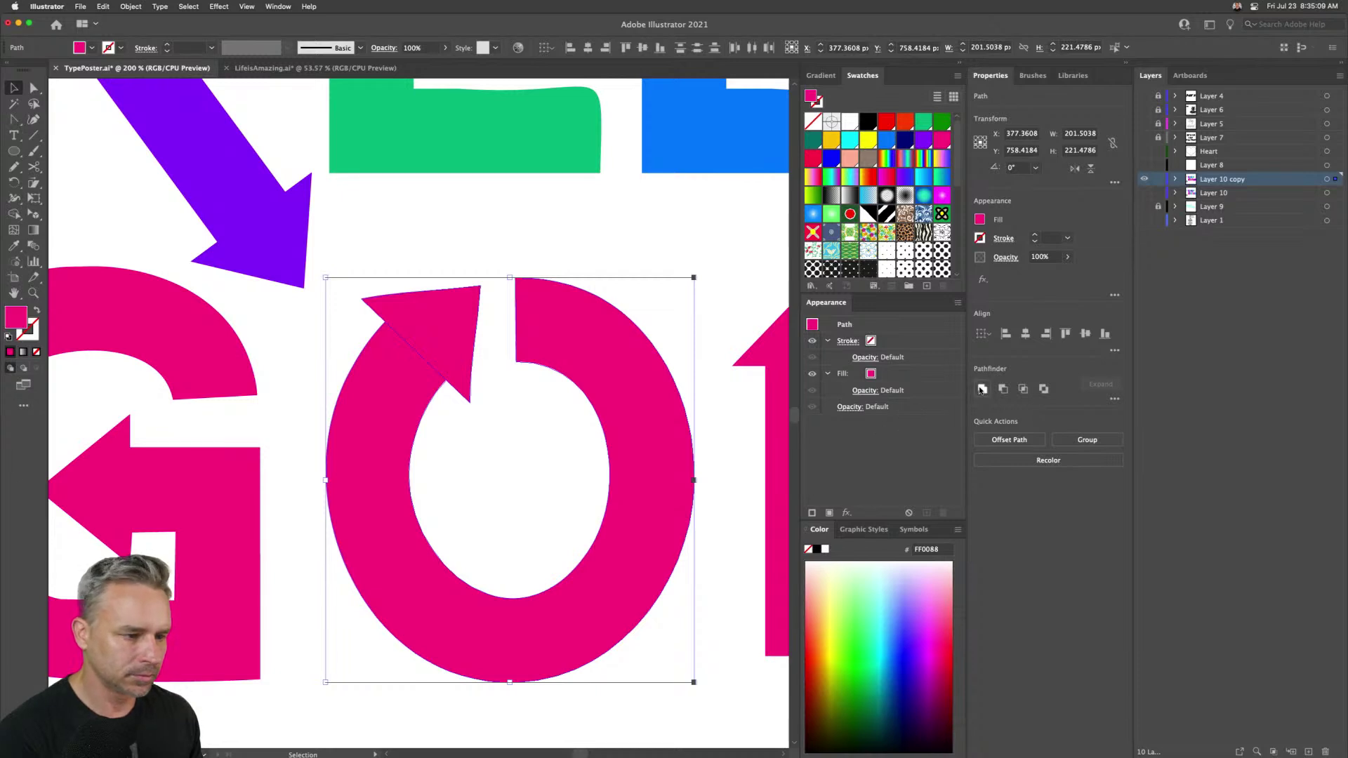
click(402, 267)
click(414, 333)
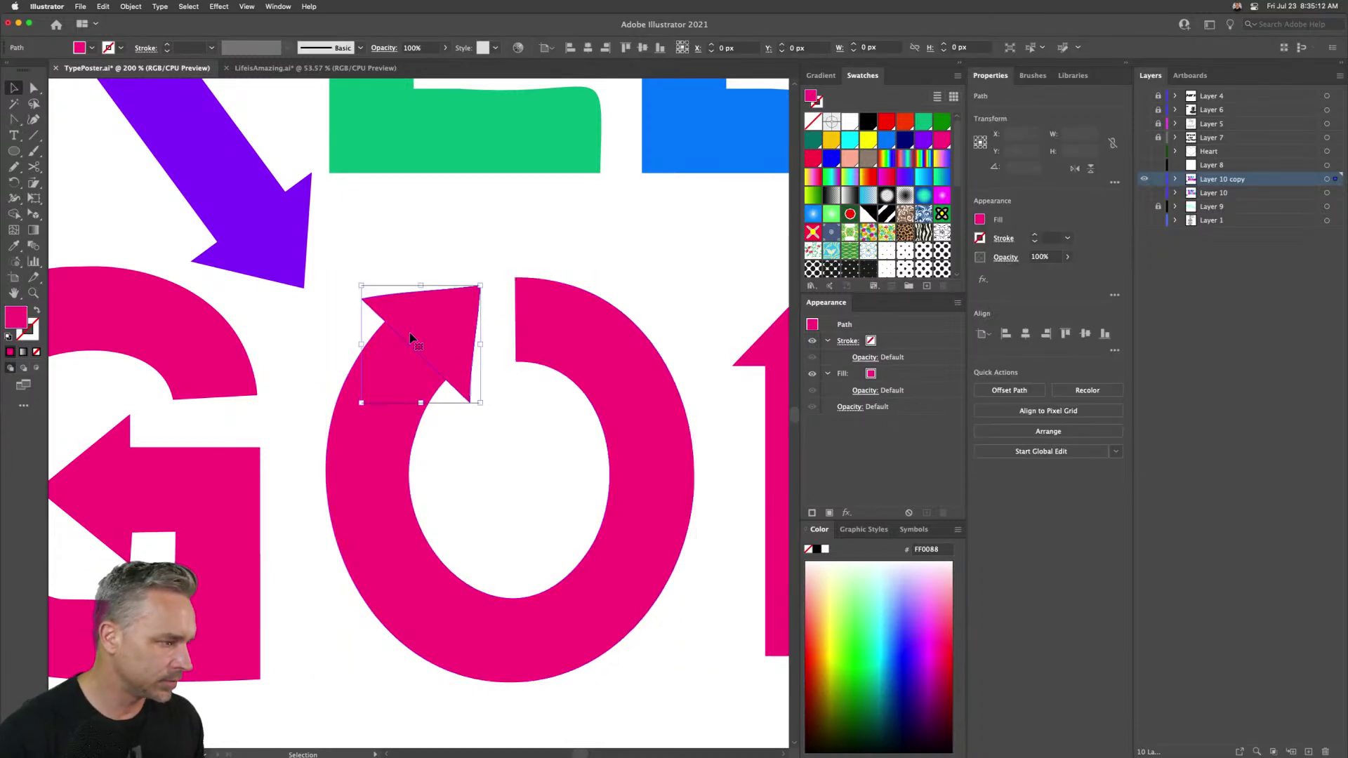
click(384, 374)
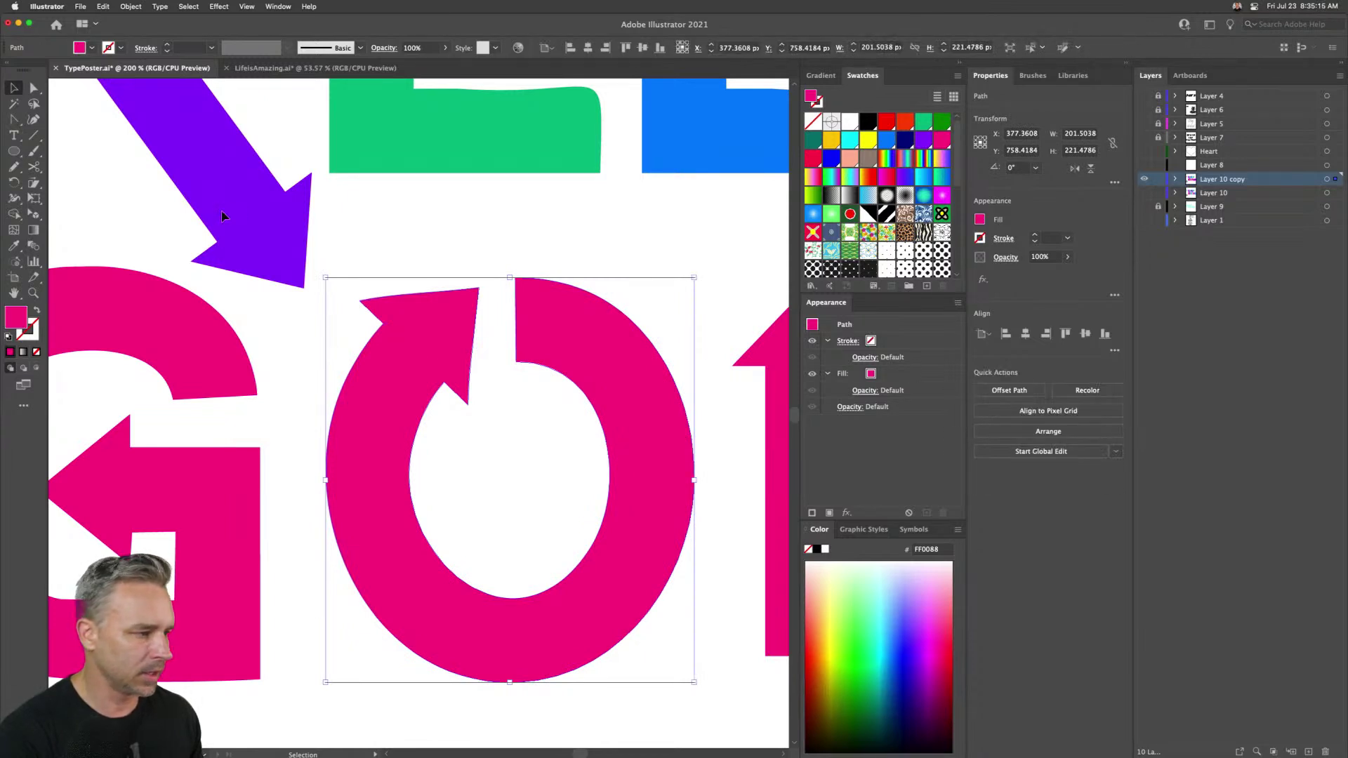
- Recolor the O in GOING with the green sampled from the P
key(super+0)
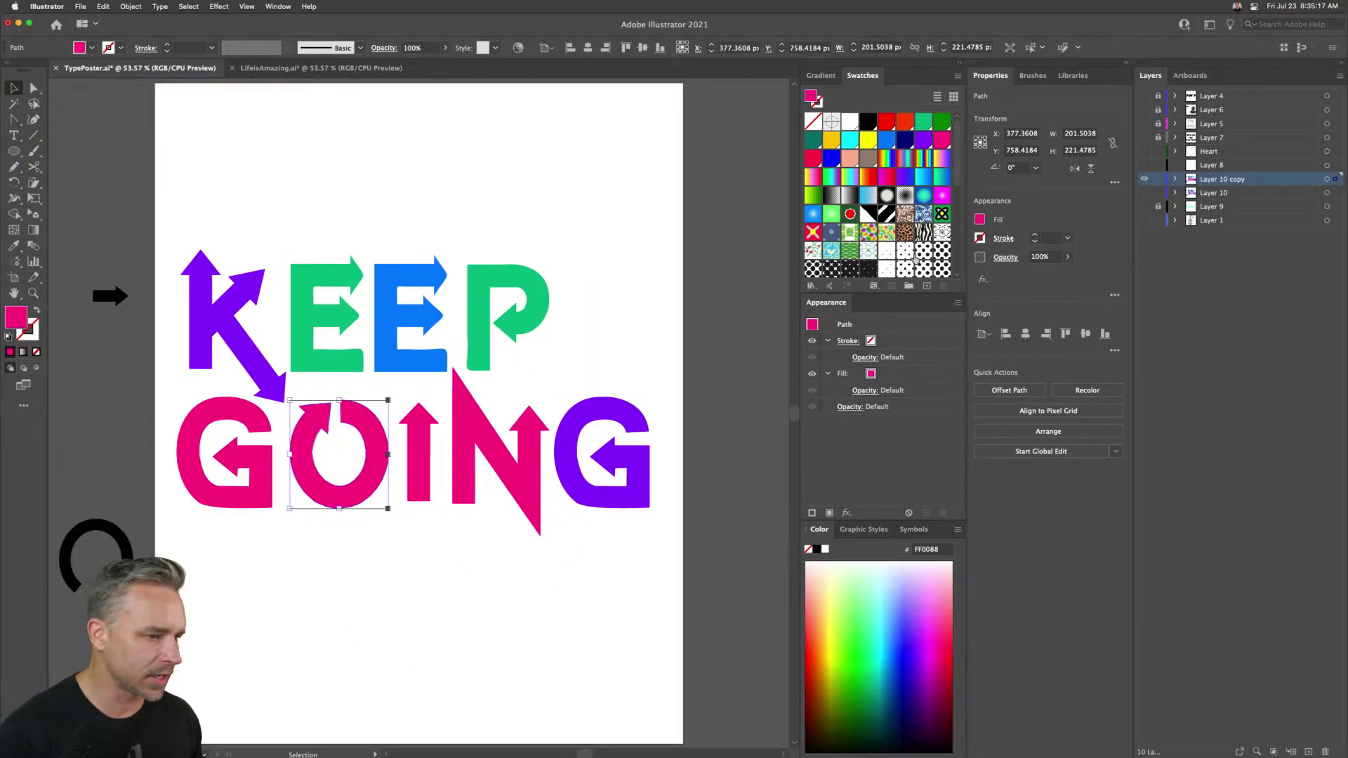
key(i)
click(488, 319)
key(v)
- Recolor the first E in KEEP with the pink sampled from the first G
click(199, 491)
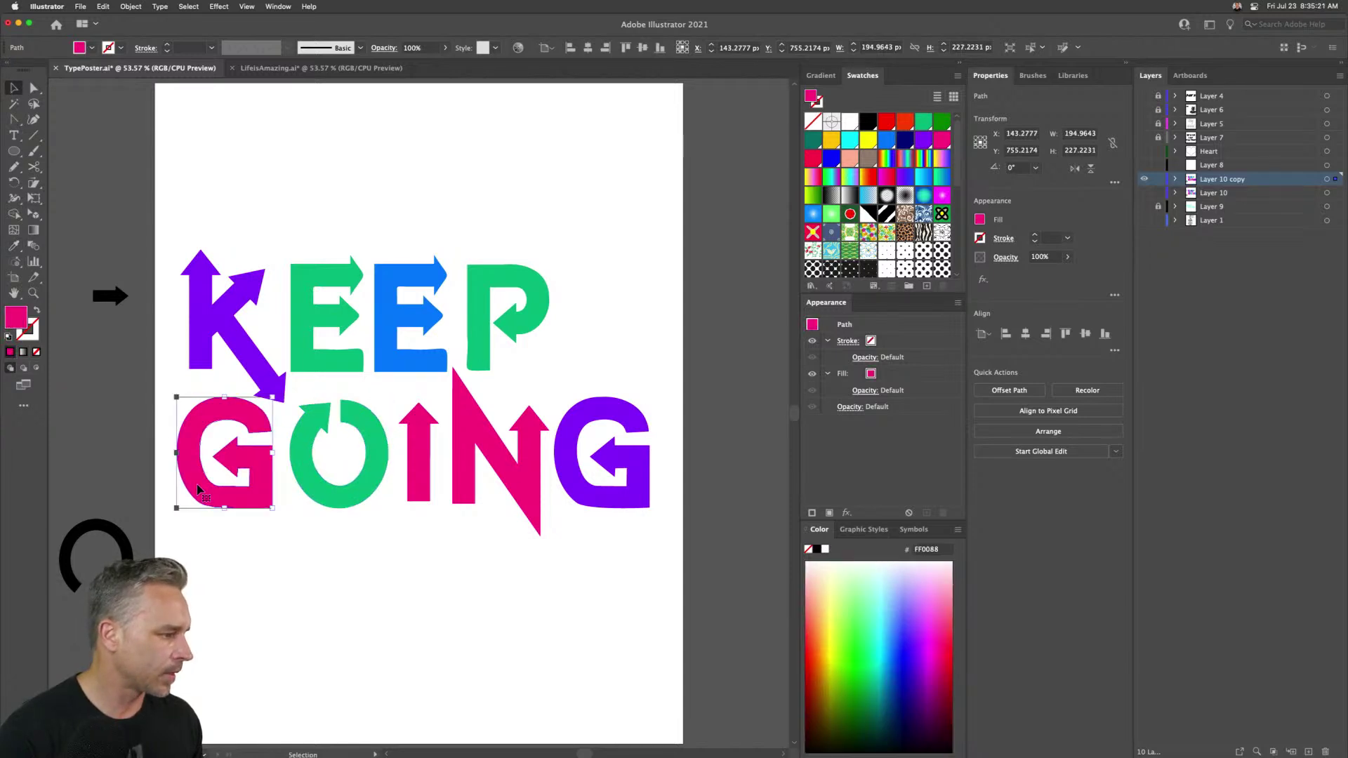
click(340, 312)
key(i)
click(186, 435)
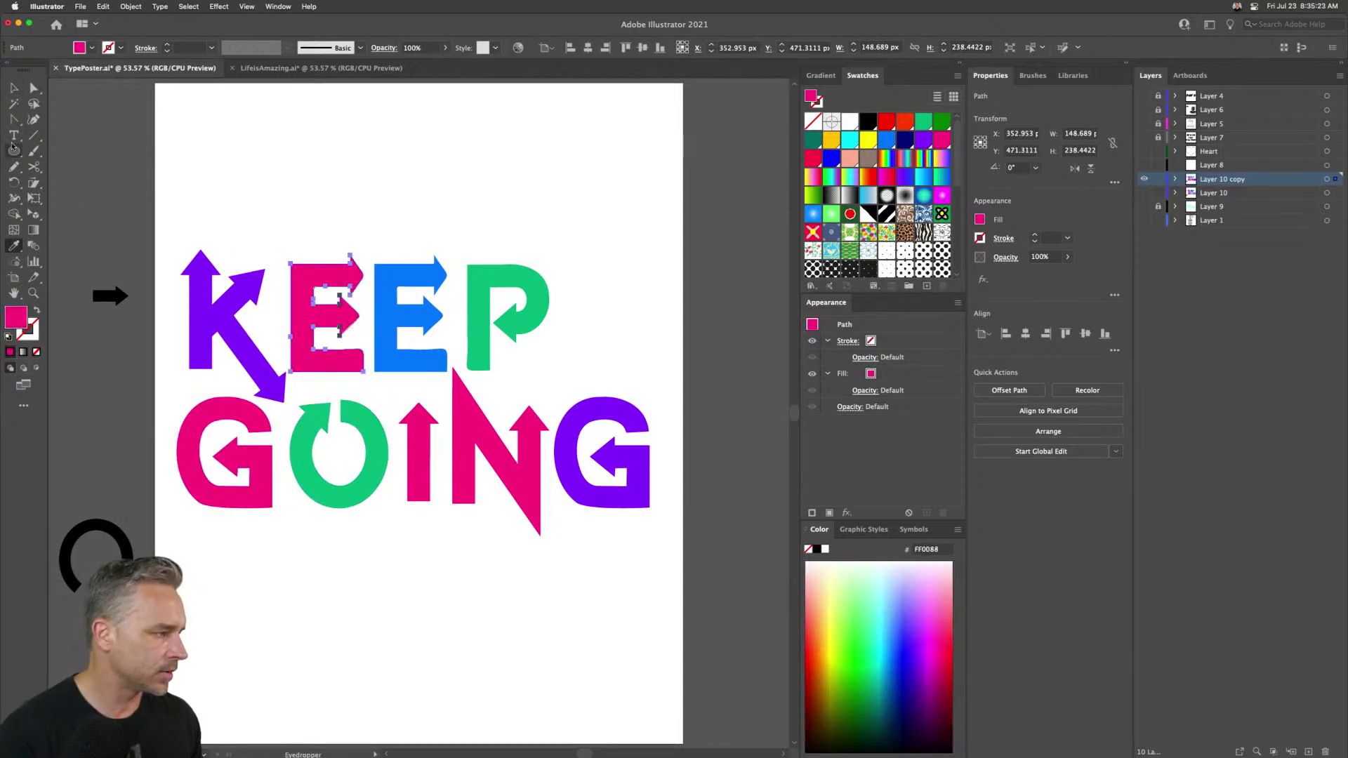
click(14, 87)
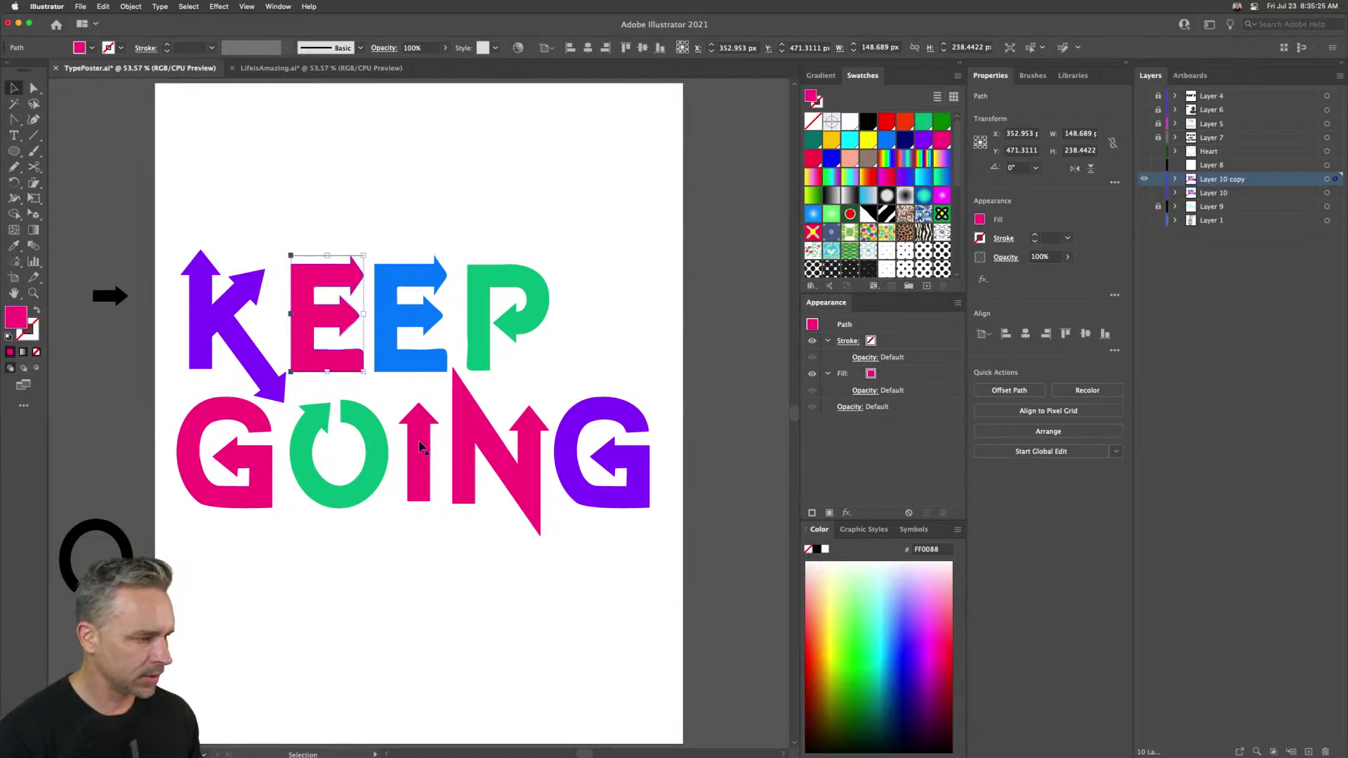
- Recolor the N in GOING with the blue sampled from the second E, and deselect
click(483, 444)
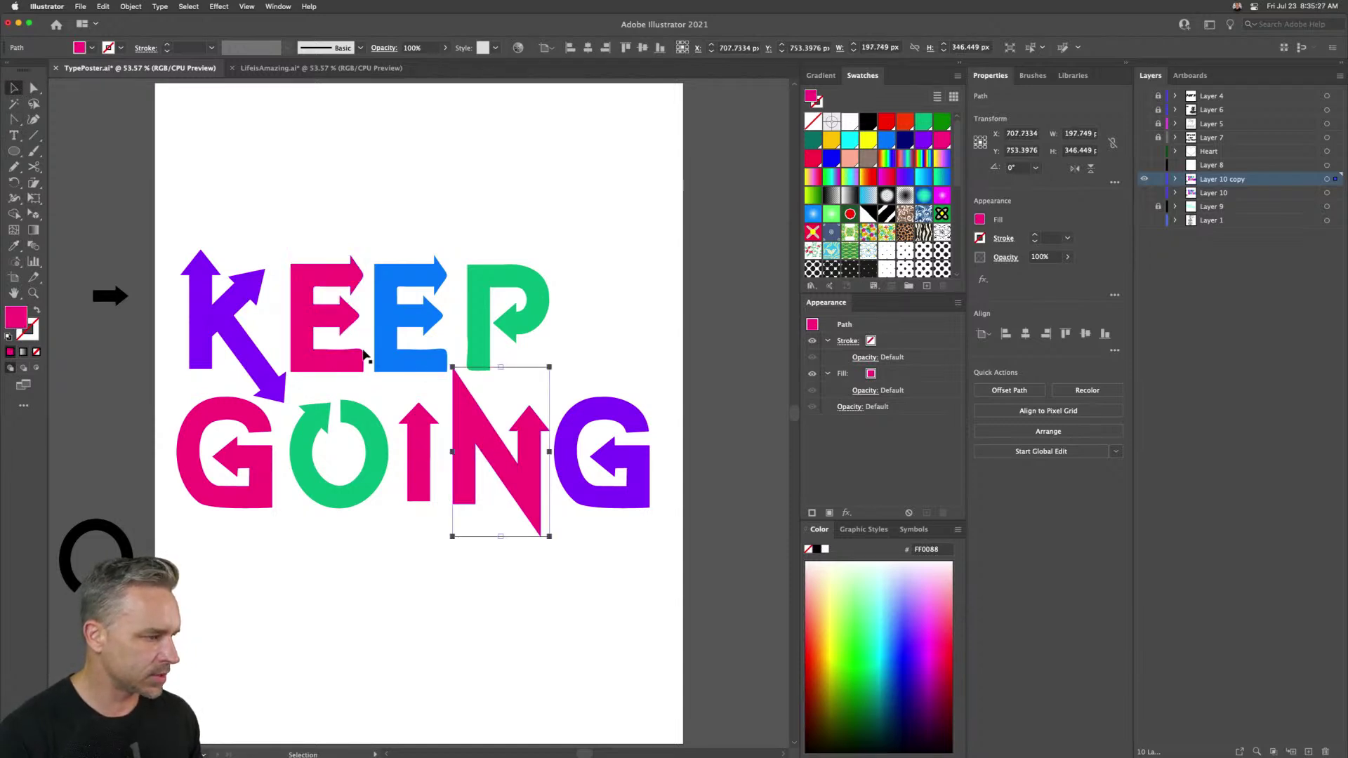
key(i)
click(383, 360)
click(14, 88)
click(237, 196)
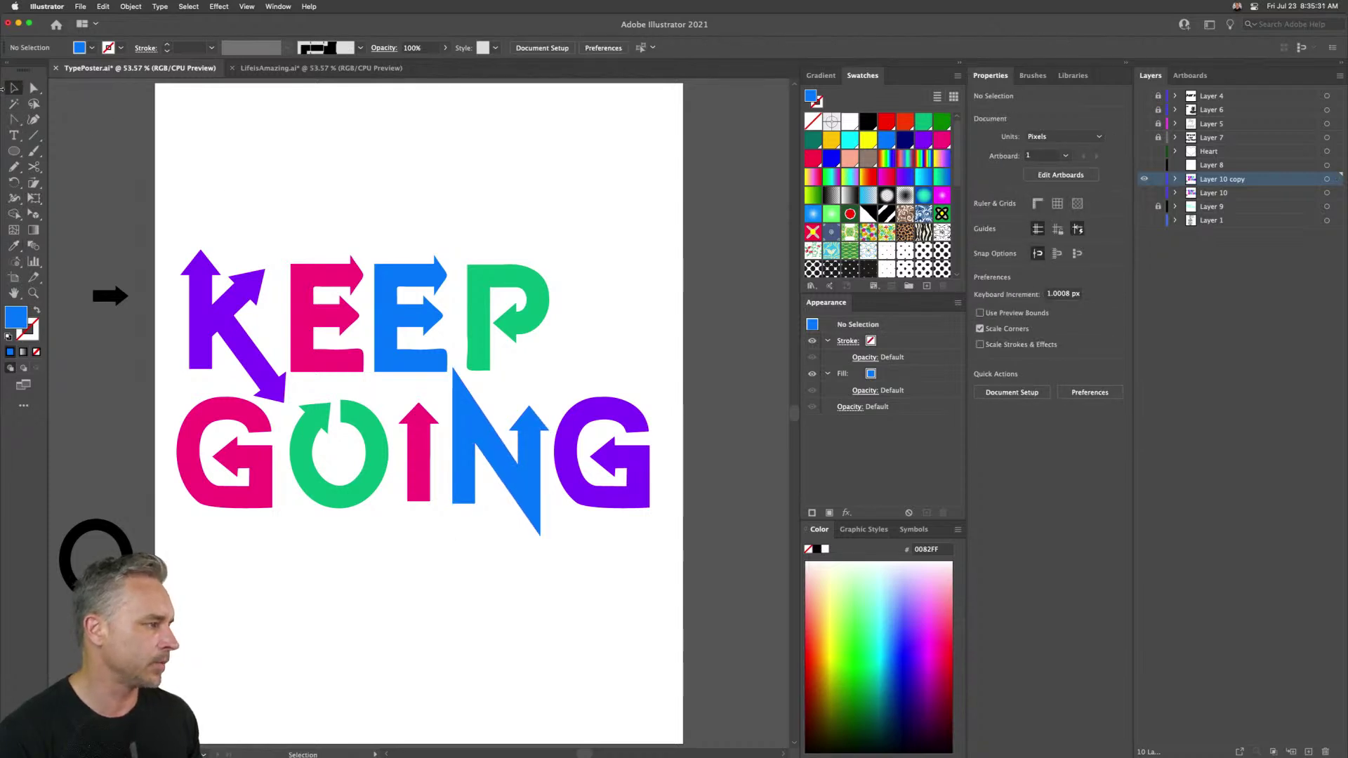
- Duplicate the layer Layer 10 copy and hide the original, leaving the duplicate visible
drag(1264, 184, 1308, 750)
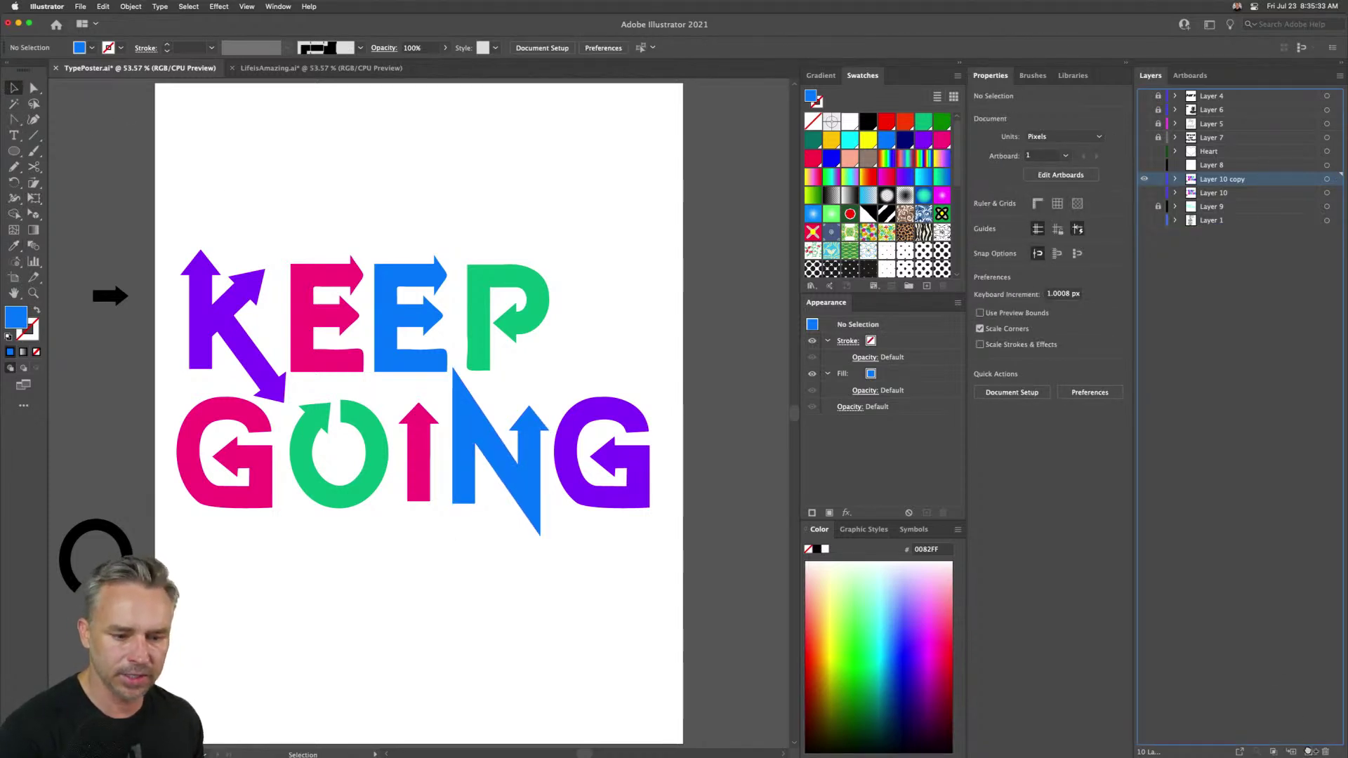
click(1145, 194)
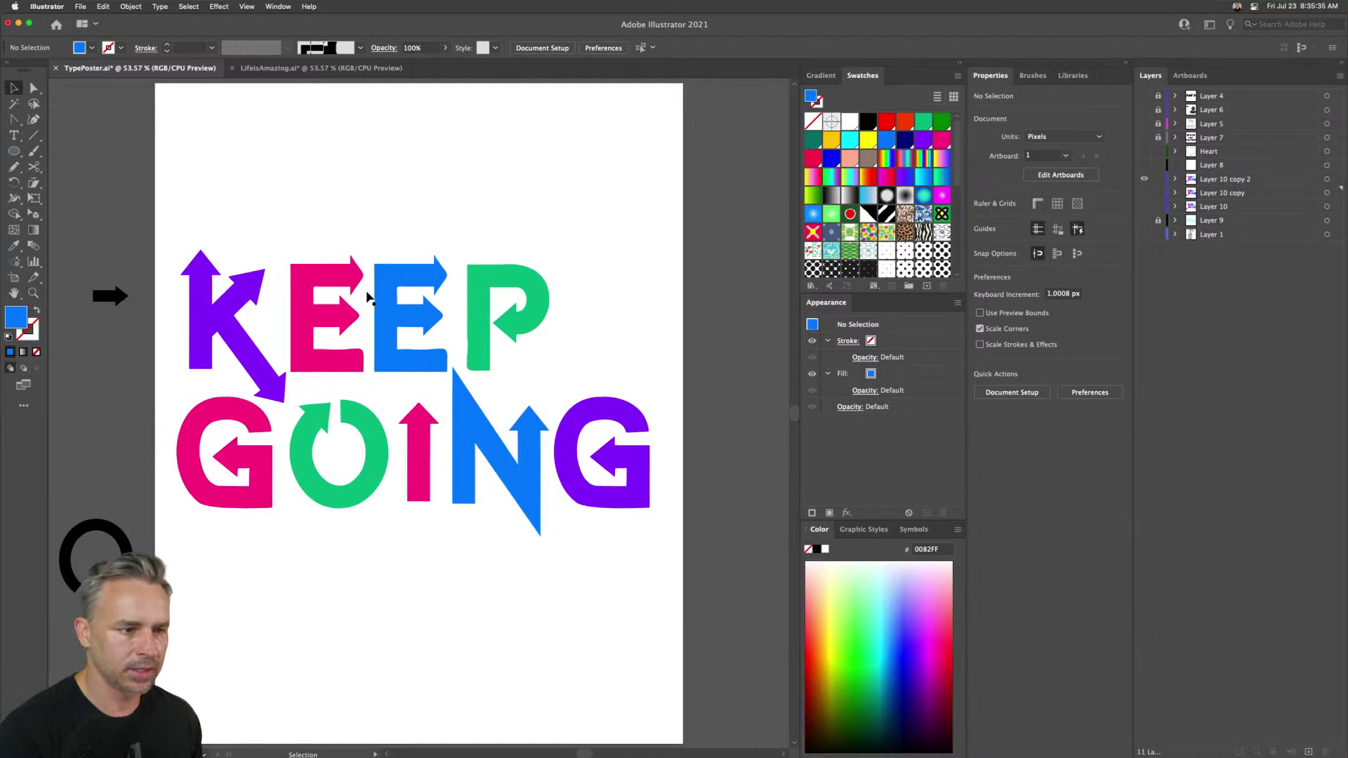
- Start a 3D Extrude & Bevel effect on the K with a preview of the extrusion
click(239, 309)
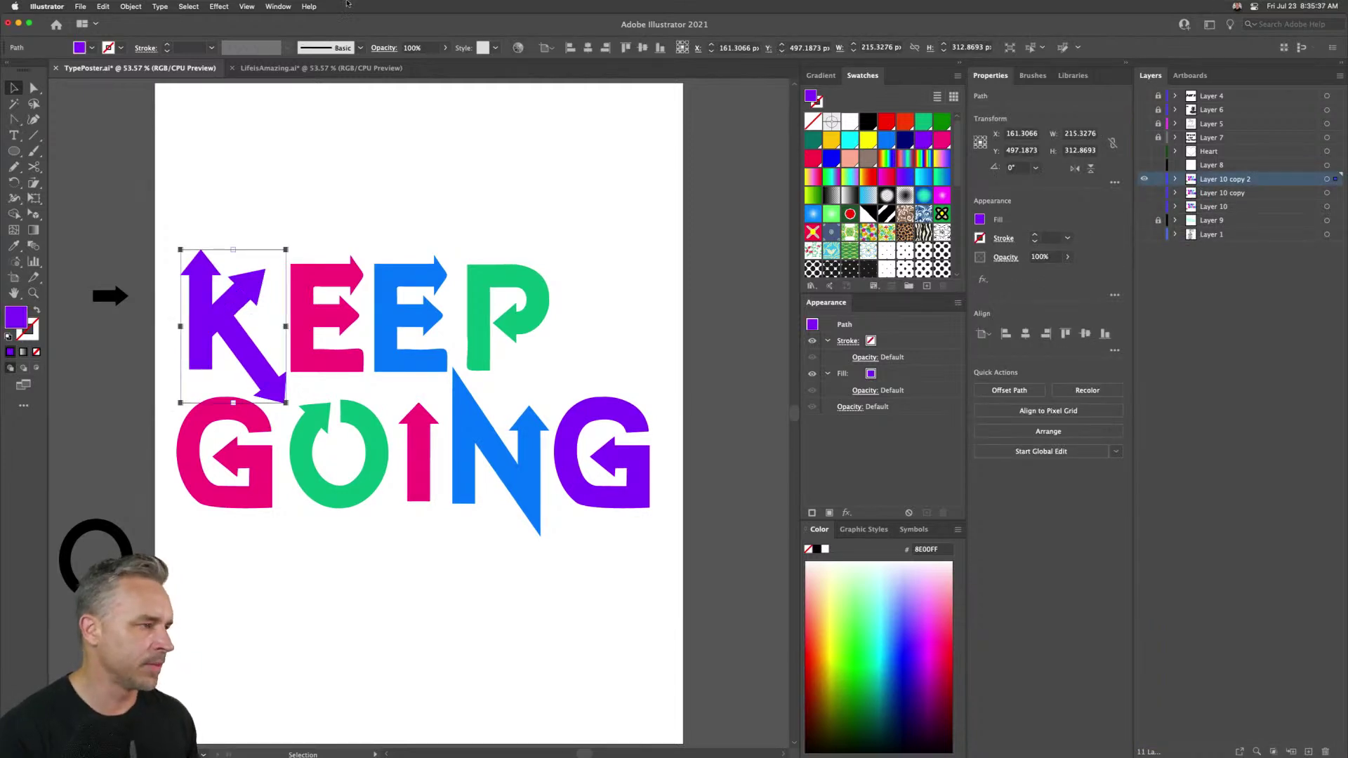
scroll(292, 184, left, 3)
scroll(292, 184, up, 1)
click(218, 7)
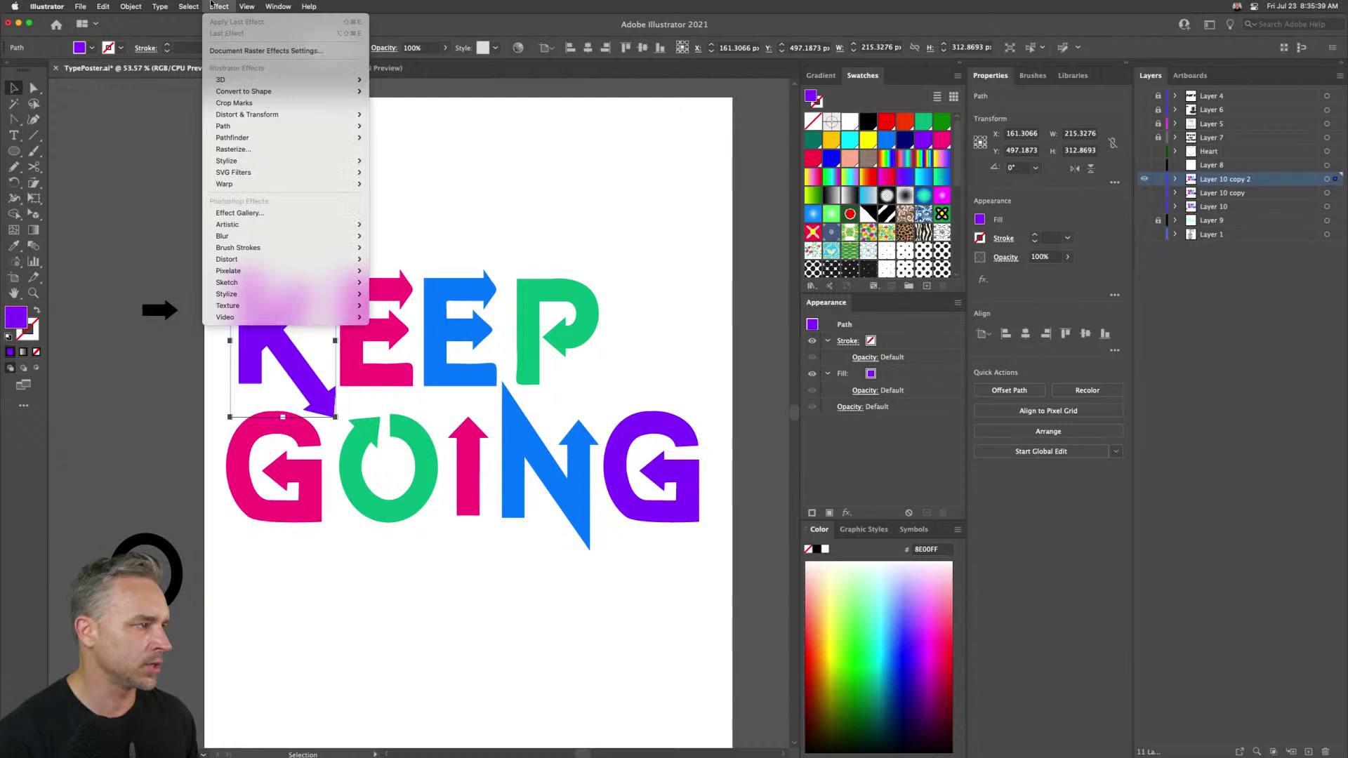
mouse_move(337, 79)
click(399, 80)
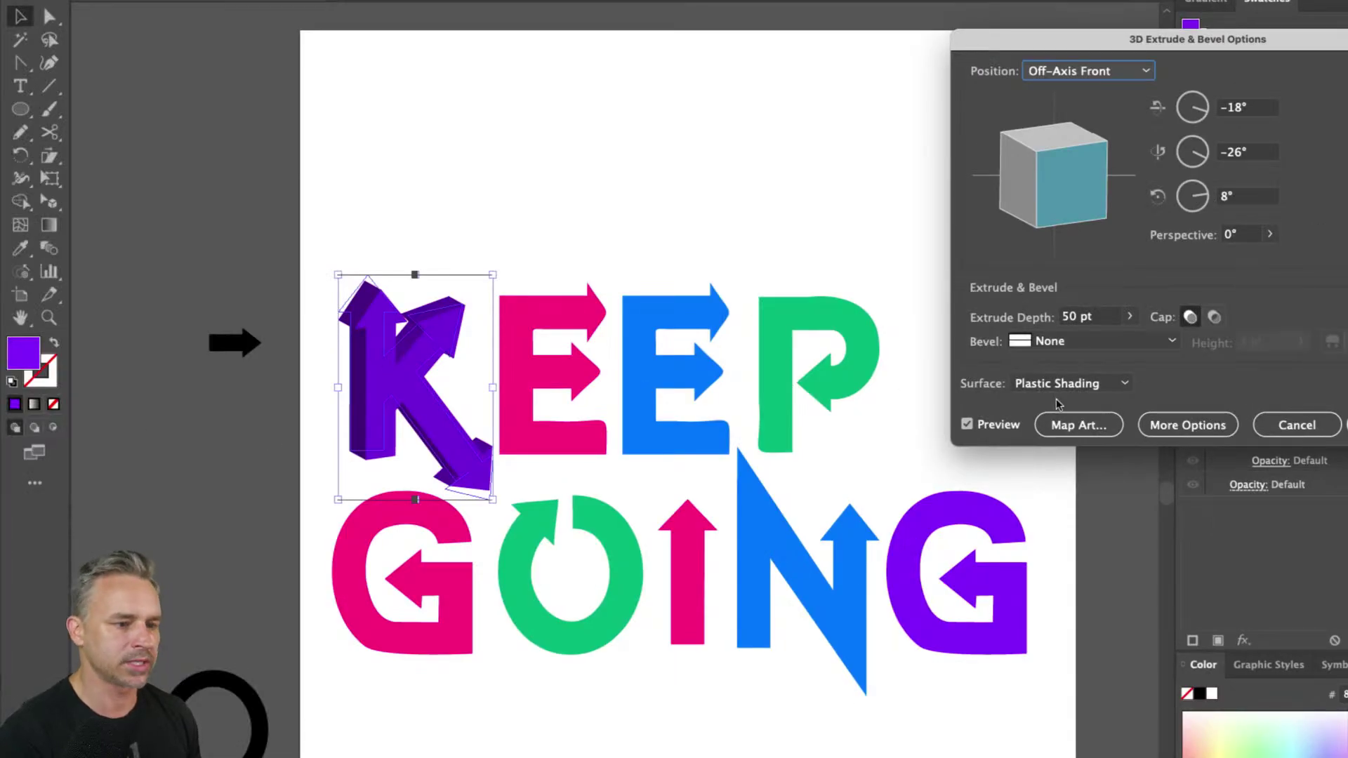
- Try No Shading and Diffuse Shading as the K's extrusion surface, then return to Plastic Shading
click(1060, 384)
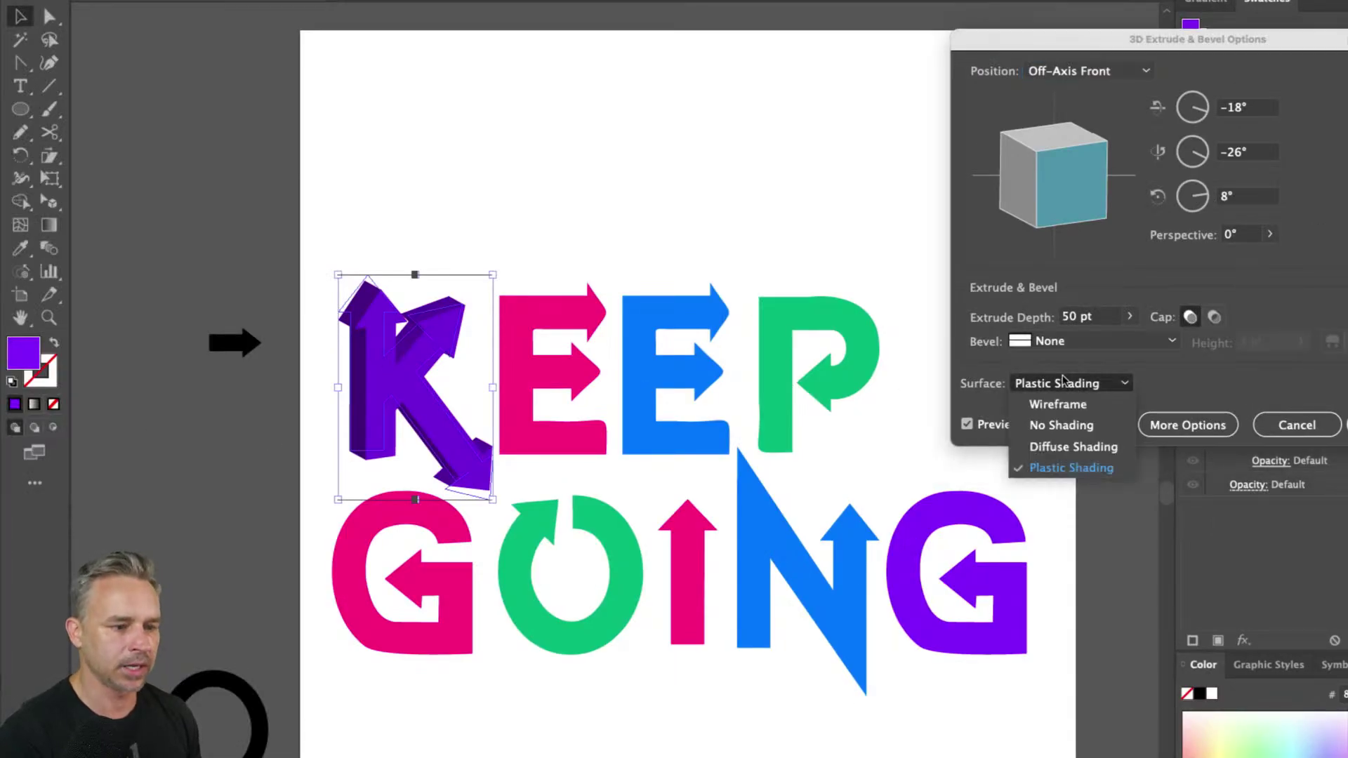
click(1064, 426)
click(1073, 387)
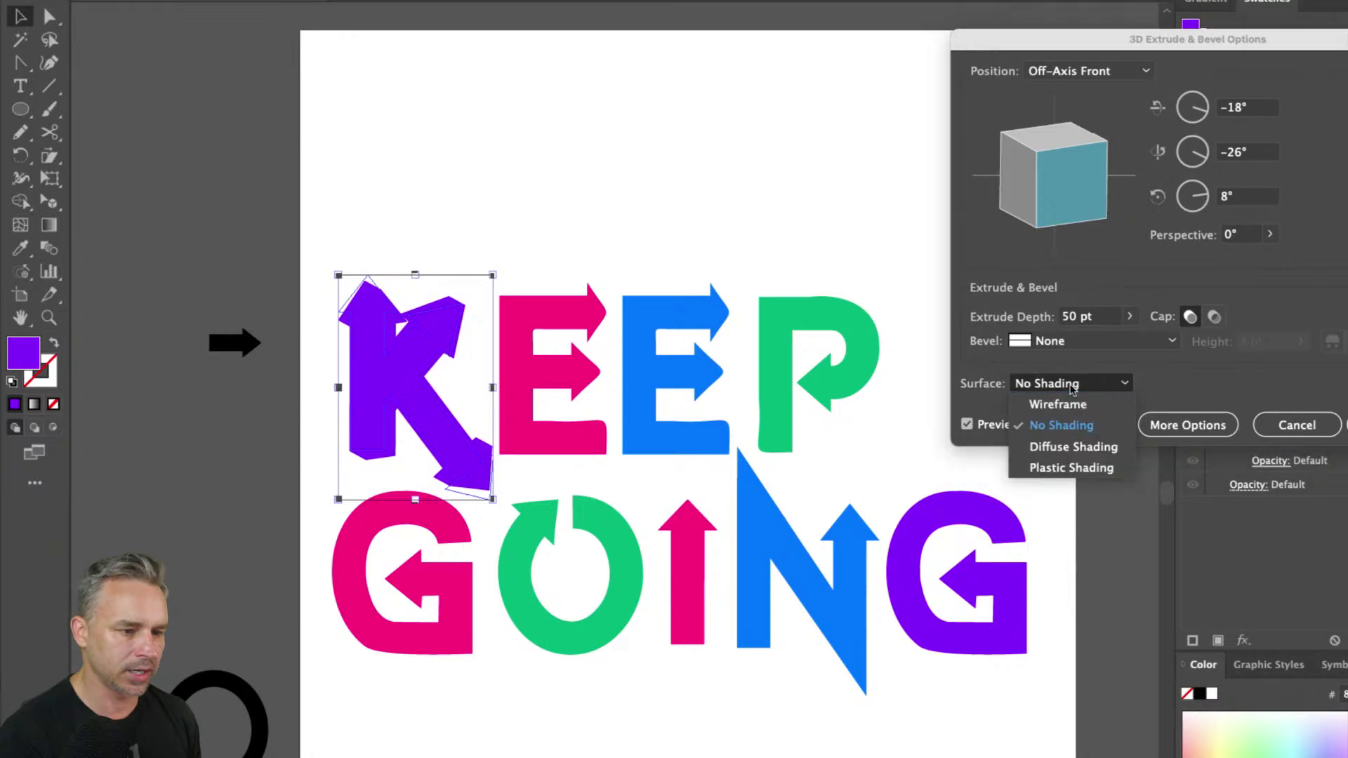
click(1068, 447)
click(1065, 384)
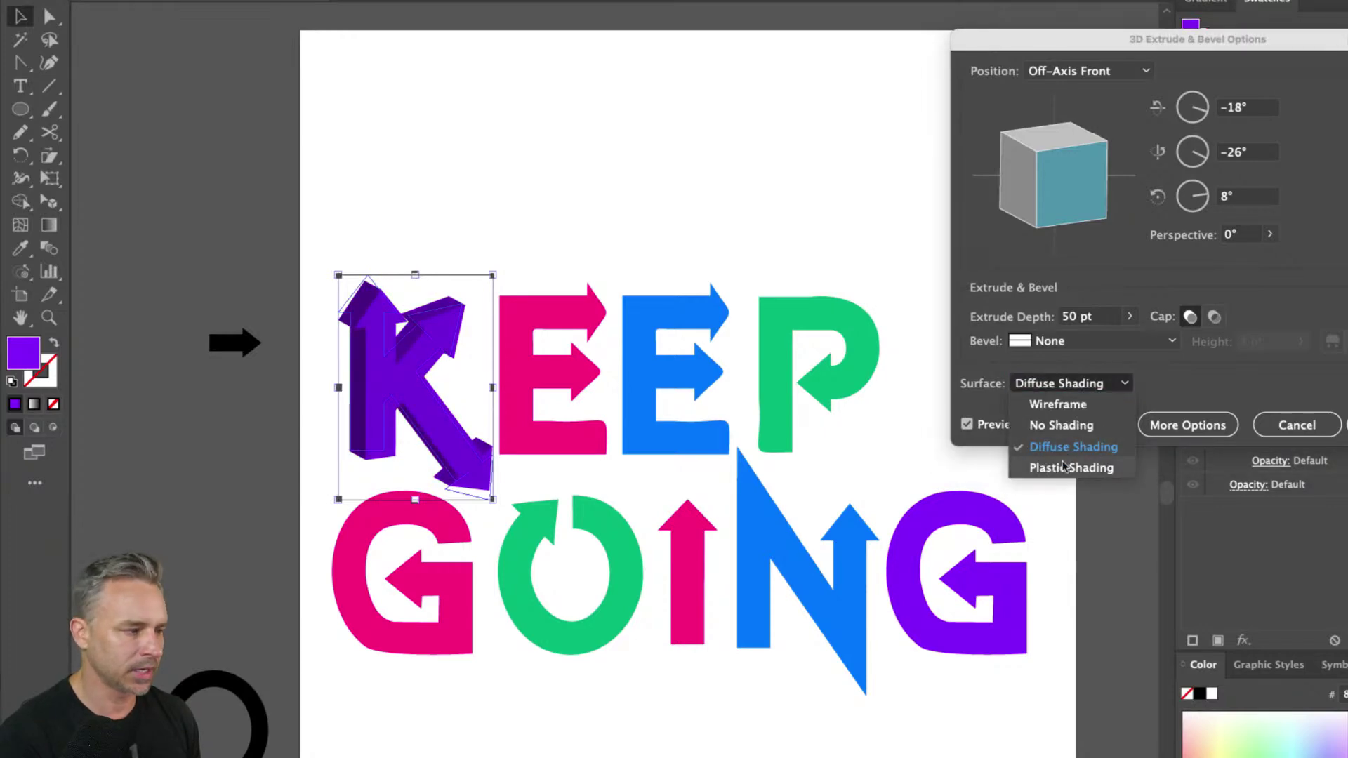
click(1065, 467)
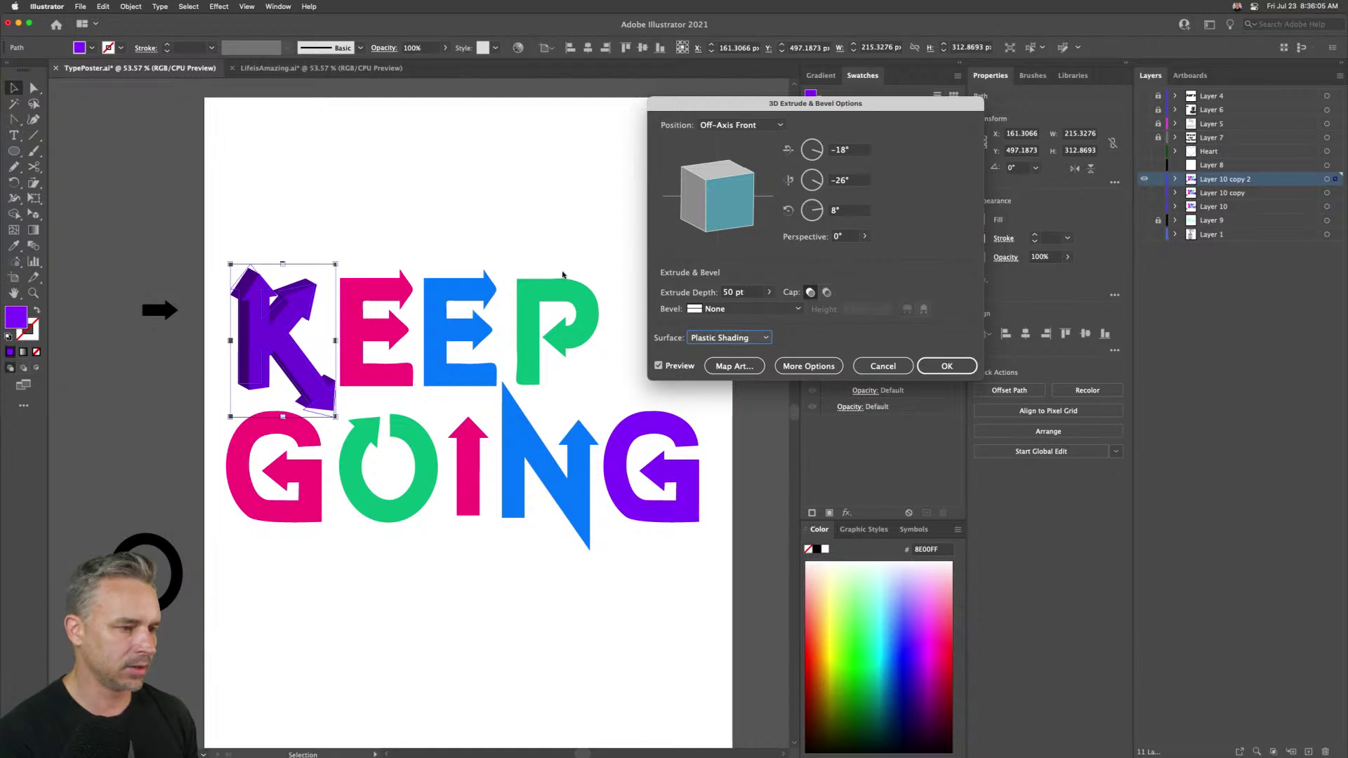
- Try a 100 pt extrude depth with the Isometric Left position on the K's 3D effect
click(739, 293)
text(10)
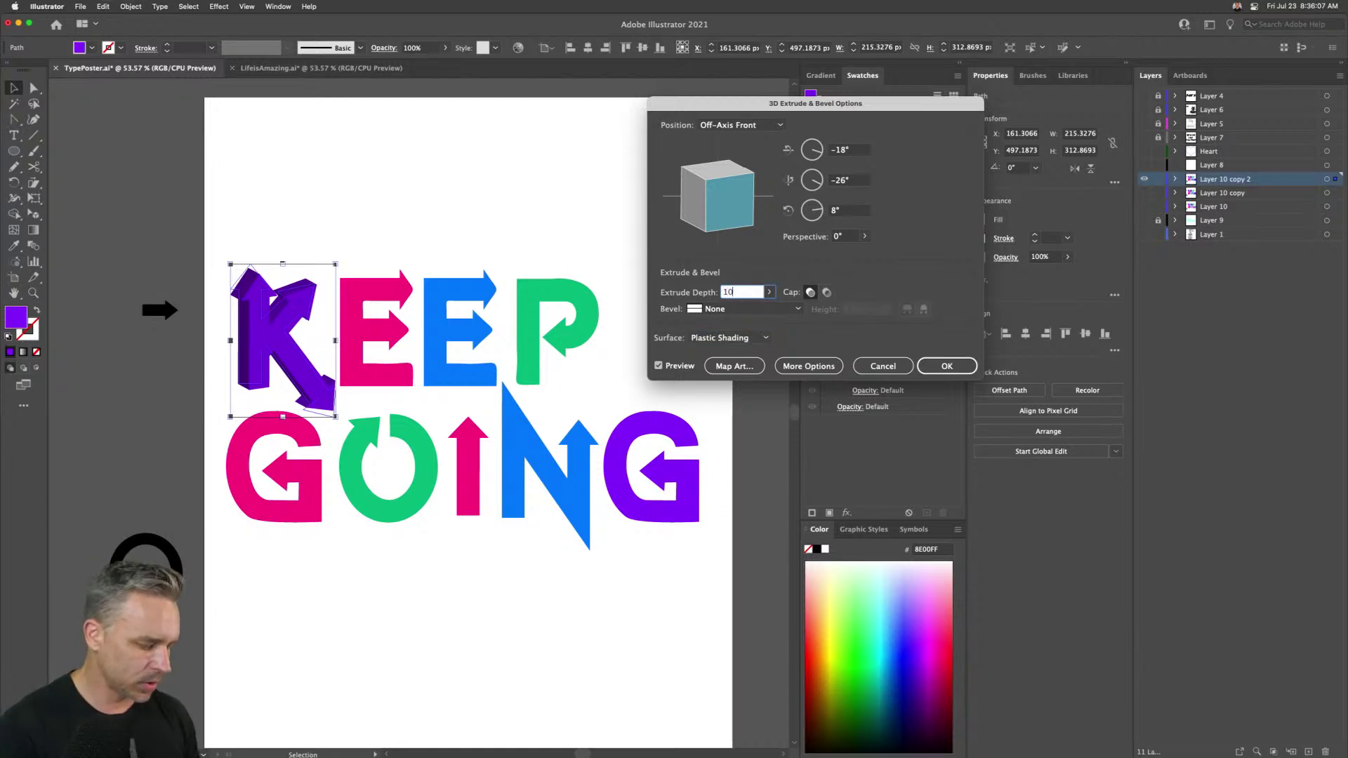
text(0)
key(Tab)
click(743, 125)
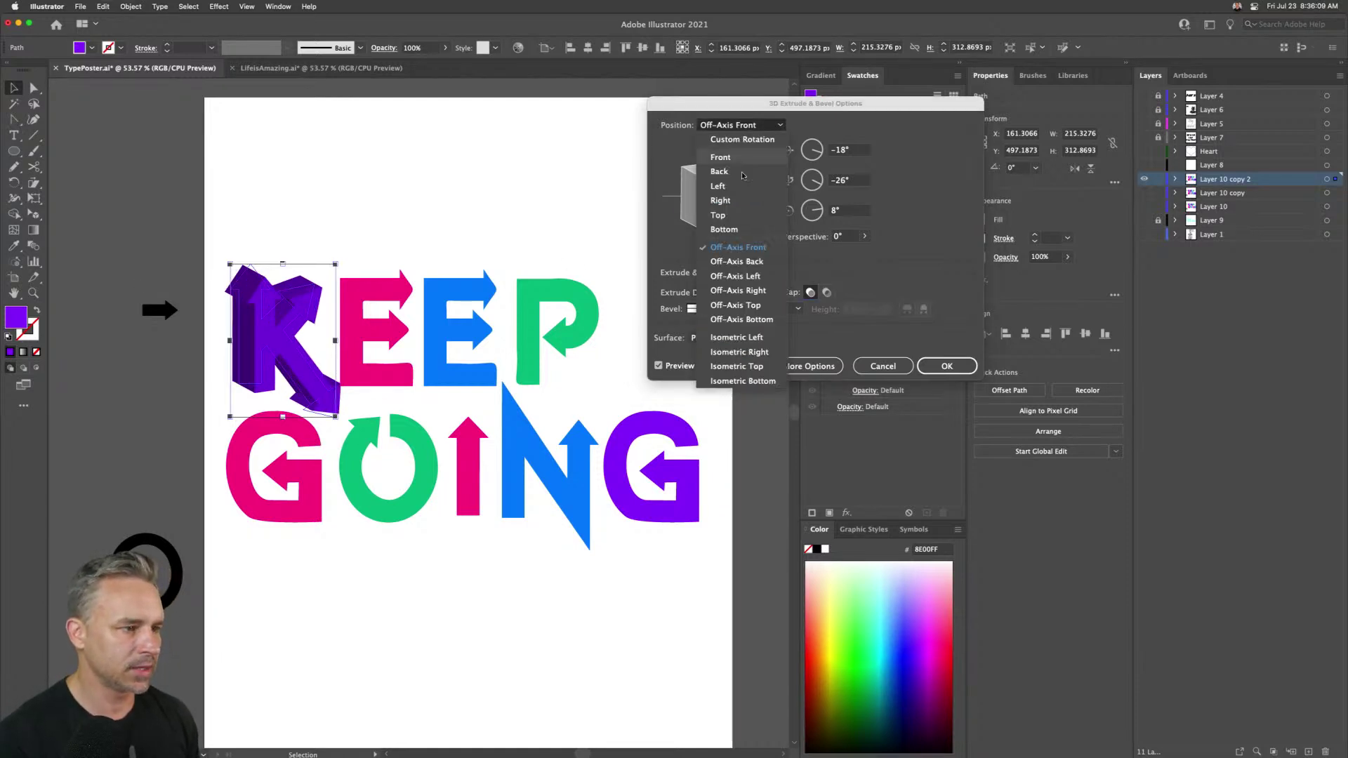
click(735, 341)
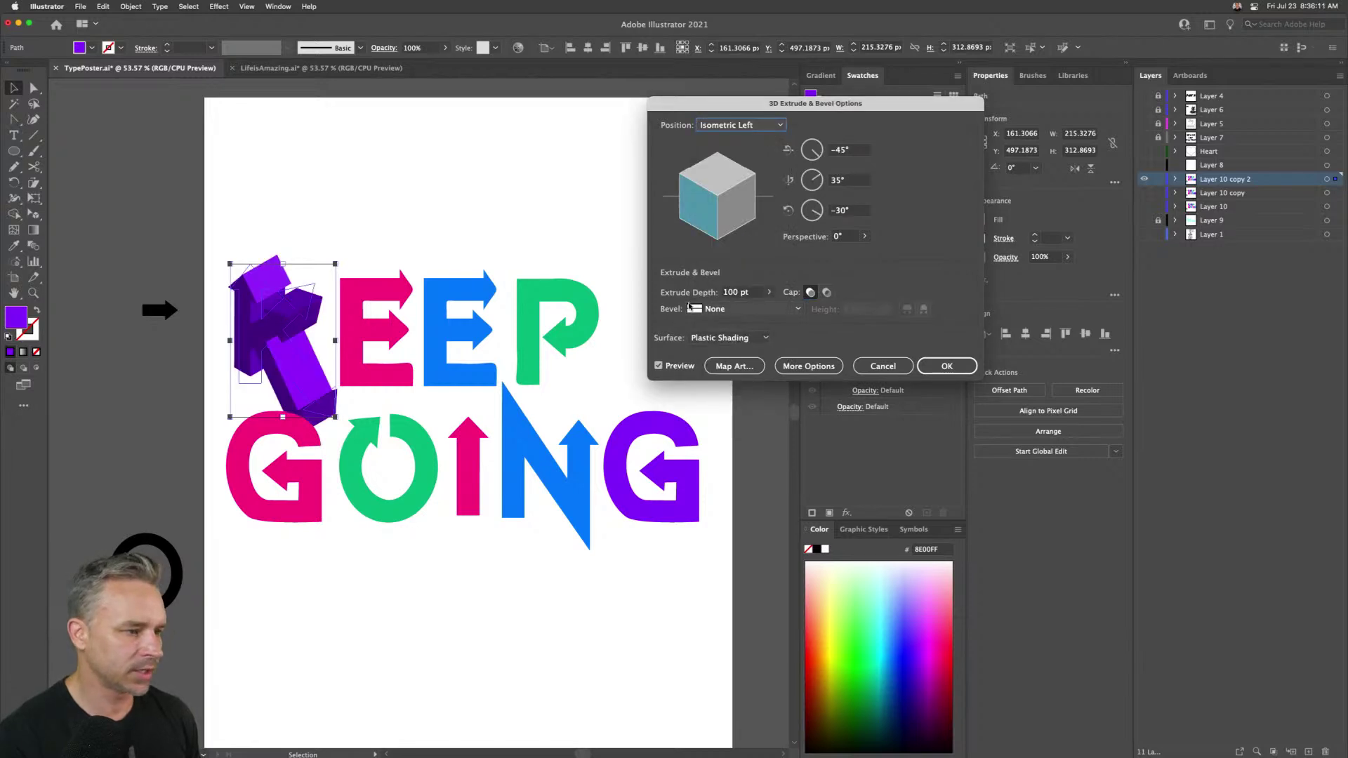
- Return the K's extrude depth to 50 pt and its position to Off-Axis Front
click(741, 292)
text(50)
key(Tab)
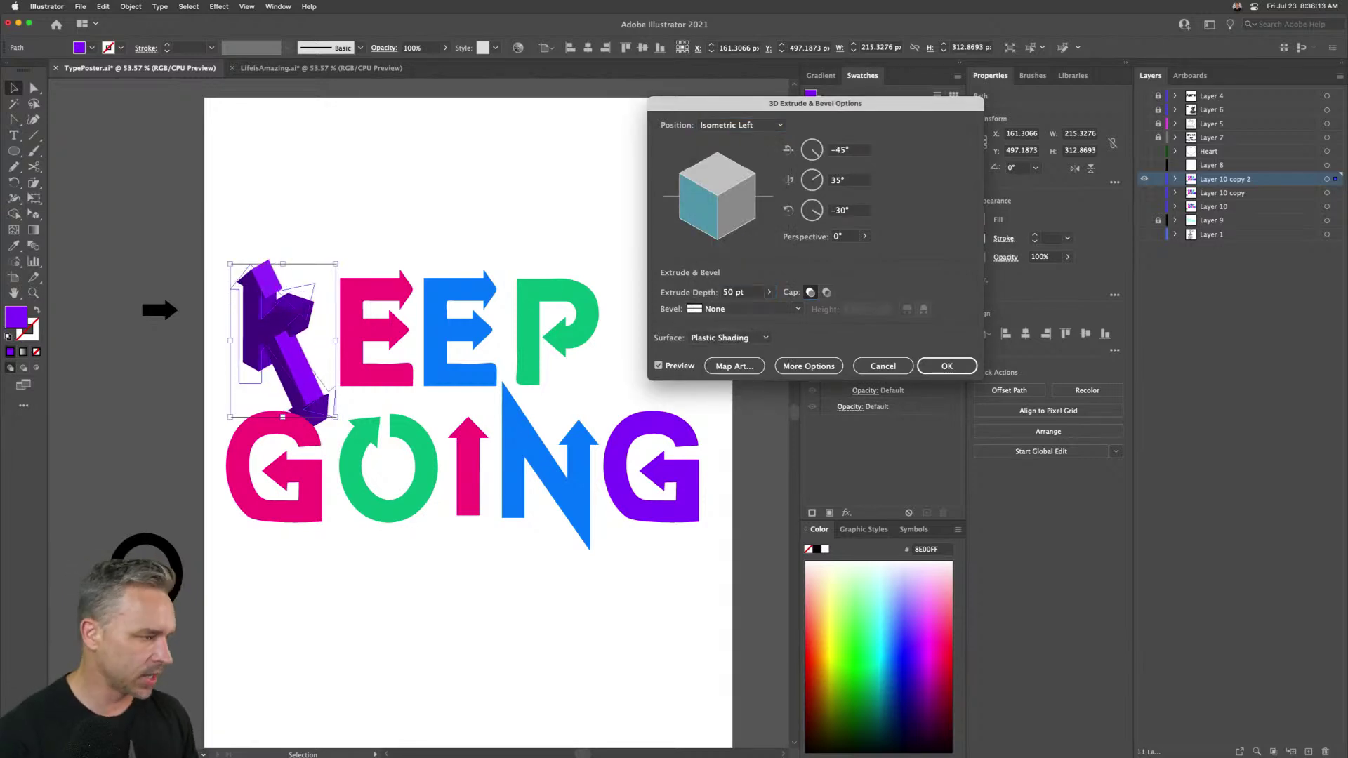
click(743, 125)
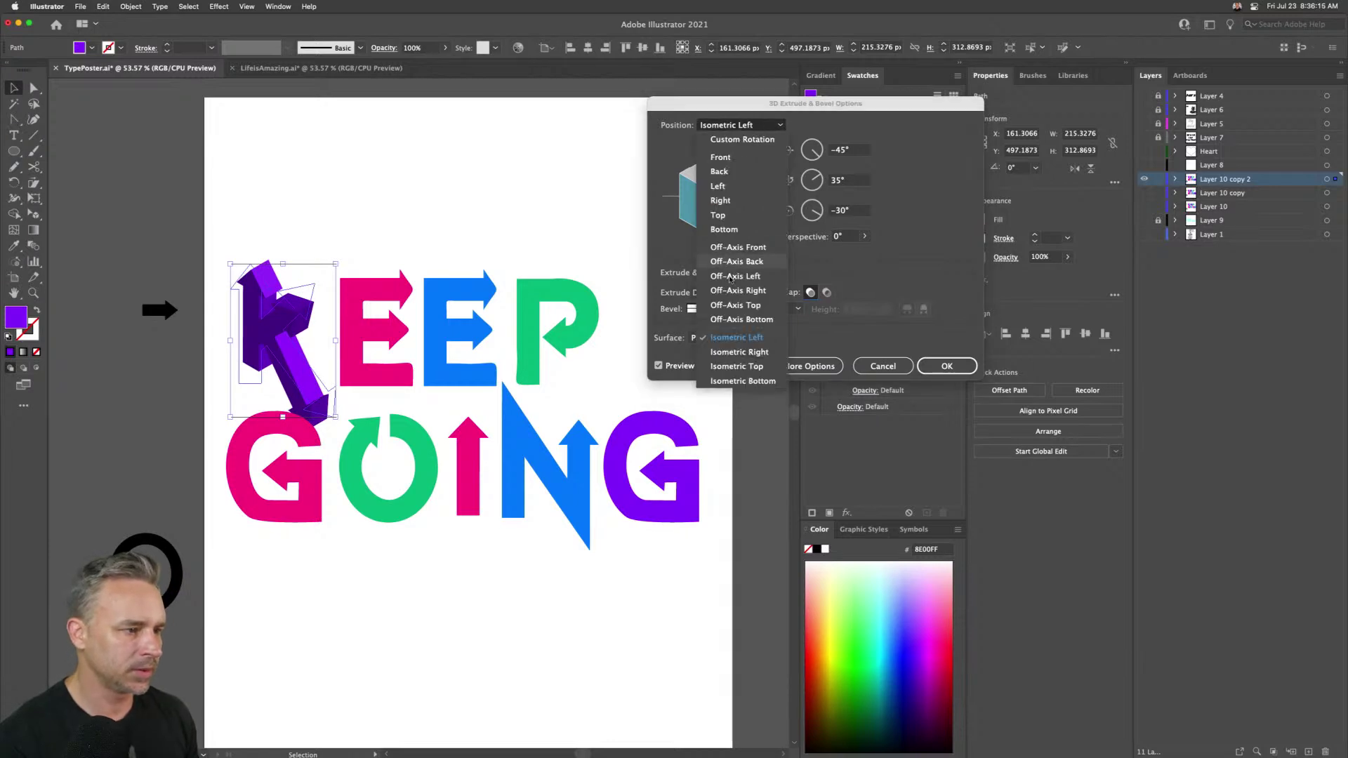
click(731, 250)
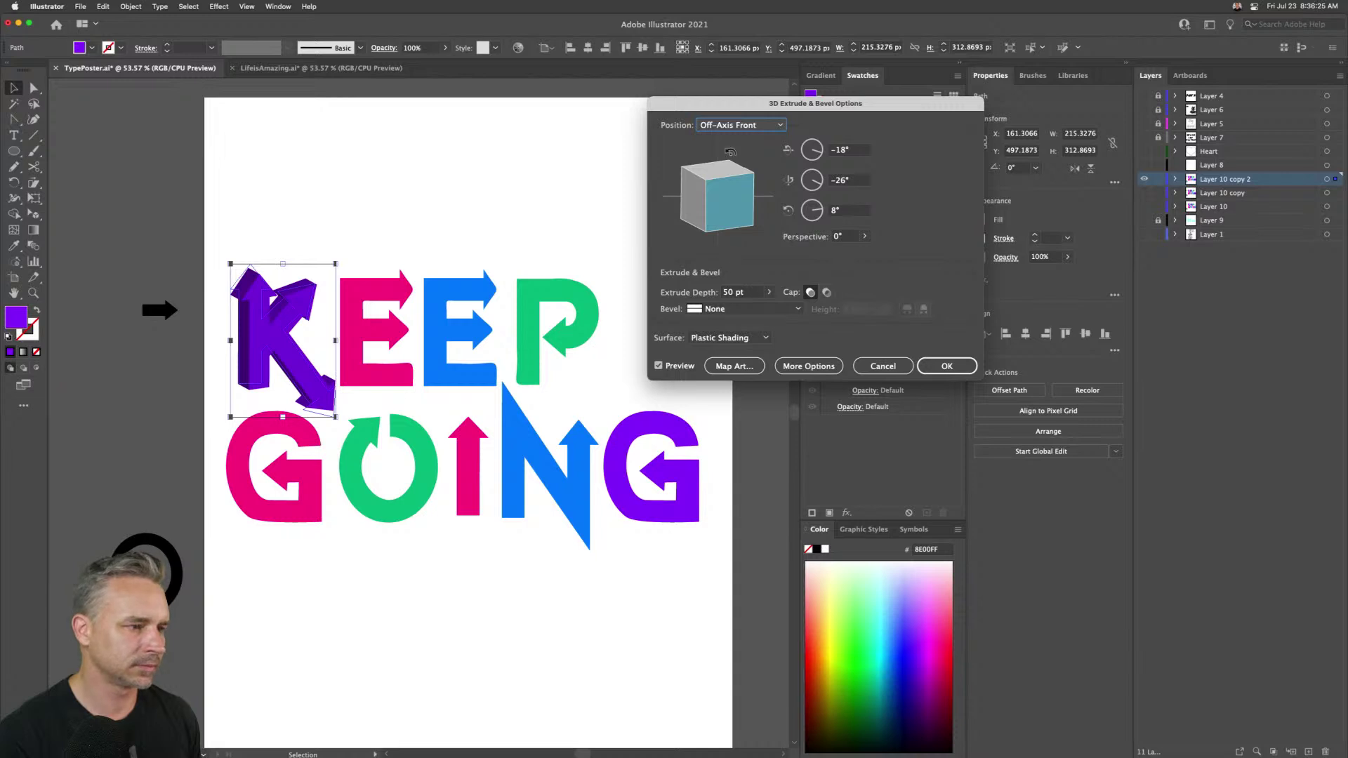
- Try the Off-Axis Back, Left, Right and Top positions on the K, then return to Off-Axis Front
click(743, 125)
click(739, 262)
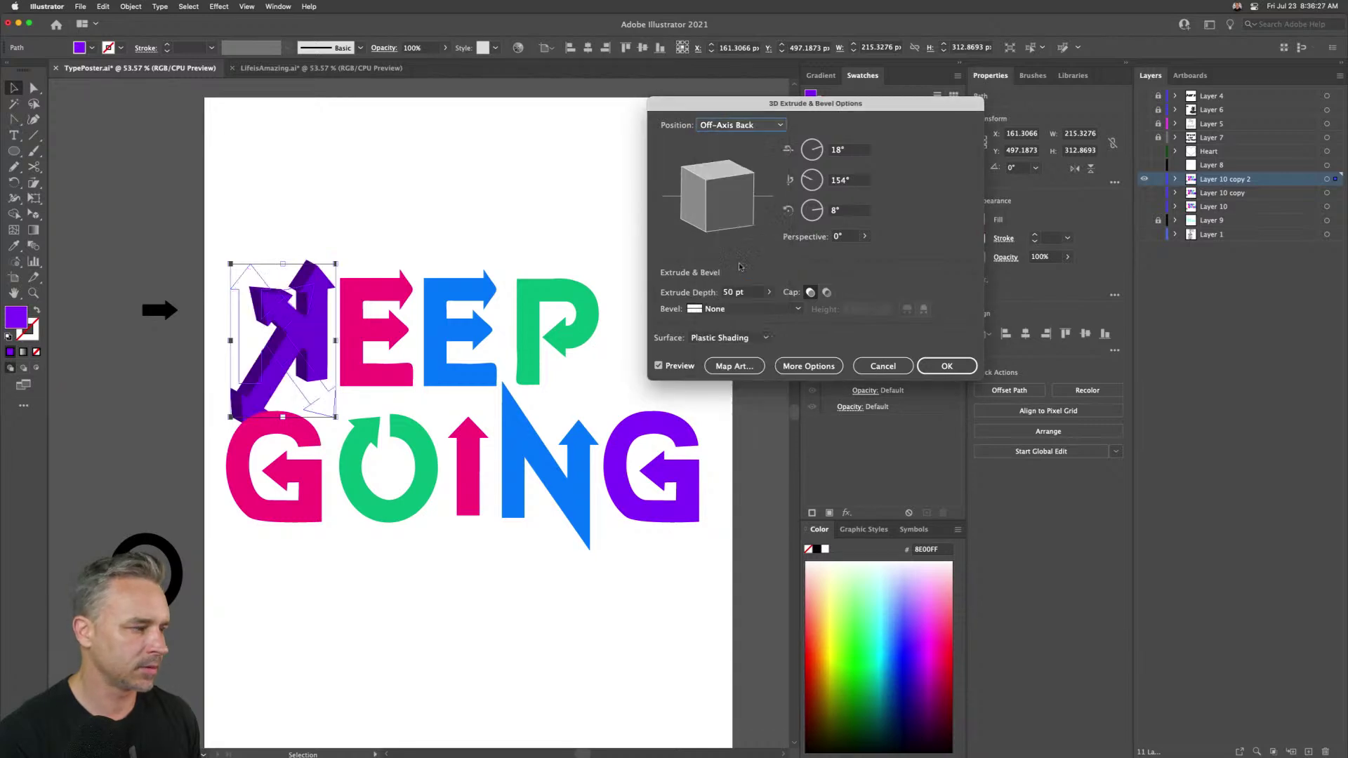
click(736, 120)
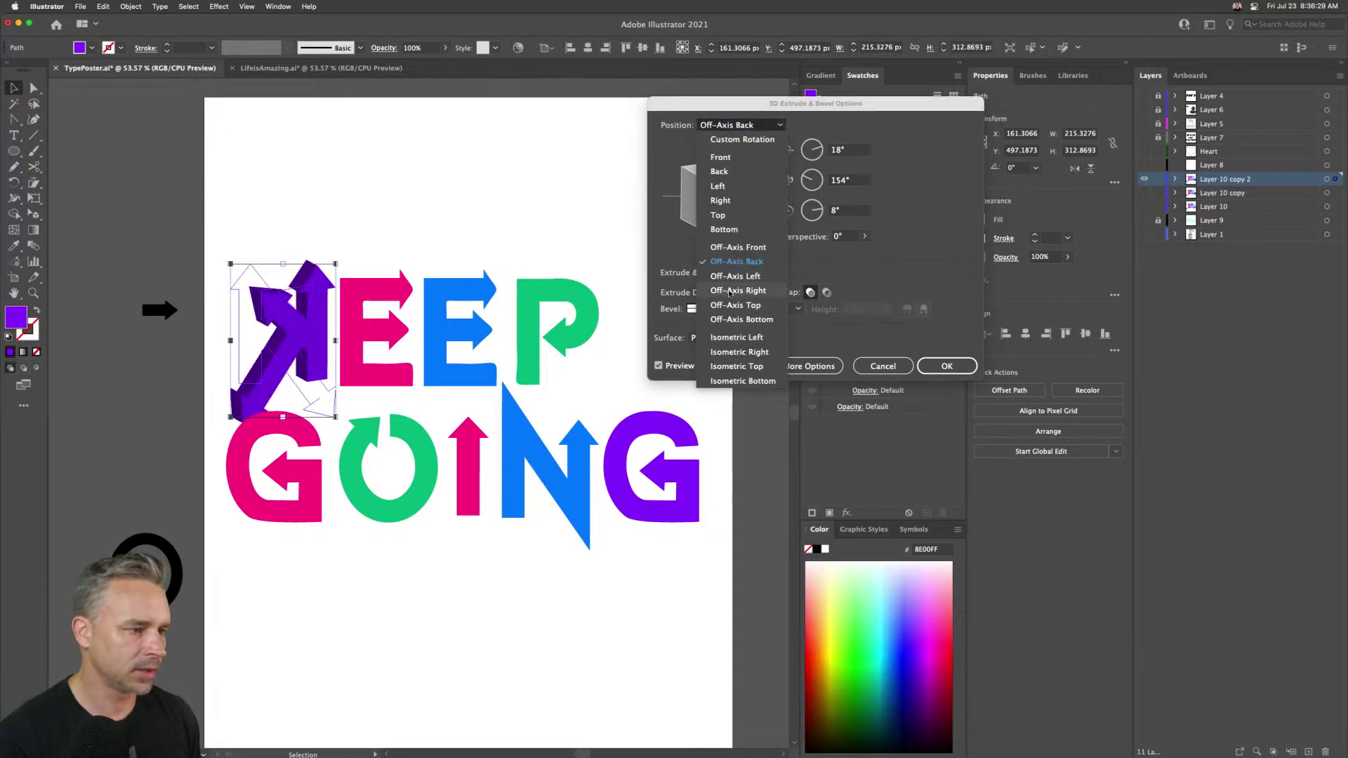
click(729, 276)
click(711, 125)
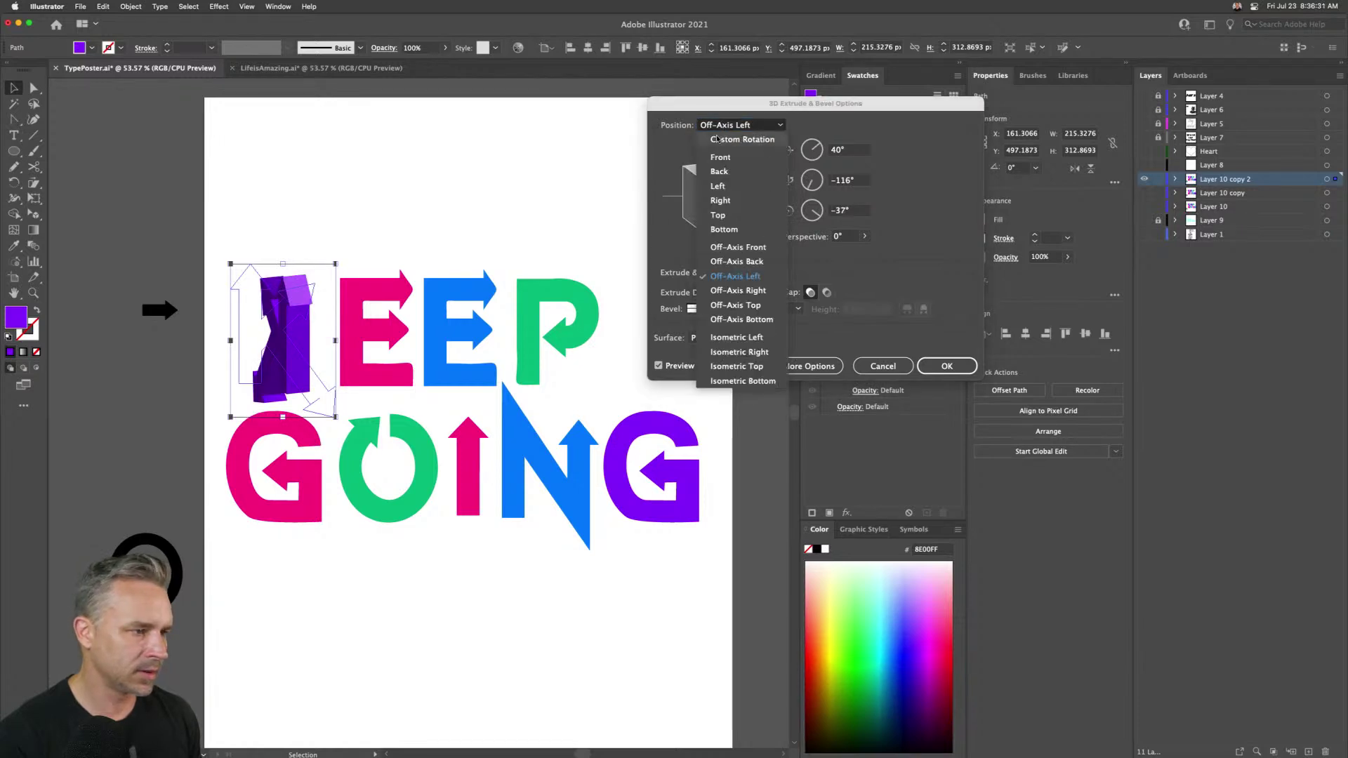
click(741, 291)
click(734, 126)
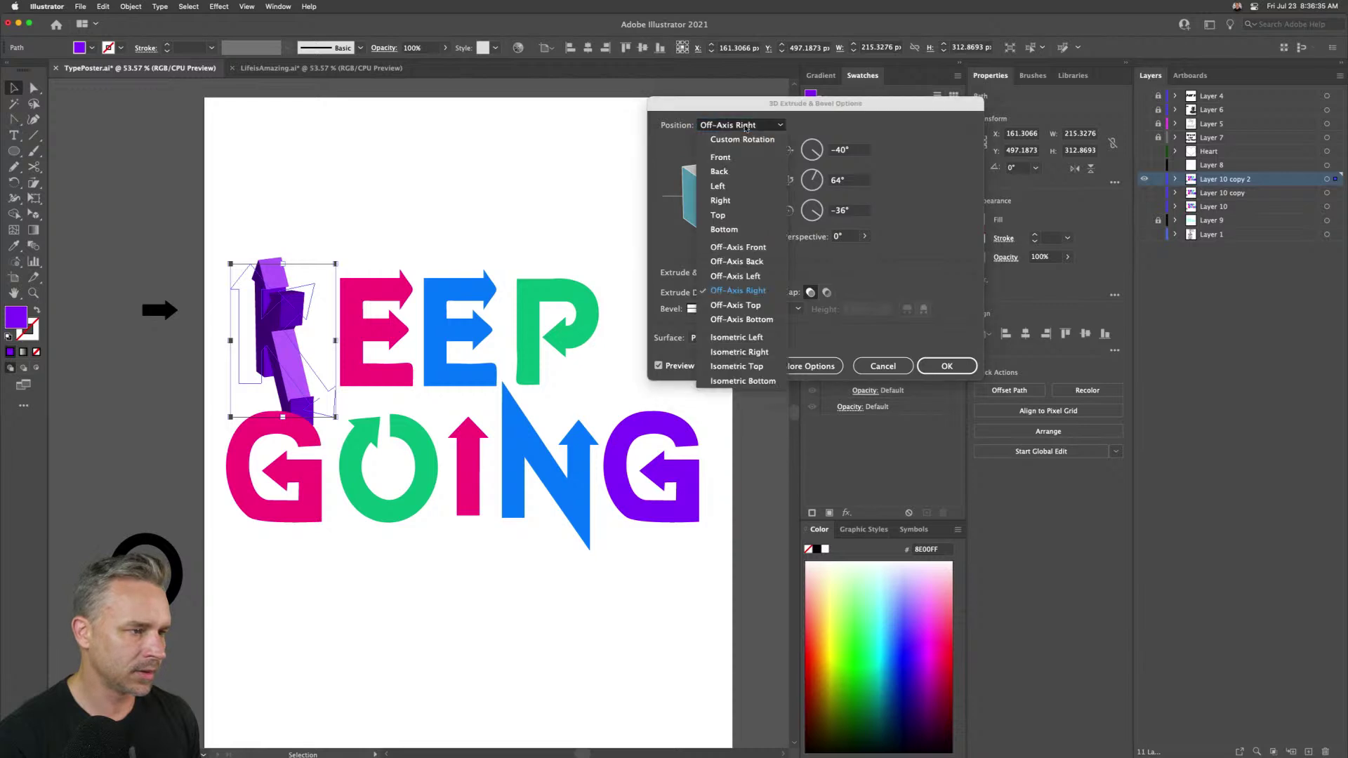
click(738, 305)
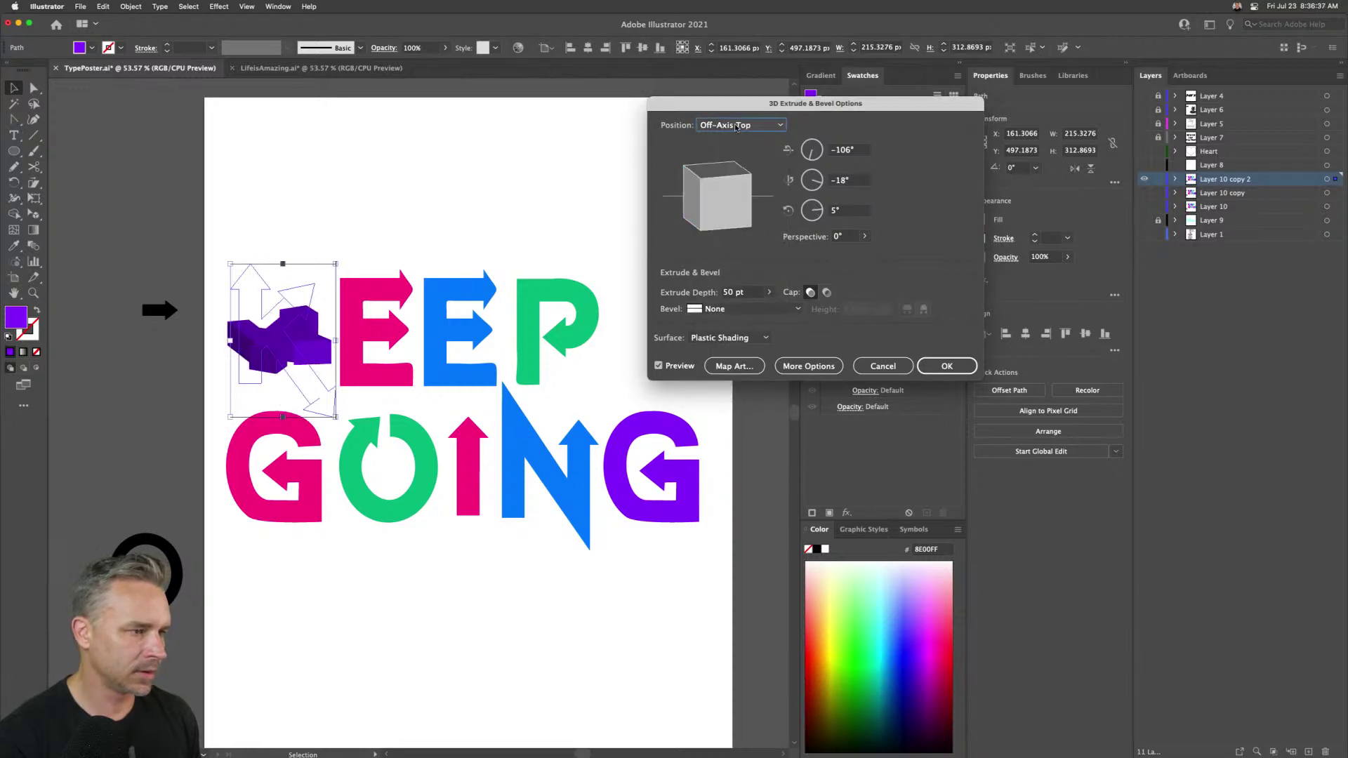
click(736, 127)
click(741, 248)
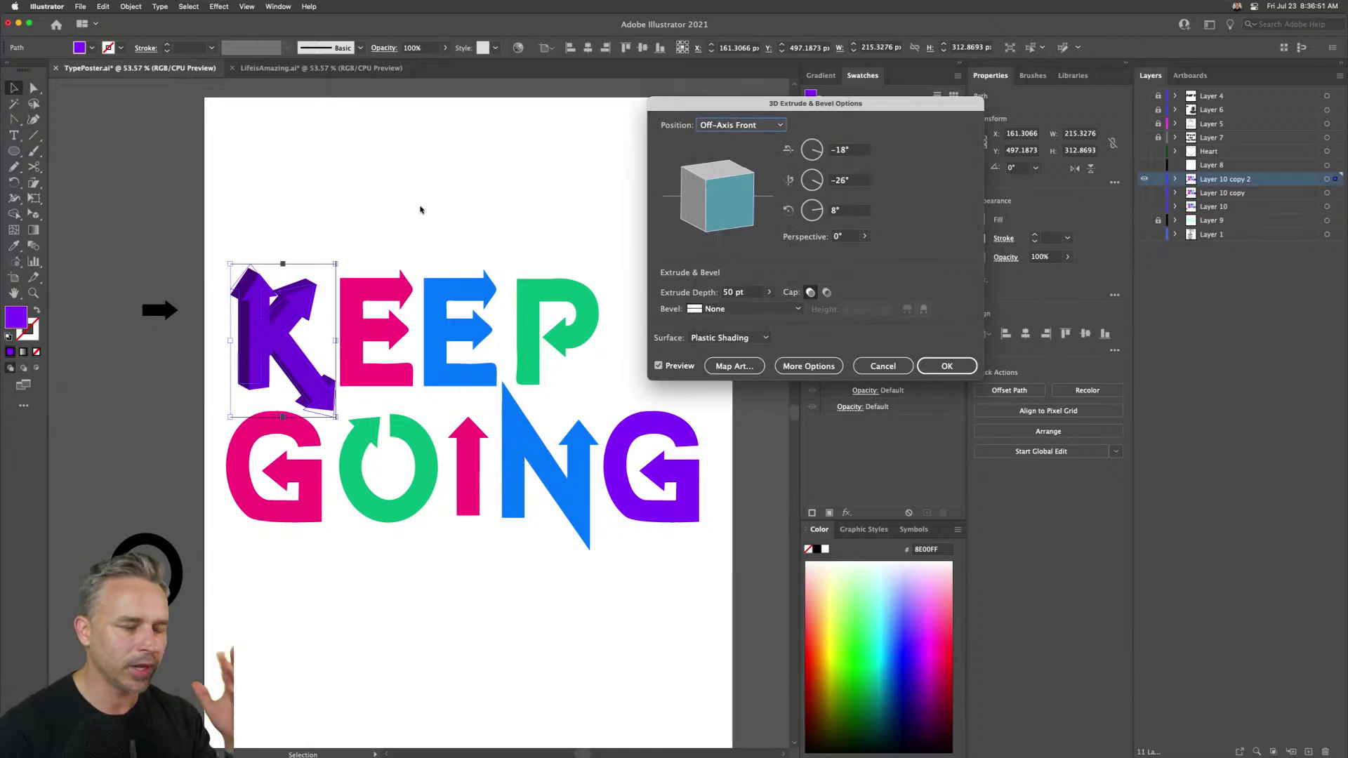
- Set the K's extrude depth to 70 pt
click(751, 293)
text(70)
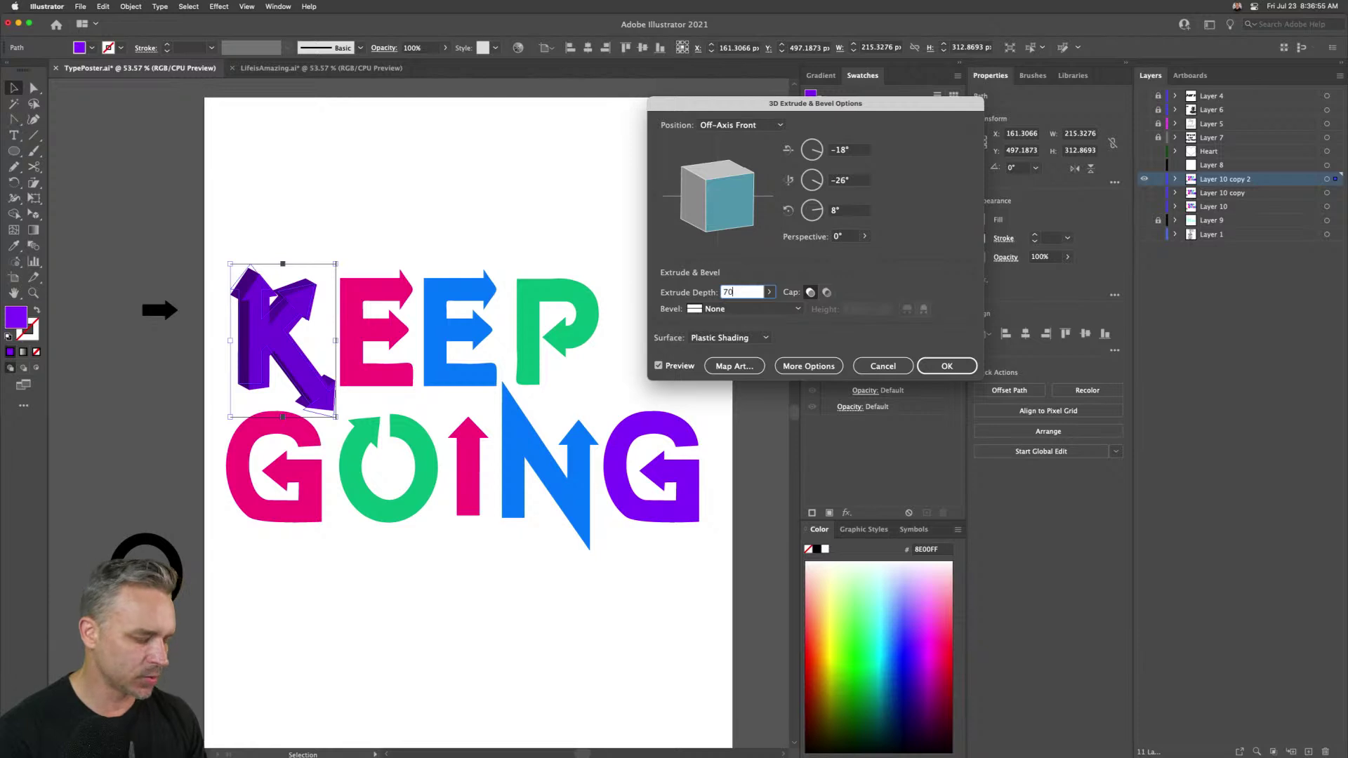
key(Tab)
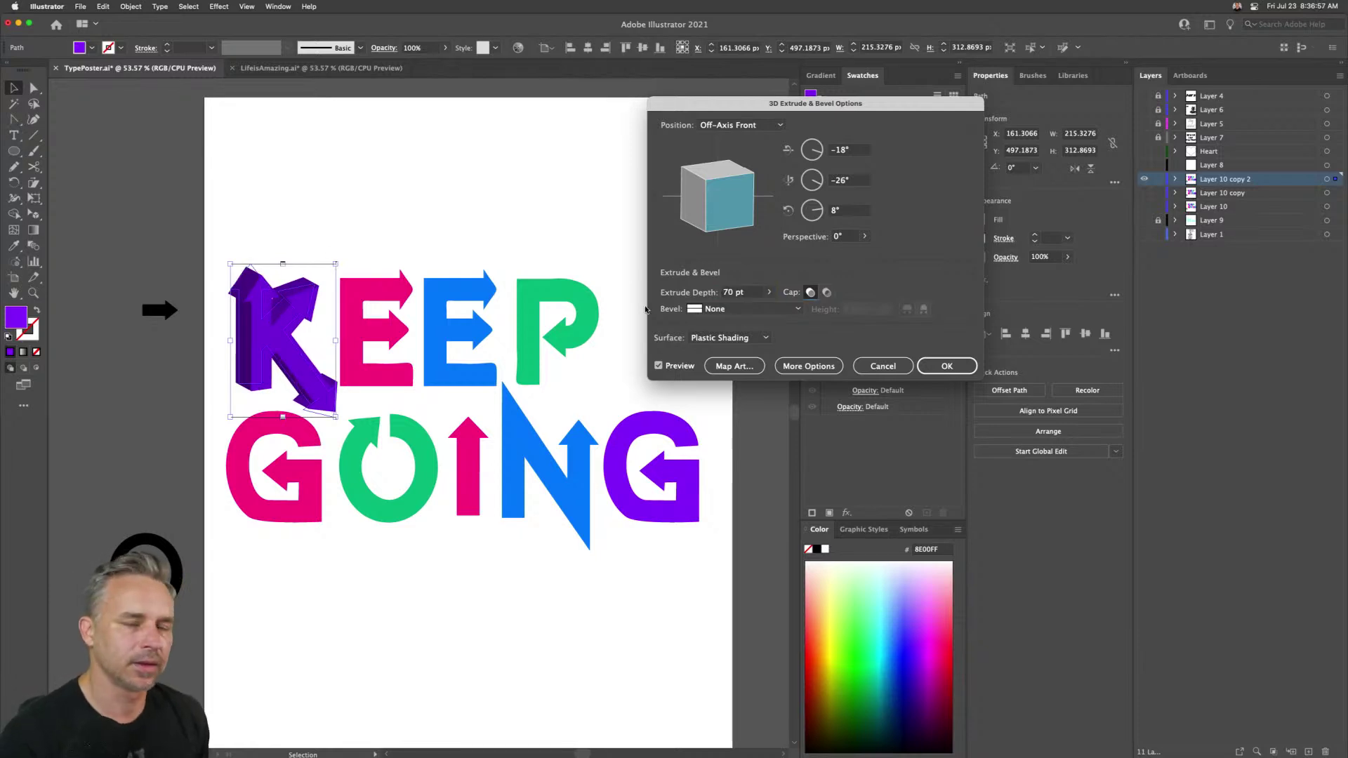
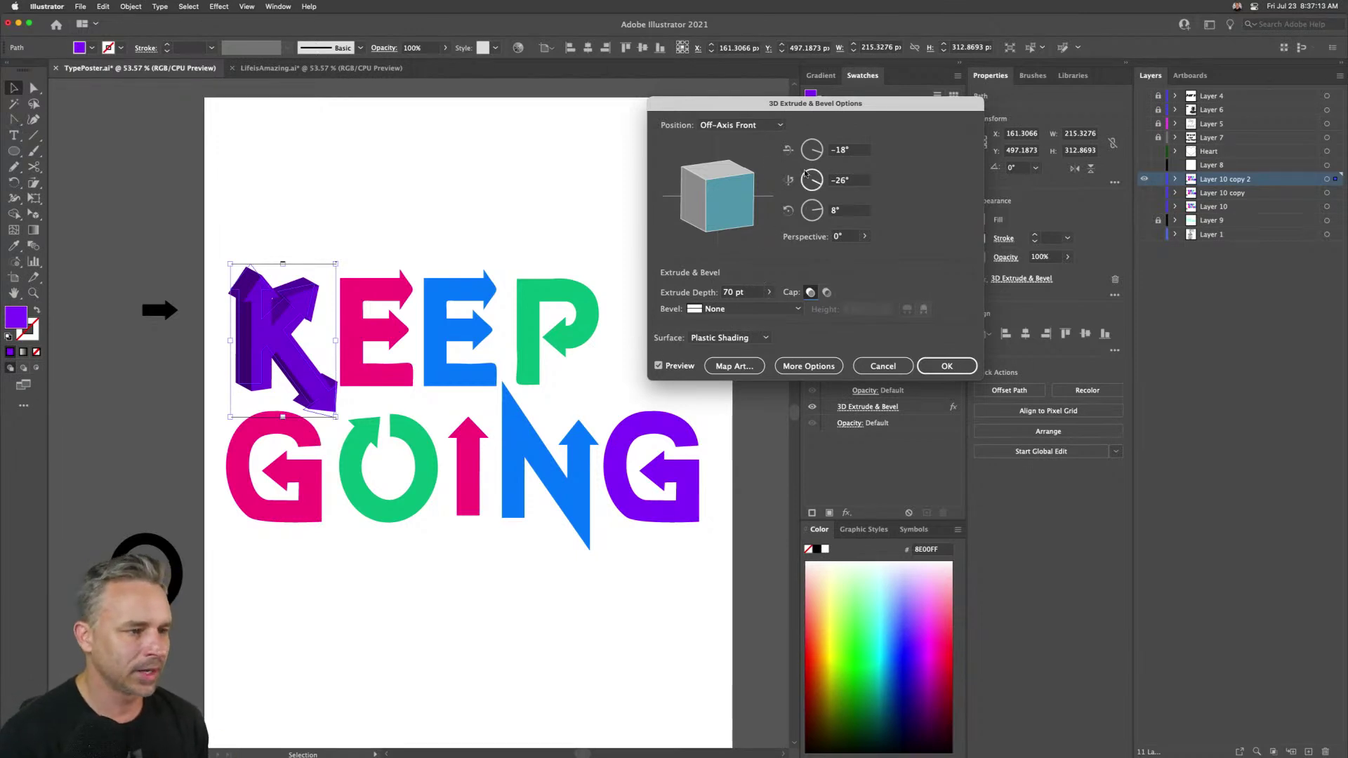
- Try a slight custom rotation of the K's extrusion, restore the Off-Axis Front position, and apply the effect
drag(721, 174, 690, 201)
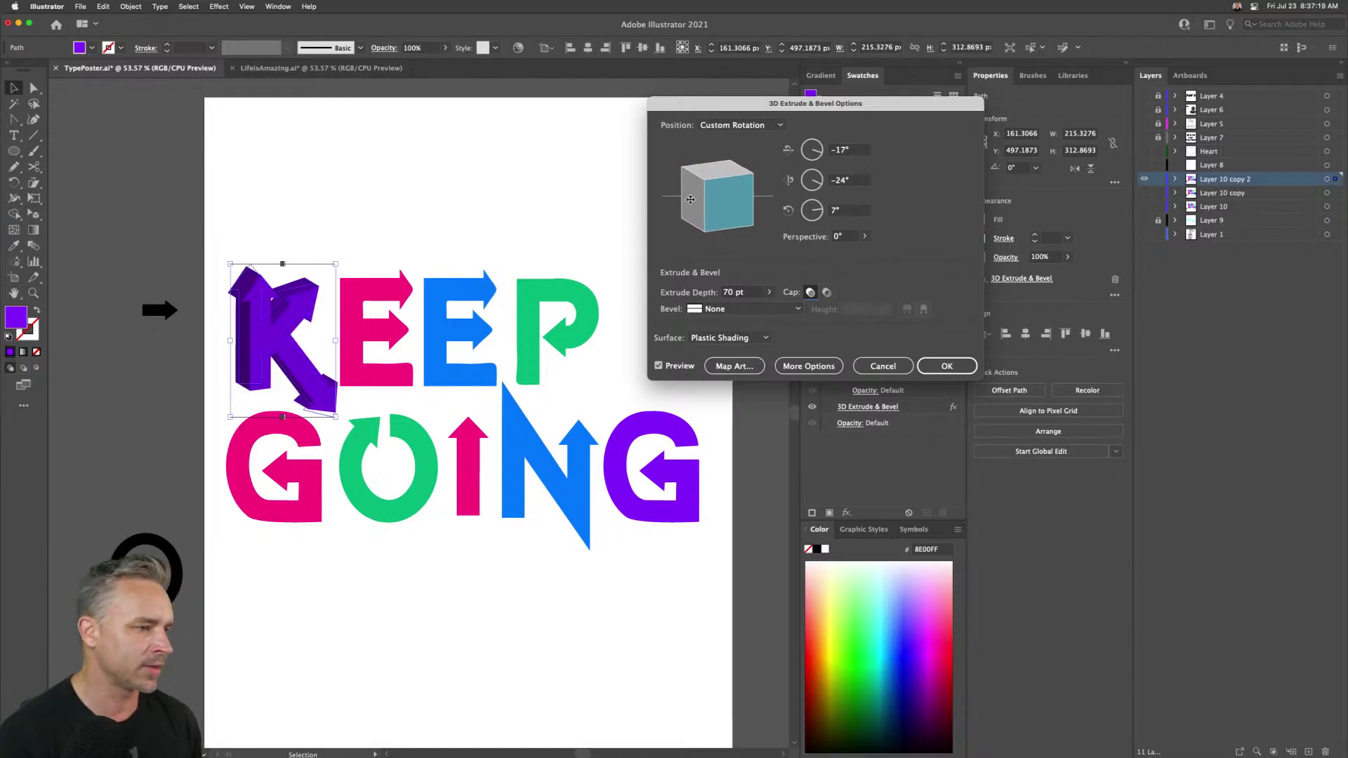
click(733, 125)
click(724, 246)
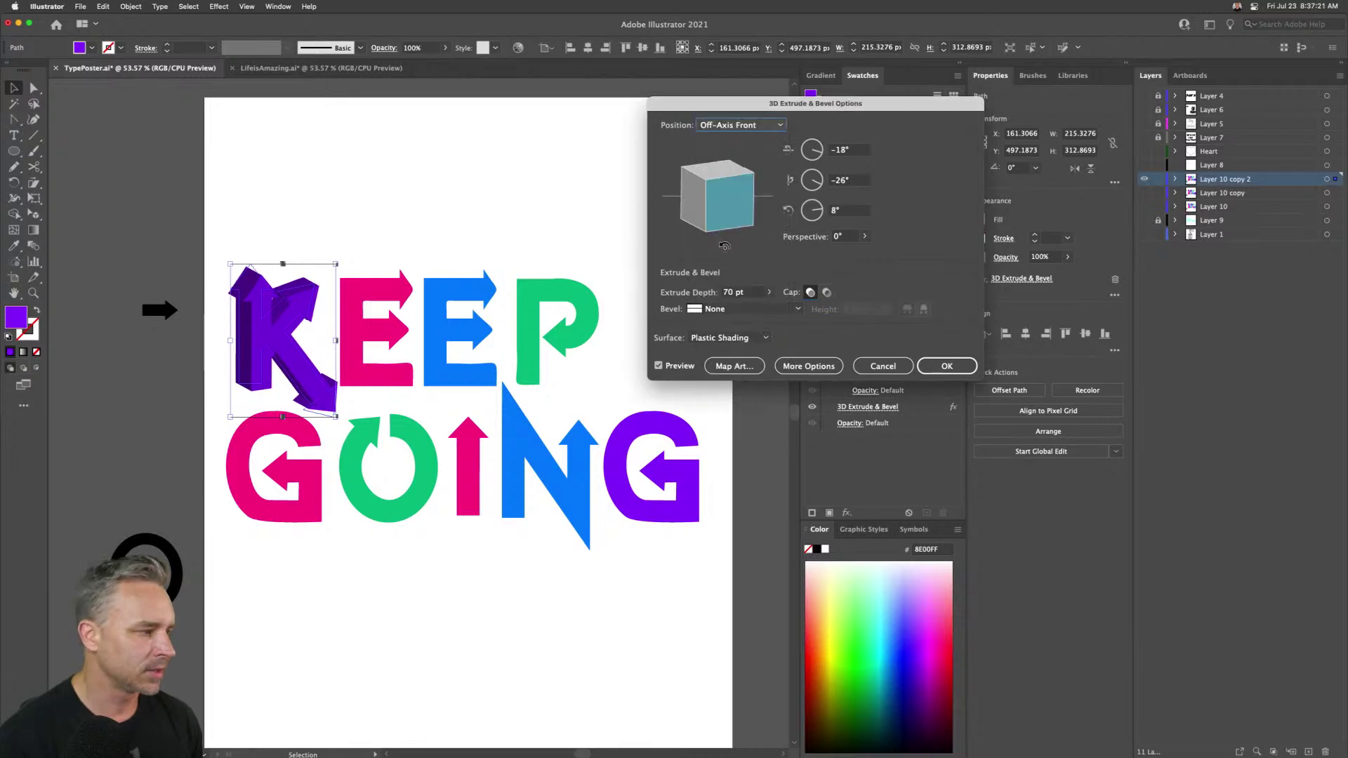
click(953, 371)
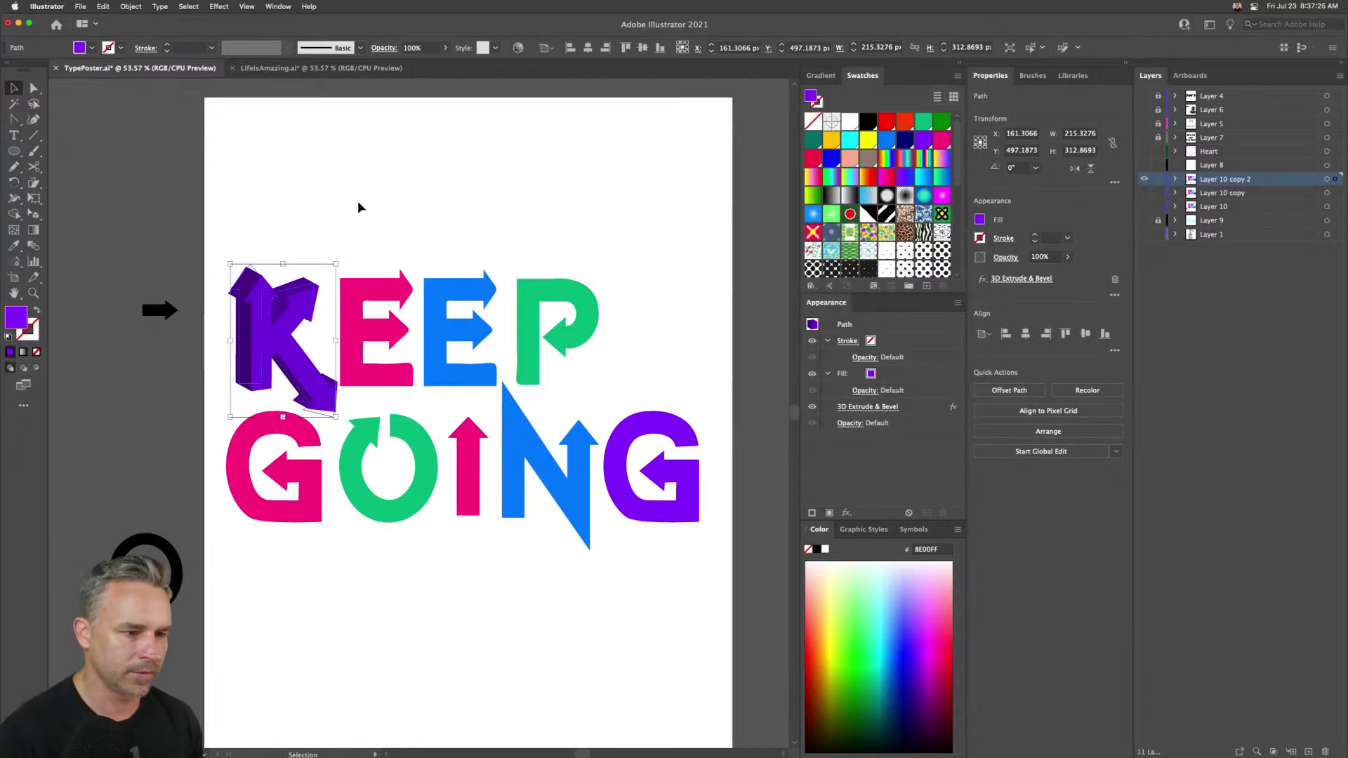
- Try copying the K's 3D look onto the pink E in KEEP with the Eyedropper, and undo it
click(385, 363)
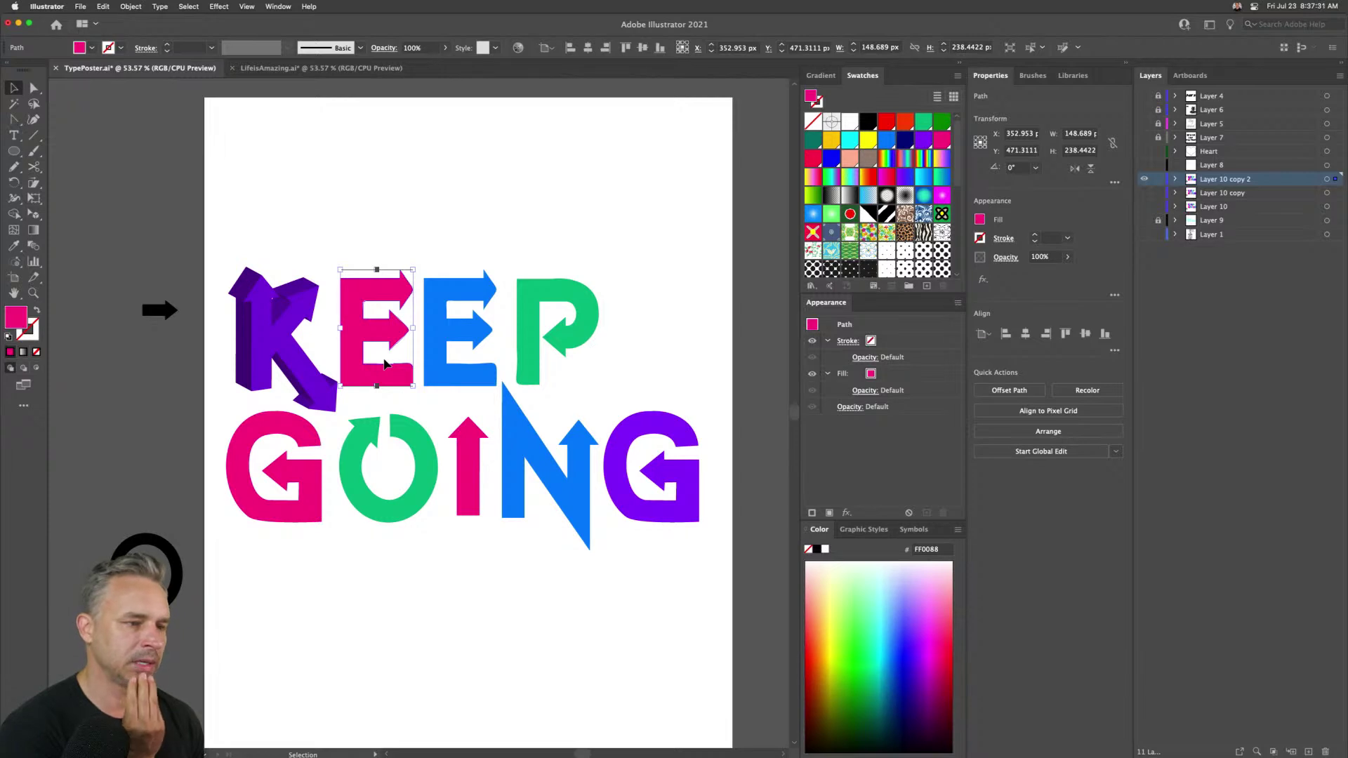
key(i)
click(262, 325)
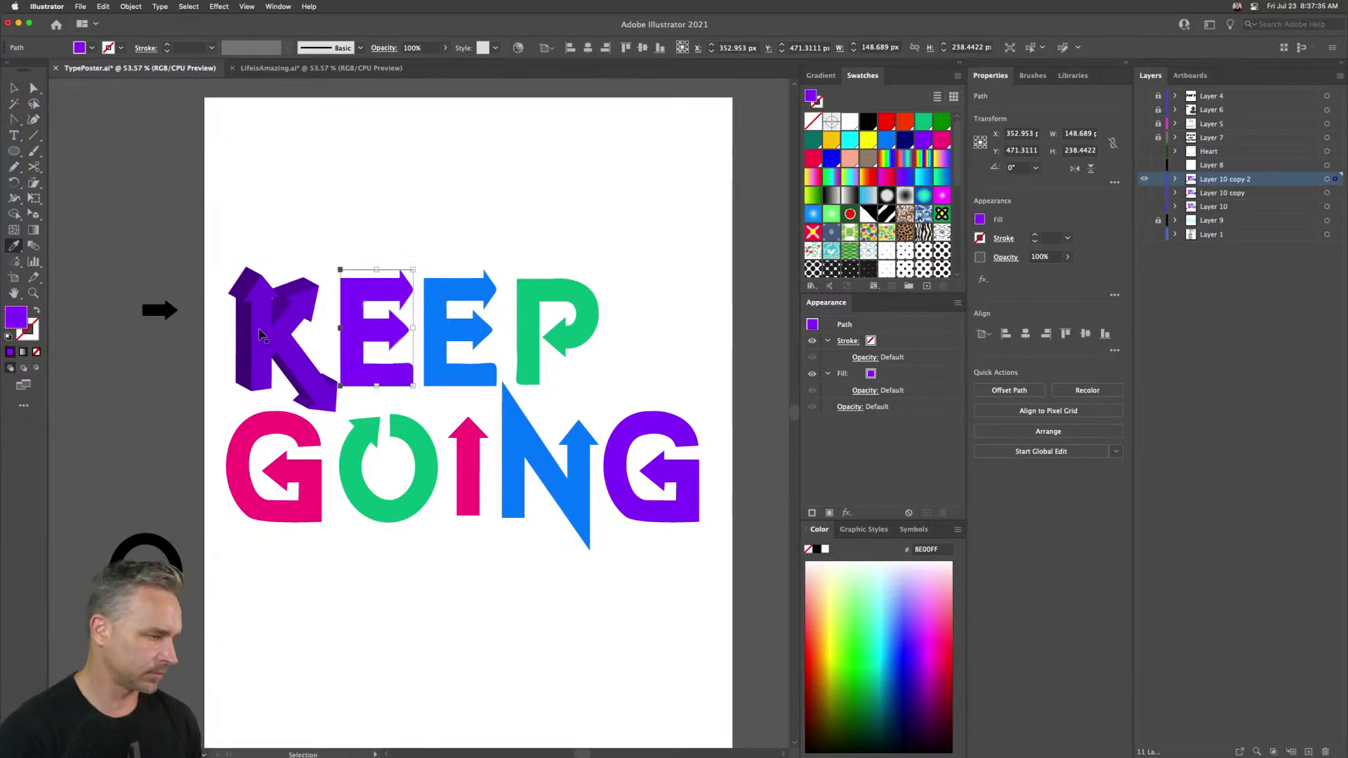
key(super+z)
key(v)
- Check which attributes the Eyedropper picks up and applies, and close its options without changes
double_click(14, 245)
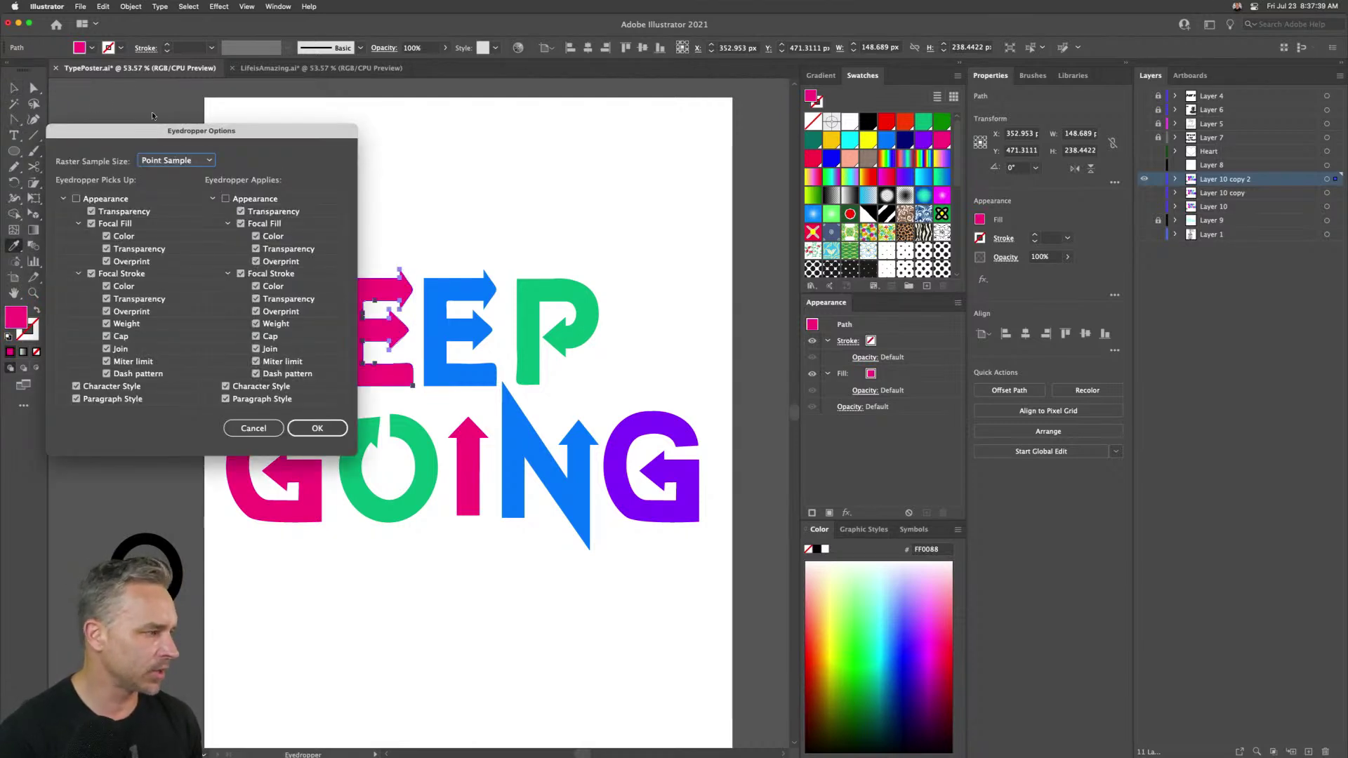
drag(184, 131, 575, 215)
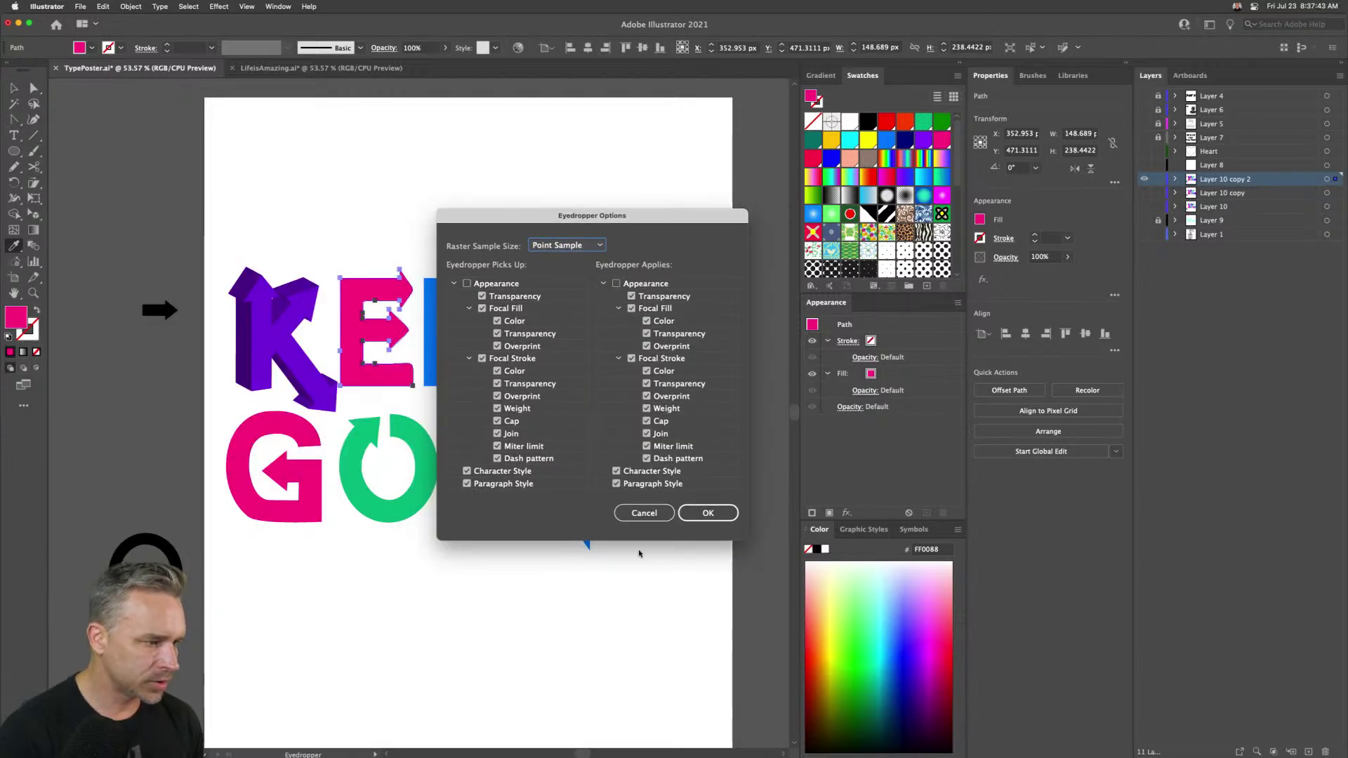
click(629, 513)
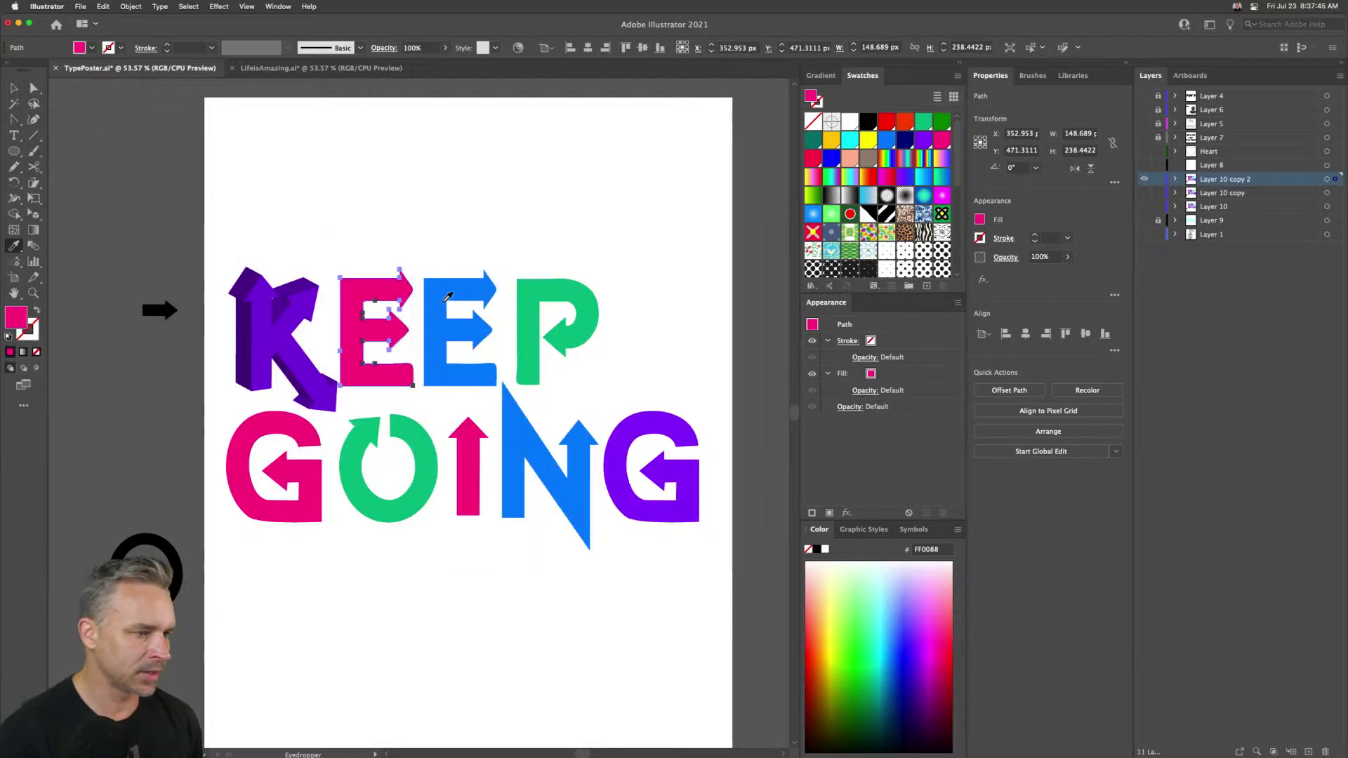
- Apply the same Extrude & Bevel effect to the pink E, the blue E and the P in KEEP
click(12, 87)
click(220, 6)
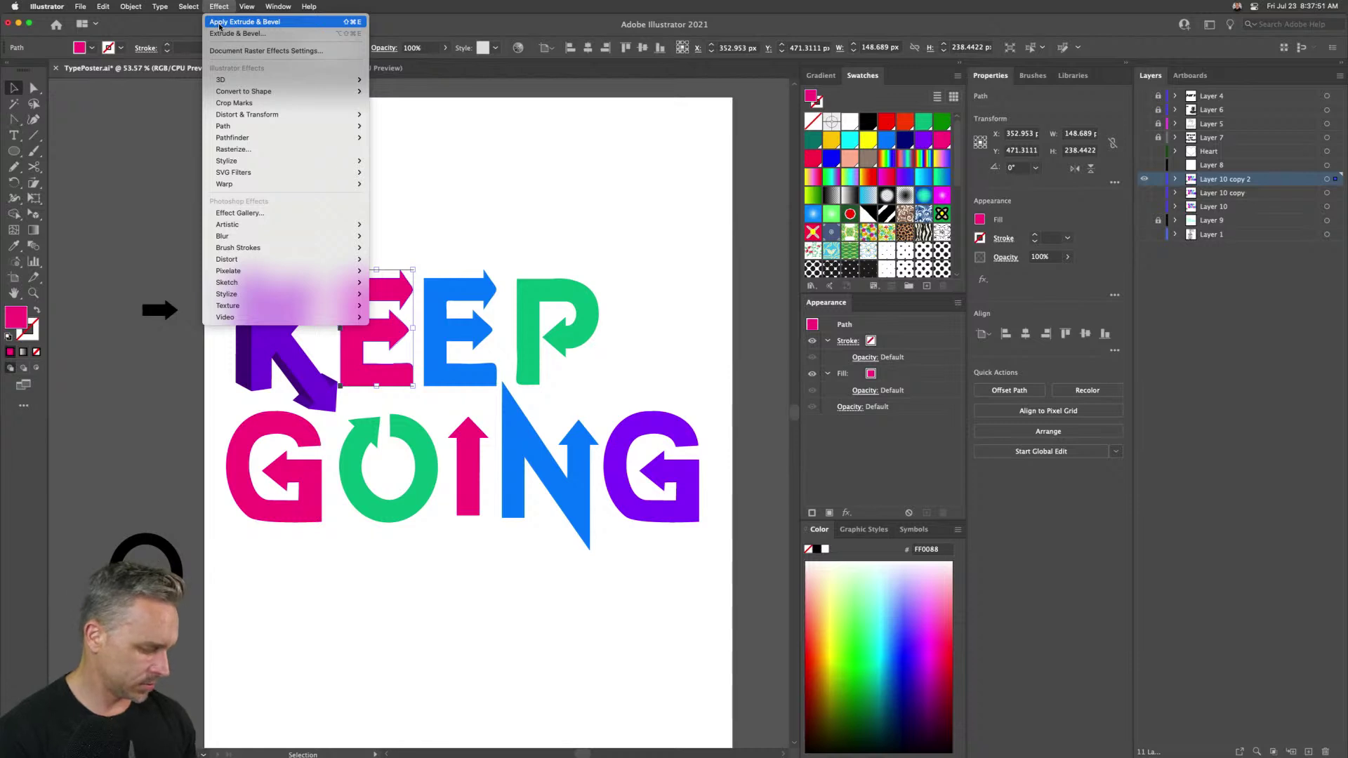
click(220, 27)
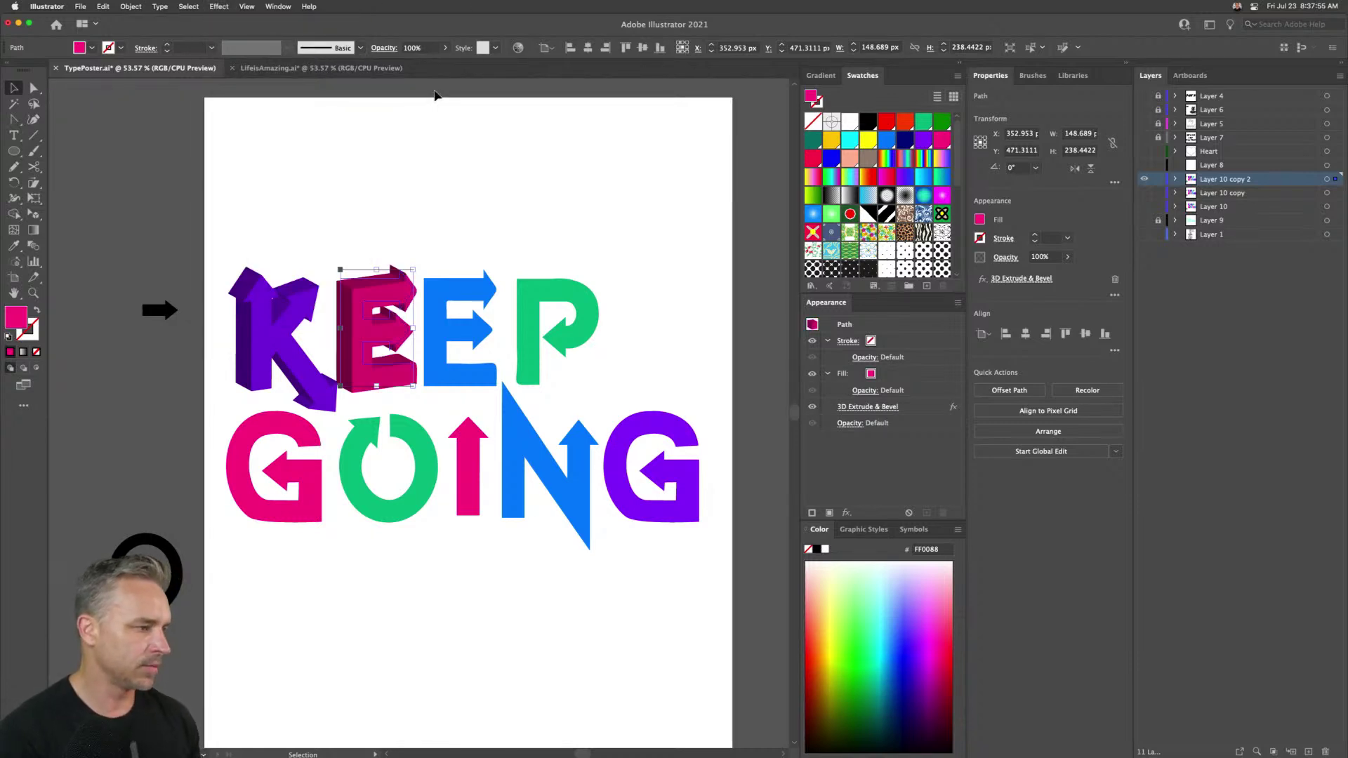
click(463, 353)
key(super+shift+e)
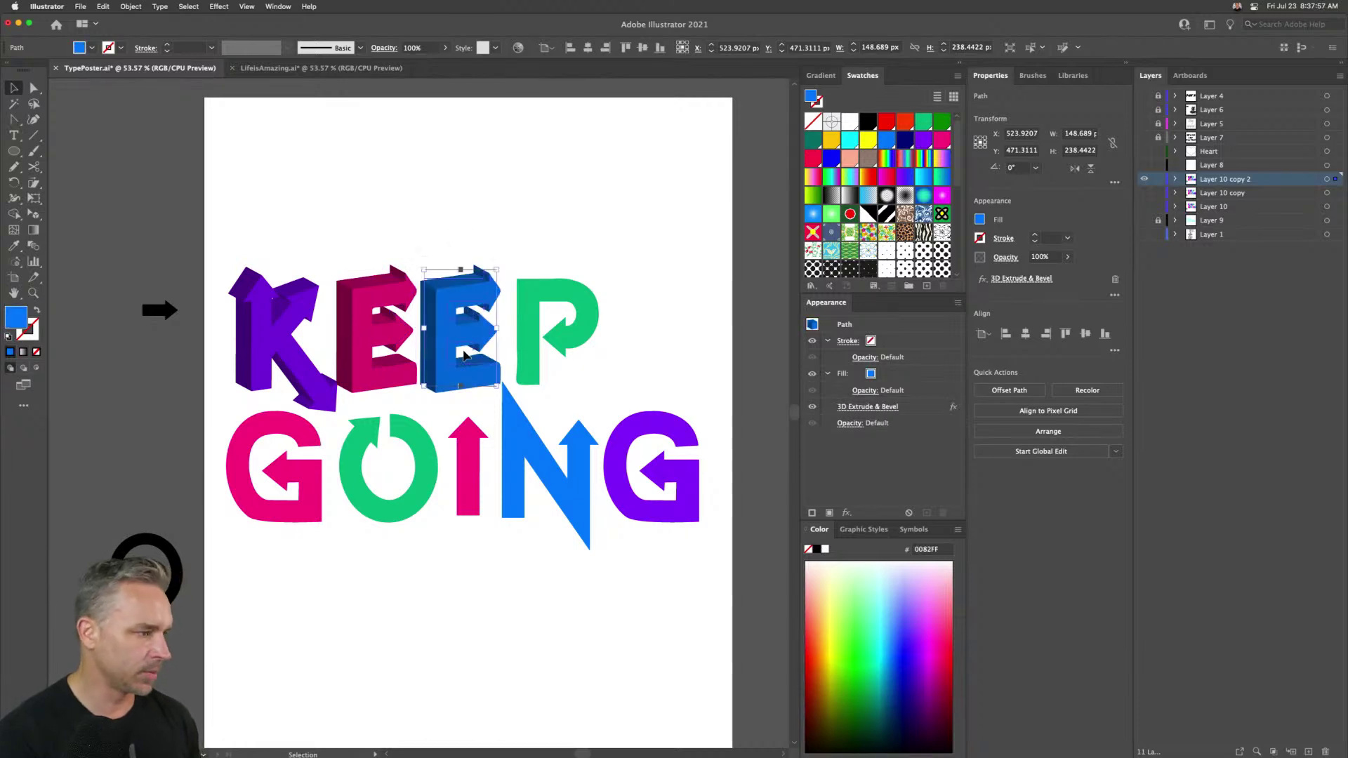
drag(539, 240, 610, 376)
key(super+shift+e)
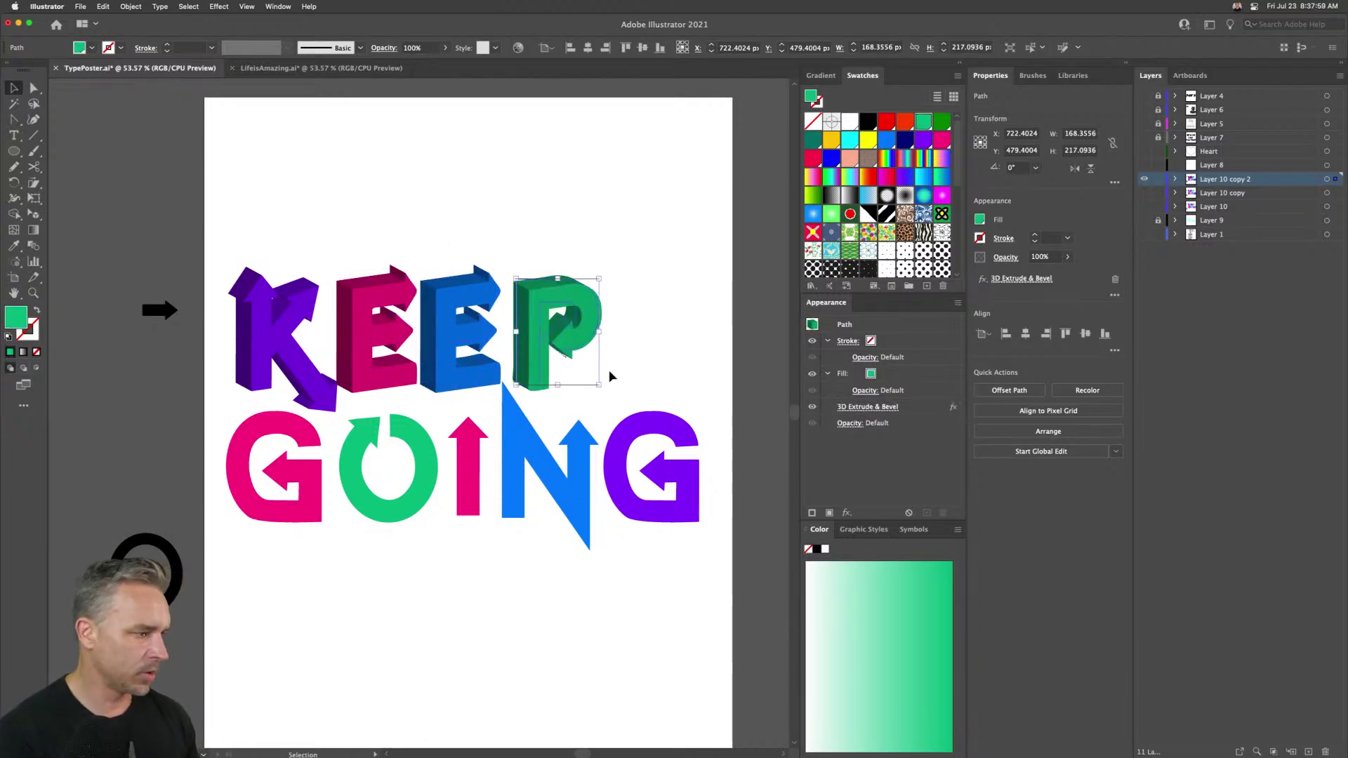
- Apply the same Extrude & Bevel effect to each letter of GOING in turn, and deselect
drag(271, 527, 289, 545)
key(super+shift+e)
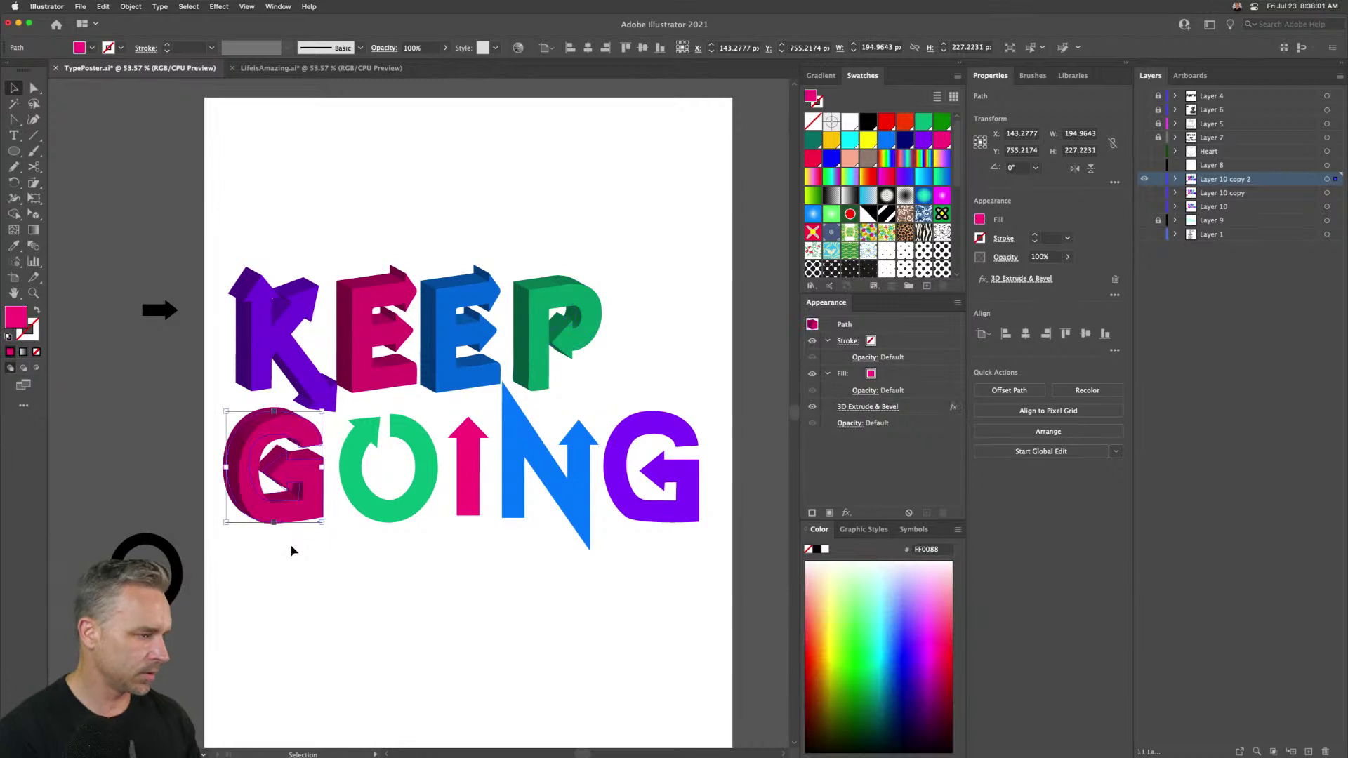
click(363, 492)
key(super+shift+e)
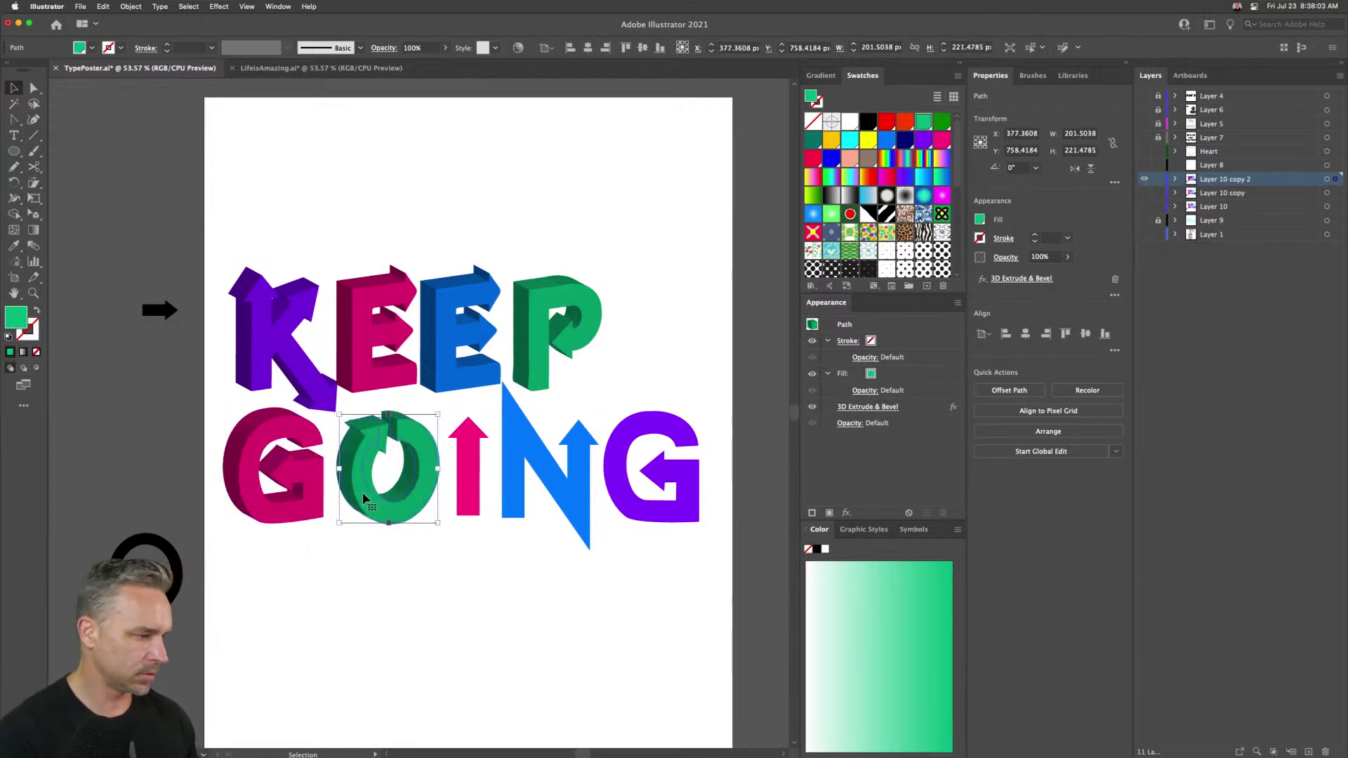
click(470, 478)
key(super+shift+e)
click(564, 470)
key(super+shift+e)
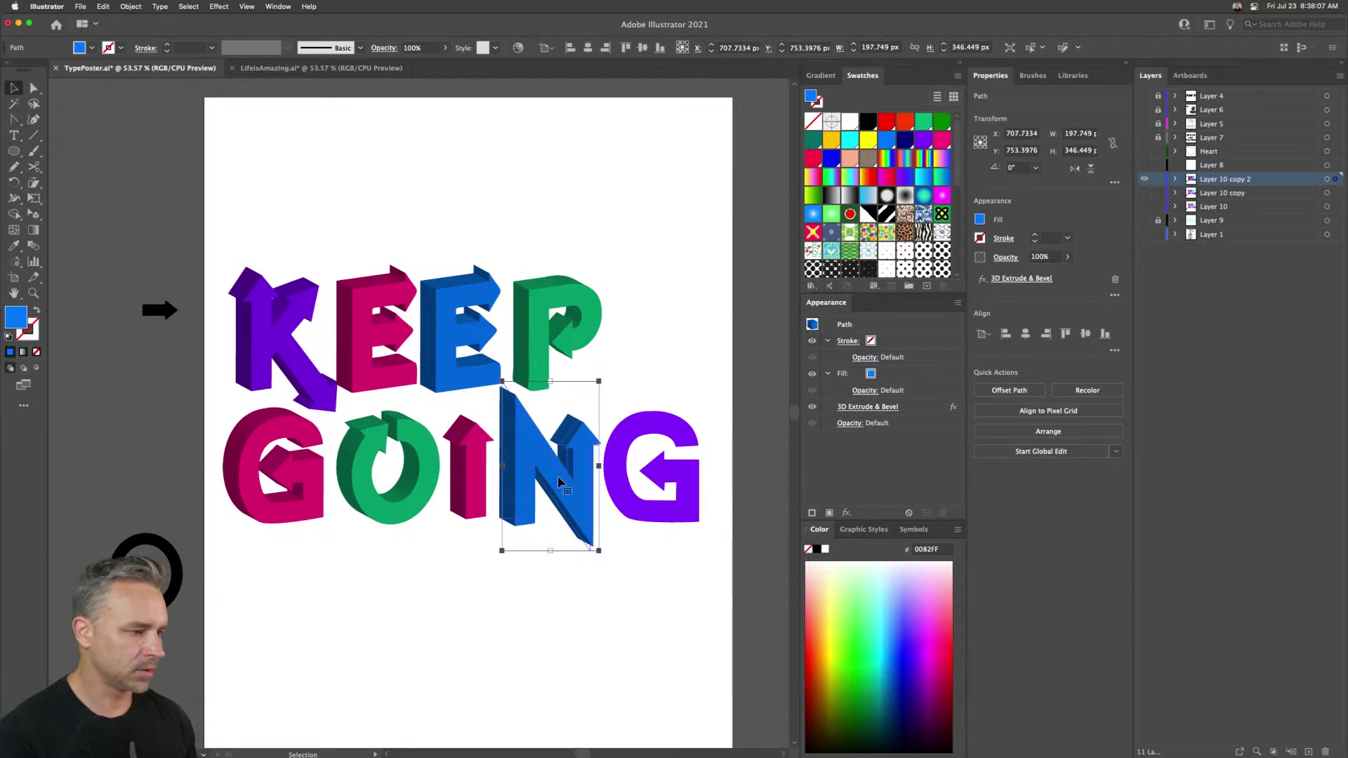
click(624, 483)
key(super+shift+e)
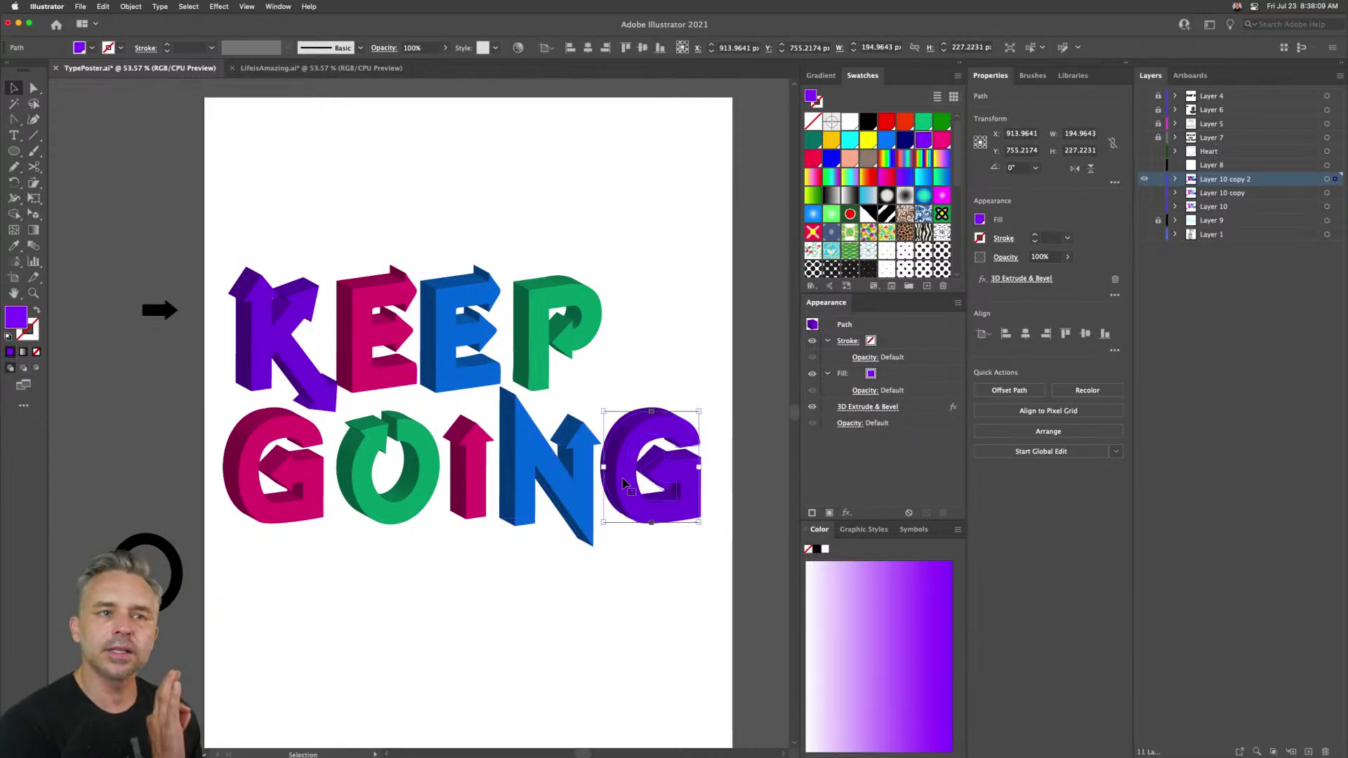
click(428, 186)
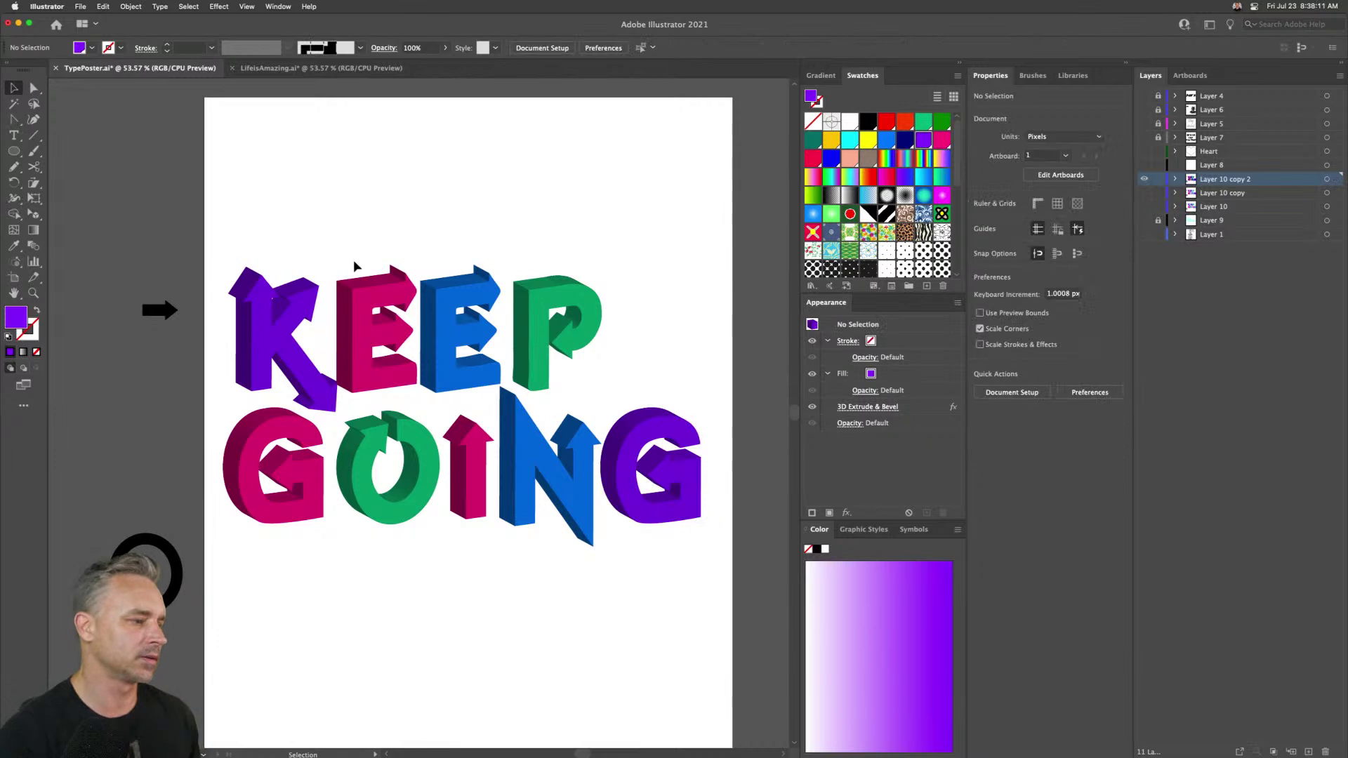
- Move both Es and the P together about 30 px left, closer to the K, and deselect
click(379, 291)
shift+click(460, 316)
shift+click(580, 348)
drag(580, 348, 566, 348)
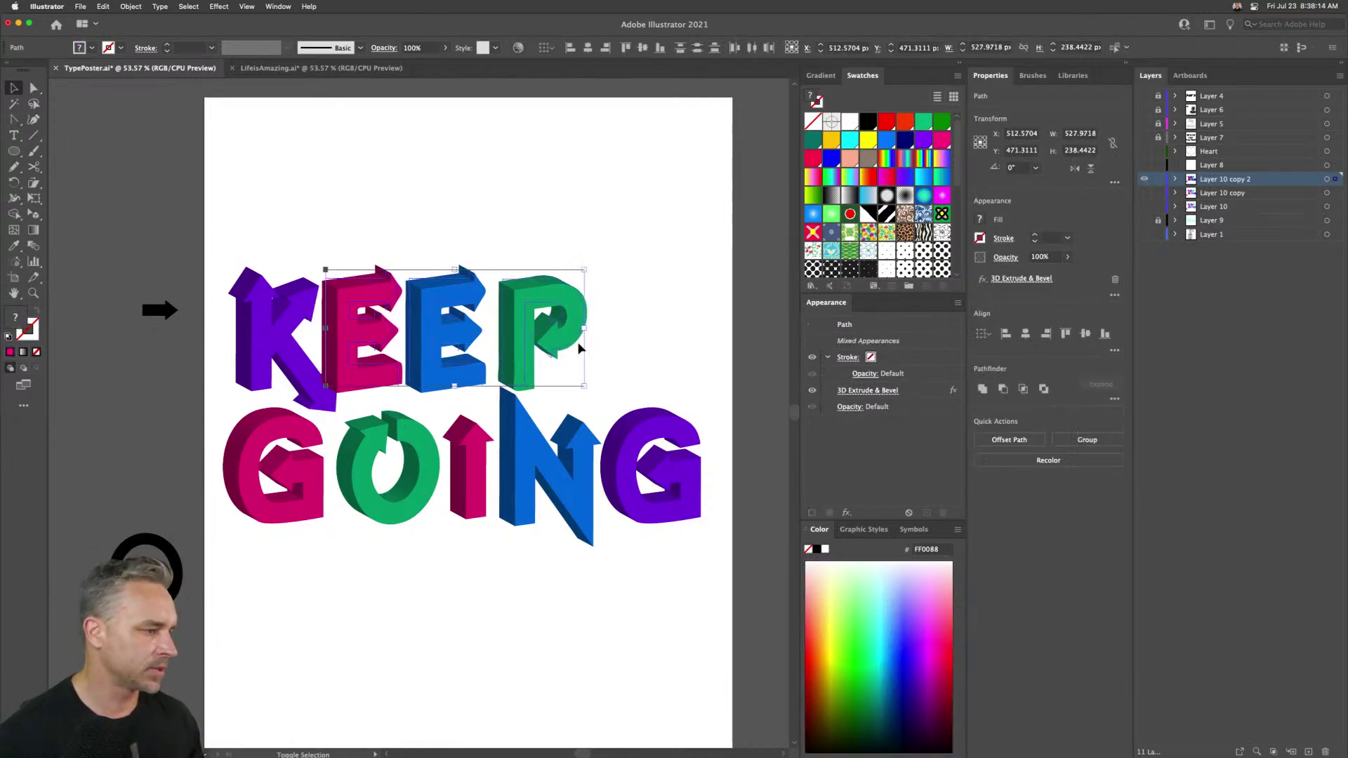
click(286, 220)
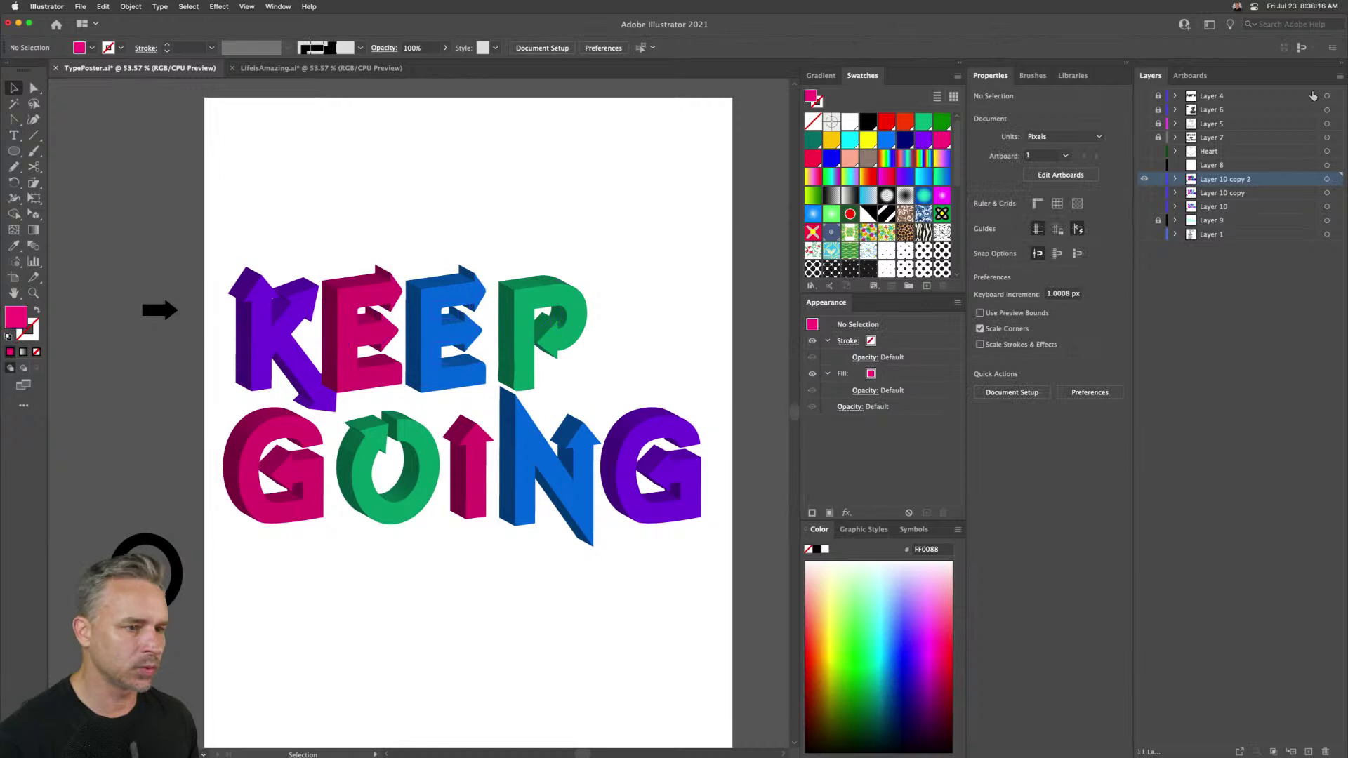
- Expand Layer 10 copy 2 and delete the leftover black arrow and ring shapes beside the artboard
click(1174, 180)
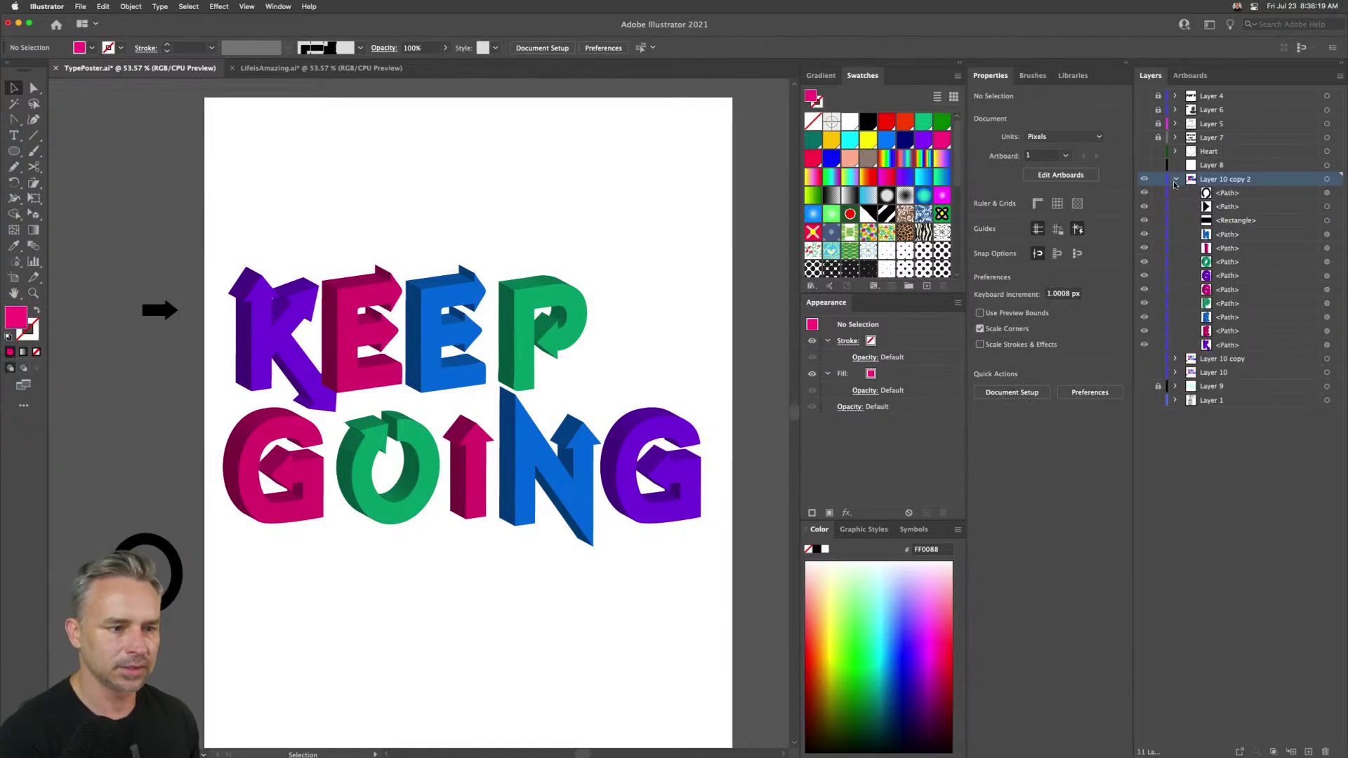
drag(74, 266, 204, 693)
key(Delete)
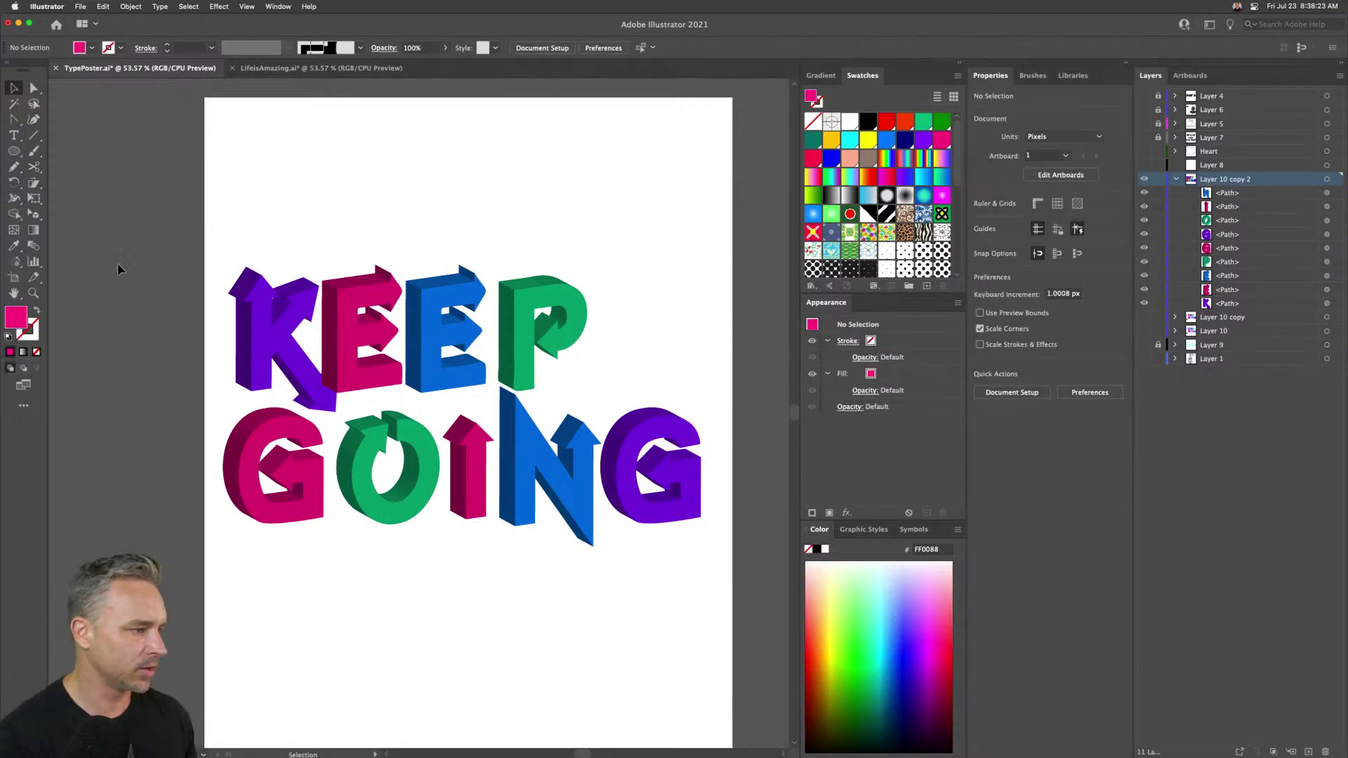
- Move the blue E closer to the pink E, and the P closer to the blue E in KEEP
click(423, 302)
key(shift+Left)
key(shift+Left)
key(shift+Up)
key(shift+Down)
drag(531, 302, 495, 298)
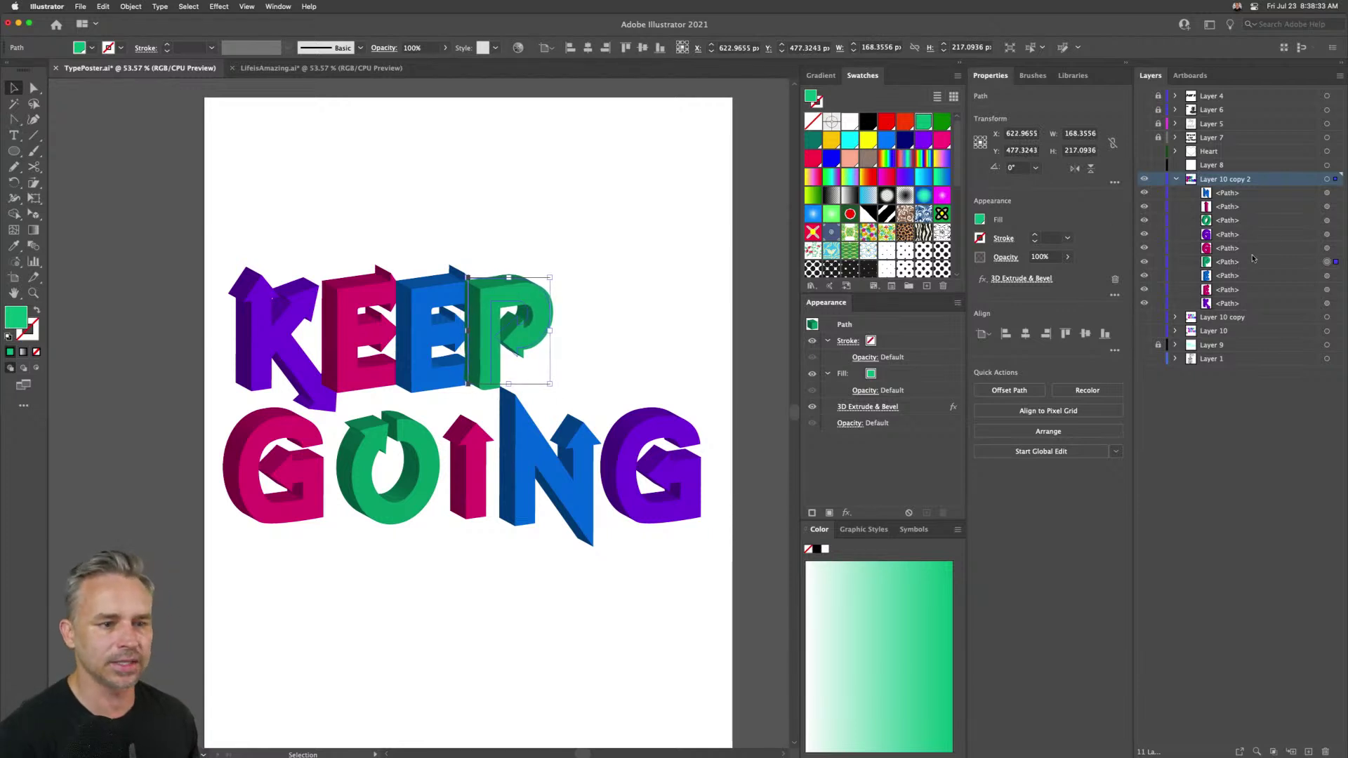
- Restack the KEEP letters with the pink E in front, followed by the K, the blue E and the P
drag(1254, 261, 1230, 288)
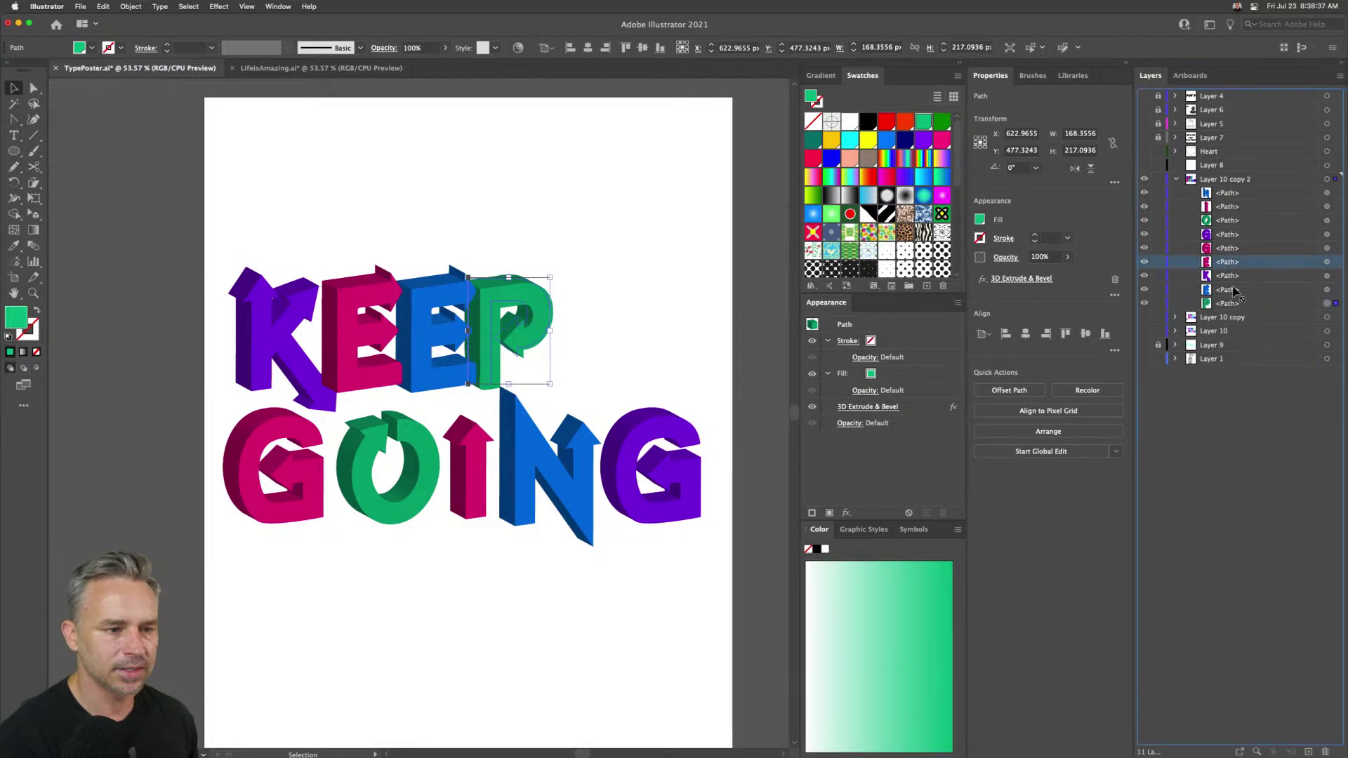
click(461, 176)
click(489, 302)
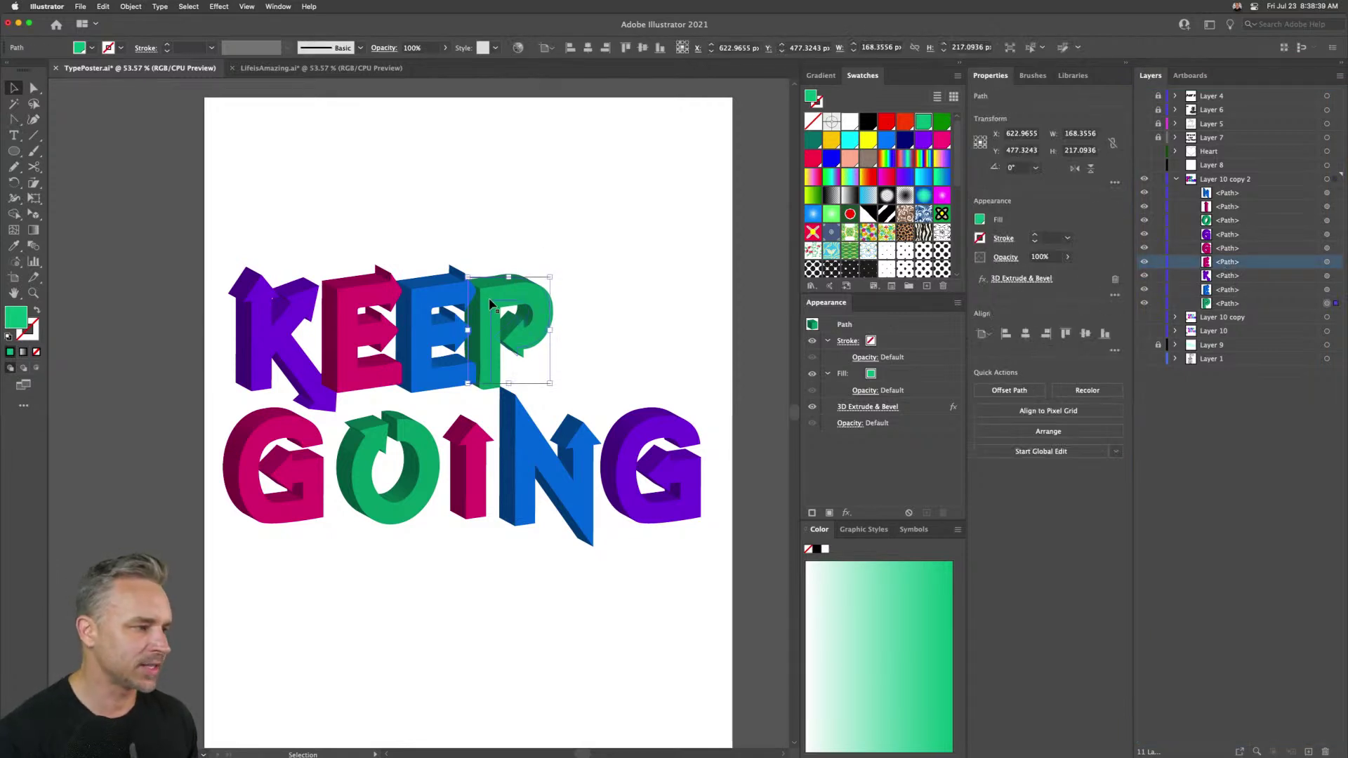
click(257, 328)
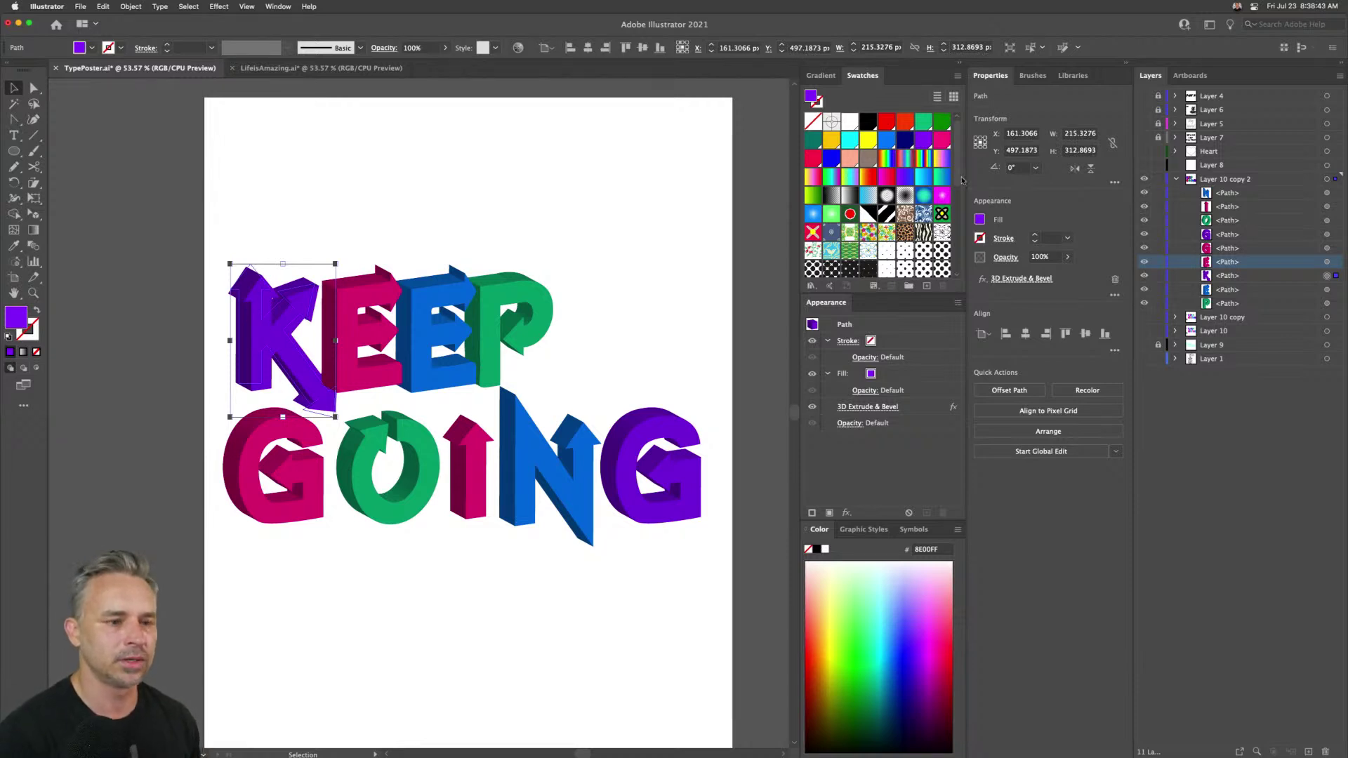
- Hide the extruded letters of Layer 10 copy 2, show the flat letters of Layer 10 copy, and duplicate that layer
click(1144, 180)
click(1144, 318)
click(1144, 317)
click(1144, 180)
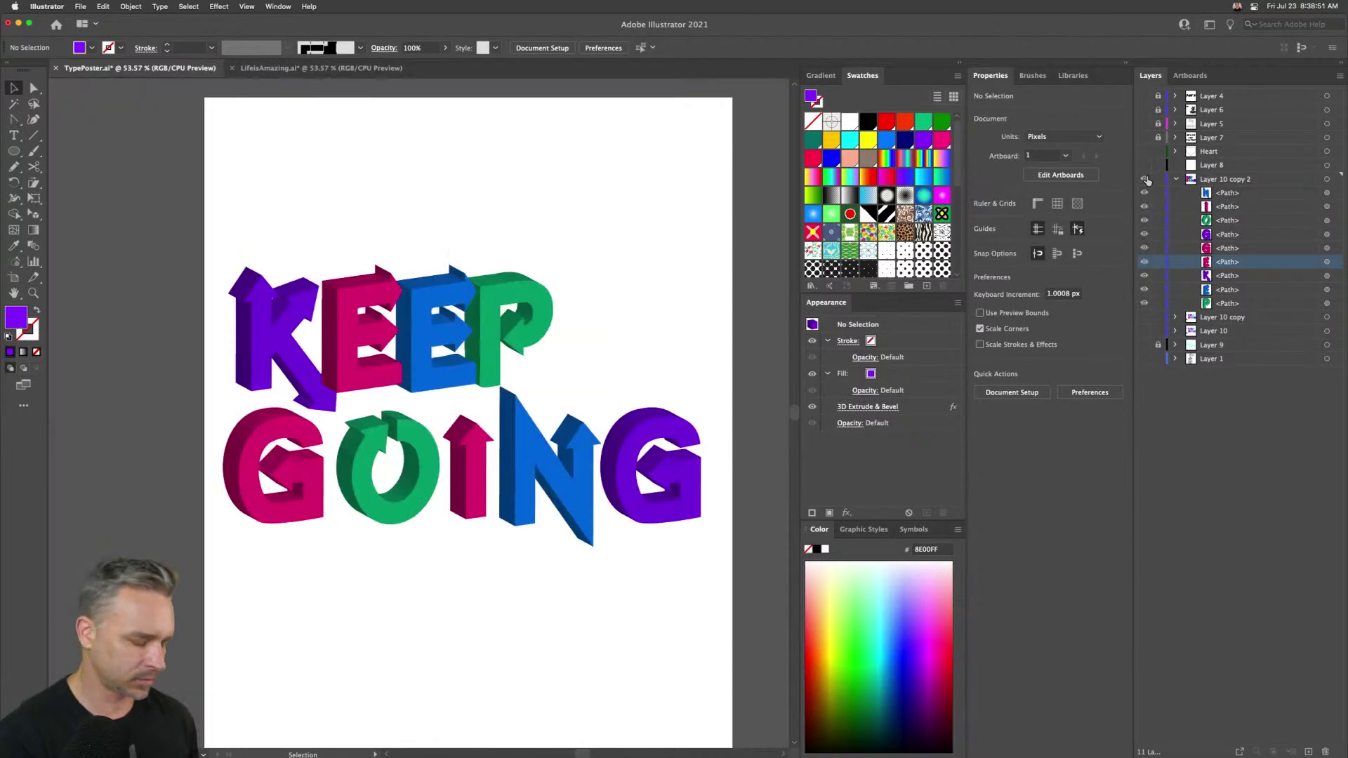
key(super+y)
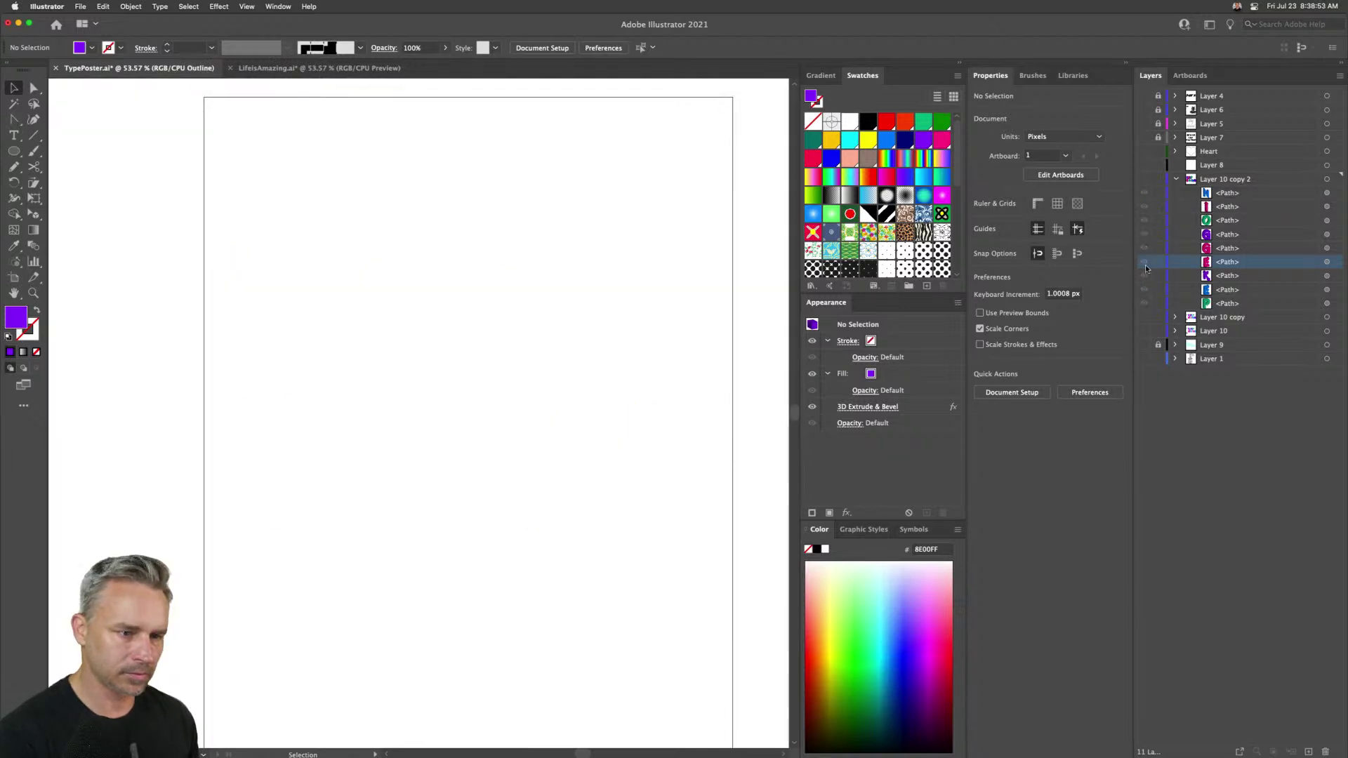
key(super+y)
click(1144, 318)
click(292, 318)
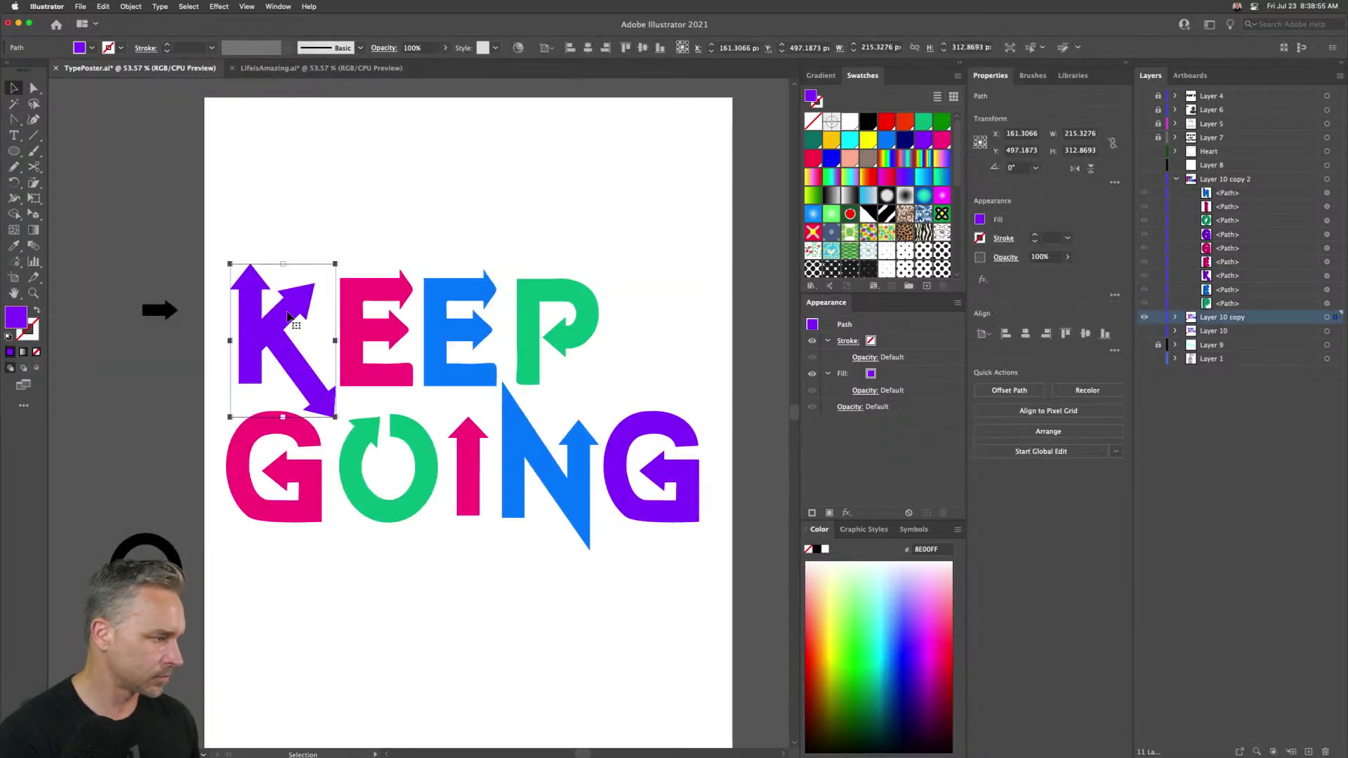
drag(1231, 320, 1308, 752)
- Select all the flat KEEP GOING letters and open the 3D Extrude & Bevel options for them with preview on
drag(249, 182, 642, 537)
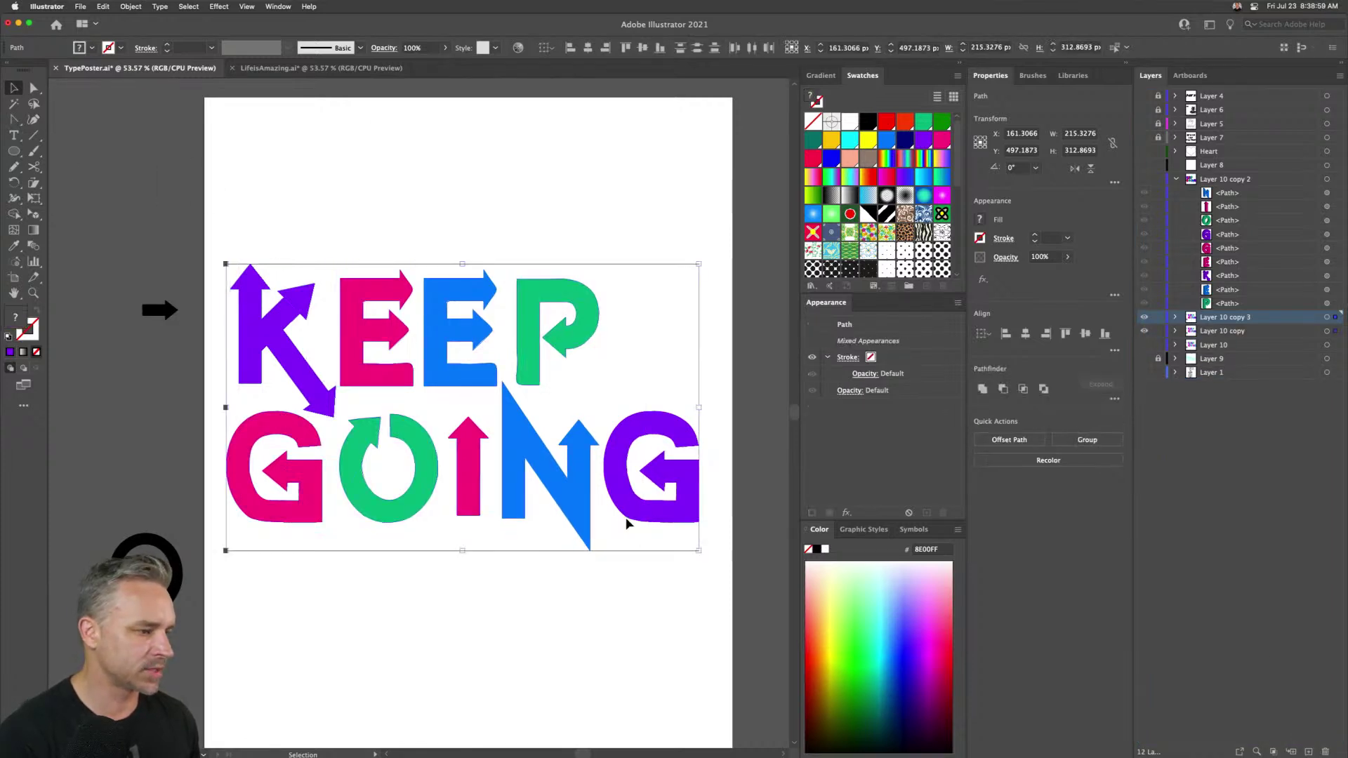
click(246, 6)
mouse_move(219, 6)
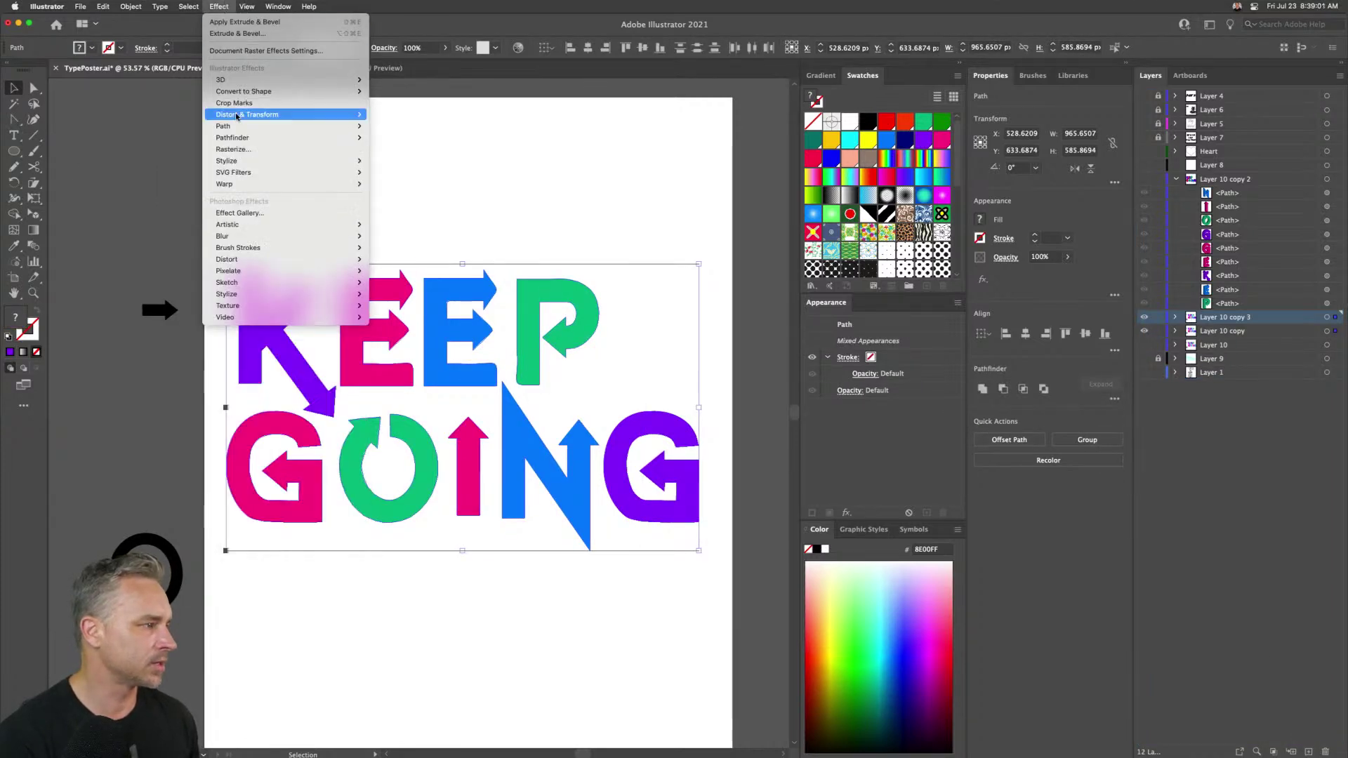
mouse_move(362, 80)
click(400, 80)
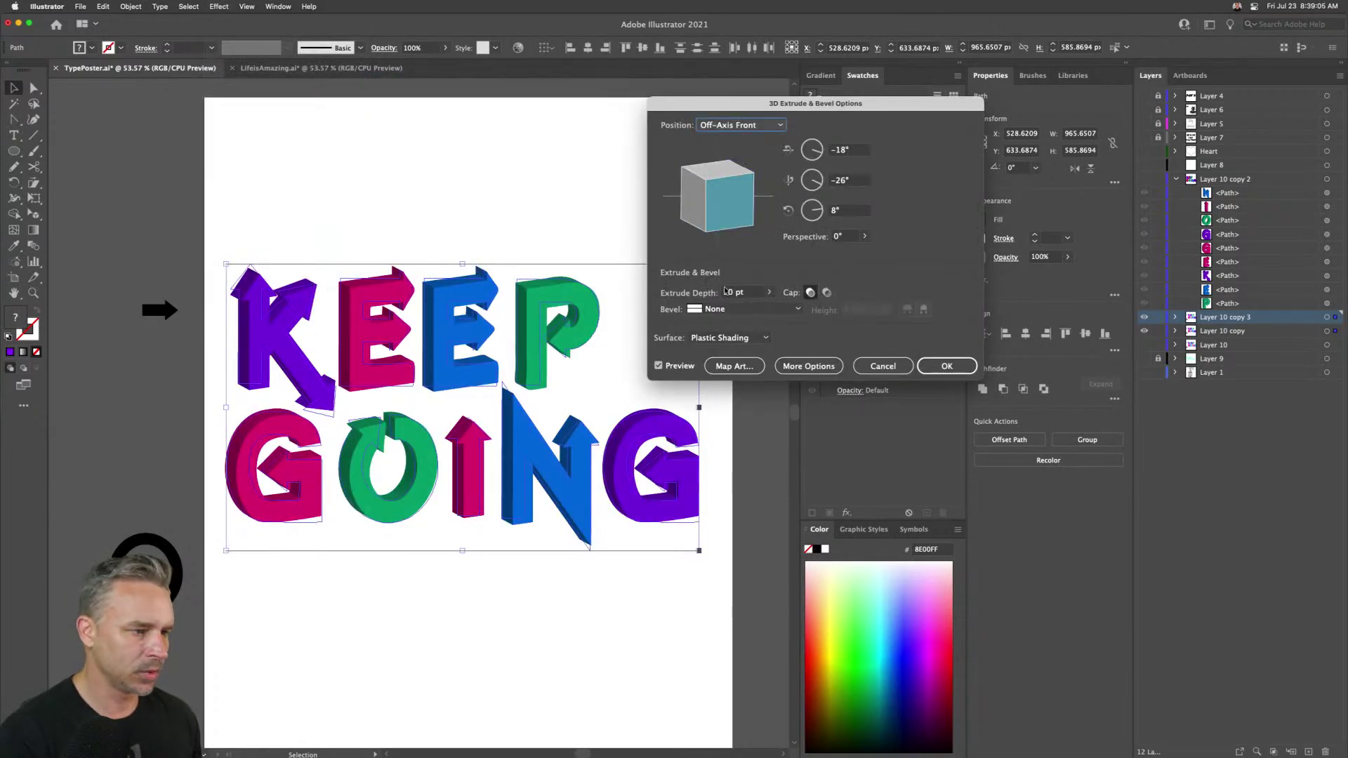
- Rotate the 3D extrusion of the KEEP GOING lettering to a custom orientation of 51°, 38° and 15°
drag(730, 204, 695, 184)
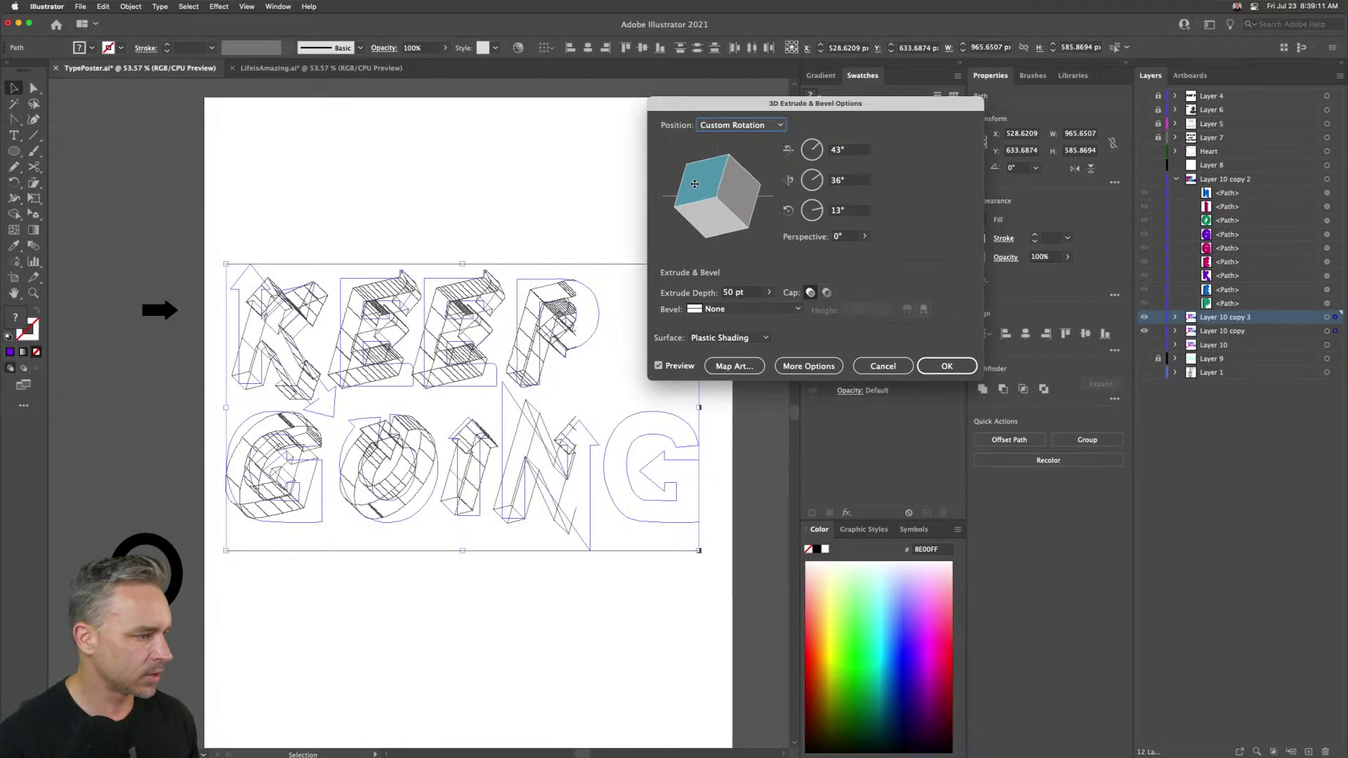
drag(695, 184, 694, 181)
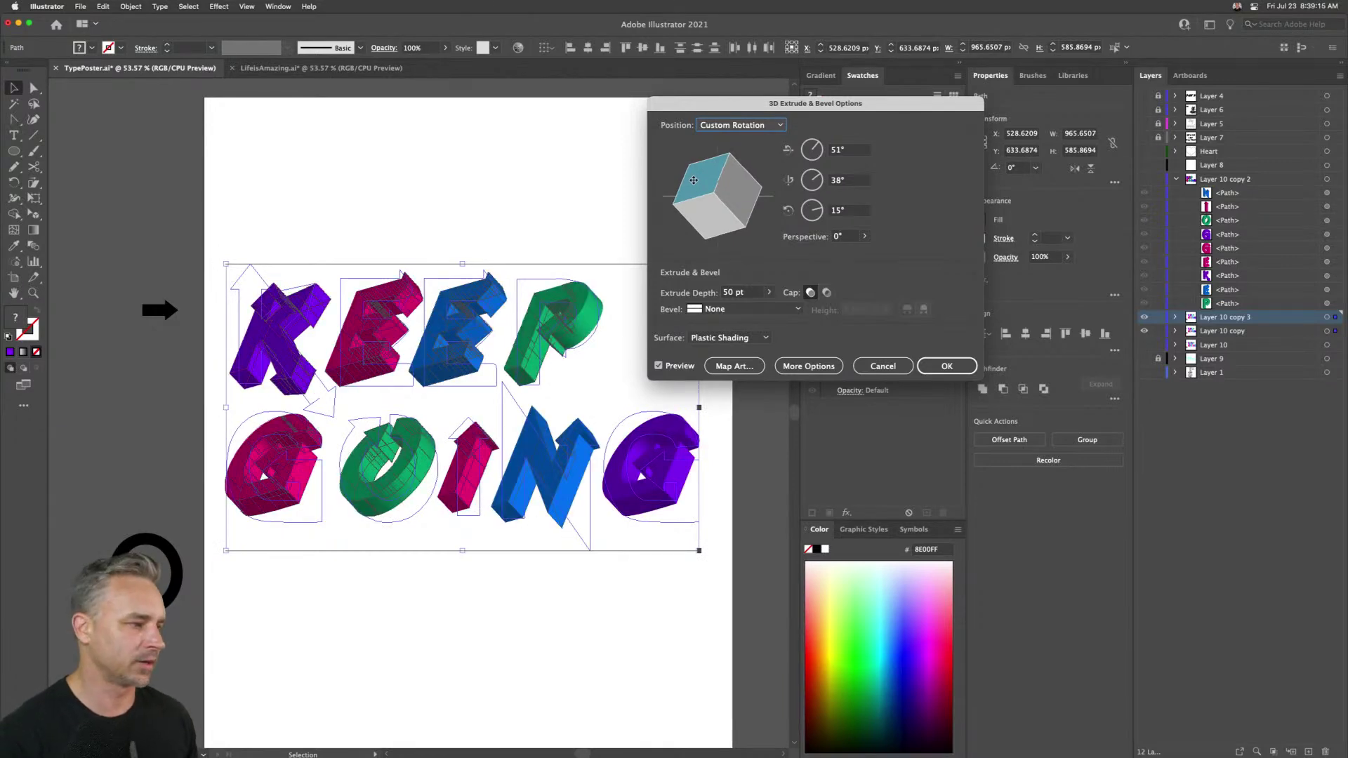
- Try an extrude depth of 60 pt on the lettering and set it back to 50 pt
click(750, 292)
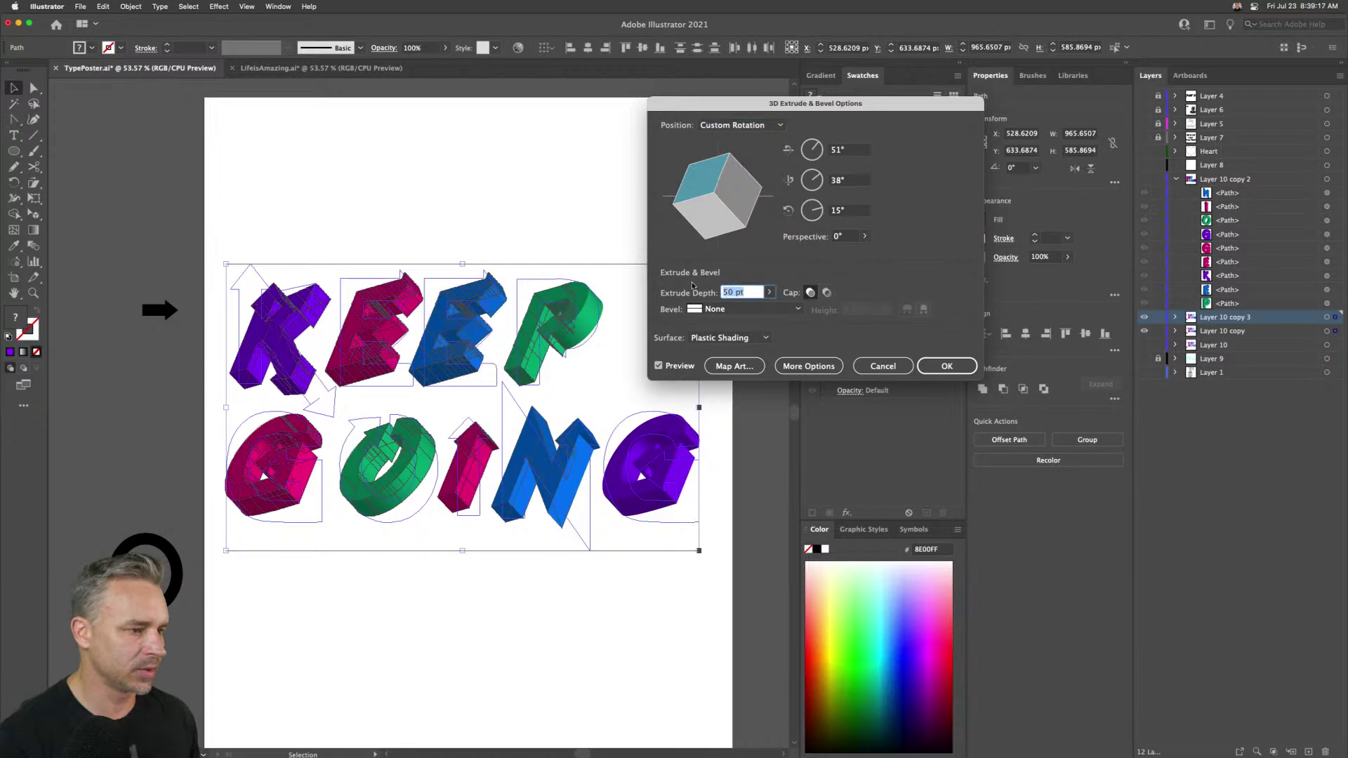
text(60)
key(Tab)
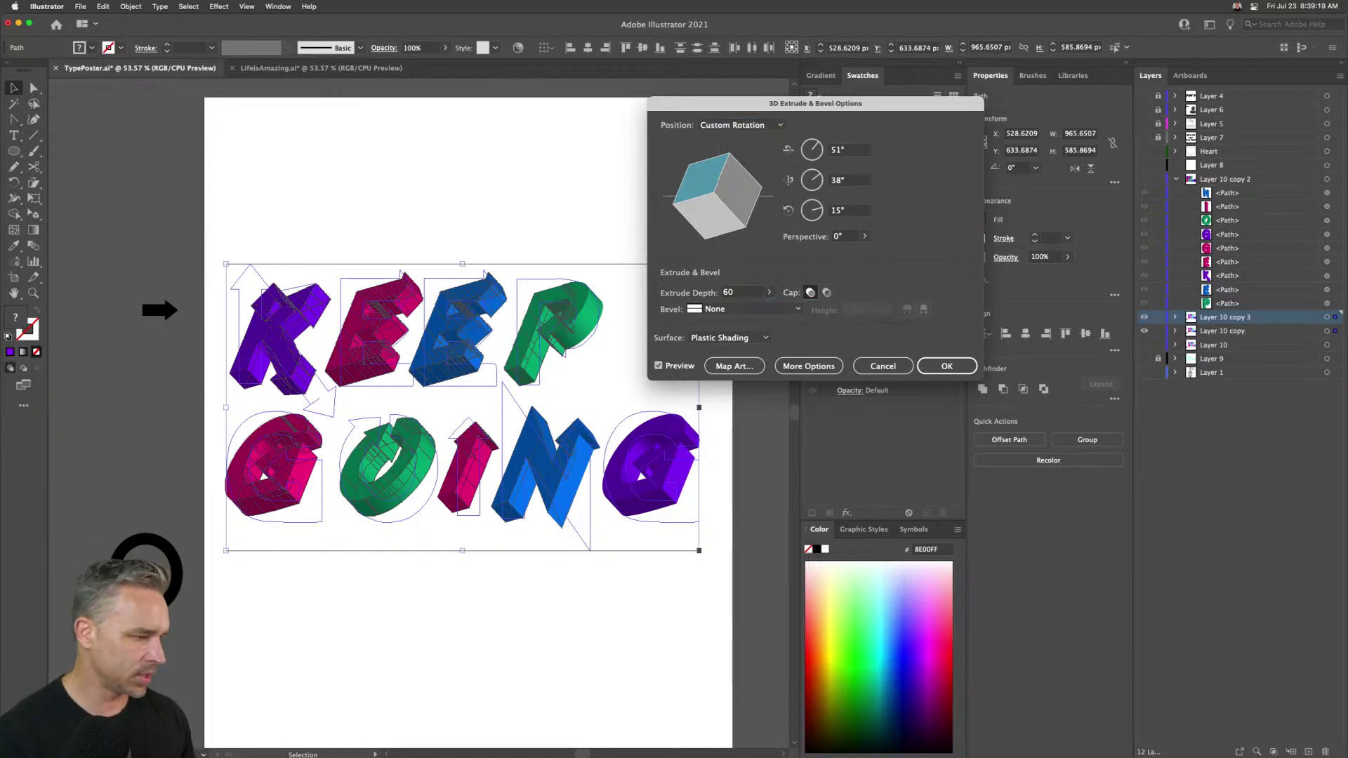
click(742, 292)
text(50)
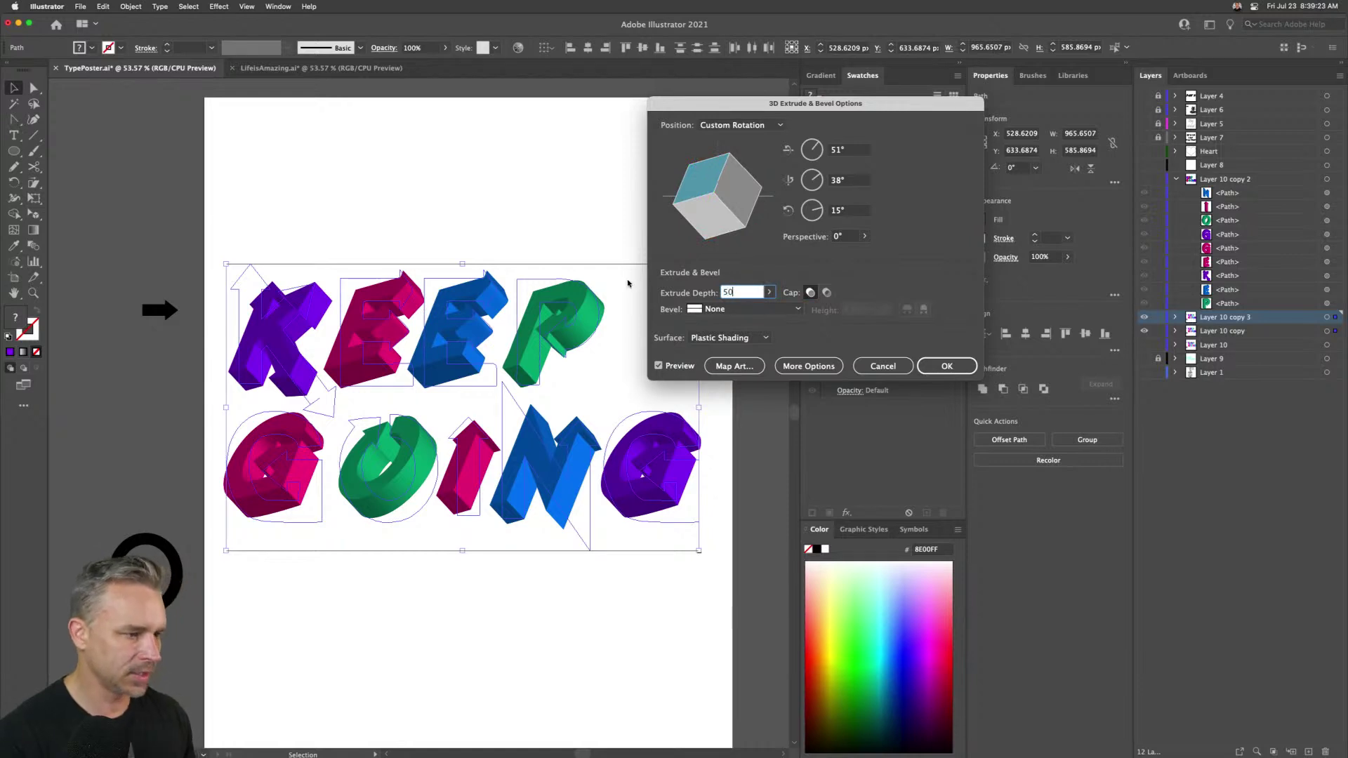
- Move the light of the plastic shading to the upper left of the lighting sphere and apply the 3D extrusion
click(711, 338)
click(710, 339)
click(786, 366)
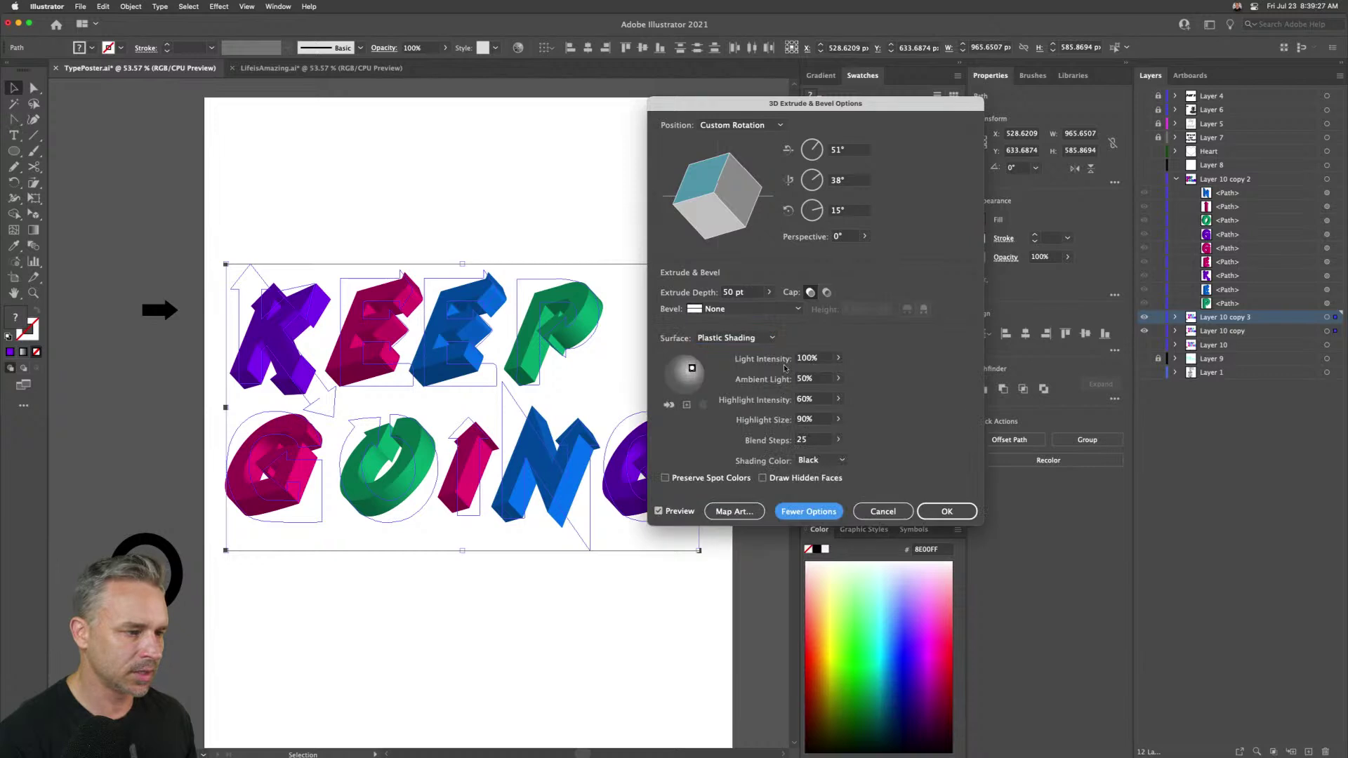
drag(691, 370, 673, 366)
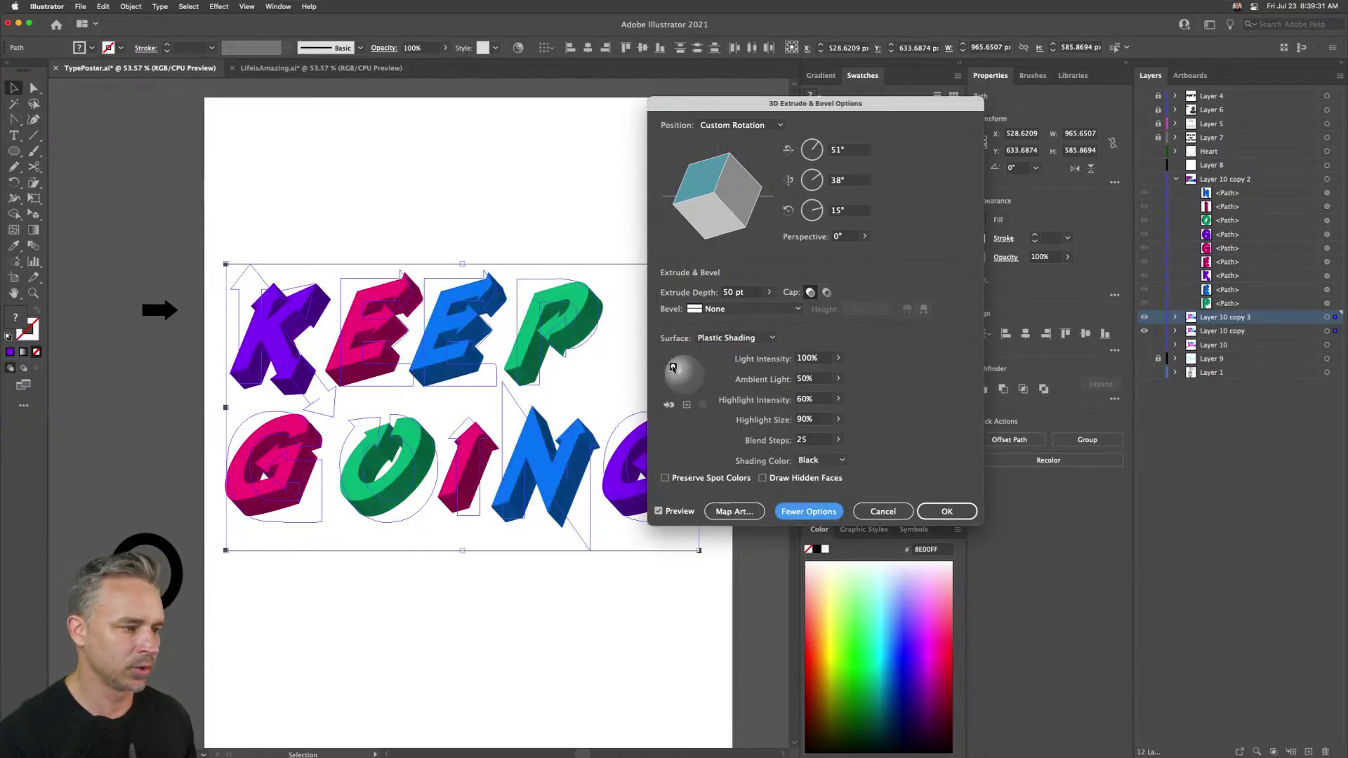
click(944, 511)
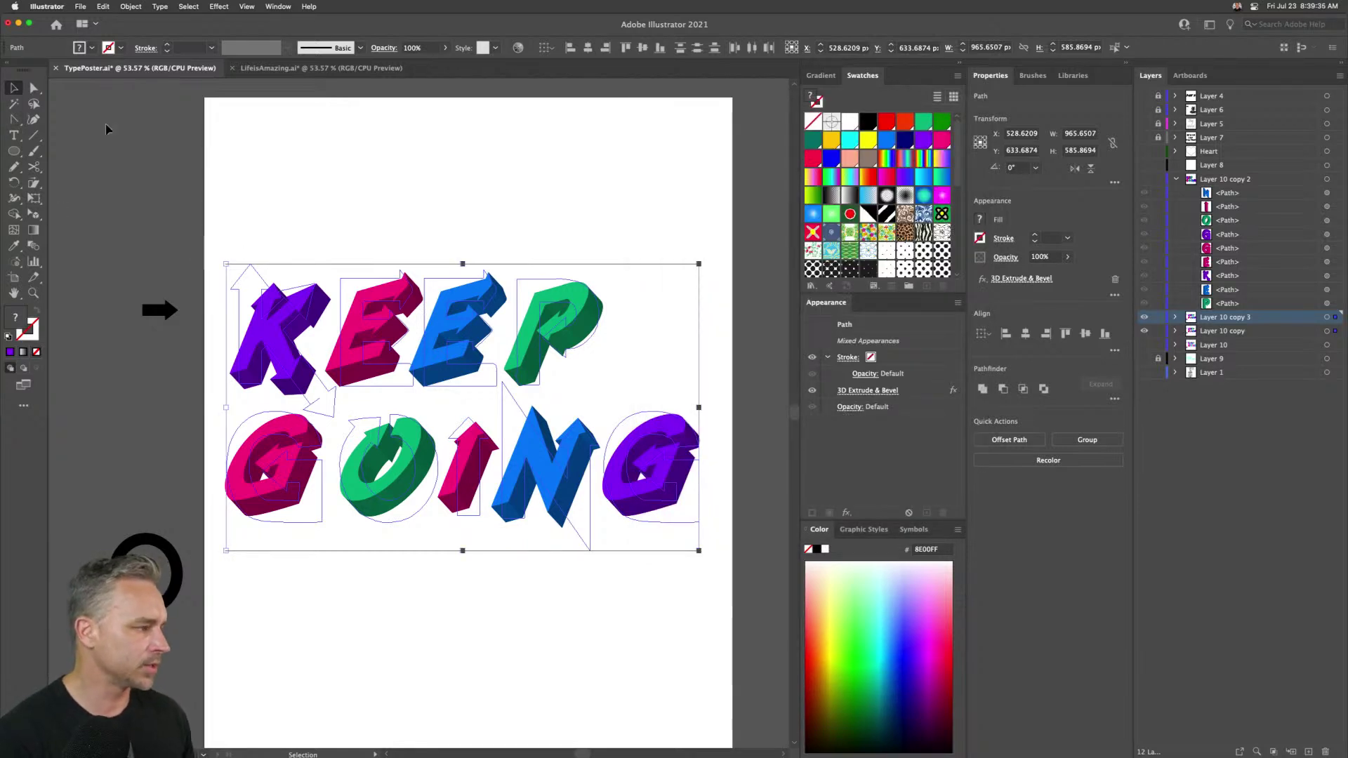
- Rotate the whole KEEP GOING lettering about 12° counterclockwise
drag(221, 259, 212, 317)
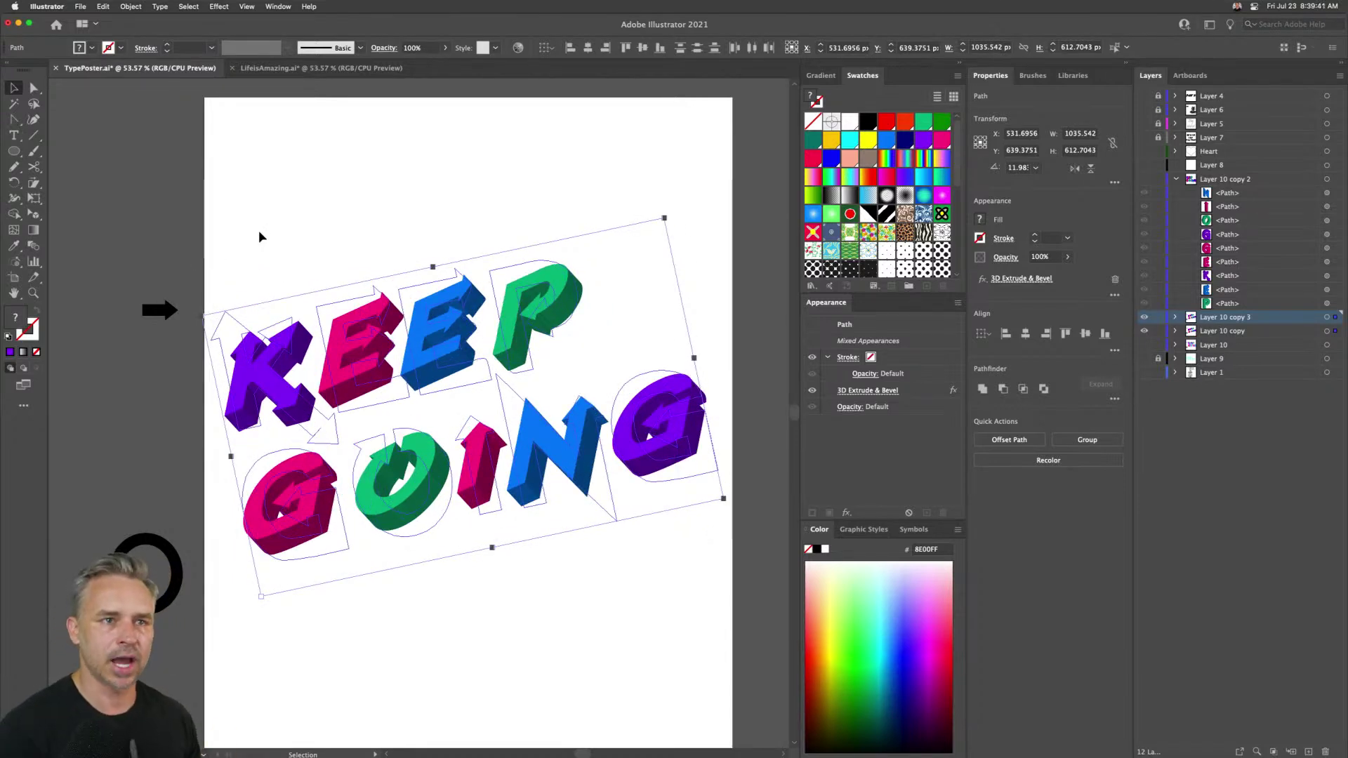
- Try tightening the letter spacing of KEEP by nudging the E, E and P letters to the left
drag(331, 232, 576, 399)
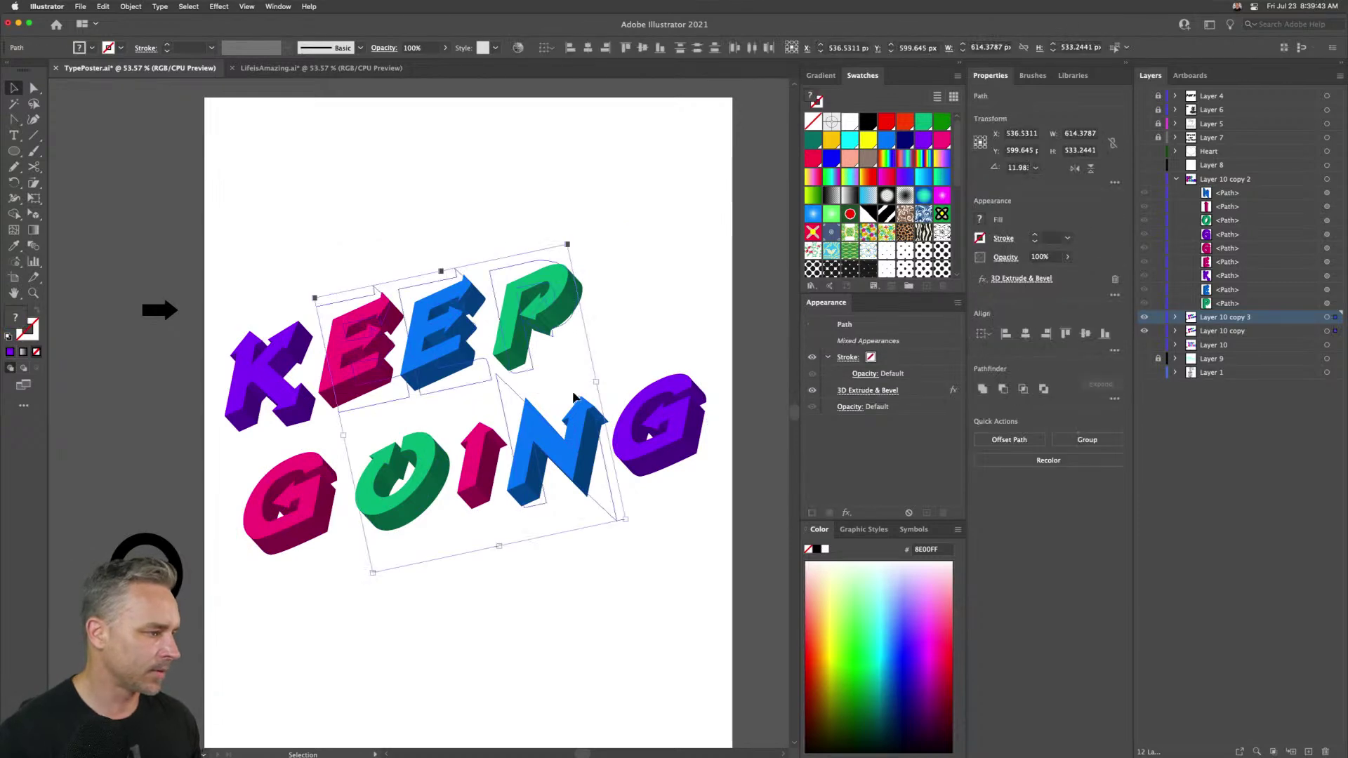
click(330, 205)
drag(330, 205, 536, 298)
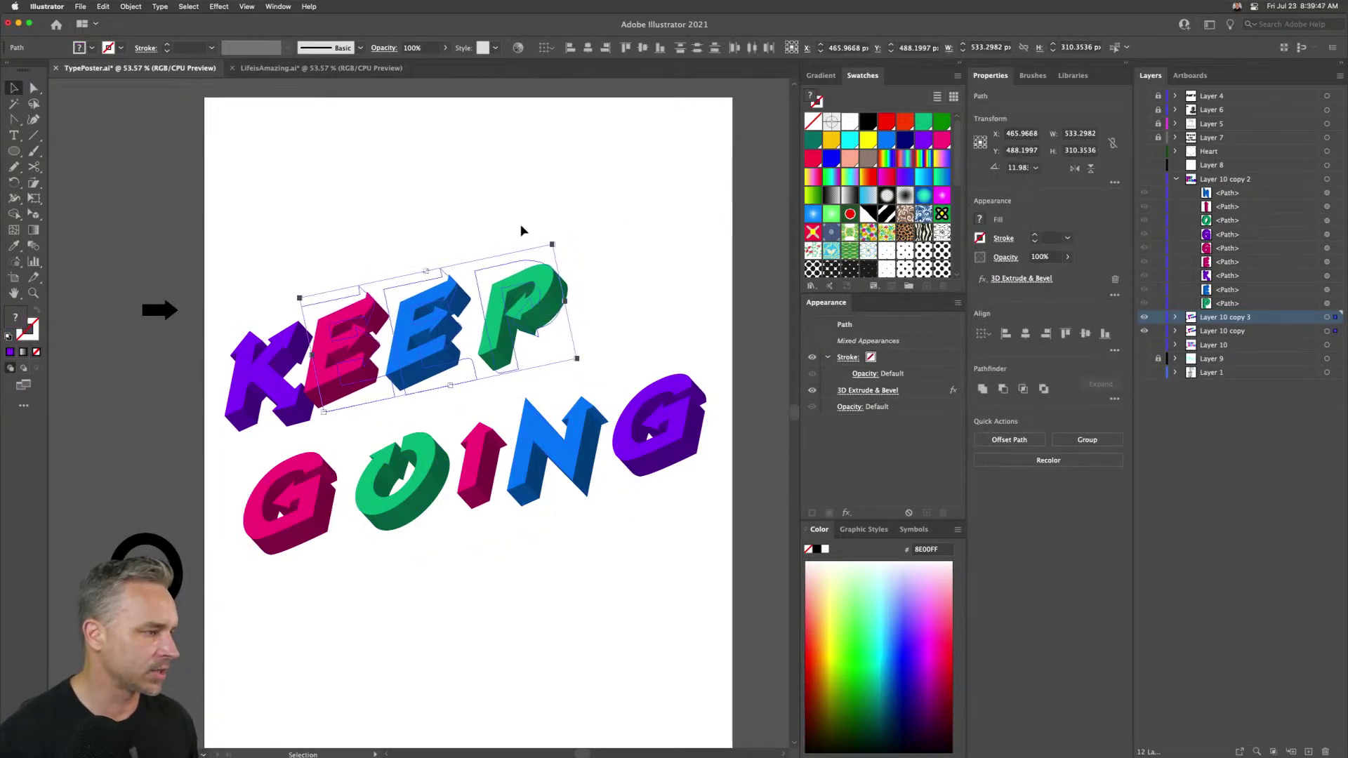
drag(413, 211, 590, 343)
key(shift+Left)
key(shift+Left)
key(shift+Left)
key(shift+Left)
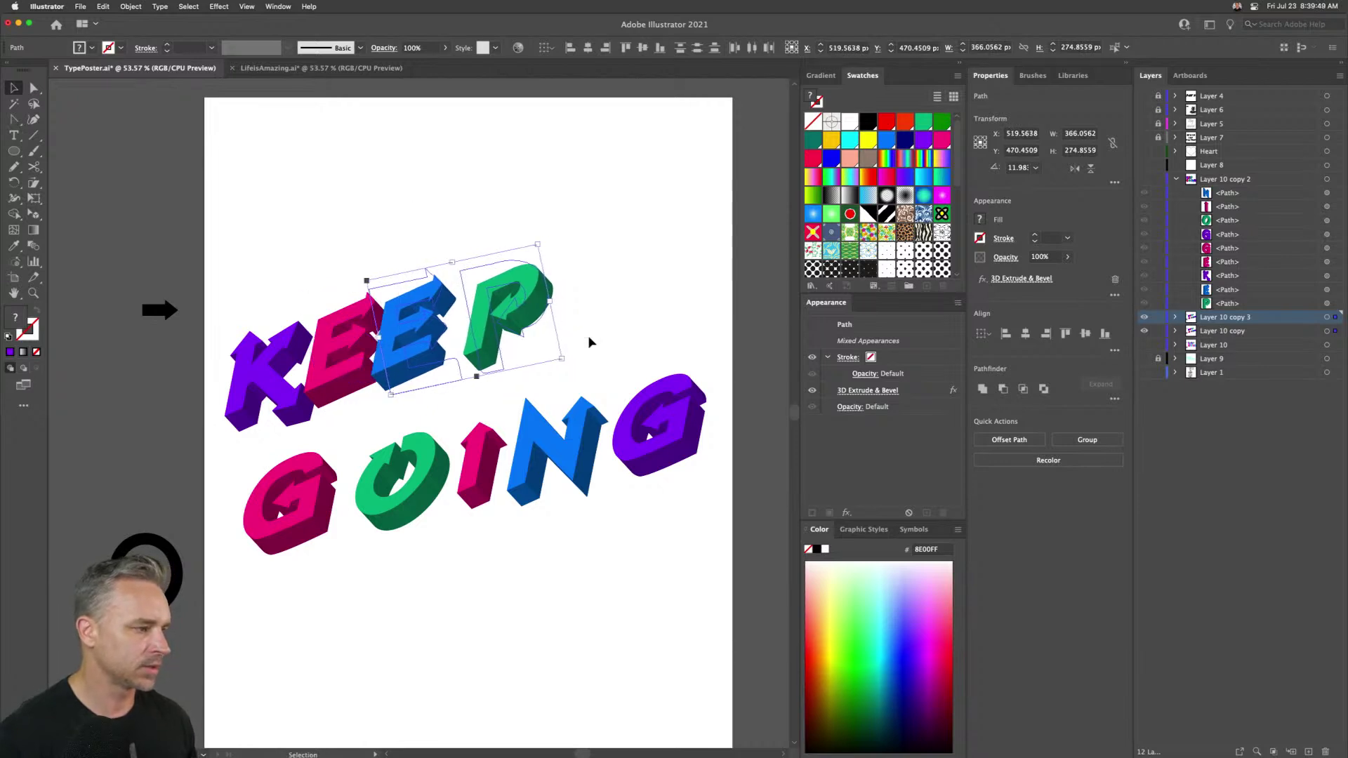
drag(476, 186, 546, 331)
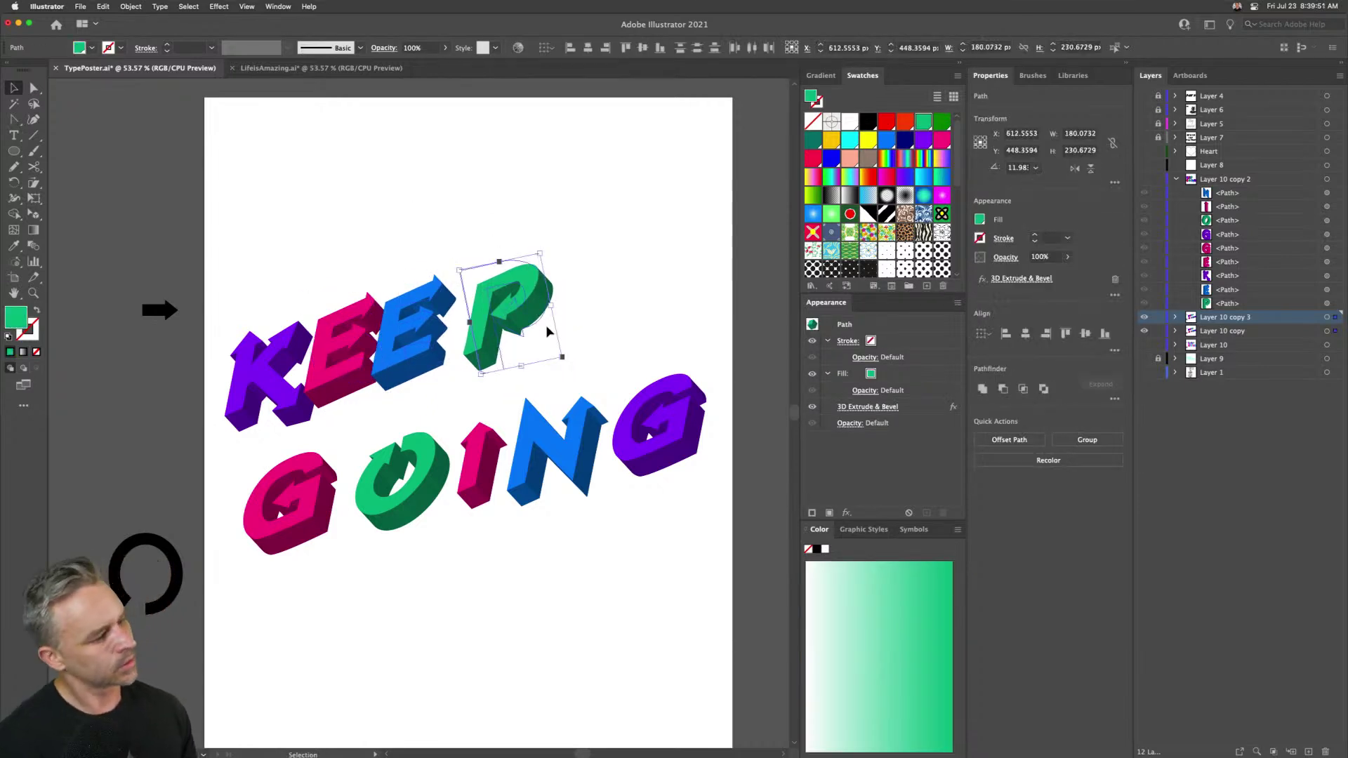
- Undo the letter spacing nudges in KEEP and deselect everything
key(super+z)
key(super+z)
key(super+z)
key(super+z)
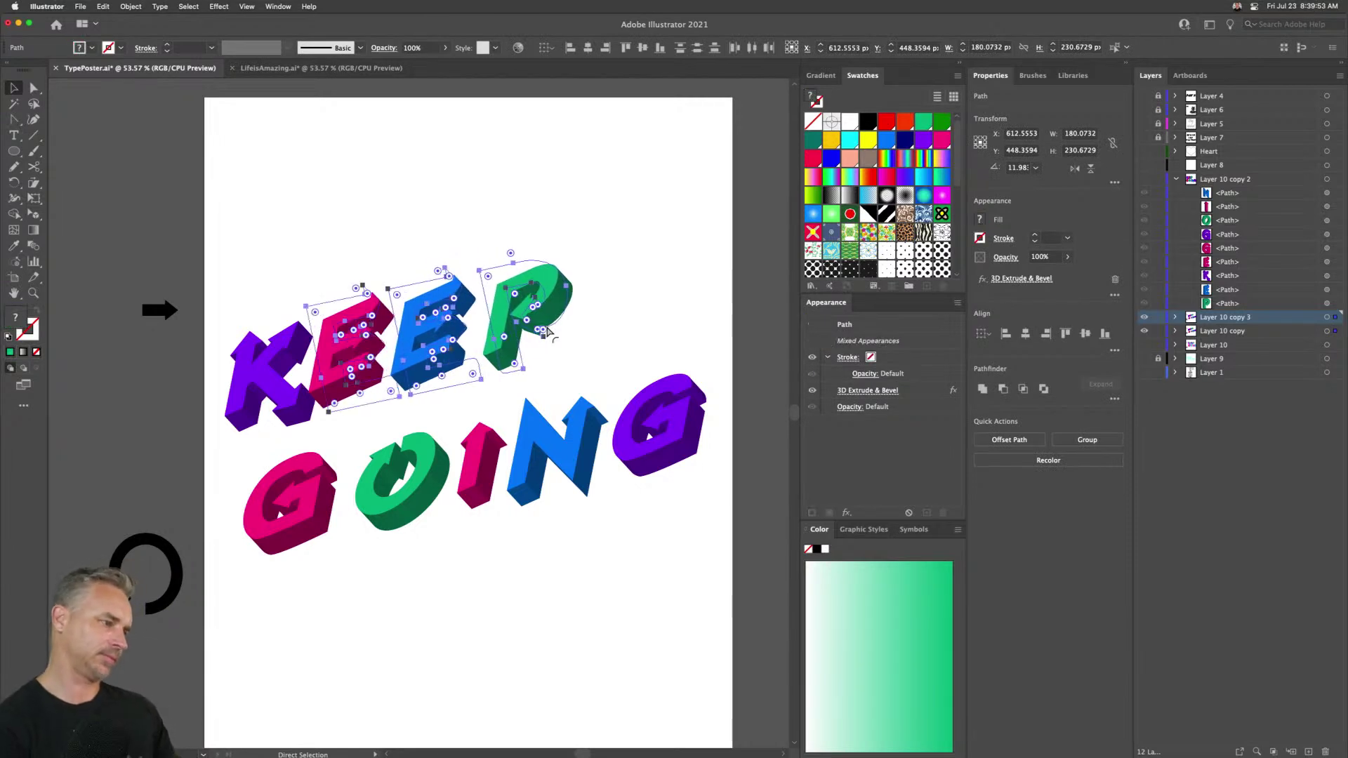
key(v)
click(417, 205)
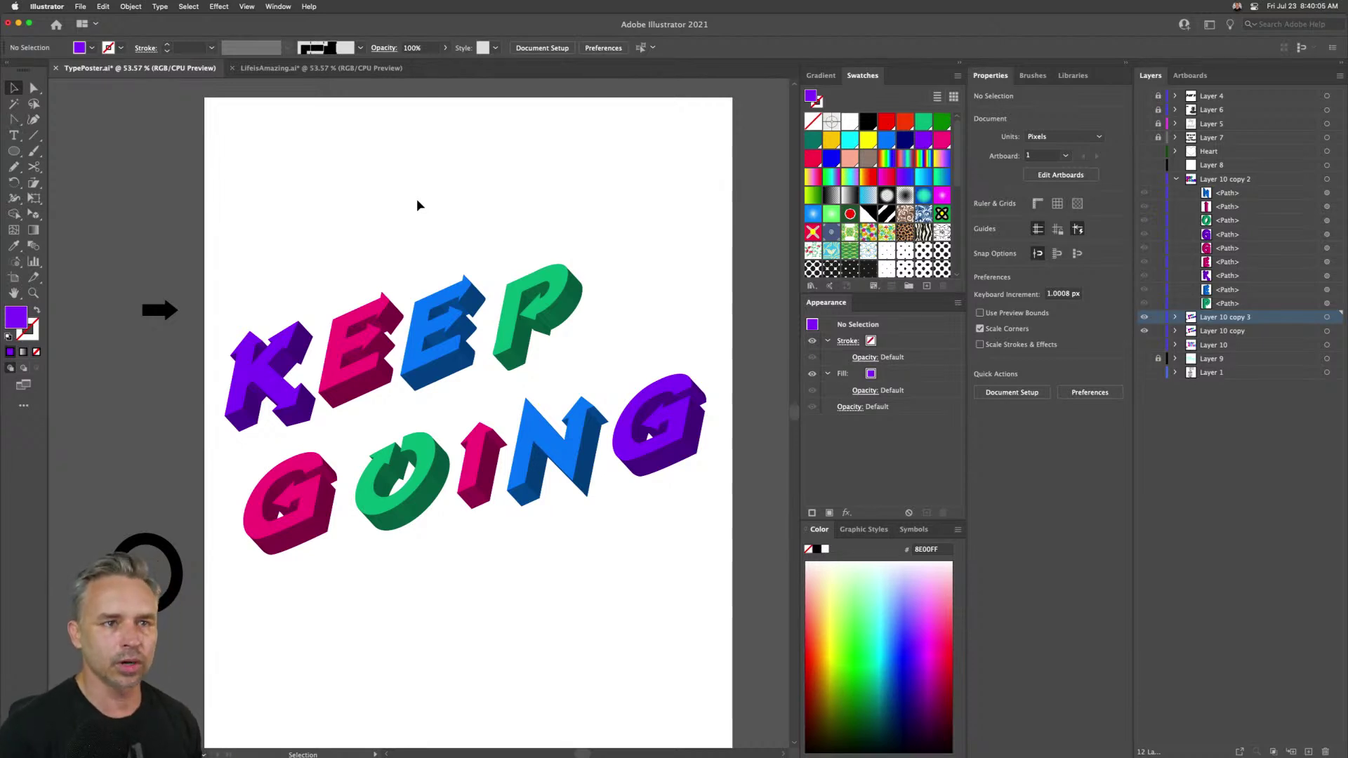
- Set the extrude depth of all the KEEP GOING letters to 1000 pt
drag(280, 235, 642, 625)
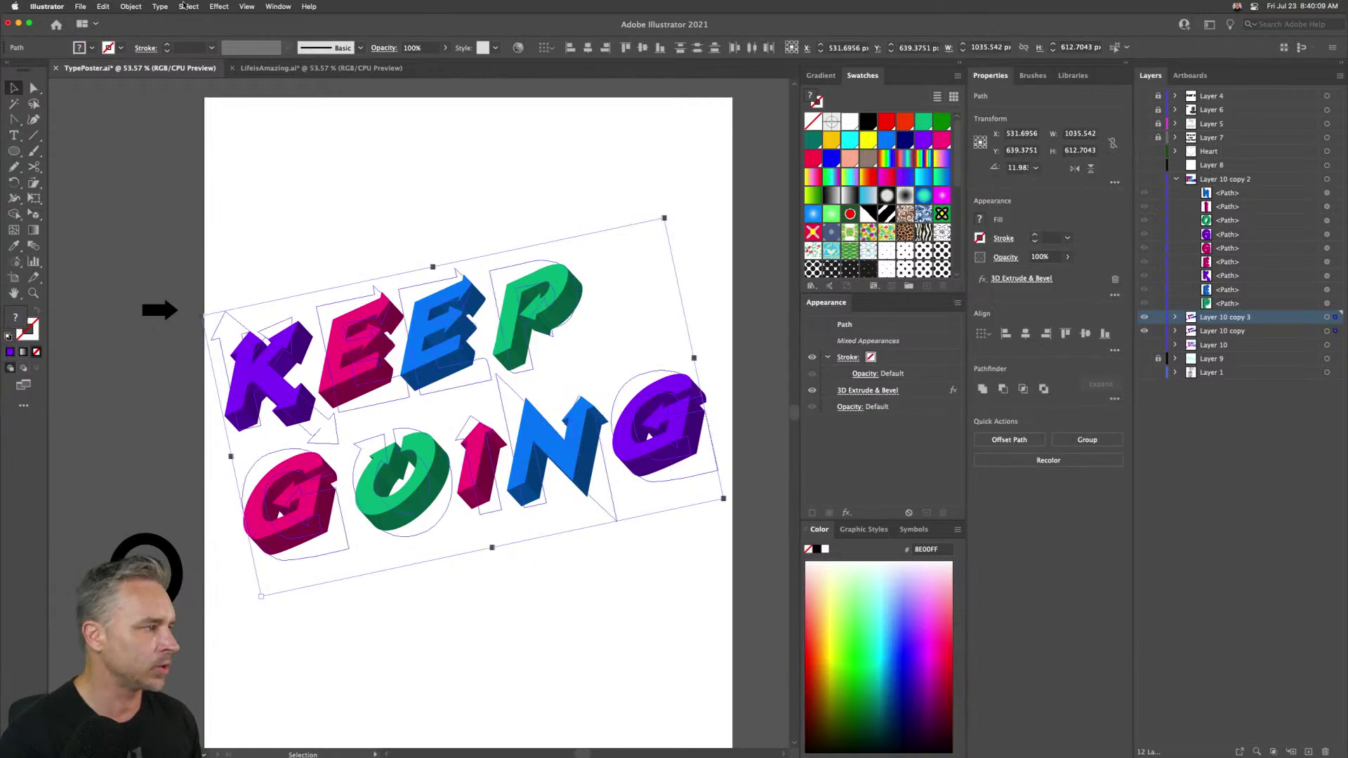
click(1004, 280)
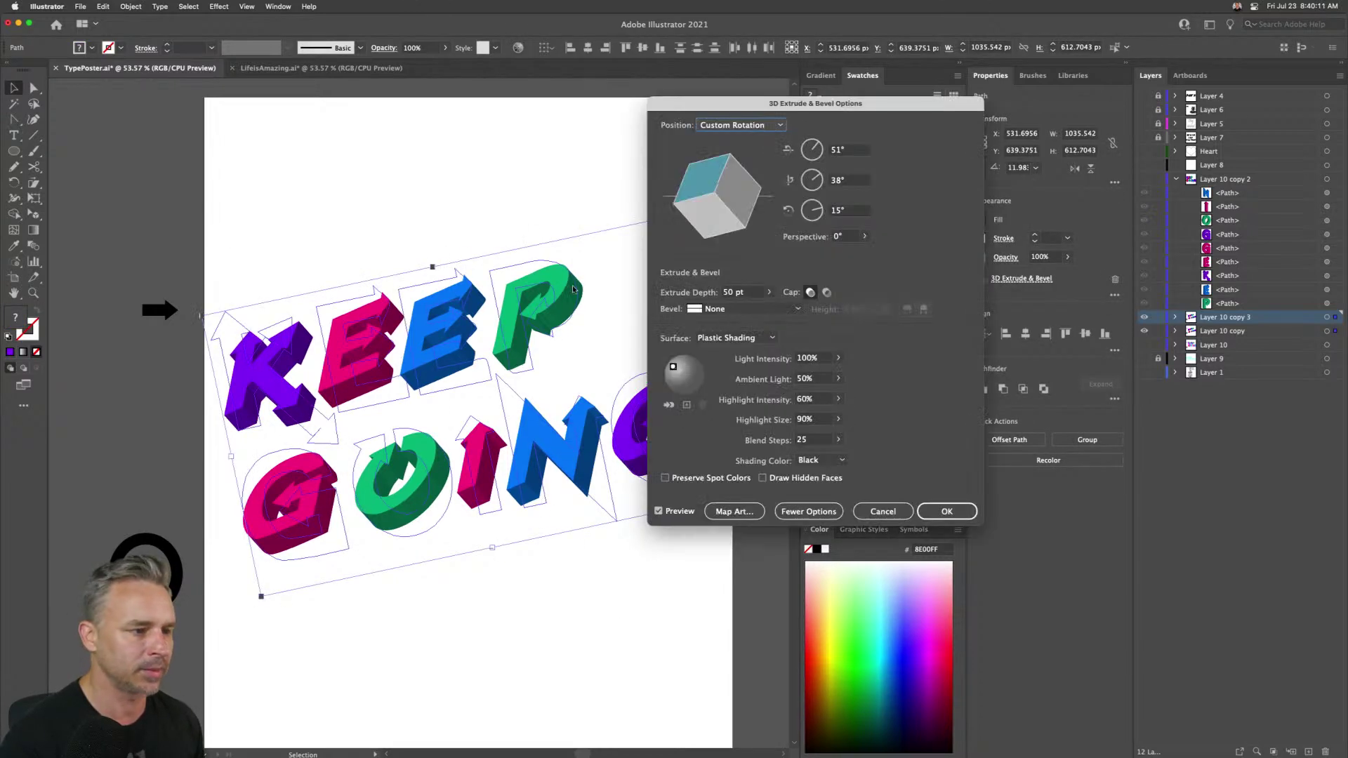
click(731, 294)
text(1)
key(Tab)
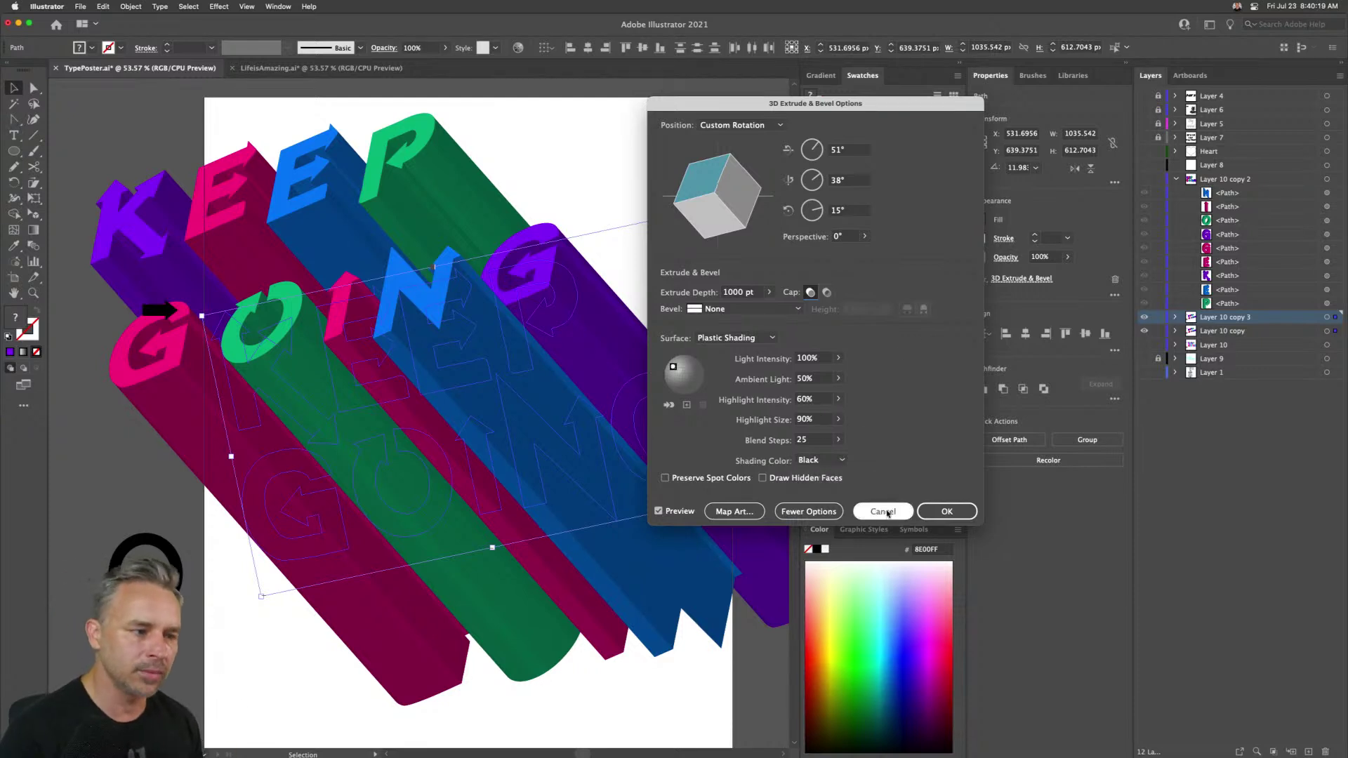
click(929, 511)
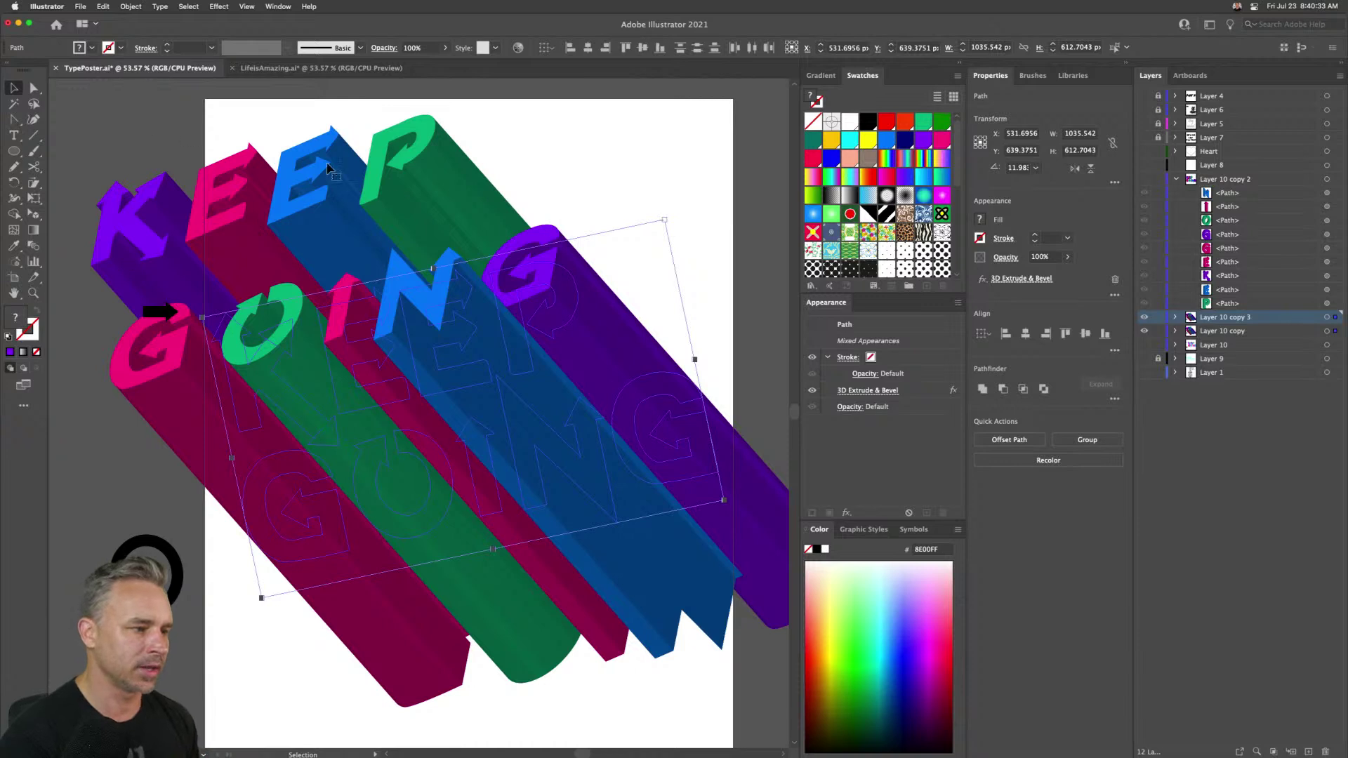
- Rotate the extrusion of only the GOING letters to 28°, -16° and 0°, with the light at the upper right of the lighting sphere
drag(495, 336, 621, 513)
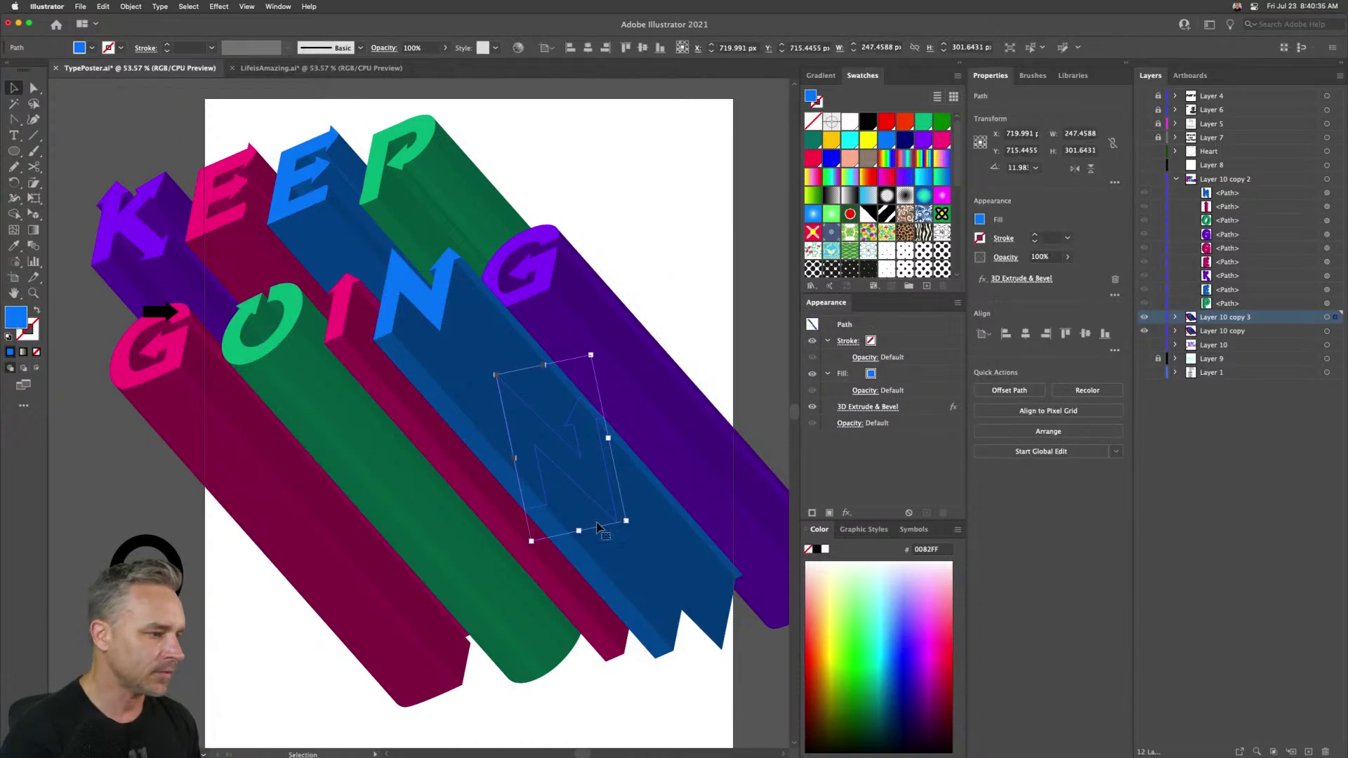
shift+click(688, 453)
shift+click(405, 508)
shift+click(297, 548)
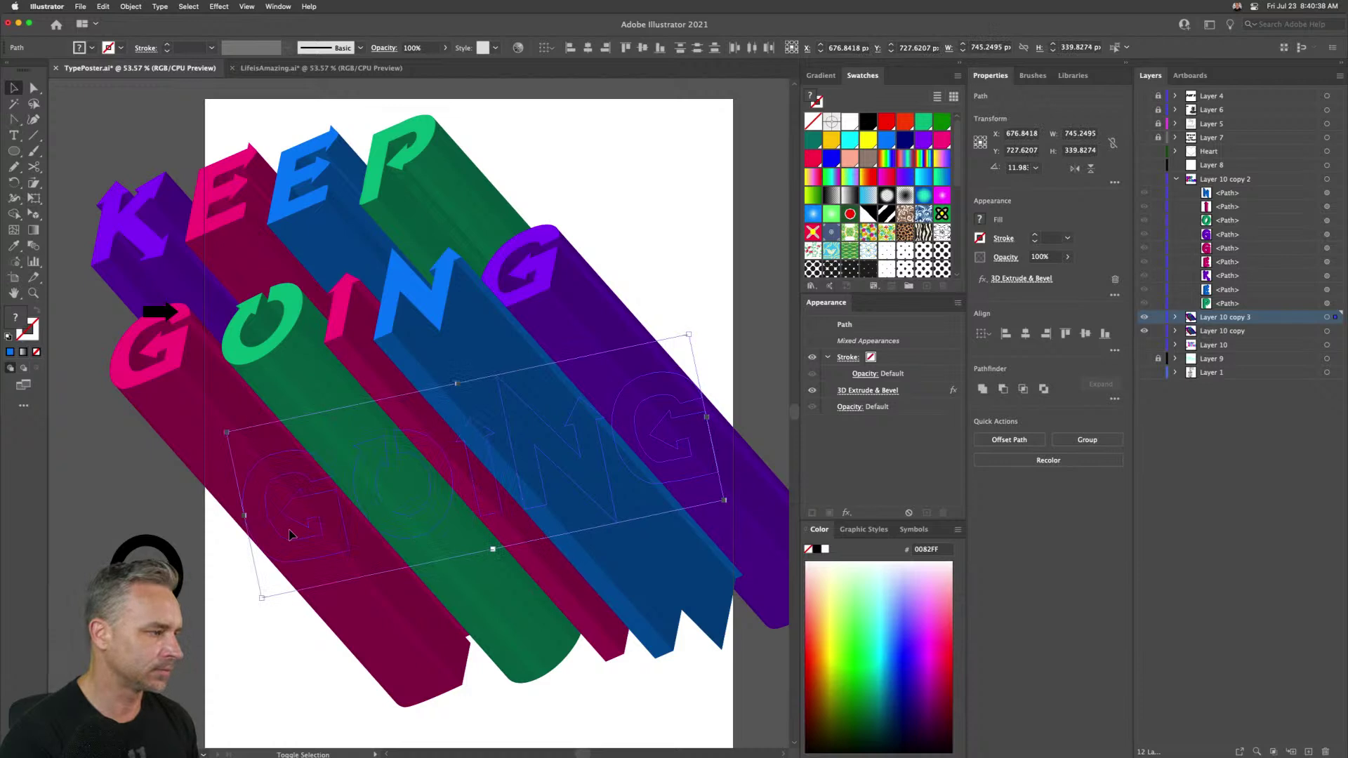
click(1016, 279)
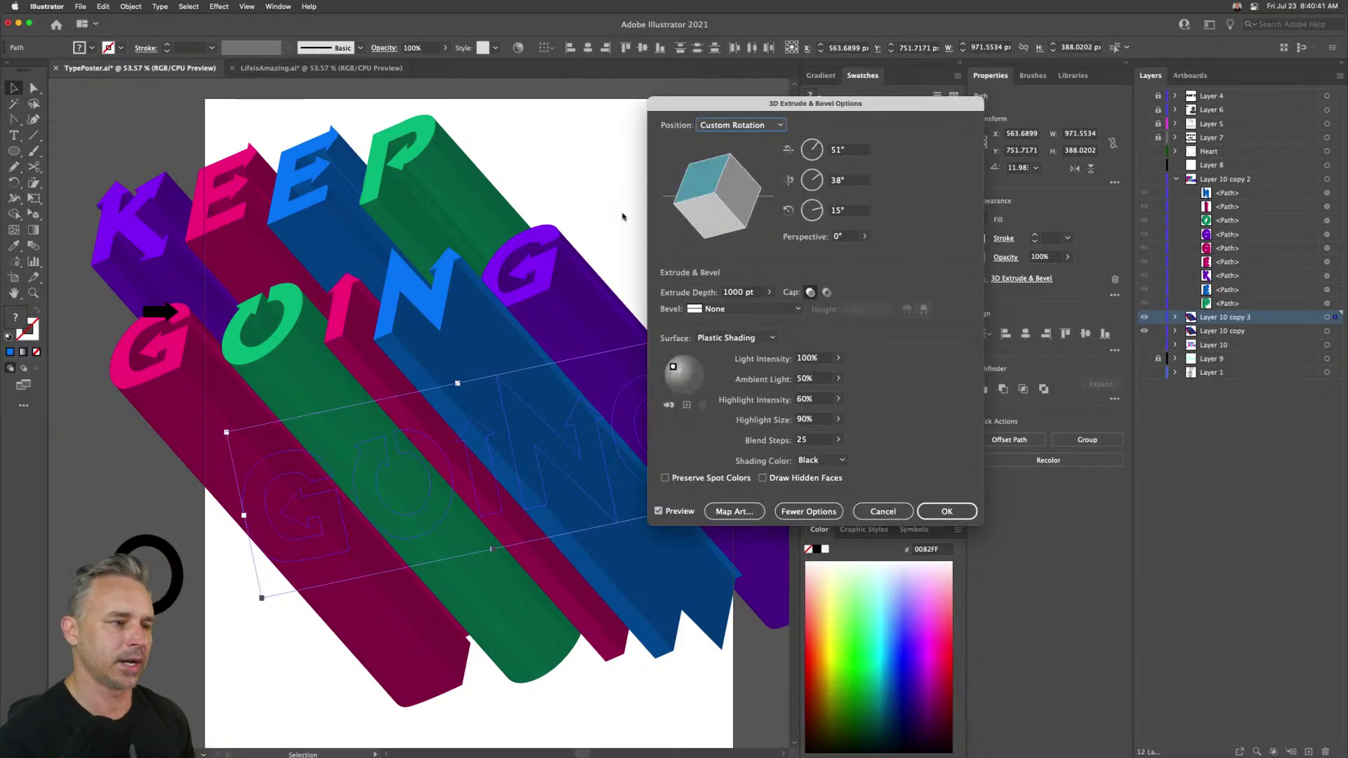
drag(697, 182, 879, 129)
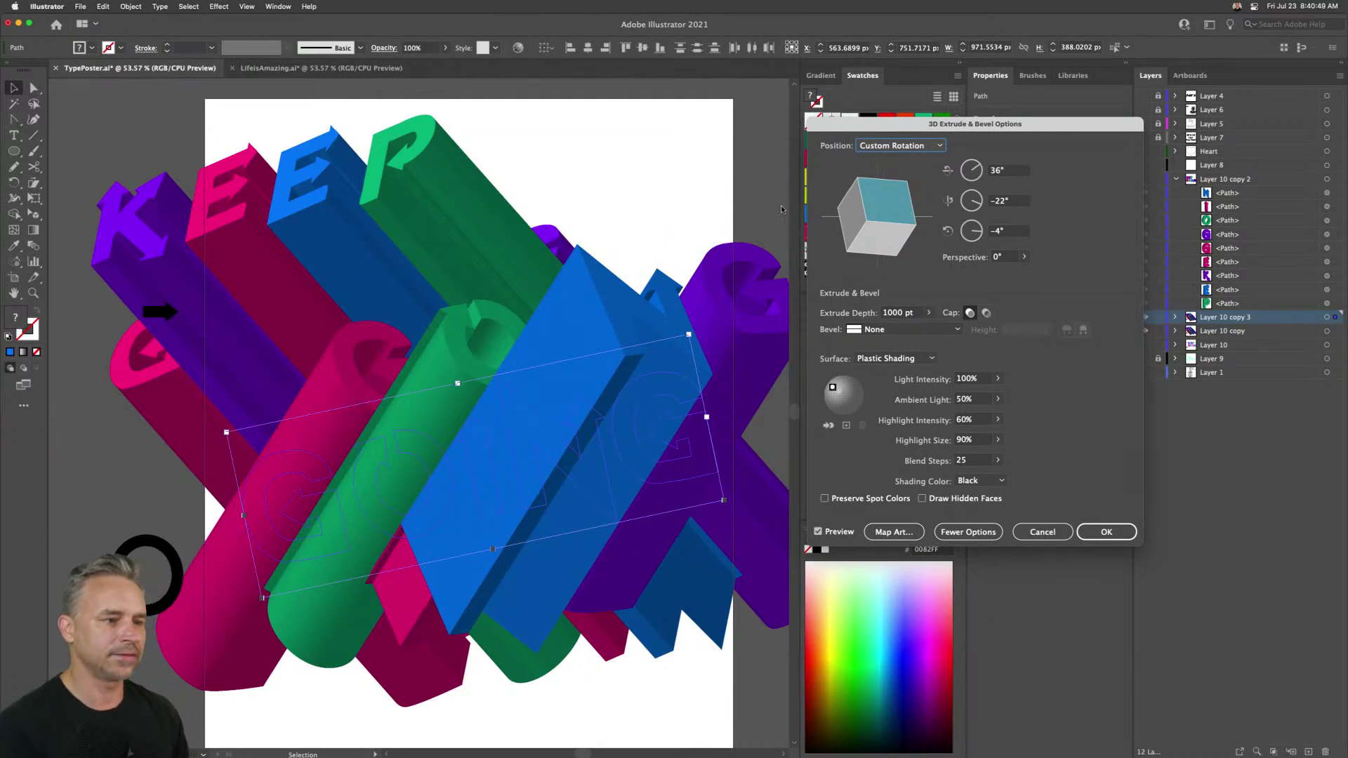
drag(832, 388, 854, 387)
drag(854, 226, 877, 203)
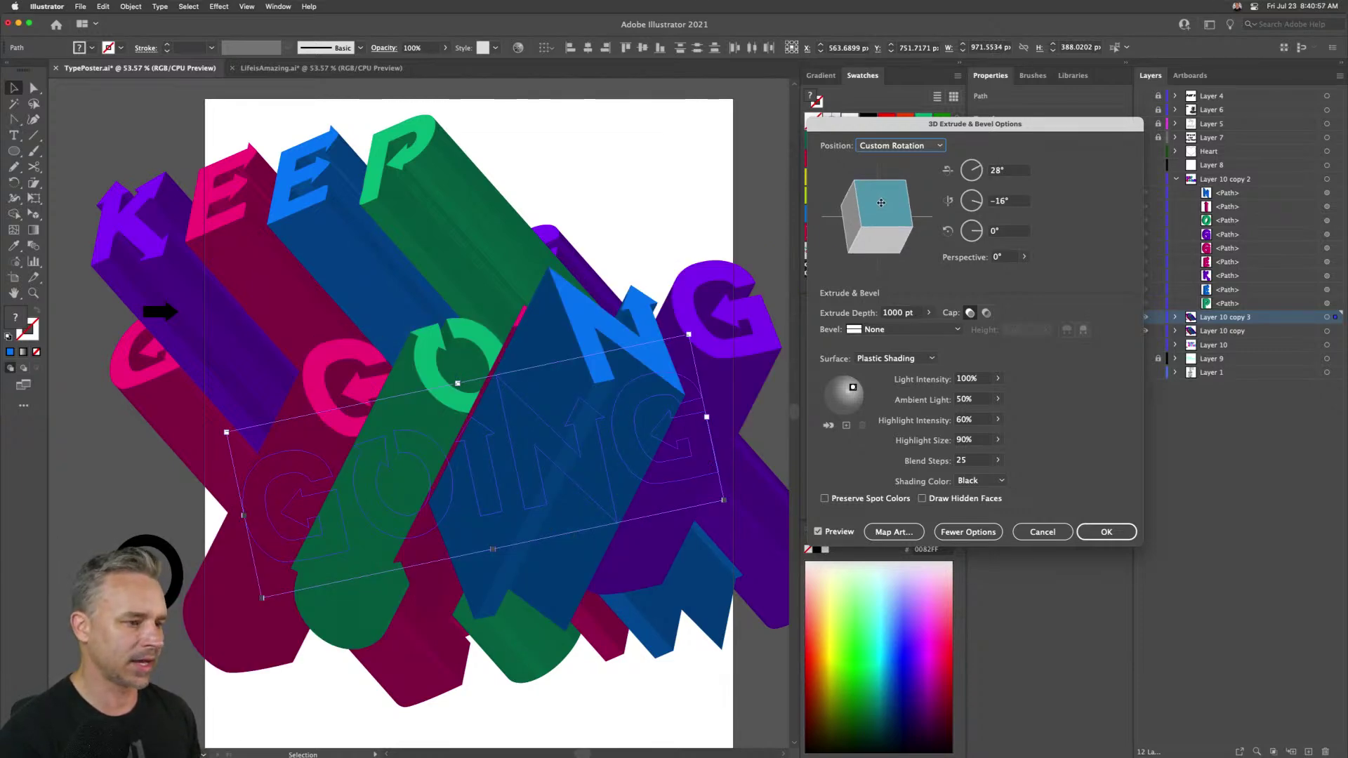
- Set the extrude depth of the GOING letters to 2000 pt and move them about 132 px left and 241 px down
click(912, 313)
text(200)
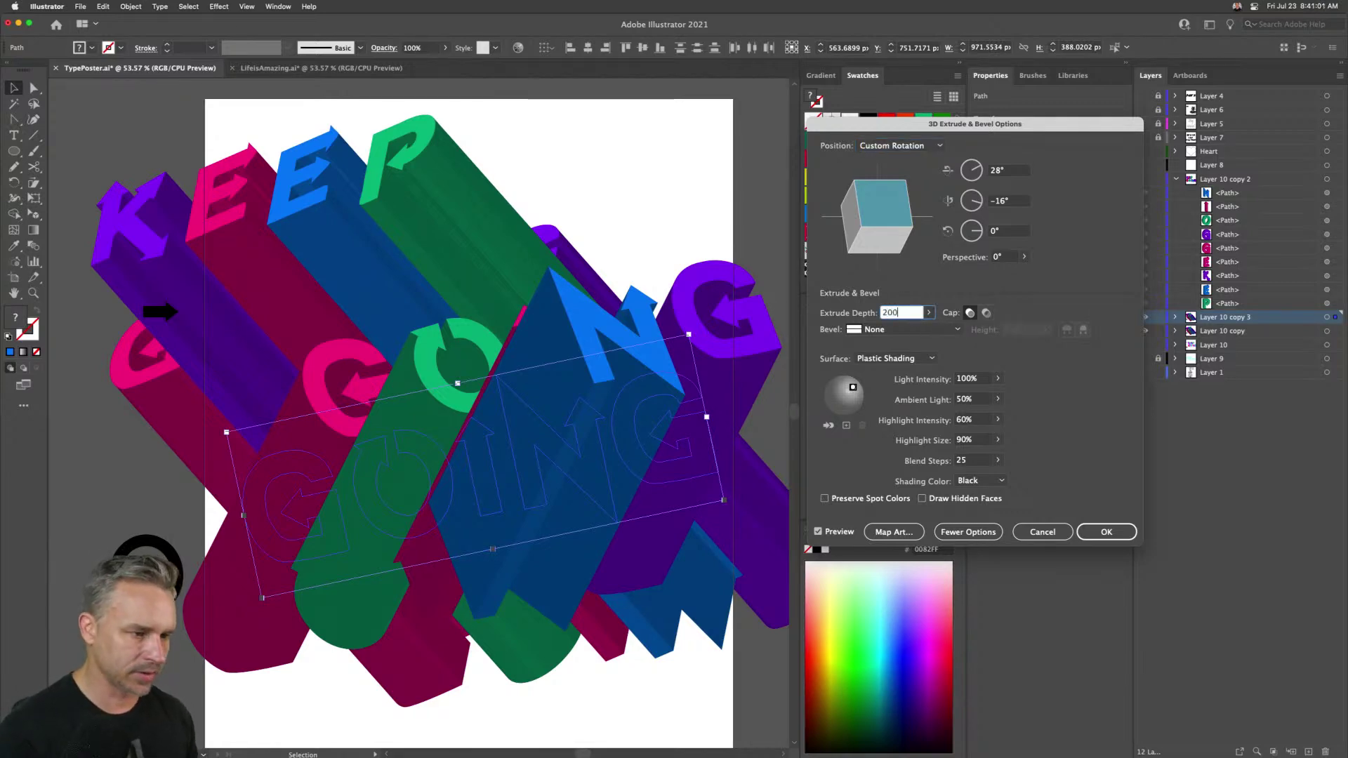
text(0)
click(1107, 532)
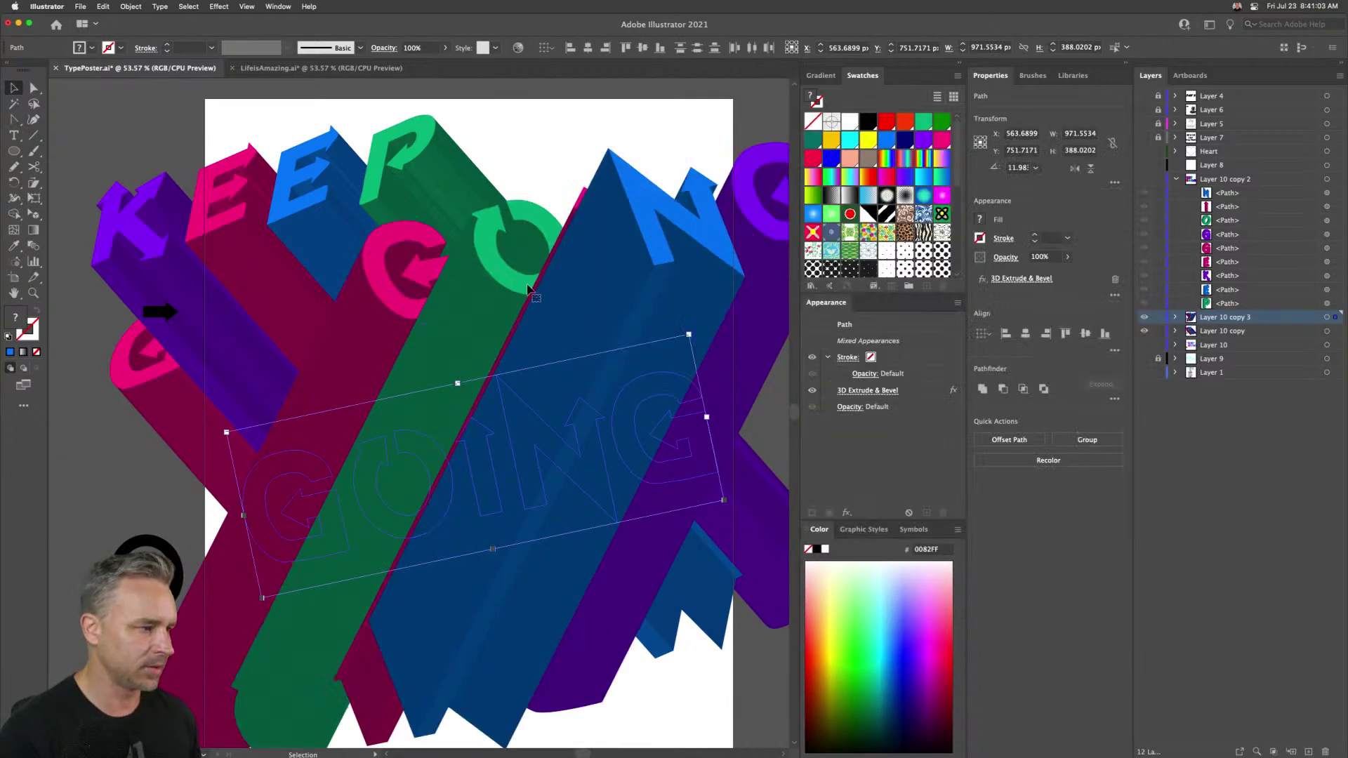
drag(541, 435, 478, 552)
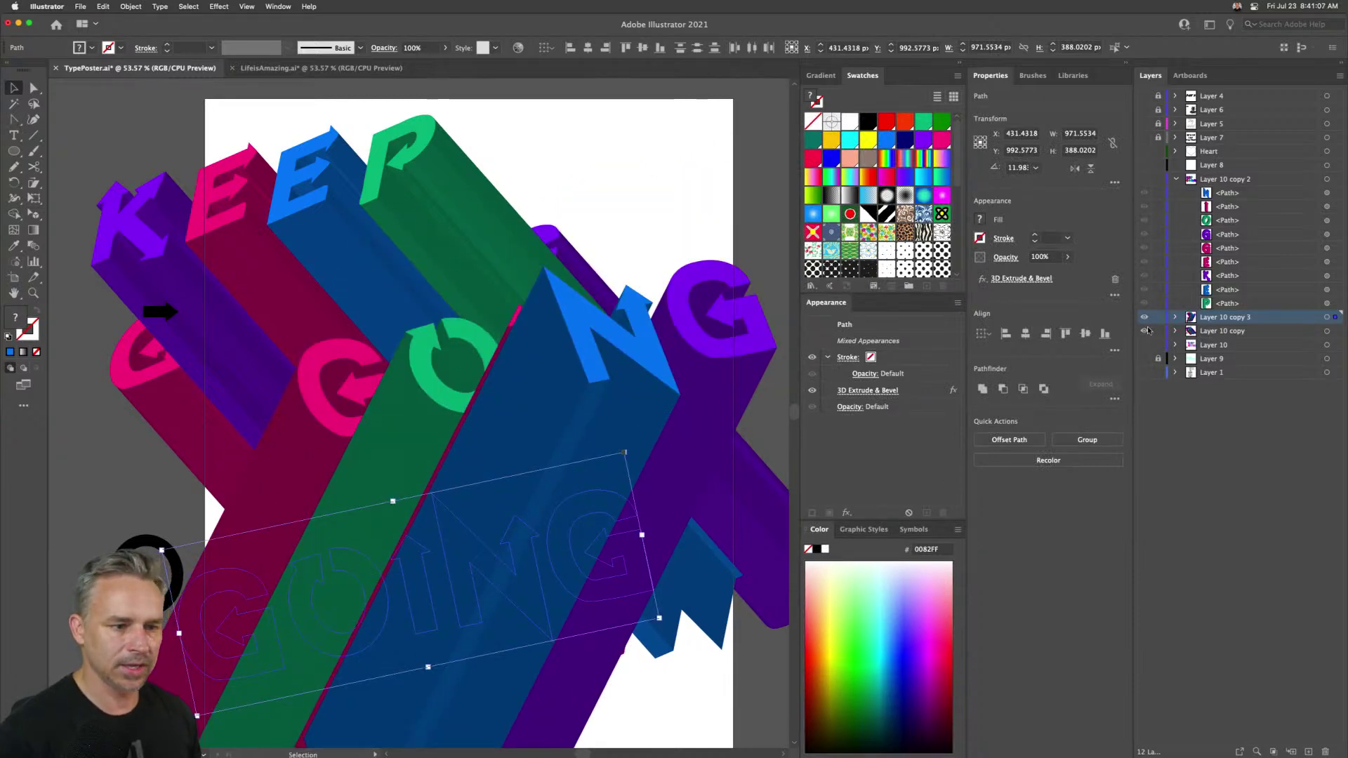
- Expand Layer 10 copy 3 and delete the stray black arrow and black ring beside the artboard
click(1175, 317)
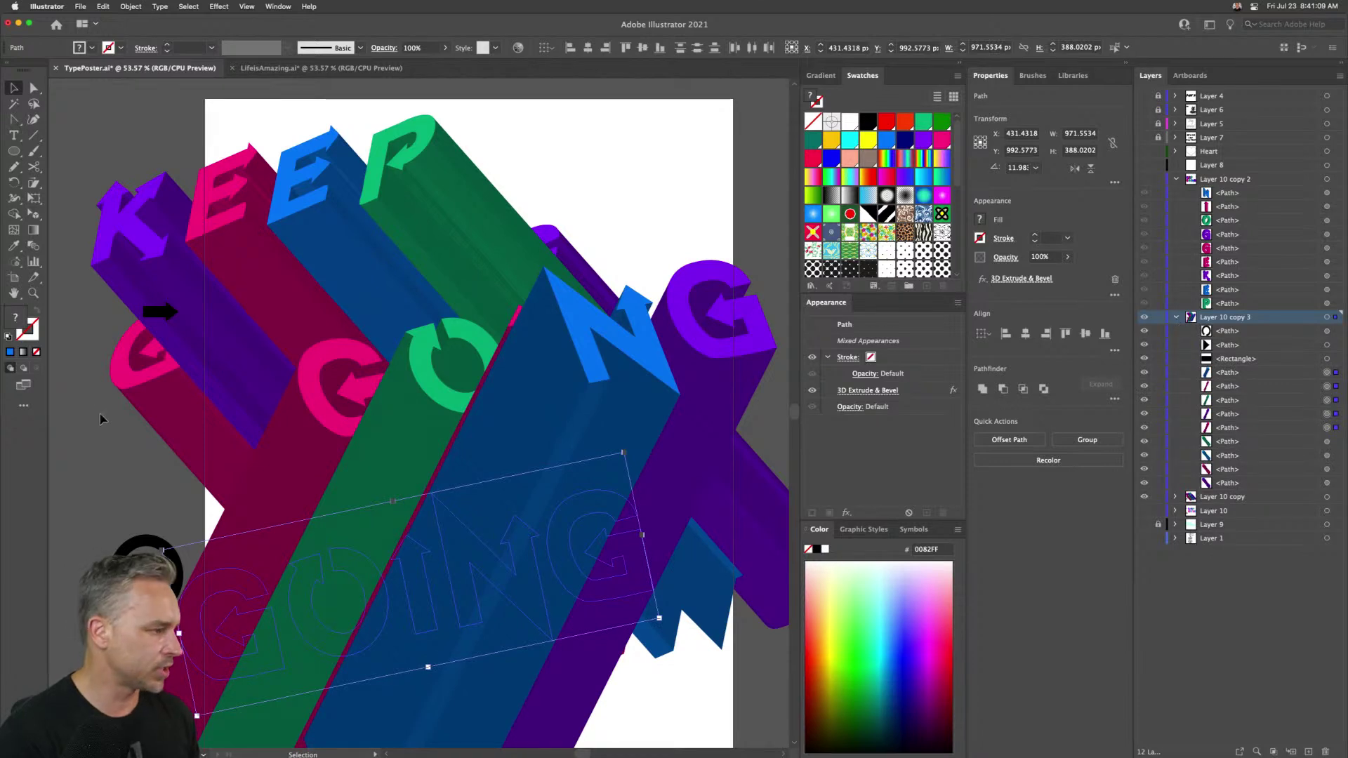
click(151, 314)
key(Delete)
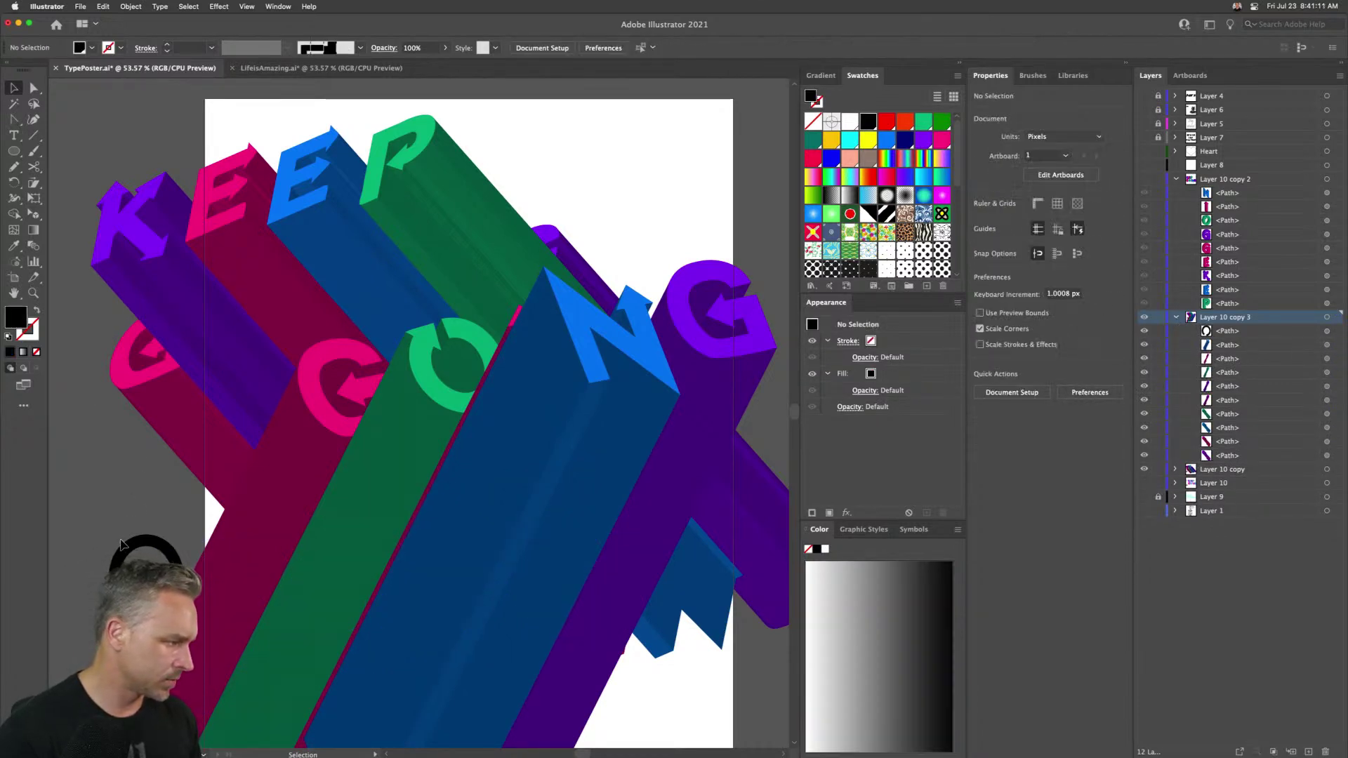
click(144, 542)
key(Delete)
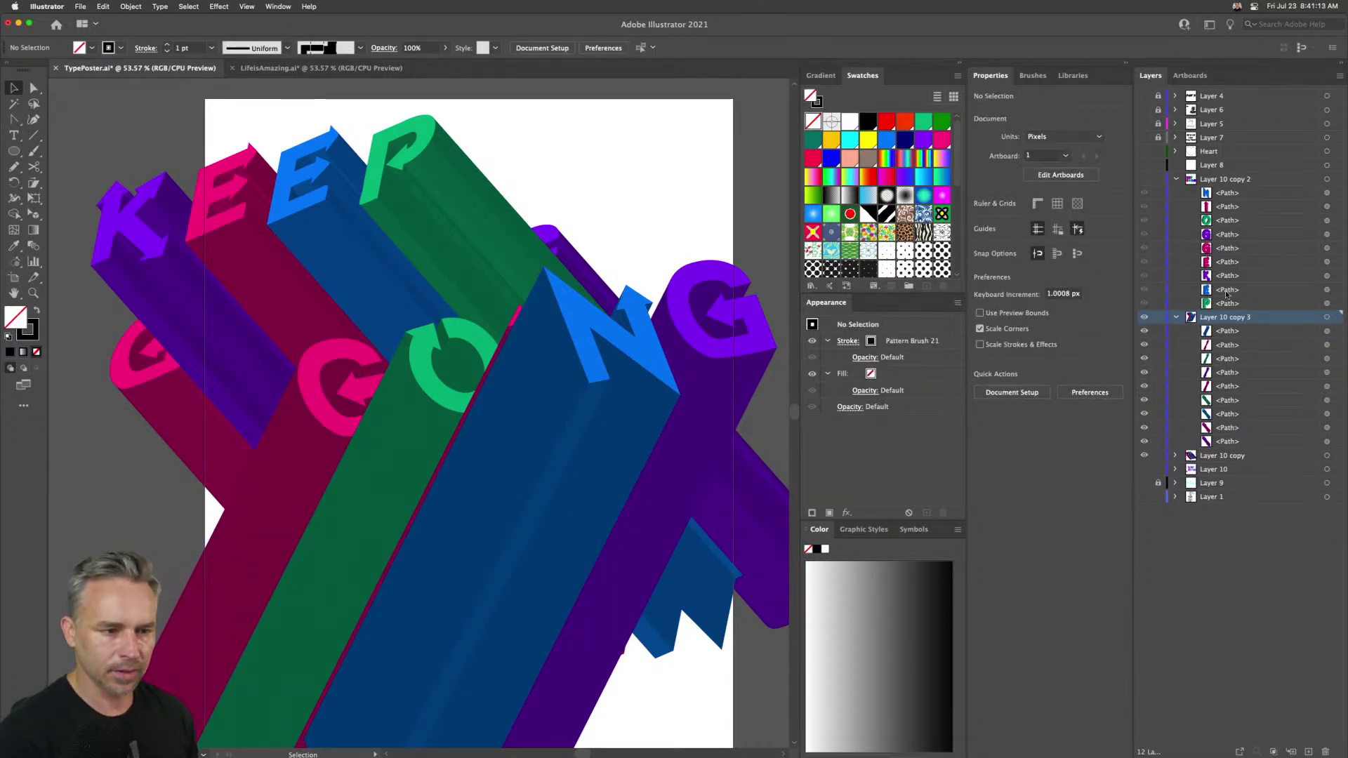
- Try bringing the pink G of GOING to the front of the stacking order in Layer 10 copy 3
click(246, 618)
click(1229, 386)
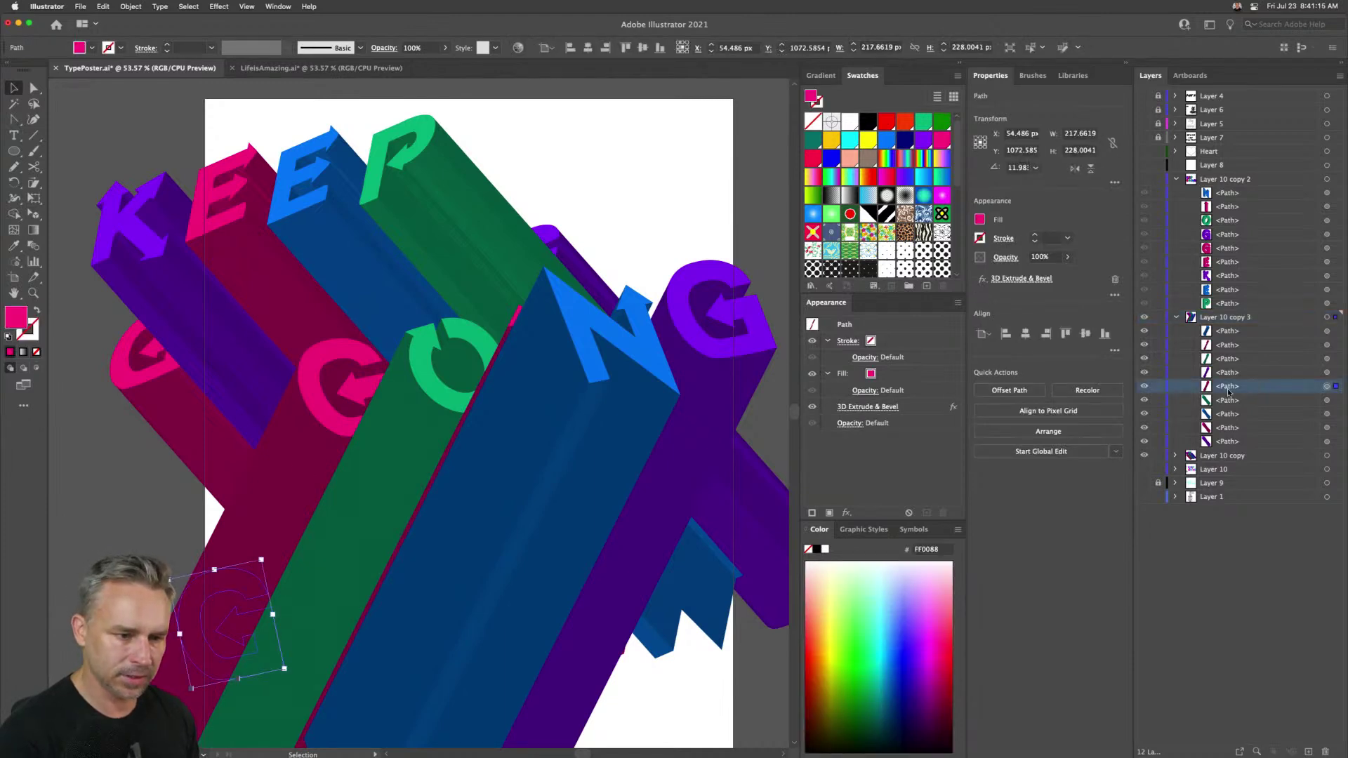
drag(1242, 388, 1243, 330)
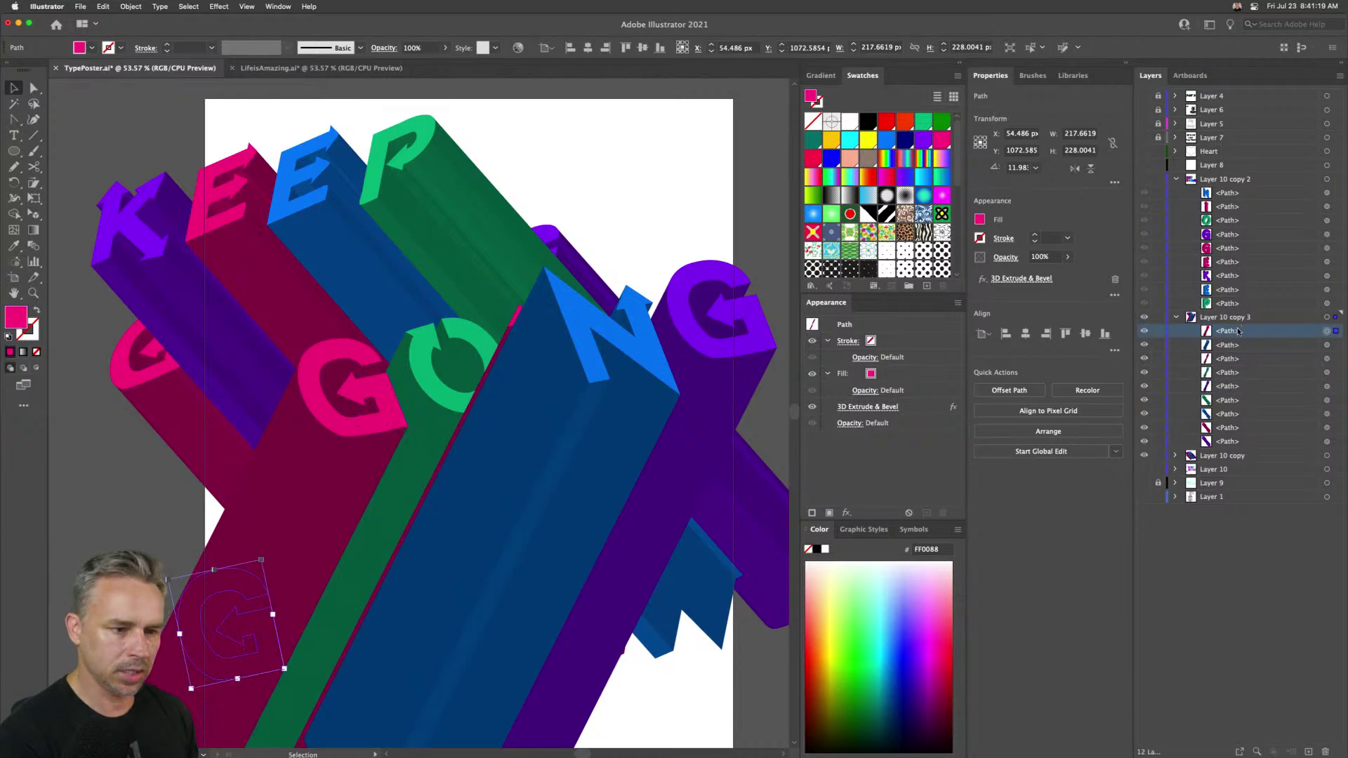
- Bring the pink I of GOING in front of the blue N at the top of Layer 10 copy 3
click(408, 409)
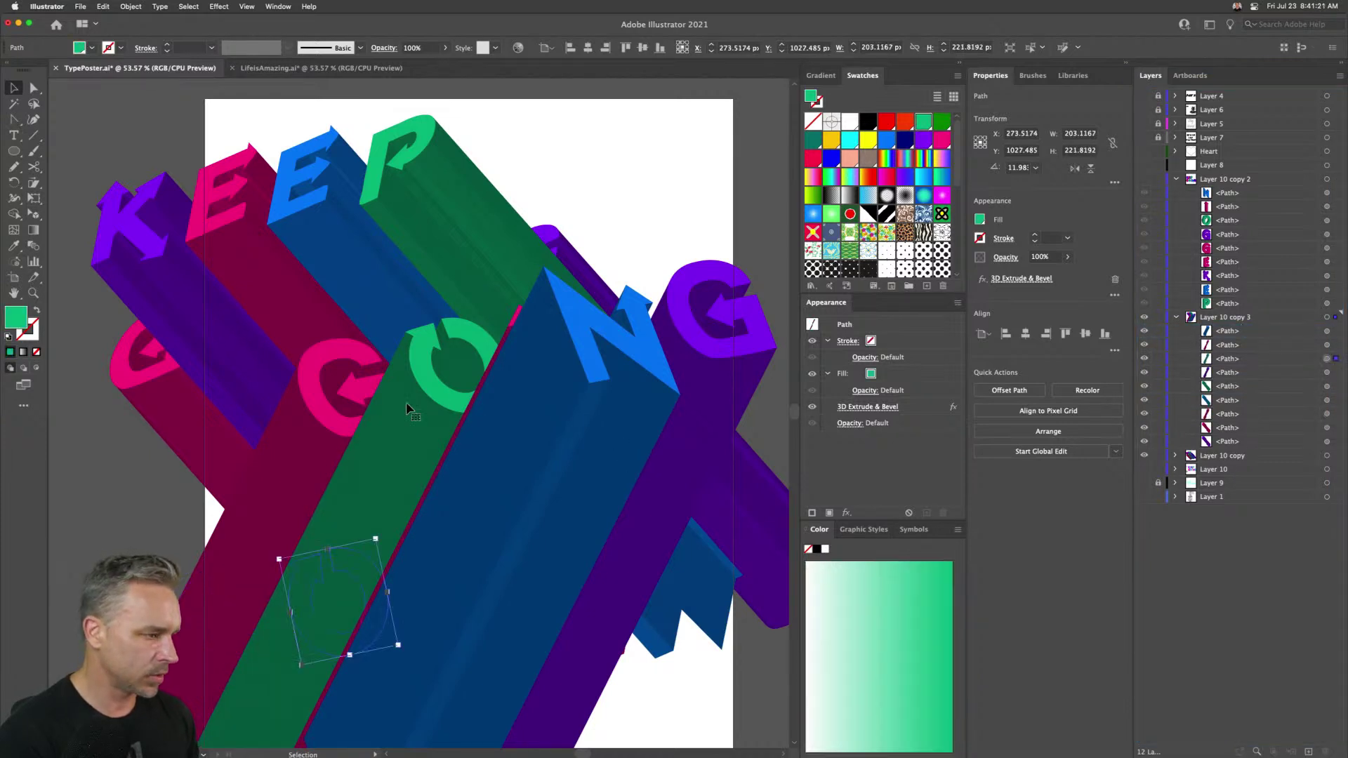
click(285, 468)
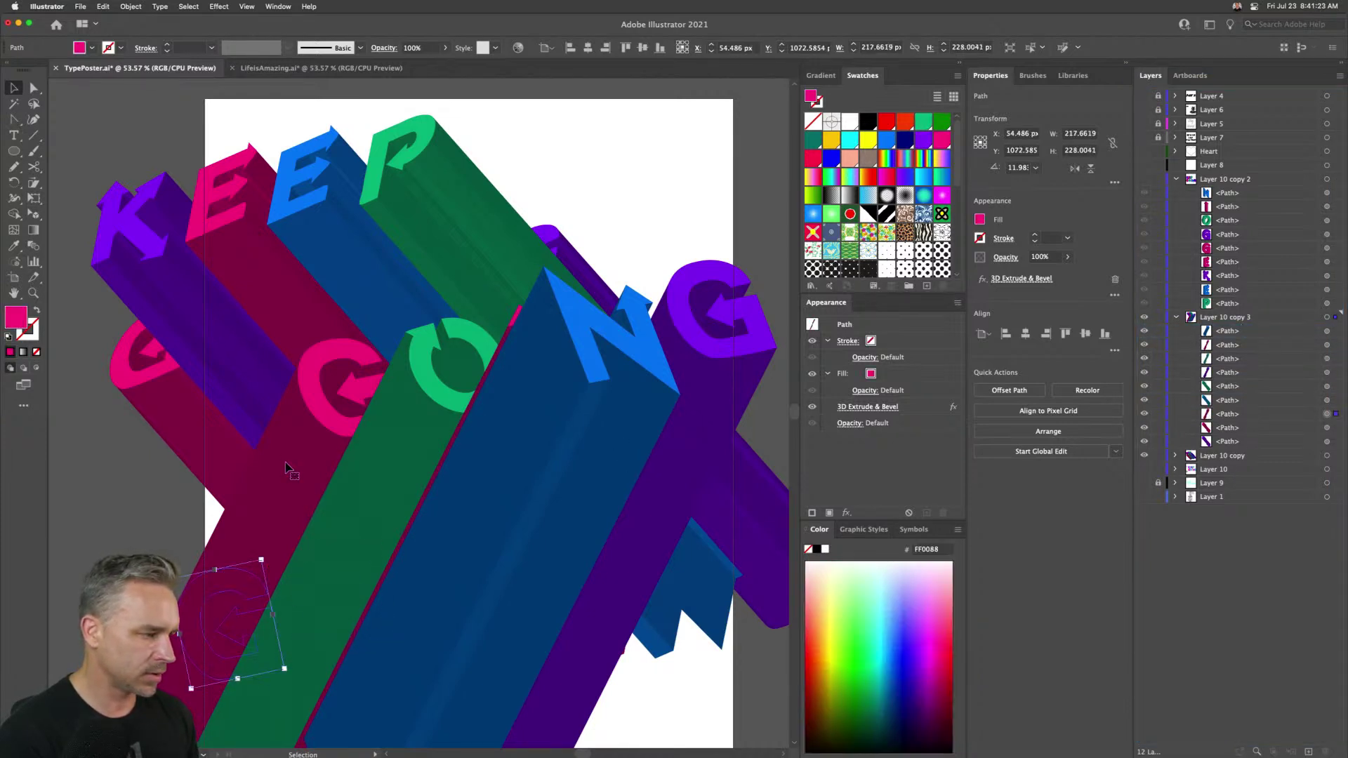
click(723, 336)
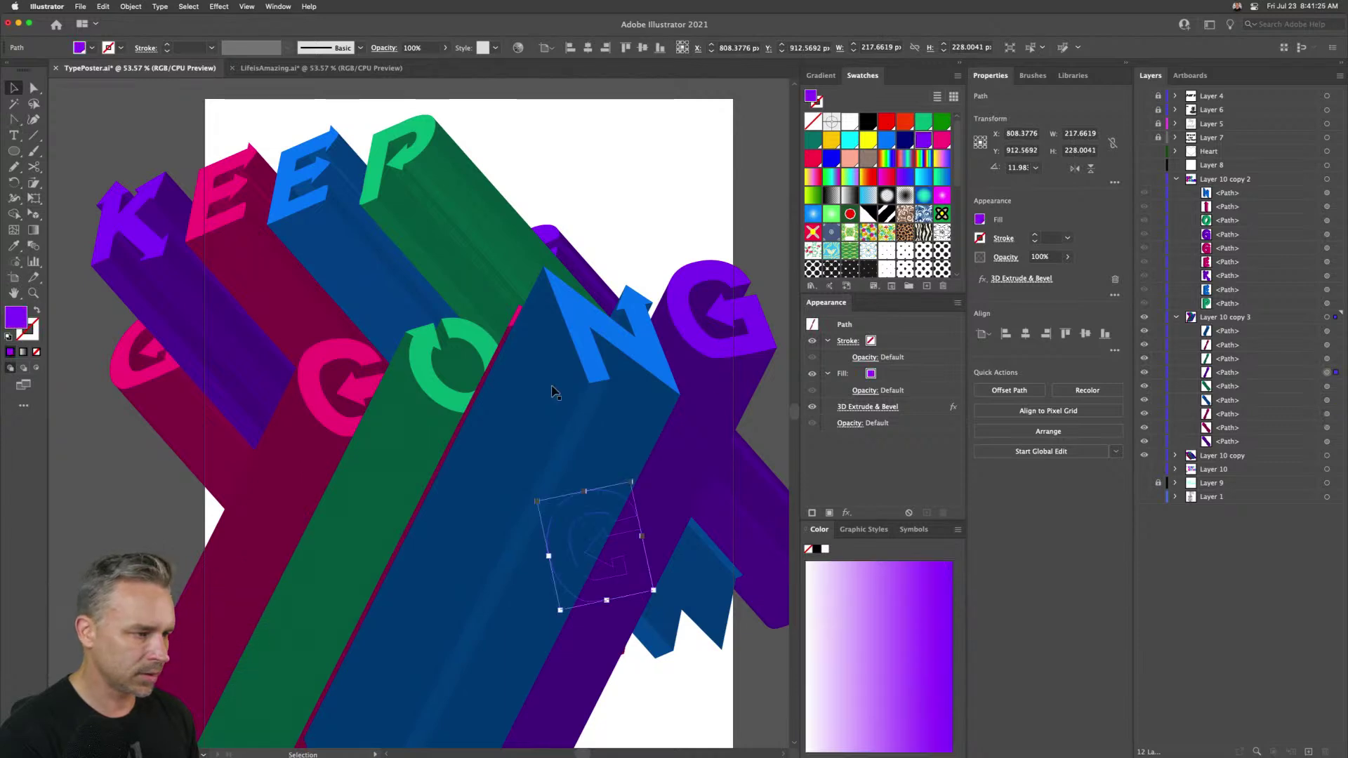
click(581, 404)
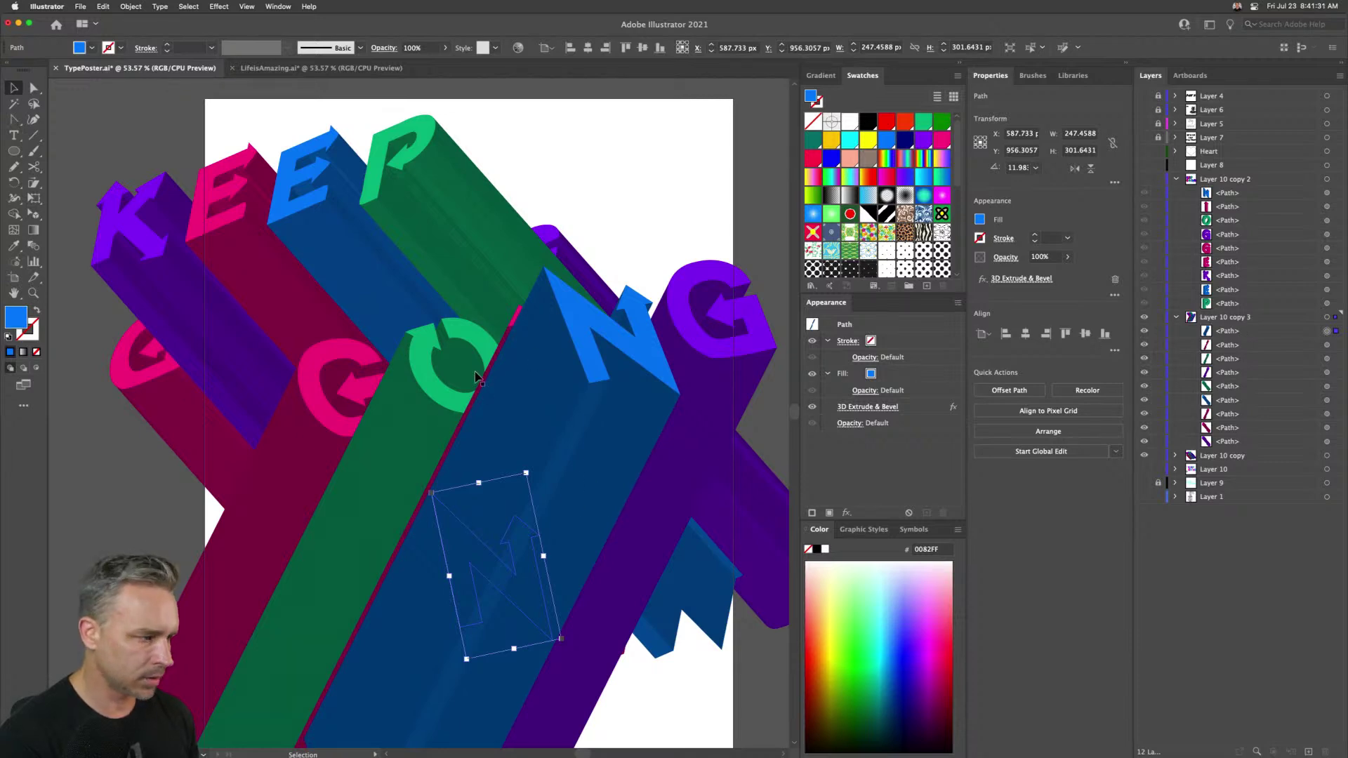
click(1229, 345)
drag(1240, 349, 1207, 337)
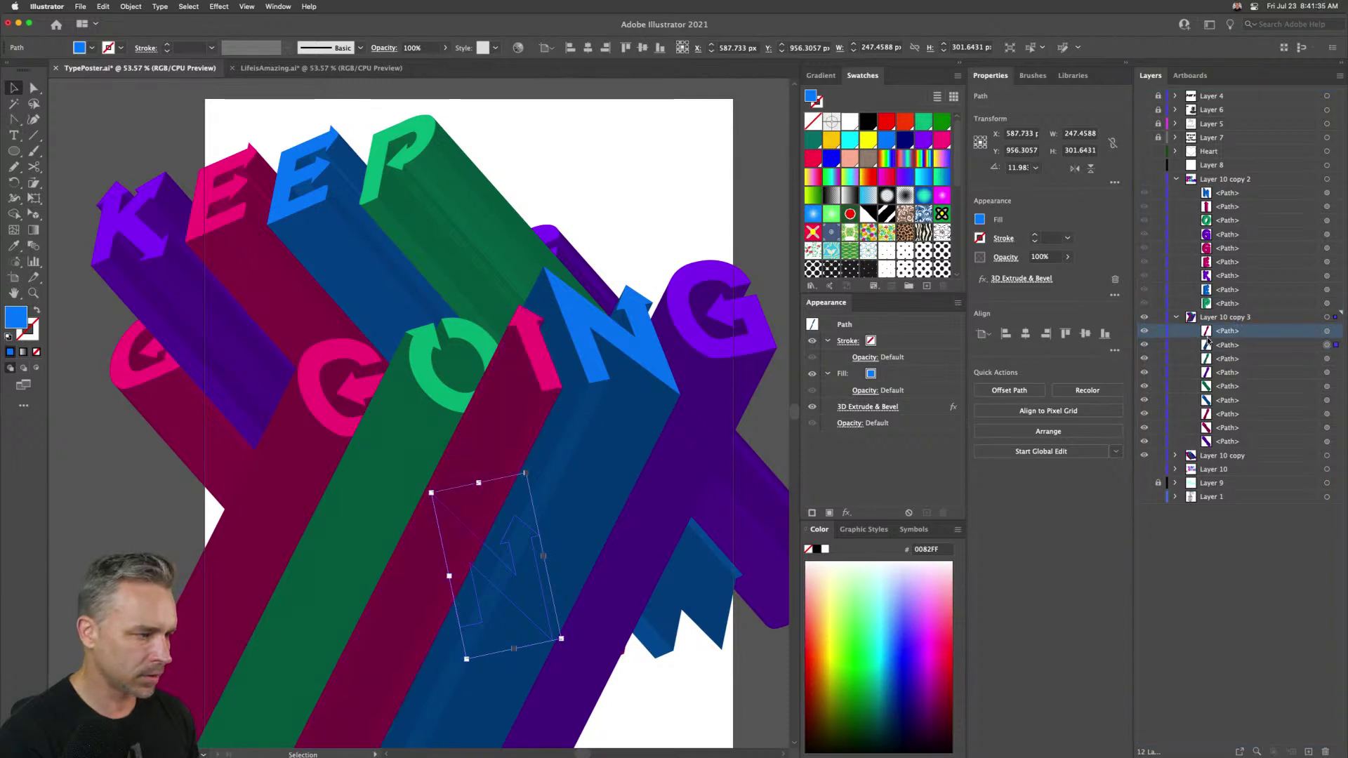
- Restack the GOING letters so the green O sits above the I and the first, pink G is frontmost
click(1226, 360)
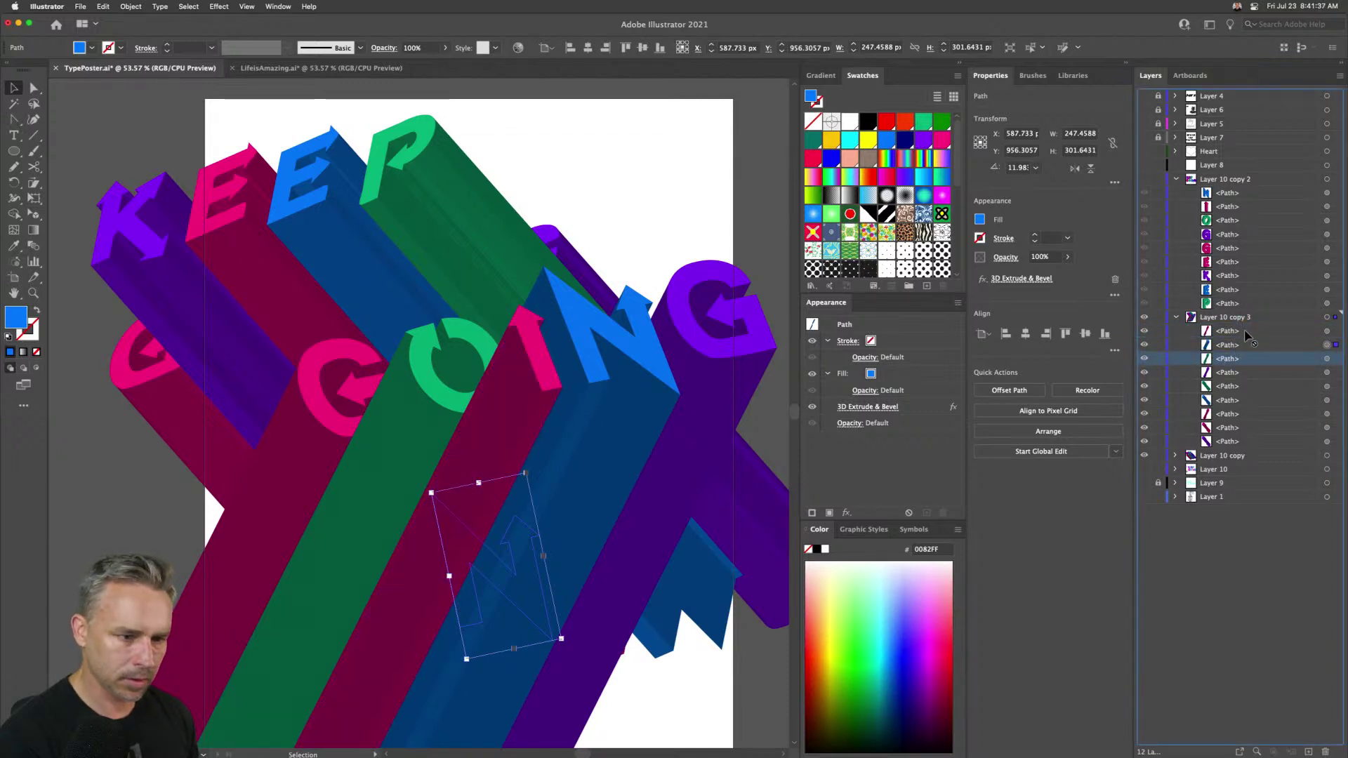
drag(1248, 338, 1247, 327)
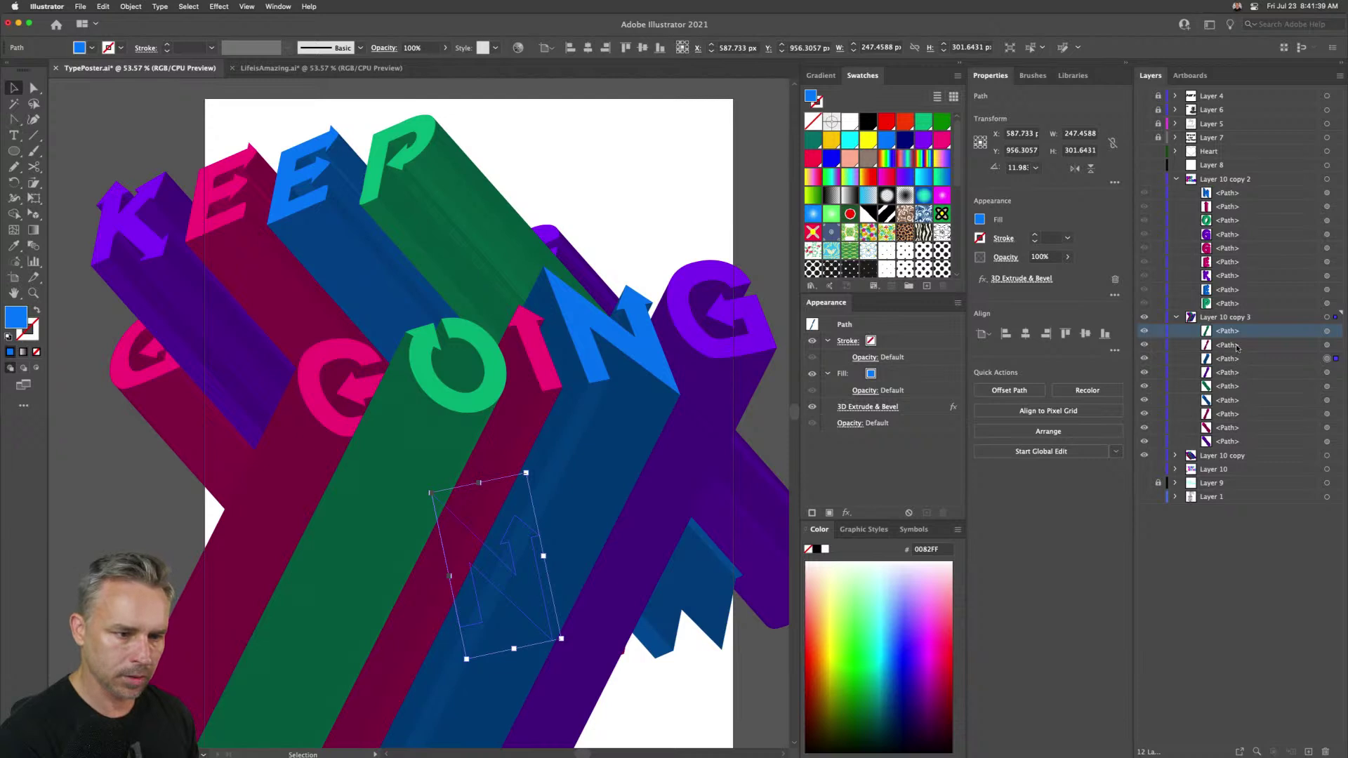
click(1327, 414)
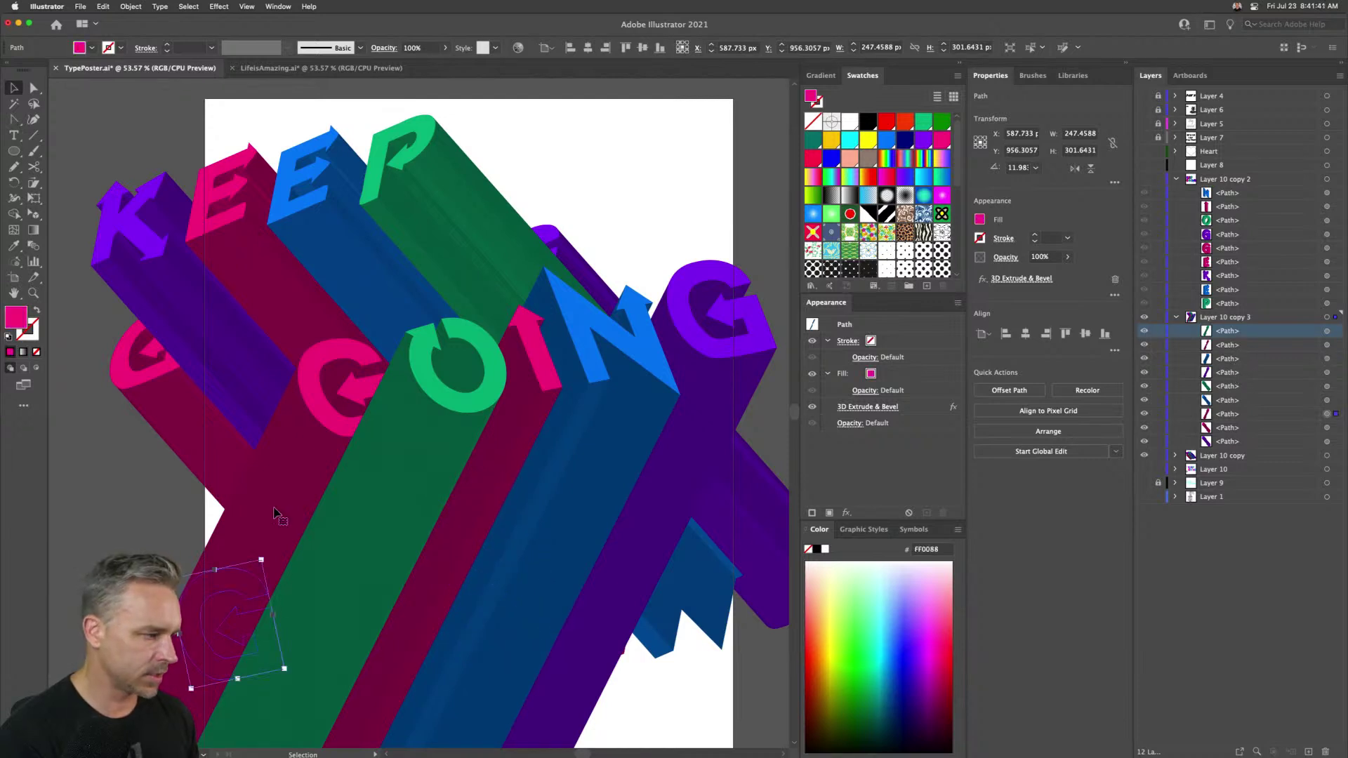
click(1242, 414)
drag(1255, 418, 1248, 325)
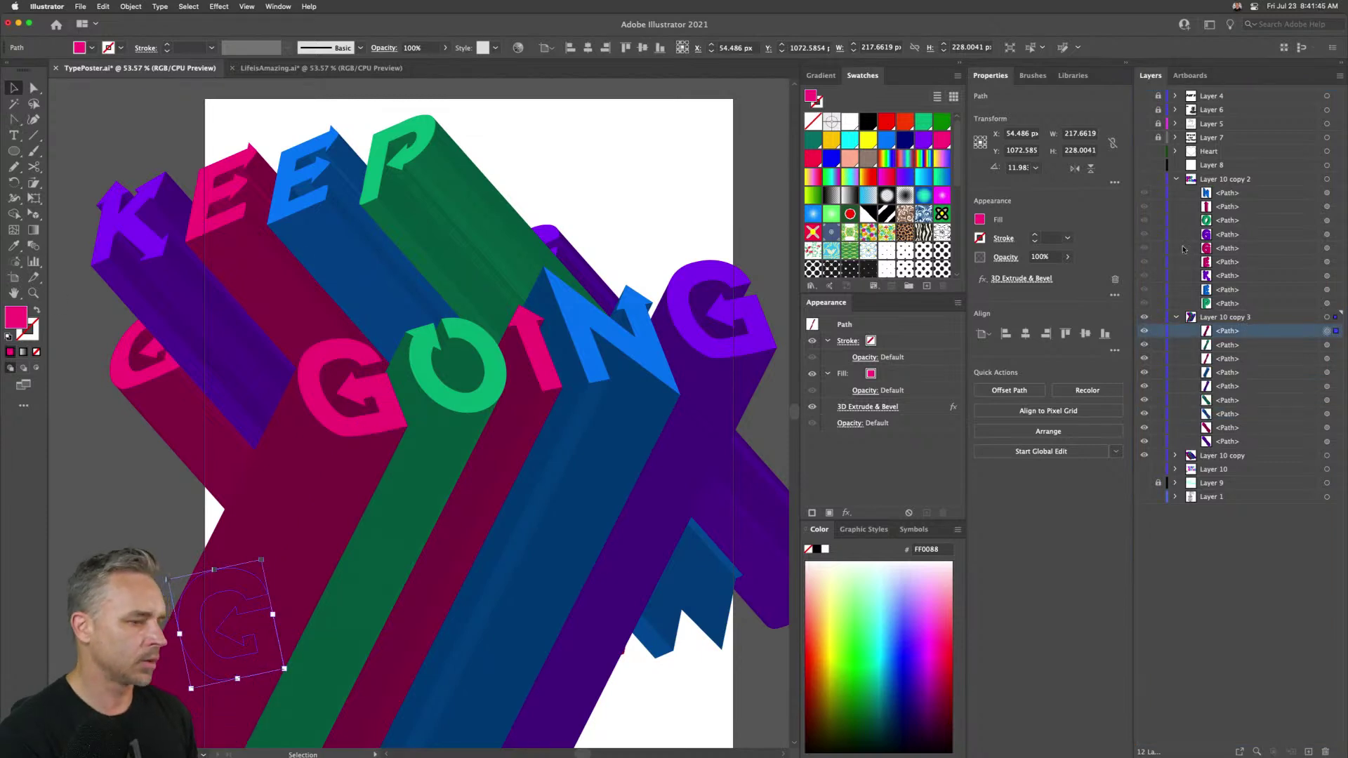
- Hide Layer 10 copy and collapse the contents of Layer 10 copy 2
click(1143, 457)
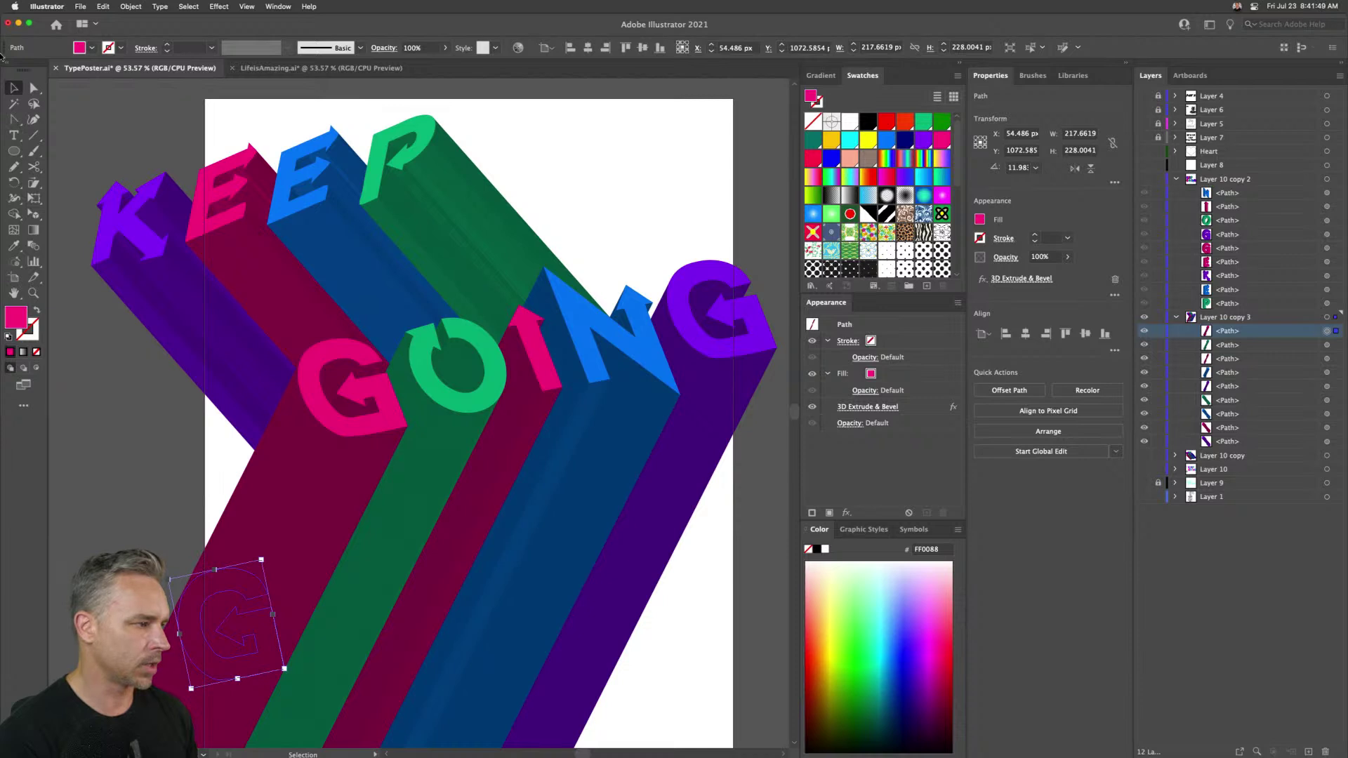
drag(108, 133, 537, 276)
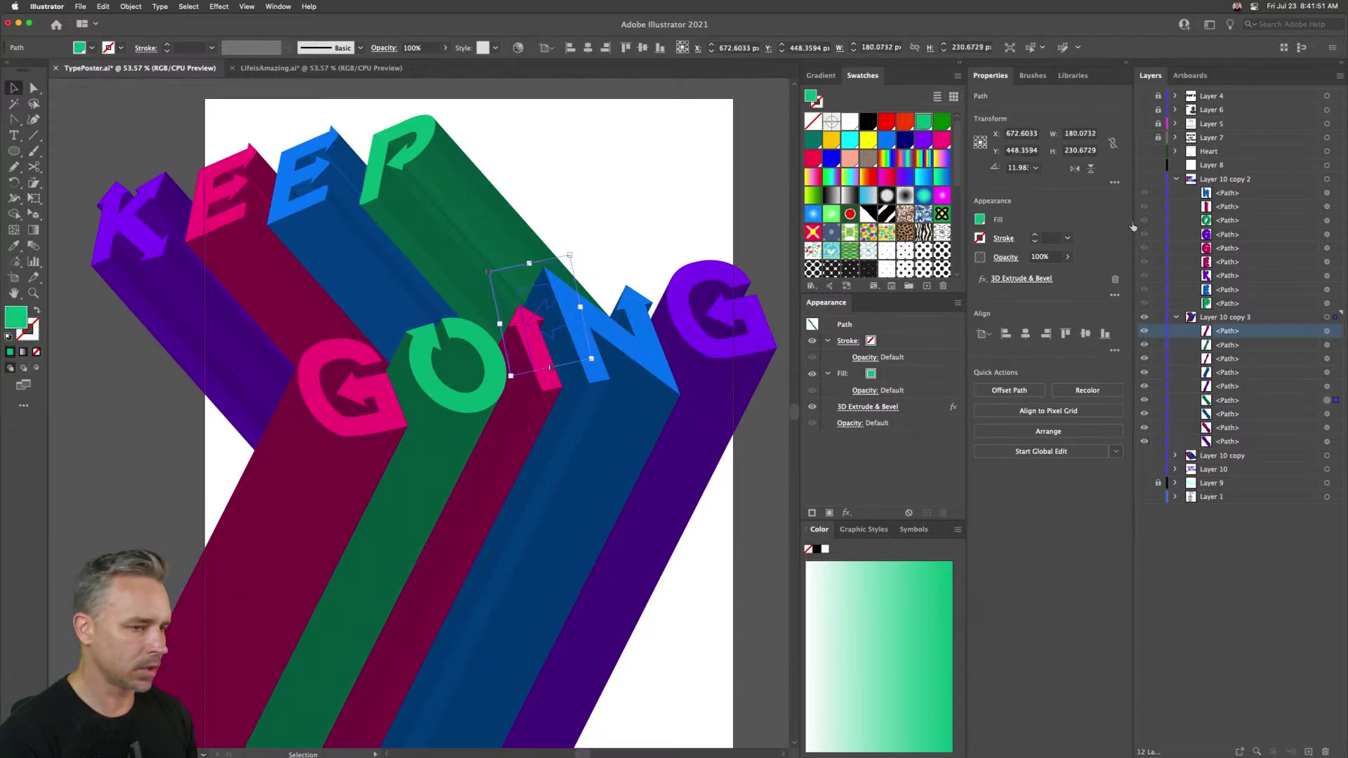
click(1201, 320)
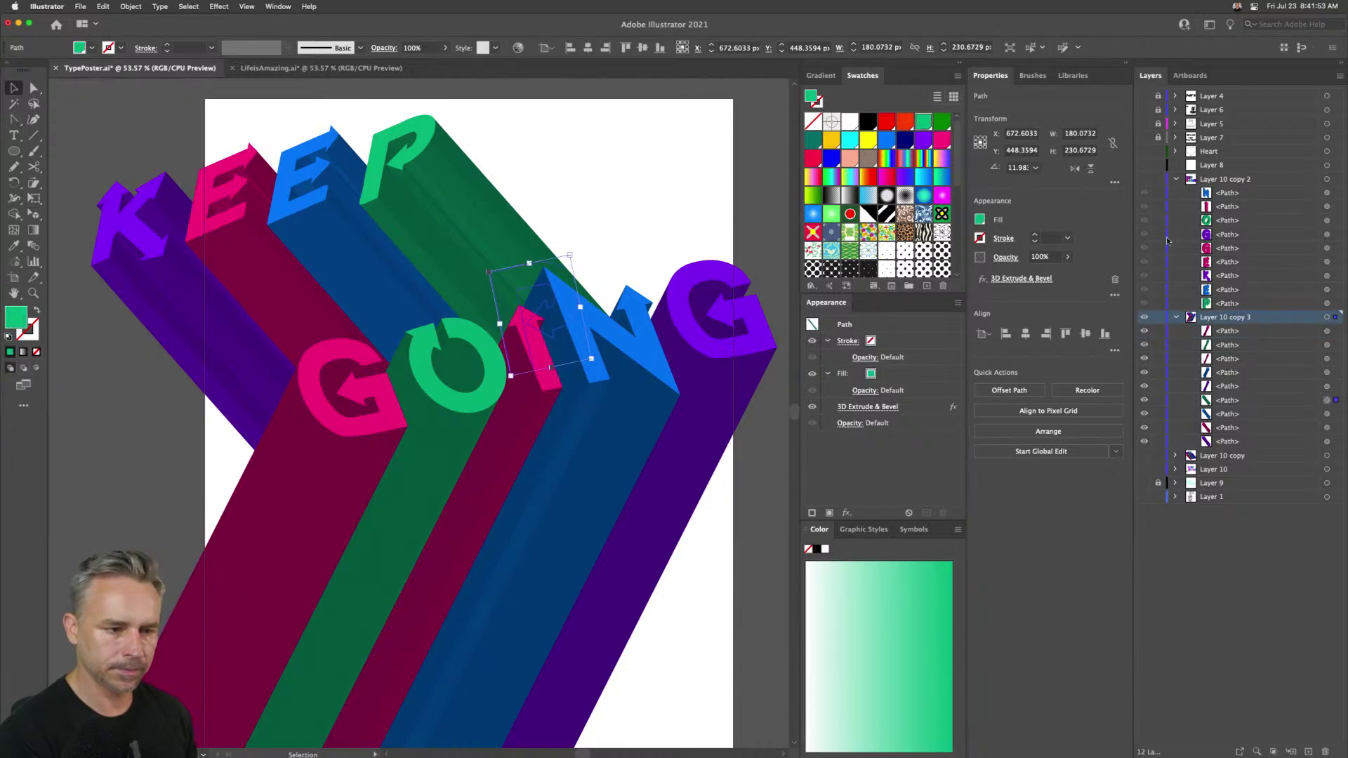
click(1176, 179)
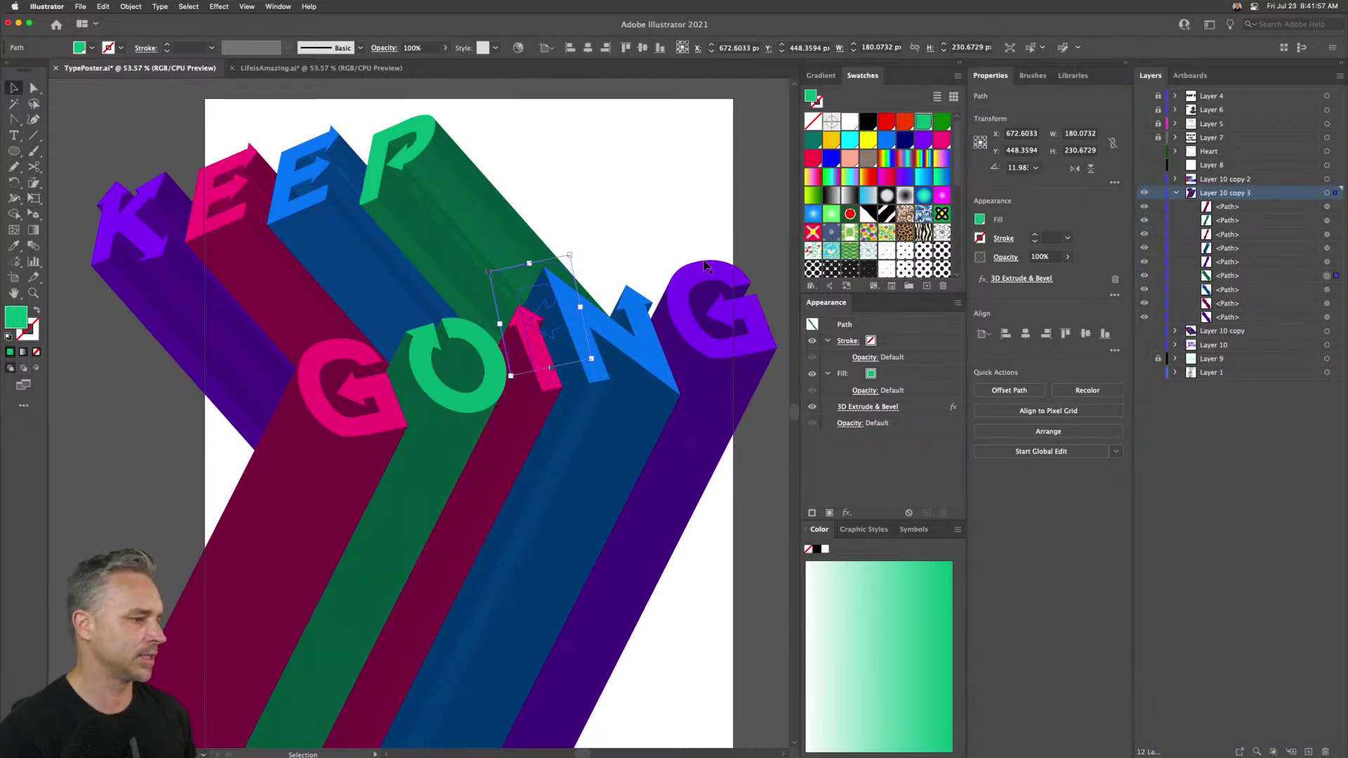
- Cut the four KEEP letters from Layer 10 copy 3 and paste them in place on a new layer
drag(77, 322, 661, 370)
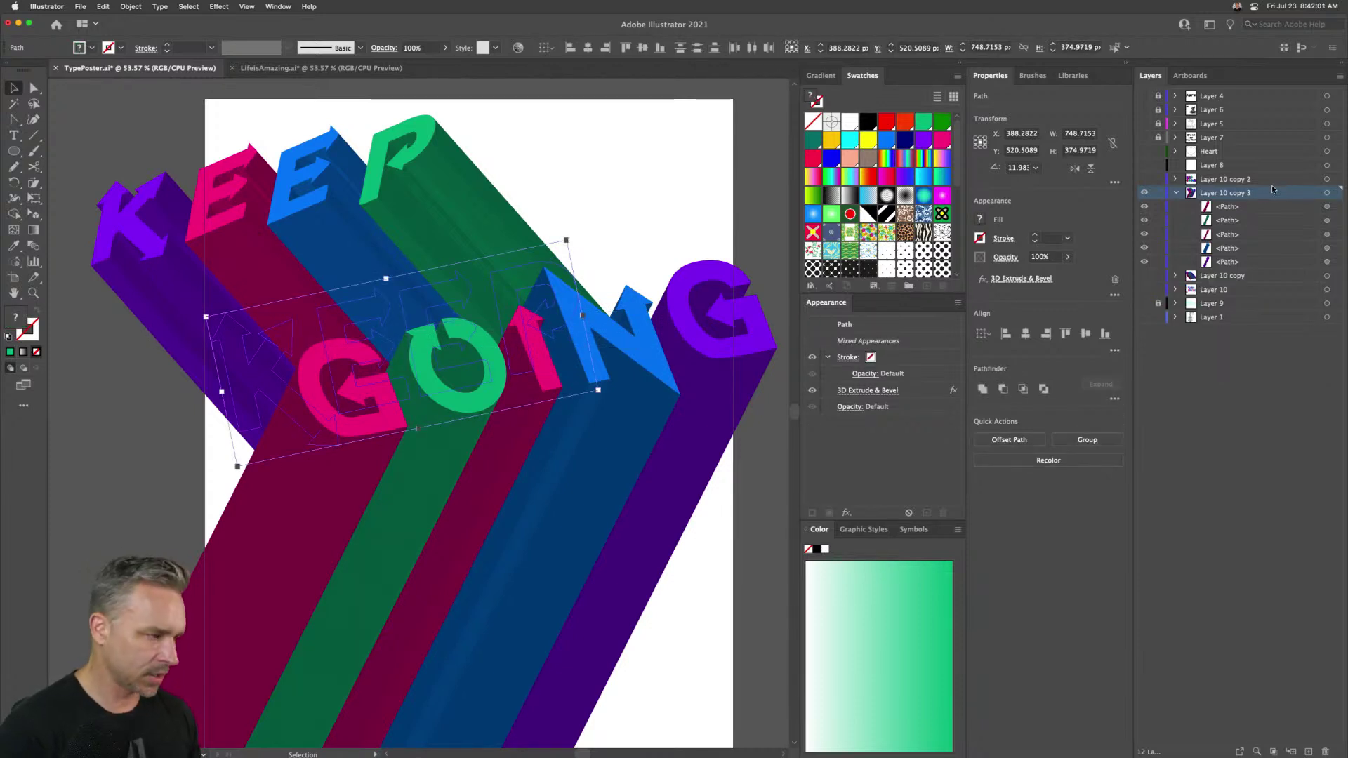
key(Delete)
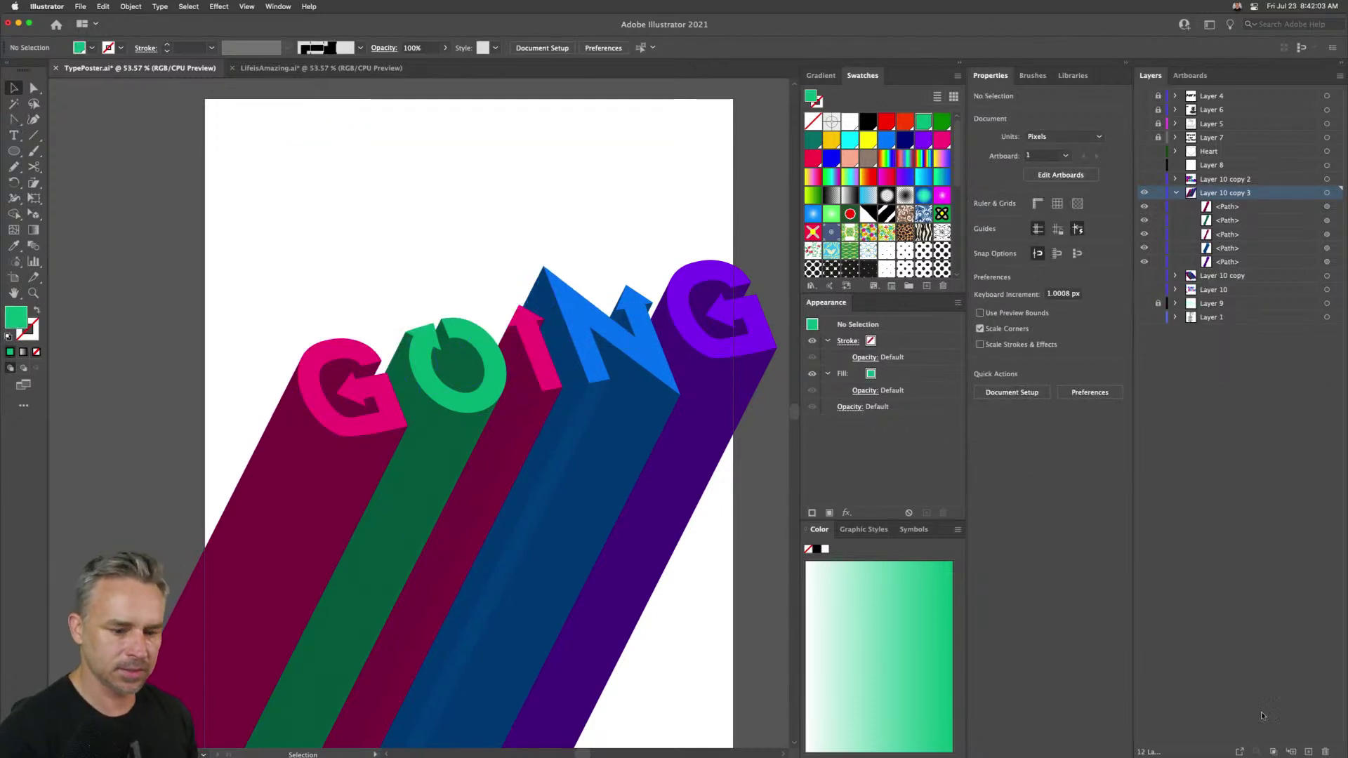
click(1308, 751)
key(super+f)
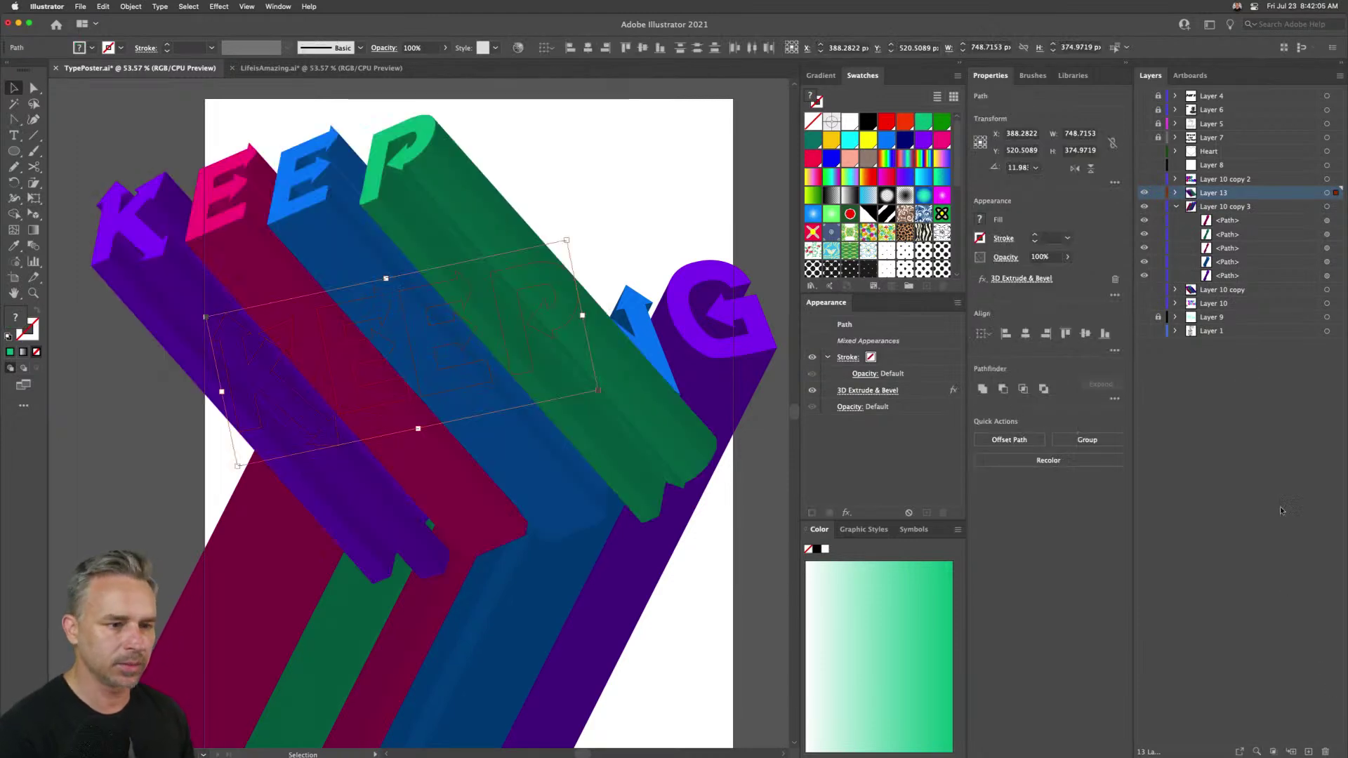
- Place the new KEEP layer directly below Layer 10 copy 3 as a separate layer and rename it keep
drag(1244, 196, 1162, 277)
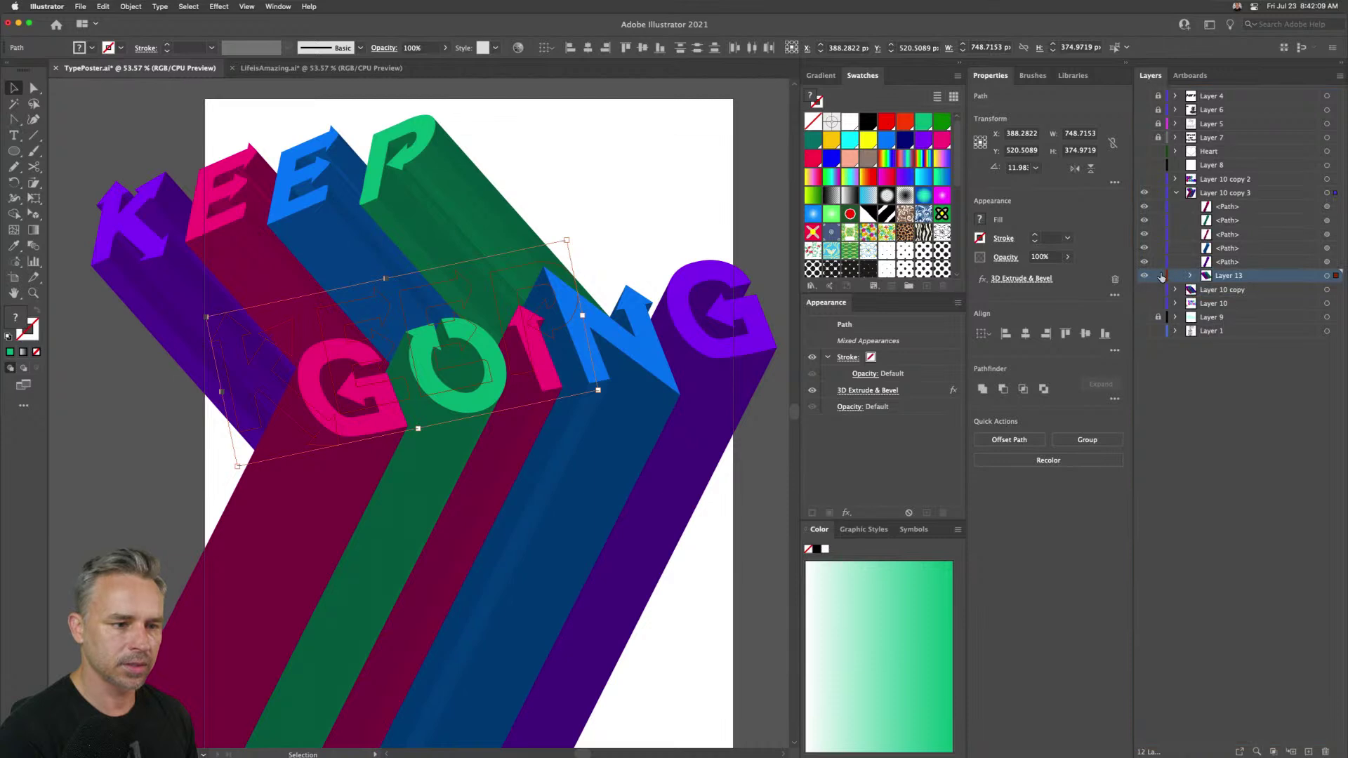
drag(1247, 284, 1179, 281)
click(1213, 283)
double_click(1213, 278)
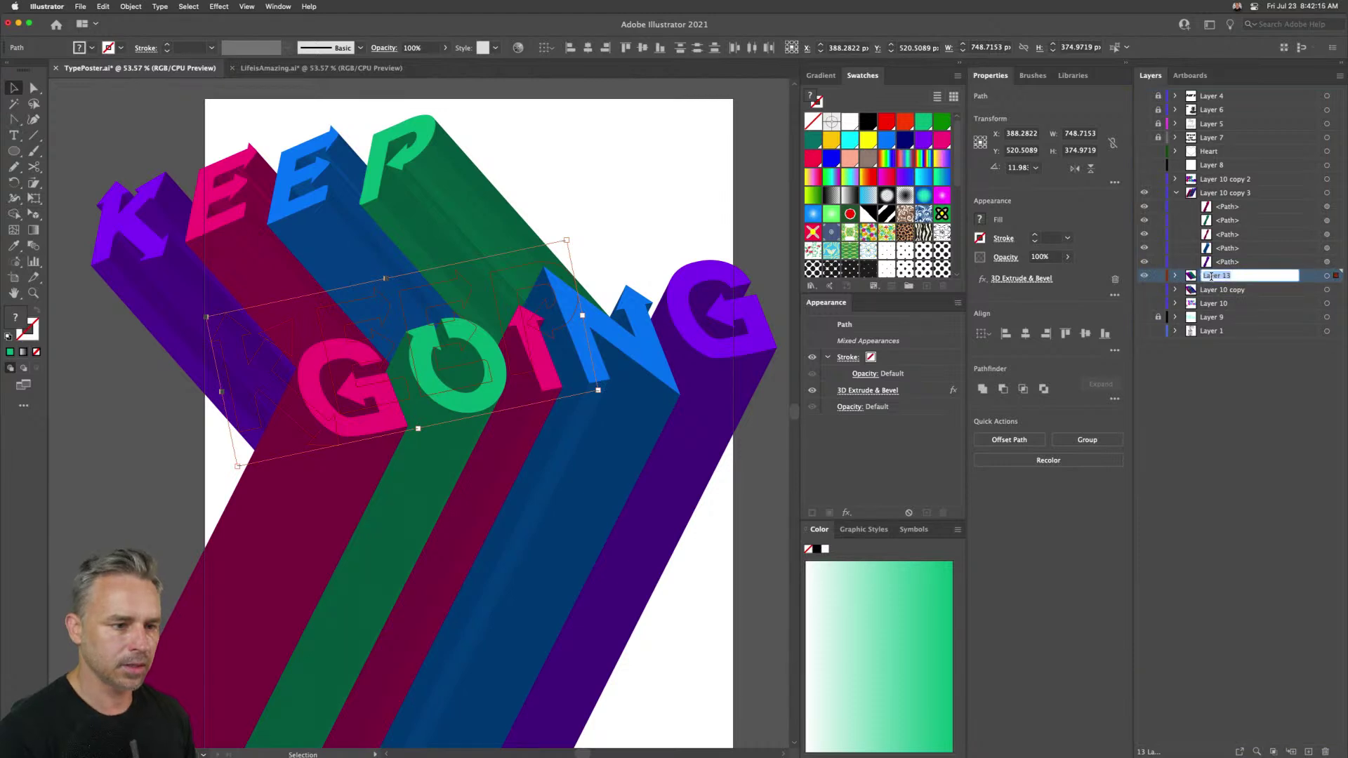
text(keep)
key(Return)
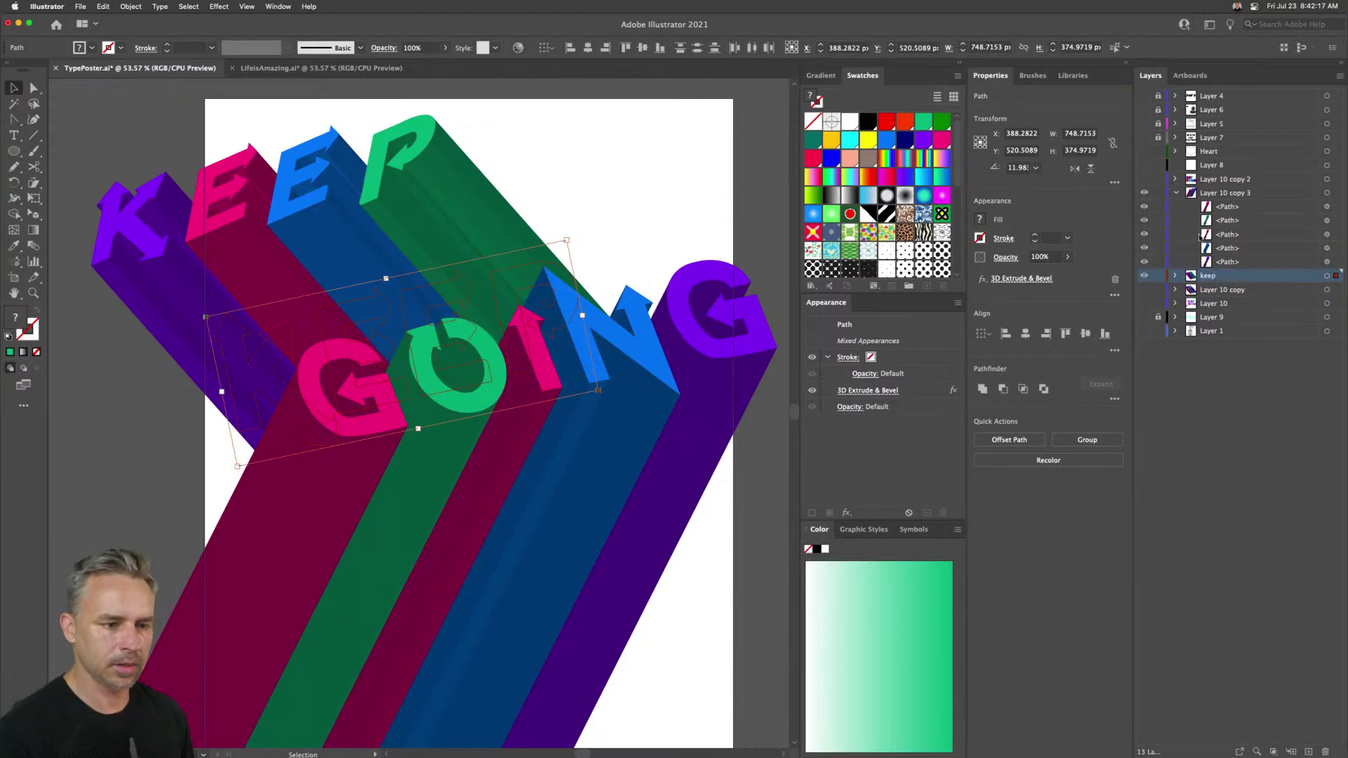
- Rename Layer 10 copy 3 as going and collapse its contents
double_click(1209, 196)
text(go)
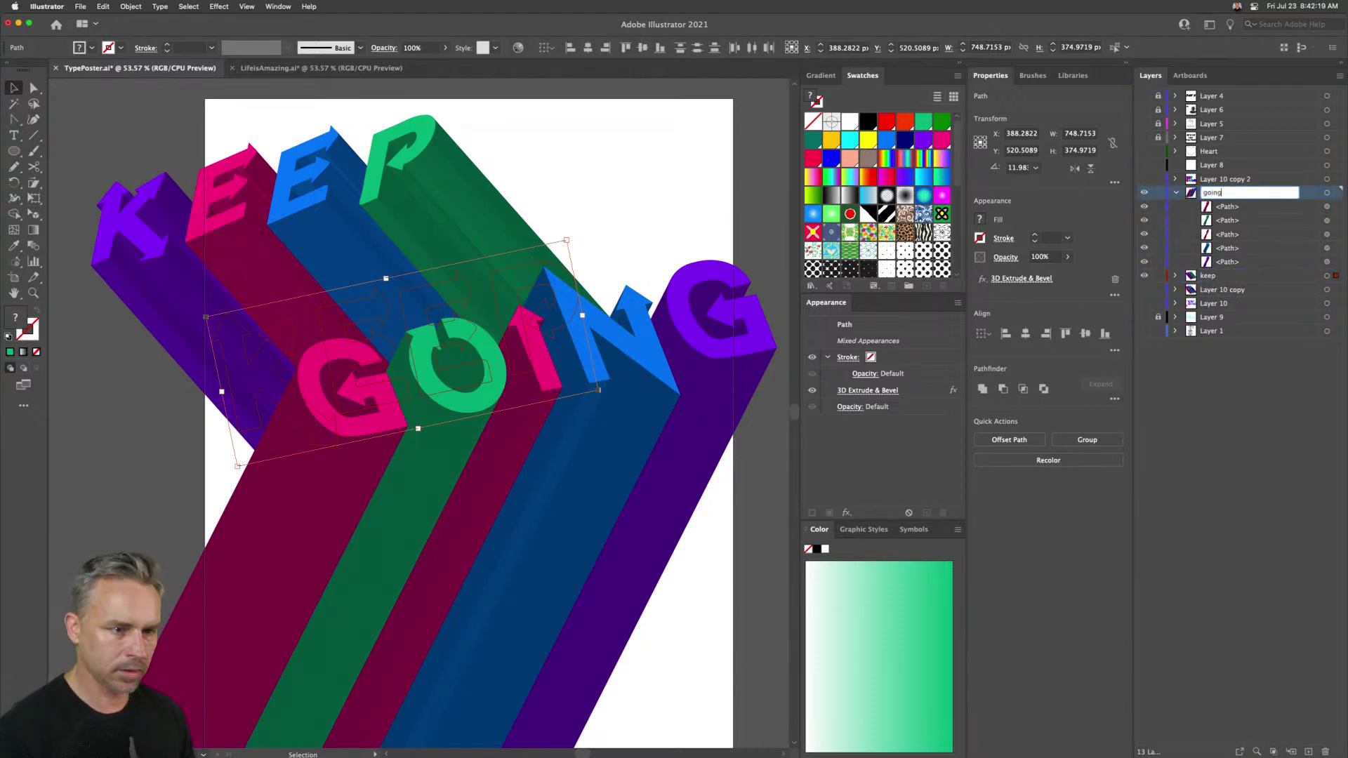
text(ing)
key(Return)
click(1177, 196)
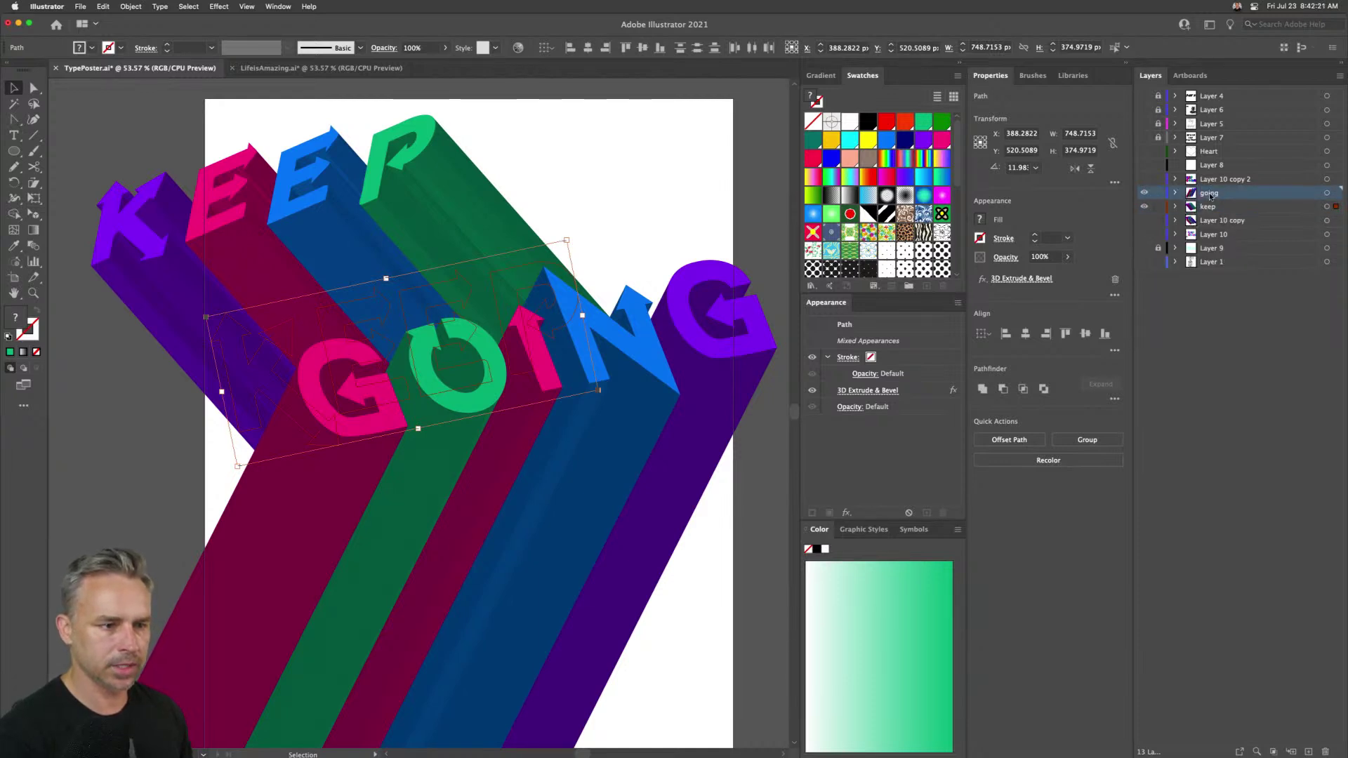
- Move the KEEP letters together about 200 px right and 180 px down, behind GOING
click(1234, 210)
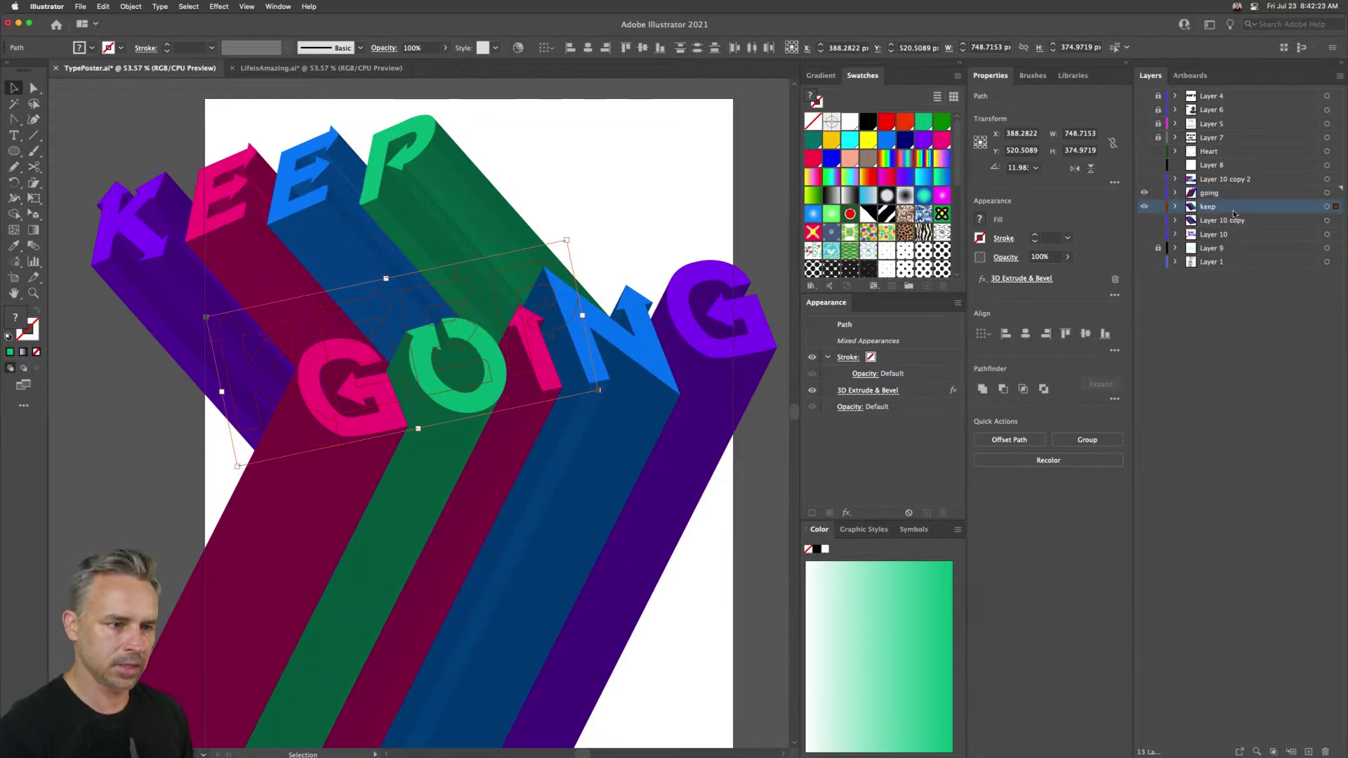
key(shift+Right)
key(shift+Down)
key(shift+Right)
key(shift+Down)
key(shift+Right)
key(shift+Down)
key(shift+Right)
key(shift+Down)
key(shift+Right)
key(shift+Down)
key(shift+Right)
key(shift+Down)
key(shift+Right)
key(shift+Down)
key(shift+Right)
key(shift+Down)
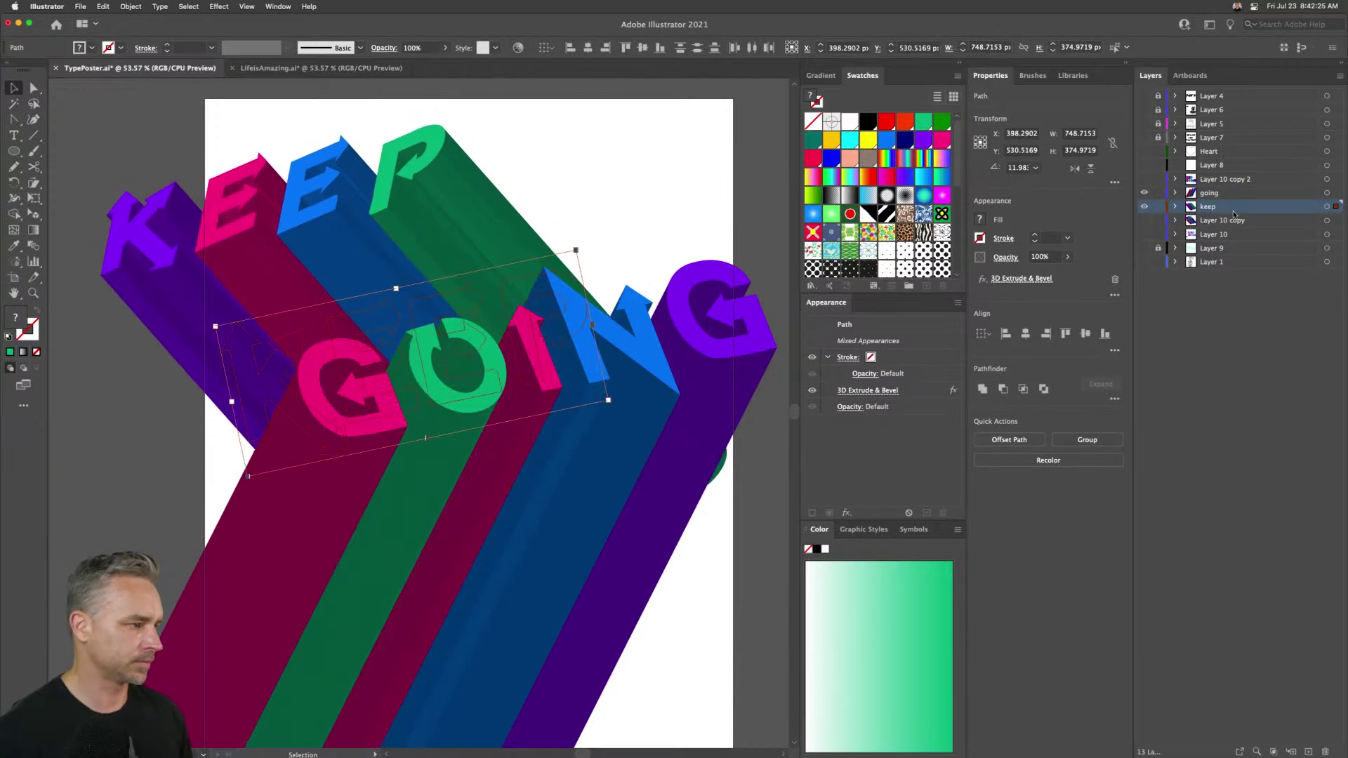
key(shift+Right)
key(shift+Down)
key(shift+Right)
key(shift+Down)
key(shift+Right)
key(shift+Down)
key(shift+Right)
key(shift+Down)
key(shift+Right)
key(shift+Down)
key(shift+Right)
key(shift+Down)
key(shift+Right)
key(shift+Down)
key(shift+Right)
key(shift+Down)
key(shift+Right)
key(shift+Down)
key(shift+Right)
key(shift+Down)
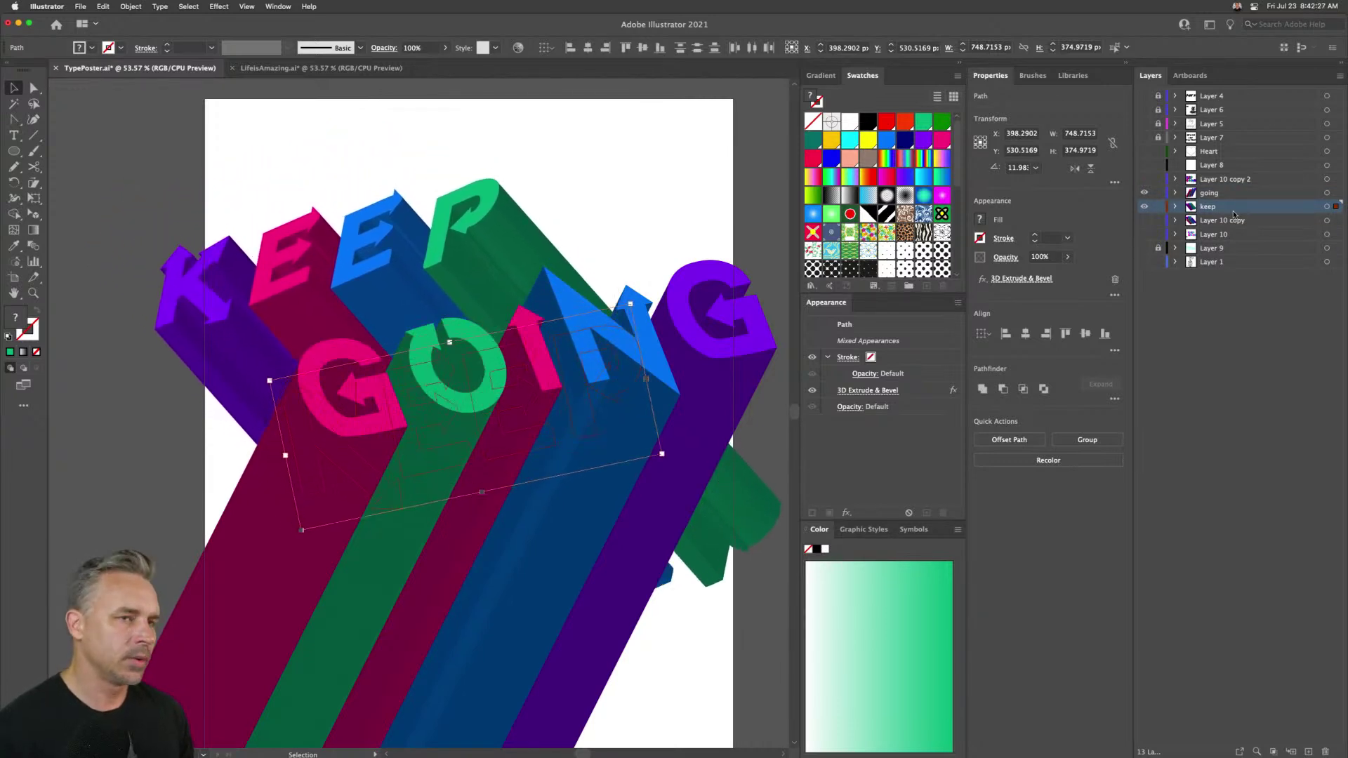
key(shift+Right)
key(shift+Down)
key(shift+Right)
key(shift+Down)
key(shift+Right)
key(shift+Down)
key(shift+Right)
key(shift+Down)
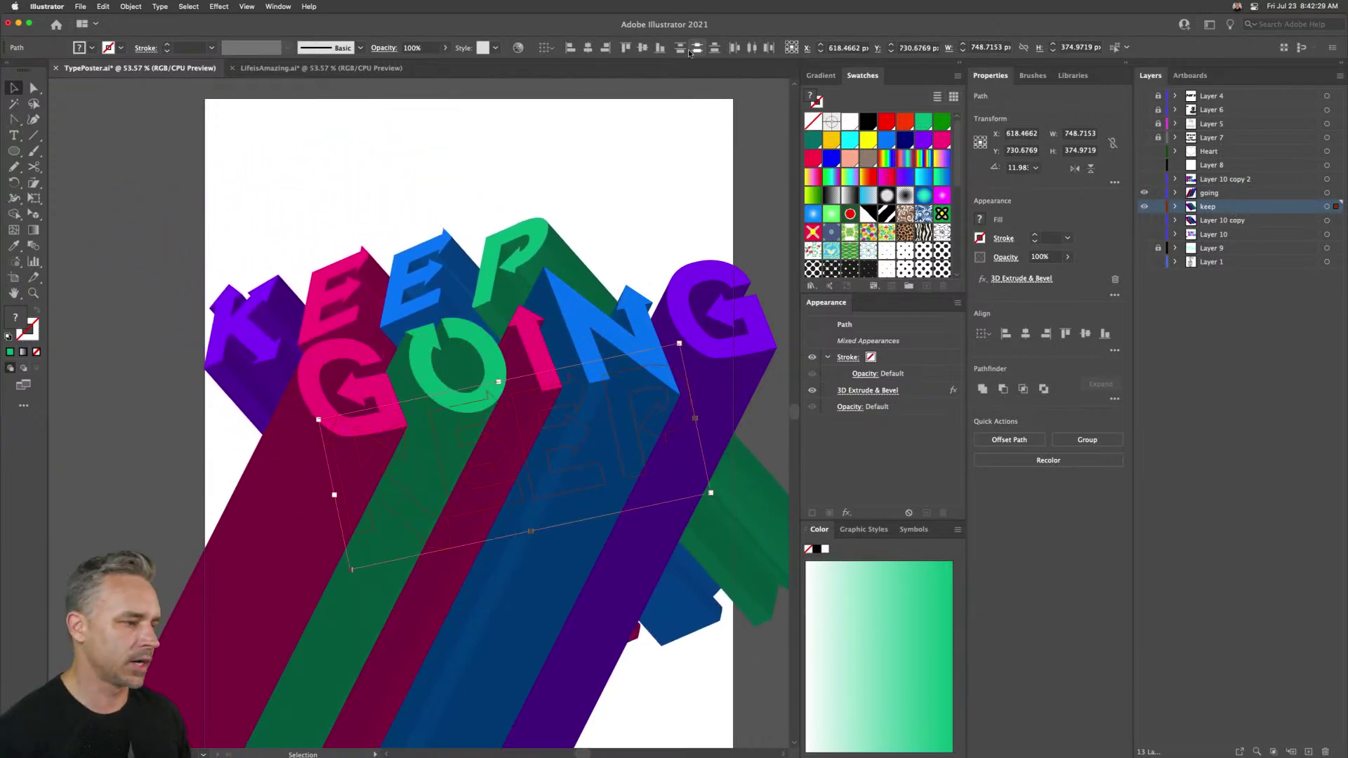
key(shift+Left)
key(shift+Up)
key(shift+Left)
key(shift+Up)
key(shift+Left)
key(shift+Up)
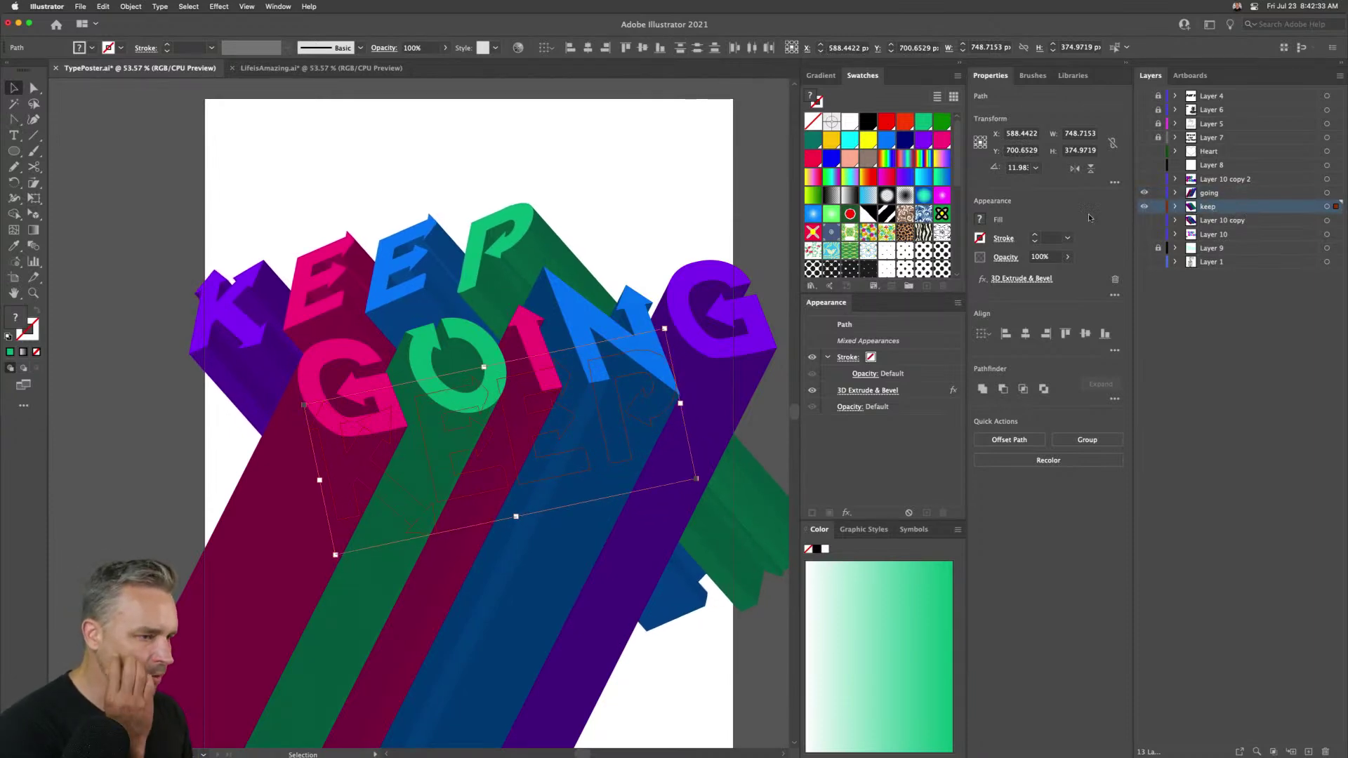
- Lock the going layer and shift the pink E of KEEP slightly up and to the left
click(391, 204)
click(457, 494)
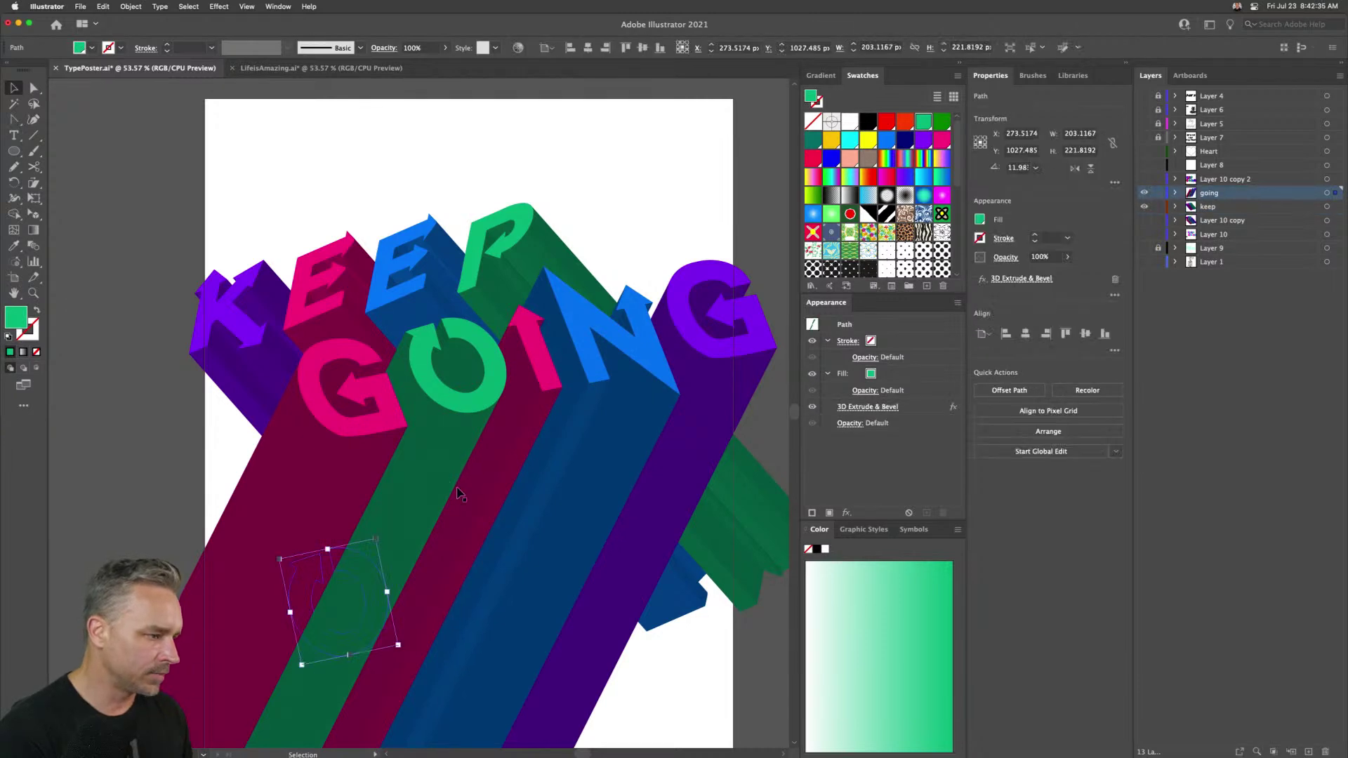
click(1158, 193)
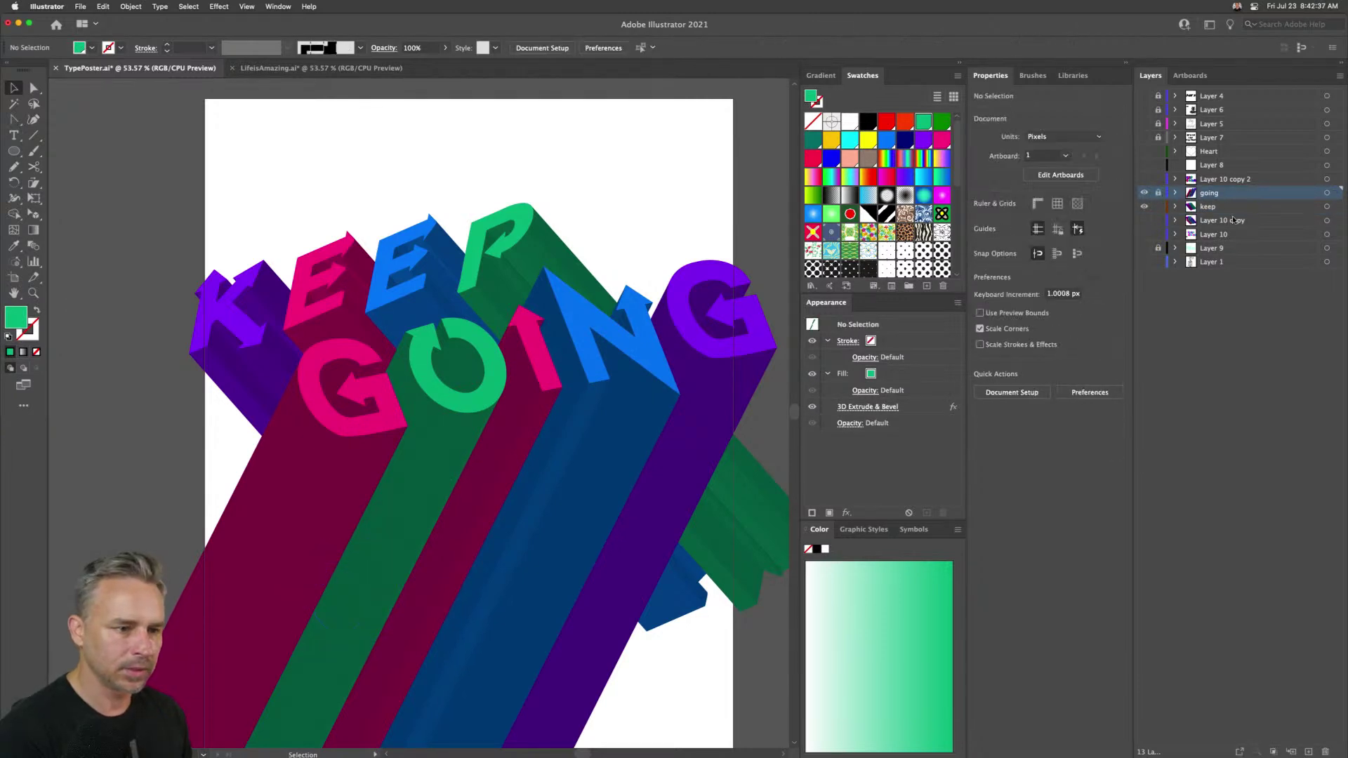
click(328, 321)
drag(324, 317, 322, 315)
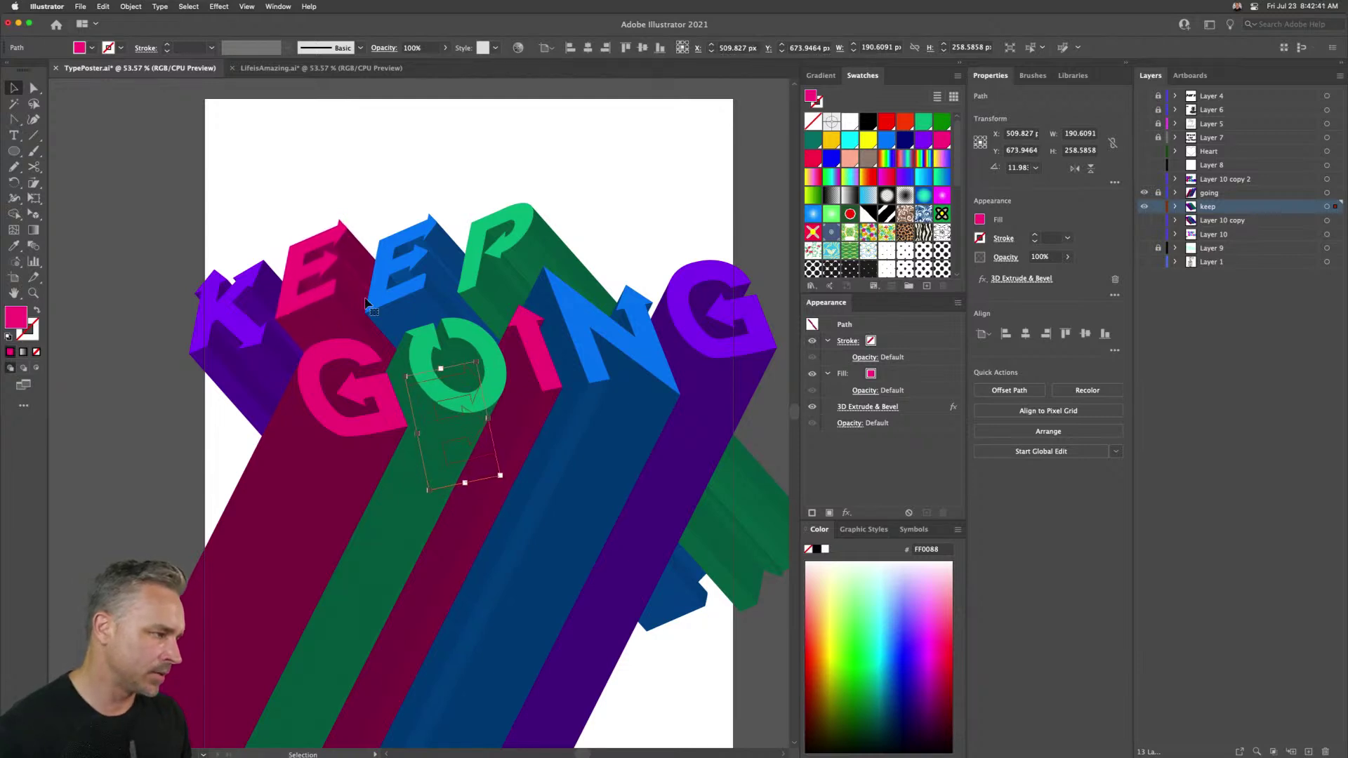
- Move the blue E of KEEP upward and slightly left so it stands higher than the pink E
click(411, 298)
drag(411, 297, 460, 324)
key(shift+Up)
key(shift+Up)
key(shift+Up)
key(shift+Up)
key(shift+Up)
key(shift+Up)
key(shift+Up)
key(shift+Up)
key(shift+Up)
key(shift+Up)
key(Down)
key(Down)
key(Down)
key(Down)
key(Down)
key(Down)
key(Down)
key(Down)
key(Down)
key(Down)
key(Down)
key(Down)
key(Down)
key(Down)
key(Down)
key(Down)
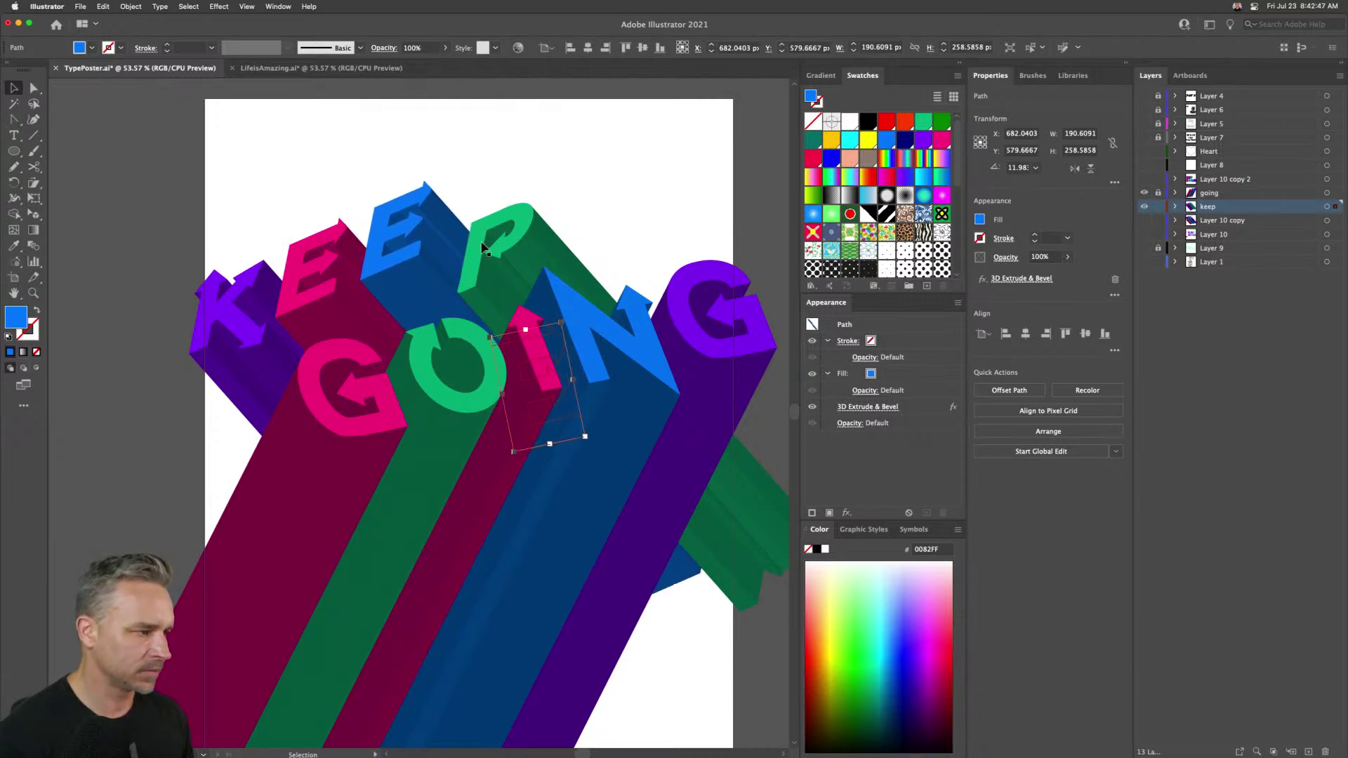
- Move the green P of KEEP about 53 px left and 97 px up, close beside the blue E
click(482, 247)
drag(492, 231, 488, 226)
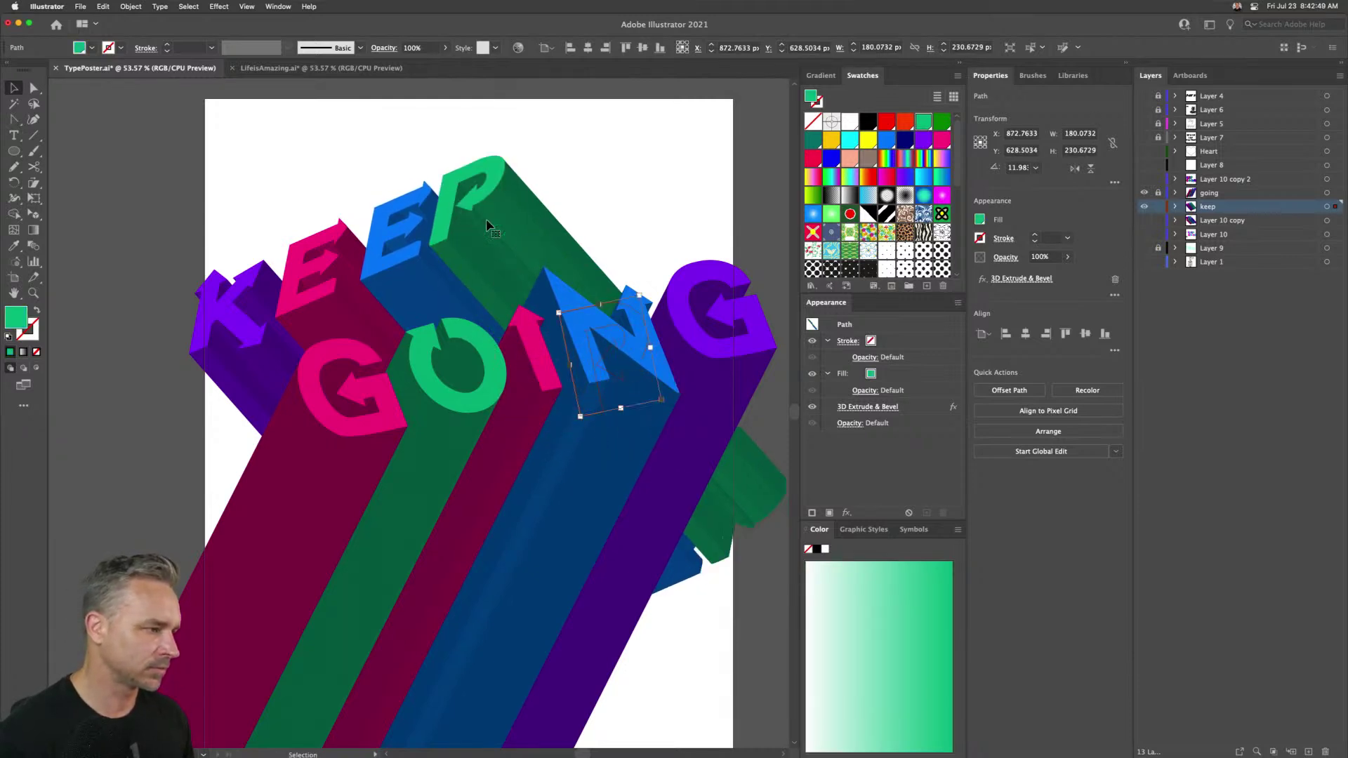
key(Right)
key(Right)
key(Right)
key(Right)
key(Right)
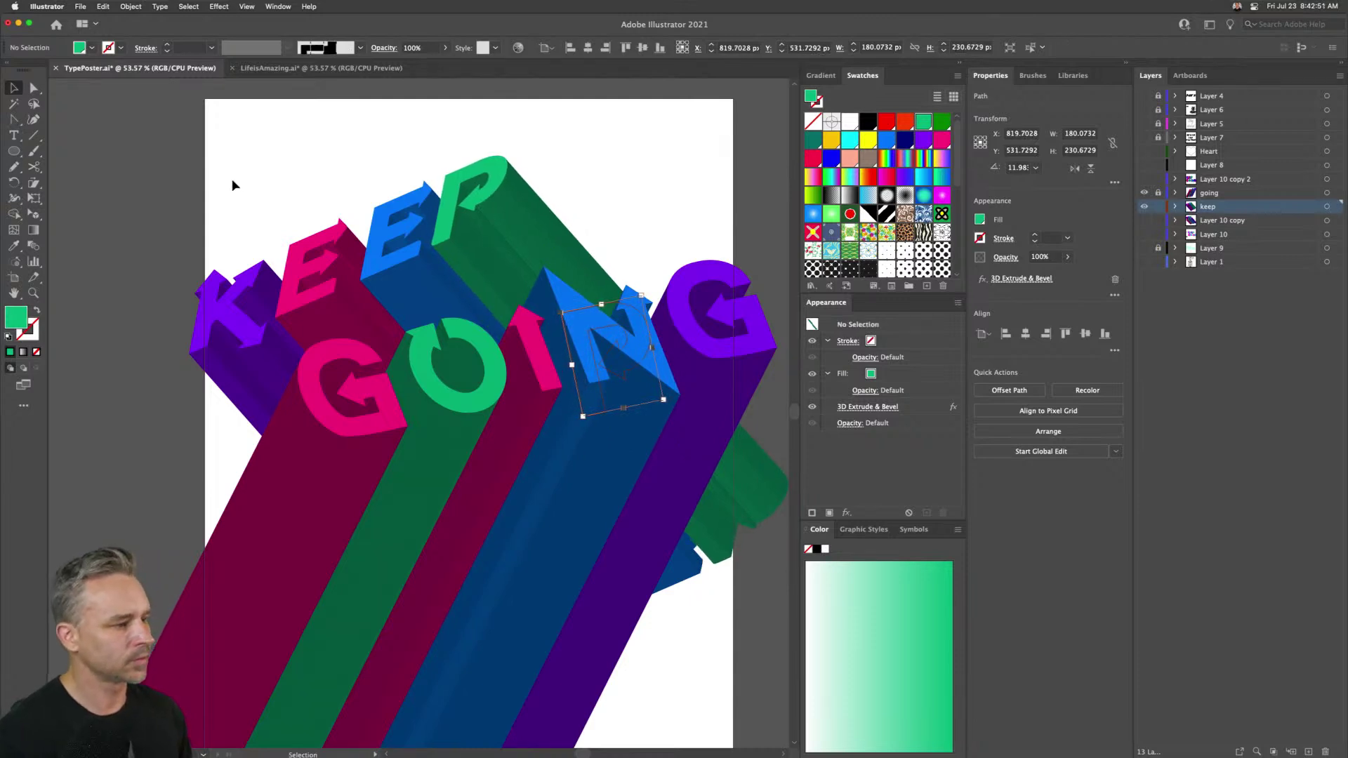
- Unlock the going layer, select all KEEP and GOING letters, and move them together slightly down and right on the artboard
drag(242, 95, 758, 677)
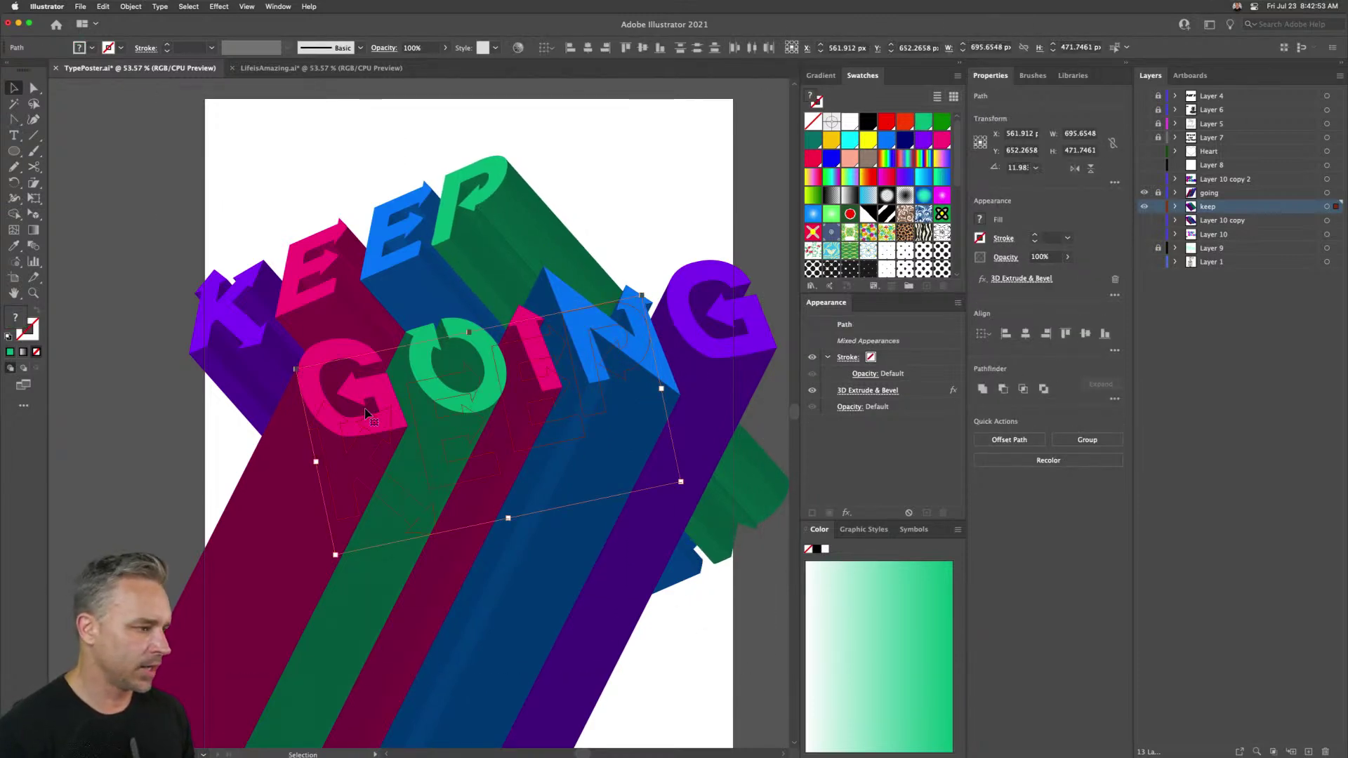
drag(154, 138, 440, 587)
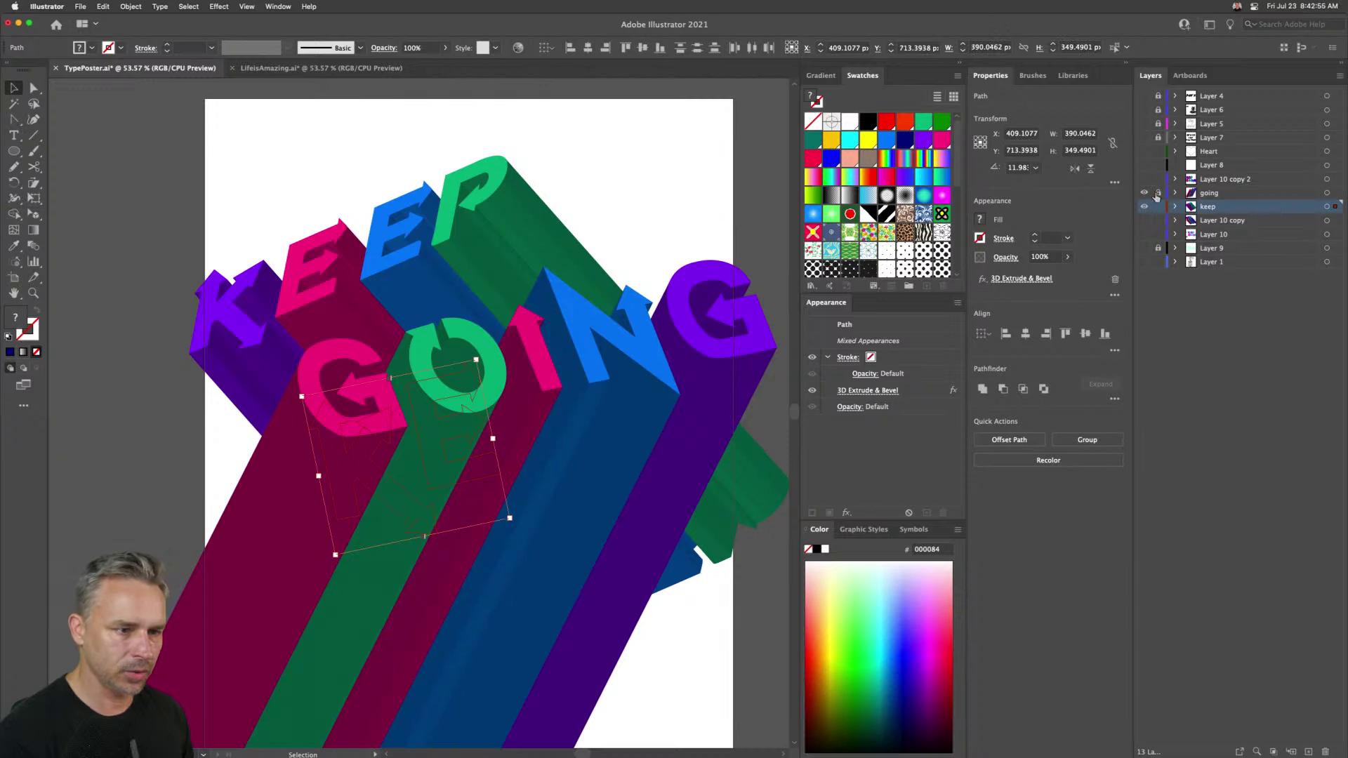
drag(139, 127, 779, 737)
drag(264, 249, 327, 296)
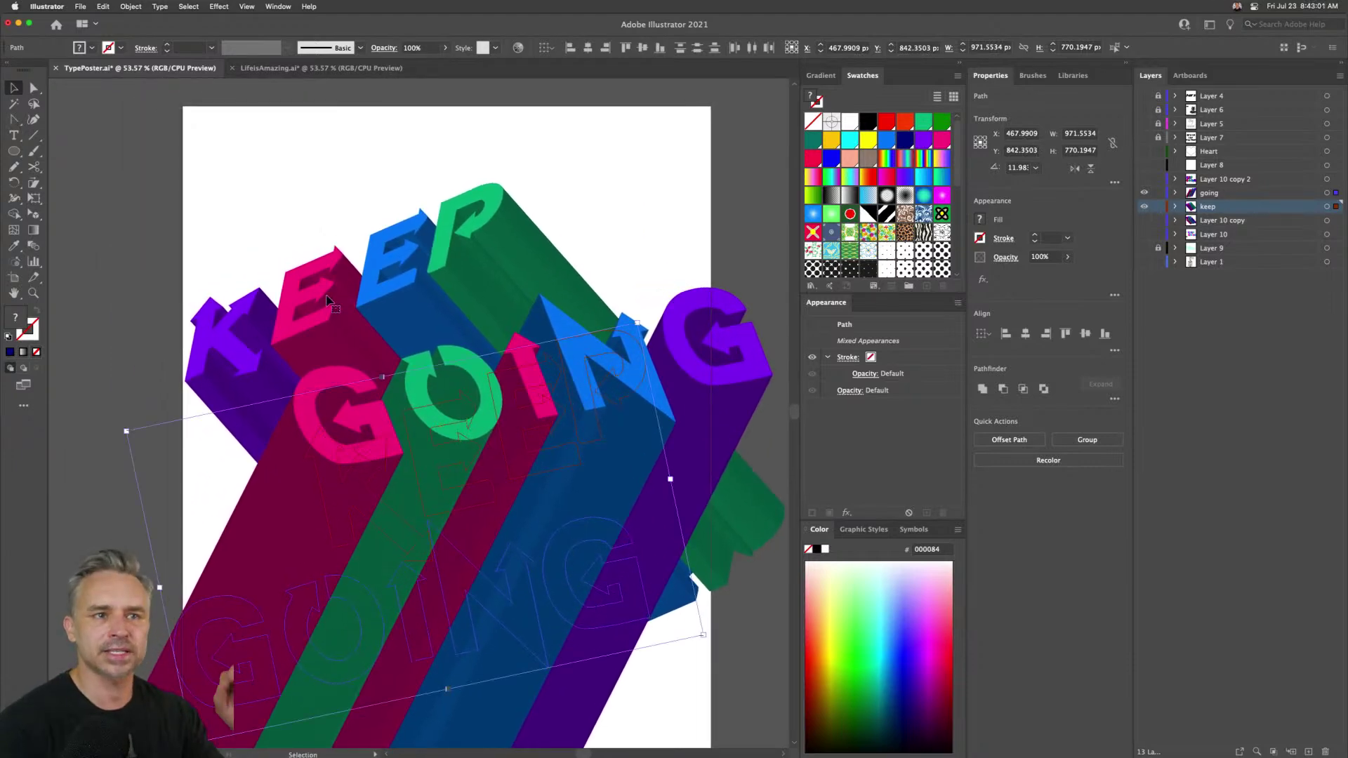
- Move all KEEP and GOING letters together about 9 px right and 14 px up on the artboard, and deselect them
drag(325, 225, 361, 264)
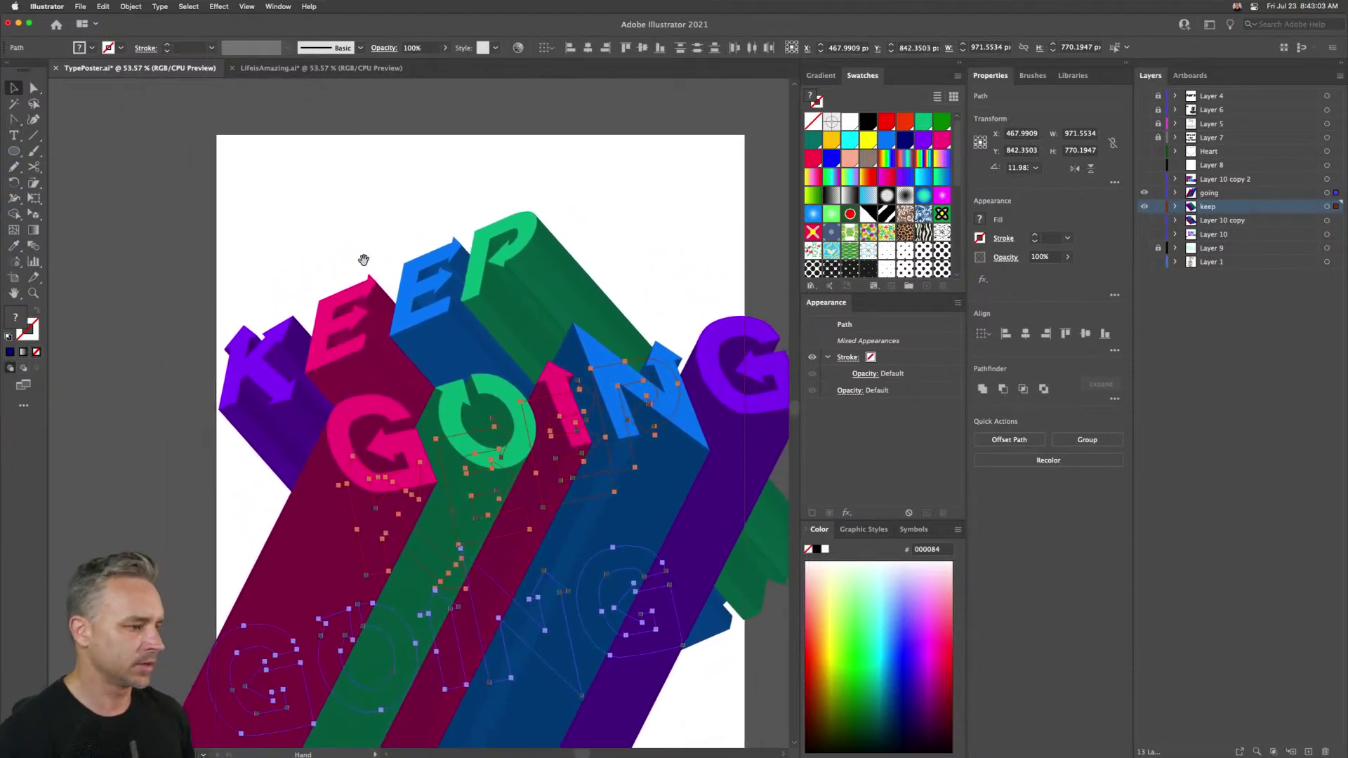
drag(358, 437, 362, 431)
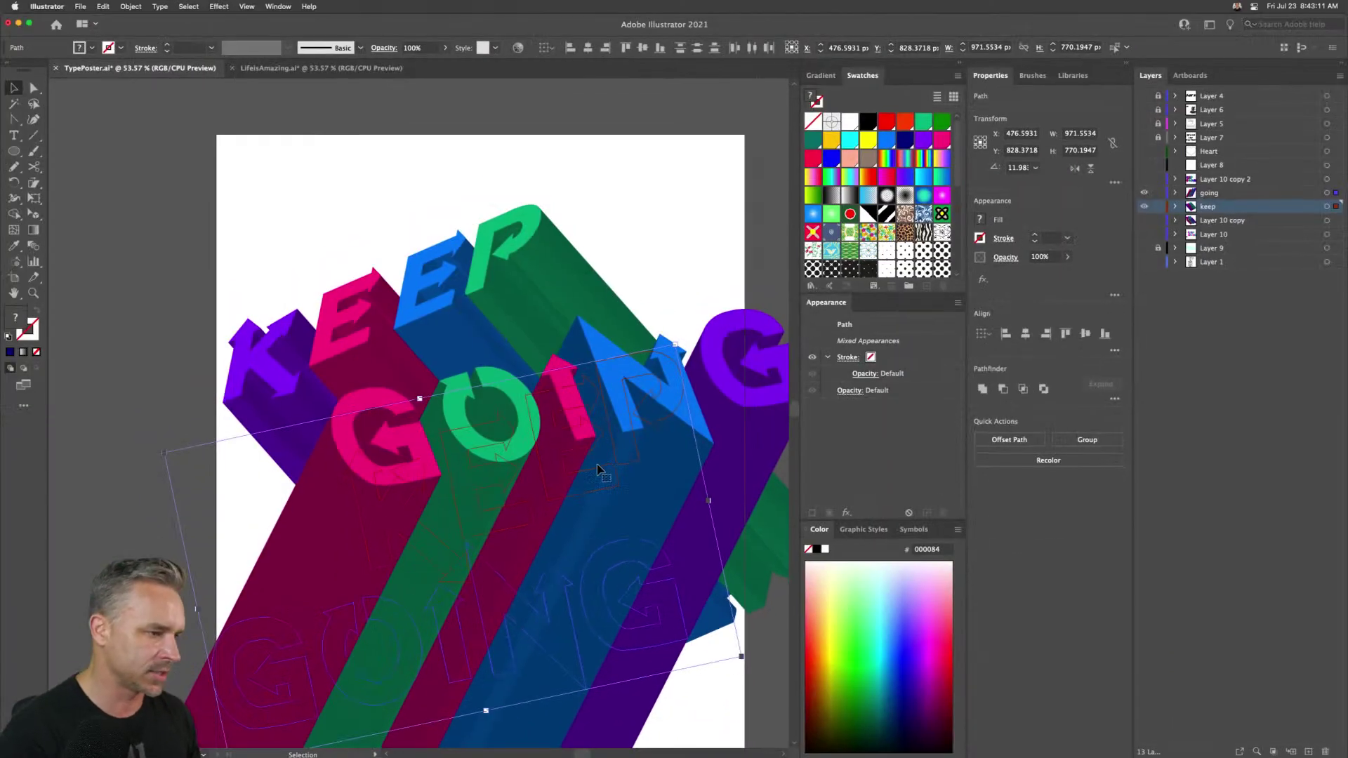
click(380, 205)
- Lock the keep layer and move the GOING letters about 130 px left and 100 px down
click(1192, 193)
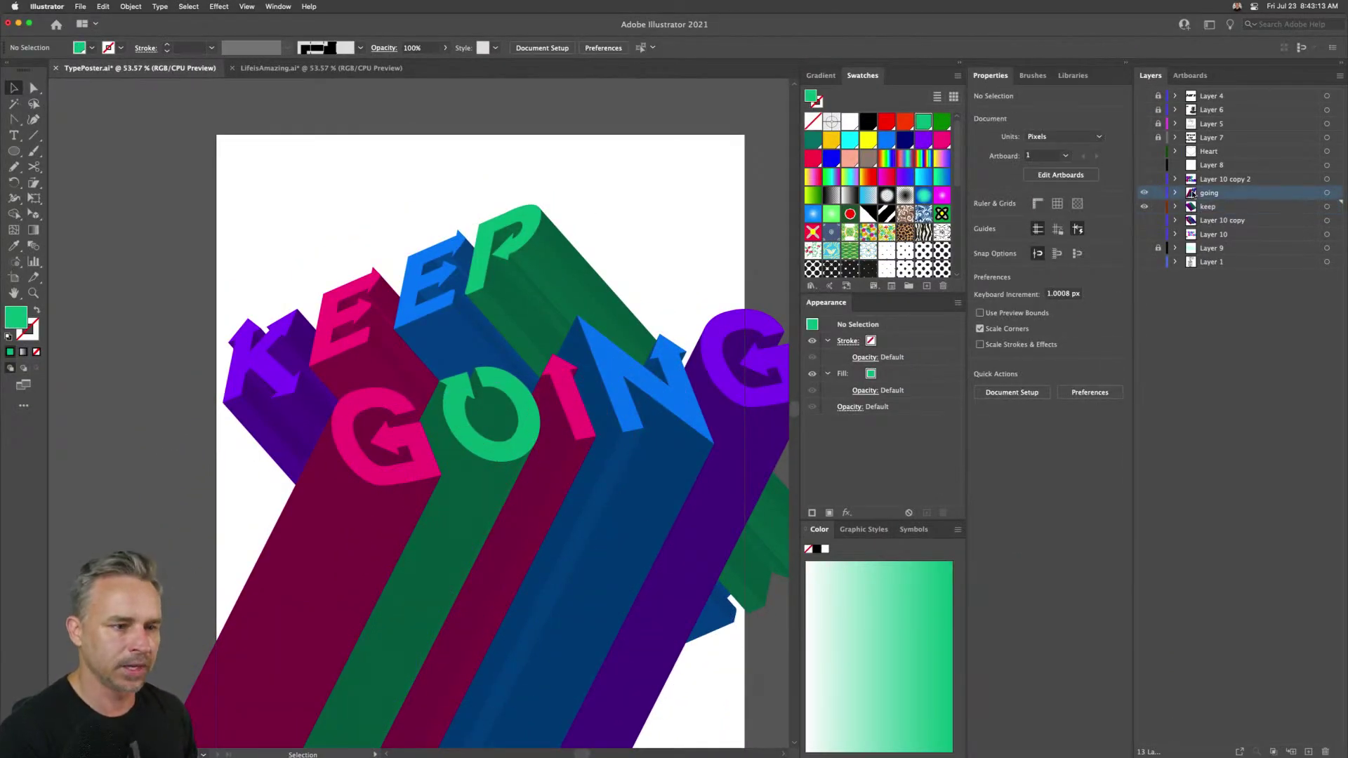
click(1158, 208)
drag(239, 519, 823, 663)
key(shift+Left)
key(shift+Left)
key(shift+Left)
key(shift+Left)
key(shift+Left)
key(shift+Left)
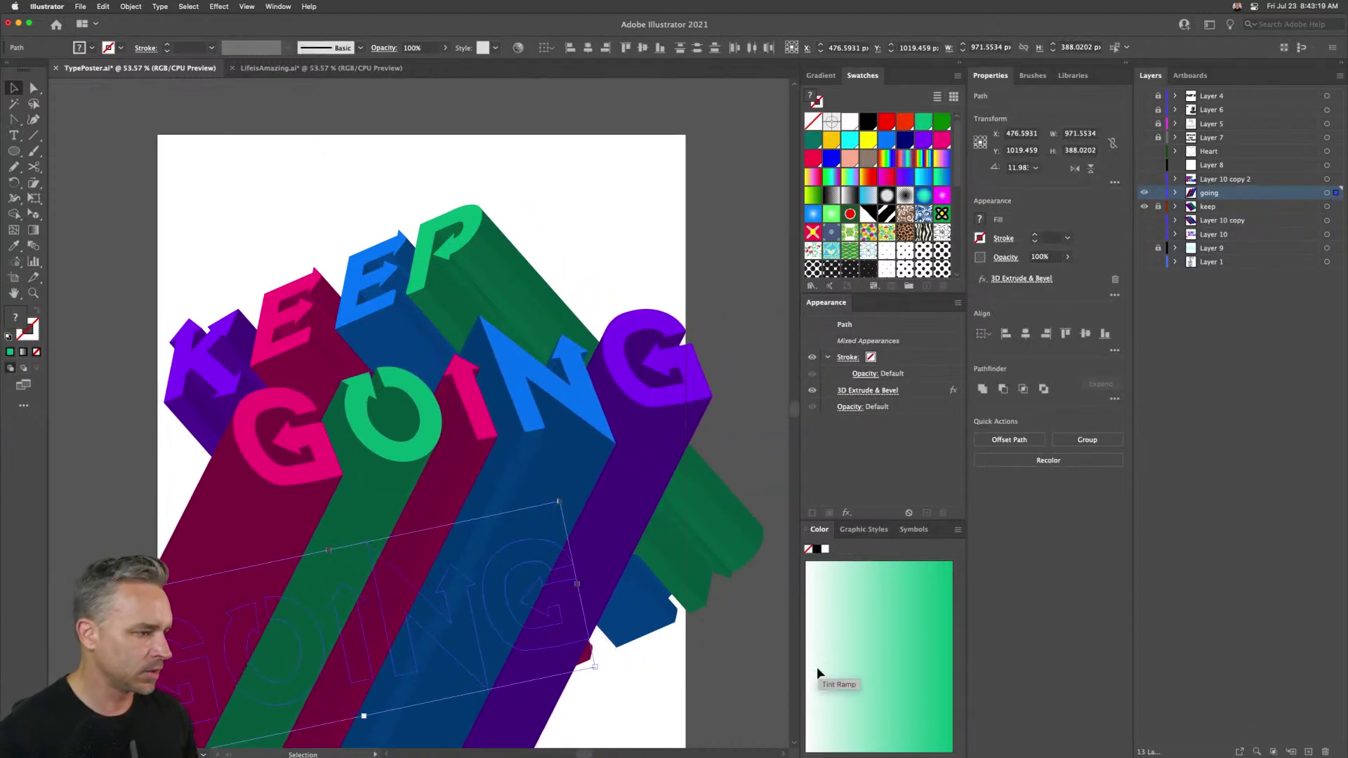
key(shift+Left)
key(shift+Down)
key(shift+Down)
key(shift+Down)
key(shift+Down)
key(shift+Down)
key(shift+Down)
key(shift+Down)
key(shift+Down)
key(shift+Down)
key(shift+Down)
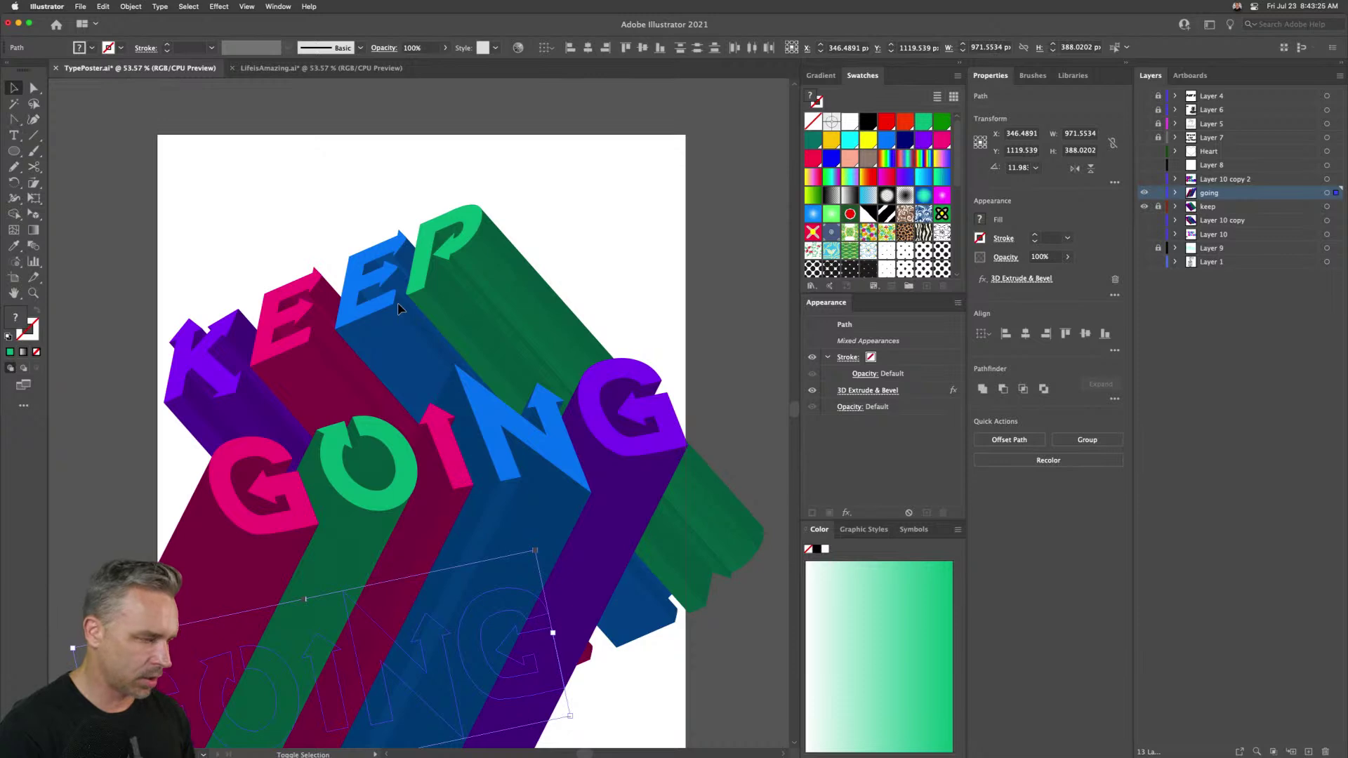
- Preview the poster in full-screen presentation mode and examine how the KEEP and GOING letters overlap up close
key(shift+f)
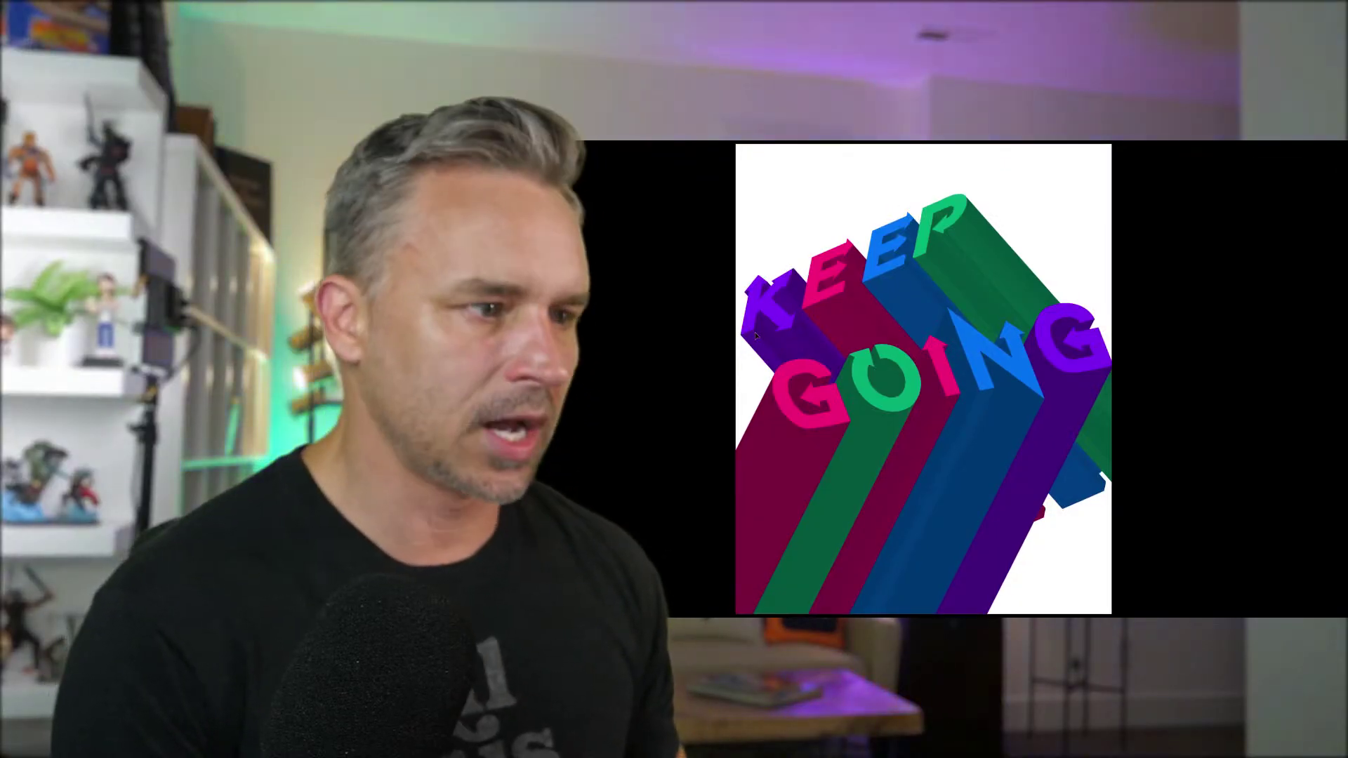
key(Right)
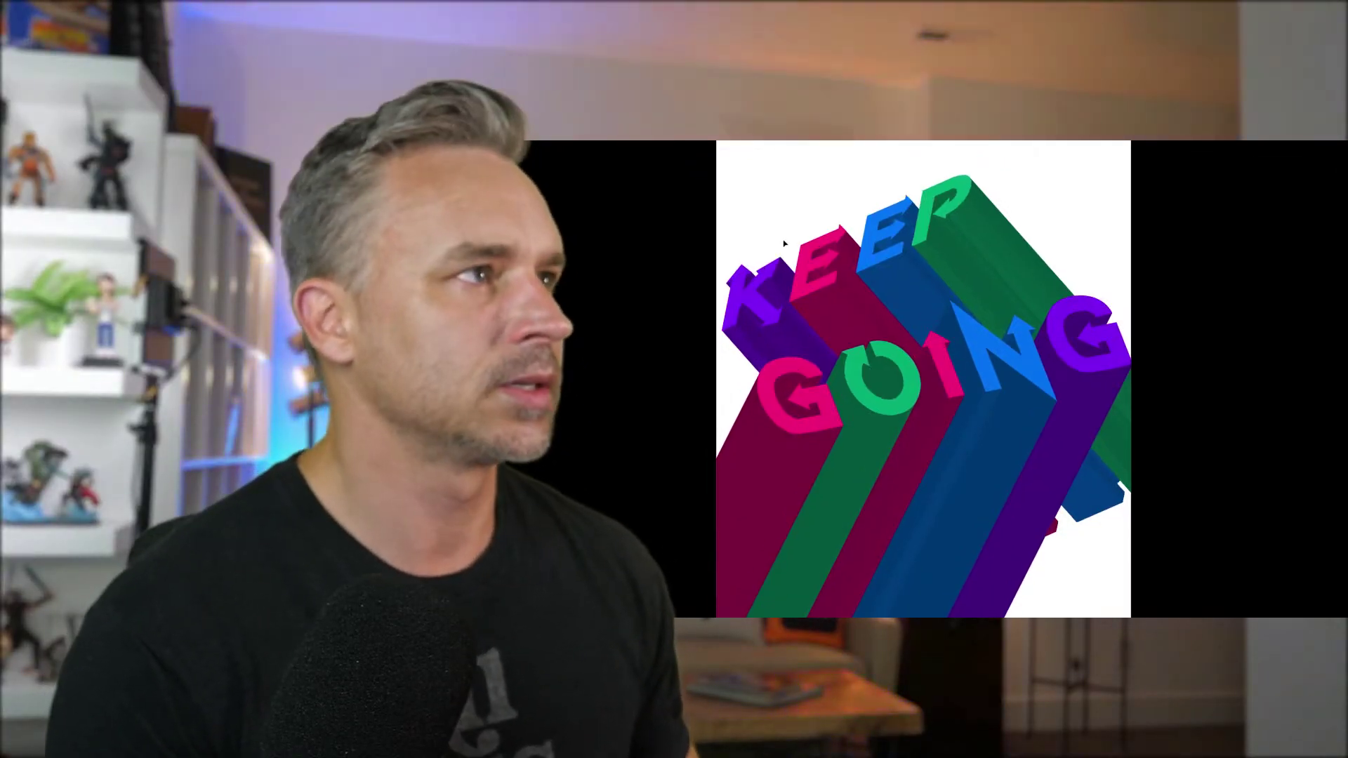
key(Right)
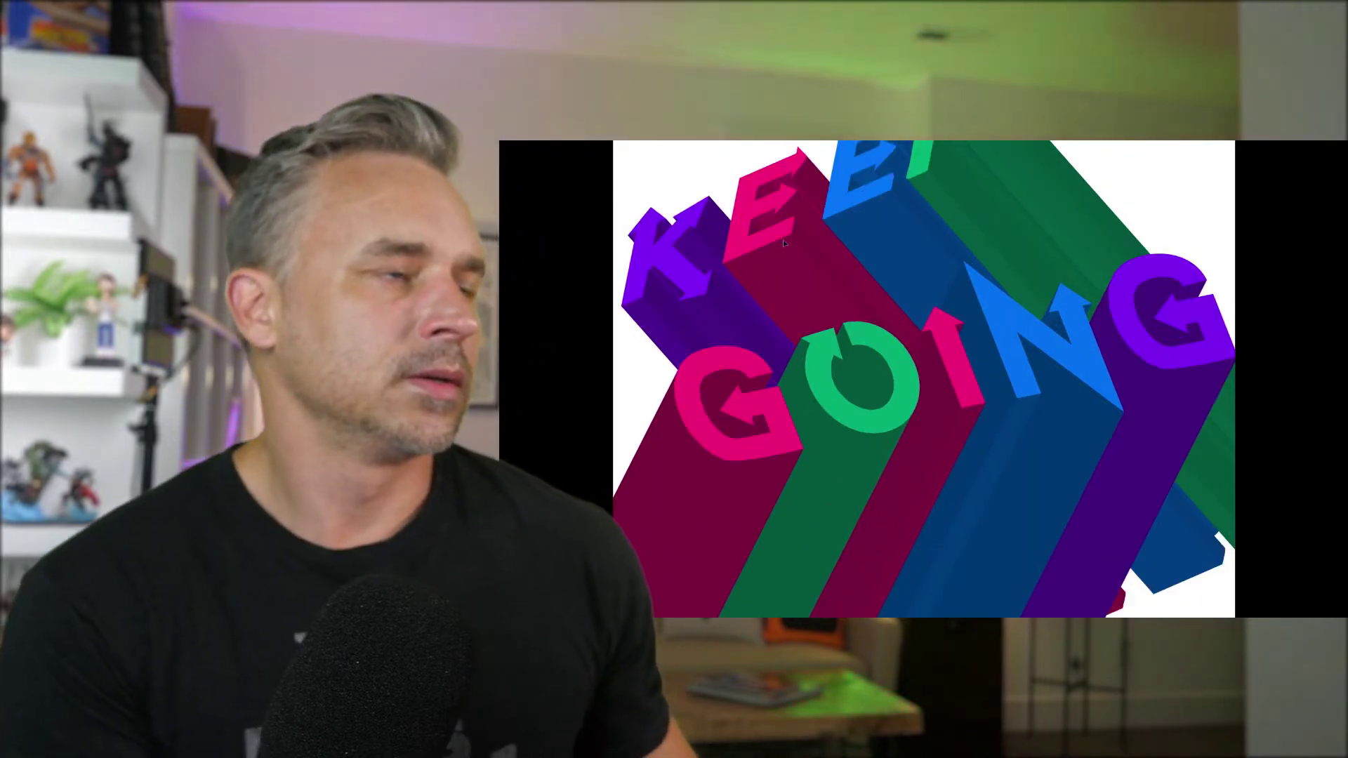
key(Right)
key(Right)
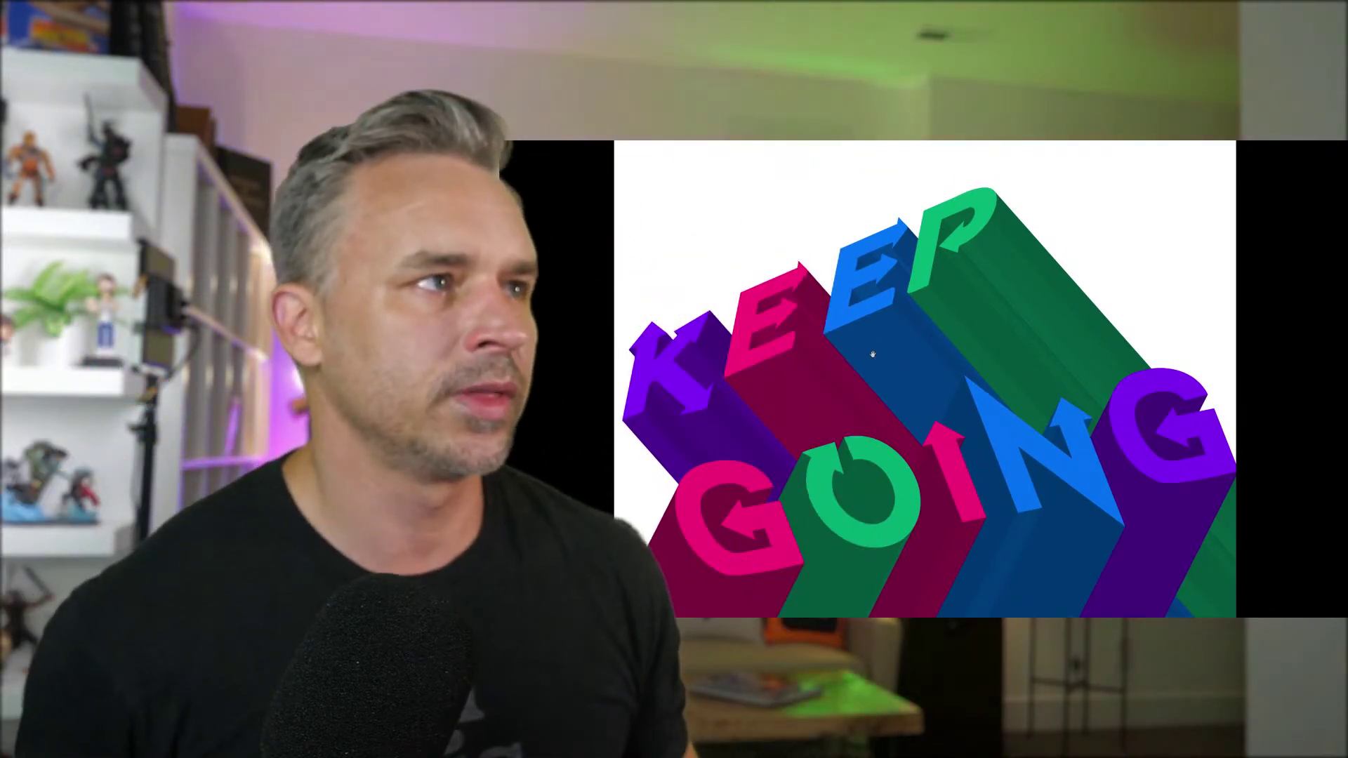
scroll(1035, 294, up, 2)
scroll(1036, 298, up, 2)
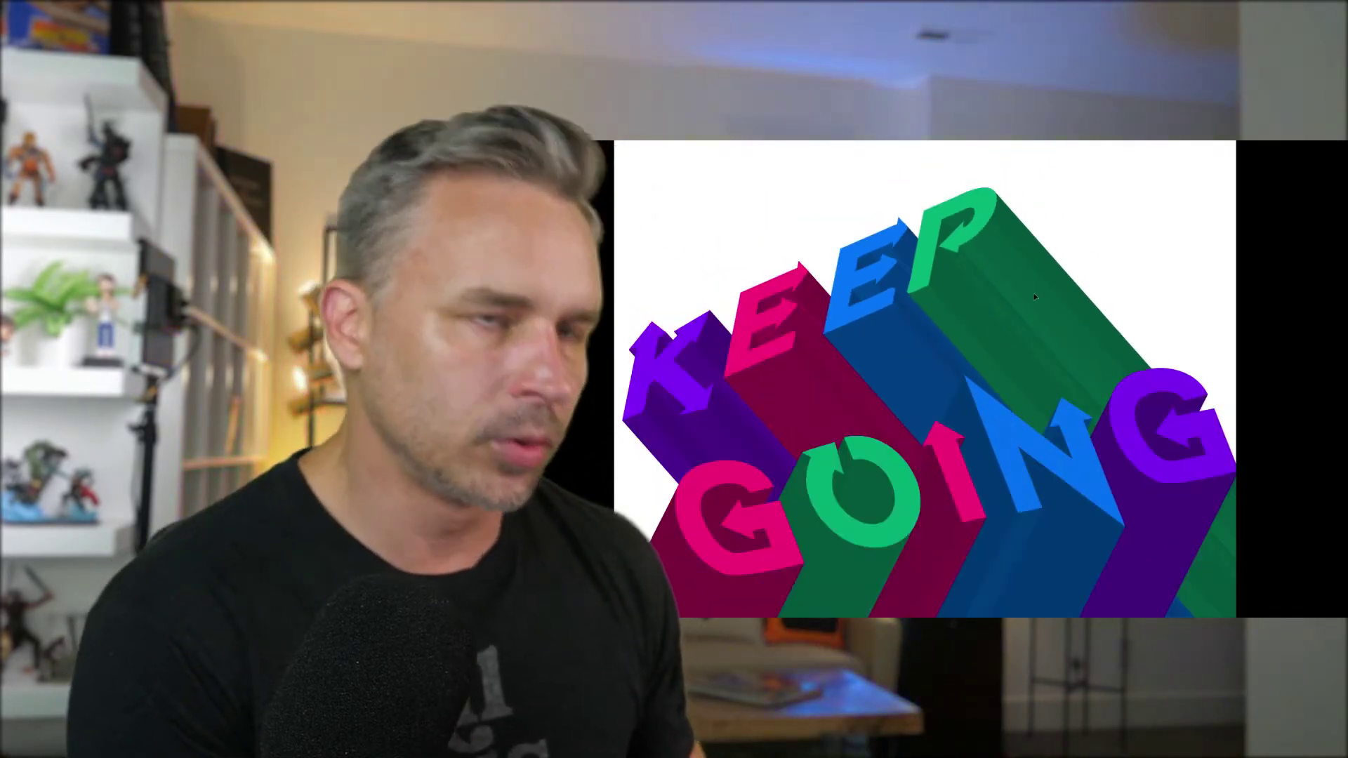
key(Escape)
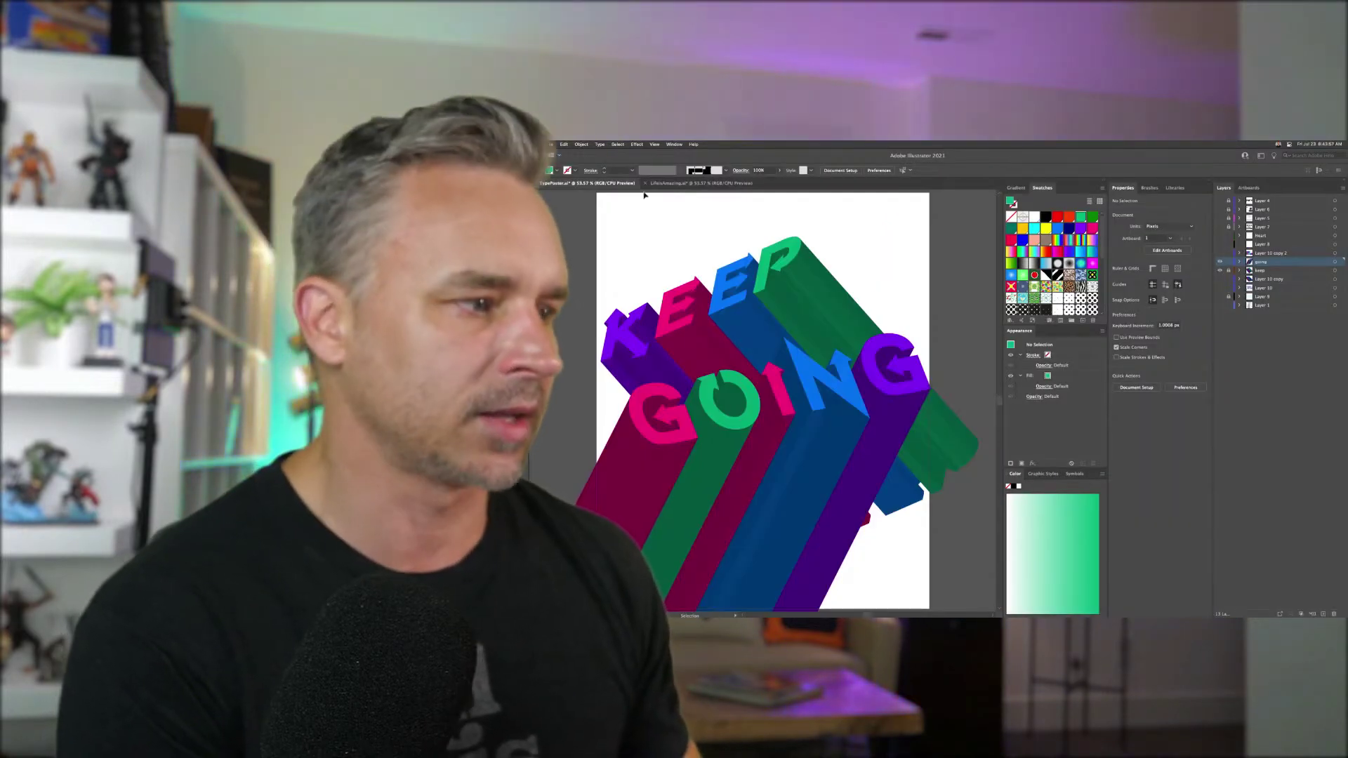
- Duplicate the going and keep layers, hide the originals and make the keep copy layer active
scroll(601, 265, left, 3)
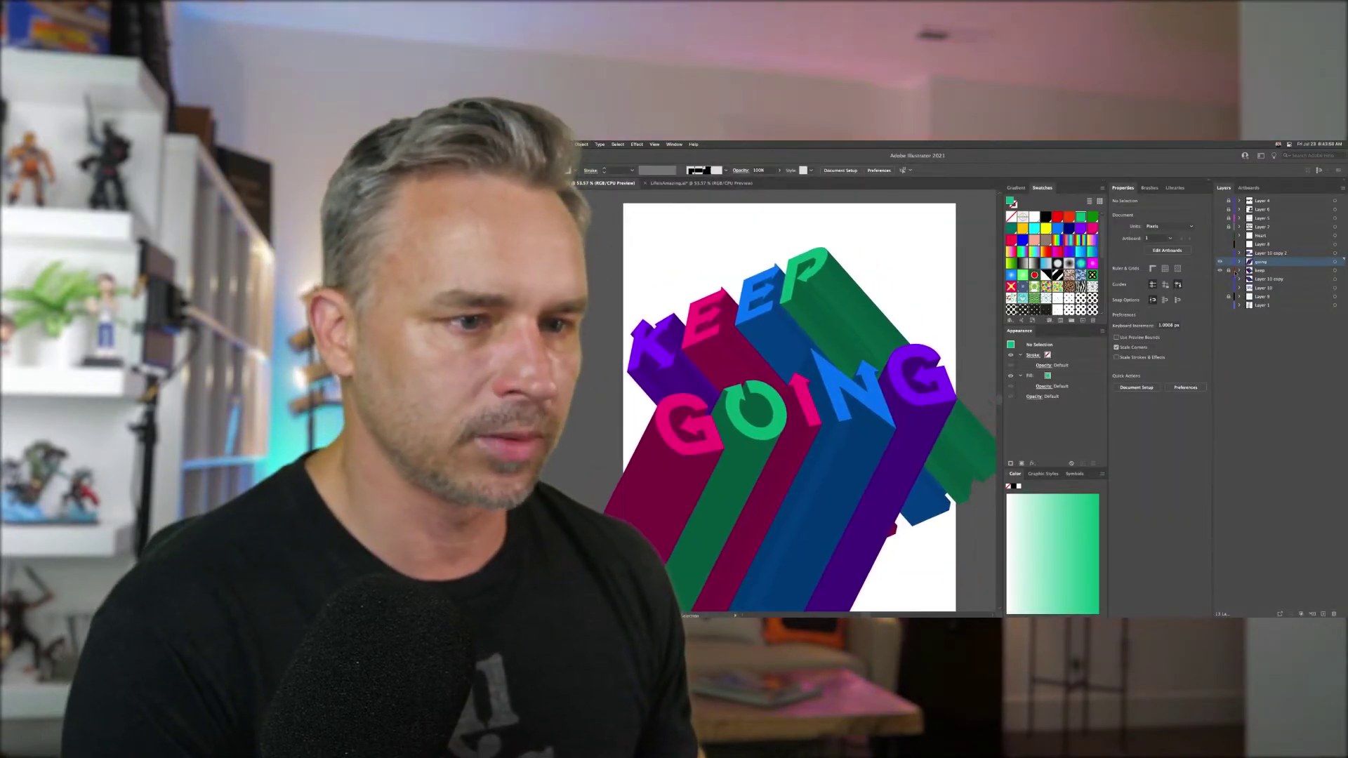
shift+click(1268, 270)
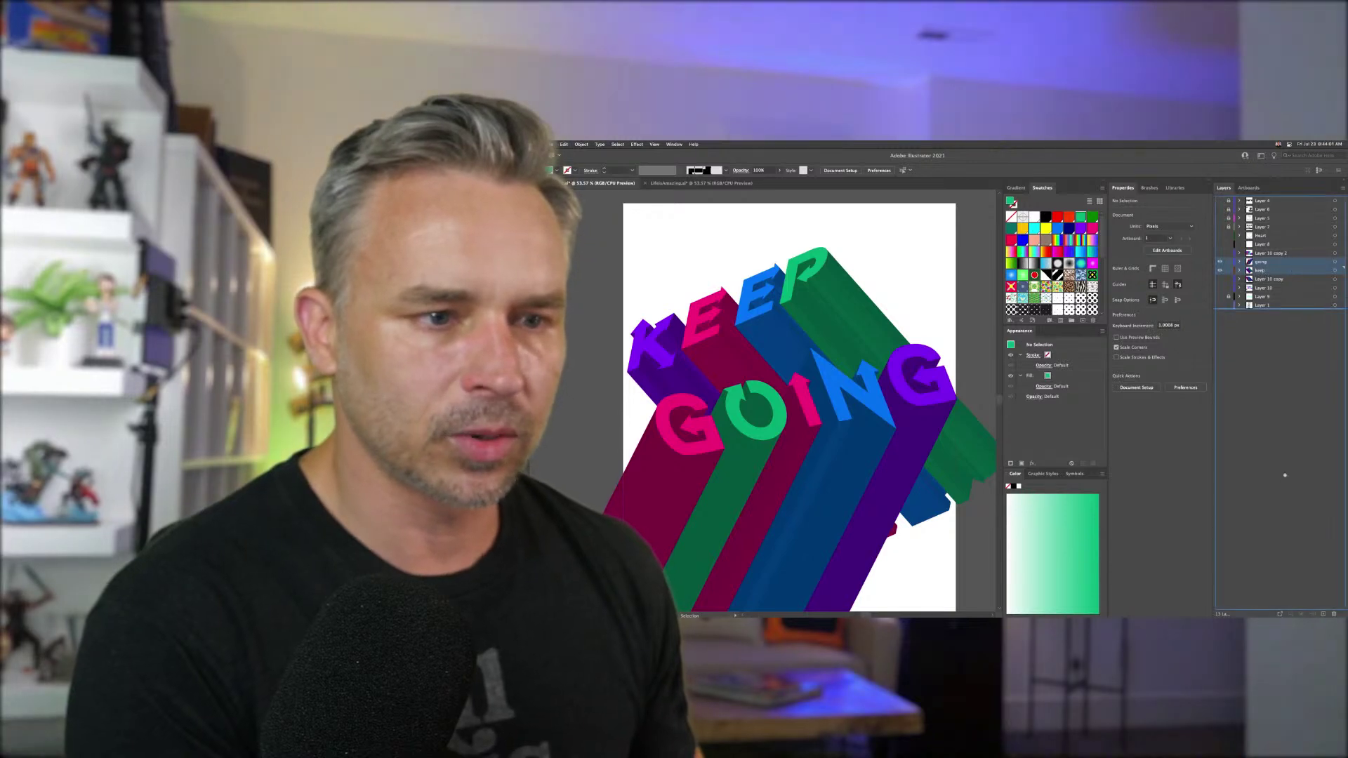
drag(1261, 271, 1323, 614)
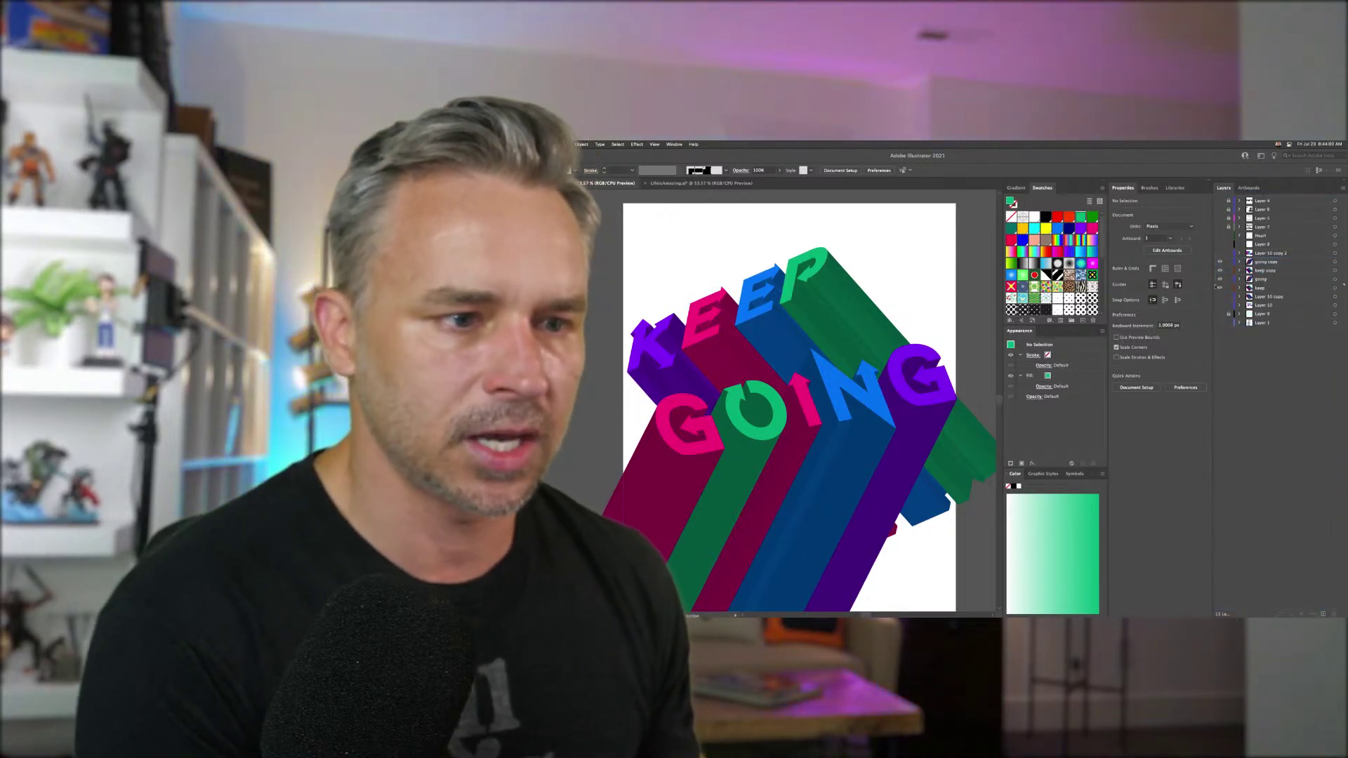
click(1262, 271)
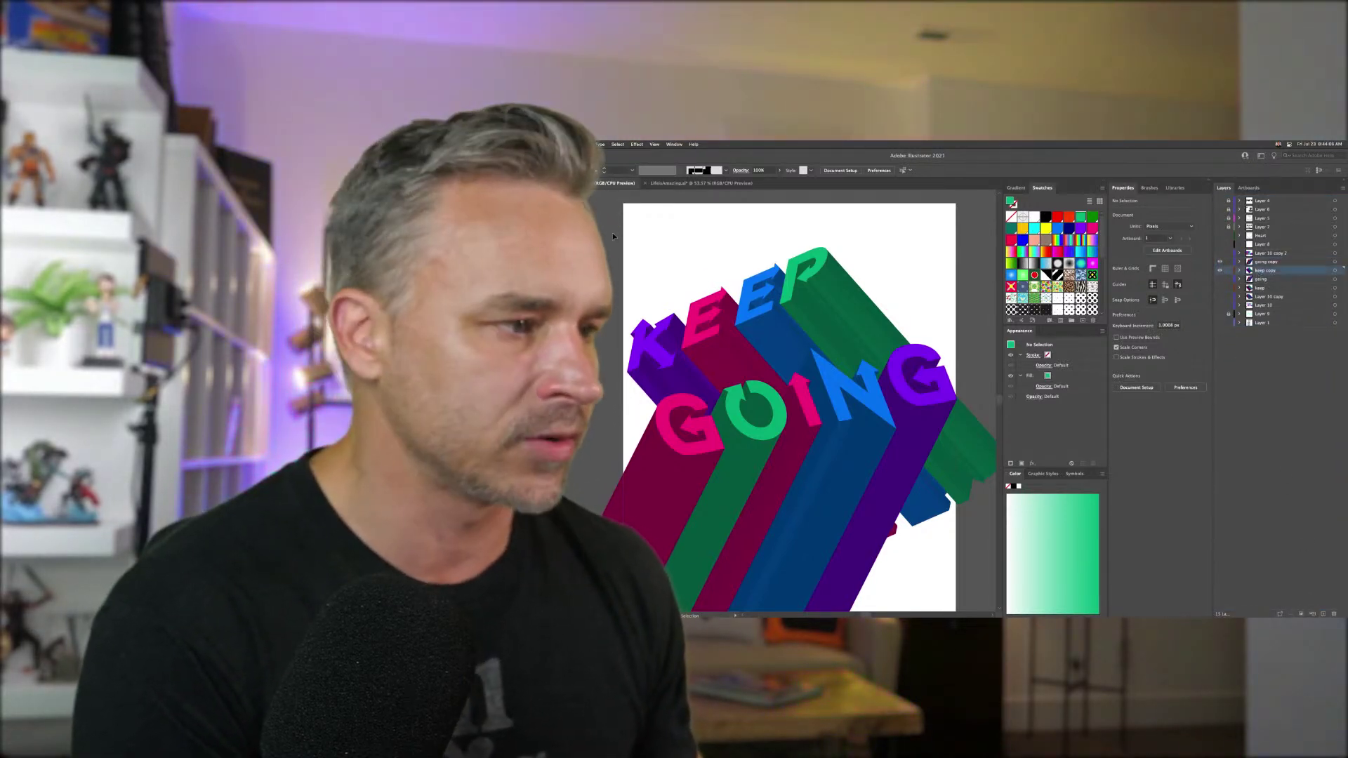
- Select the KEEP letters on the keep copy layer and set their 3D Extrude & Bevel effect to 2 blend steps with preview on
key(shift+m)
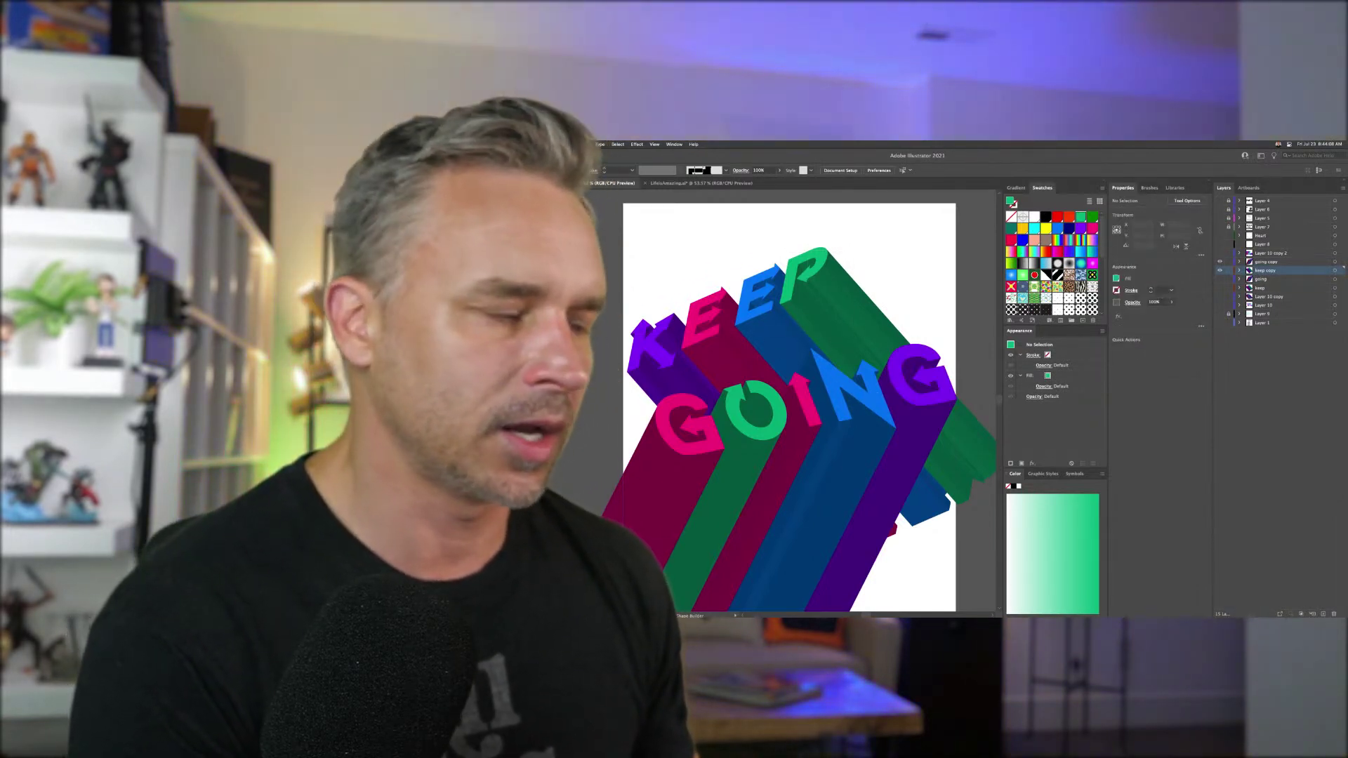
key(v)
click(880, 368)
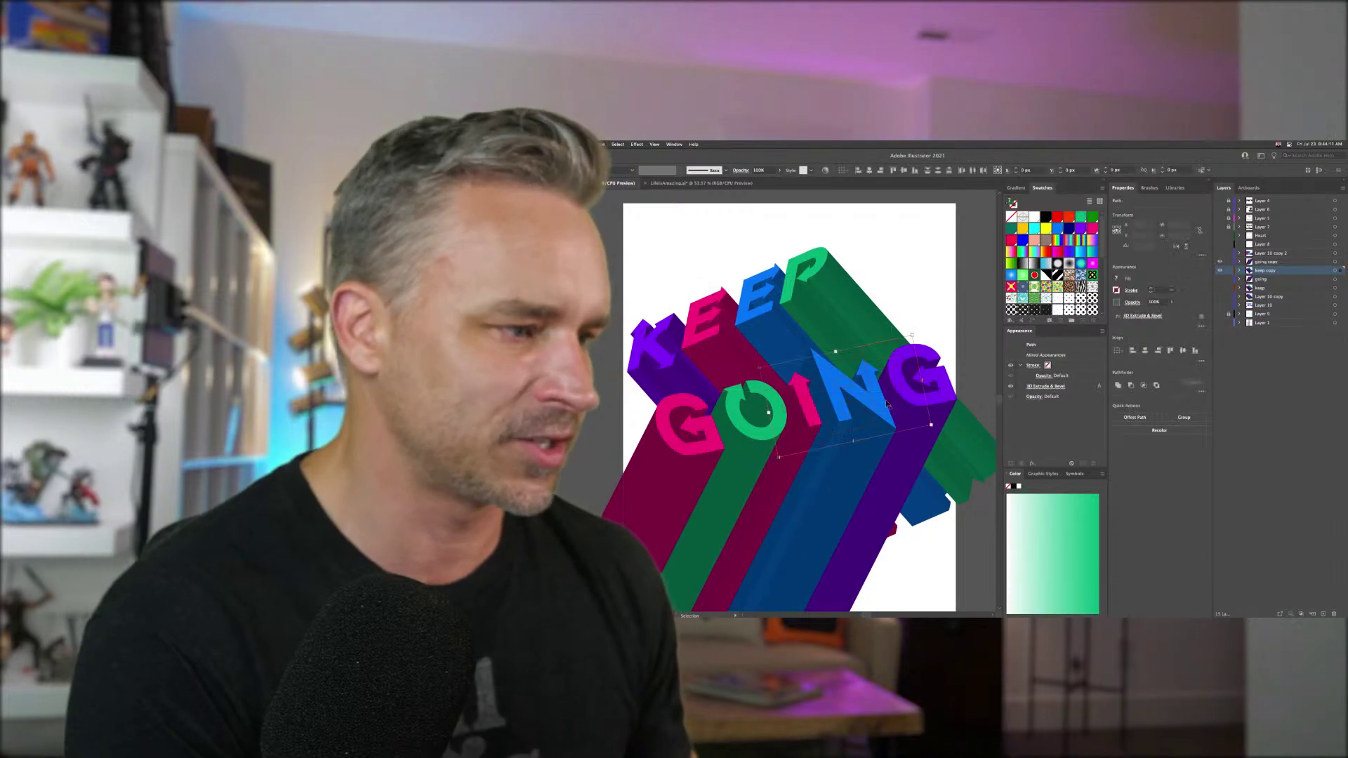
click(890, 499)
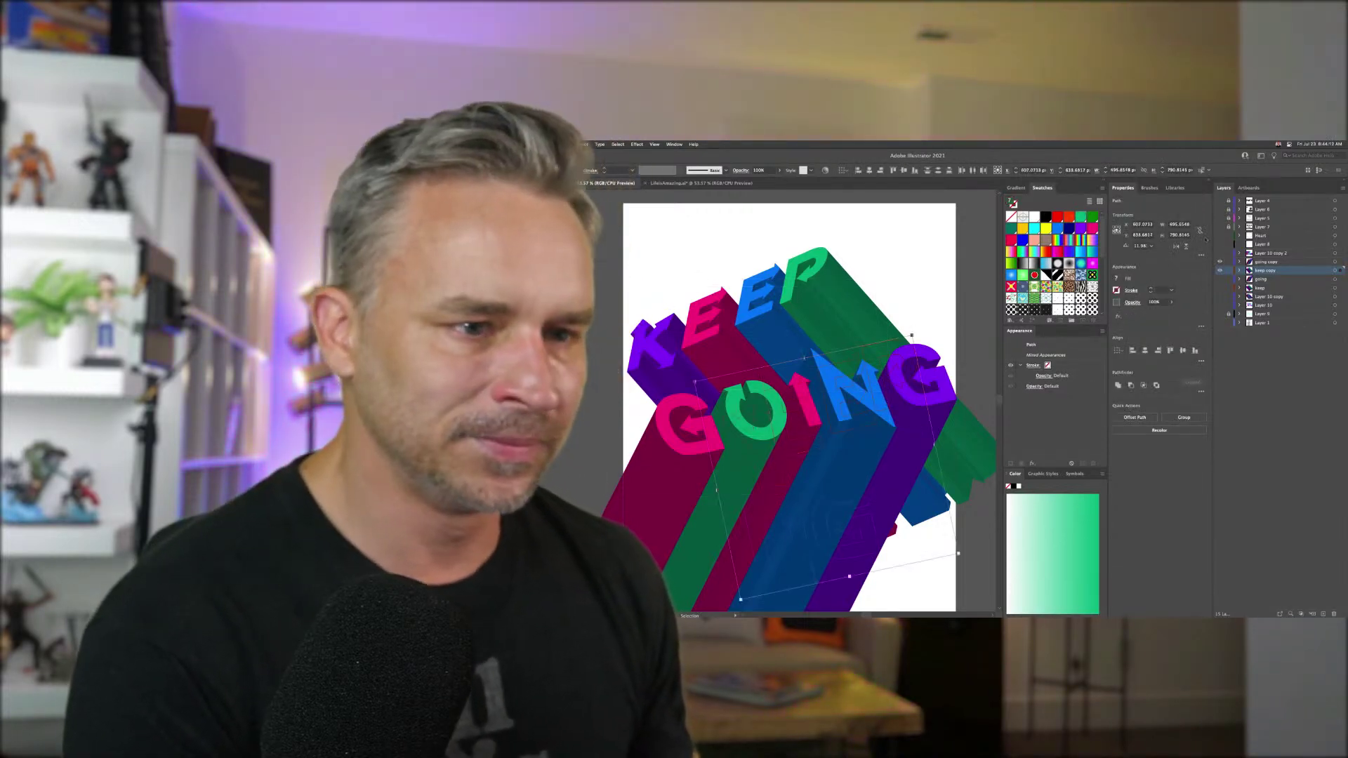
click(880, 368)
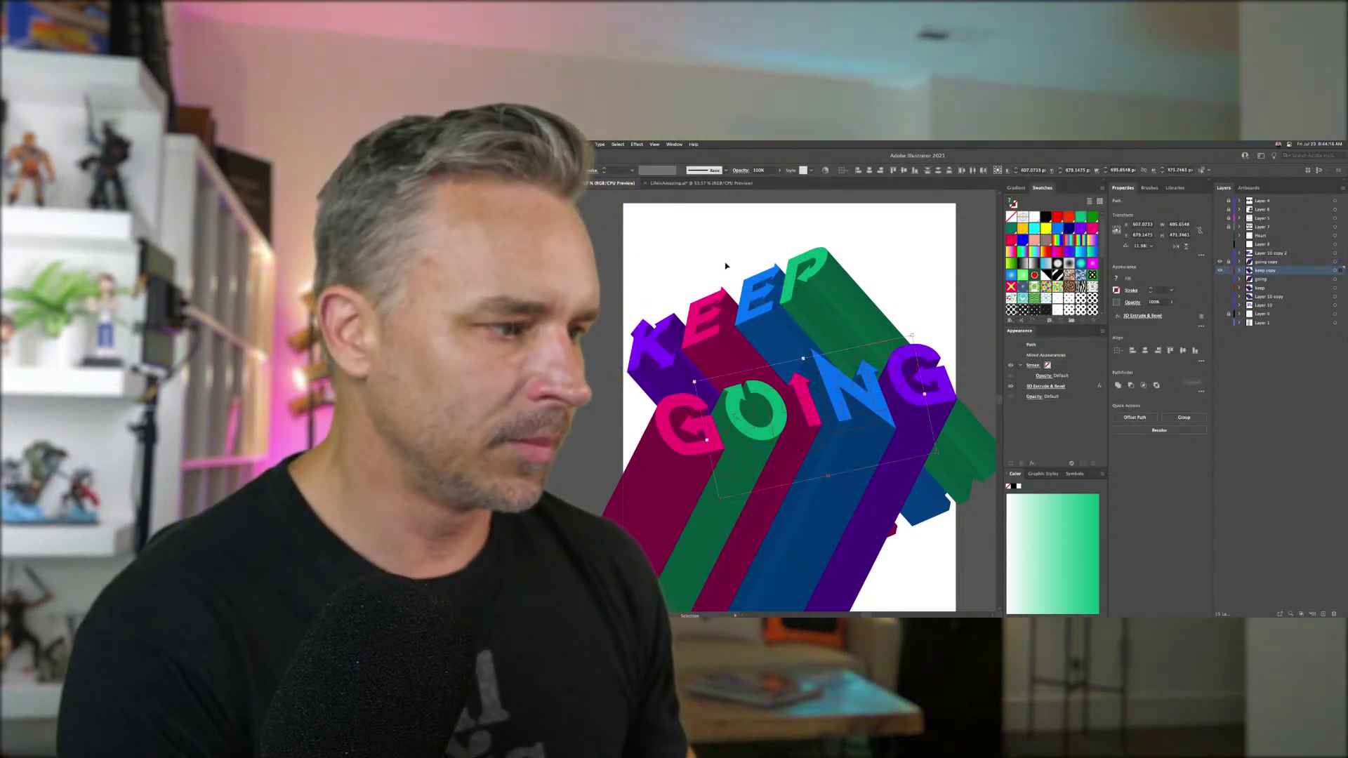
click(1143, 316)
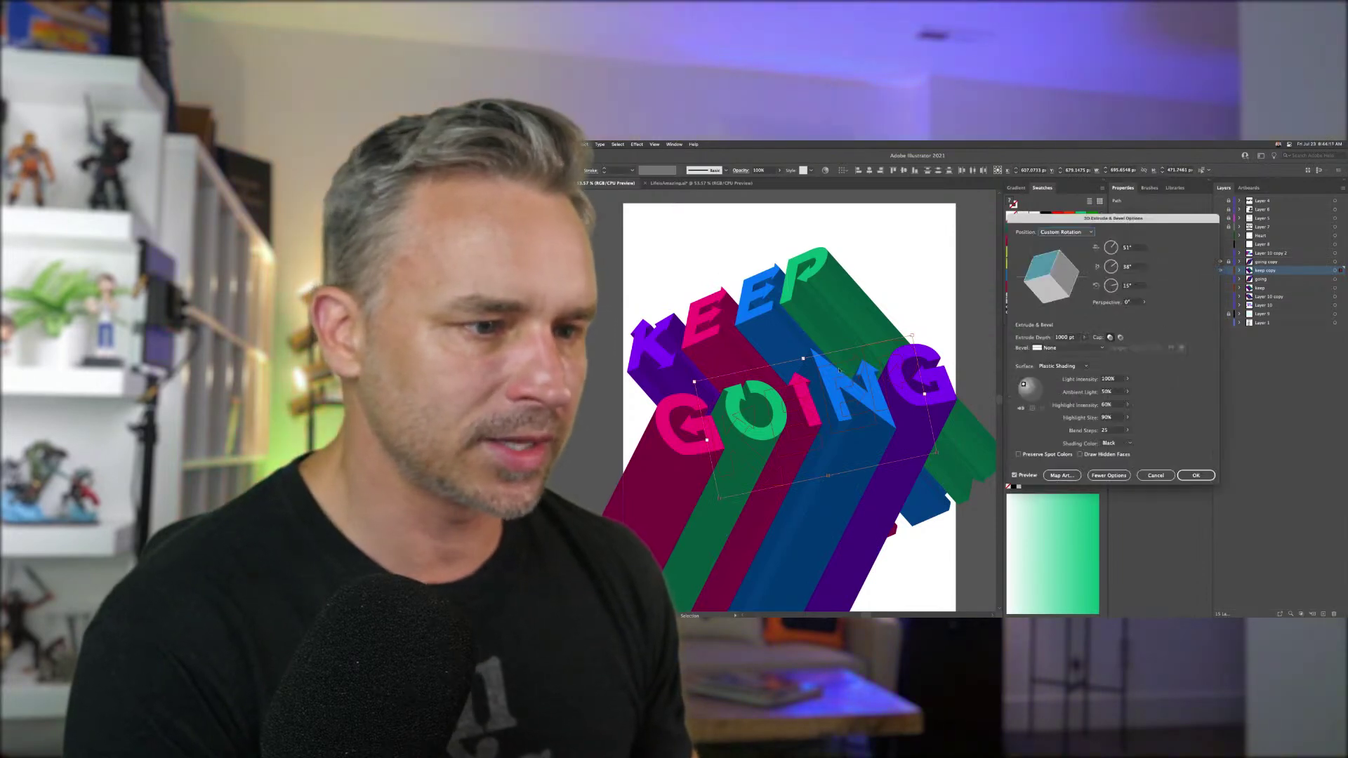
drag(1080, 219, 1049, 220)
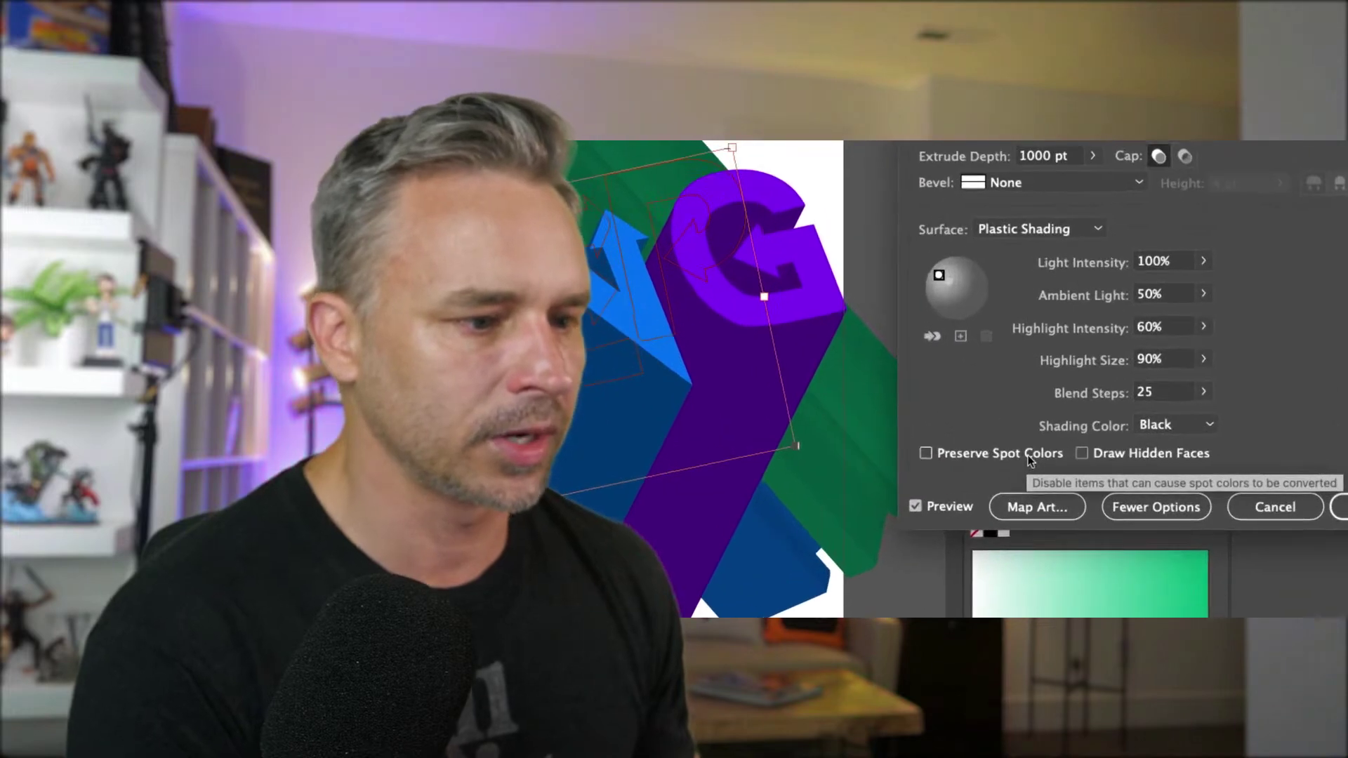
click(1065, 392)
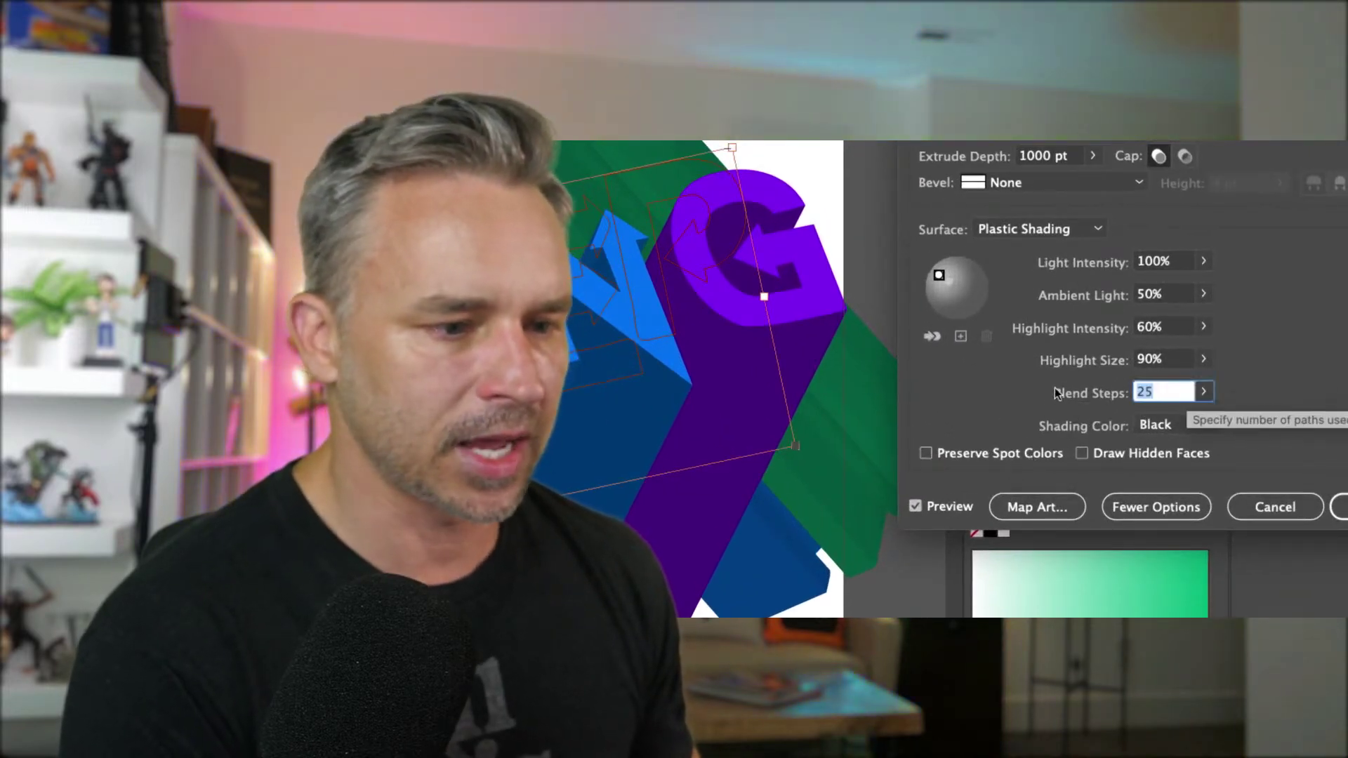
text(2)
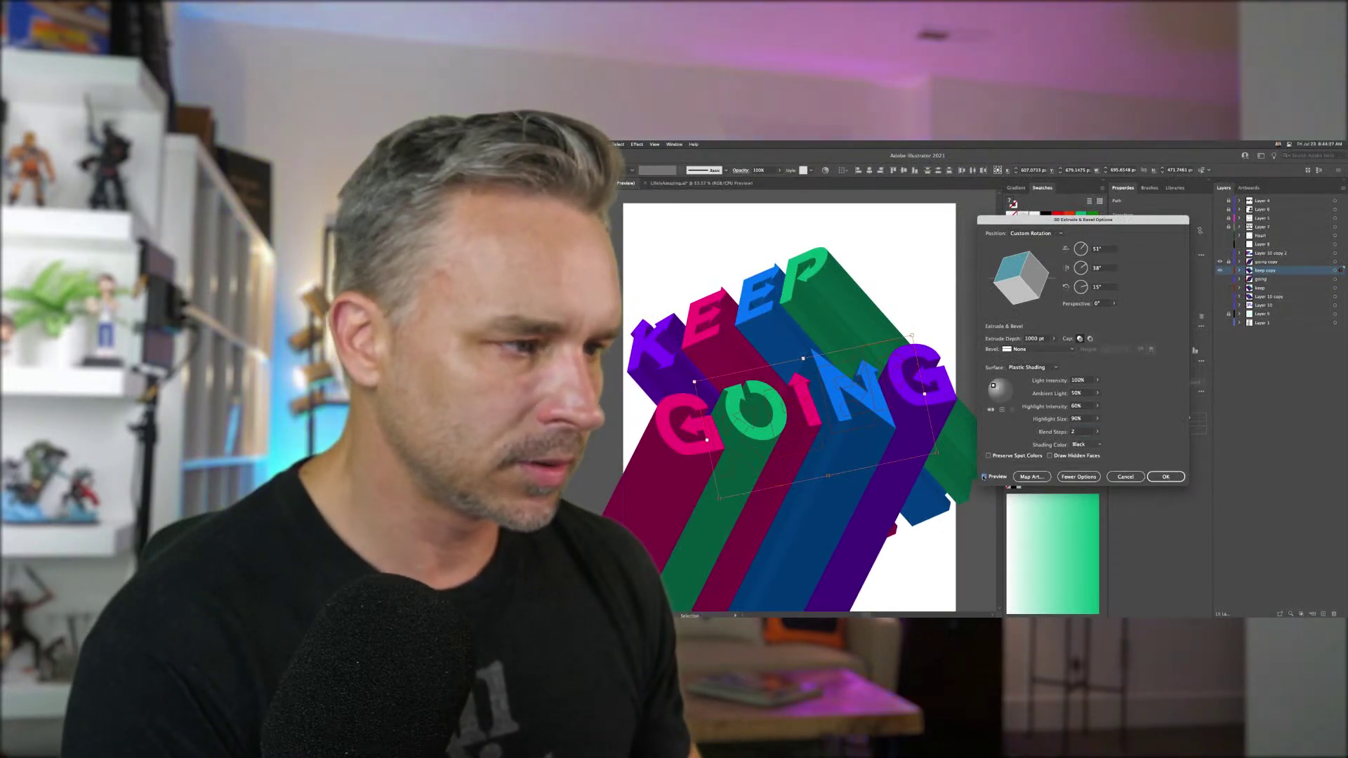
click(984, 476)
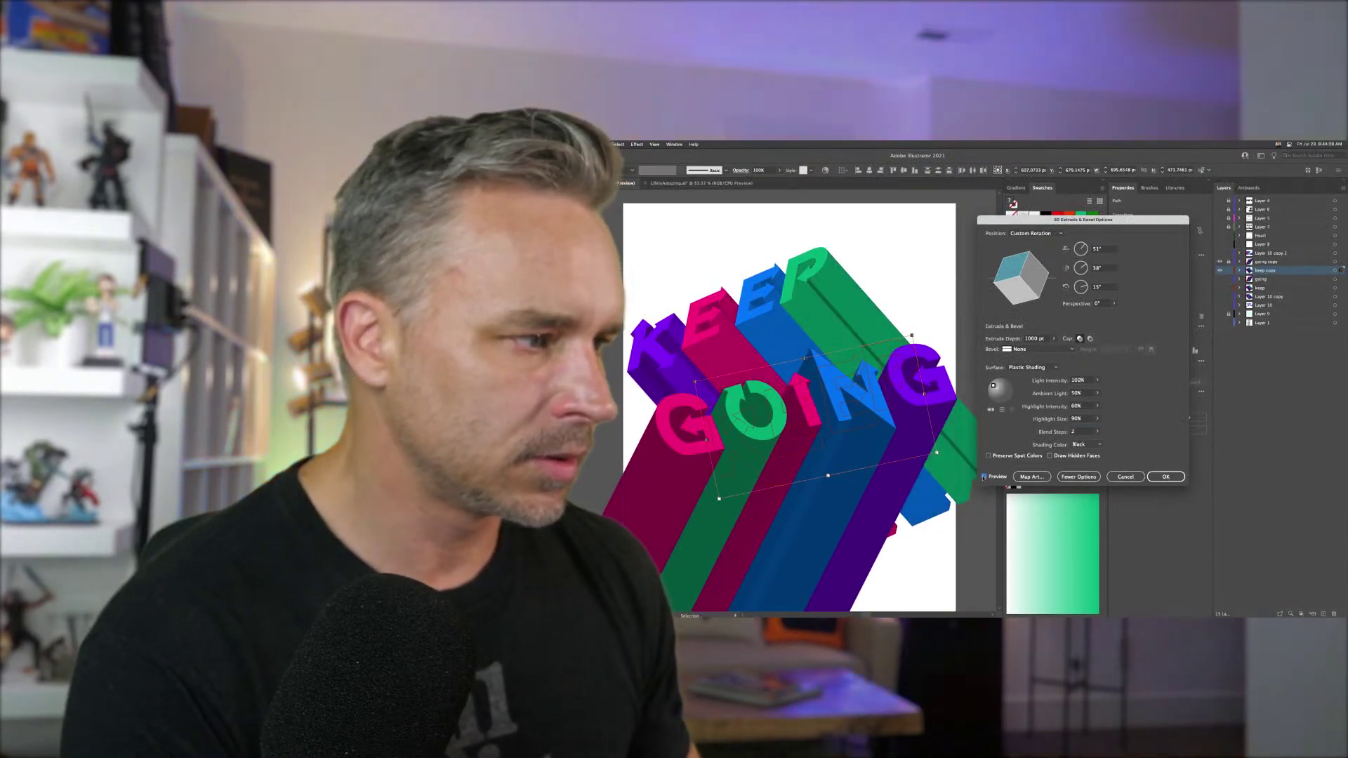
drag(1088, 220, 971, 216)
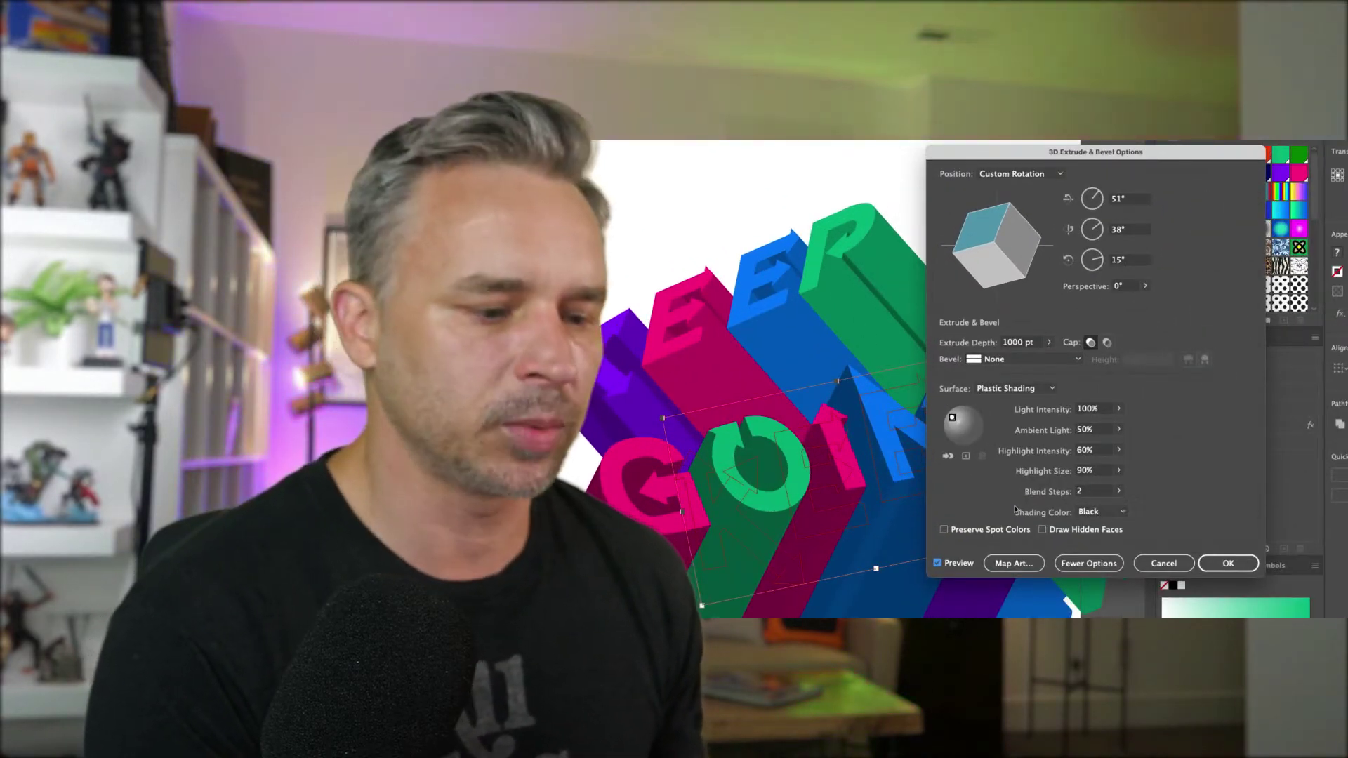
- Set the KEEP letters' shading color to Custom, trying bright cyan 00E1FF and settling on dark teal 006A72
click(1122, 514)
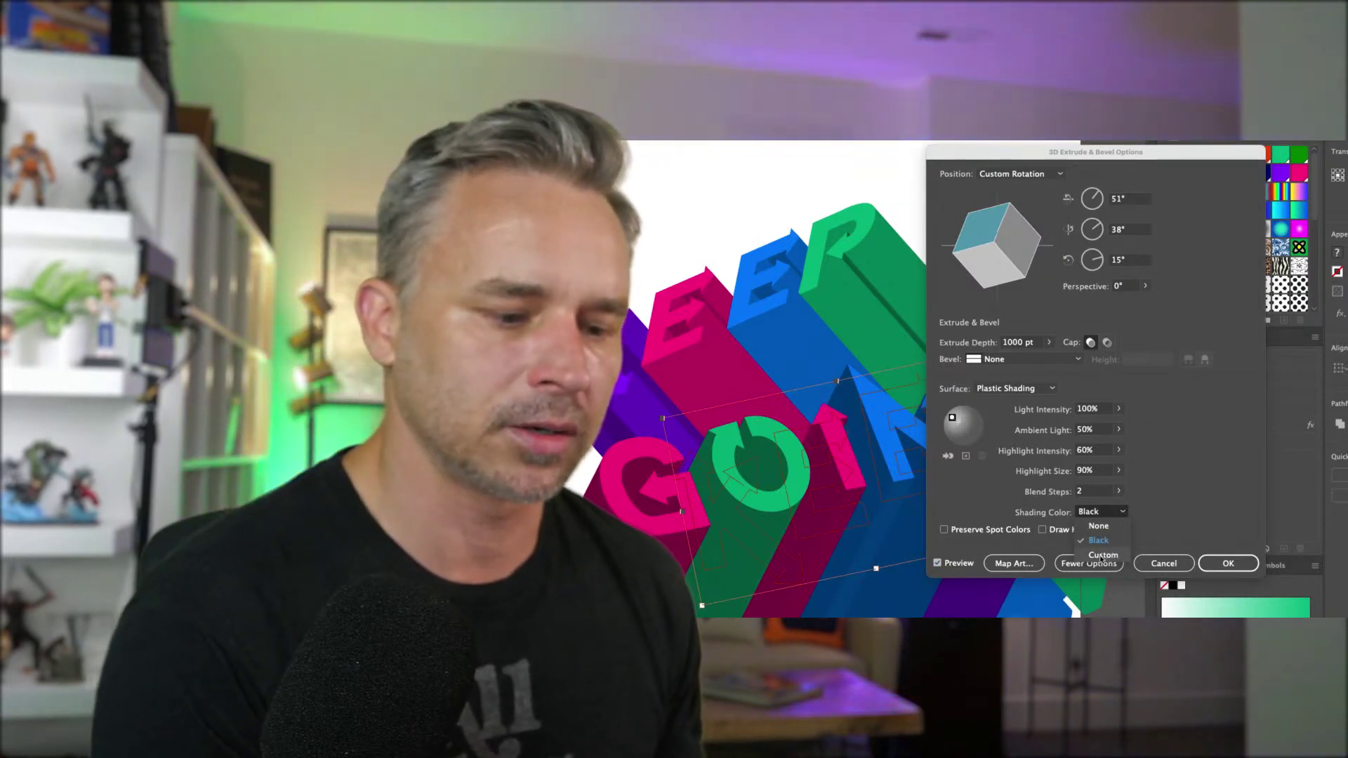
click(1103, 556)
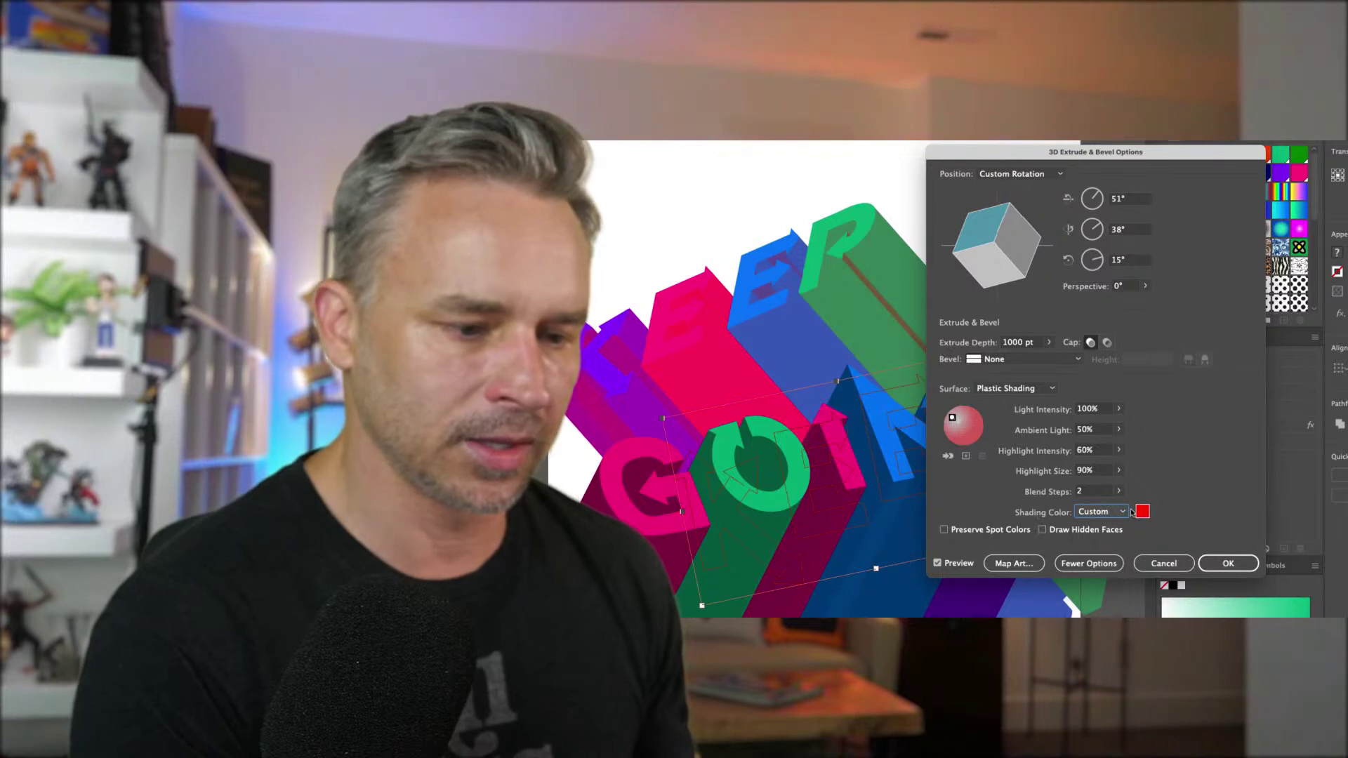
click(1141, 513)
drag(1106, 253, 1108, 284)
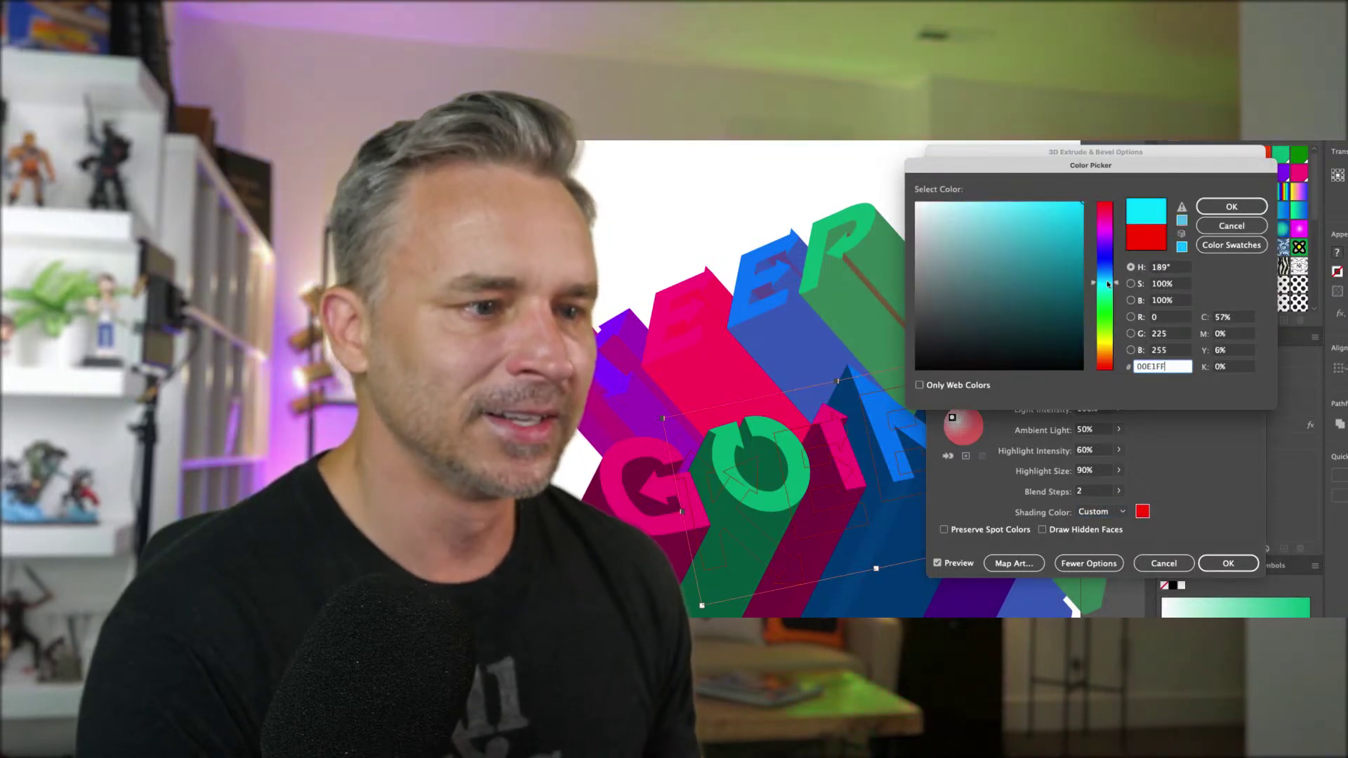
click(1222, 205)
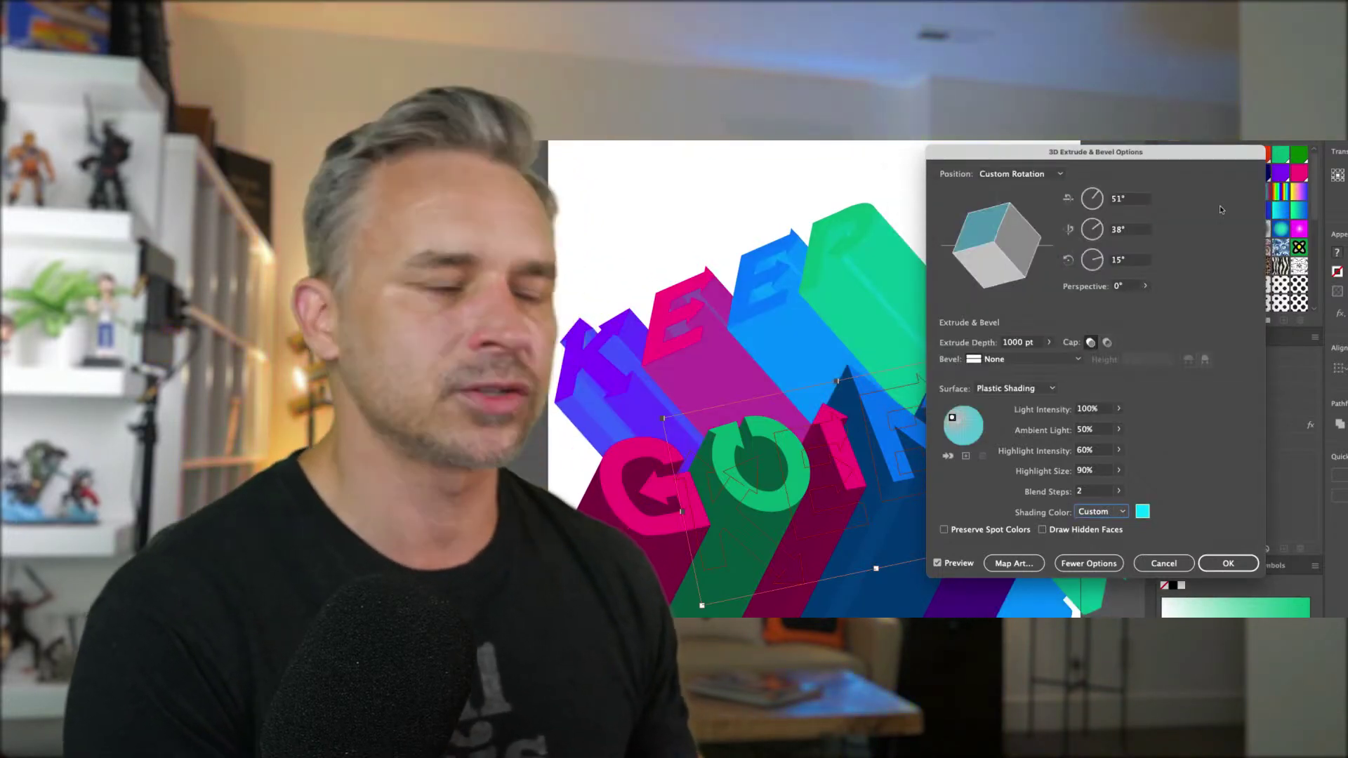
click(1141, 514)
text(006A72)
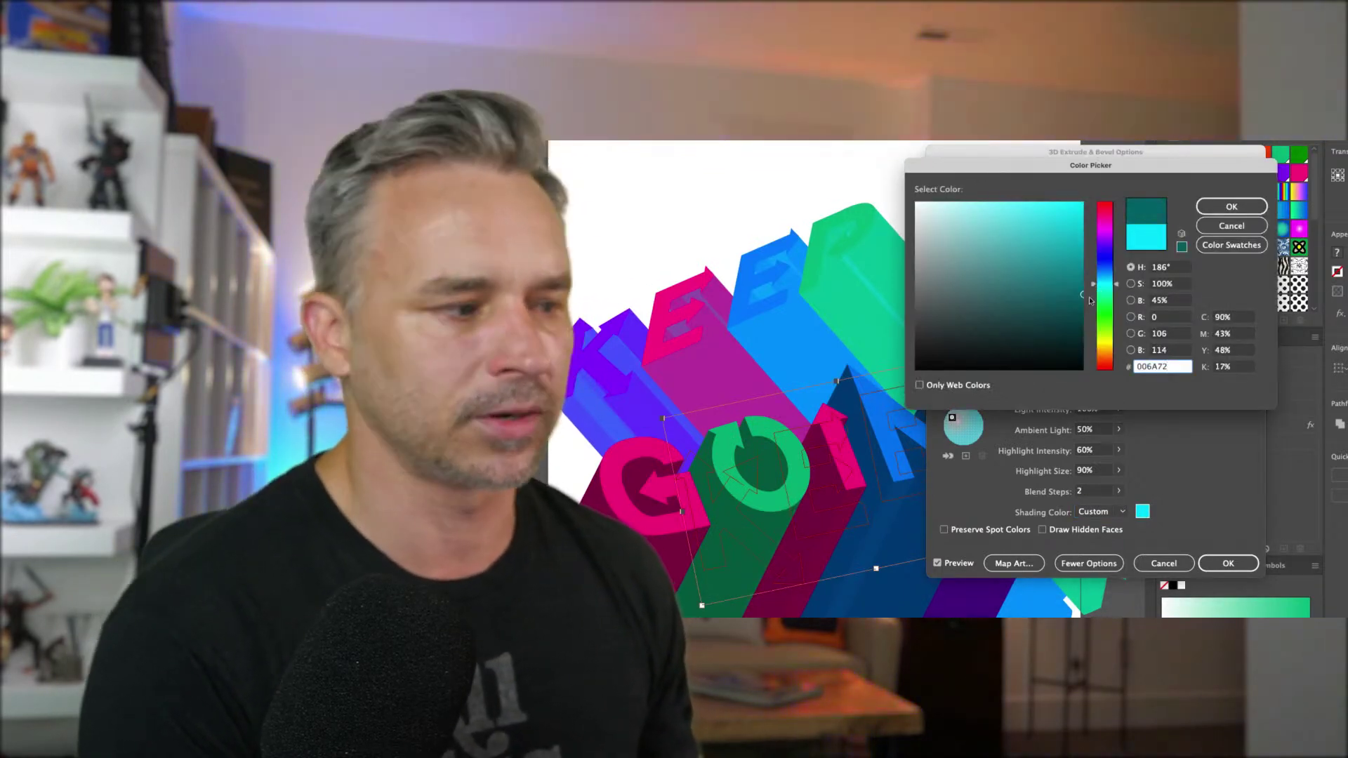
click(1231, 206)
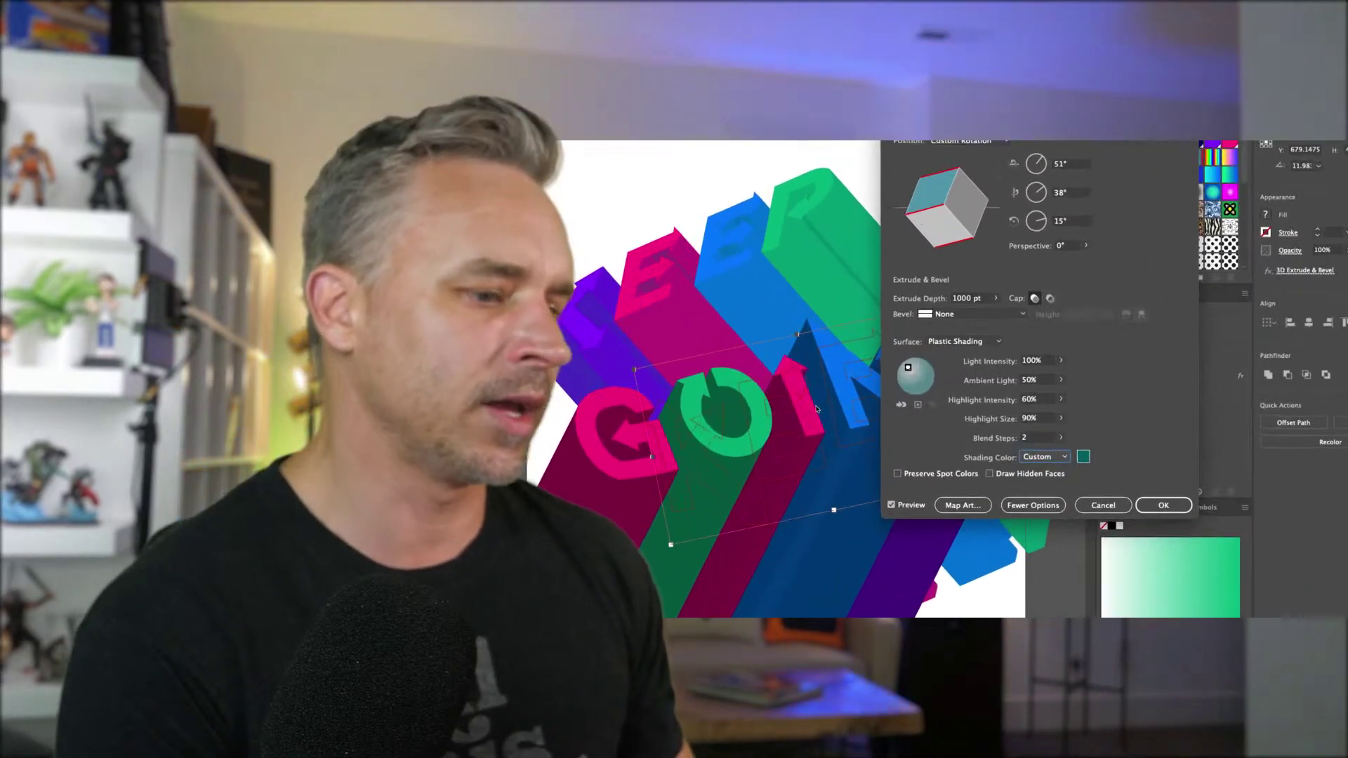
- Try Black as the shading color with blend steps set to 3, and switch the shading color back to Custom
click(1055, 458)
click(1046, 471)
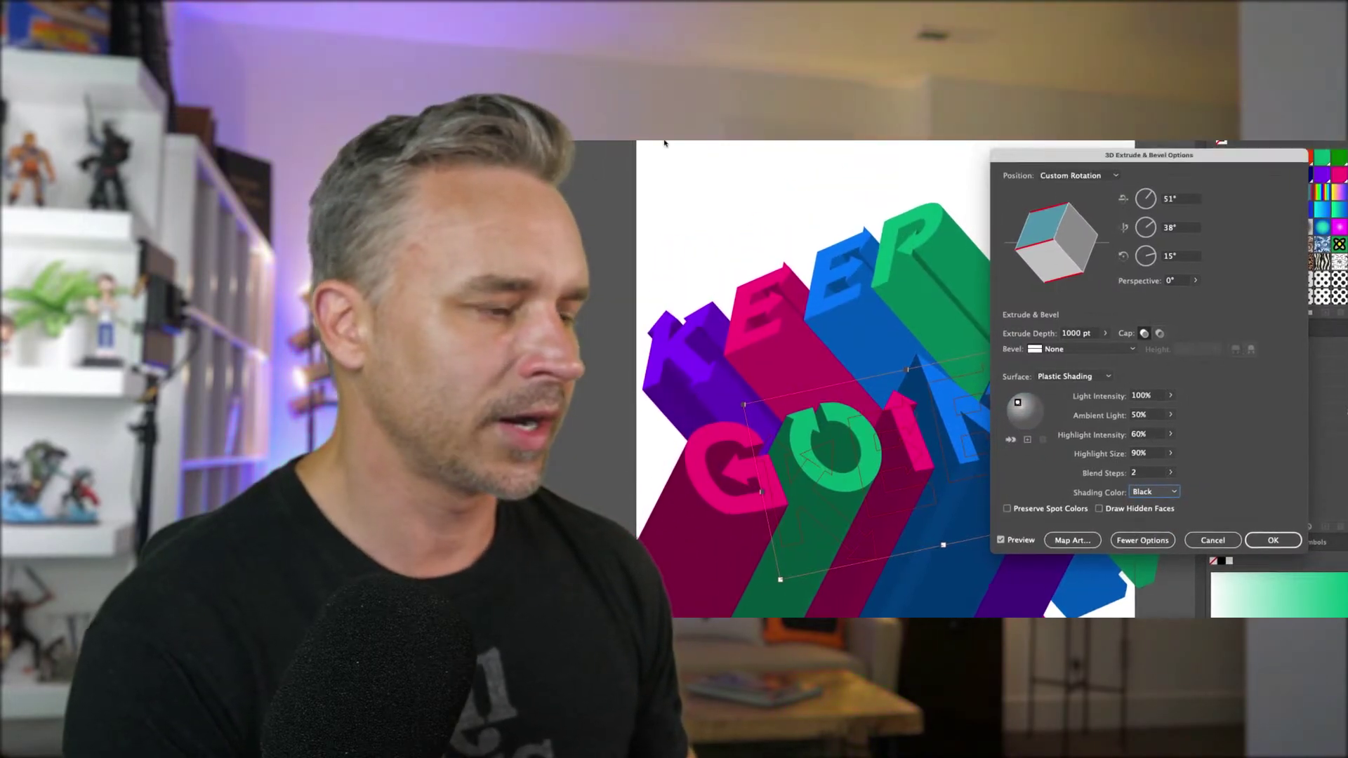
click(1171, 492)
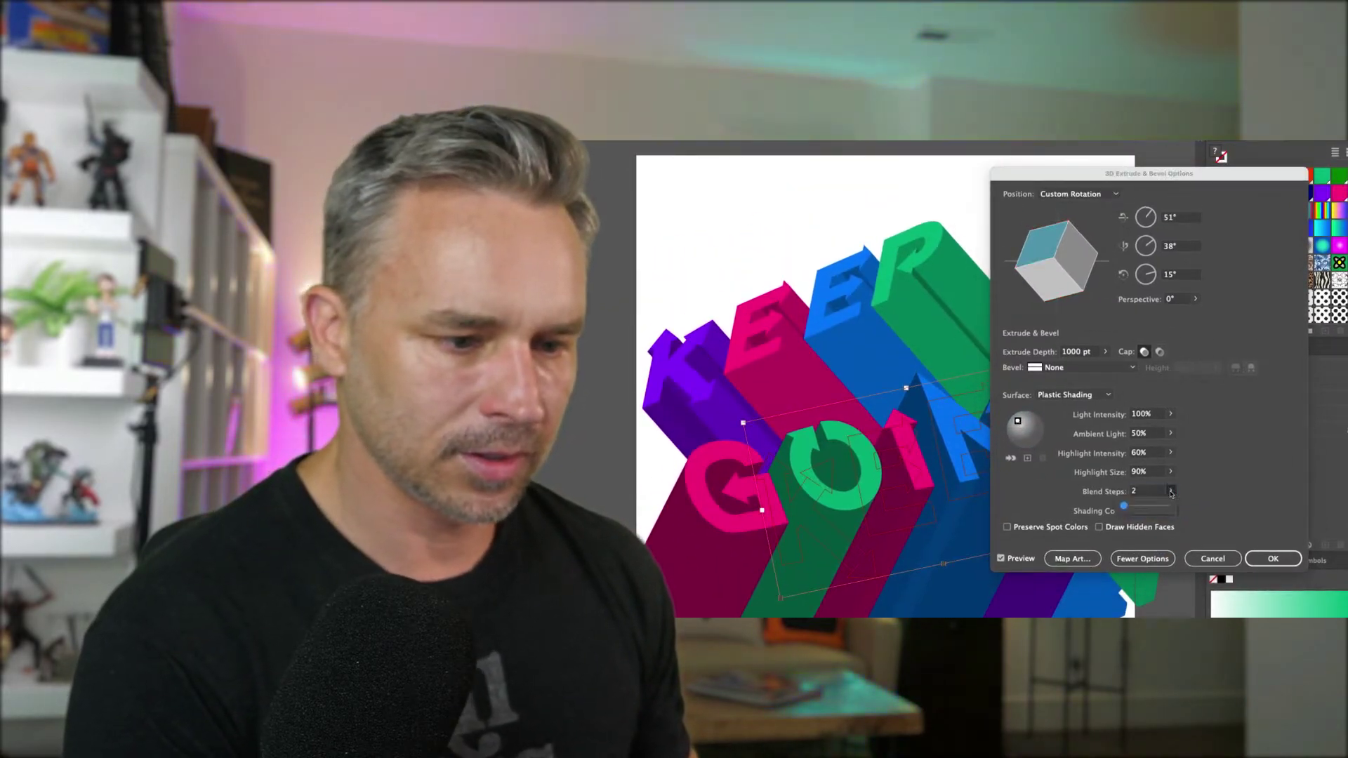
text(3)
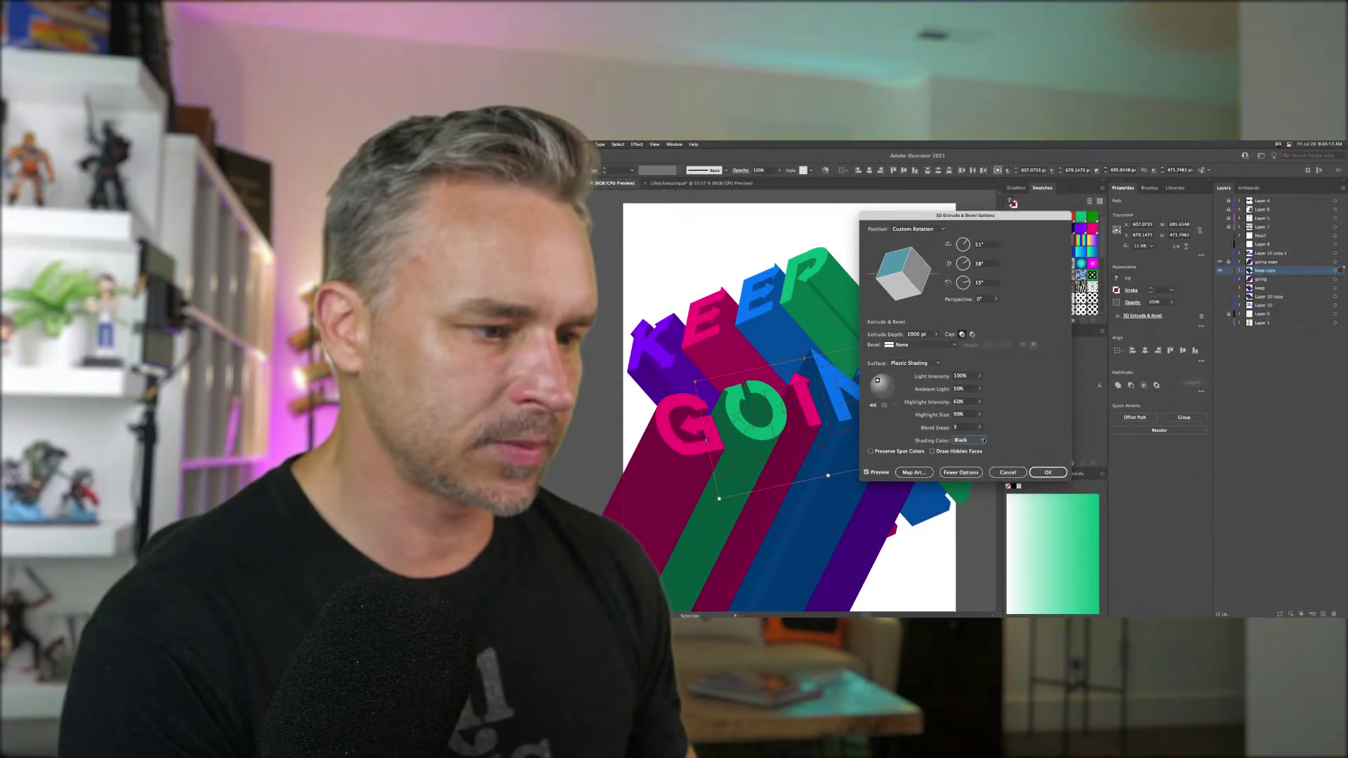
click(983, 440)
click(970, 467)
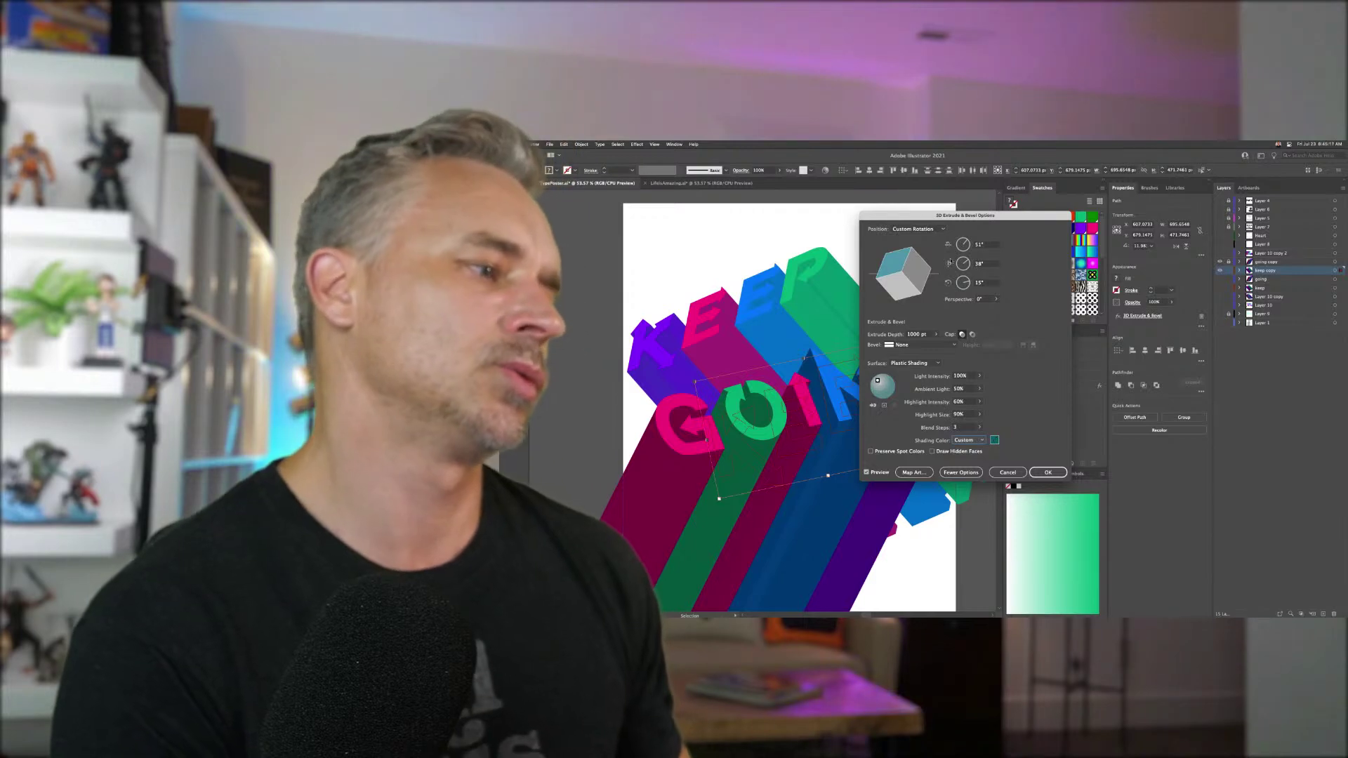
- Set the highlight size of the KEEP letters' plastic shading to 100%
drag(936, 218, 1010, 228)
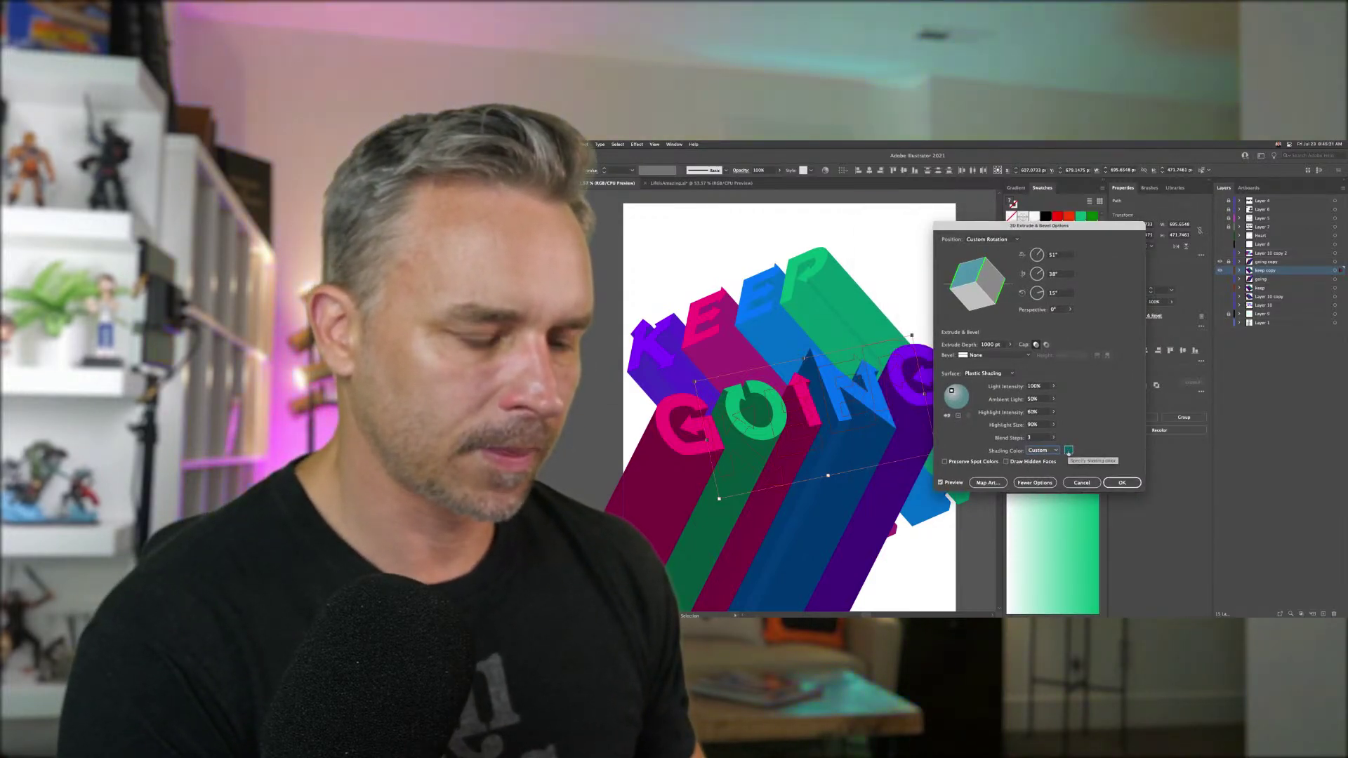
click(1053, 424)
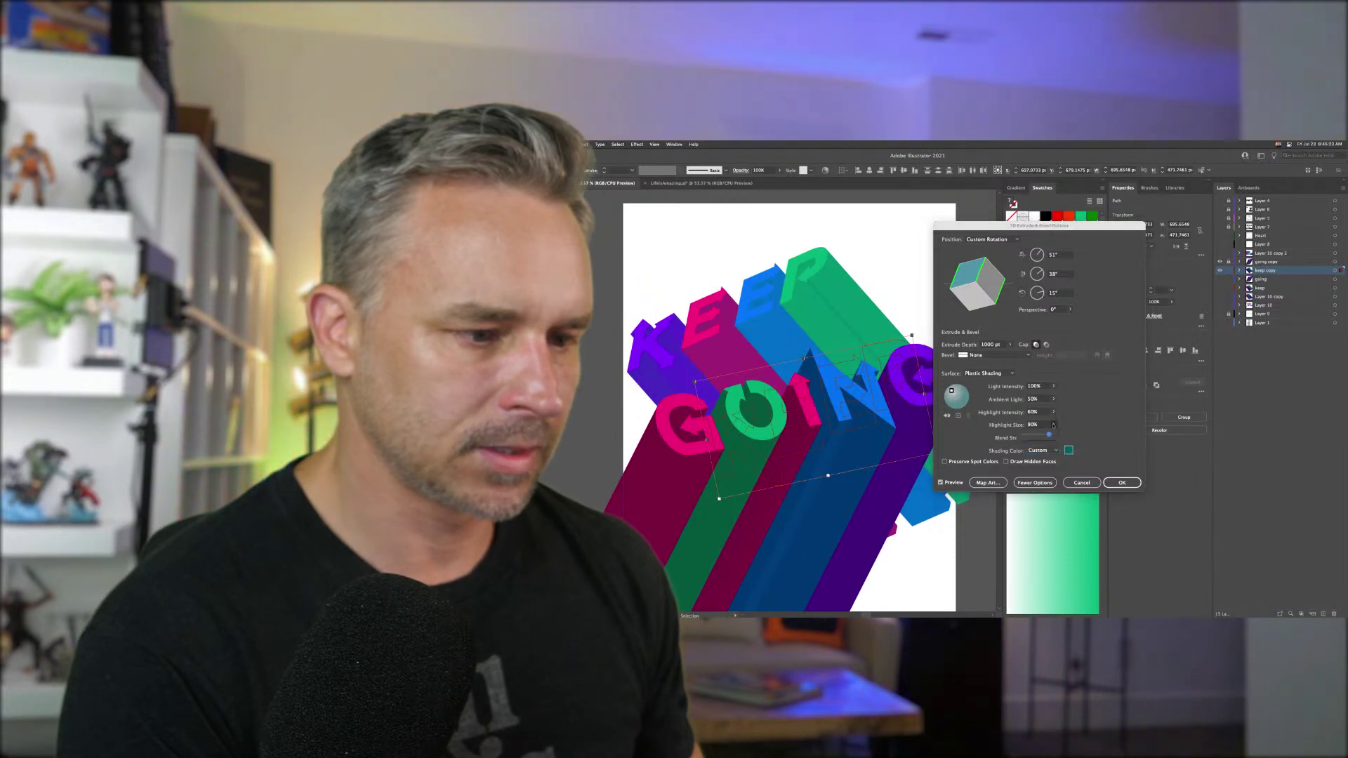
click(1083, 436)
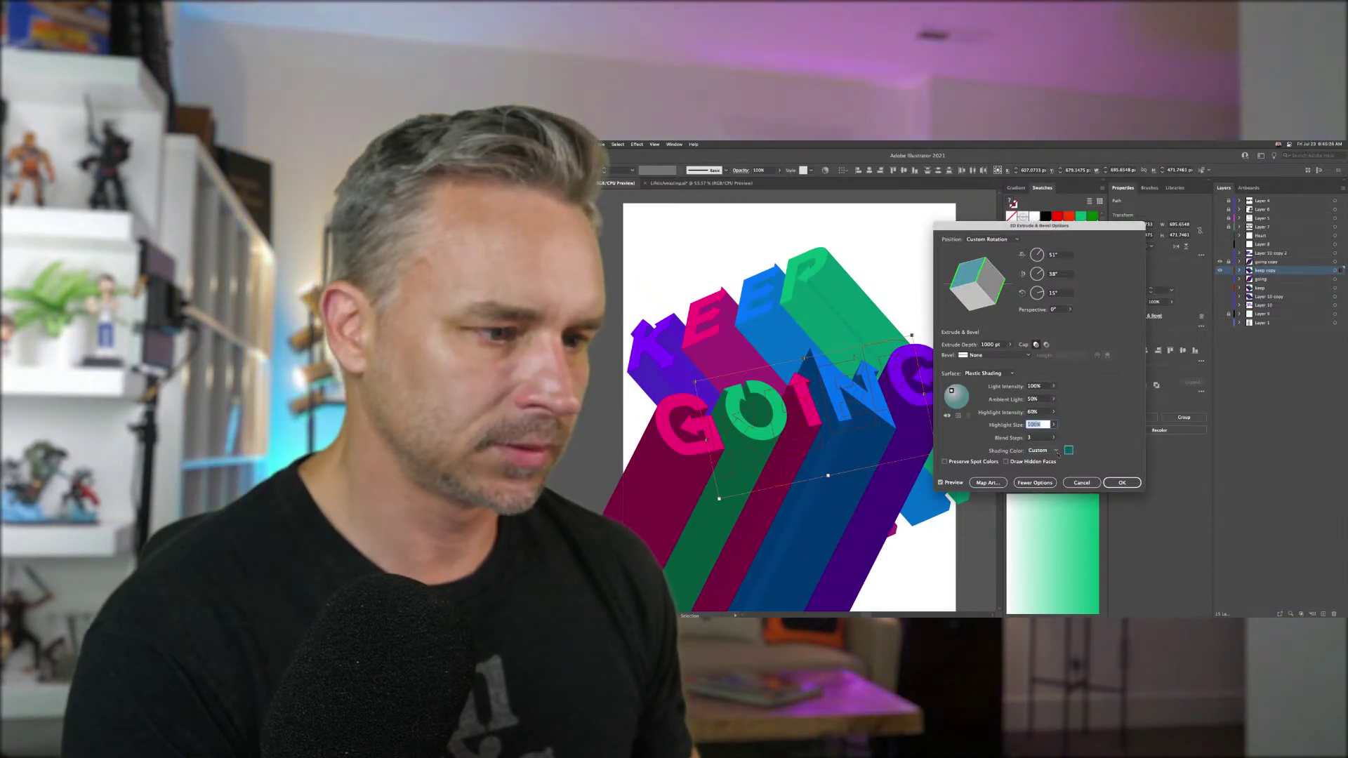
- Try a bright green custom shading color on the KEEP extrusion
click(1068, 451)
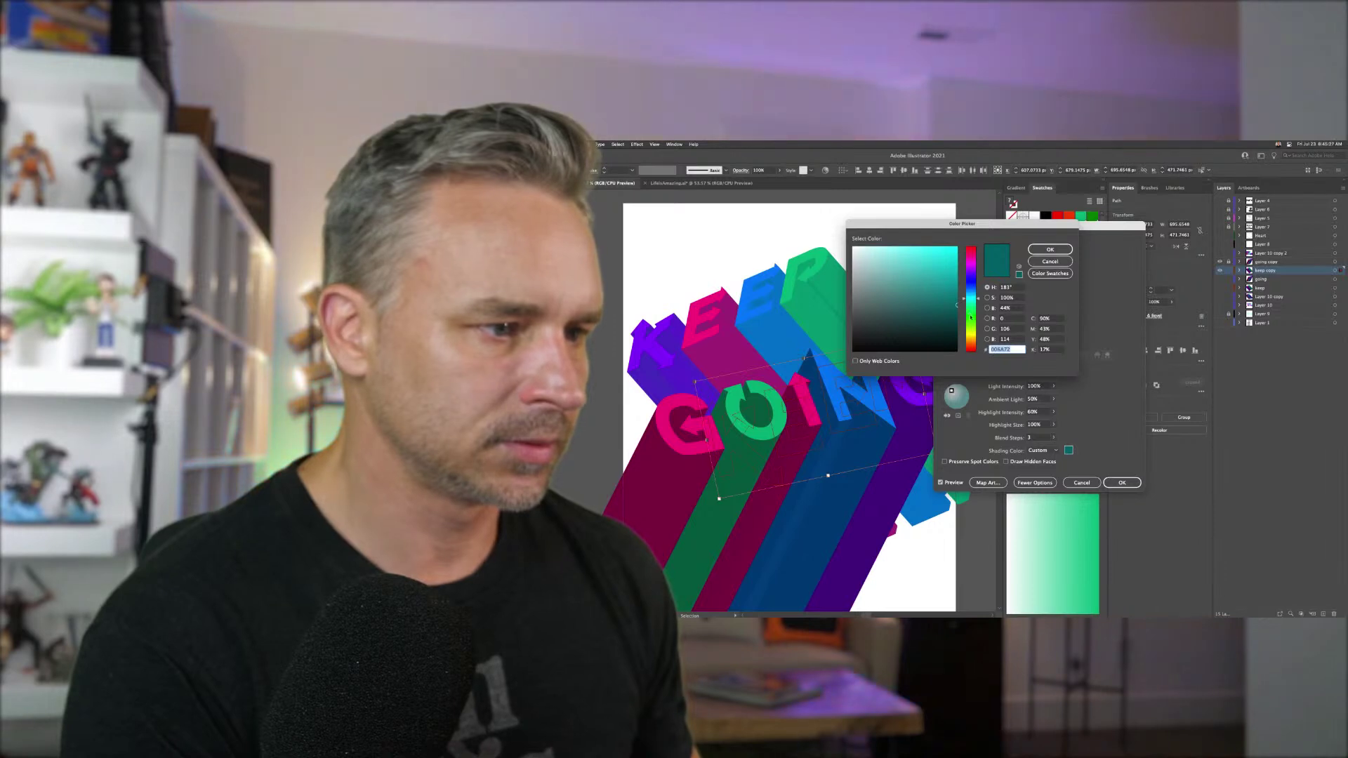
click(972, 317)
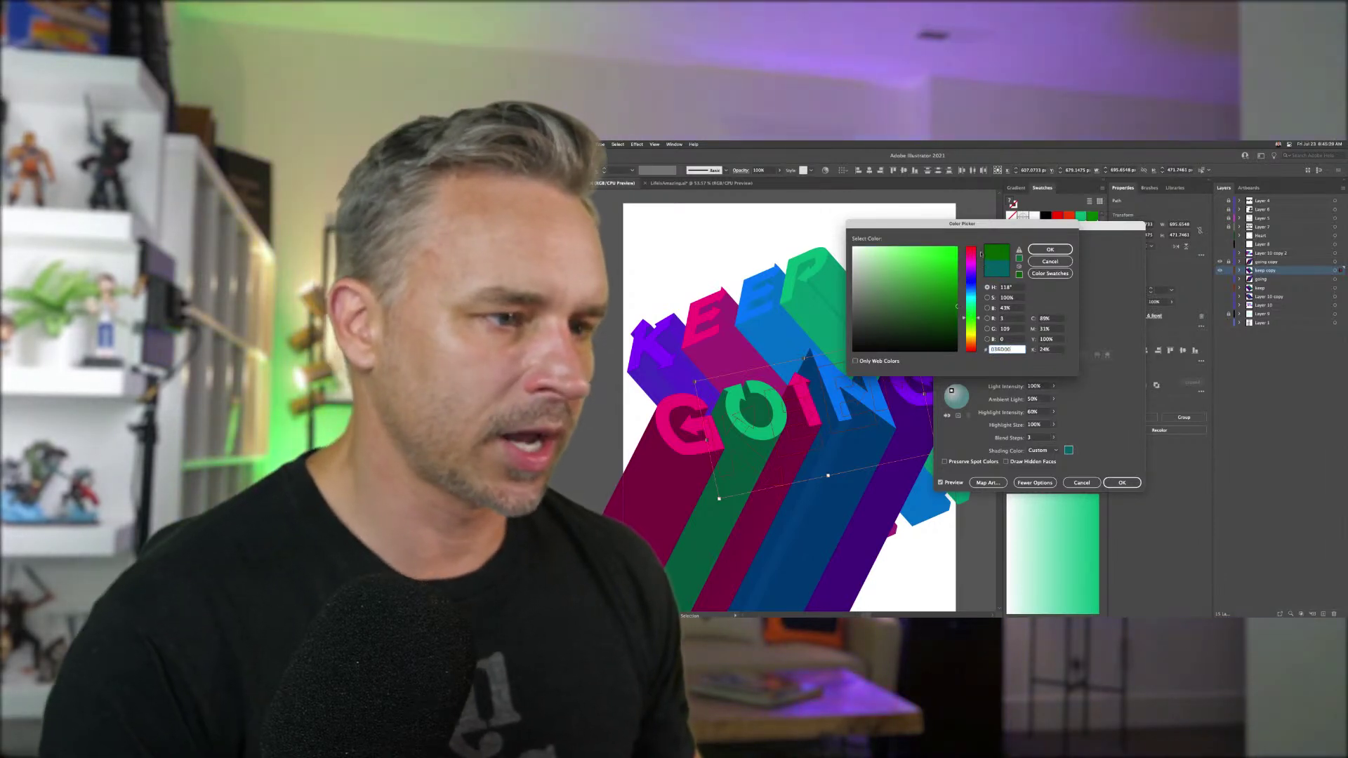
click(1050, 249)
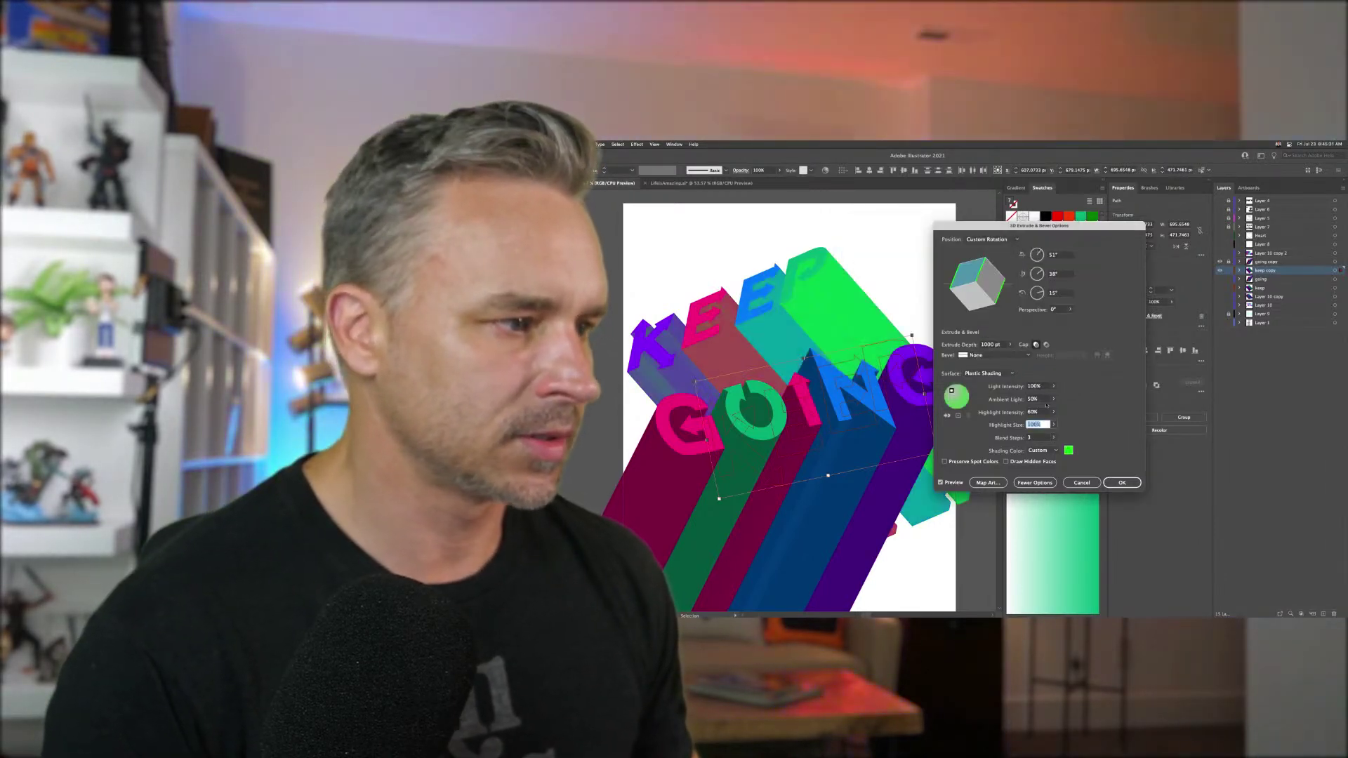
- Try a bright magenta custom shading color on the KEEP extrusion
click(1068, 452)
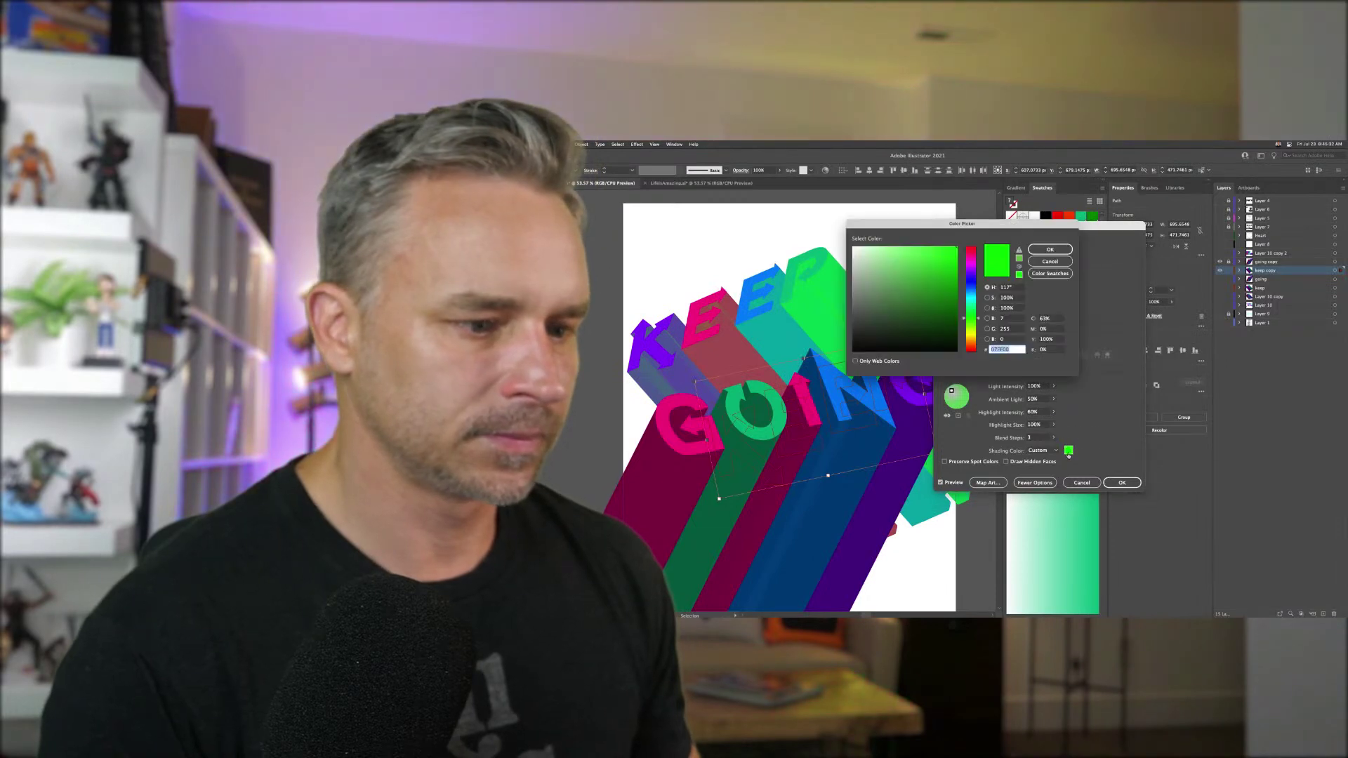
click(973, 285)
click(941, 245)
click(973, 266)
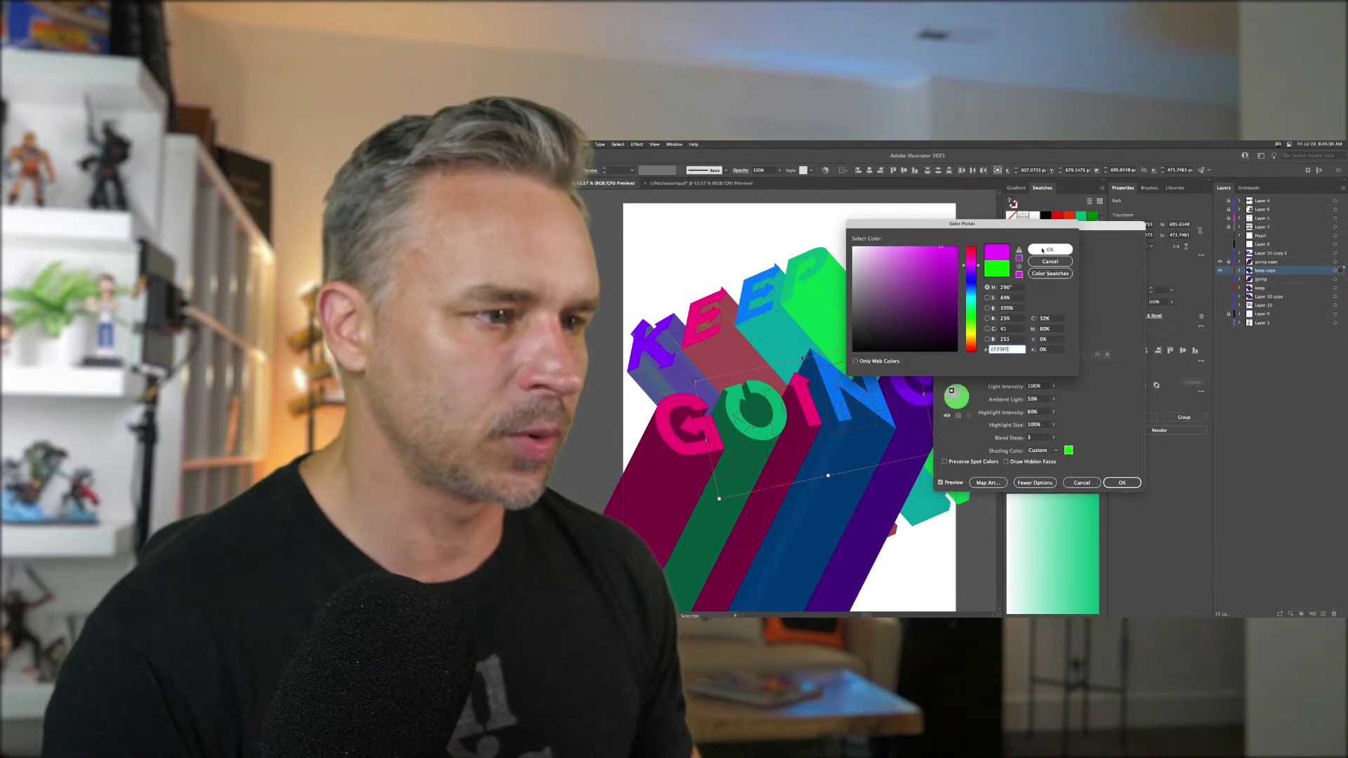
click(1050, 249)
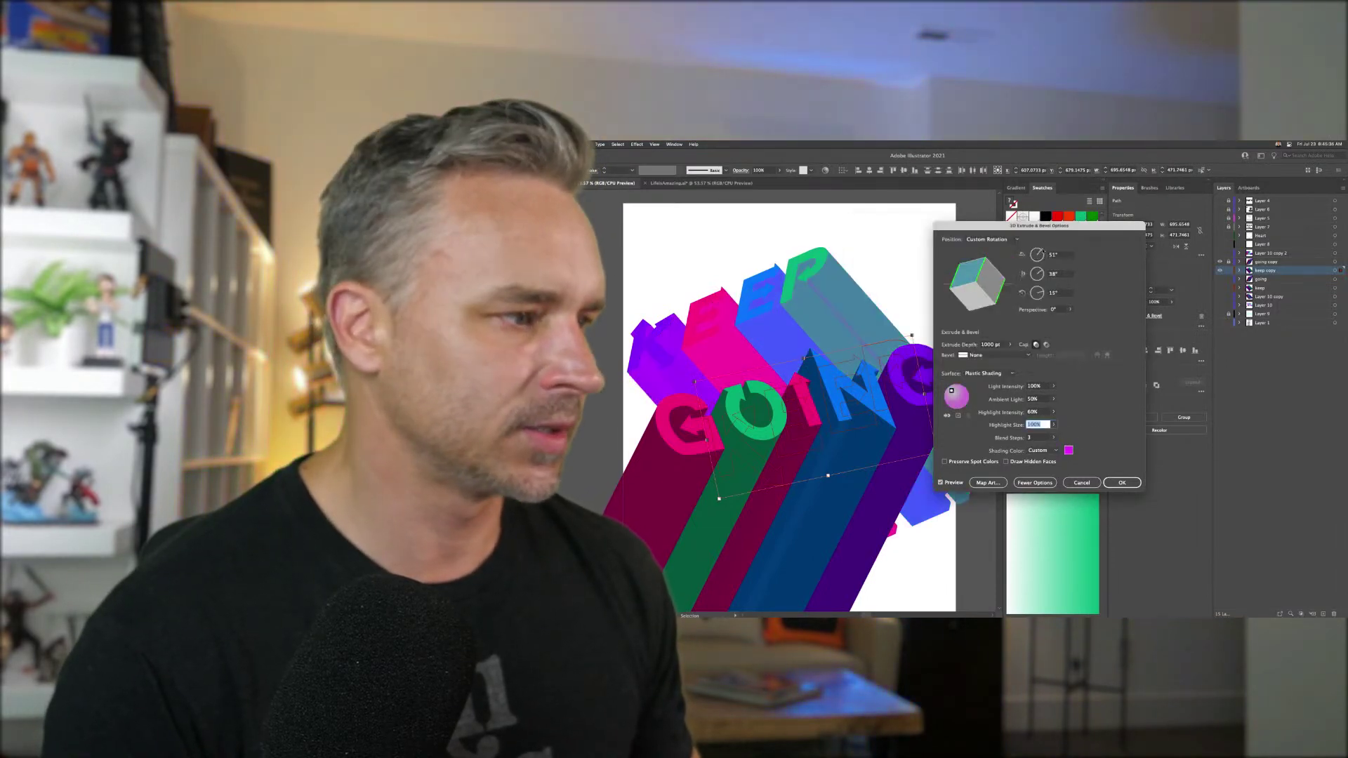
click(1068, 450)
text(9000A0)
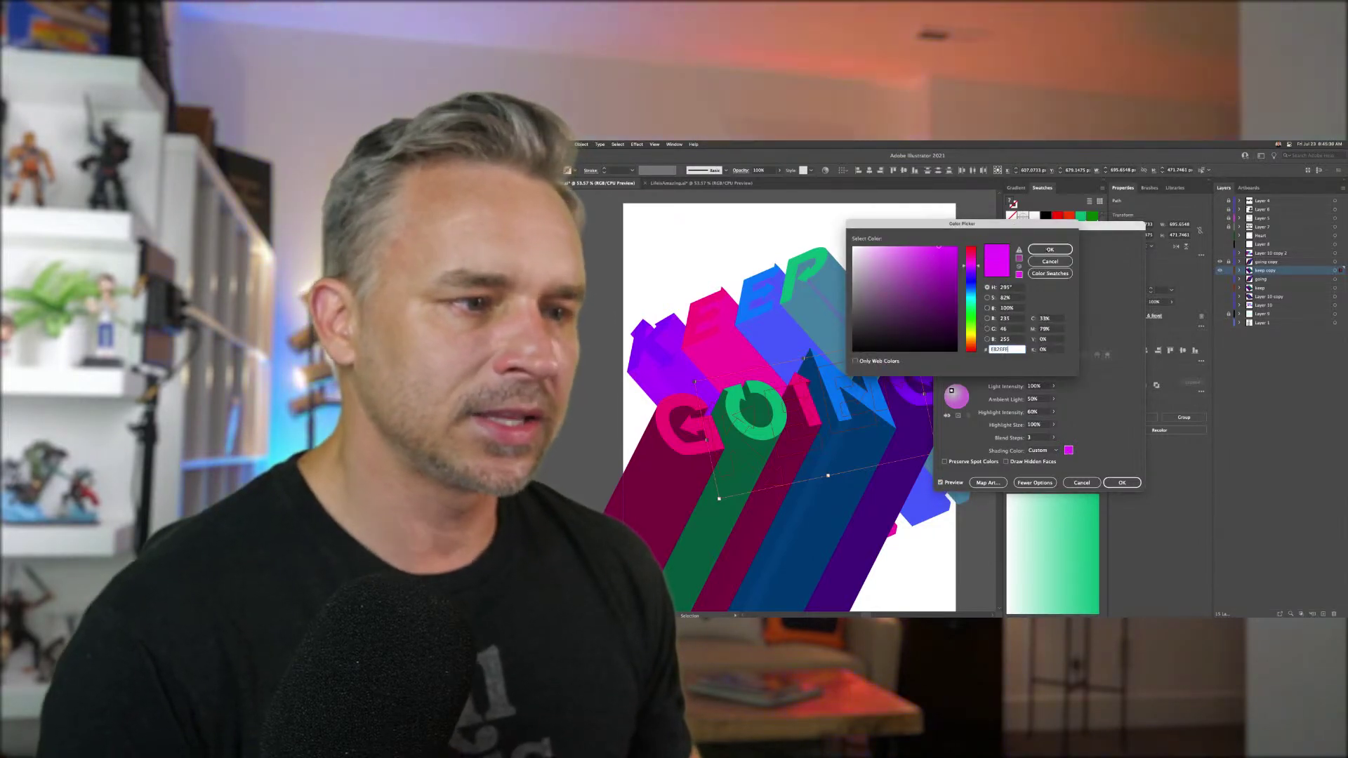
key(Return)
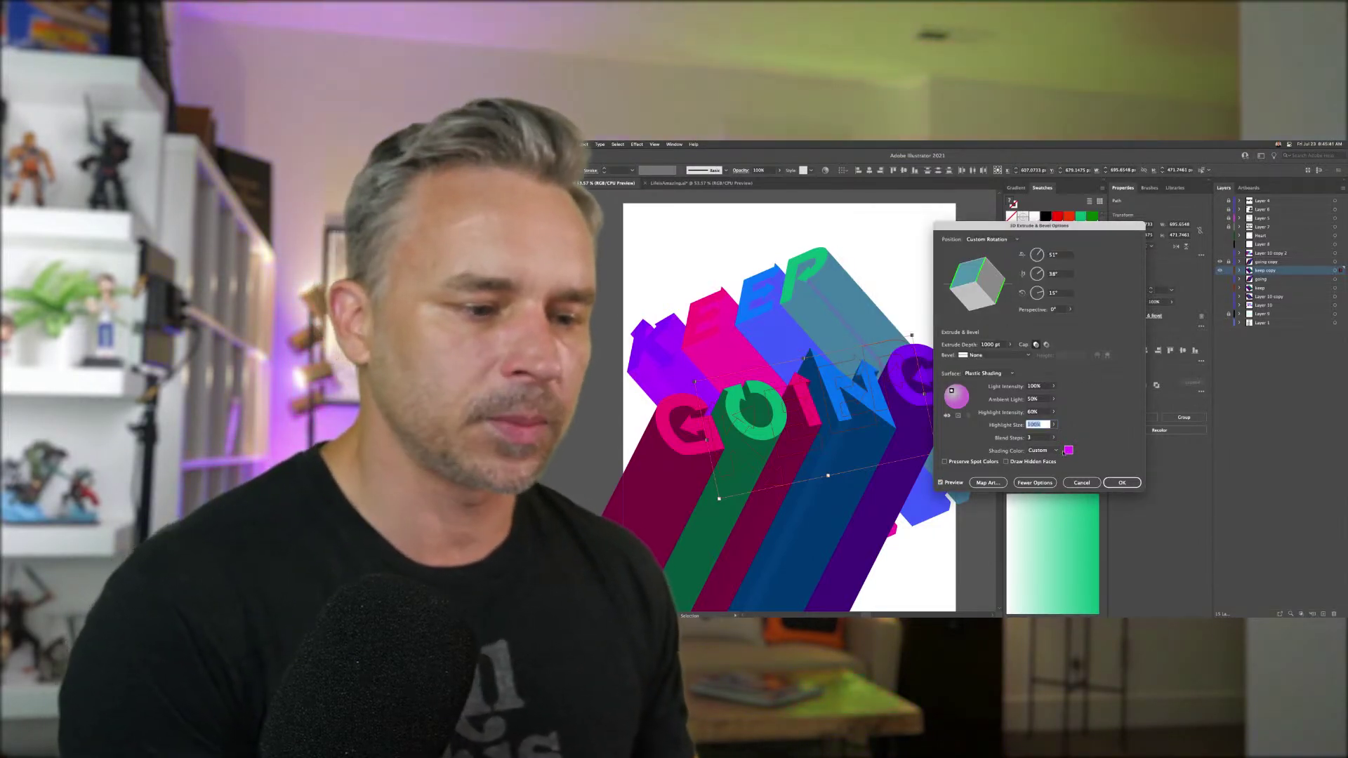
- Try None as the KEEP letters' shading color, settle on Black and apply the 3D effect
click(1042, 451)
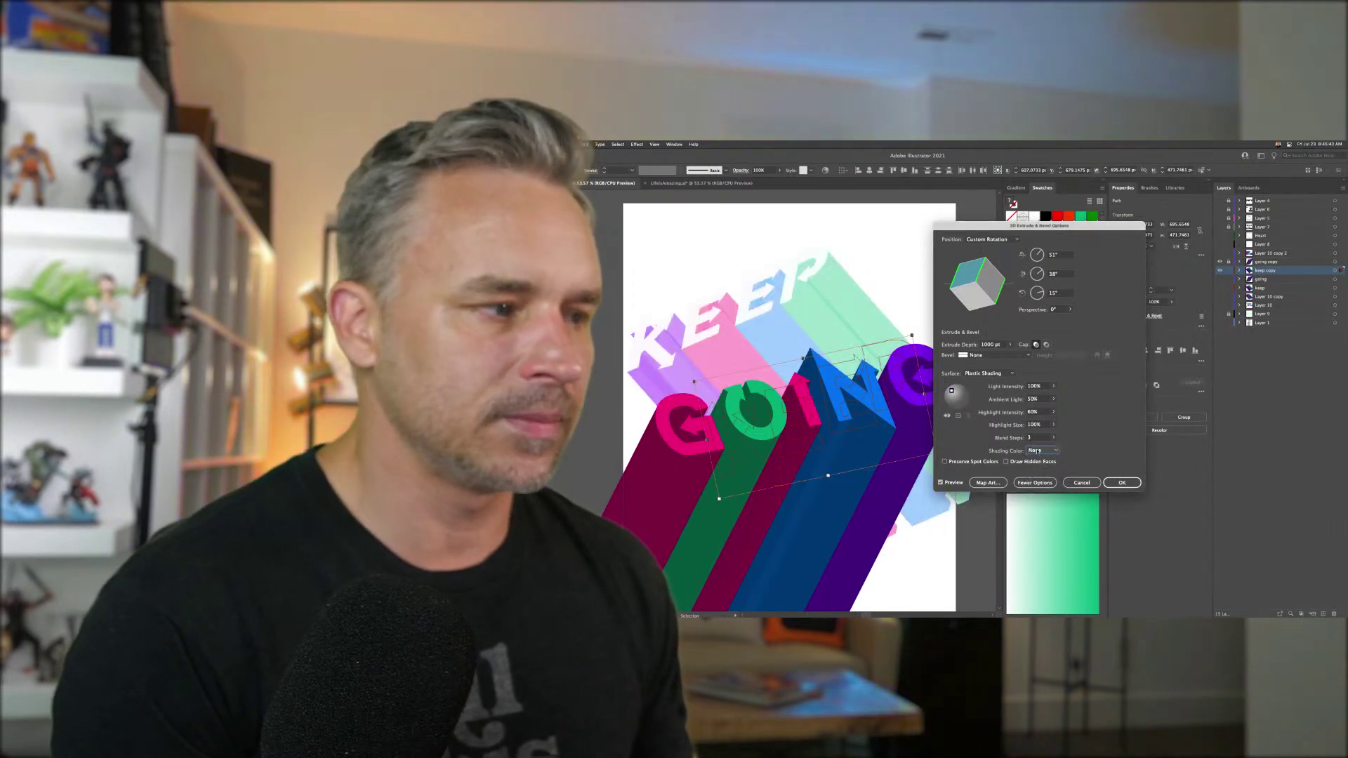
click(1038, 450)
click(1032, 460)
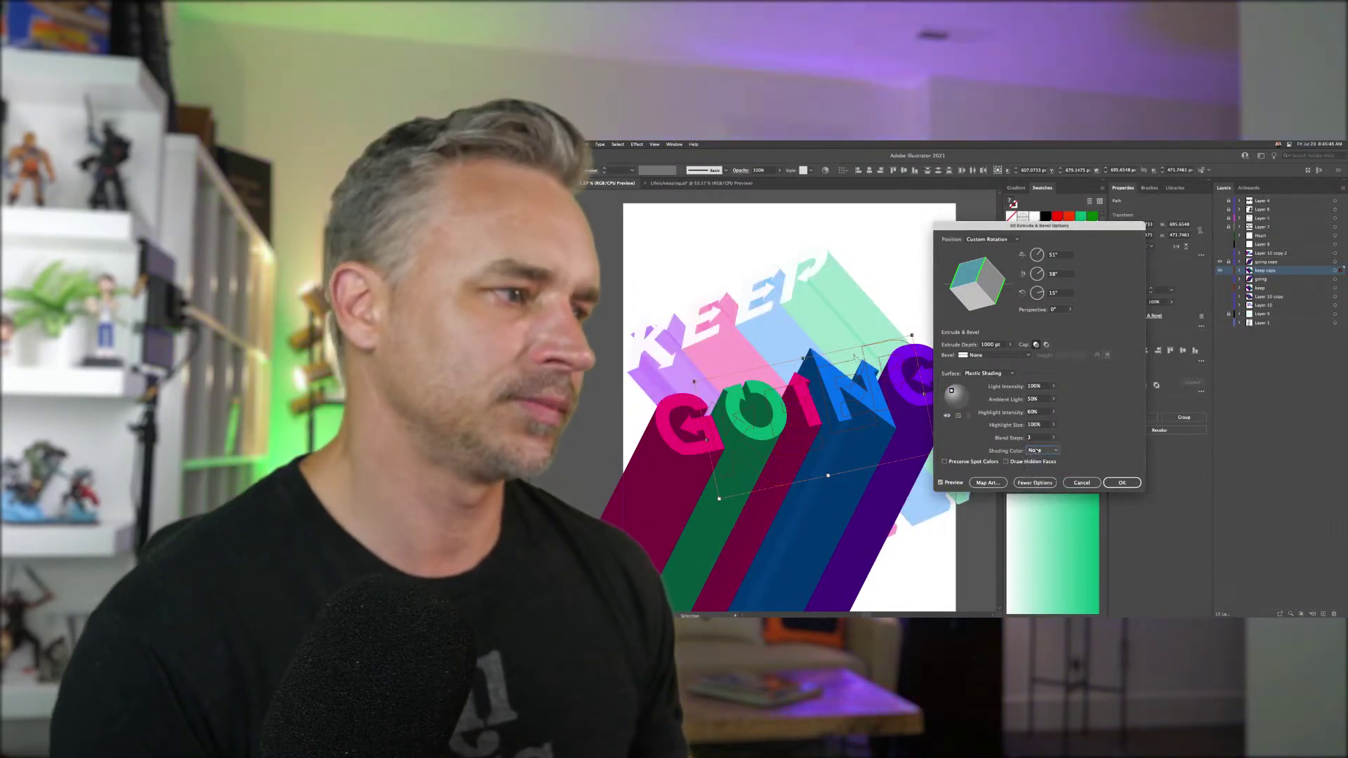
click(1037, 451)
click(1037, 460)
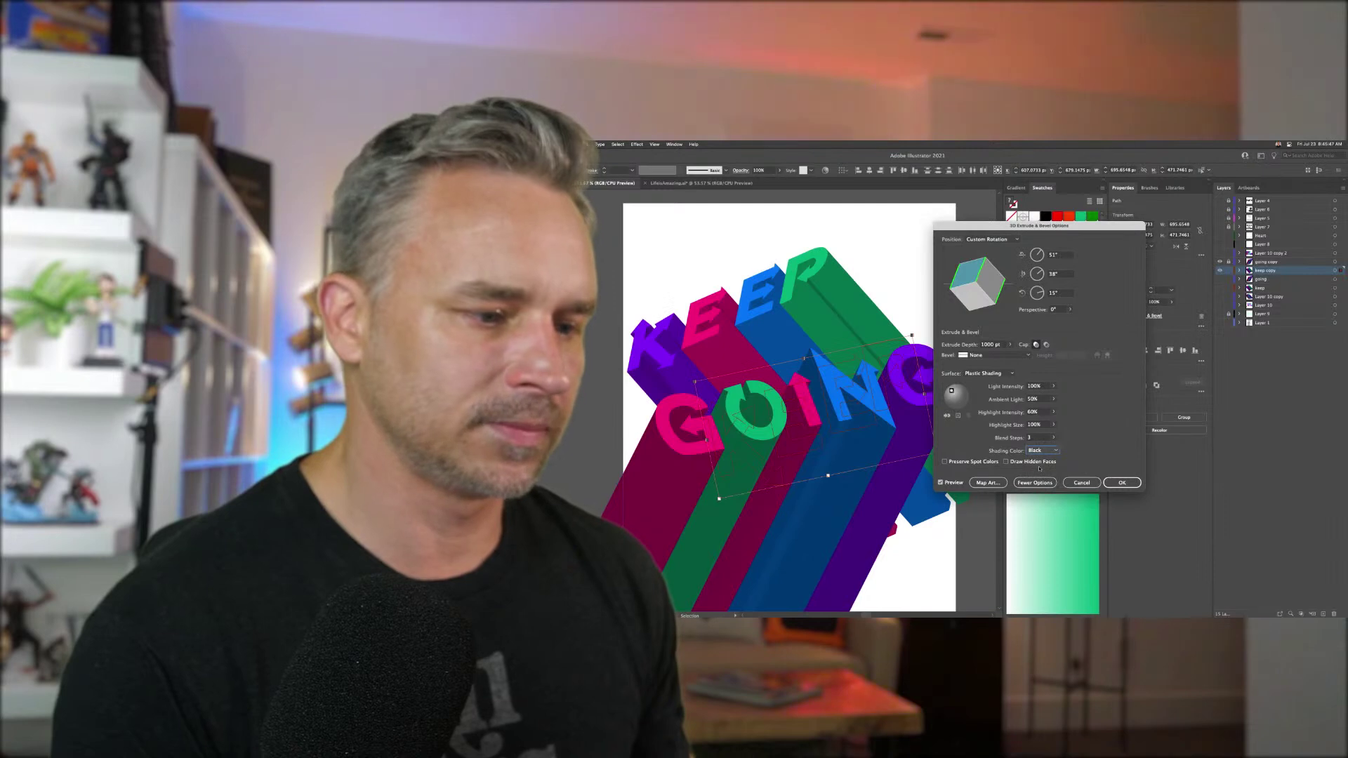
click(1121, 483)
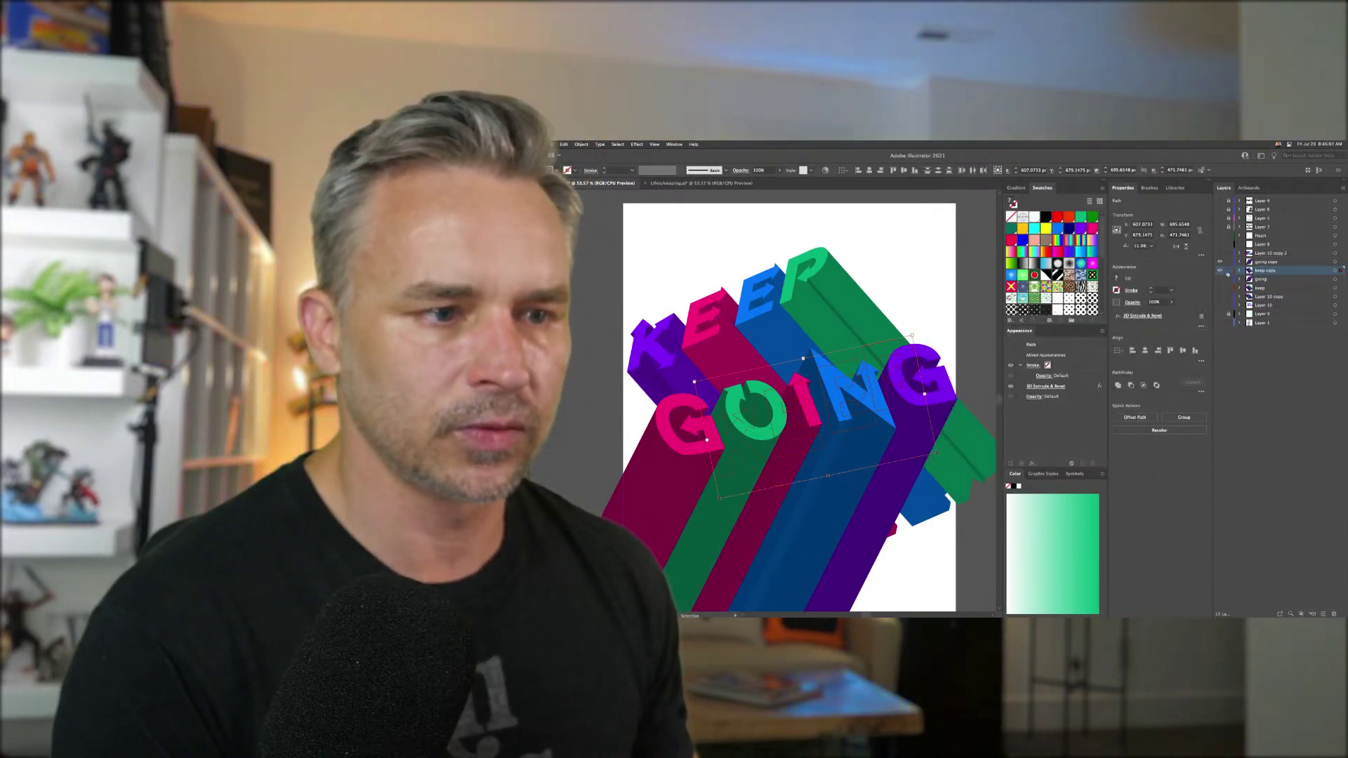
- Open the 3D Extrude & Bevel effect of the selected GOING letters on the going copy layer and try 3 and 2 blend steps
click(1257, 262)
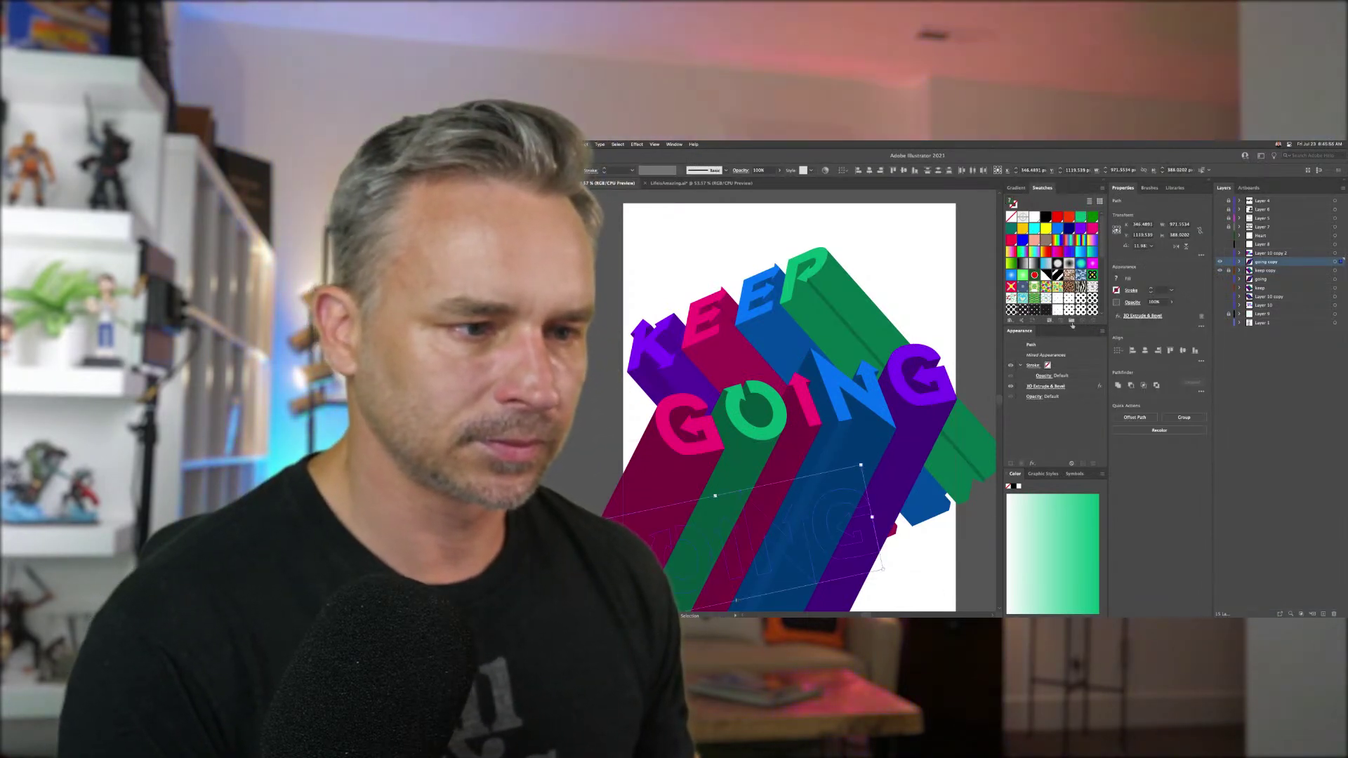
click(1122, 318)
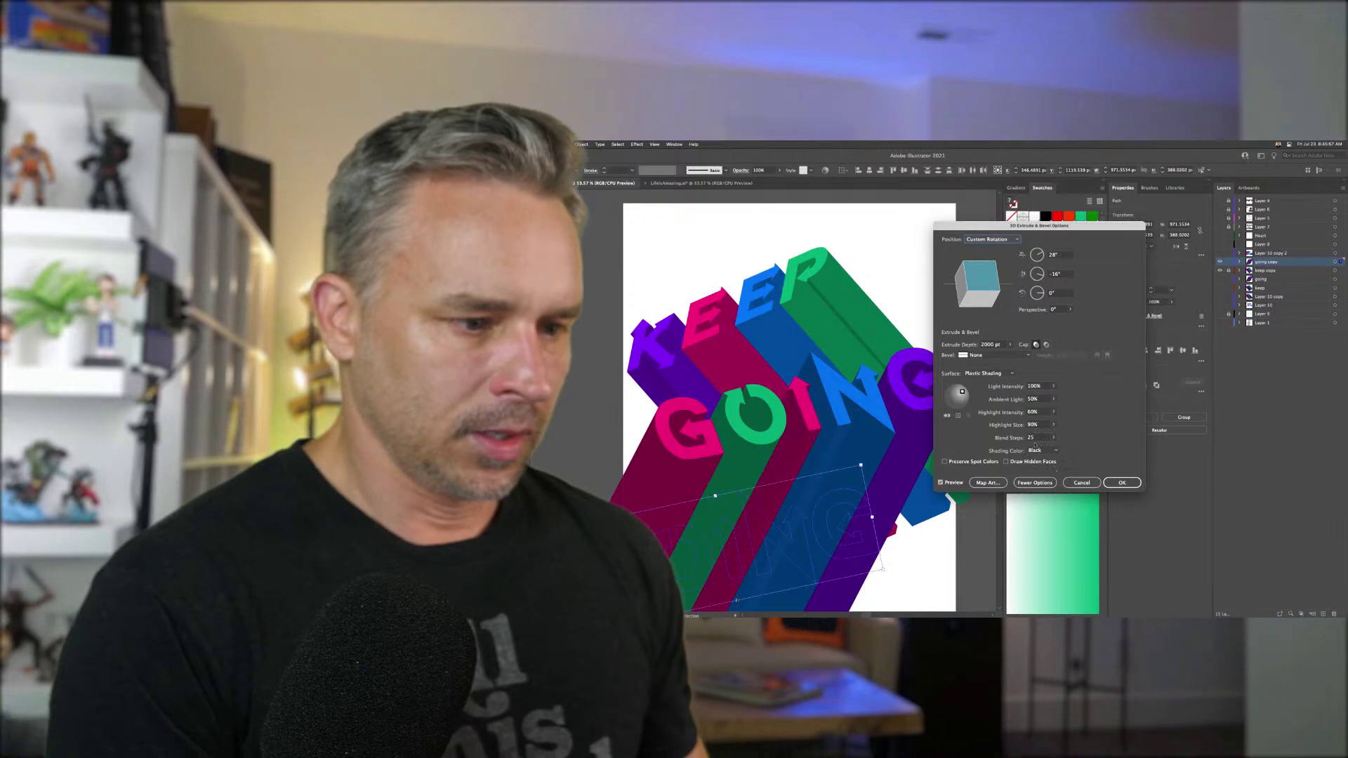
double_click(1037, 438)
text(3)
key(Tab)
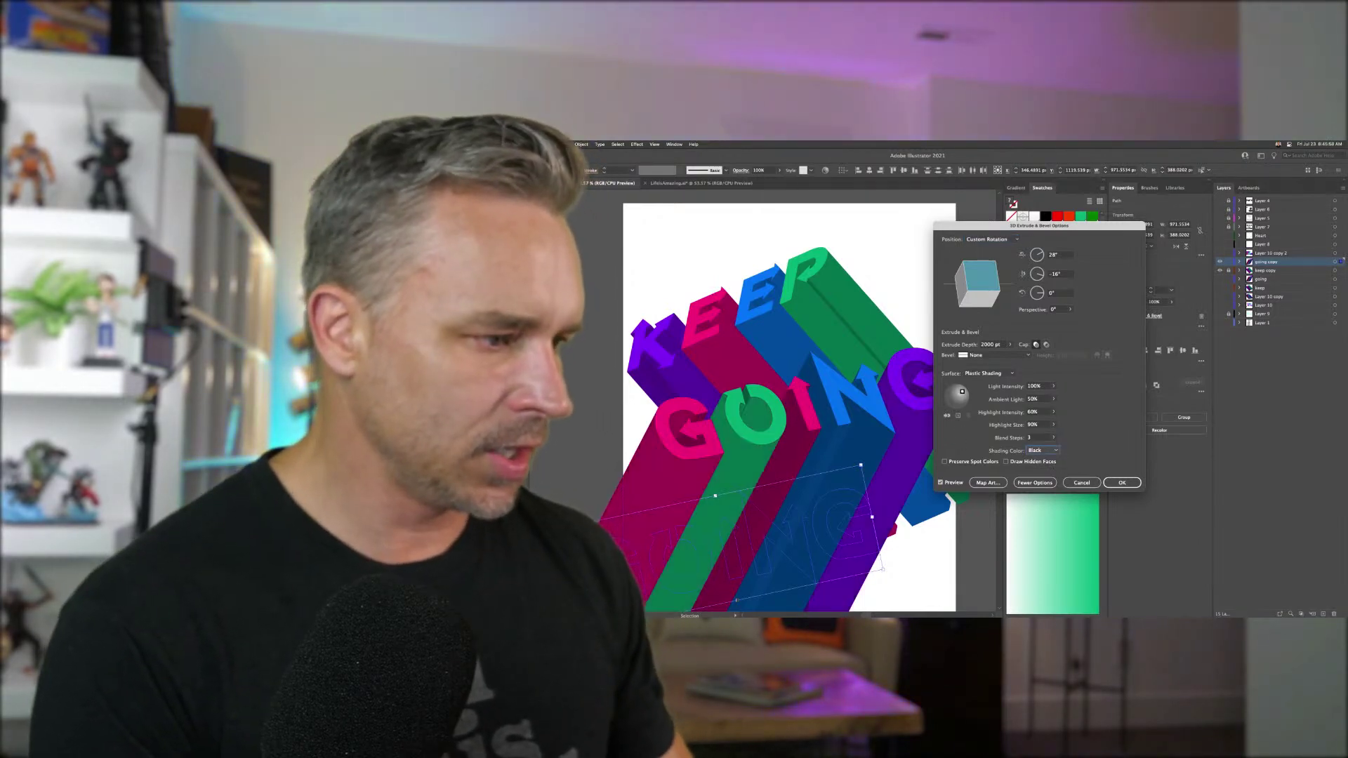
double_click(1033, 437)
text(2)
key(Tab)
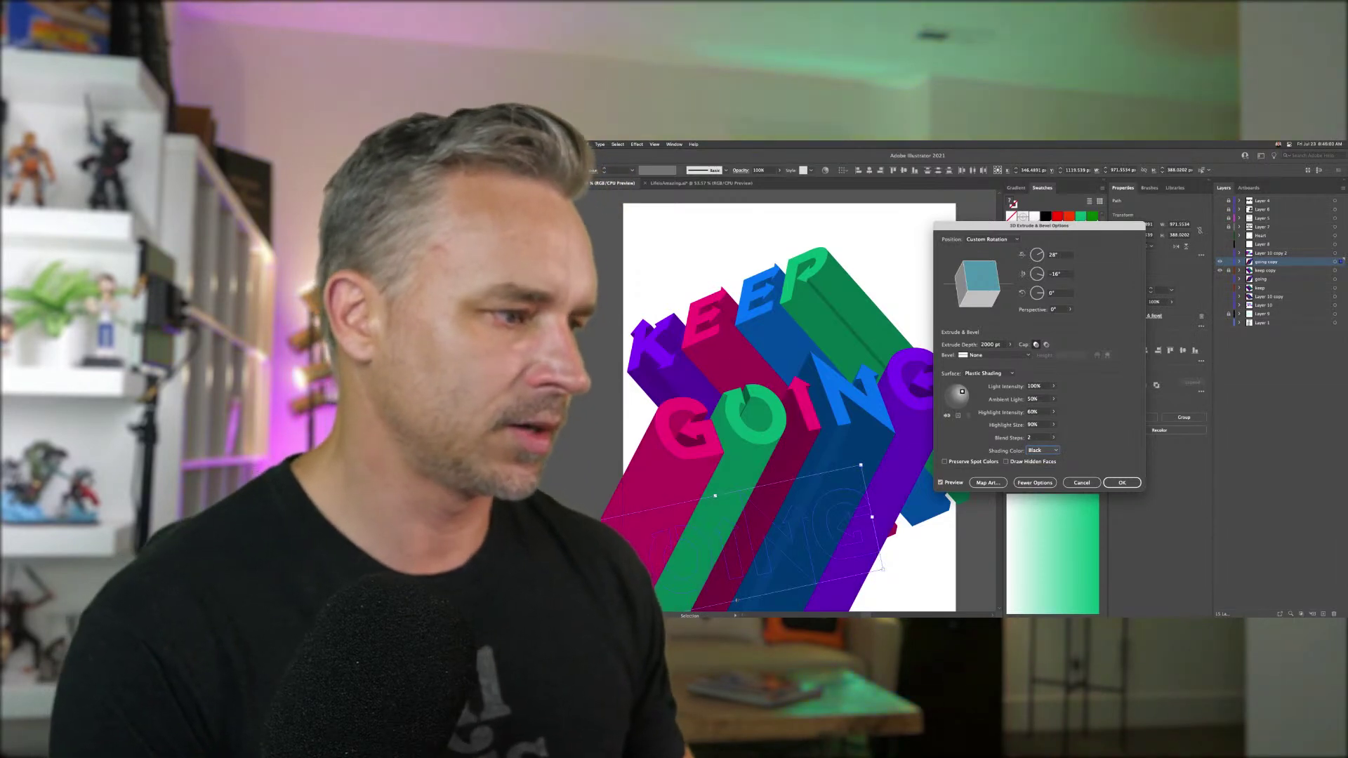
- Try 1 blend step on the GOING extrusion, go back to 2 and apply the effect
double_click(1032, 437)
text(1)
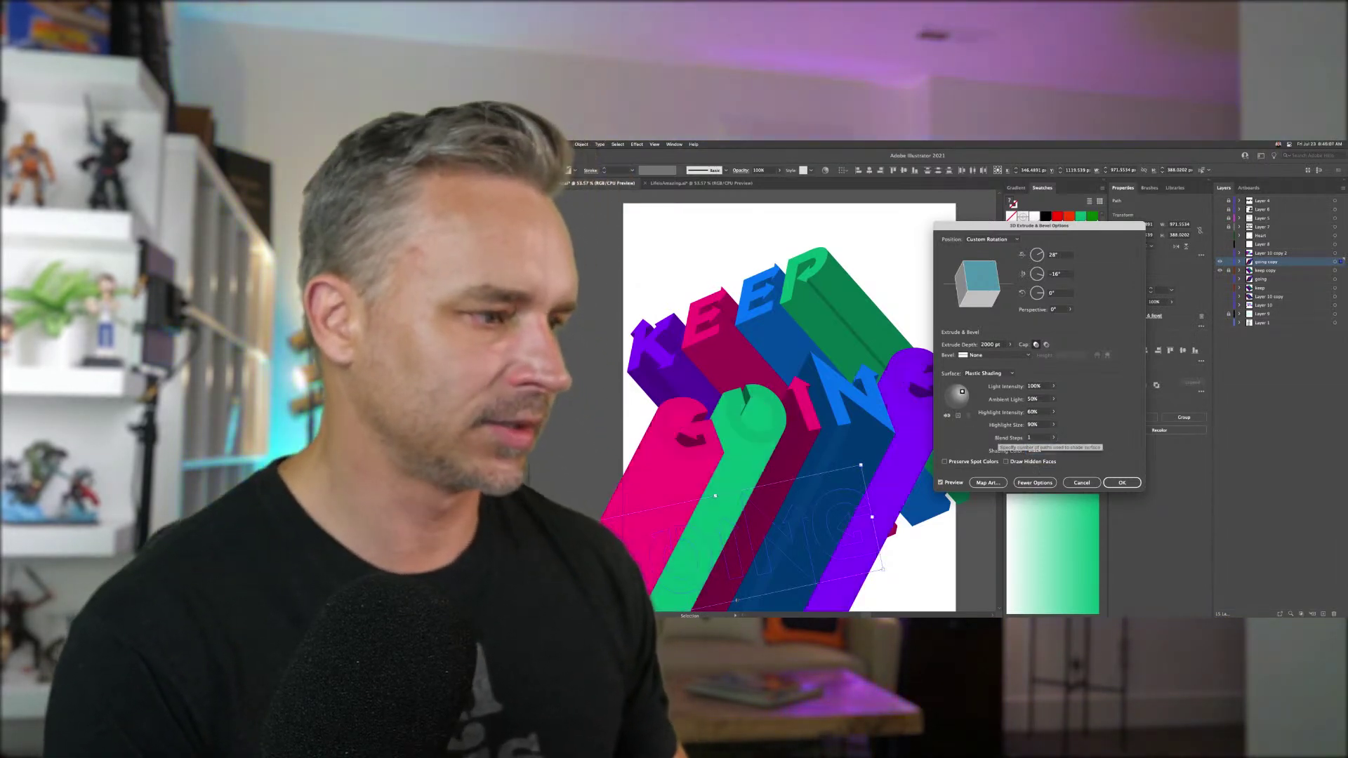
text(2)
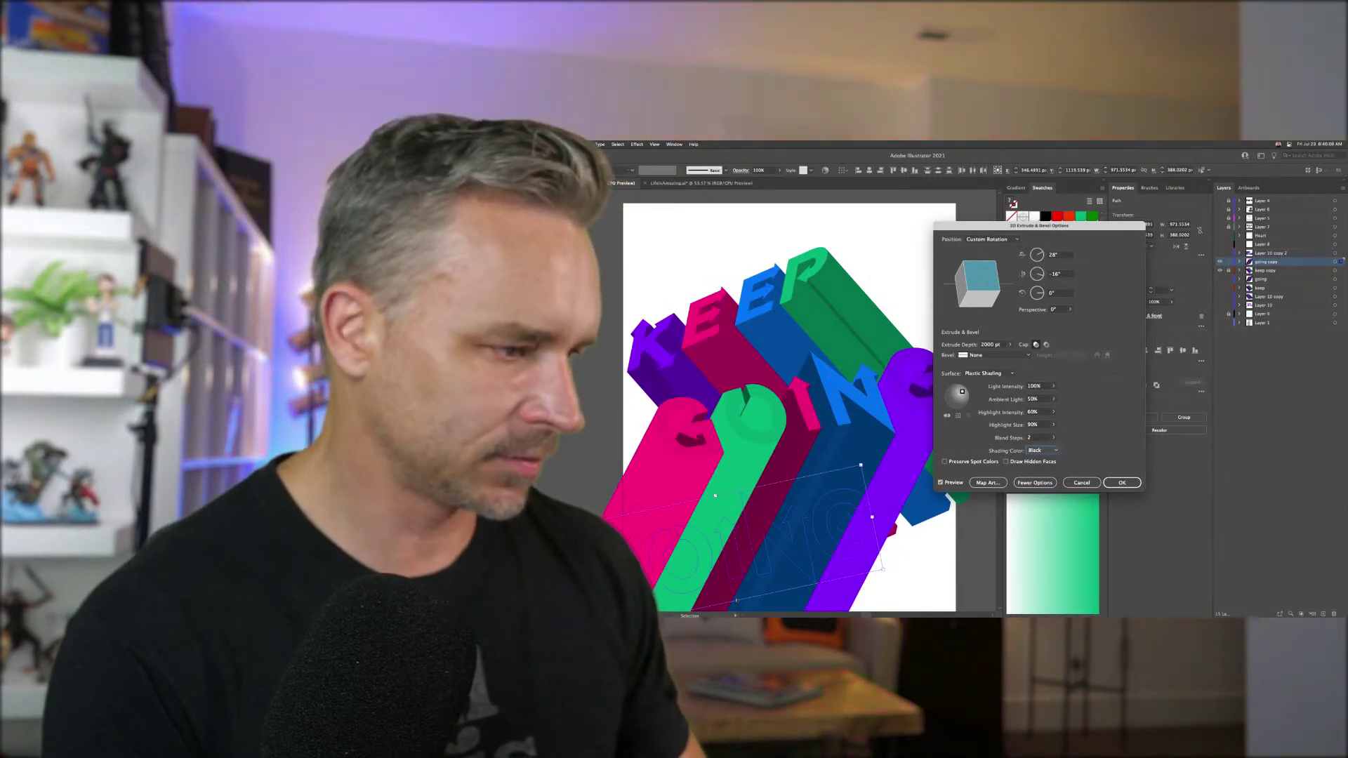
key(Tab)
click(1123, 483)
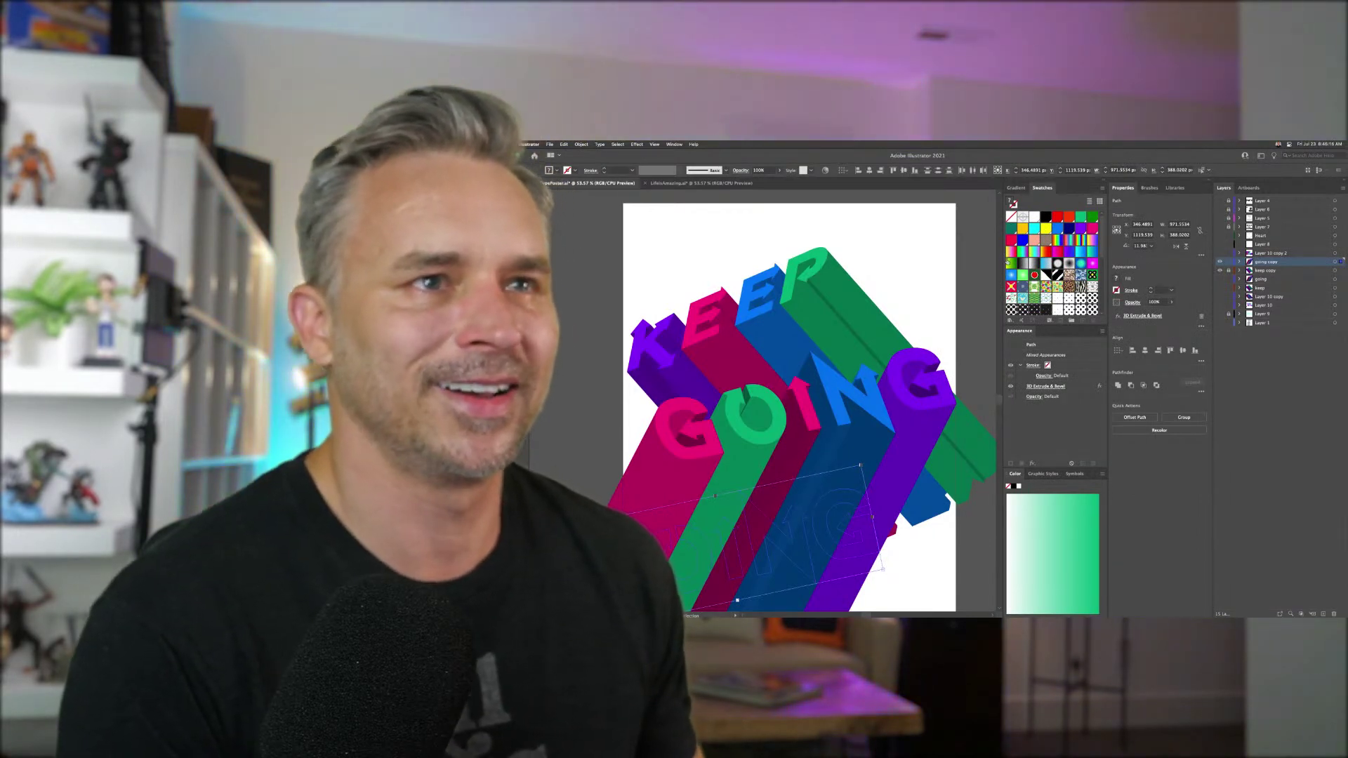
- Deselect the artwork and add a new layer directly above the going layer
click(881, 247)
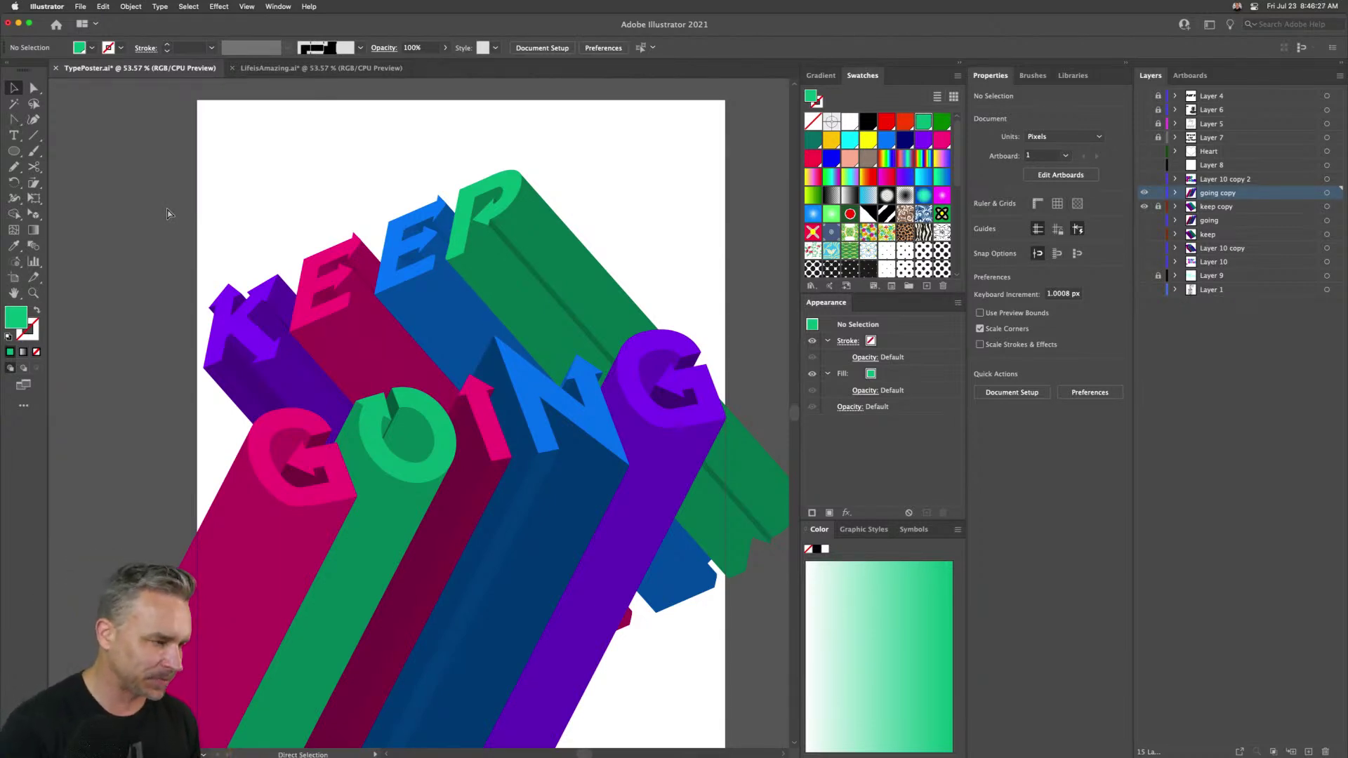
scroll(169, 213, right, 3)
scroll(168, 213, down, 1)
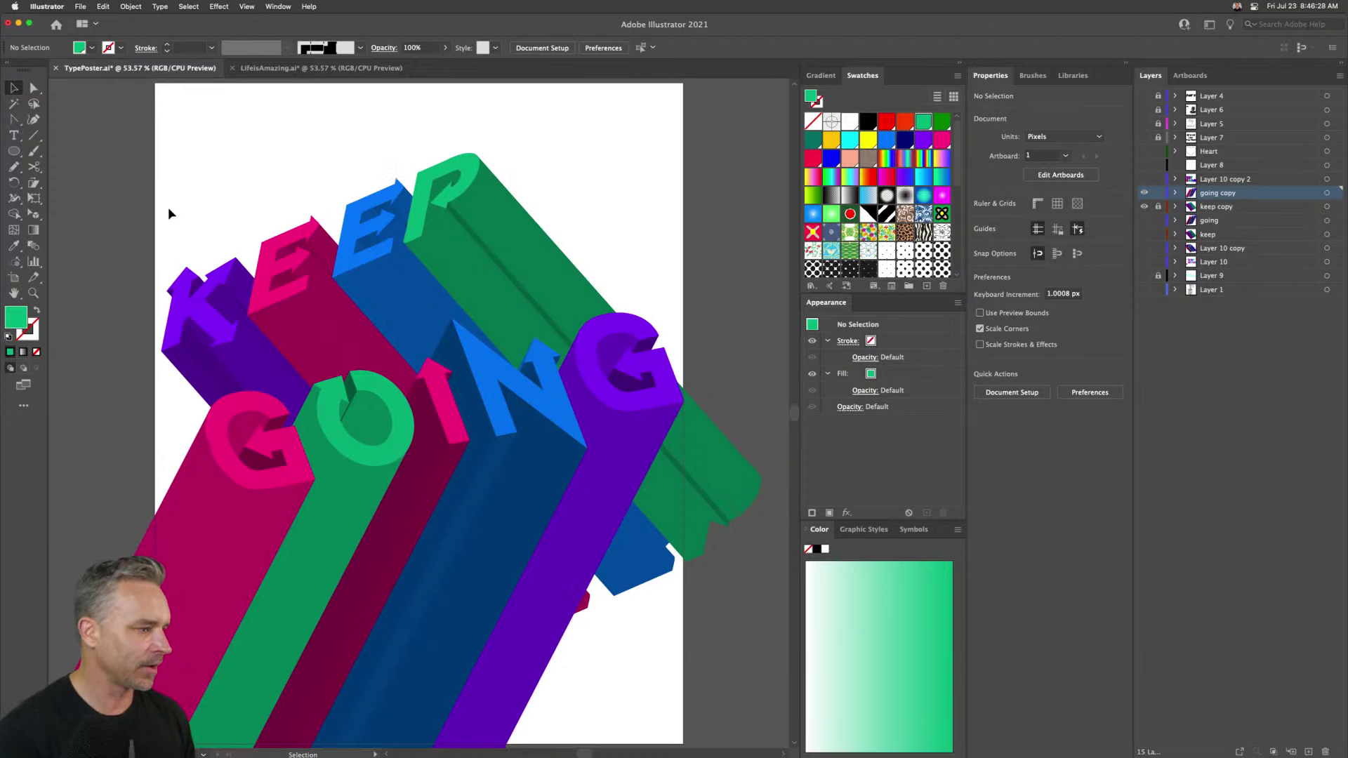
click(1238, 220)
click(1308, 752)
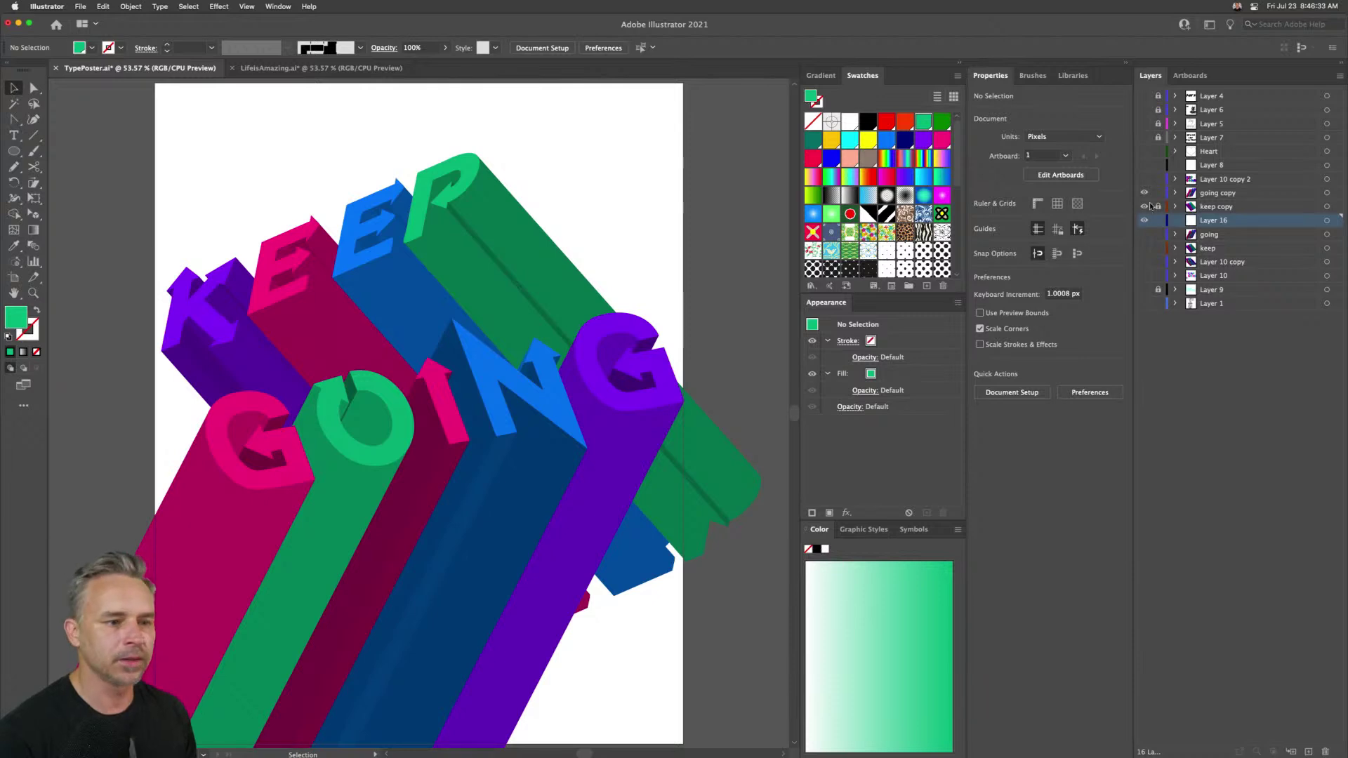
- Hide the KEEP GOING artwork, show only the Heart layer in preview mode and make it active
key(super+y)
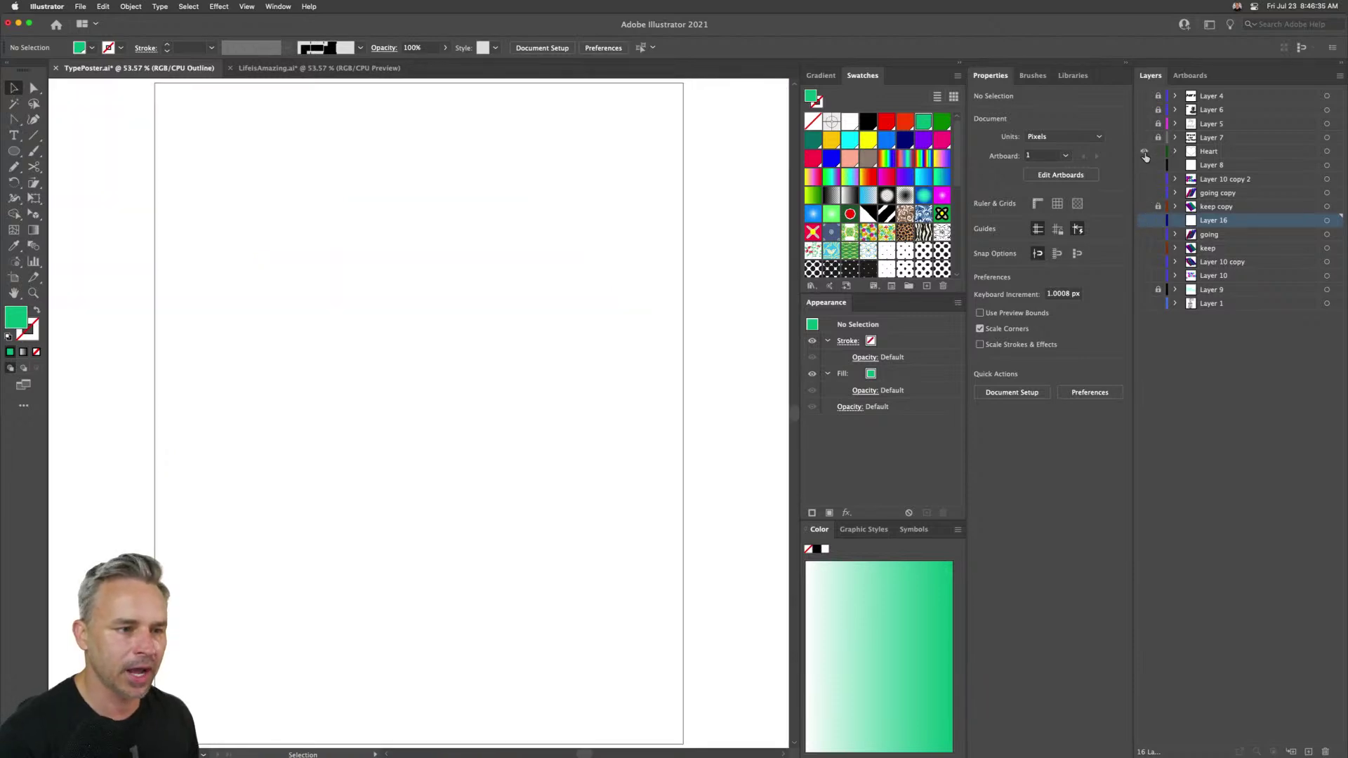
click(1145, 151)
key(super+y)
click(1210, 155)
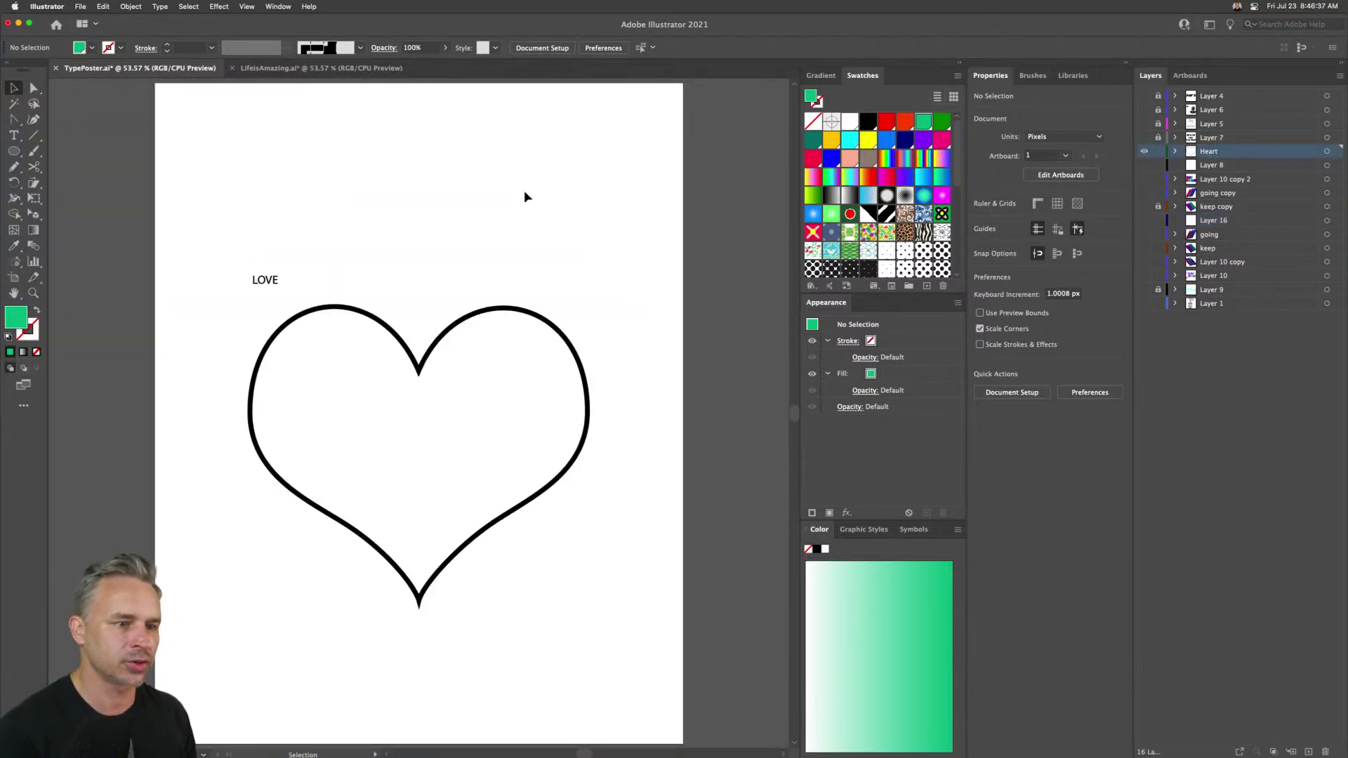
- Enlarge the LOVE text to about 149 pt and place it centered above the heart outline
click(261, 281)
drag(272, 283, 412, 414)
drag(296, 317, 397, 241)
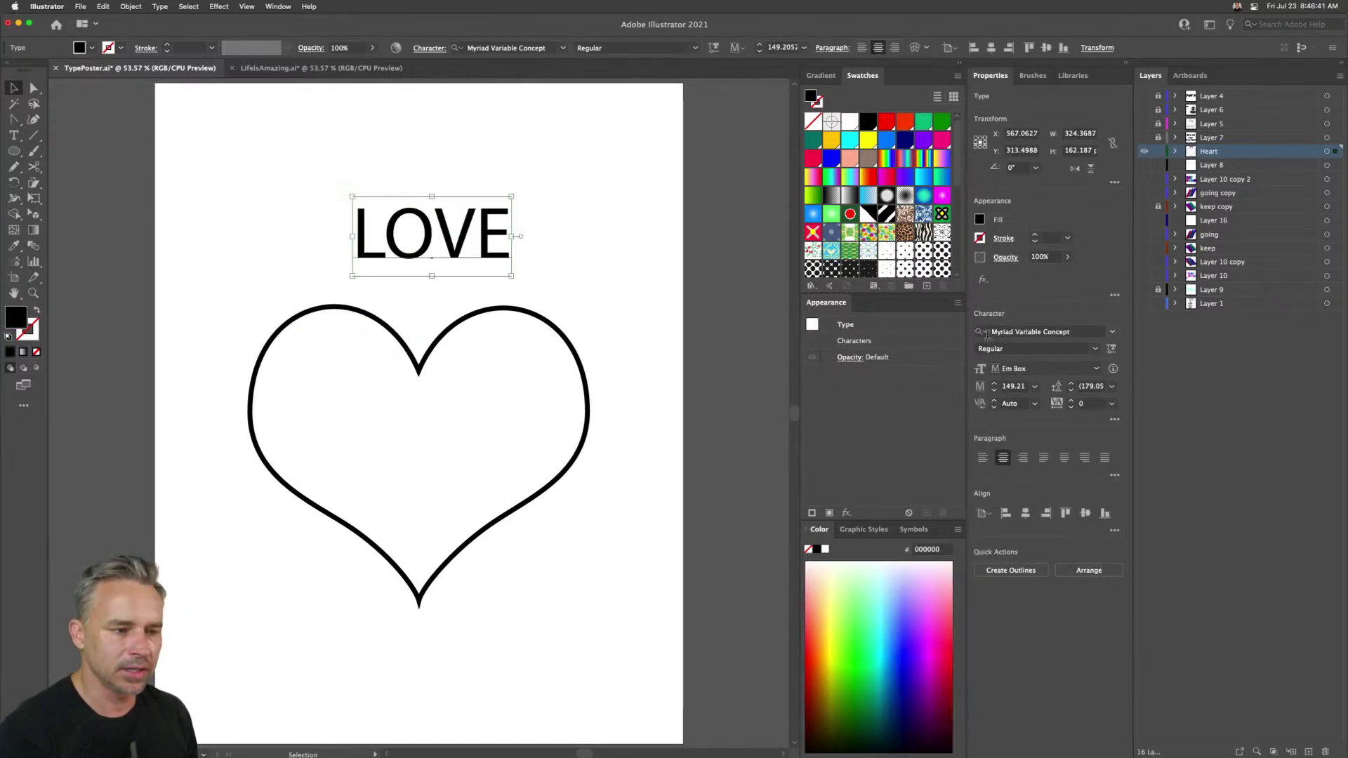
- Set the LOVE text's font to Blenny Black and place a second LOVE offset below the first
click(1112, 332)
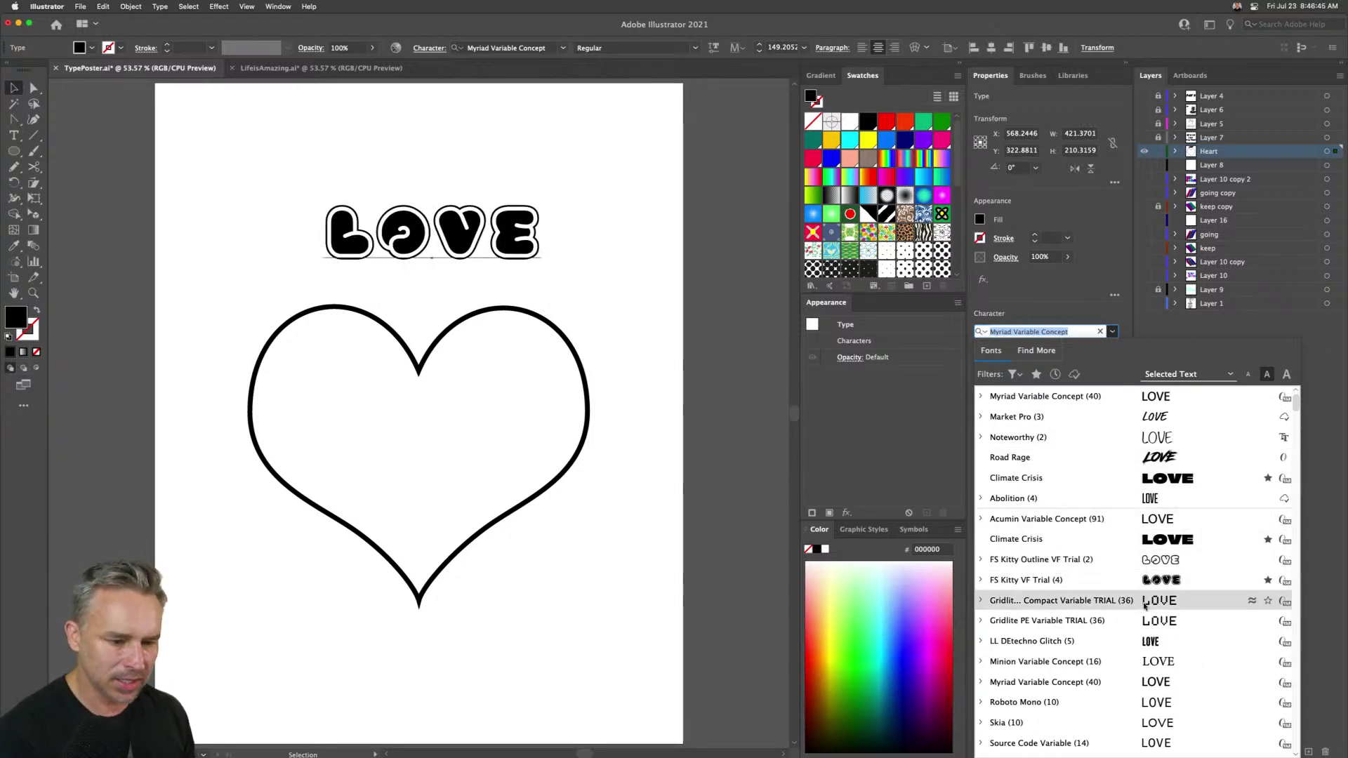
scroll(1144, 604, down, 10)
scroll(1145, 632, down, 10)
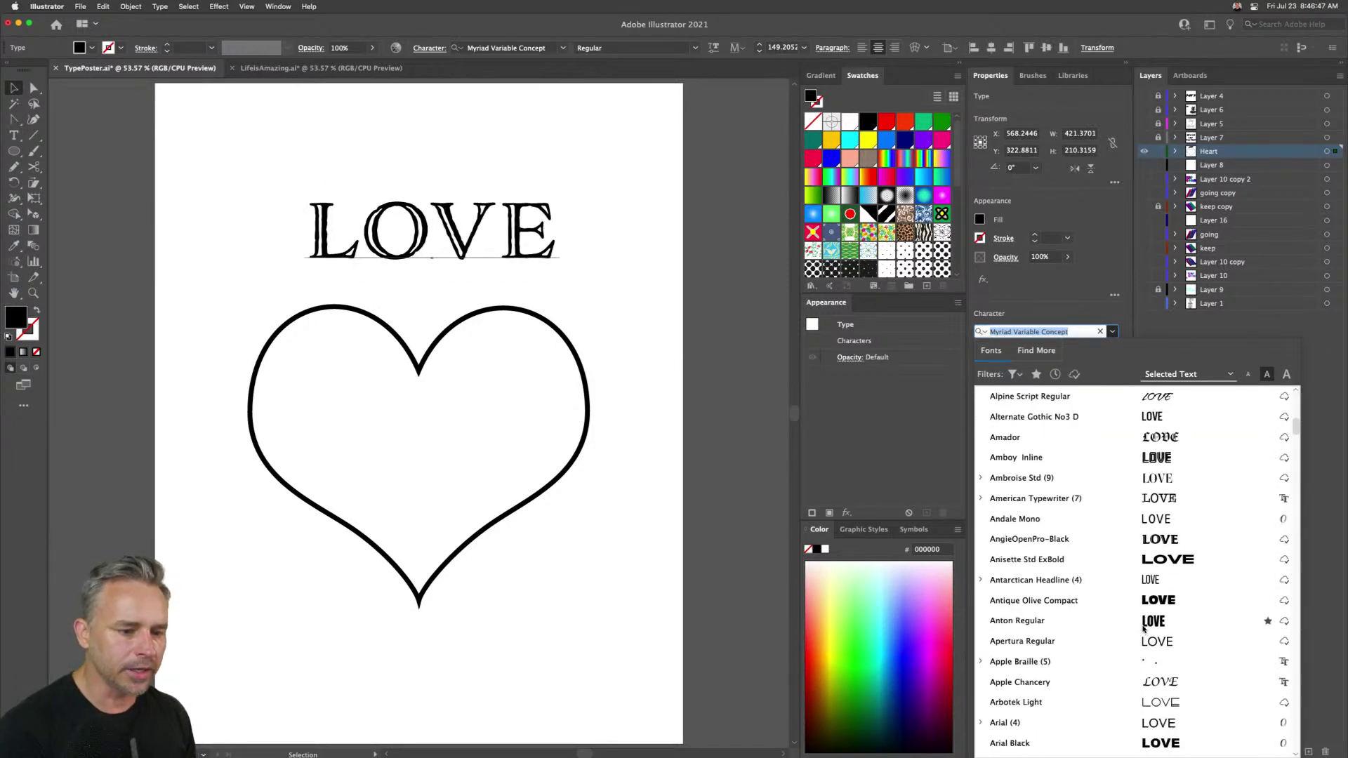
scroll(1113, 667, down, 15)
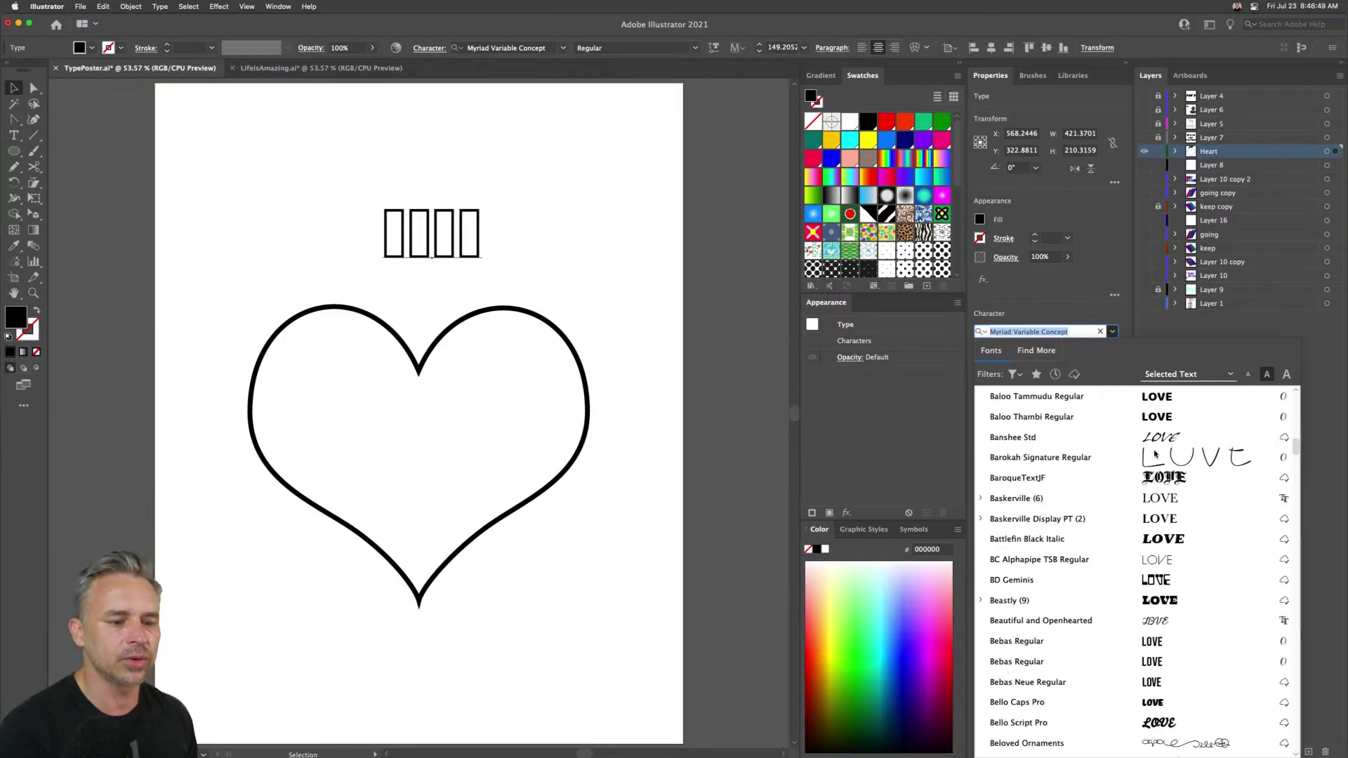
scroll(1141, 554, down, 10)
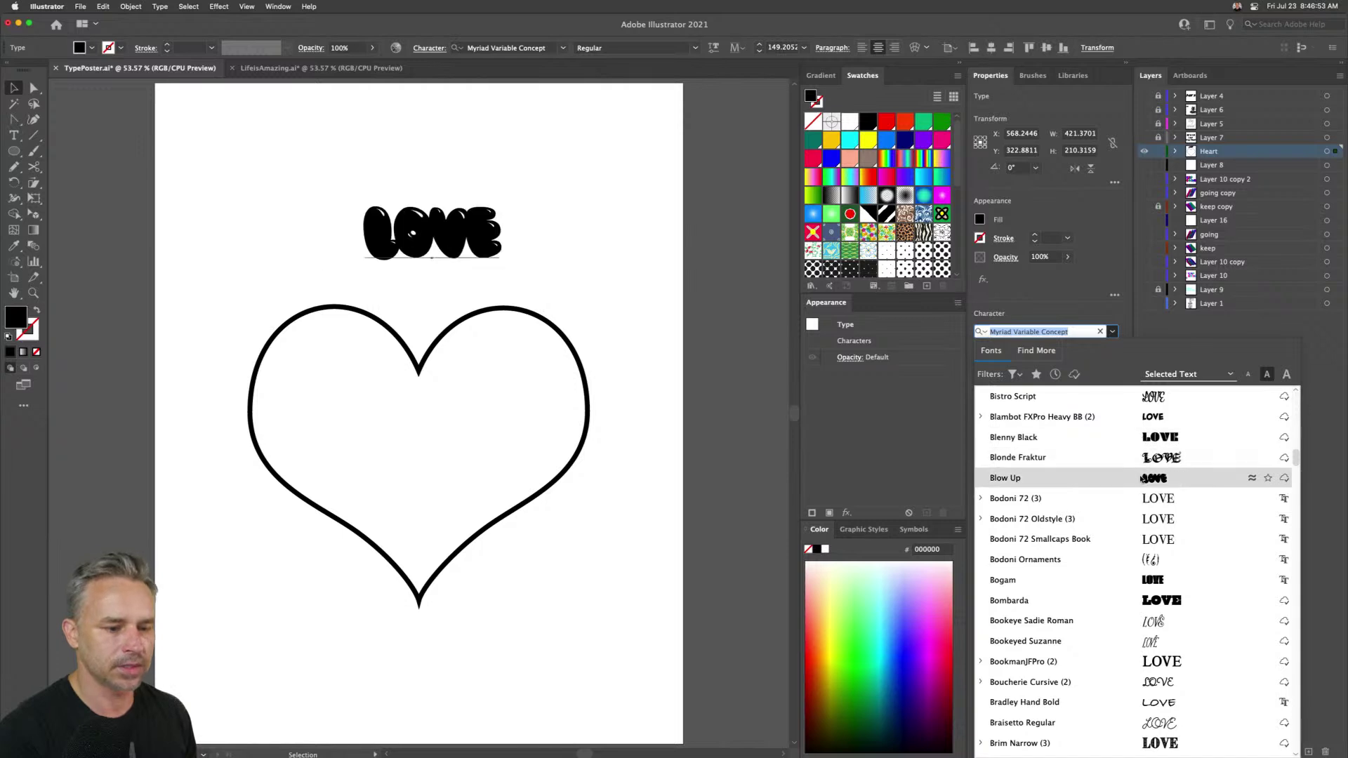
click(1143, 437)
drag(401, 240, 315, 257)
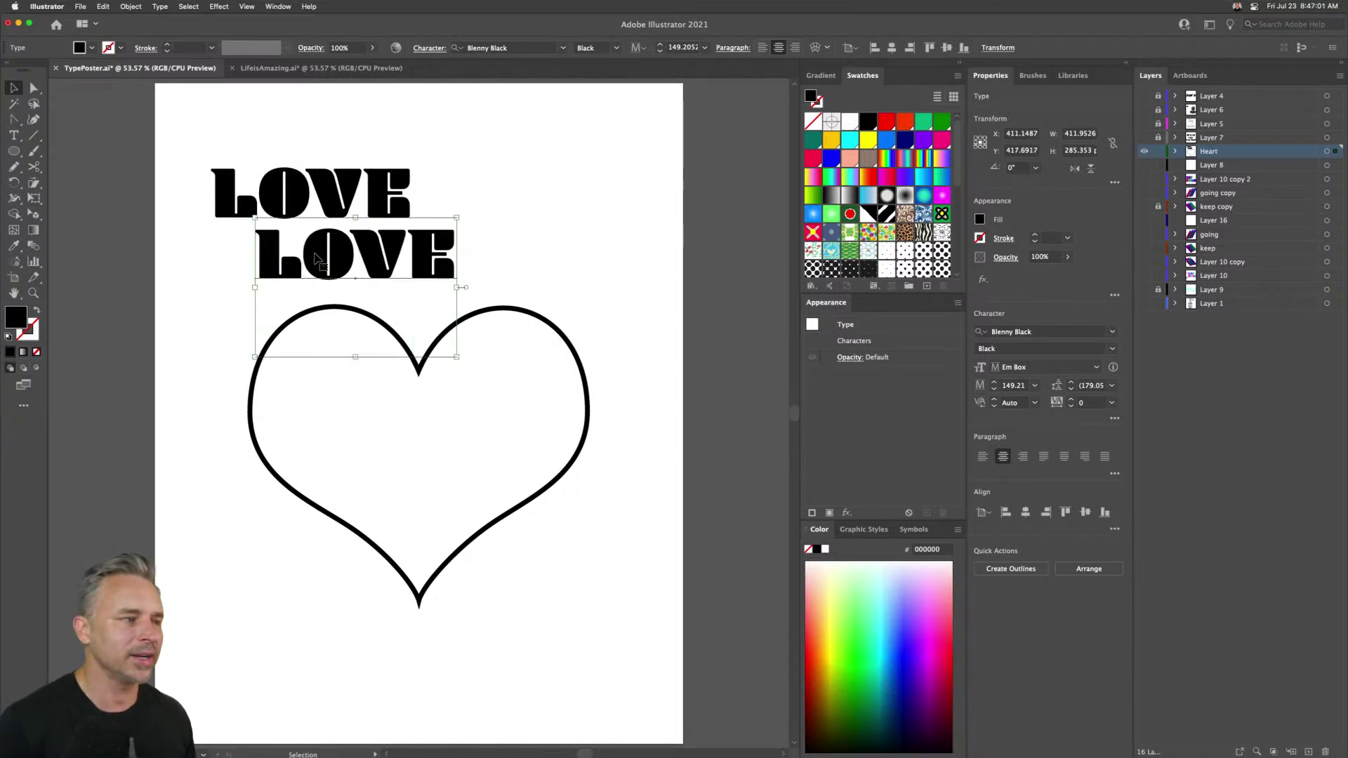
- Hide the Heart layer and show Layer 1 with its list of phrases
super+click(1144, 152)
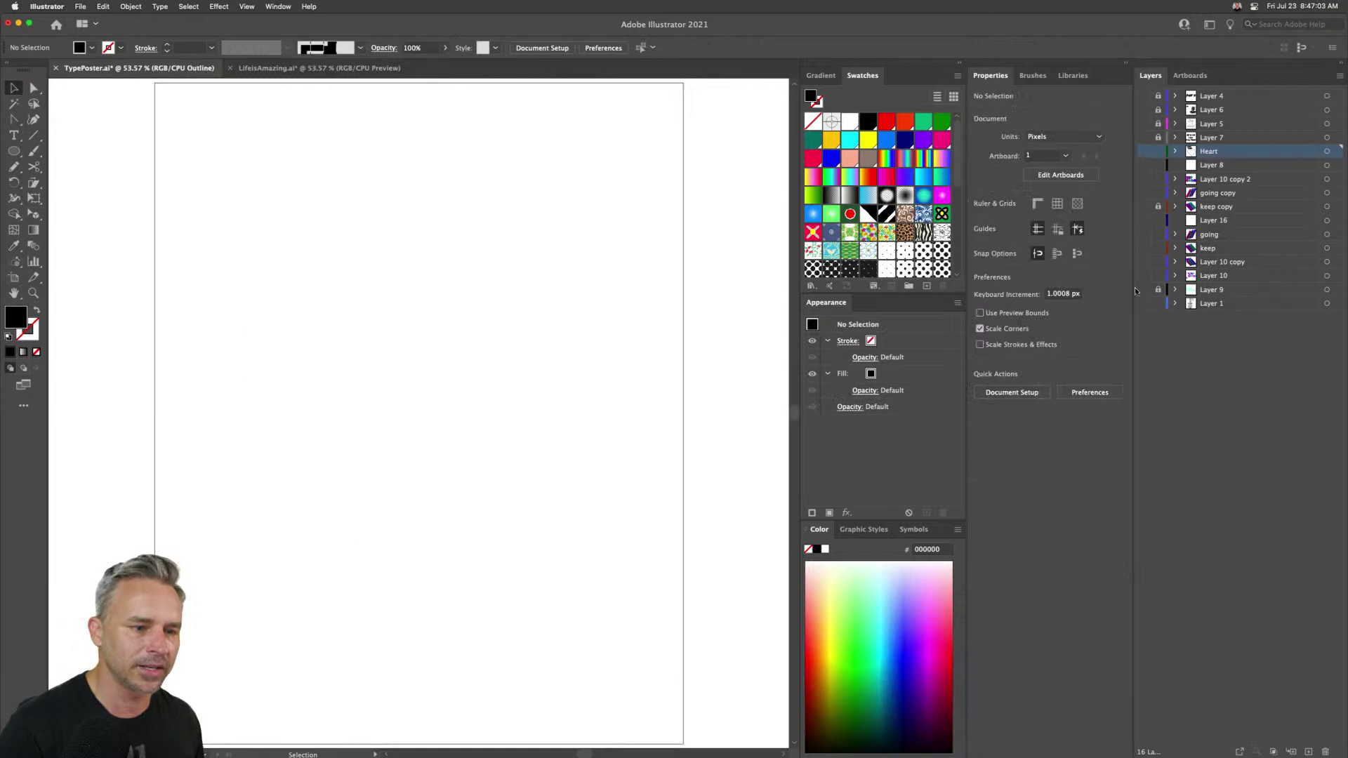
super+click(1143, 306)
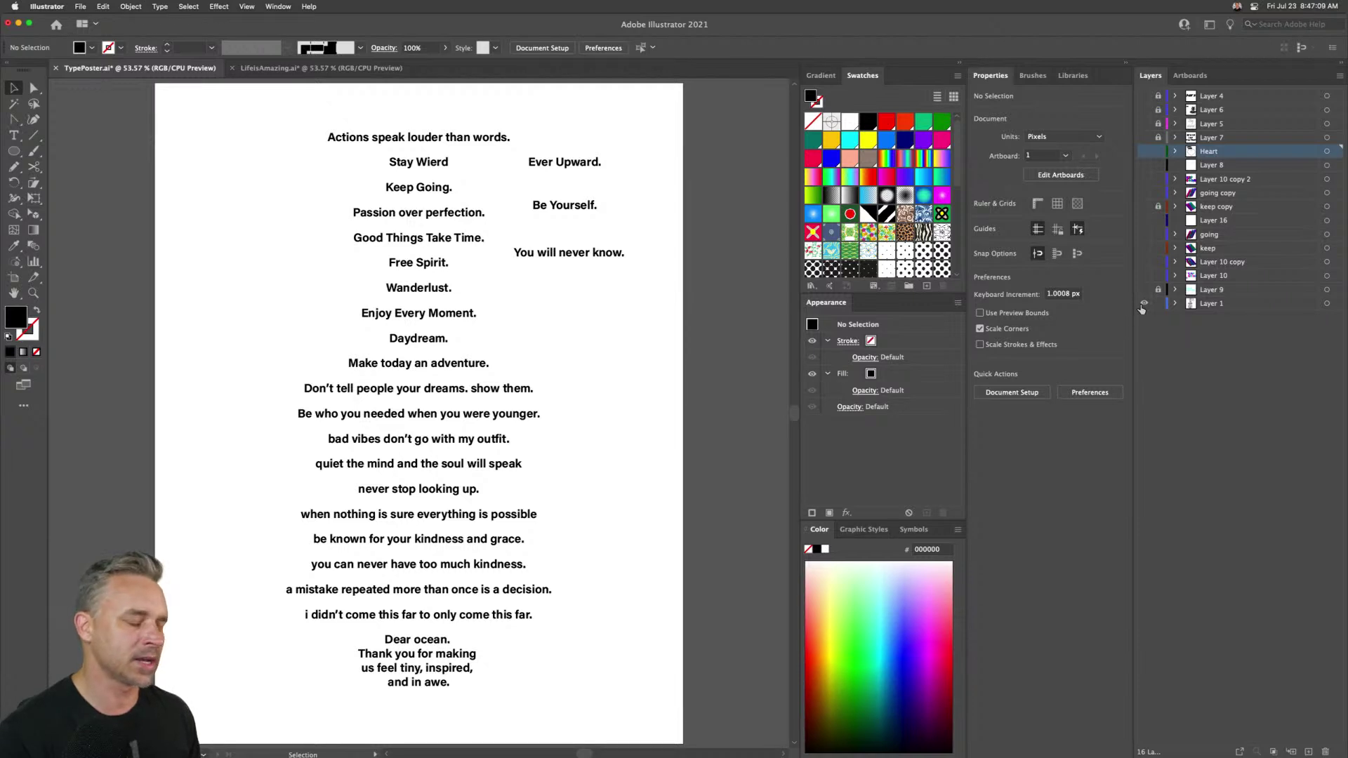
- Show only the Heart layer again in preview mode and replace the lower LOVE text with FREE
super+click(1144, 194)
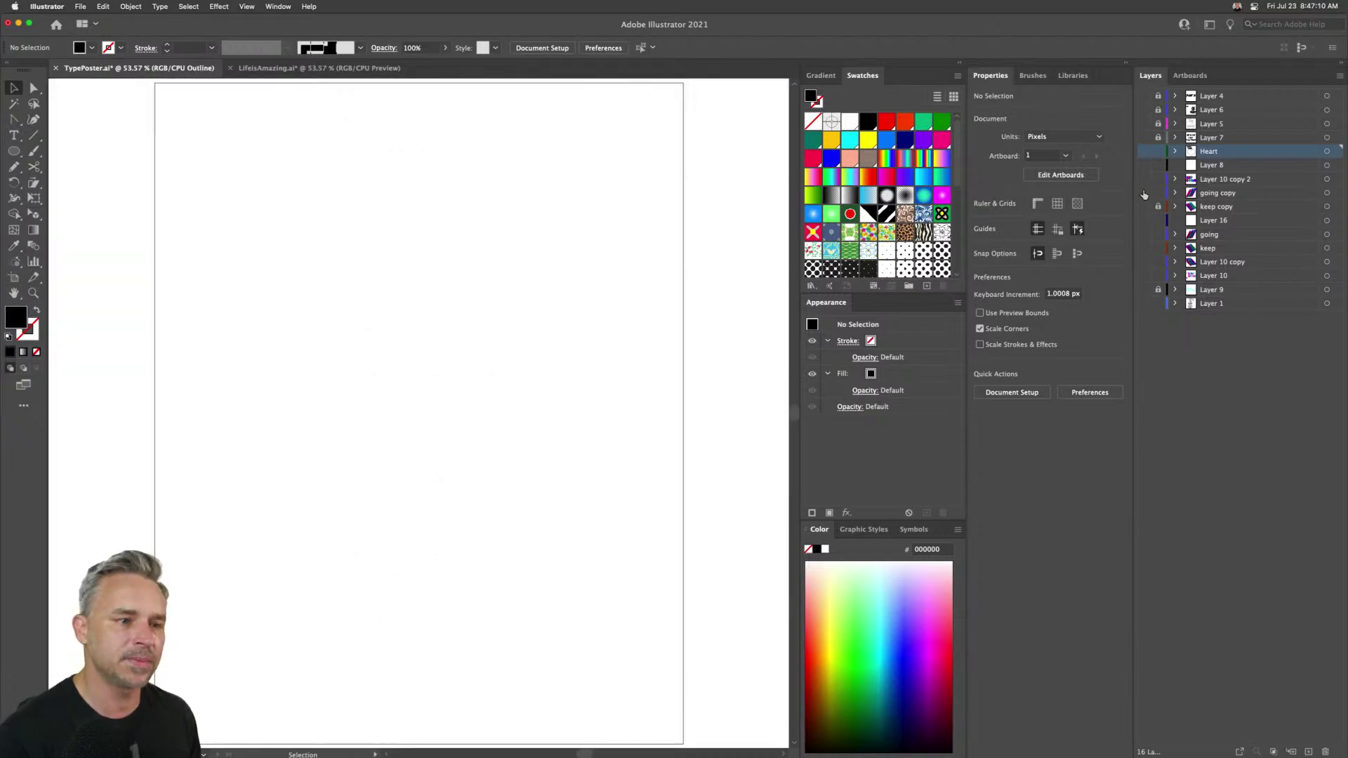
super+click(1144, 152)
click(367, 251)
double_click(372, 254)
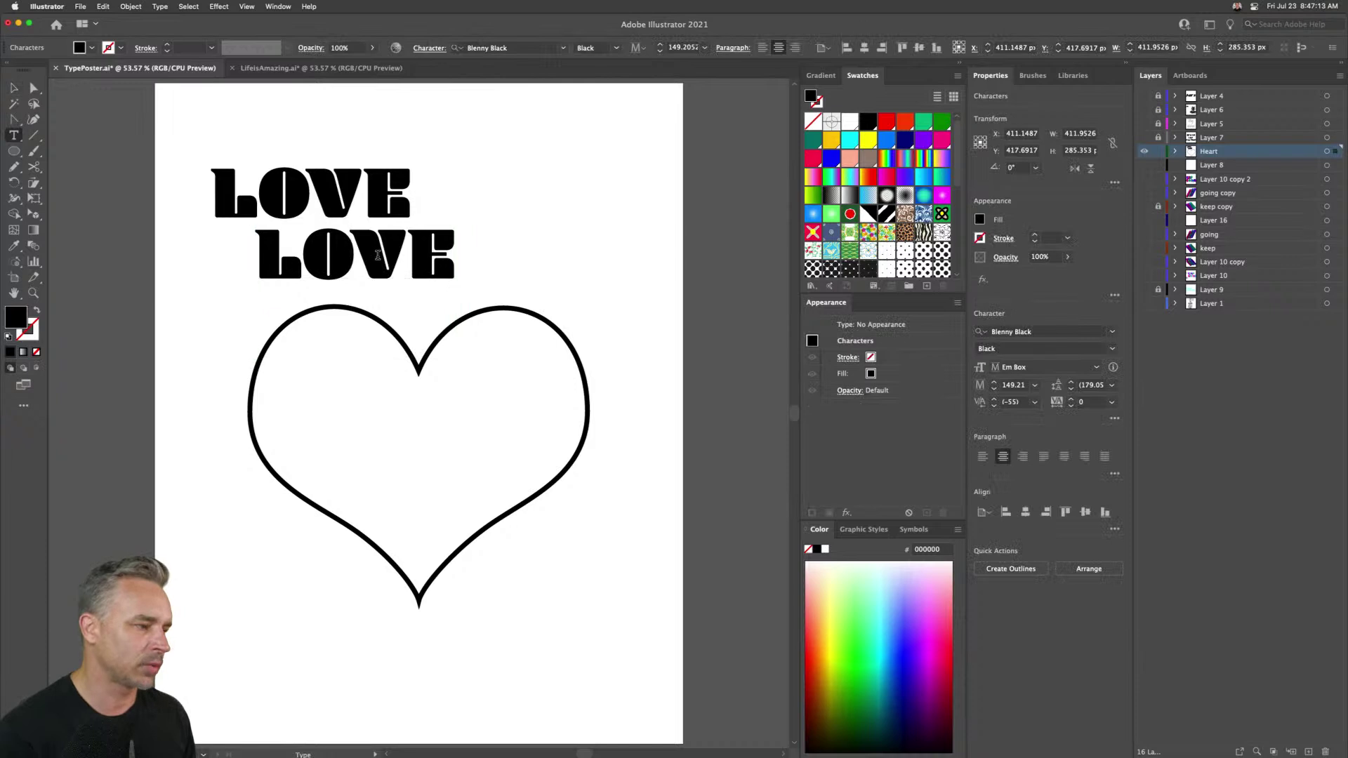
double_click(378, 255)
text(Free)
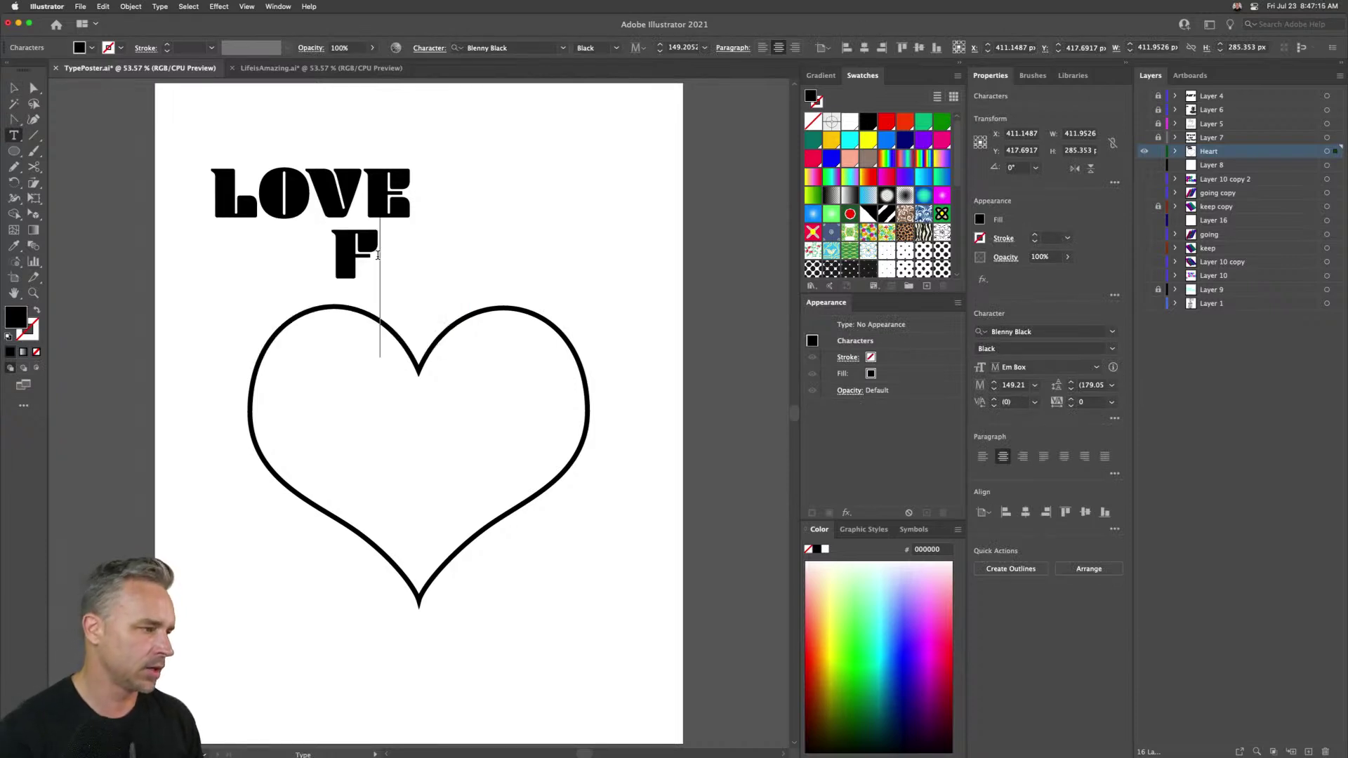
key(BackSpace)
key(BackSpace)
key(BackSpace)
text(RE)
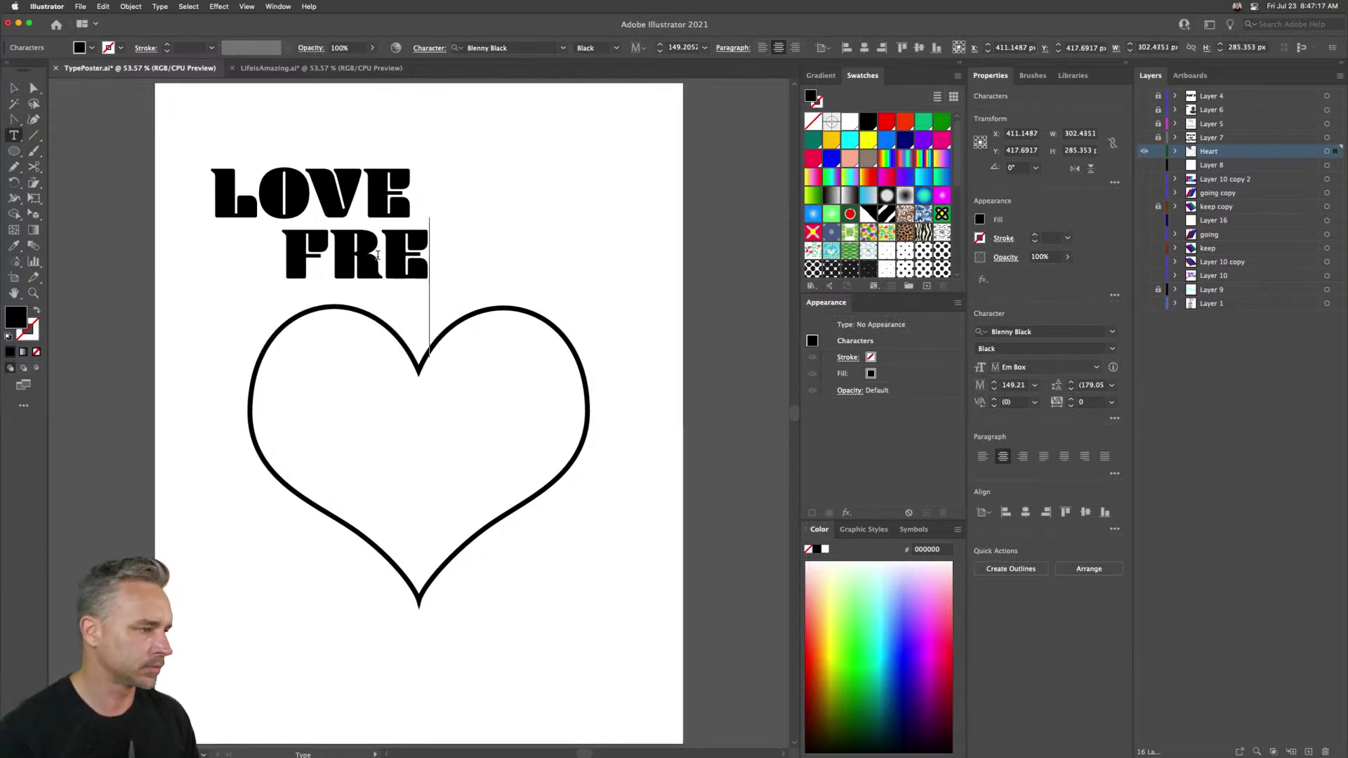
text(E)
key(Escape)
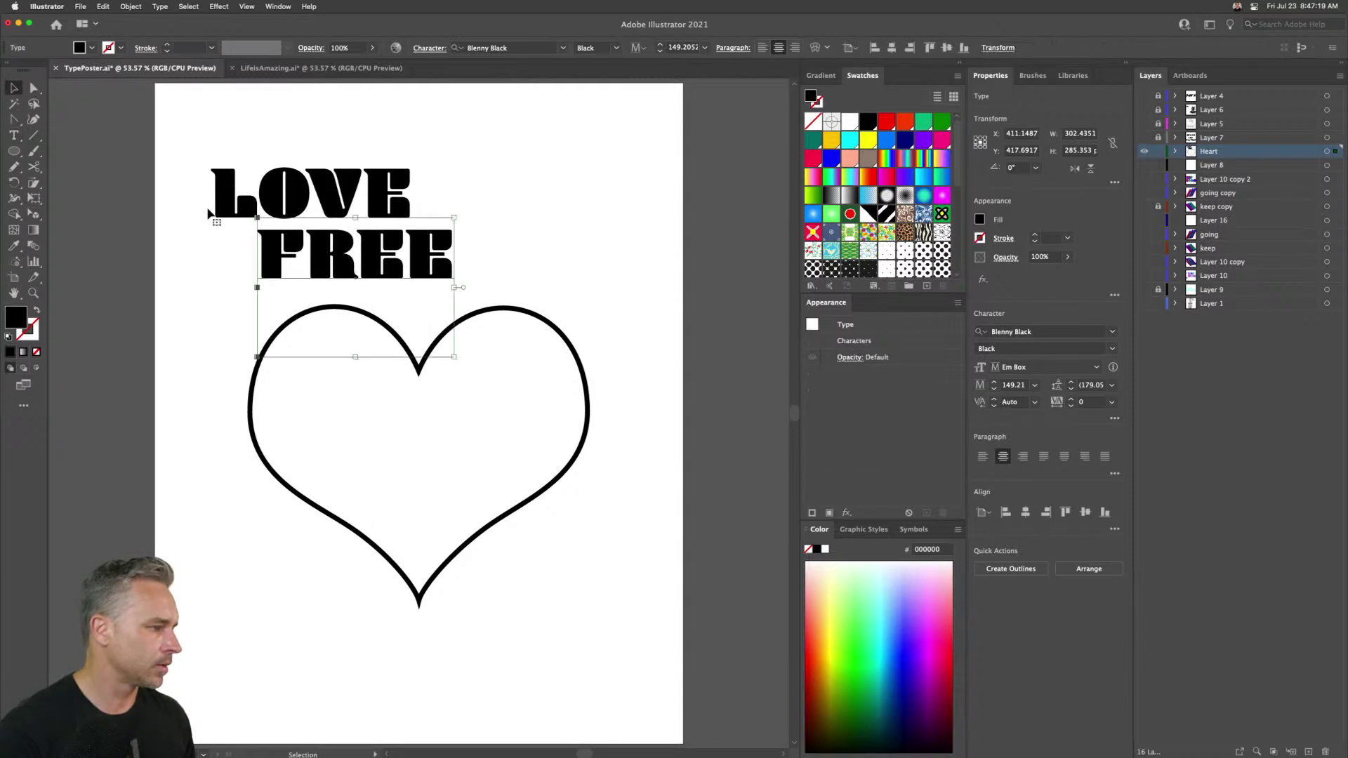
- Duplicate the FREE text diagonally below itself and change the copy's wording to SPIRIT
drag(311, 266, 365, 321)
triple_click(365, 321)
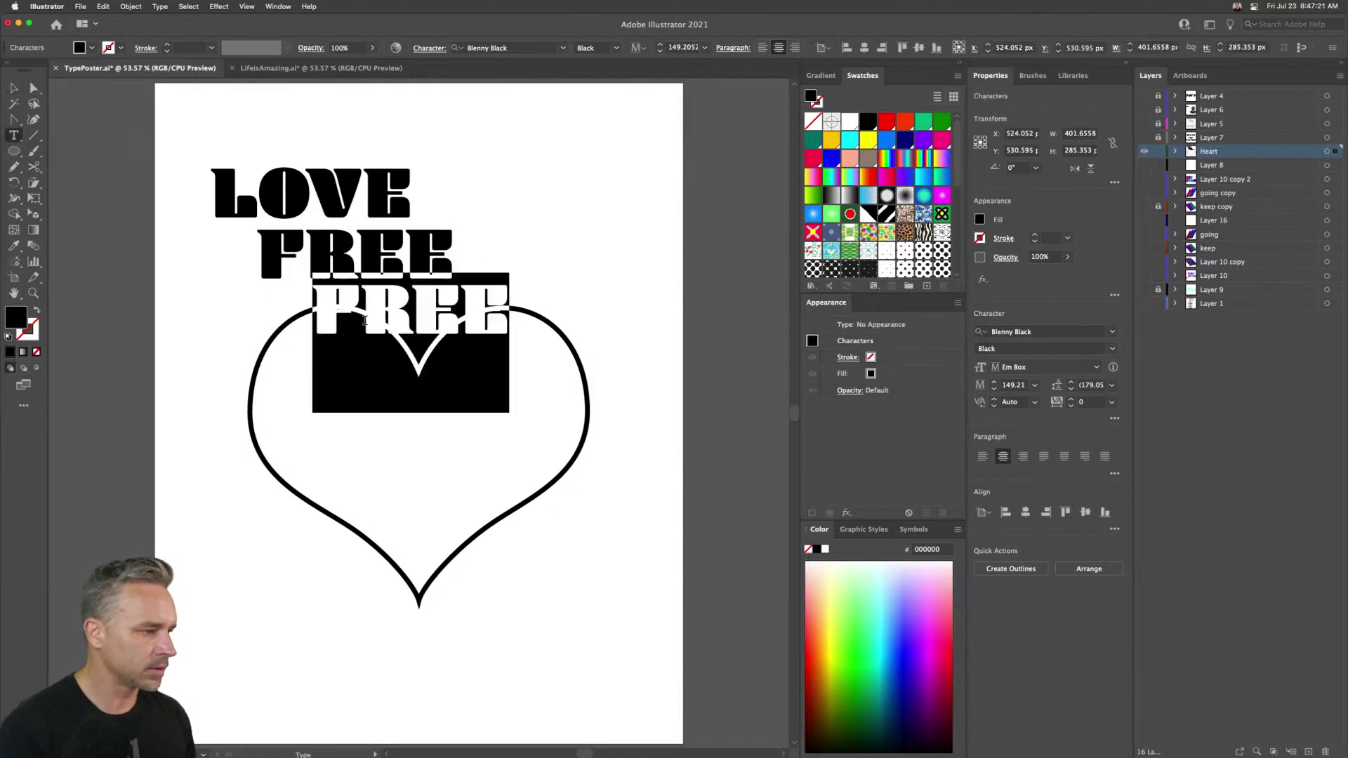
text(SPIRIT)
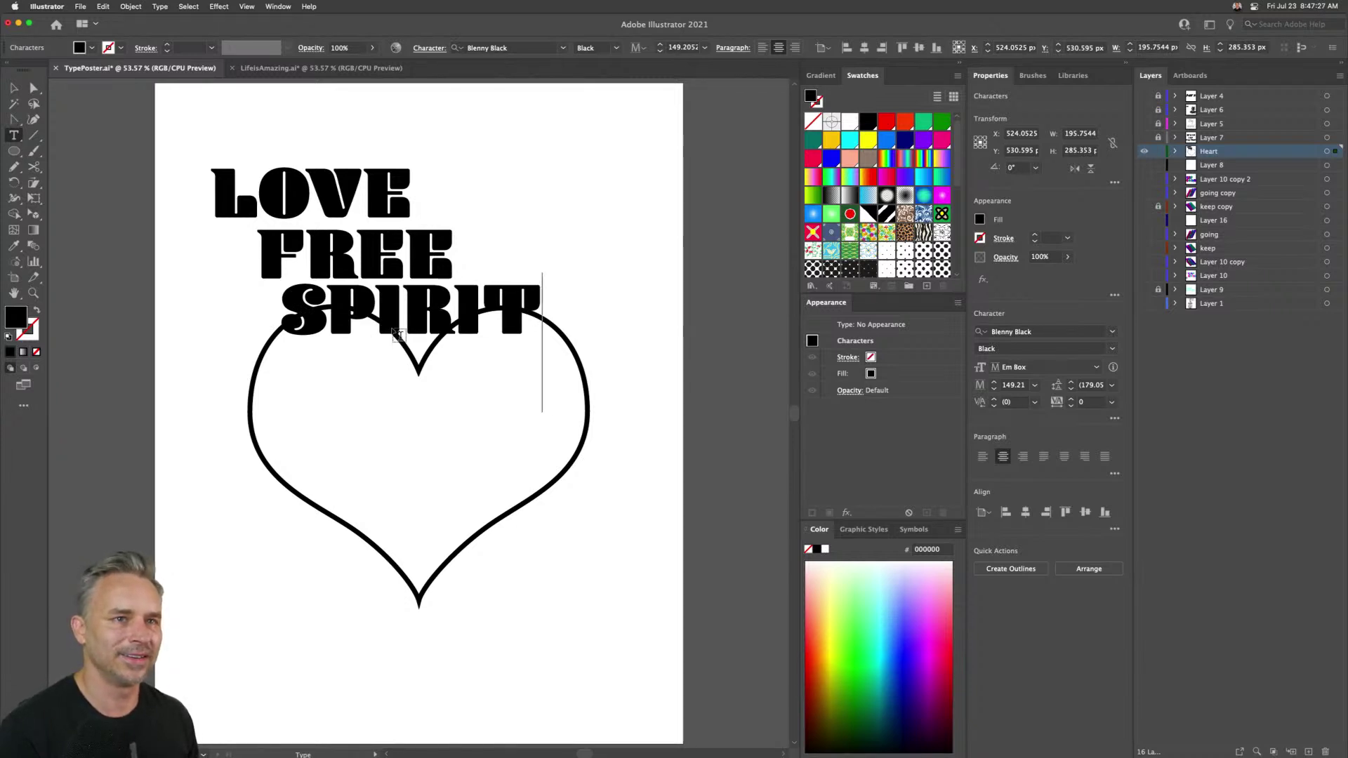
key(Escape)
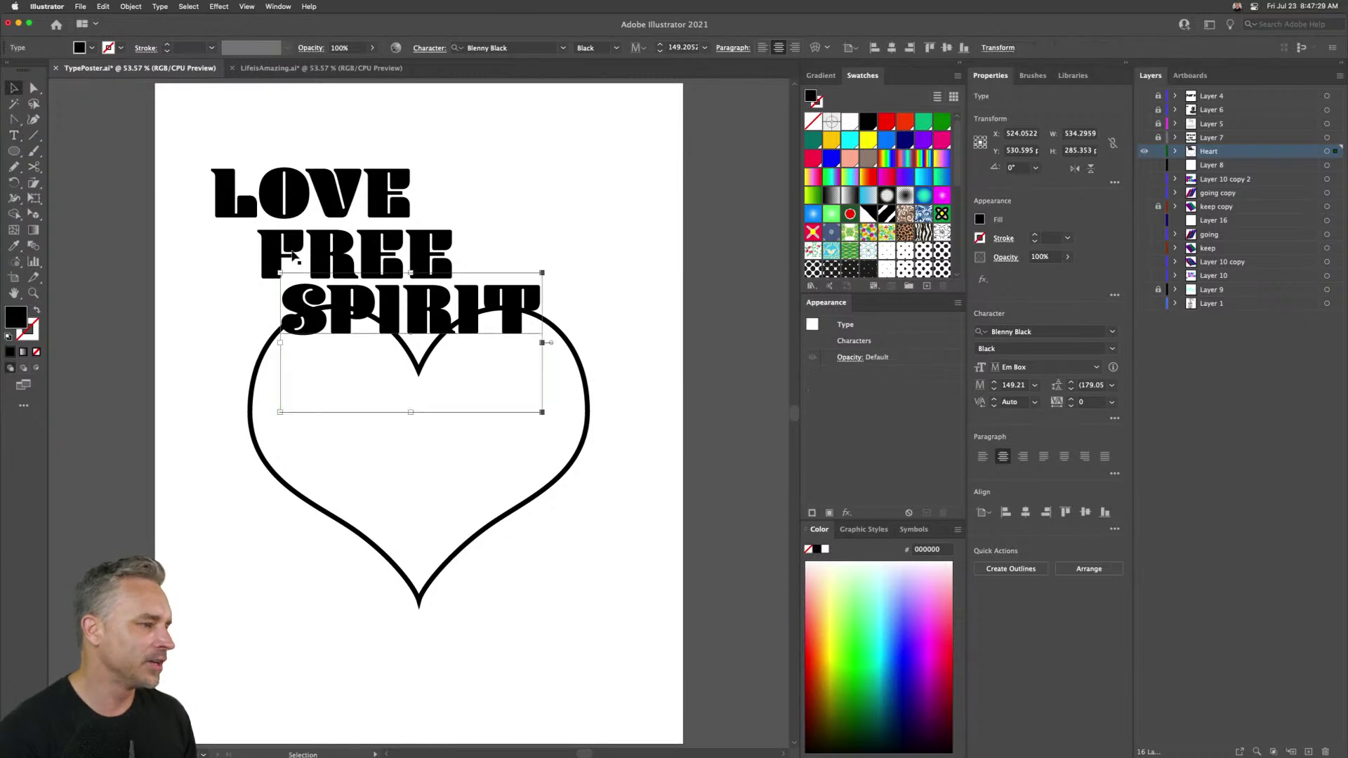
- Move the LOVE text off the artboard and stack FREE above SPIRIT inside the heart outline
drag(263, 189, 709, 154)
click(414, 252)
click(352, 209)
drag(414, 253, 422, 398)
drag(423, 307, 432, 451)
shift+click(307, 398)
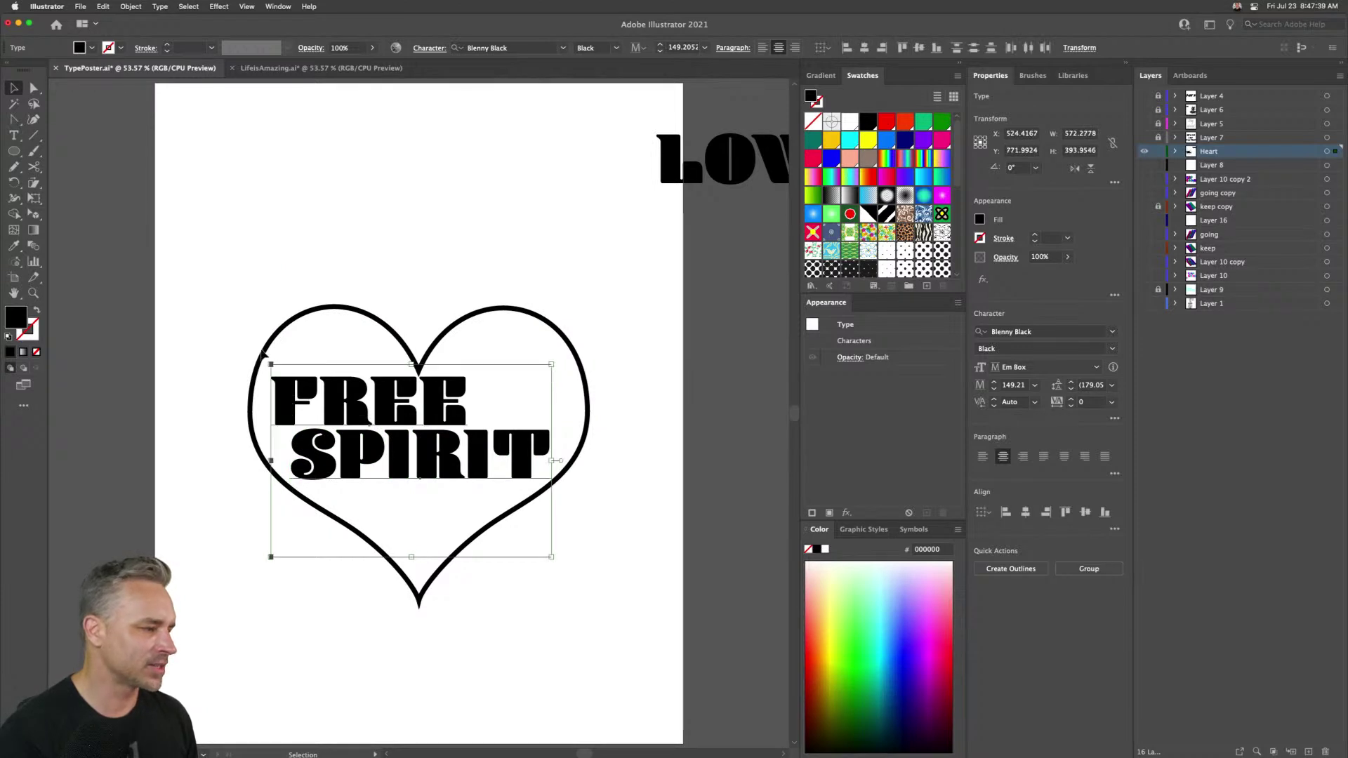
- Rotate the FREE and SPIRIT texts about 9° counterclockwise and shear them into a forward slant
drag(265, 359, 284, 377)
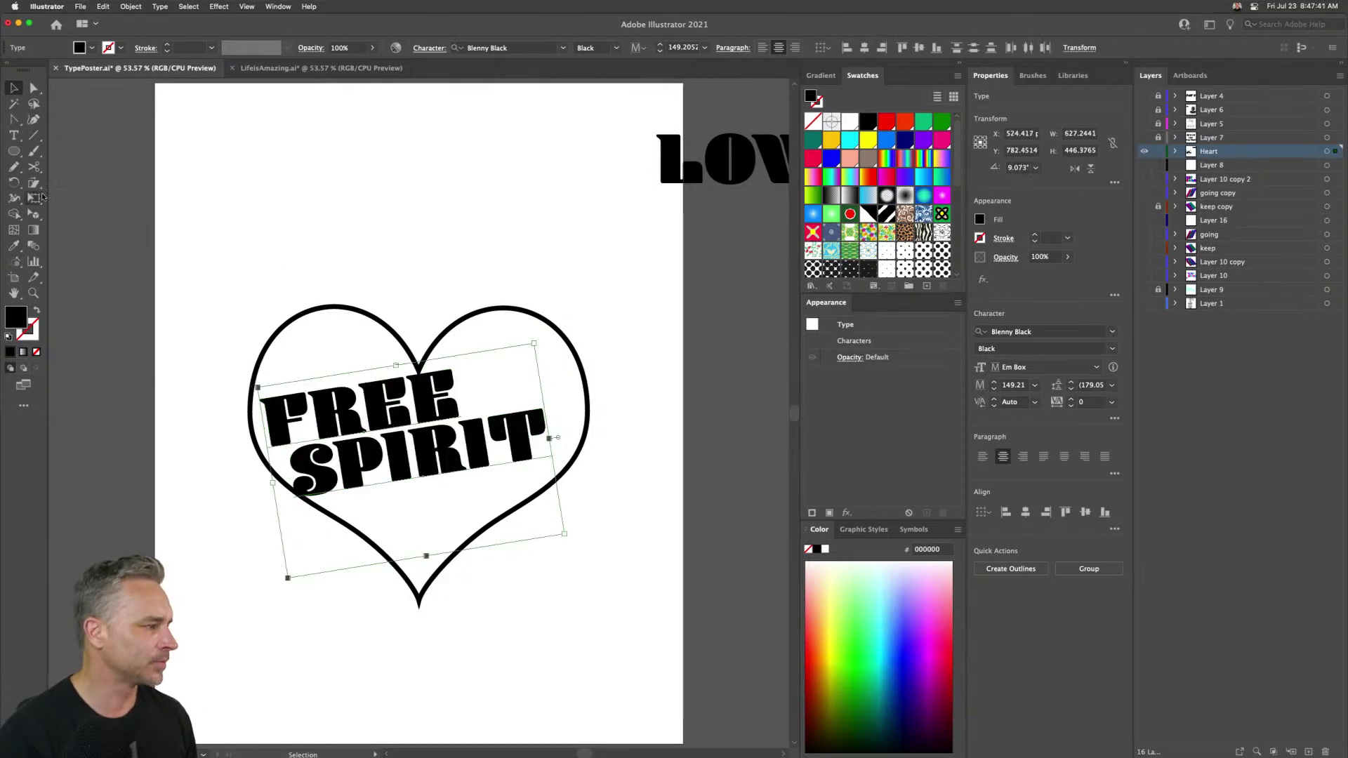
drag(199, 356, 217, 353)
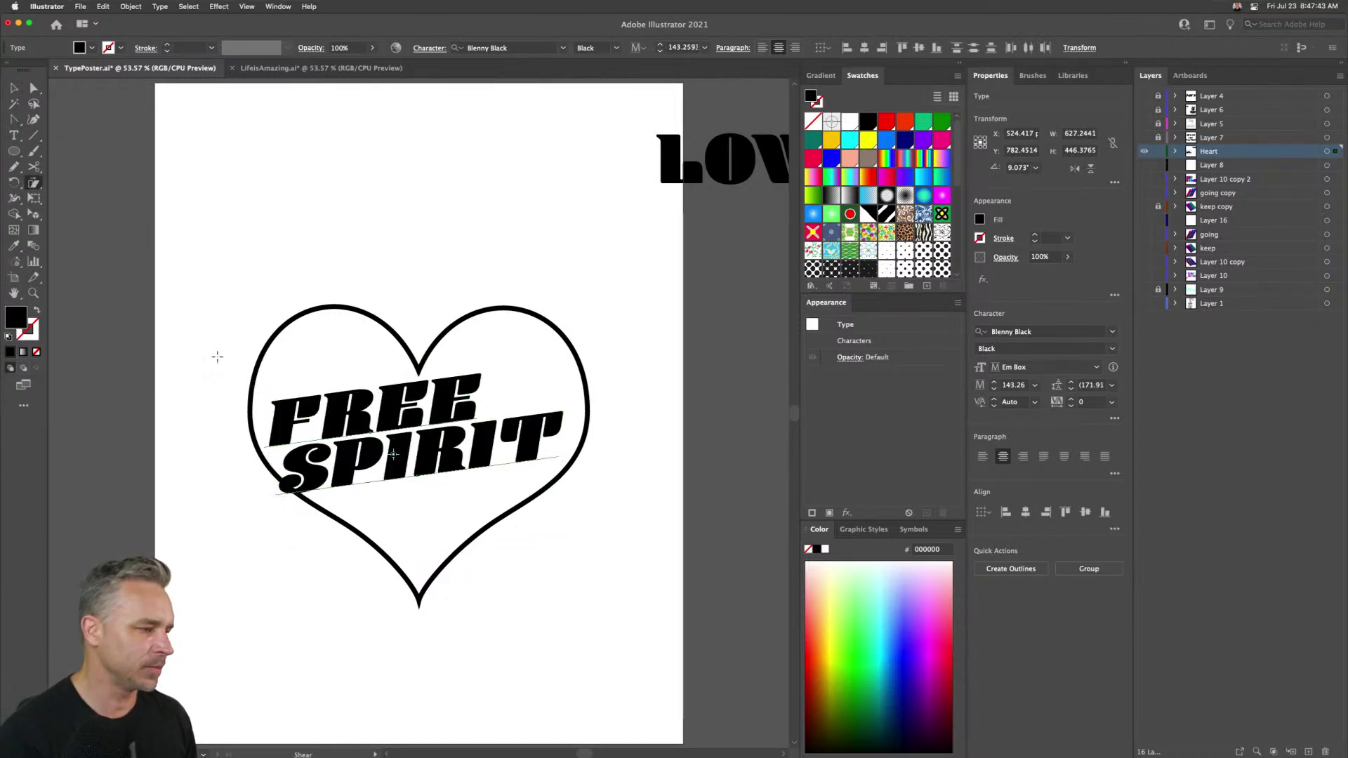
click(11, 101)
click(12, 87)
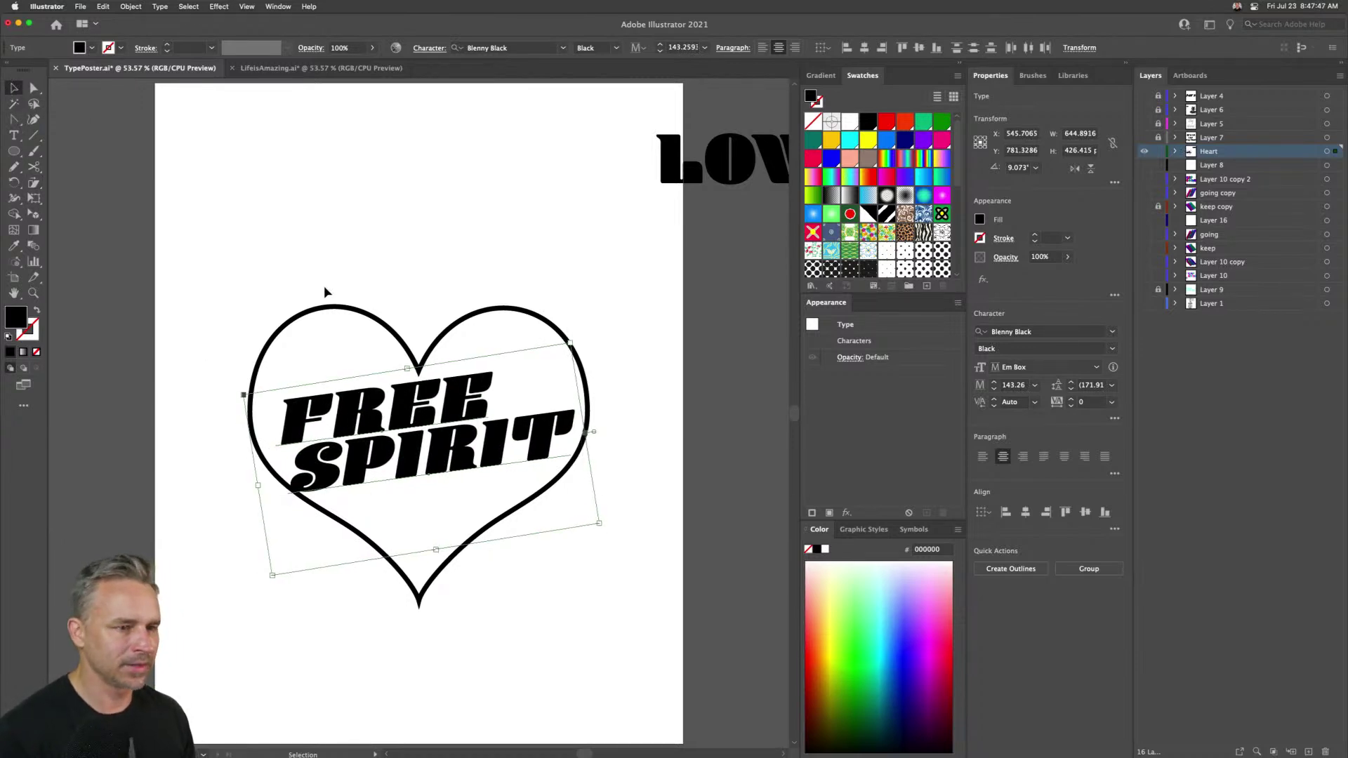
- Select the heart outline, list the Heart layer's objects to check its stacking, and release its compound path
click(323, 309)
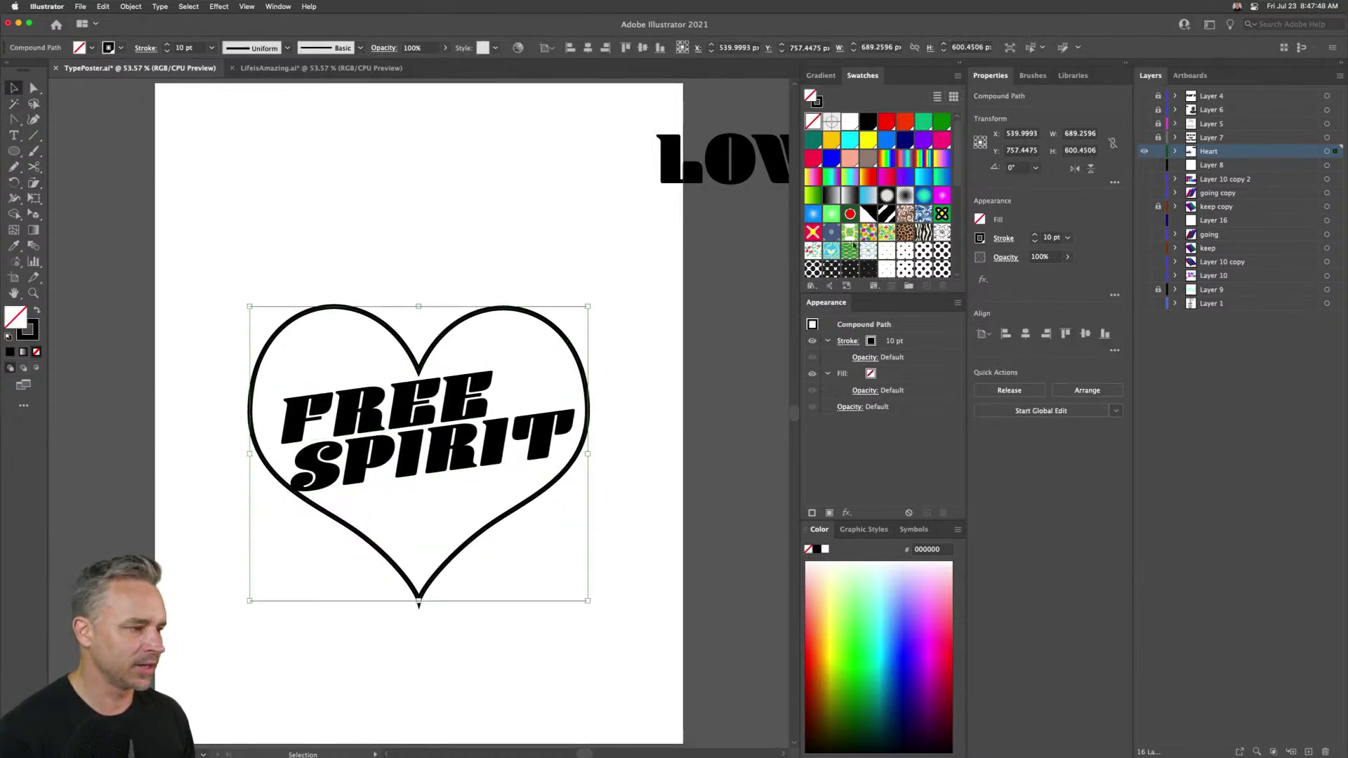
click(1176, 151)
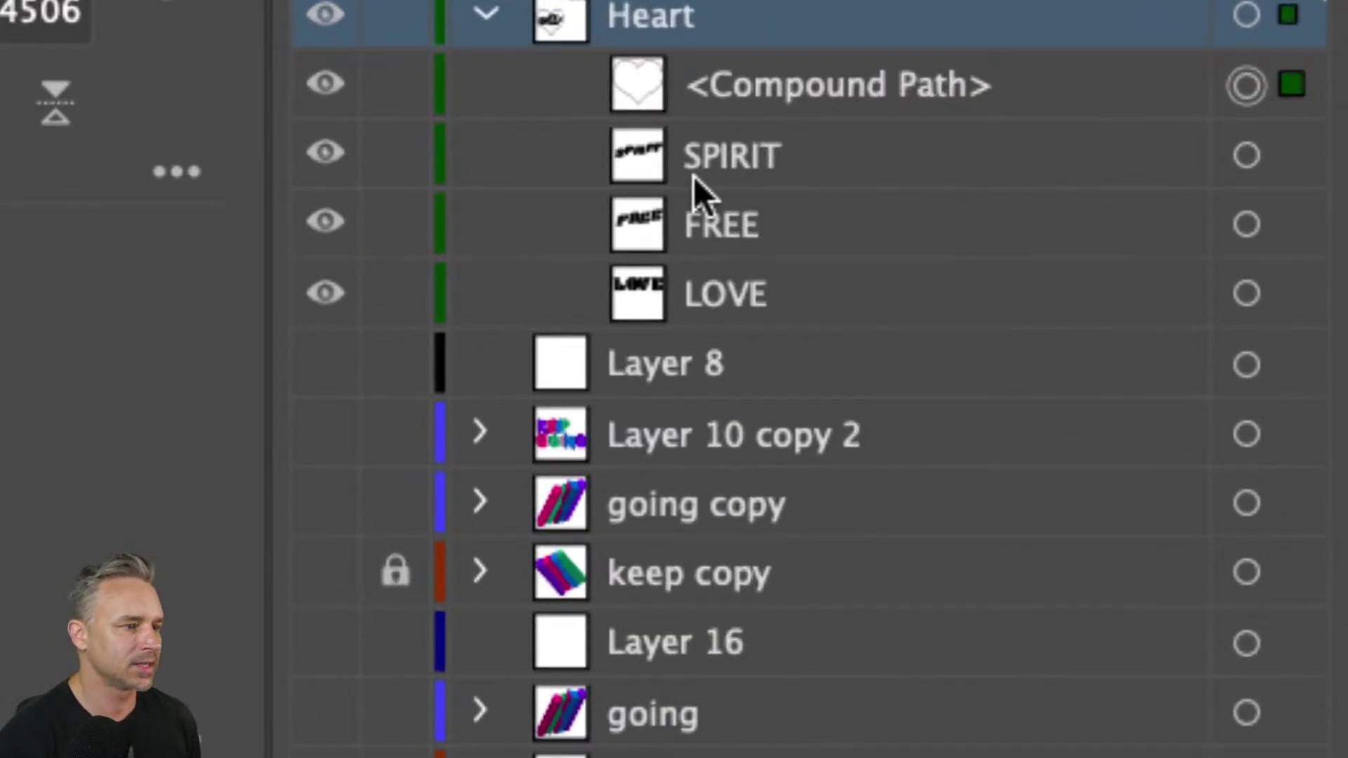
click(789, 83)
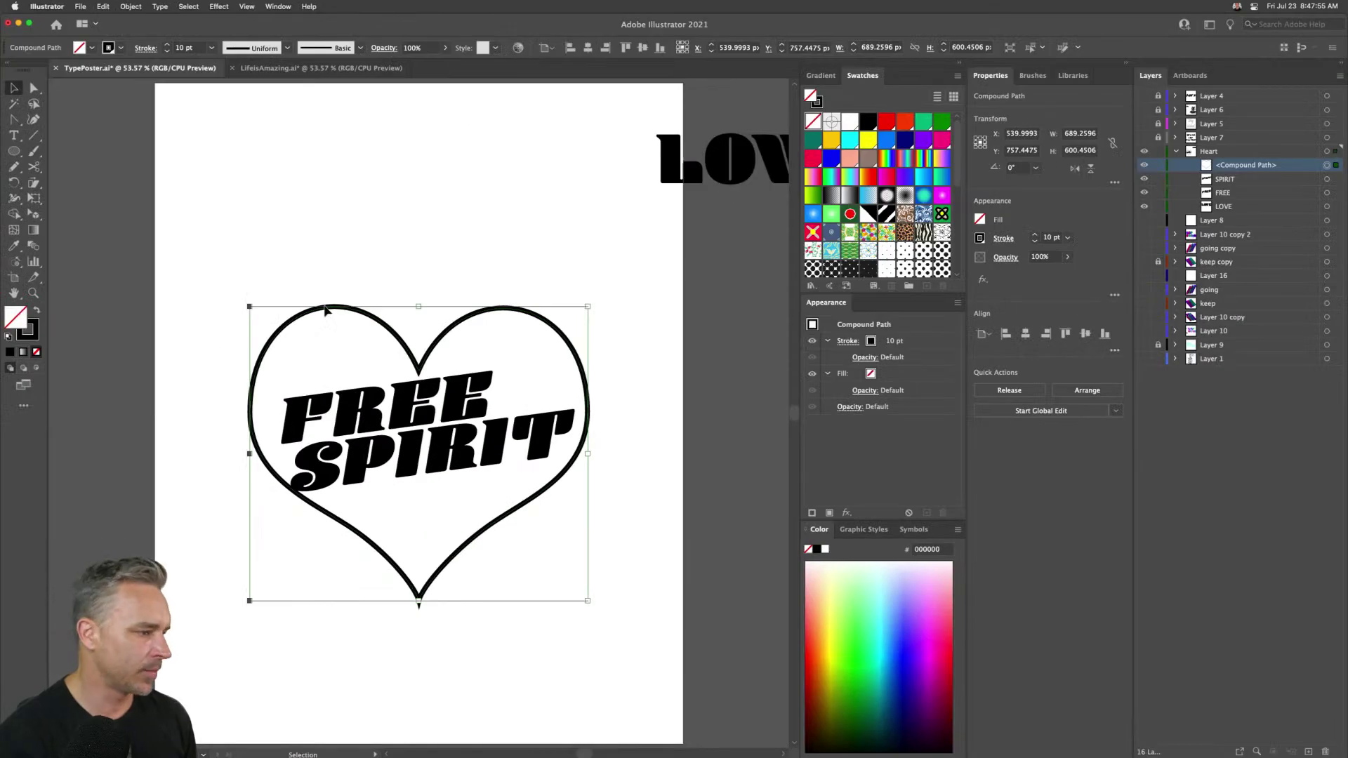
right_click(325, 311)
click(338, 395)
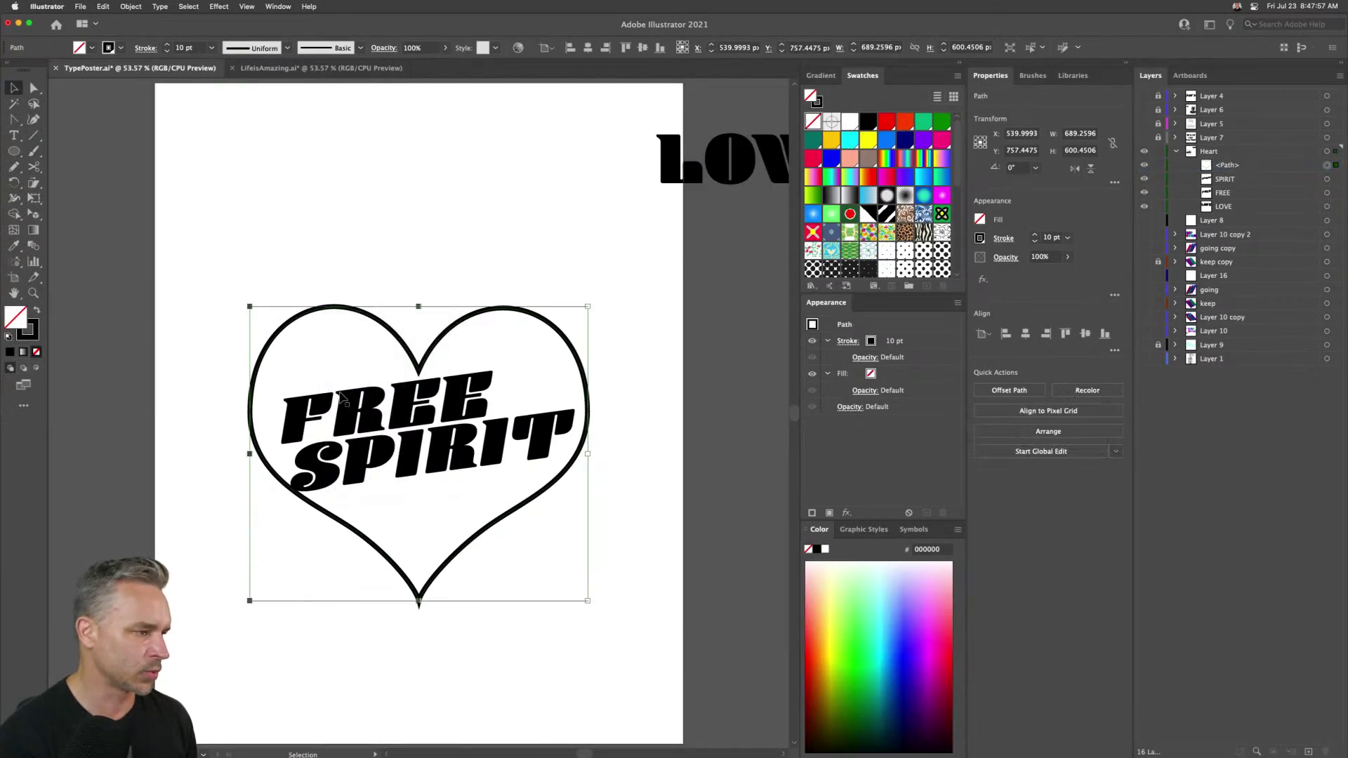
- Shift the heart outline slightly up and to the right around the FREE SPIRIT text
click(247, 264)
drag(286, 330, 554, 340)
drag(271, 262, 376, 349)
drag(580, 339, 349, 305)
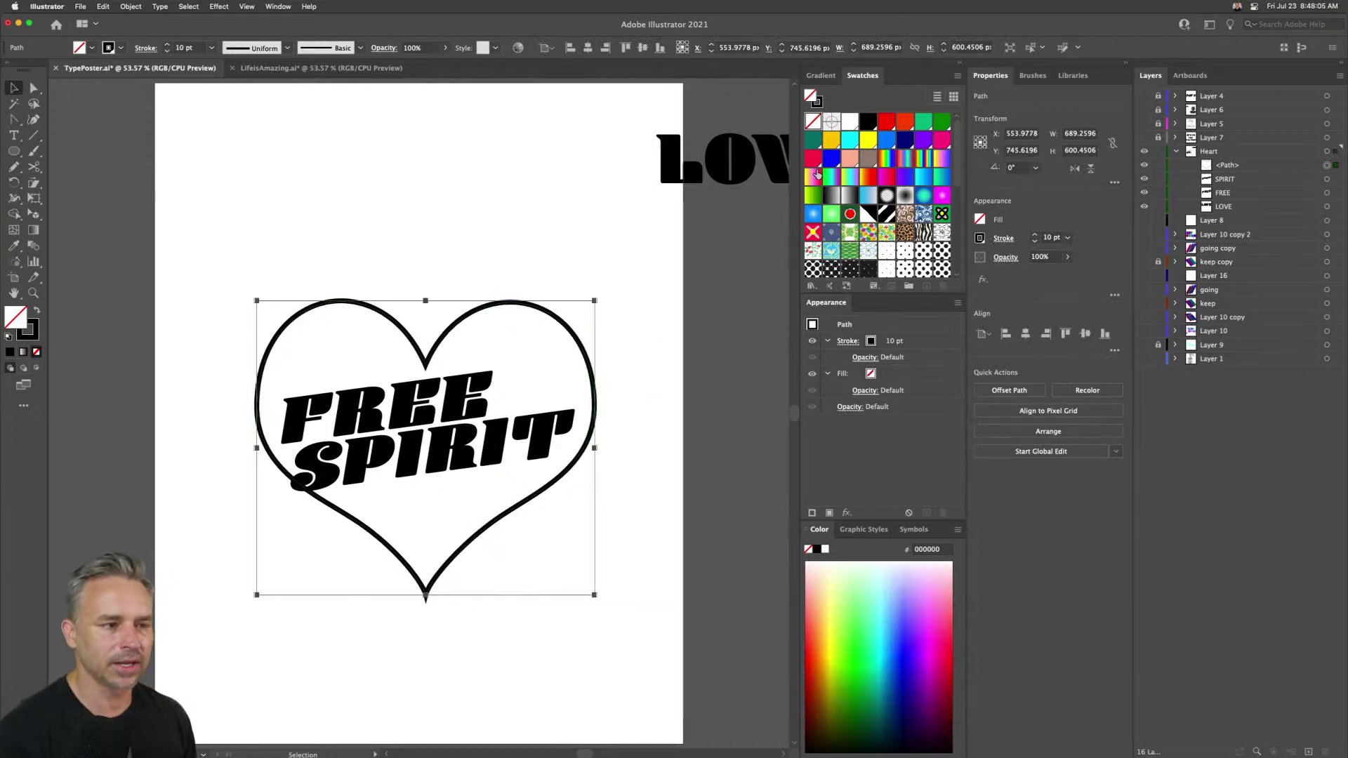
- Fill the heart with red, remove its stroke and lower its opacity so the text shows through
click(886, 122)
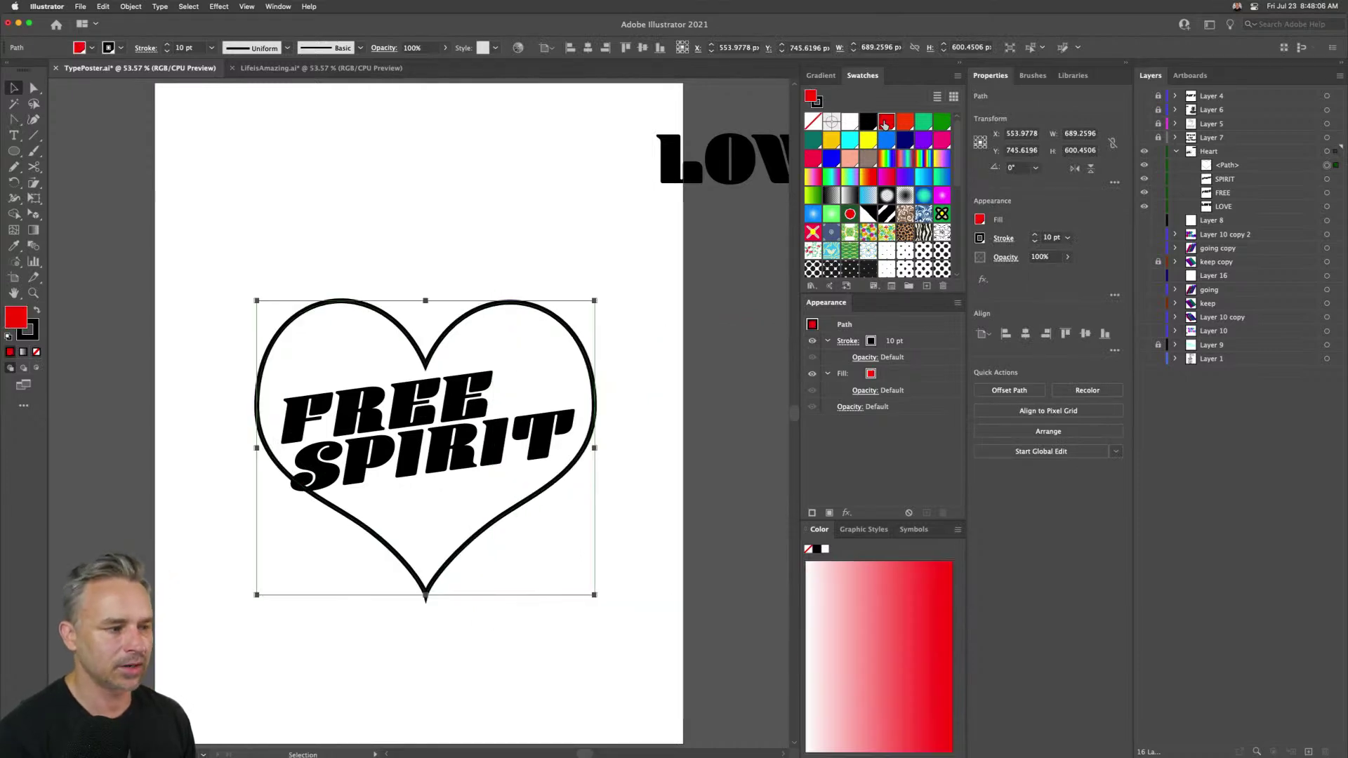
click(29, 335)
click(36, 351)
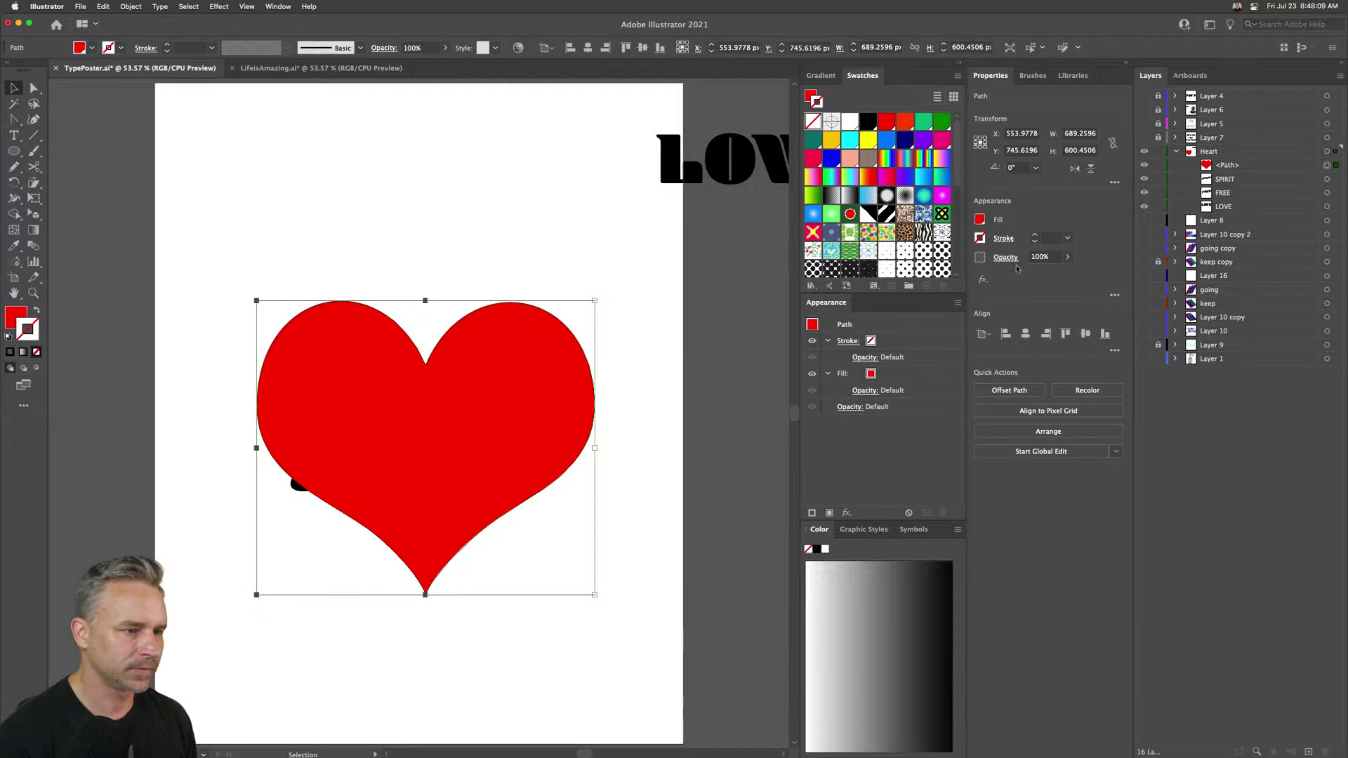
click(1065, 257)
drag(1065, 274, 1045, 276)
- Select the heart with the FREE and SPIRIT texts and apply an Envelope Distort made with the top object
drag(240, 253, 471, 494)
click(131, 6)
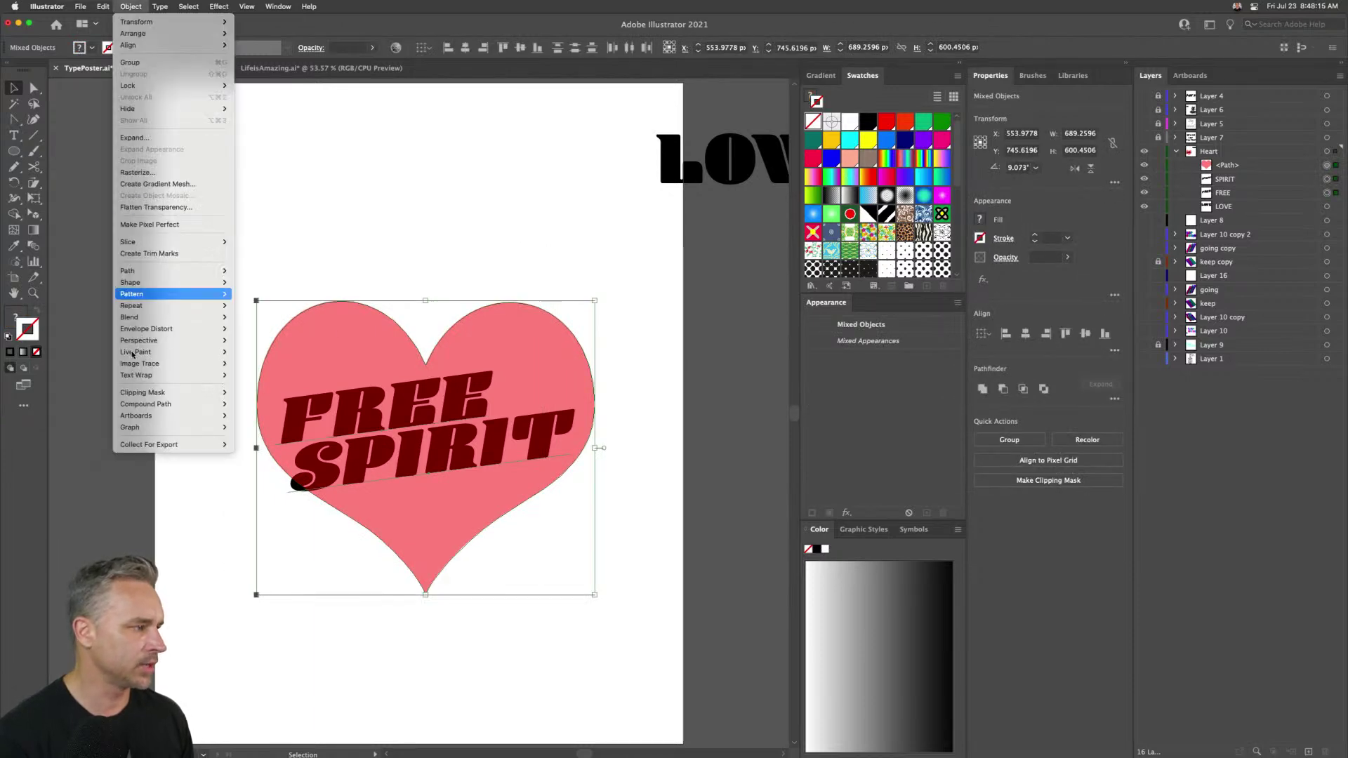
mouse_move(124, 295)
mouse_move(133, 332)
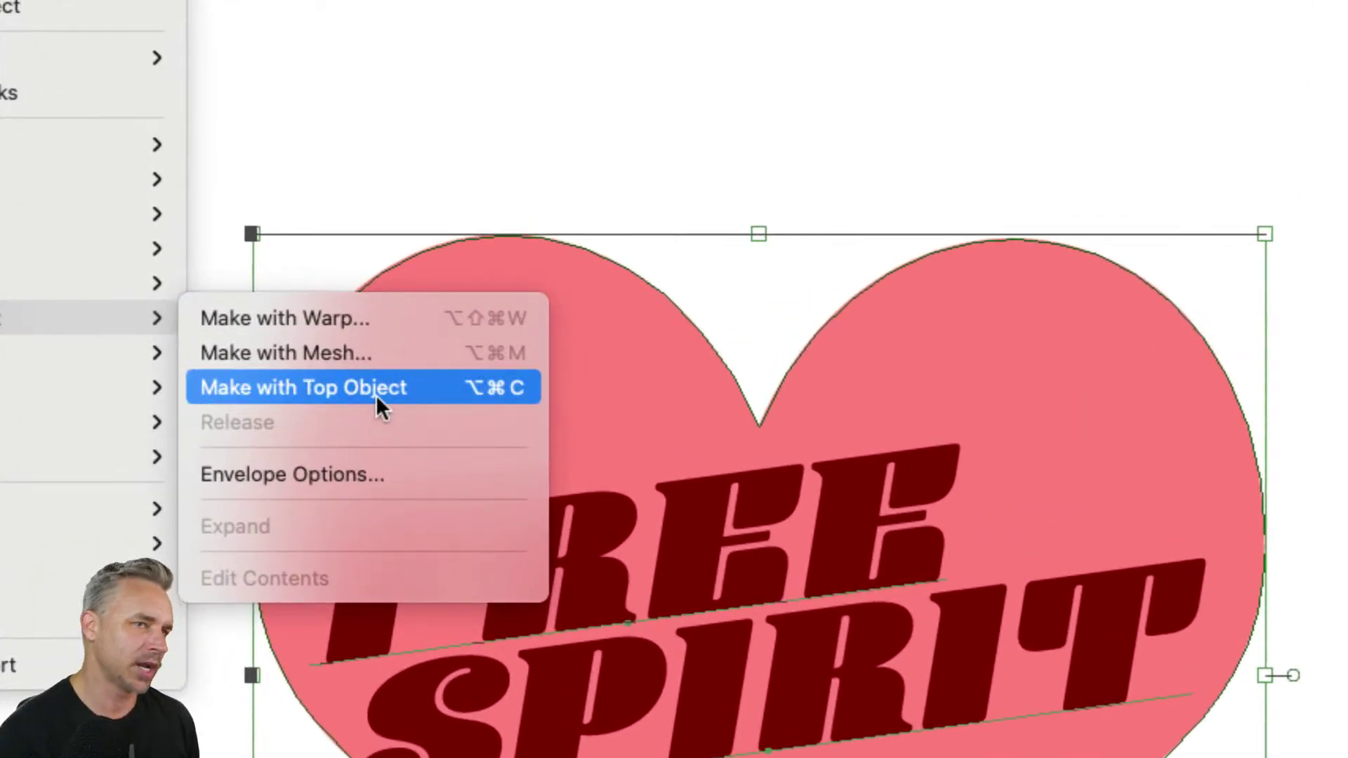
click(378, 397)
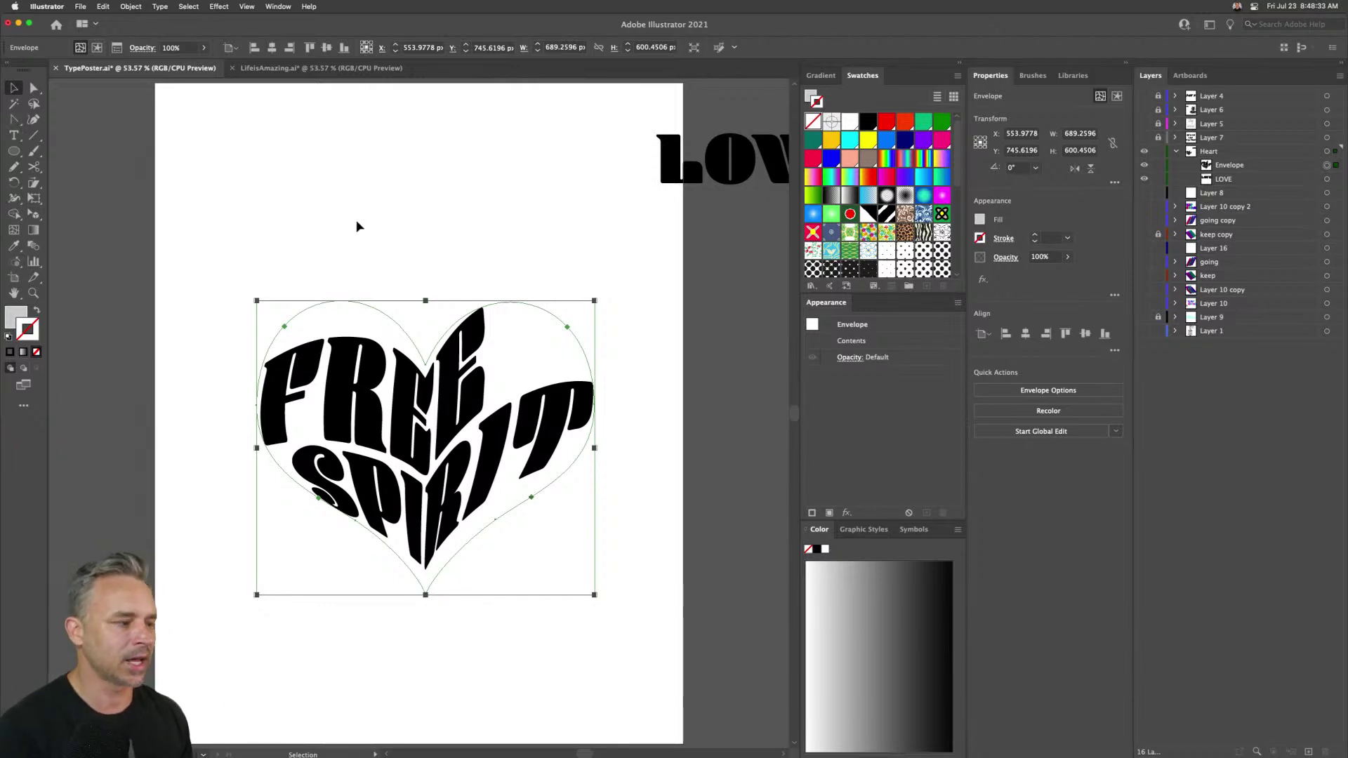
- Enlarge the heart-shaped FREE SPIRIT envelope and reposition it on the upper part of the artboard
drag(257, 301, 171, 228)
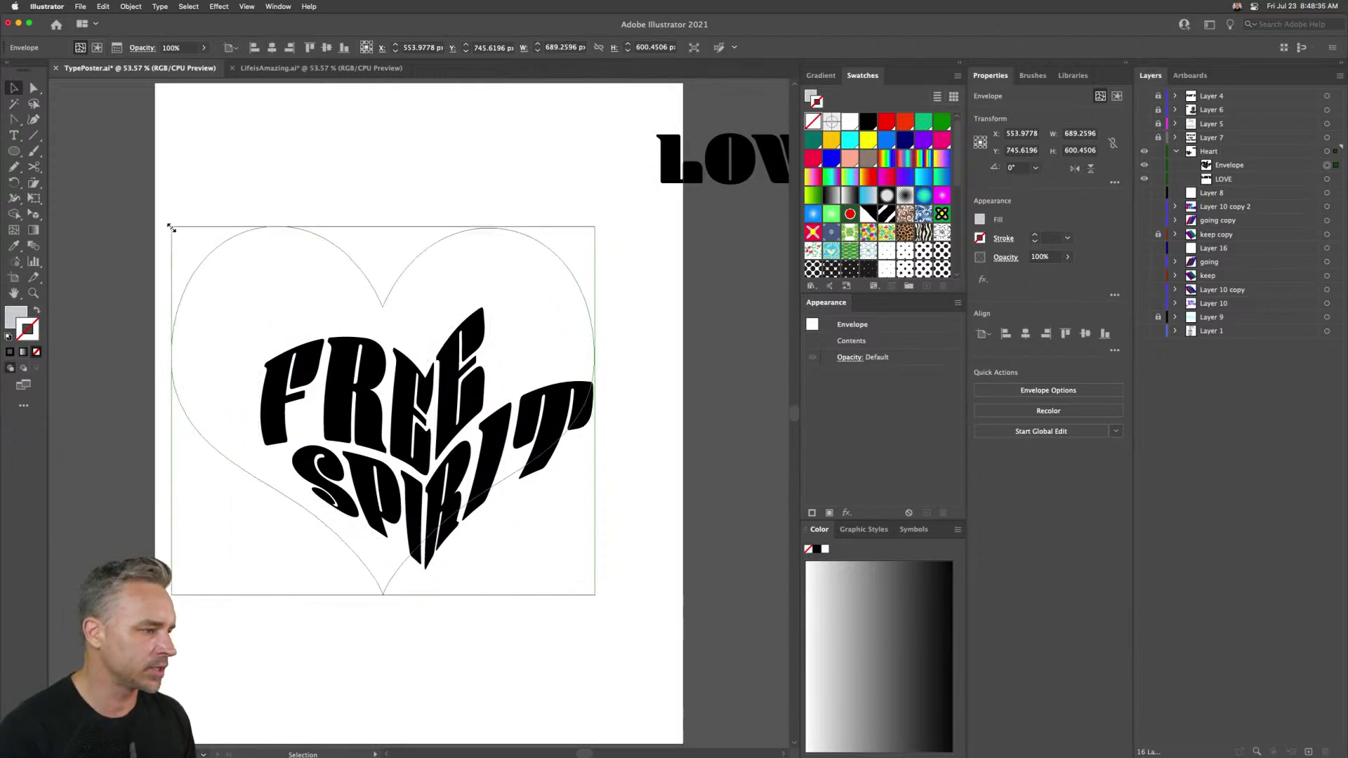
drag(283, 370, 311, 367)
- Isolate the envelope's contents and shift only the FREE text right to about X 530.8 px
double_click(310, 366)
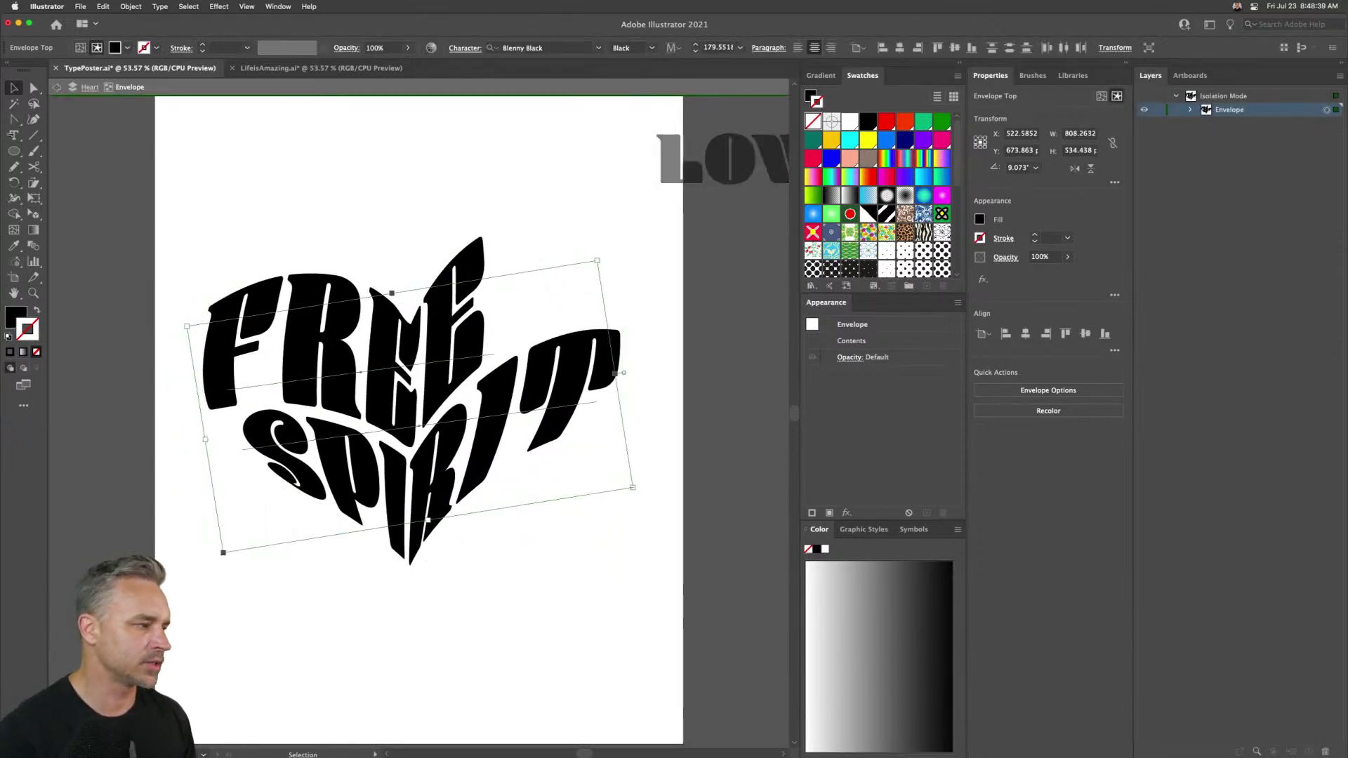
click(33, 88)
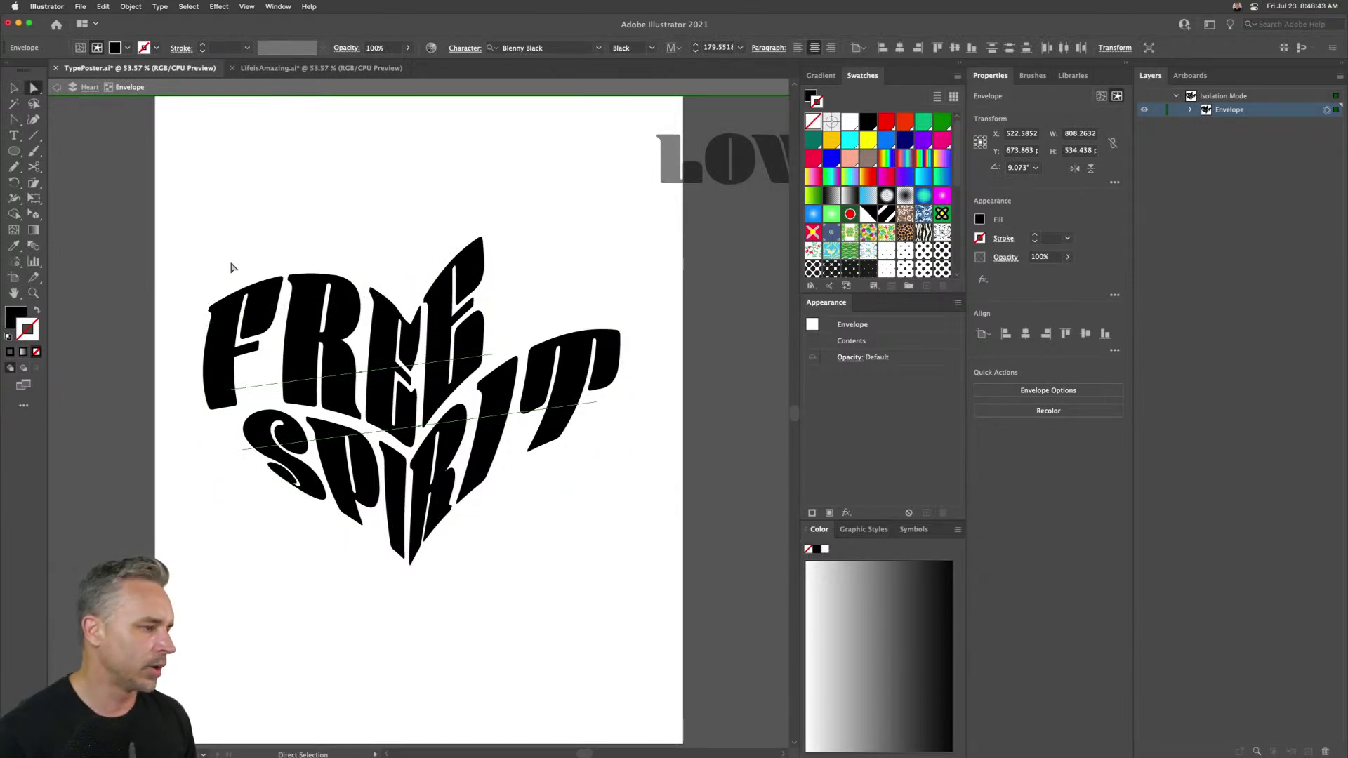
click(221, 411)
drag(228, 391, 234, 395)
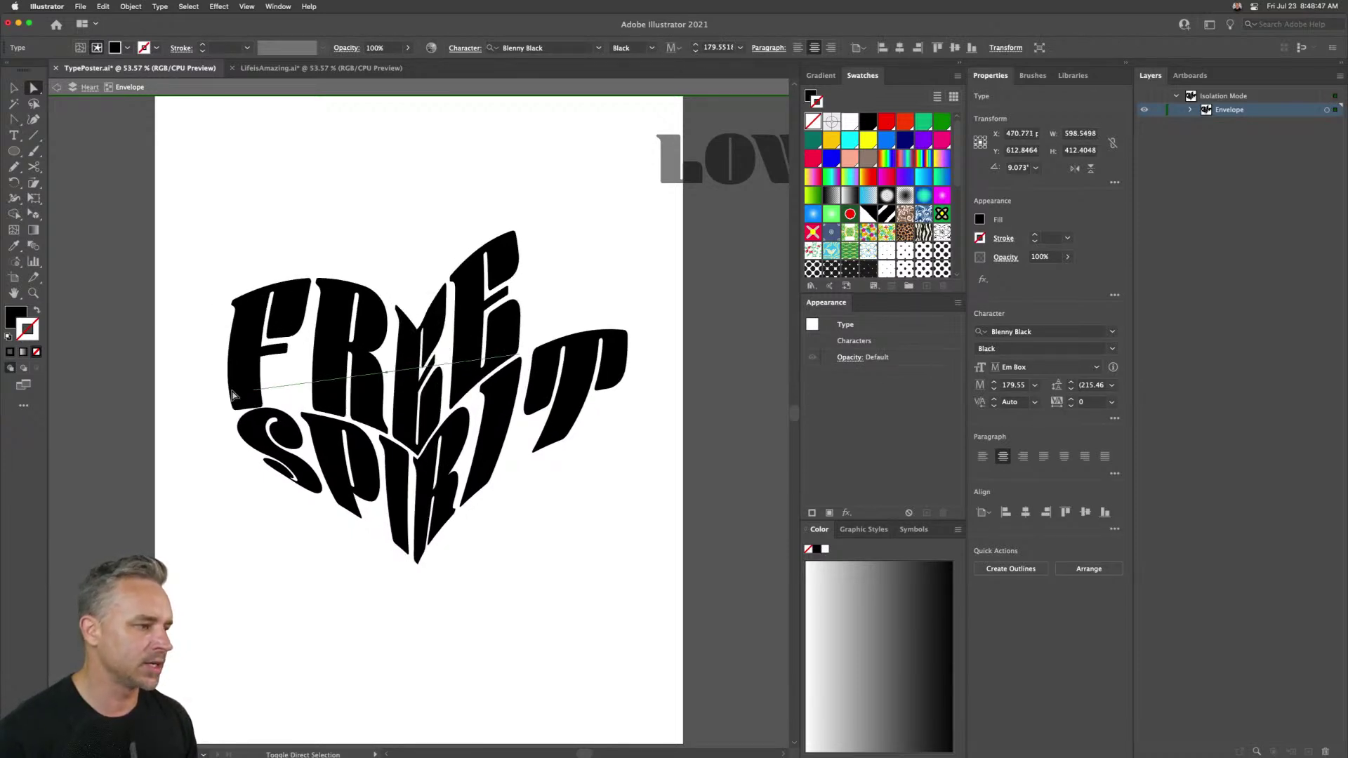
key(shift+Right)
key(shift+Right)
key(shift+Right)
key(shift+Right)
key(shift+Right)
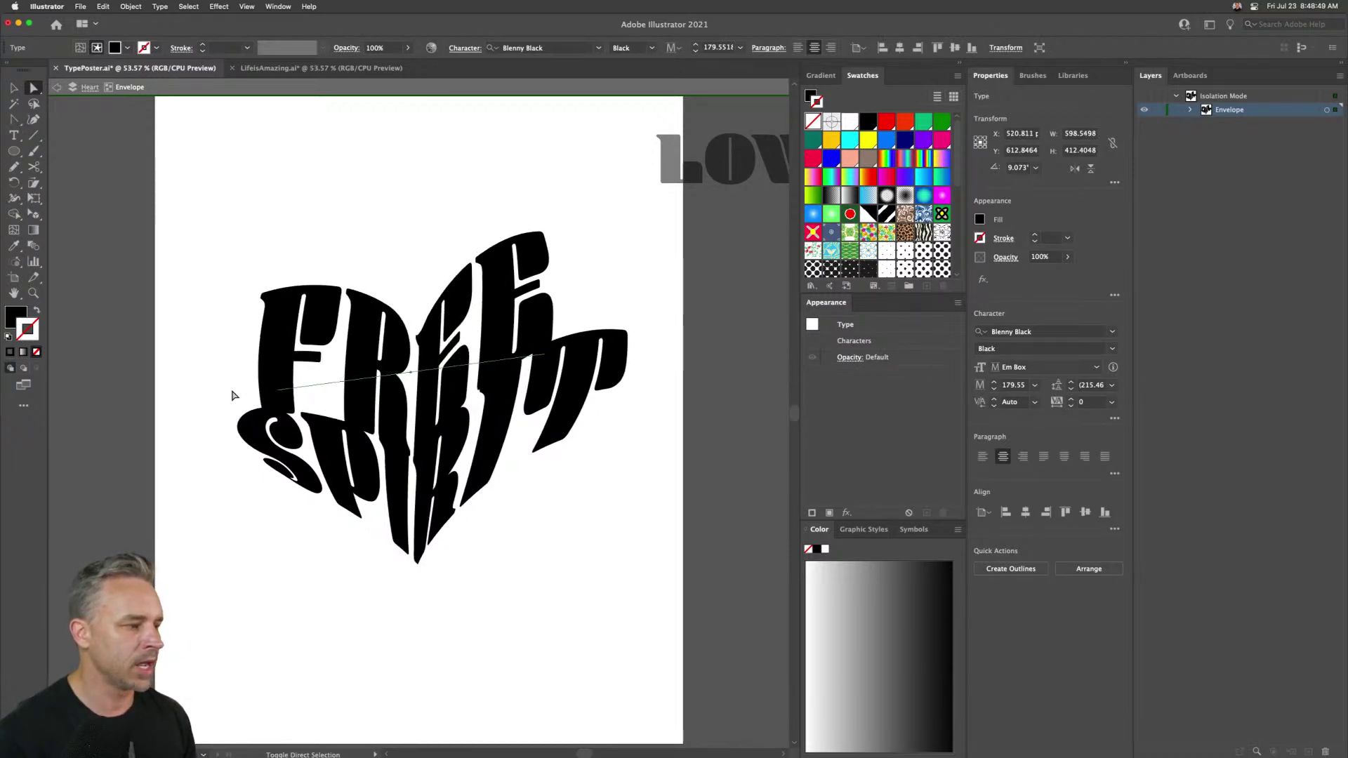
key(shift+Right)
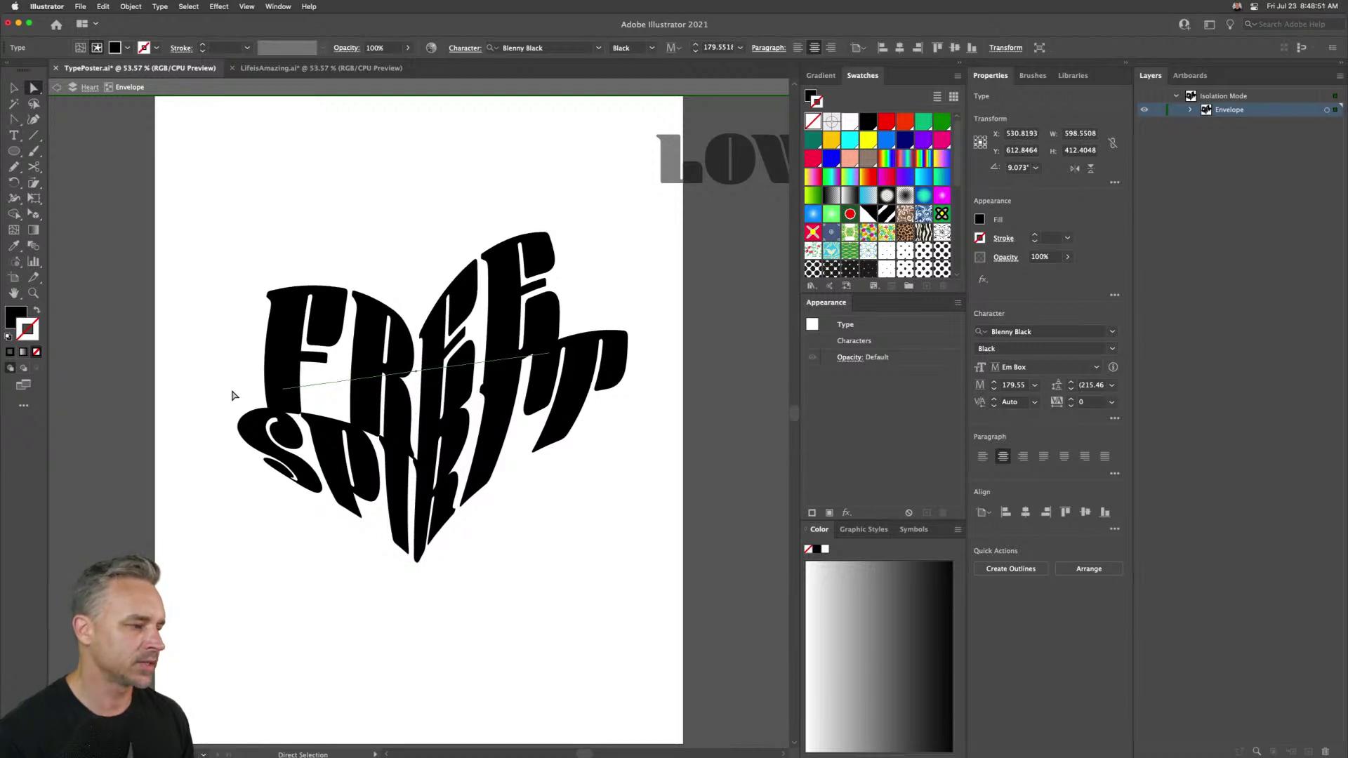
- Nudge the FREE text up to about Y 598.8 px, clear of SPIRIT, and leave isolation mode
key(Up)
key(Up)
key(Up)
key(Up)
key(Up)
key(Up)
key(Up)
key(Up)
key(Up)
key(Up)
key(Up)
key(Up)
key(Up)
key(Up)
key(Up)
key(Up)
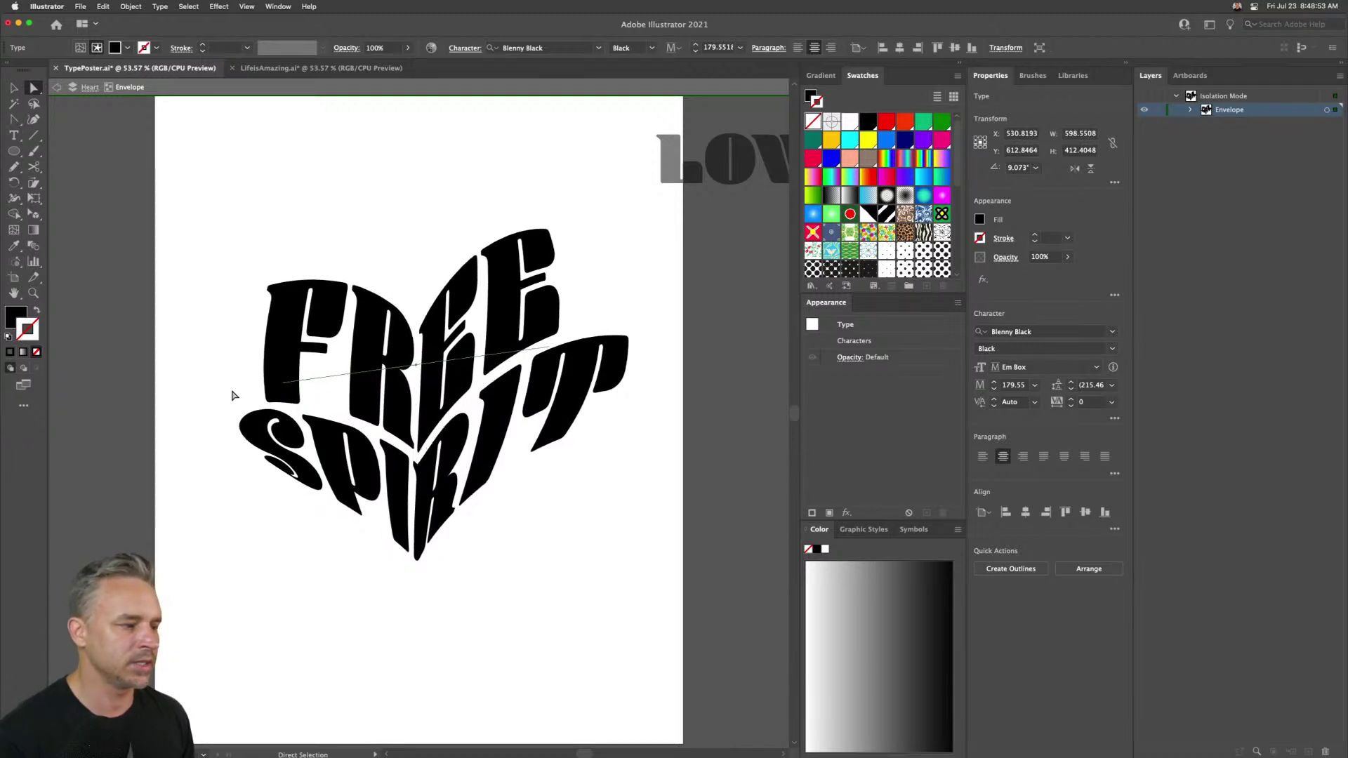
key(v)
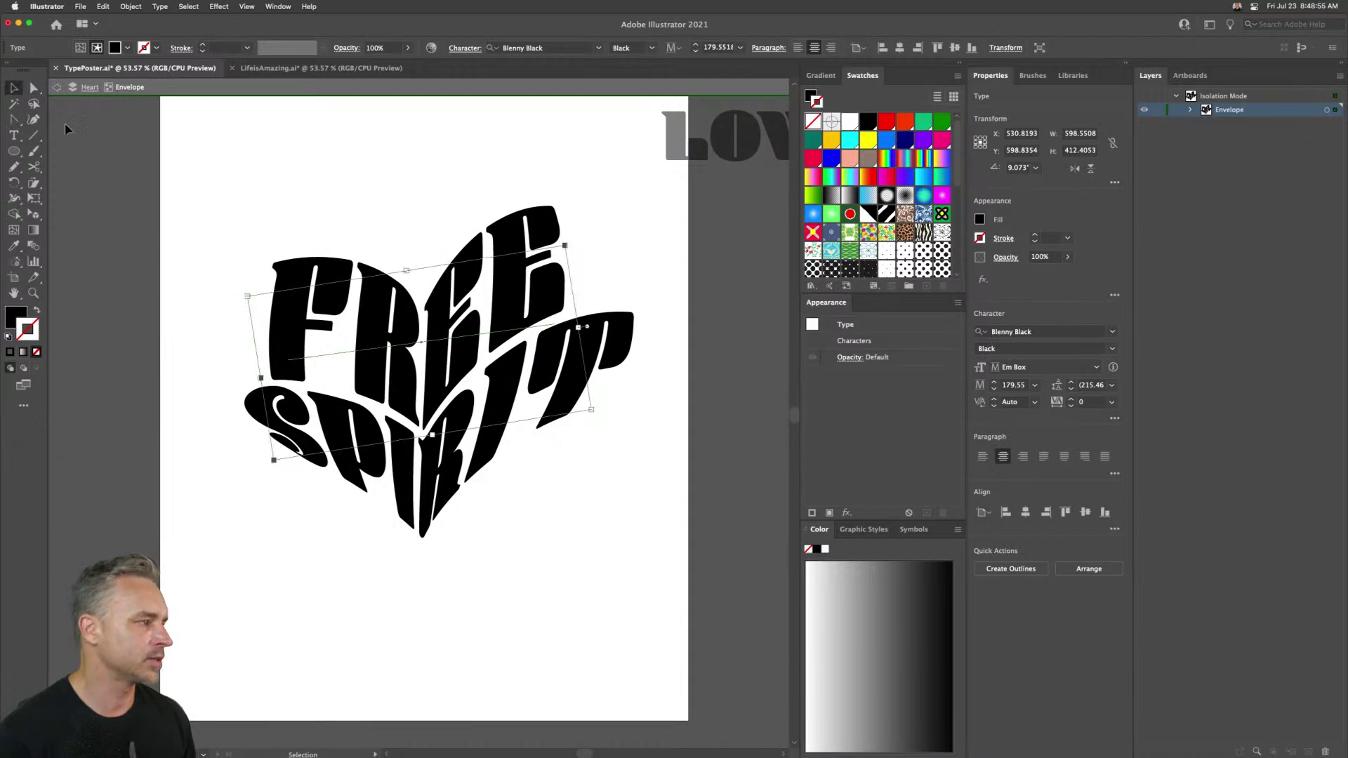
drag(406, 195, 396, 249)
click(267, 201)
double_click(106, 160)
- Duplicate the FREE SPIRIT envelope and place the copy off the artboard's left side
drag(182, 234, 427, 523)
drag(78, 167, 490, 660)
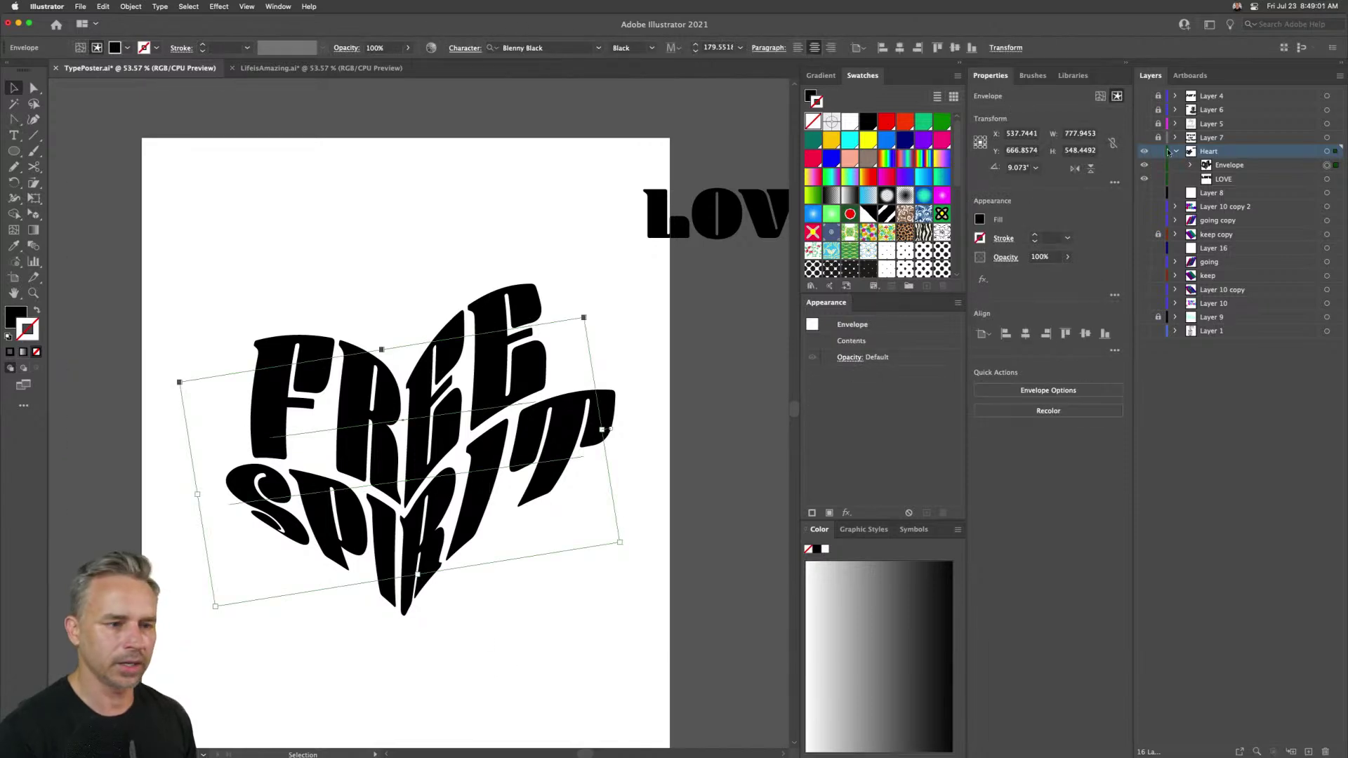
click(1228, 167)
scroll(382, 370, left, 10)
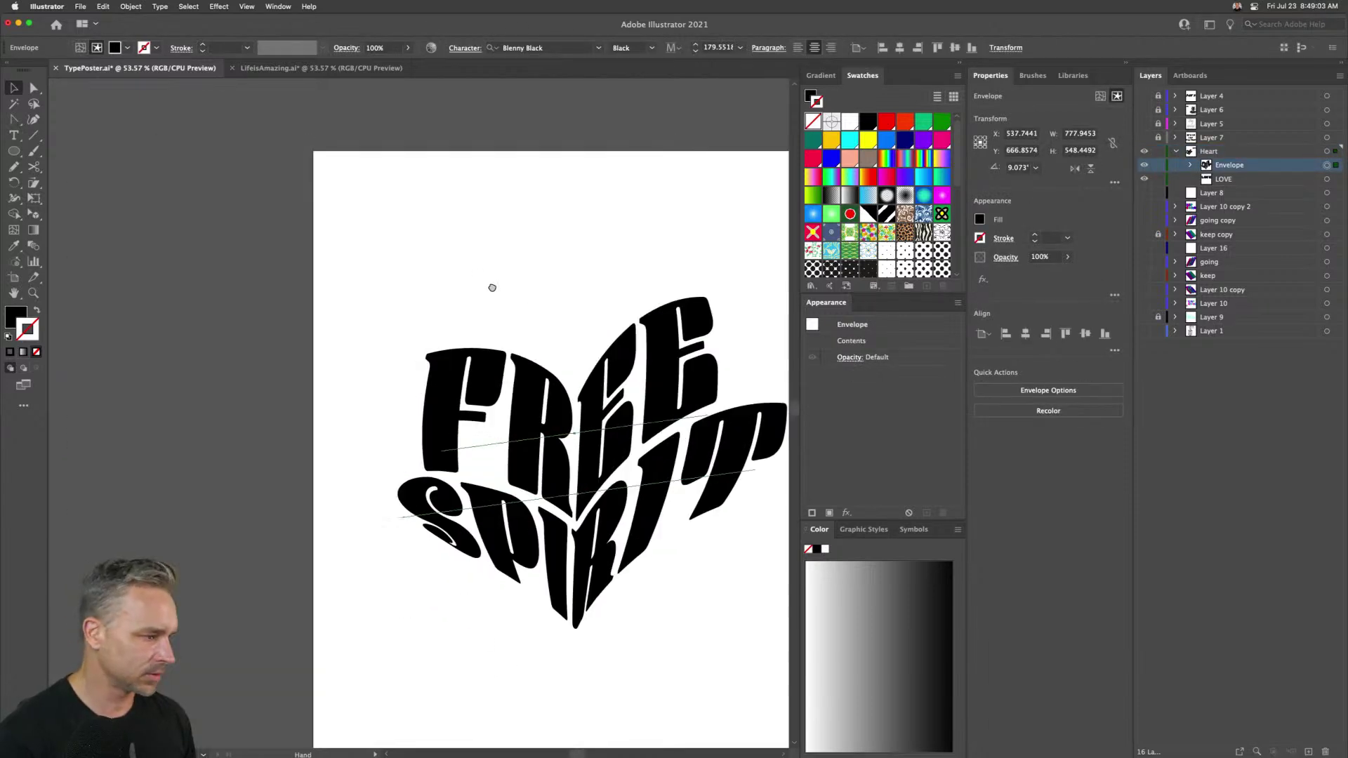
drag(584, 439, 95, 395)
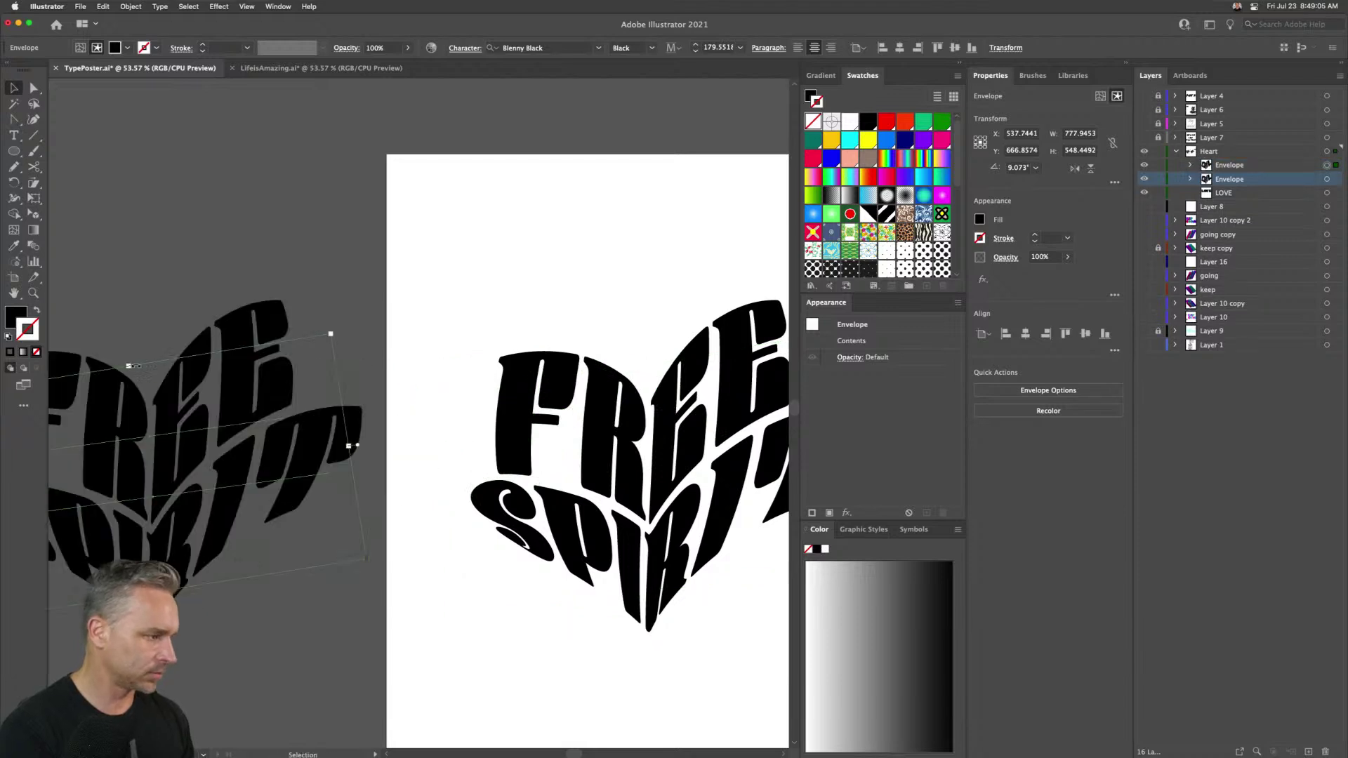
click(529, 285)
scroll(198, 199, up, 3)
drag(211, 164, 469, 706)
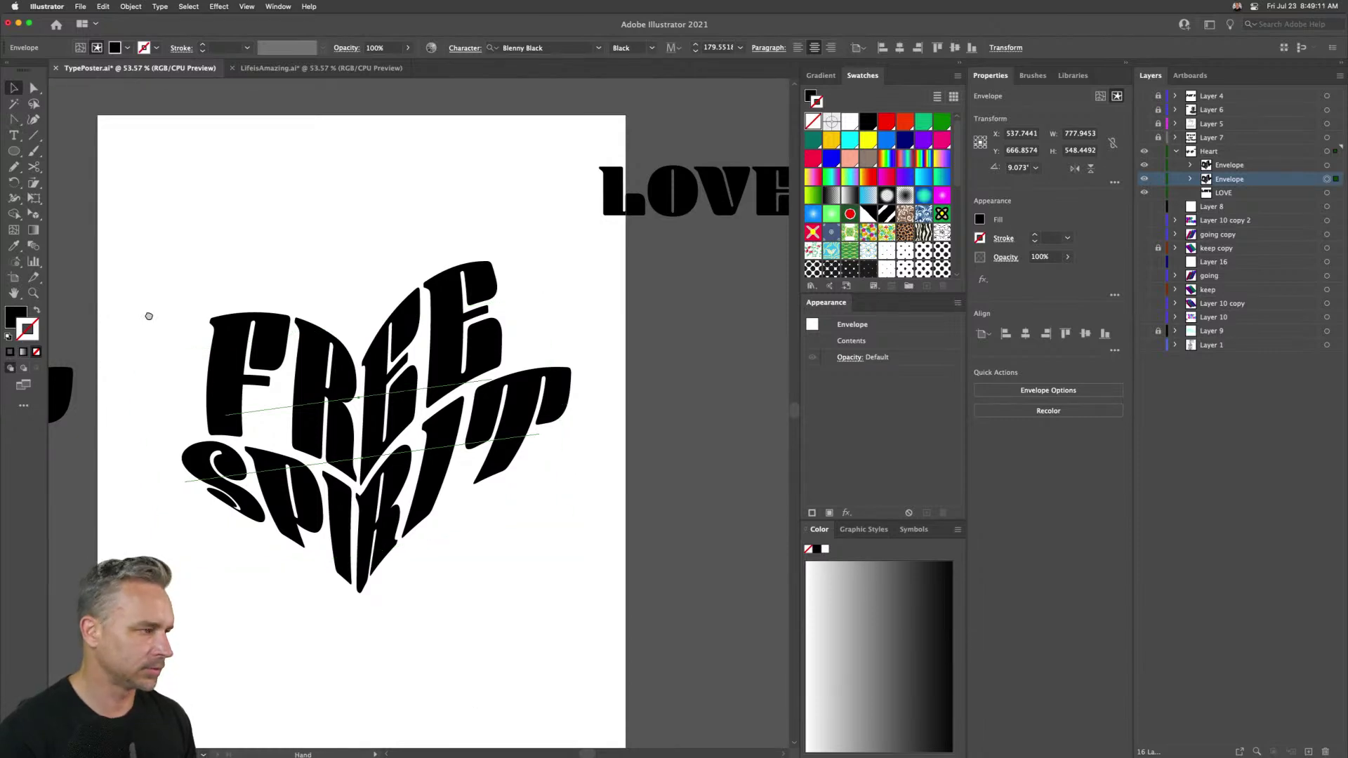
scroll(145, 309, left, 10)
drag(178, 224, 352, 663)
right_click(275, 404)
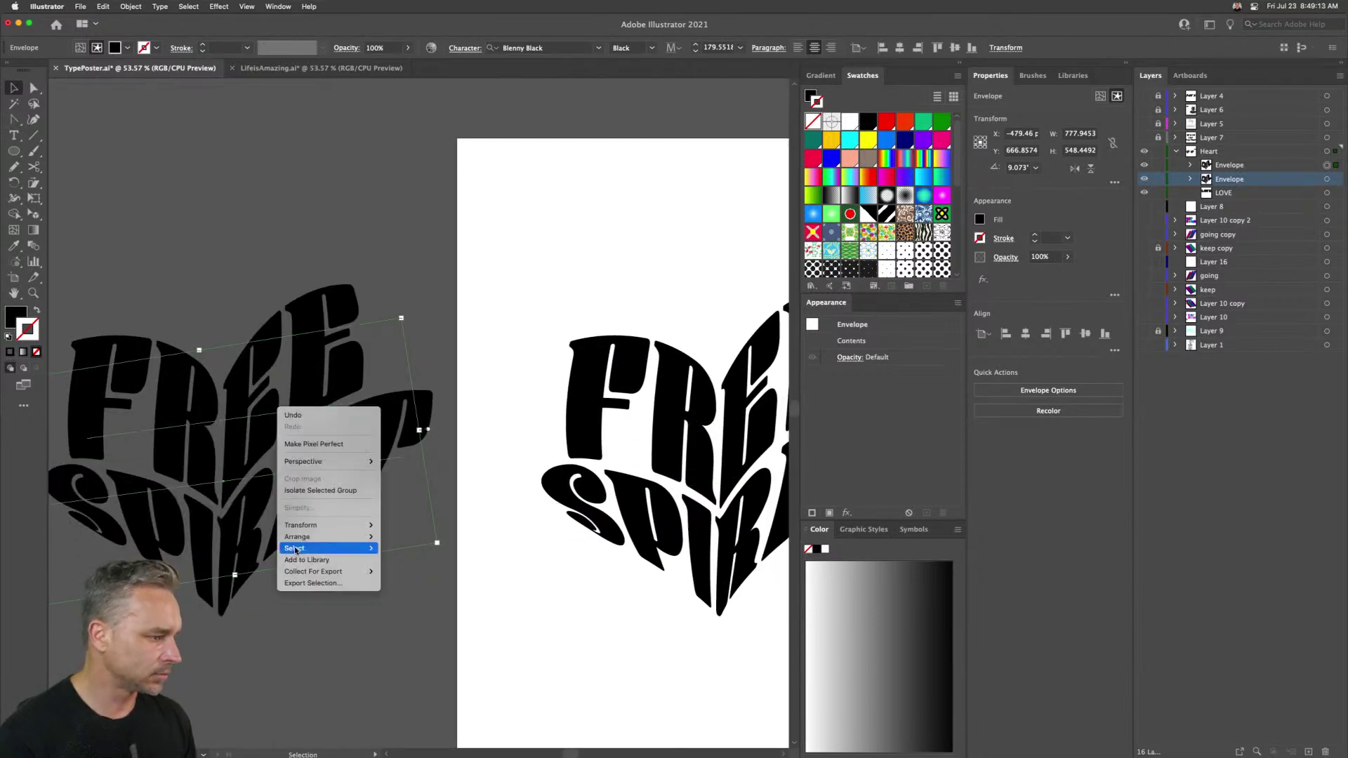
click(189, 296)
drag(155, 246, 255, 618)
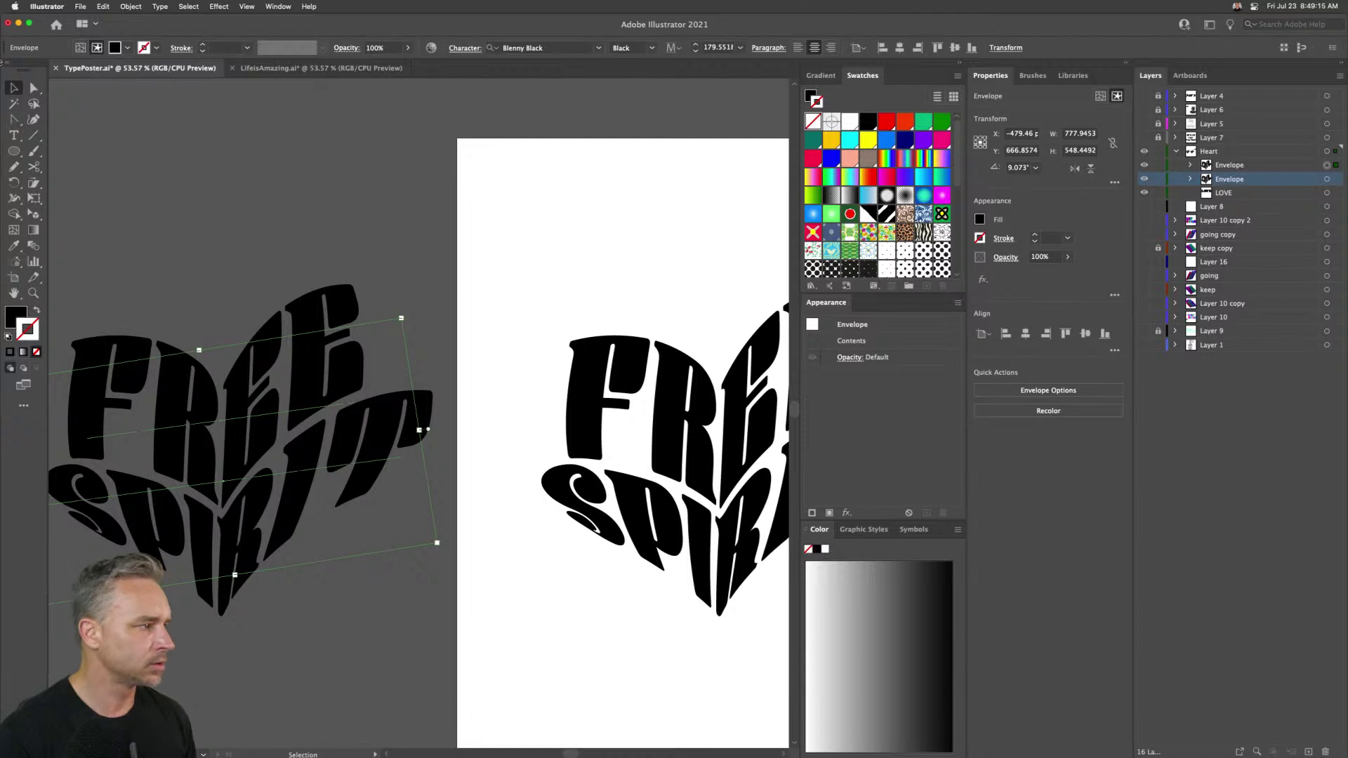
drag(106, 330, 157, 220)
key(cmd+z)
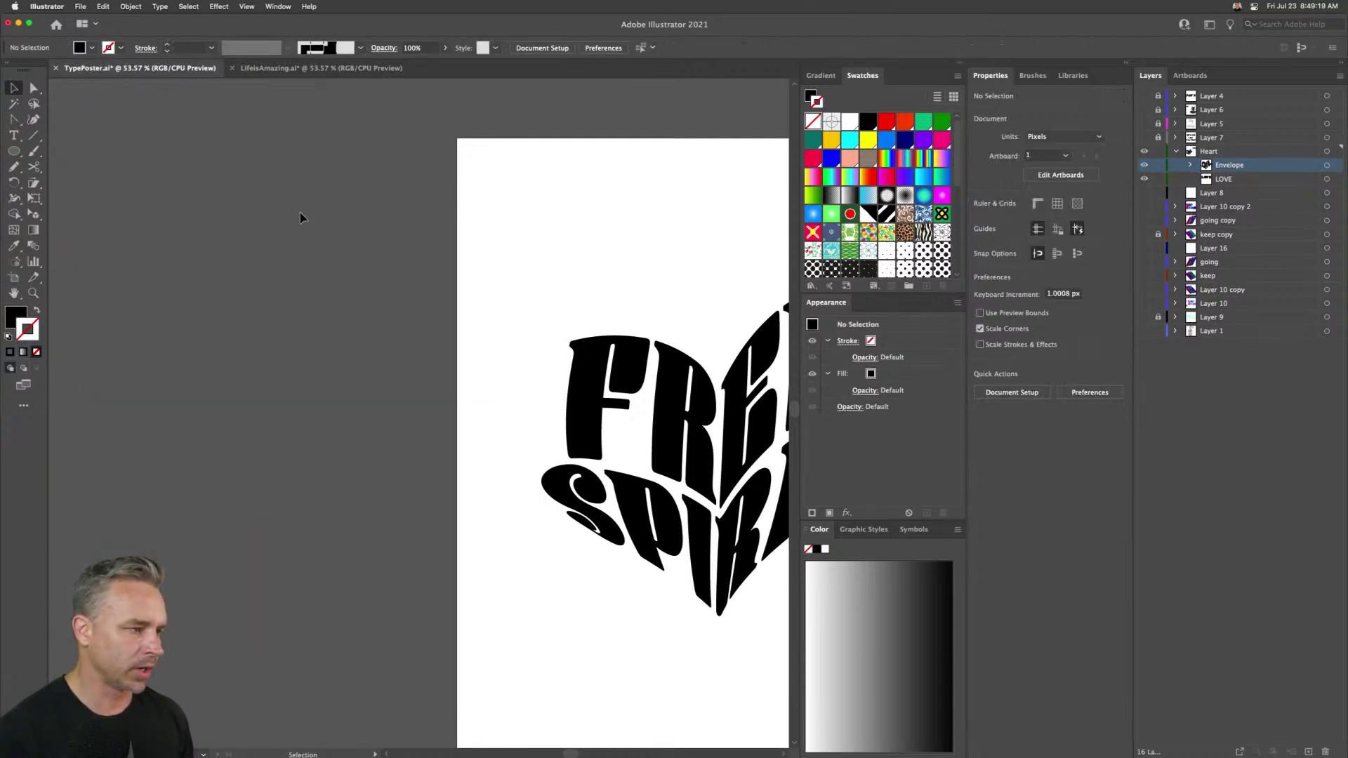
key(cmd+shift+z)
- Hide the artboards and reshape the copied envelope's heart outline, raising its top notch and spreading the notch handles outward
key(super+shift+h)
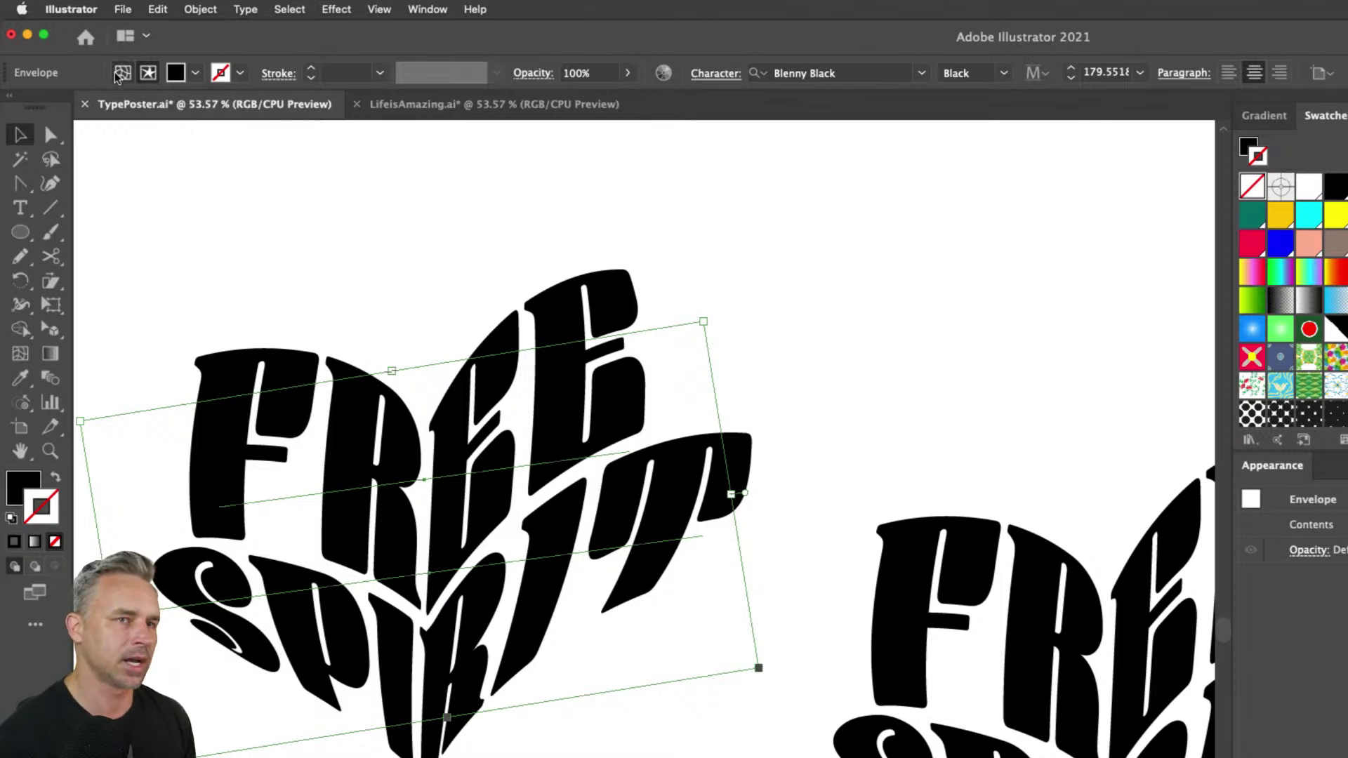
click(122, 73)
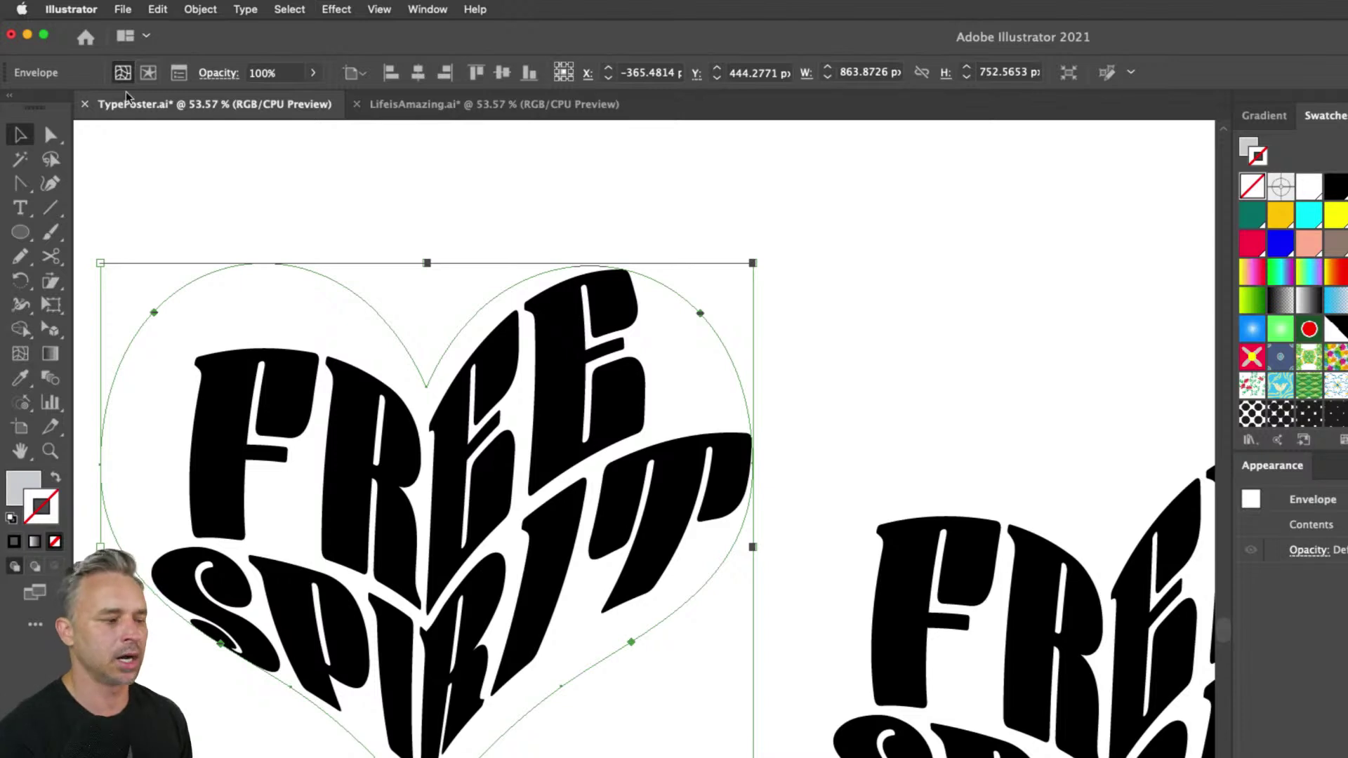
click(50, 134)
drag(426, 386, 427, 361)
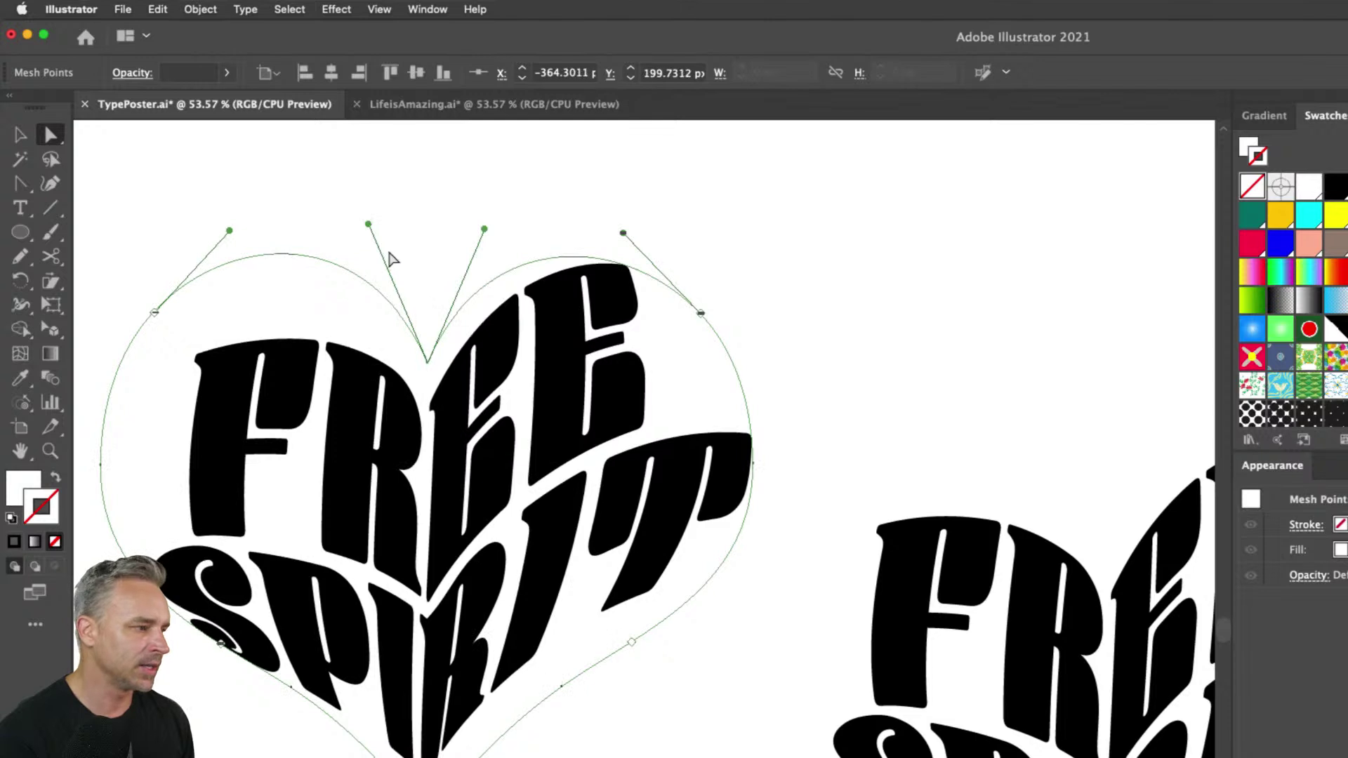
drag(368, 220, 342, 238)
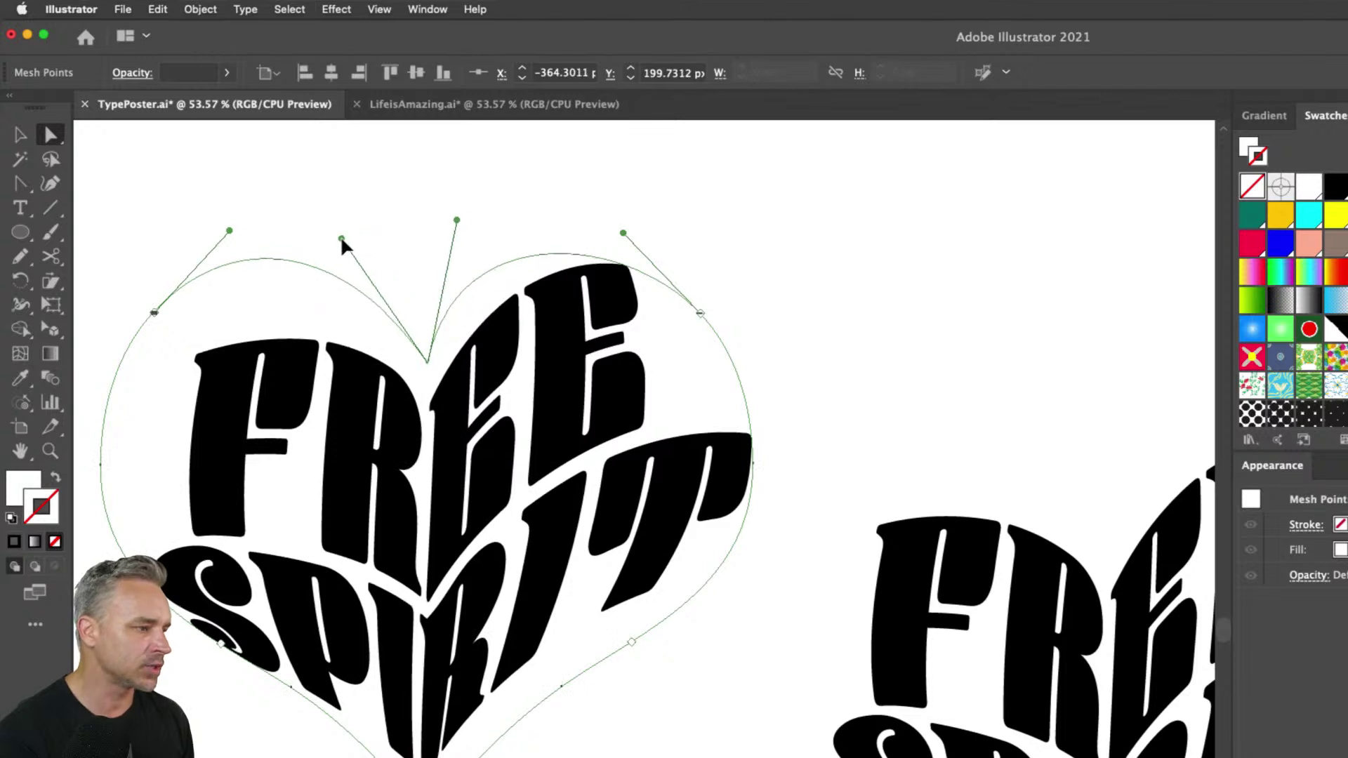
click(459, 235)
drag(457, 221, 489, 243)
click(429, 361)
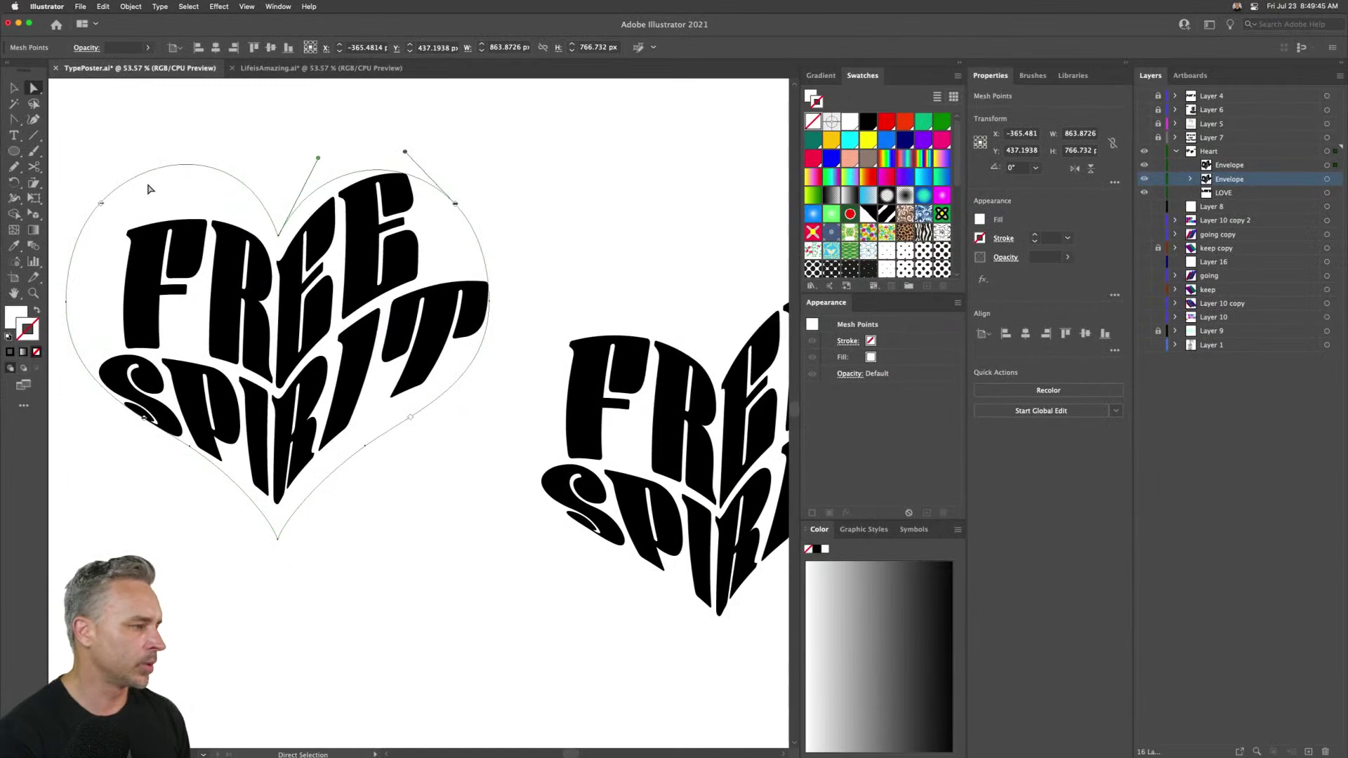
click(13, 87)
click(205, 189)
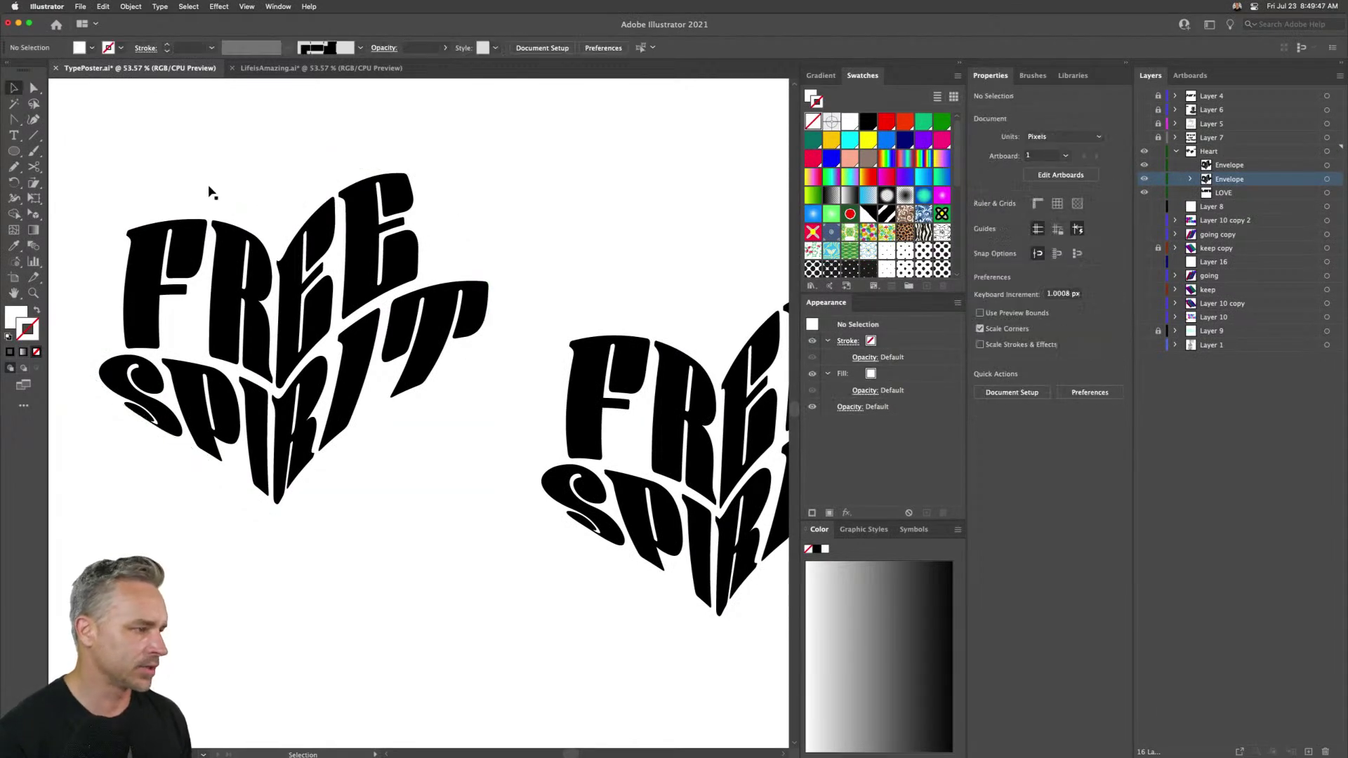
- Delete the reshaped envelope copy and place a fresh duplicate of the original FREE SPIRIT envelope to its left
drag(148, 150, 356, 592)
key(Delete)
drag(575, 343, 621, 487)
key(super+z)
drag(604, 415, 183, 371)
drag(171, 210, 282, 205)
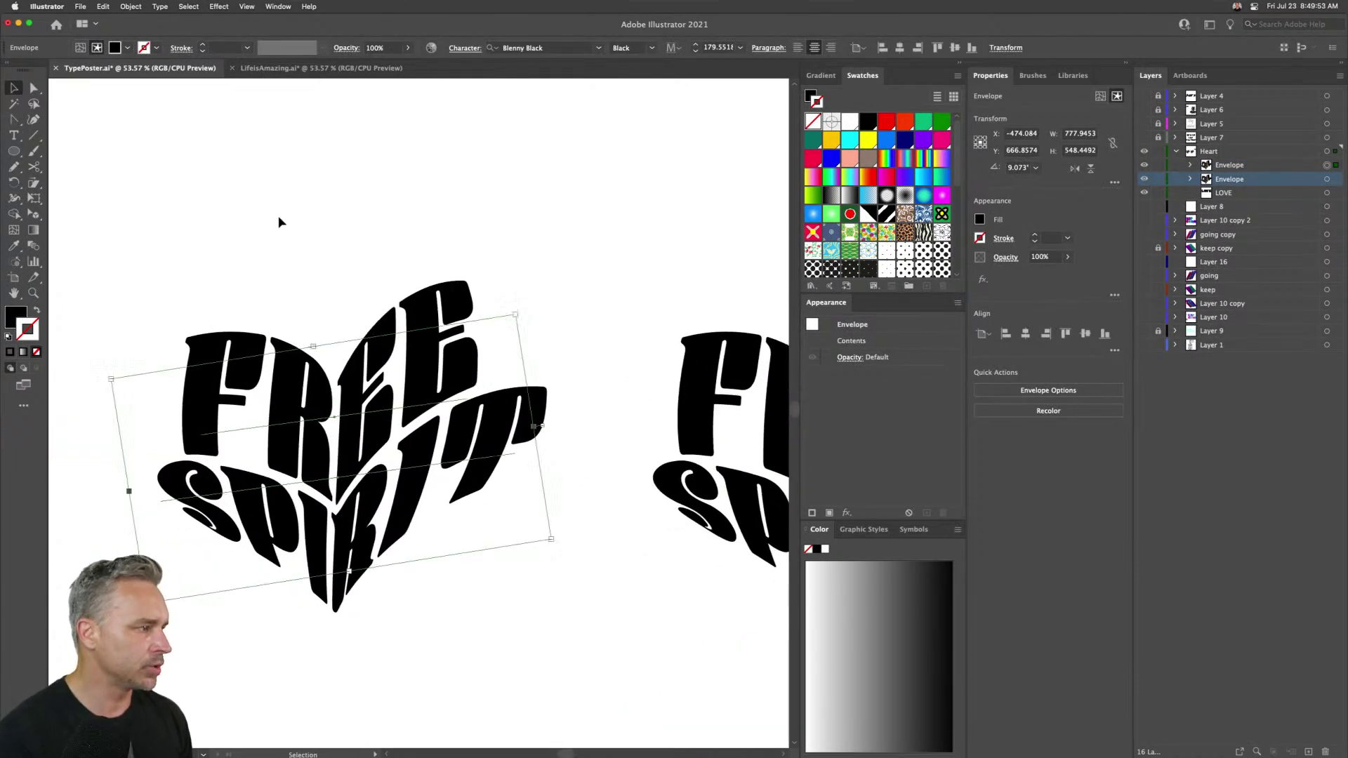
- Release the envelope distort on the duplicated FREE SPIRIT lettering so its heart mesh and text become separate objects, and deselect them
right_click(251, 367)
key(Escape)
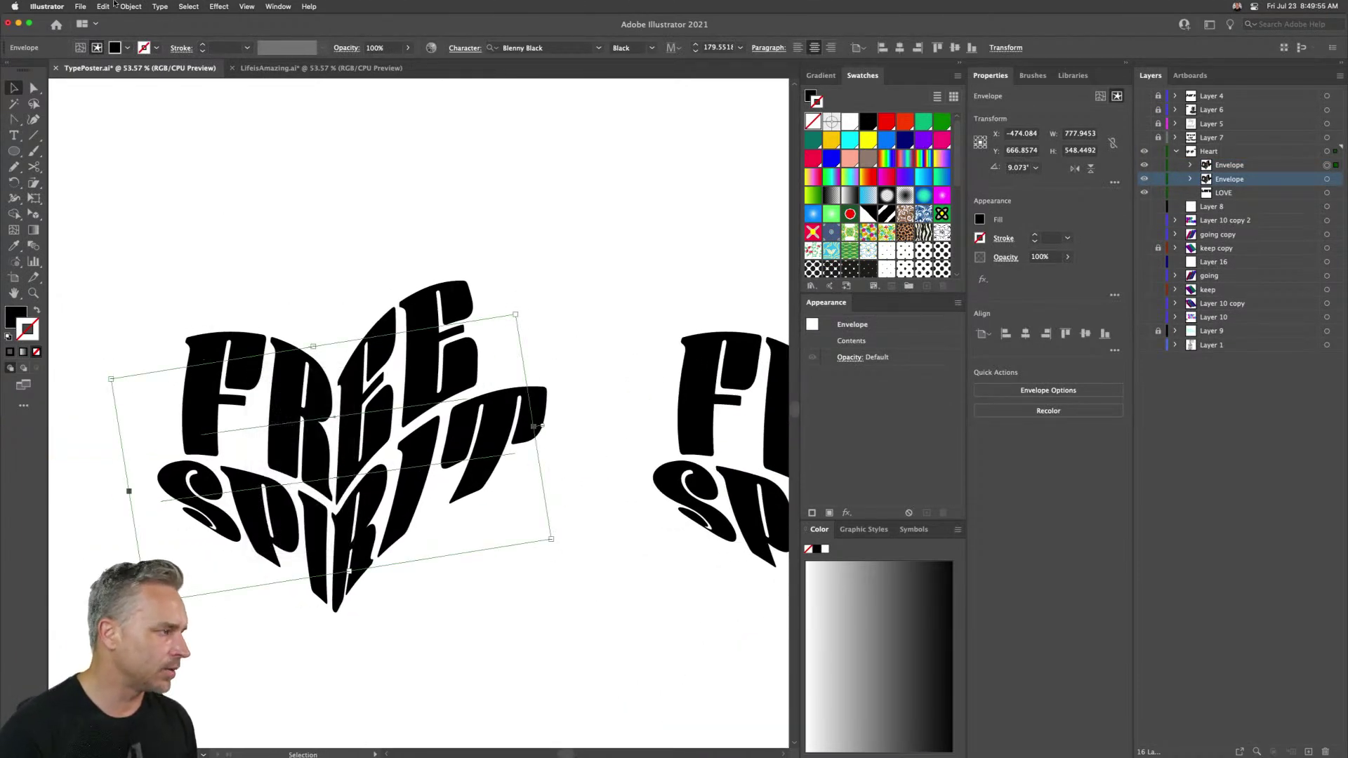
click(125, 6)
click(281, 119)
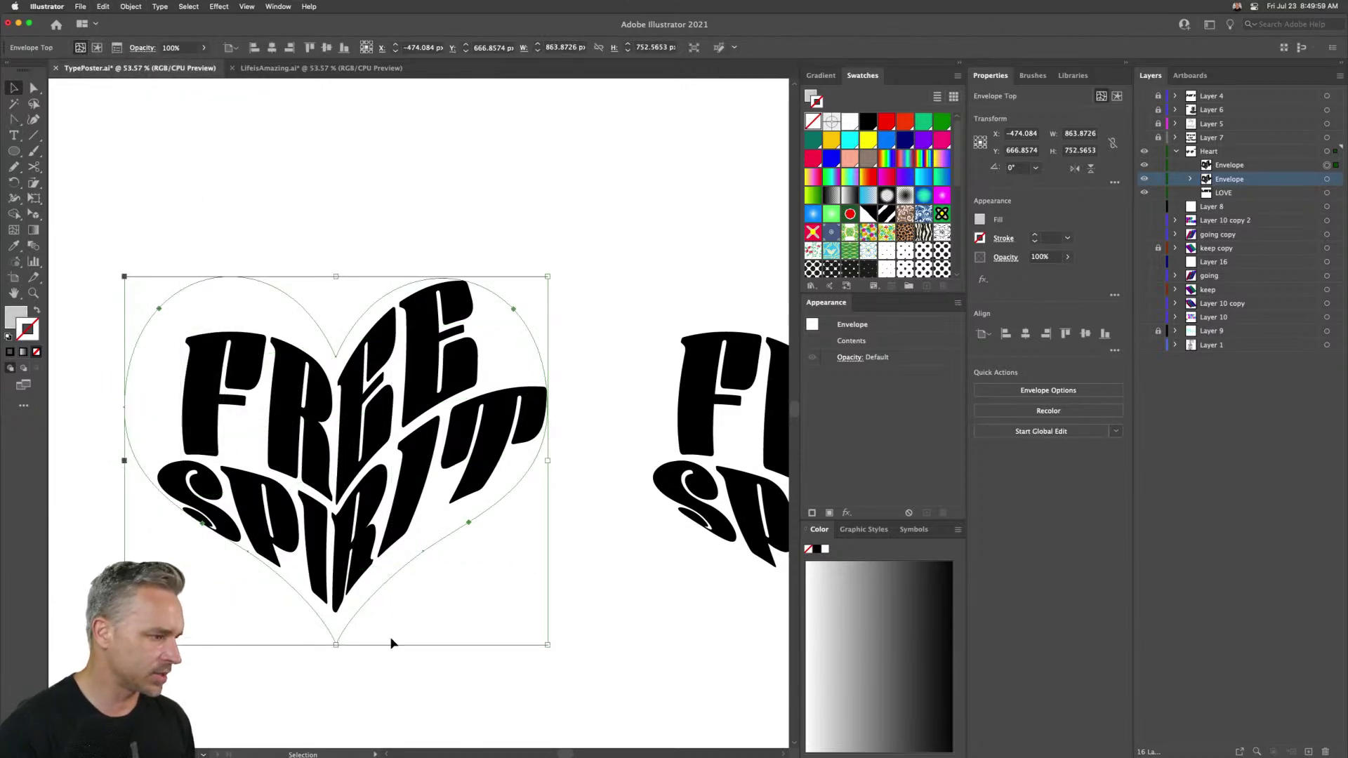
key(Delete)
key(super+z)
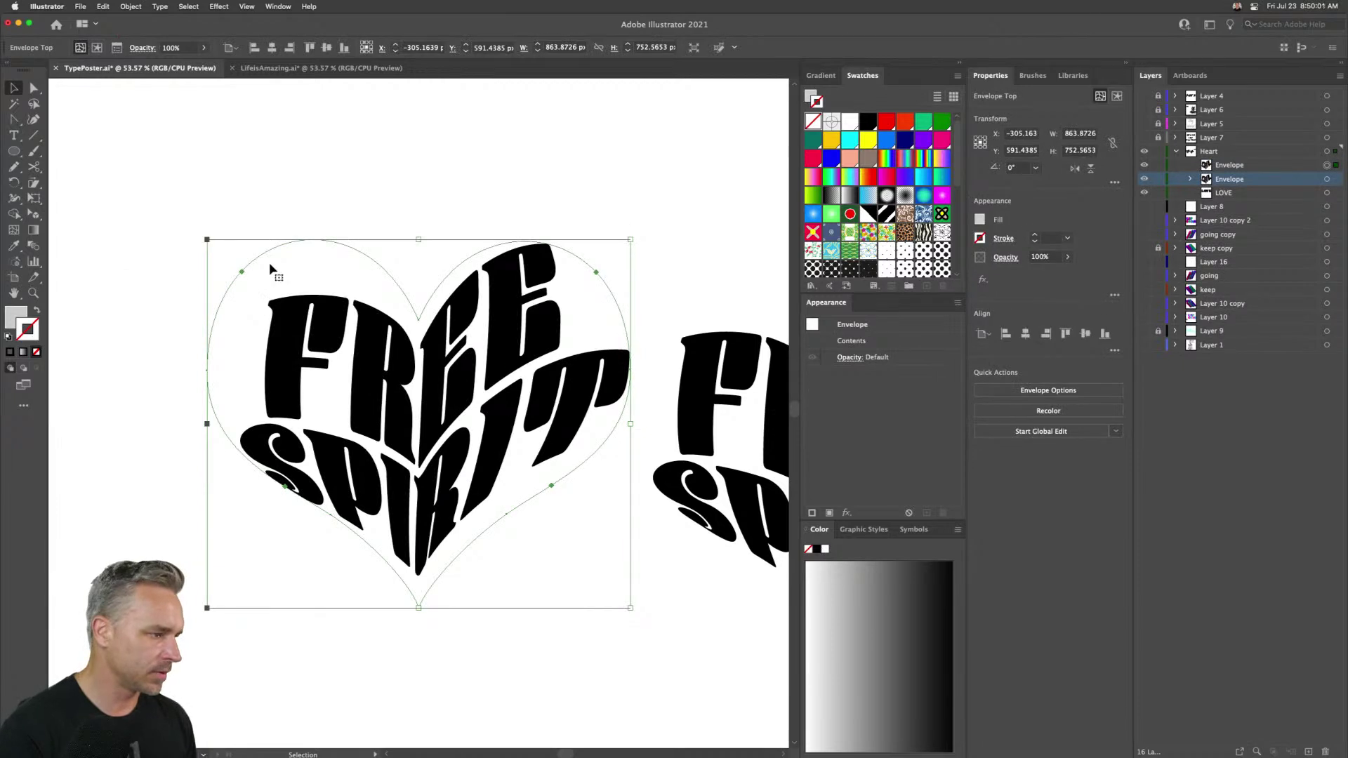
click(131, 6)
mouse_move(176, 328)
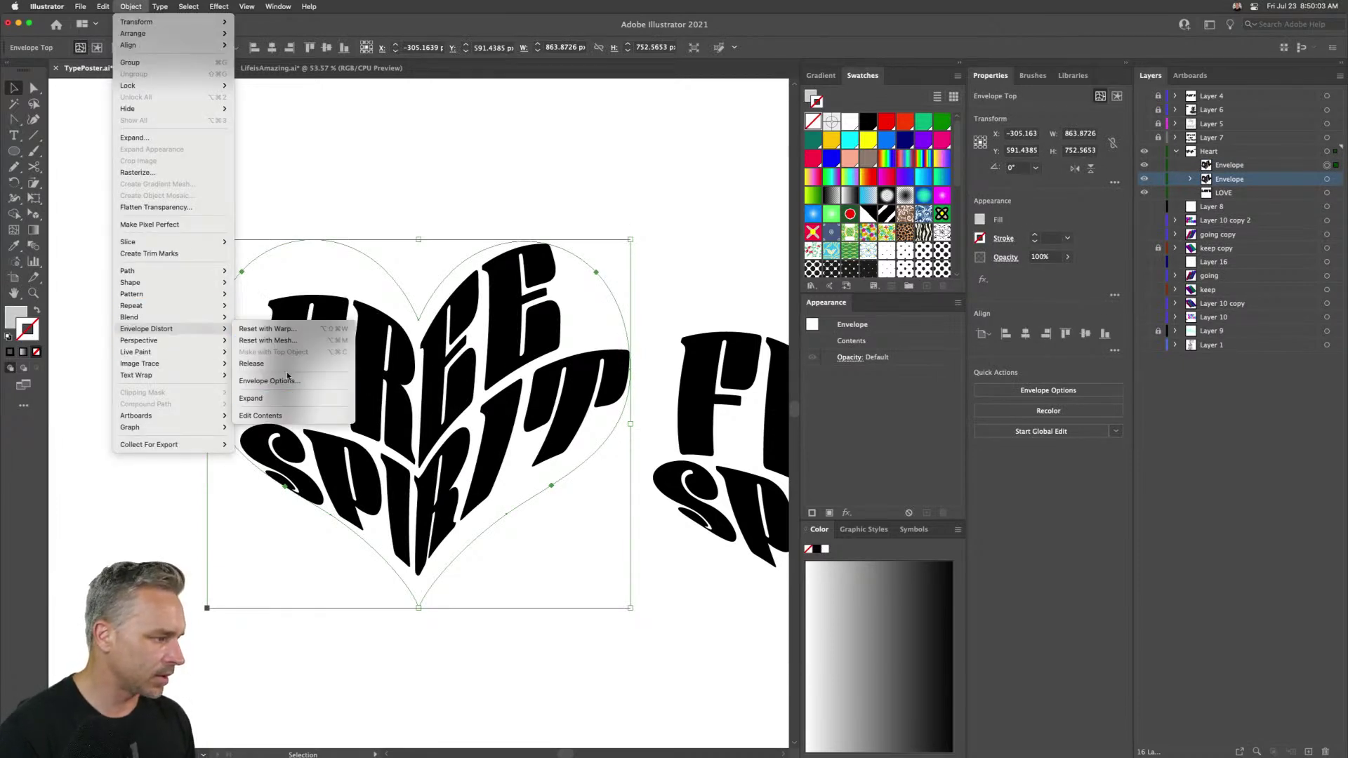
click(251, 363)
key(shift+super+a)
- Separate the gray heart mesh from the released text and delete the leftover text
drag(325, 337, 125, 204)
drag(544, 251, 456, 501)
key(Delete)
click(195, 246)
- Move the gray heart over the original FREE SPIRIT lettering, to about X 559.4, Y 652.7 px
drag(305, 285, 698, 424)
scroll(302, 383, right, 4)
drag(303, 383, 347, 380)
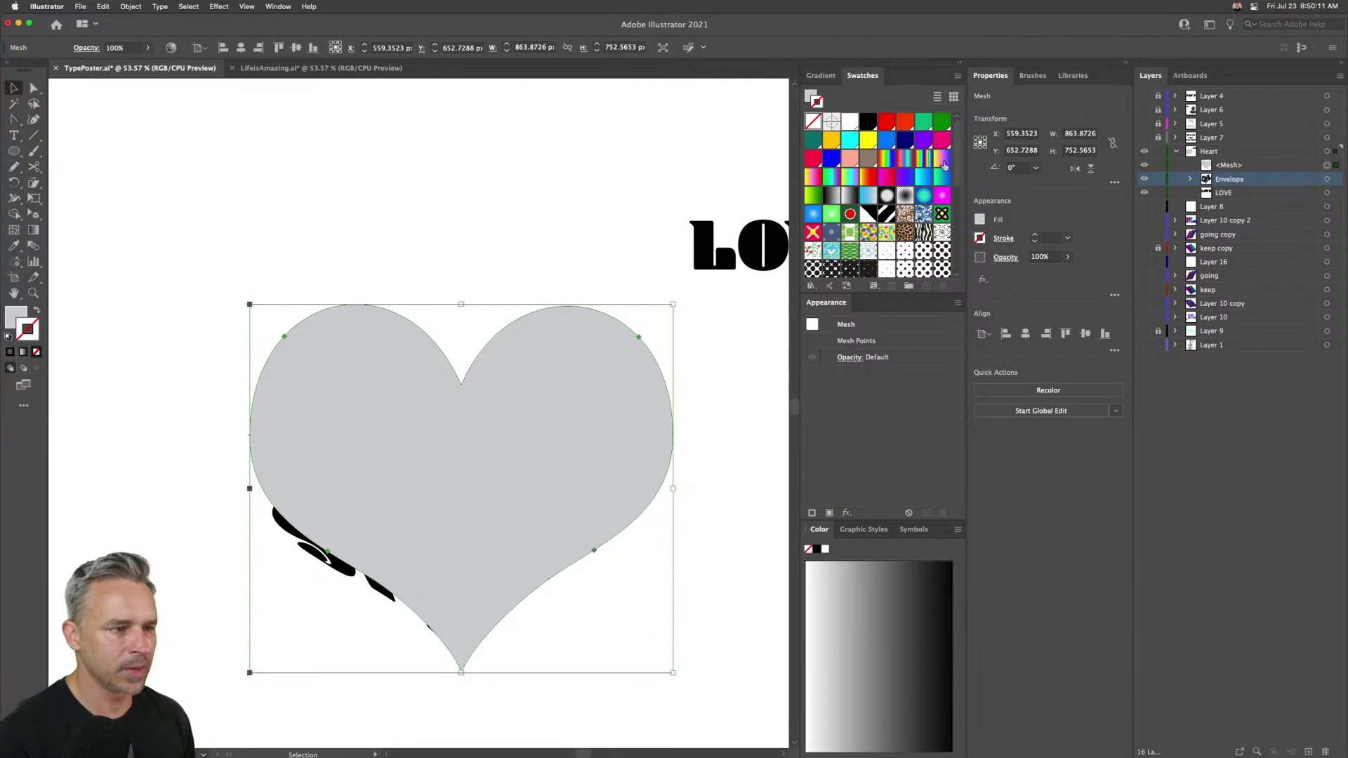
- Fill the heart with the magenta C=10 M=100 Y=50 K=0 swatch and send it behind the lettering
click(11, 317)
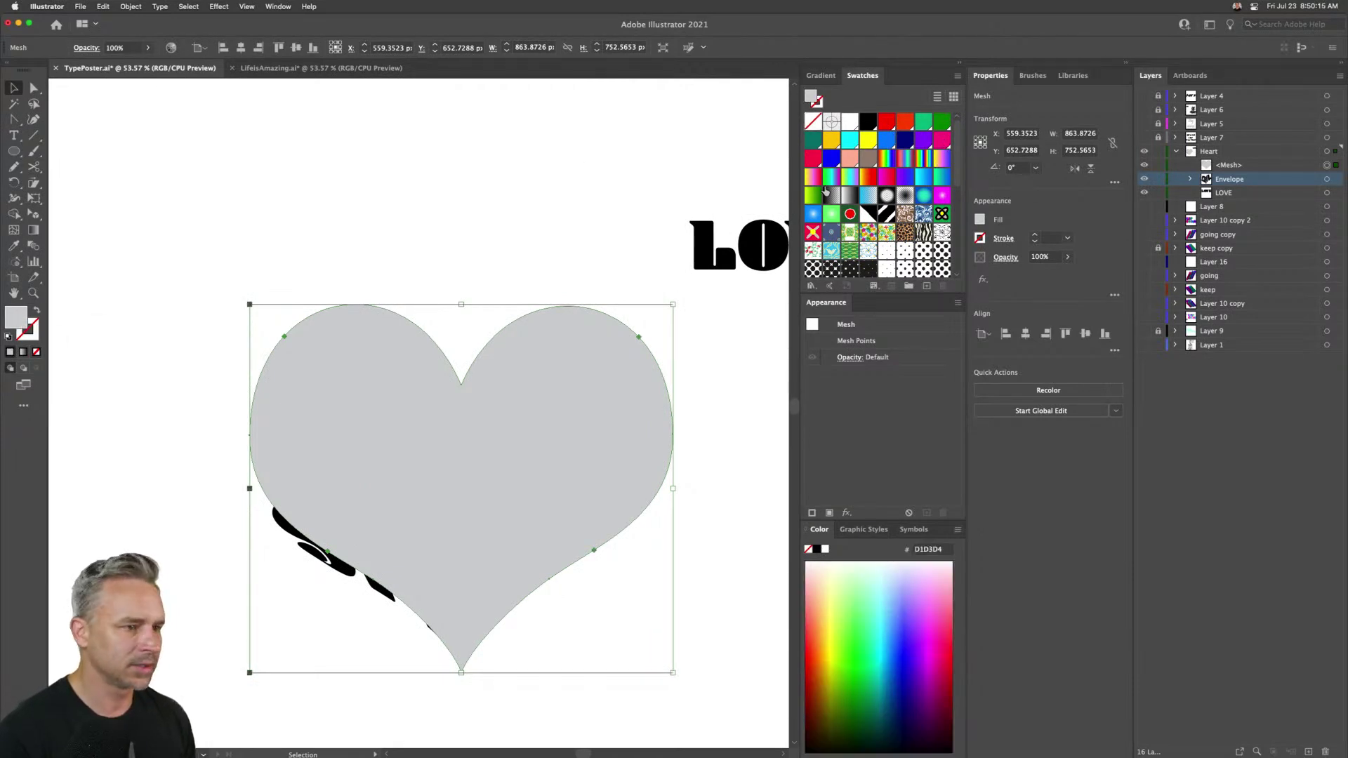
click(940, 142)
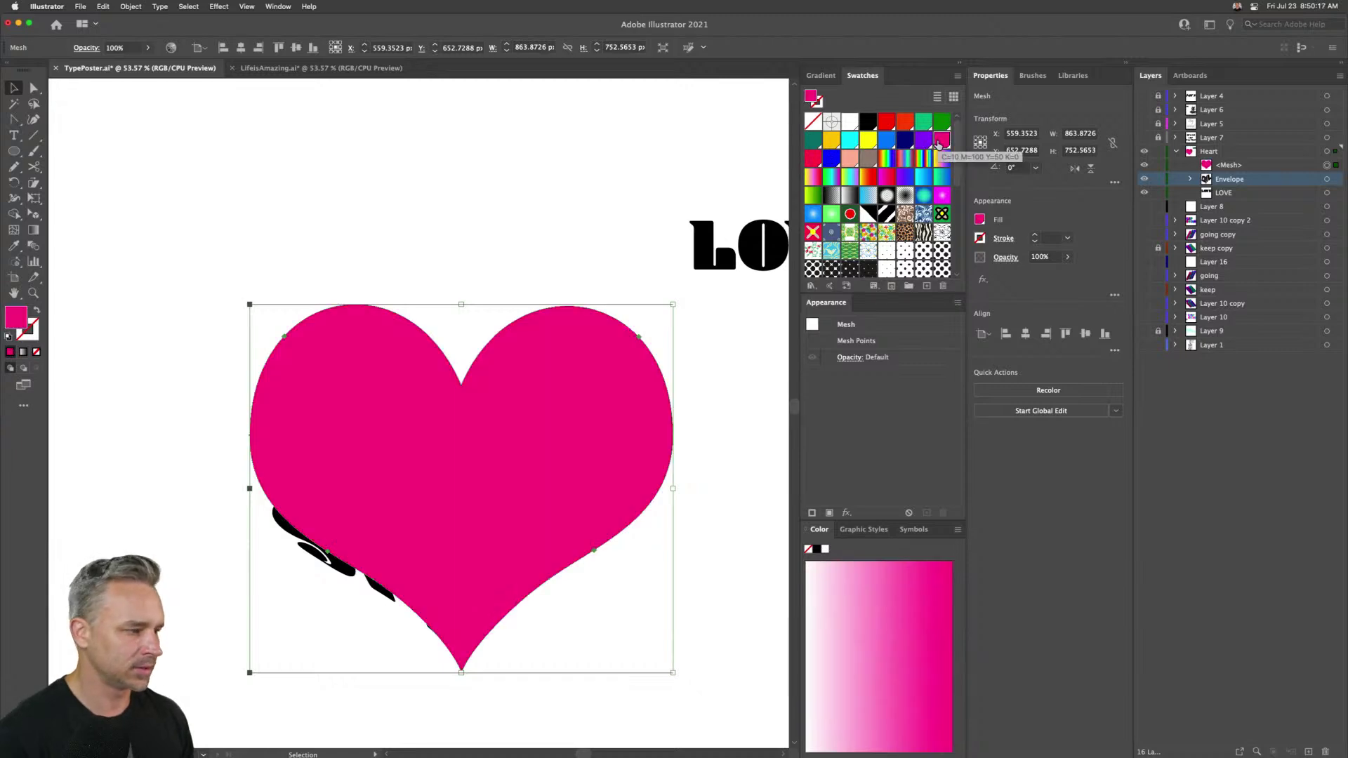
key(super+shift+bracketleft)
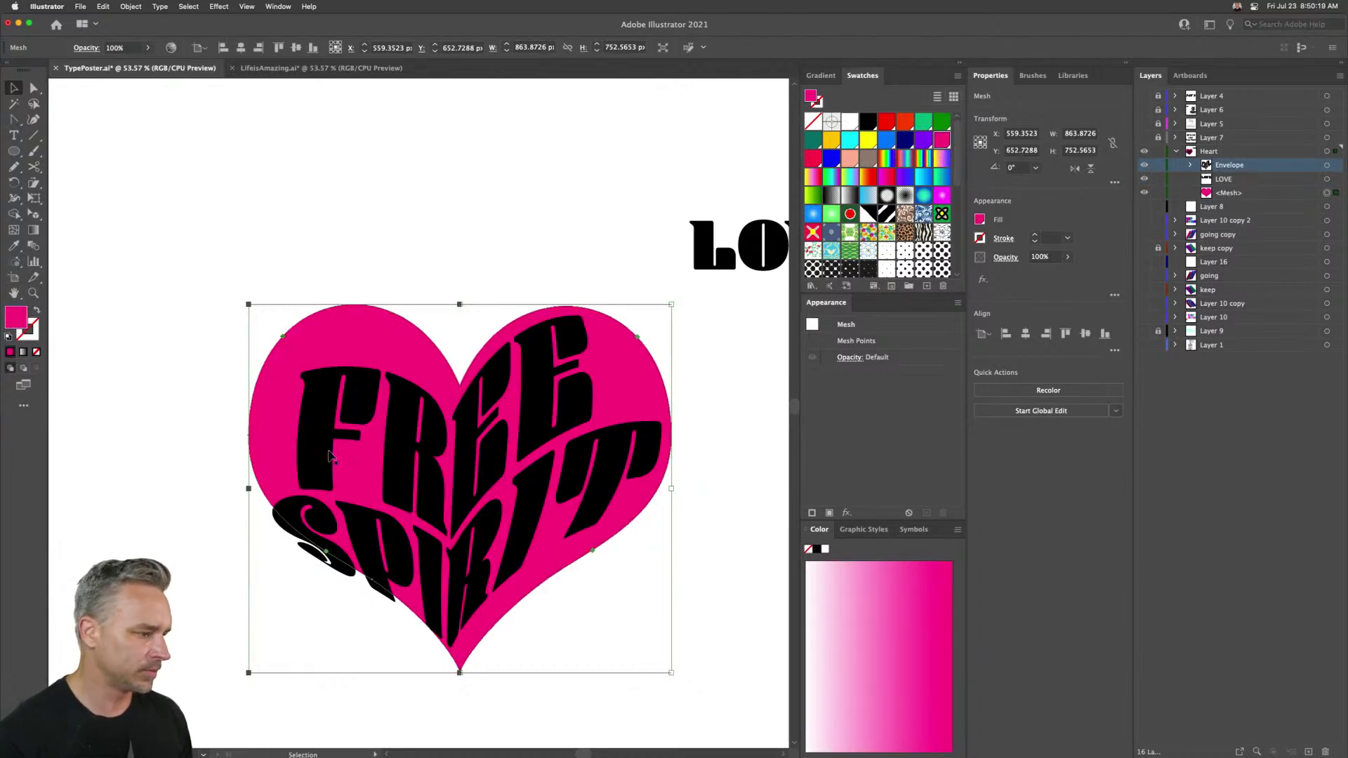
- Nudge the magenta heart left to about X 516.3 px
key(shift+Left)
key(shift+Left)
key(shift+Left)
key(shift+Left)
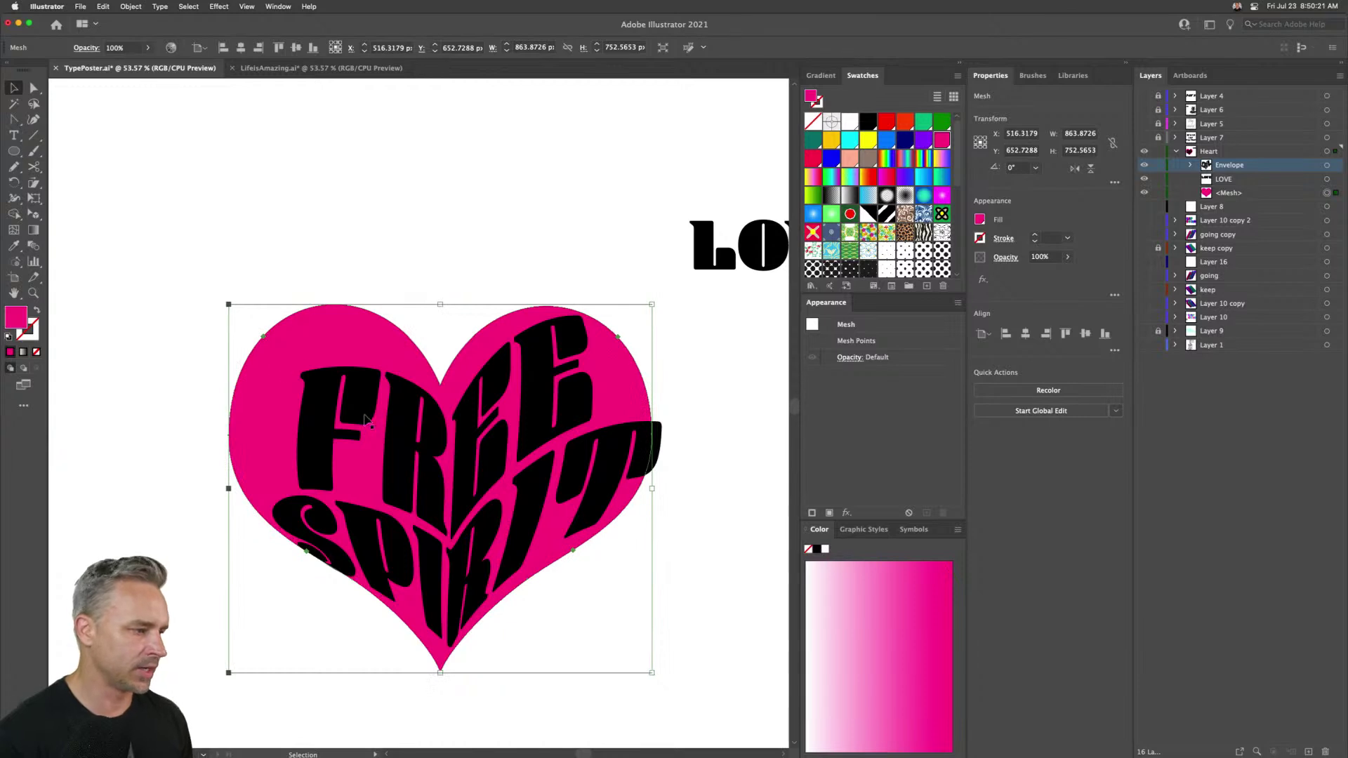
- Fill the FREE SPIRIT lettering with white and shift the heart right to about X 526.3 px
click(413, 437)
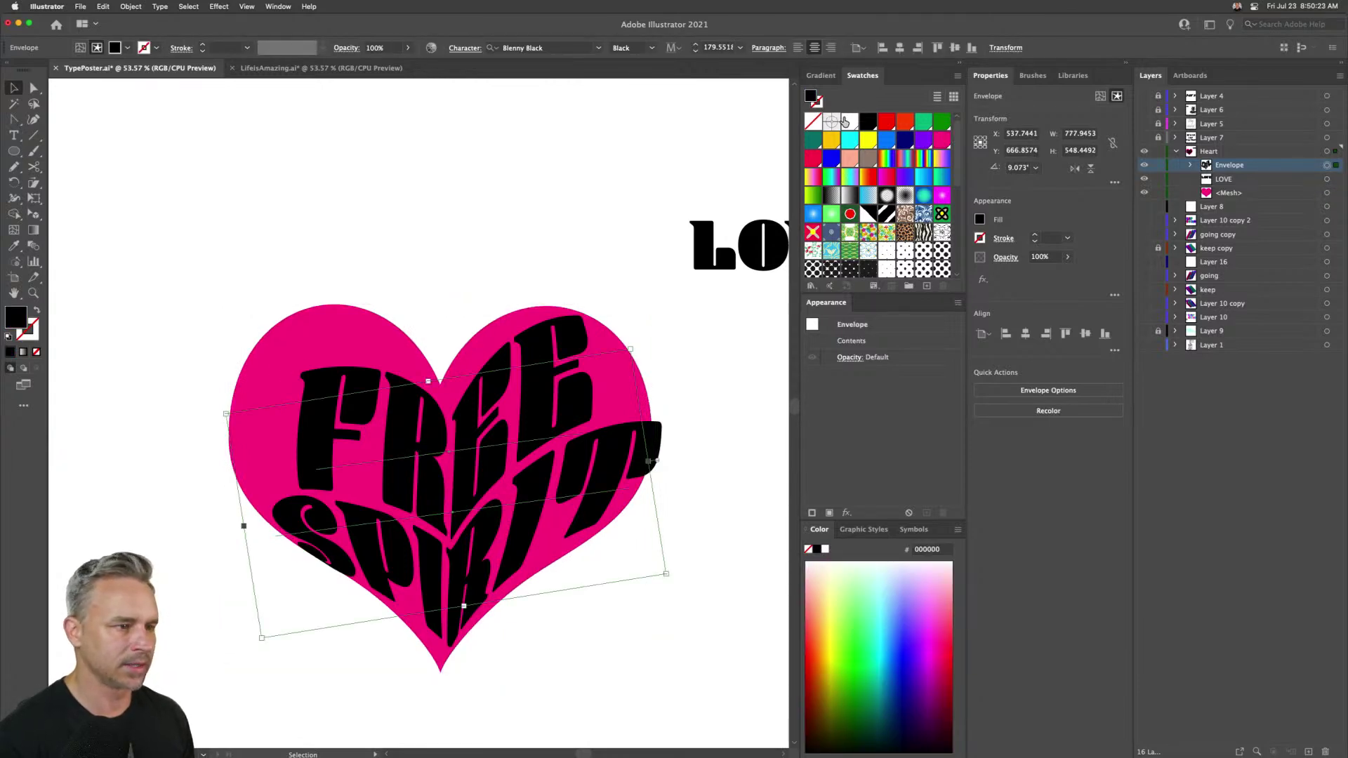
click(846, 121)
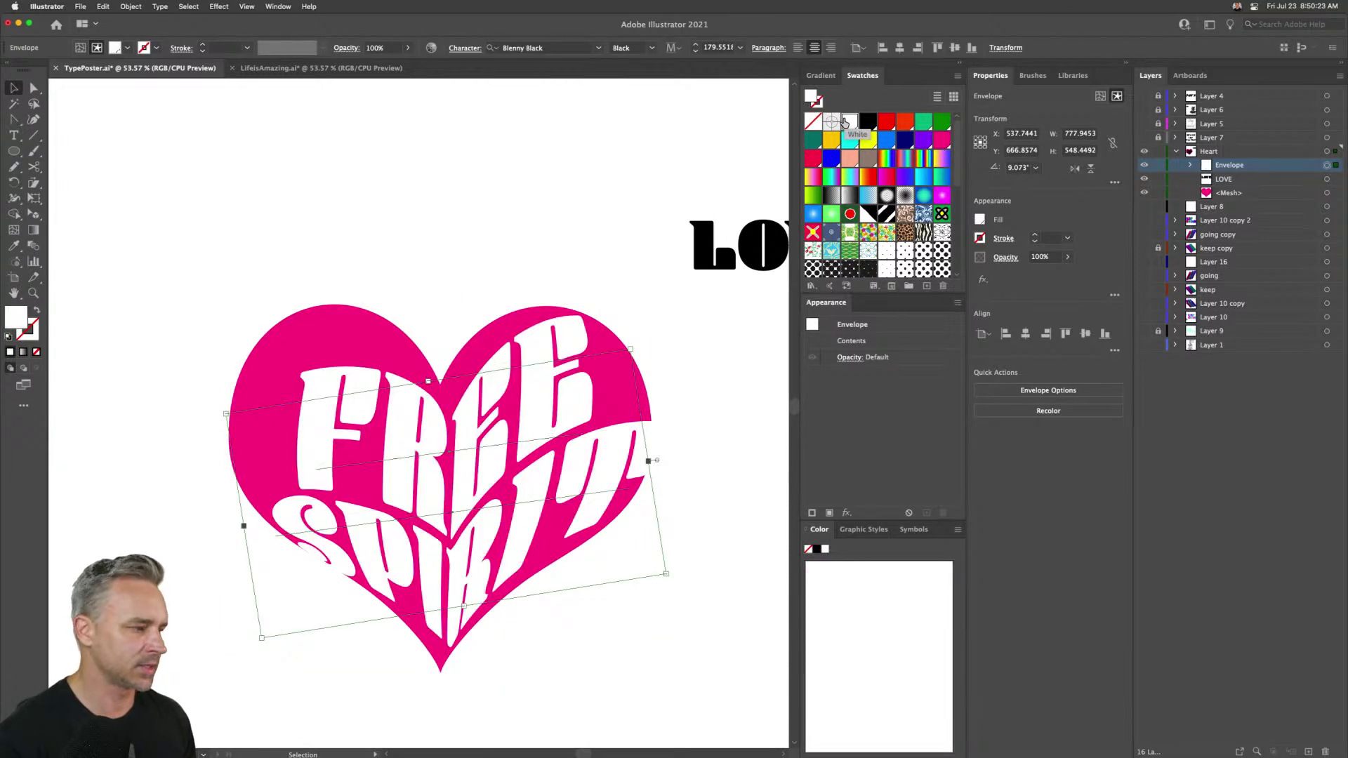
click(270, 377)
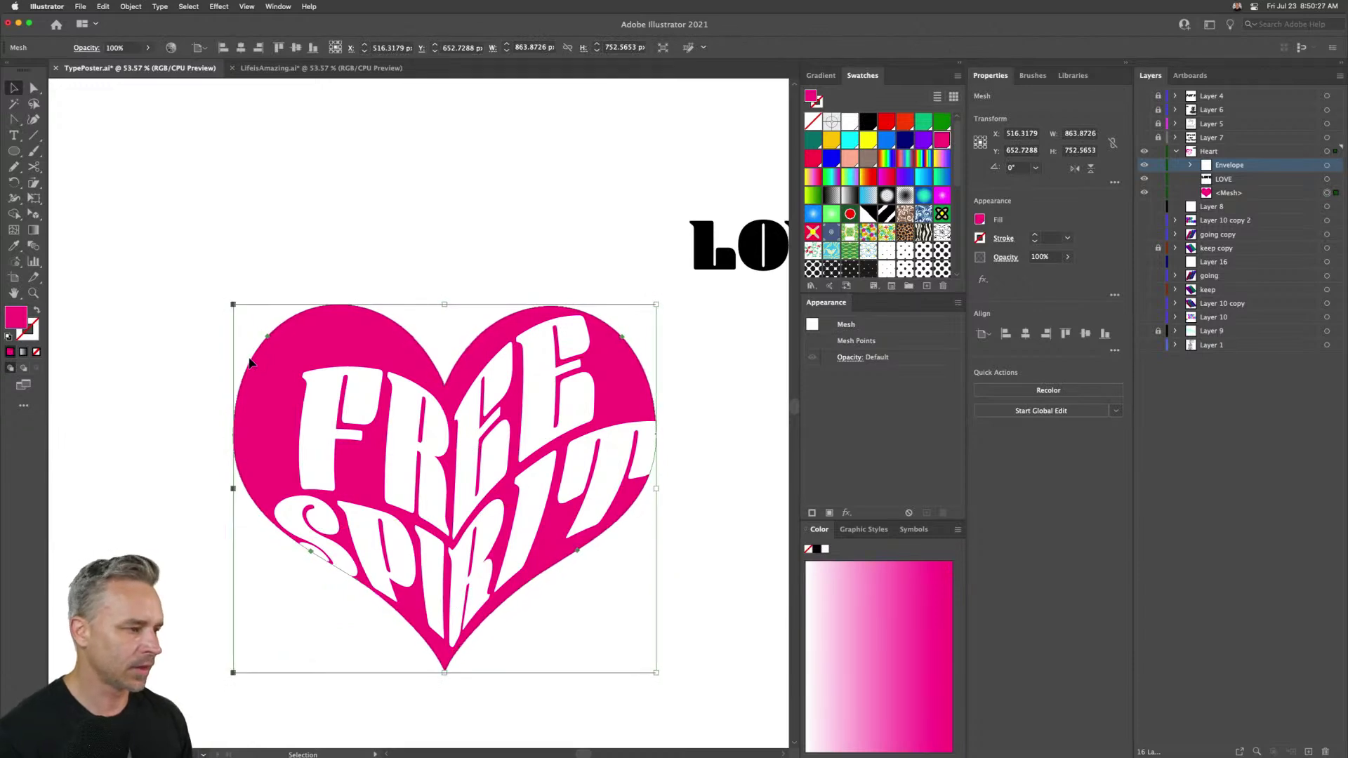
click(274, 247)
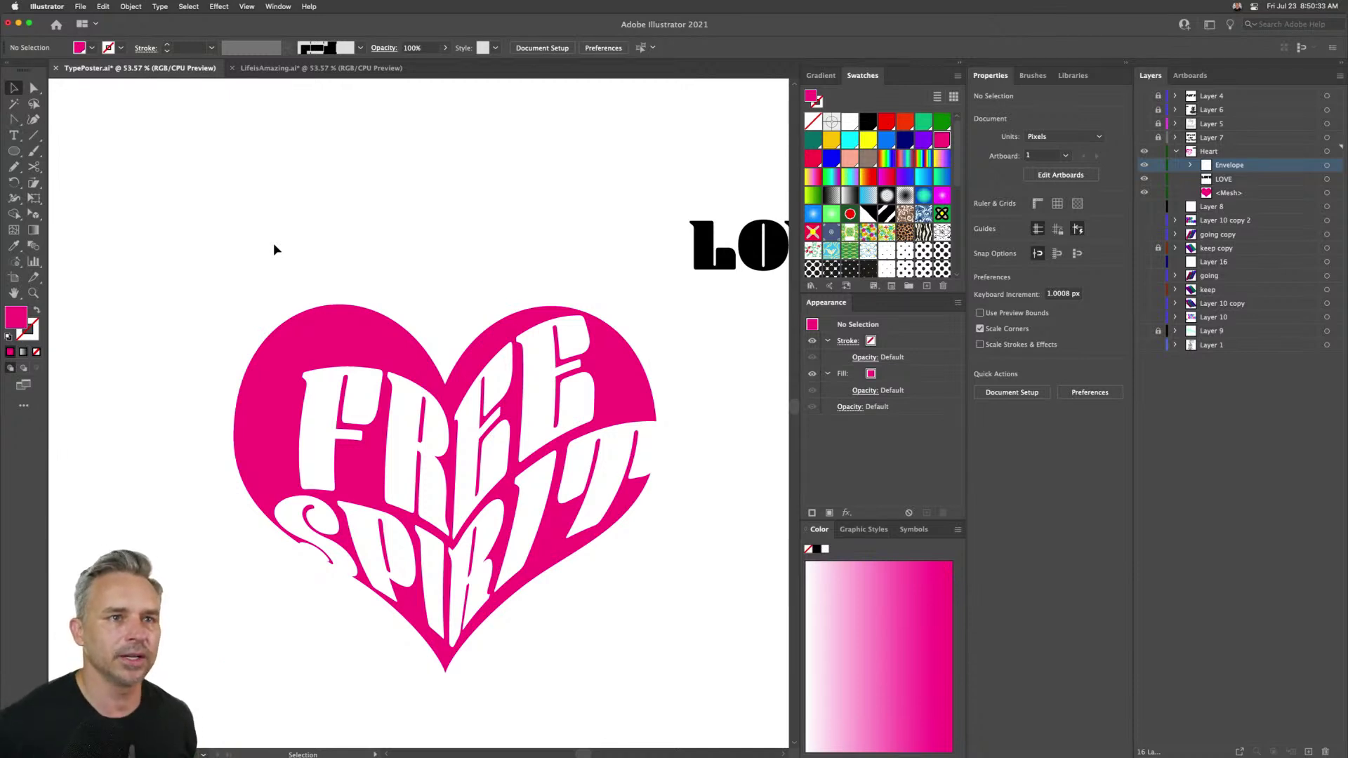
- Isolate the FREE SPIRIT envelope and shift the lettering up and left to about X 529.1, Y 648.4 px
click(312, 447)
drag(313, 447, 432, 604)
double_click(321, 460)
key(super+z)
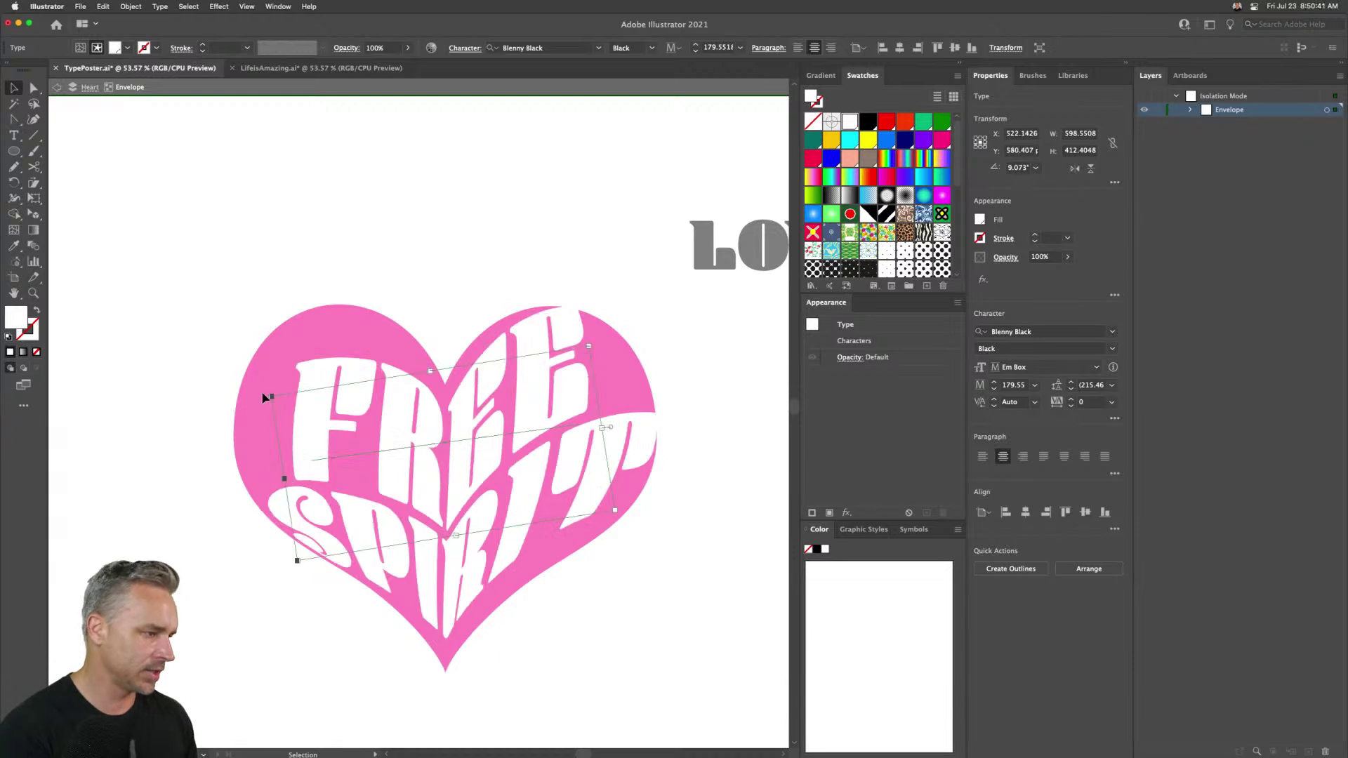
click(262, 415)
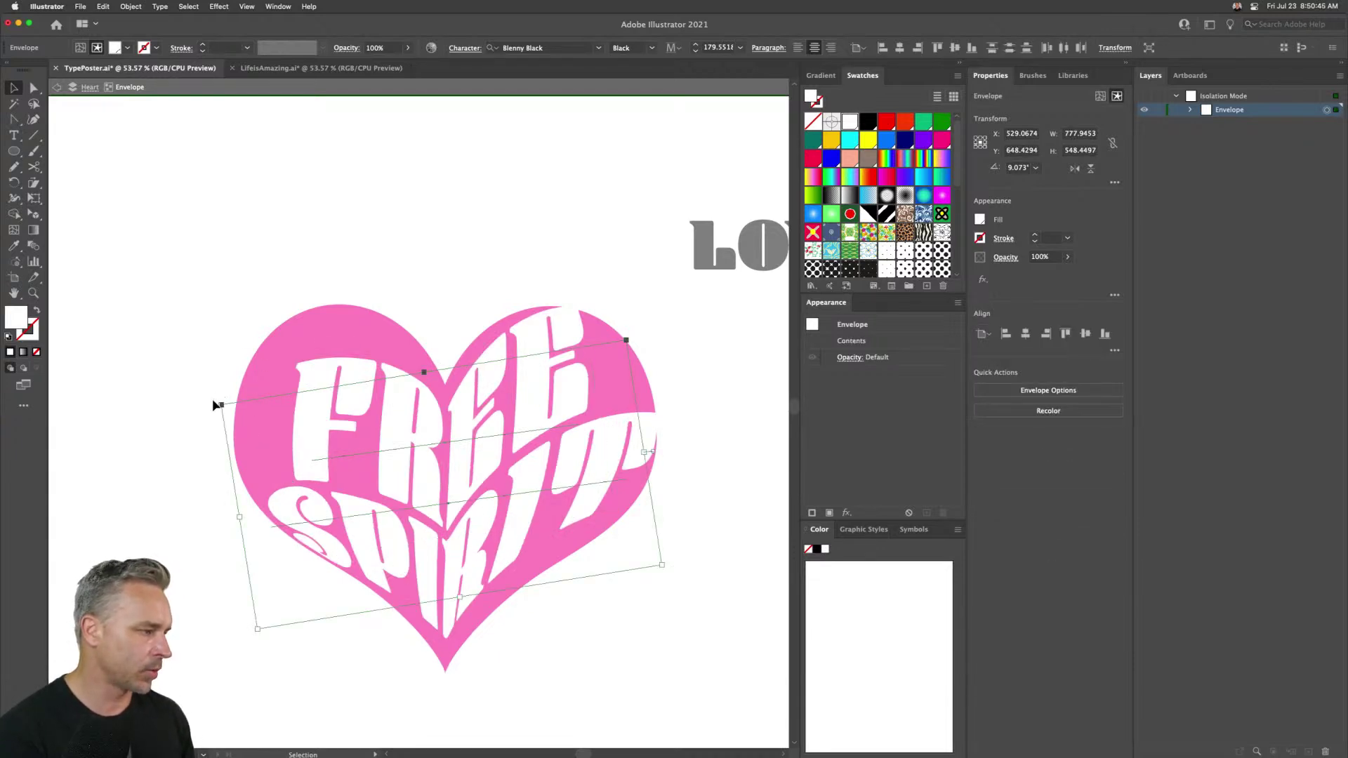
- Rotate the envelope's lettering to about 5.8° so it fills the heart more evenly, and leave isolation mode
drag(219, 403, 220, 391)
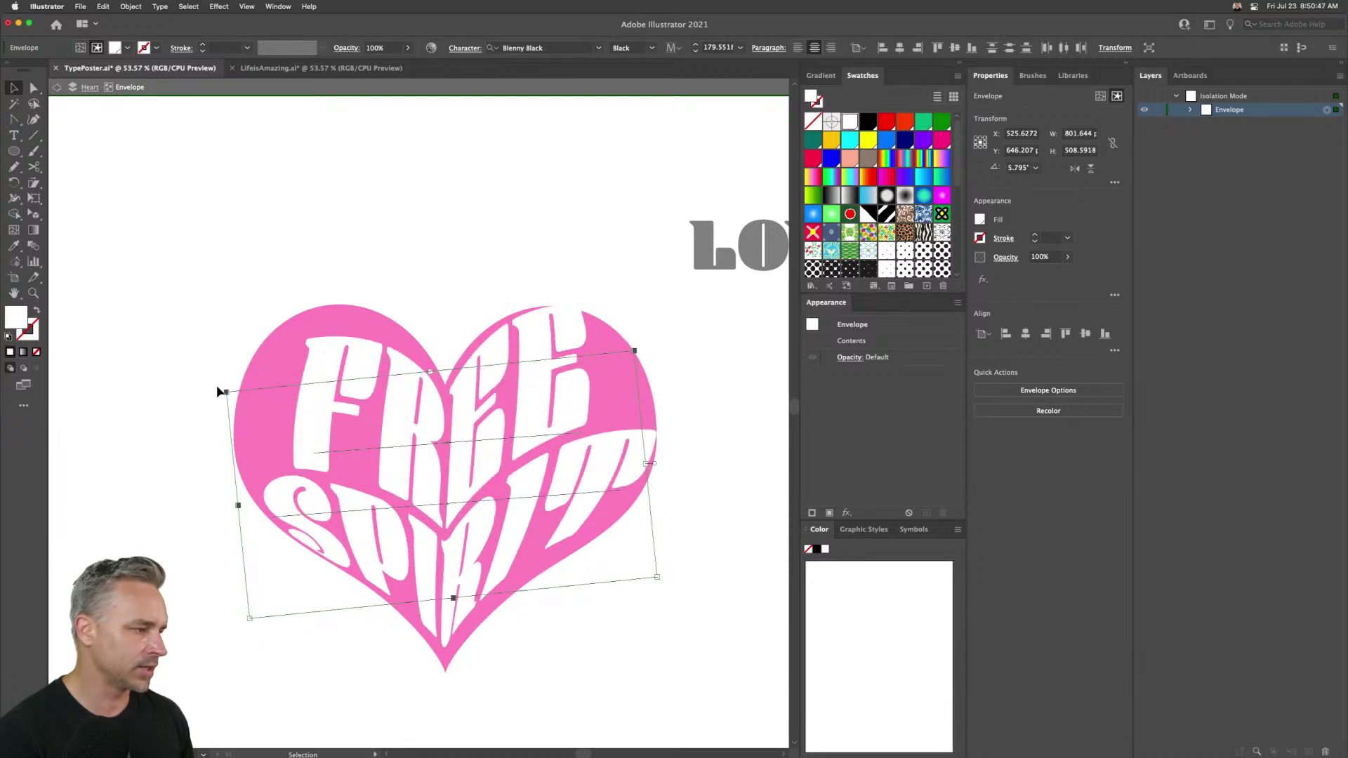
click(222, 390)
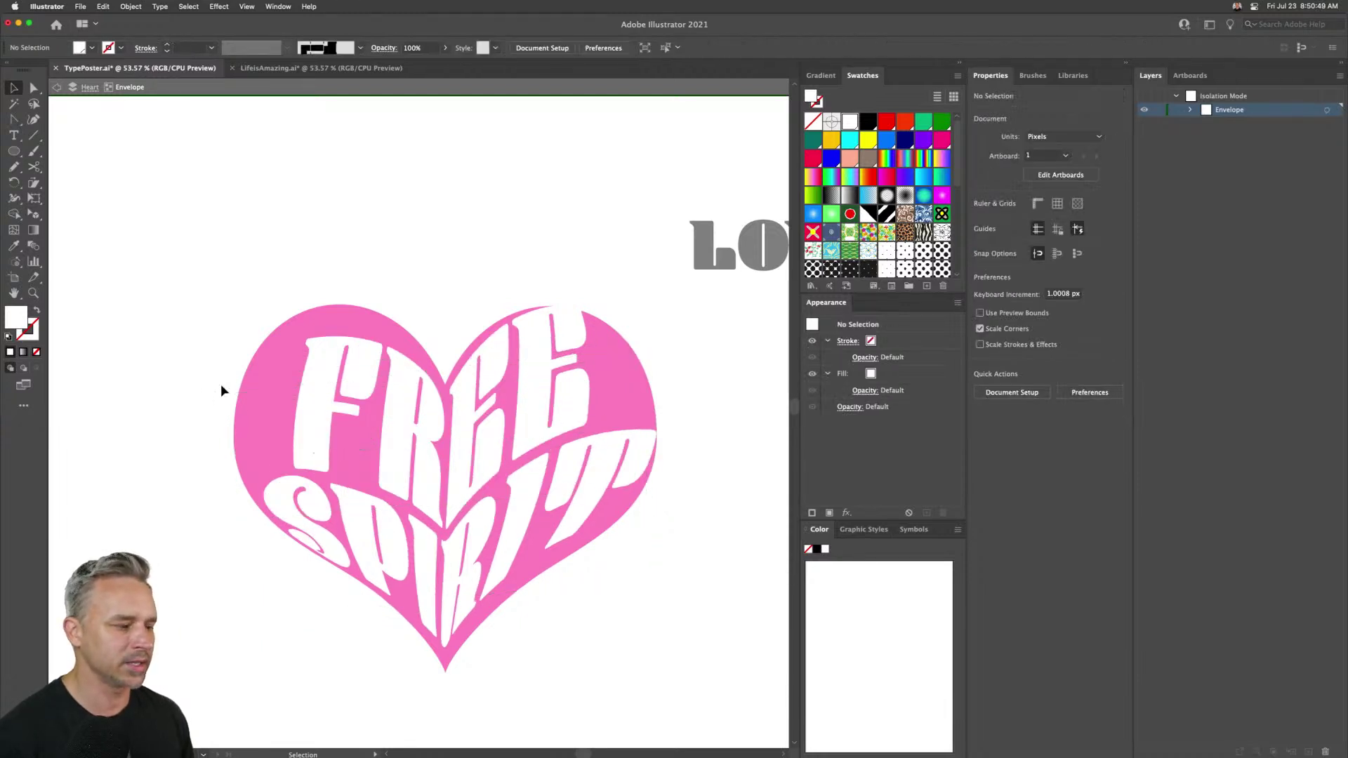
double_click(141, 257)
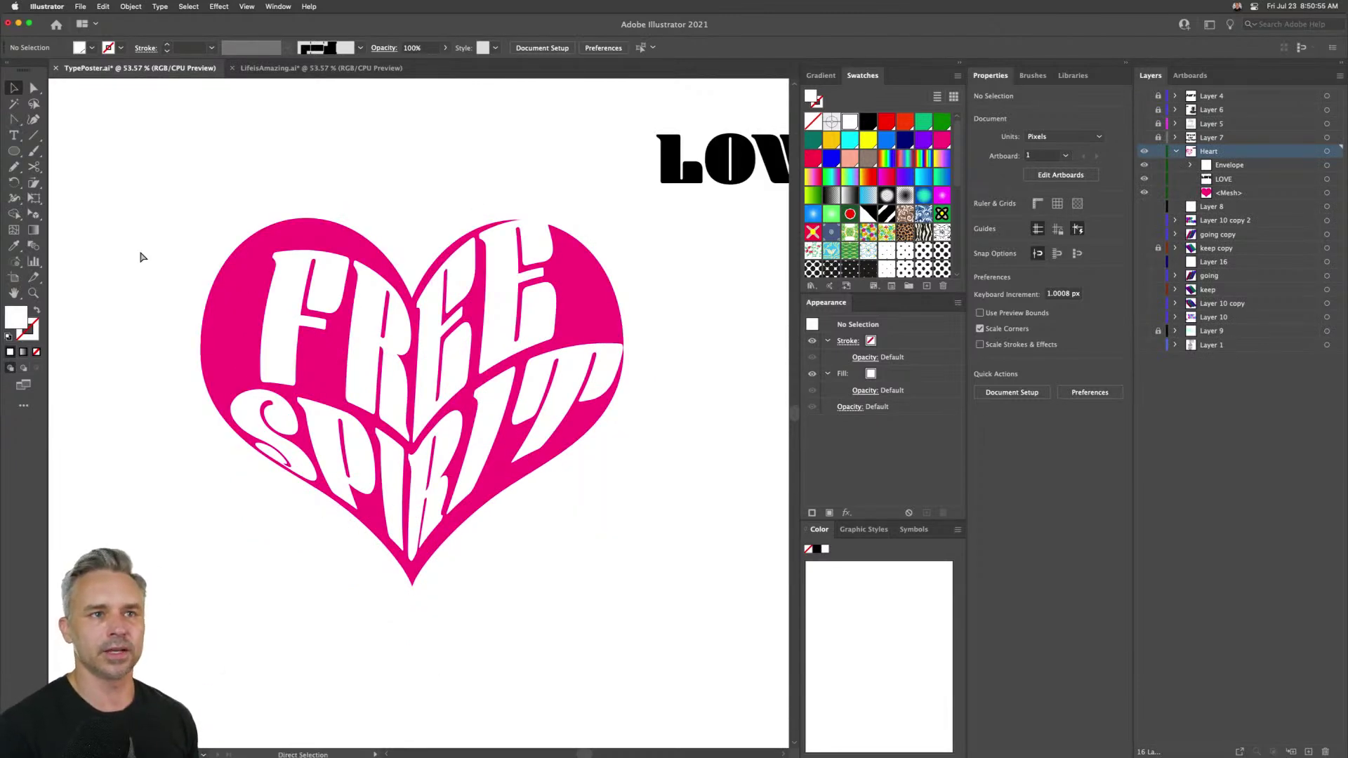
- Show the artboards again and delete the leftover LOVE text beside the poster
key(super+minus)
key(super+minus)
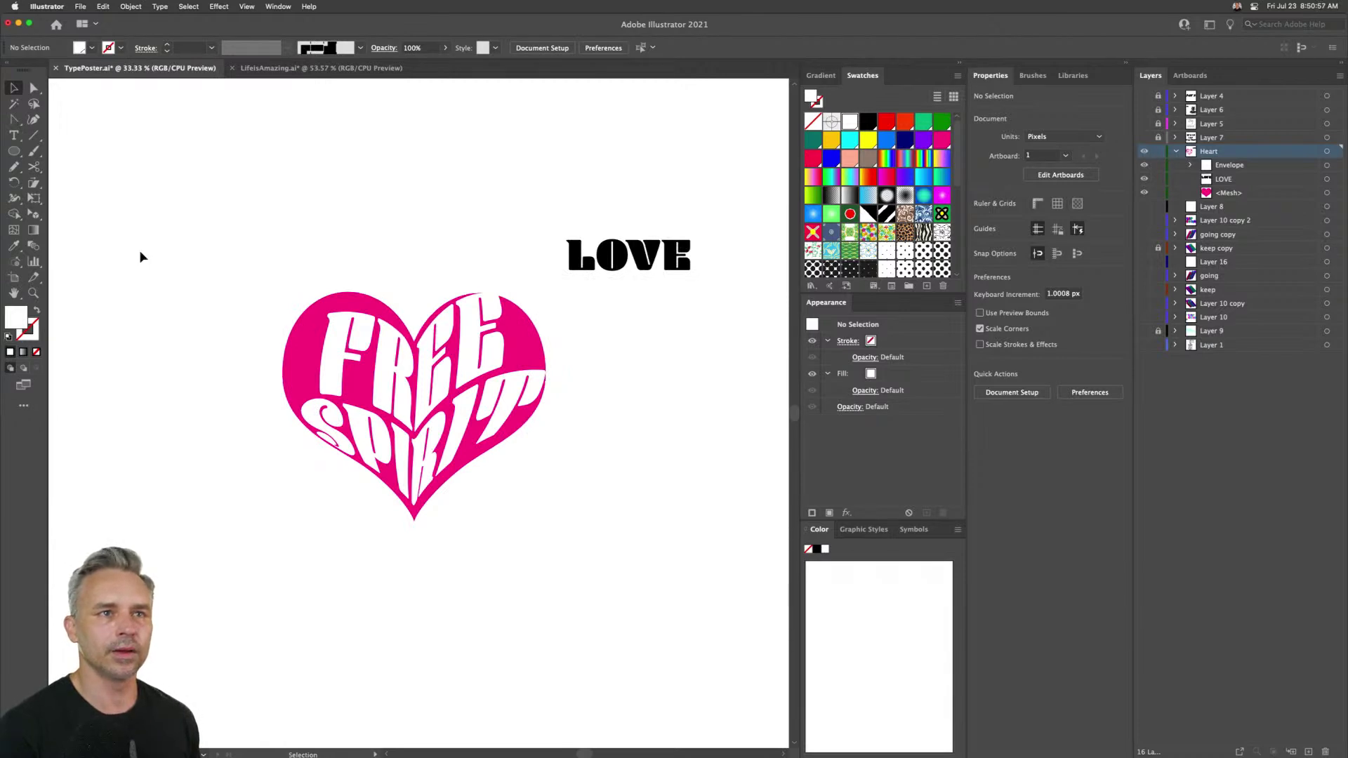
key(super+shift+h)
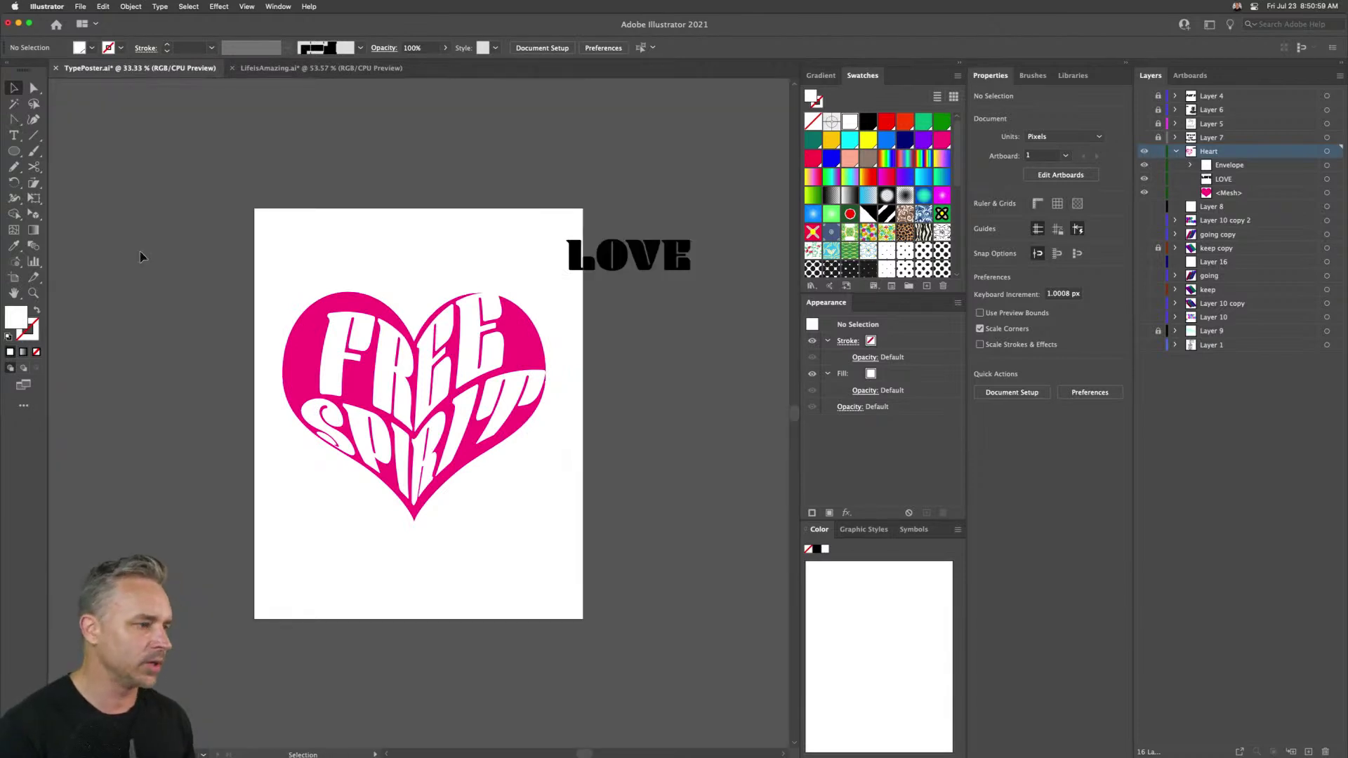
click(590, 253)
key(Delete)
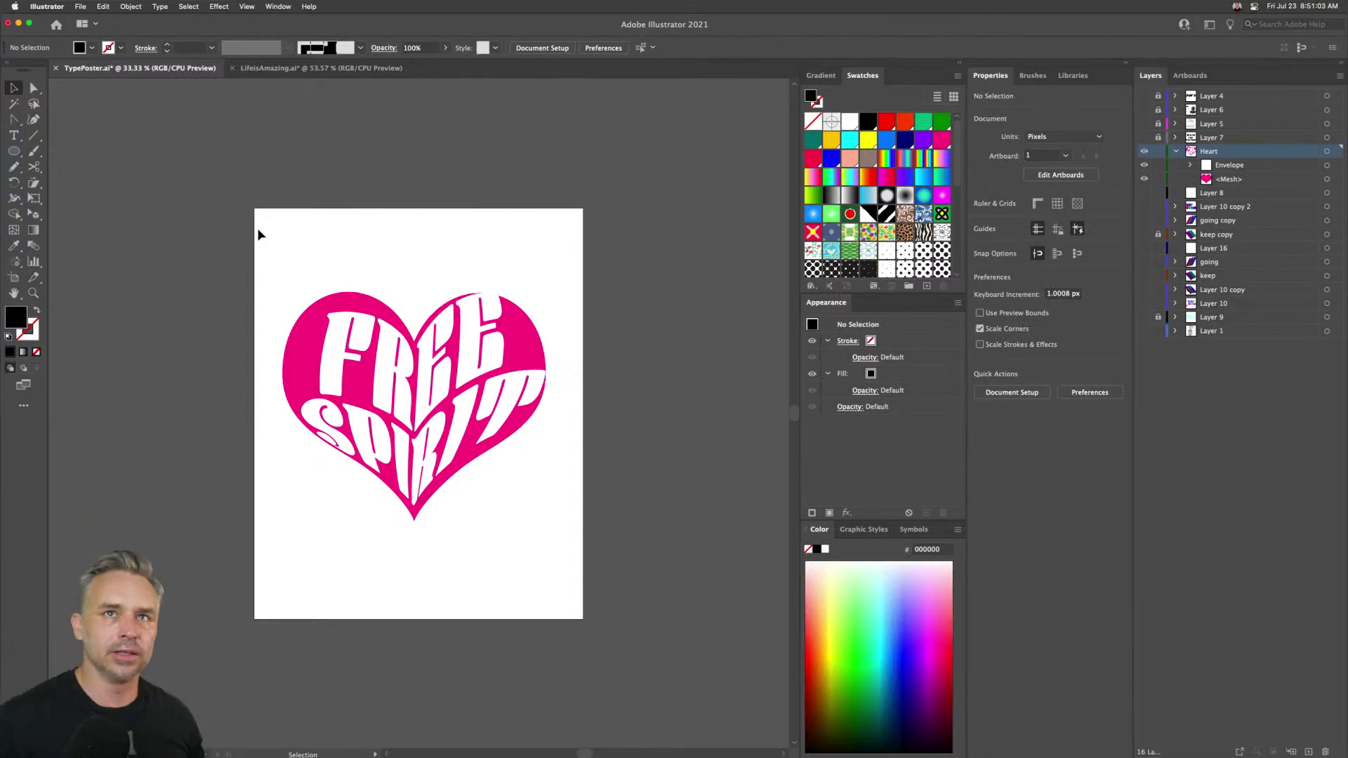
- Paste a copy of the magenta heart in front and move it right to about X 1199.8, Y 753.5 px
click(307, 324)
click(287, 210)
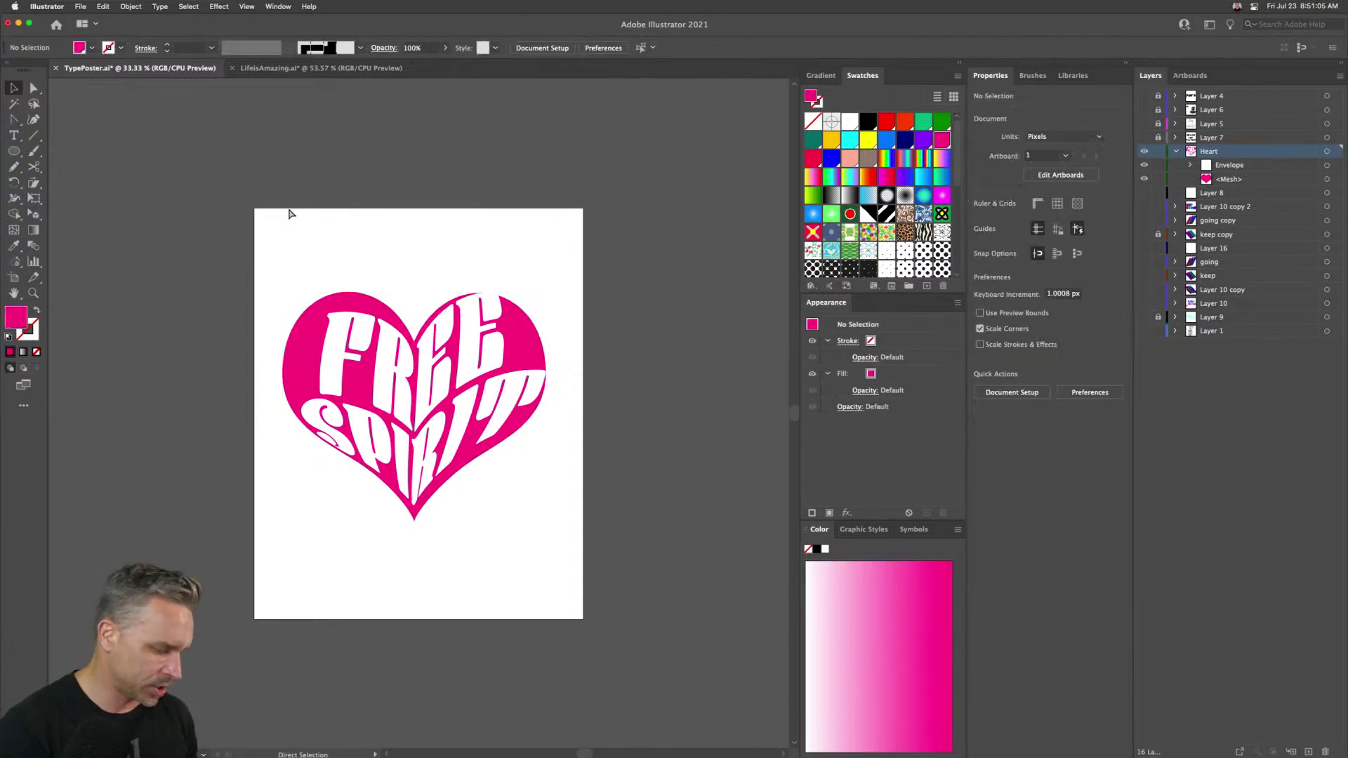
key(super+f)
key(super+z)
click(314, 326)
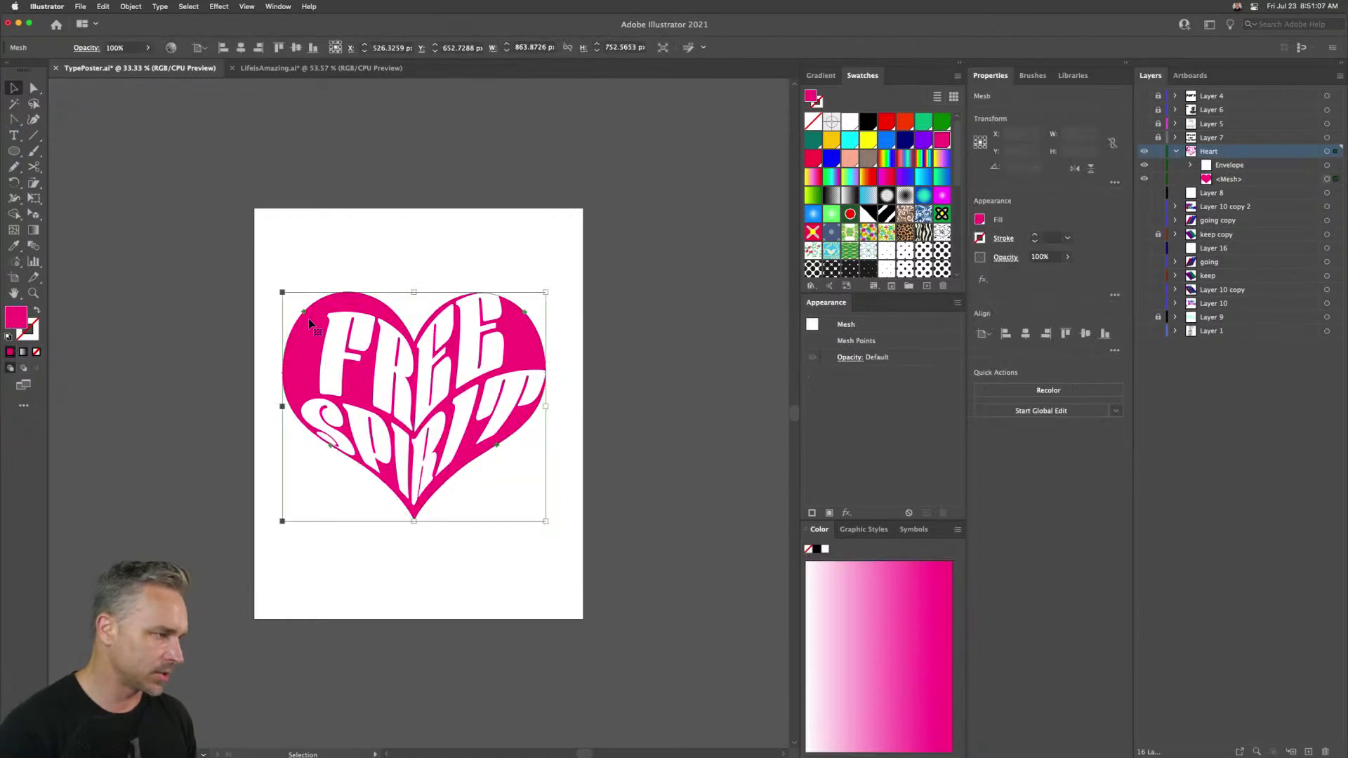
key(super+c)
key(super+f)
drag(405, 375, 611, 408)
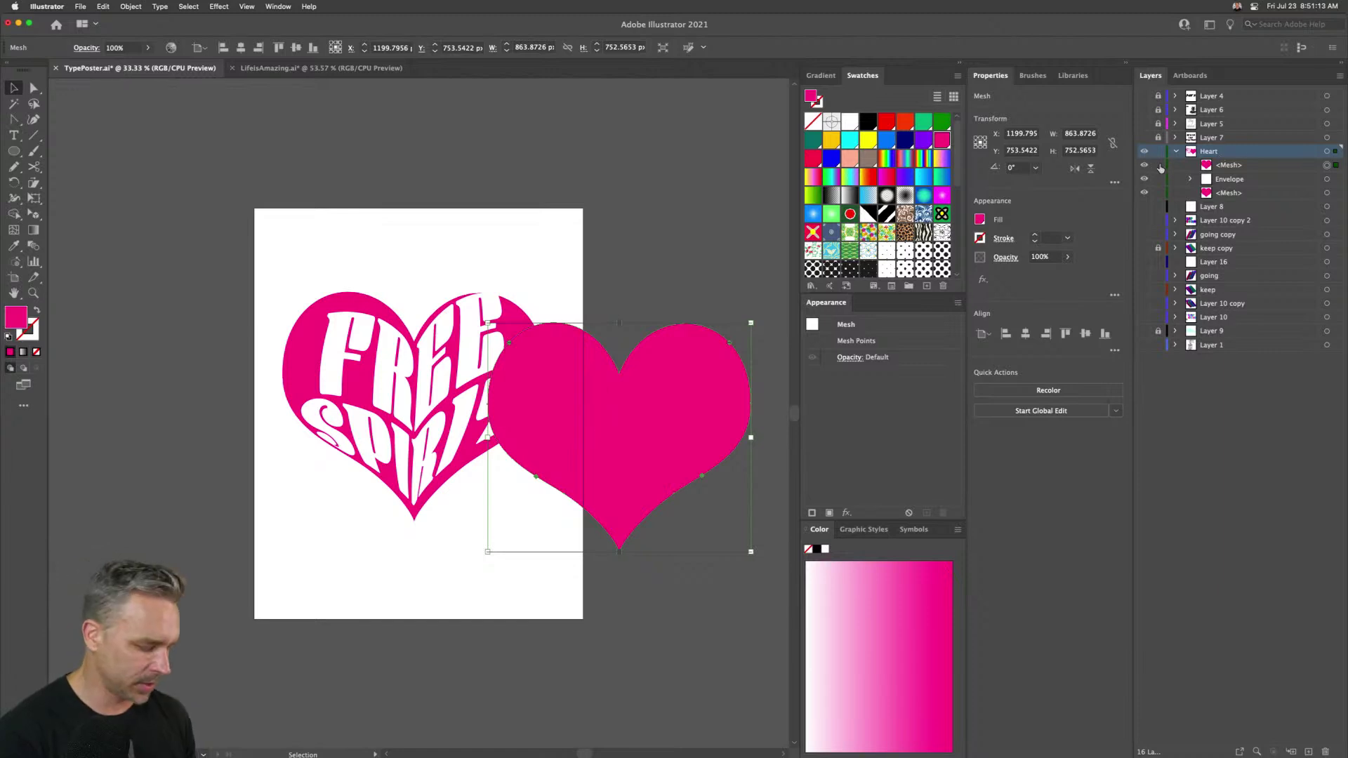
- Delete the offset heart copy and paste the magenta heart in place on a new layer beneath Layer 8
key(Delete)
click(1308, 752)
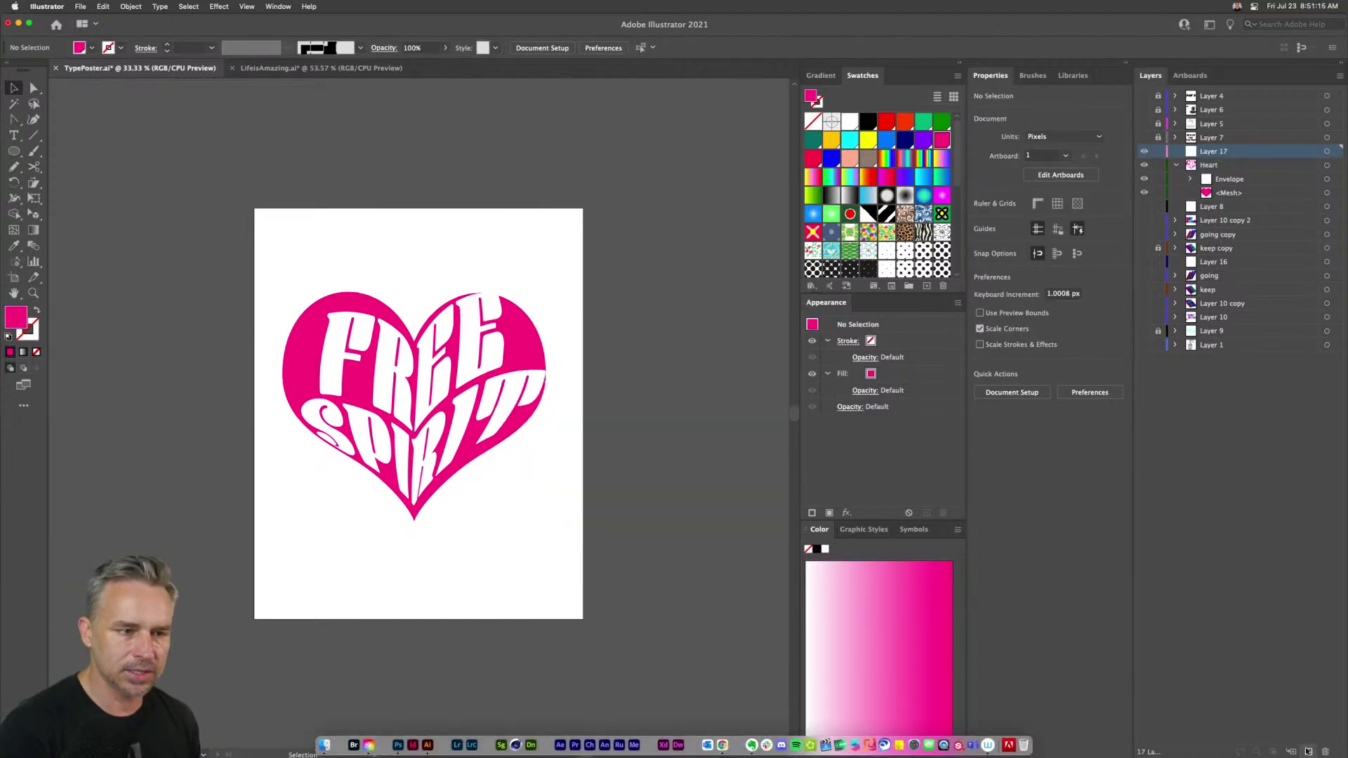
drag(1261, 149, 1187, 218)
key(super+f)
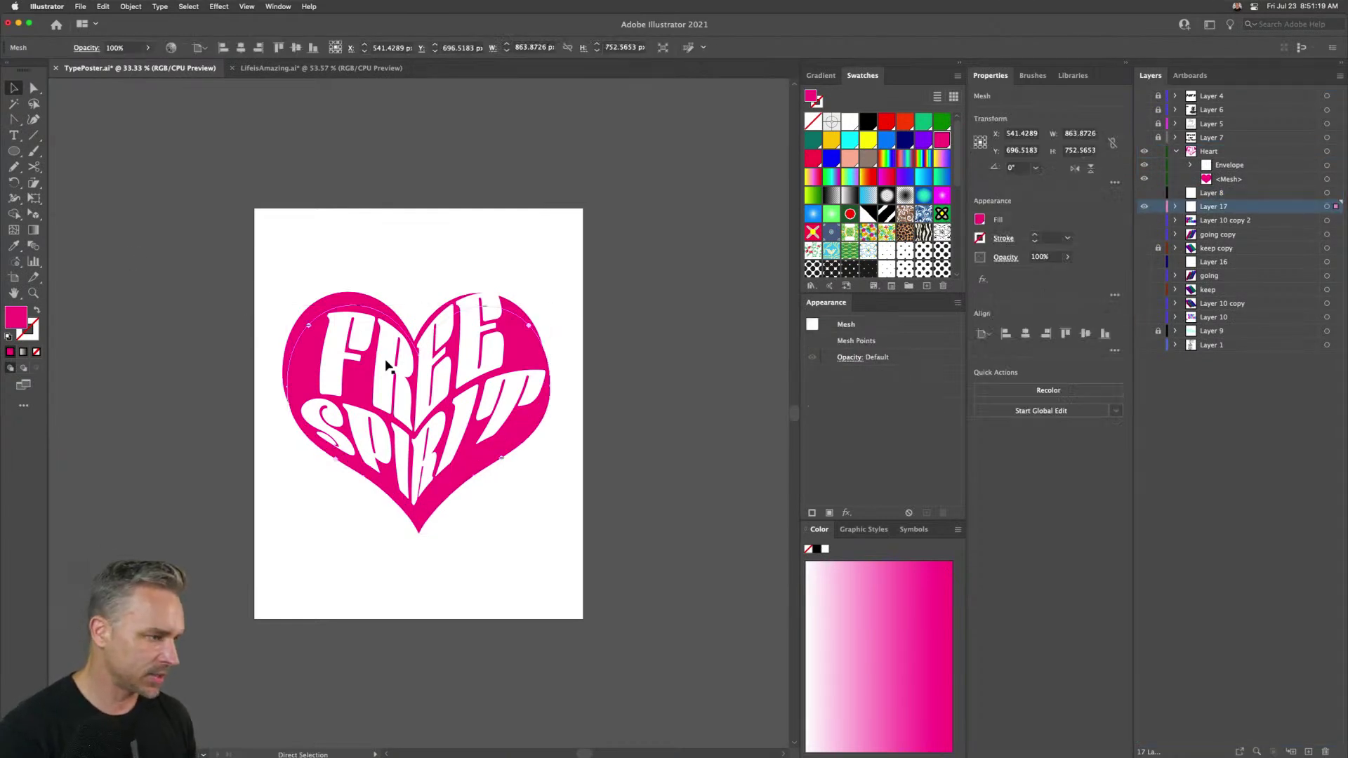
- Enlarge the pasted magenta heart to about 985 × 858 px and nudge it to about X 538.4, Y 664.5 px
drag(287, 305, 269, 291)
key(shift+Up)
key(shift+Up)
key(shift+Up)
drag(271, 298, 270, 298)
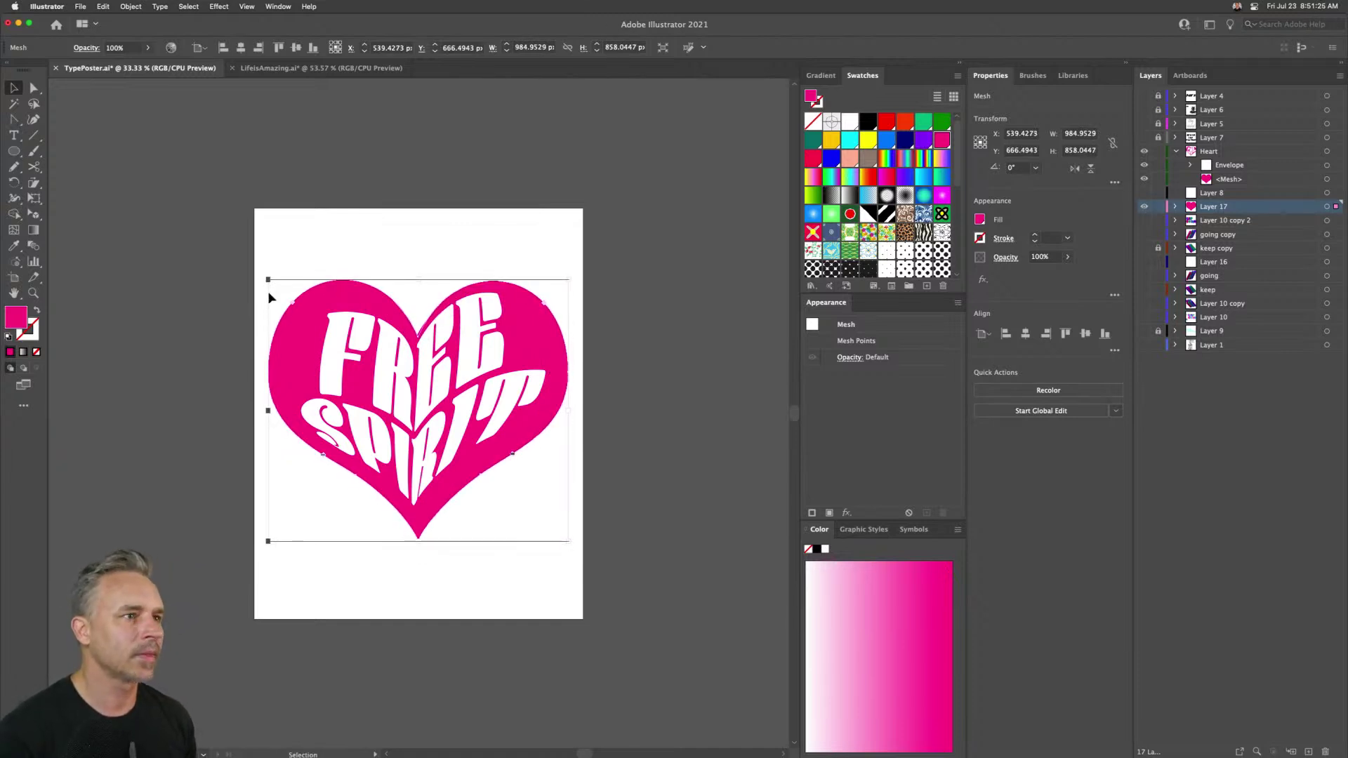
key(Up)
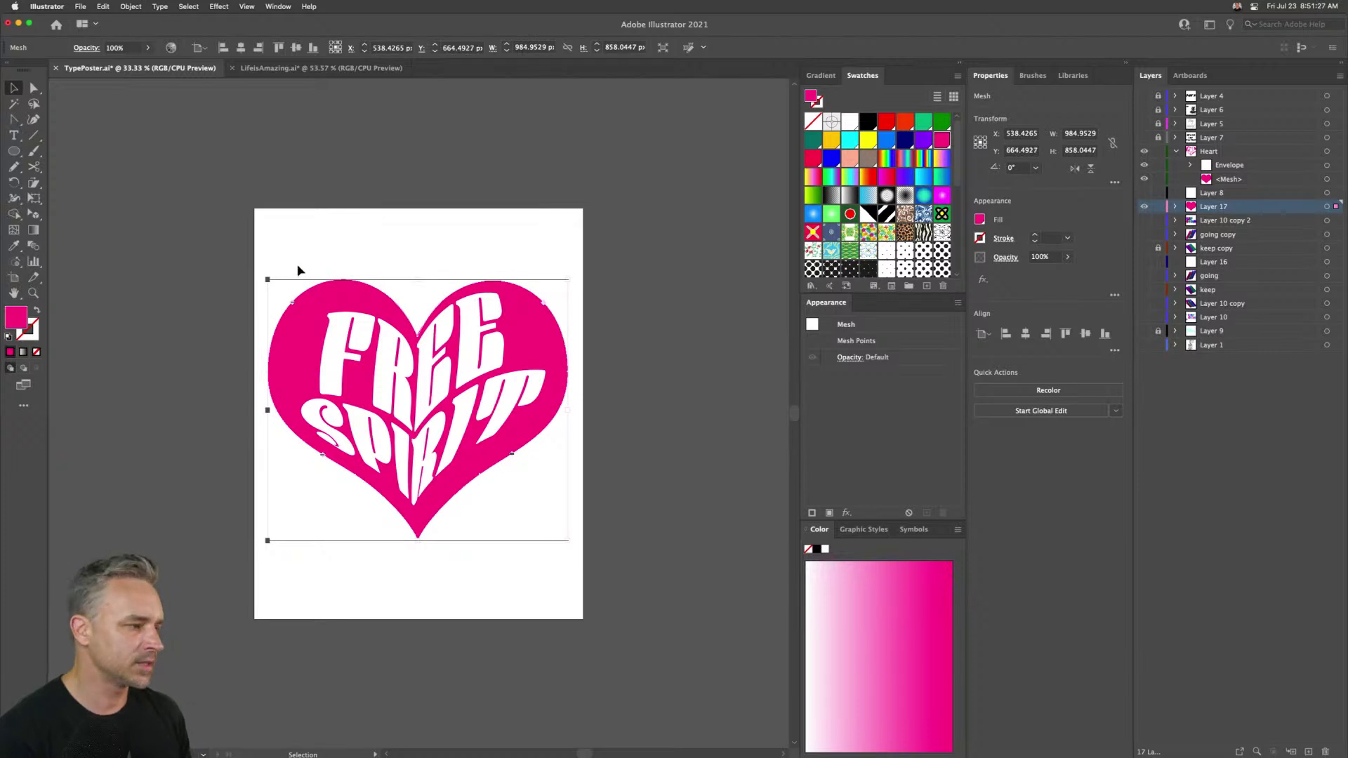
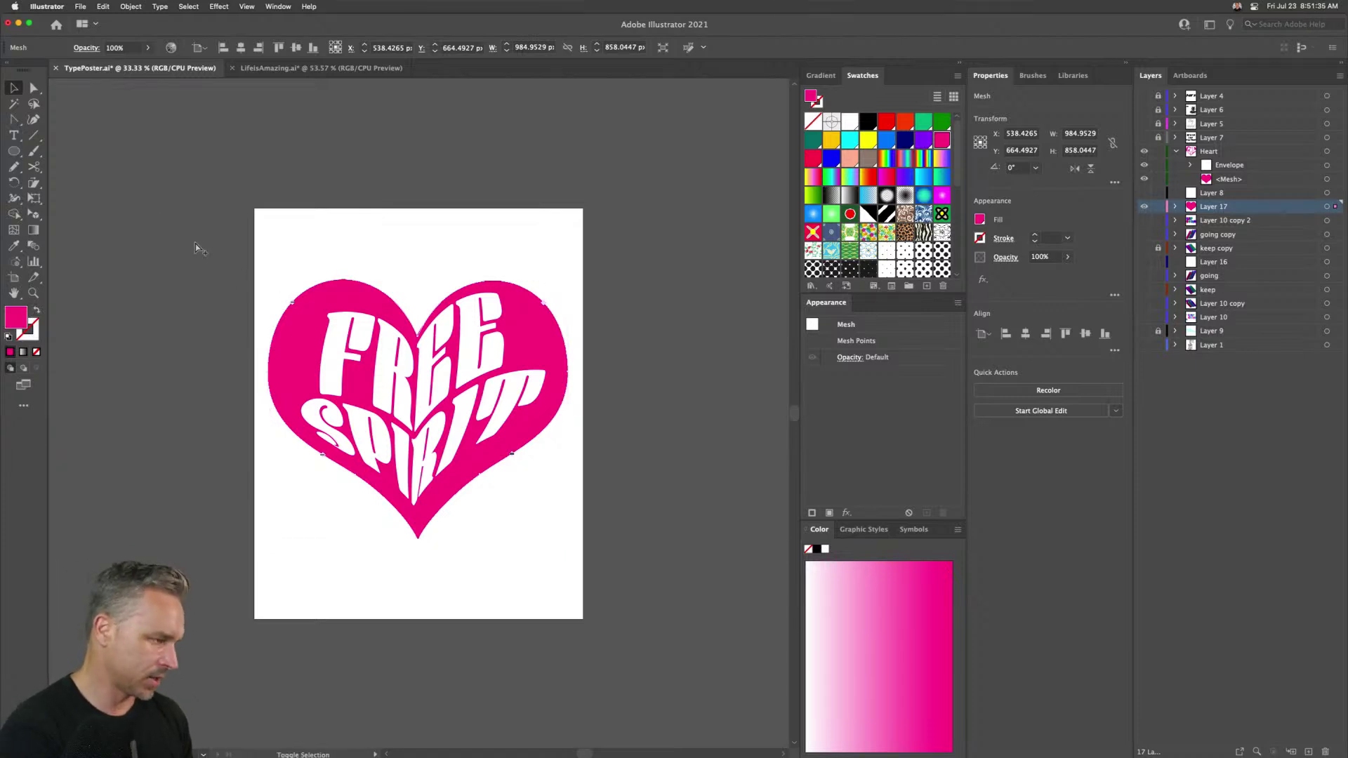
- Scale a copy of the heart behind it to about 2126 × 1852 px and raise its top notch point well above the lettering
drag(269, 280, 96, 128)
click(33, 88)
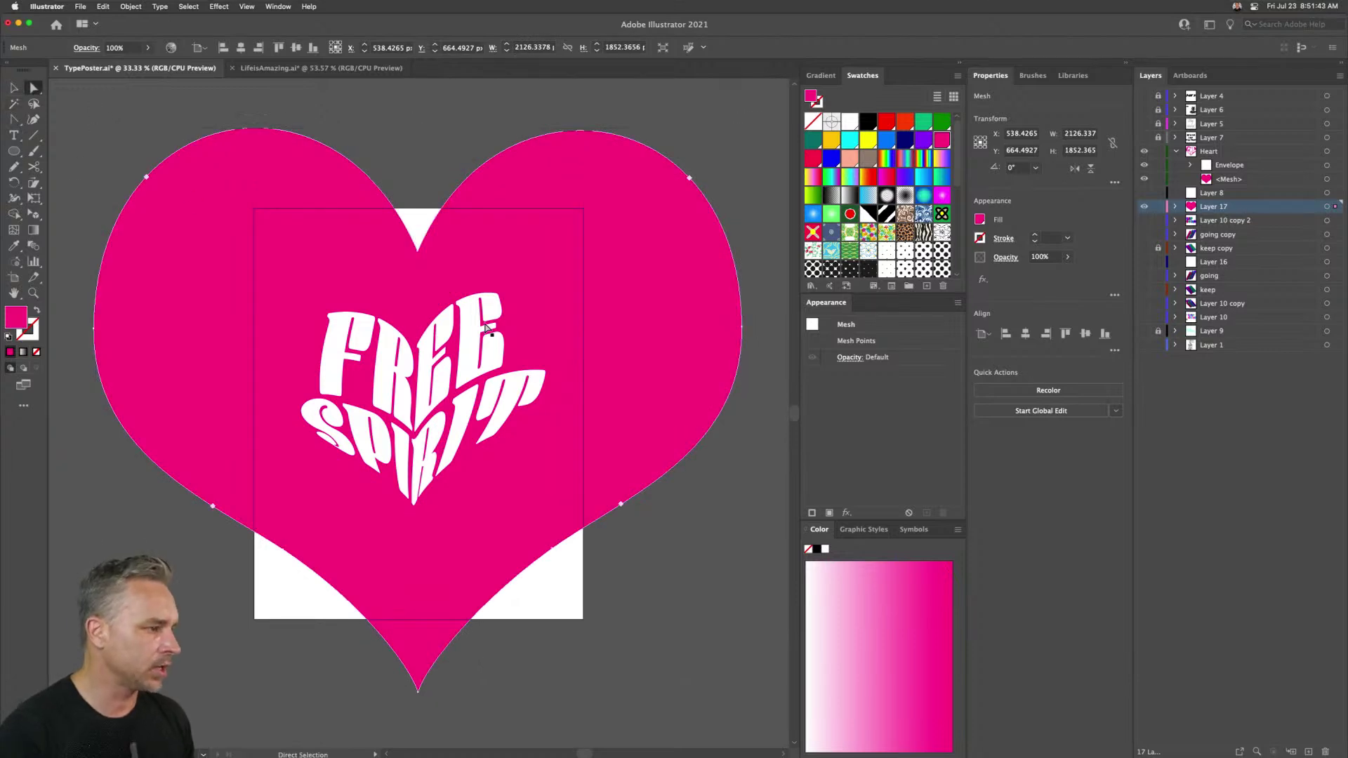
click(432, 274)
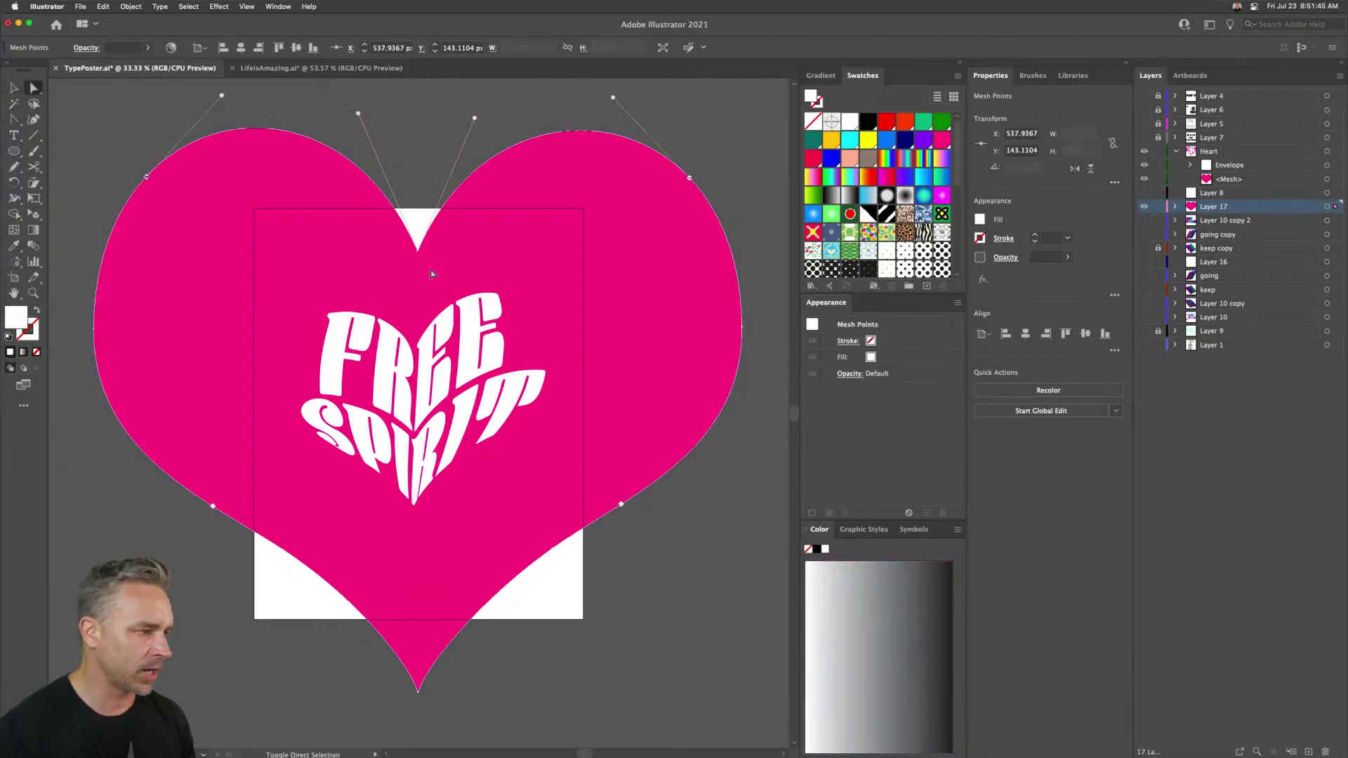
key(shift+Up)
key(shift+Up)
key(shift+Up)
key(shift+Up)
key(shift+Up)
key(shift+Up)
key(shift+Up)
key(shift+Up)
key(shift+Up)
key(shift+Up)
key(shift+Up)
key(shift+Up)
key(shift+Up)
key(shift+Up)
key(shift+Up)
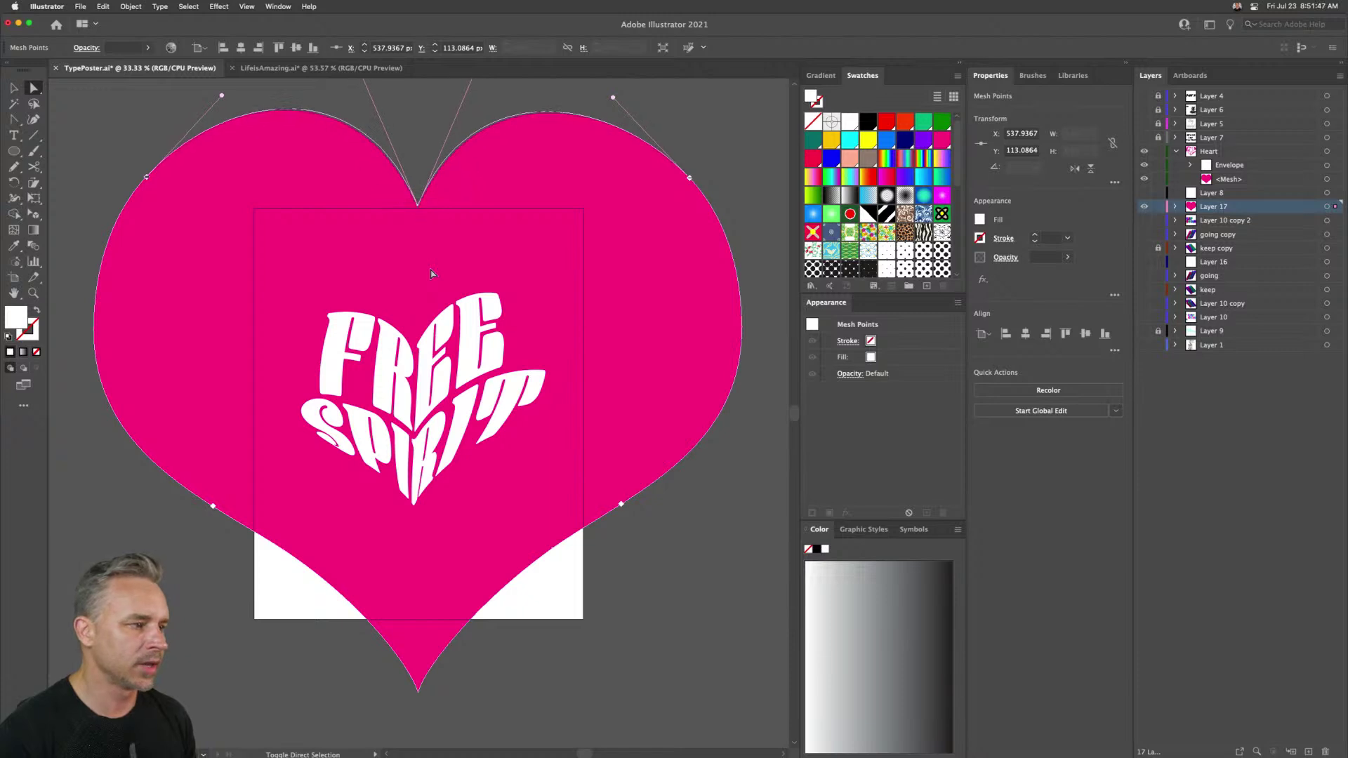
- Enlarge the background heart to about 3243 × 2945 px with its notch above the artboard, and fill it with cyan
click(13, 88)
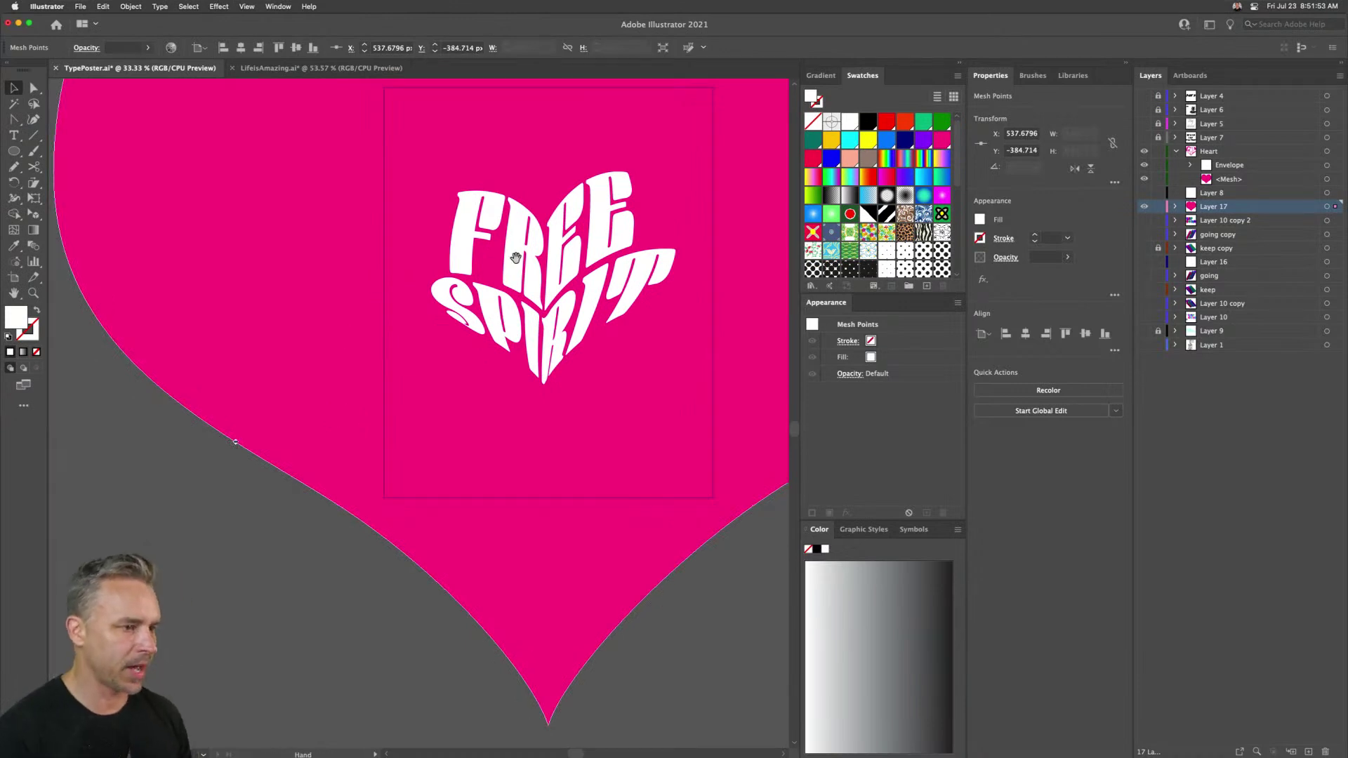
scroll(704, 251, up, 5)
scroll(704, 251, right, 2)
scroll(417, 254, up, 3)
scroll(416, 255, right, 3)
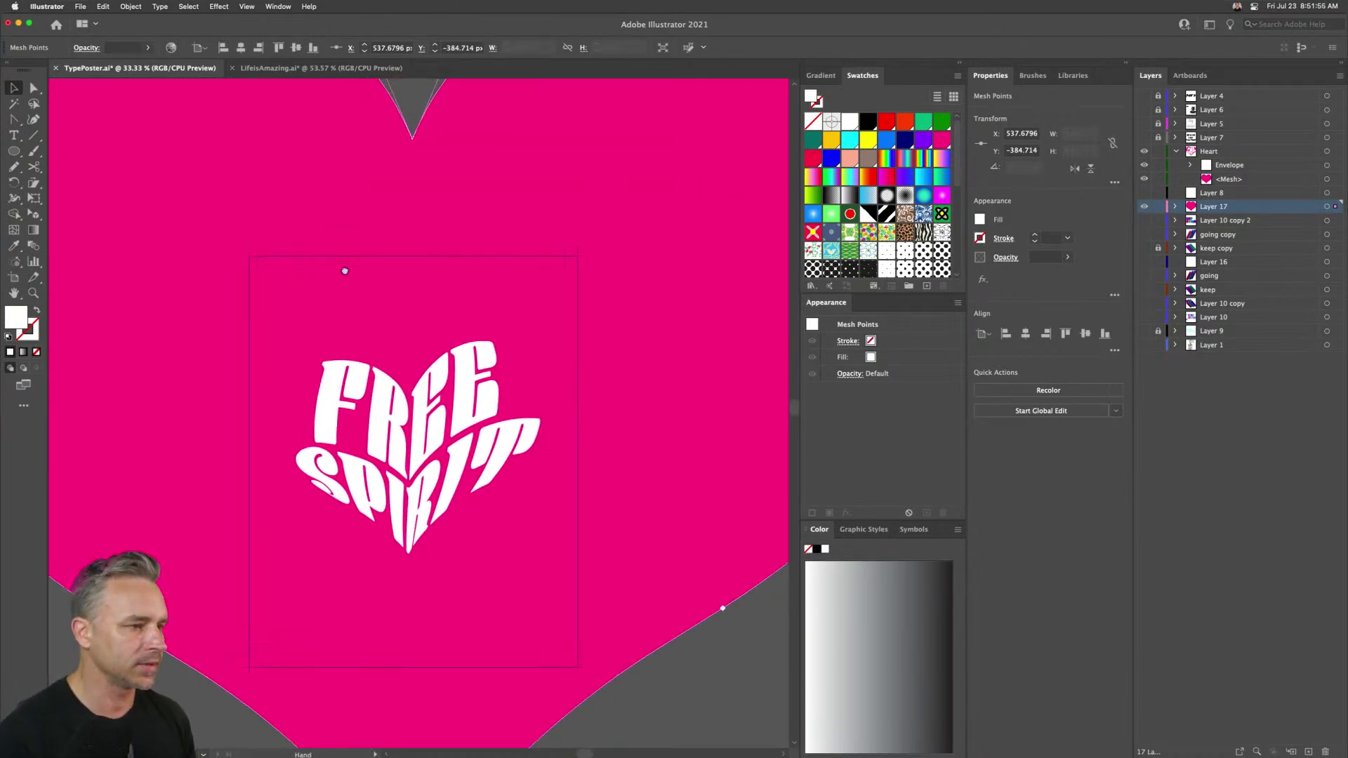
click(397, 188)
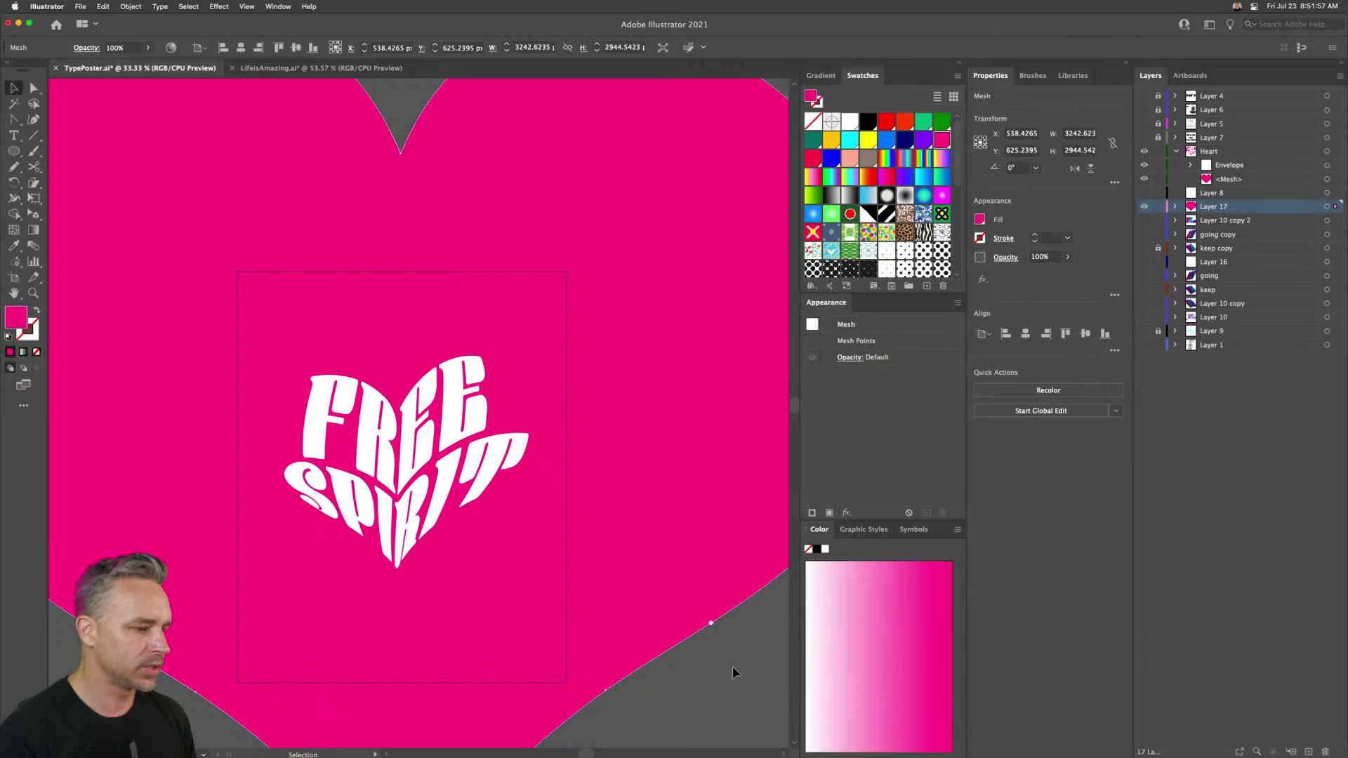
click(846, 143)
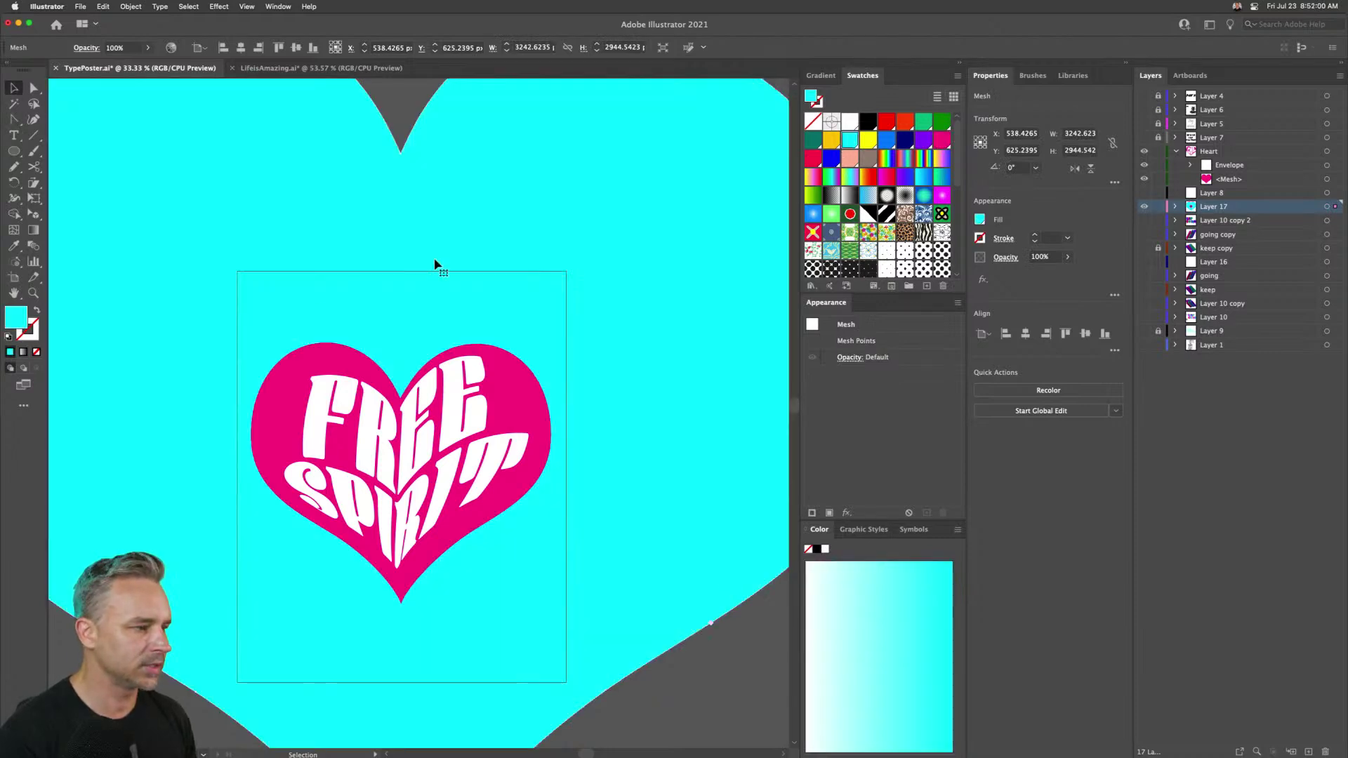
- Collapse and hide the Heart layer so only the magenta and cyan hearts on the new layer remain in view
click(516, 359)
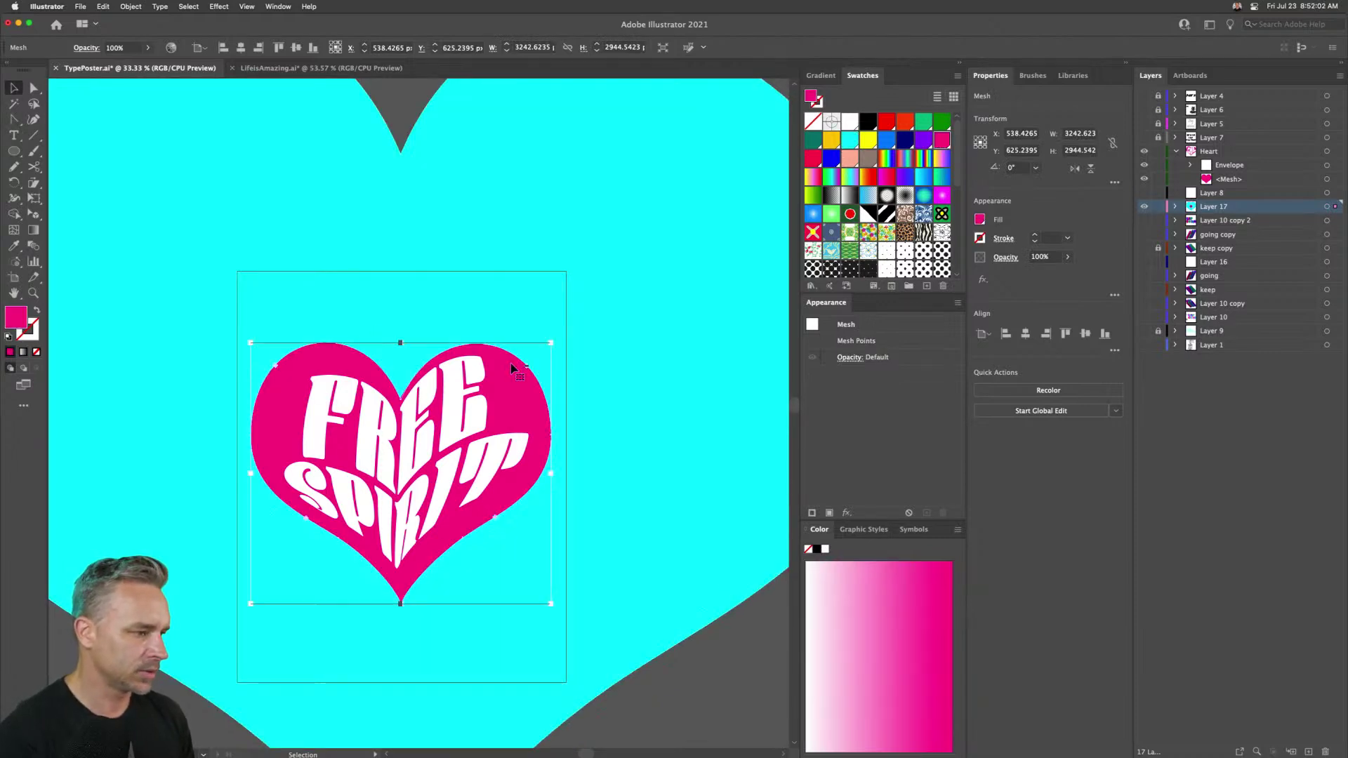
click(1176, 152)
click(1145, 151)
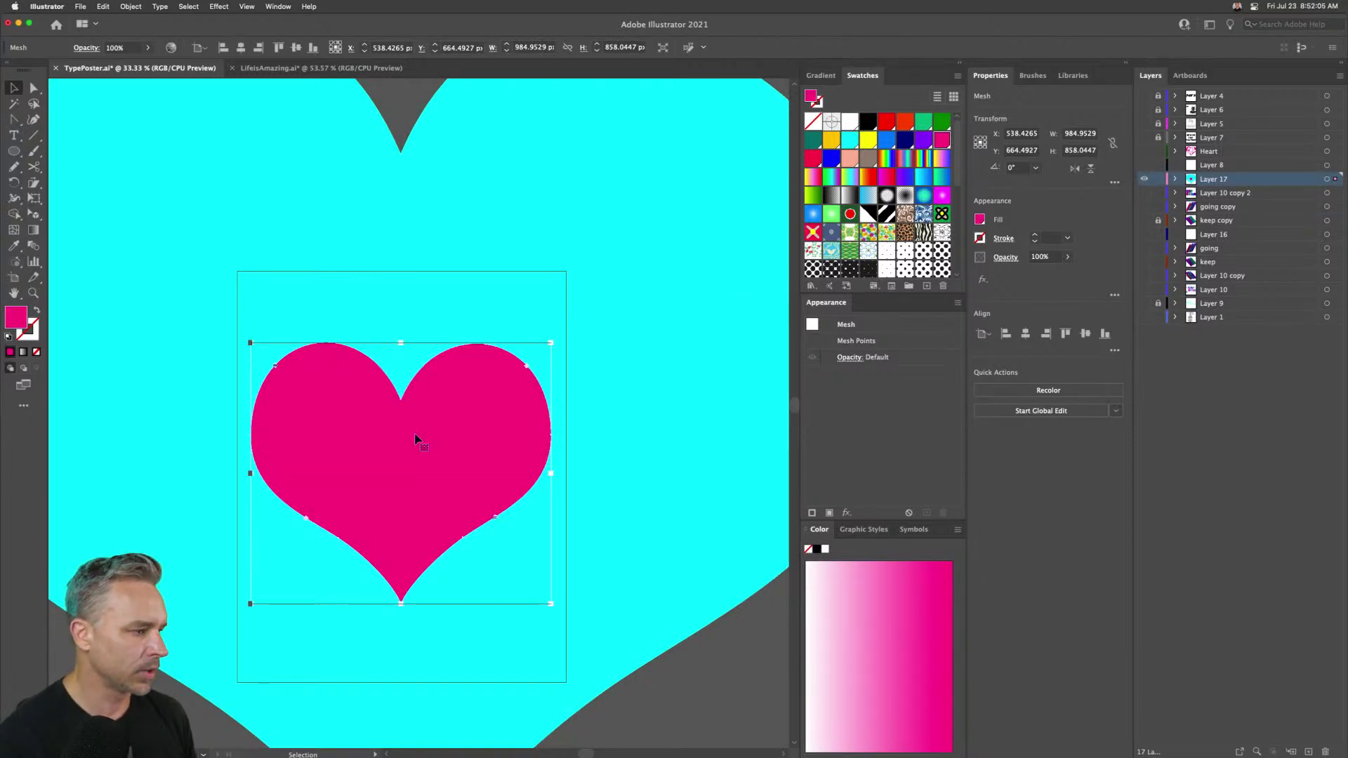
- Try to blend the magenta and cyan hearts with the Blend tool, starting from the magenta heart's top notch
click(428, 109)
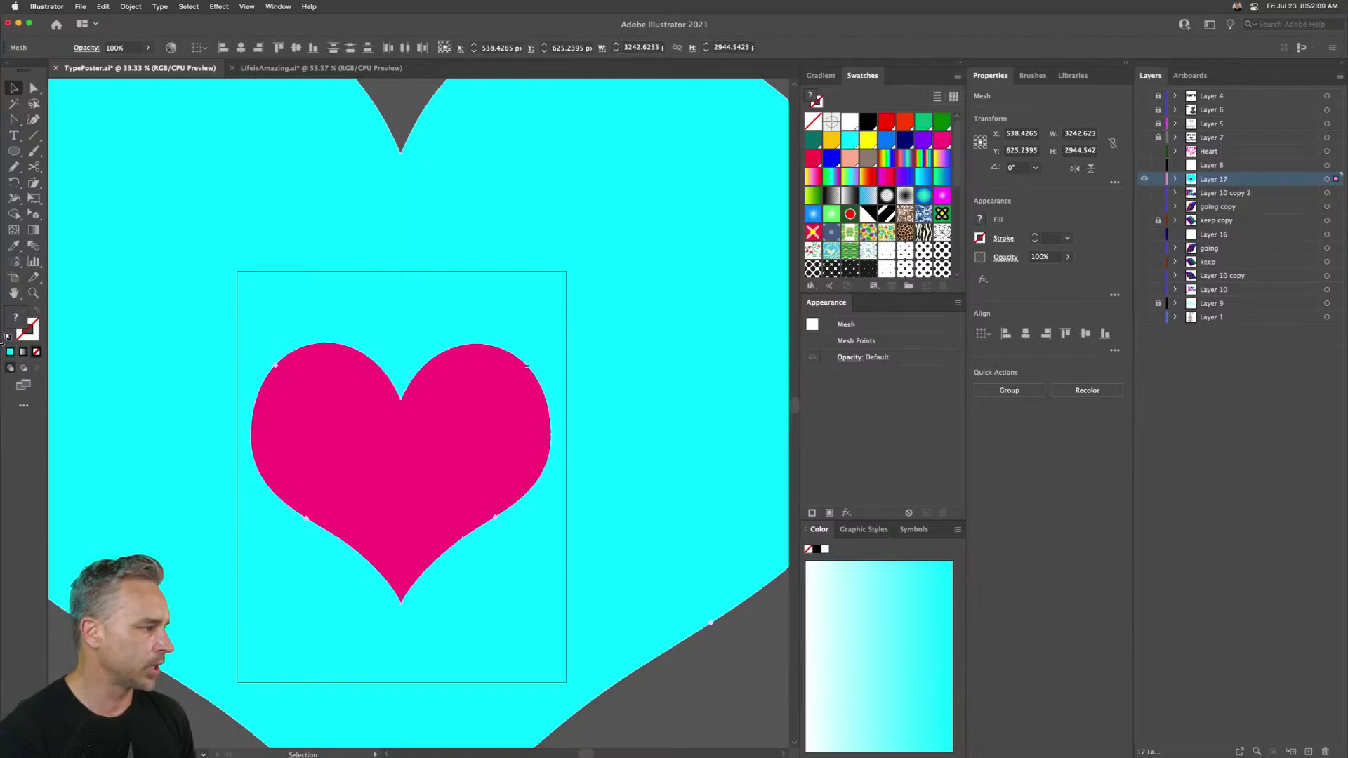
click(34, 245)
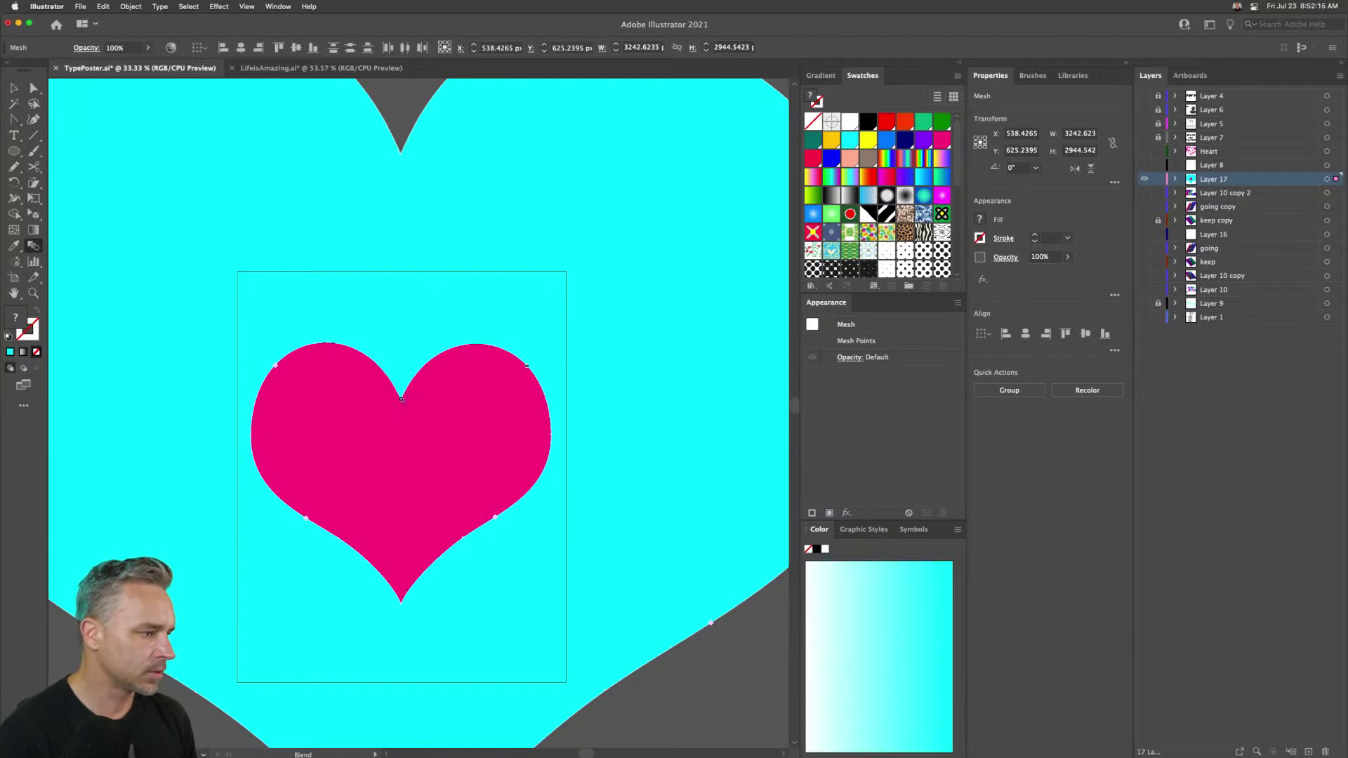
click(14, 87)
drag(205, 356, 272, 231)
click(179, 542)
click(377, 331)
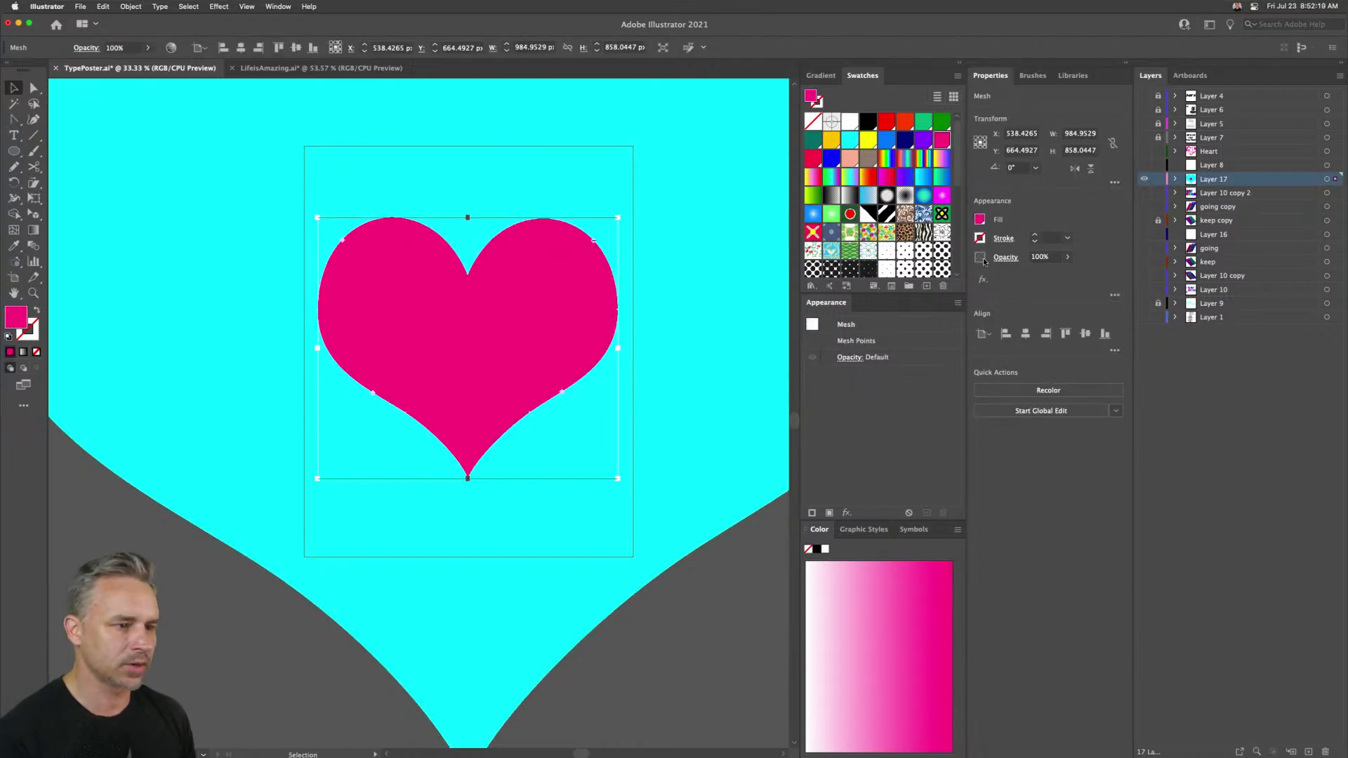
- Expand Layer 17 to list its two meshes, and try to blend the hearts from their bottom tips
click(527, 611)
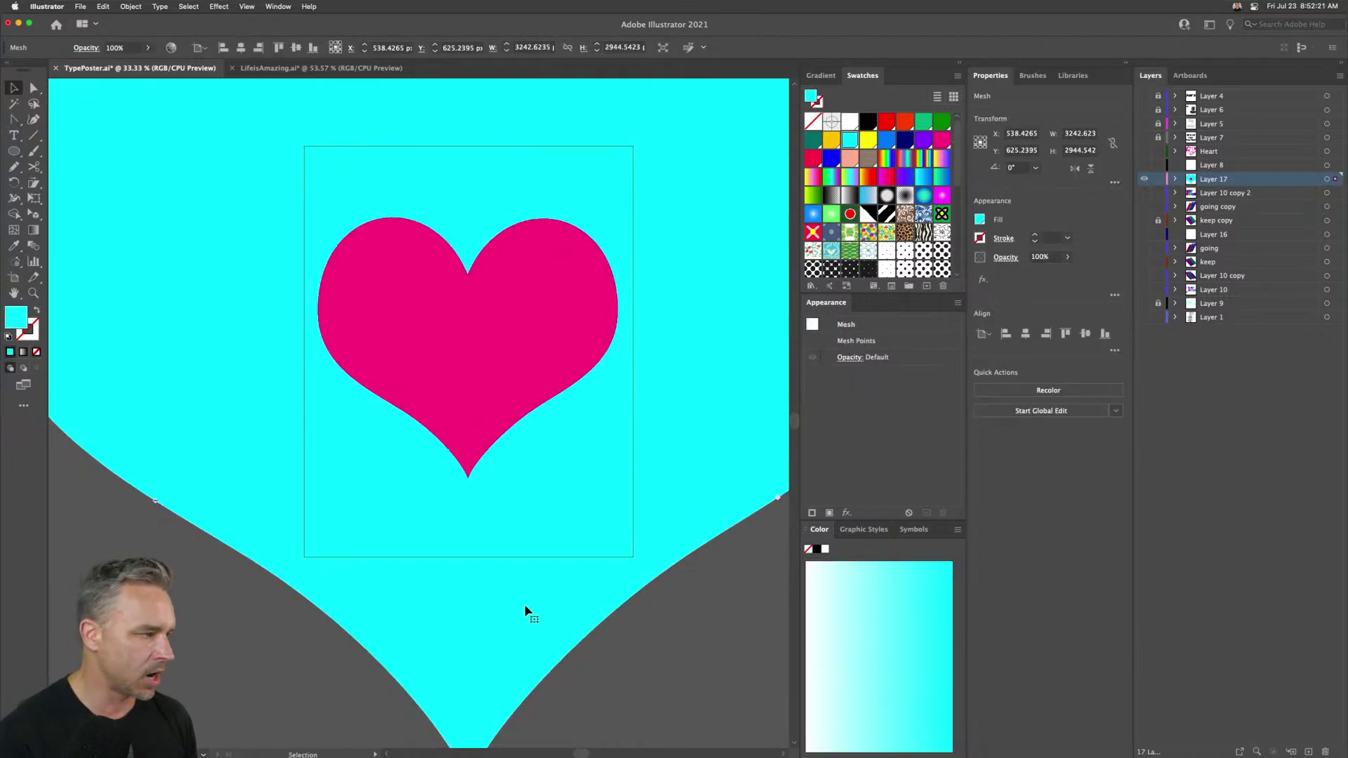
drag(462, 527, 458, 486)
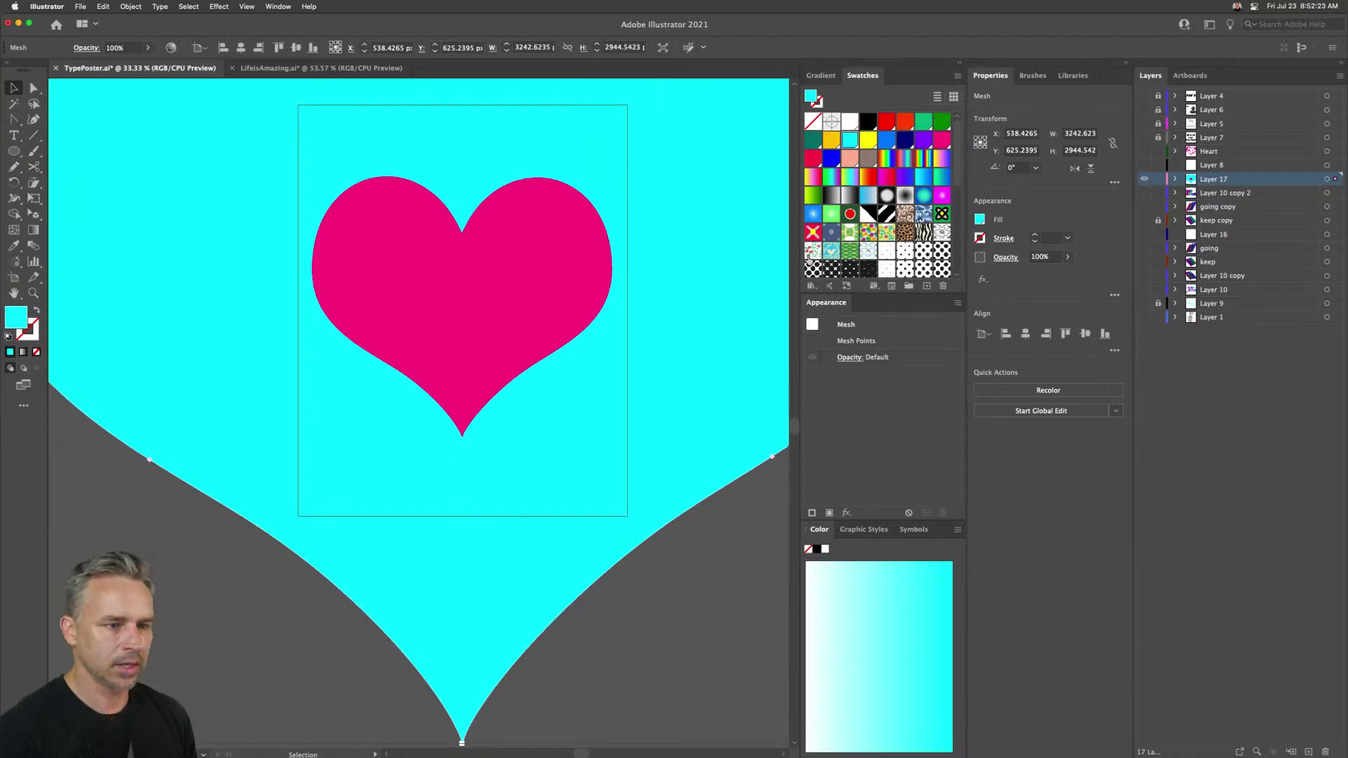
click(1175, 180)
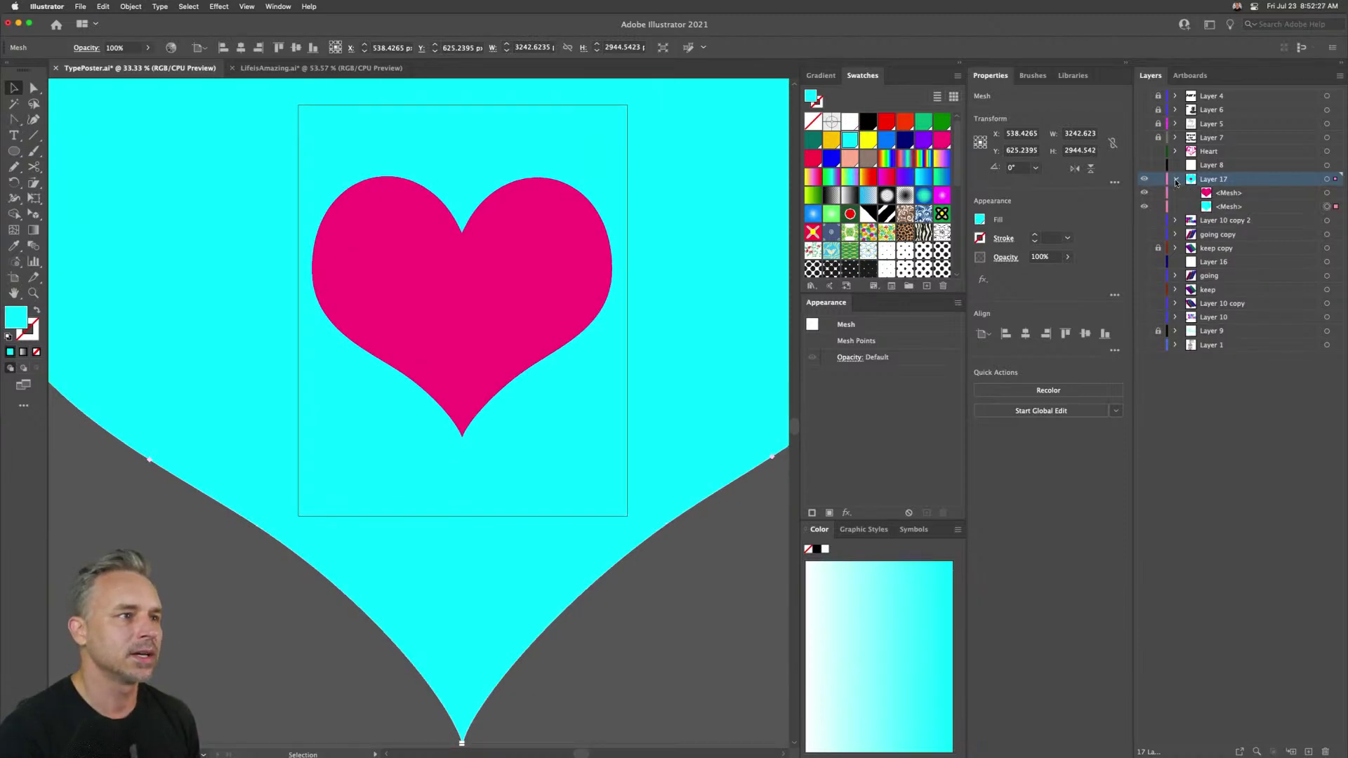
click(232, 625)
click(362, 356)
click(395, 312)
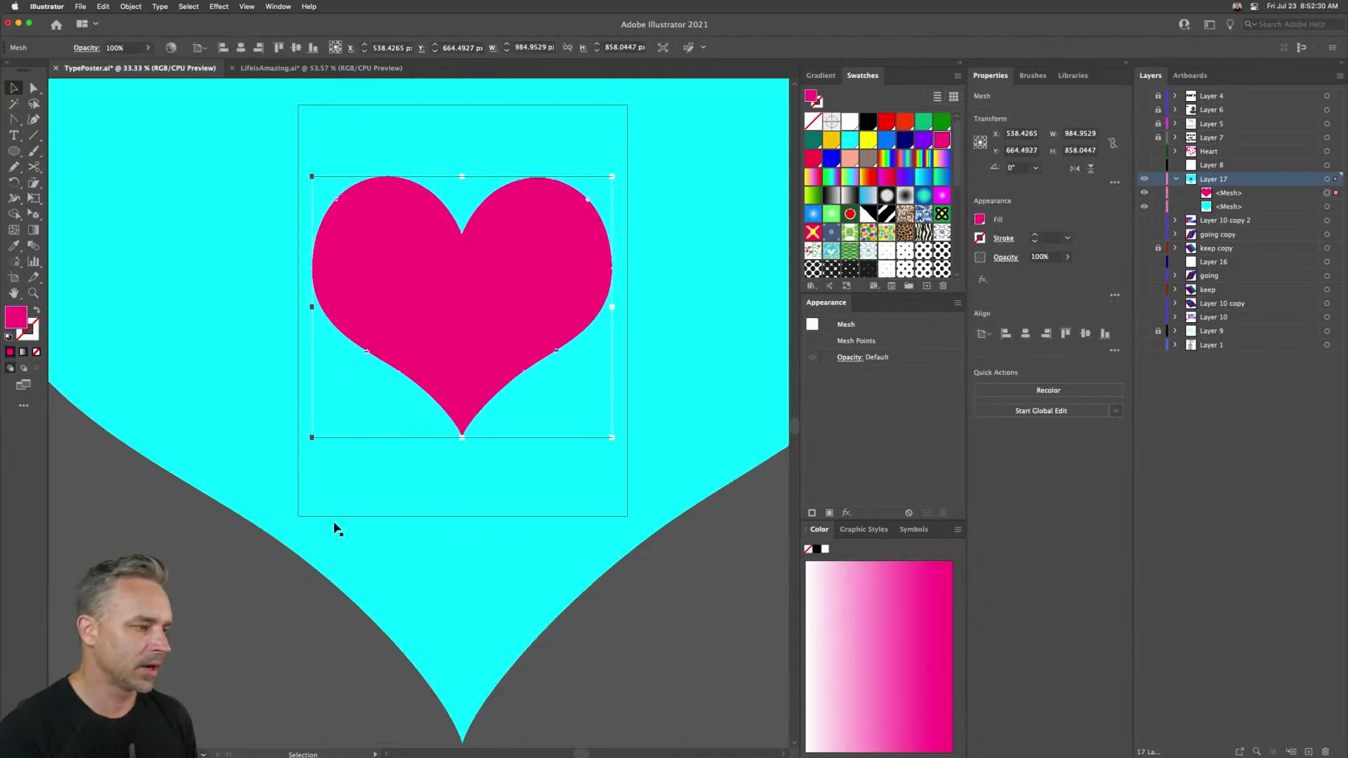
shift+click(418, 627)
click(33, 244)
scroll(421, 369, down, 3)
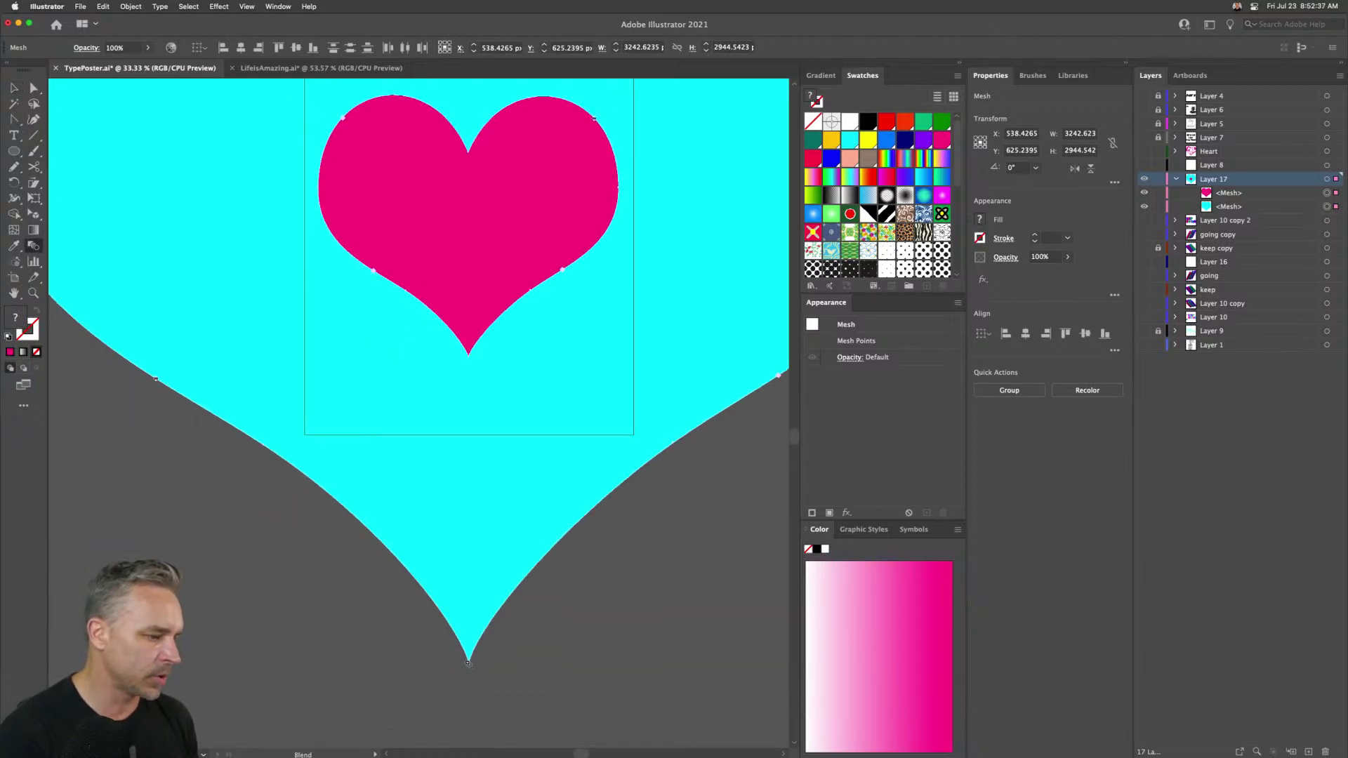
- Move the cyan heart down and right to about X 1772.2, Y 1653.4 px so it is offset from the magenta heart
click(14, 88)
click(209, 483)
click(229, 274)
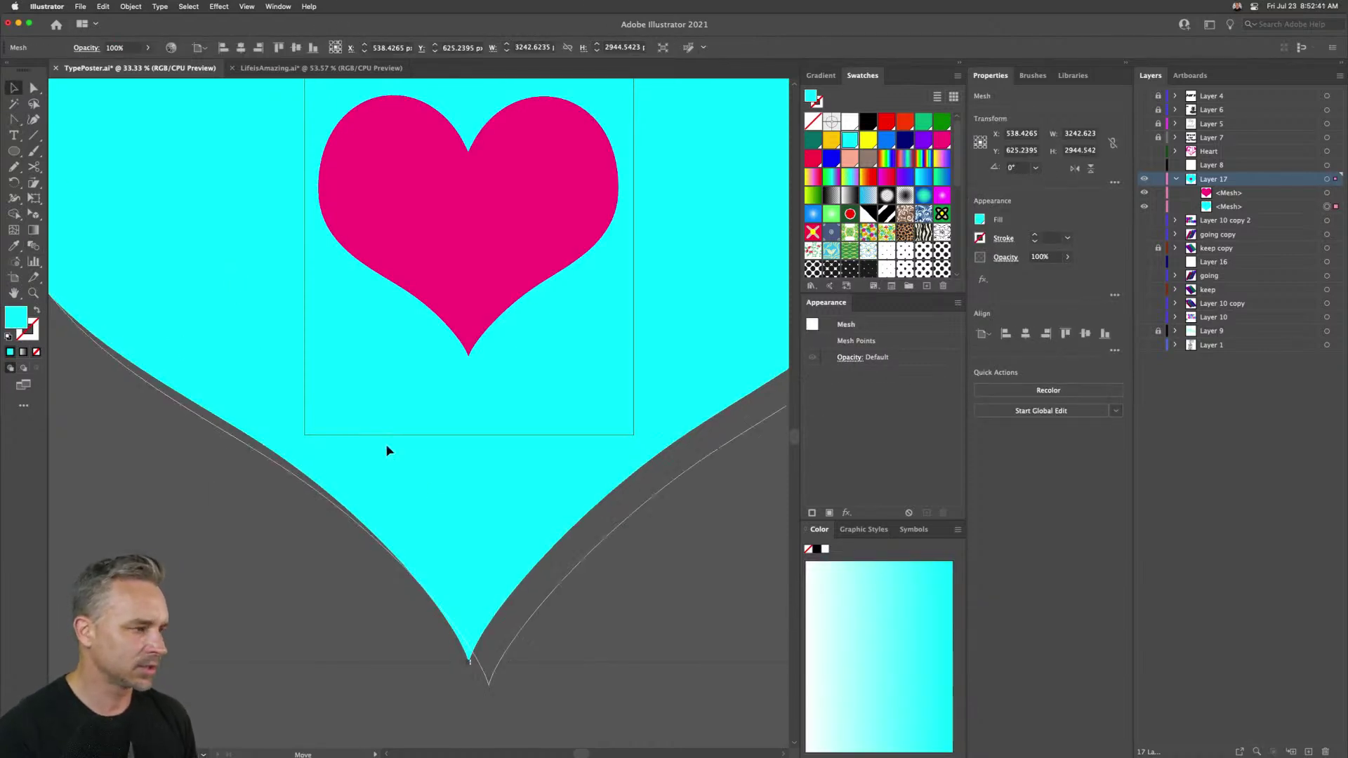
drag(279, 349, 590, 599)
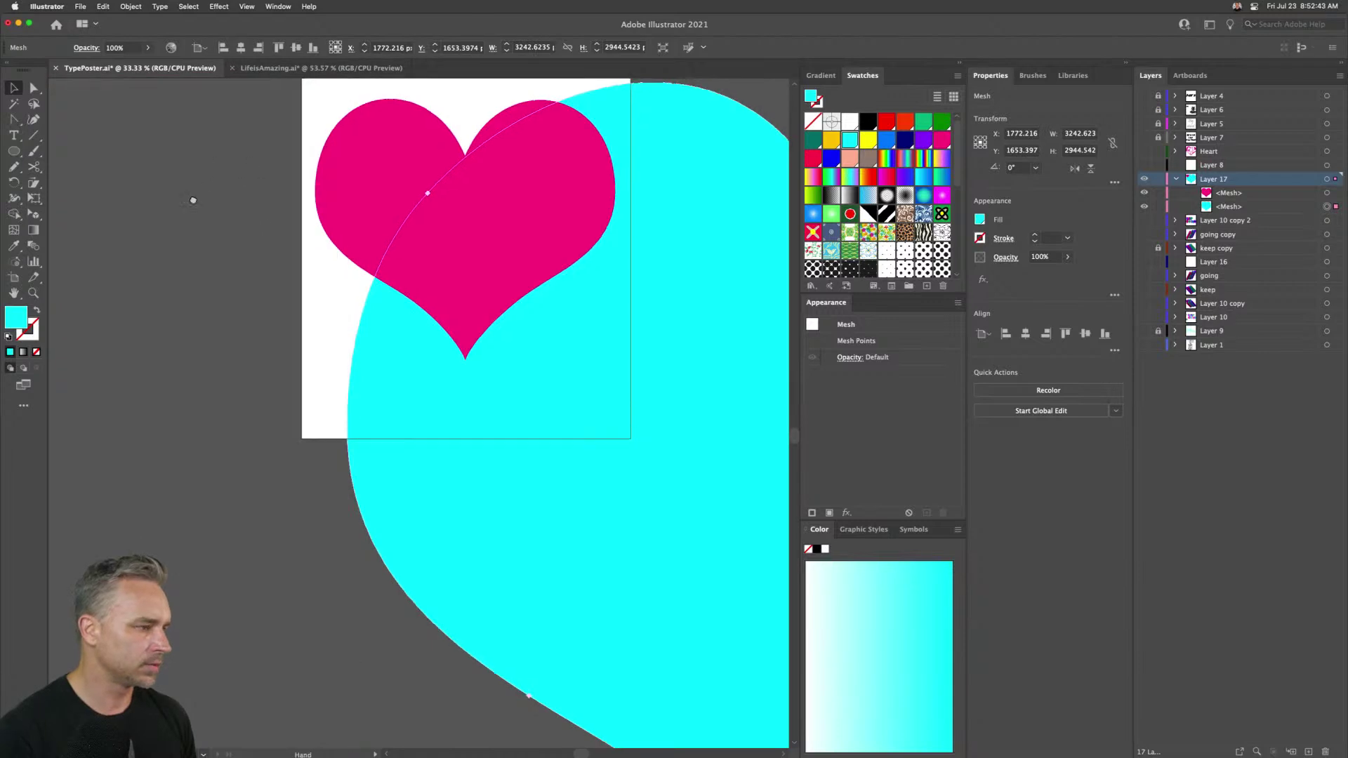
scroll(216, 174, up, 4)
scroll(217, 174, right, 4)
drag(151, 131, 419, 445)
click(83, 271)
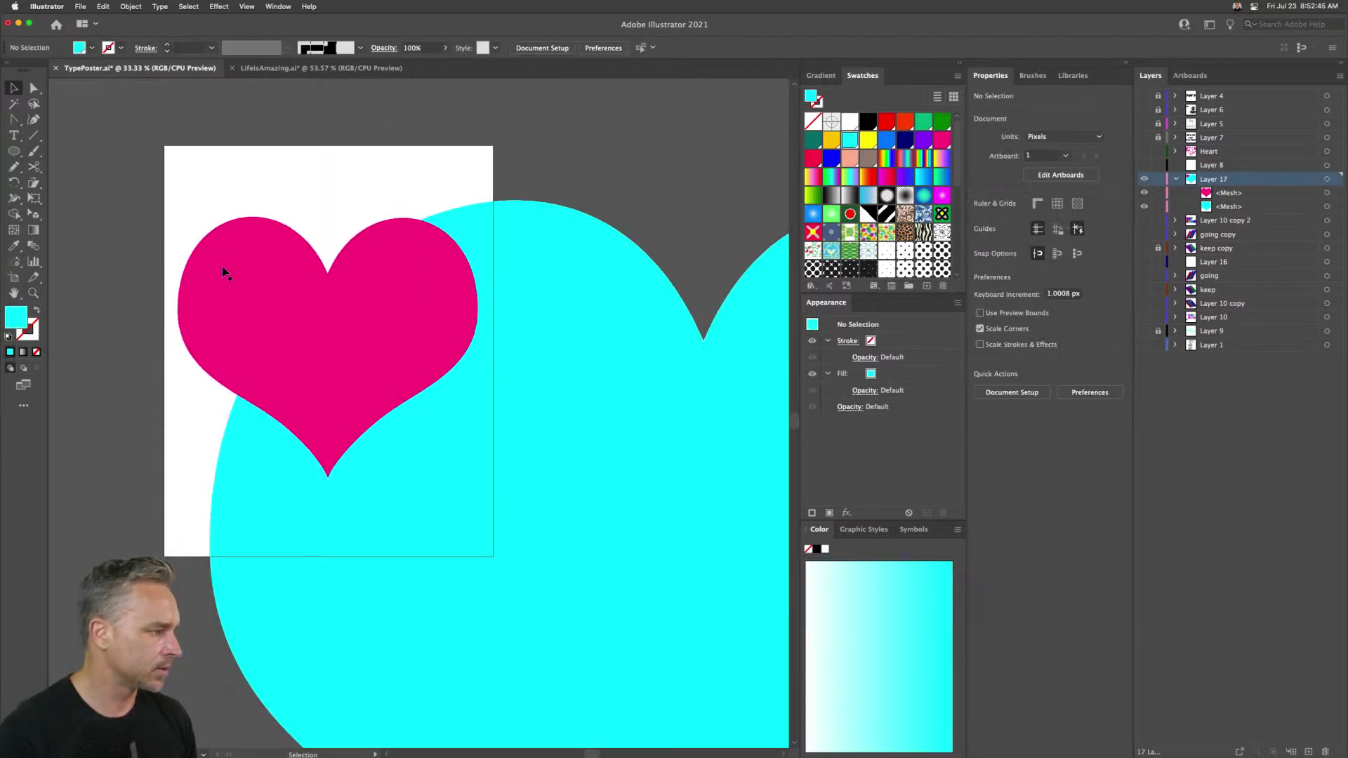
- Select both hearts and try to blend them from matching anchor points on their upper right curves
click(225, 271)
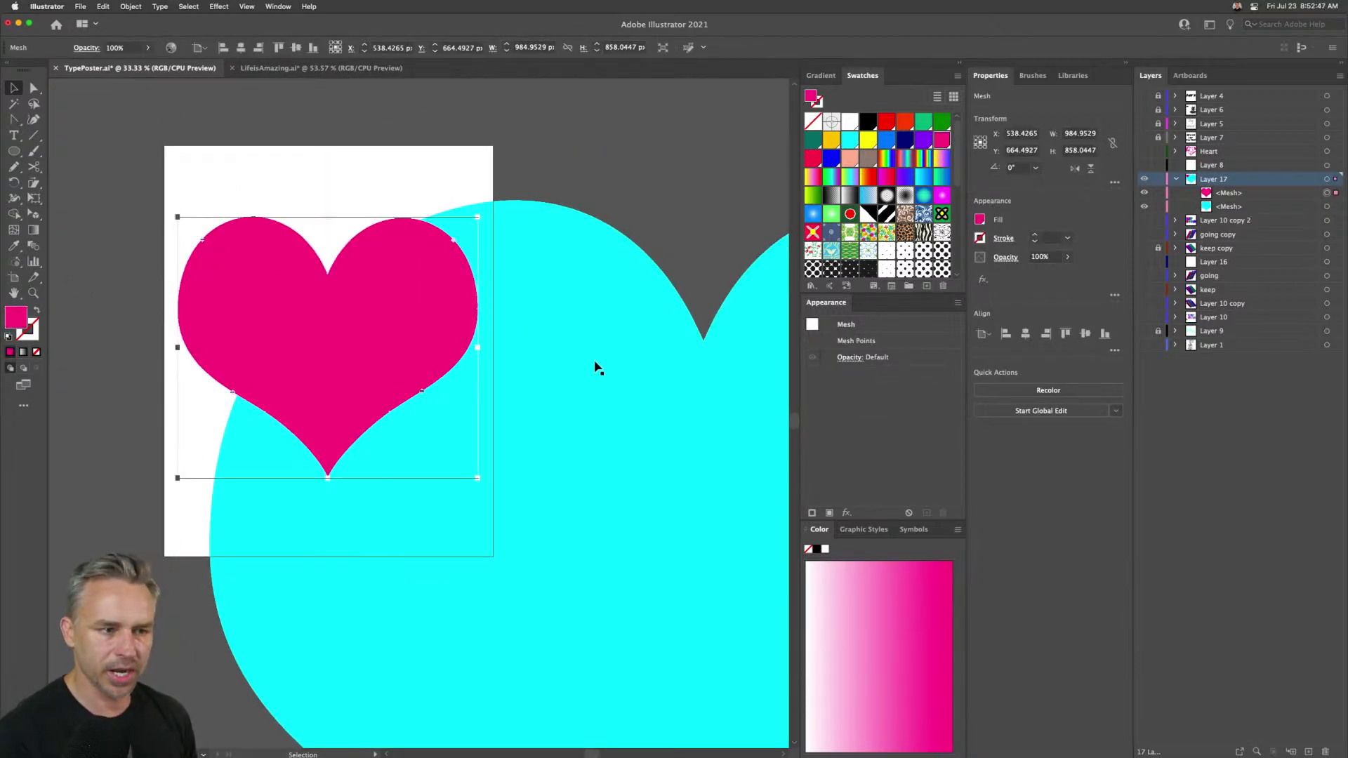
right_click(250, 286)
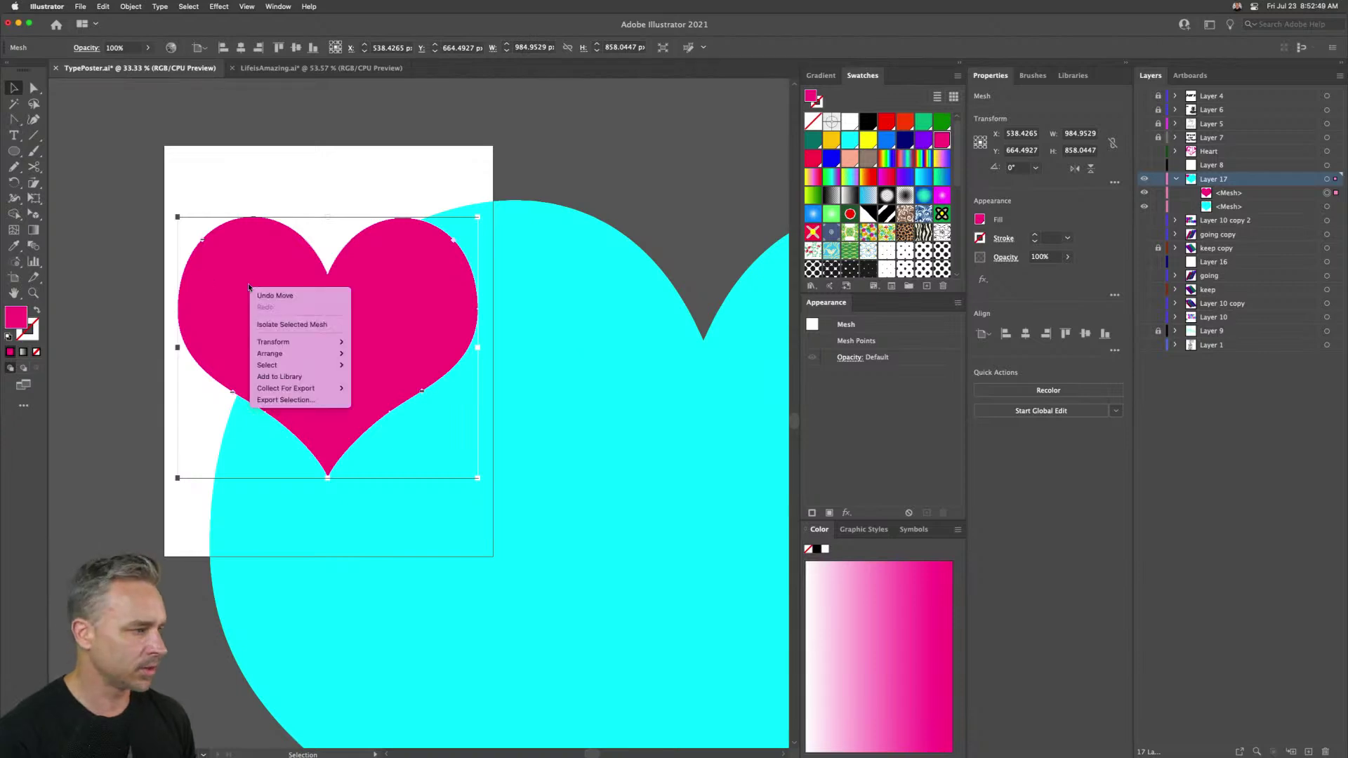
click(265, 202)
click(557, 321)
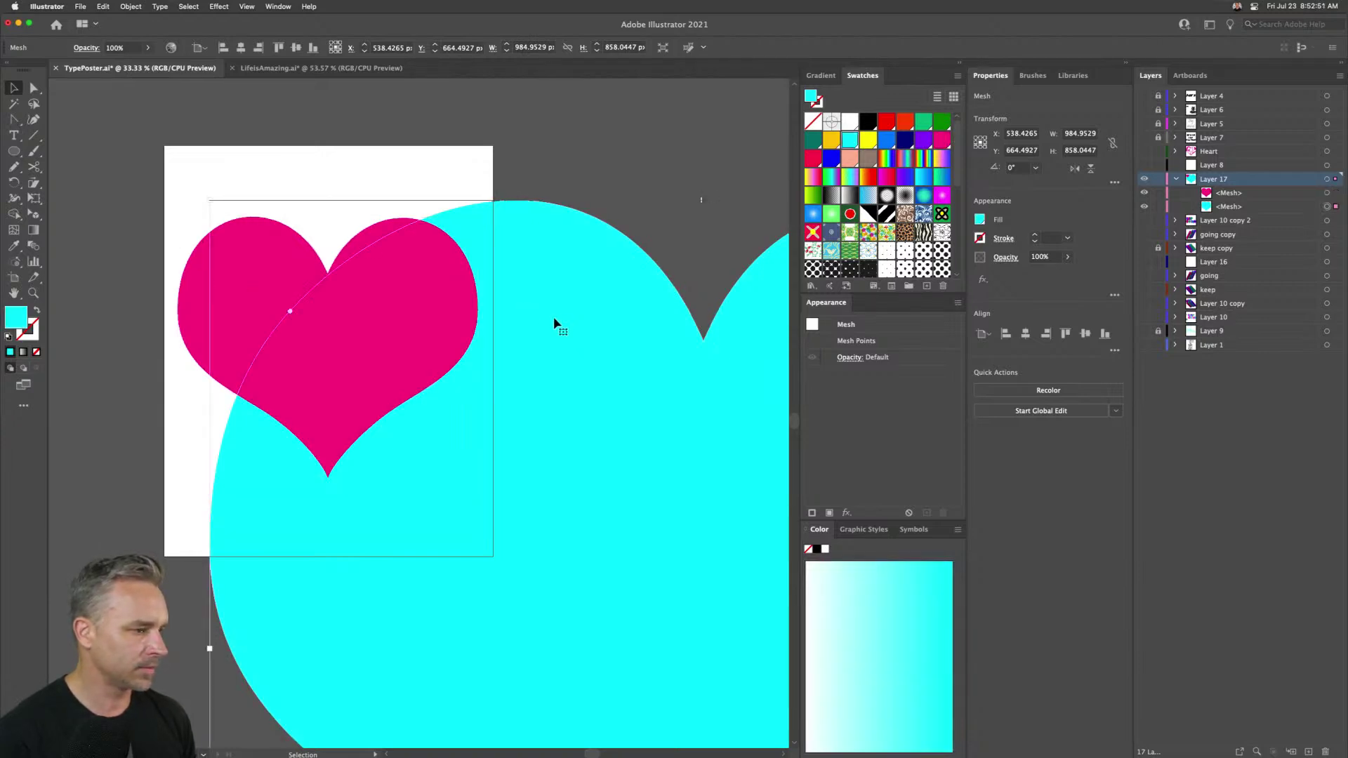
click(393, 281)
drag(116, 136, 530, 385)
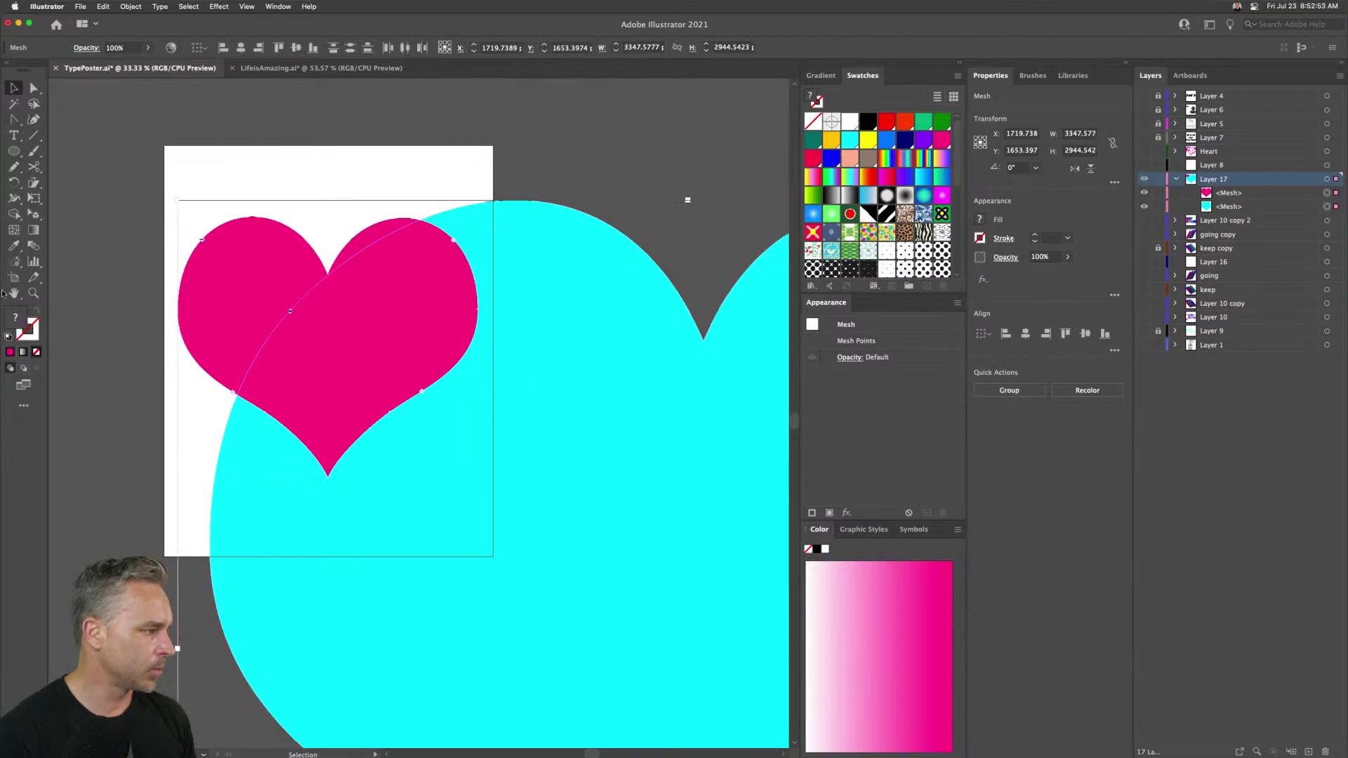
click(31, 248)
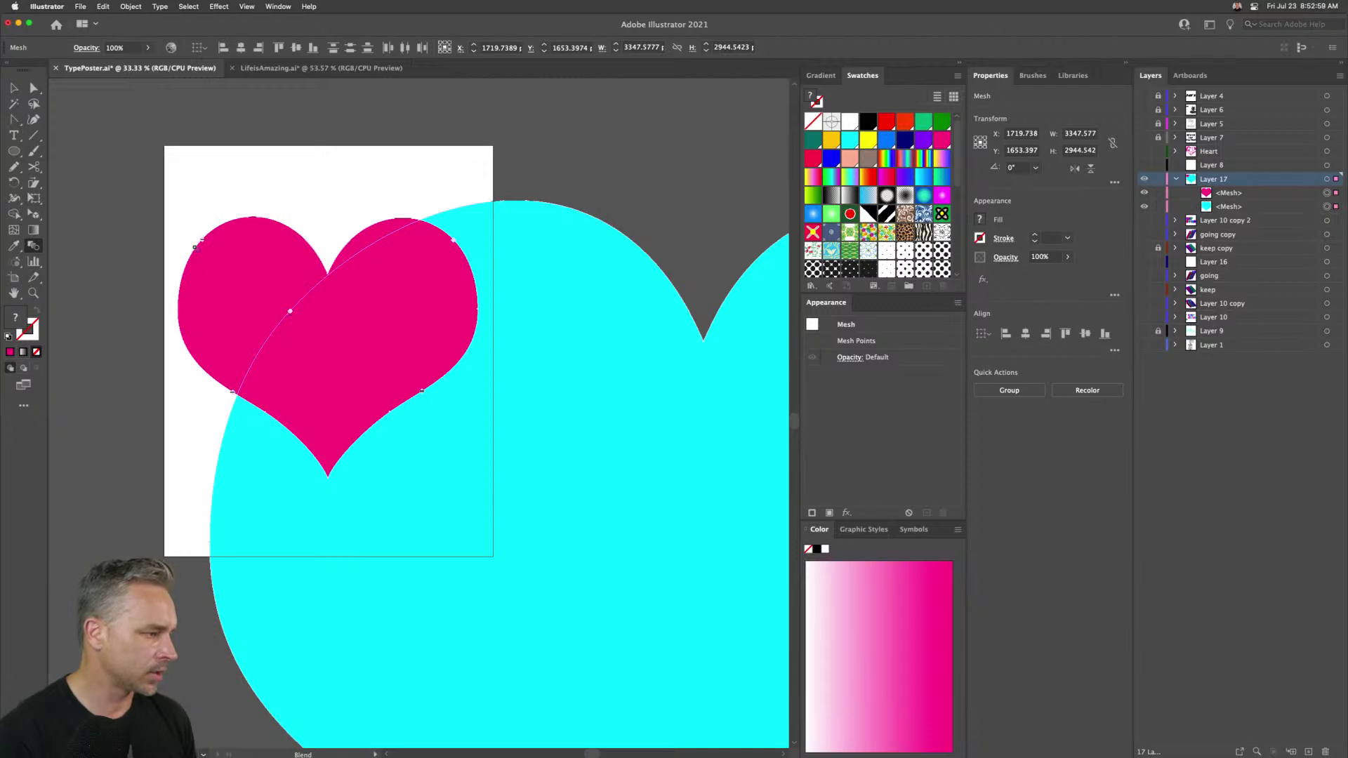
drag(341, 265, 125, 289)
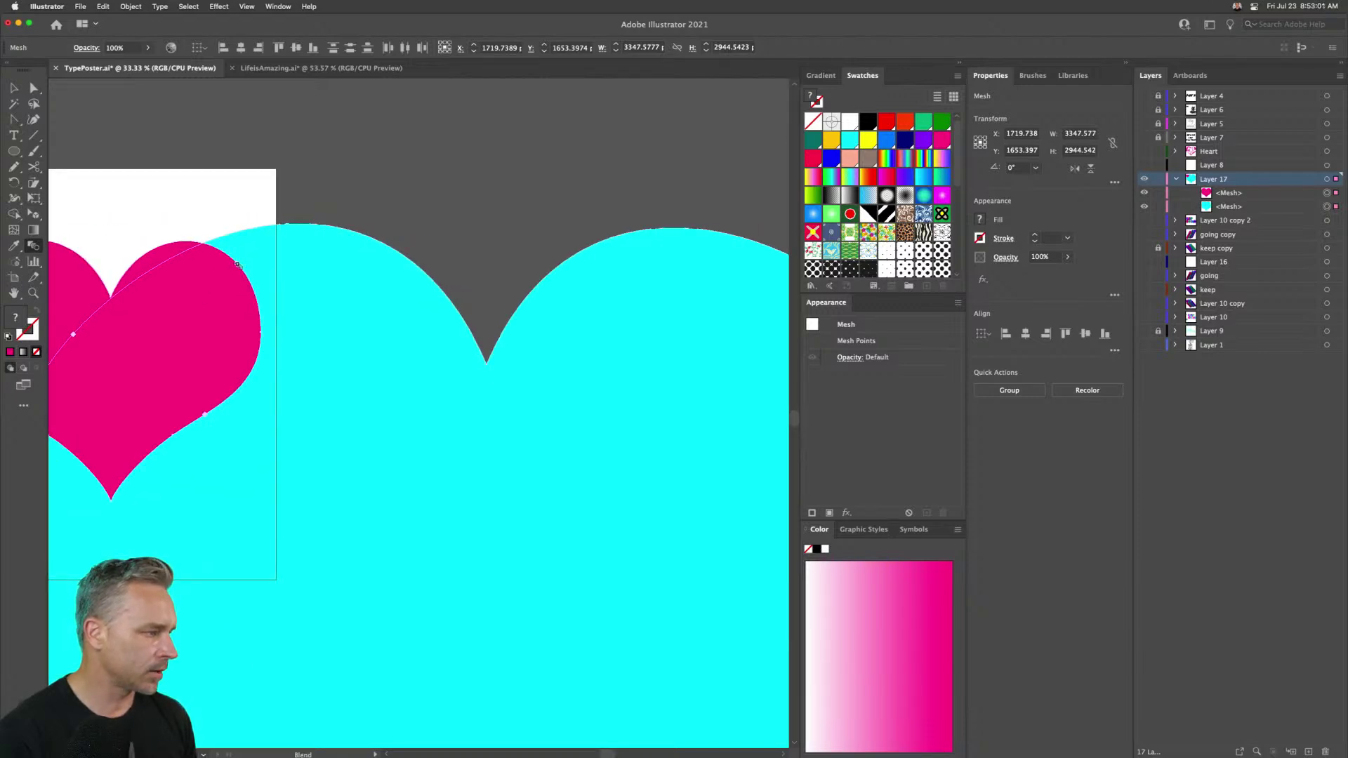
scroll(235, 264, right, 10)
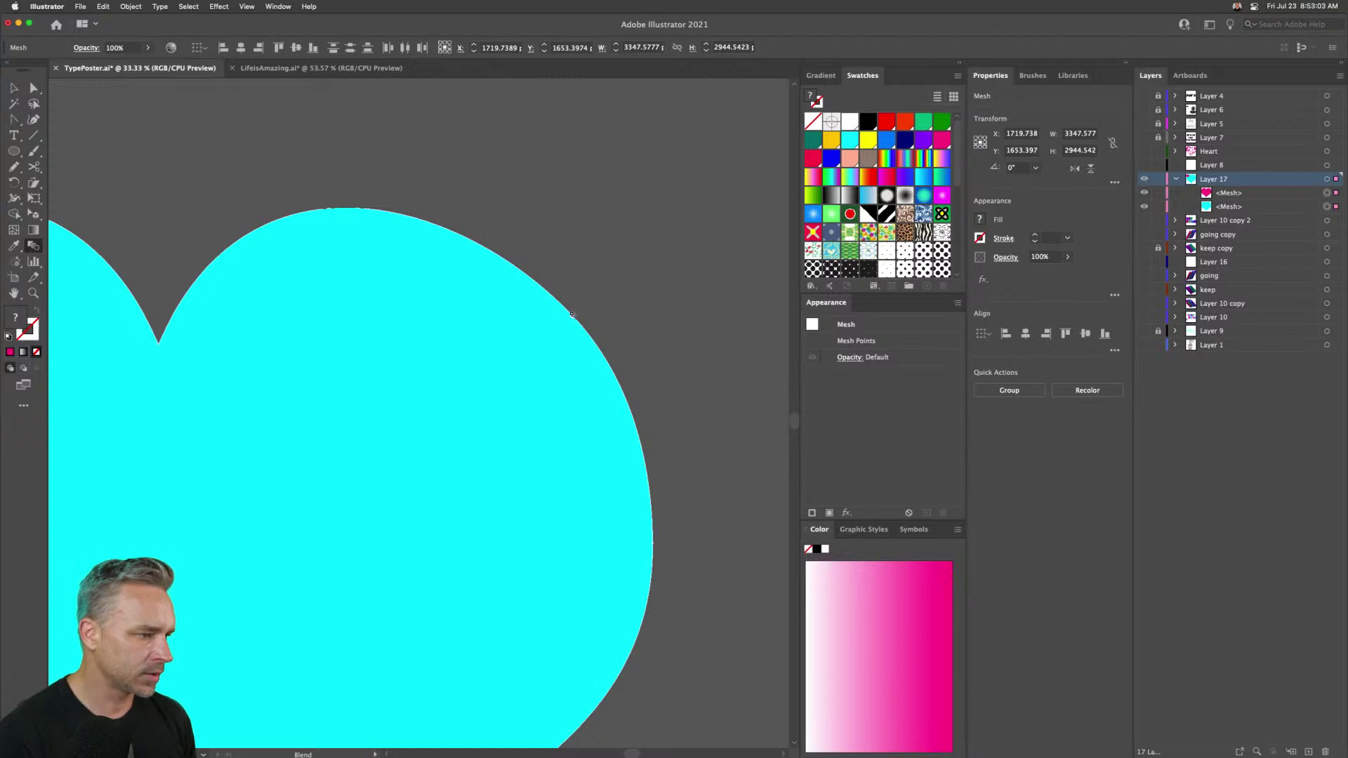
- Move the magenta heart off the artboard to about X -701.1, Y -238.7 px and shift the cyan heart up and right
click(9, 90)
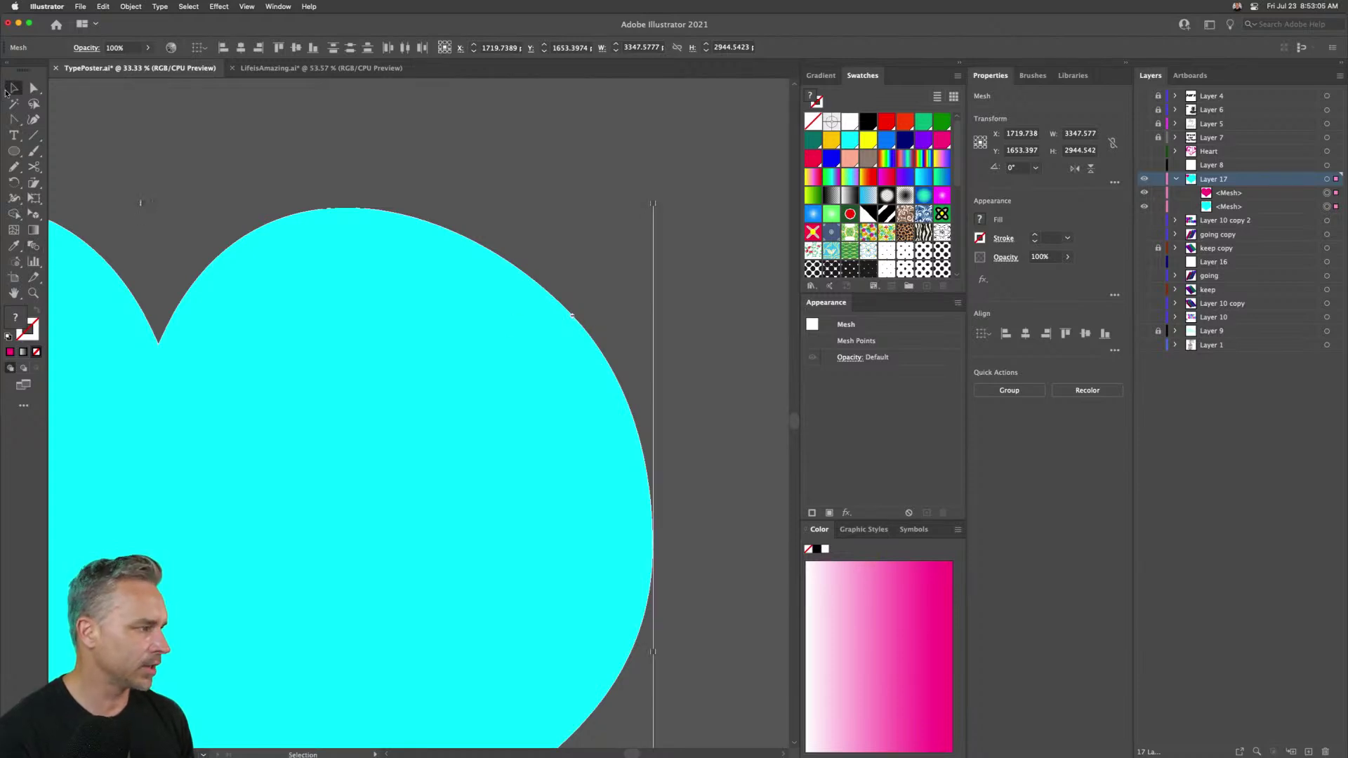
key(super+minus)
key(super+minus)
key(super+minus)
click(240, 271)
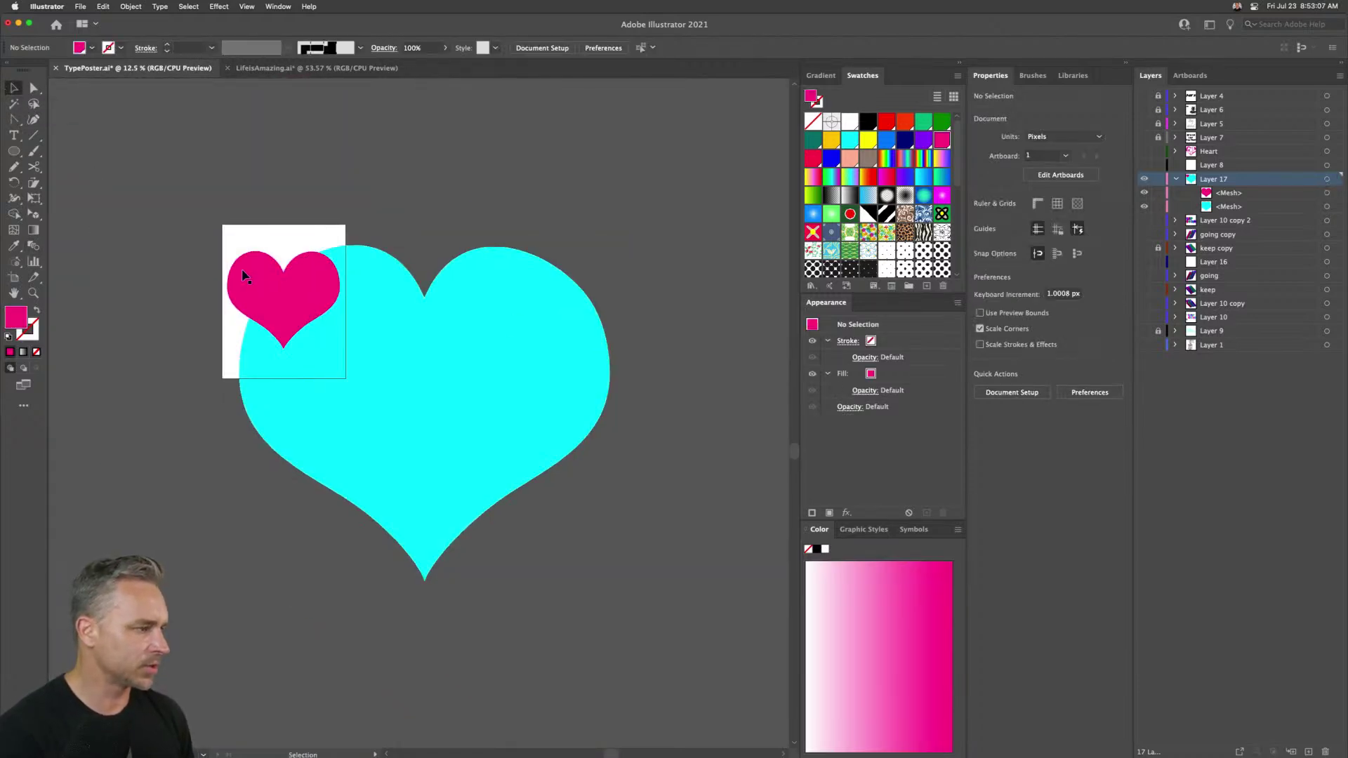
drag(271, 292, 129, 194)
drag(411, 373, 465, 292)
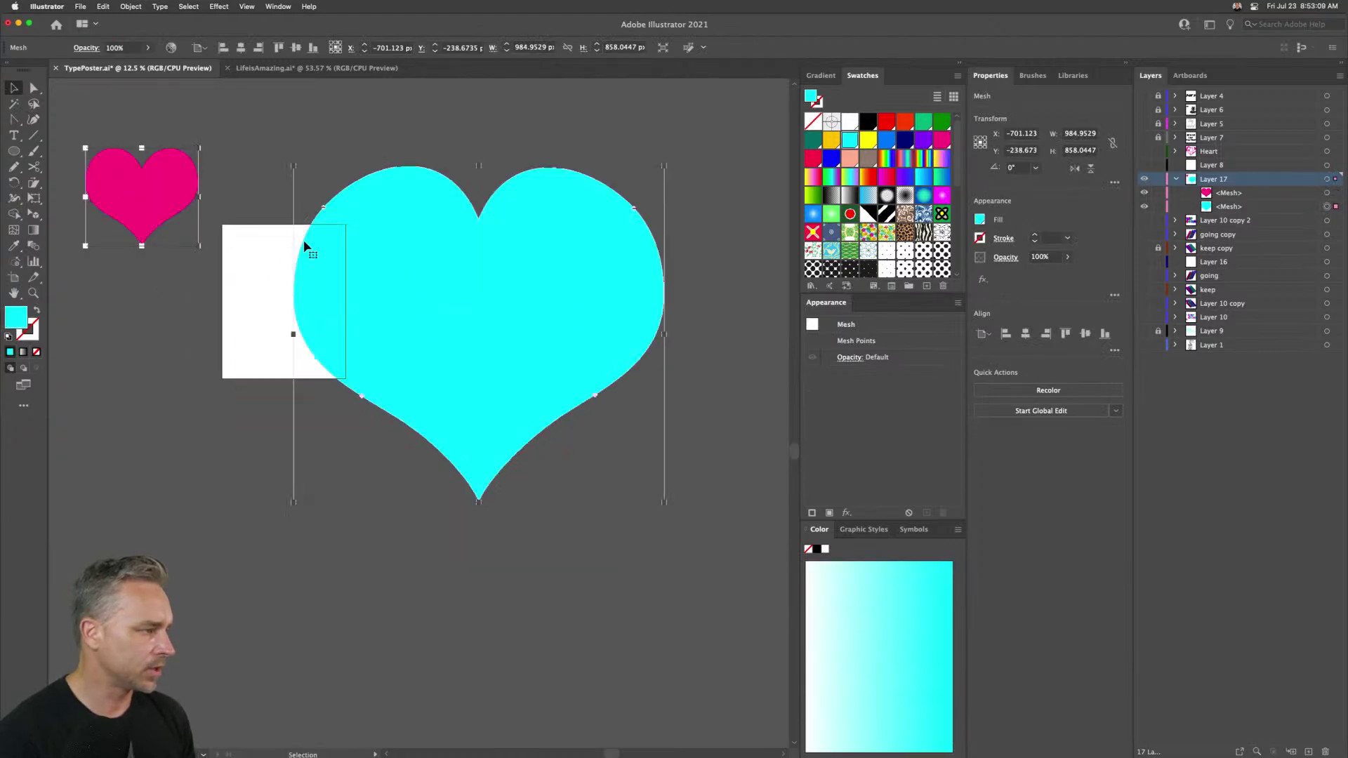
- Move the magenta heart down beside the artboard to about X -710.3, Y 434.1 px
drag(317, 187, 418, 270)
drag(267, 272, 267, 349)
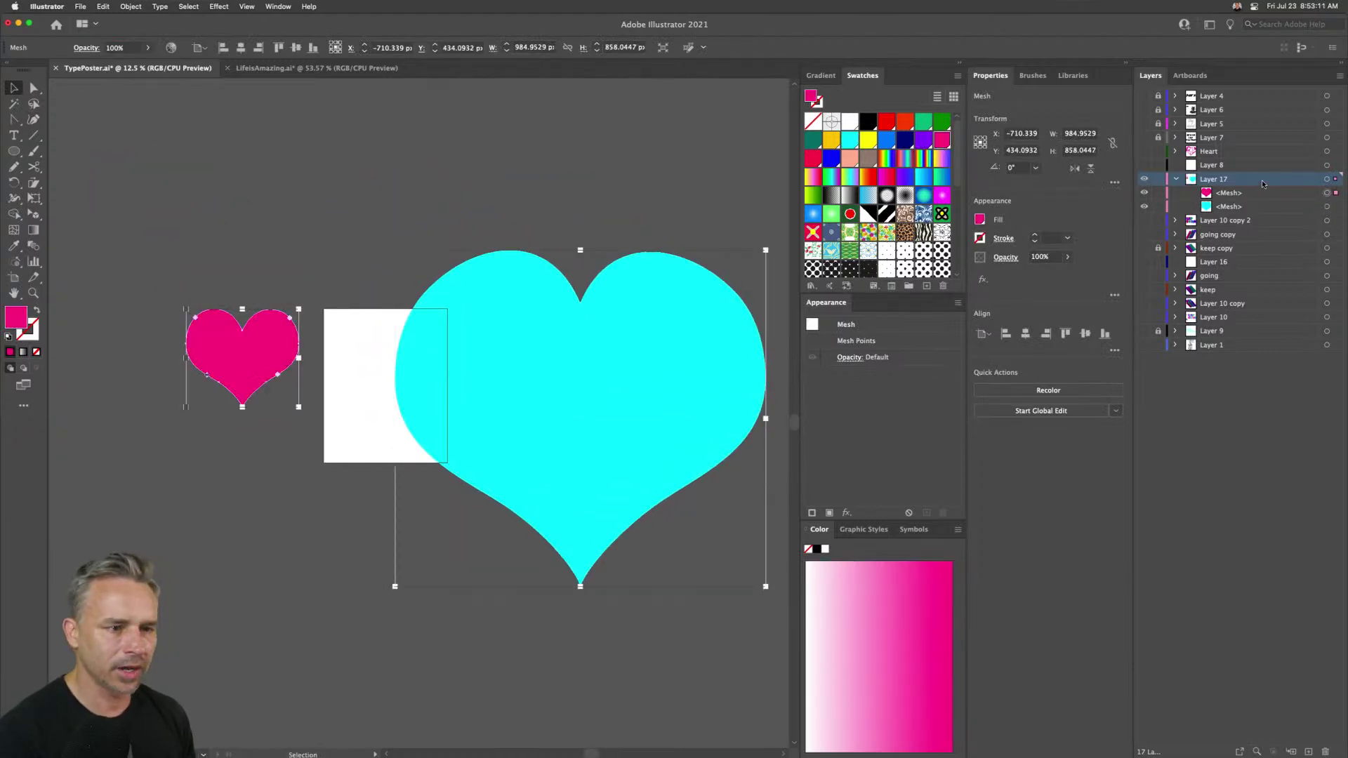
- Set Layer 17's colour to Medium Blue in its layer options
double_click(1270, 182)
click(418, 236)
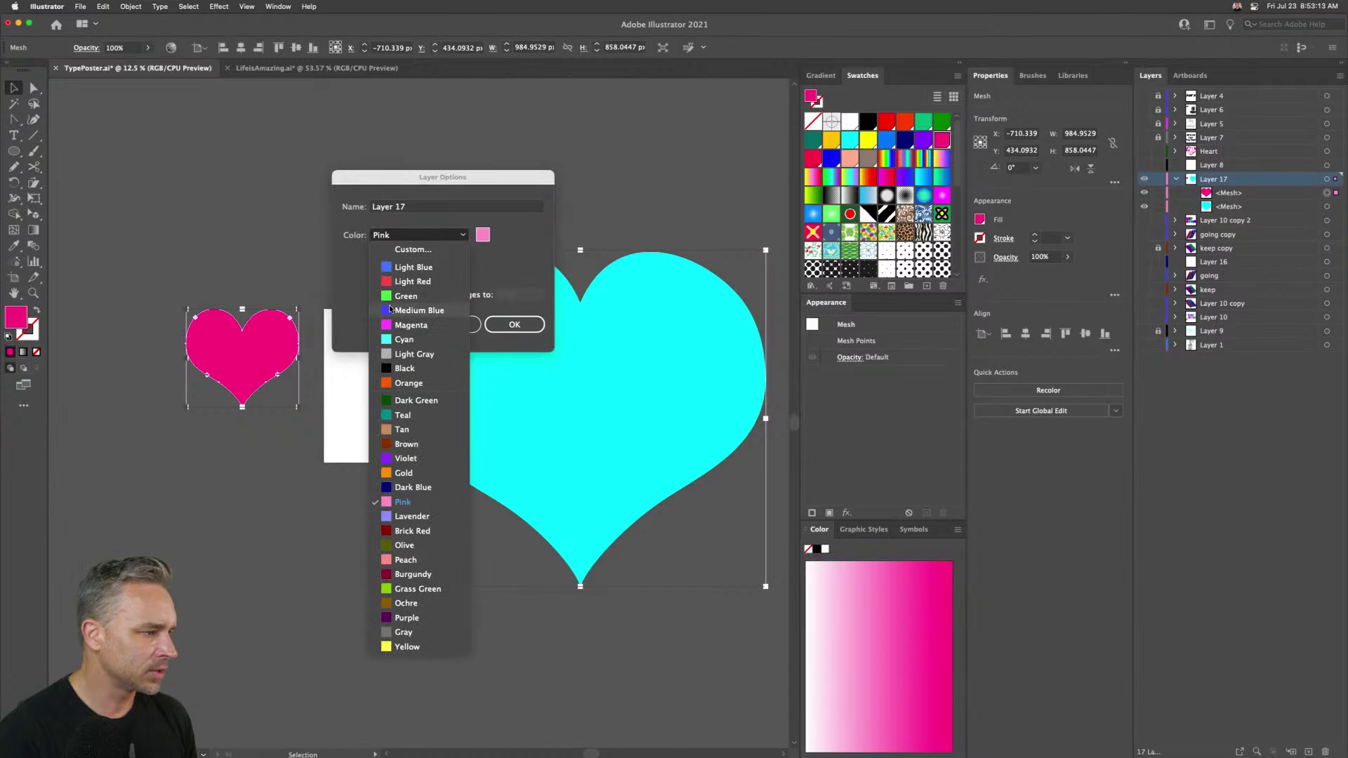
click(428, 310)
click(515, 324)
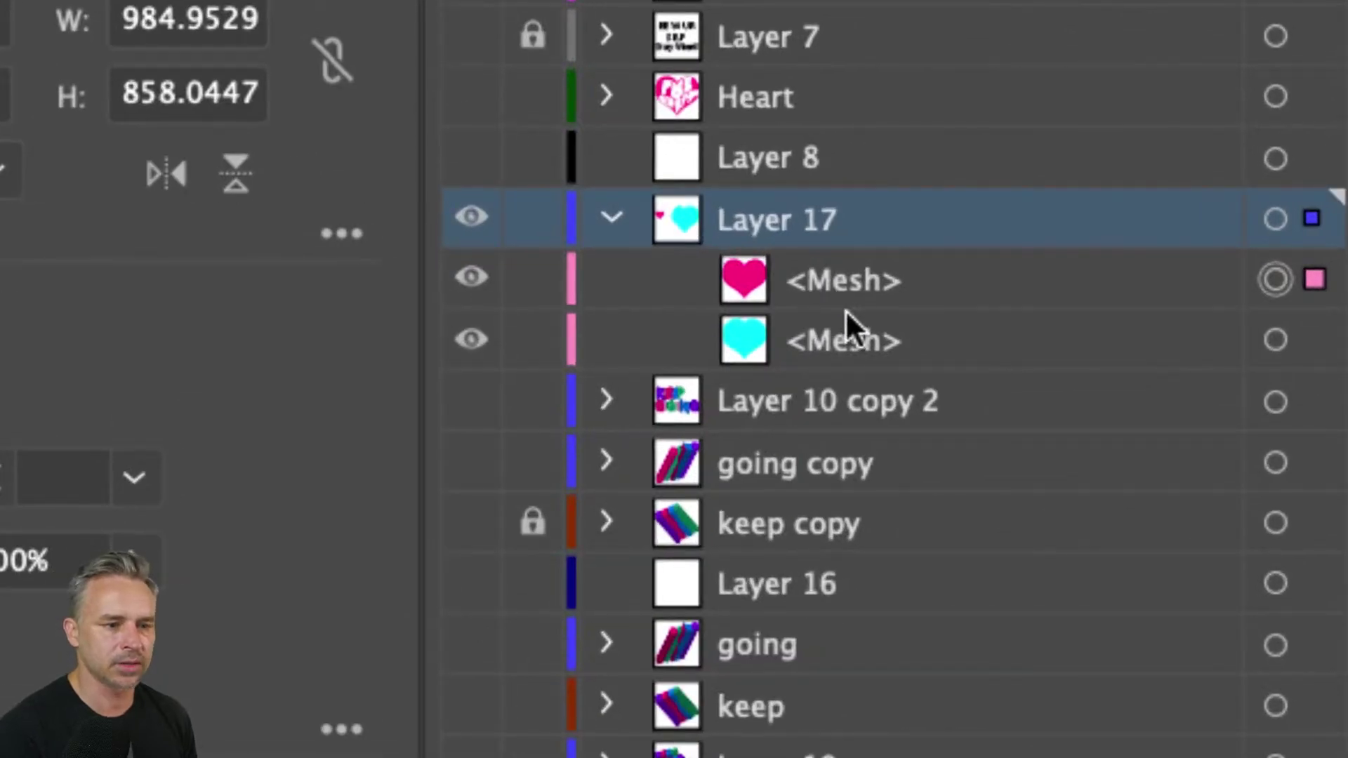
- Examine the two mesh entries under Layer 17 and the object and edit commands available for the magenta heart
click(829, 287)
click(848, 336)
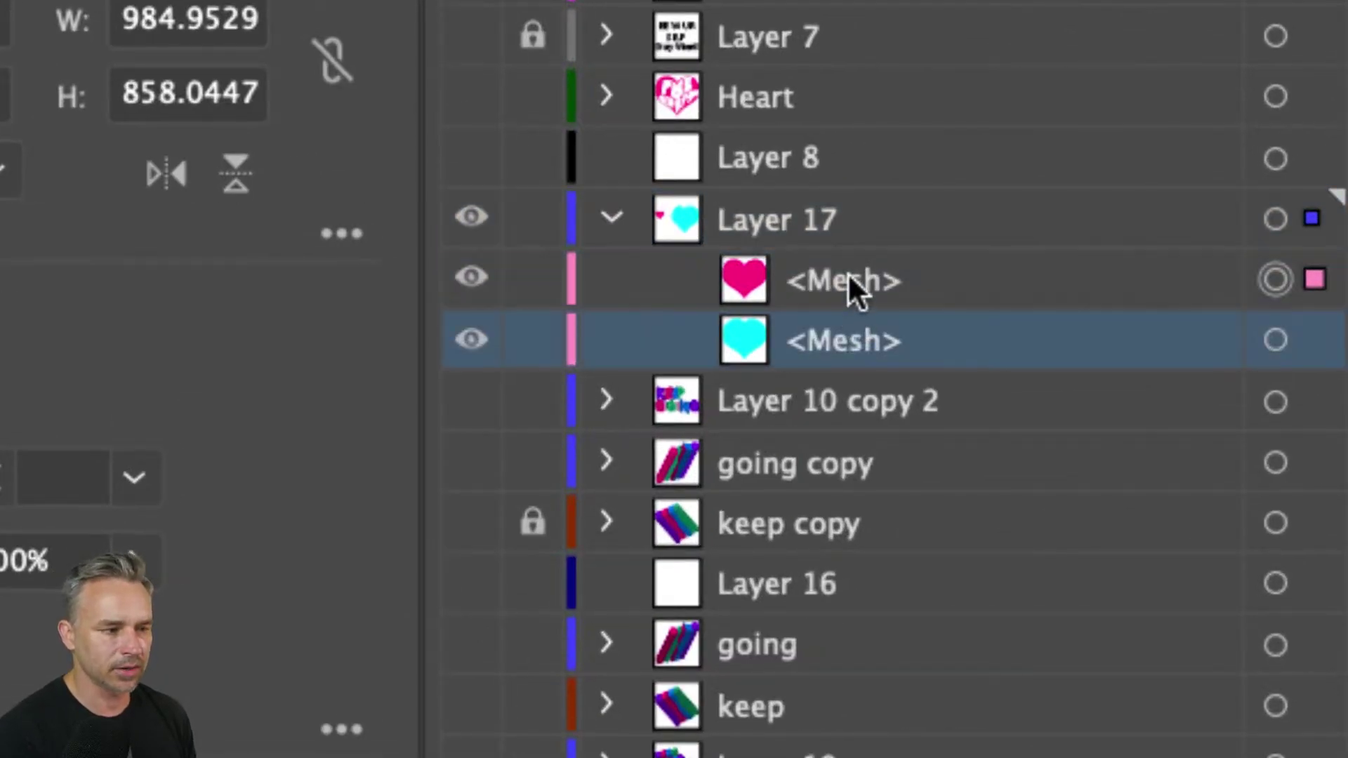
click(849, 281)
click(197, 236)
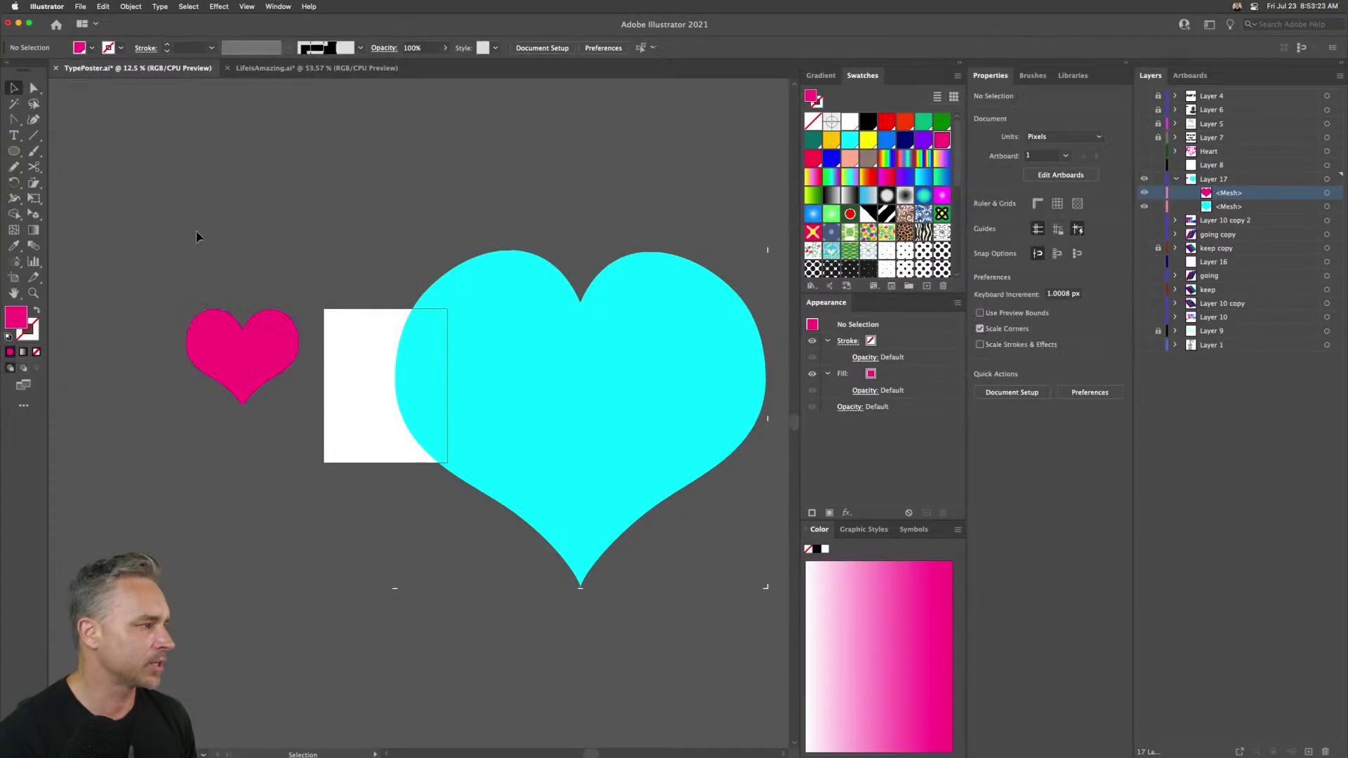
click(214, 332)
click(131, 7)
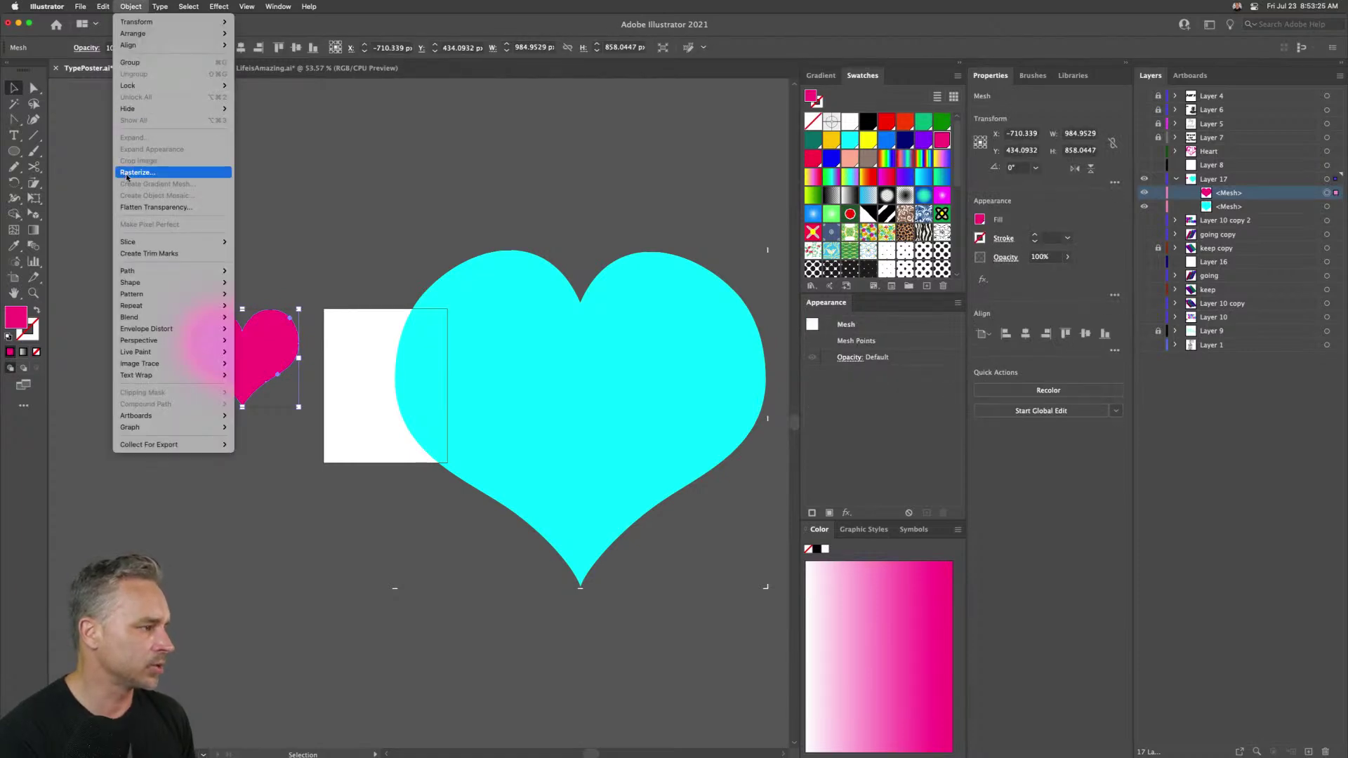
click(131, 6)
click(114, 5)
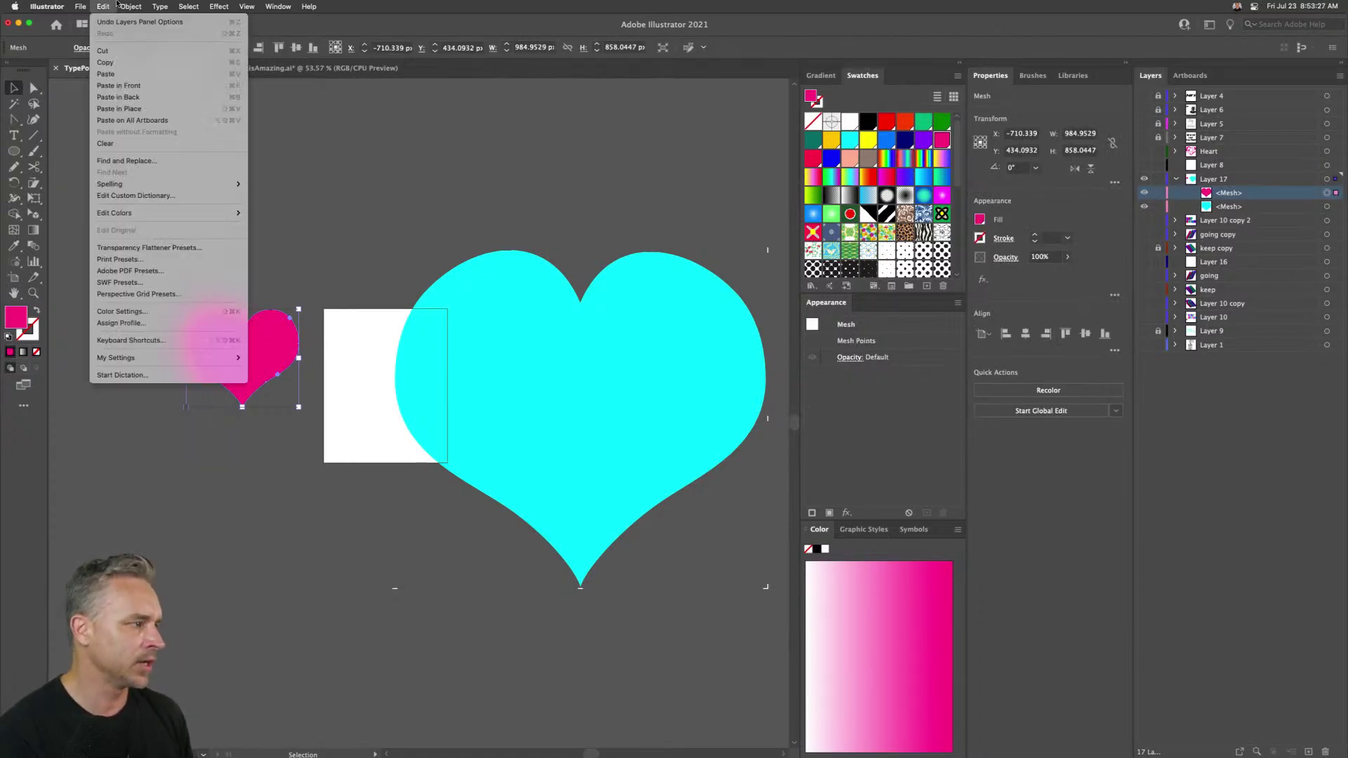
click(130, 6)
click(203, 241)
- Select both mesh hearts together and try the Blend tool on them
drag(224, 232, 449, 420)
click(33, 246)
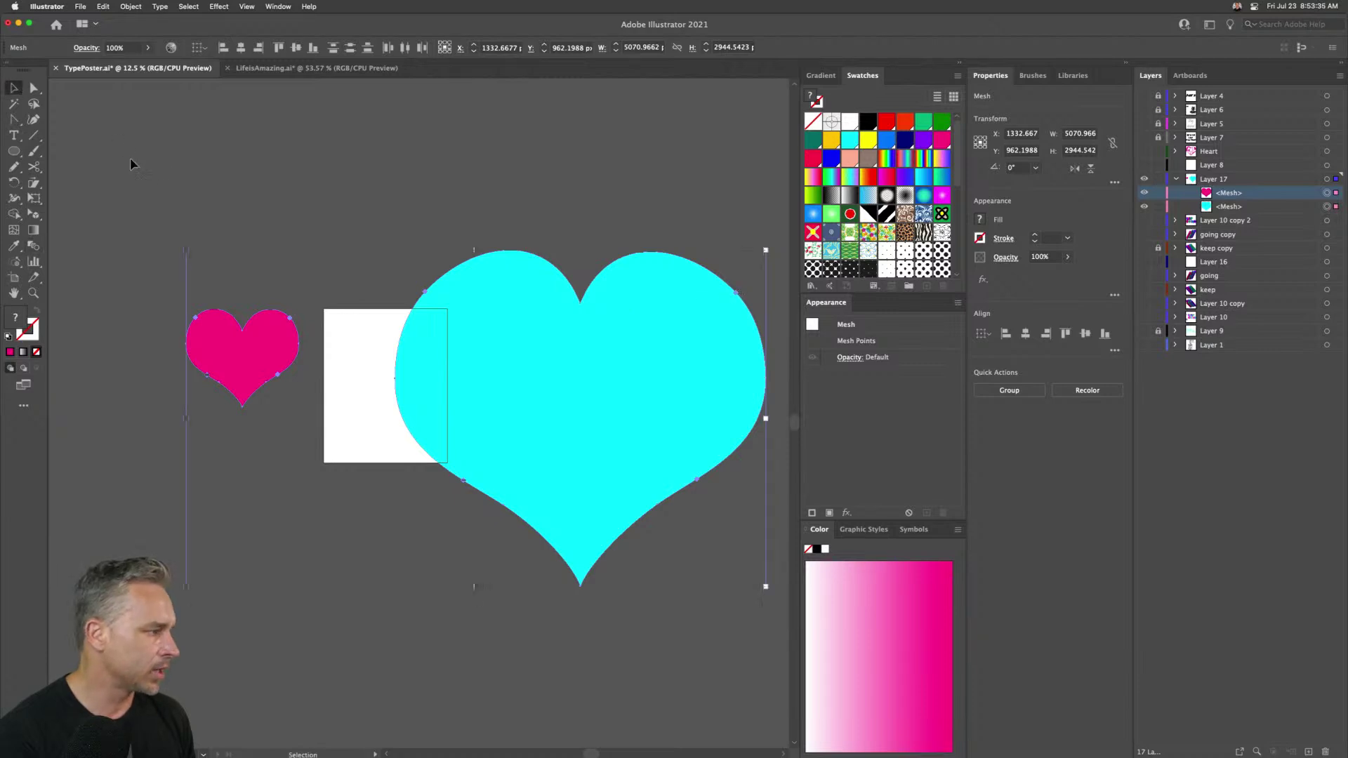
- Draw two magenta circles above the hearts, one about 442 px wide and a slightly larger one to its right
key(l)
drag(227, 150, 278, 198)
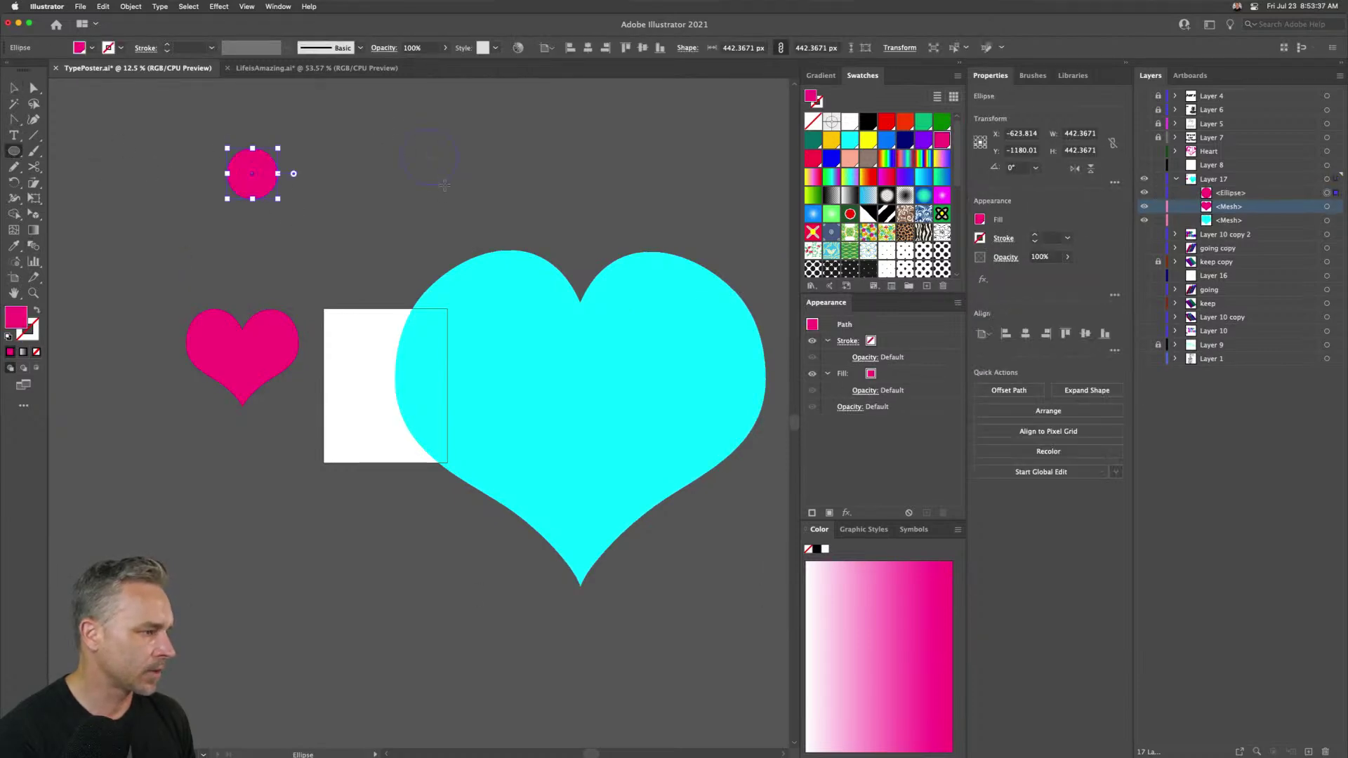
drag(402, 128, 463, 188)
- Select both magenta circles and blend them as a test of the Blend tool
click(12, 89)
drag(211, 122, 436, 210)
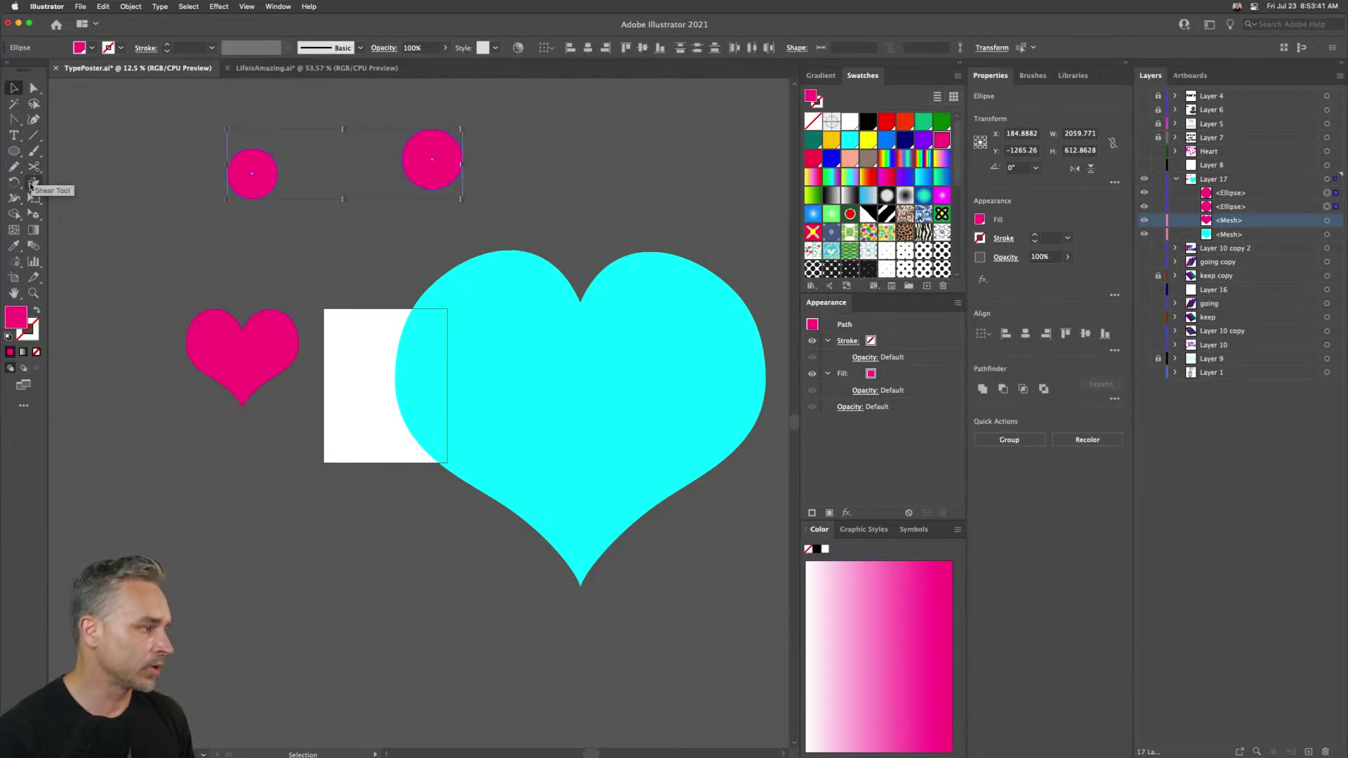
click(33, 246)
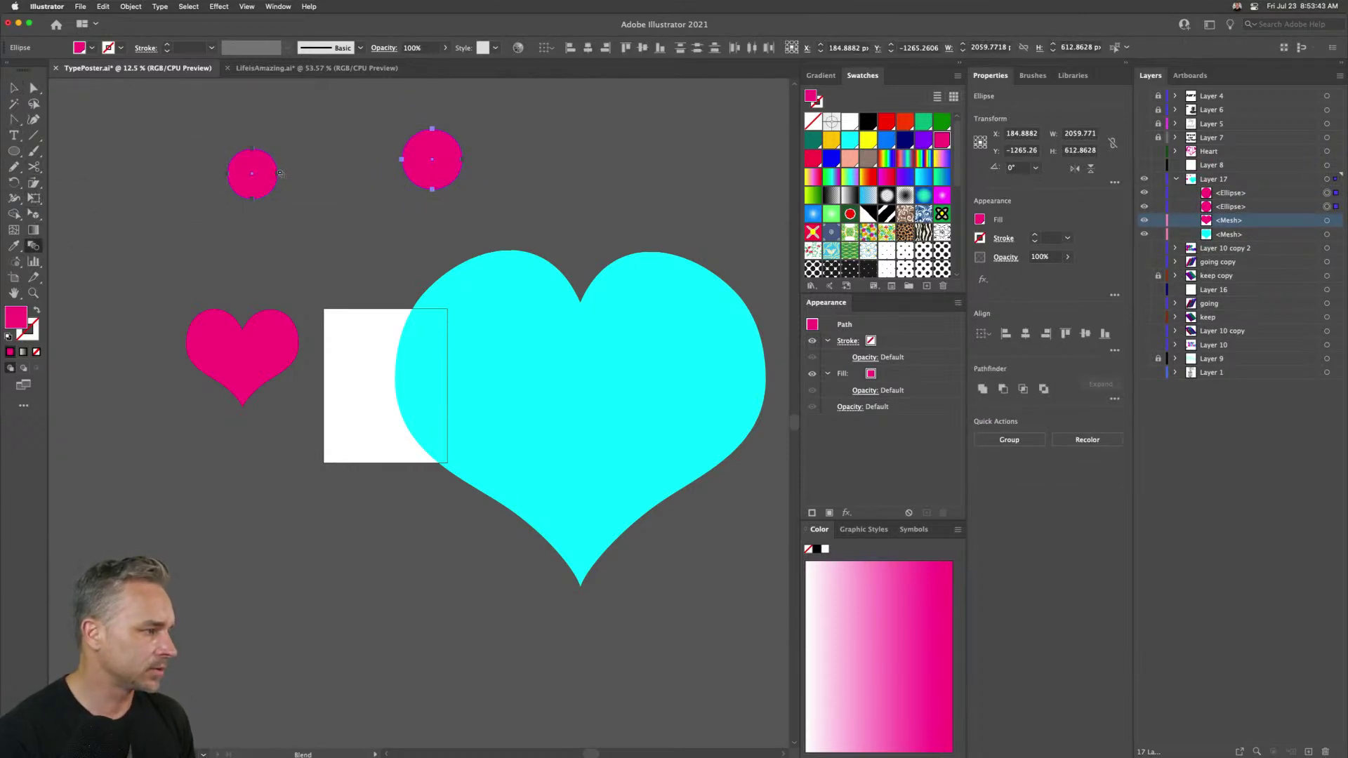
click(463, 161)
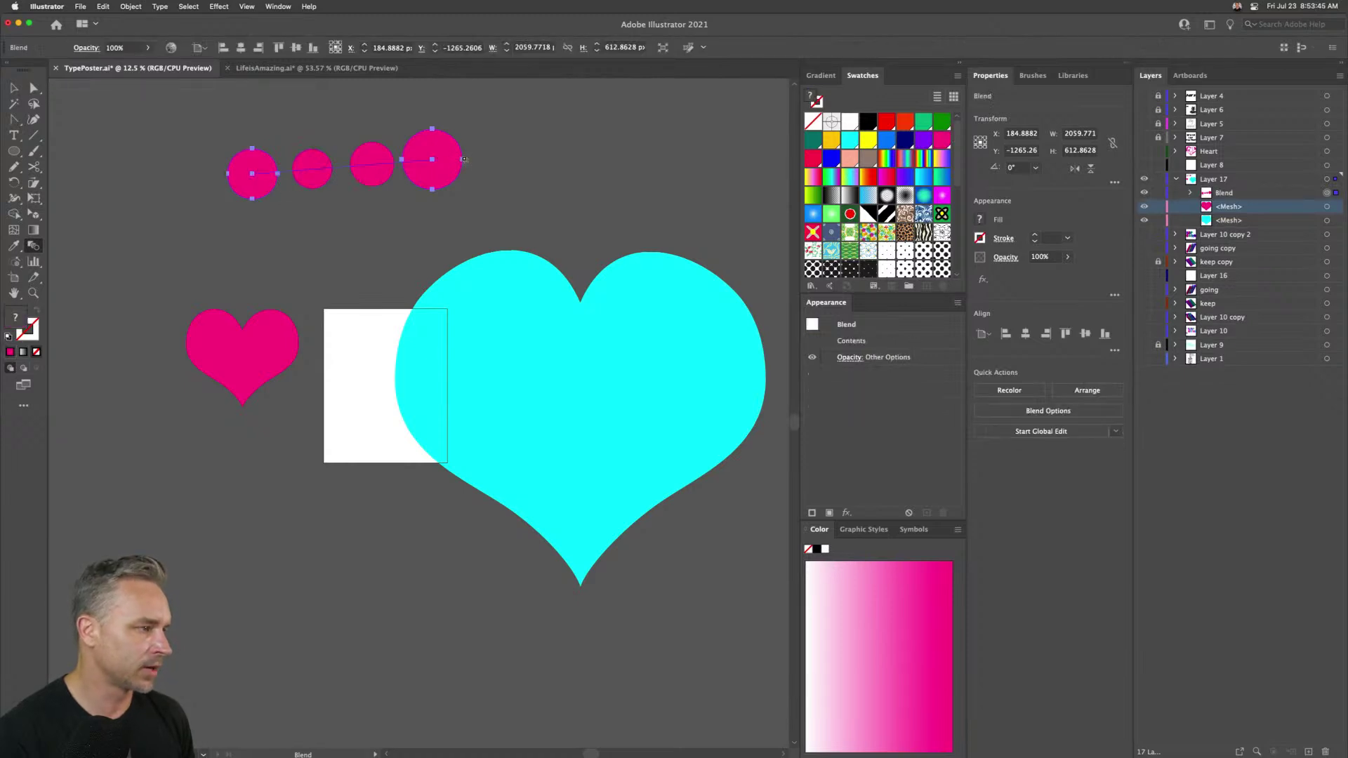
- Select the magenta and cyan hearts one at a time and examine which commands are offered for a mesh object
key(v)
click(237, 351)
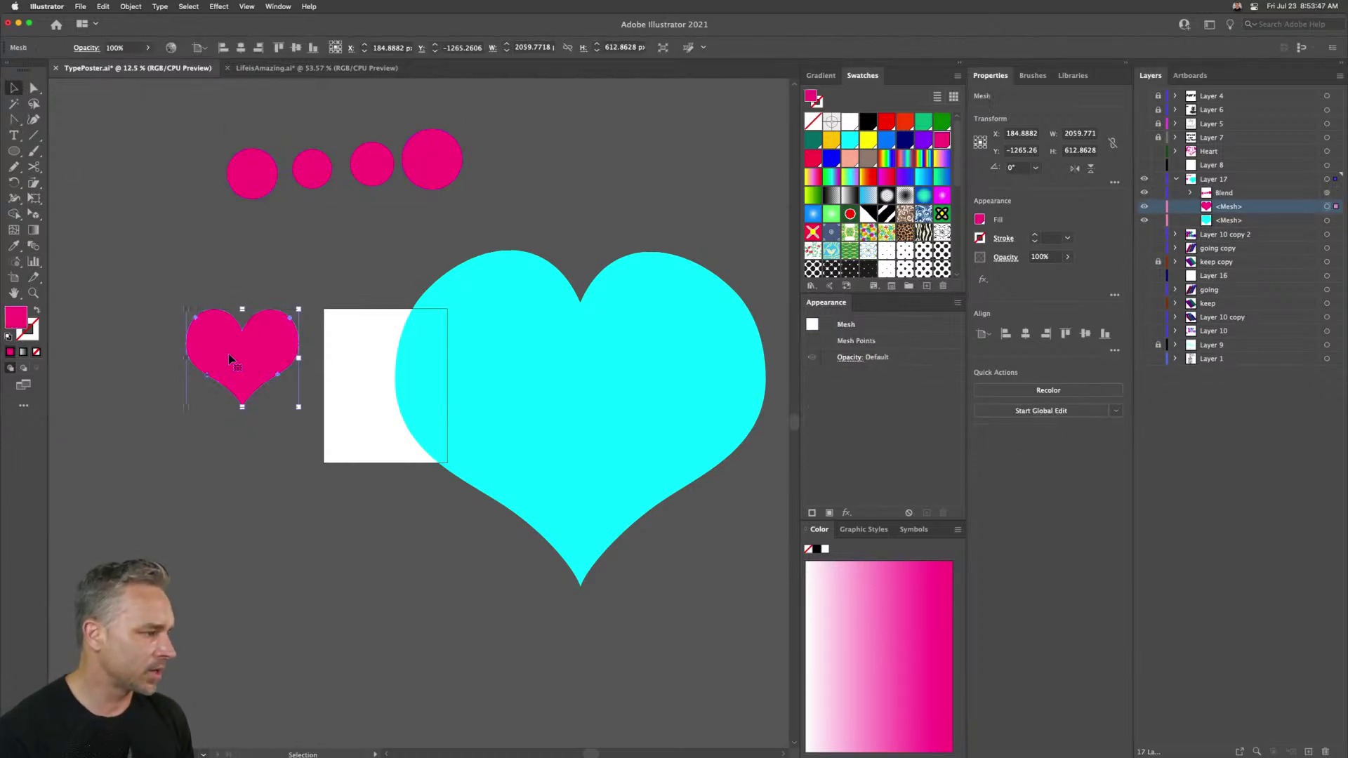
click(491, 358)
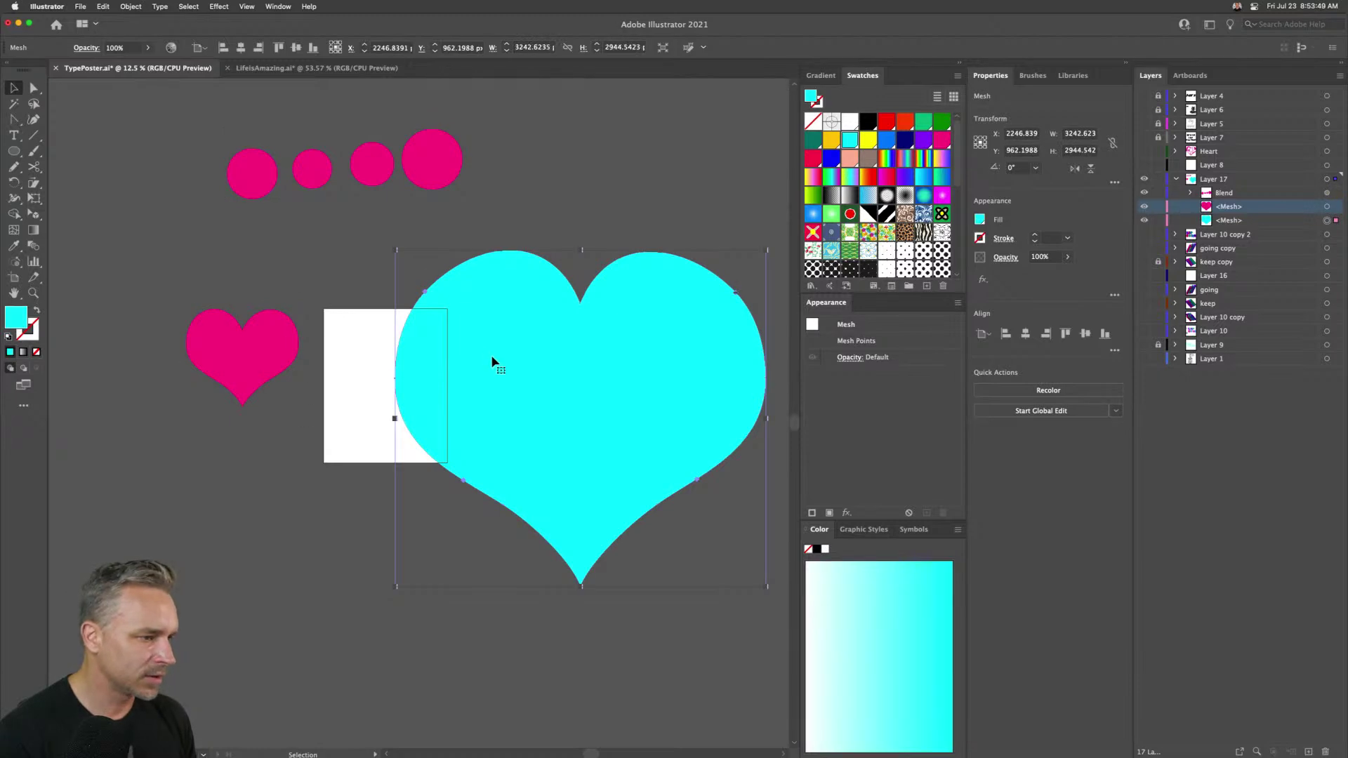
right_click(494, 359)
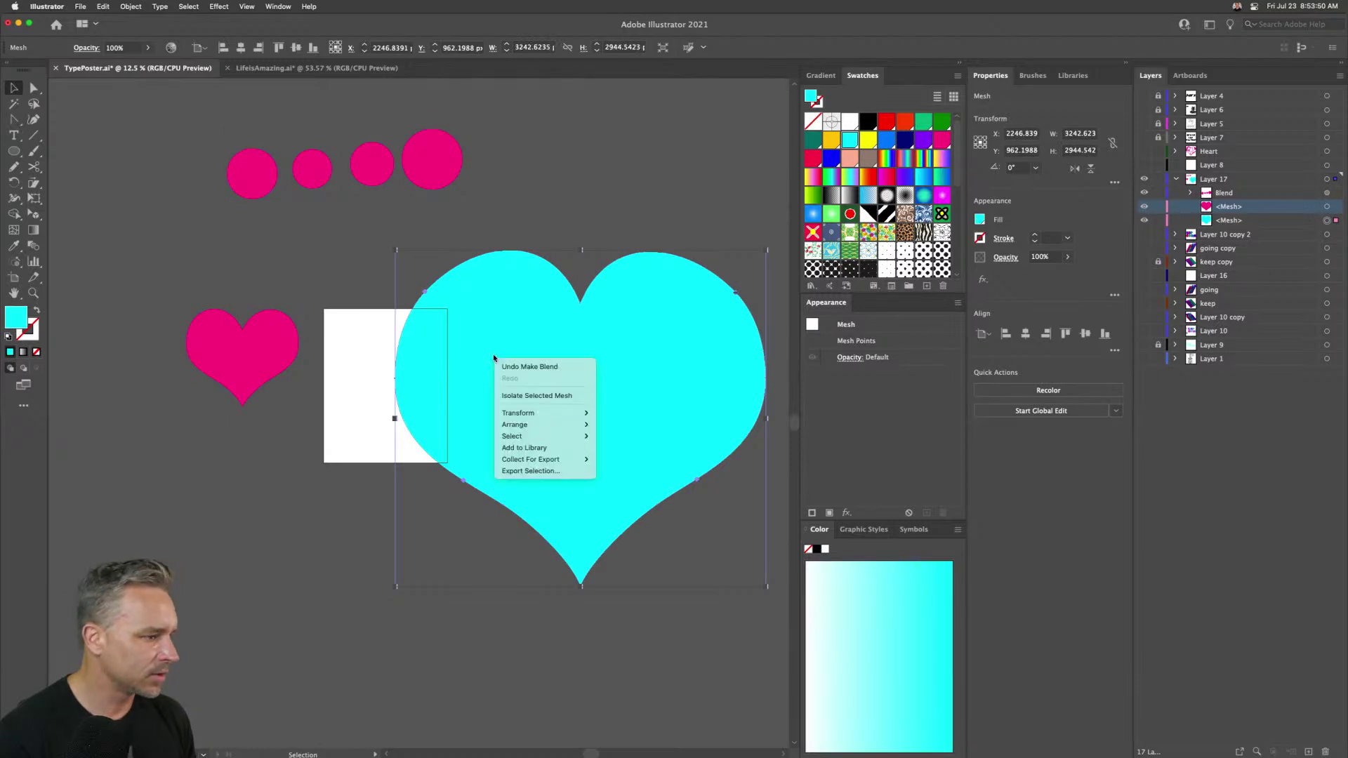
click(484, 311)
click(104, 6)
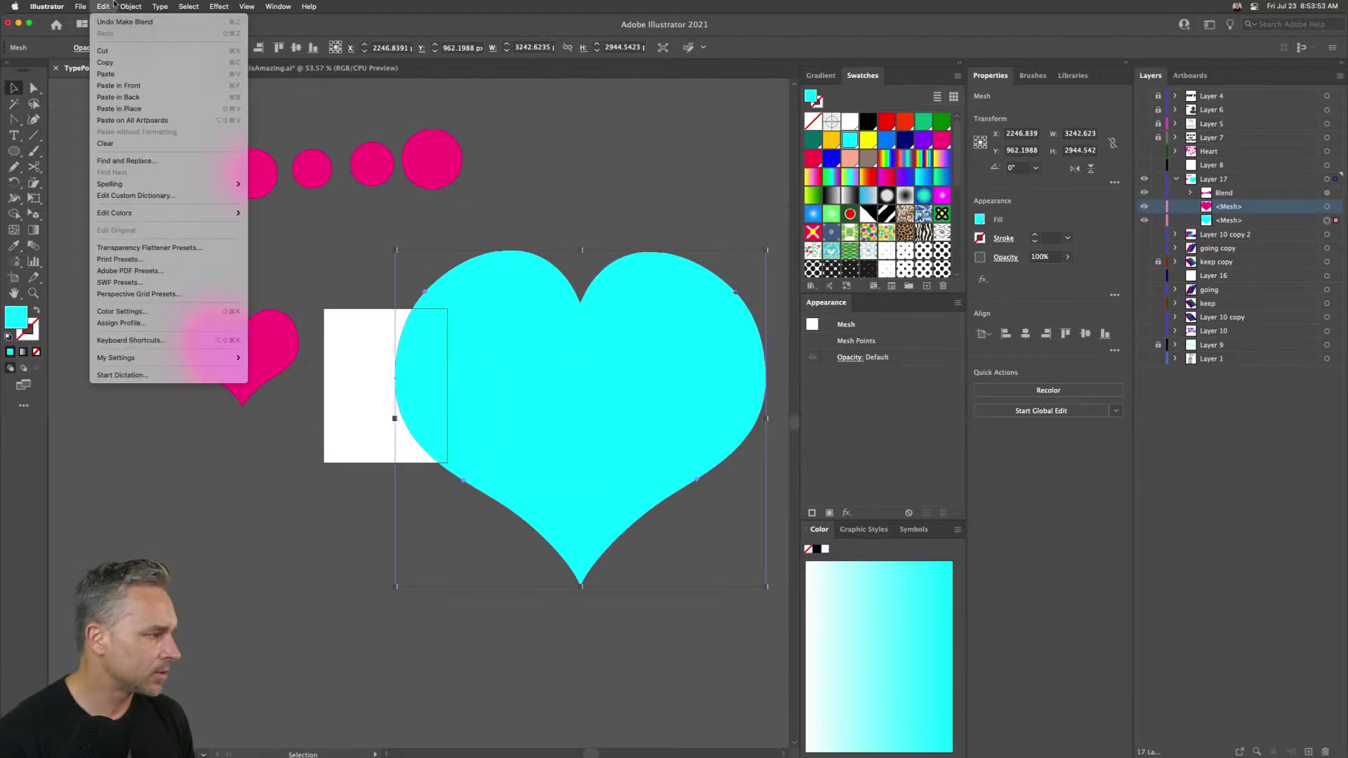
mouse_move(140, 4)
click(372, 328)
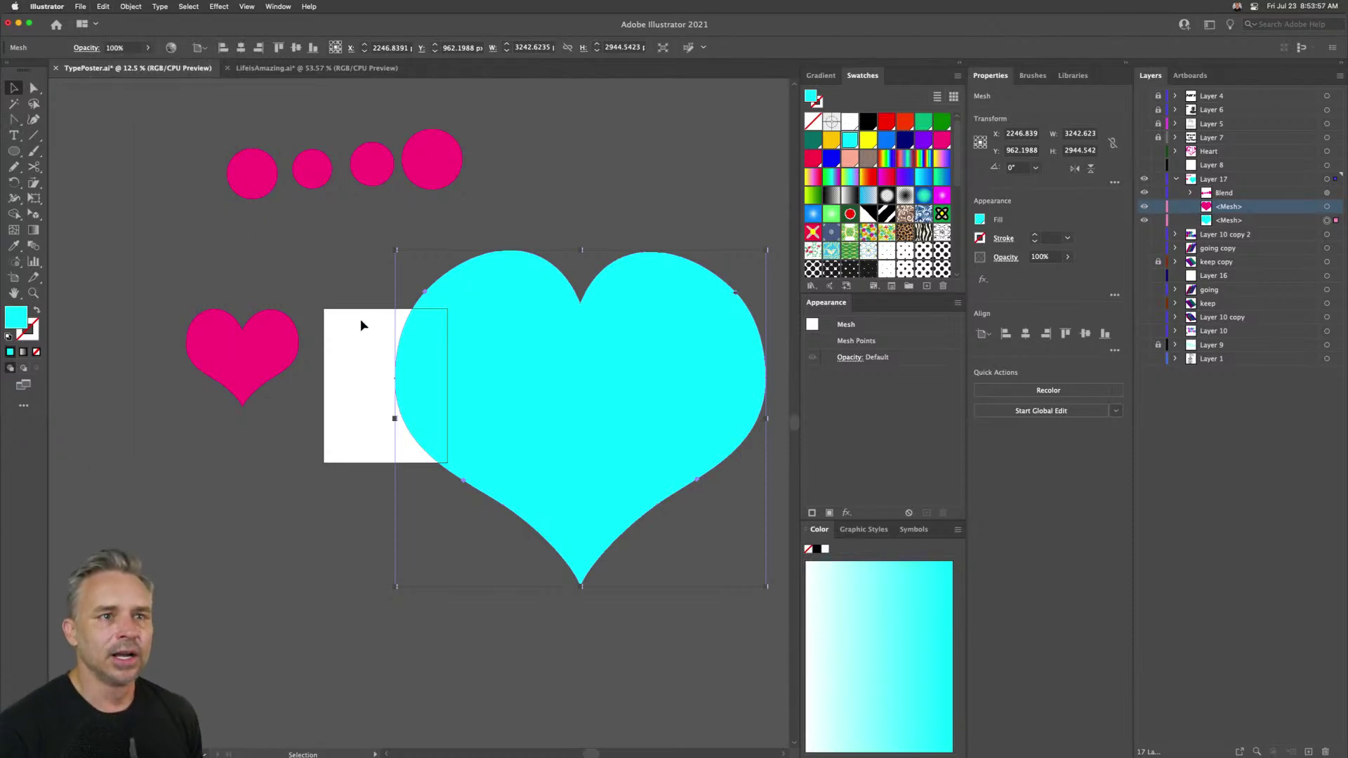
- Select both mesh hearts and try to blend them starting from the magenta heart's upper right point
click(246, 364)
shift+click(450, 364)
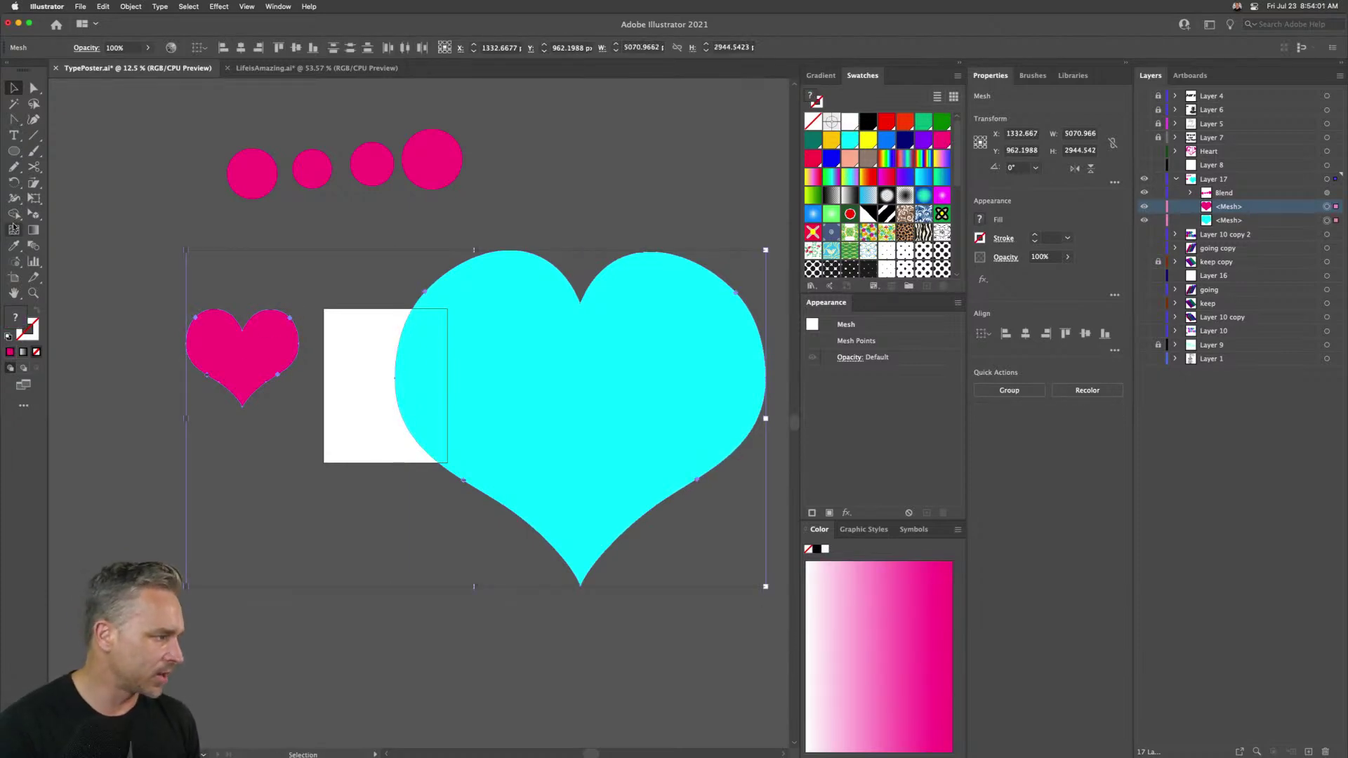
click(33, 246)
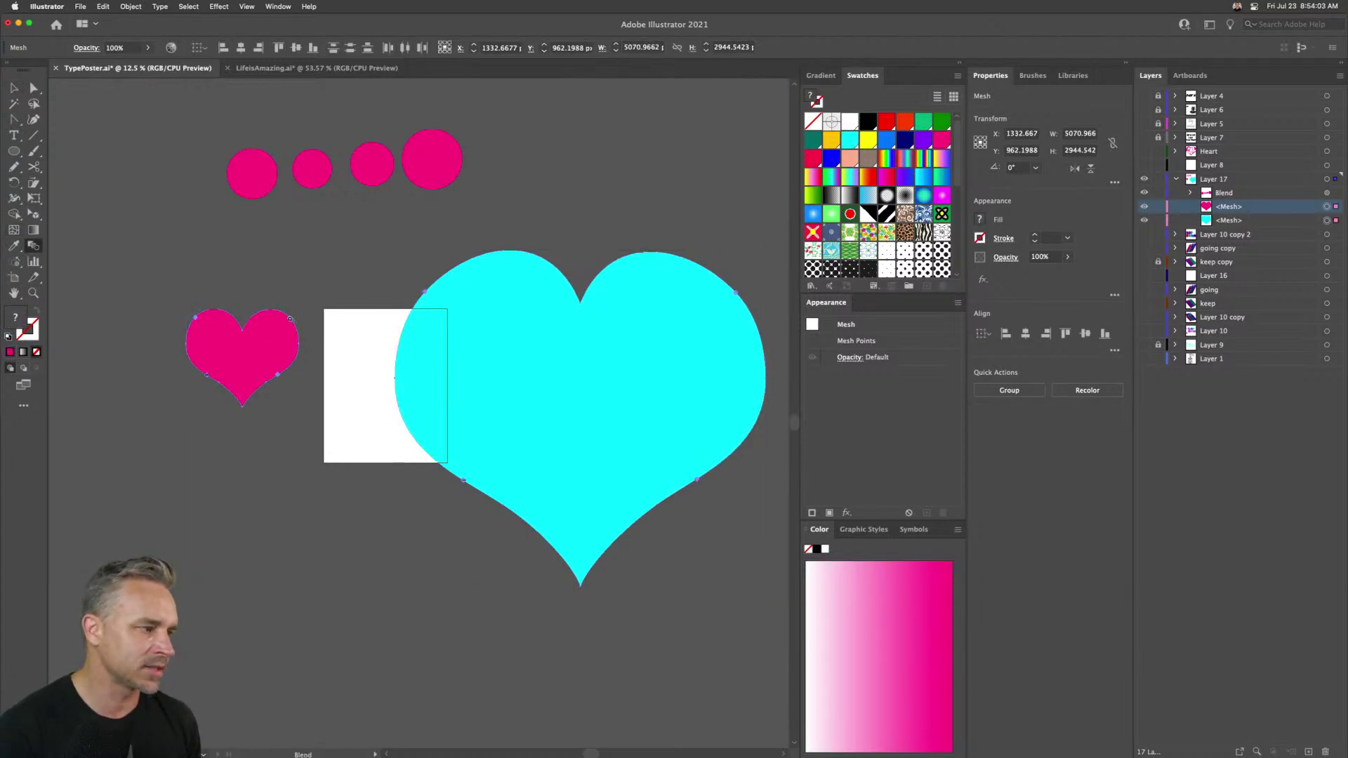
key(v)
click(156, 273)
- Move the magenta heart to about X -645.8, Y 623.0 px and try to blend it with the cyan heart
click(241, 340)
drag(250, 360, 246, 397)
click(33, 246)
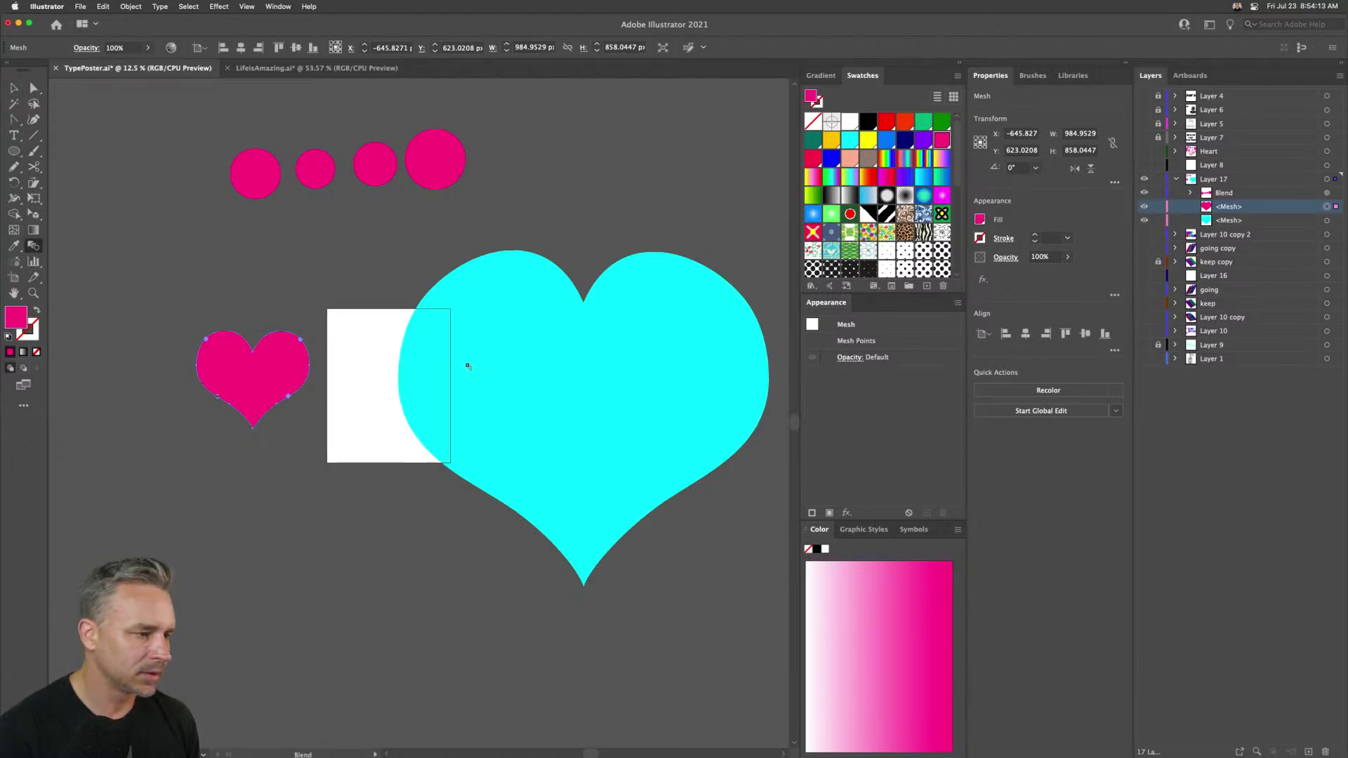
click(16, 87)
click(182, 359)
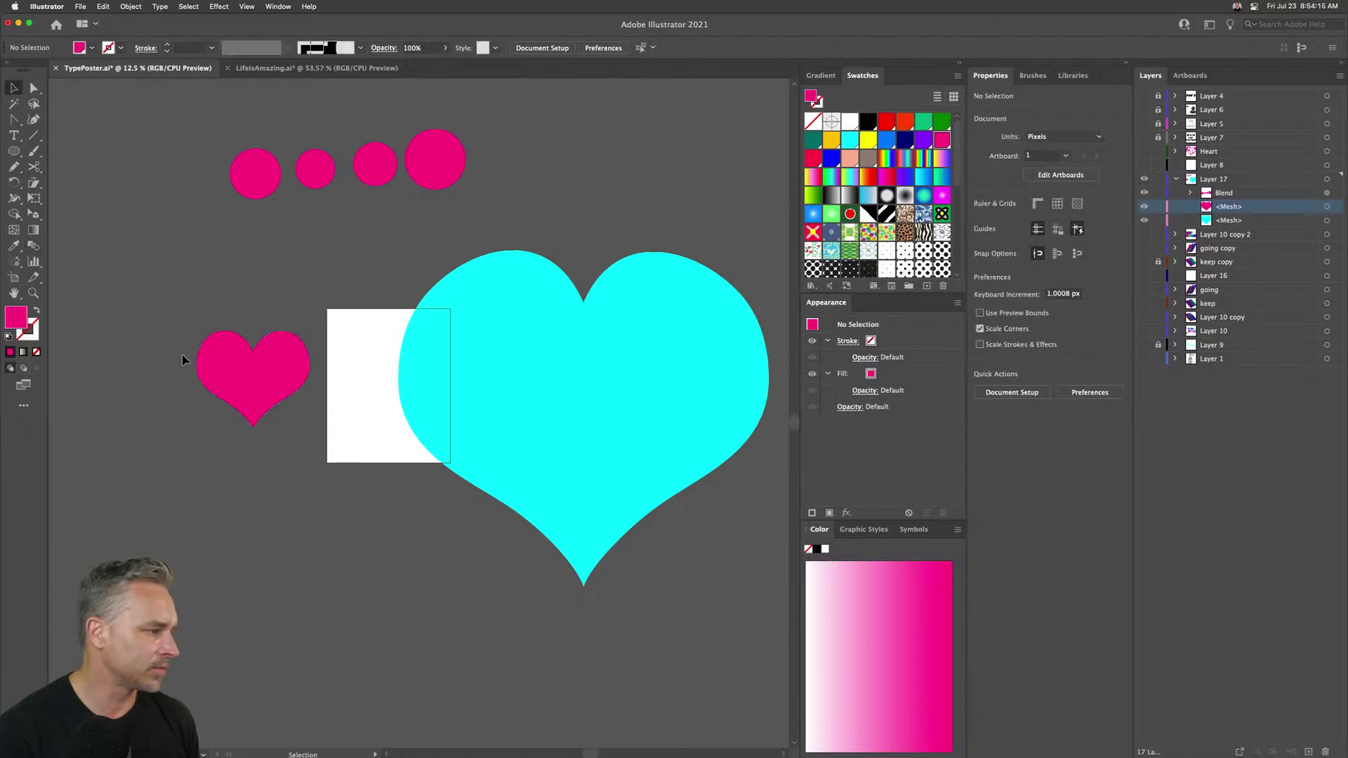
- Switch to Photoshop and look through the custom shape library used for the black heart
click(401, 748)
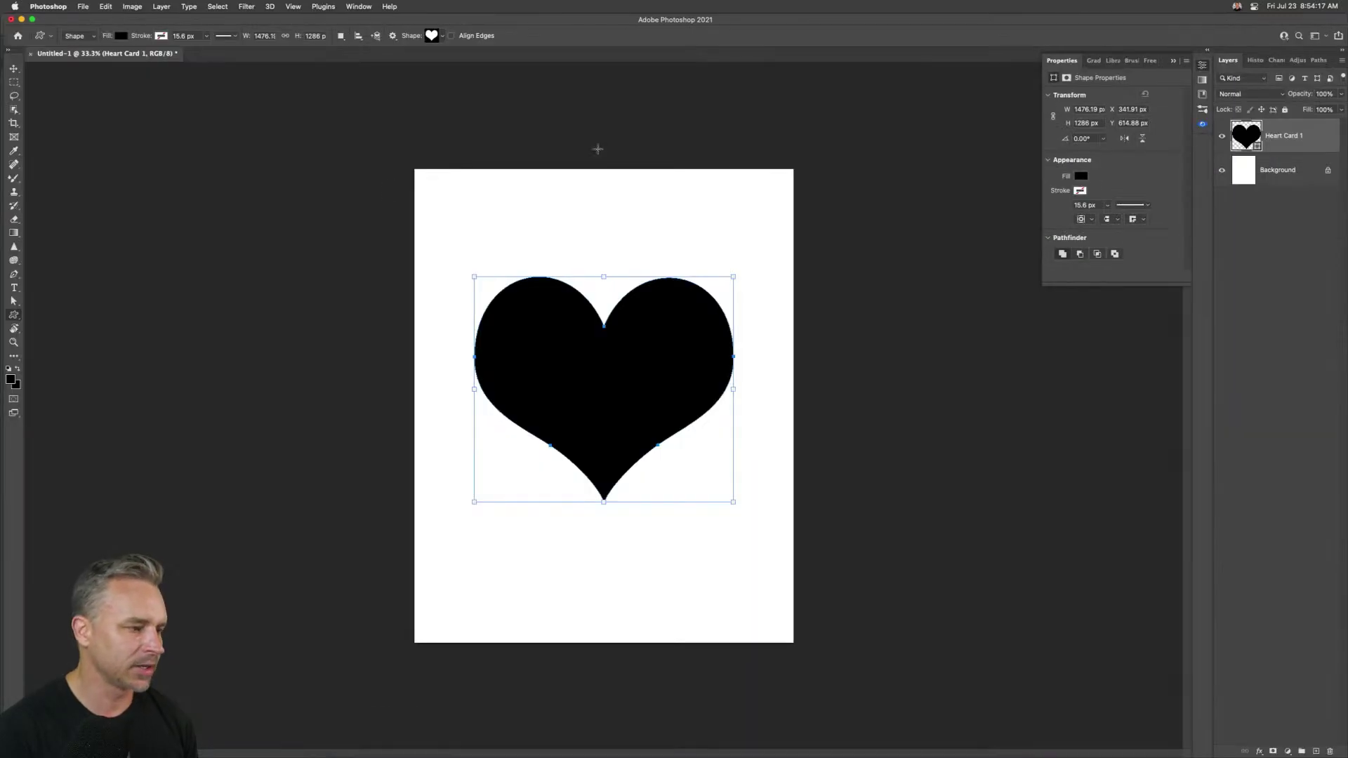
drag(13, 319, 63, 361)
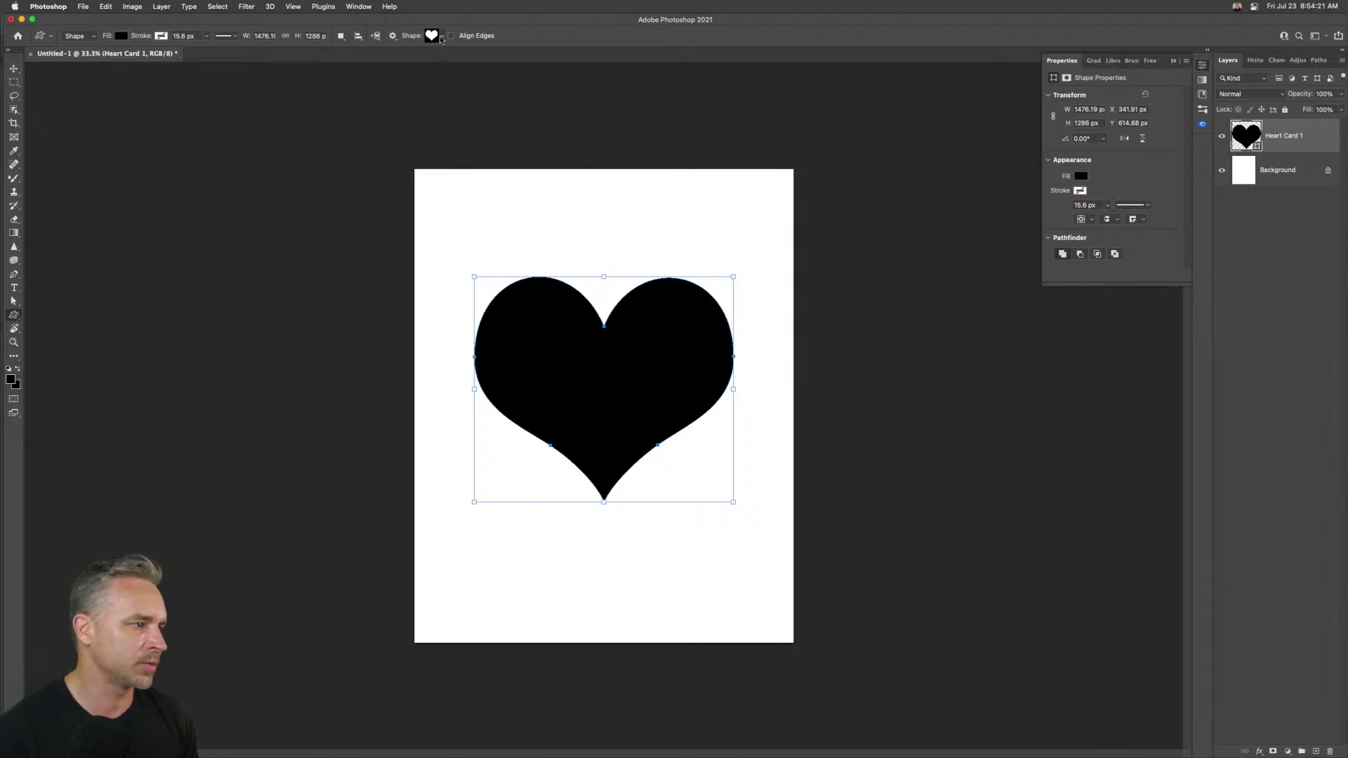
click(442, 39)
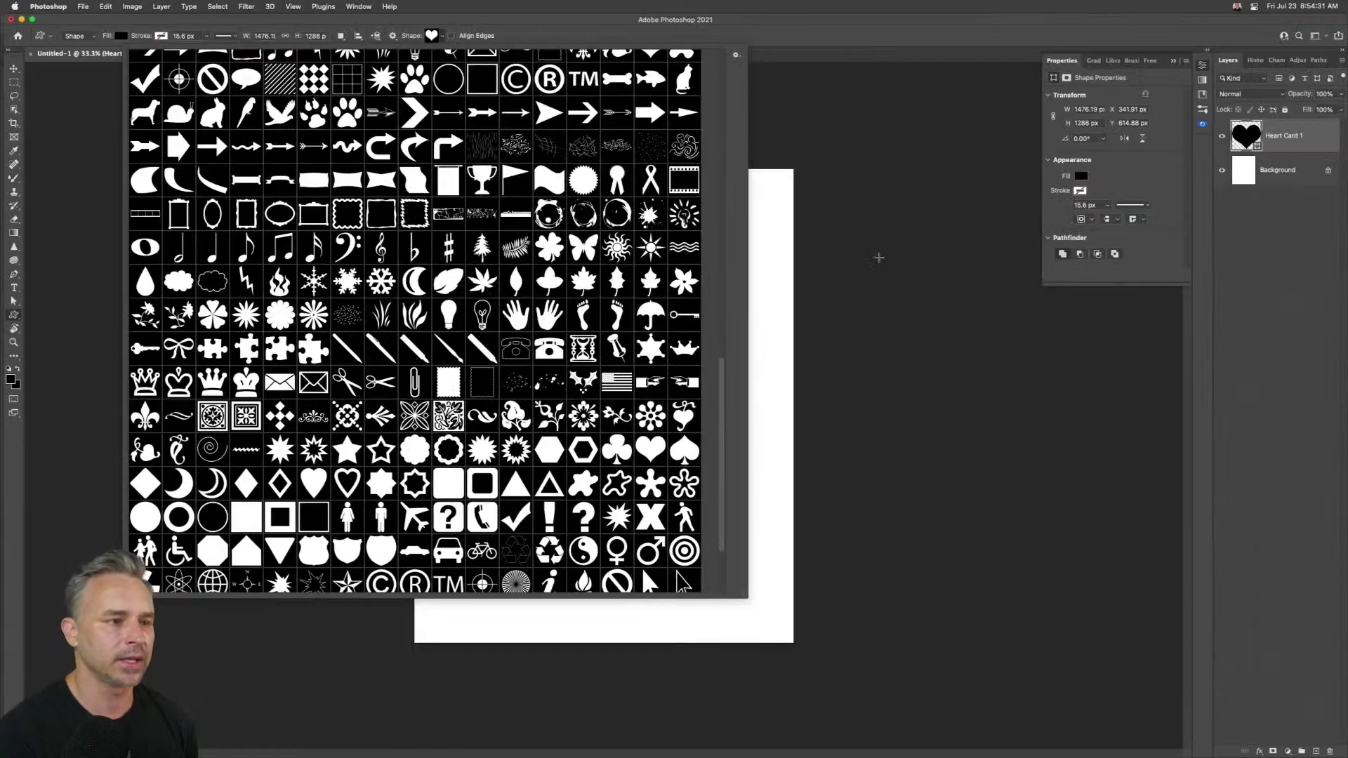
click(878, 258)
click(659, 408)
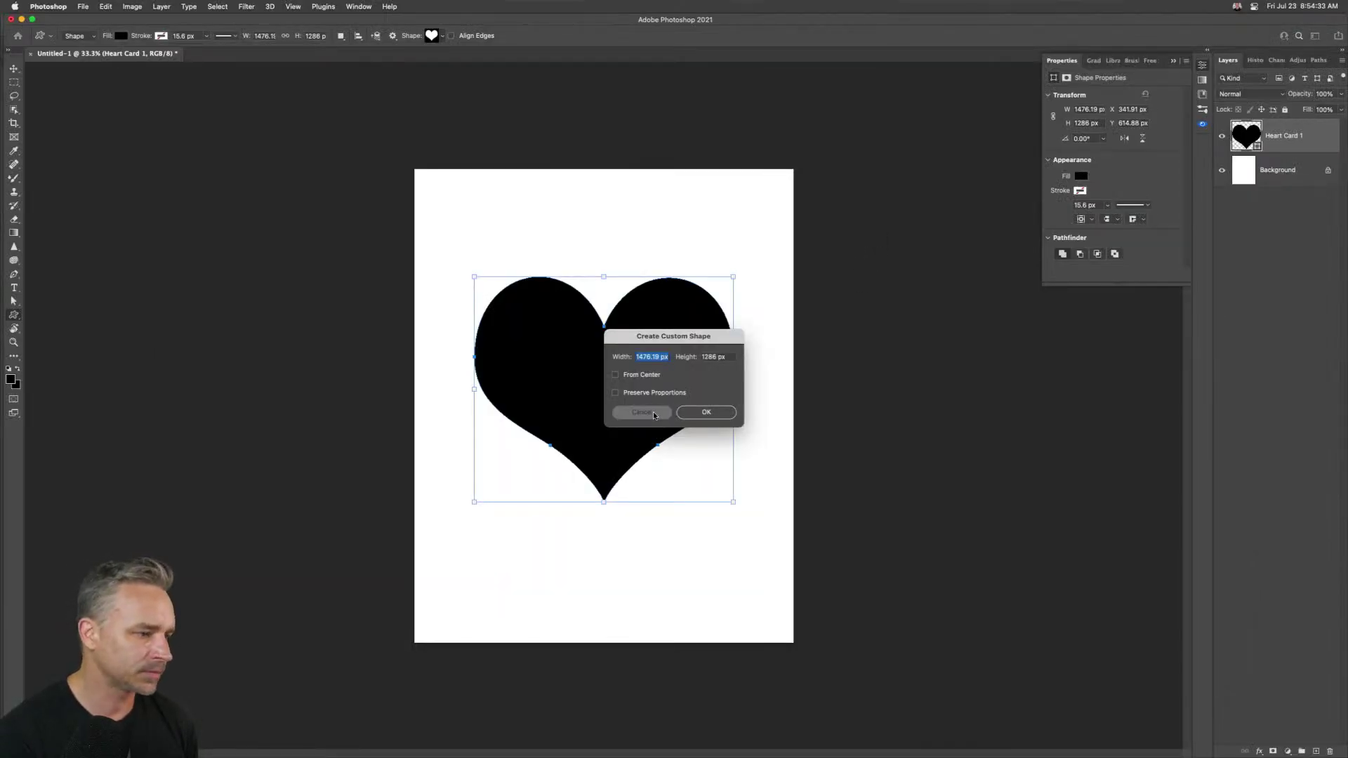
- Bring the copied Photoshop heart into the Illustrator poster, pasting it as a compound path
click(22, 20)
key(super+v)
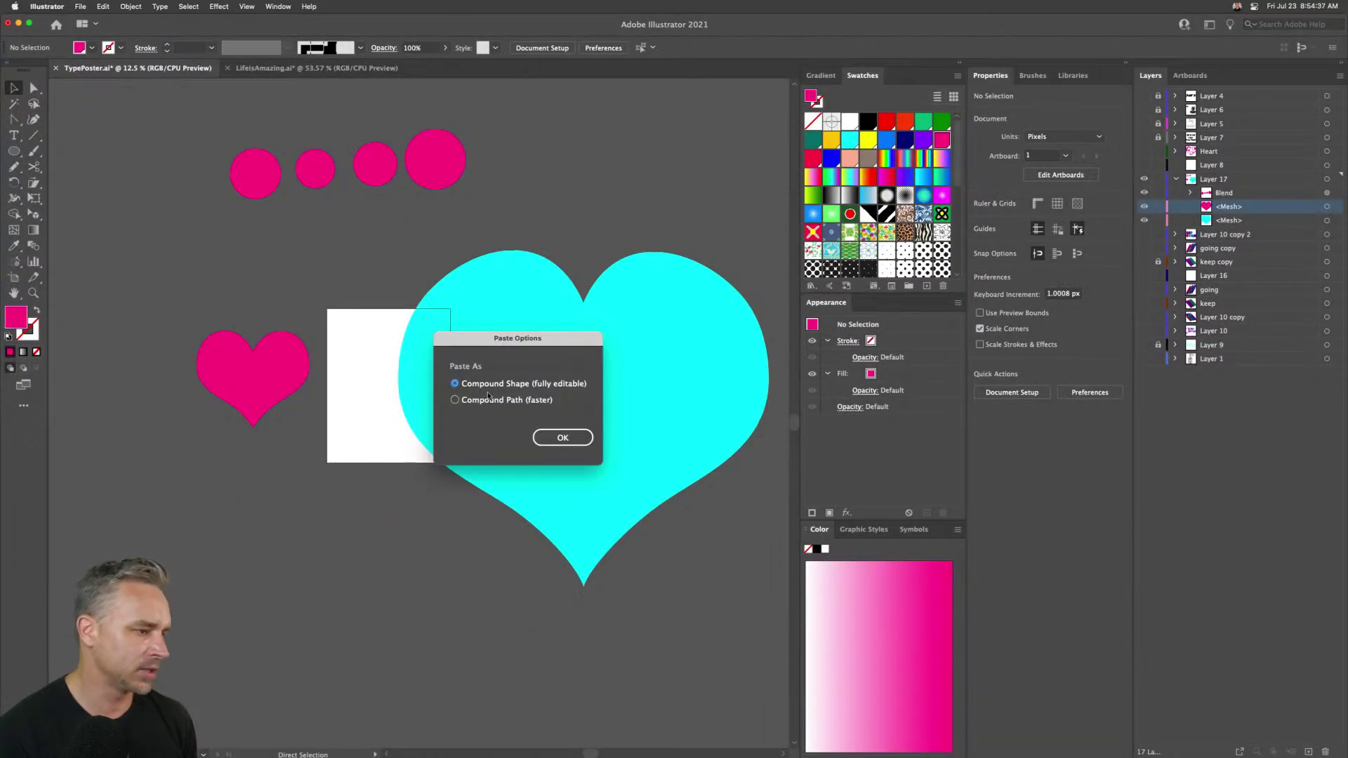
key(Return)
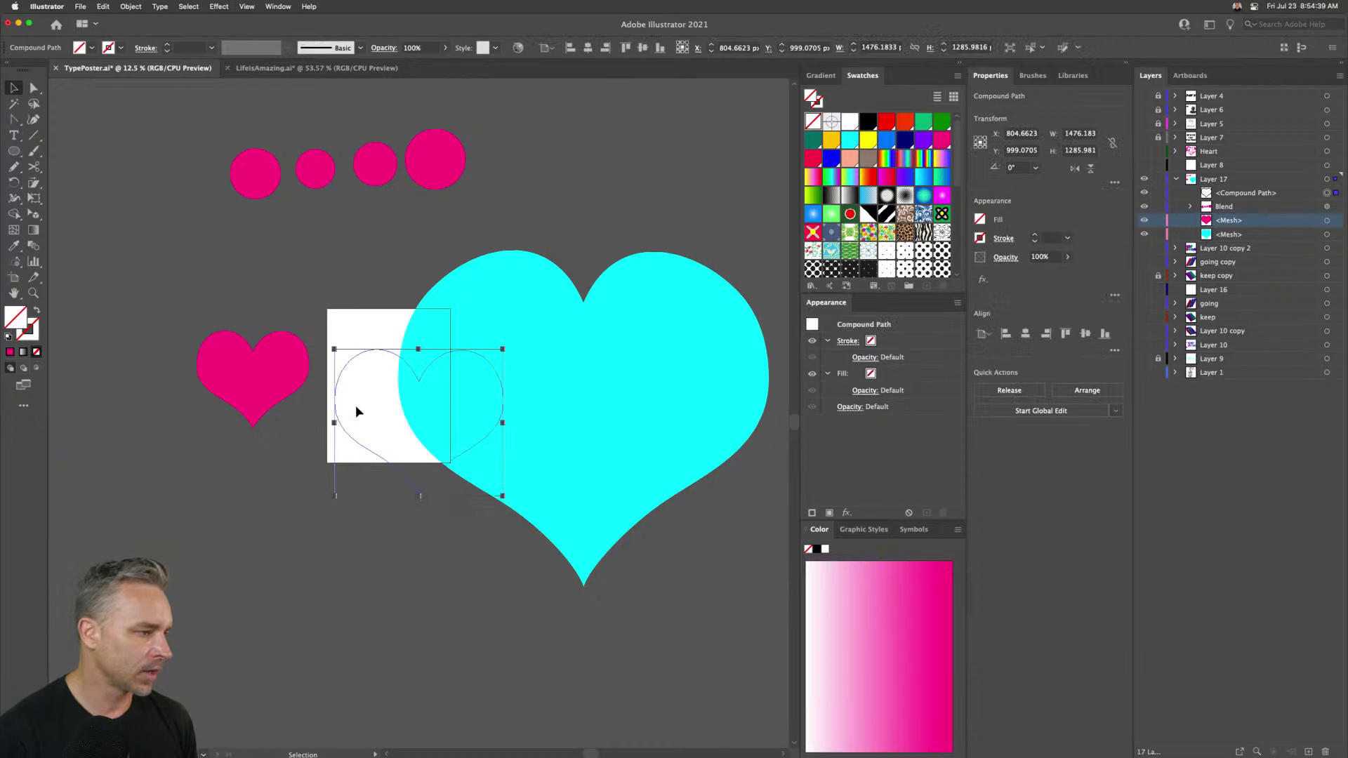
- Fill the pasted heart with the red swatch and release its compound path
click(813, 158)
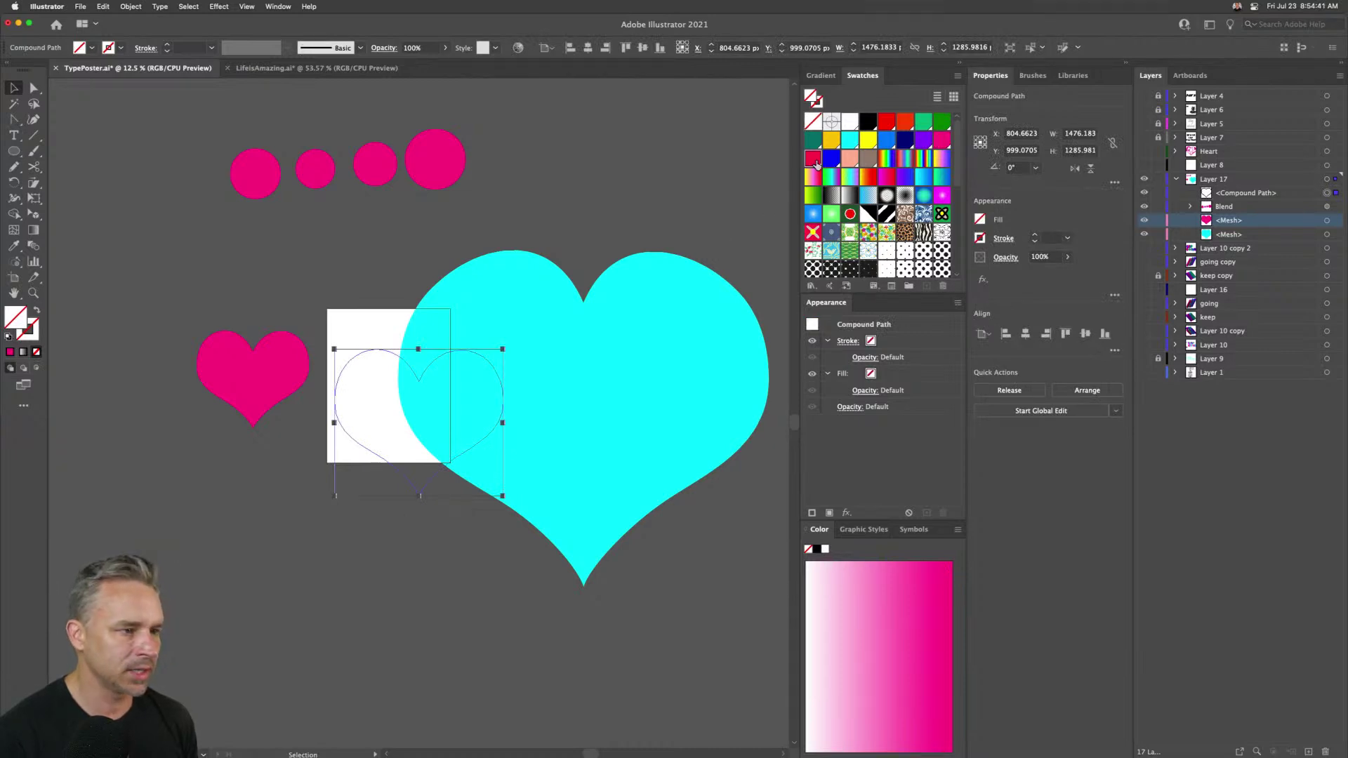
right_click(367, 386)
click(404, 470)
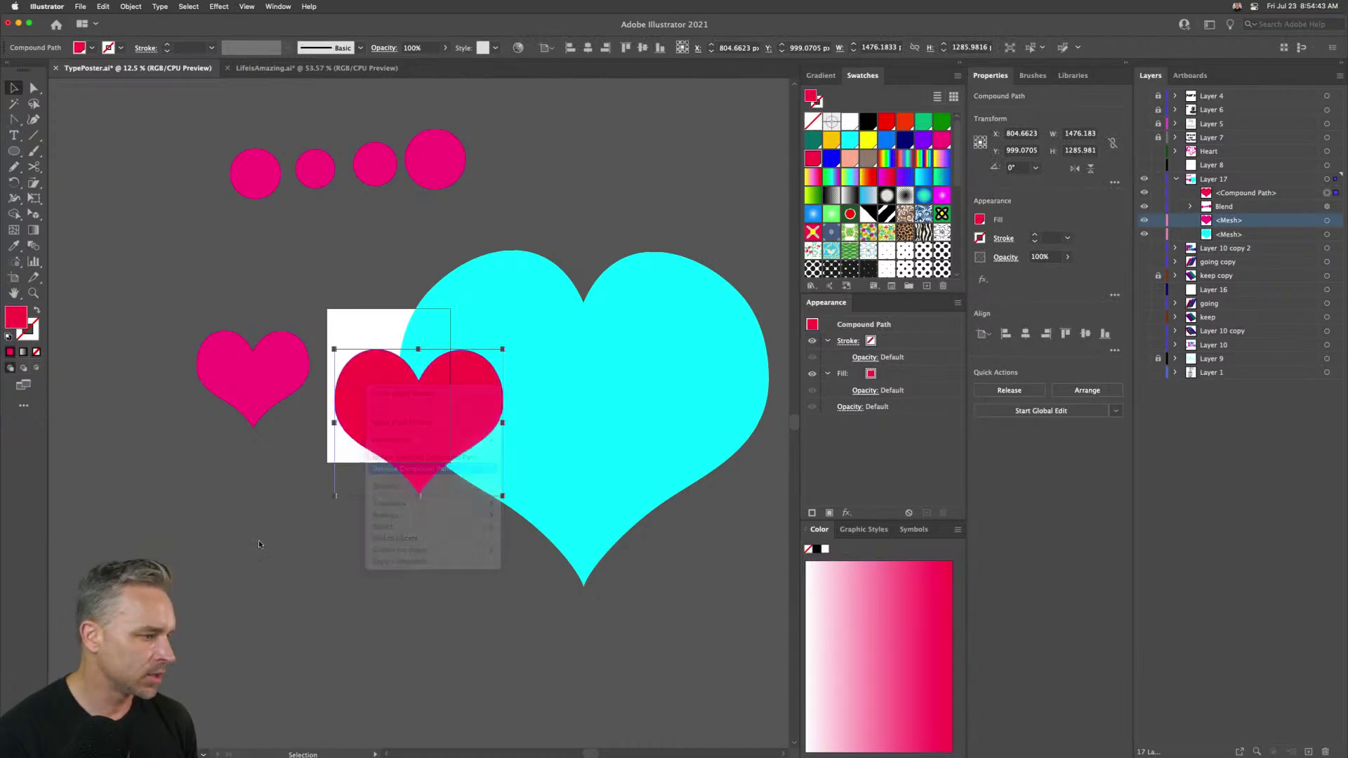
- Move the red heart below and left of the artboard, and place a copy to its right in the large heart's cyan
drag(352, 365, 120, 525)
drag(156, 274, 297, 263)
drag(140, 584, 390, 590)
key(i)
click(496, 421)
key(v)
click(120, 534)
drag(119, 534, 379, 596)
key(super+z)
- Select the red heart and its cyan copy and blend them from their matching right side points
drag(384, 691, 114, 315)
key(w)
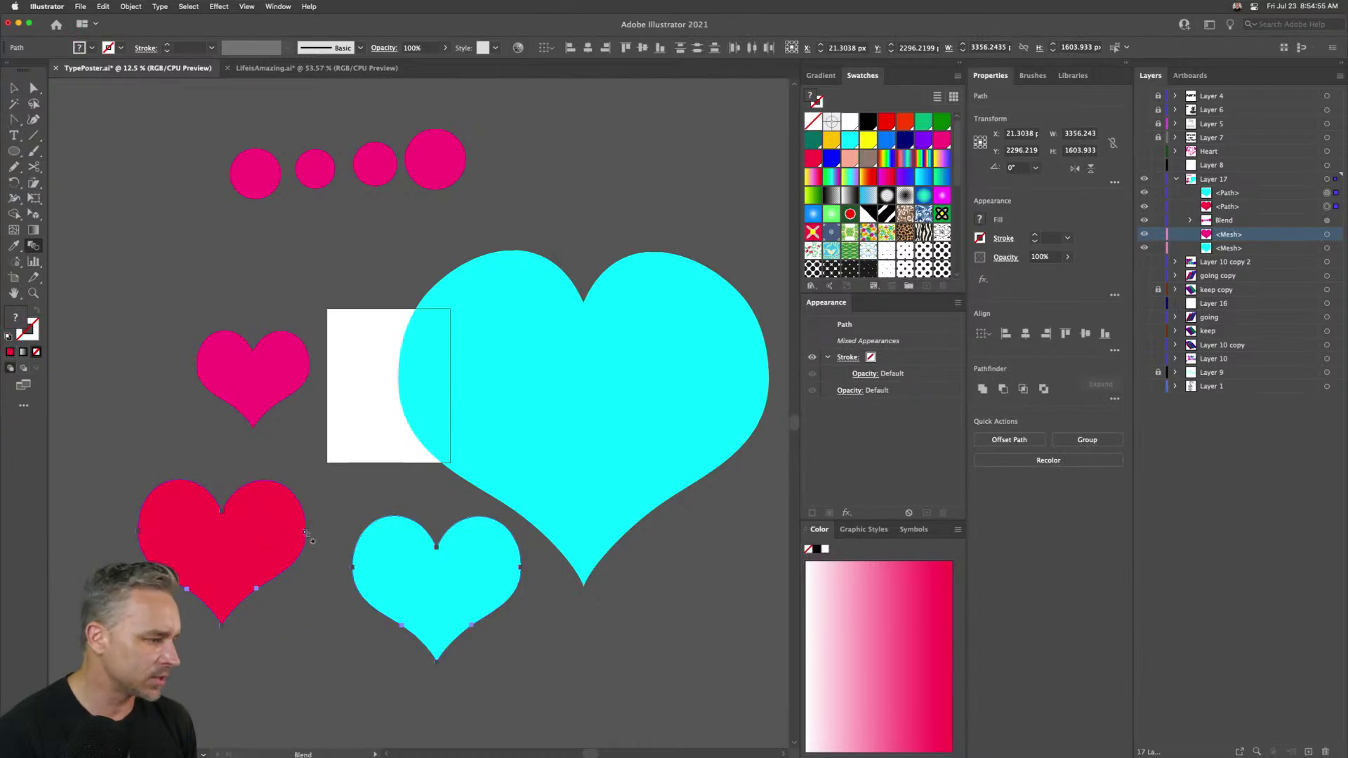
click(520, 566)
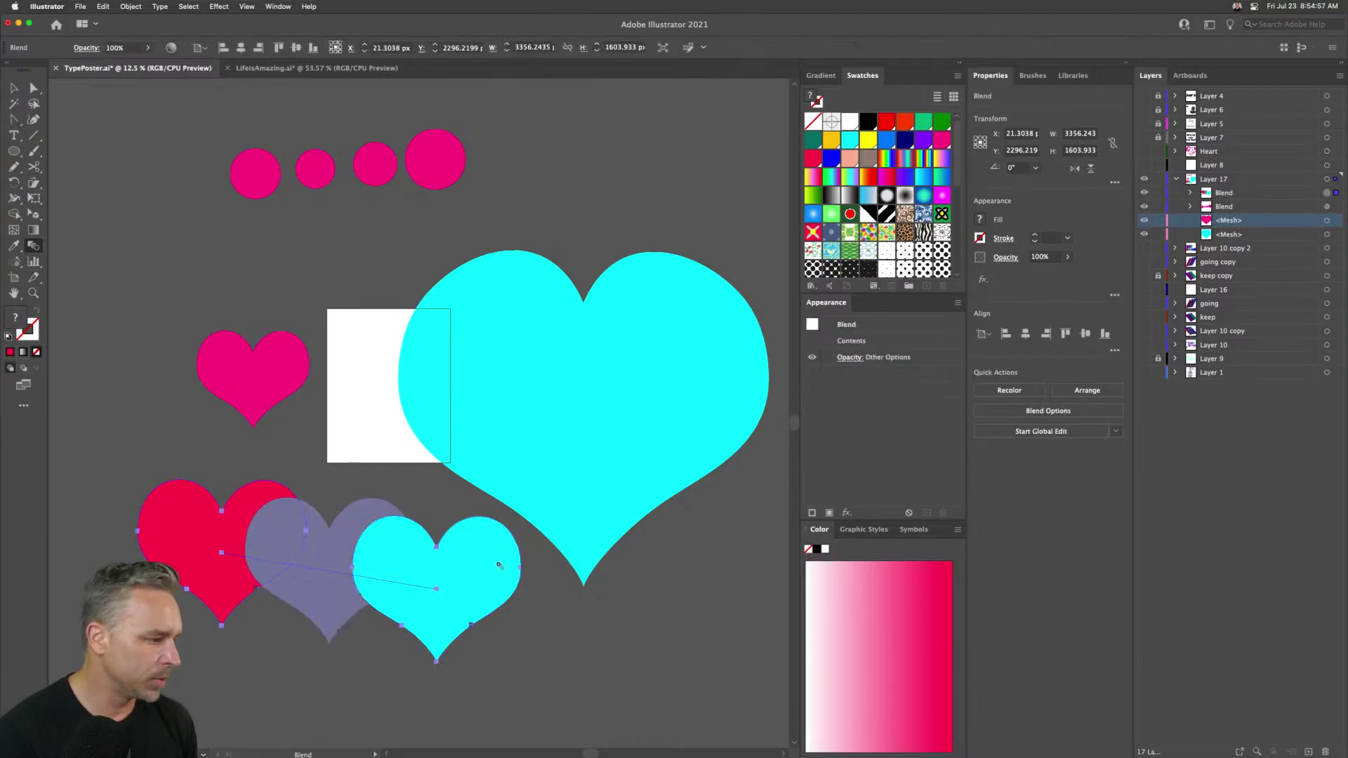
click(16, 89)
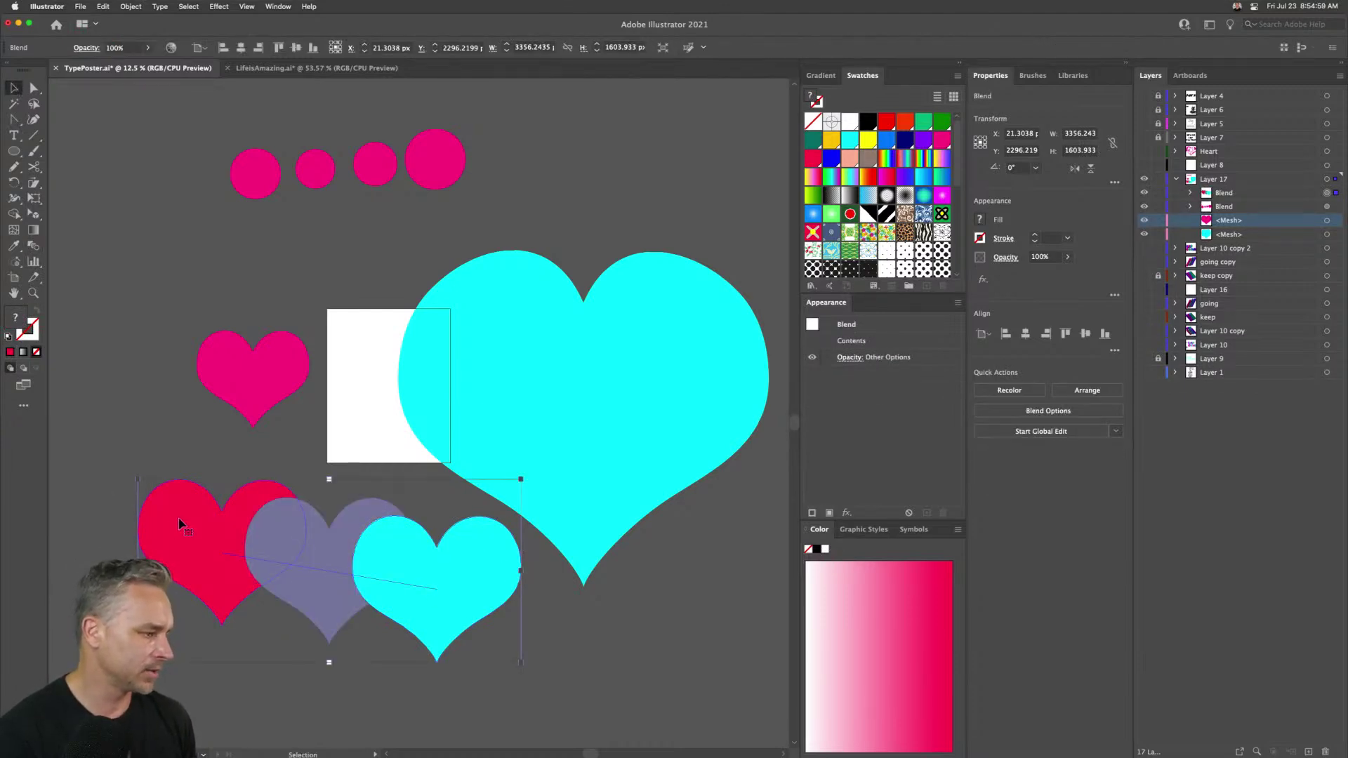
click(103, 6)
click(284, 456)
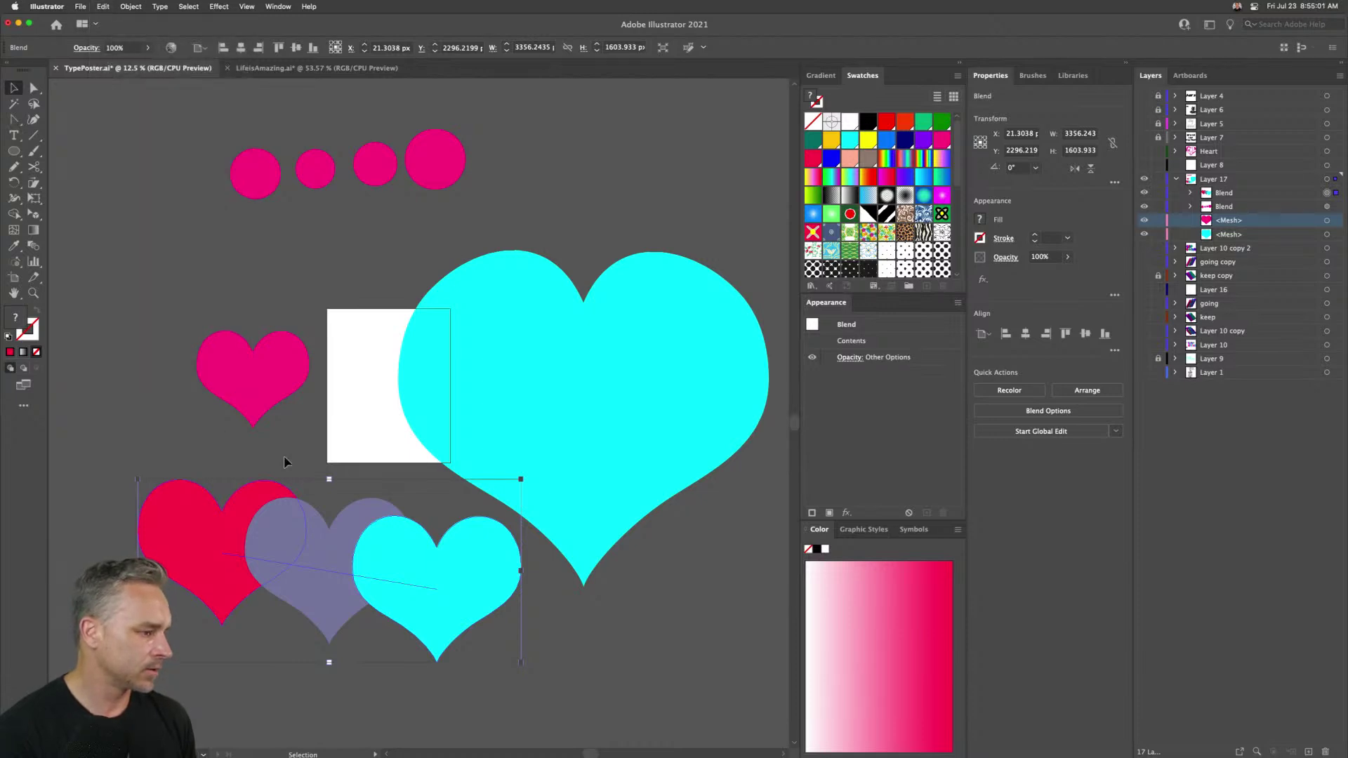
- Delete the circle blend and both old mesh hearts
click(201, 442)
drag(145, 110, 621, 407)
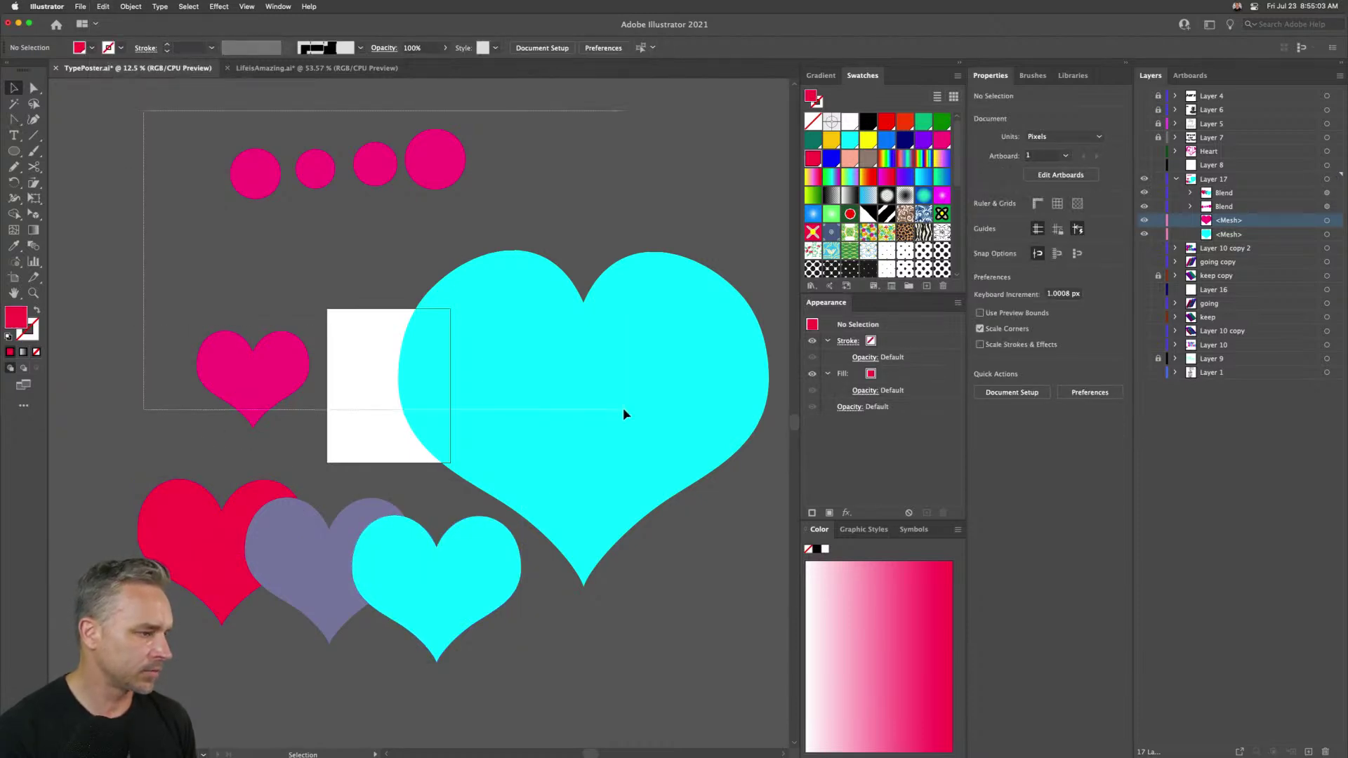
key(Delete)
- Move the blend's cyan heart almost on top of the red heart, to about X -858.8, Y 2169.5 px
click(399, 601)
key(a)
click(441, 605)
drag(441, 605, 149, 497)
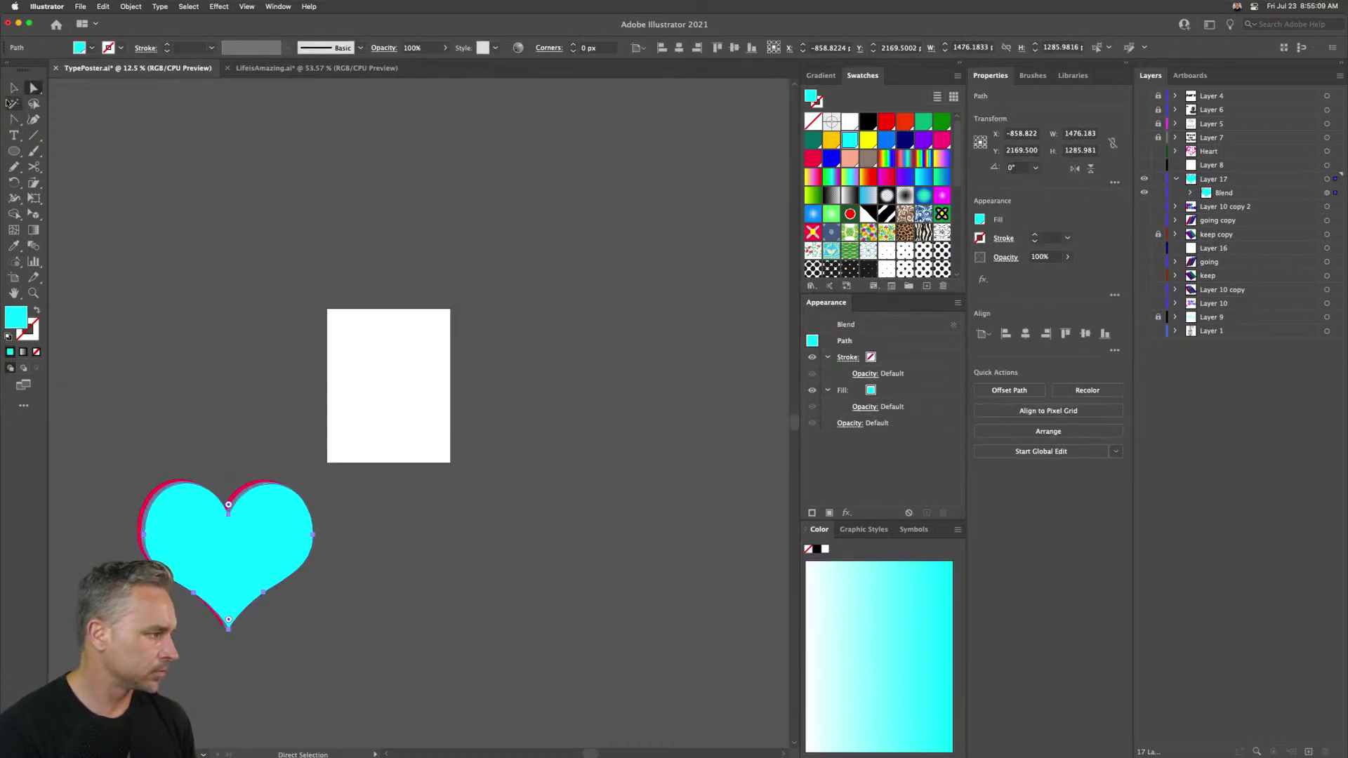
- Scale the blend's cyan heart down to about 612 x 534 px and shift it left to about X -918.9 px
key(v)
drag(139, 483, 191, 525)
key(shift+Left)
key(shift+Left)
key(shift+Left)
key(shift+Left)
key(shift+Left)
key(shift+Left)
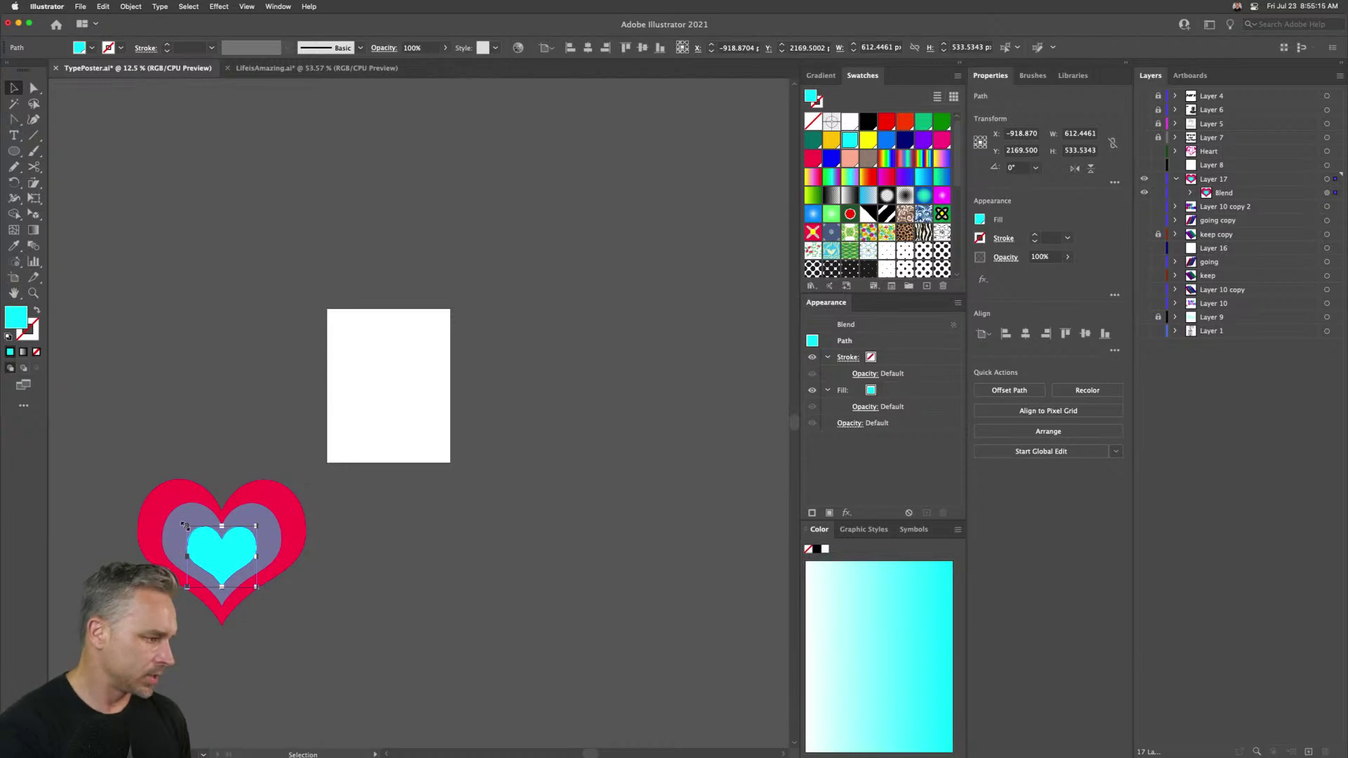
- Shrink the cyan heart to about 401 x 349 px, move it up to about Y 2109.5 px, and deselect it
drag(187, 526, 191, 537)
key(shift+Up)
key(shift+Up)
key(shift+Up)
key(shift+Up)
key(shift+Up)
key(shift+Up)
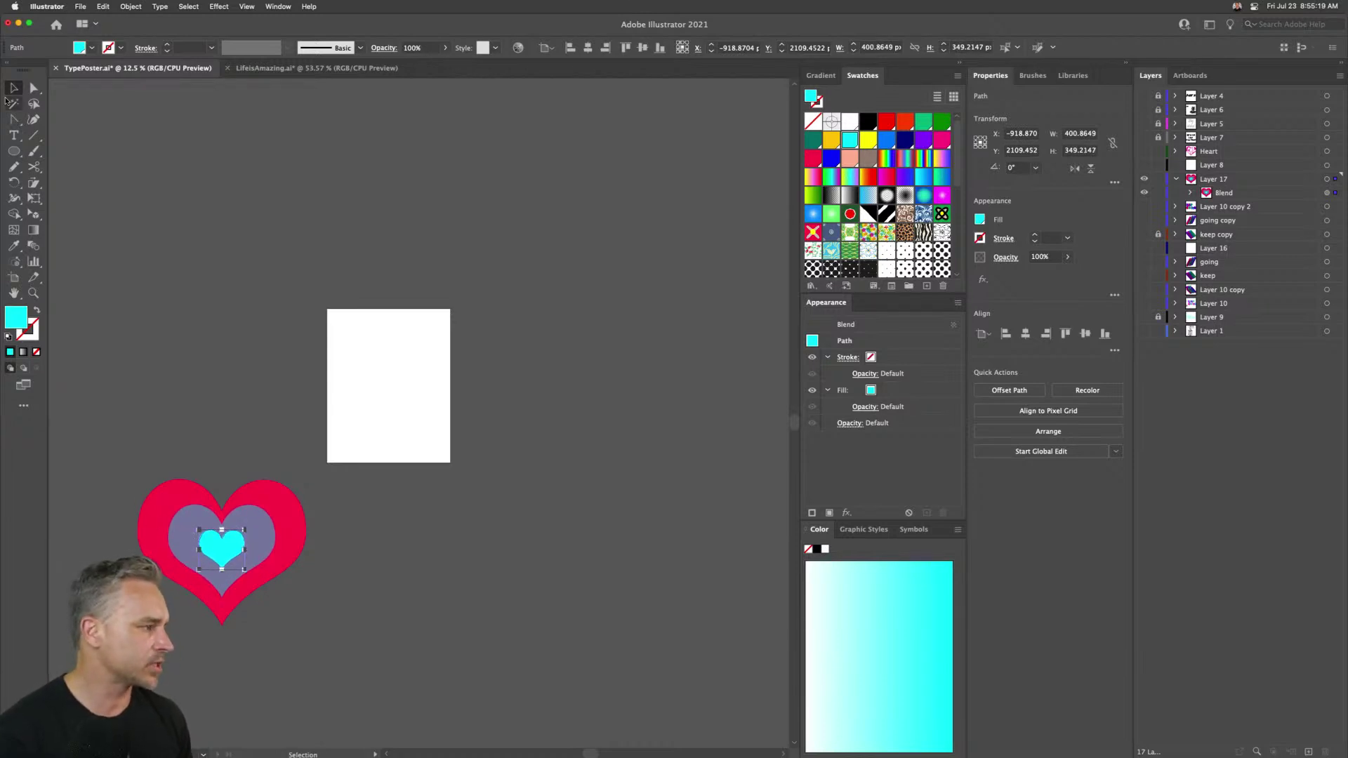
click(144, 413)
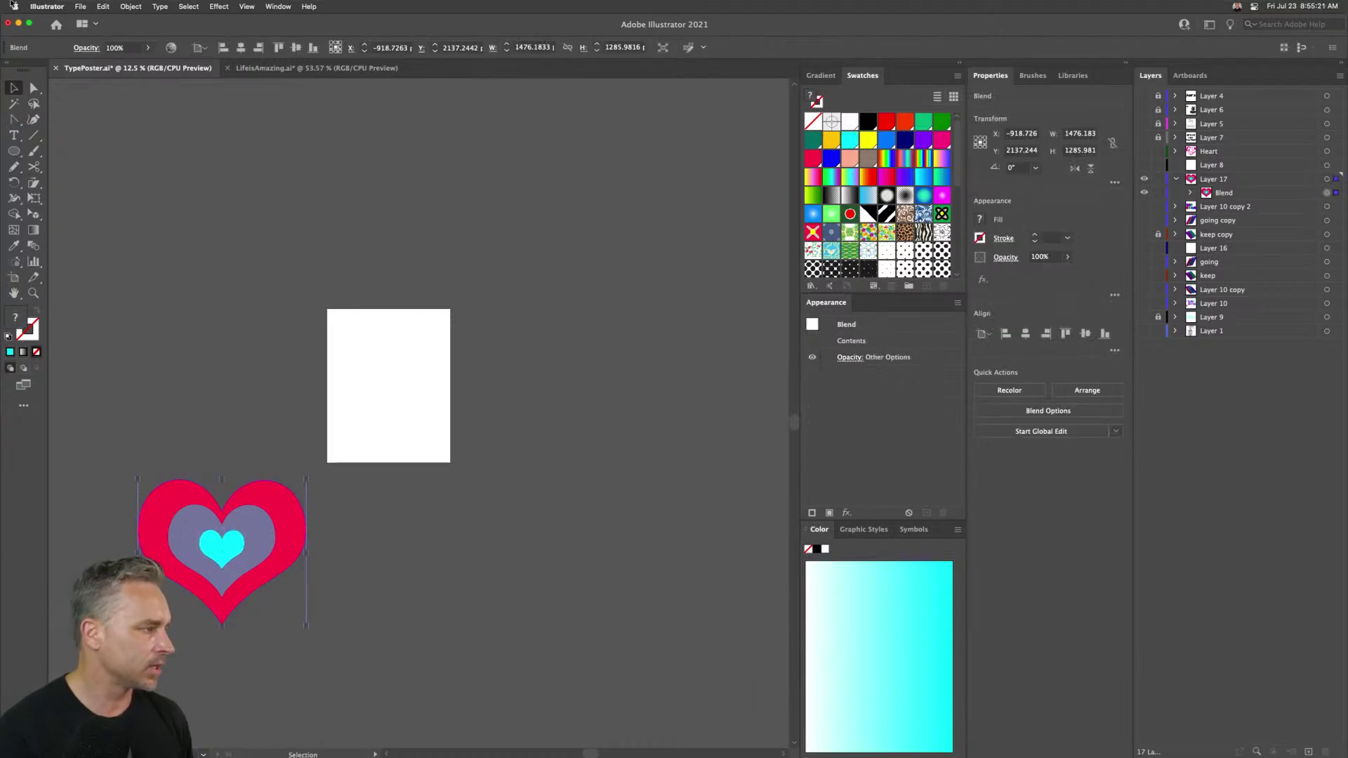
- Move the heart blend onto the artboard at about X 505, Y 681 px and enlarge it to about 3069 x 2673 px
drag(180, 537, 344, 370)
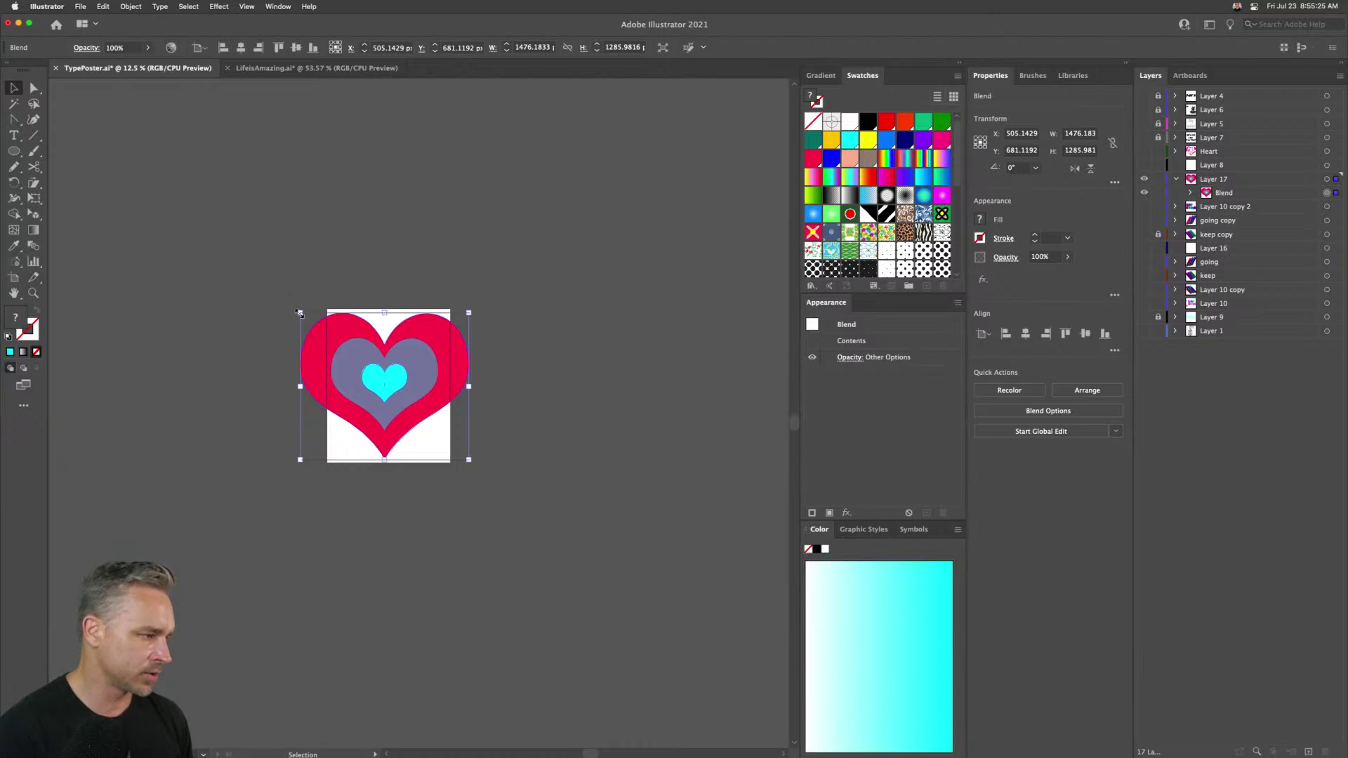
drag(300, 313, 211, 233)
key(super+equal)
key(super+equal)
key(super+equal)
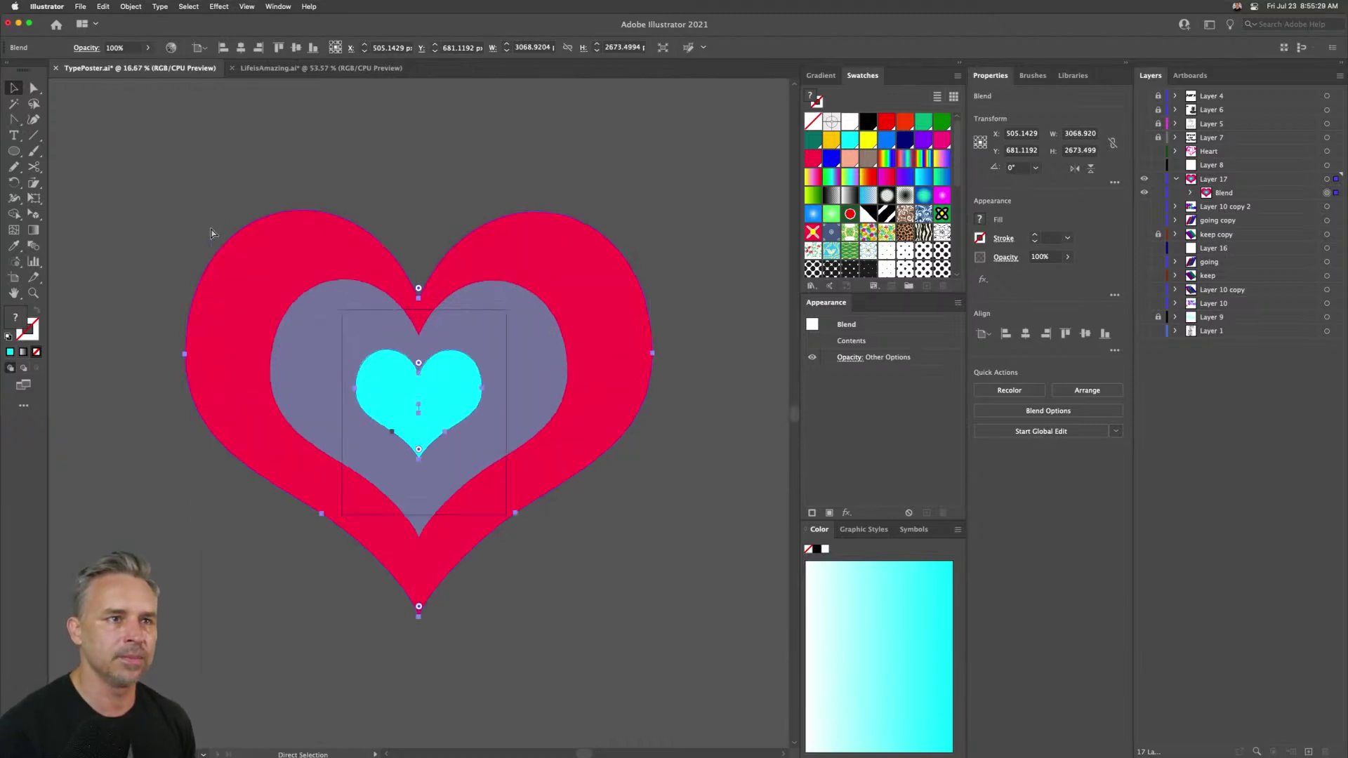
drag(163, 357, 167, 390)
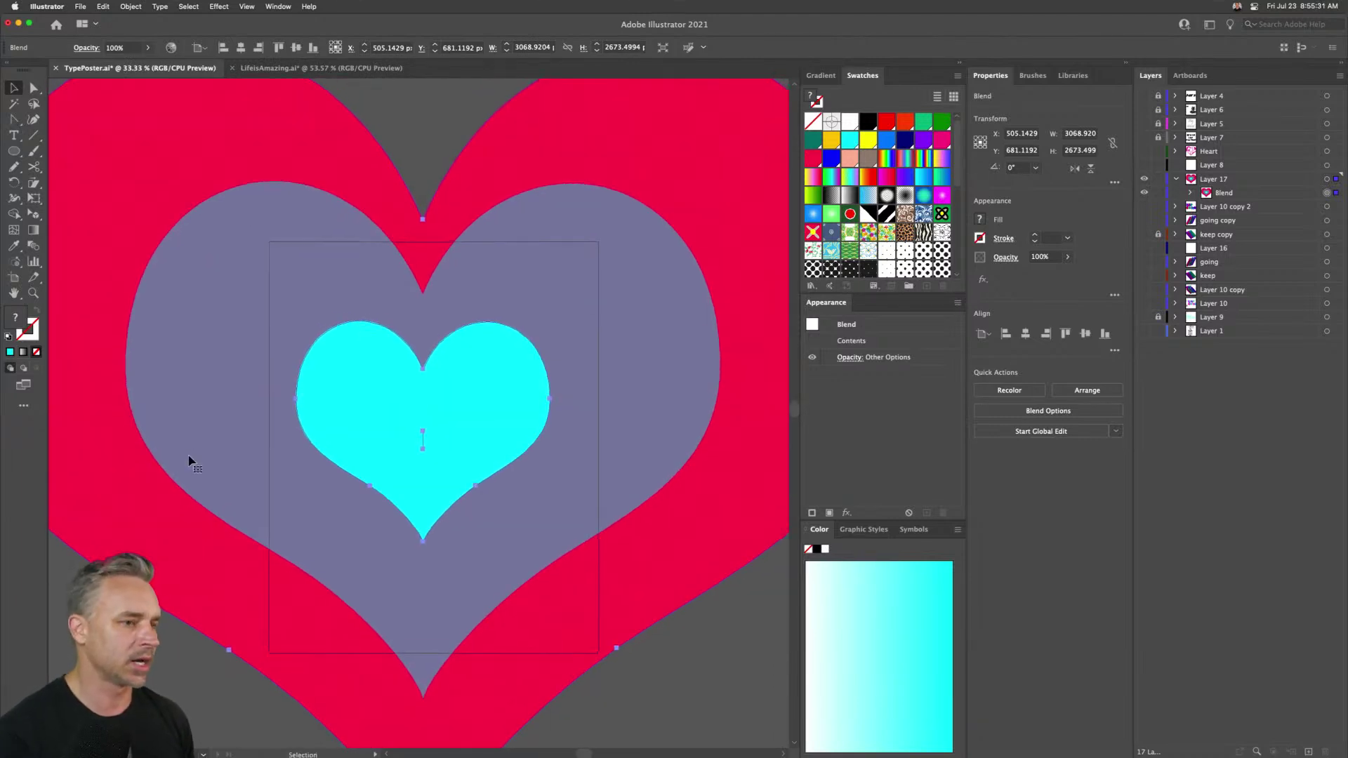
- Show the Heart layer with the FREE SPIRIT lettering over the blend and preview the poster in presentation mode
click(1144, 151)
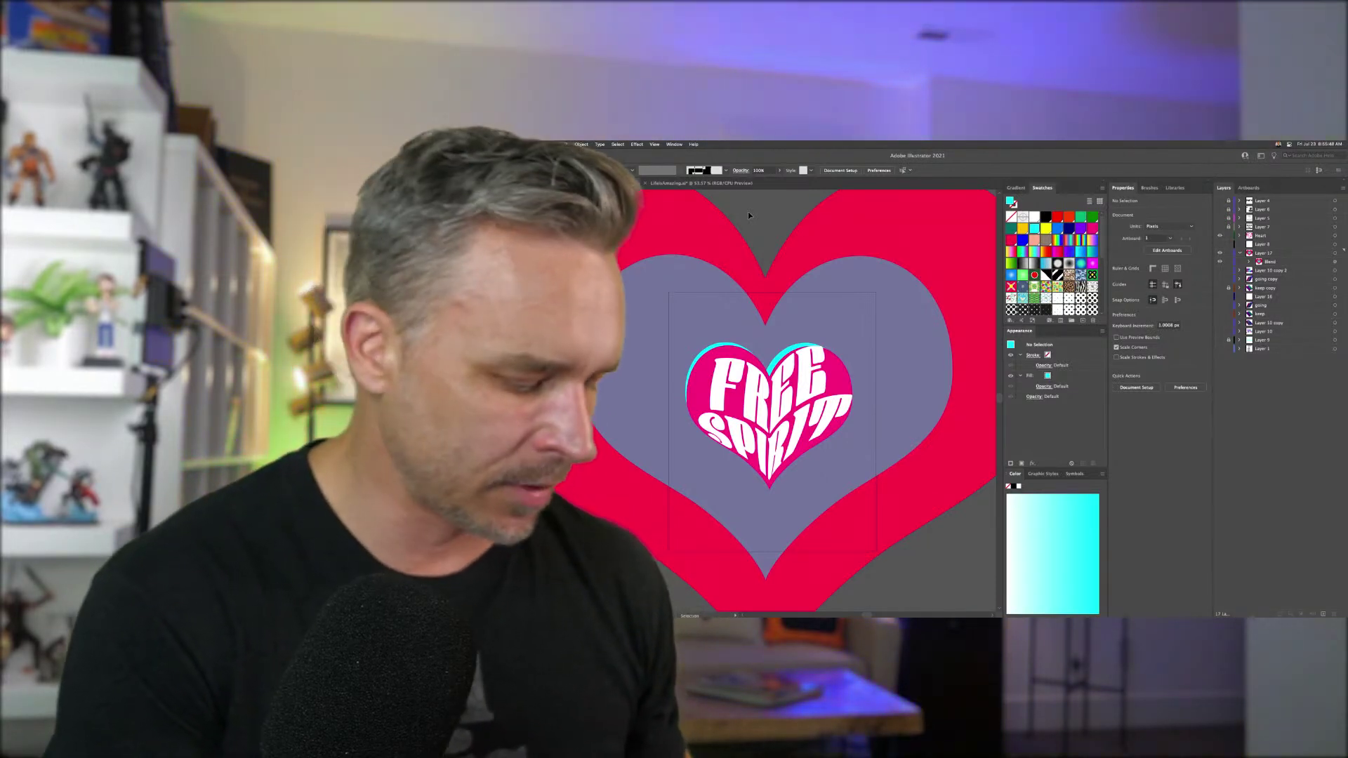
key(shift+f)
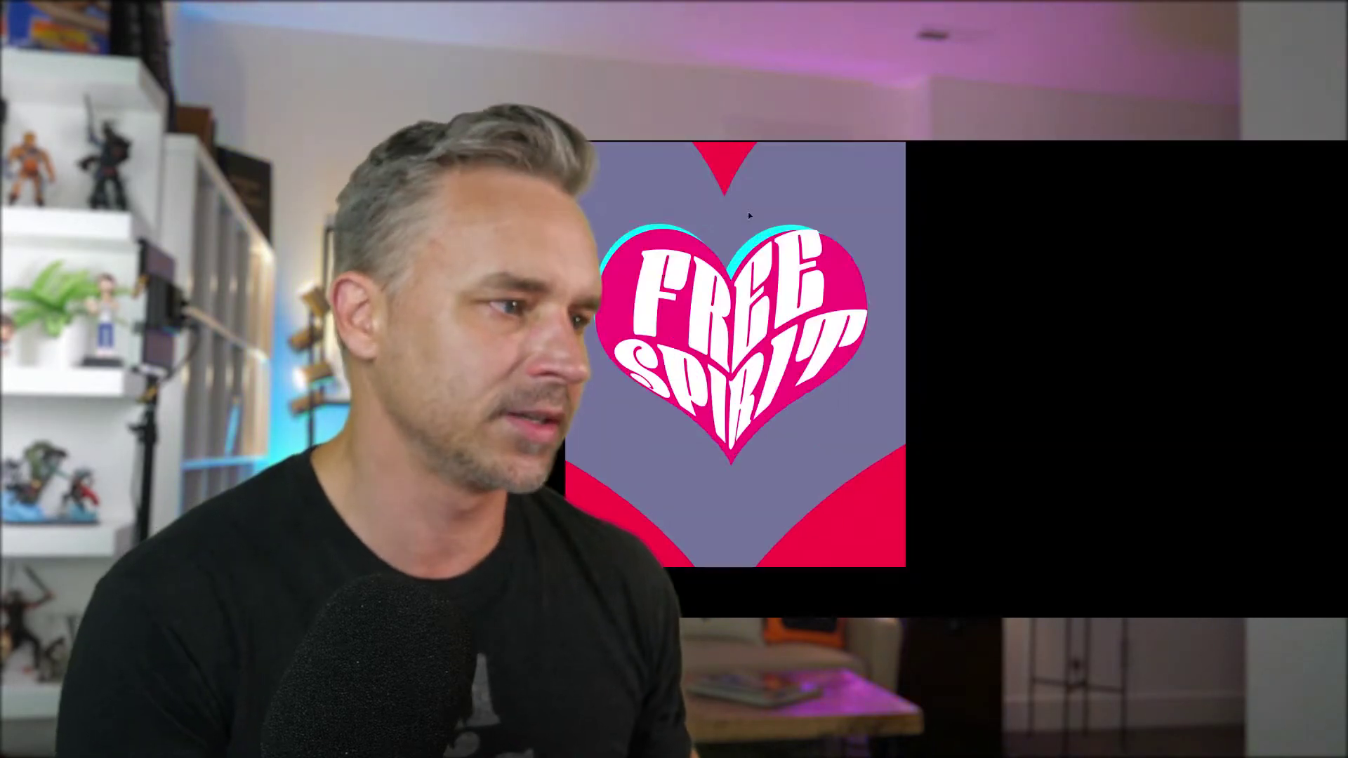